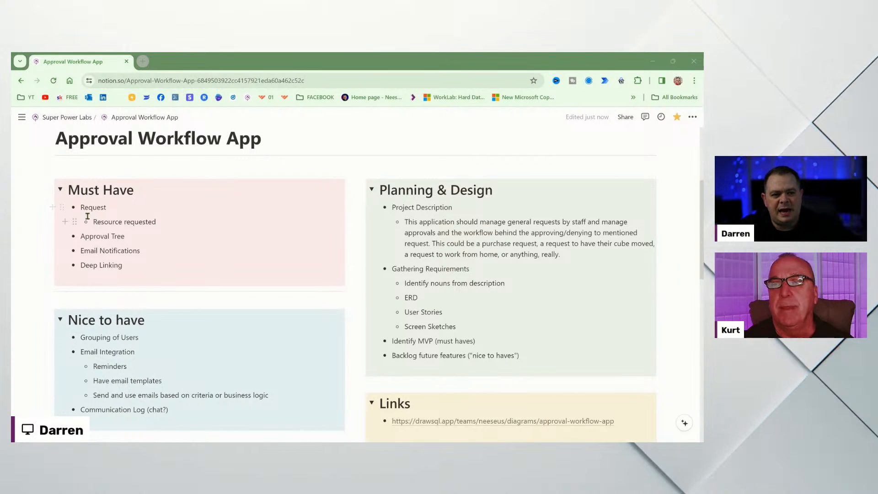
Review the Must Have and Nice to have lists on the Approval Workflow App planning page, including the Communication Log item.
double_click(87, 207)
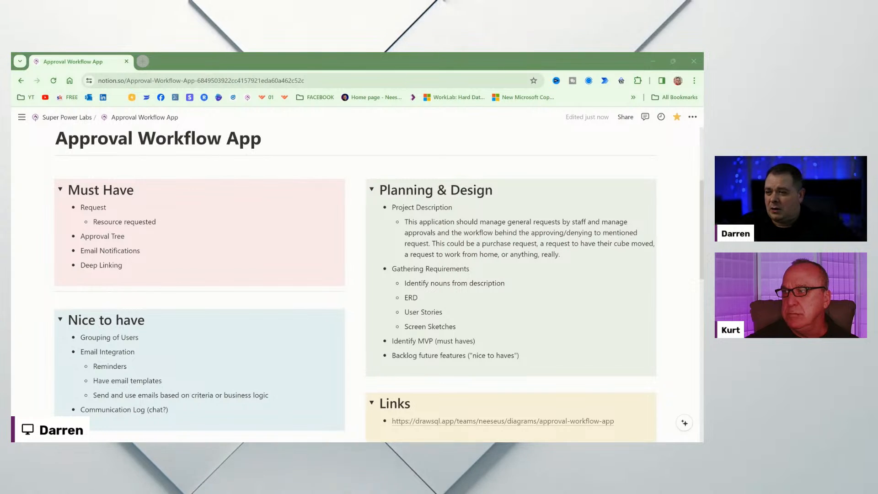
click(185, 411)
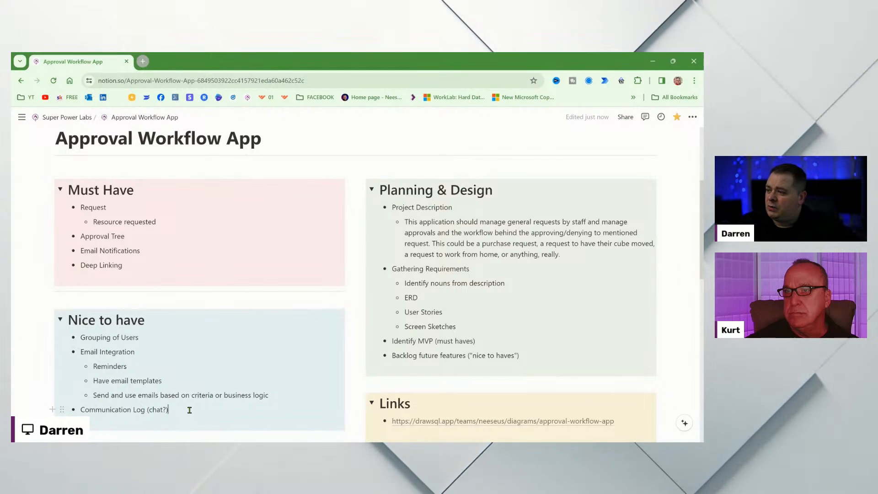
scroll(155, 410, down, 1)
drag(169, 377, 102, 377)
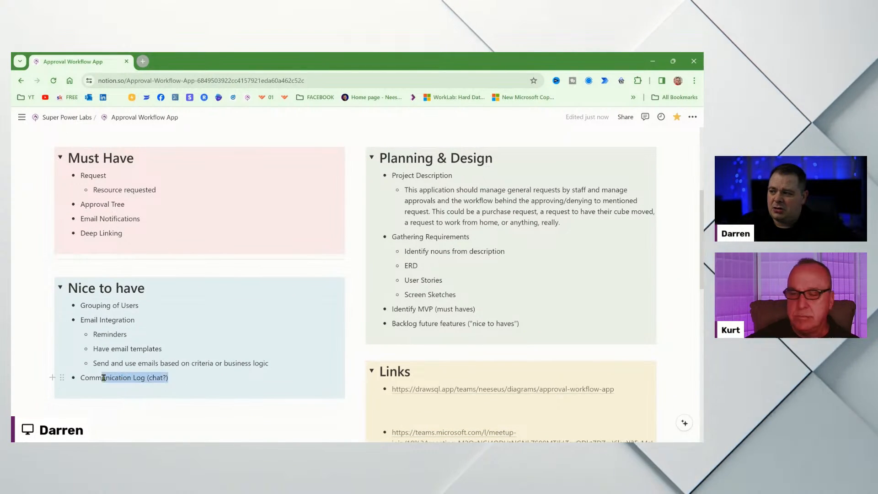
scroll(186, 329, down, 2)
scroll(186, 327, up, 3)
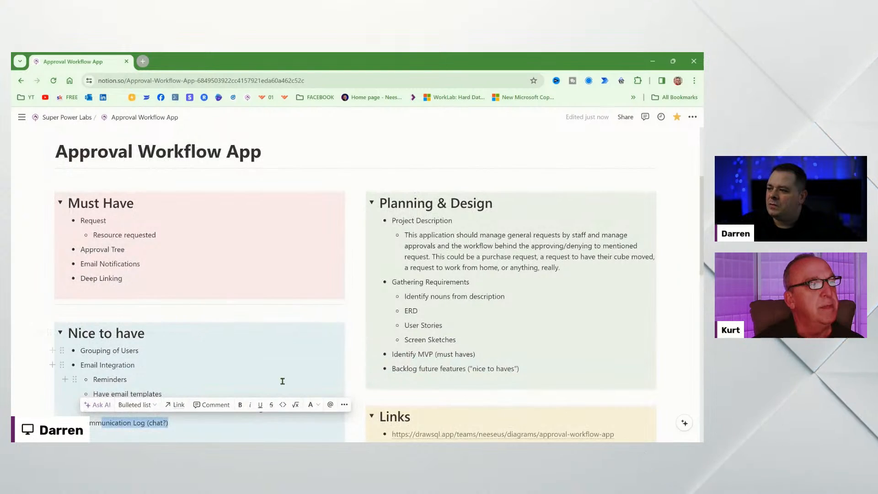
click(182, 423)
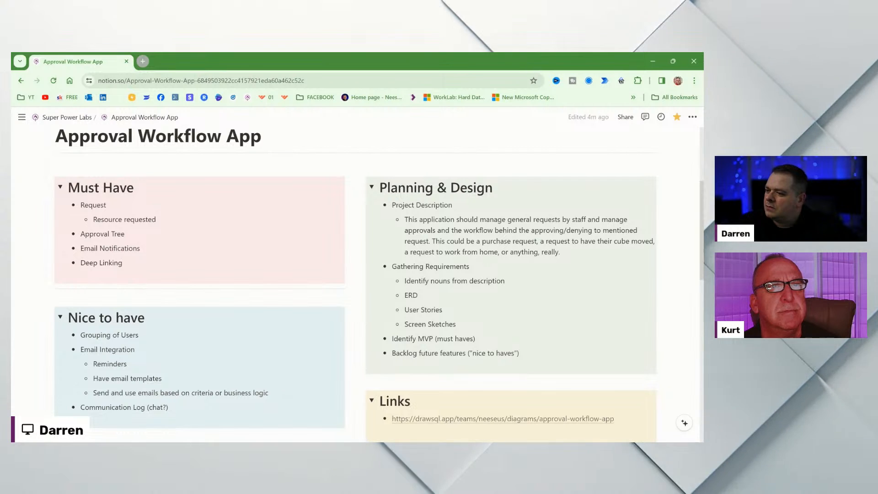
Switch to the Power Apps editor, preview the app and go to its Home screen.
key(alt+Tab)
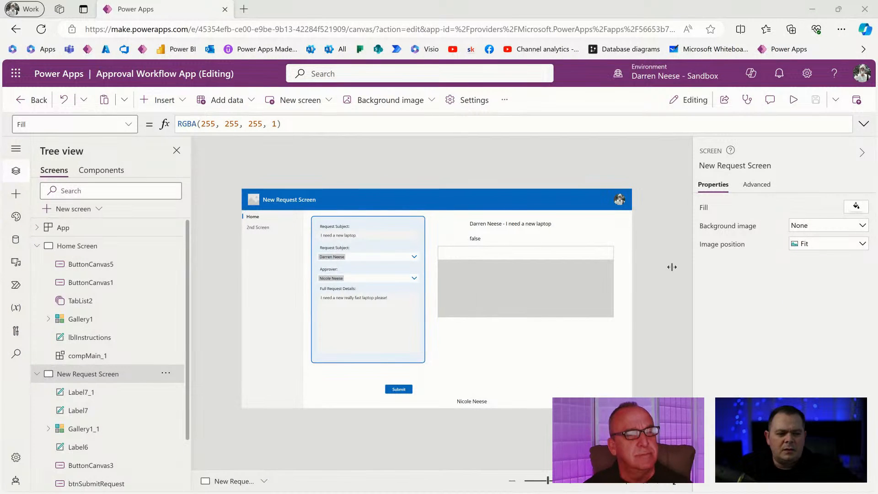
click(793, 99)
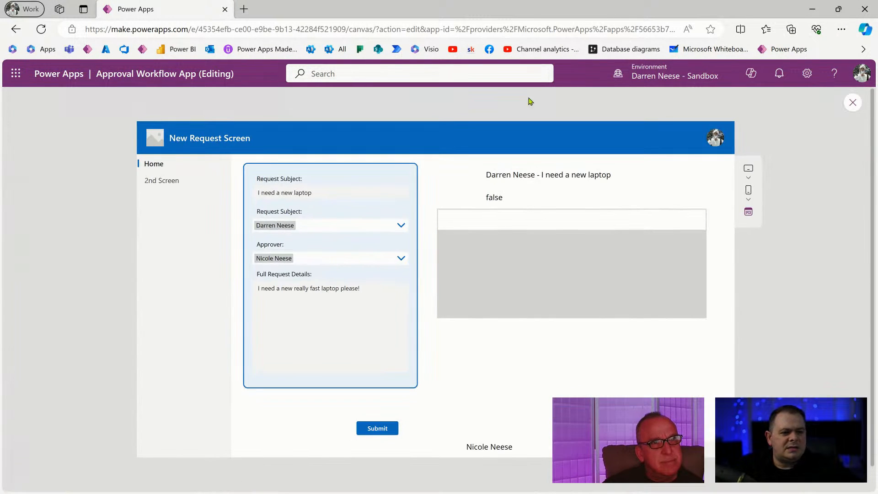
click(156, 164)
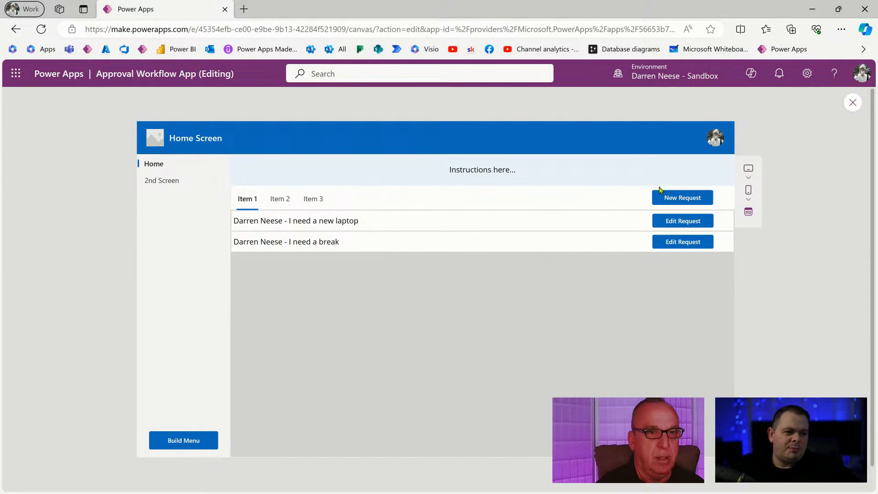
Leave the preview, hide the browser's favorites bar and preview the Home screen again.
click(853, 103)
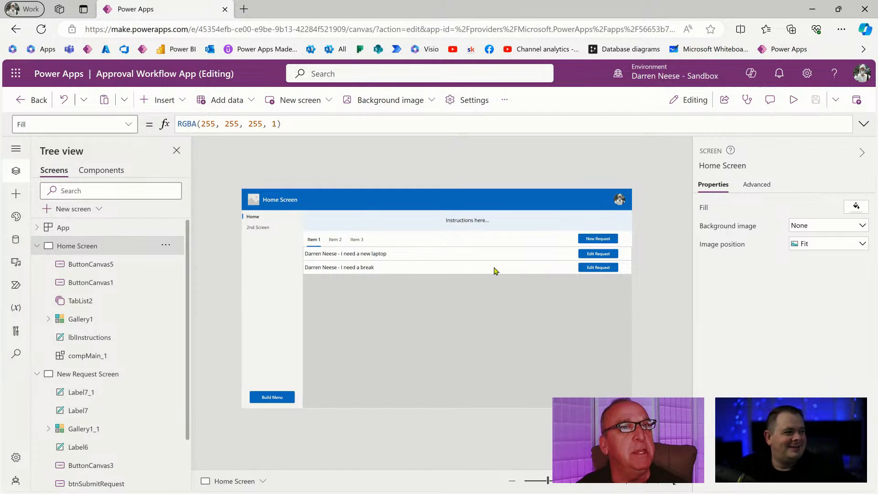
key(ctrl+shift+b)
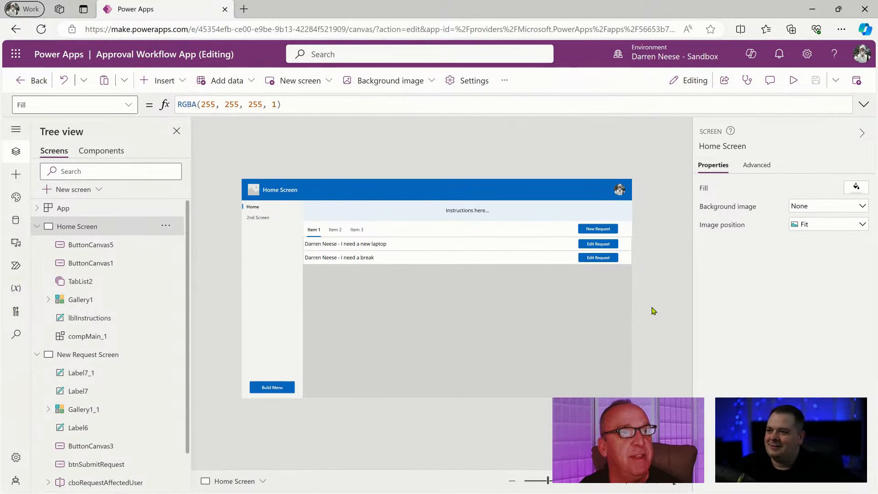
click(793, 80)
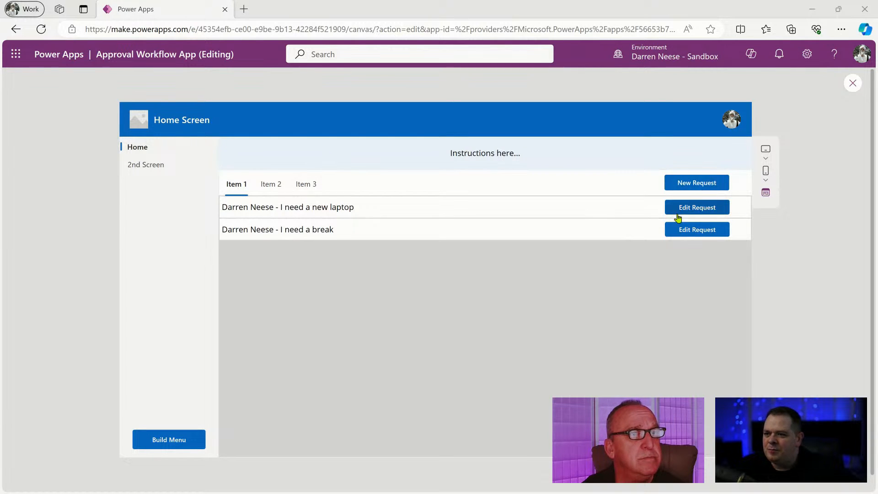
Open the new laptop request for editing, review its subject and full details, and return to the Home screen.
click(712, 211)
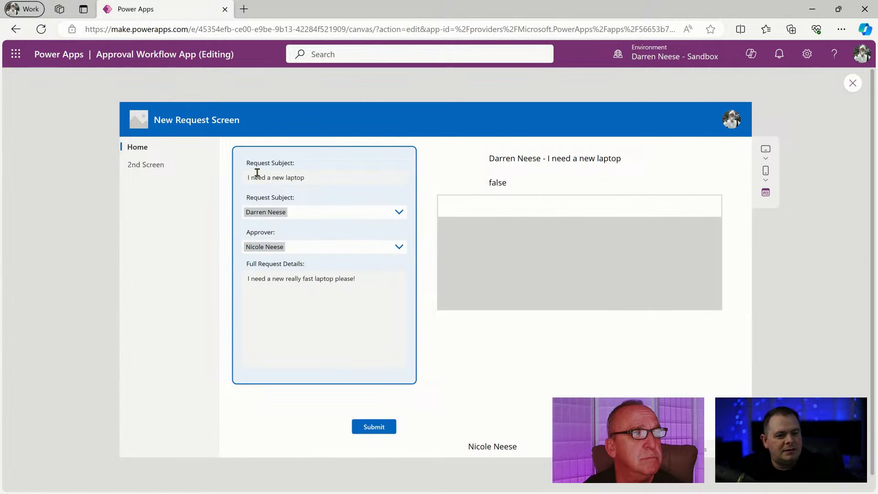
drag(249, 178, 315, 174)
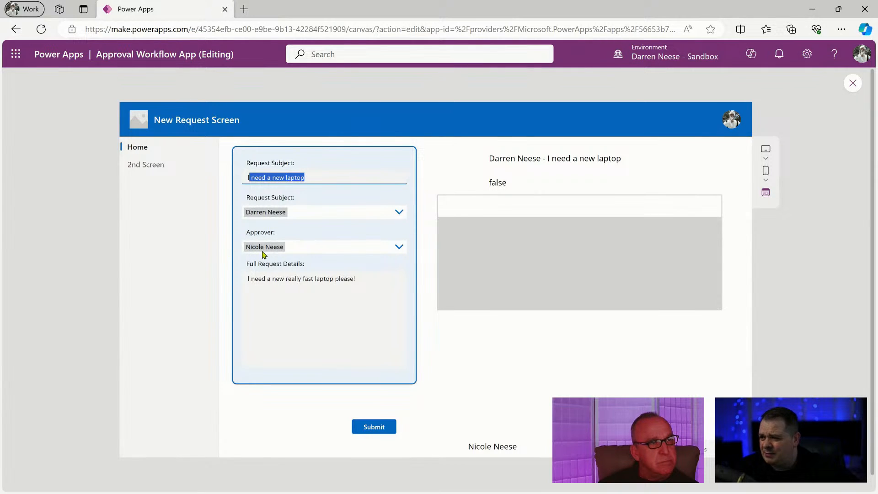
click(334, 302)
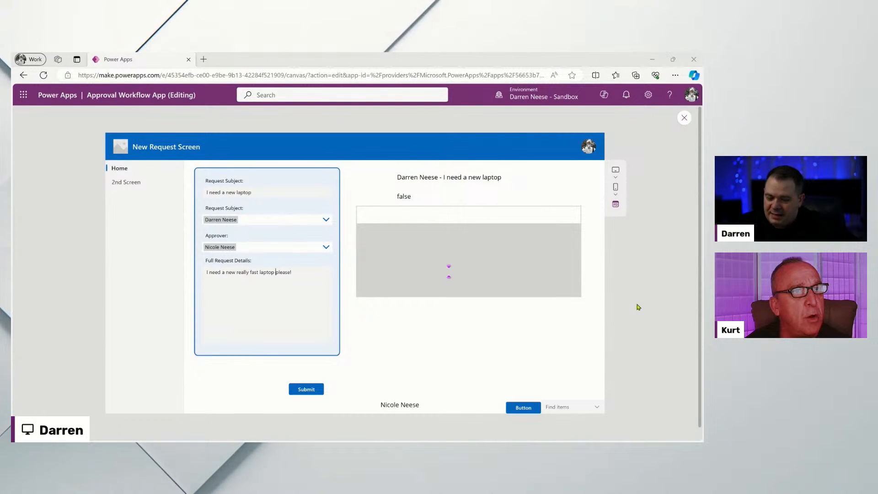
click(120, 169)
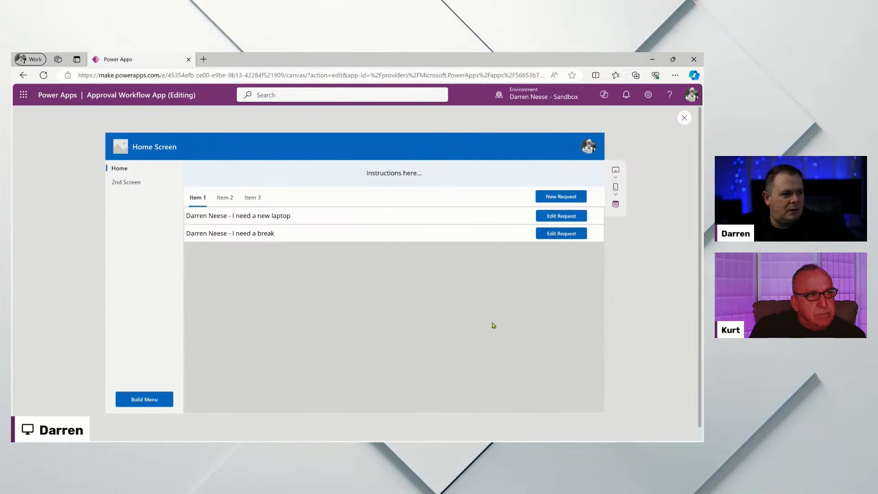
Start a new request in full-screen view and replace the preselected person in the second field with the colleague's name.
key(F11)
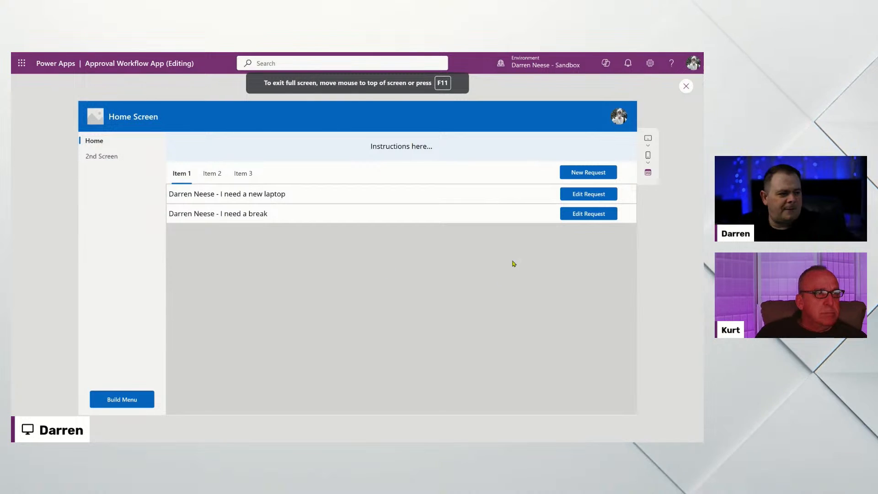
click(599, 176)
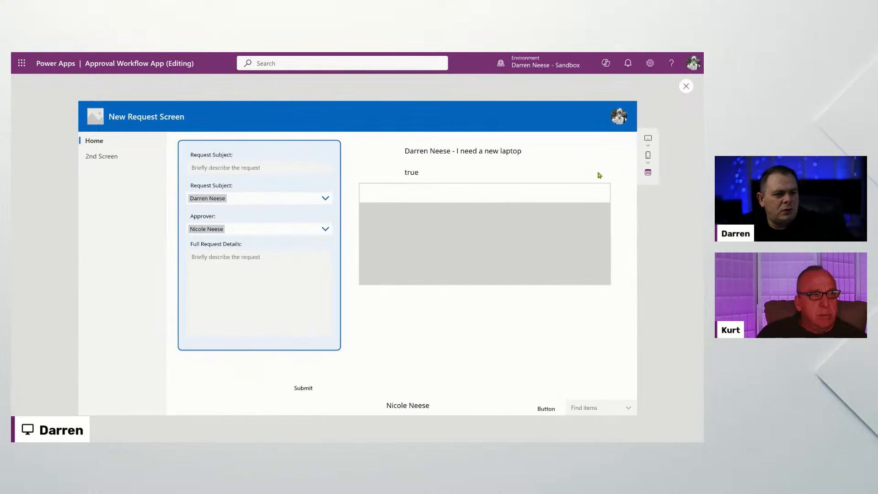
click(325, 199)
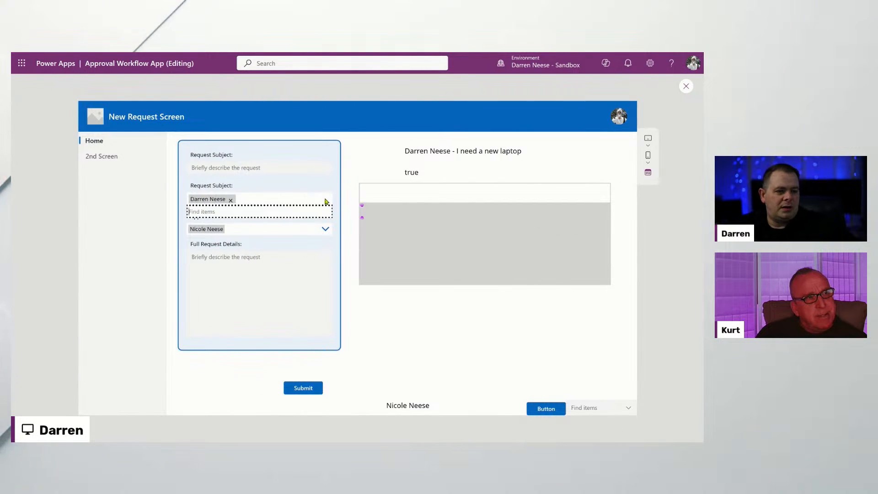
click(230, 200)
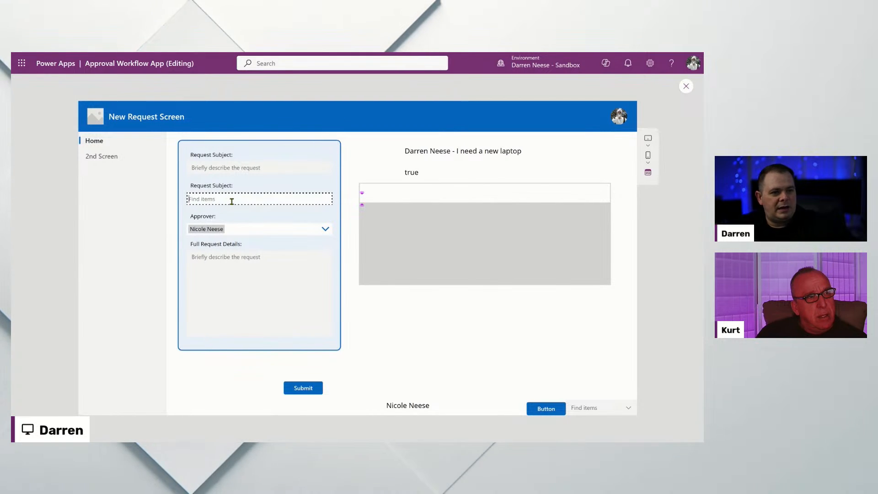
text(Kurt)
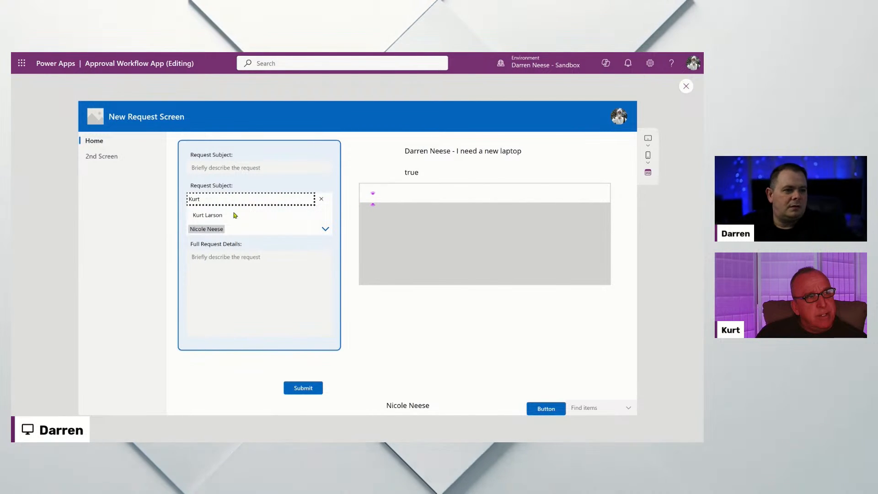
click(231, 215)
click(338, 178)
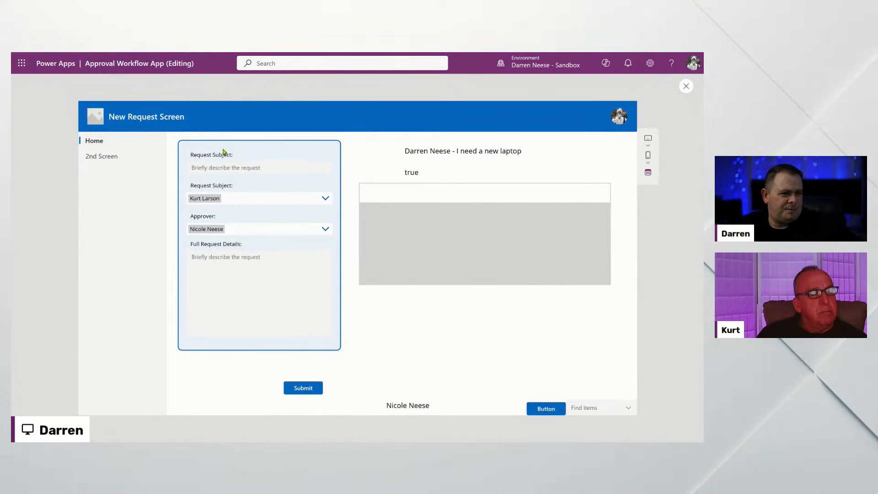
Change the duplicate Request Subject label above the person selector to "Person Affected:" in the editor.
drag(201, 185, 236, 188)
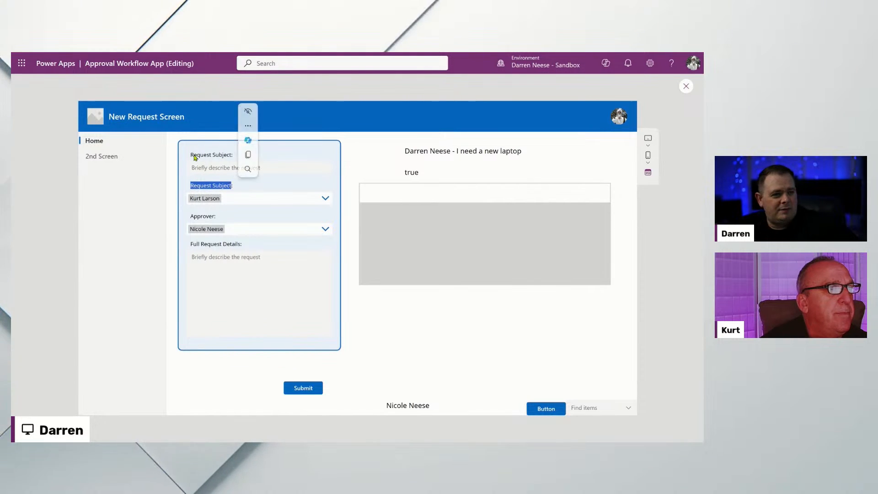
drag(199, 154, 240, 154)
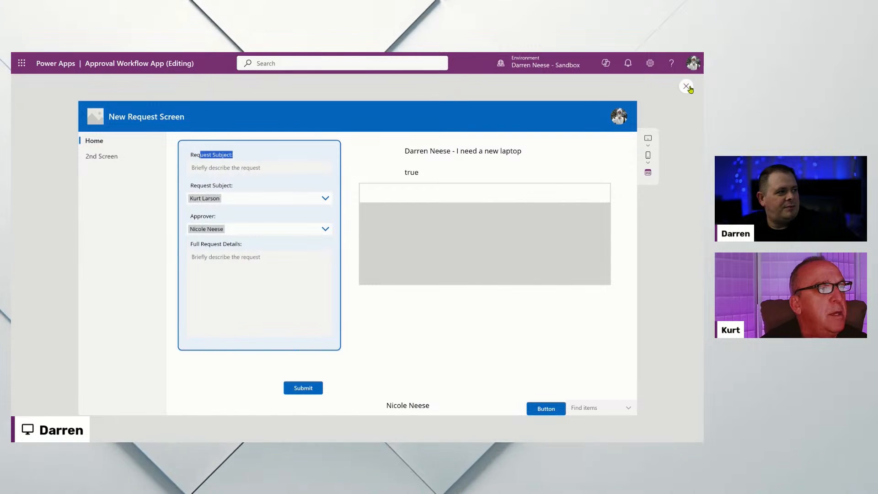
key(Escape)
click(274, 226)
drag(674, 169, 575, 168)
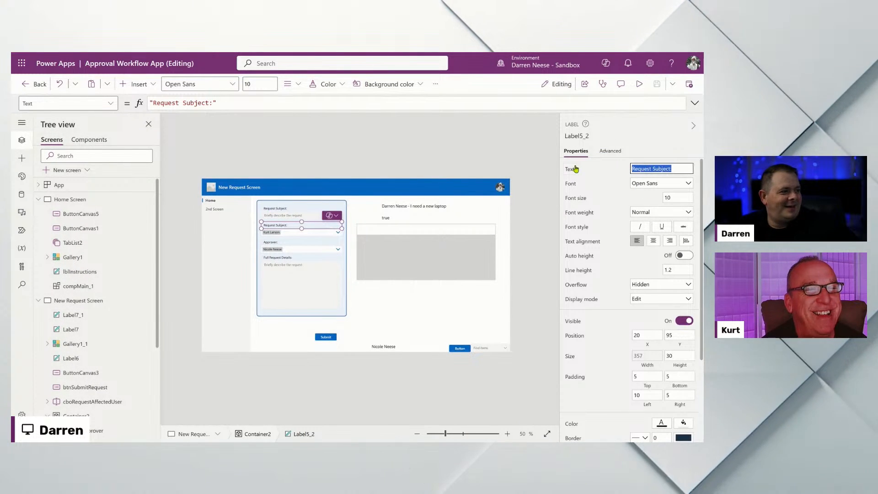
text(Person Affected:)
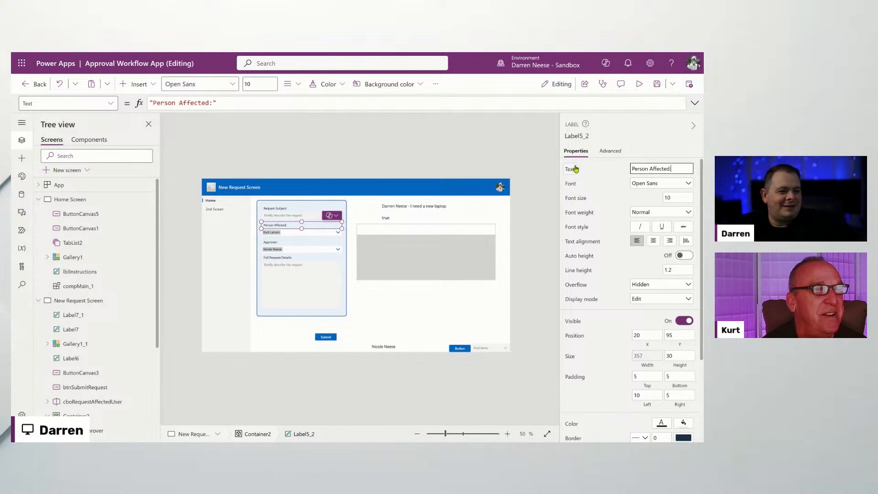
Preview the New Request Screen and enter a request subject saying that the affected colleague needs a larger office.
click(639, 83)
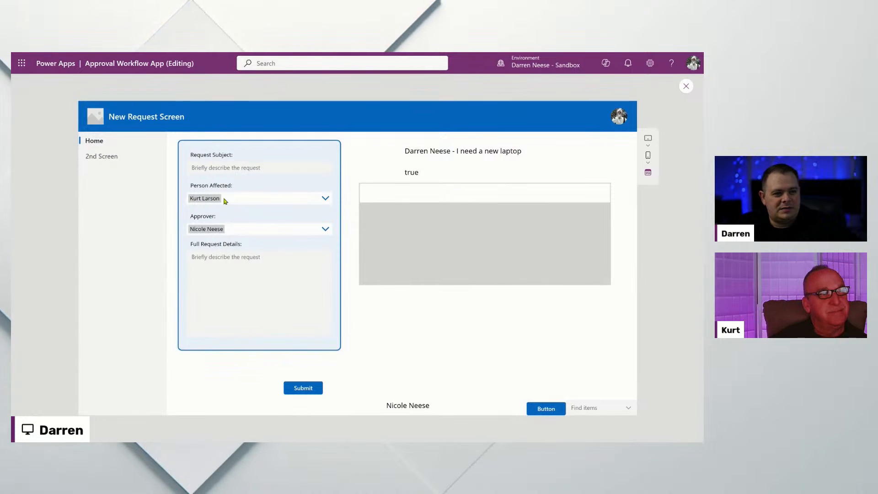
click(296, 168)
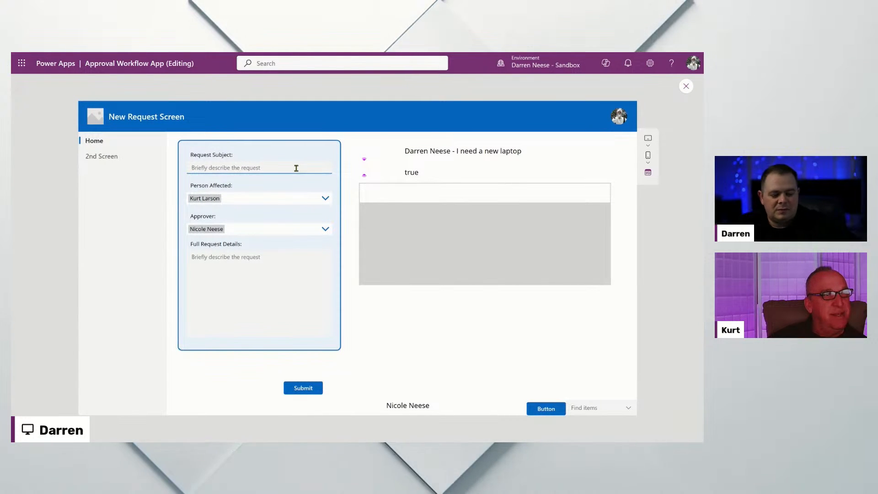
text(Kurt needs)
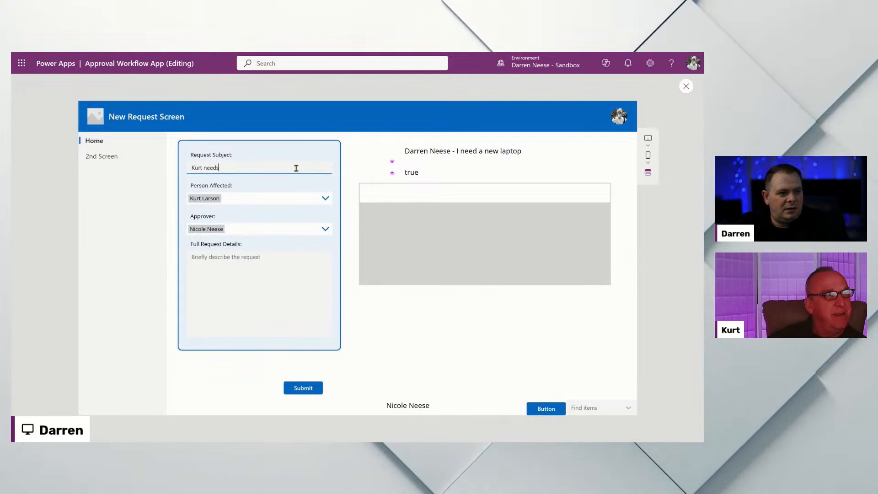
text( a larger office)
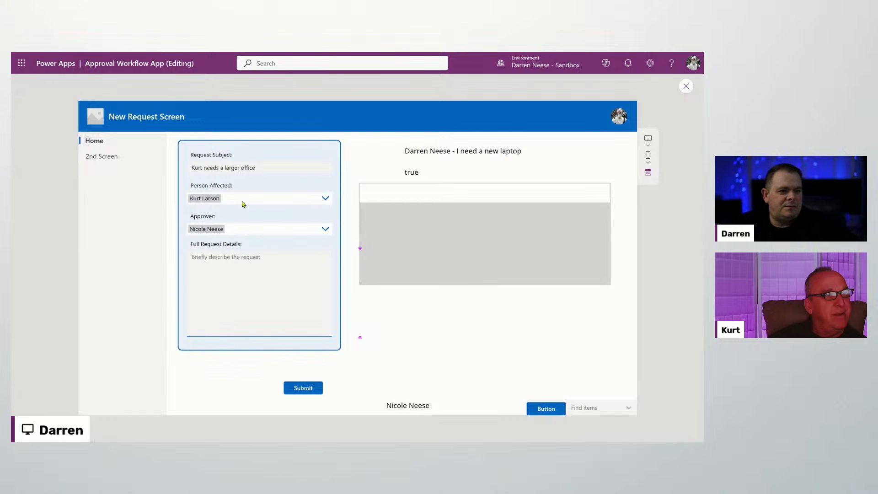
Fill in the full request details, saying the colleague needs a larger office and has got too many plants in his current small office.
click(222, 267)
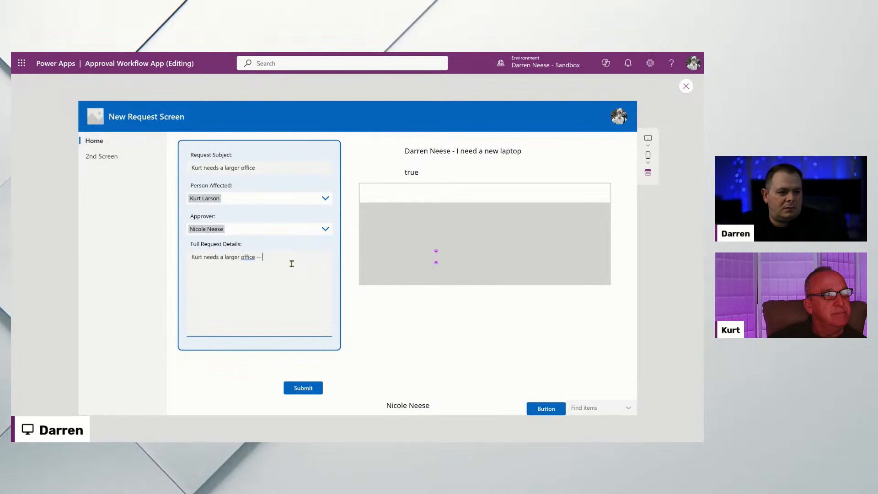
text(-- h)
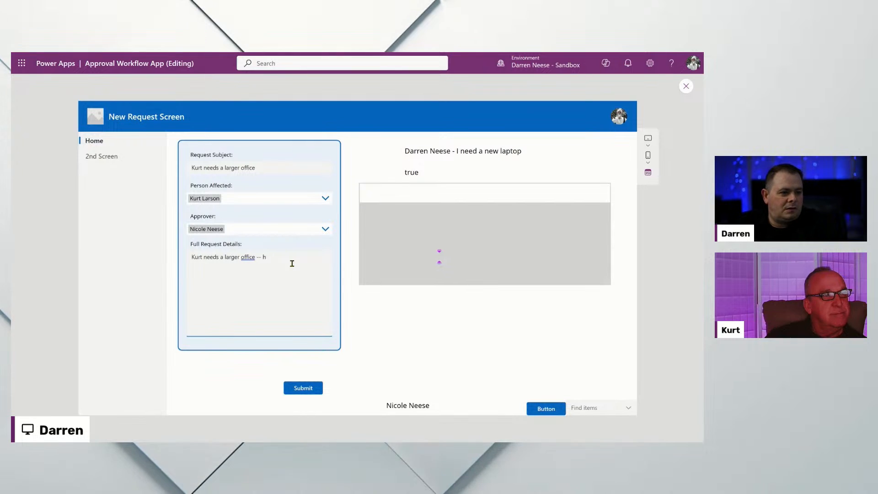
text(i's go)
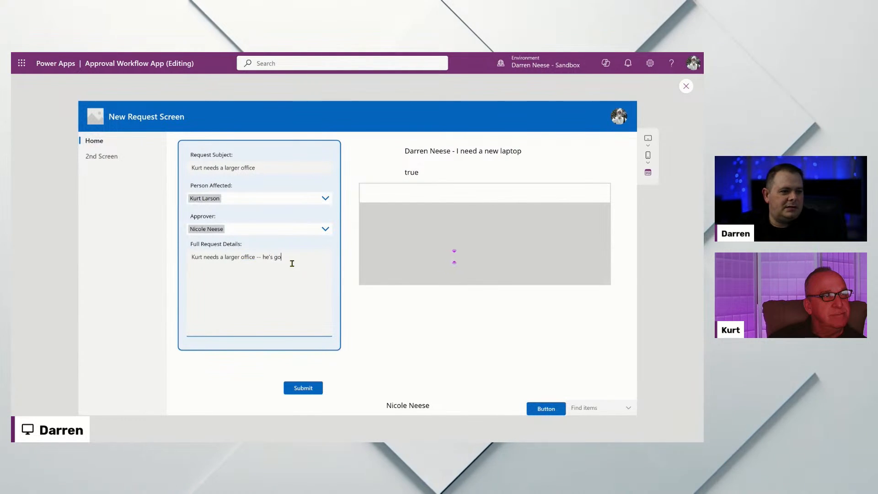
text(t too many plant)
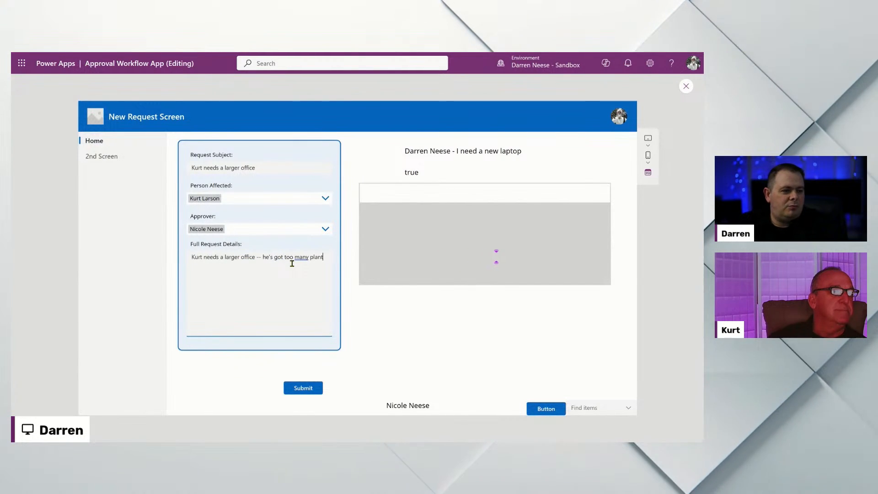
text(s in his current small office.)
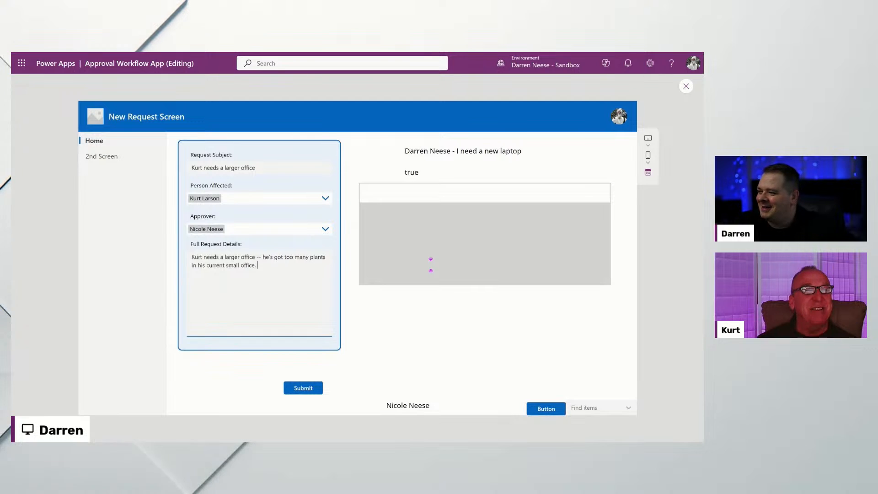
key(Tab)
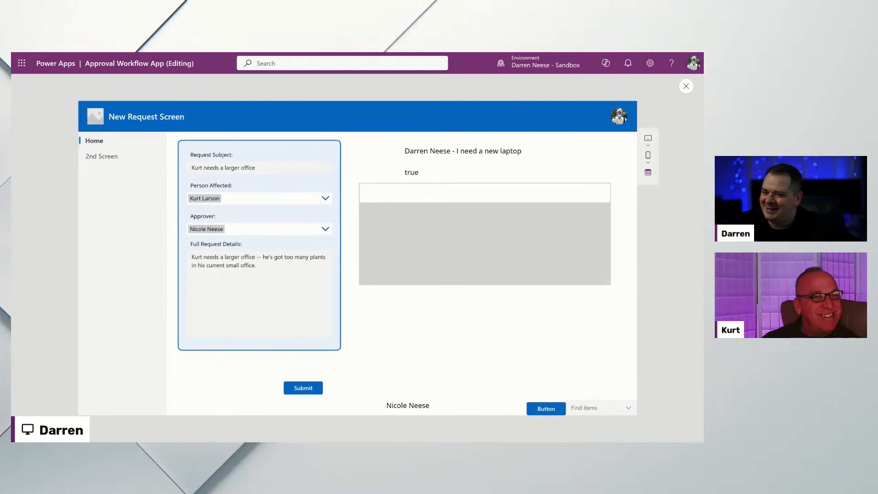
Submit the completed larger-office request and close the app preview.
click(265, 290)
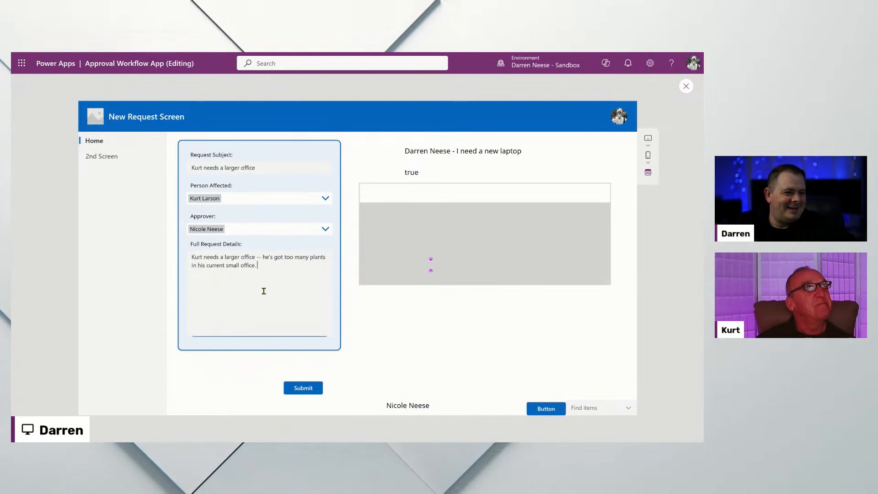
click(295, 391)
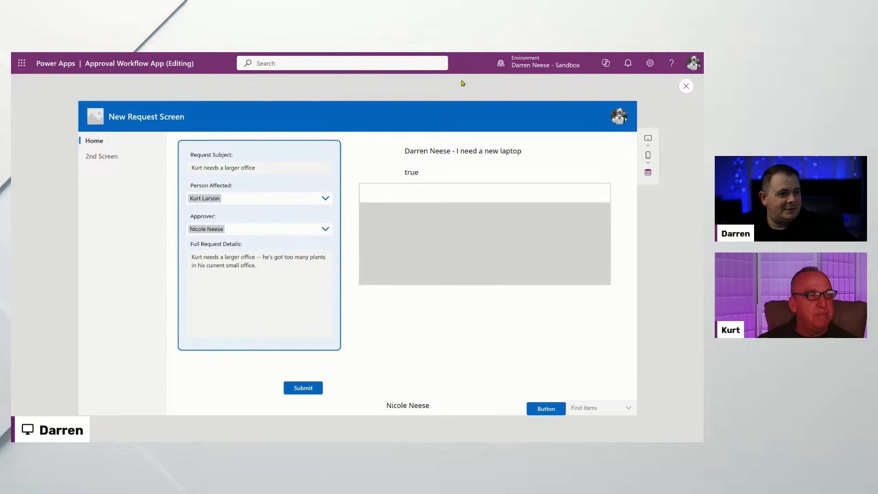
click(685, 86)
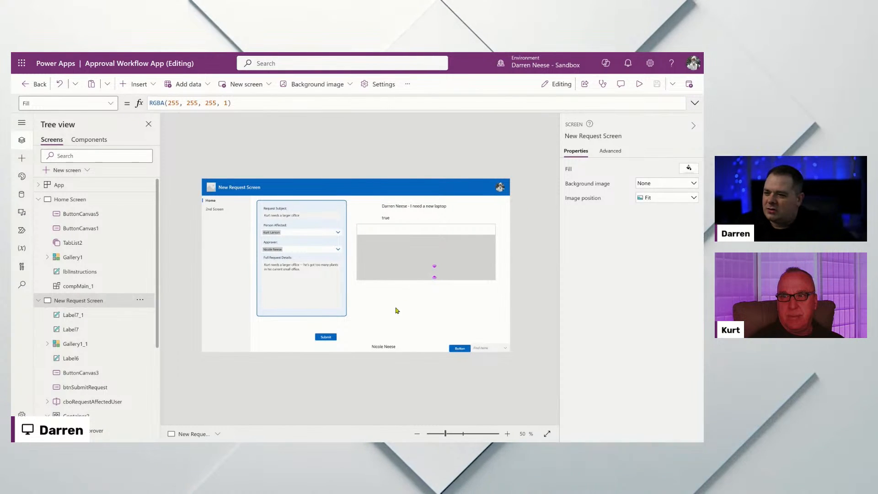
Open the Submit button's OnSelect formula on the New Request Screen in an expanded formula view.
click(324, 337)
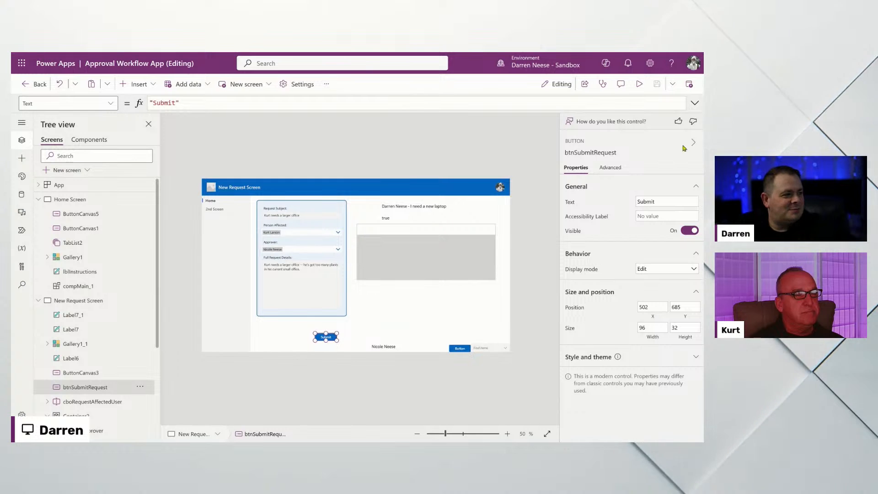
click(610, 167)
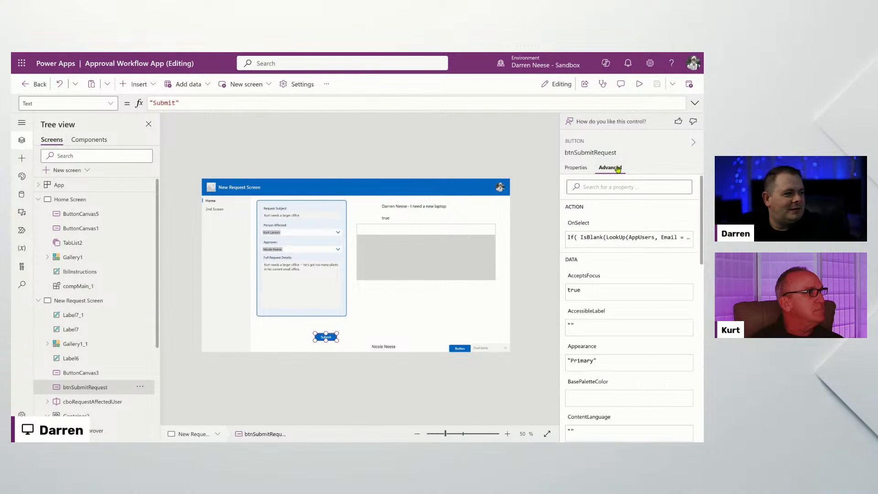
click(578, 224)
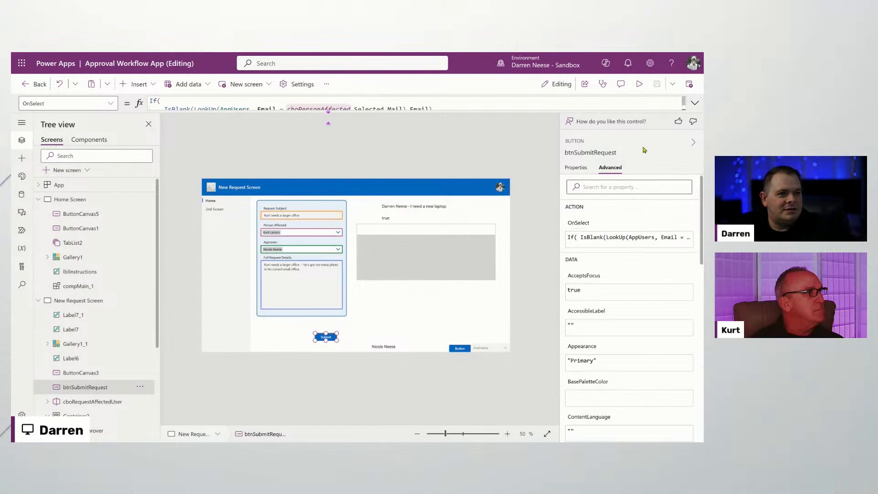
click(694, 104)
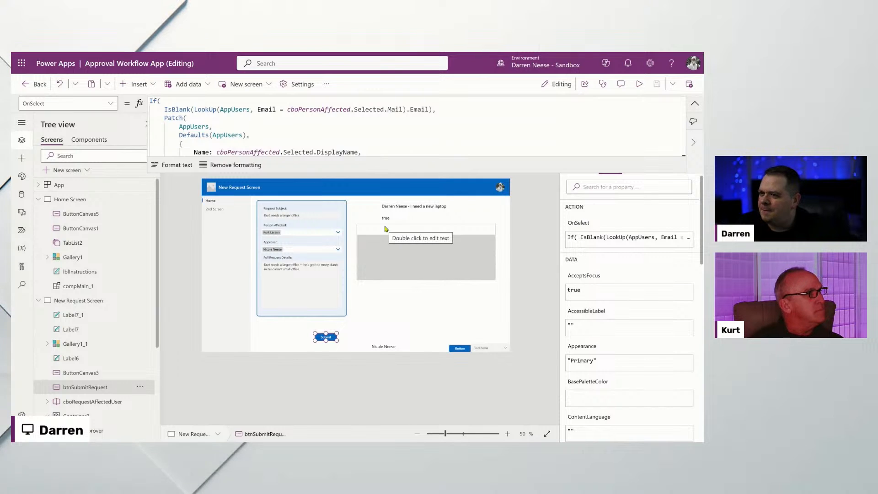
Take the browser out of full-screen mode and enlarge the page zoom to 150%.
click(533, 251)
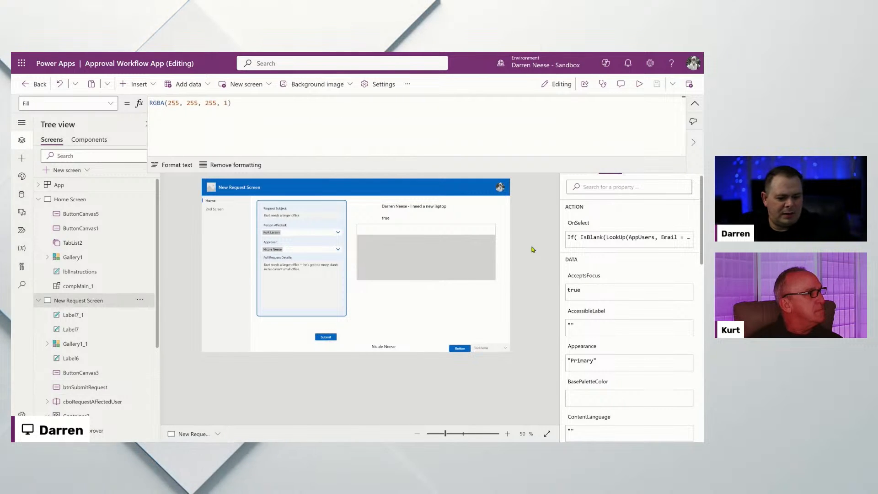
key(F11)
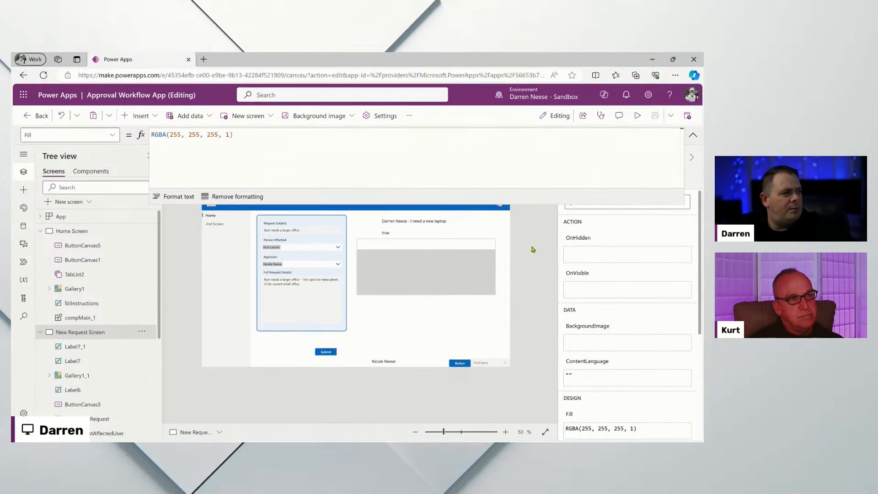
click(675, 75)
click(655, 137)
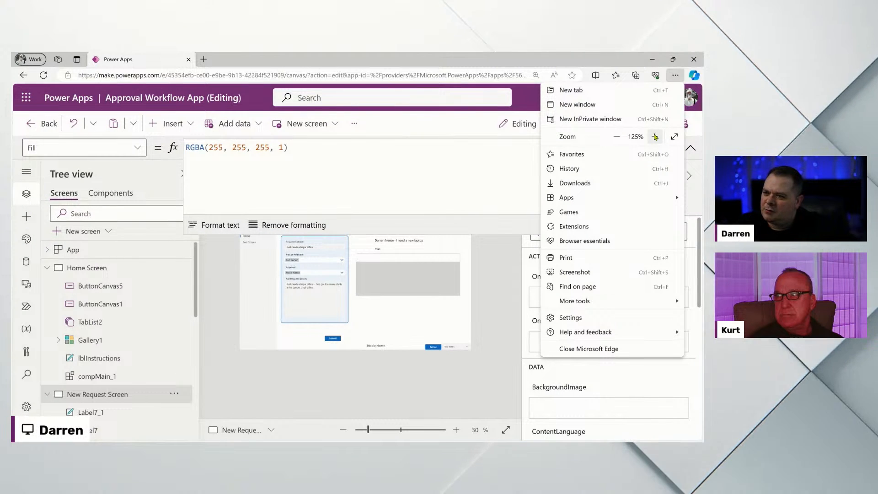
click(654, 136)
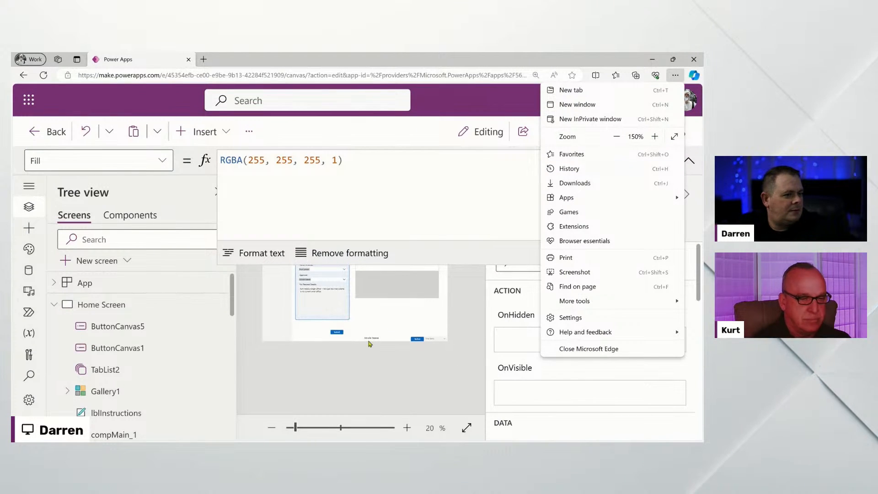
Show the Submit button's OnSelect formula in a taller formula area and set the page zoom to 125%.
click(336, 333)
click(335, 331)
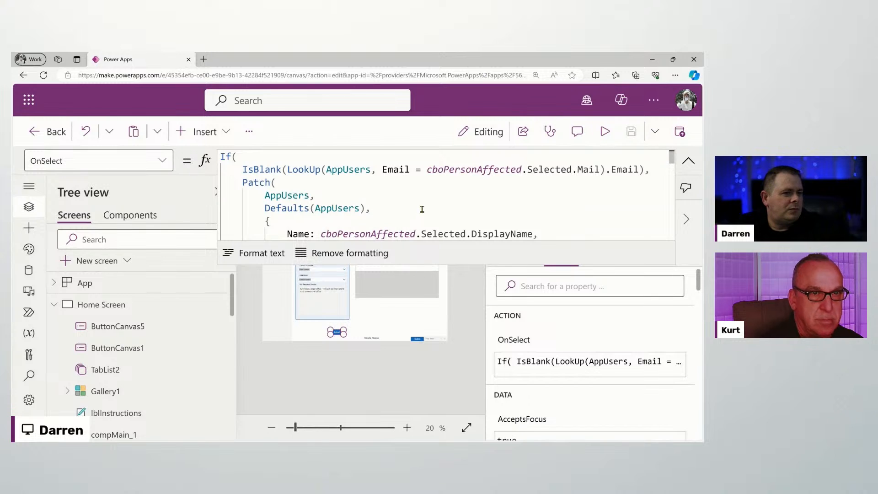
drag(433, 266, 433, 387)
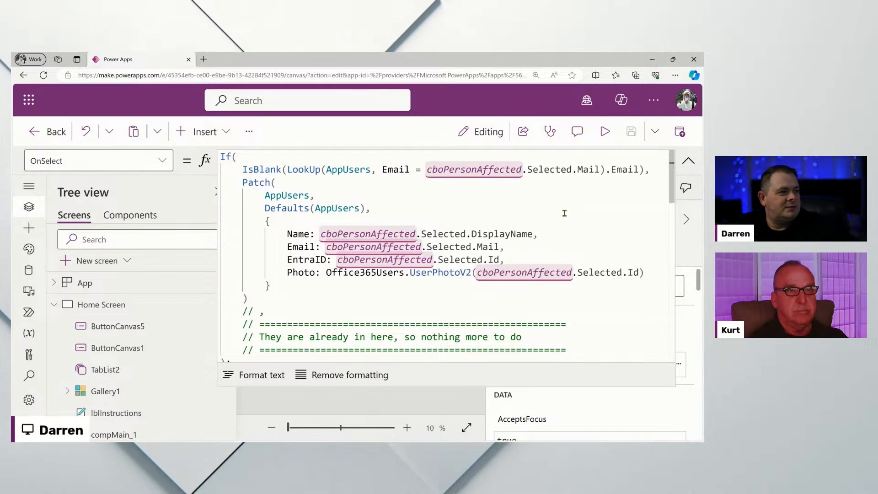
click(675, 74)
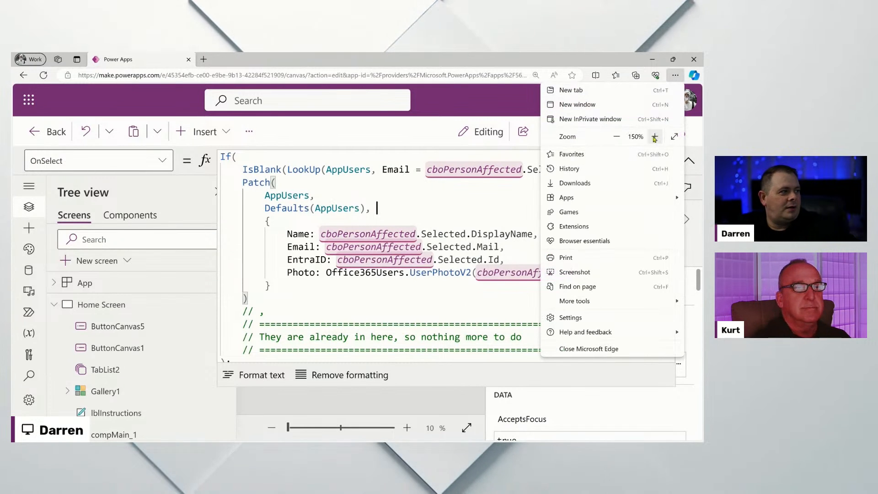
click(621, 137)
Examine the formula's IsBlank lookup of the cboPersonAffected email in AppUsers and the Patch fields that follow.
click(399, 209)
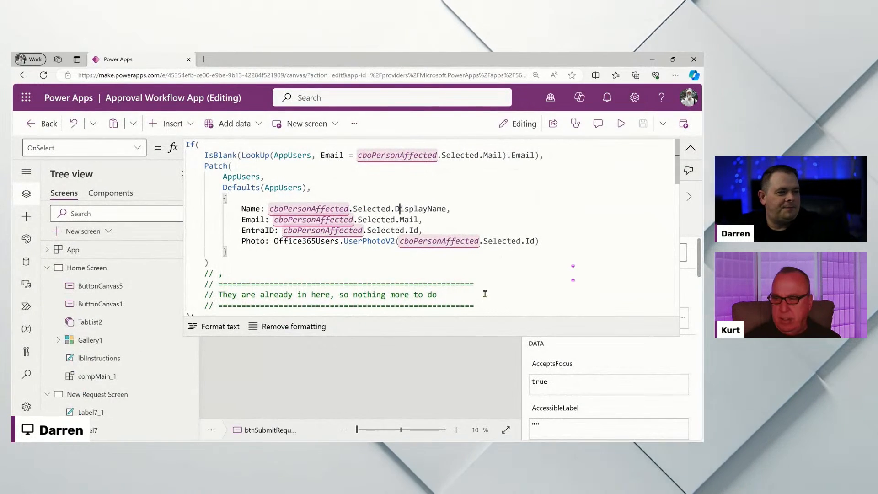
click(475, 243)
click(288, 179)
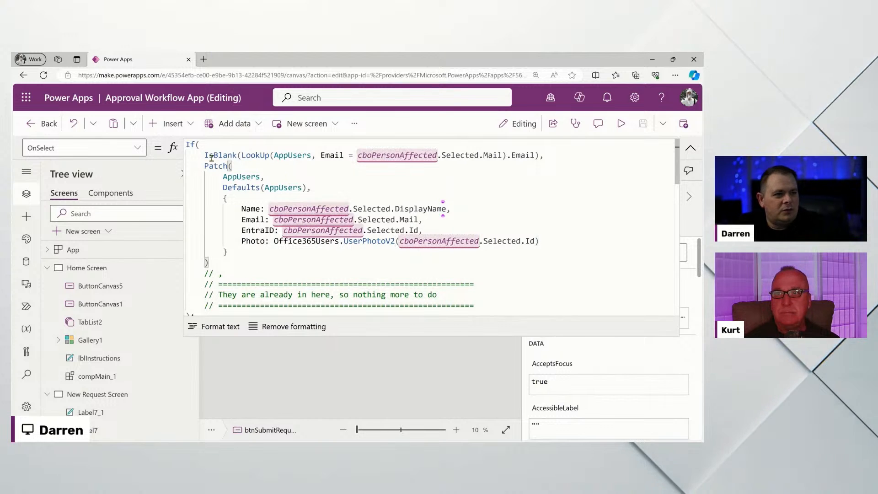
drag(204, 155, 223, 156)
drag(315, 155, 398, 156)
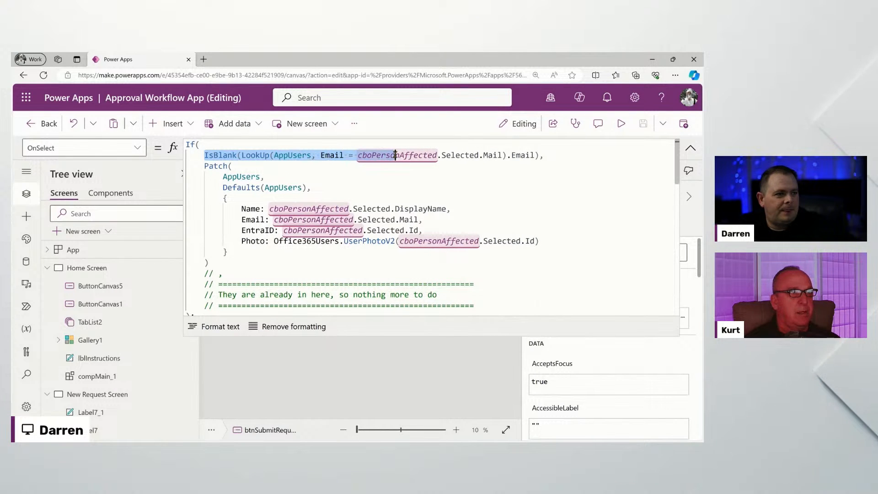
click(417, 199)
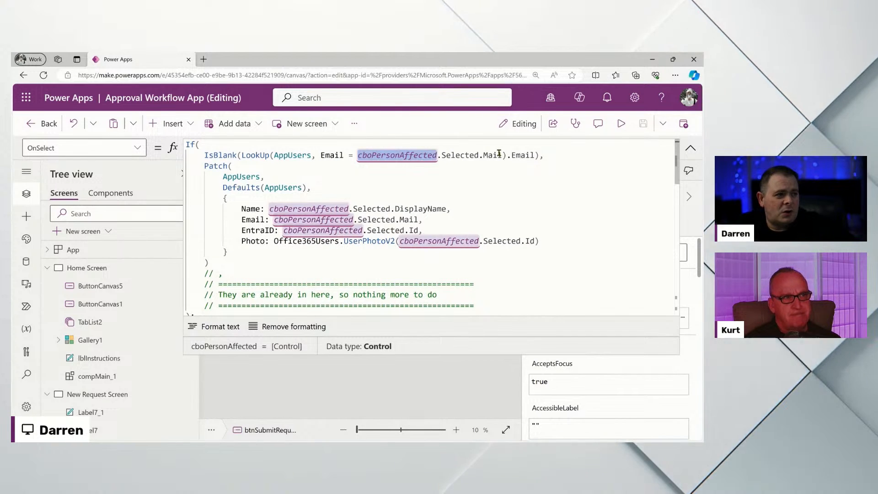
click(292, 156)
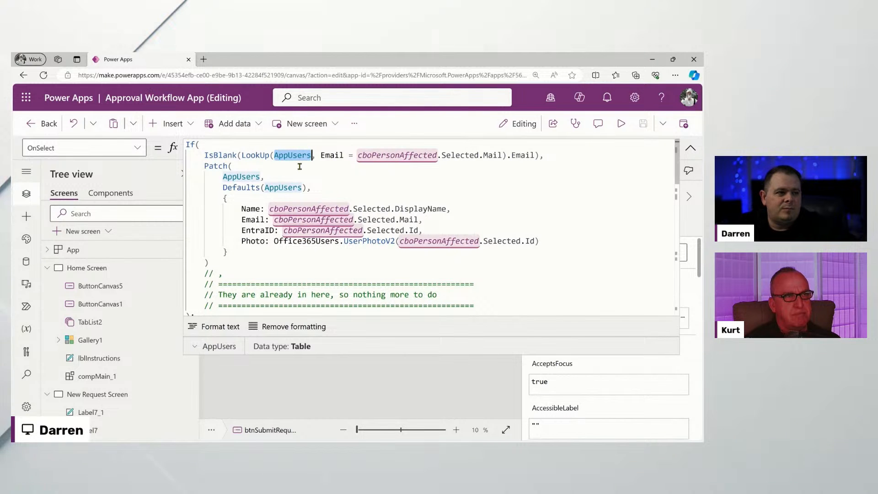
Open the AppUsers Dataverse table's data from the app's data sources.
click(26, 262)
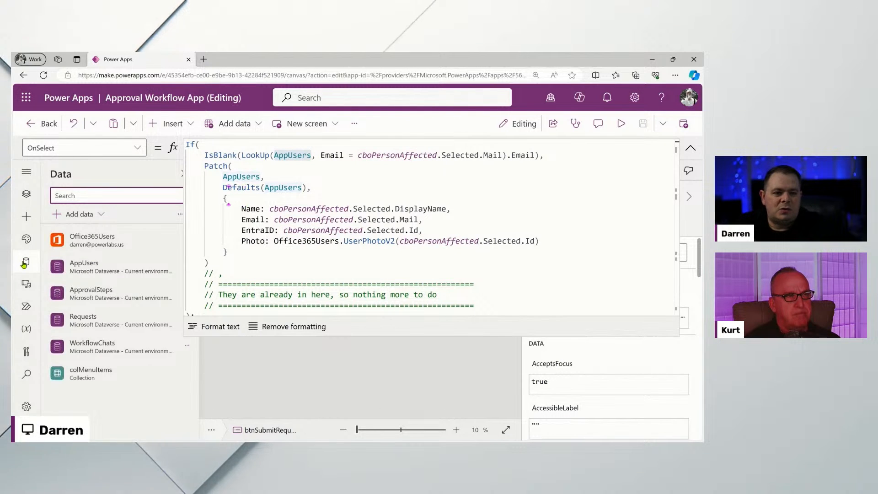
click(690, 148)
click(186, 266)
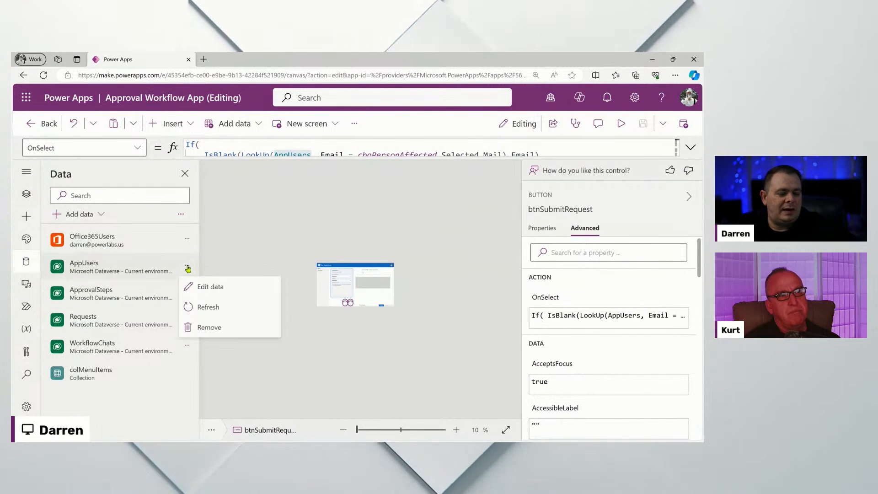
click(224, 289)
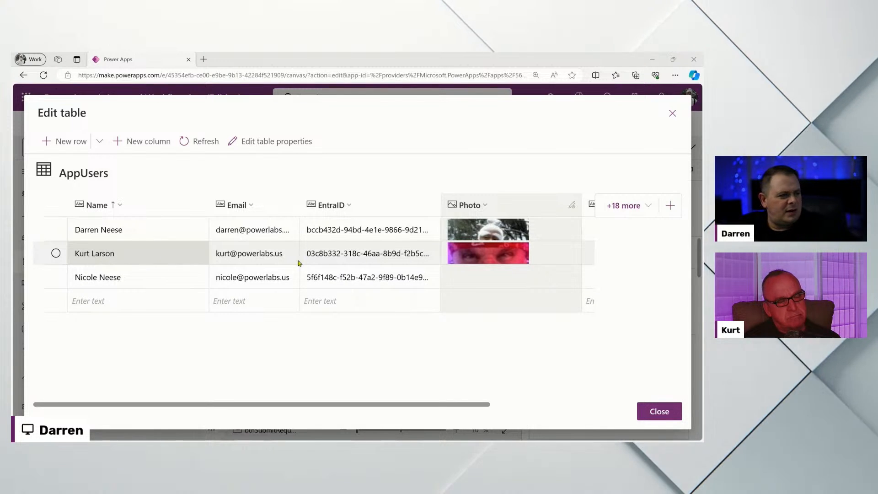
Add the existing Created On column to the AppUsers table view and inspect the rows' creation dates.
drag(471, 407, 625, 407)
click(624, 206)
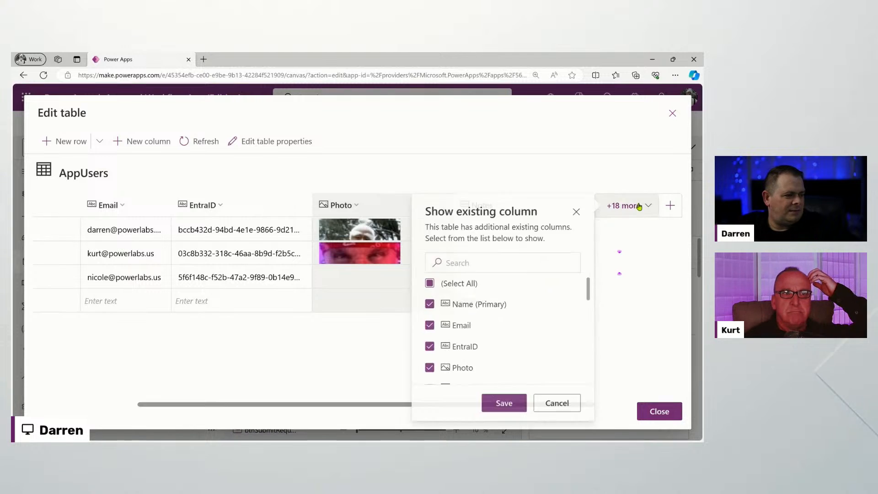
scroll(495, 342, down, 1)
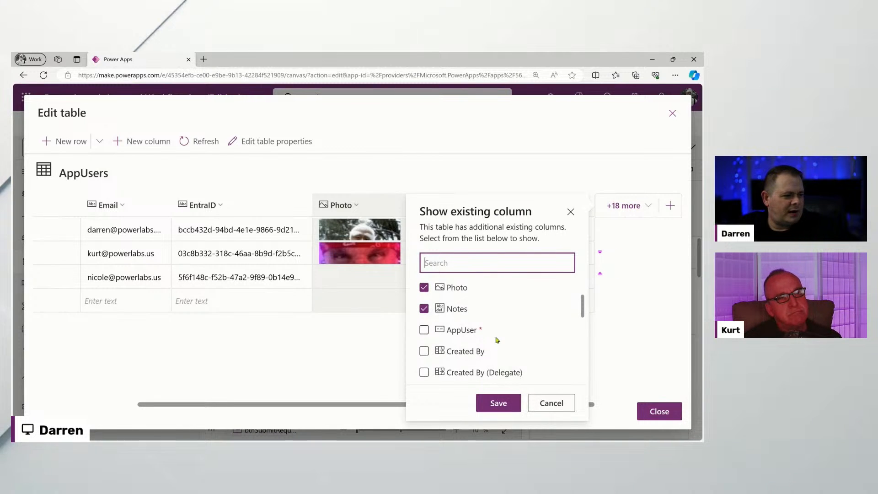
scroll(416, 363, down, 1)
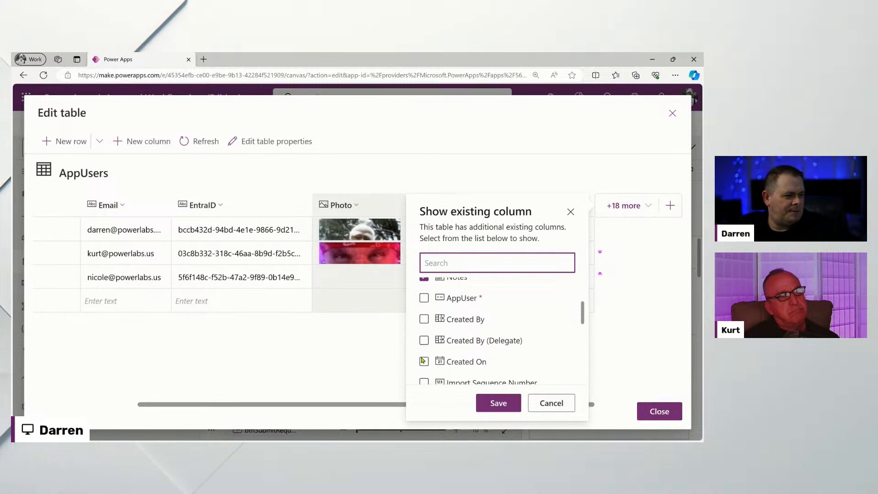
click(491, 410)
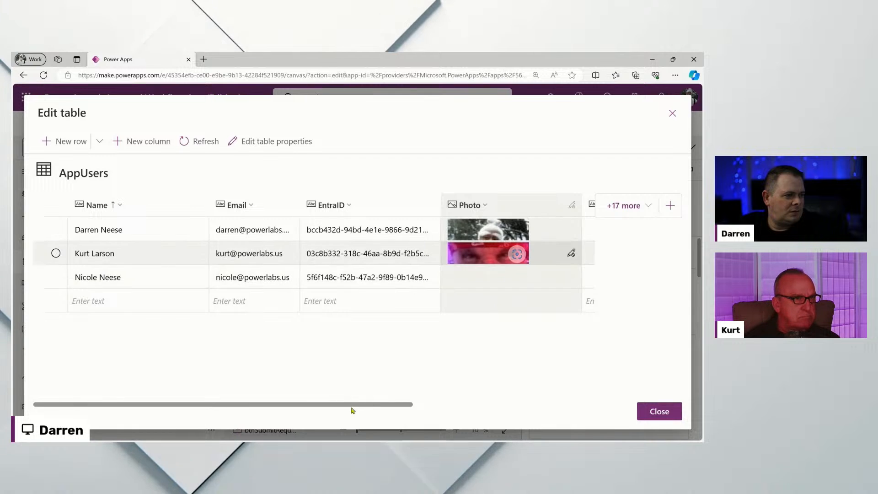
drag(362, 407, 542, 414)
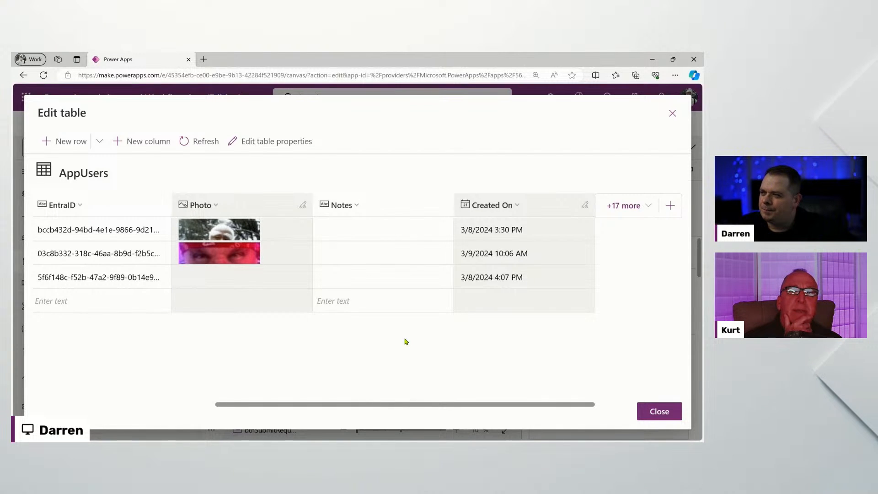
click(225, 257)
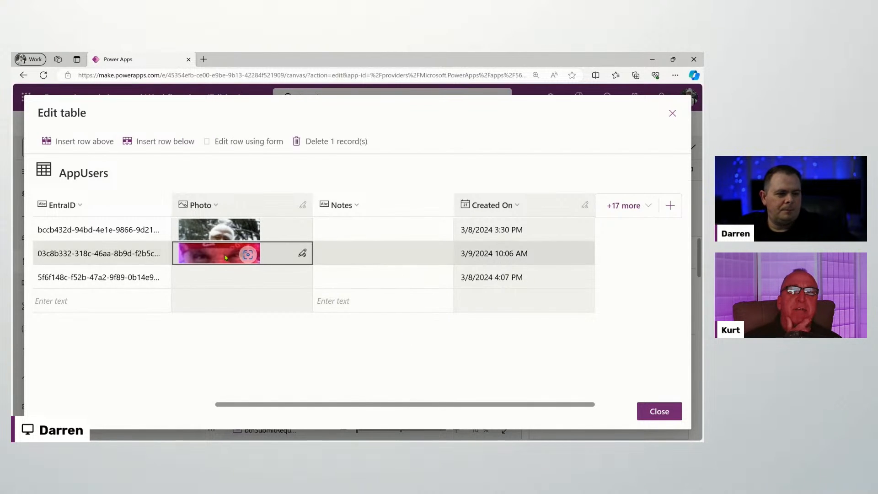
click(255, 257)
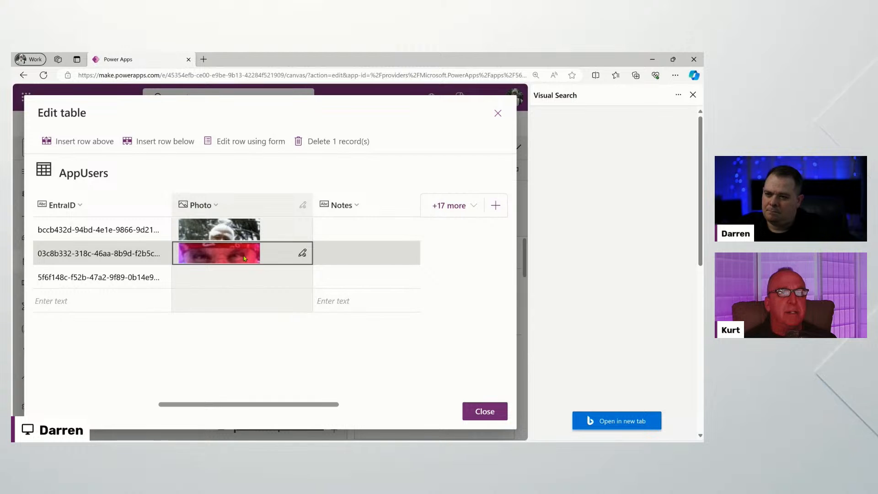
click(692, 96)
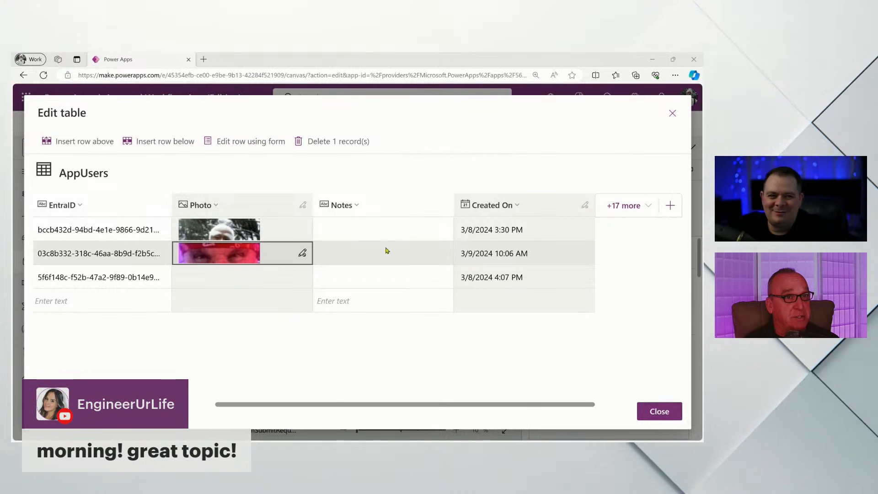
Close the AppUsers table and reopen the Submit button's full OnSelect formula for review.
click(671, 114)
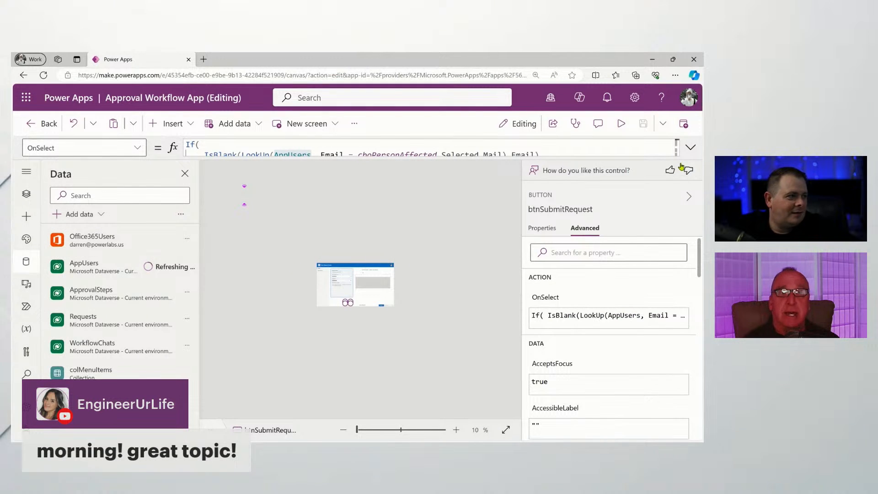
click(613, 156)
click(413, 183)
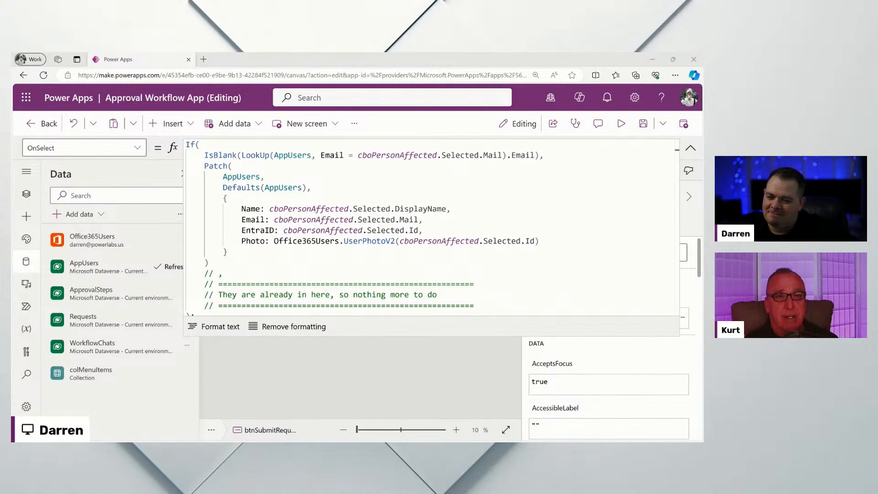
click(476, 227)
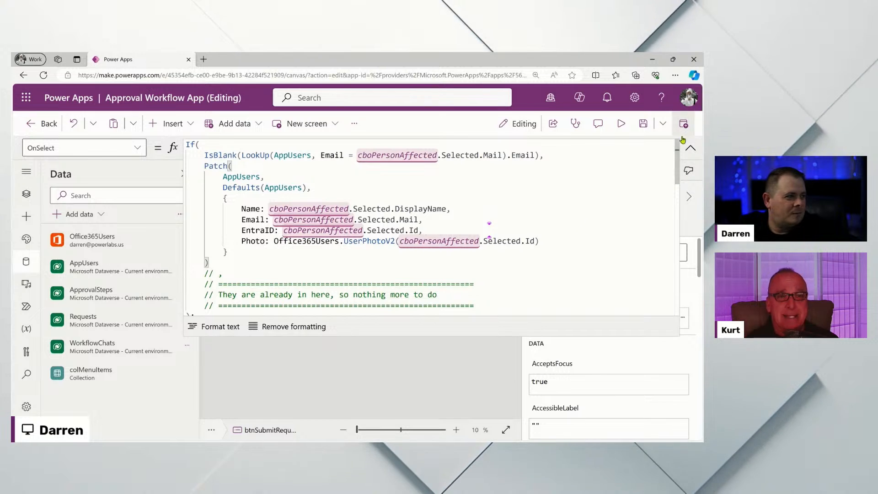
Open the Items formula of the Person Affected combo box in full for review.
click(691, 148)
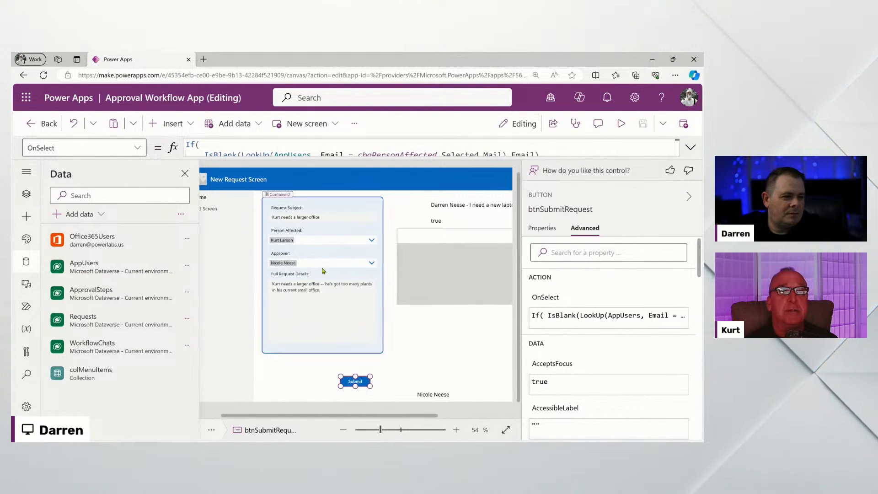
click(349, 242)
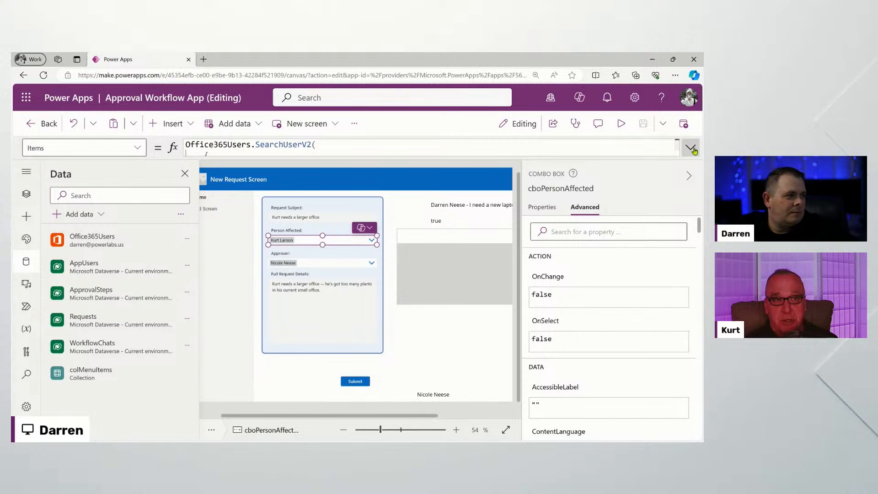
click(690, 147)
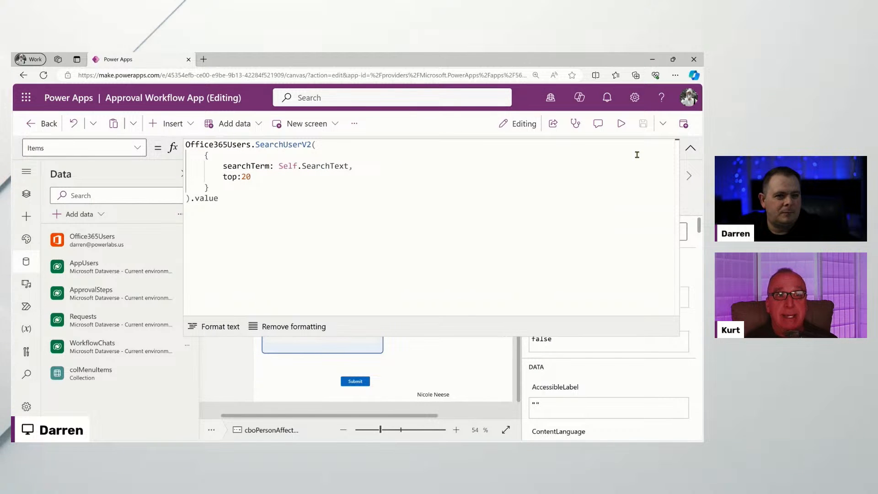
Review the Person Affected combo box's full DefaultSelectedItems formula, then collapse it.
click(137, 147)
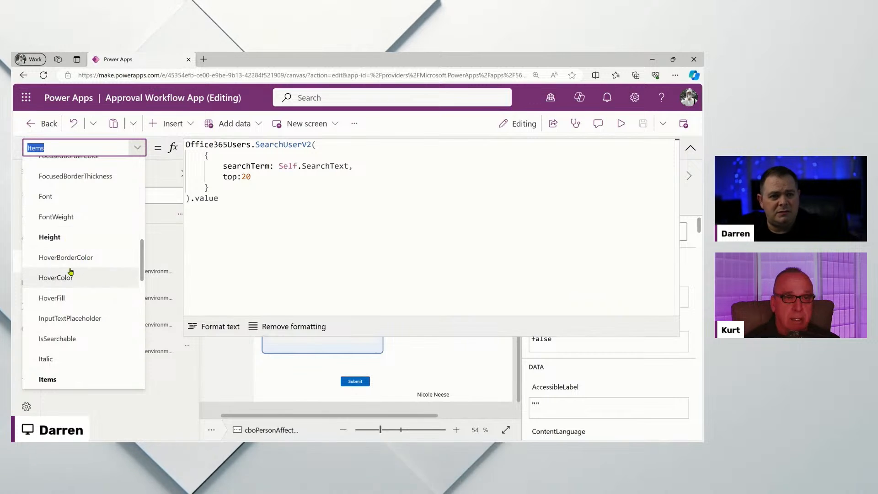
scroll(78, 256, up, 5)
scroll(98, 235, up, 3)
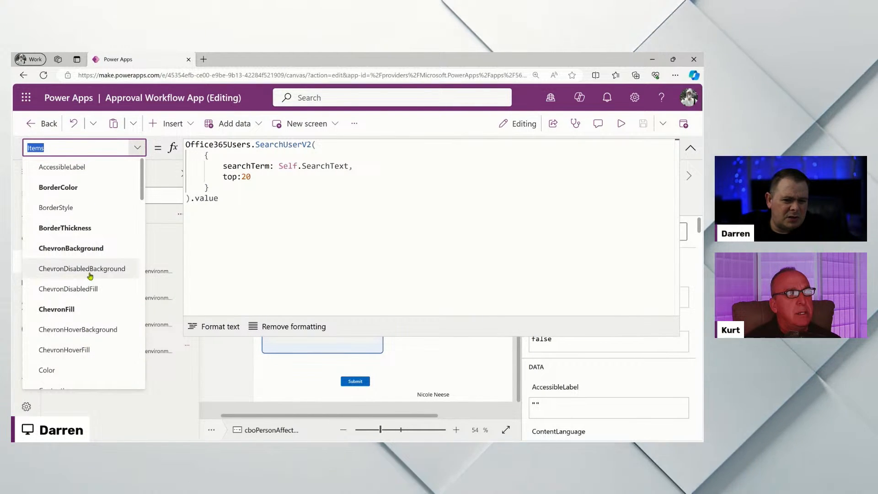
scroll(89, 276, down, 3)
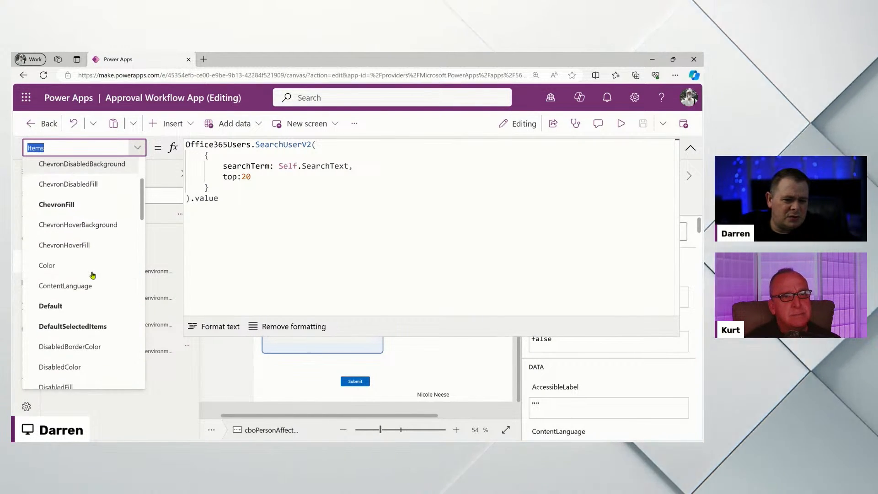
click(91, 326)
click(429, 209)
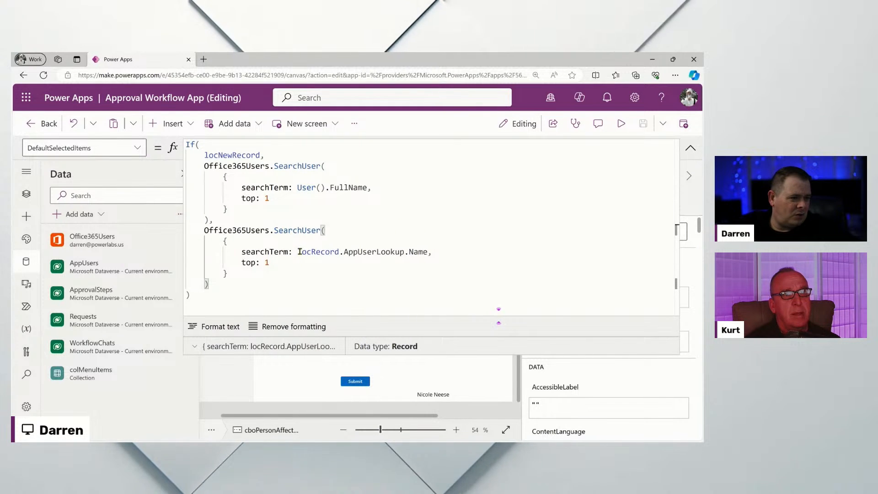
click(689, 150)
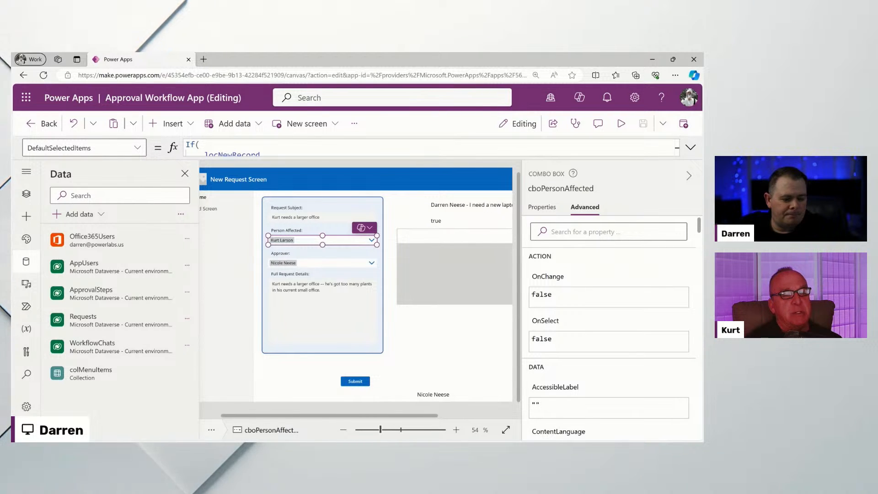
Copy the expression cboPersonAffected.Selected.Id from the EntraID line of the Submit button's OnSelect formula.
click(366, 383)
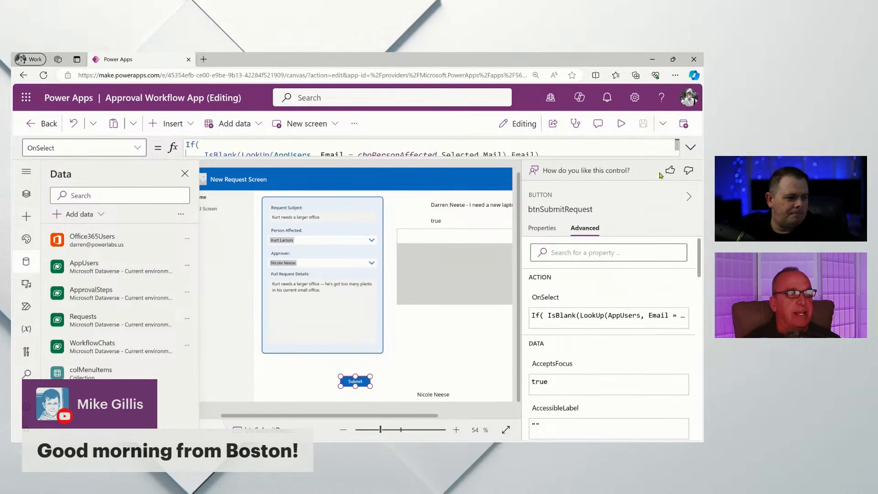
click(690, 148)
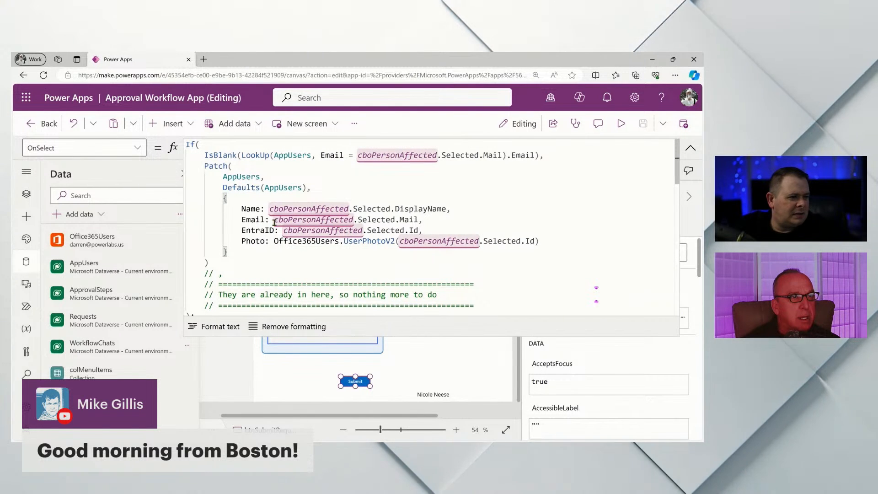
drag(284, 231, 419, 230)
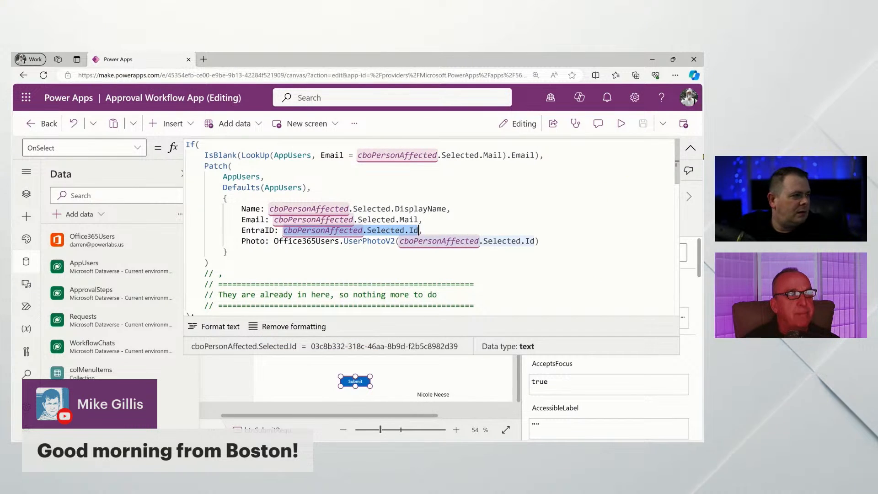
click(689, 148)
Add a classic text label to the New Request Screen and place it below the grey area beside the form.
click(432, 336)
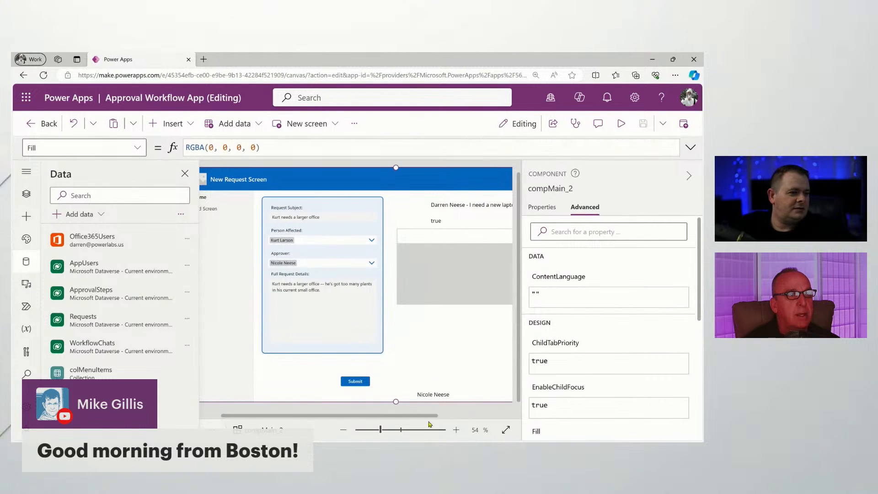
drag(430, 416, 490, 416)
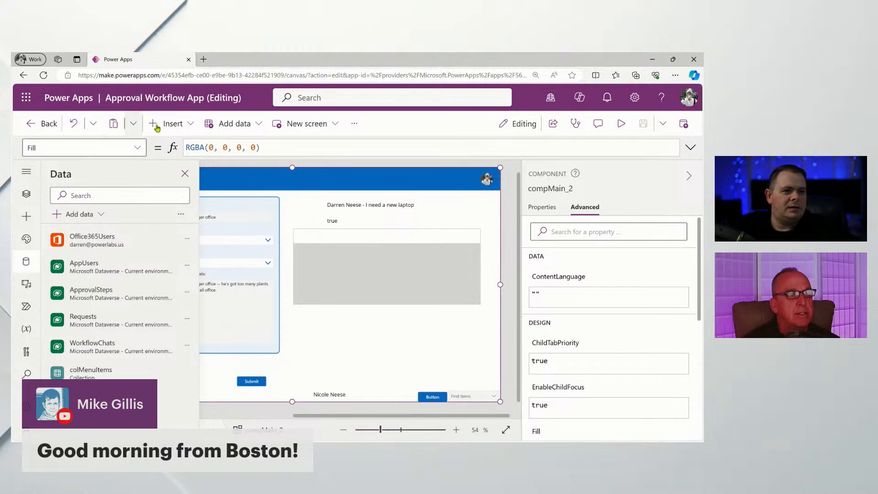
click(175, 123)
click(219, 131)
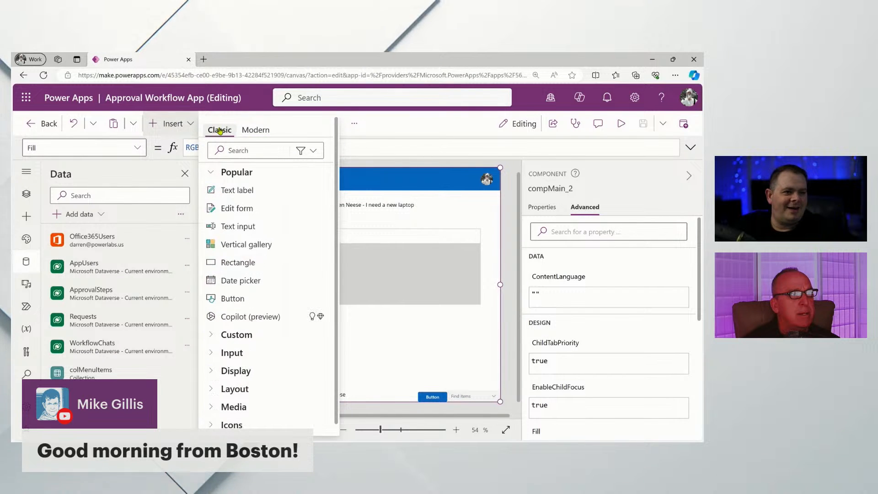
click(251, 192)
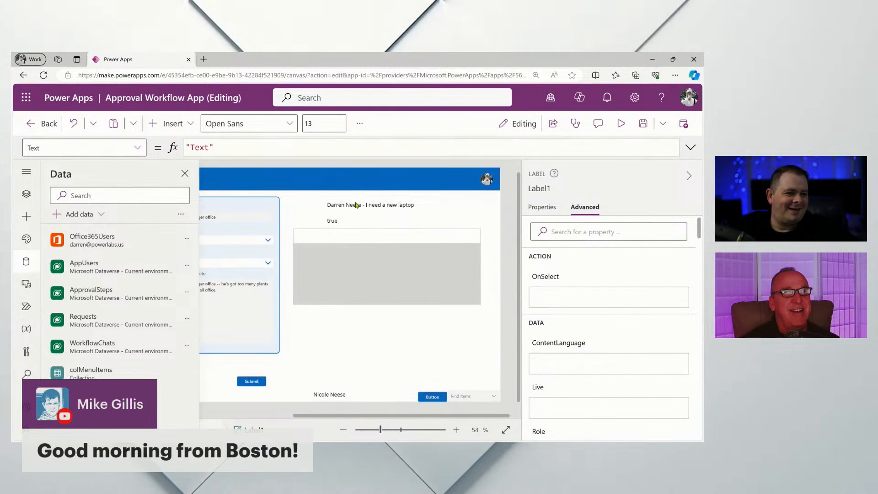
drag(349, 416, 270, 416)
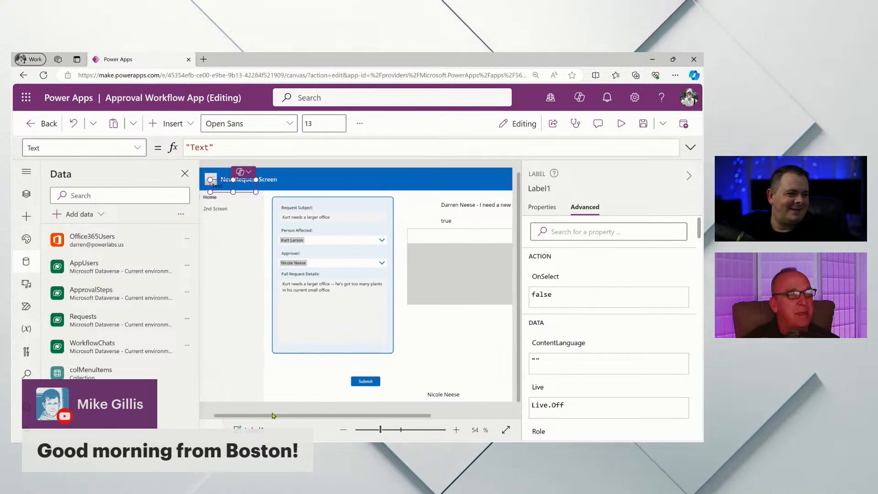
drag(237, 187, 444, 349)
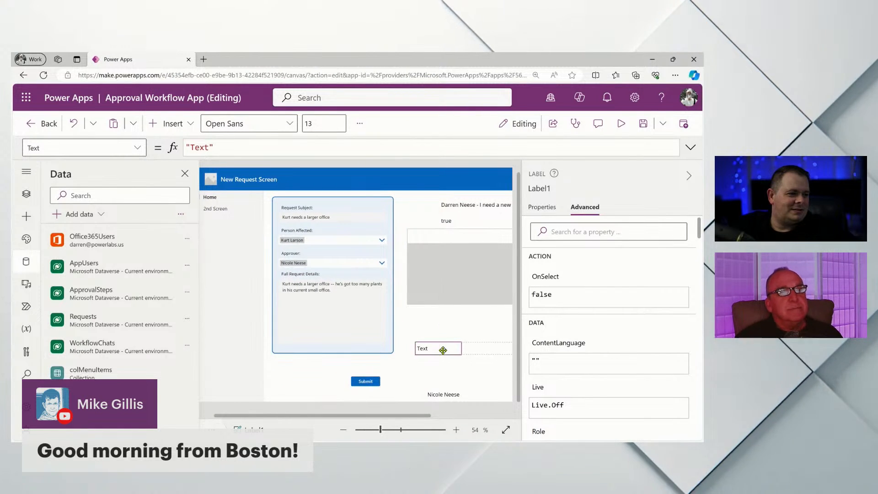
Set the new label's text to cboPersonAffected.Selected.Id and widen the label to fit the whole ID.
drag(233, 149, 185, 147)
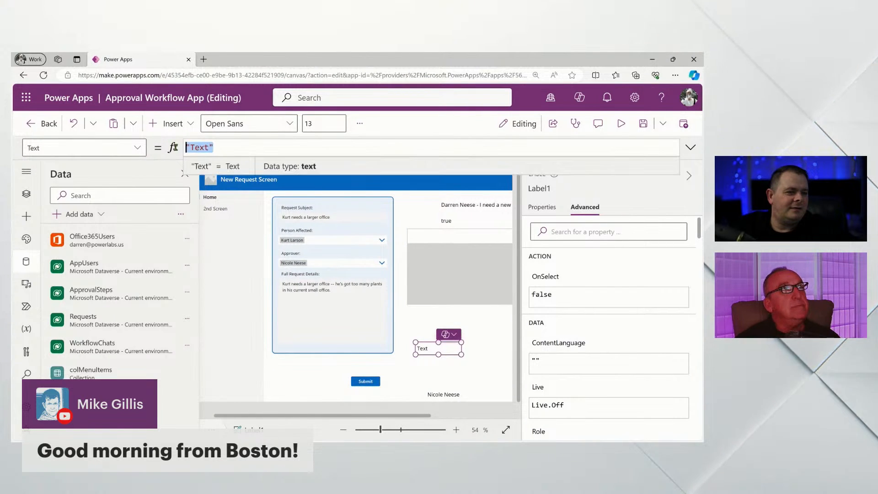
click(462, 354)
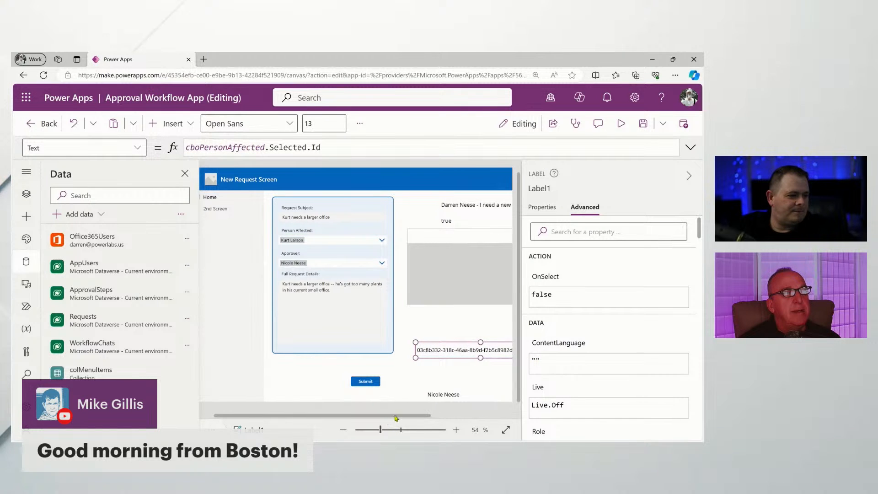
drag(395, 417, 495, 421)
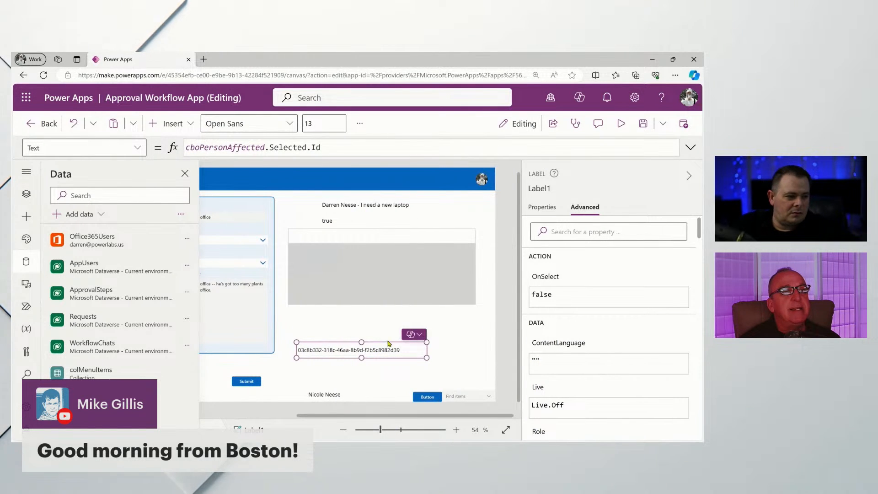
Duplicate the ID label directly beneath the original and set the copy's text to User().EntraObjectId.
key(ctrl+v)
drag(394, 353, 390, 363)
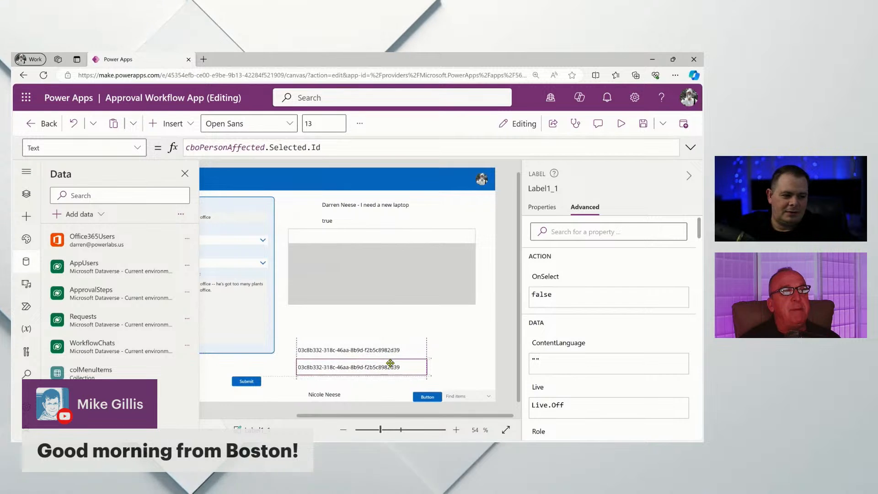
drag(343, 145, 163, 146)
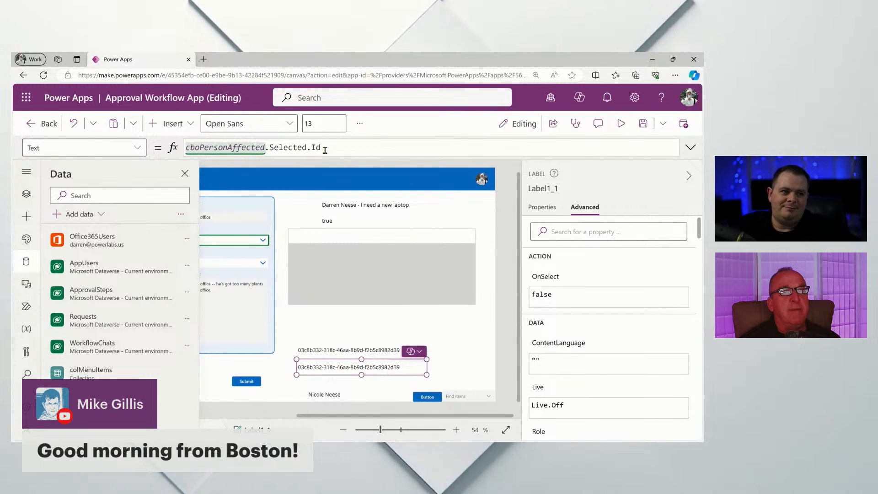
text(Us)
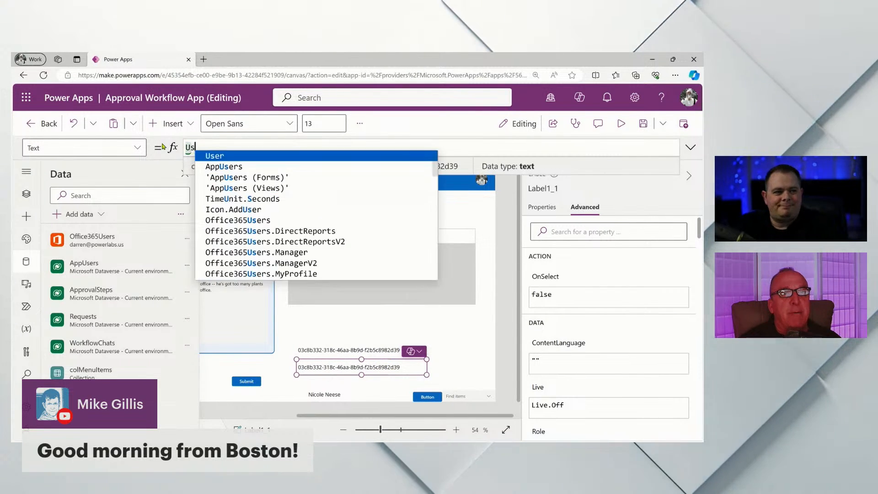
text(er().EntraObjectId)
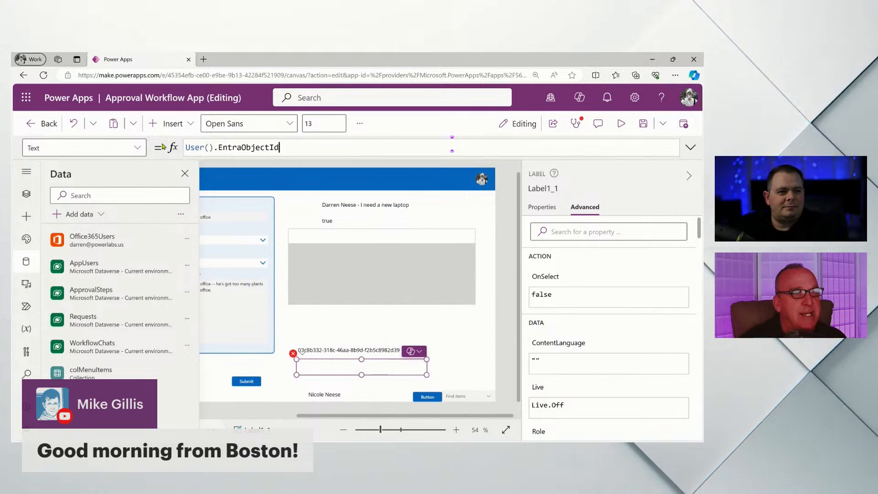
click(492, 323)
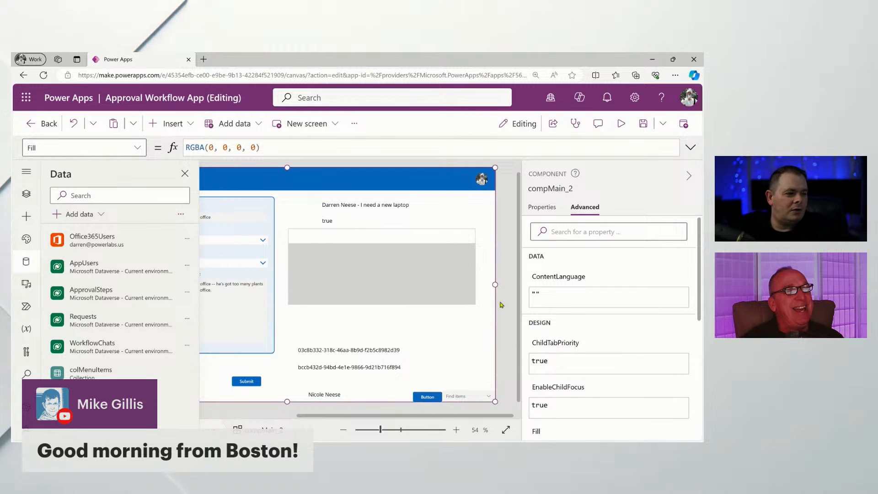
click(501, 303)
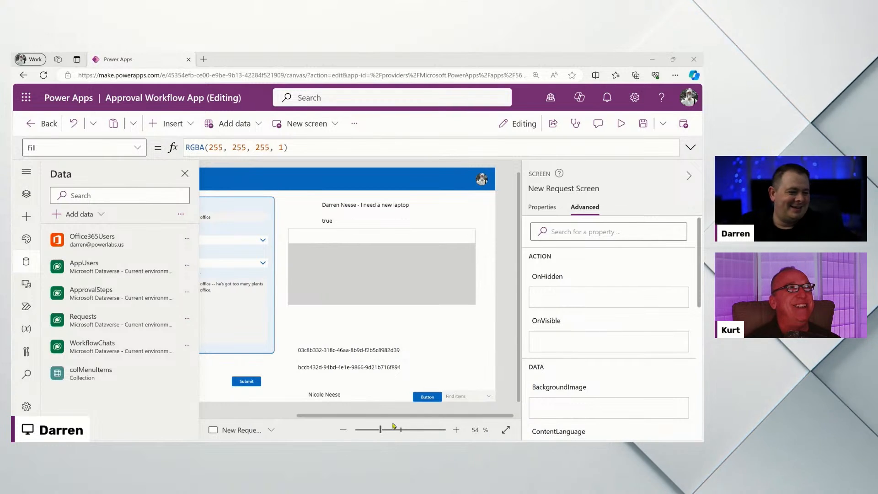
Reopen the Submit button's full OnSelect formula and examine the value patched into the EntraID field.
drag(380, 429, 376, 432)
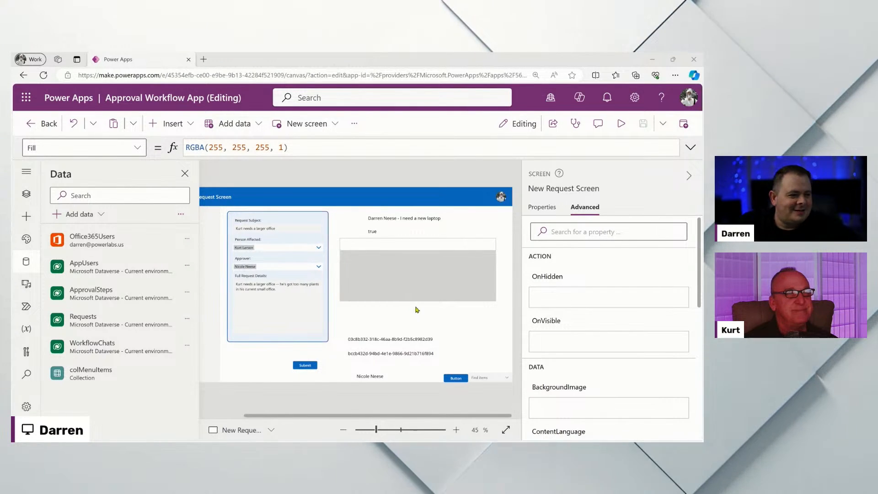
click(313, 367)
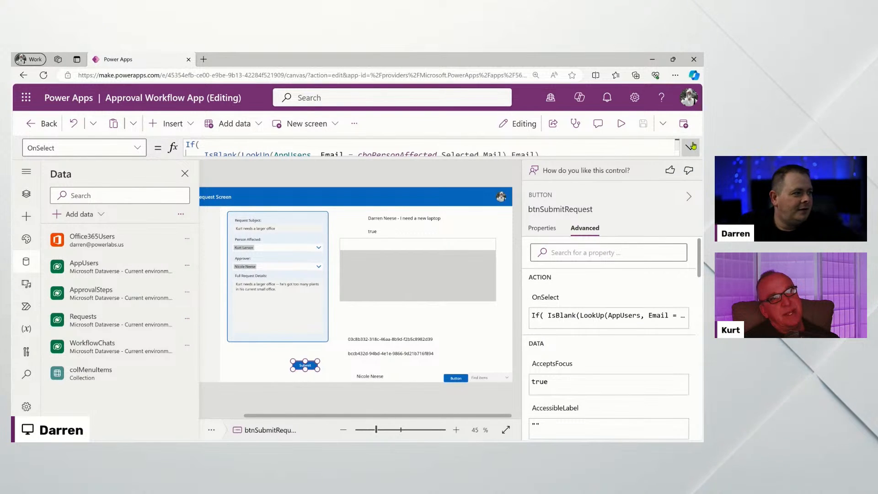
click(692, 146)
click(466, 251)
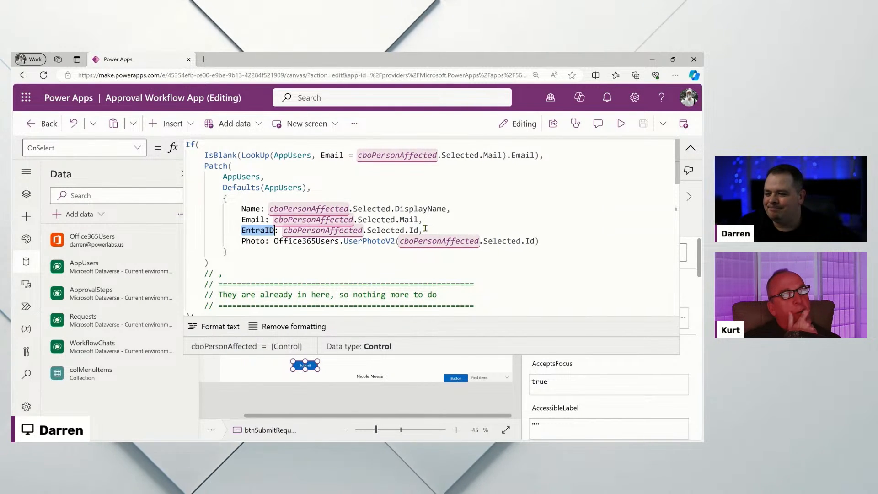
click(407, 231)
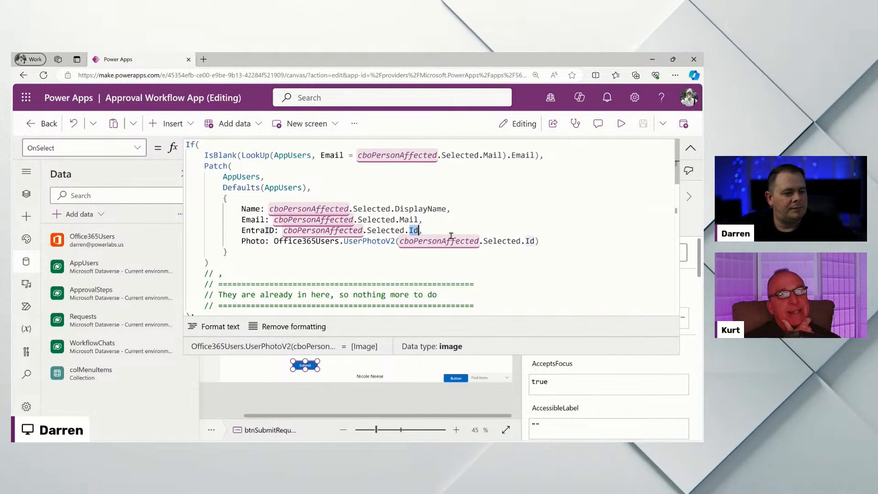
Browse the selected person's available properties on the EntraID line and replace Id with Department.
double_click(414, 230)
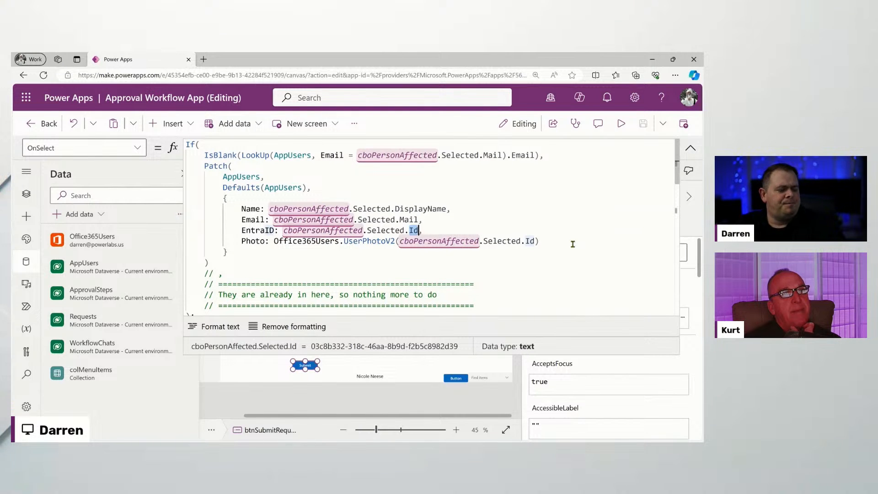
text(.)
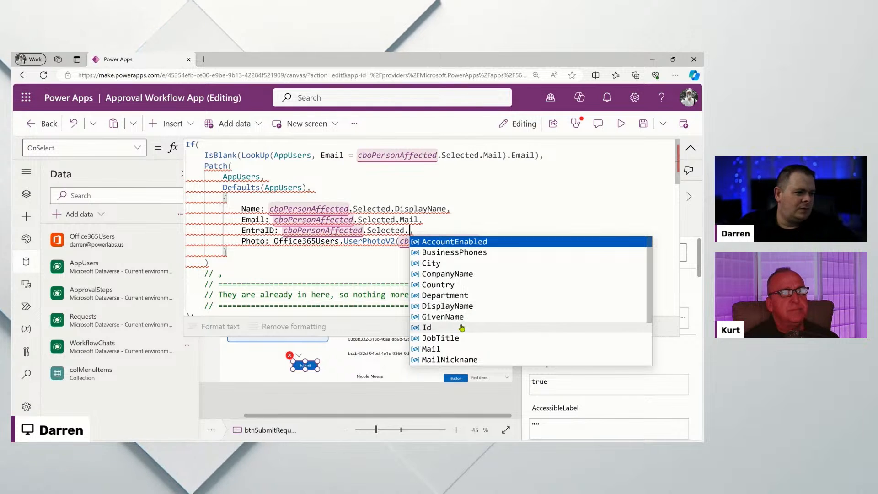
scroll(499, 319, down, 2)
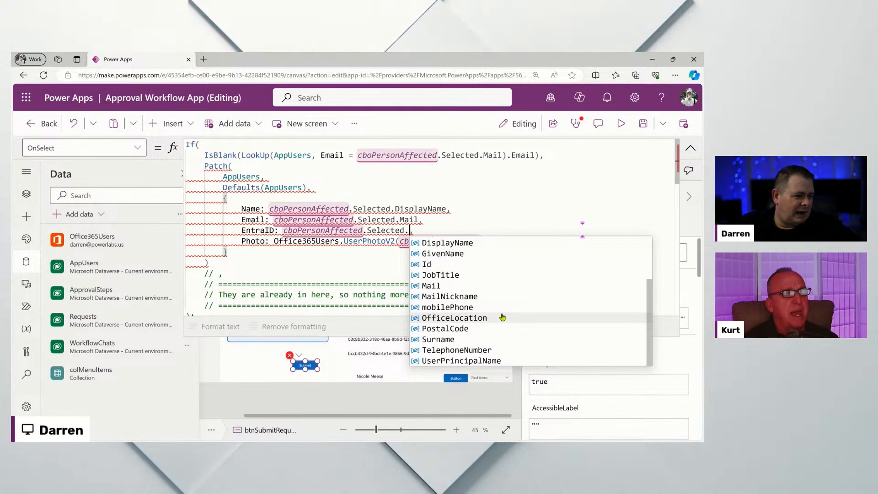
scroll(501, 315, up, 2)
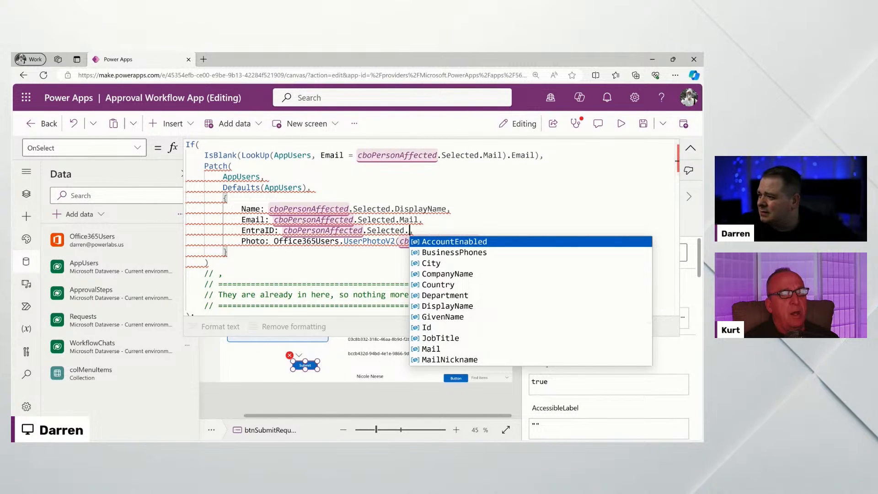
click(488, 295)
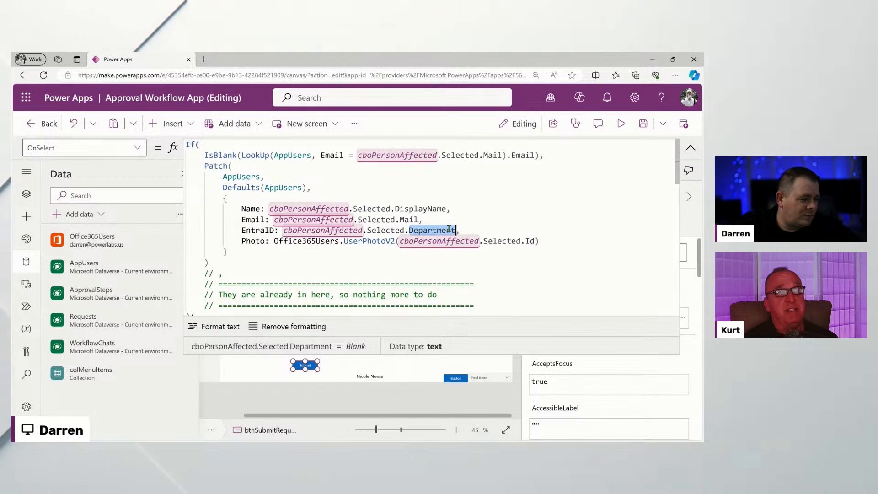
Restore the EntraID line to cboPersonAffected.Selected.Id, browsing the selected person's available properties once more.
text(Id)
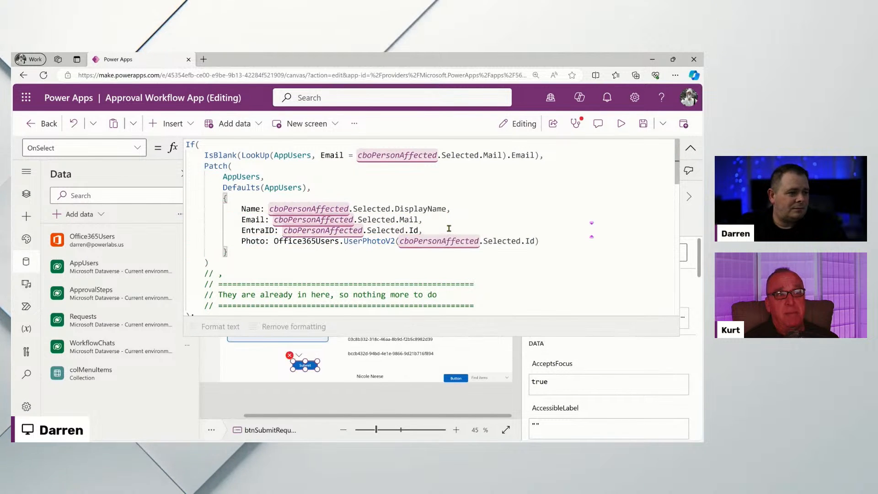
key(ctrl+shift+Left)
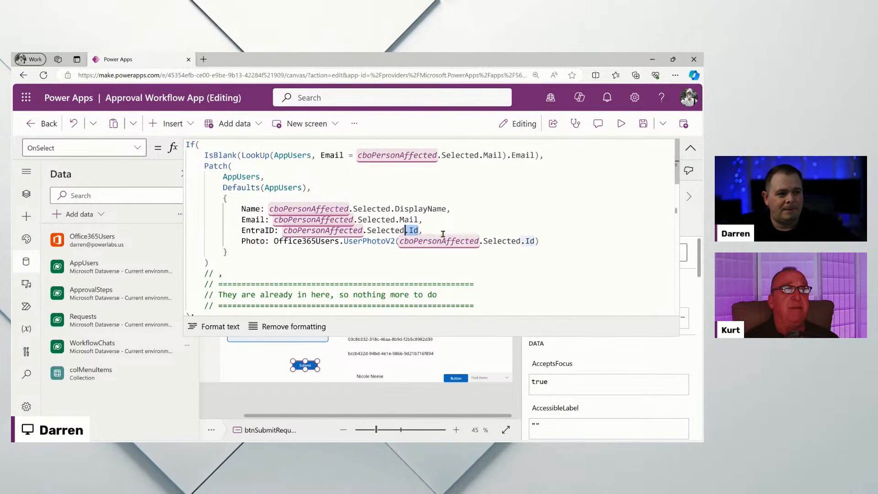
key(BackSpace)
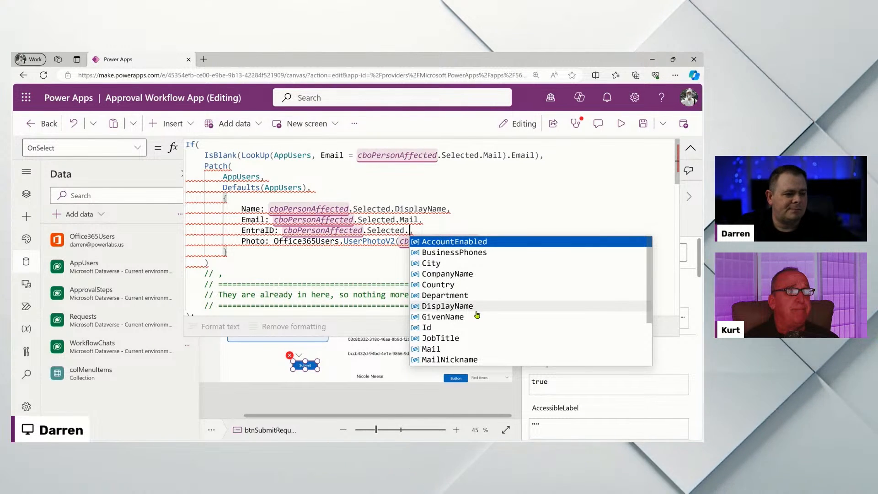
click(478, 328)
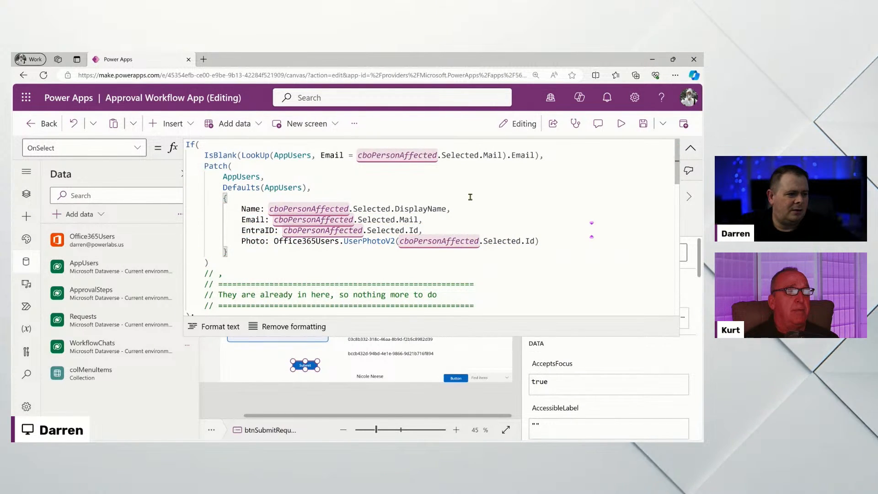
Examine the Name, Email, EntraID and Photo values patched into AppUsers for the affected person and the approver.
click(556, 239)
drag(566, 240, 189, 208)
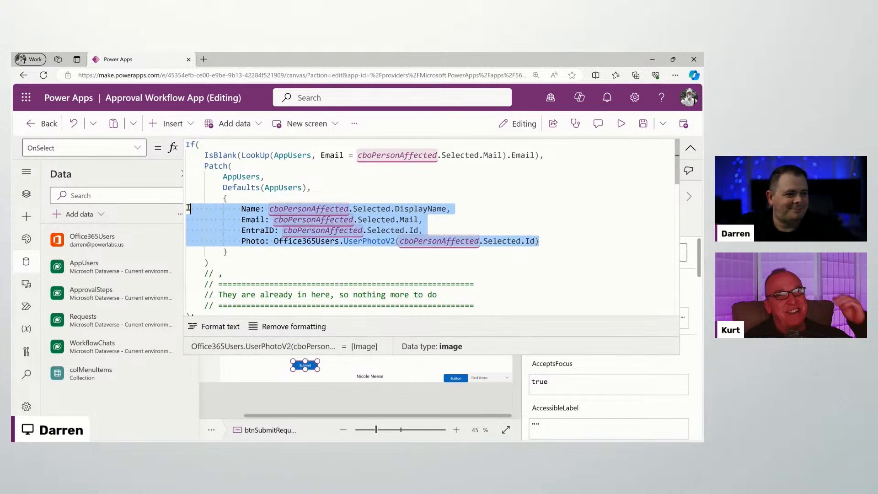
click(446, 224)
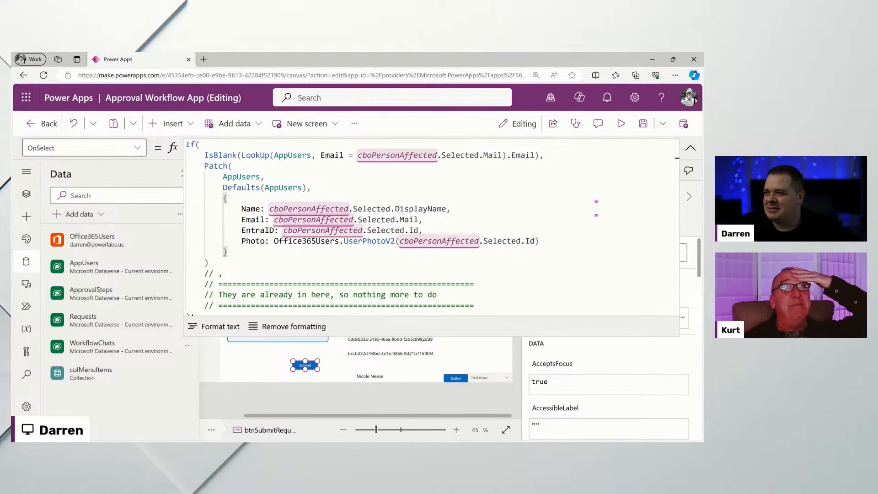
key(alt+Tab)
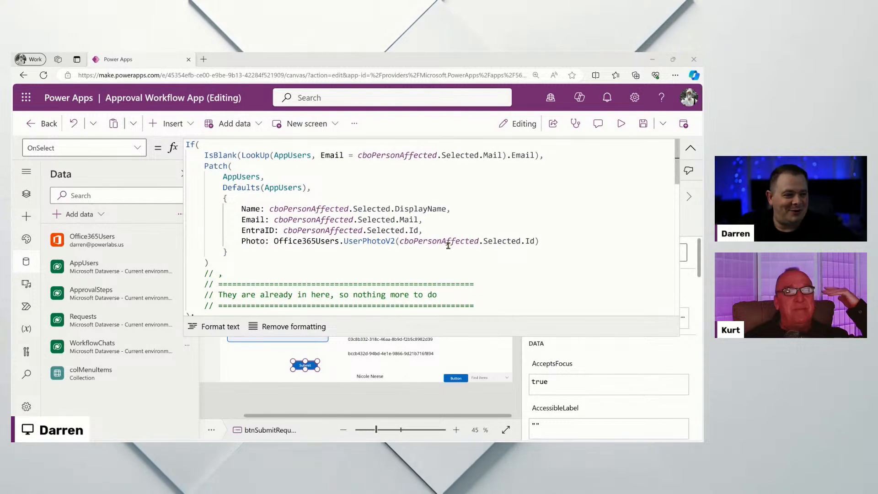
key(alt+Tab)
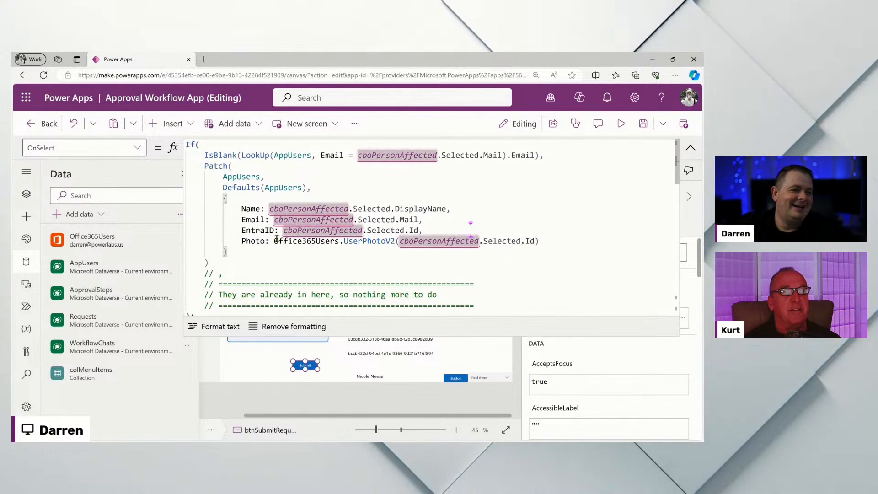
drag(274, 241, 538, 240)
click(424, 274)
scroll(435, 277, down, 5)
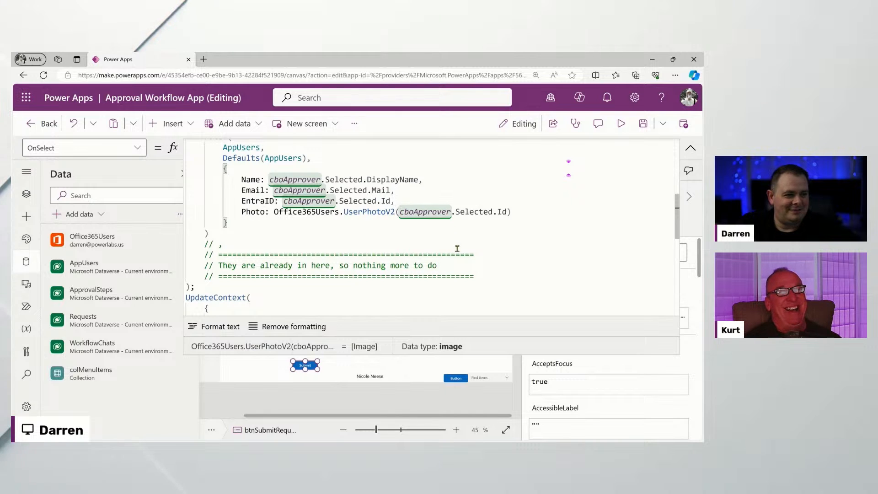
scroll(457, 248, down, 3)
scroll(457, 248, up, 8)
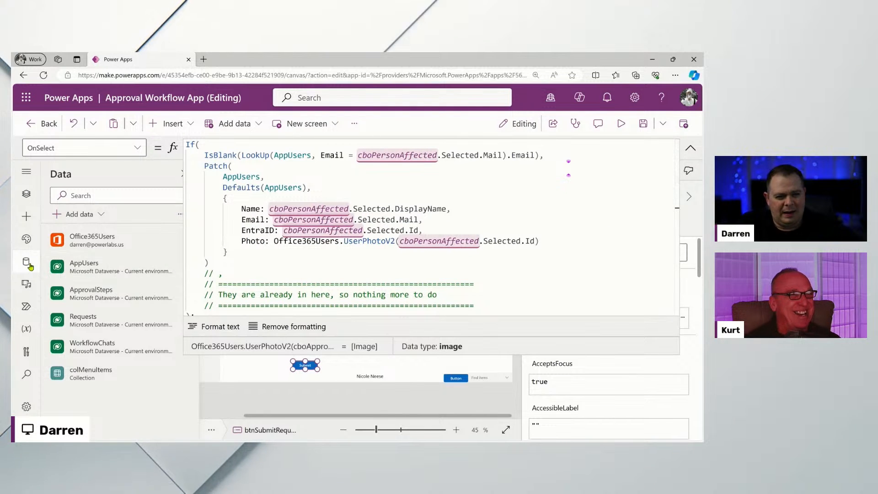
Search the available data sources for "entra" and add the Microsoft Entra ID connector to the app.
click(64, 214)
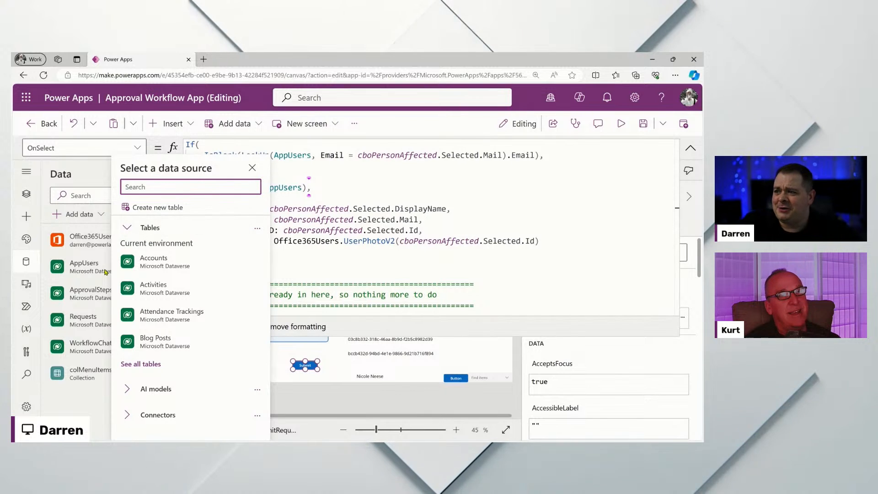
click(147, 415)
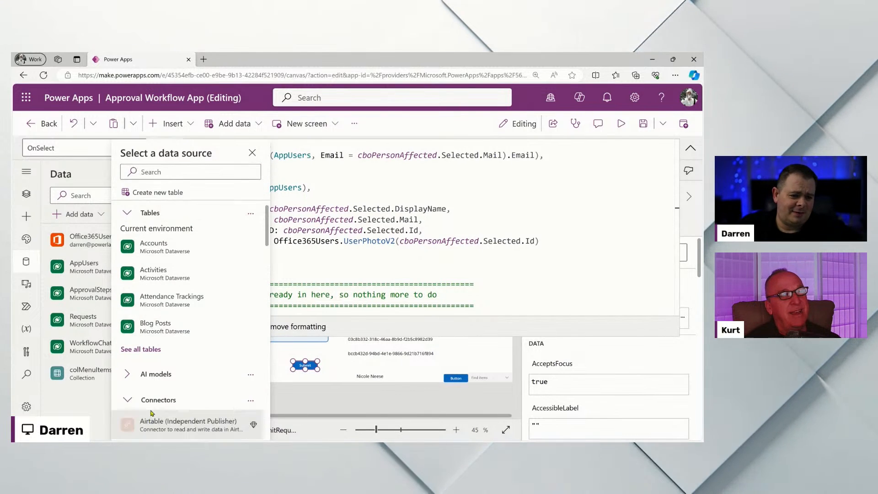
click(177, 173)
text(entra)
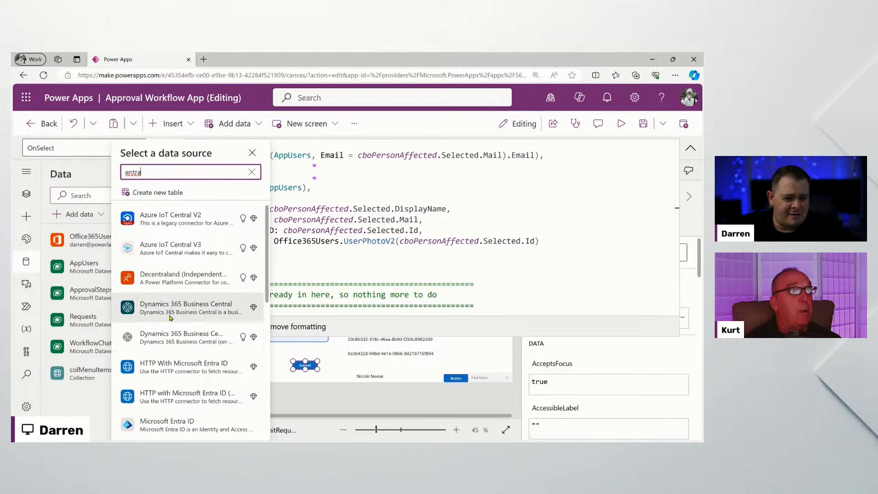
scroll(174, 315, down, 2)
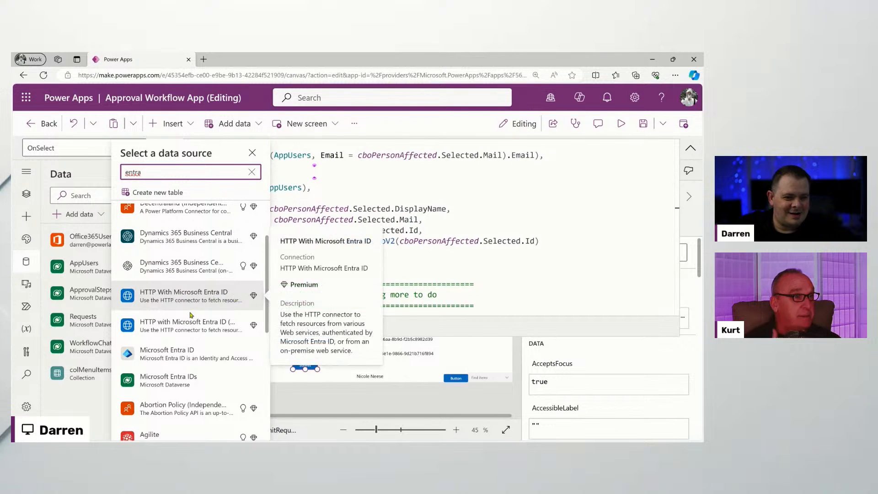
scroll(211, 306, down, 1)
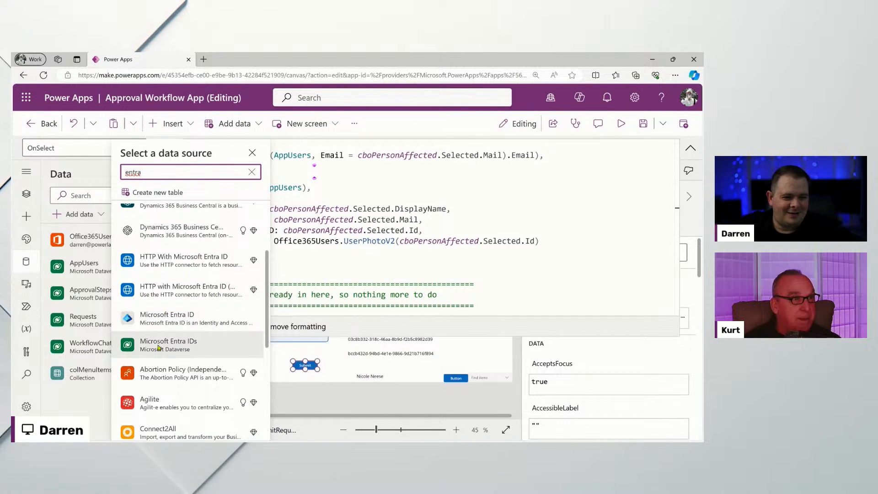
mouse_move(153, 349)
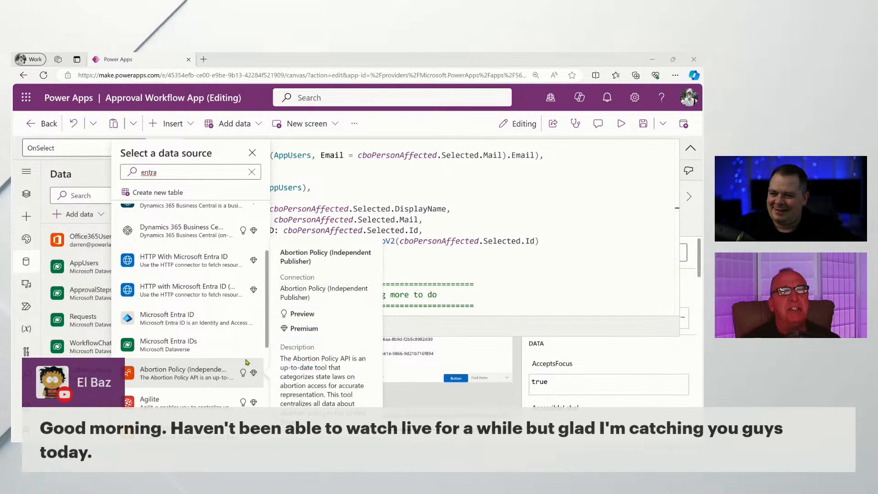
mouse_move(166, 326)
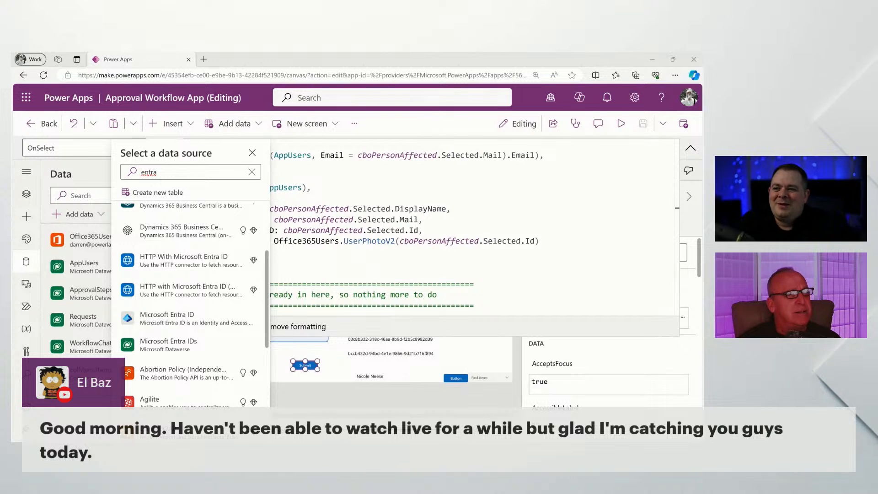
click(171, 327)
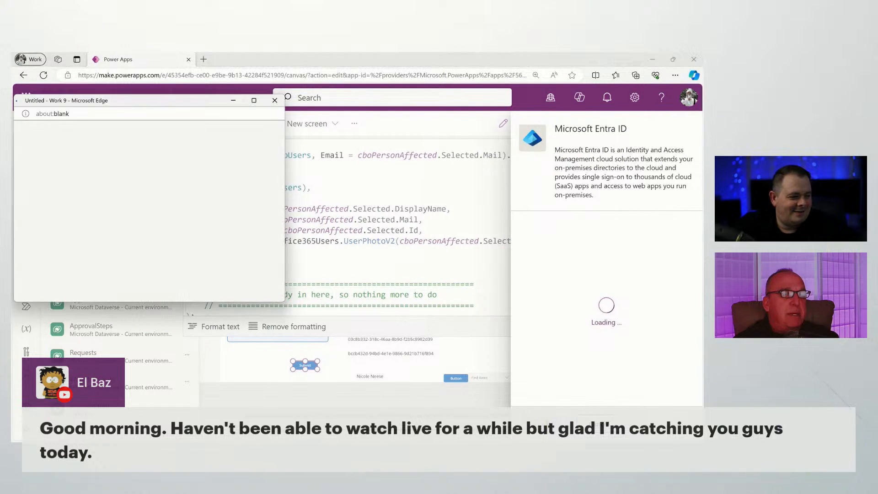
drag(170, 105, 0, 37)
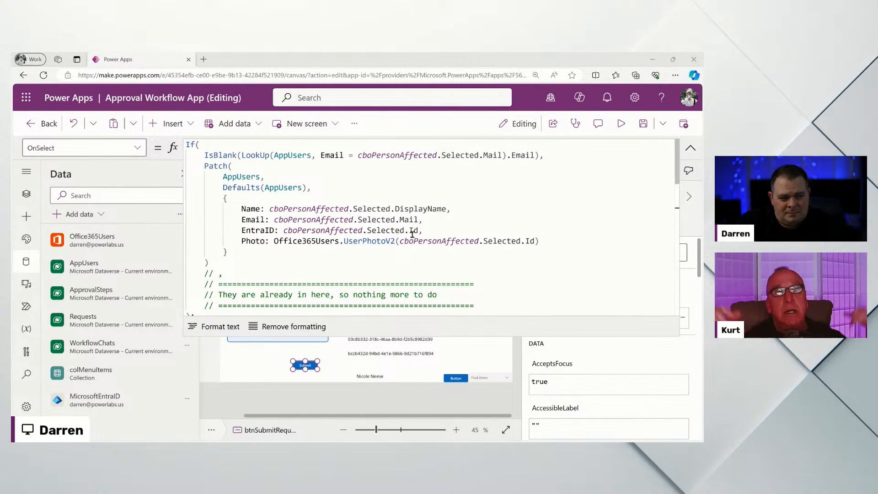
Inspect the cboPersonAffected.Selected.Id argument passed to Office365Users.UserPhotoV2 on the Photo line.
click(399, 240)
drag(399, 241, 533, 240)
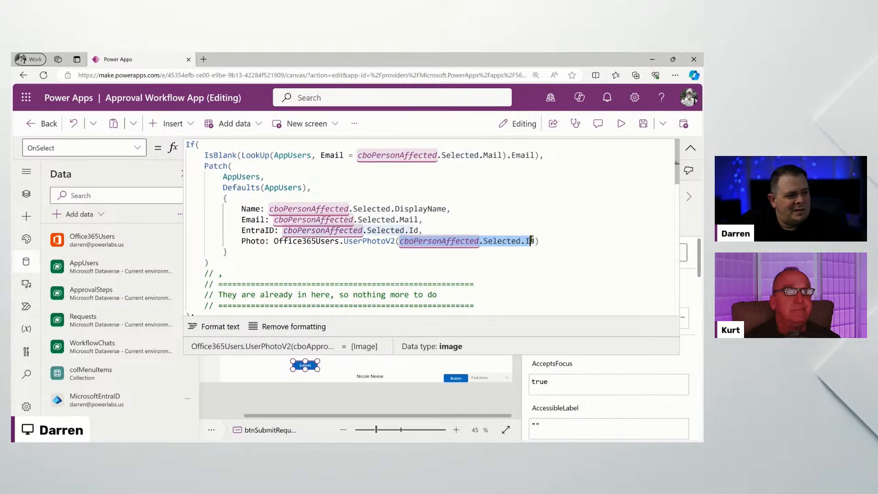
mouse_move(115, 243)
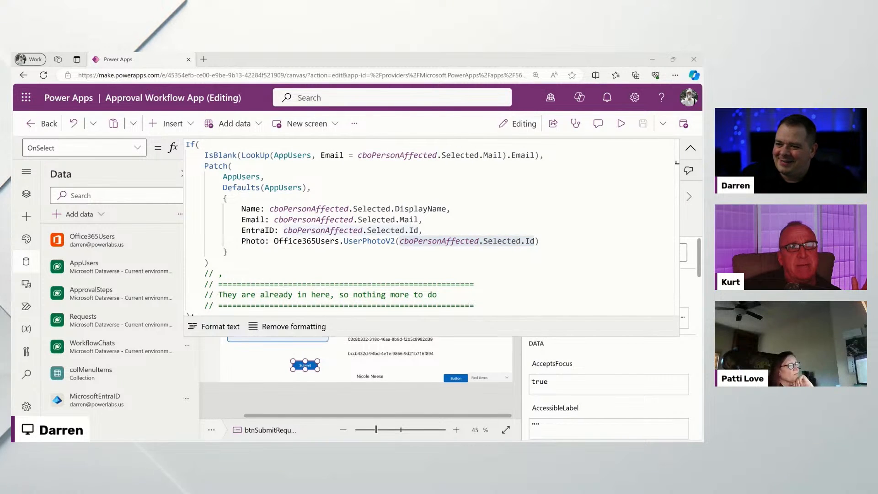
click(382, 257)
drag(536, 241, 400, 240)
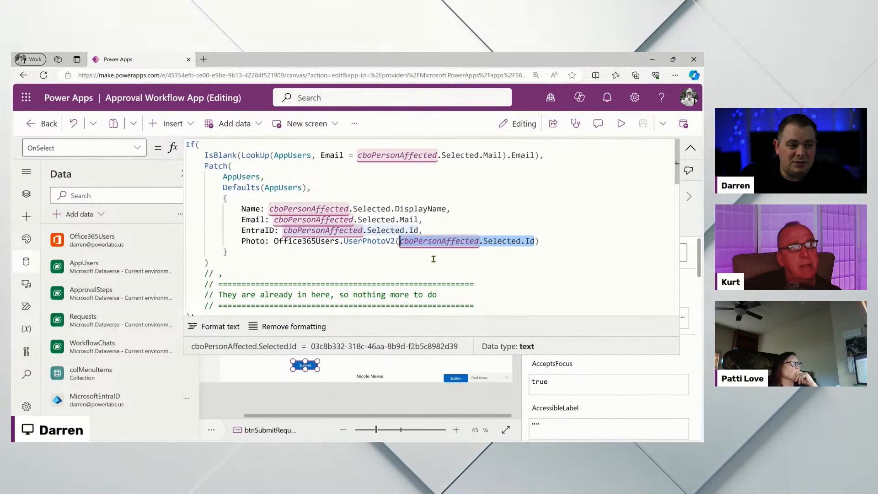
click(297, 252)
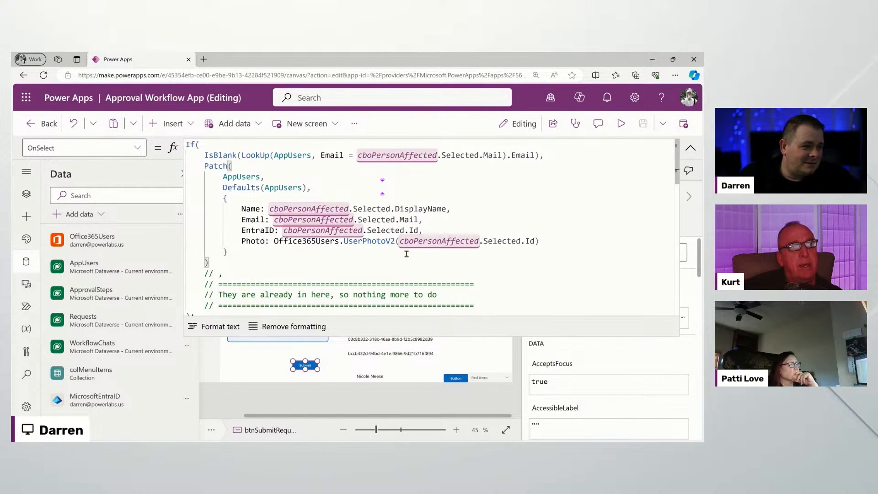
Collapse the expanded formula and move both ID labels up together to just below the grey gallery area.
click(690, 149)
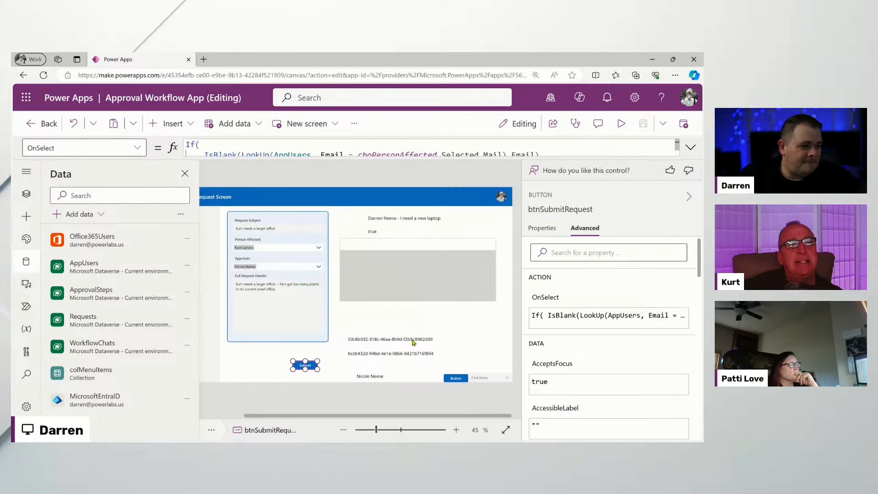
click(407, 342)
shift+click(419, 350)
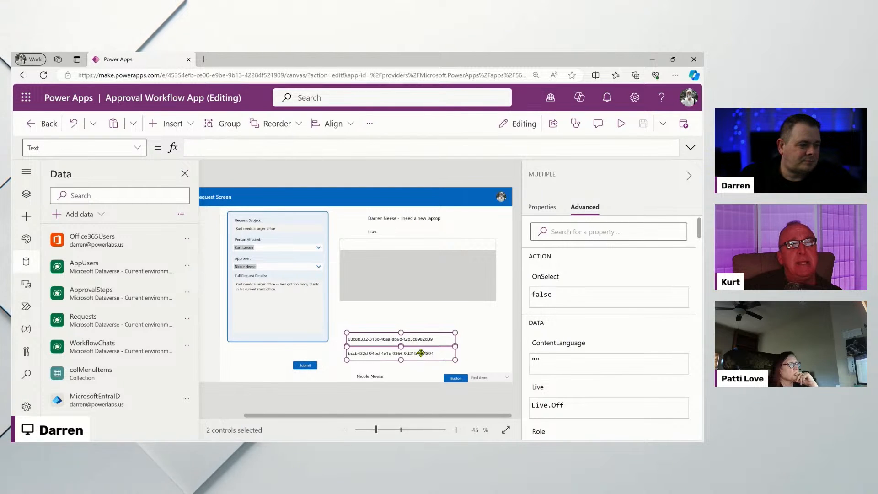
drag(420, 348, 417, 331)
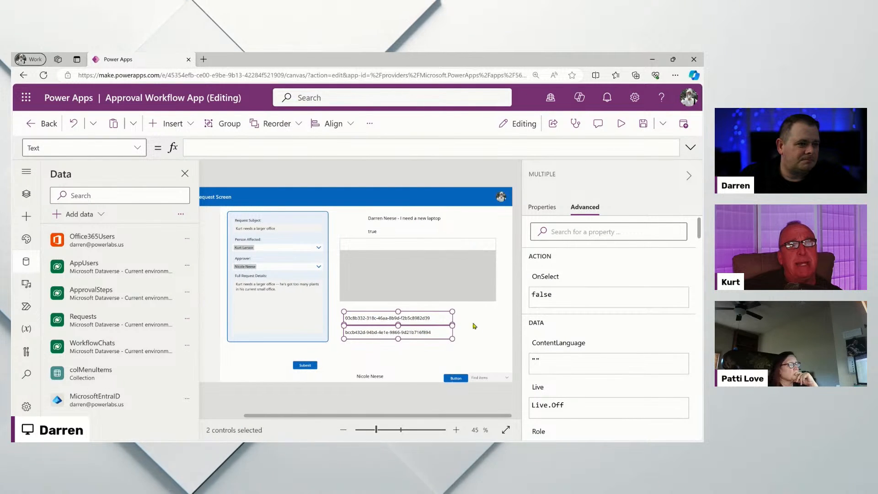
click(431, 308)
click(401, 399)
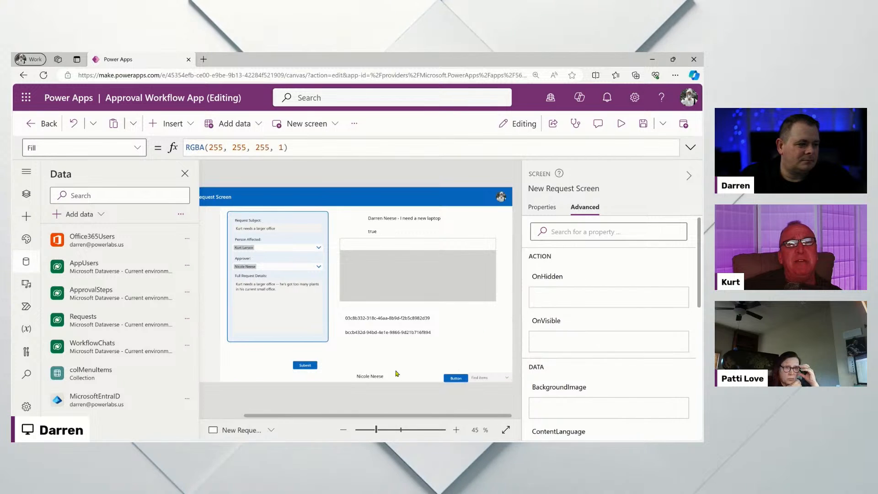
Compare the Text formulas of the two ID labels, the affected person's Id and User().EntraObjectId.
click(392, 319)
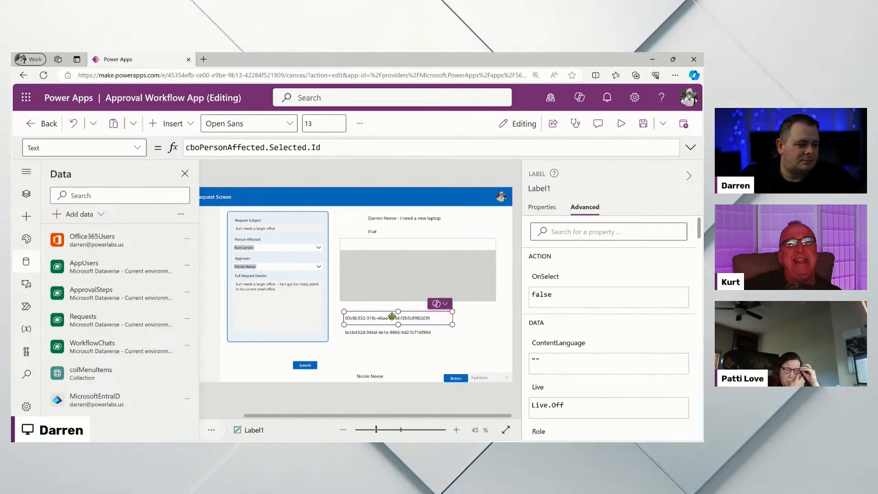
click(374, 332)
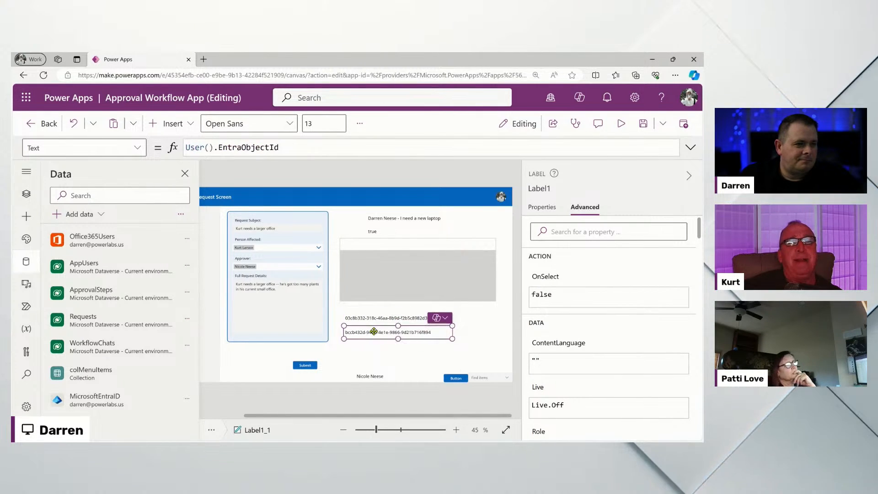
click(378, 318)
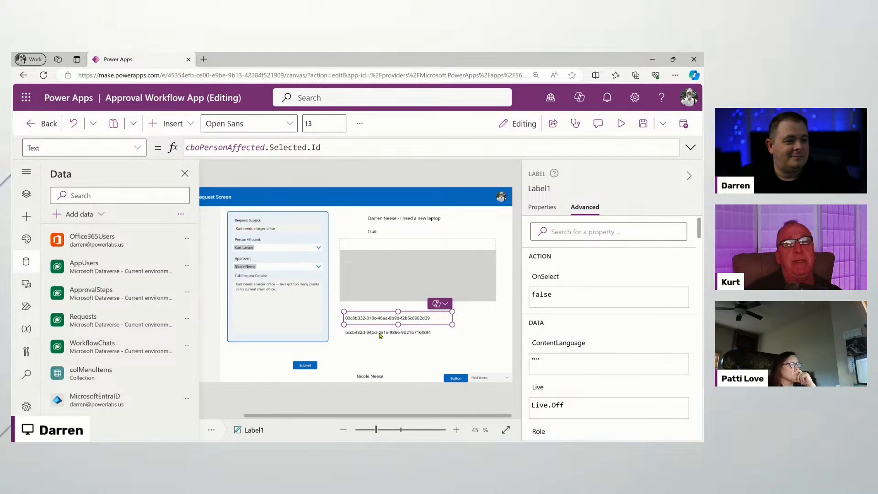
click(379, 333)
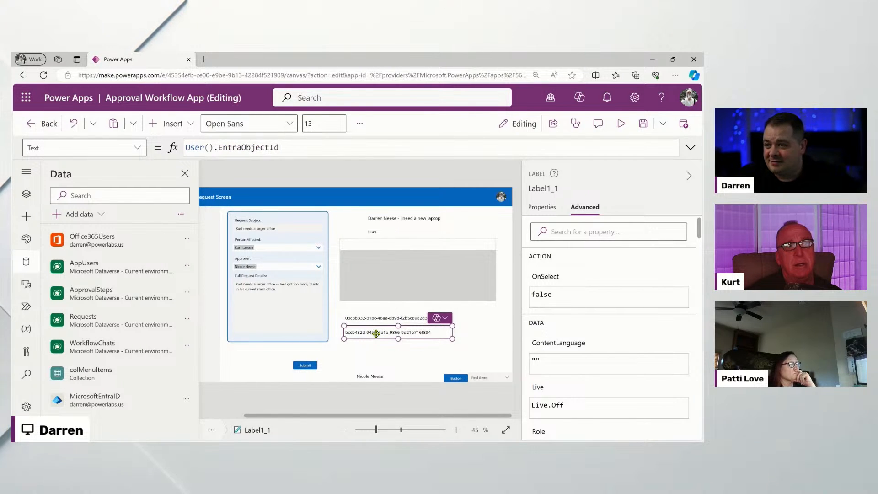
click(365, 321)
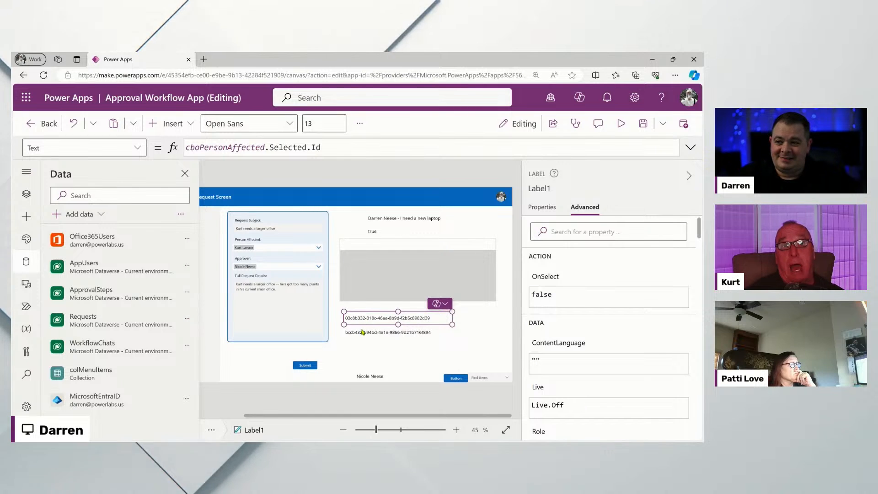
click(363, 331)
click(363, 319)
click(365, 330)
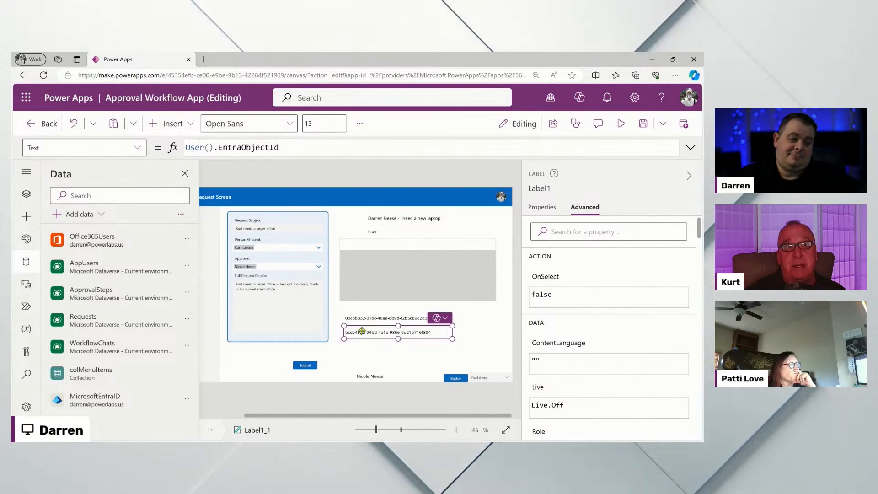
click(365, 320)
Nudge the affected person's ID label slightly down and place a copy of the User().EntraObjectId label directly beneath the original.
drag(366, 320, 369, 327)
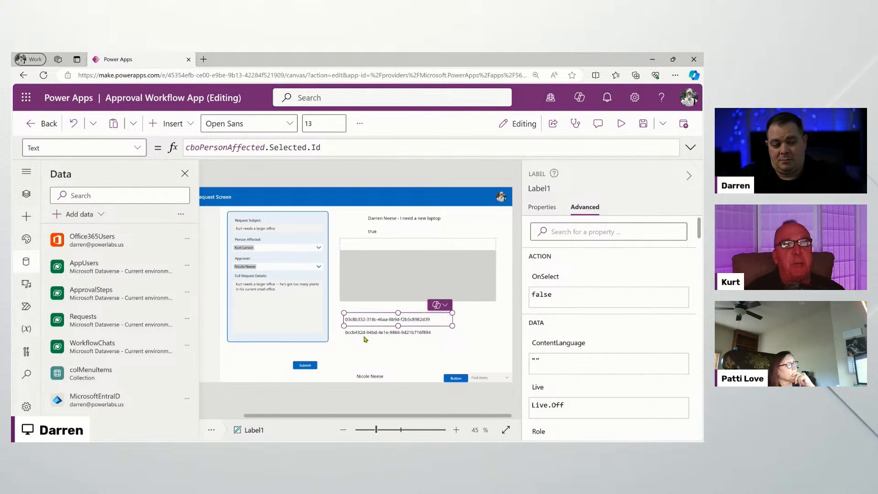
click(364, 334)
key(ctrl+v)
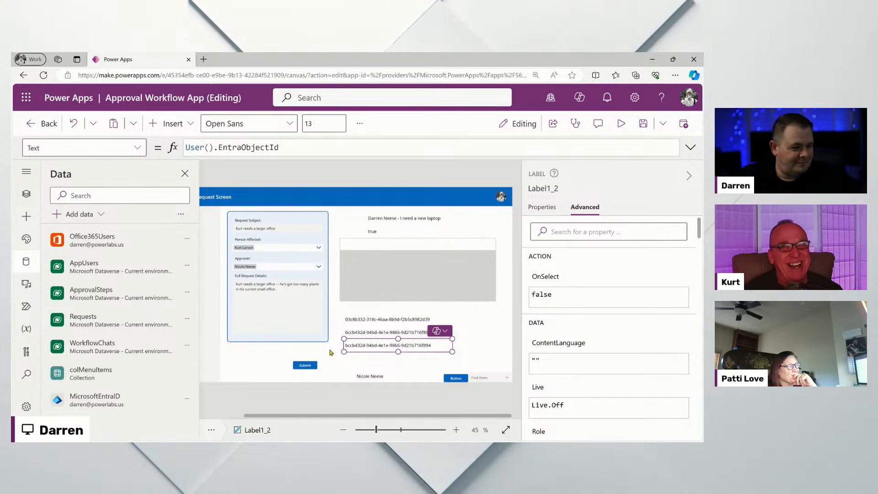
Replace the copied third ID label's Text formula with the start of a MicrosoftEntraID.GetUser call.
drag(296, 146, 174, 145)
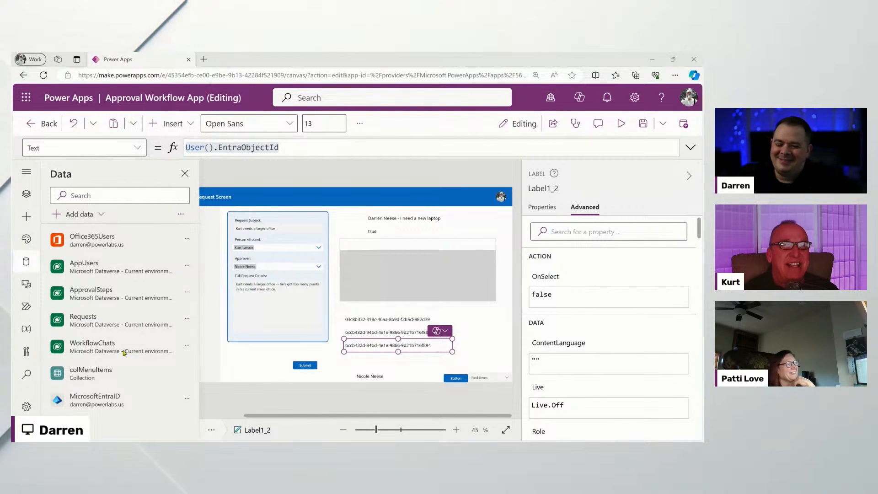
drag(320, 147, 185, 144)
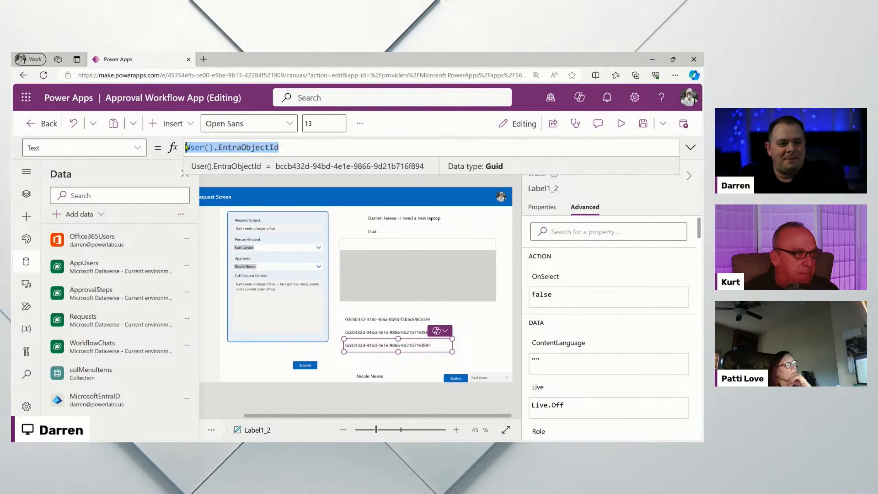
text(Micr)
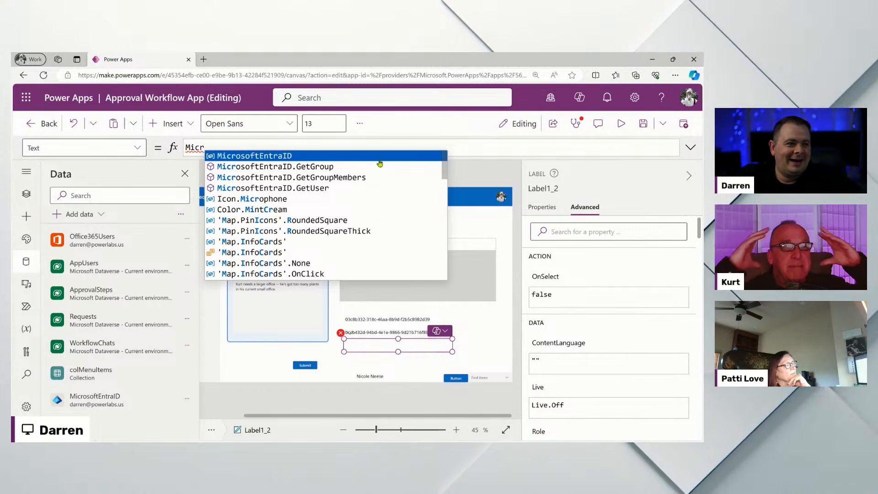
click(344, 191)
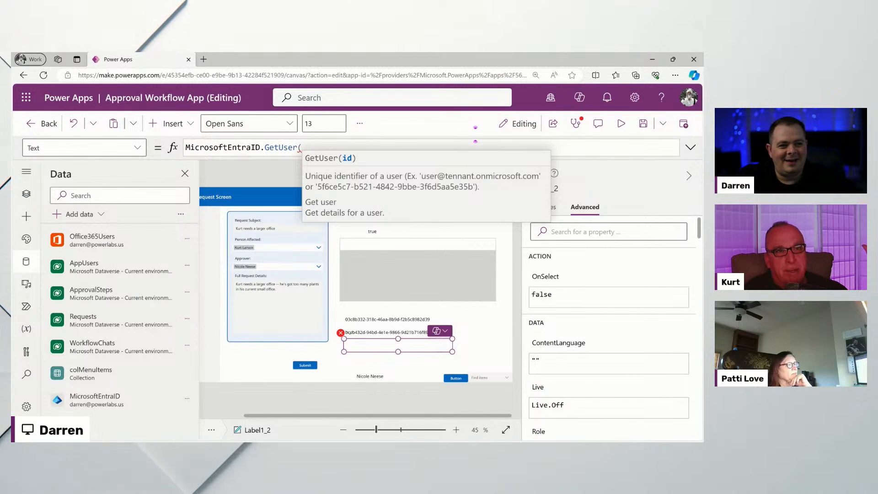
key(alt+Tab)
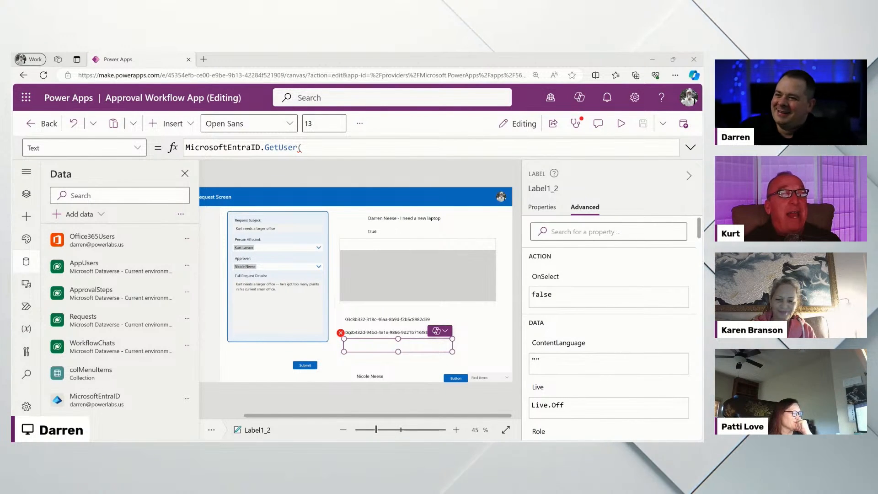
click(319, 145)
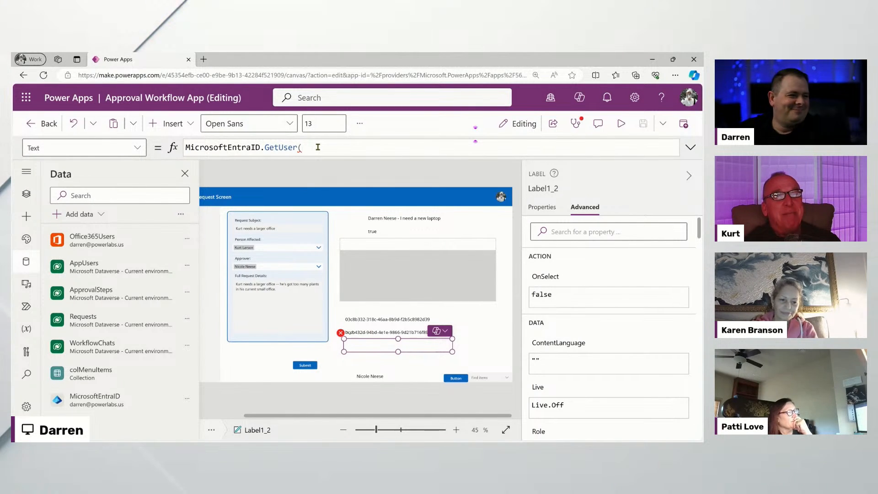
text(()
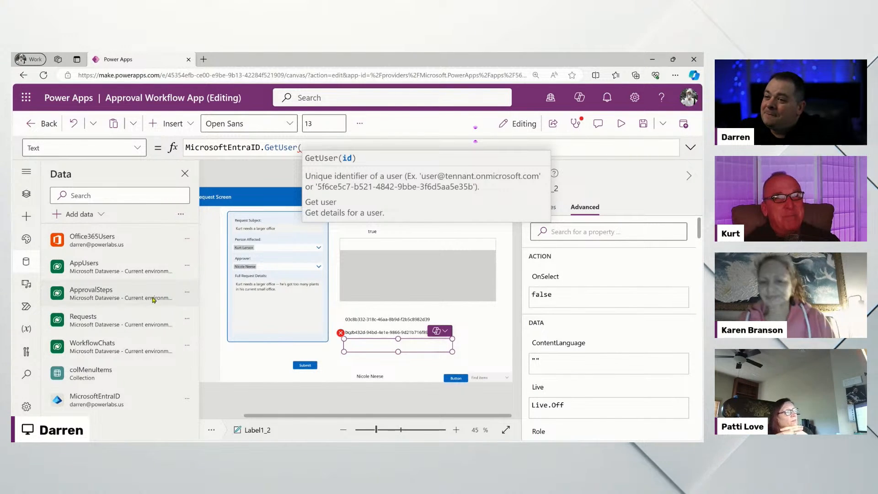
mouse_move(154, 300)
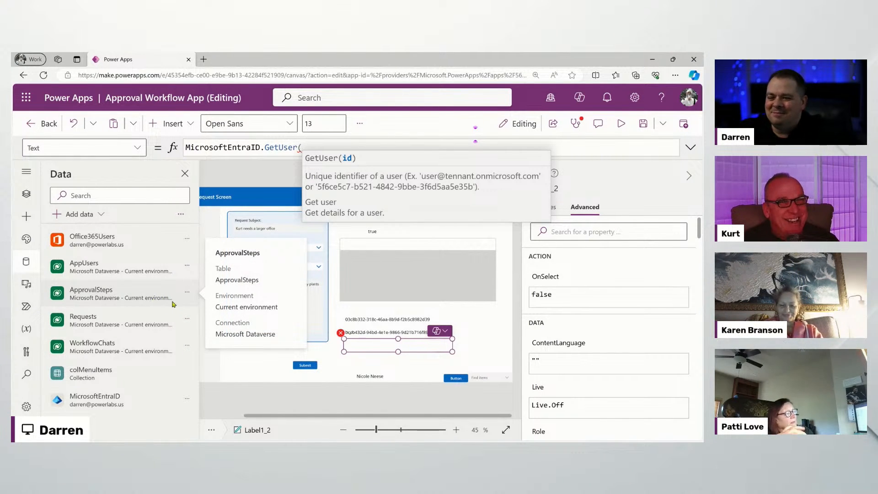
mouse_move(97, 402)
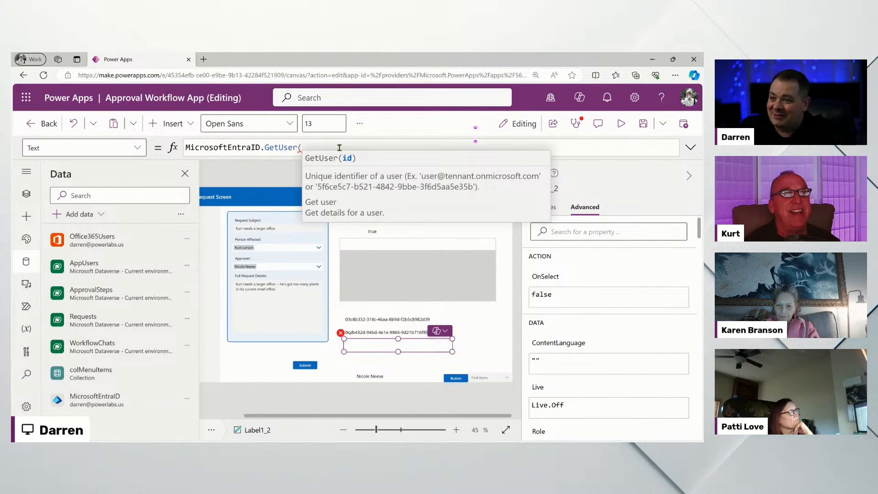
Try User().EntraObjectId as the id argument of the MicrosoftEntraID.GetUser call.
text(User)
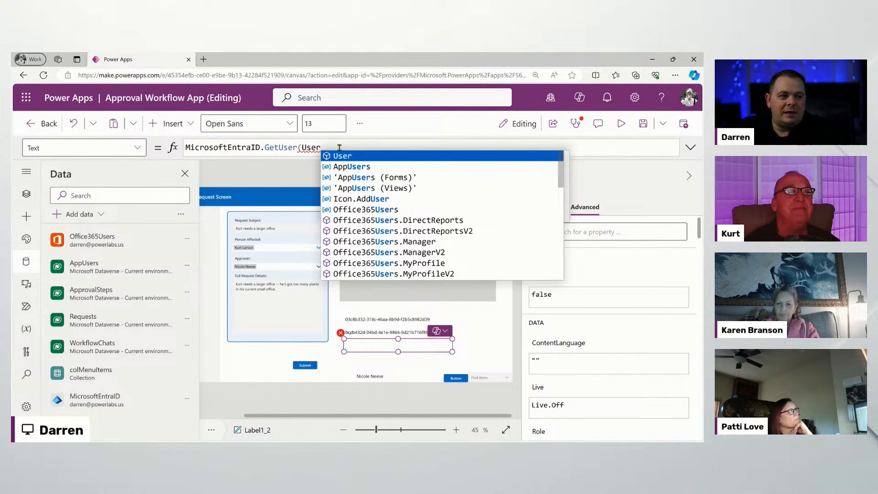
text(().)
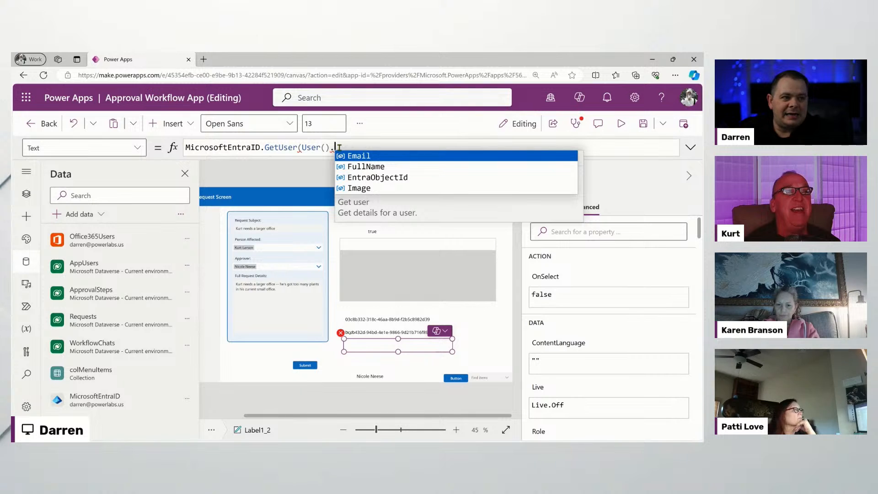
click(370, 182)
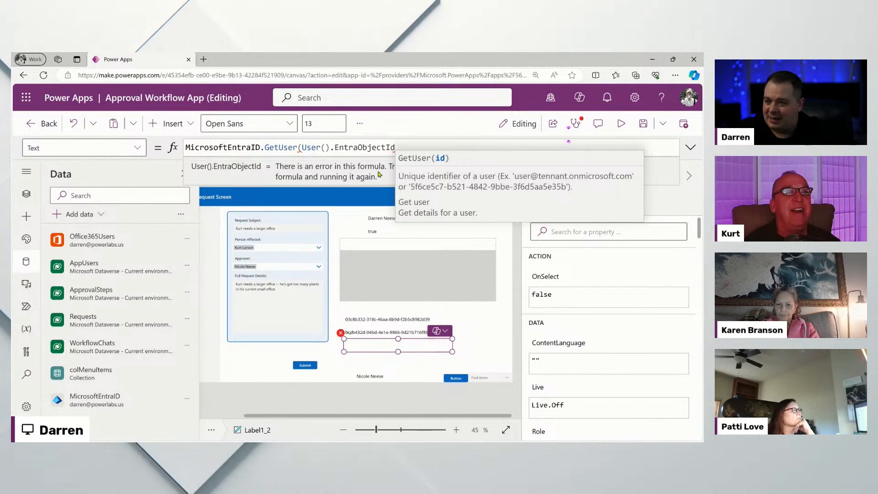
Complete the third label's formula as MicrosoftEntraID.GetUser(cboPersonAffected.Selected.Id).id, reusing the argument from the first ID label's formula.
drag(395, 147, 302, 147)
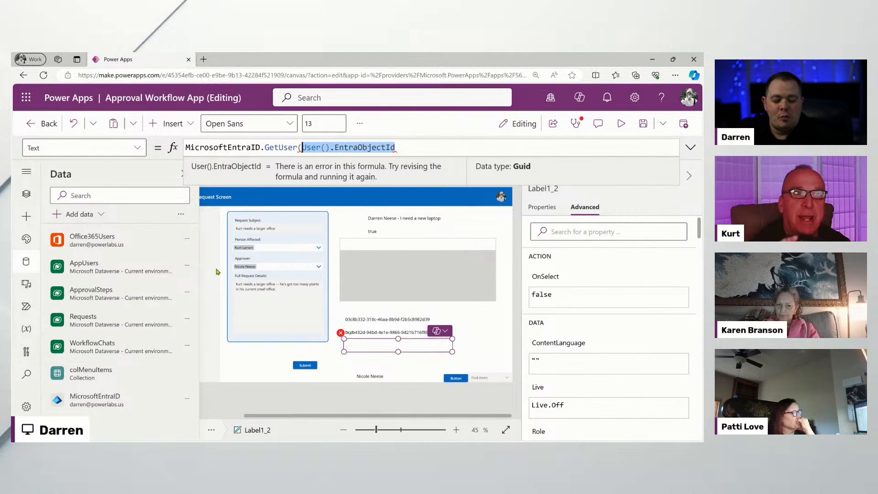
click(387, 320)
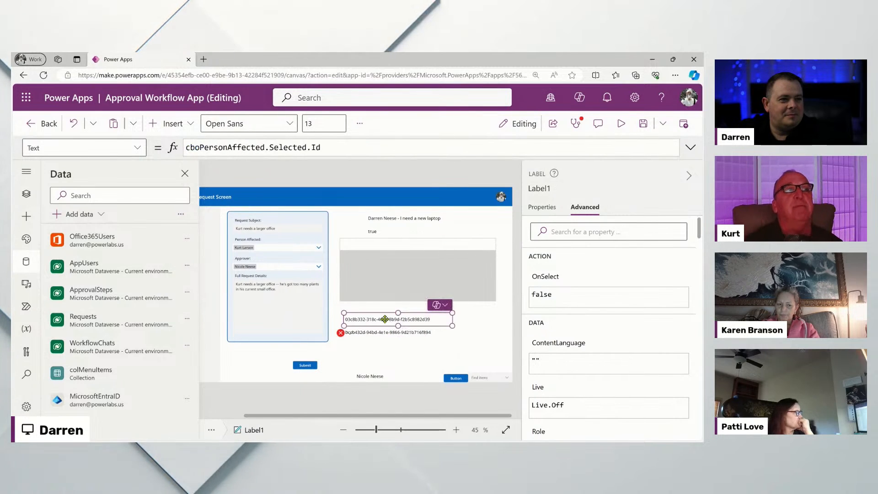
triple_click(322, 147)
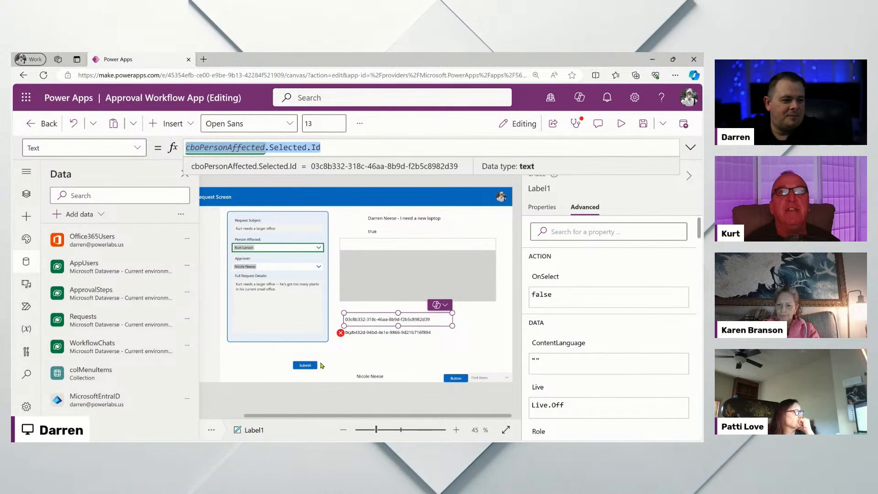
click(342, 336)
click(341, 333)
click(380, 349)
click(398, 147)
drag(398, 147, 305, 147)
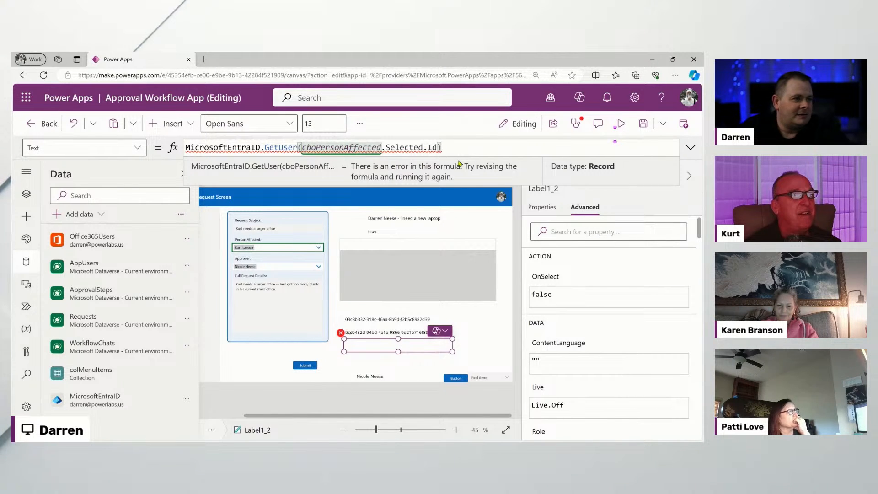
text(.)
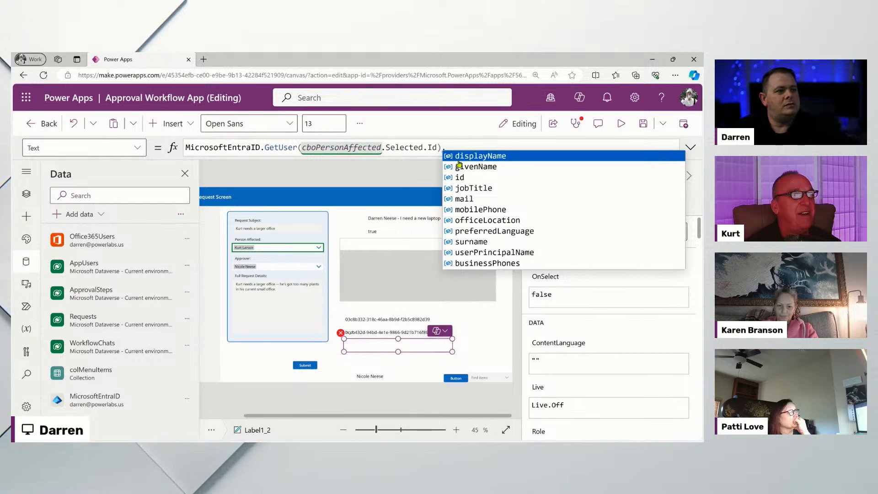
click(558, 179)
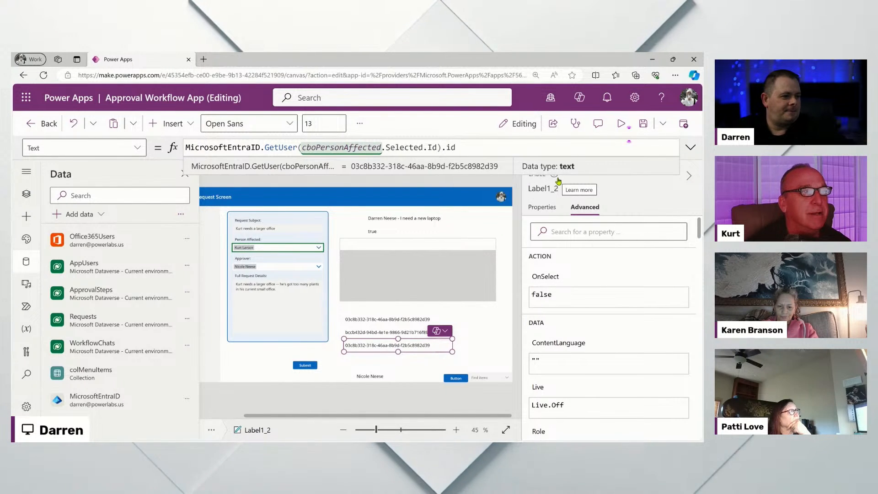
Check the third label's ID in an app preview, and review the Text formulas of the two lower ID labels.
click(620, 123)
drag(476, 354, 362, 359)
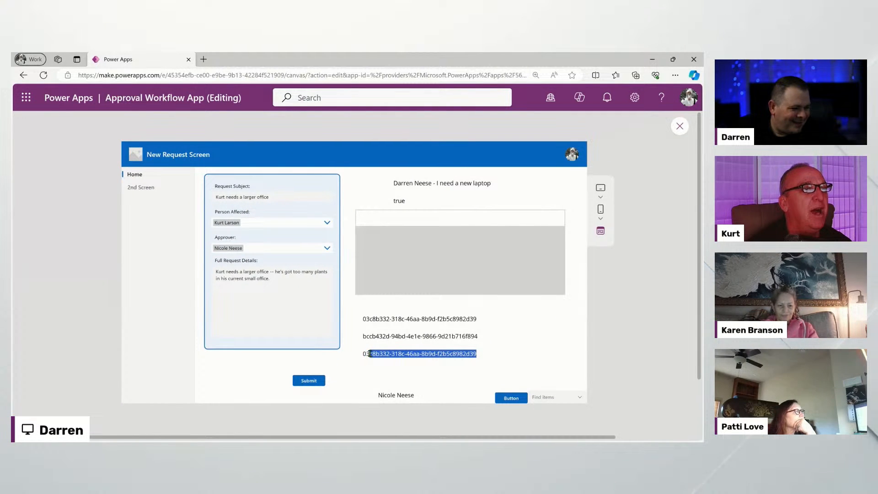
click(681, 126)
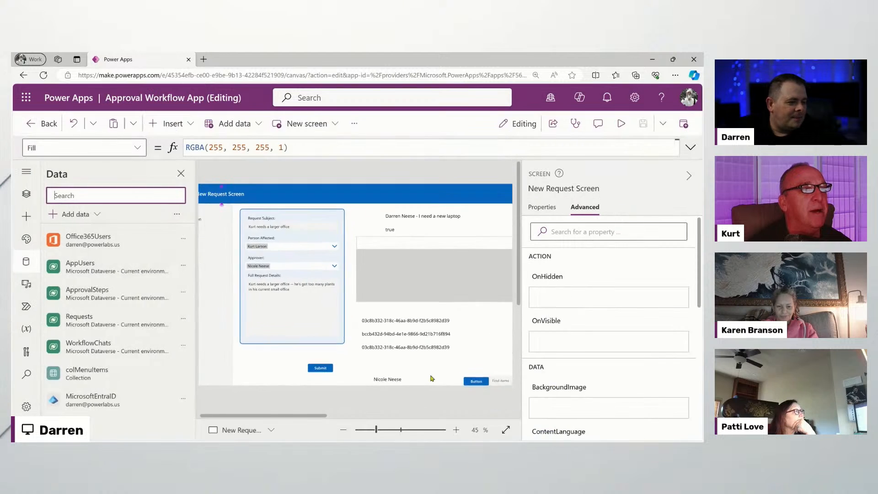
click(427, 345)
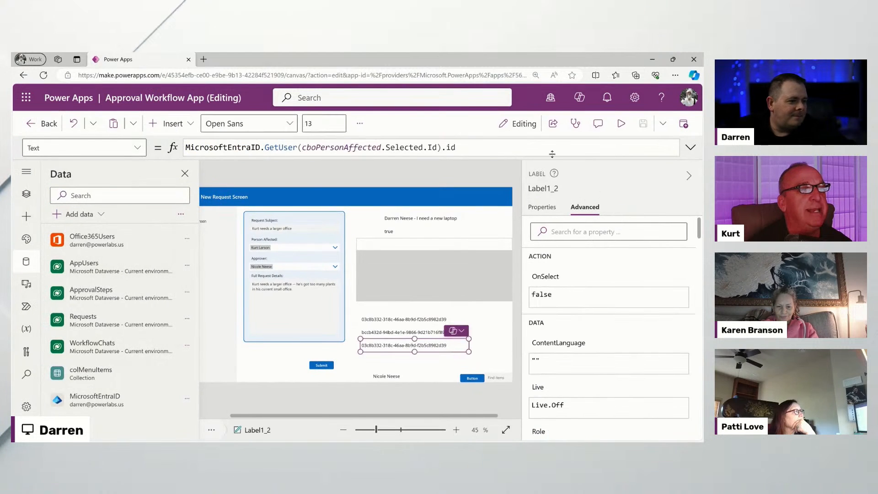
click(479, 144)
click(387, 332)
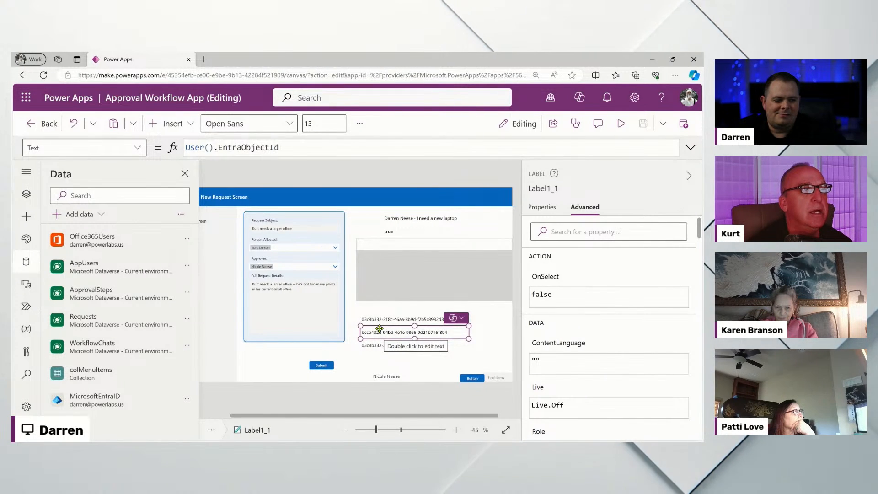
In the app preview, clear Person Affected, search for "darre" and select the signed-in user, and return to editing.
key(F5)
click(328, 223)
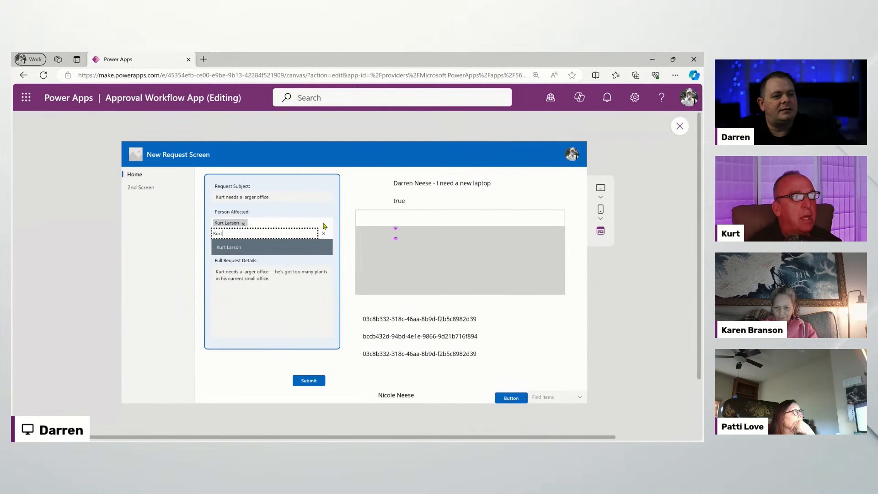
click(244, 222)
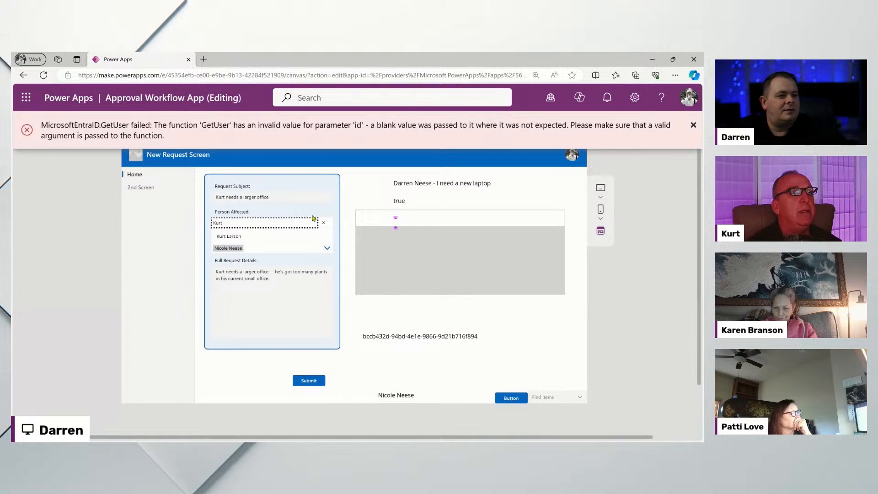
click(325, 224)
click(269, 222)
text(da)
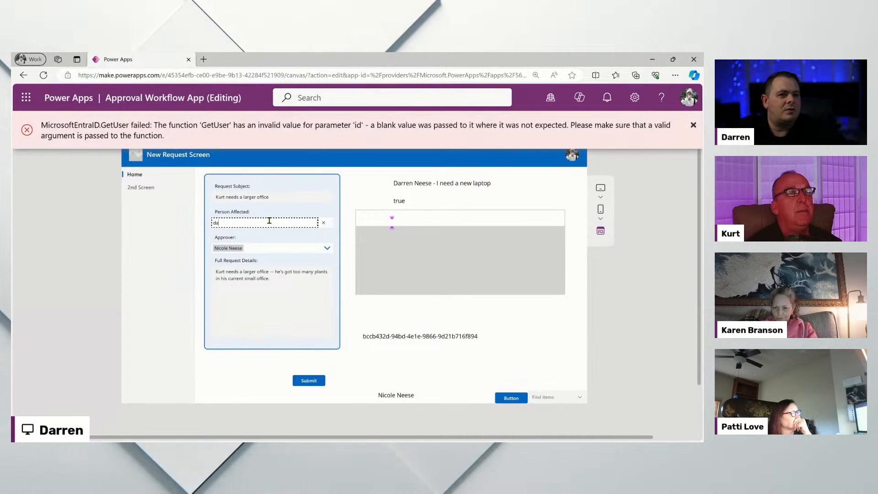
text(rre)
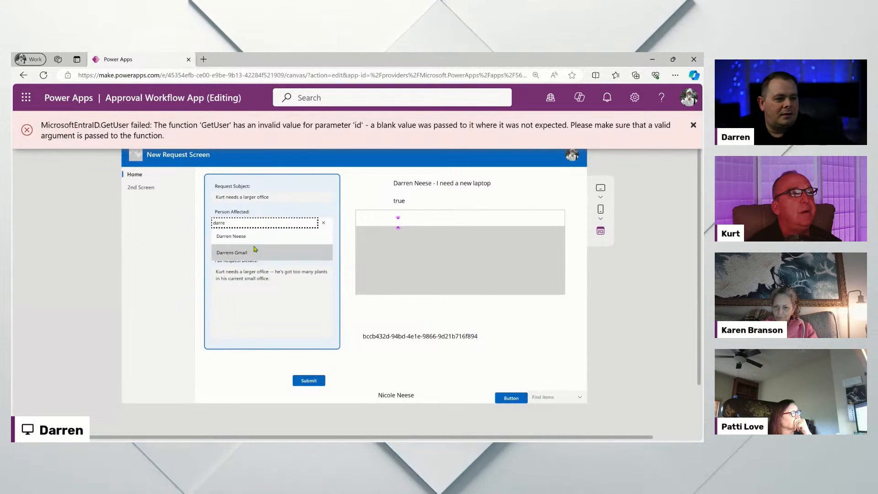
click(258, 237)
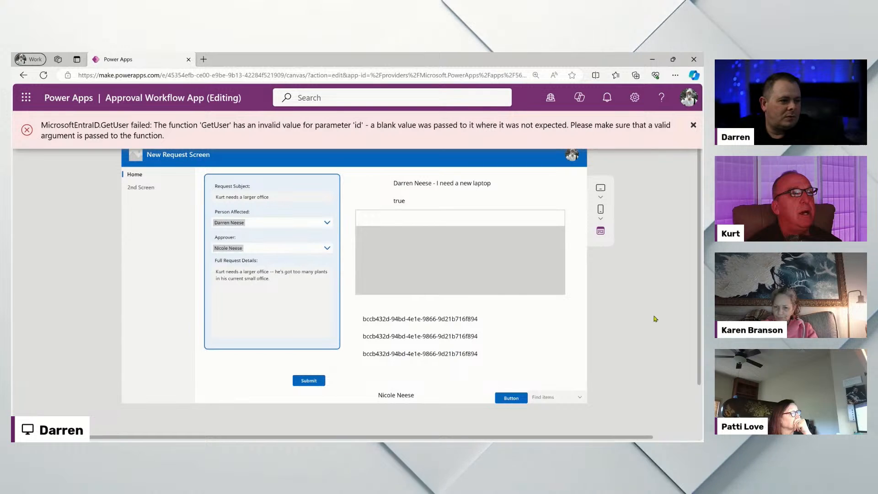
click(693, 126)
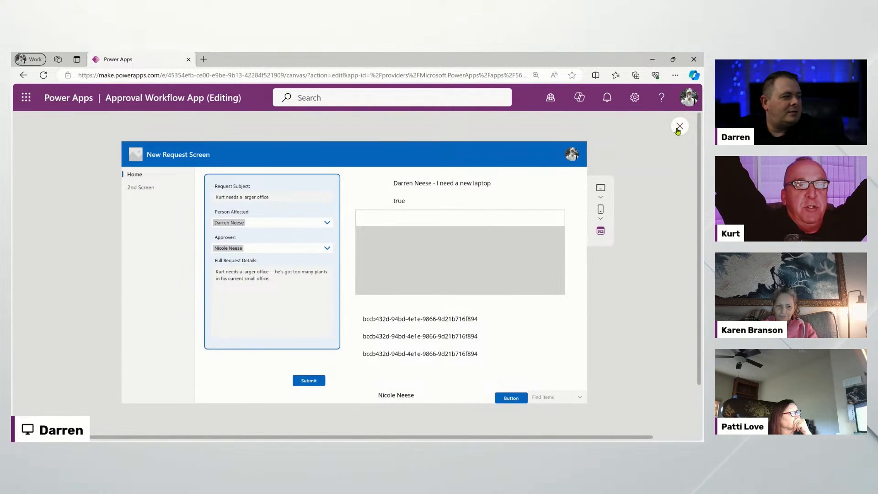
click(678, 127)
Compare the Text formulas of the three ID labels: cboPersonAffected.Selected.Id, User().EntraObjectId and MicrosoftEntraID.GetUser.
click(416, 320)
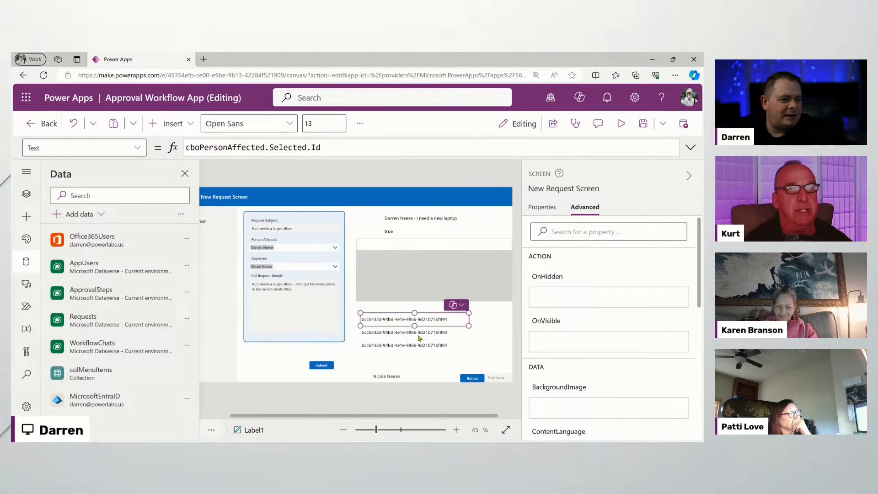
click(417, 332)
click(420, 345)
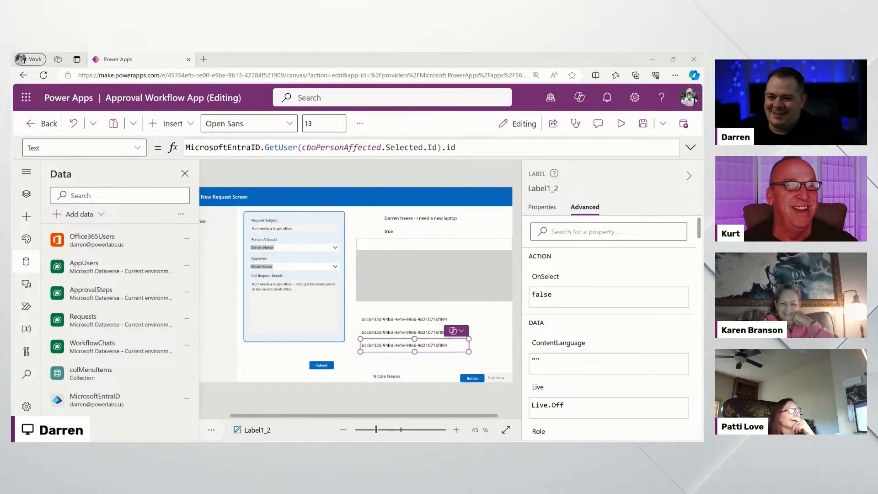
click(390, 334)
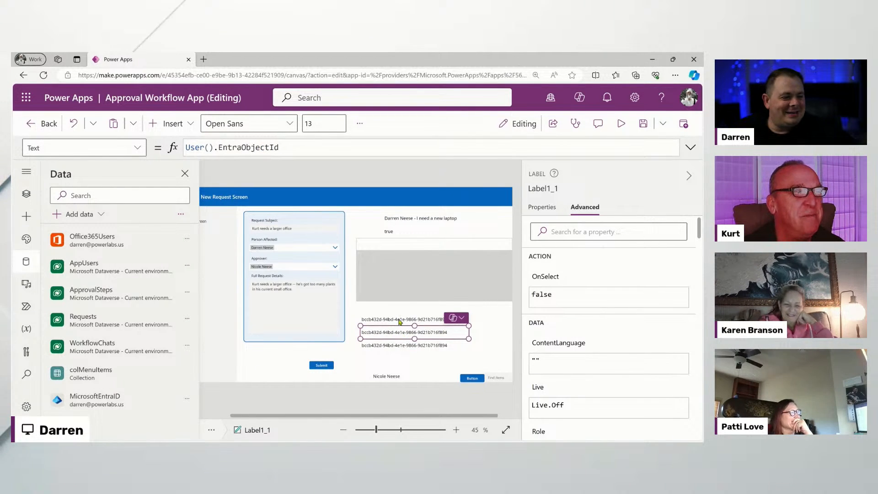
click(399, 320)
click(399, 333)
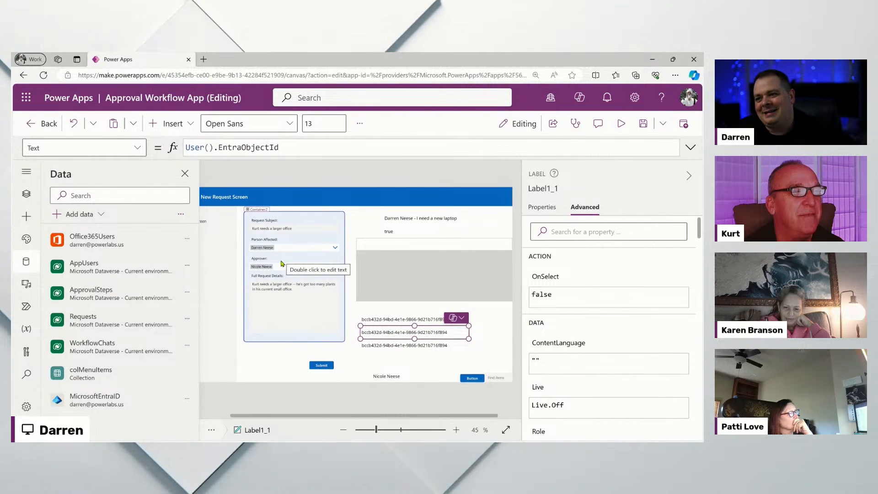
click(376, 345)
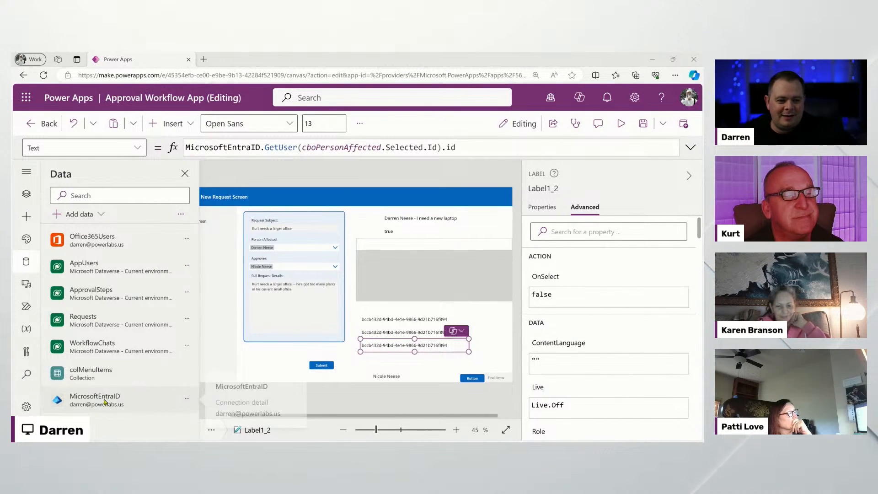
Revisit the User().EntraObjectId label and view the general properties of the MicrosoftEntraID.GetUser label.
click(386, 332)
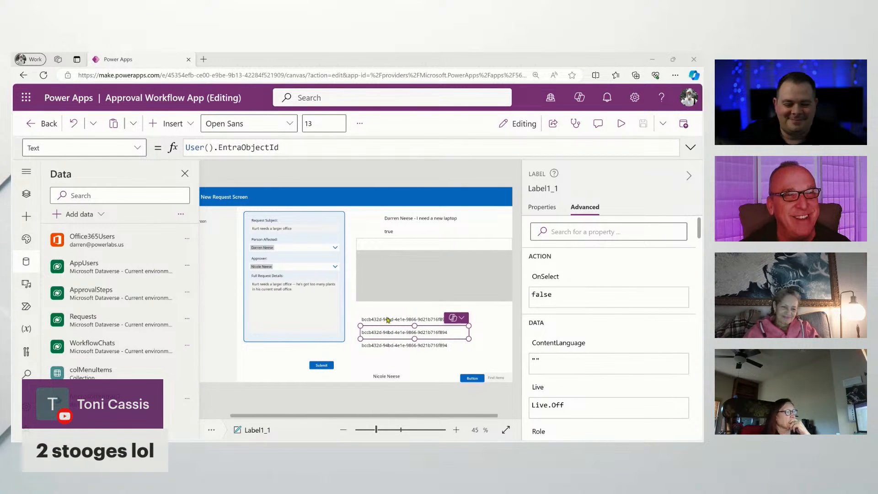
click(539, 207)
click(402, 345)
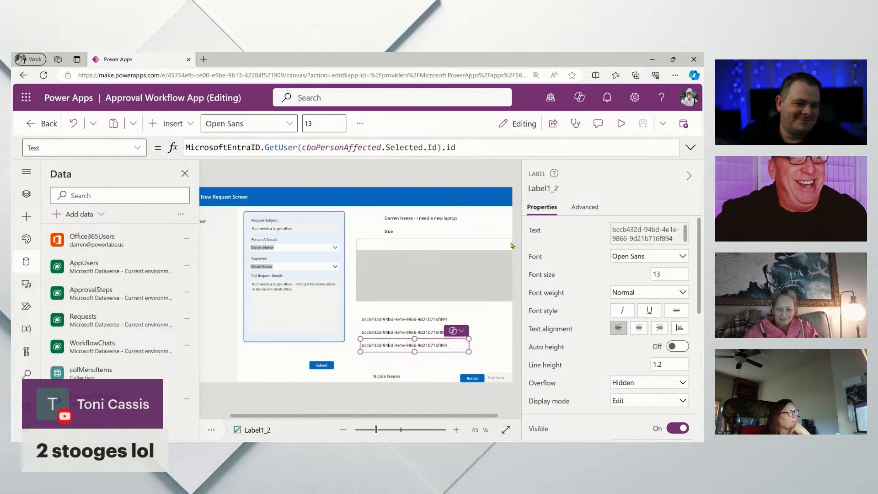
Open the Submit button's OnSelect formula and examine how its AppUsers Patch fills EntraID from cboPersonAffected.Selected.Id.
click(475, 147)
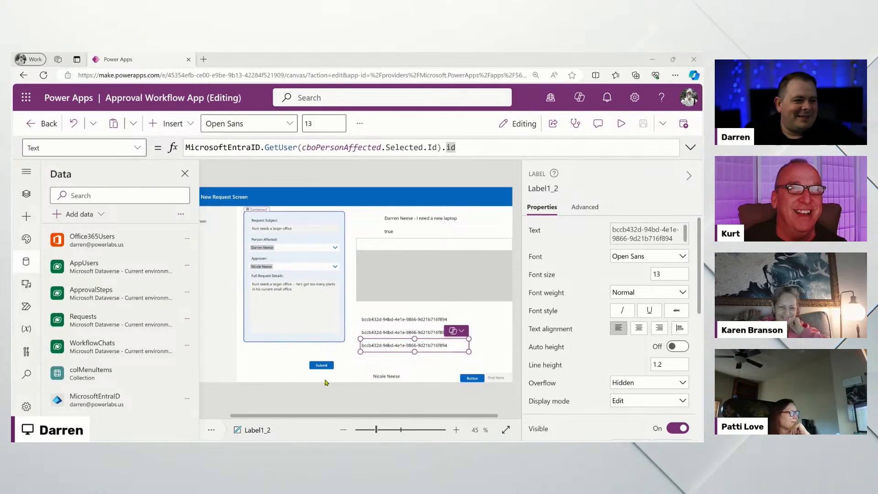
click(325, 366)
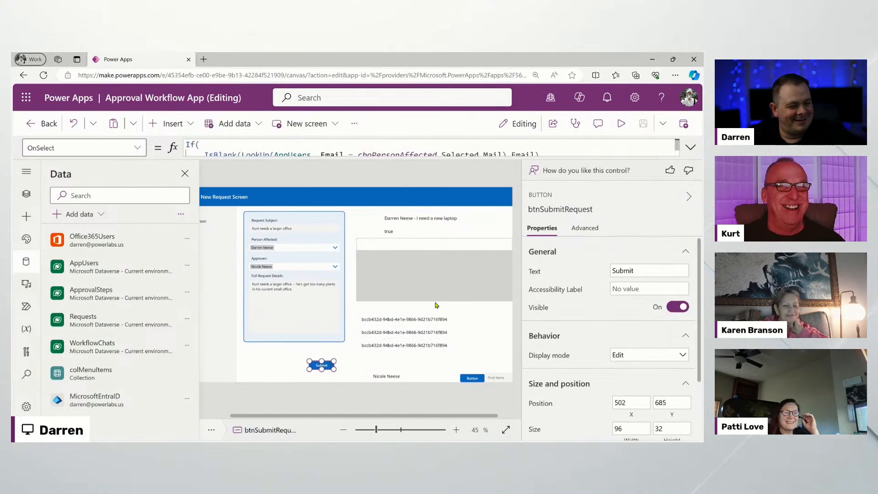
click(690, 147)
click(480, 221)
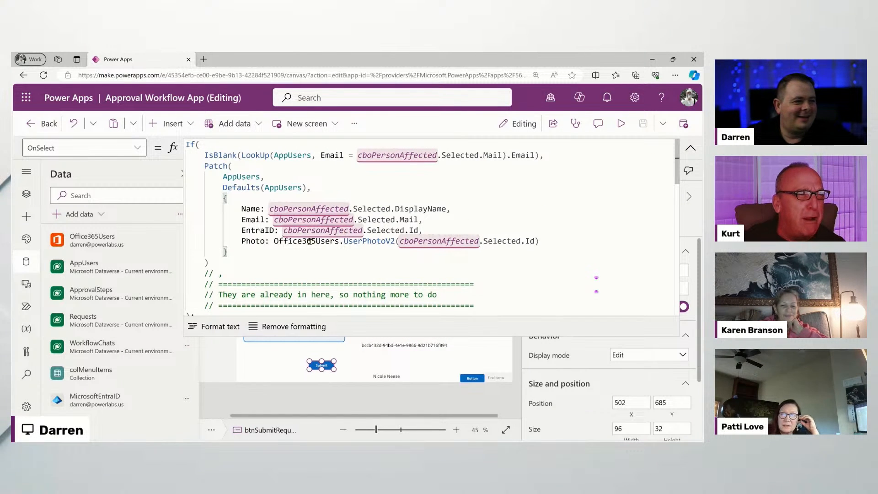
drag(284, 230, 420, 230)
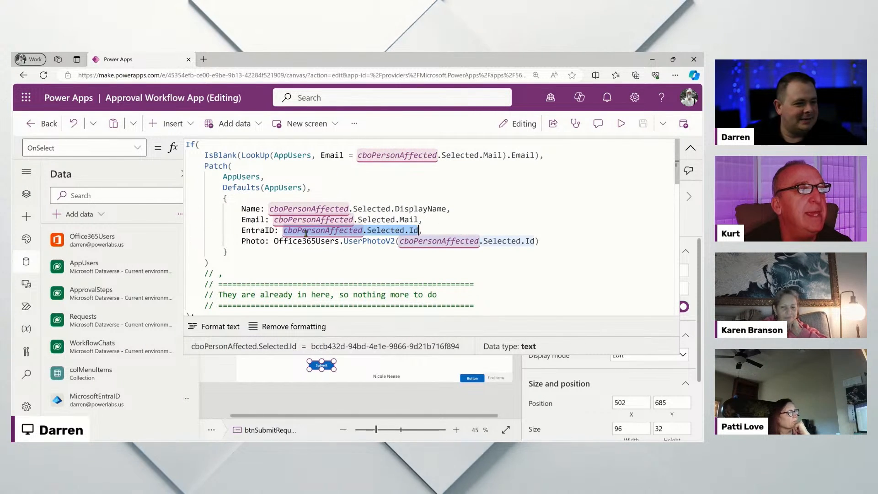
click(521, 220)
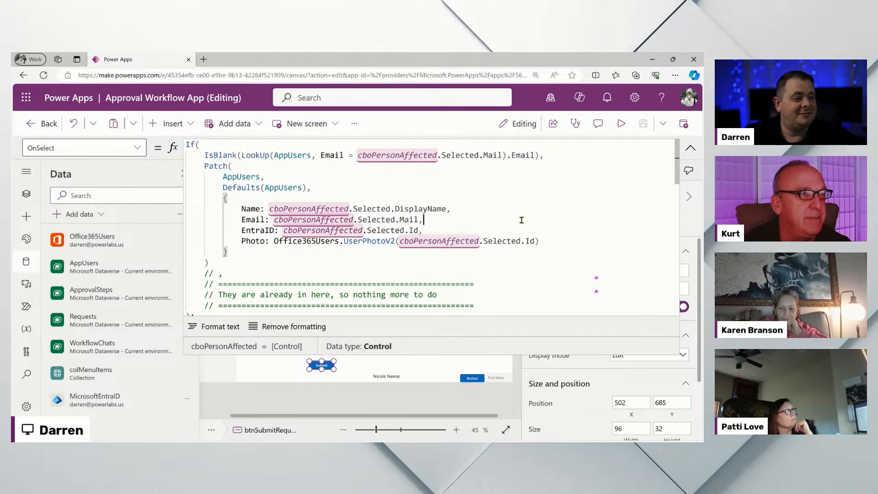
scroll(400, 263, down, 3)
scroll(400, 263, down, 4)
scroll(399, 261, up, 7)
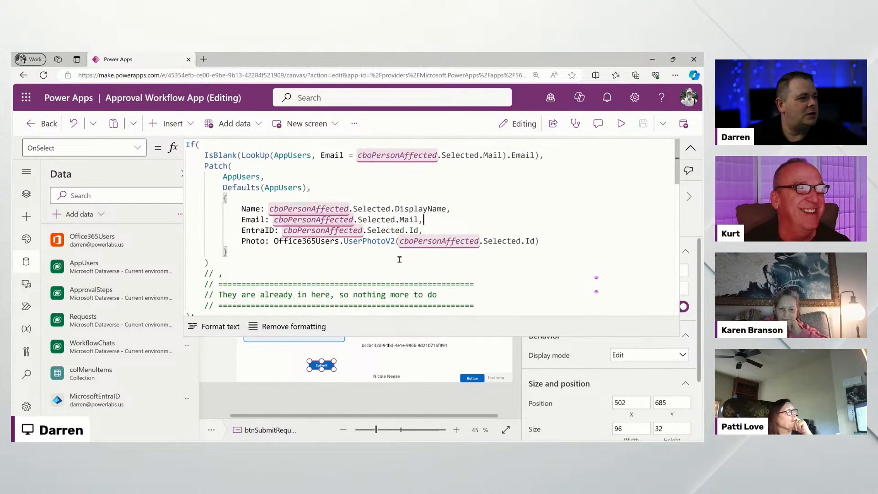
Set the browser zoom to 100% and enlarge the formula editor to show more of the OnSelect code.
click(676, 75)
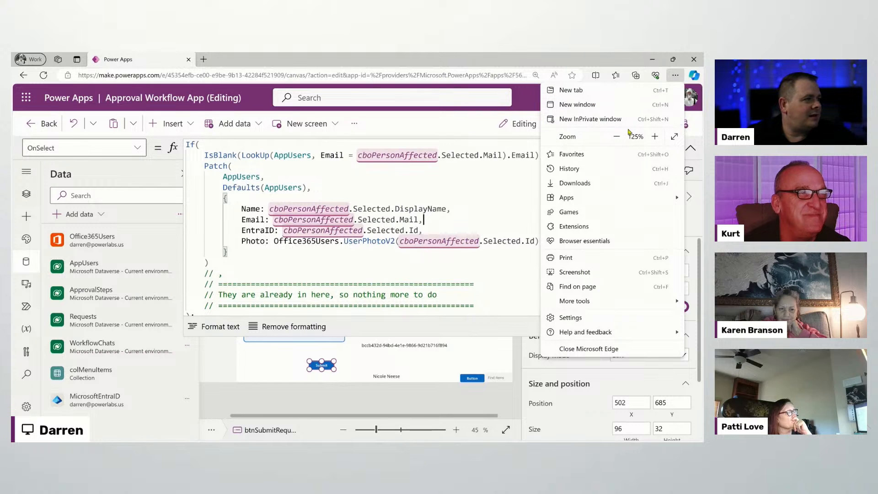
click(616, 138)
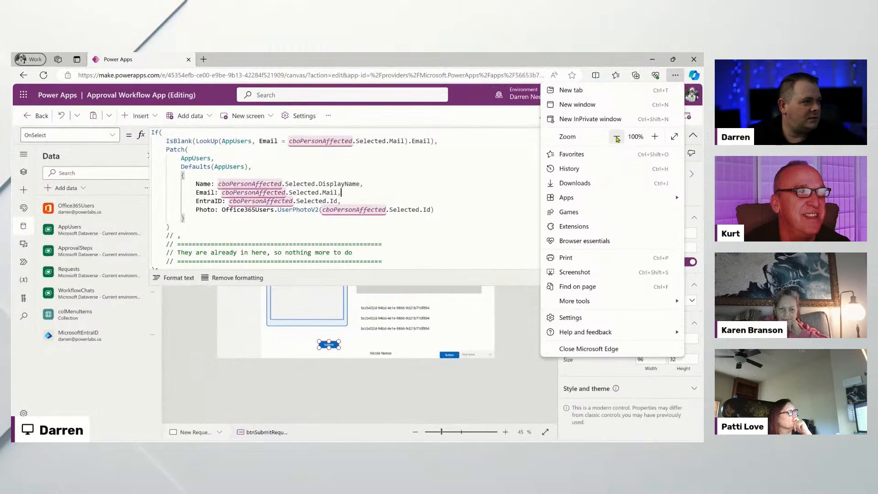
click(329, 194)
click(338, 183)
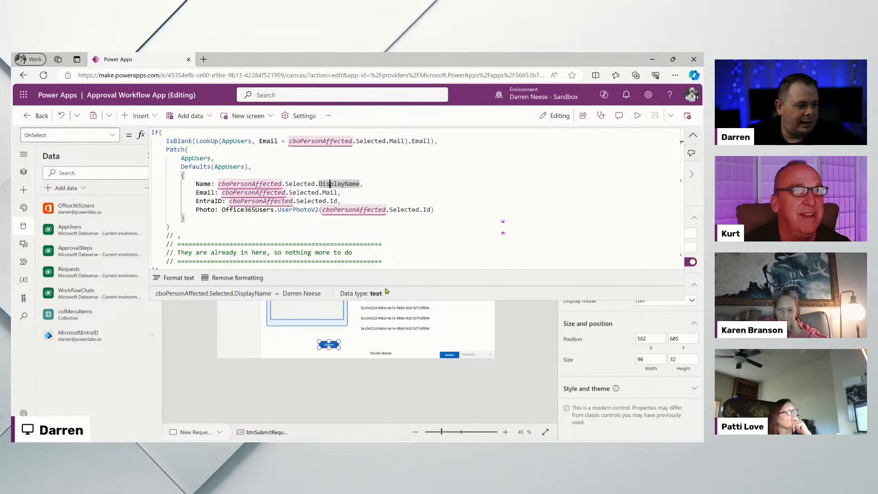
drag(384, 301, 412, 403)
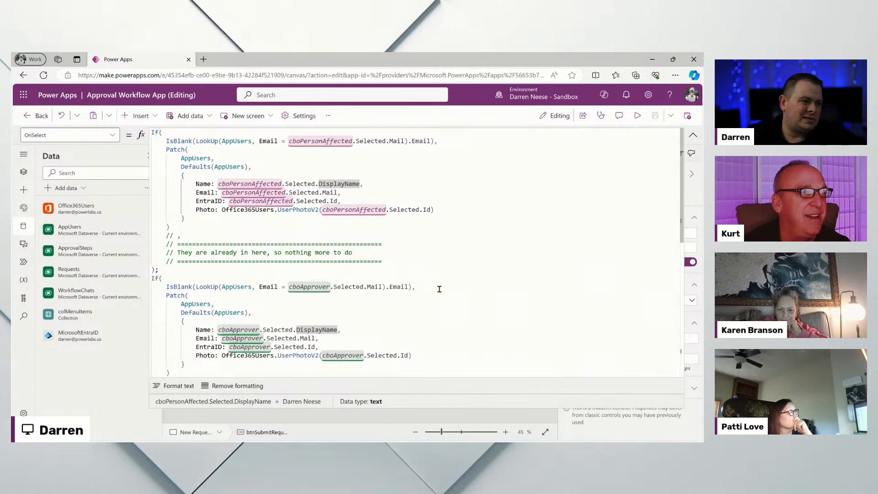
Review the cboPersonAffected If block and separate it from the cboApprover If block with two blank lines.
click(272, 228)
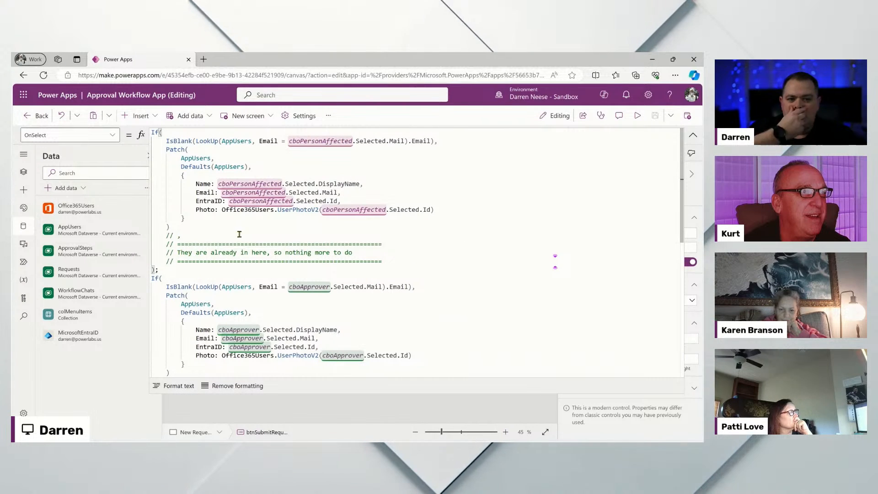
double_click(311, 141)
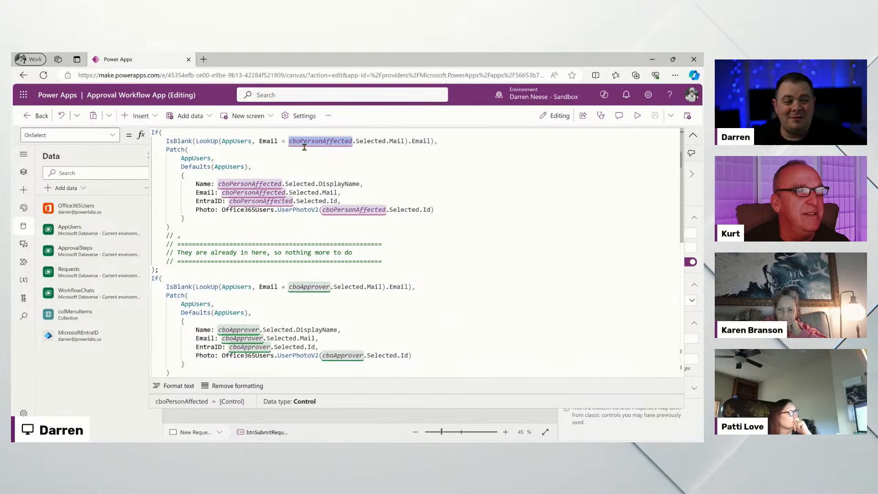
drag(168, 235, 141, 130)
click(299, 224)
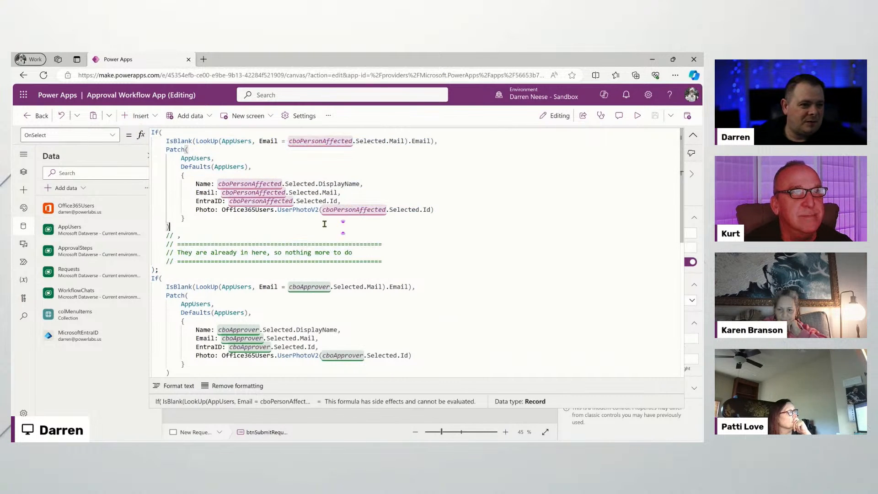
click(200, 269)
key(Return)
key(Return)
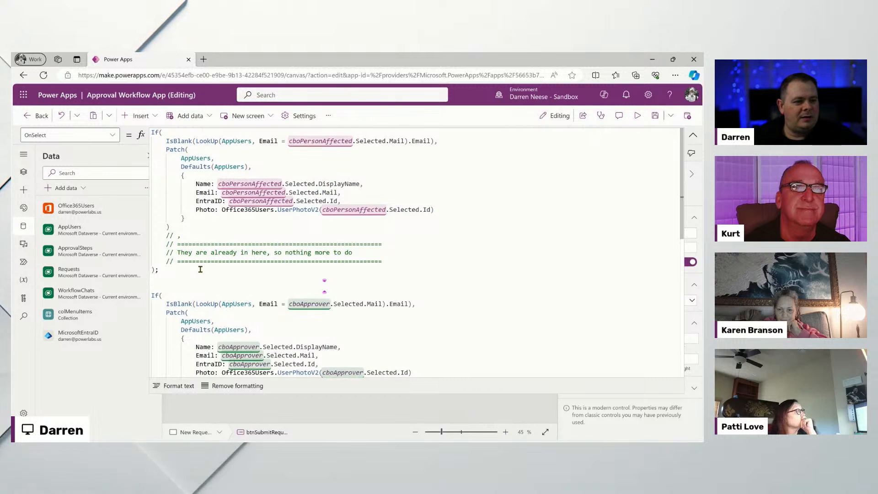
Review the cboApprover If block with its AppUsers Patch and insert two blank lines between it and UpdateContext.
scroll(211, 261, down, 2)
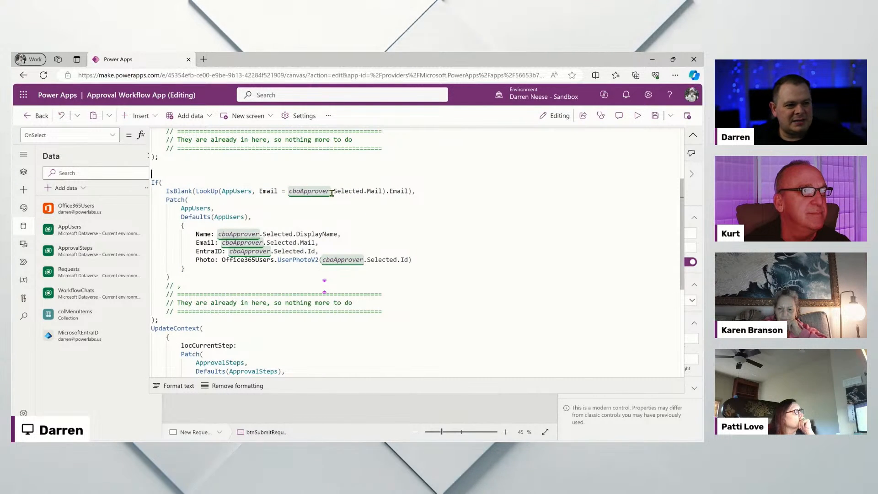
double_click(300, 190)
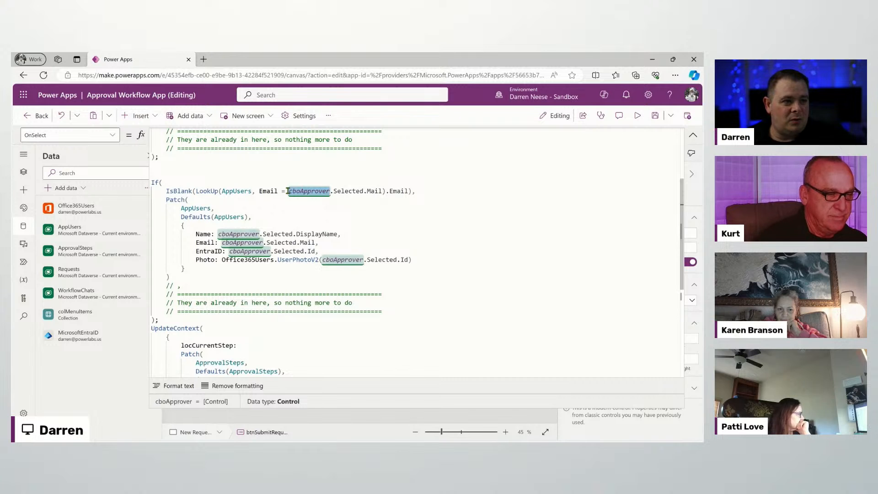
click(382, 191)
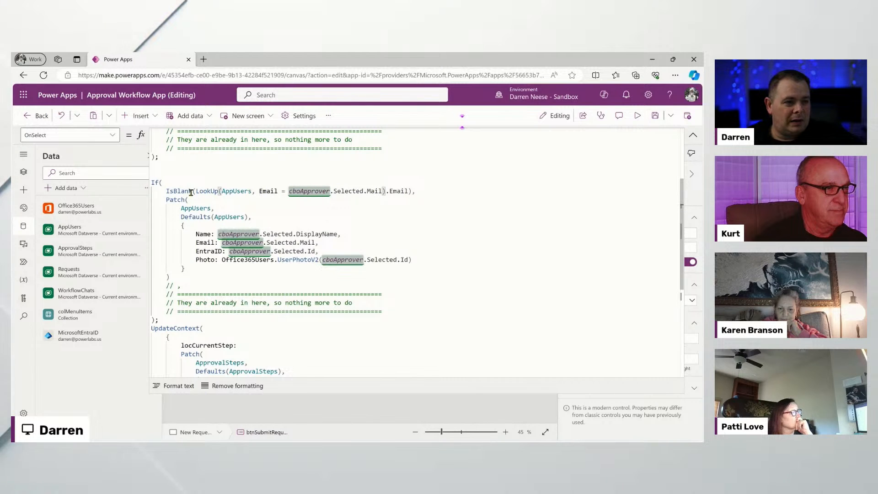
drag(182, 278, 152, 199)
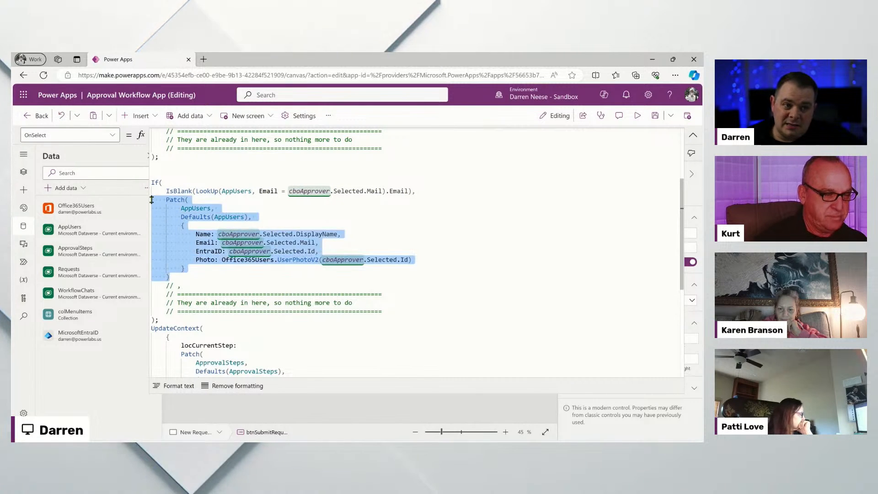
click(319, 207)
scroll(339, 249, down, 4)
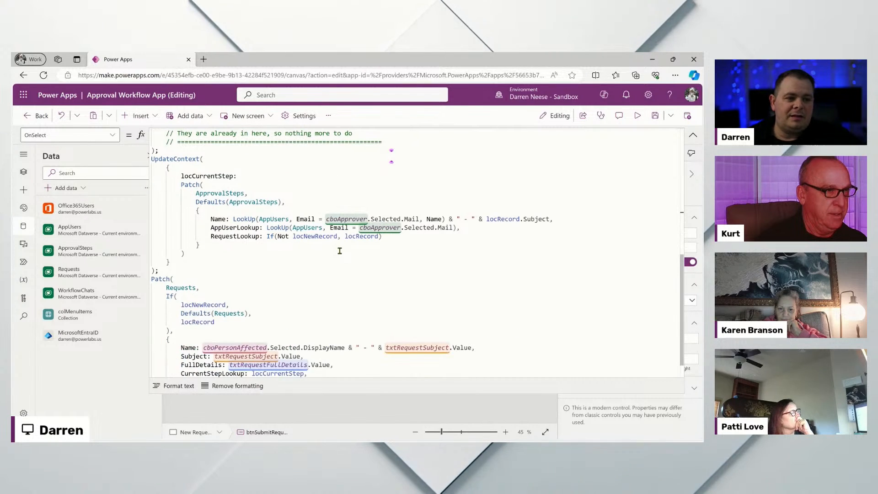
click(203, 147)
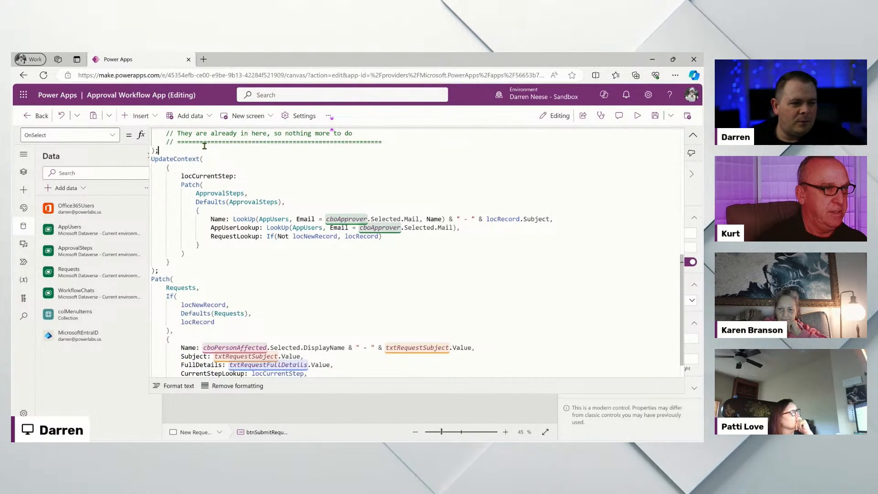
key(Return)
key(Return)
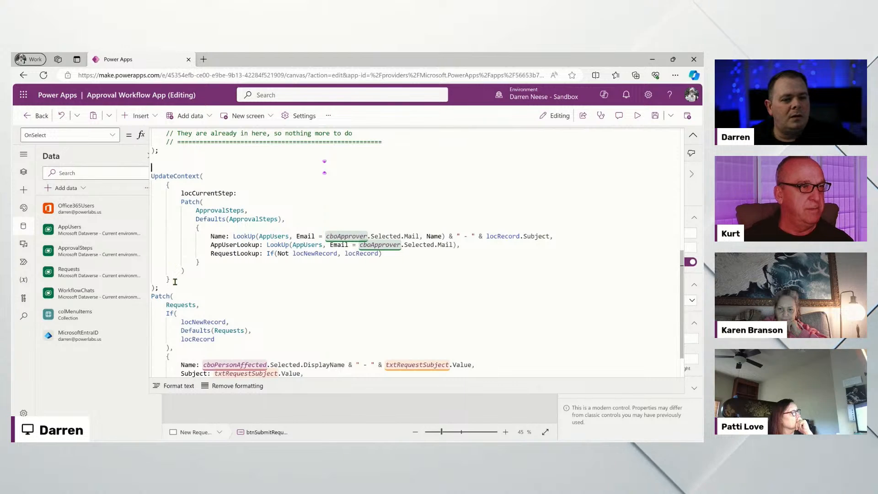
Trace how locCurrentStep stores the ApprovalSteps Patch and is used for CurrentStepLookup in the Requests Patch.
drag(181, 201, 240, 268)
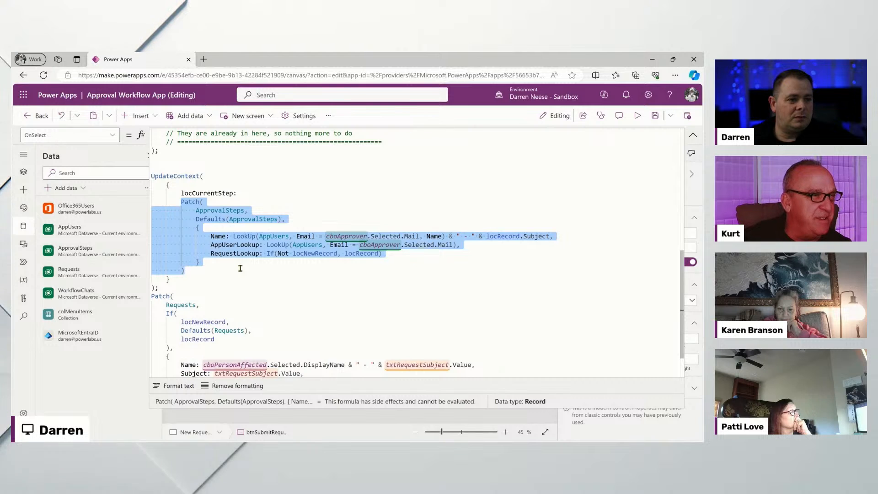
click(240, 268)
double_click(222, 192)
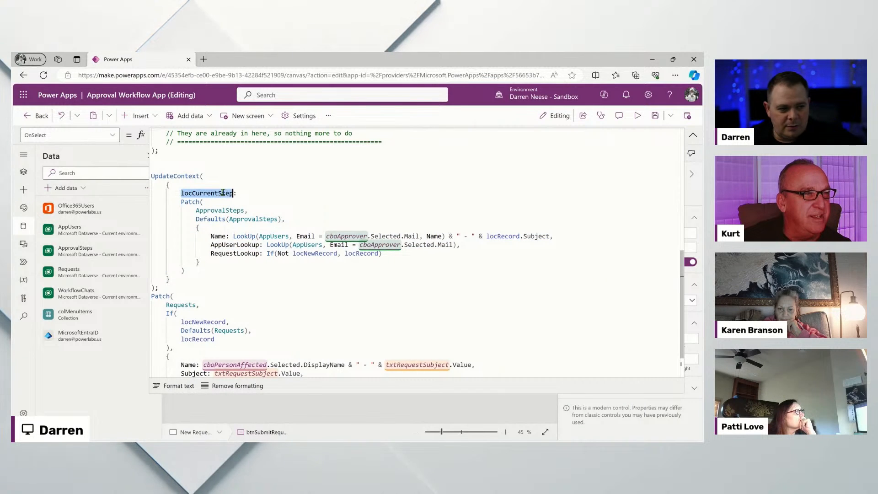
scroll(416, 275, down, 2)
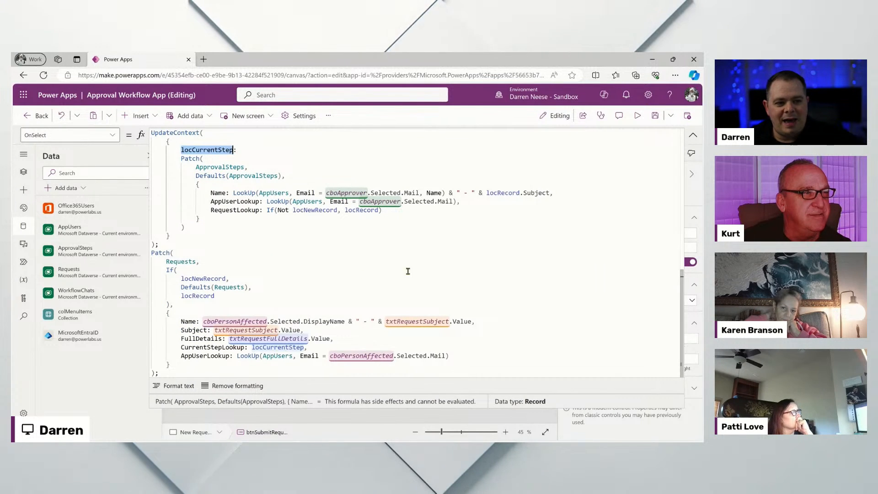
click(268, 347)
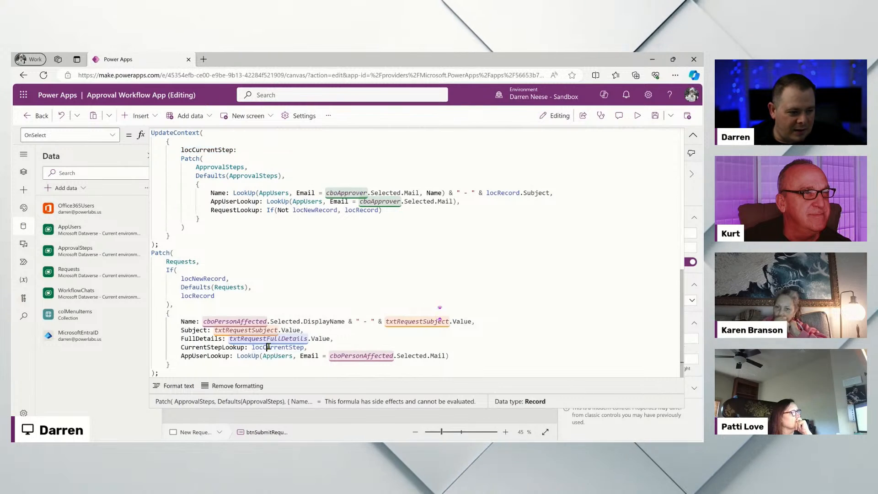
double_click(267, 347)
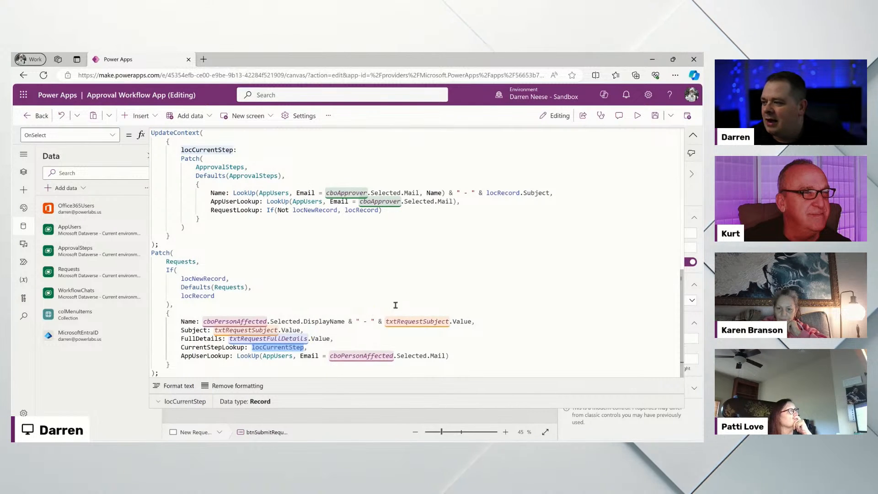
click(396, 286)
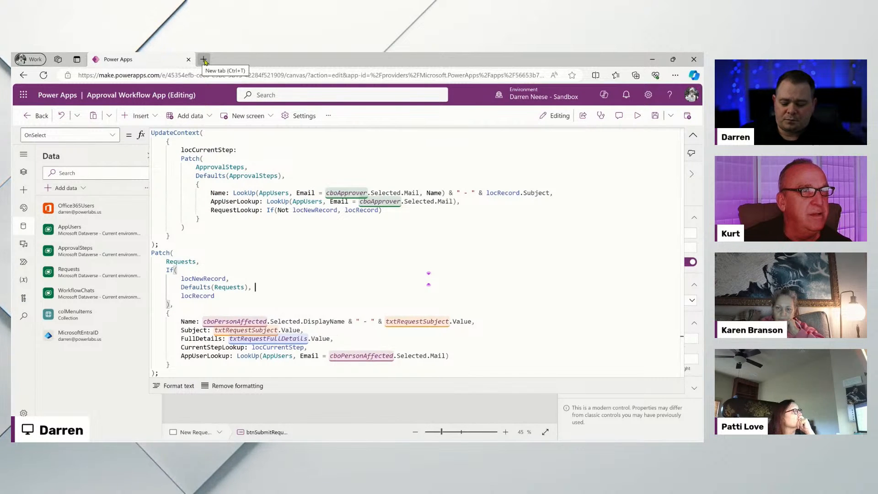
Open the Approval Workflow App diagram from the drawSQL database diagrams in a new browser tab and hide the table list.
click(204, 60)
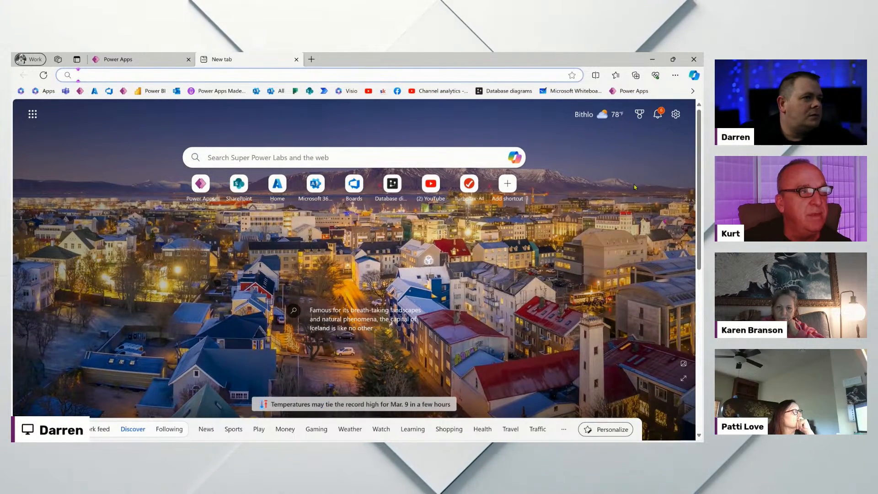
click(503, 91)
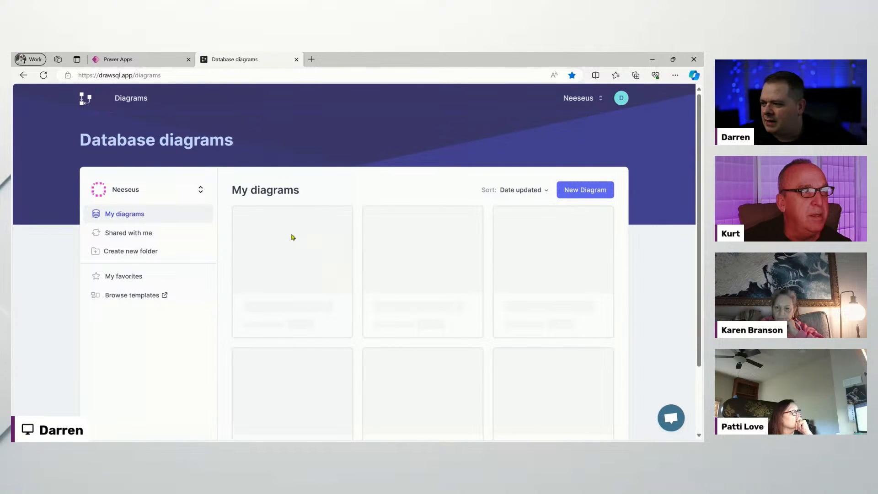
click(268, 250)
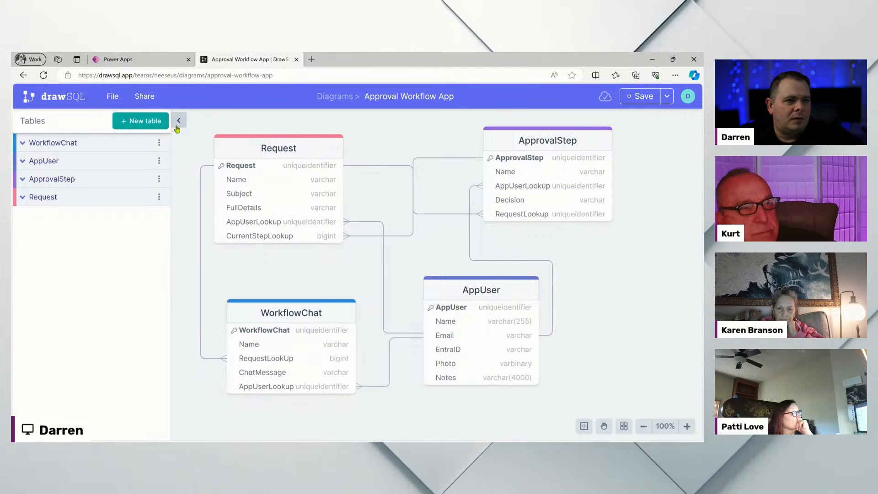
click(178, 121)
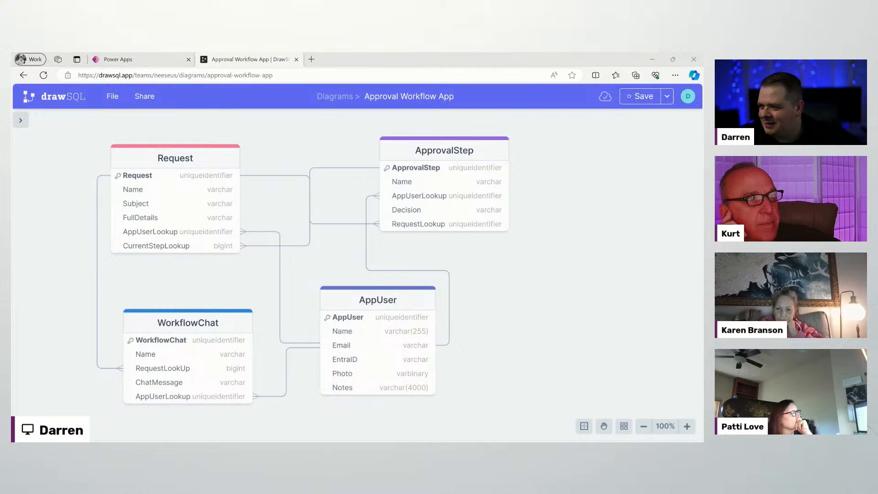
Shift the Request and AppUser tables slightly in the diagram to make the relationship lines clearer, and save the diagram.
drag(185, 161, 167, 147)
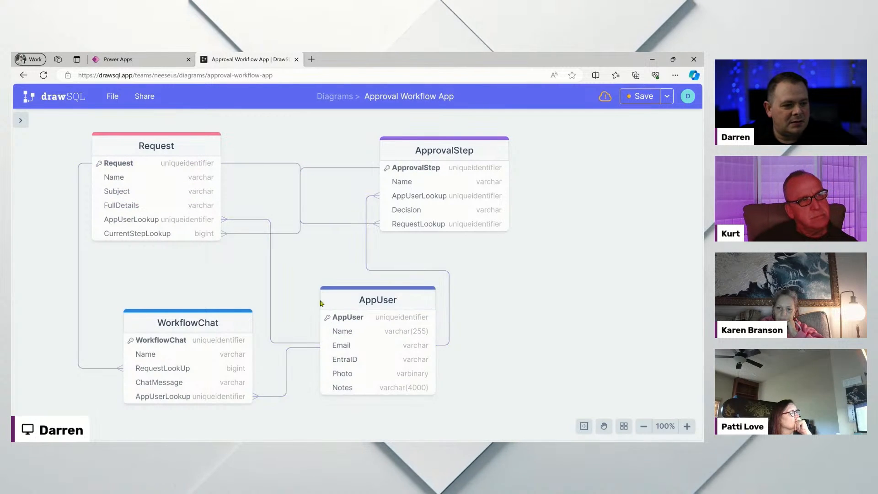
mouse_move(381, 302)
mouse_down()
mouse_move(395, 310)
mouse_move(391, 292)
mouse_up()
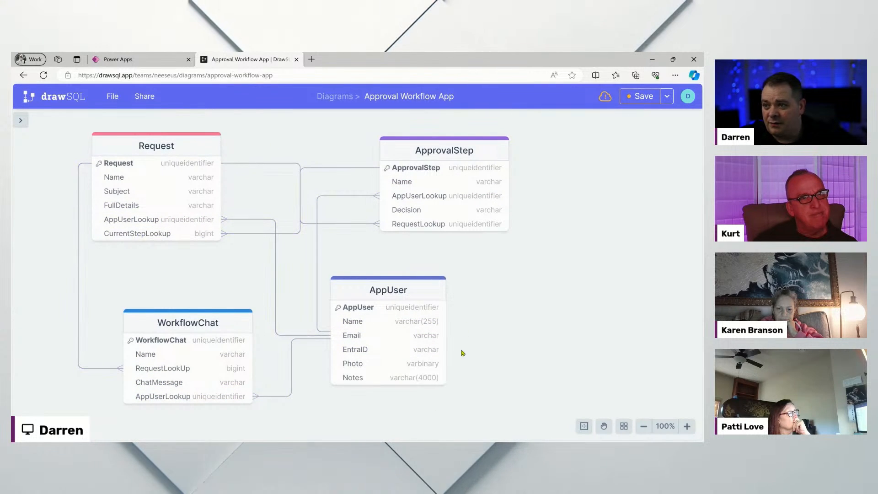
click(640, 96)
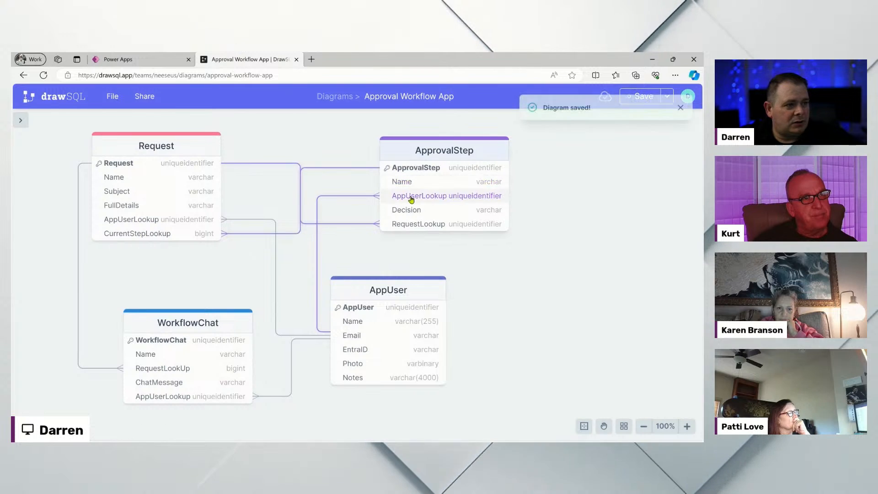
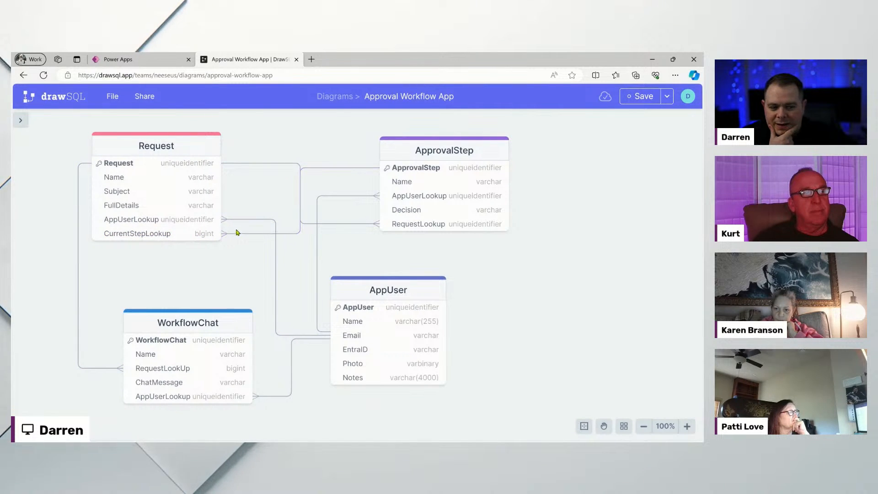
Move the WorkflowChat table slightly closer to the Request table in the diagram.
drag(182, 315, 182, 311)
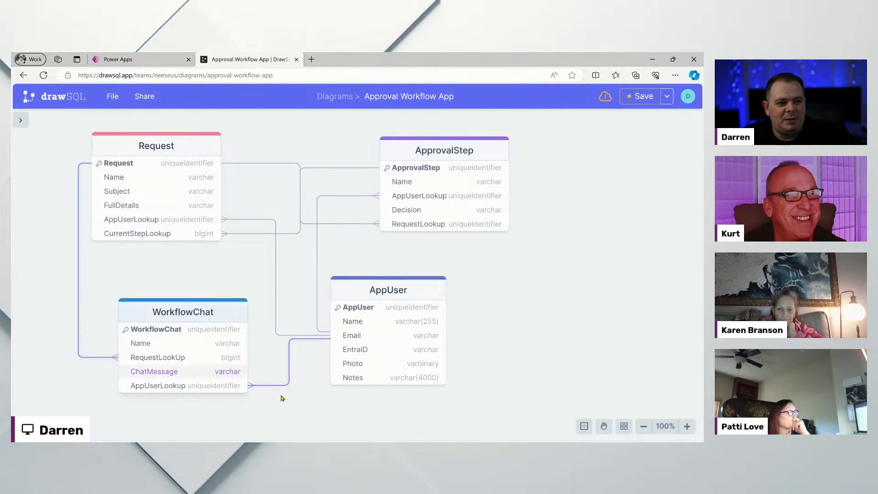
mouse_move(466, 256)
mouse_down()
mouse_move(476, 261)
mouse_move(464, 250)
mouse_up()
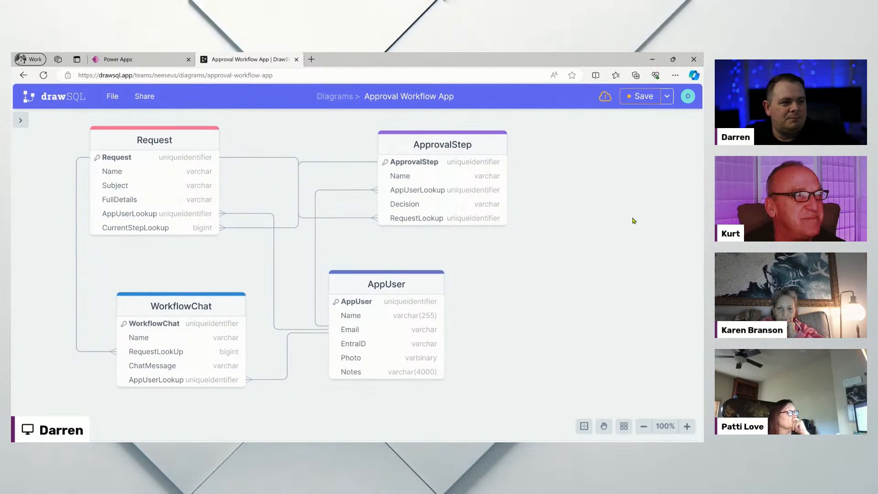
Back in Power Apps, separate UpdateContext from the Requests Patch with two blank lines and review both Patch calls' Defaults and locRecord arguments.
click(140, 61)
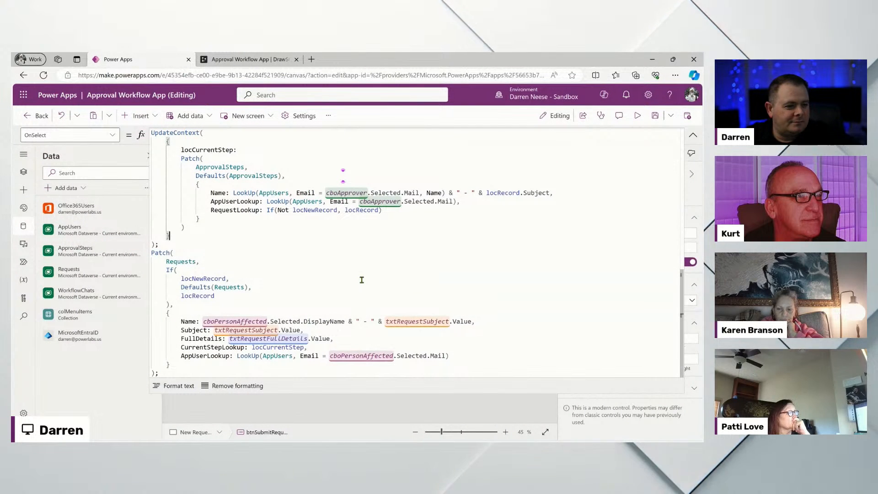
scroll(319, 246, up, 1)
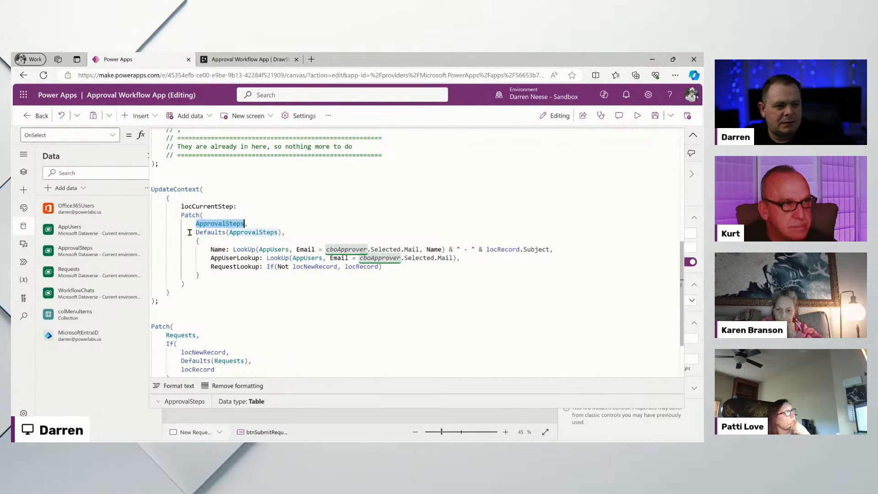
click(300, 231)
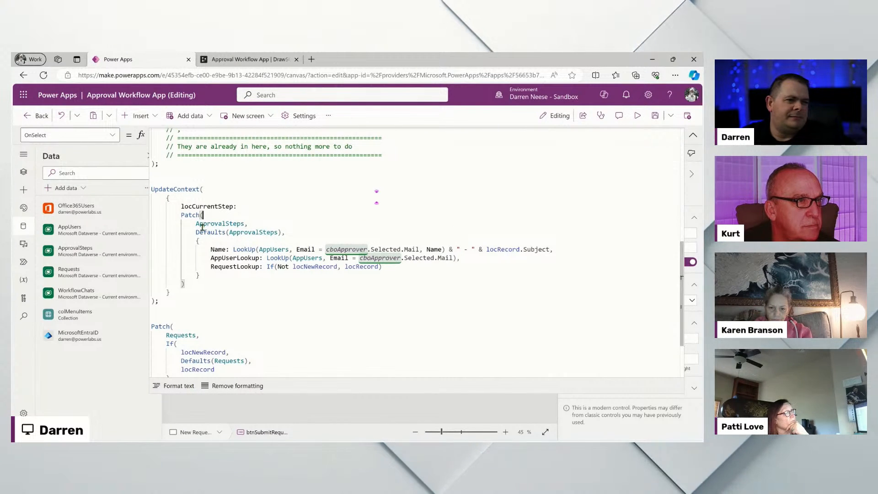
drag(197, 232, 305, 236)
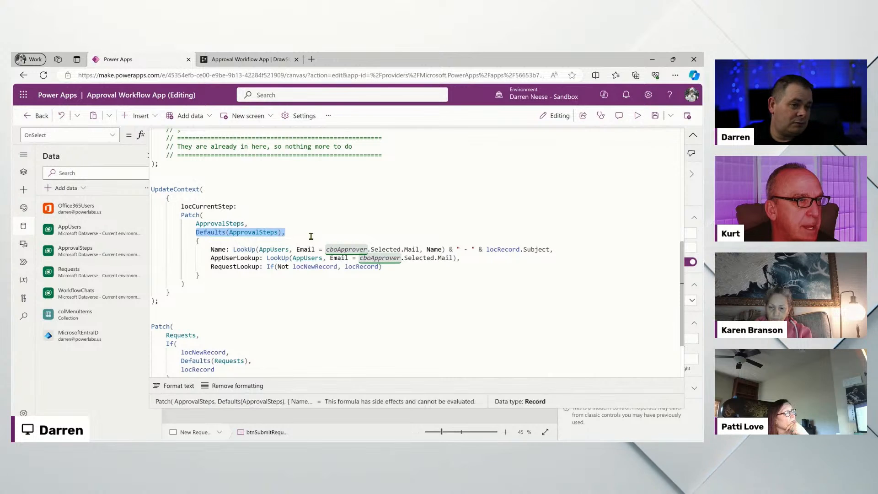
click(324, 317)
scroll(260, 309, down, 2)
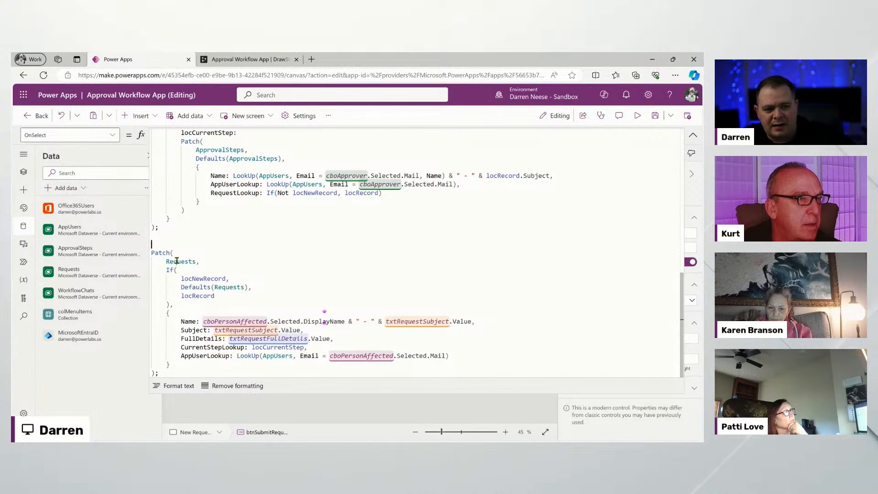
click(241, 296)
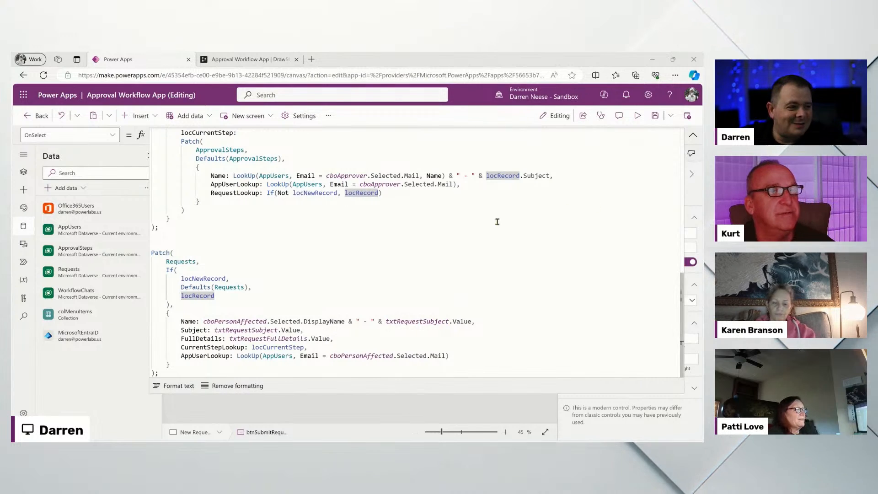
click(490, 242)
click(693, 135)
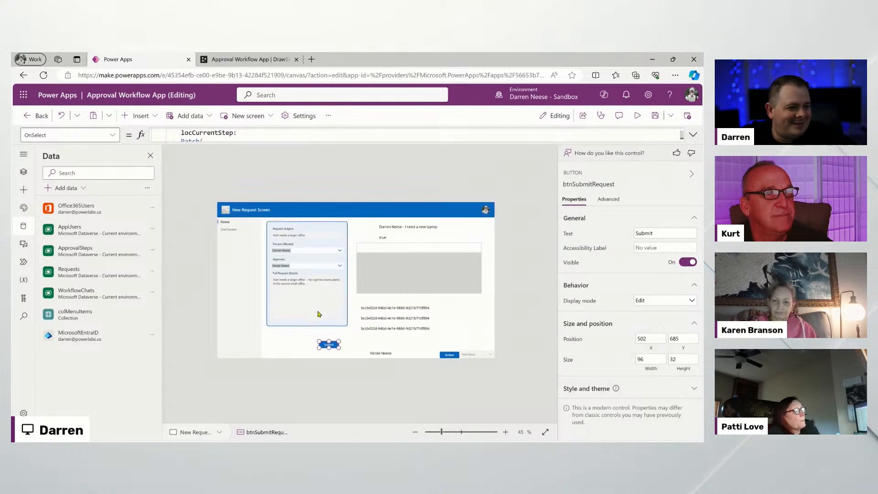
Delete the two test labels above the gallery and the three ID labels beneath it on the New Request Screen.
click(427, 277)
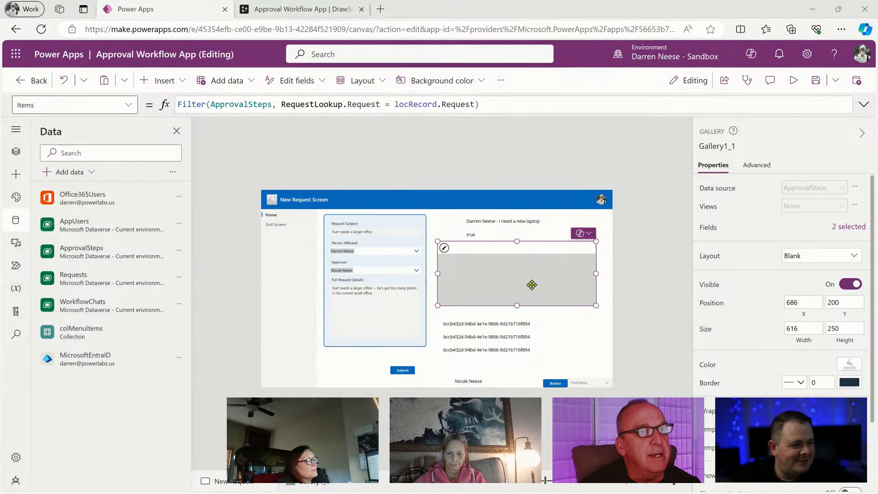
click(517, 223)
shift+click(476, 236)
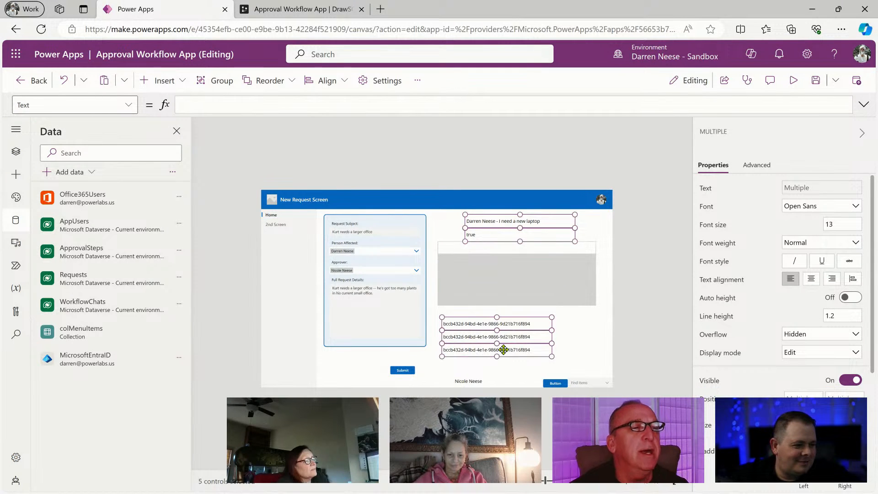
key(Delete)
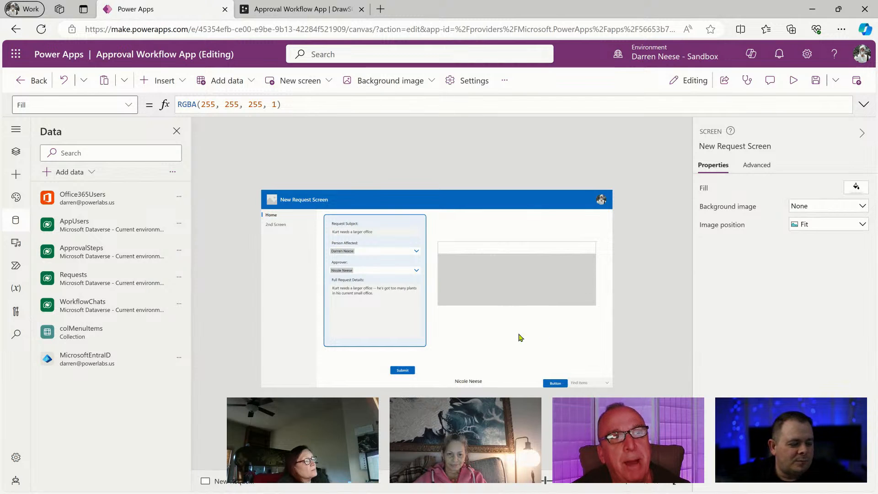
Move the Submit button outside the form to just beneath the gallery, and extend the request form container to a height of 533.
click(386, 348)
click(403, 372)
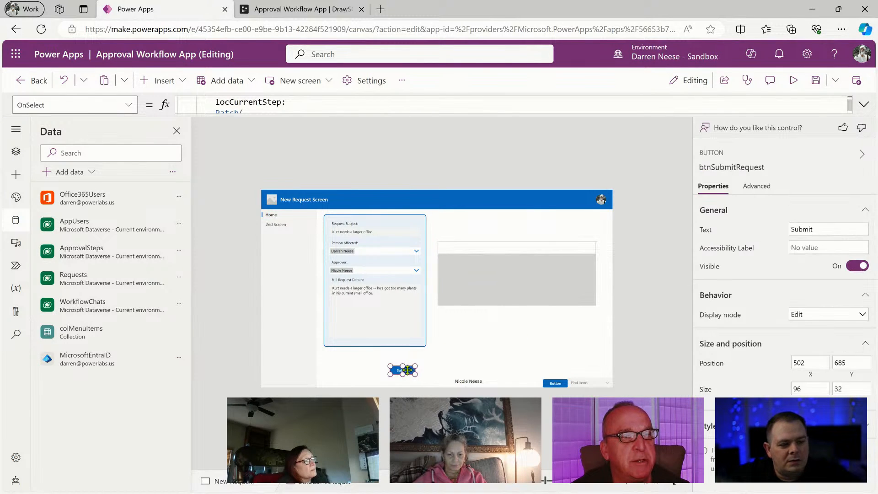
click(387, 349)
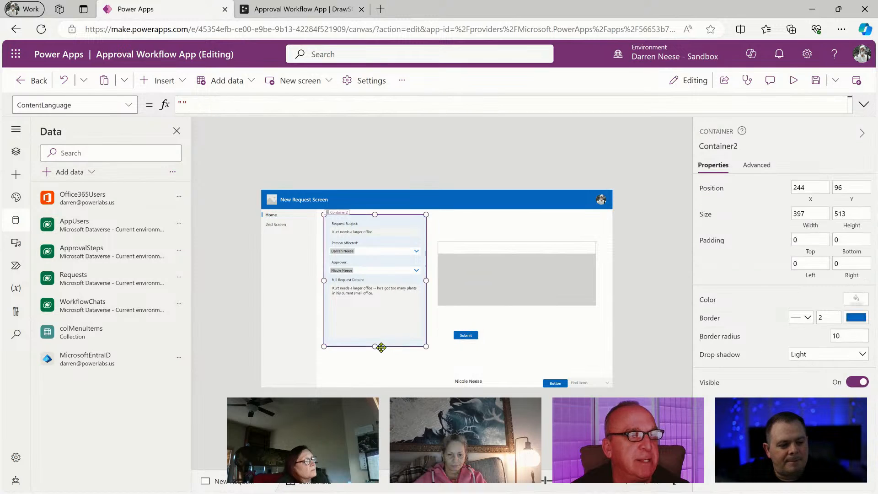
mouse_move(375, 352)
mouse_down()
mouse_move(375, 377)
mouse_move(377, 354)
mouse_up()
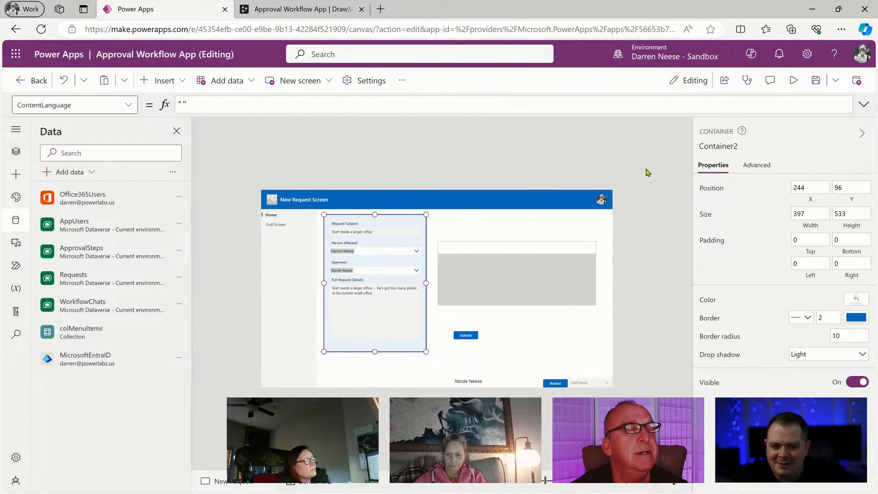
Examine the Items formula of the approval steps gallery and the Text formula of the label inside it.
click(579, 321)
click(528, 273)
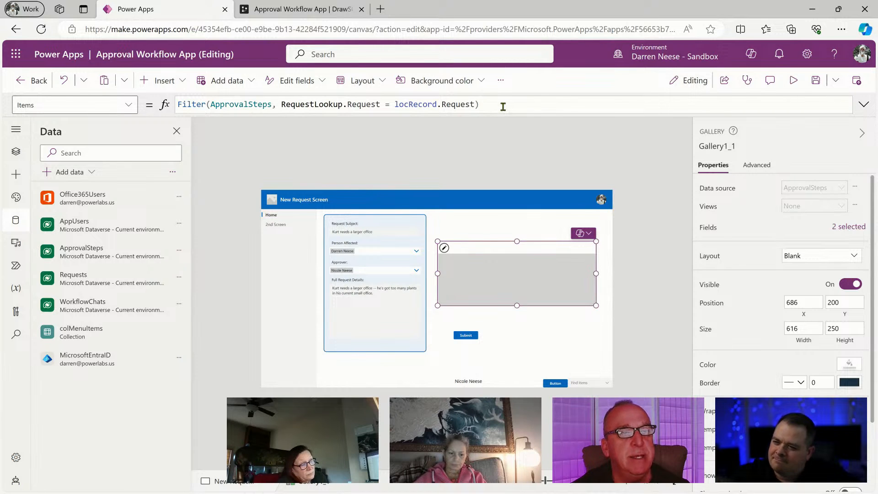
click(459, 248)
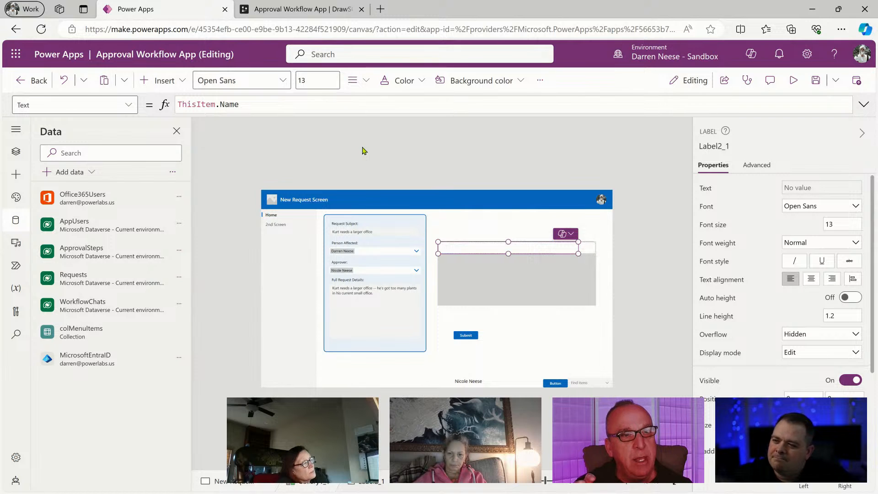
click(584, 279)
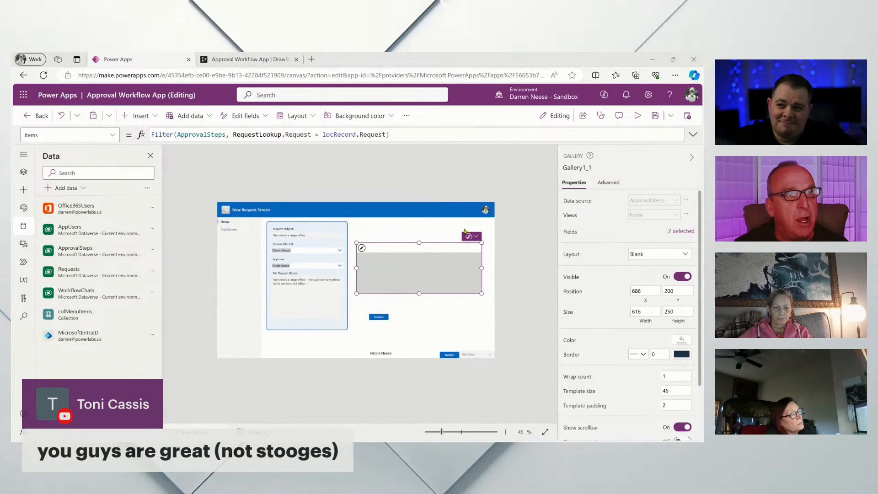
Save the app and open its sharing page in a new browser tab, returning to the app editor.
click(654, 117)
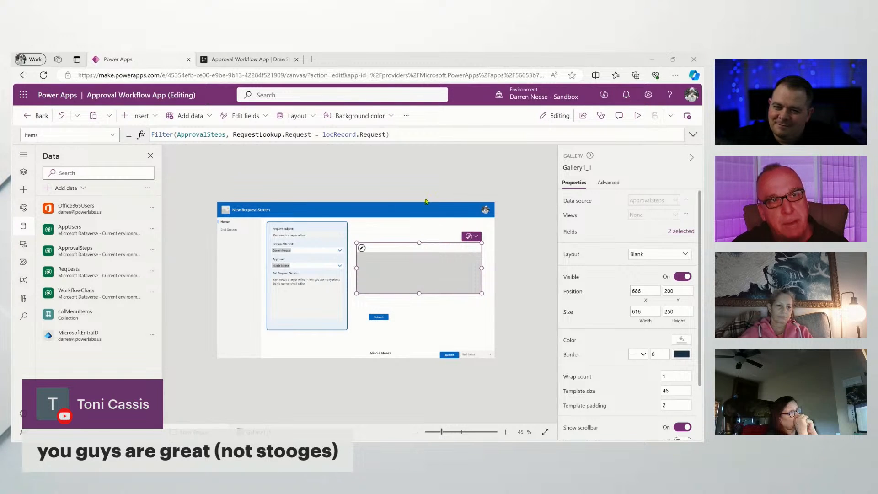
click(582, 117)
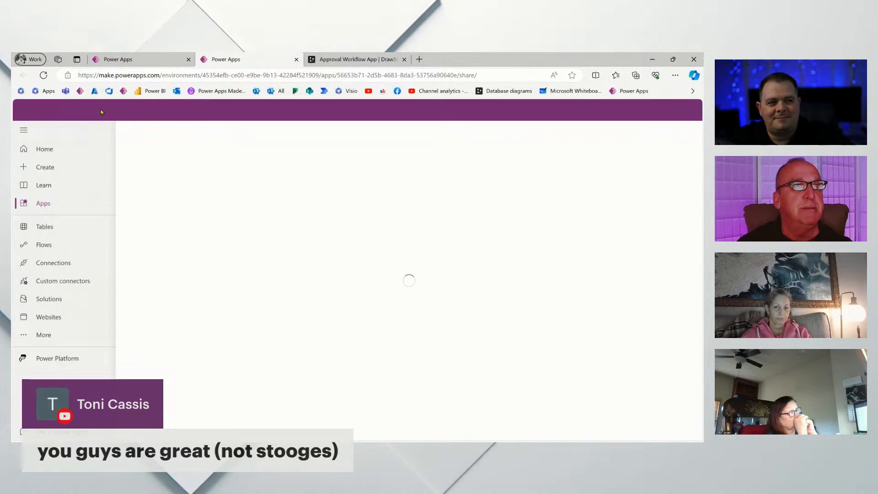
click(157, 60)
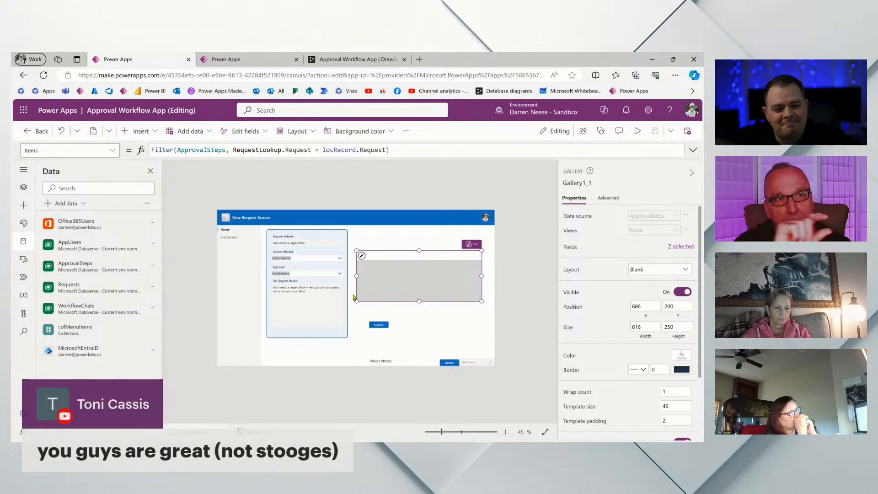
click(339, 338)
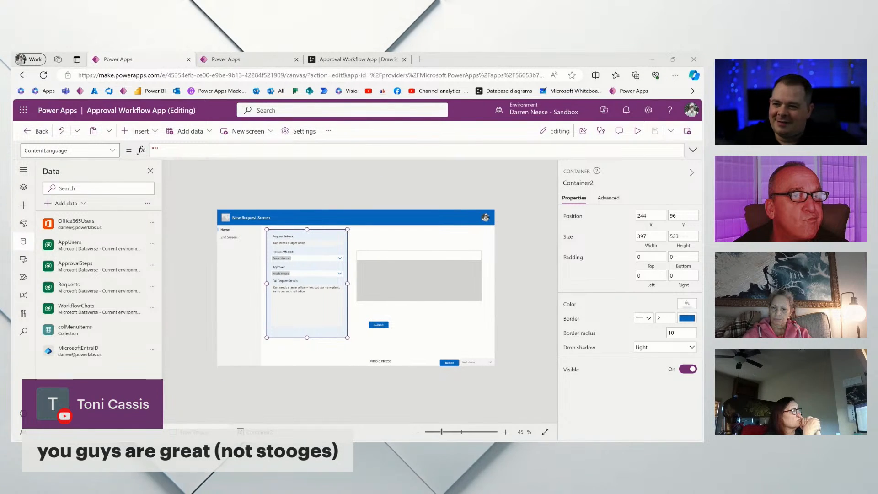
Open the compMain component for editing from the New Request Screen.
click(242, 295)
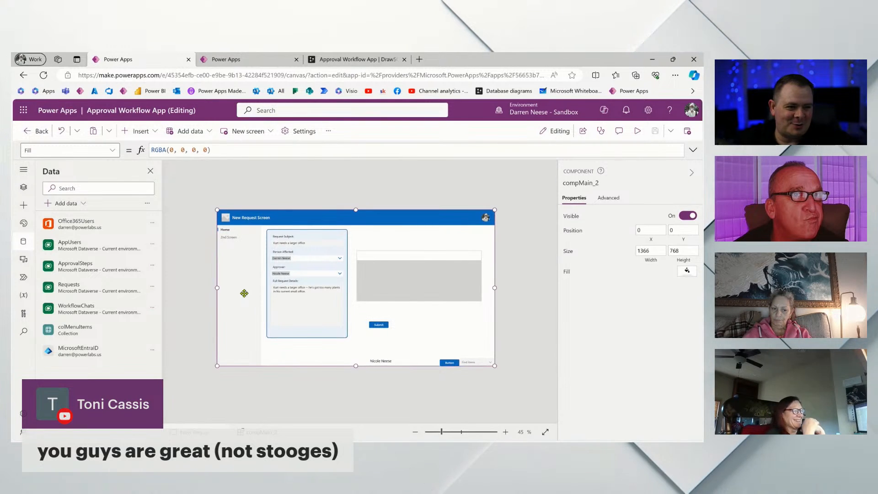
click(22, 188)
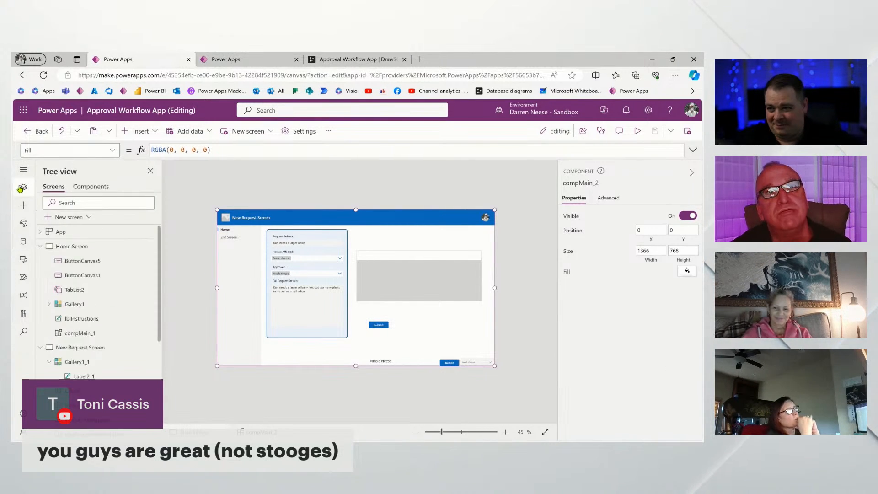
click(94, 186)
click(240, 293)
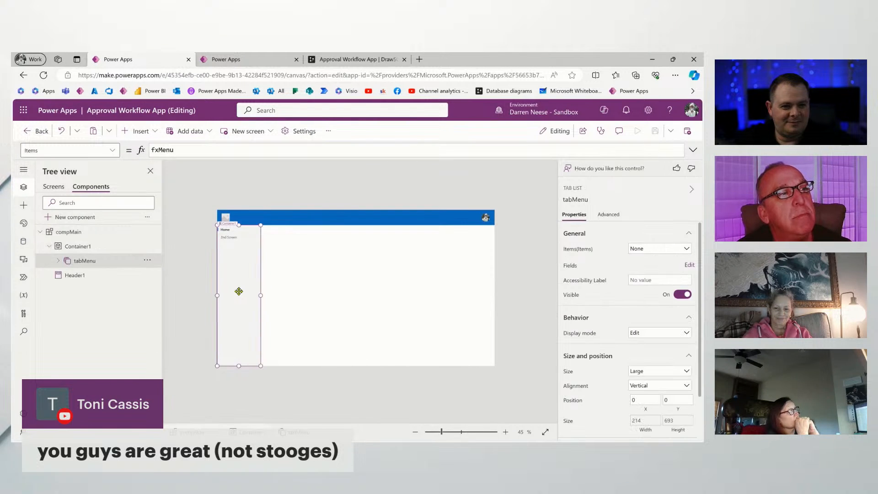
drag(251, 295, 257, 294)
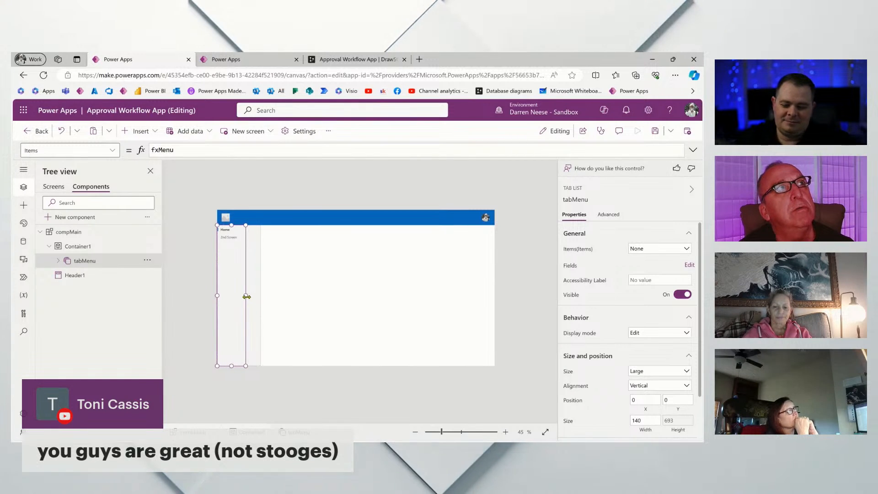
key(ctrl+z)
key(ctrl+z)
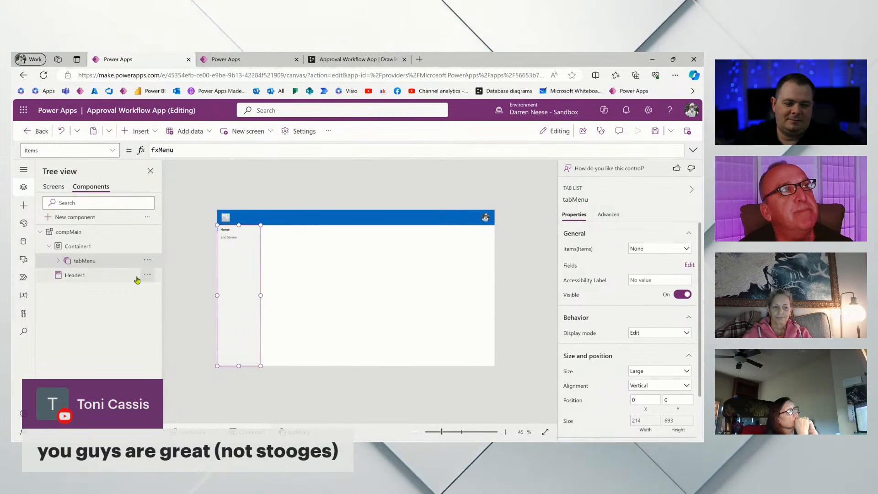
Narrow the menu's Container1 in compMain to a width of 138 and return to the app's screens.
click(82, 247)
drag(262, 297, 247, 296)
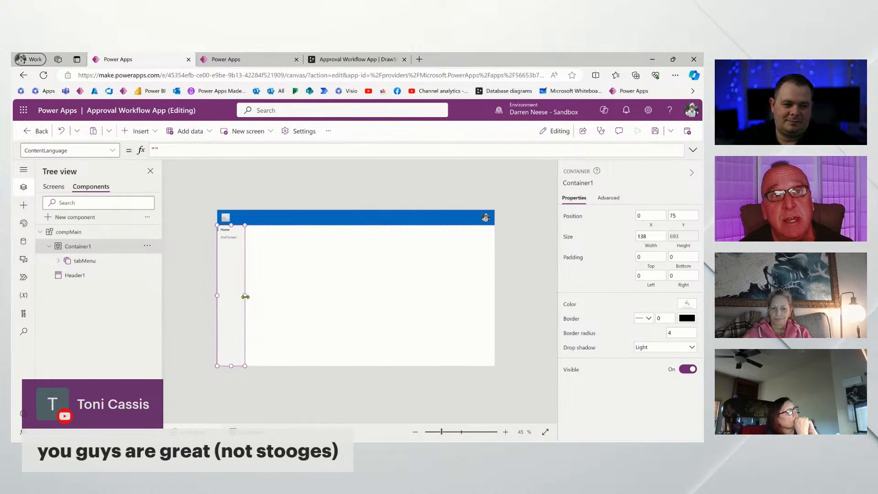
click(53, 188)
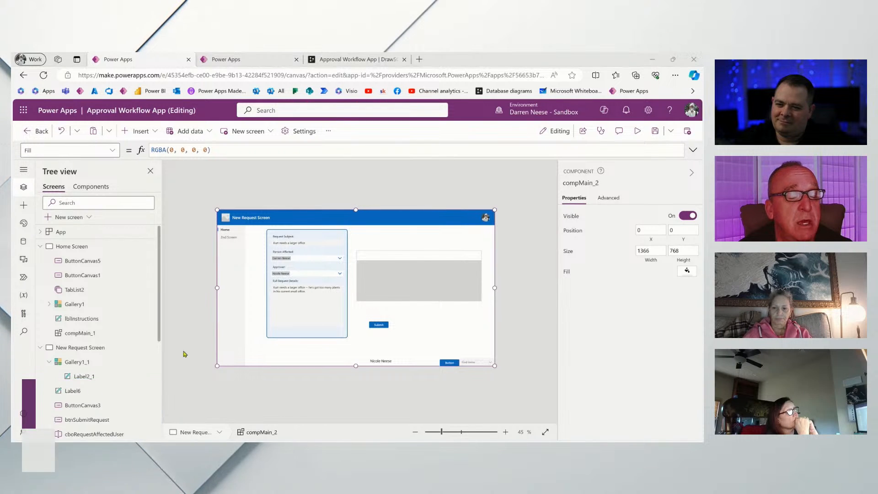
Check the App object's OnStart property, and examine the fxMenu table definition in its Formulas property.
click(147, 231)
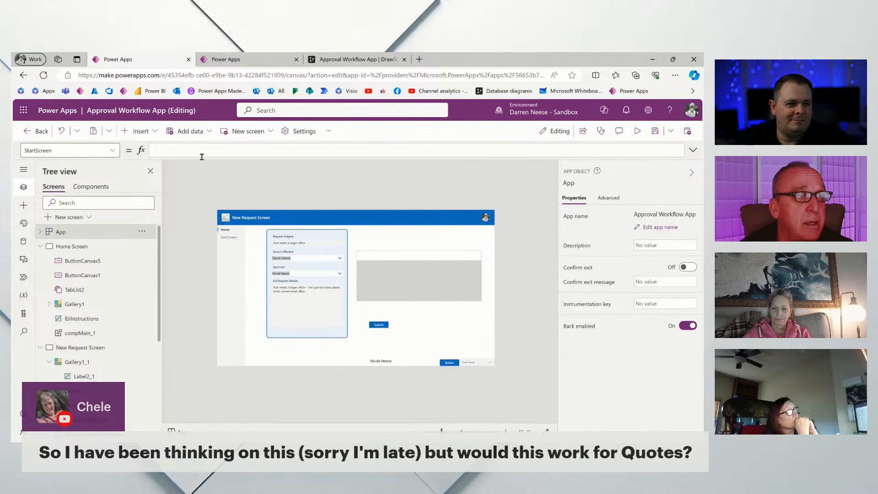
click(112, 150)
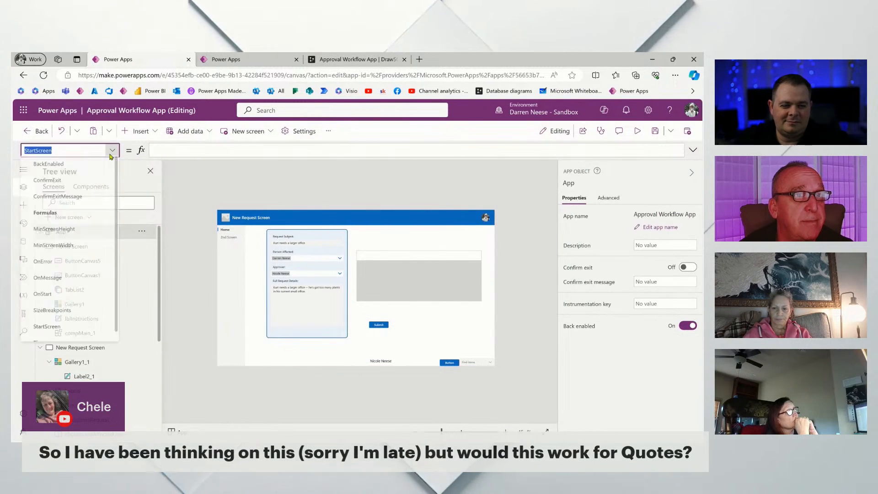
click(68, 294)
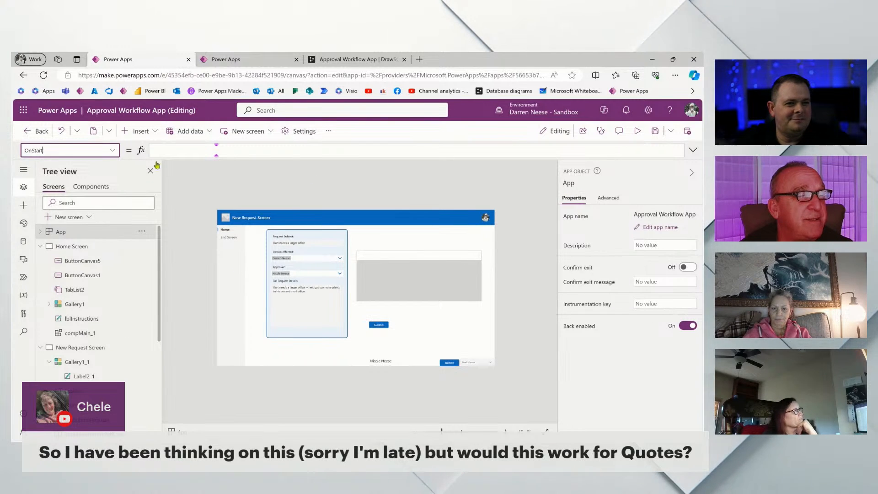
click(69, 150)
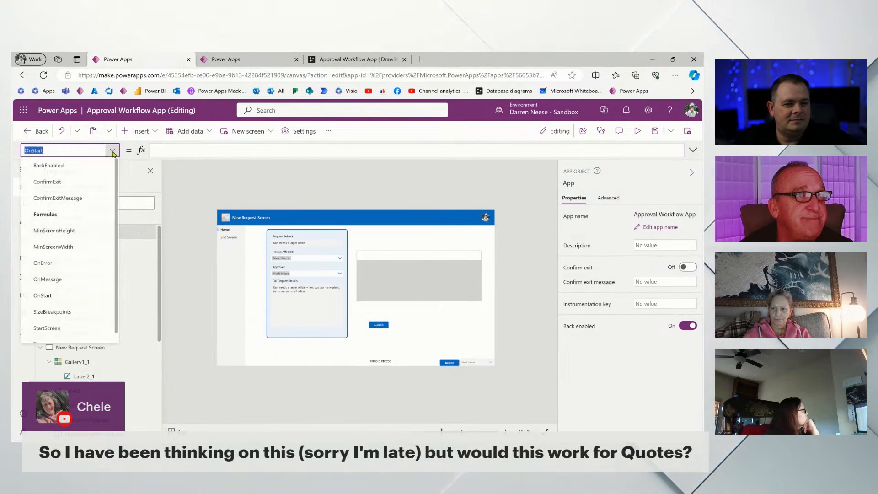
click(76, 222)
click(691, 152)
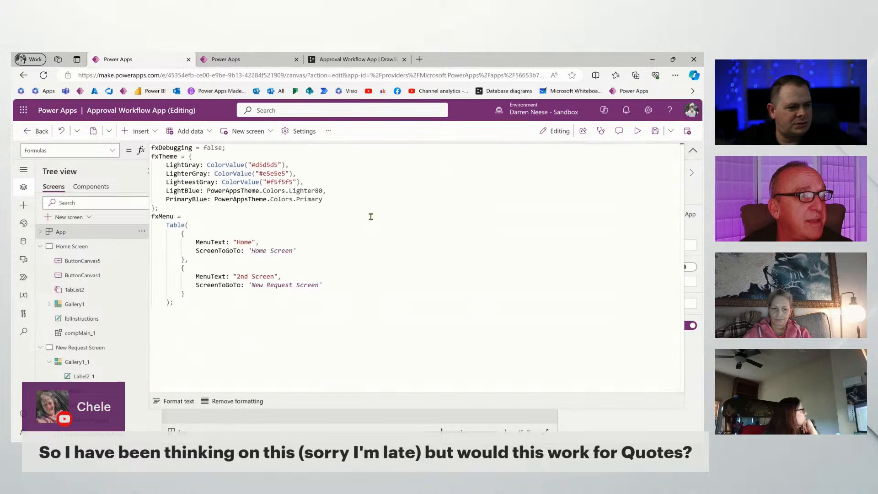
drag(174, 302, 157, 227)
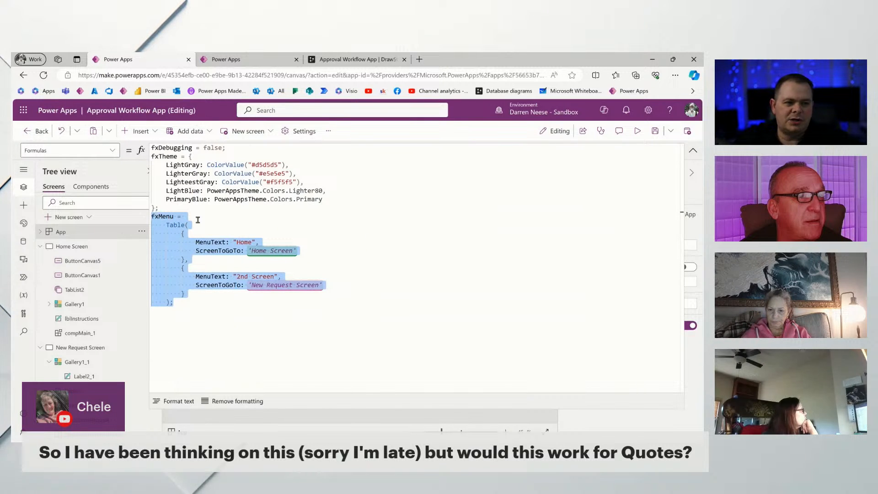
Review the fxTheme record in the App's Formulas property and set fxDebugging to true.
click(159, 156)
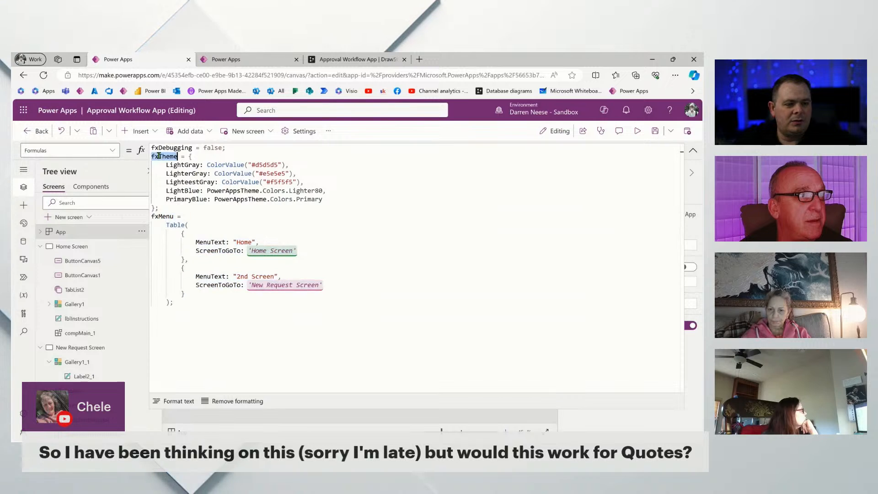
click(189, 209)
drag(188, 210, 151, 147)
click(313, 164)
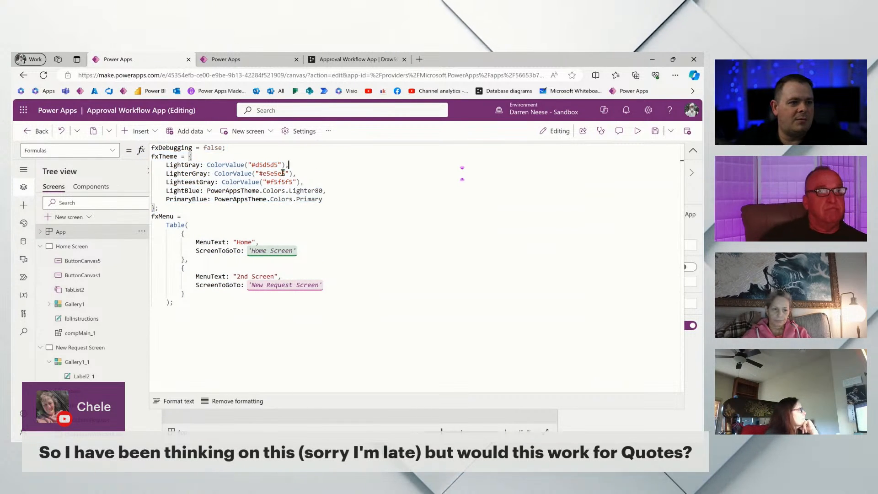
drag(159, 209, 270, 172)
click(319, 164)
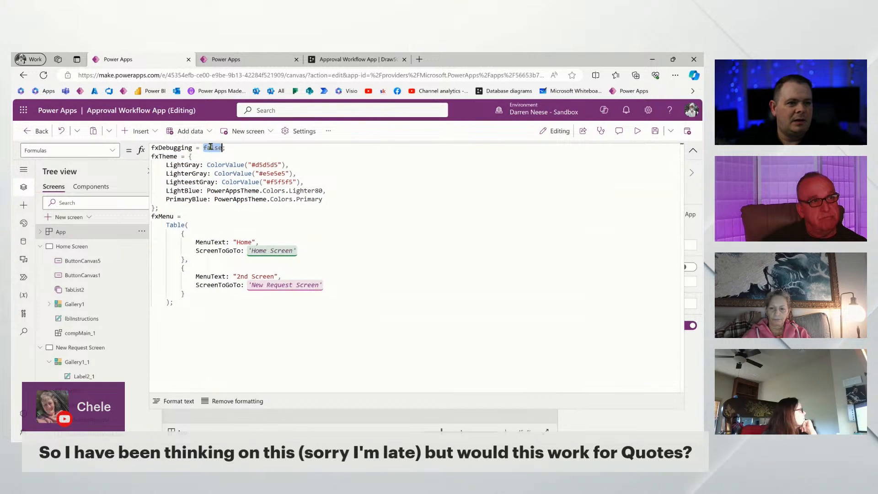
text(true)
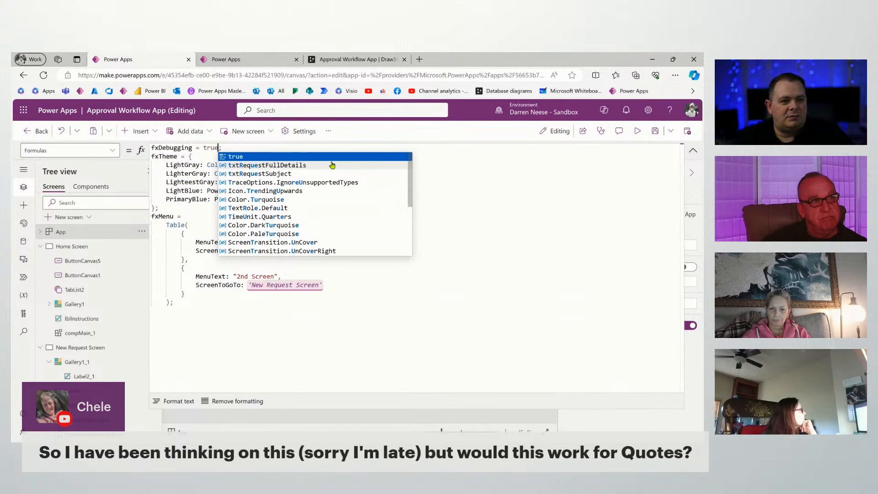
click(674, 157)
click(693, 152)
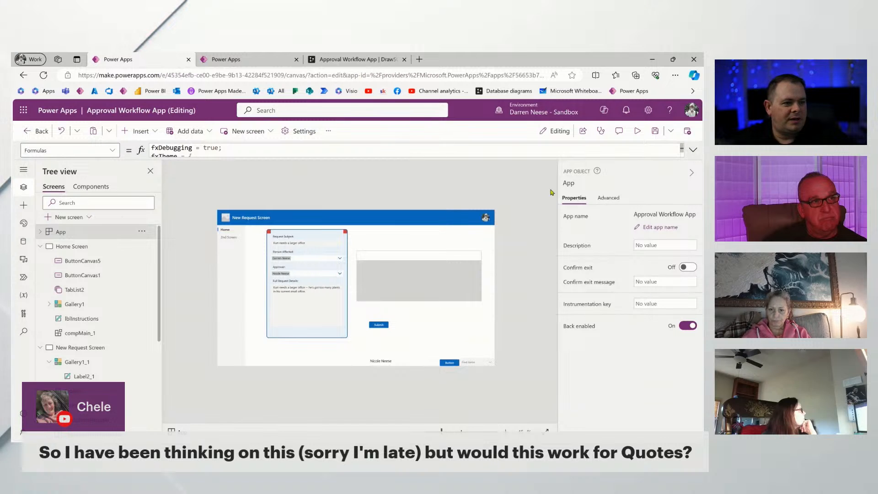
Duplicate the request form container's two red corner rectangles and place the copies in its bottom corners.
drag(442, 431, 447, 431)
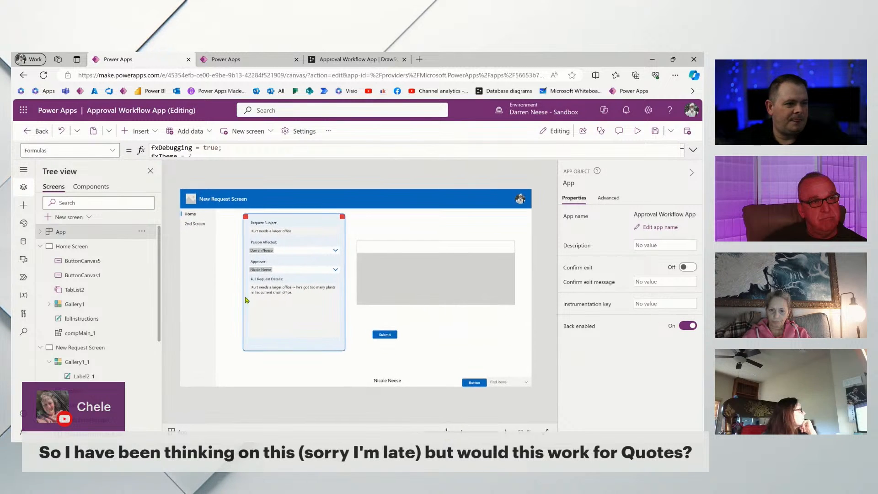
click(246, 217)
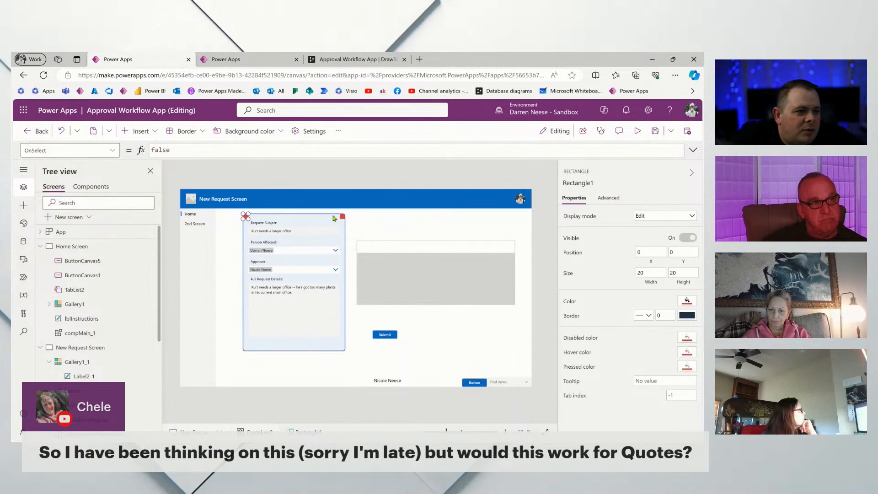
key(ctrl+c)
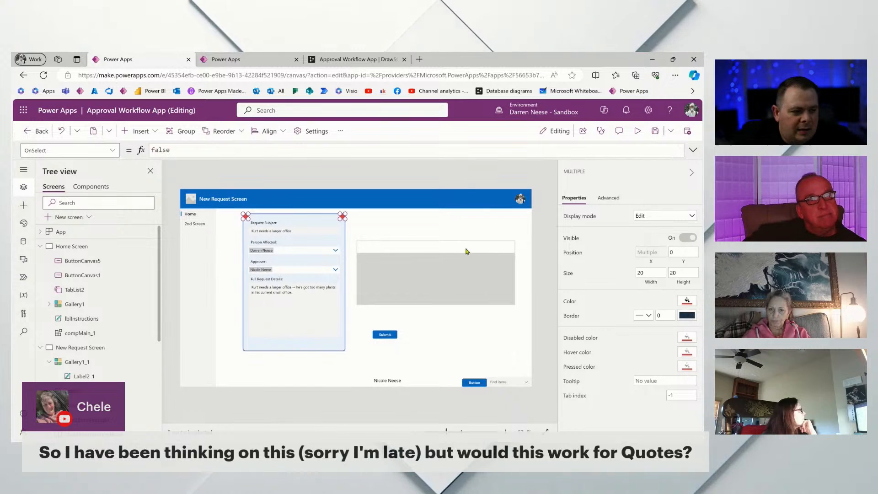
key(ctrl+v)
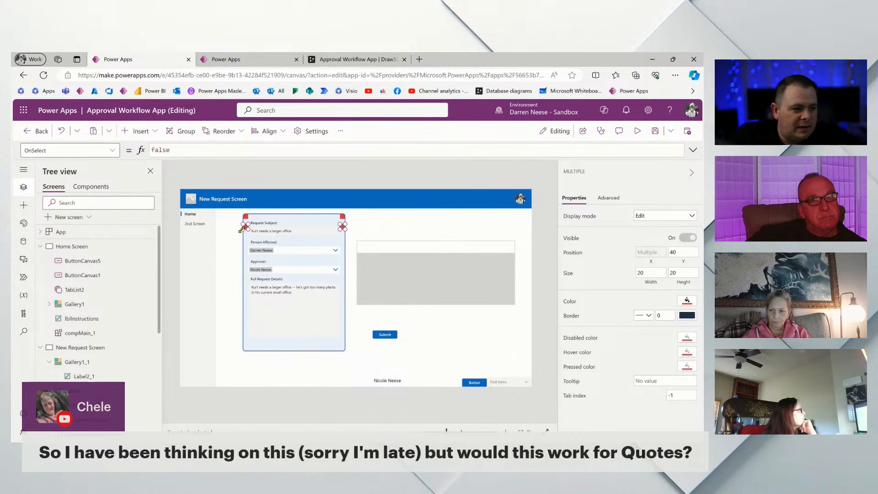
drag(245, 224, 246, 349)
Paste the two red rectangles onto the New Request Screen and move the left one beside the menu at X 138, Y 76.
click(293, 372)
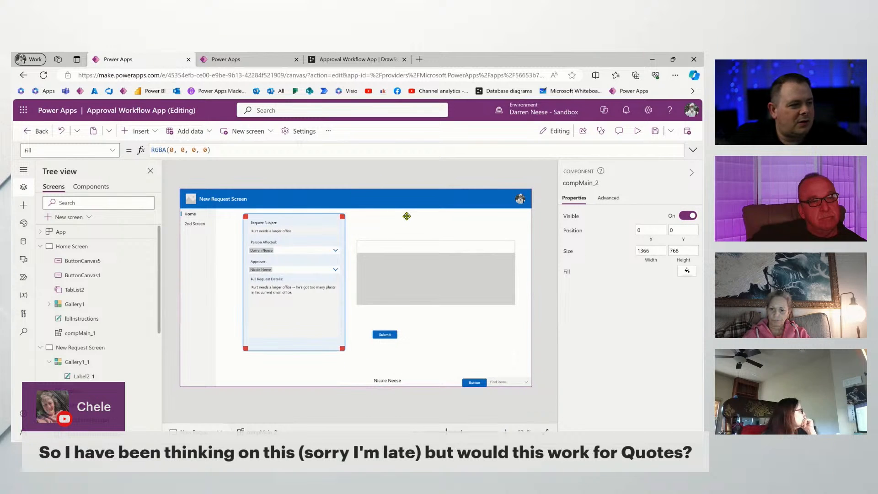
key(ctrl+v)
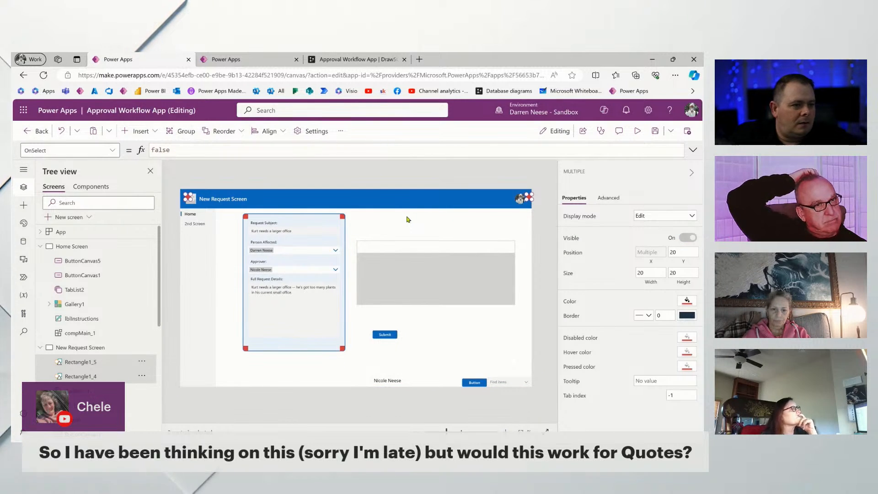
click(548, 252)
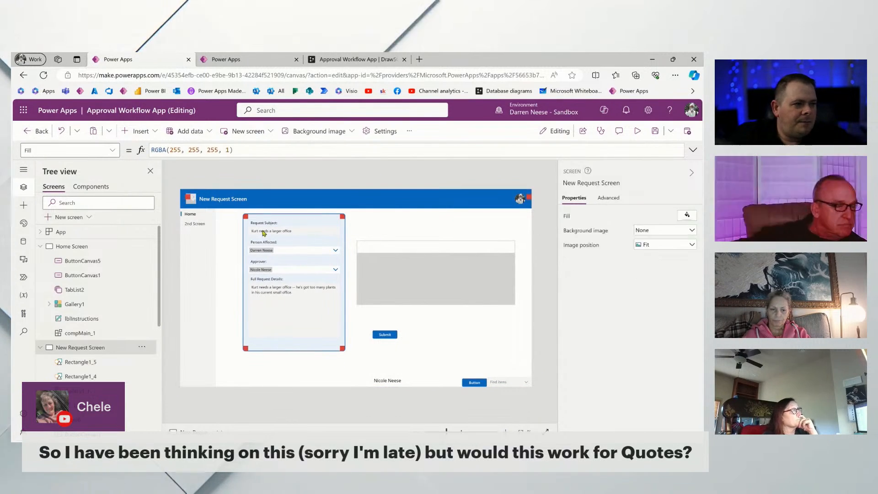
click(188, 197)
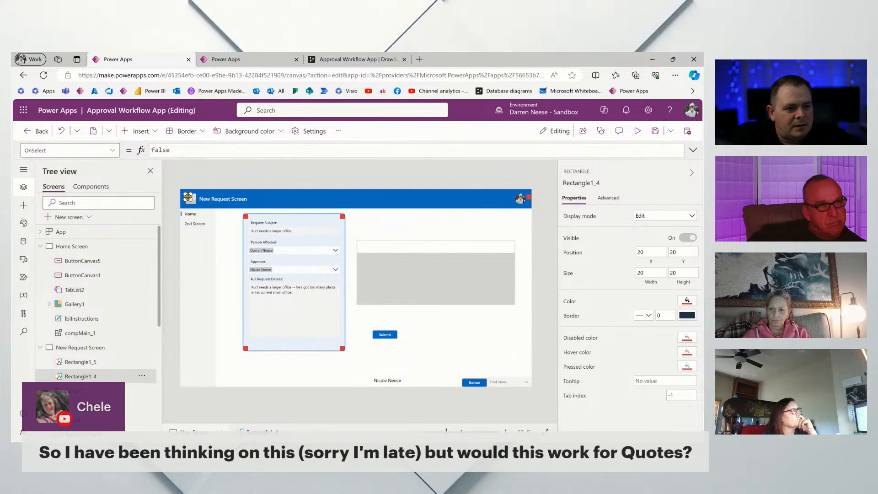
drag(188, 196, 224, 210)
drag(447, 430, 488, 430)
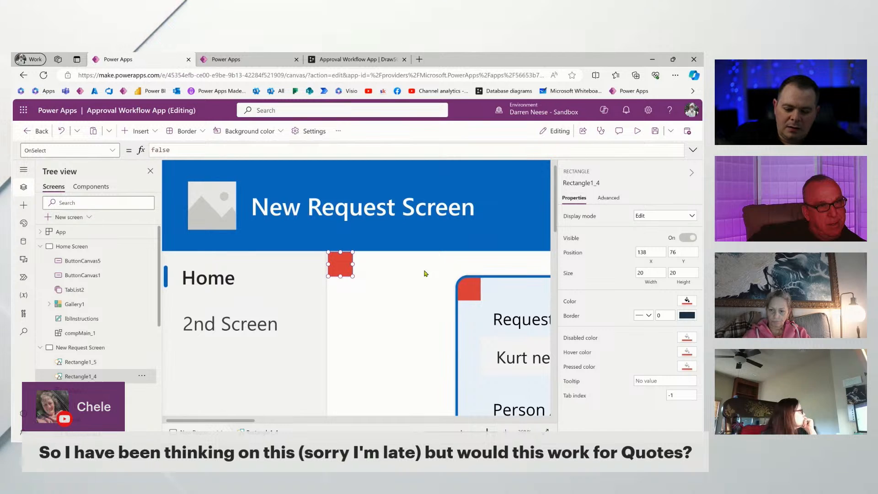
Paste another copy of the red rectangle and place it along the menu's edge at the screen's bottom, X 138, Y 748.
key(ctrl+v)
drag(392, 318, 342, 418)
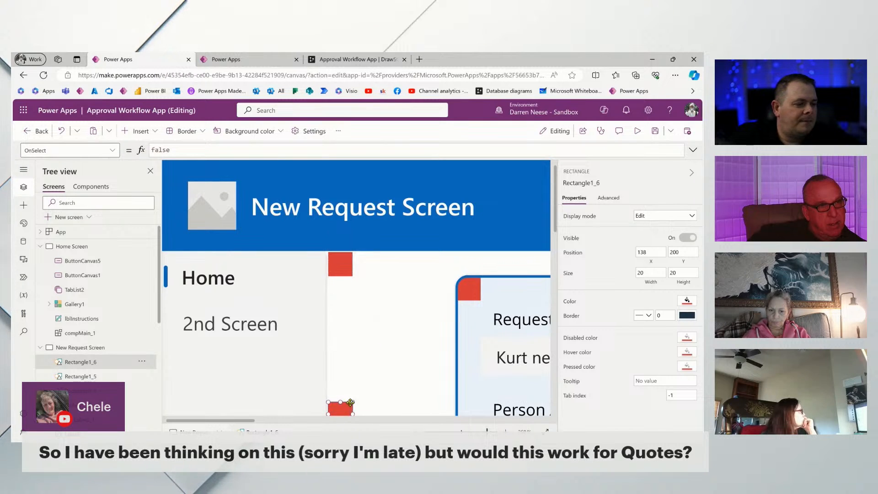
scroll(436, 315, down, 5)
scroll(436, 315, up, 5)
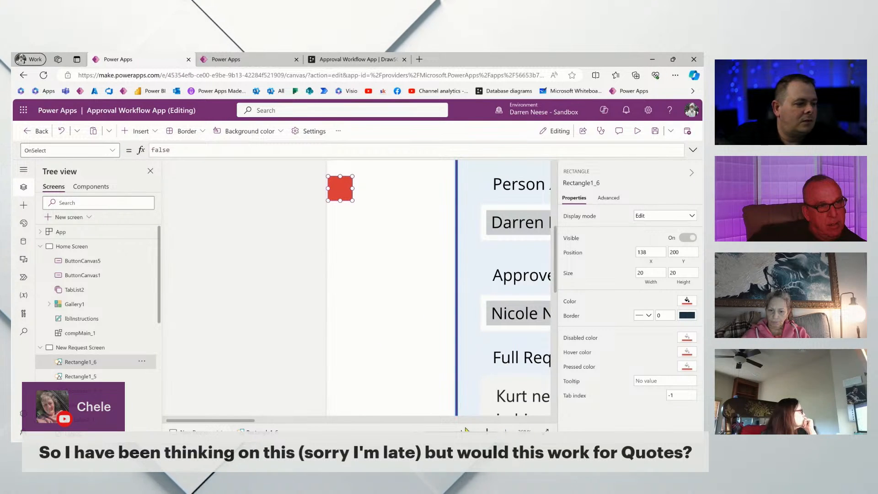
drag(485, 433, 449, 421)
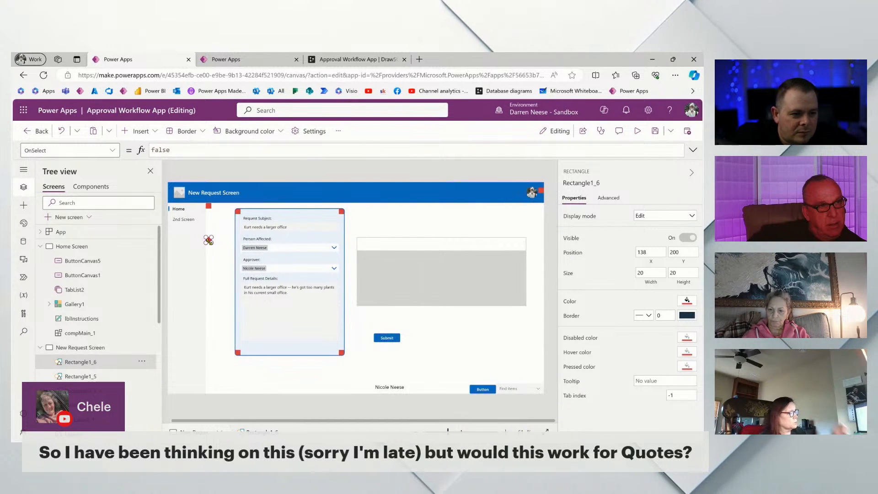
drag(208, 239, 211, 403)
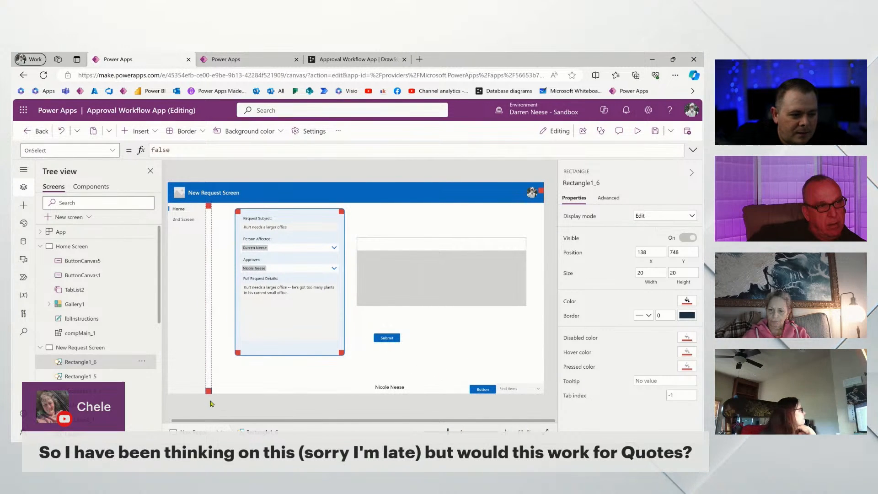
Move the red rectangle at the header's right end down to Y 76 and place a copy in the screen's bottom-right corner.
click(540, 191)
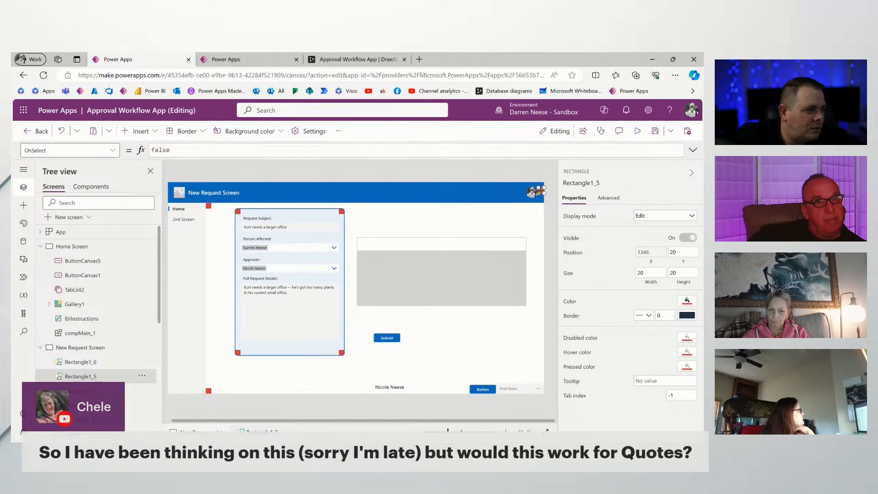
drag(540, 200, 541, 207)
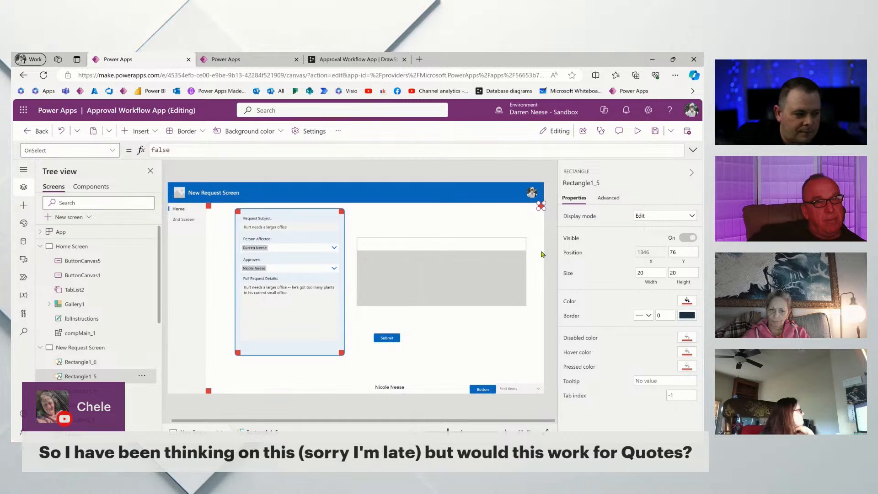
key(ctrl+c)
key(ctrl+v)
drag(540, 251, 490, 338)
Delete the leftover Find items box, the name label and the unused Button from the bottom of the New Request Screen.
key(Delete)
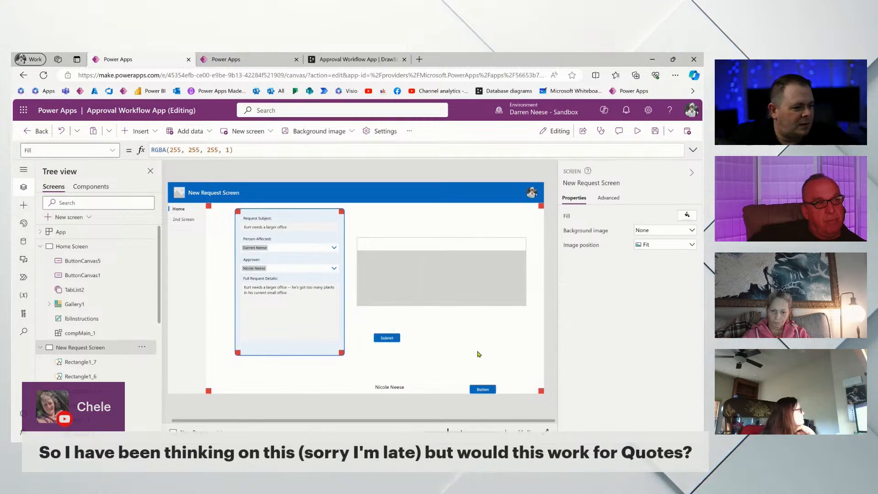
click(398, 387)
key(Delete)
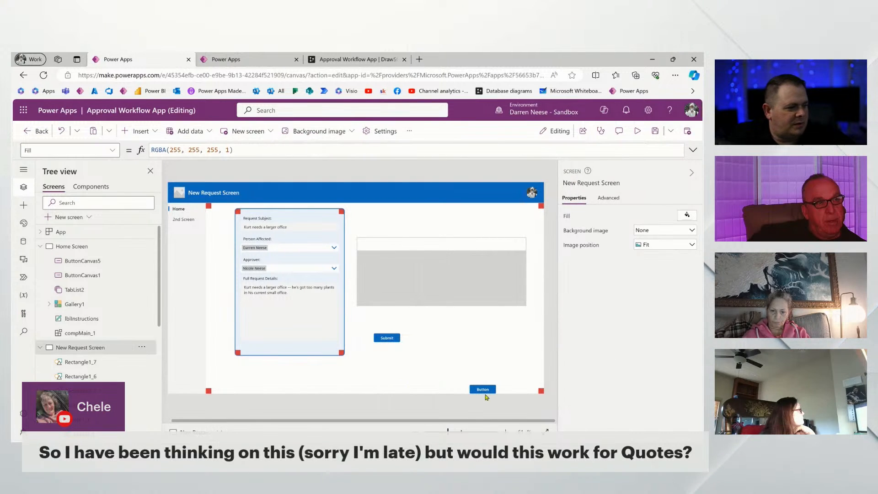
click(485, 391)
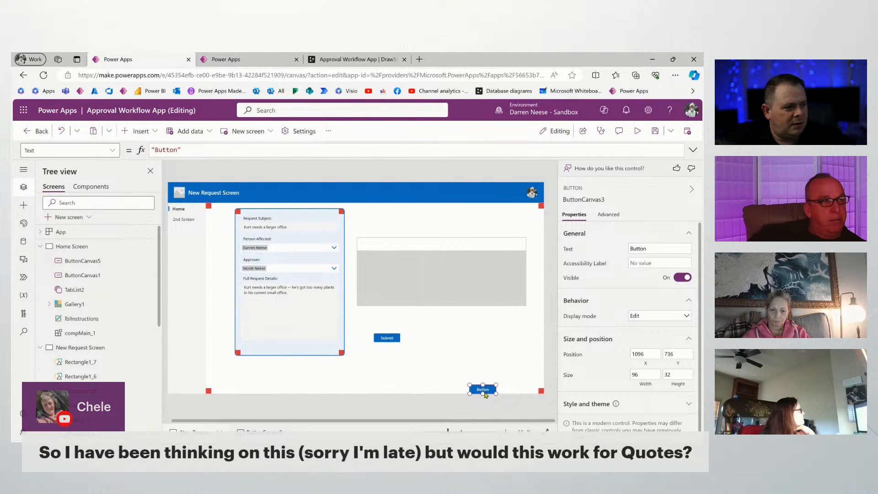
key(Delete)
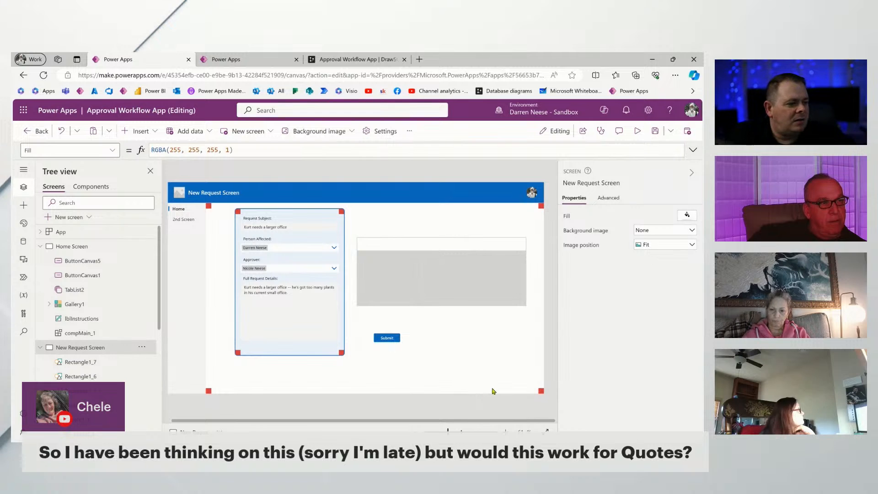
Collapse the Home Screen branch, then move Container2 to X 158, Y 96 and extend its height to 652.
click(281, 333)
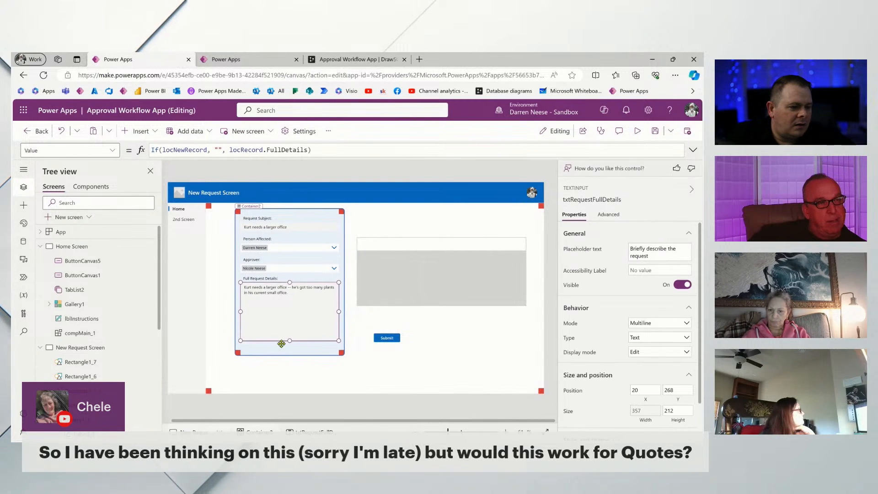
click(280, 355)
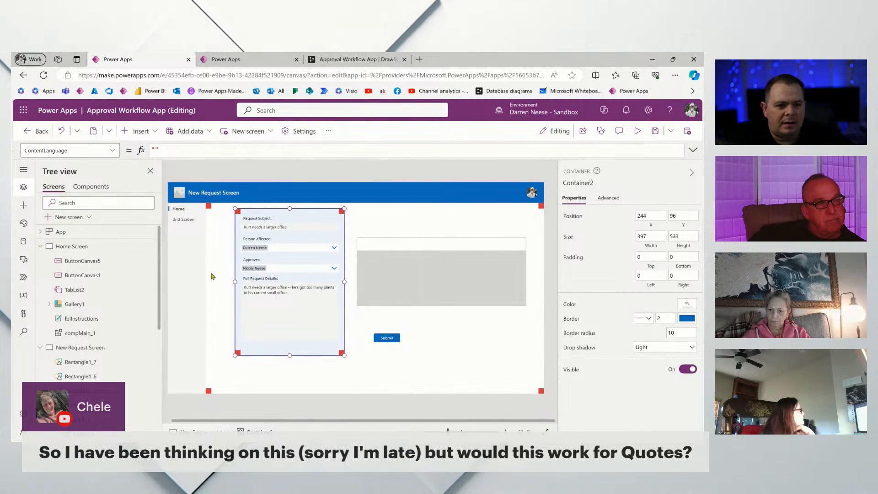
click(40, 246)
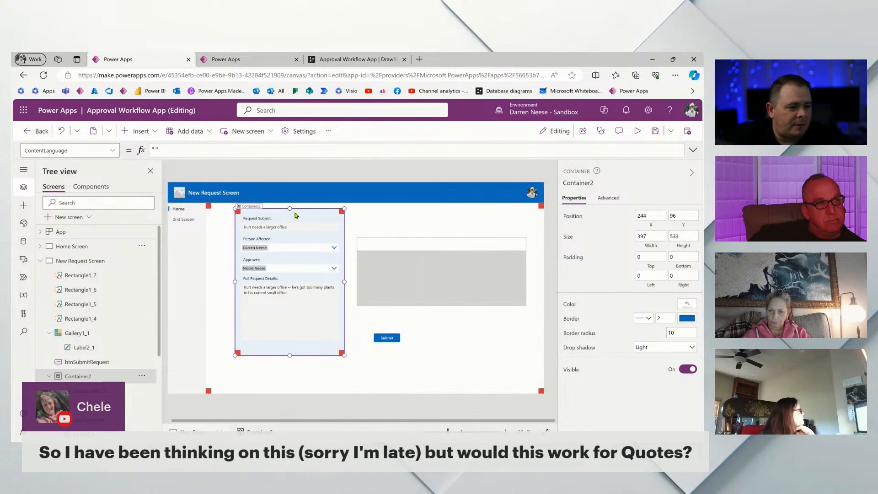
drag(303, 356, 265, 388)
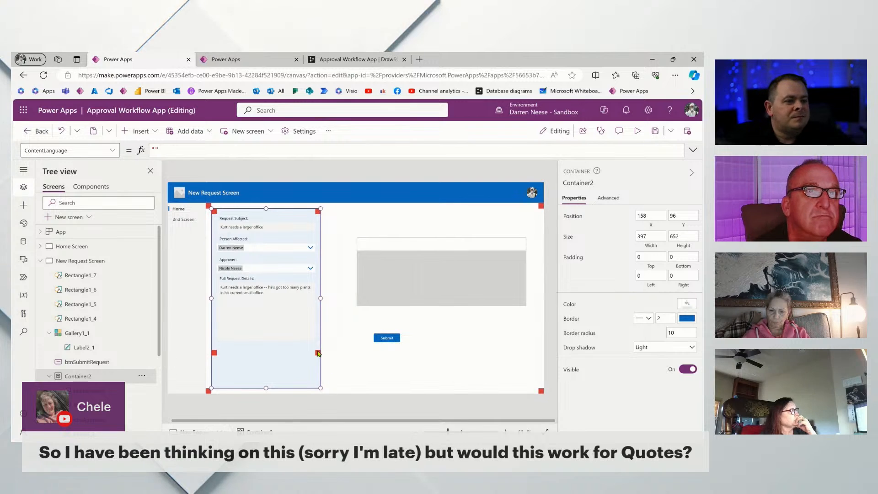
click(268, 298)
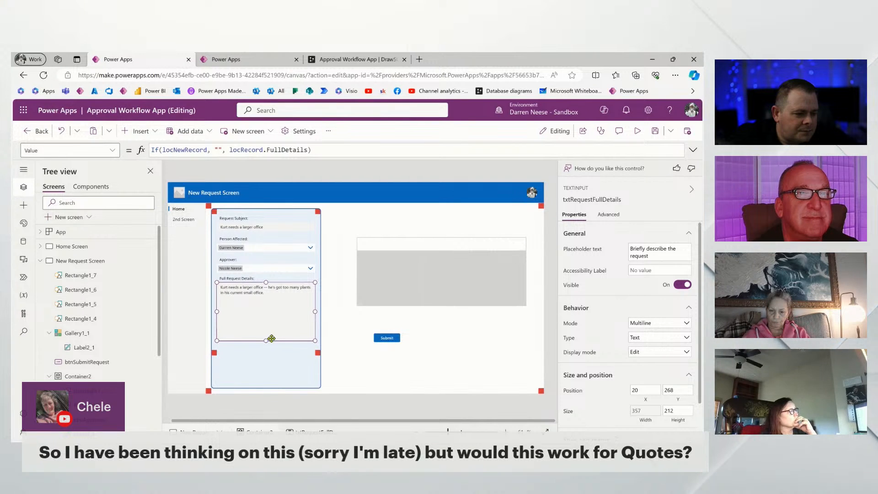
Move the Submit button into the bottom-right corner of the request form container, at X 435, Y 702.
click(387, 339)
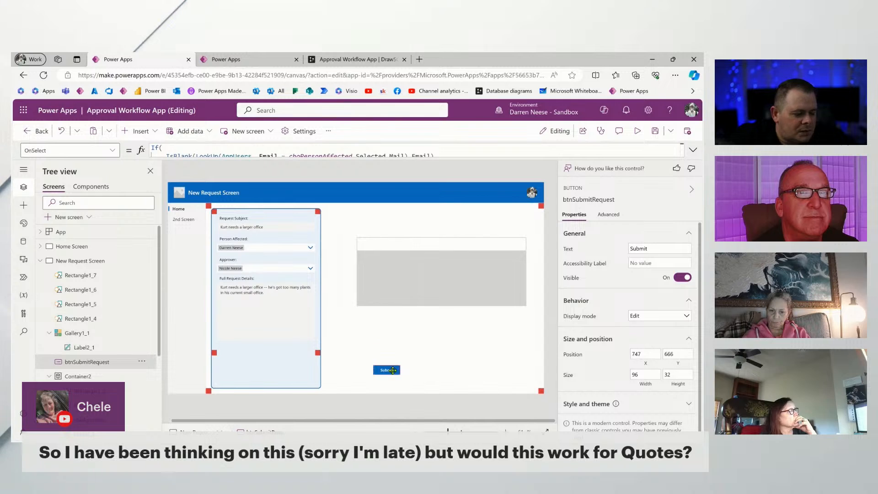
drag(485, 380, 304, 379)
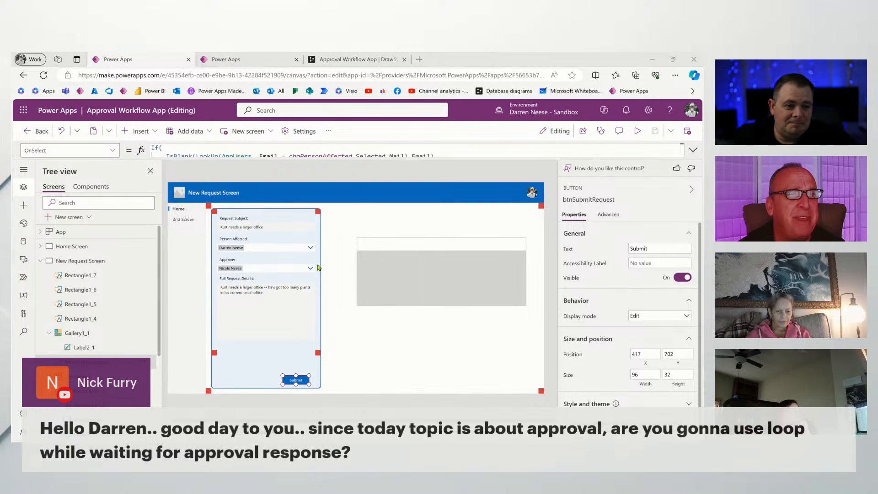
click(303, 380)
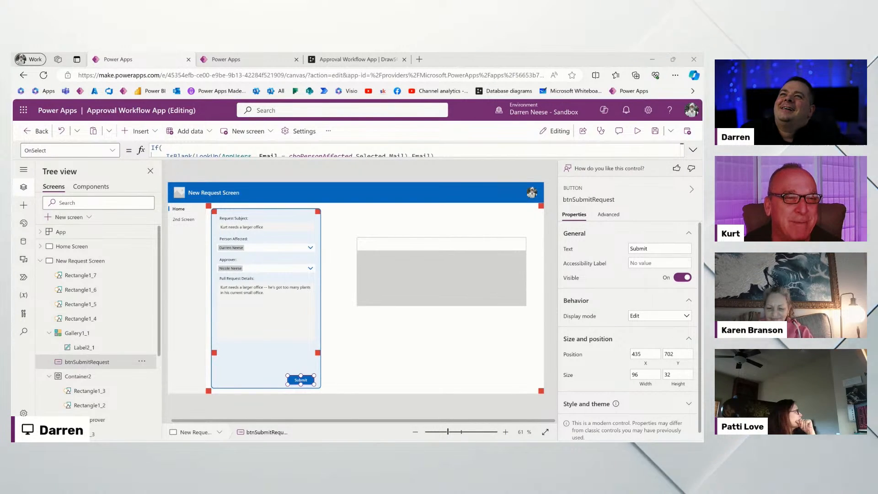
Switch to the Microsoft Learn article on adaptive cards for Microsoft Teams and examine its overview and sample cards.
key(alt+Tab)
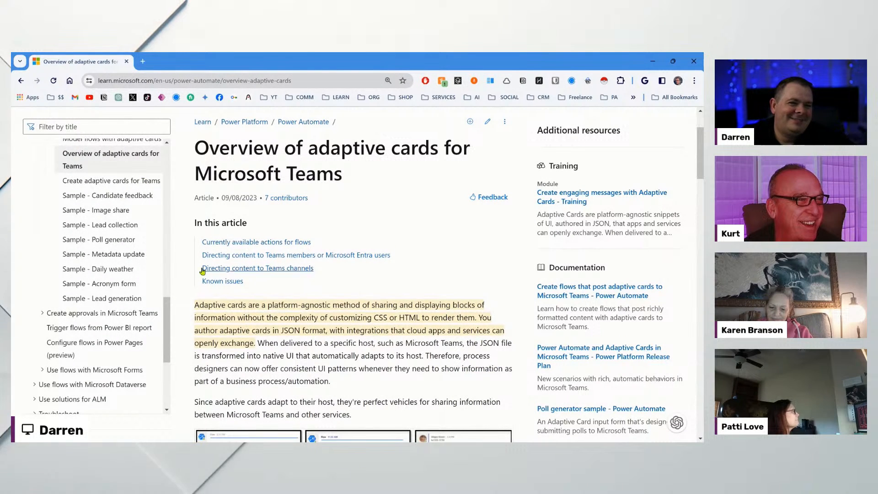
scroll(92, 241, up, 1)
drag(251, 148, 344, 173)
click(256, 173)
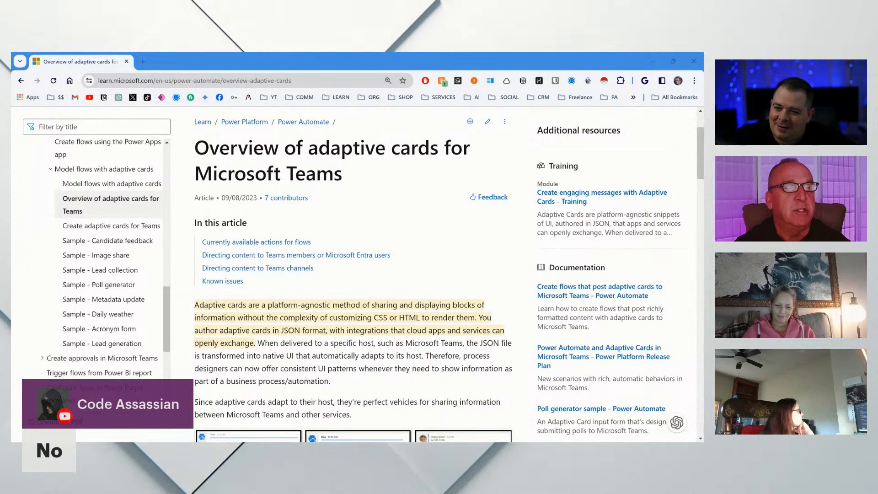
scroll(373, 329, down, 5)
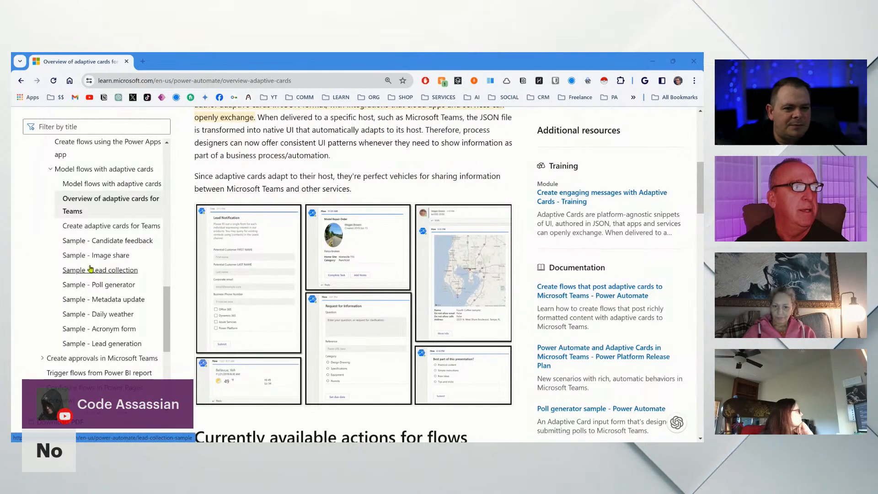
Open the Candidate feedback sample and examine its form card and JSON definition.
click(102, 241)
scroll(360, 242, down, 12)
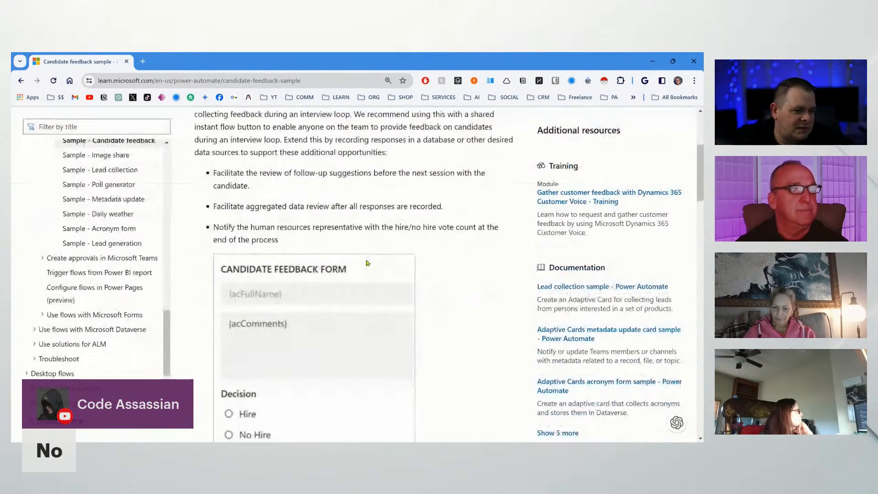
scroll(448, 262, down, 5)
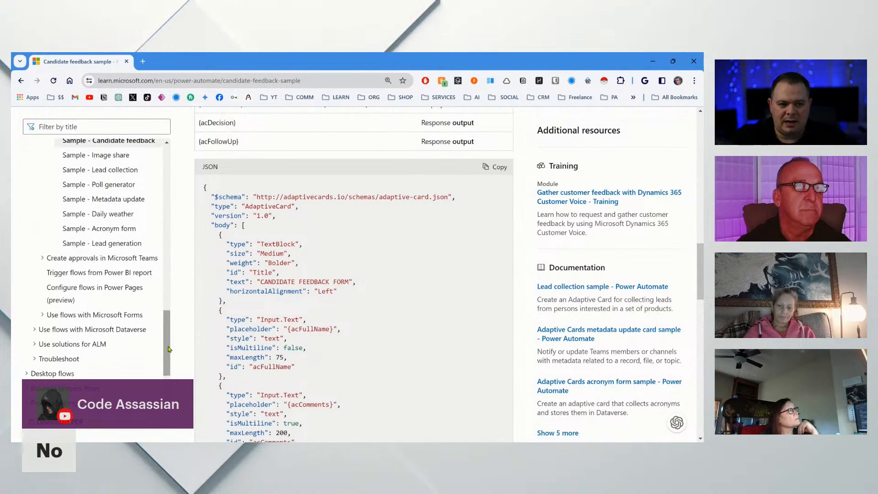
Open the Image share sample and review its example card, dynamic token table and JSON.
scroll(169, 349, up, 2)
click(106, 253)
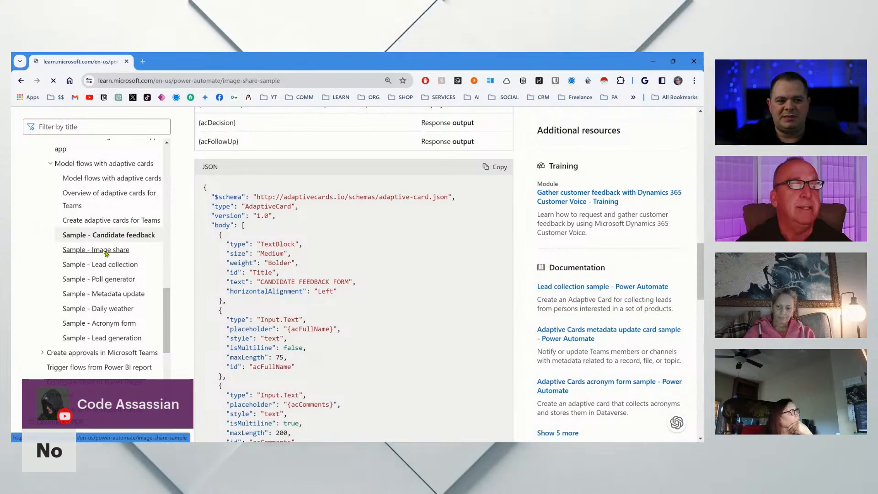
scroll(448, 314, down, 4)
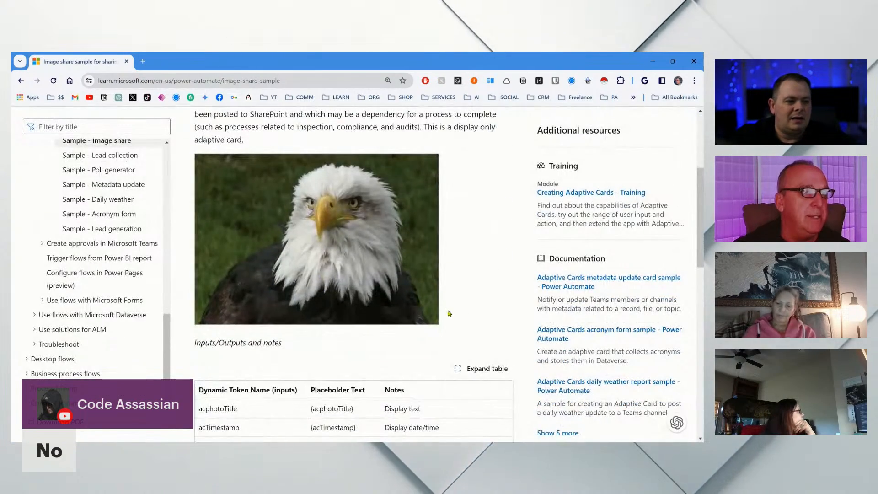
scroll(448, 313, down, 7)
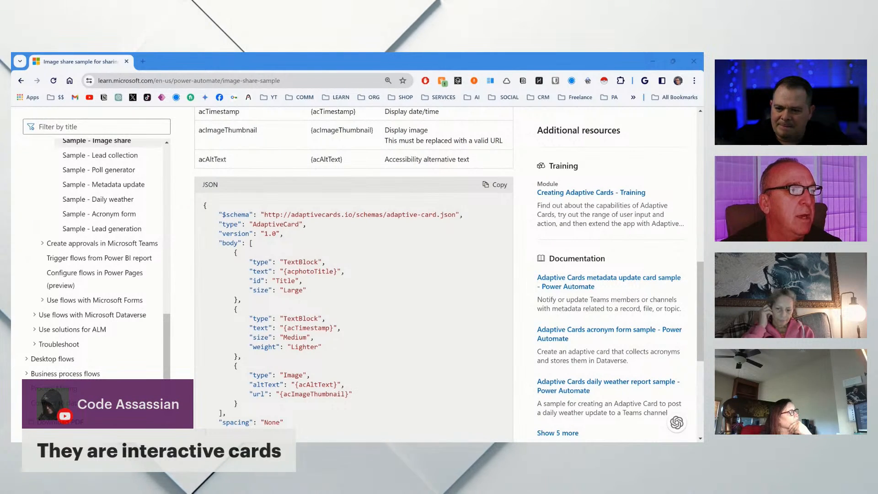
scroll(372, 327, down, 5)
scroll(373, 327, up, 3)
scroll(373, 327, up, 5)
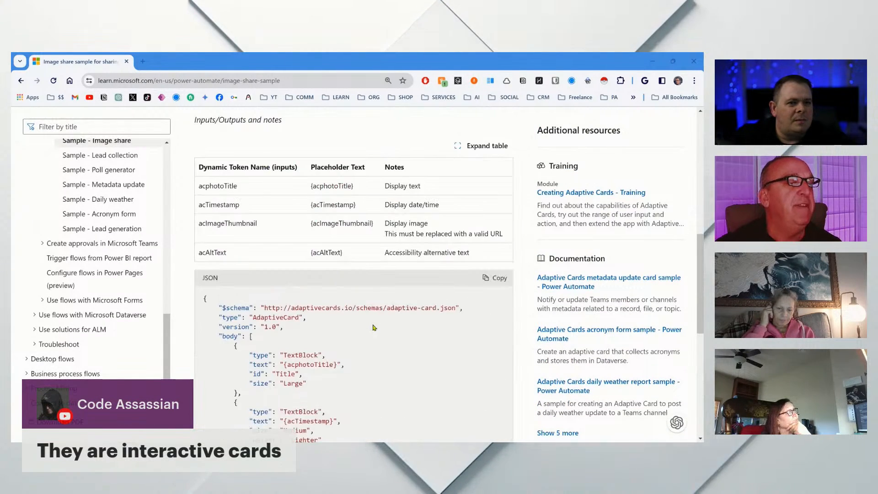
scroll(95, 329, up, 5)
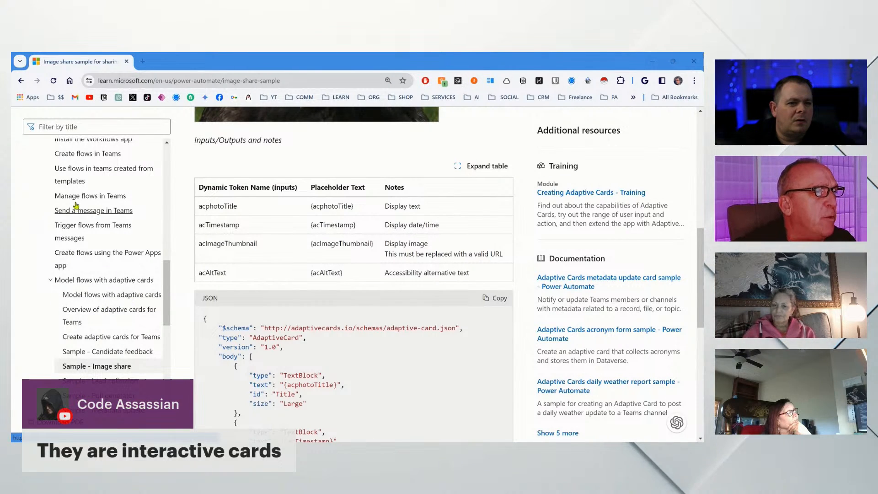
Switch back to Power Apps and set the Y of Container2's two lower corner spacers, Rectangle1_2 and Rectangle1_3, to Parent.Height - Self.Height.
key(alt+Tab)
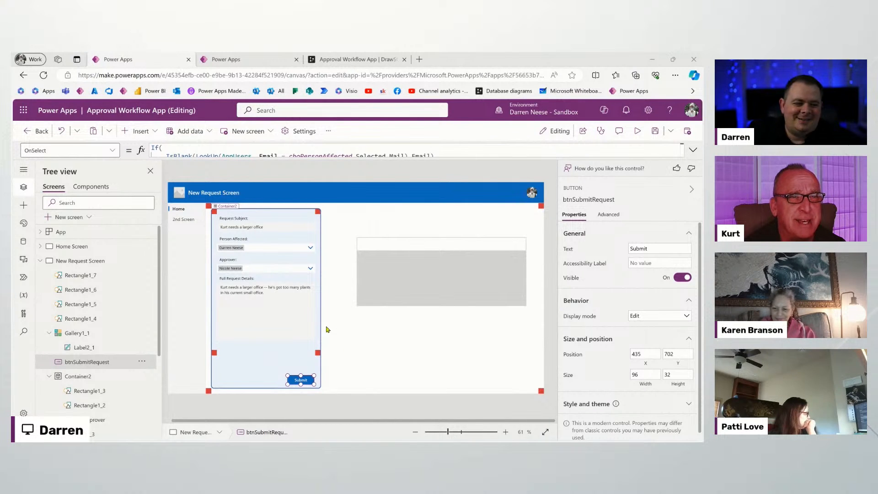
click(214, 353)
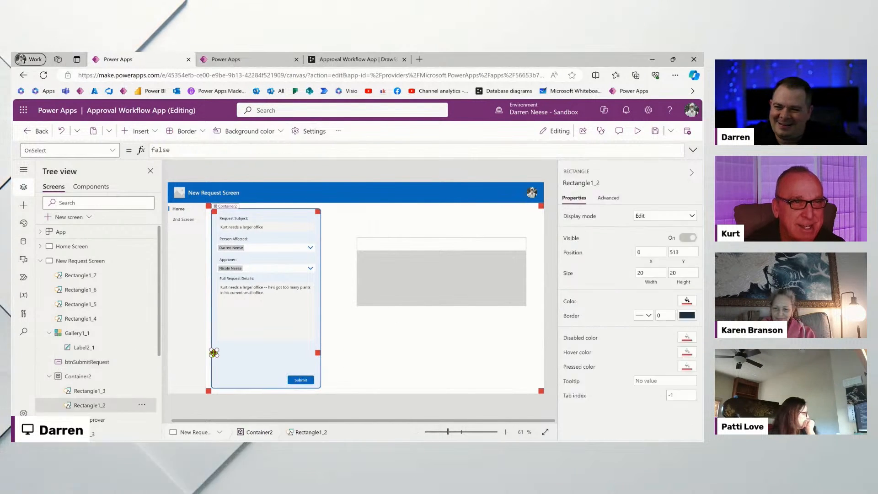
click(359, 356)
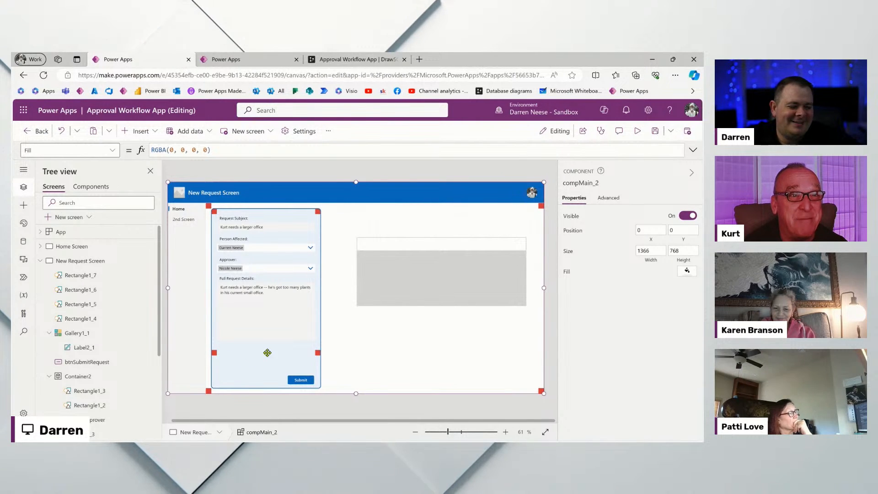
click(96, 389)
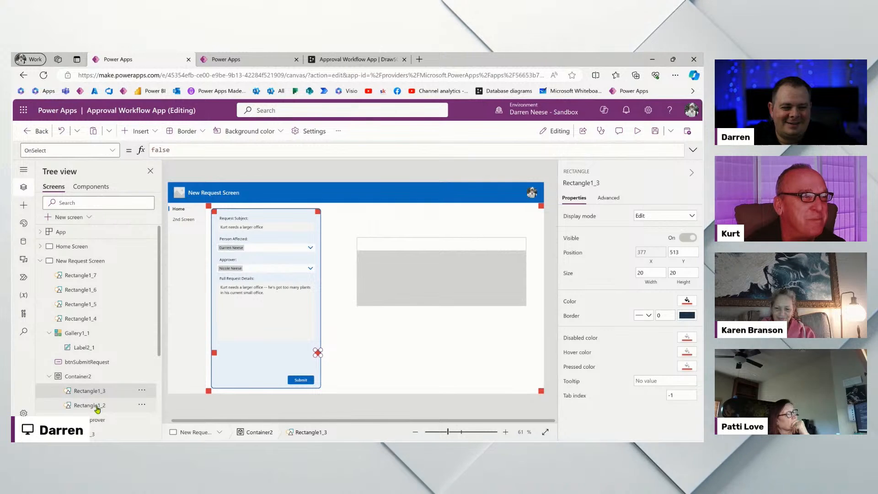
ctrl+click(98, 405)
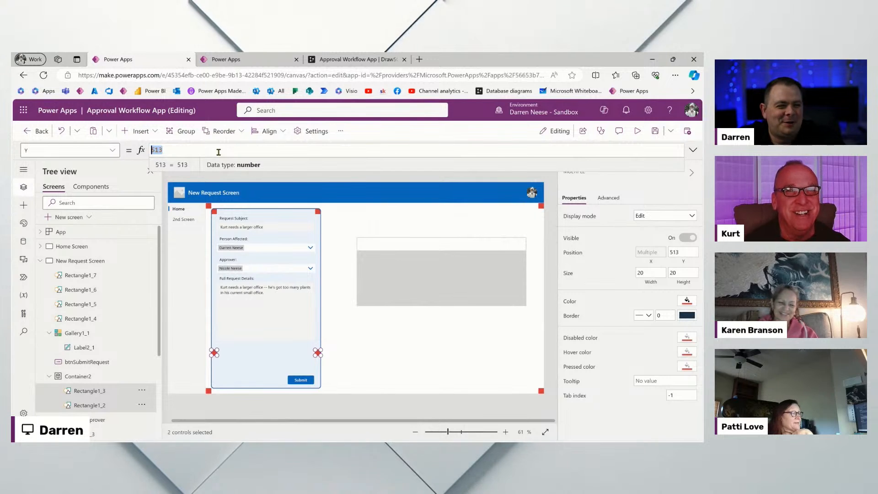
text(Parent.)
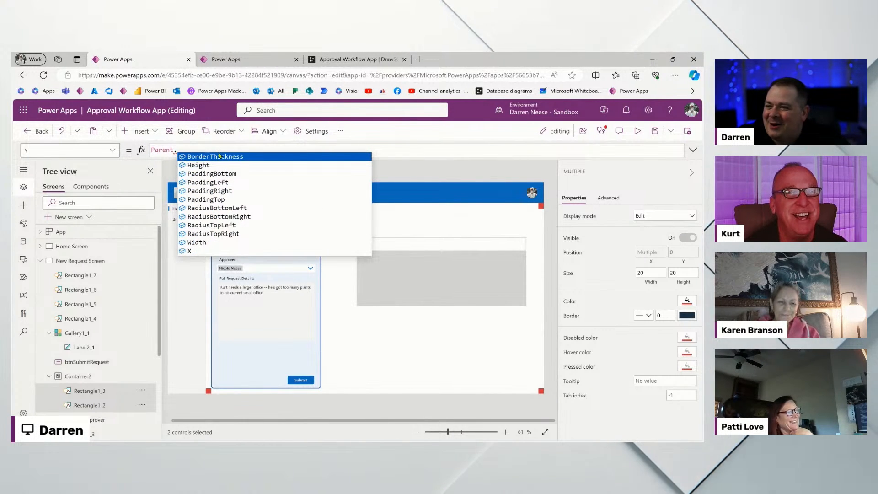
text(Height)
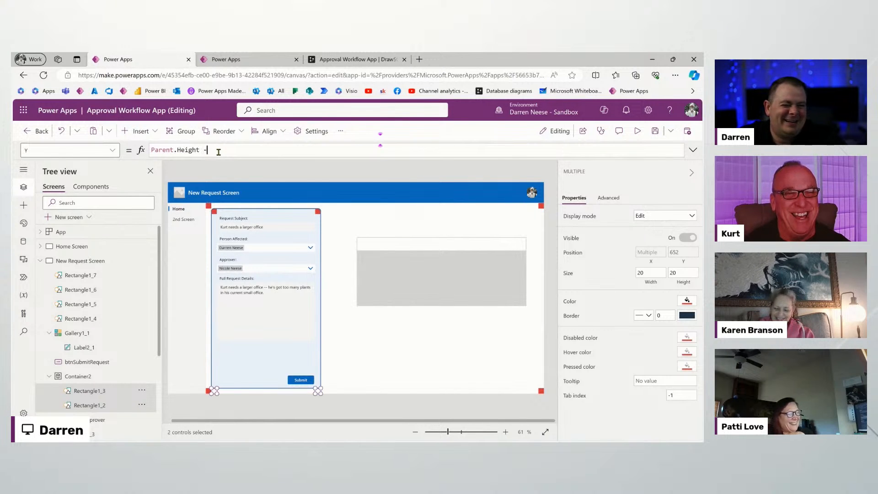
text( - Self.H)
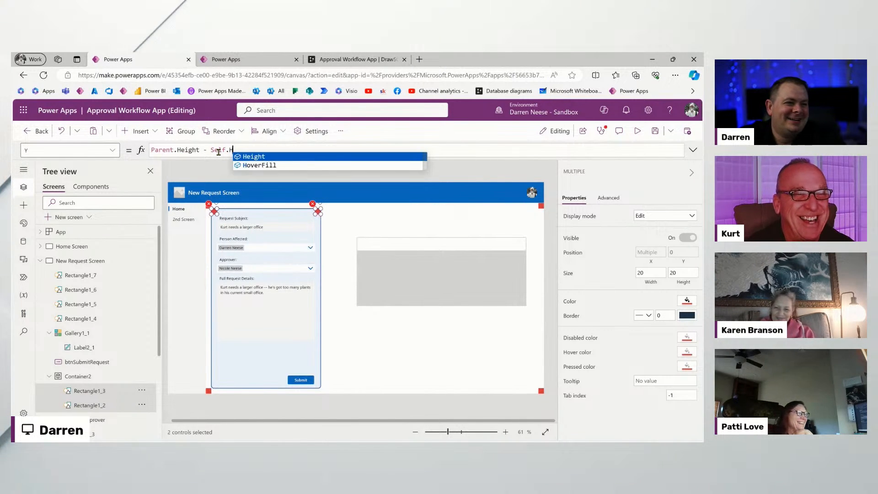
key(Tab)
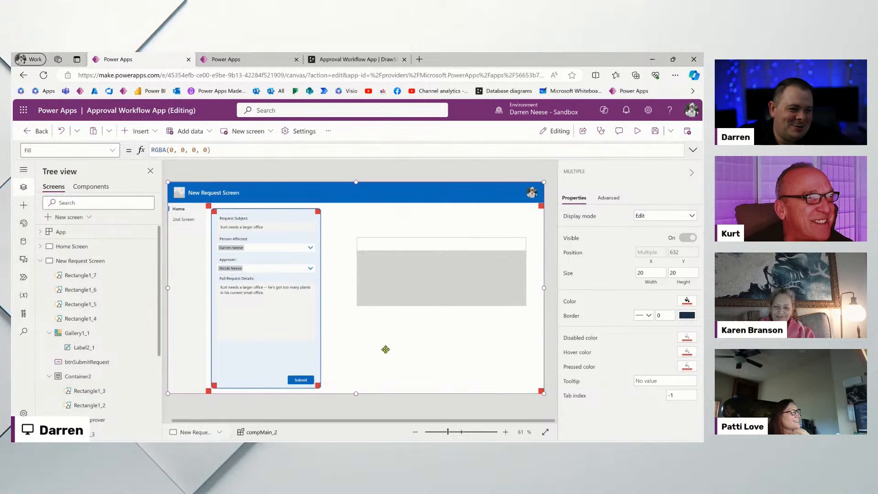
click(386, 350)
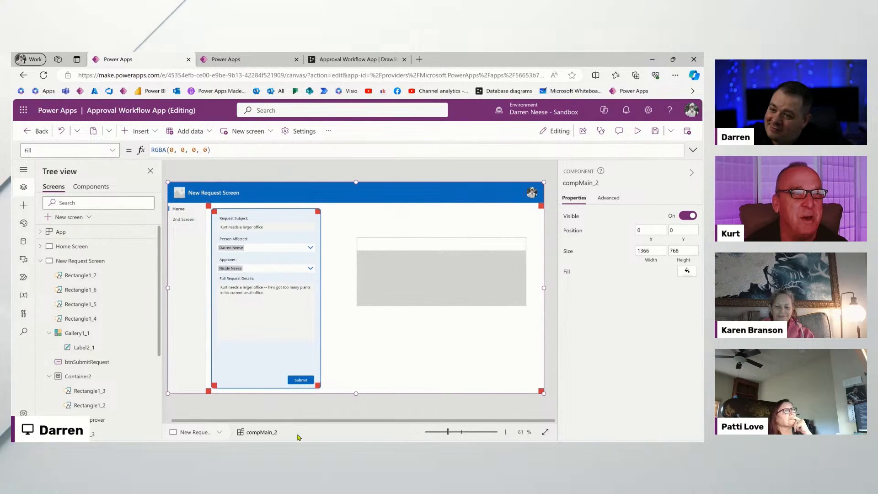
Move the Submit button slightly to X 438, Y 693 and save the app.
click(309, 412)
click(304, 379)
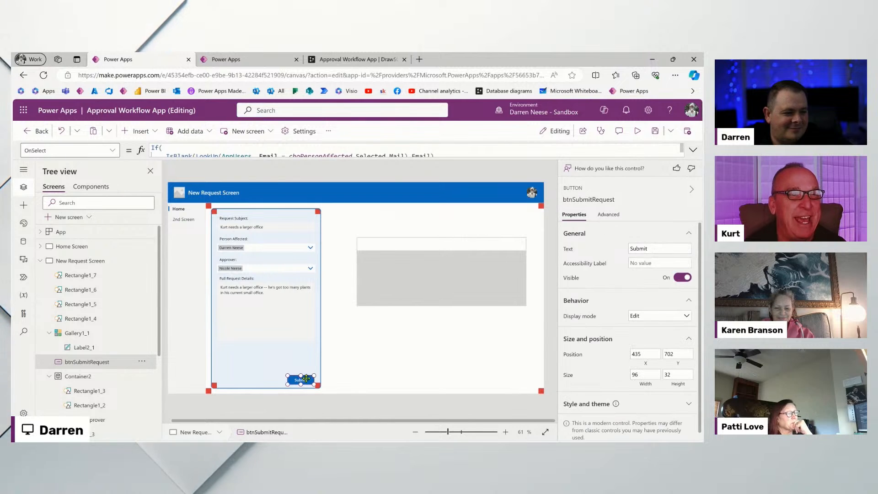
drag(310, 378, 309, 377)
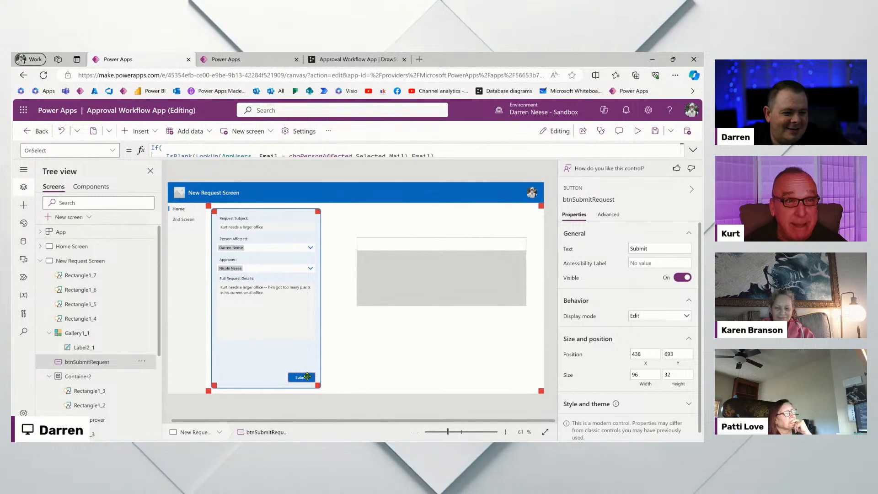
click(389, 369)
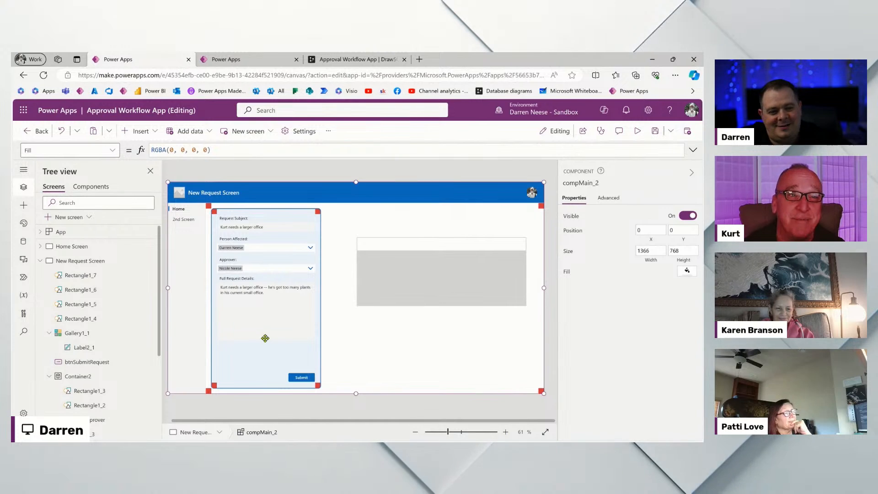
click(653, 132)
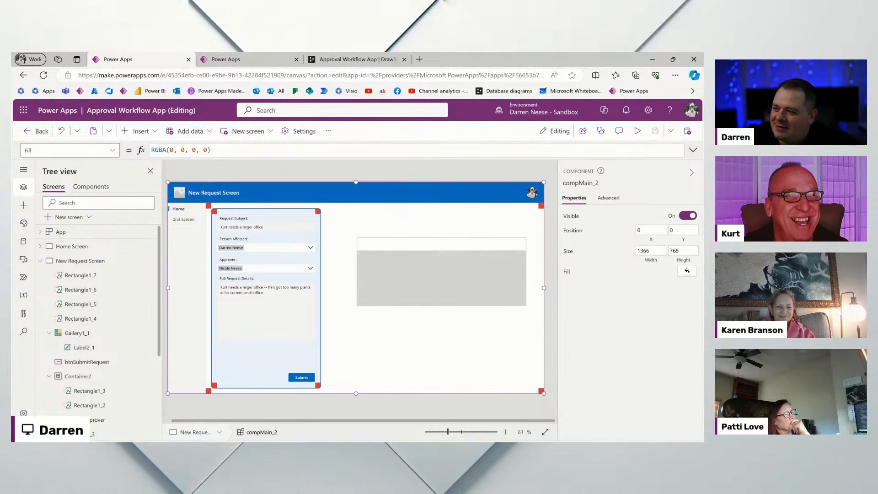
click(244, 407)
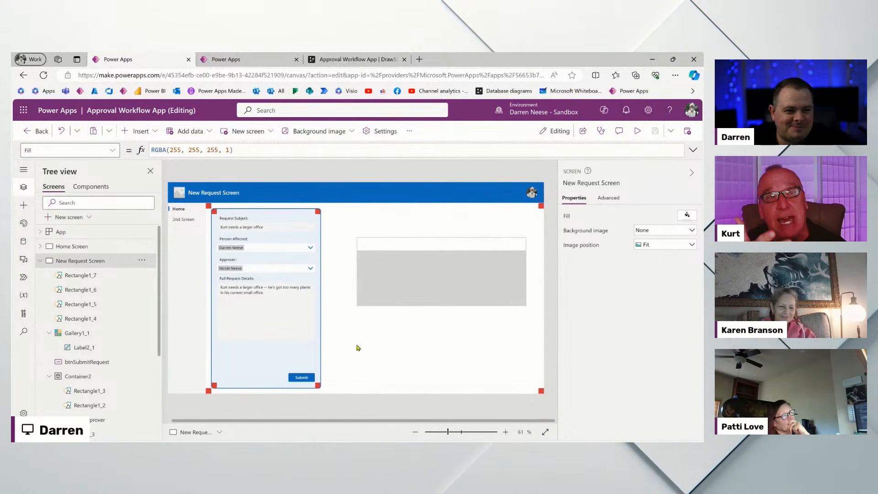
Move Gallery1_1 beside the form at X 577, Y 96, resize it to 381 by 652, and place a copy at X 961, Y 96.
drag(423, 280, 411, 249)
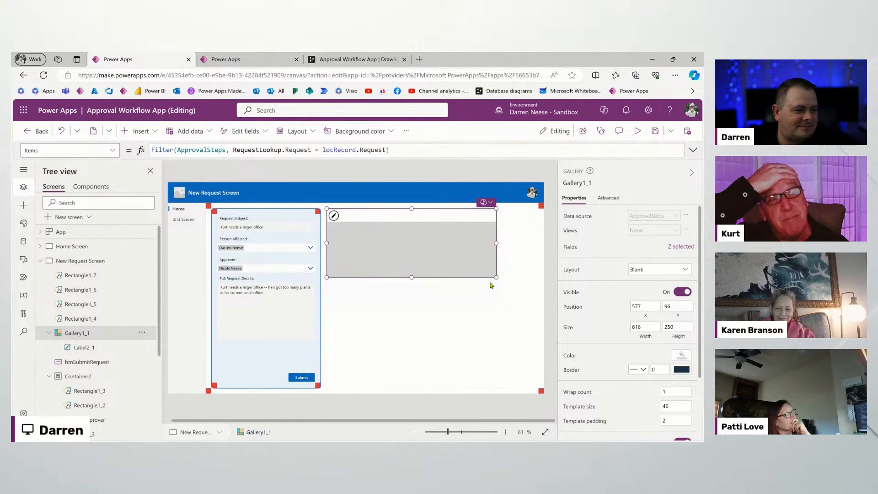
drag(497, 278, 432, 388)
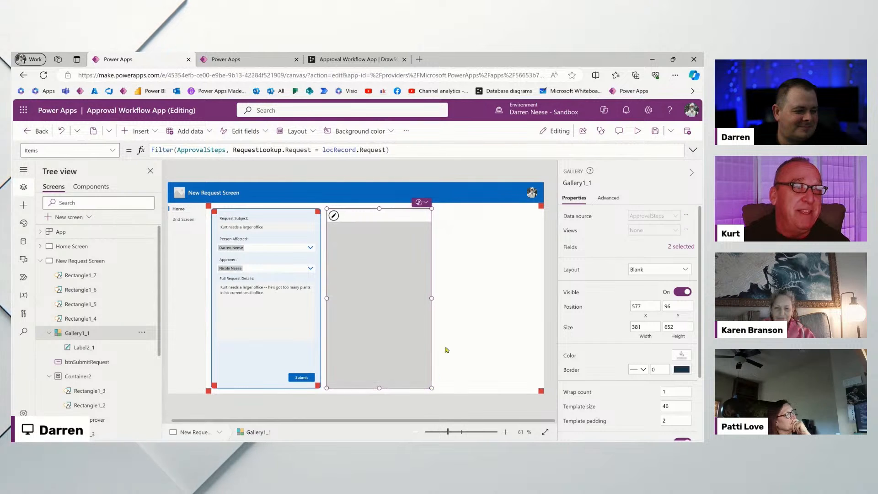
key(ctrl+c)
key(ctrl+v)
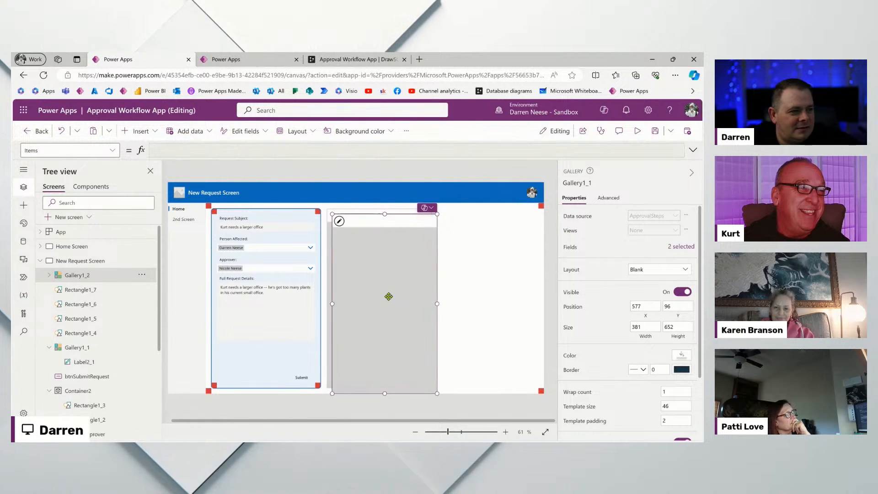
drag(363, 274, 465, 272)
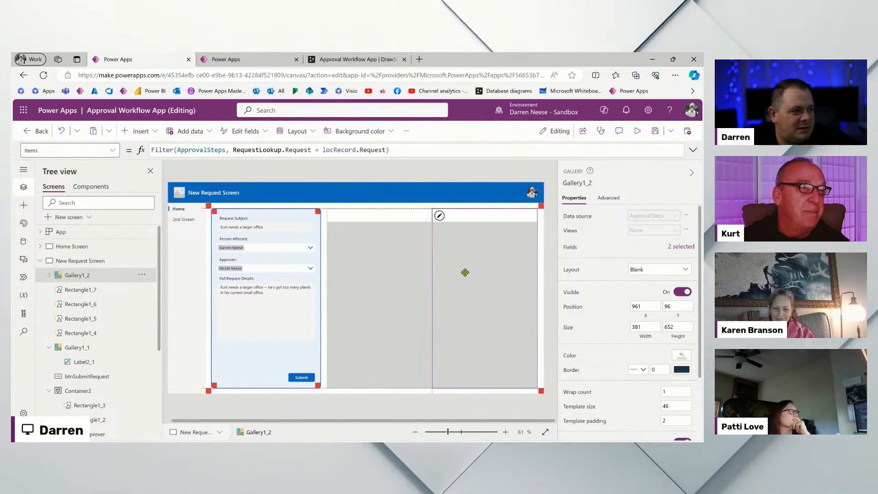
Narrow Gallery1_1 to a width of 355 to leave a gap before the copied gallery.
click(414, 297)
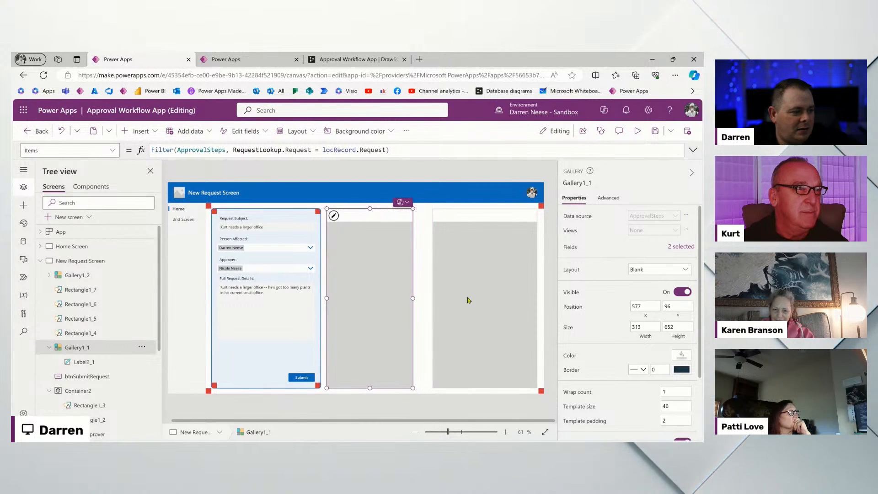
click(439, 296)
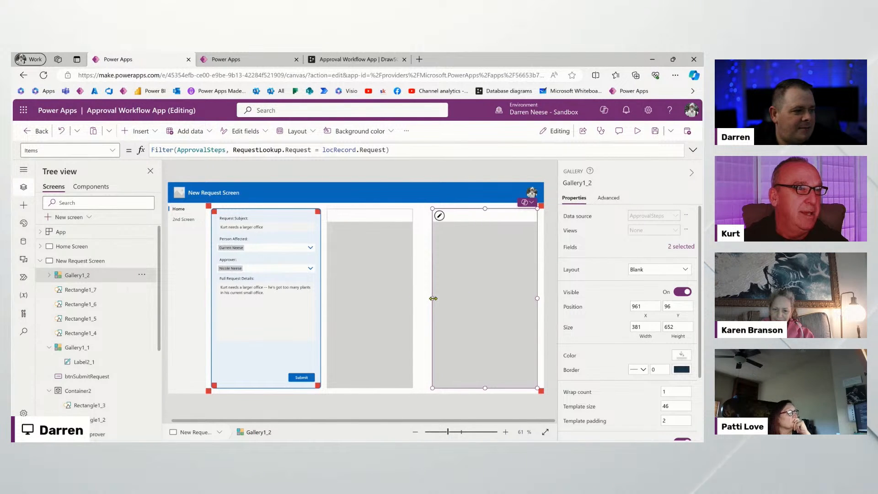
click(402, 295)
drag(413, 298, 424, 298)
click(446, 171)
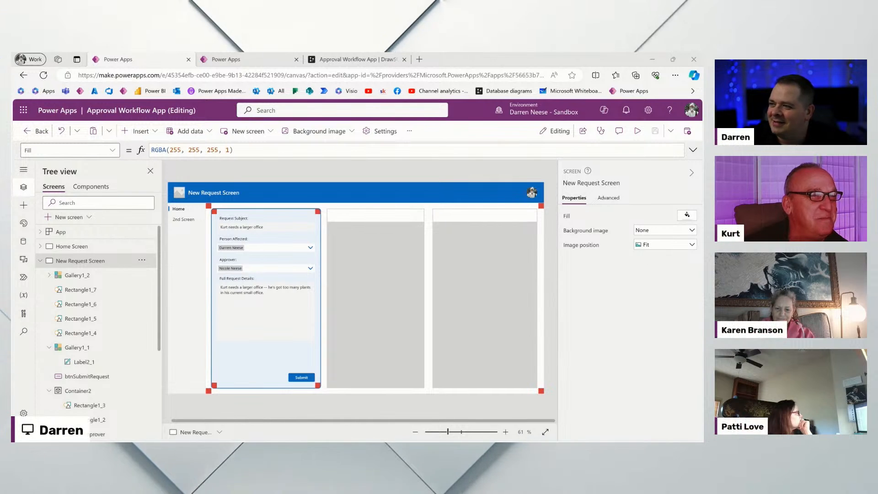
Inspect the contents of locRecord in the Value formula of the Request Subject text input.
click(374, 296)
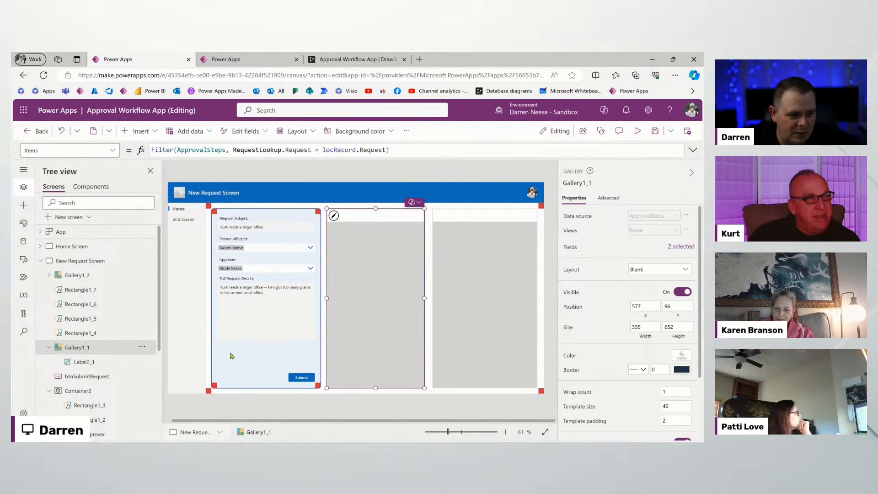
click(263, 228)
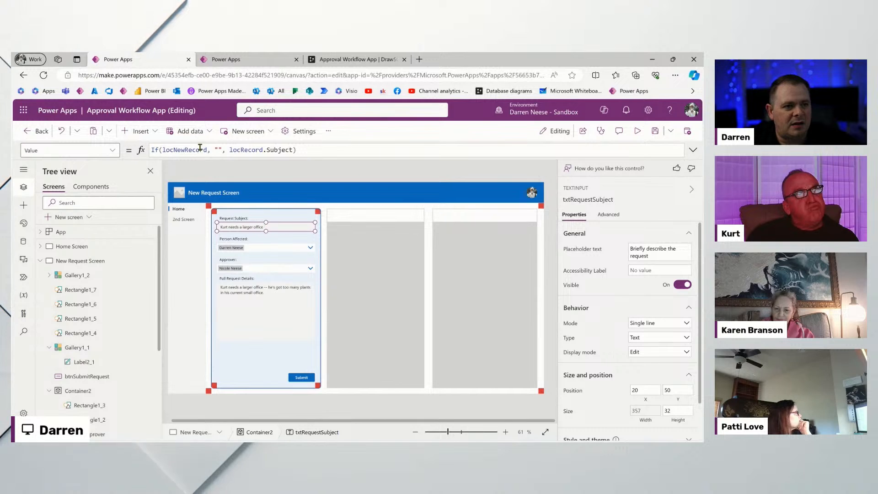
click(256, 149)
double_click(255, 148)
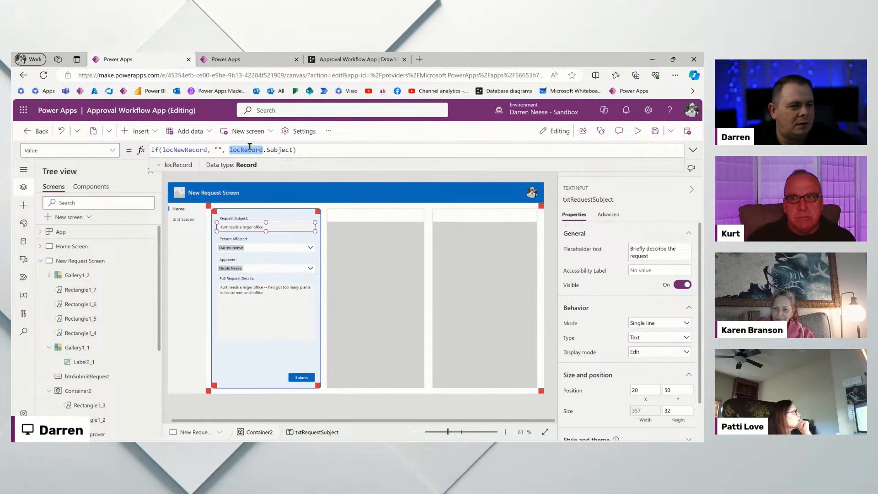
click(158, 165)
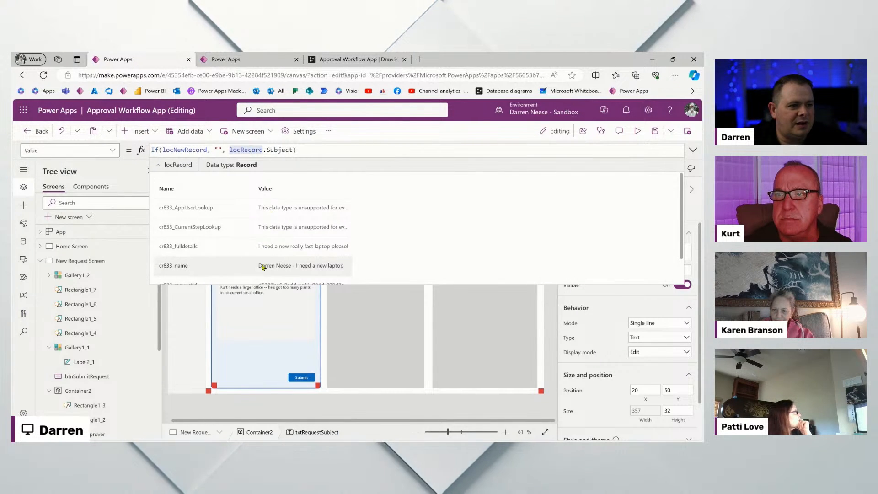
click(698, 149)
click(693, 149)
click(693, 149)
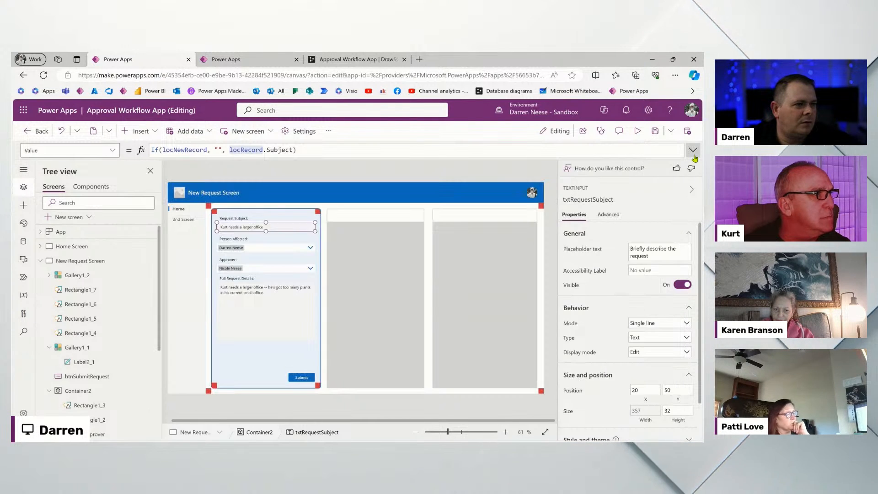
Inspect locRecord.Request in Gallery1_1's Items filter, check RequestLookup in drawSQL's ApprovalStep table, and return to Power Apps.
click(362, 221)
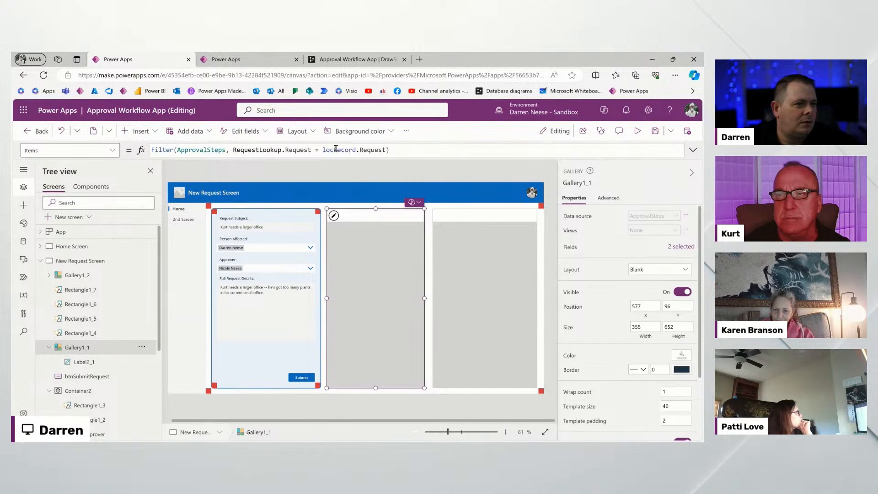
double_click(376, 150)
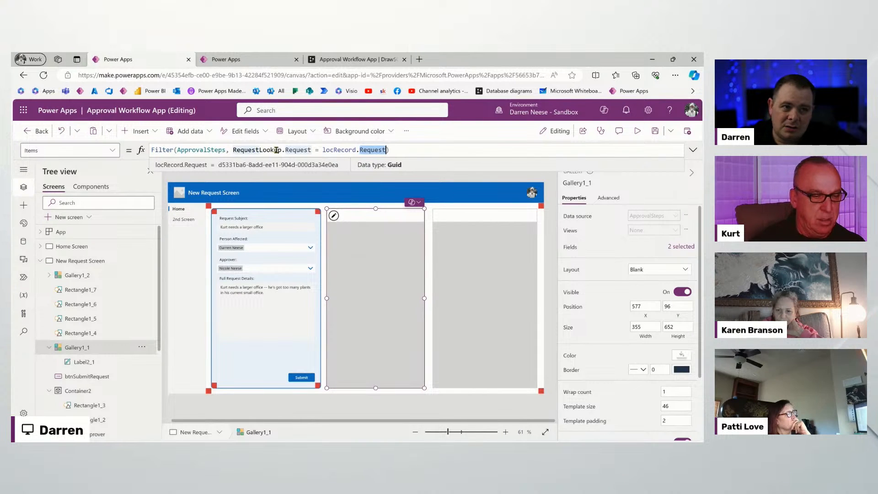
click(352, 60)
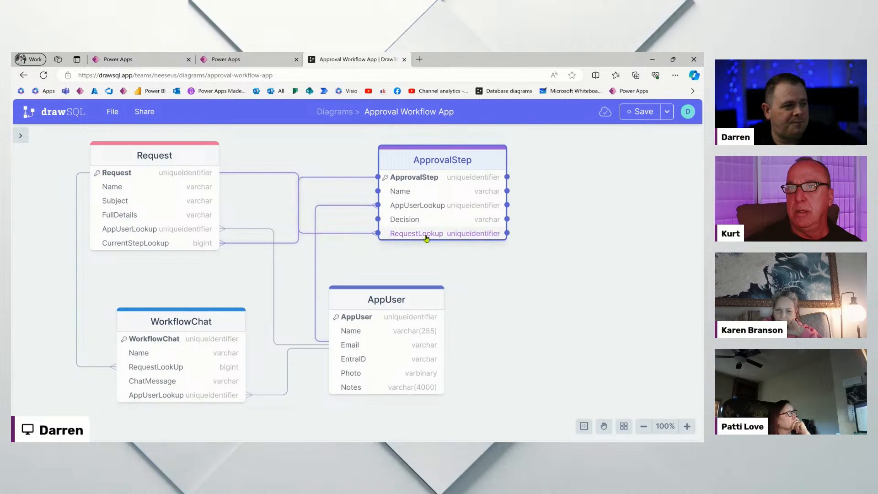
click(132, 59)
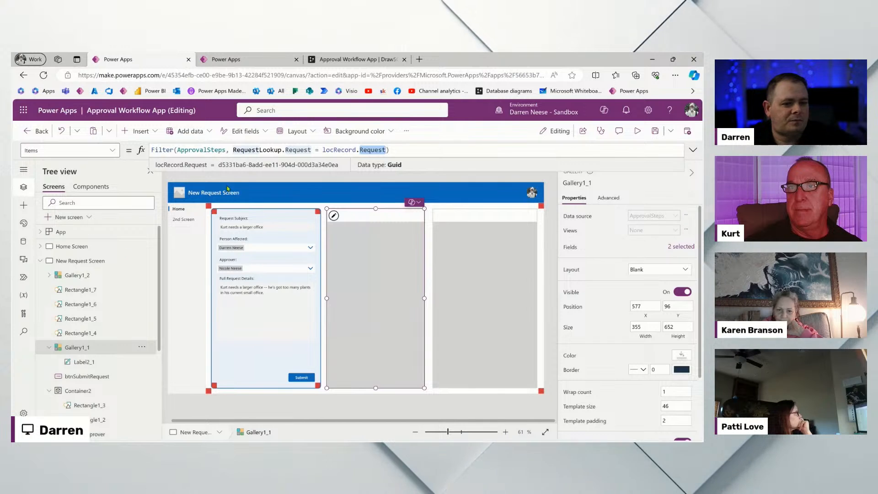
Open the ApprovalSteps table data for editing and delete the row that has no name.
click(28, 245)
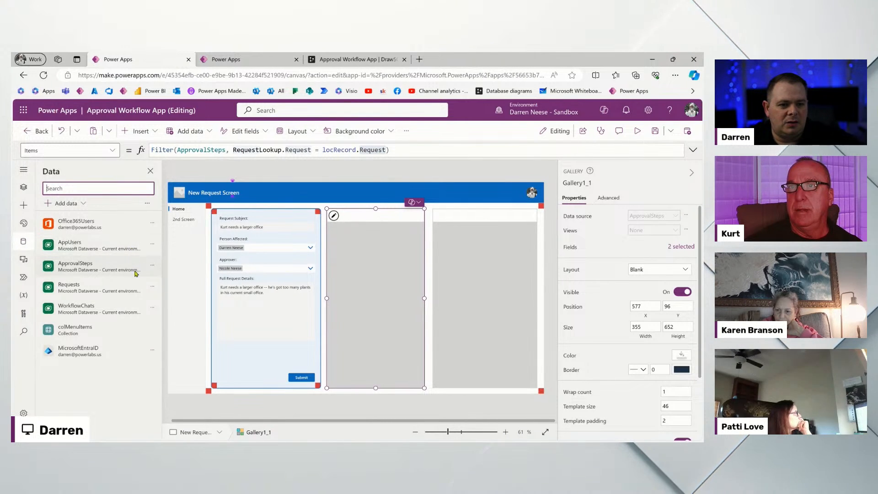
click(153, 267)
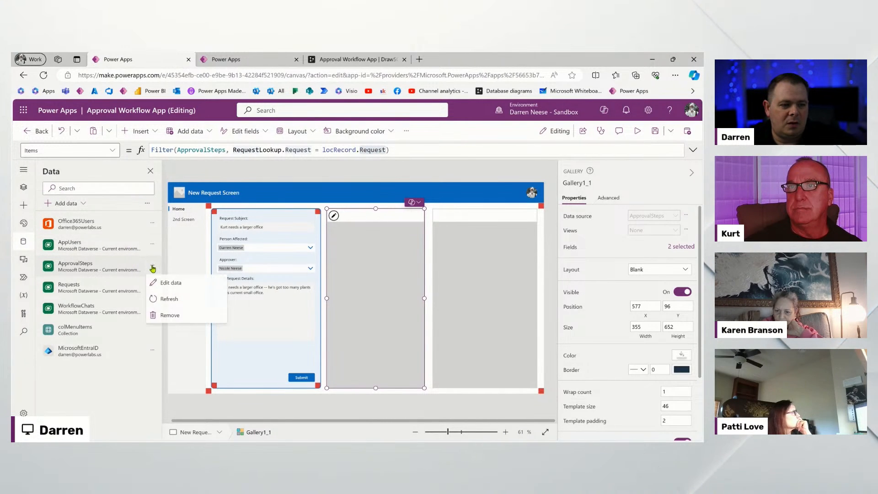
click(175, 284)
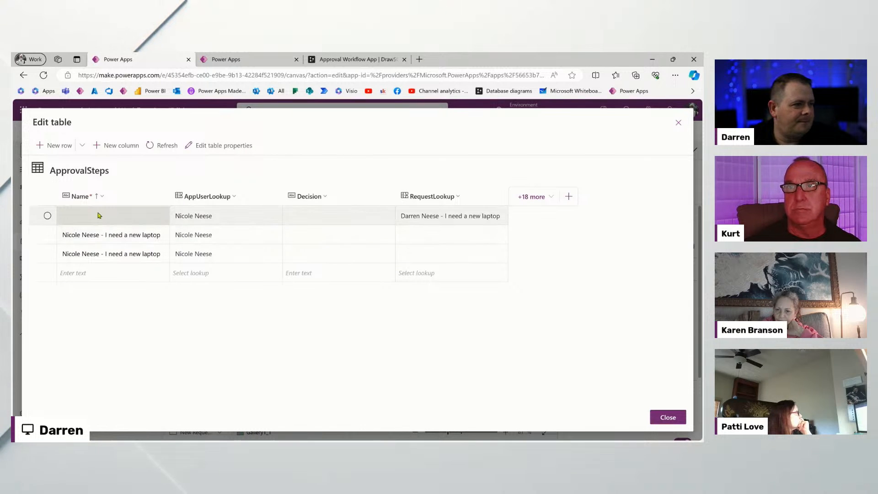
click(48, 218)
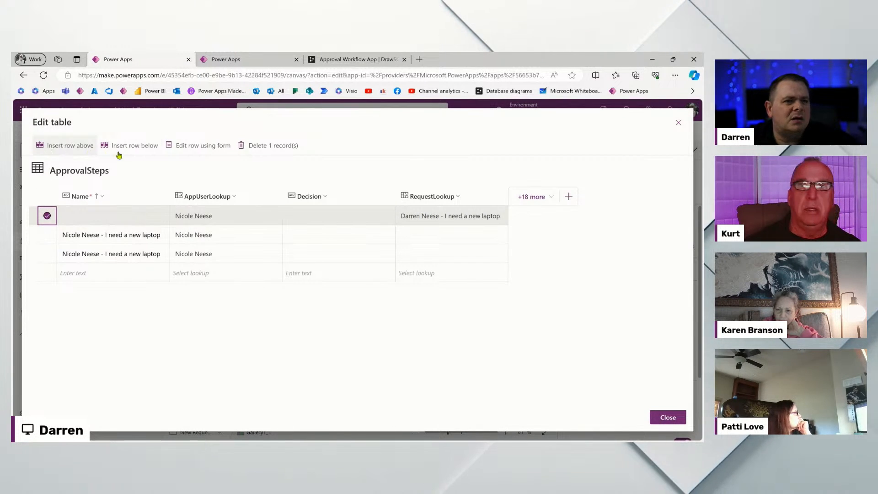
click(264, 146)
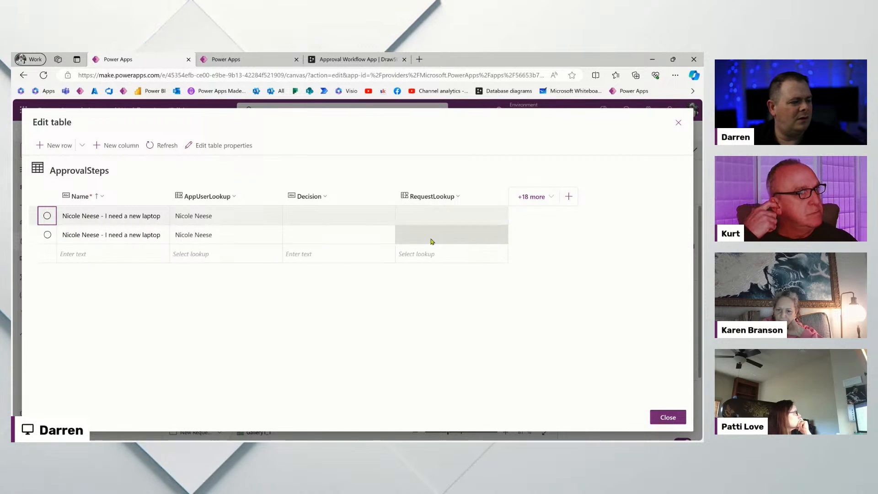
View the RequestLookup choices for the first ApprovalSteps row without choosing one, and close the table.
click(438, 216)
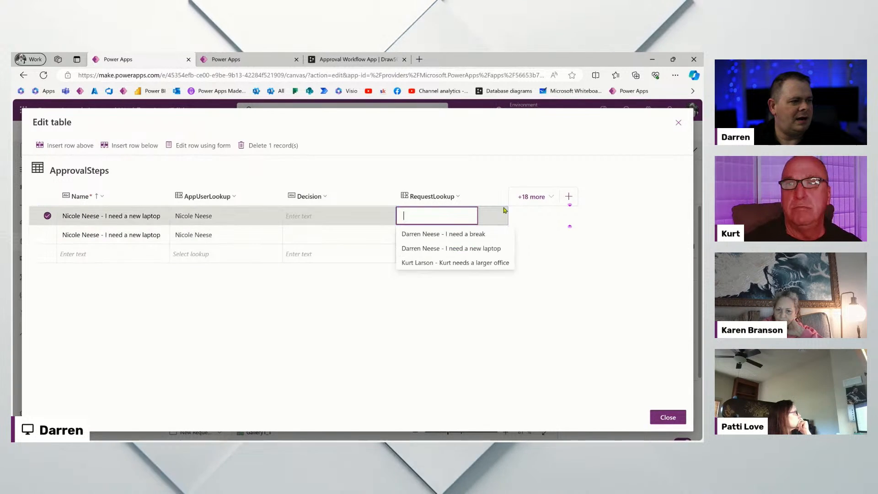
click(311, 292)
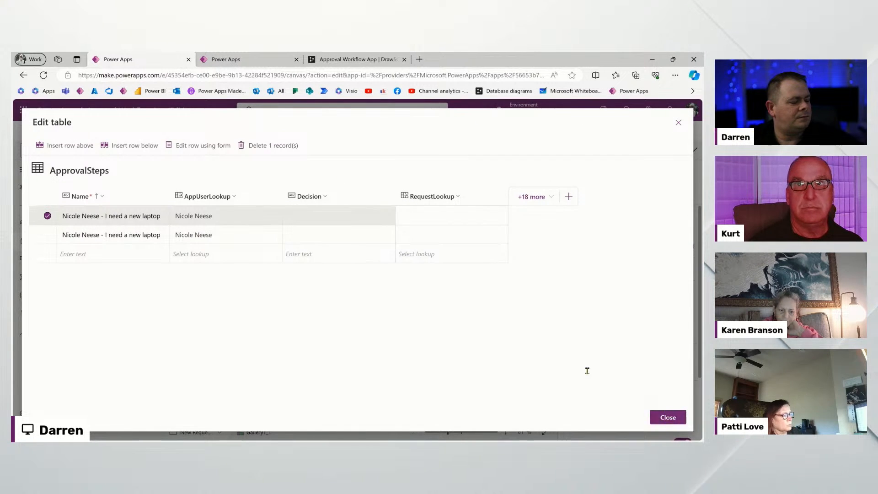
click(658, 415)
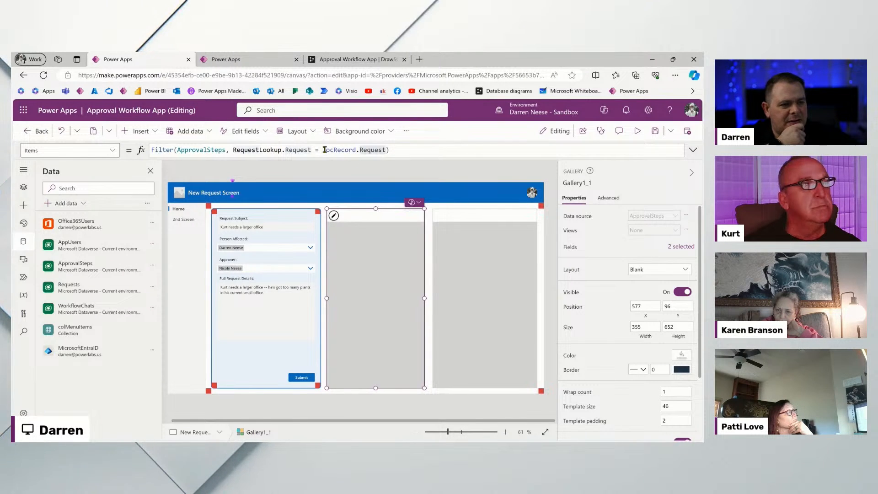
Expand the Submit button's OnSelect formula and review it down to the ApprovalSteps Patch.
click(298, 379)
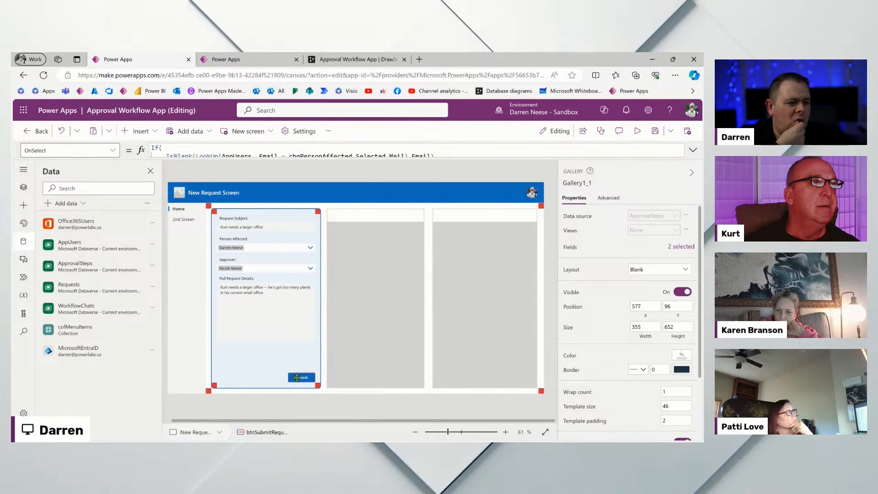
click(693, 150)
click(359, 285)
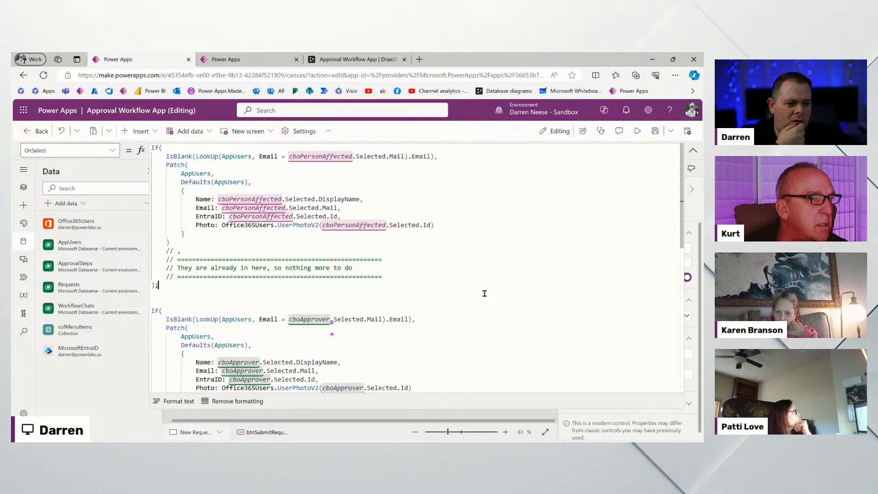
scroll(484, 292, down, 4)
scroll(485, 292, up, 1)
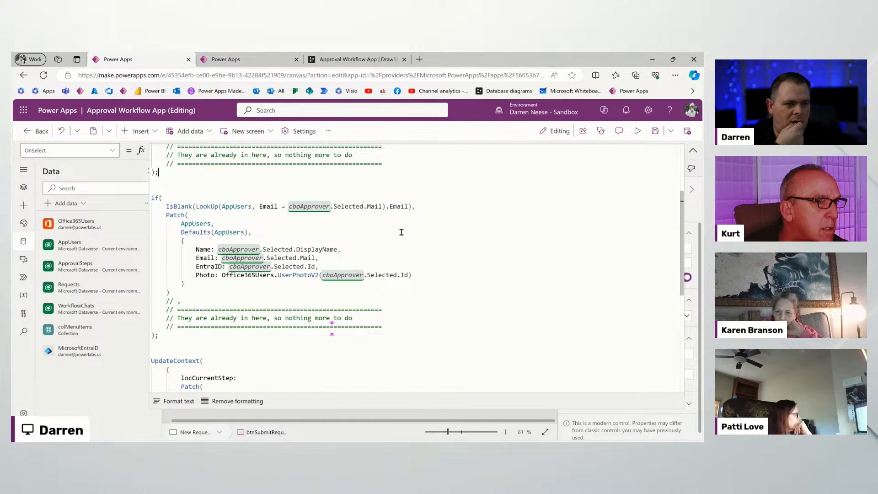
scroll(375, 318, down, 2)
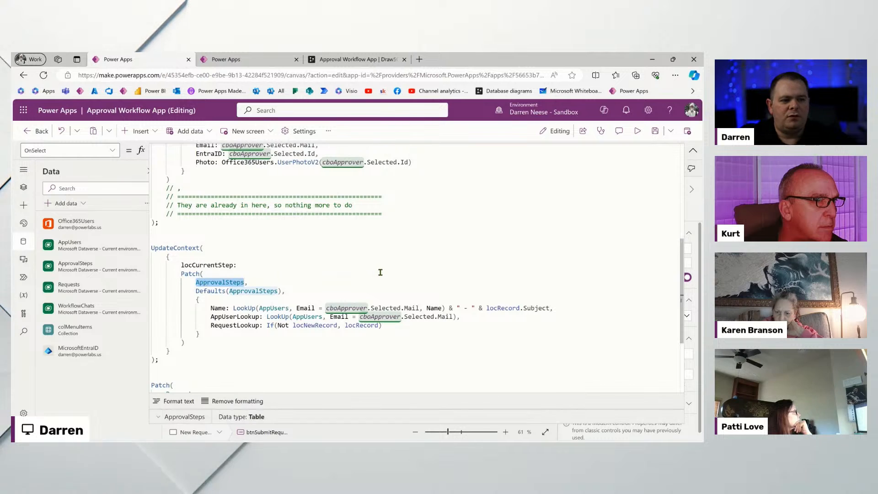
scroll(380, 271, down, 1)
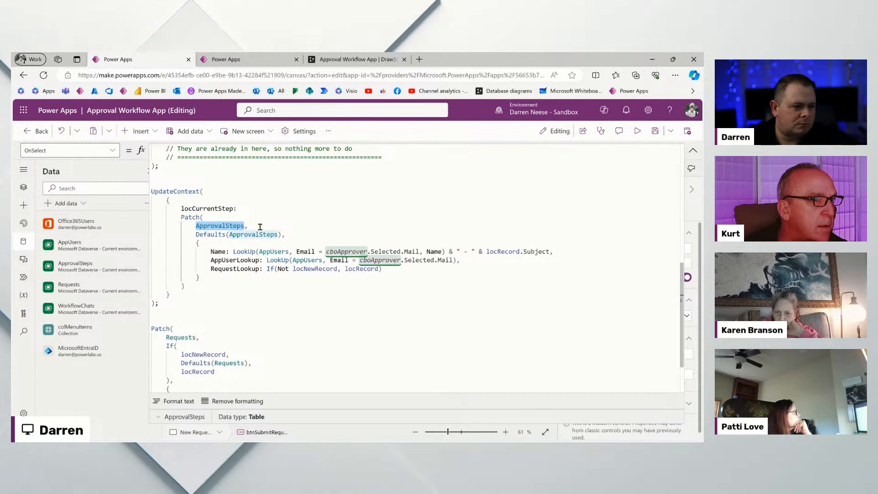
Examine the RequestLookup expression's Not locNewRecord condition and locRecord value in the ApprovalSteps Patch, and collapse the formula.
click(227, 269)
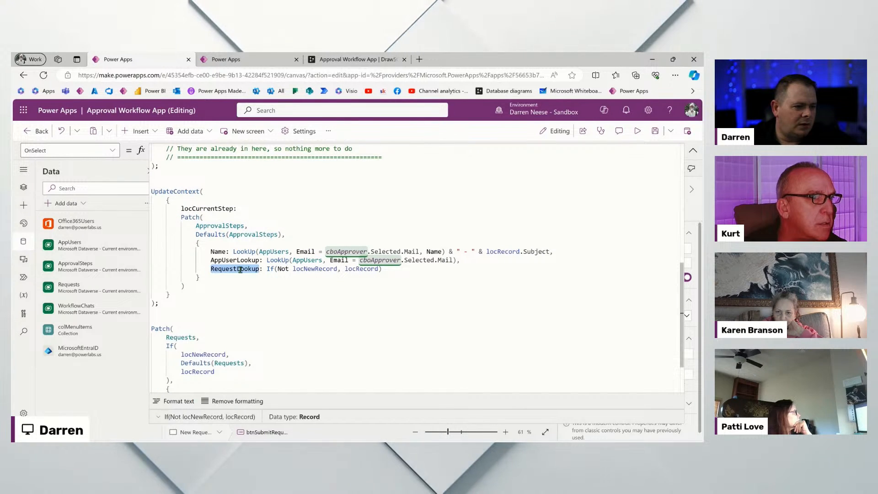
click(315, 269)
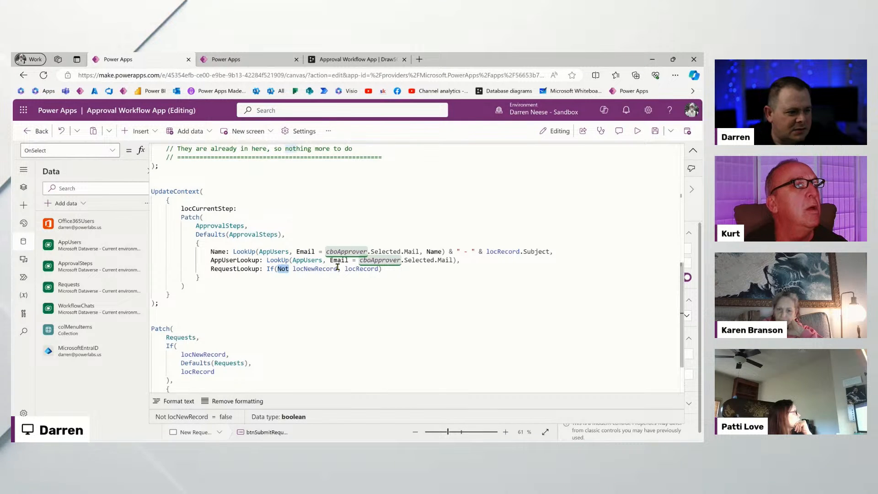
click(366, 269)
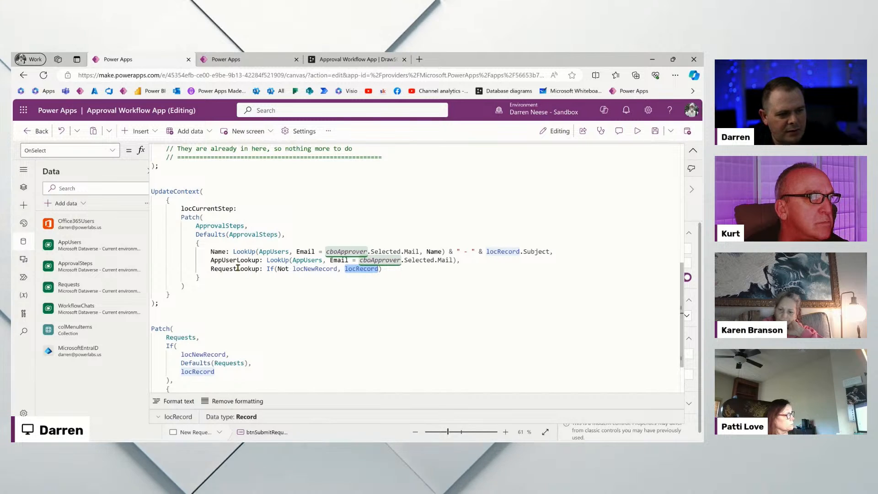
click(384, 269)
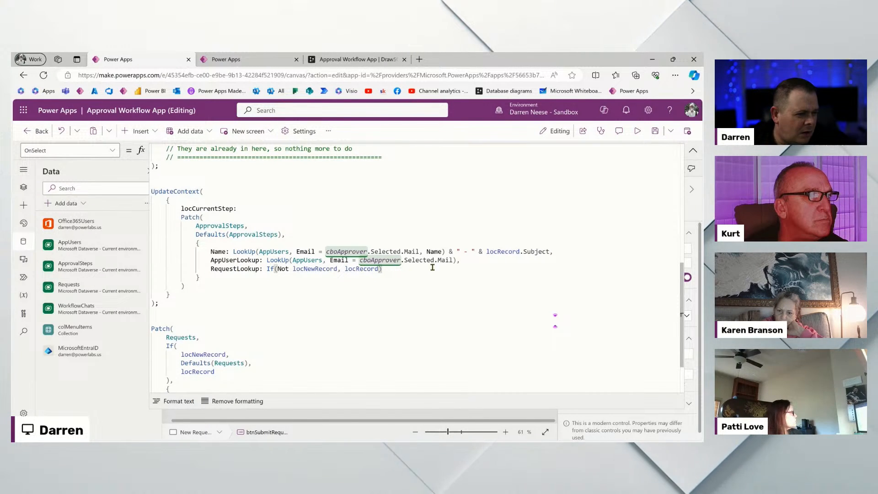
click(232, 270)
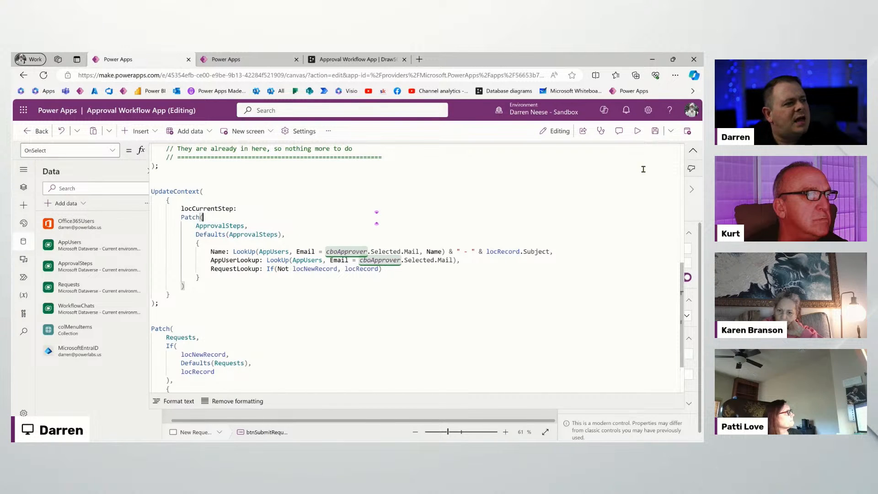
click(693, 151)
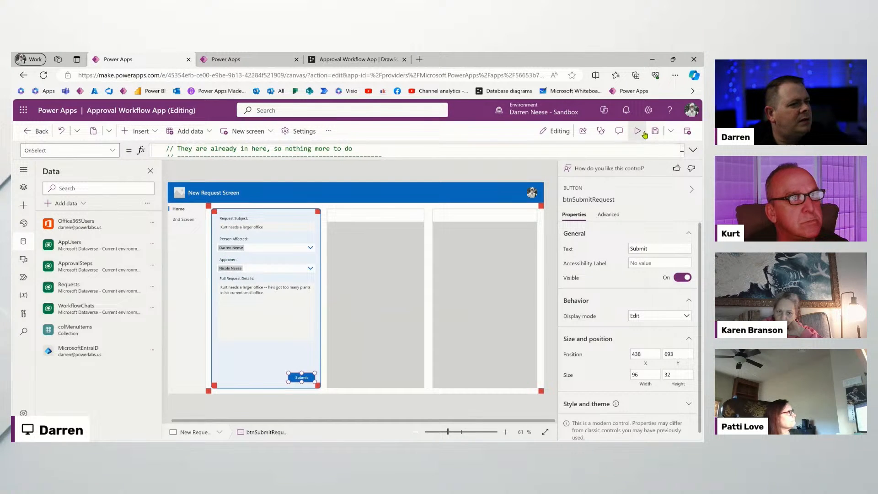
Preview the app, submit the request, exit the preview, and check the rows in the ApprovalSteps table.
click(637, 131)
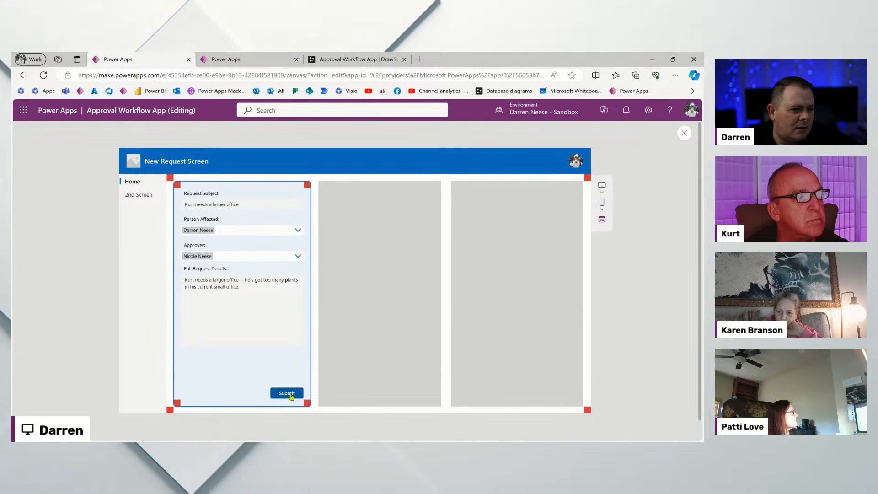
click(684, 133)
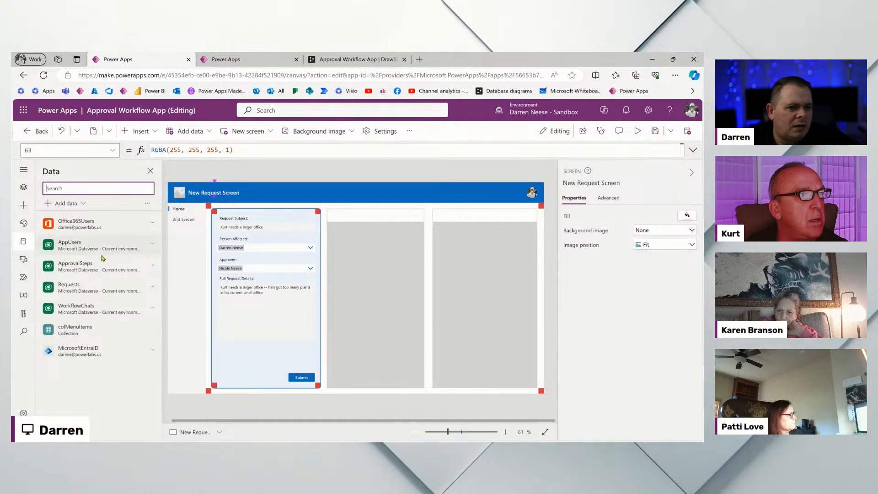
click(154, 267)
click(187, 284)
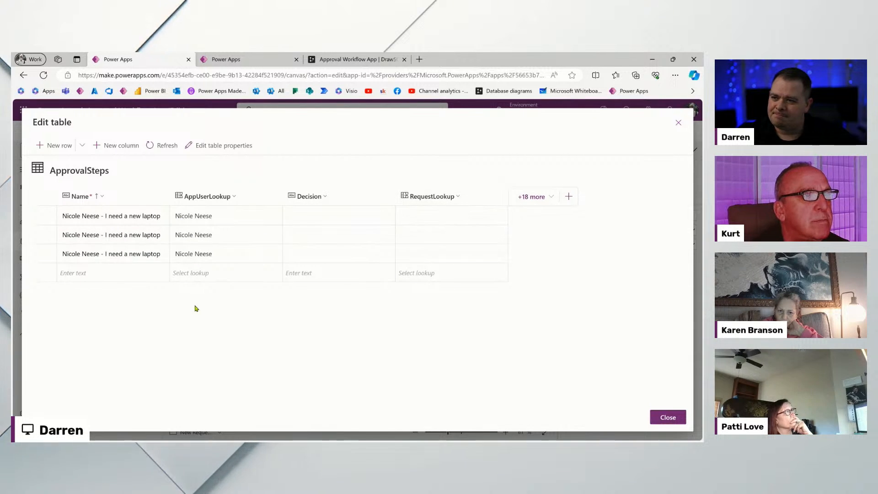
click(678, 122)
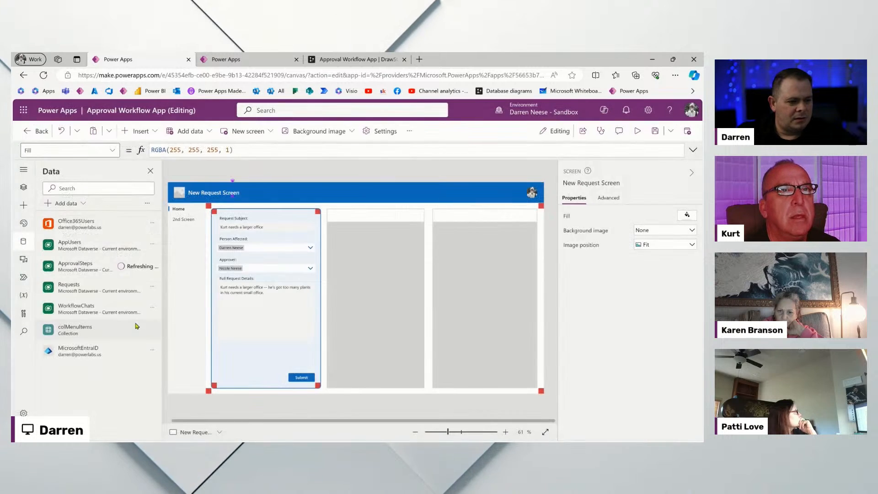
Re-examine the Submit button's OnSelect formula, comparing locNewRecord in the RequestLookup condition with its use in the Requests Patch.
click(301, 377)
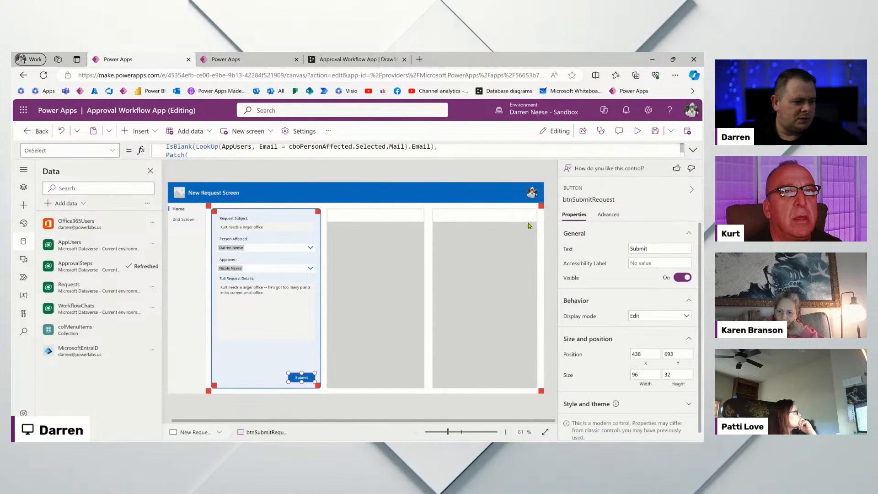
click(693, 149)
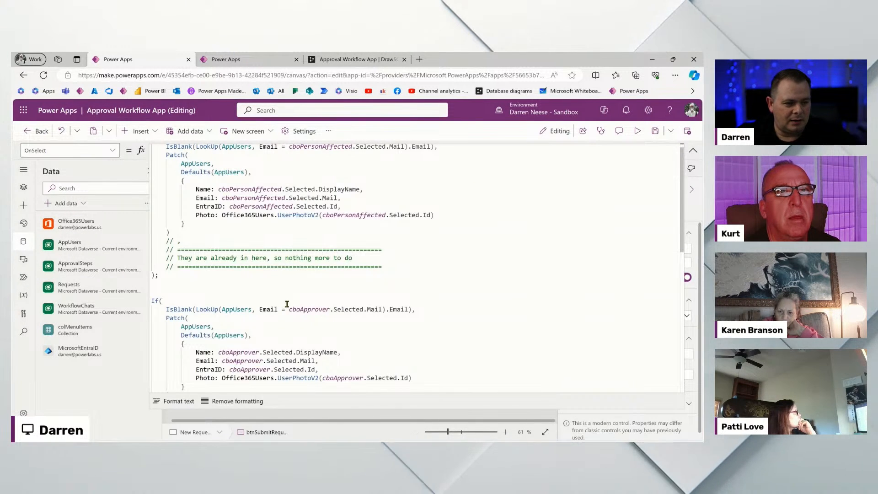
scroll(291, 298, down, 5)
scroll(291, 298, down, 2)
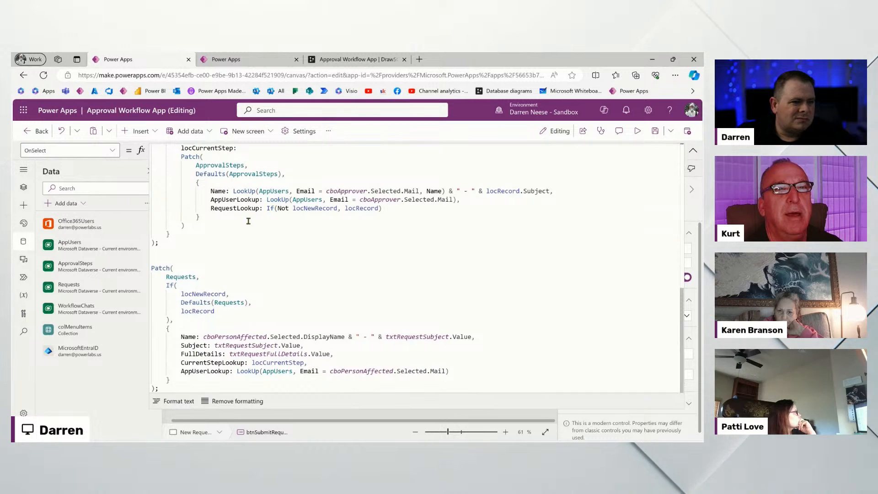
scroll(253, 240, up, 2)
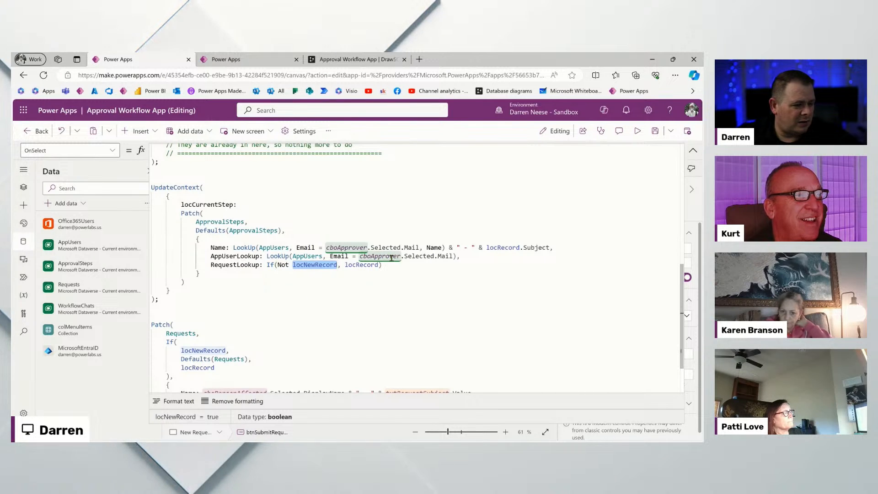
click(379, 265)
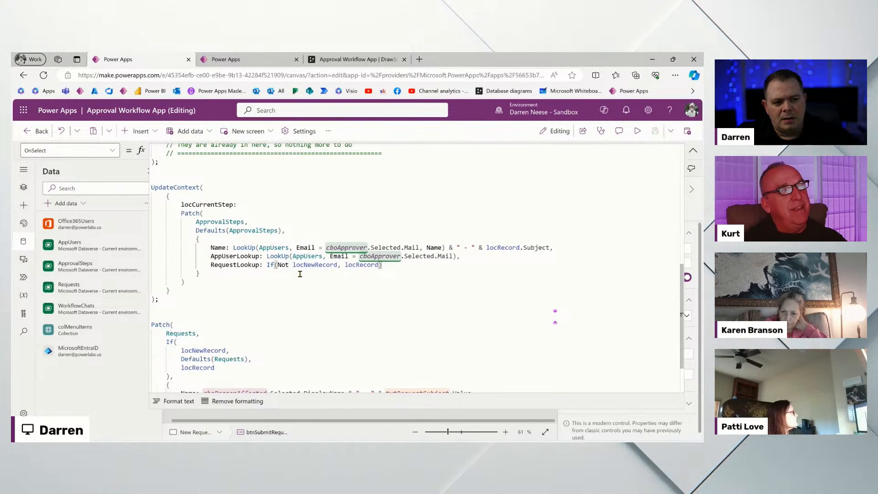
scroll(300, 272, down, 2)
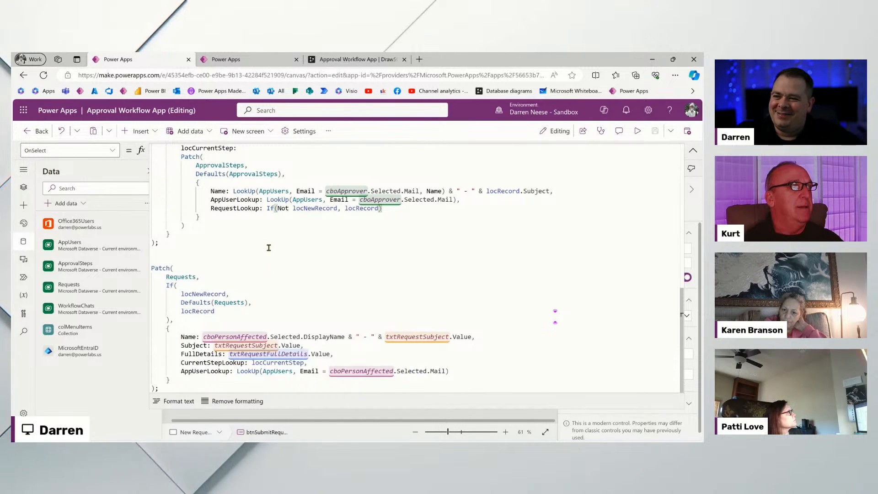
scroll(268, 289, up, 2)
scroll(268, 292, down, 2)
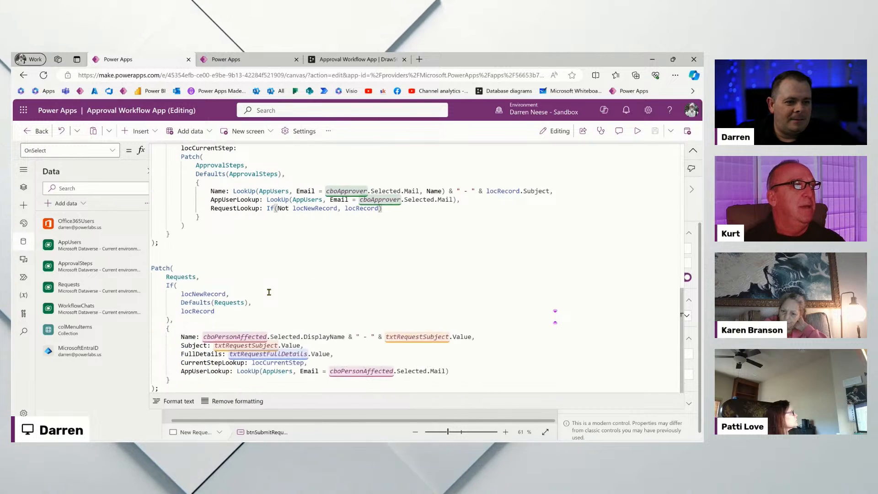
Copy the UpdateContext block that sets locCurrentStep and paste it after the Requests Patch at the formula's end.
scroll(209, 218, up, 2)
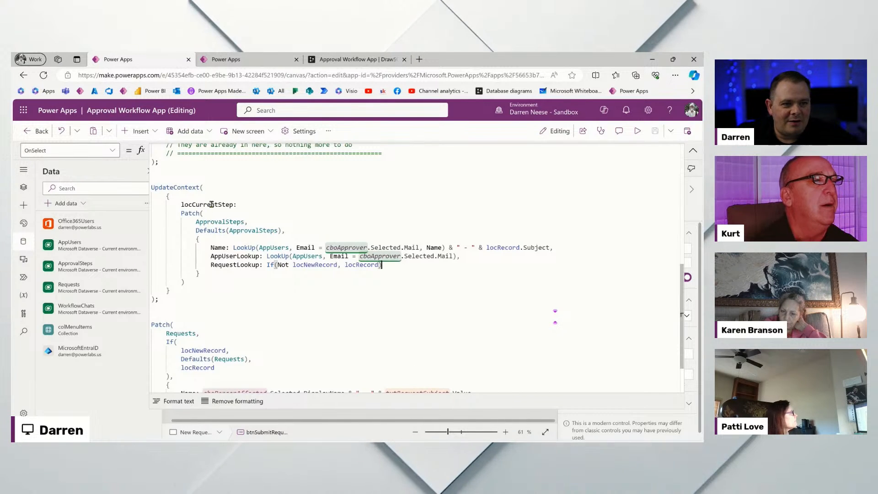
double_click(201, 204)
drag(233, 299, 141, 187)
key(ctrl+c)
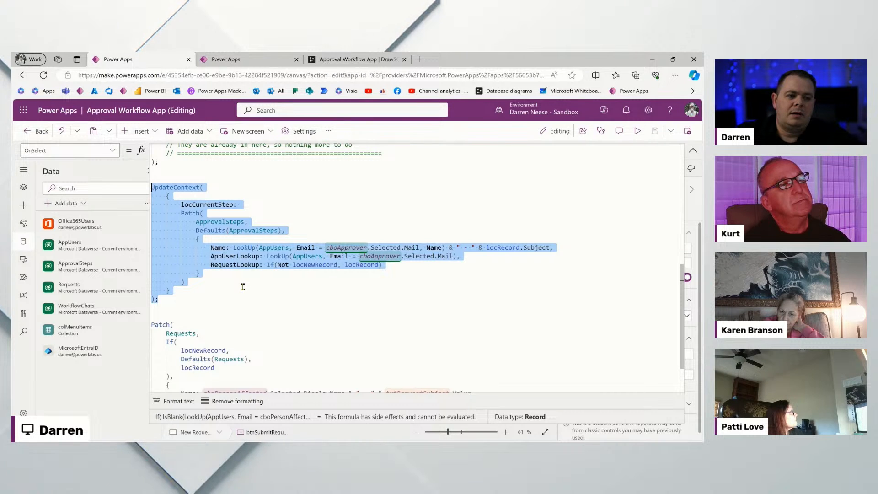
scroll(242, 287, down, 2)
click(189, 388)
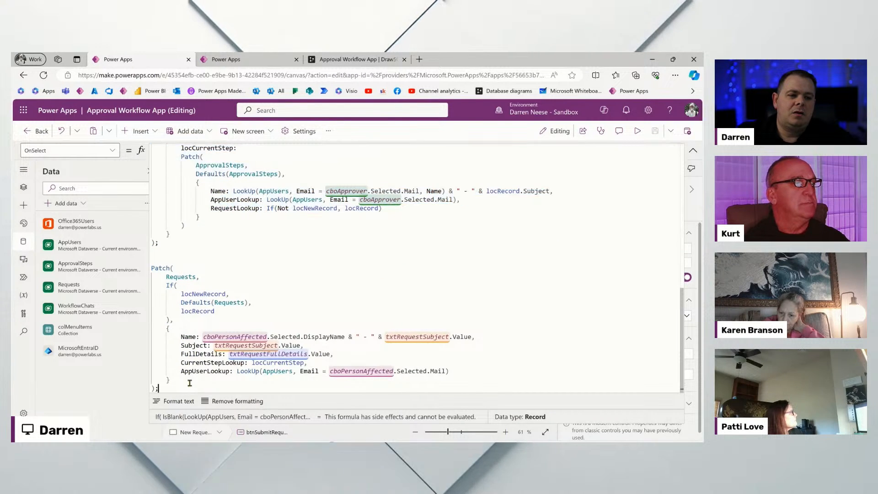
key(Return)
key(Return)
key(ctrl+v)
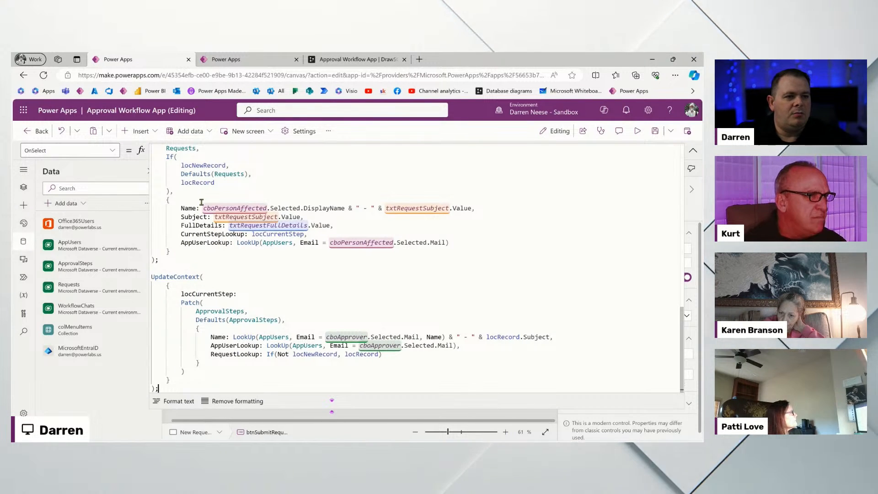
Open an If function with the condition locNewRecord directly before the pasted UpdateContext block.
double_click(208, 165)
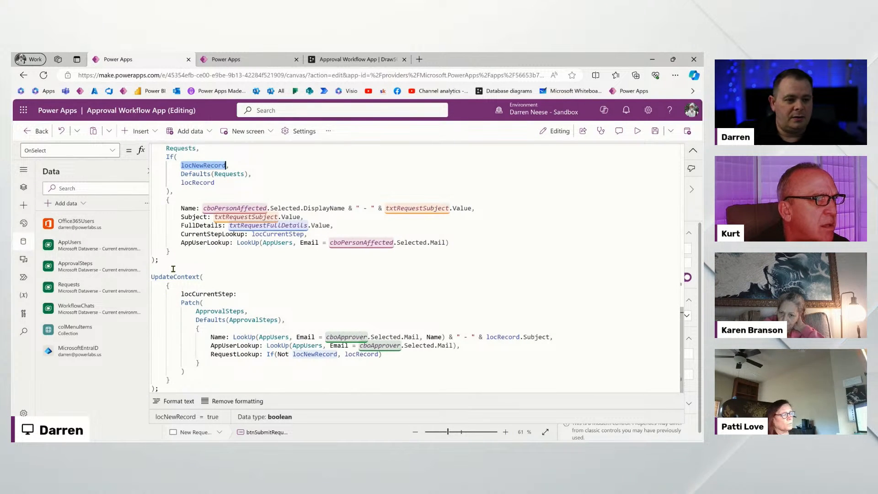
key(Return)
text(If(locNewRecord)
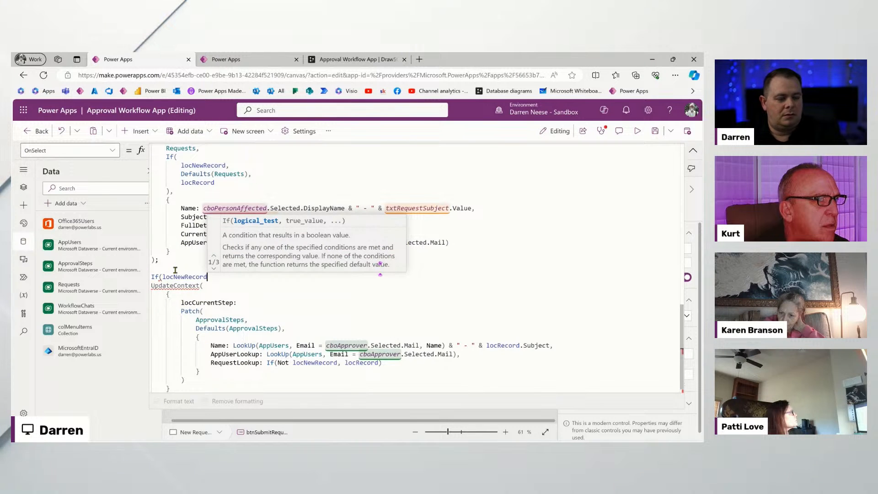
key(ctrl+Left)
key(Return)
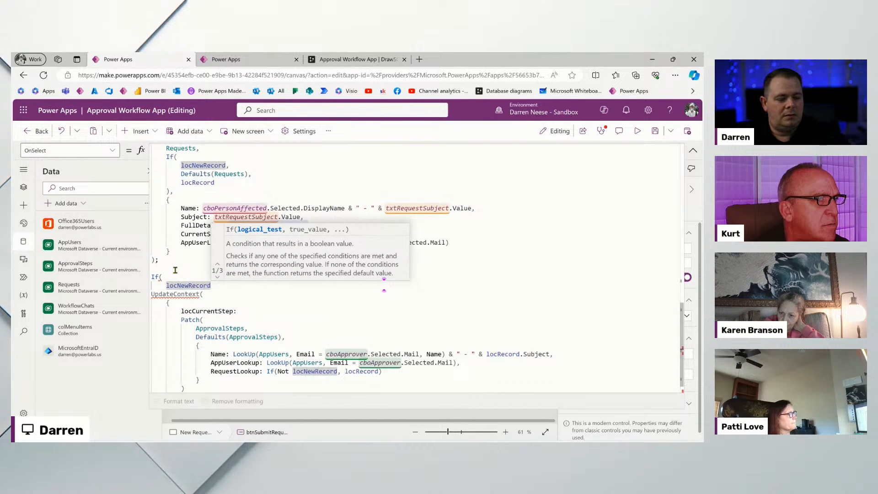
text(,)
Indent the pasted UpdateContext block one level inside the If and close the If with a parenthesis and semicolon on its own line.
click(167, 270)
scroll(184, 264, down, 2)
drag(185, 388, 152, 277)
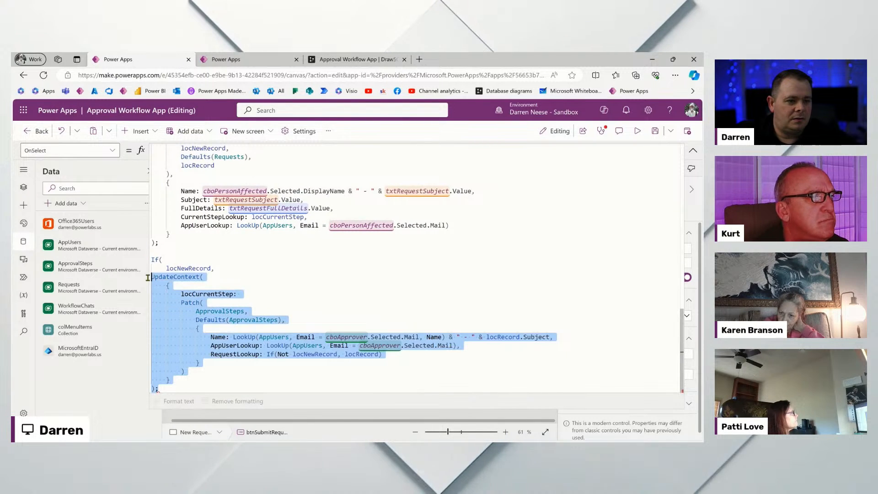
key(Tab)
click(211, 337)
key(ctrl+End)
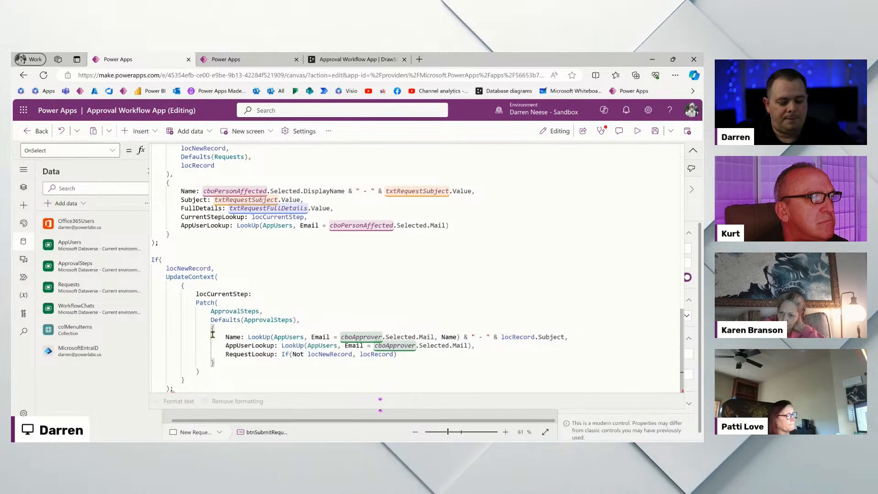
key(Return)
key(Return)
key(Return)
key(Return)
key(Return)
key(BackSpace)
key(BackSpace)
key(BackSpace)
key(BackSpace)
key(BackSpace)
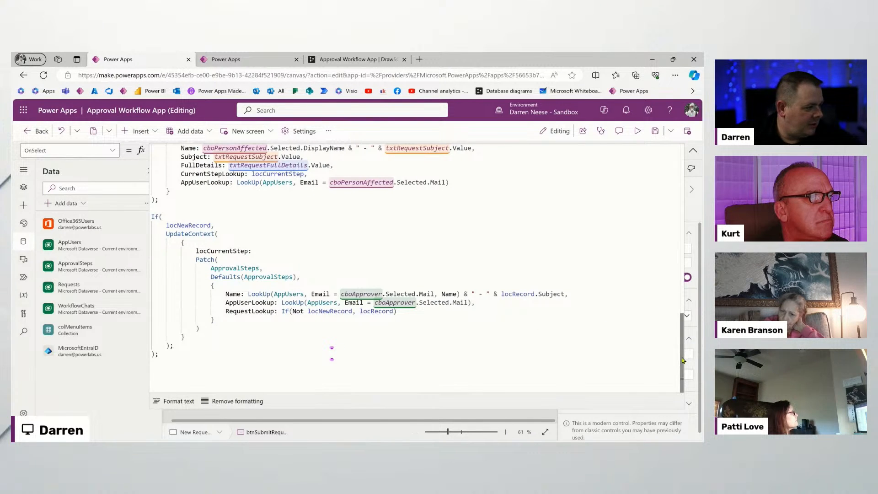
Delete the Name and AppUserLookup lines from the ApprovalSteps Patch inside the If, keeping only RequestLookup.
drag(682, 359, 691, 171)
scroll(673, 376, down, 15)
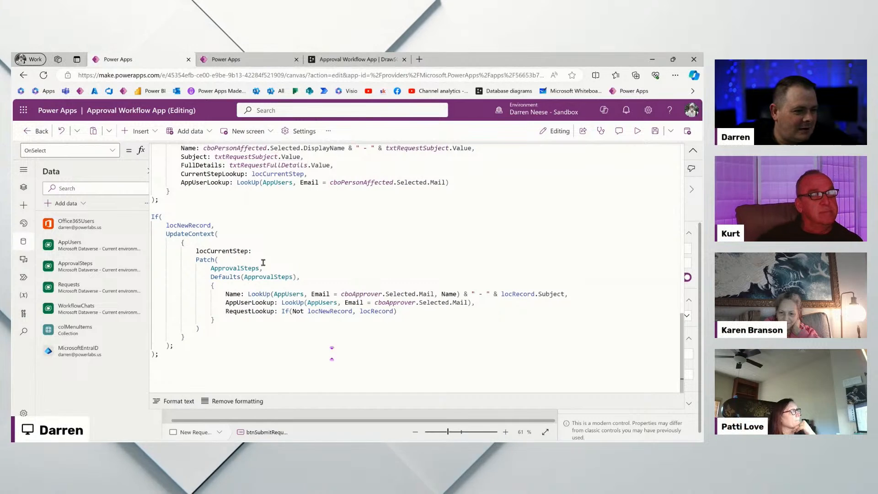
double_click(198, 225)
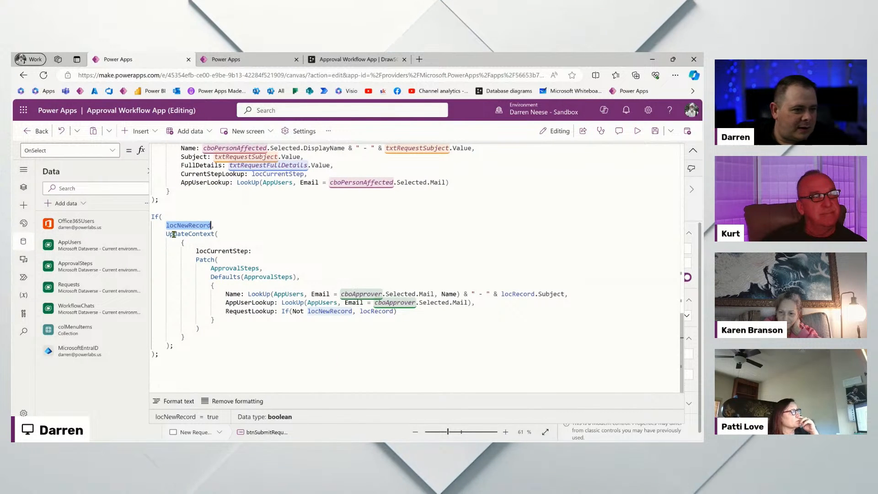
click(226, 294)
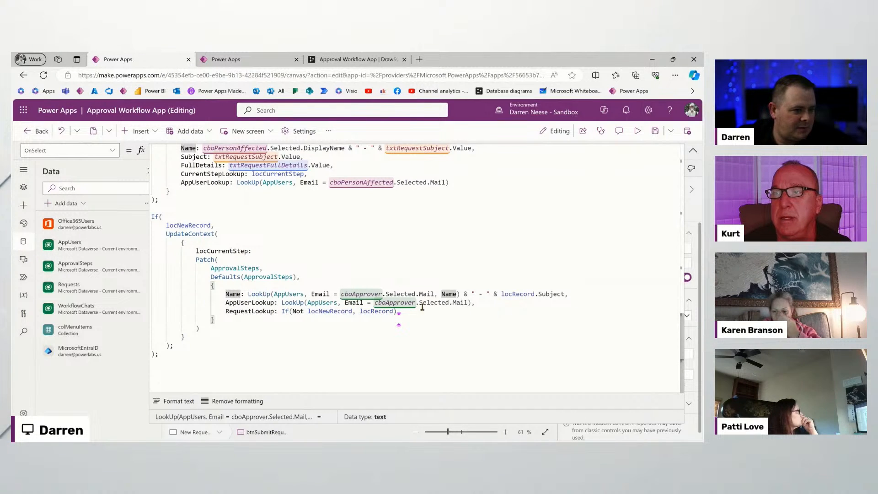
key(shift+Up)
key(shift+Up)
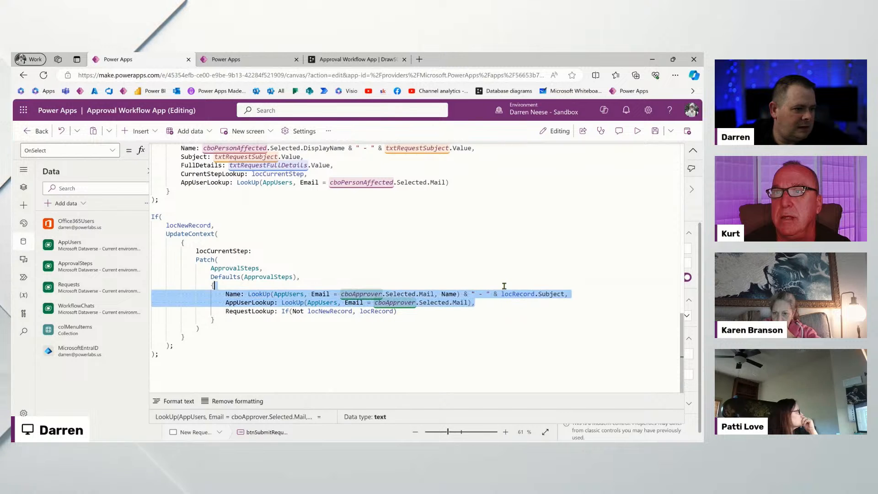
key(BackSpace)
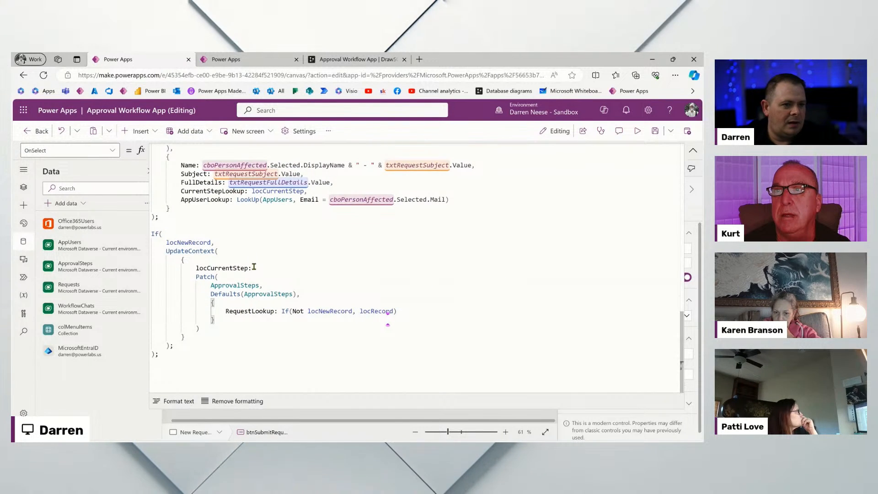
Insert an UpdateContext opening with a record brace and the variable locRecord: before the Requests Patch.
scroll(253, 264, up, 3)
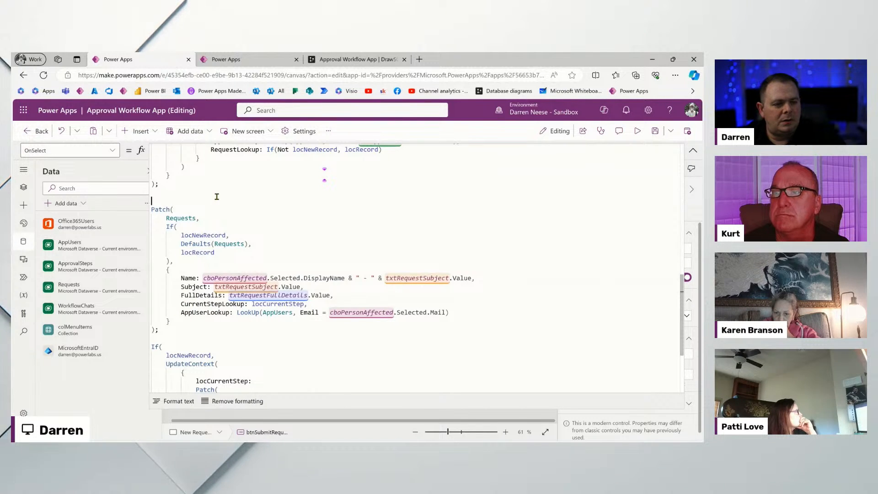
text(Update)
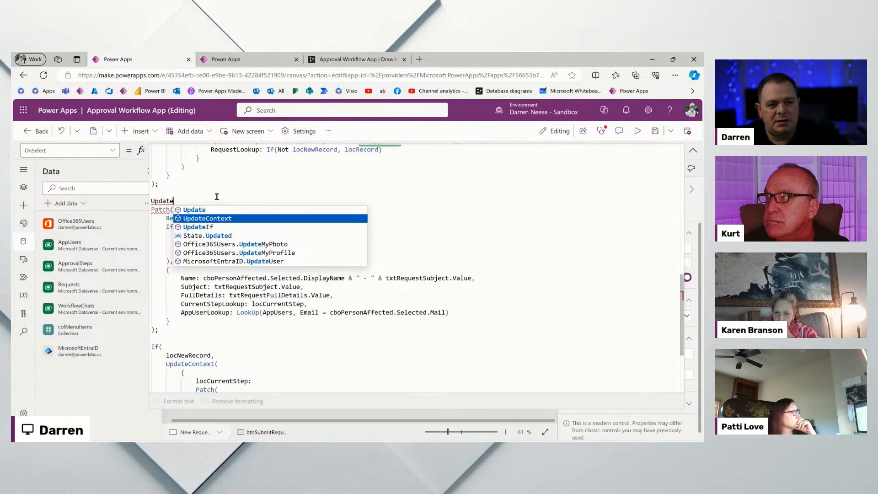
key(Tab)
text(()
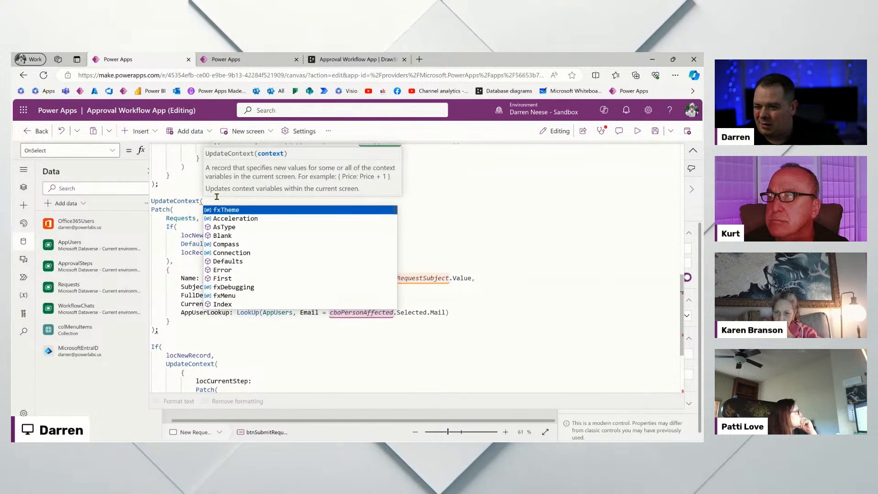
text({)
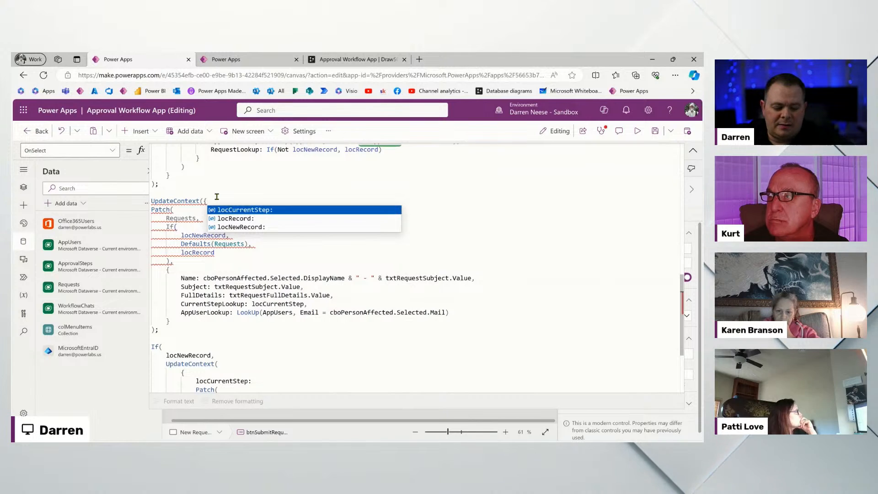
key(Left)
key(Return)
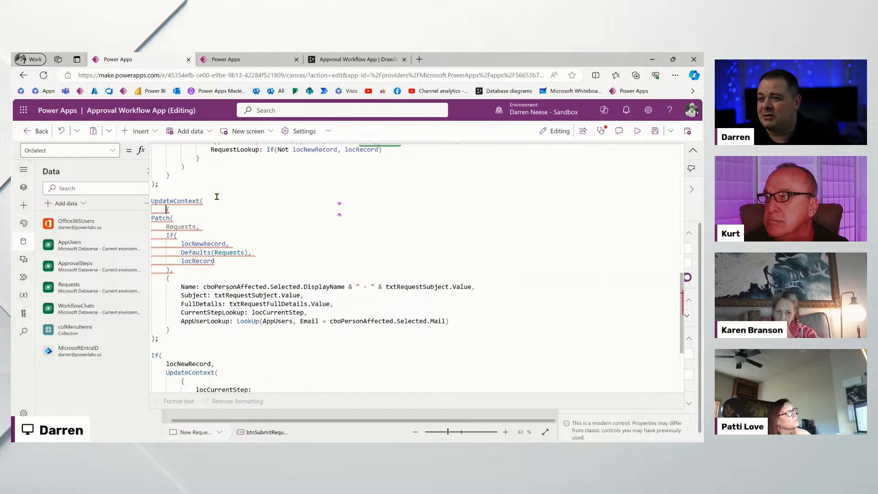
key(Right)
key(Return)
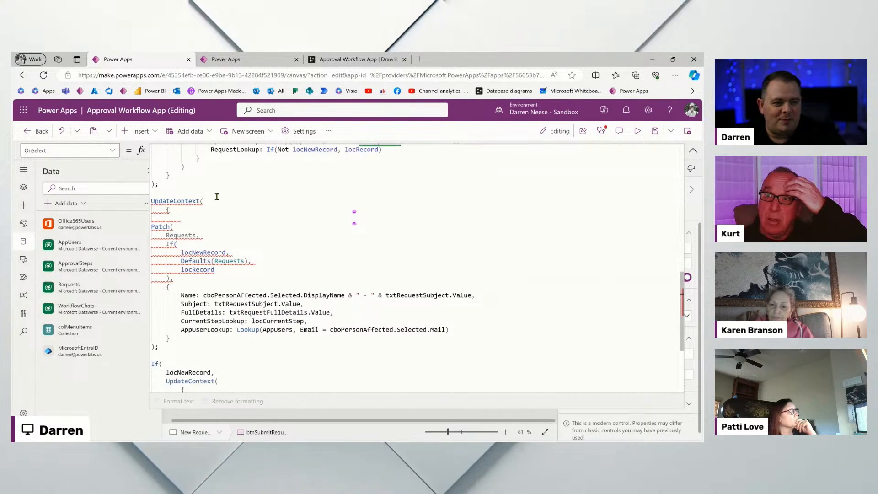
text(loc)
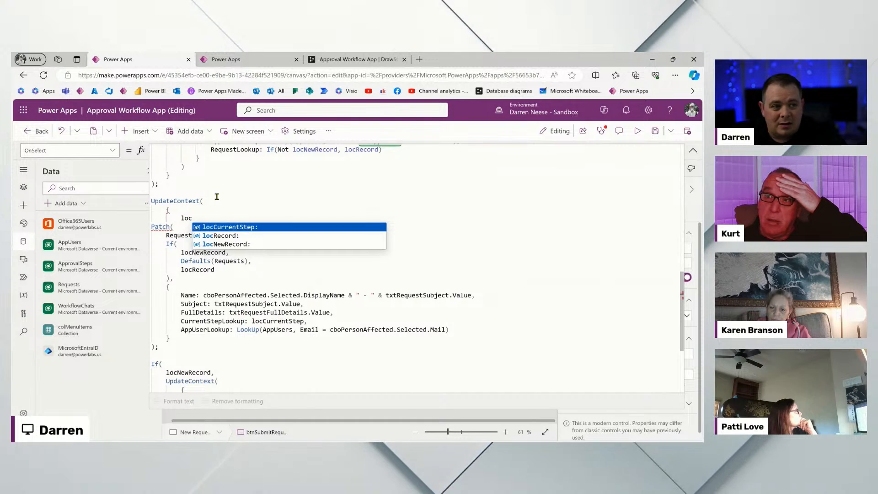
key(Down)
key(Tab)
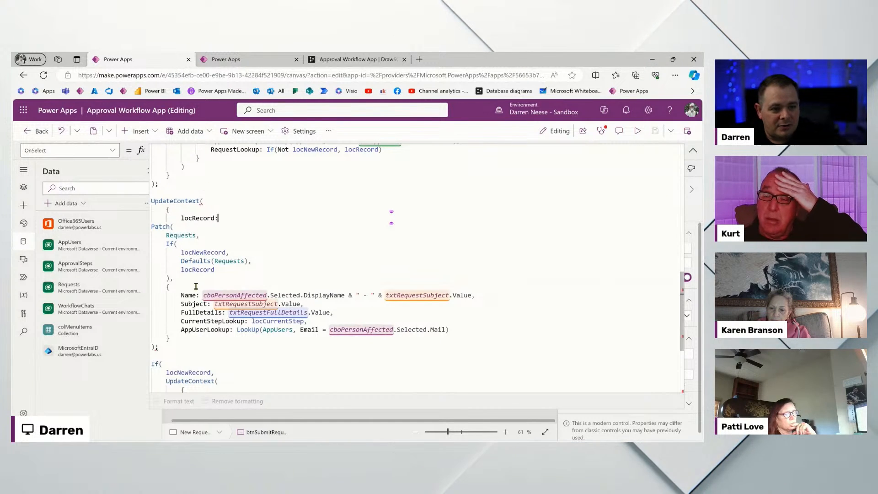
Indent the Requests Patch two levels under locRecord and close the surrounding UpdateContext with a brace, parenthesis and semicolon.
drag(163, 353, 142, 230)
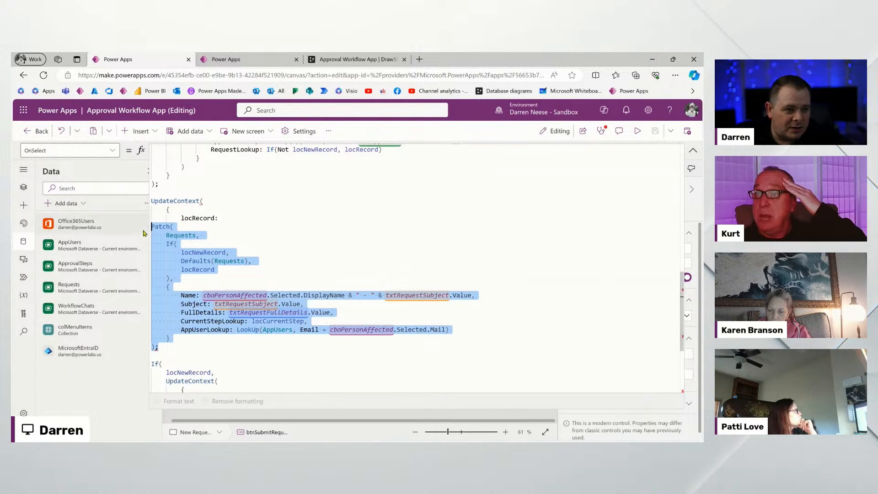
key(Tab)
key(Tab)
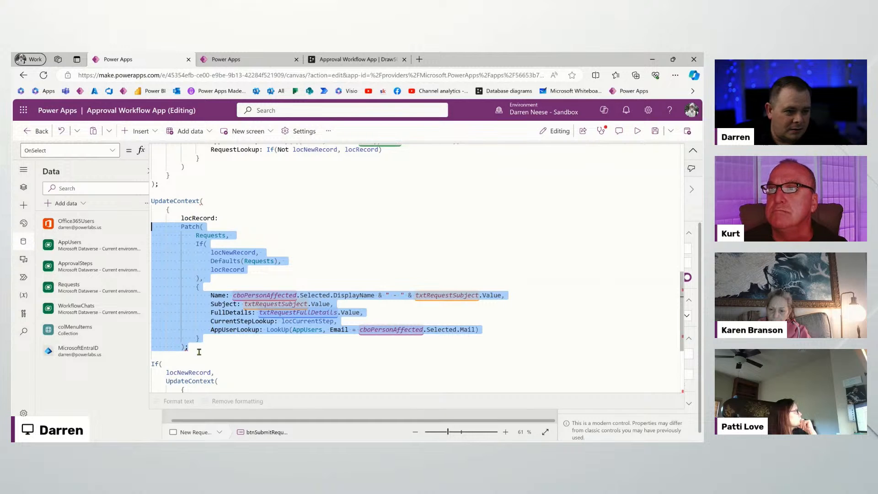
click(202, 346)
key(Return)
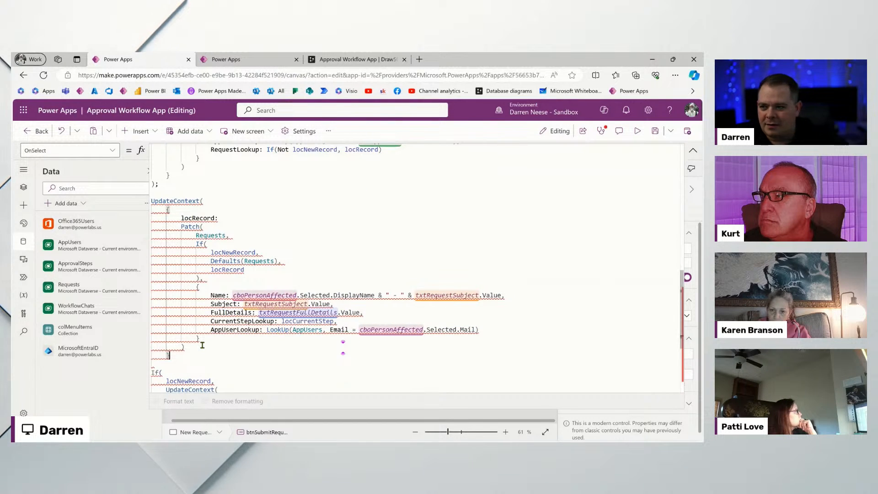
key(Return)
text();)
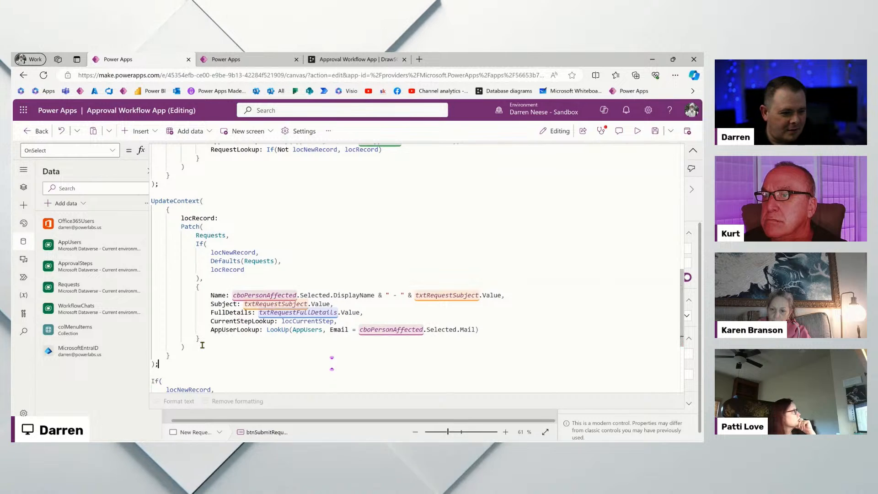
Set RequestLookup in the final ApprovalSteps Patch to locRecord, replacing its If expression.
scroll(338, 254, down, 1)
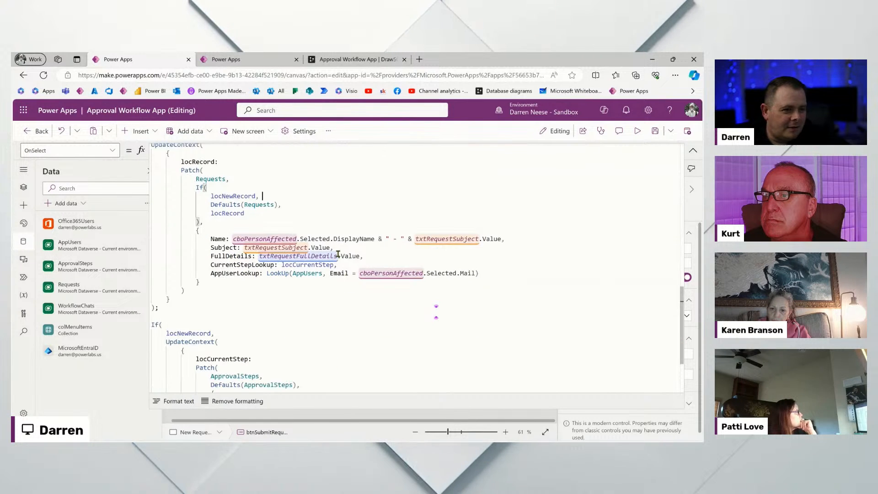
double_click(197, 161)
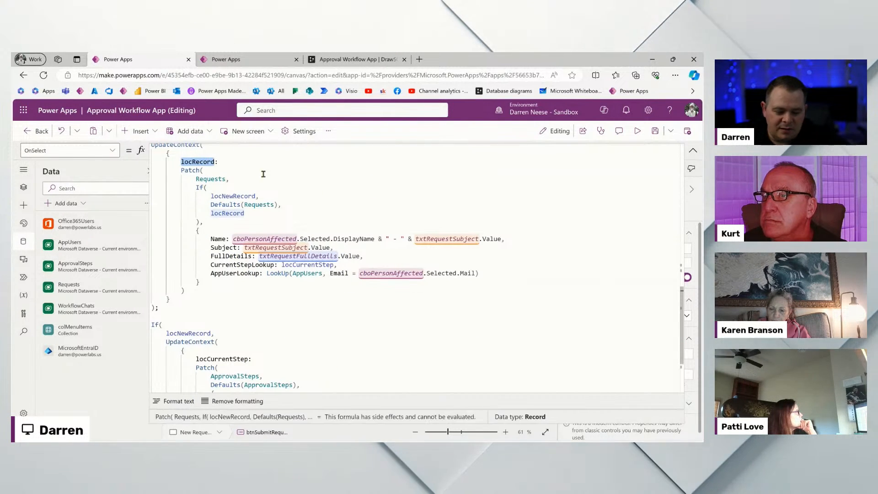
scroll(264, 174, down, 2)
drag(282, 311, 409, 309)
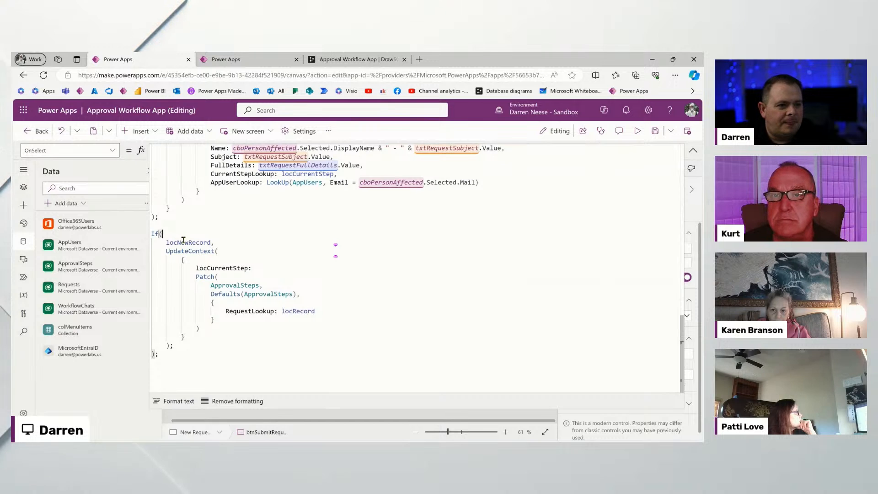
key(Return)
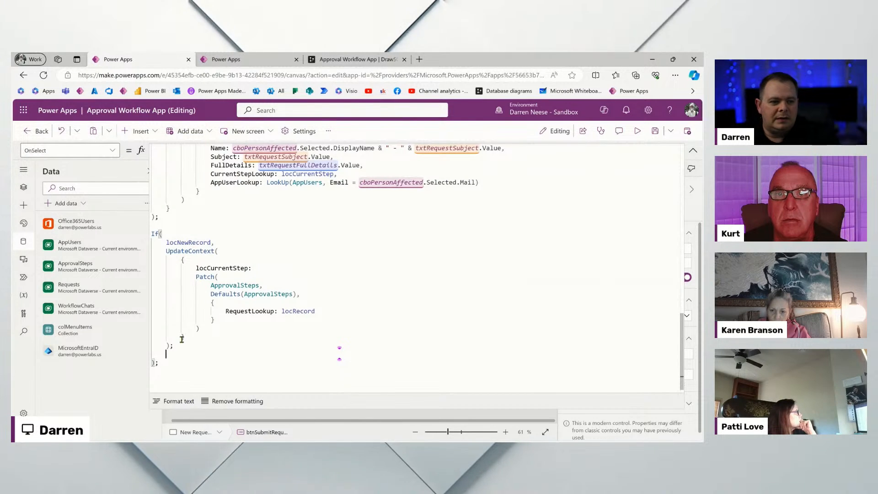
key(BackSpace)
key(BackSpace)
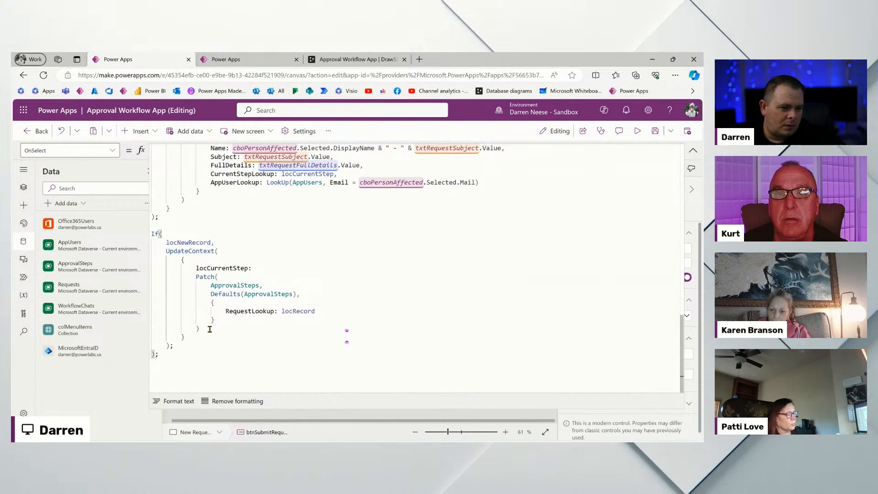
Add a comma and a blank line after the locCurrentStep Patch, and indent that Patch one level.
click(190, 341)
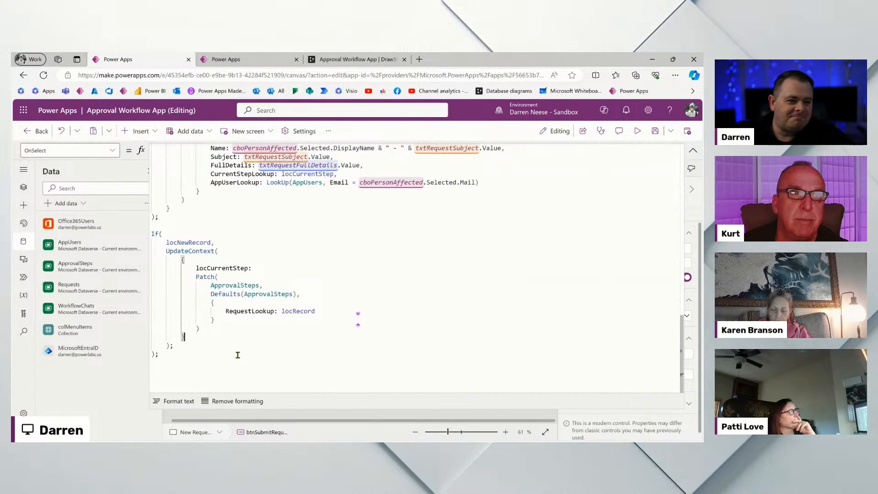
key(Up)
key(End)
text(,)
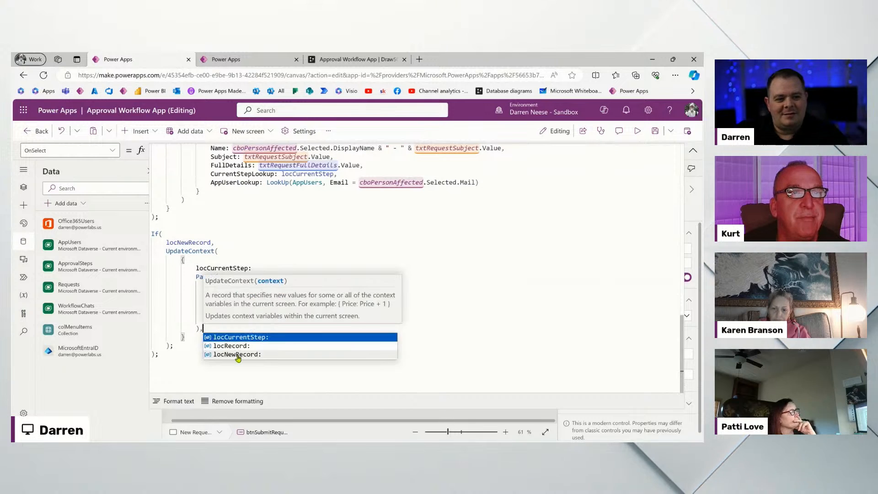
click(395, 239)
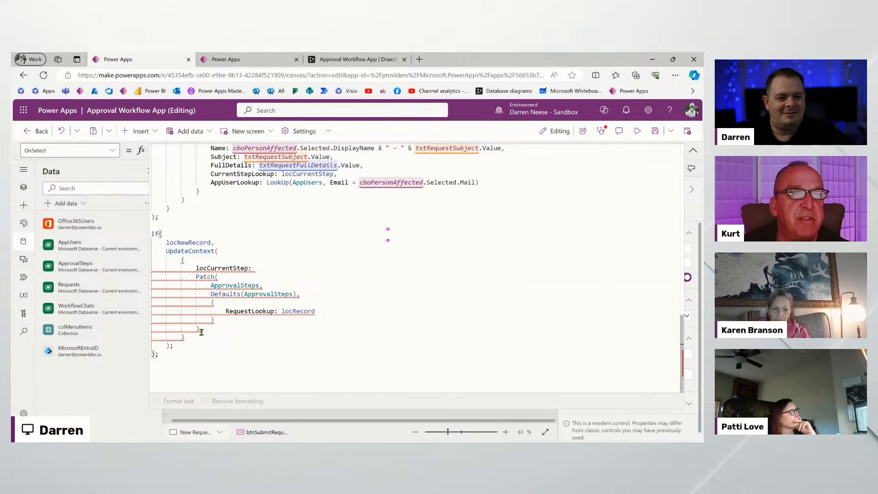
key(Return)
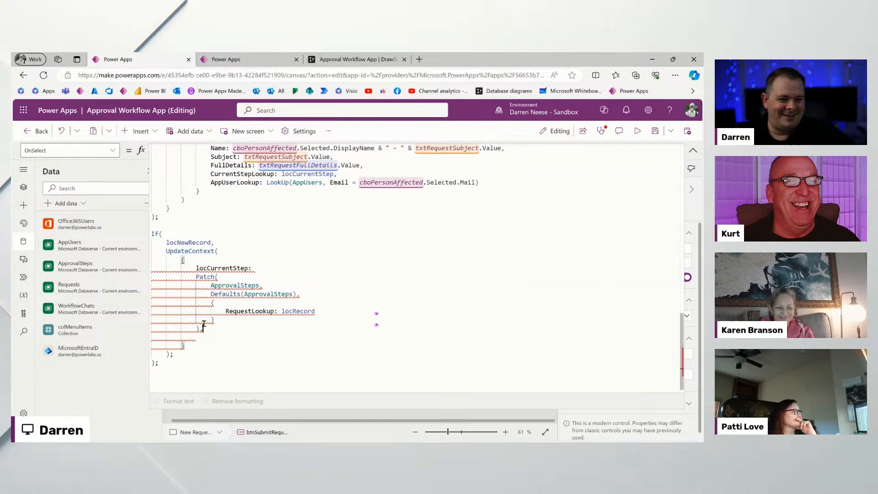
drag(203, 327, 136, 281)
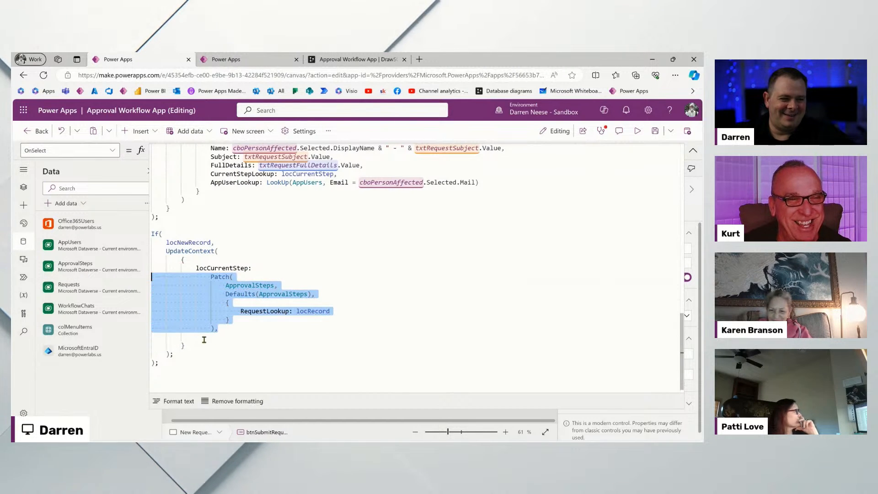
key(Tab)
Add the entry locRecord: false below the Patch inside the final UpdateContext record.
click(251, 335)
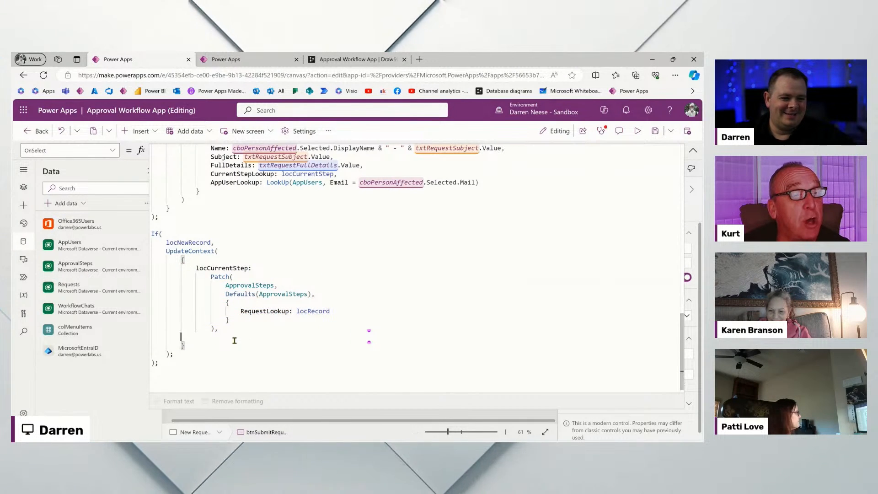
key(Tab)
key(Tab)
text(lo)
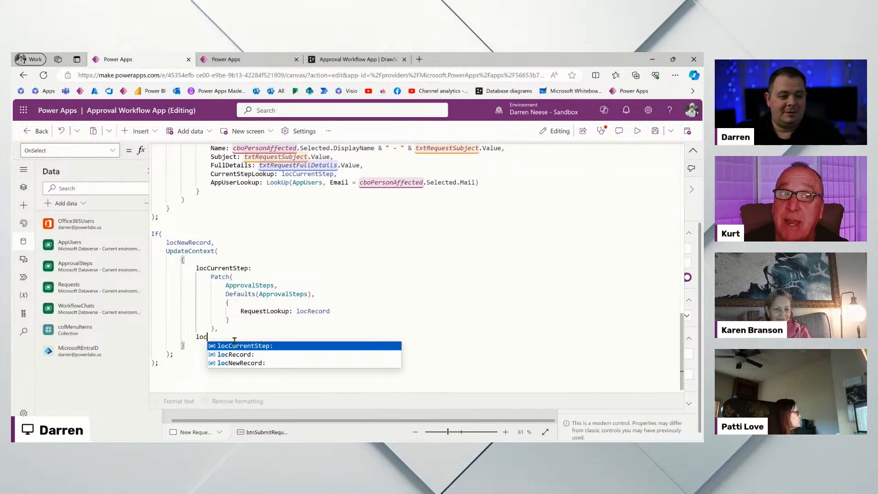
text(c)
key(Down)
key(Tab)
text(false)
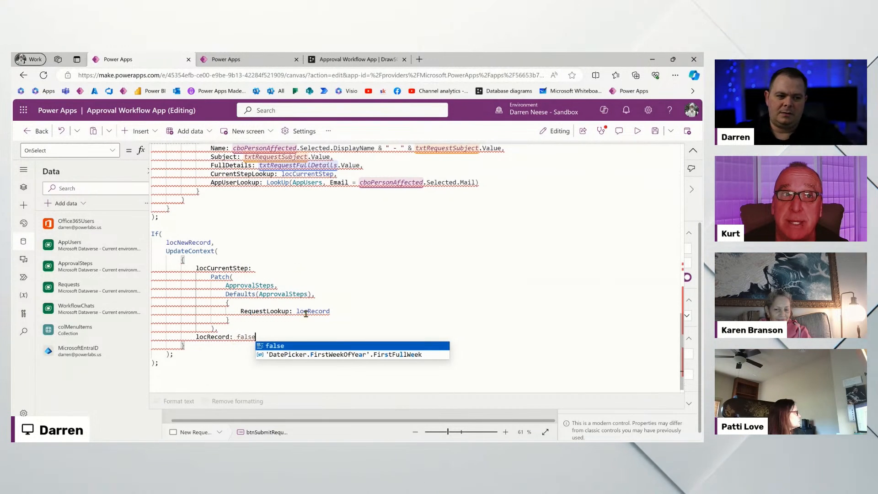
click(366, 278)
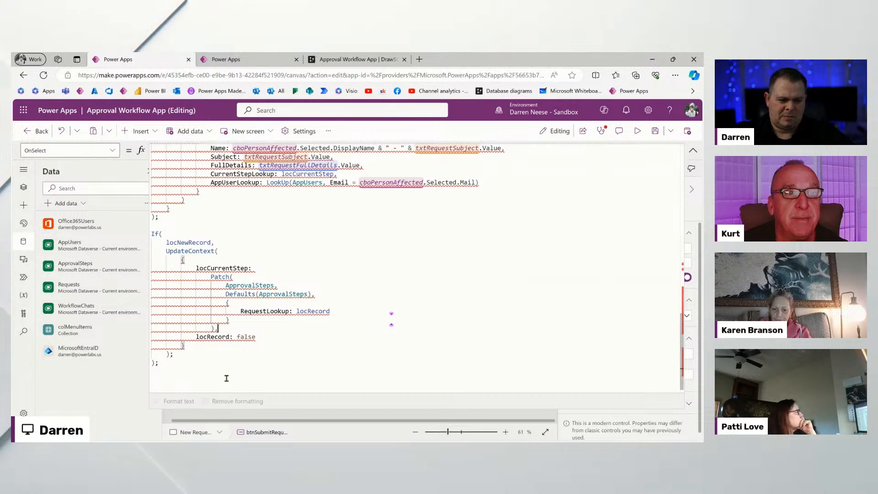
Replace the locRecord variable in the false entry with locNewRecord.
double_click(207, 335)
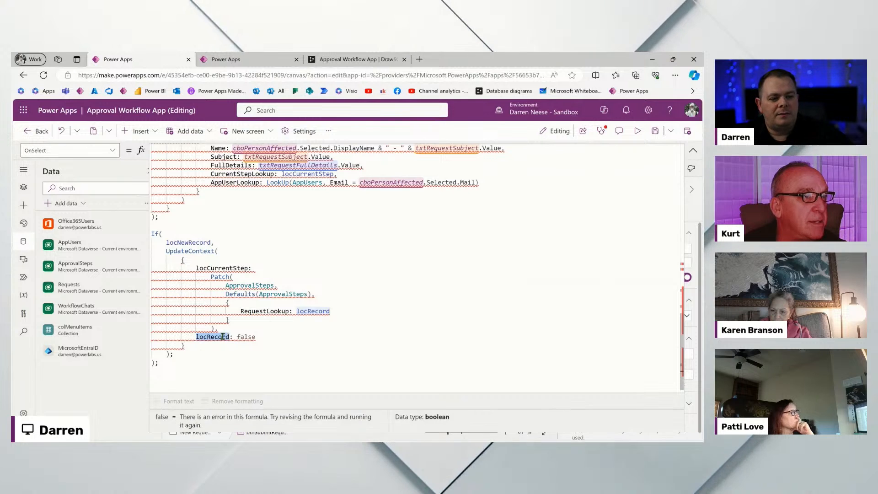
text(loc)
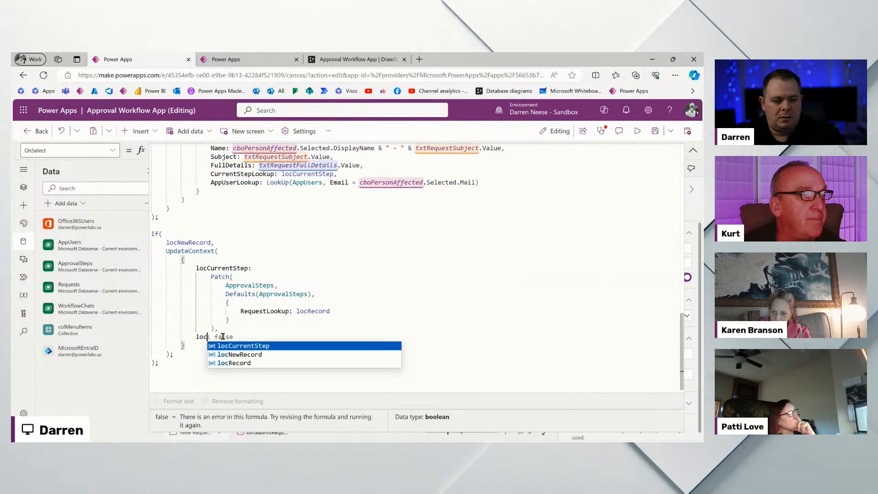
text(N)
key(Tab)
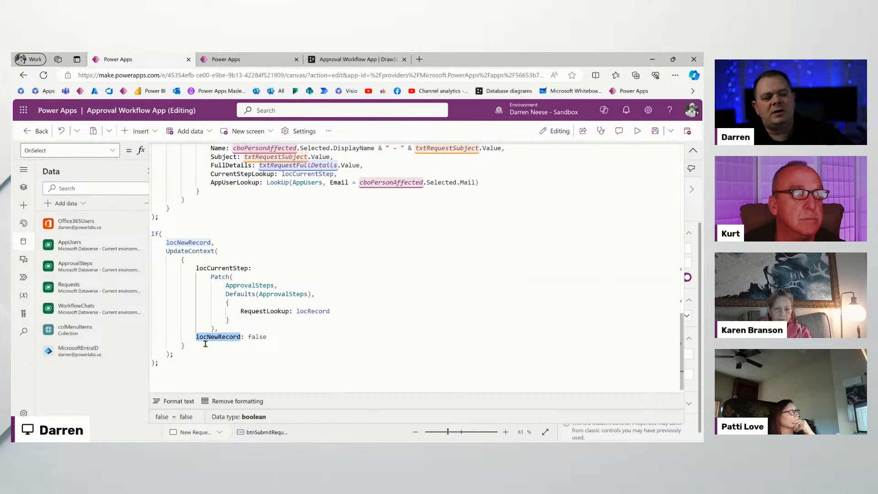
double_click(266, 337)
double_click(212, 337)
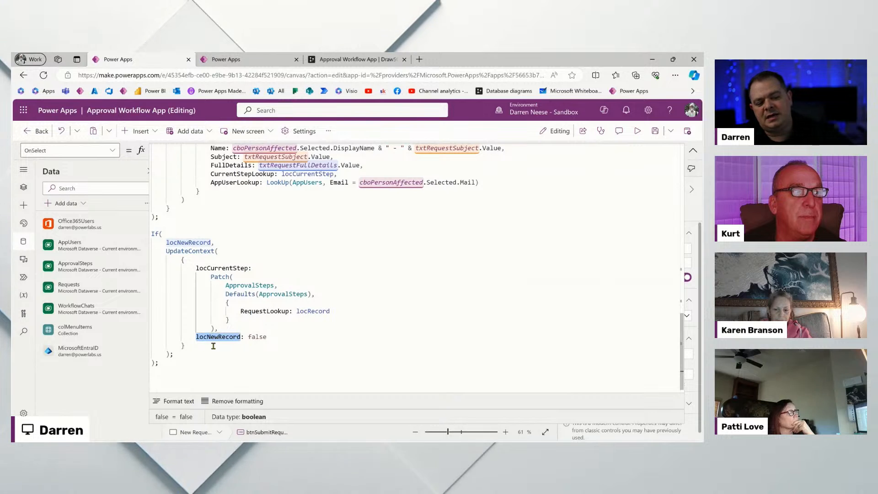
click(234, 267)
double_click(234, 268)
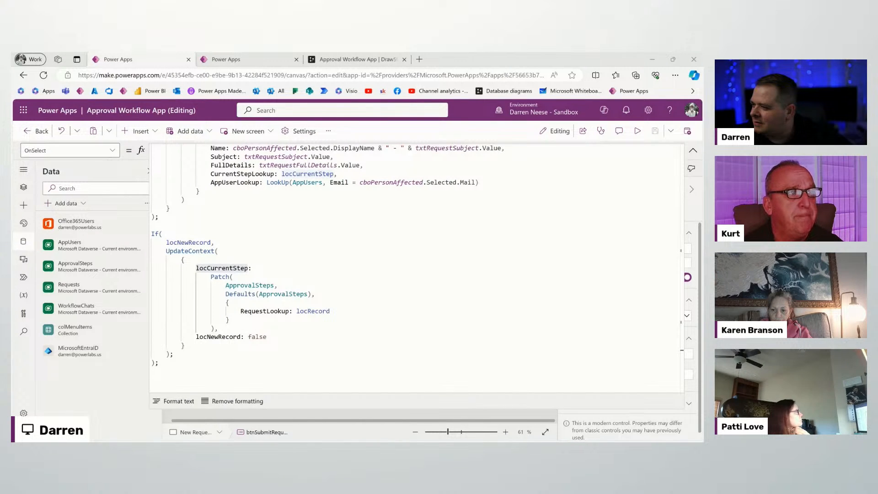
click(330, 345)
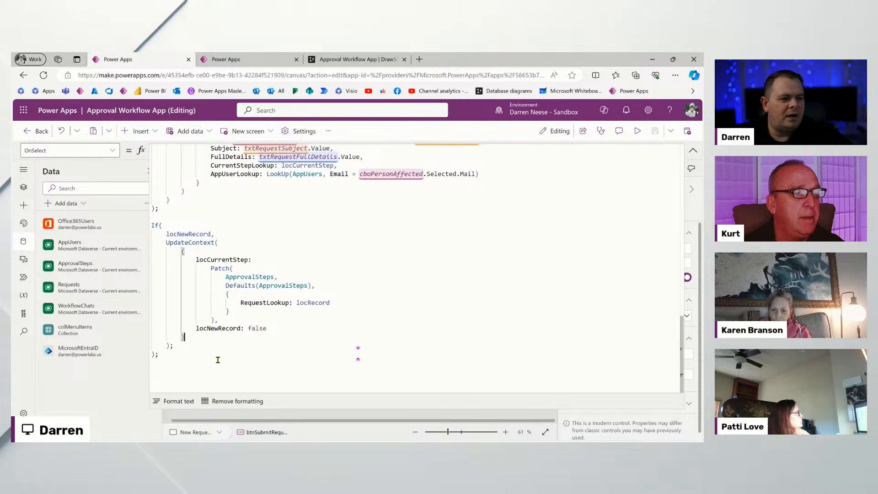
Preview the app, submit the request form with subject and details left blank, and exit the preview.
key(F5)
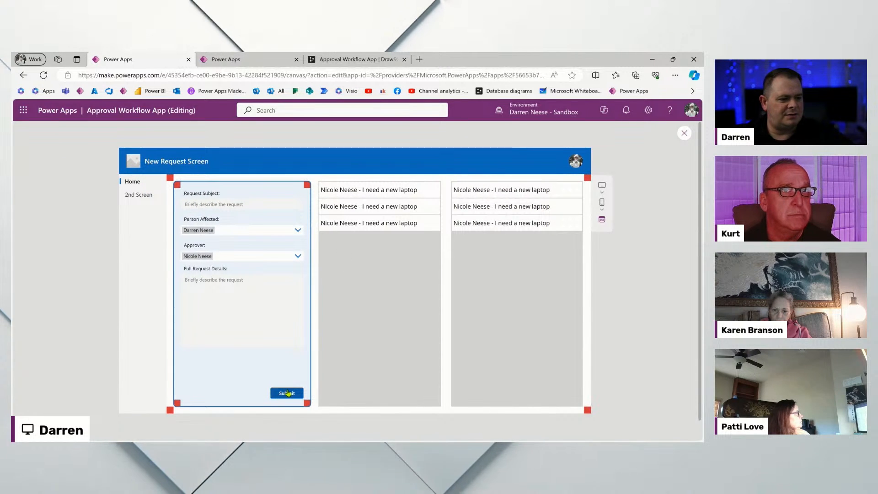
click(286, 393)
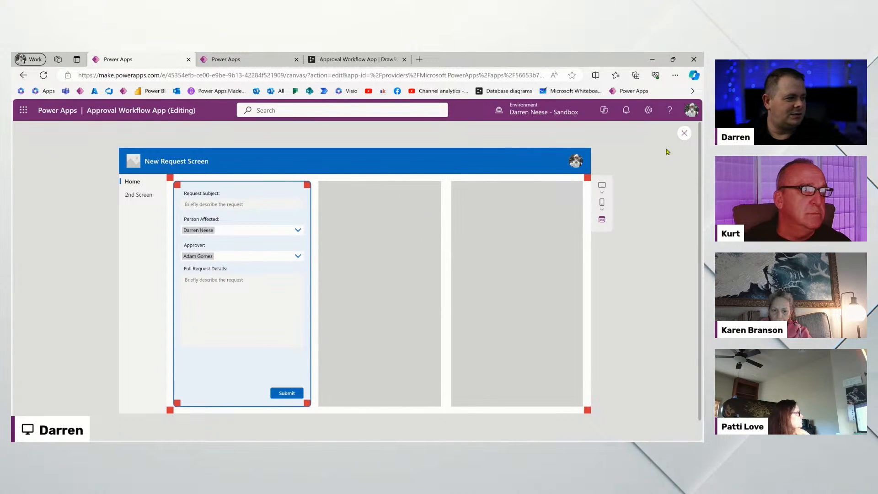
key(Escape)
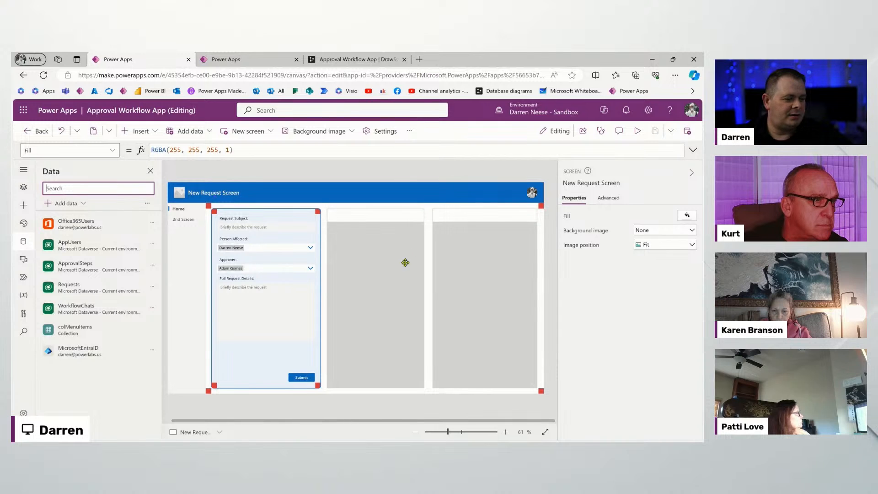
Set the middle gallery's Items to ApprovalSteps and comment out its existing Filter expression with //.
click(405, 263)
click(154, 150)
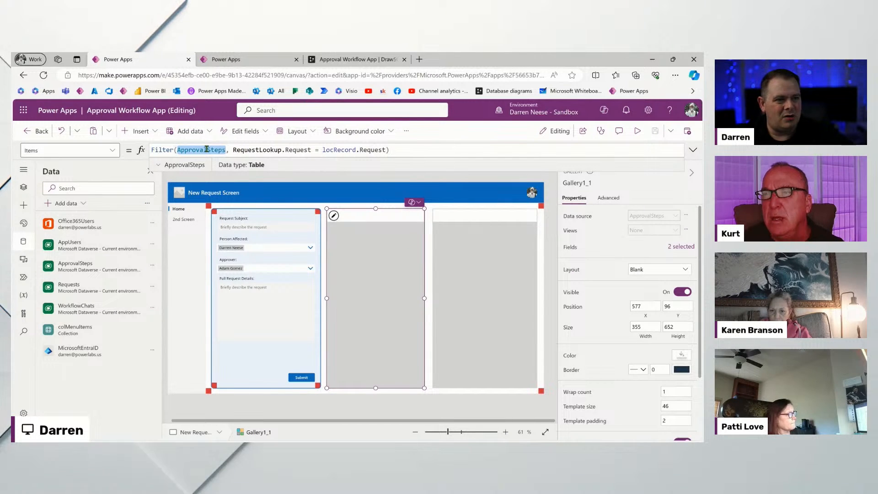
key(ctrl+c)
key(Home)
key(ctrl+v)
text(/)
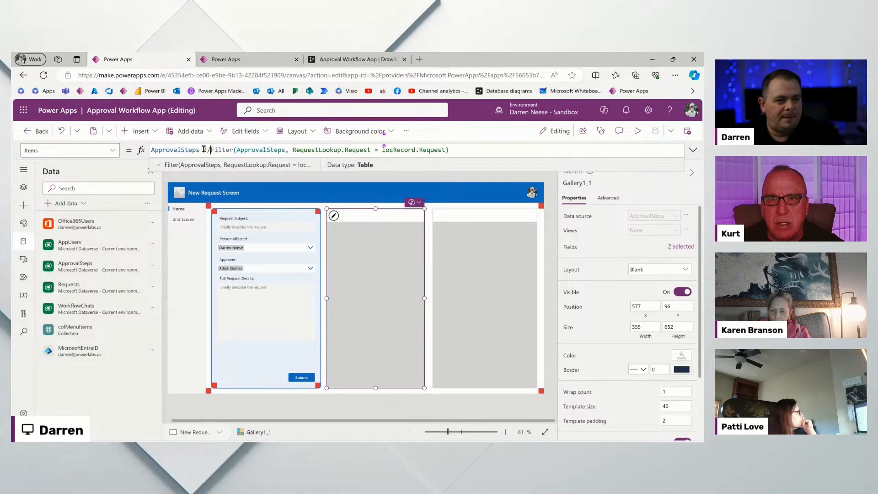
text(/)
click(357, 315)
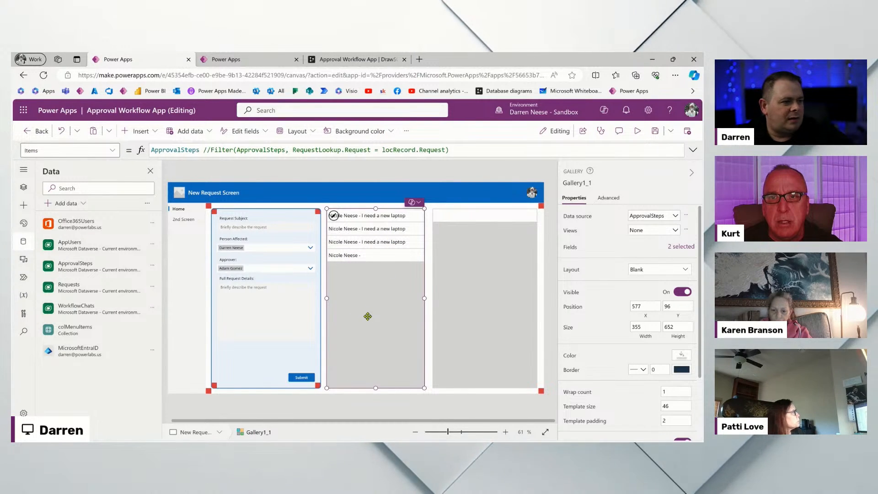
Set the middle gallery's template size to 100.
scroll(649, 310, down, 2)
click(677, 335)
key(BackSpace)
key(BackSpace)
text(100)
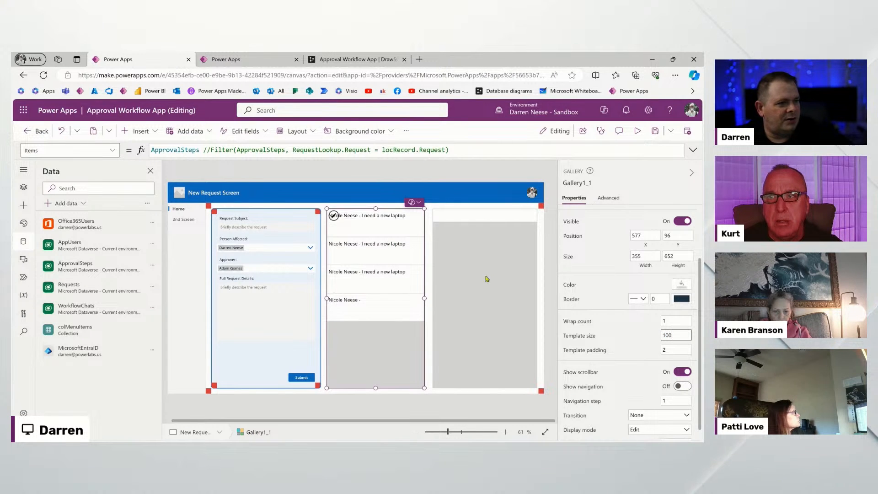
Set the Width of the gallery's name label to Parent.TemplateWidth.
click(401, 218)
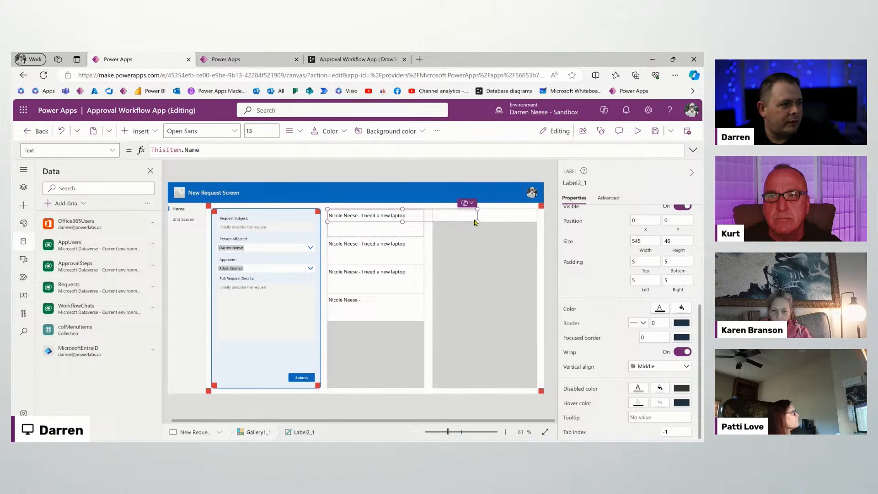
scroll(667, 276, up, 1)
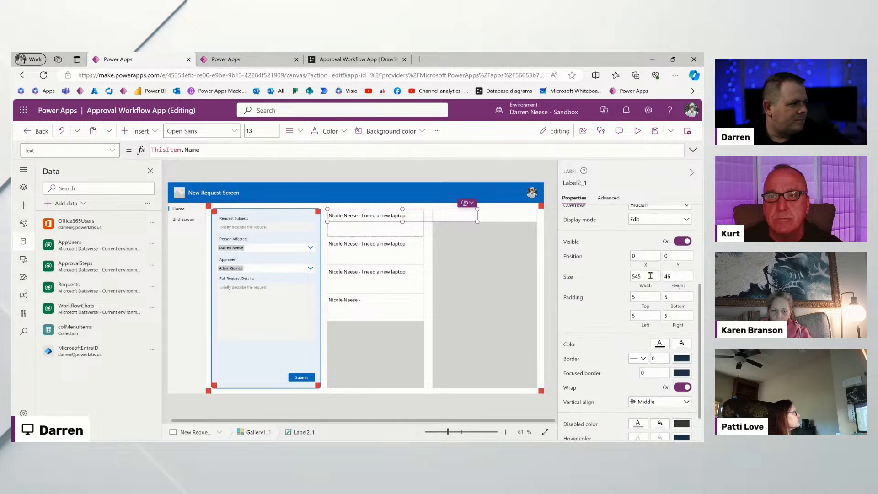
click(649, 288)
click(166, 150)
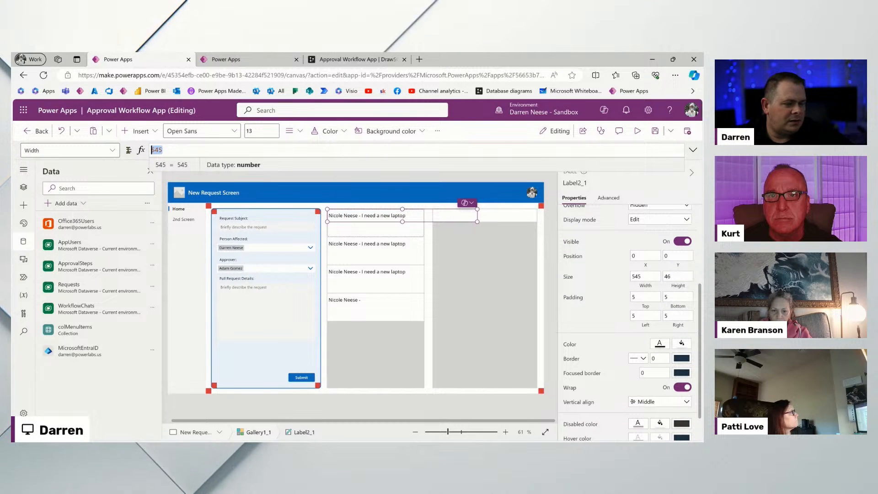
text(Parent.temp)
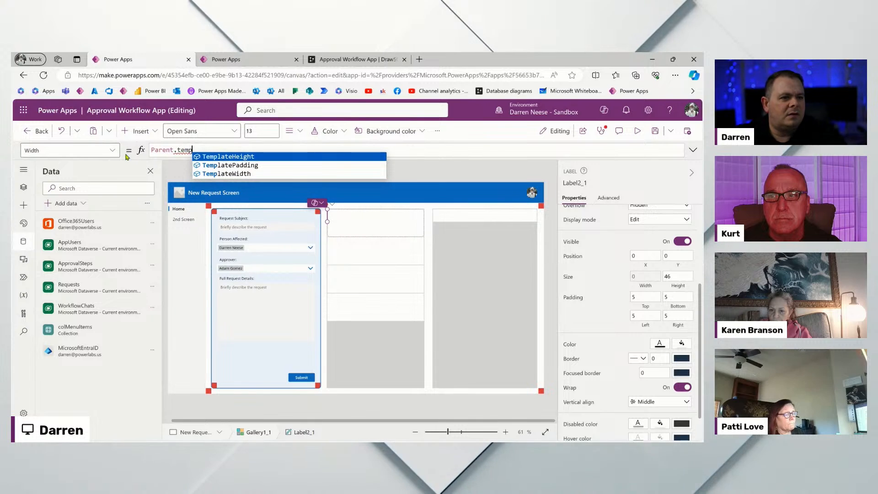
key(Down)
key(Down)
key(Tab)
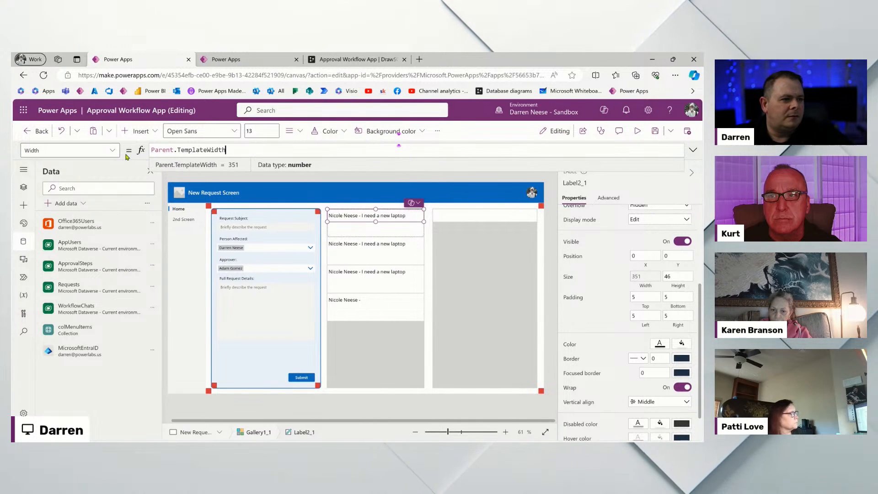
Duplicate the name label within the gallery template and place the copy directly beneath the original at Y 46.
click(364, 216)
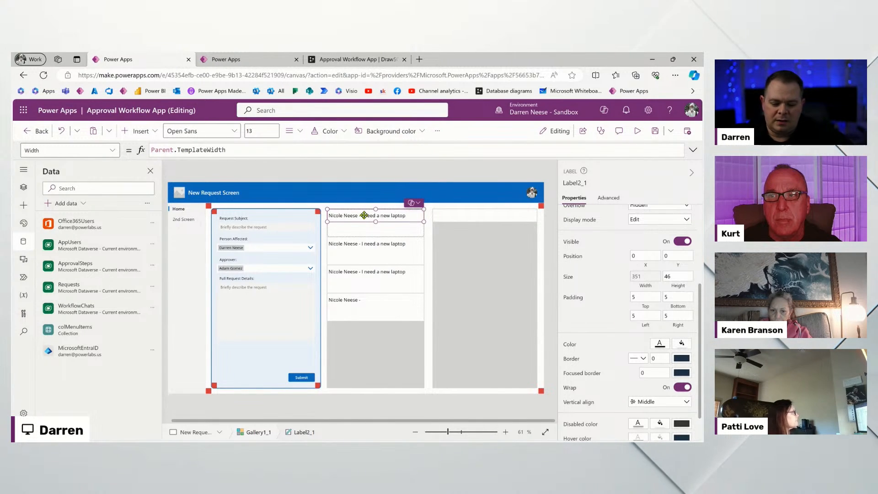
key(ctrl+c)
key(ctrl+v)
drag(361, 226, 361, 228)
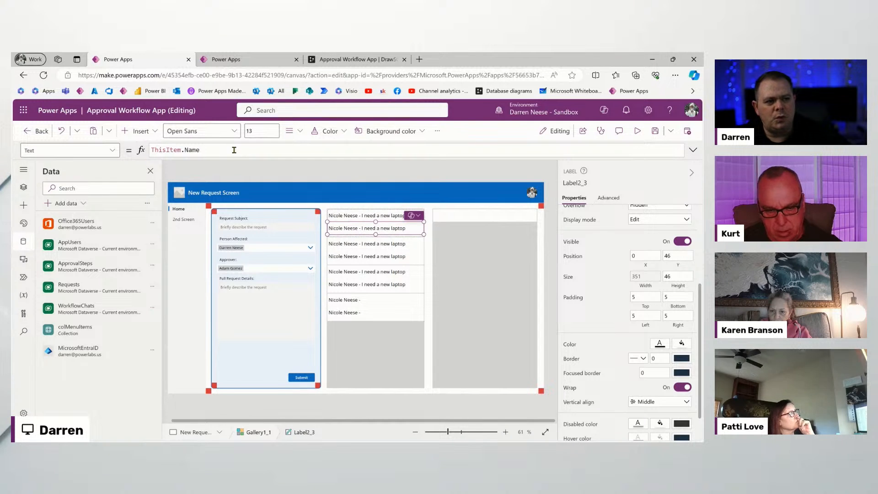
Set the duplicated label's Text to ThisItem.RequestLookup.Request, checking the RequestLookup field of ApprovalStep in the database diagram.
double_click(189, 150)
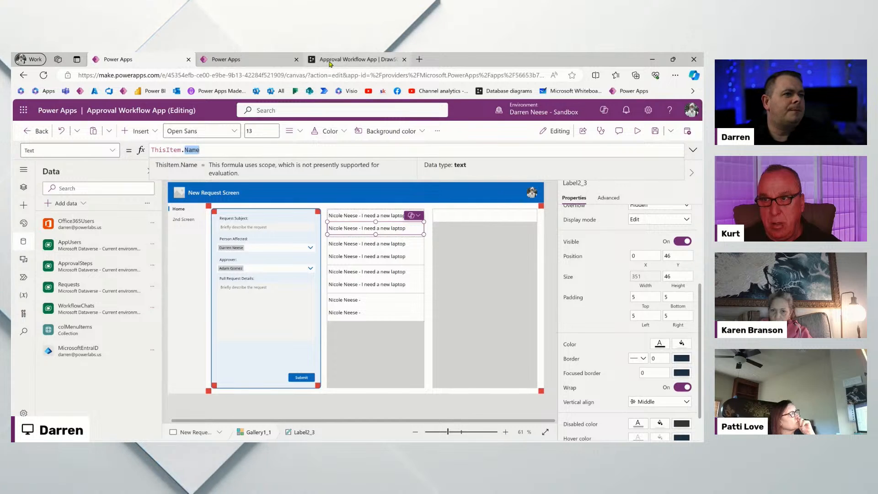
click(348, 59)
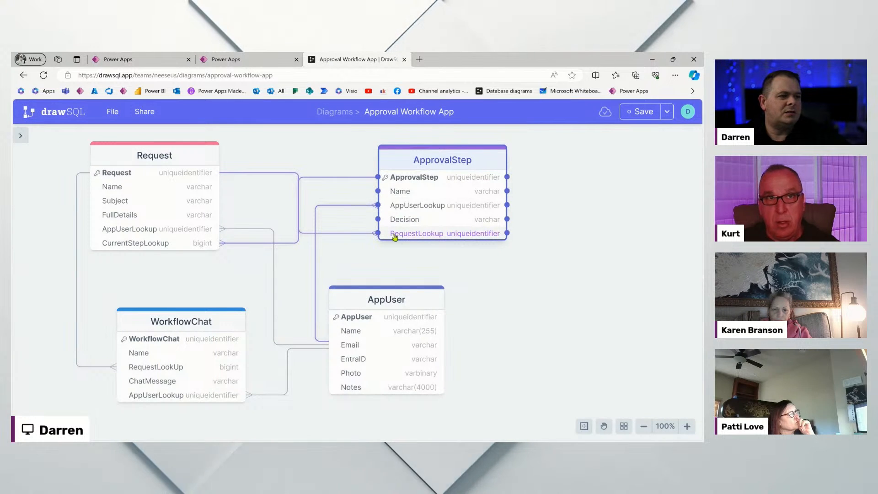
click(117, 59)
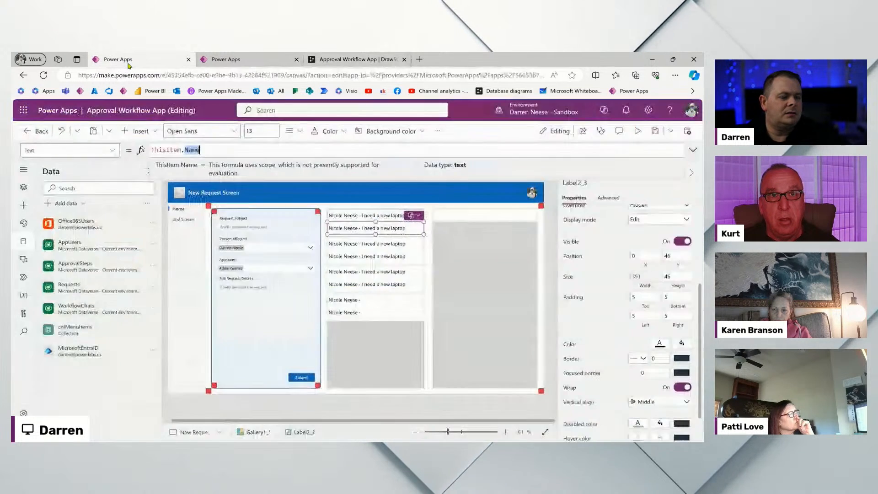
text(Re)
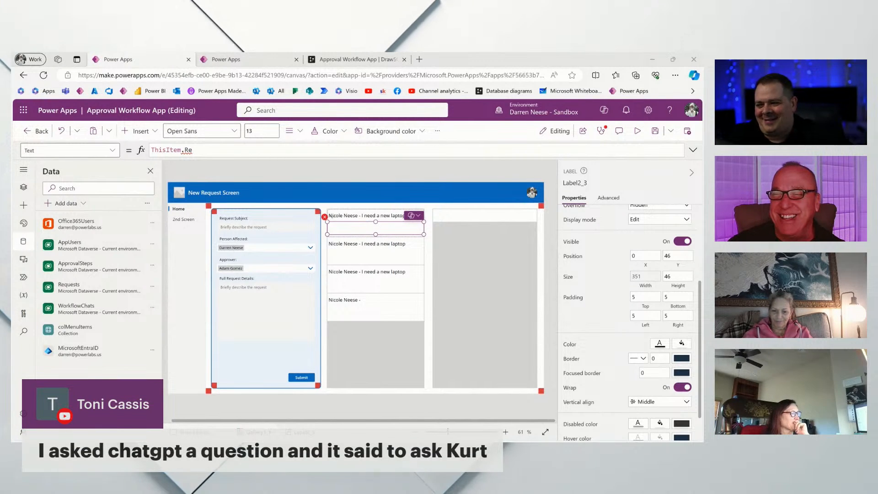
click(225, 146)
text(q)
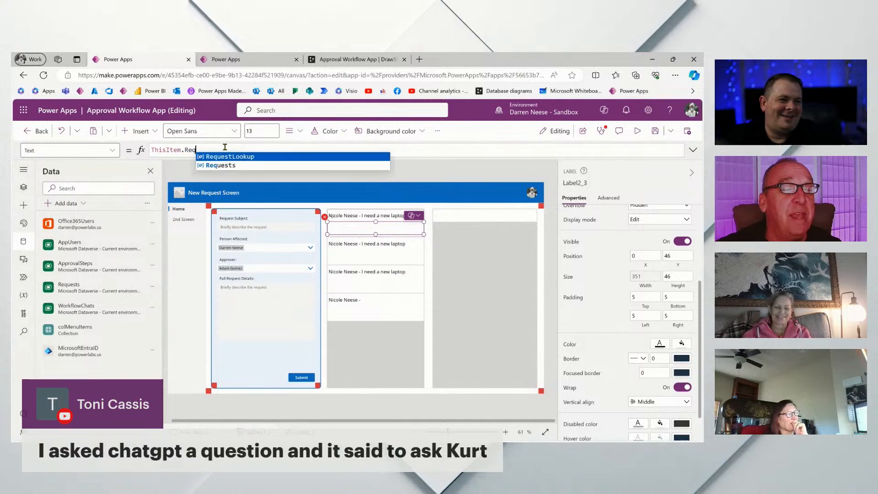
key(Tab)
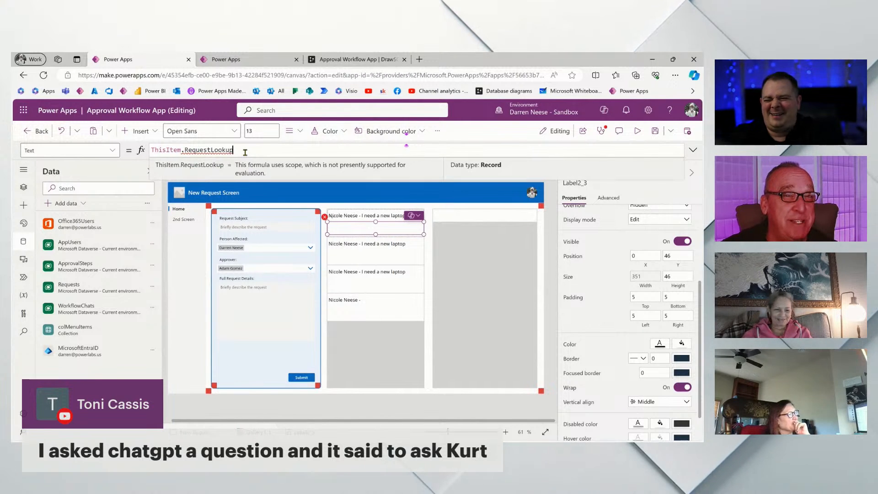
text(.)
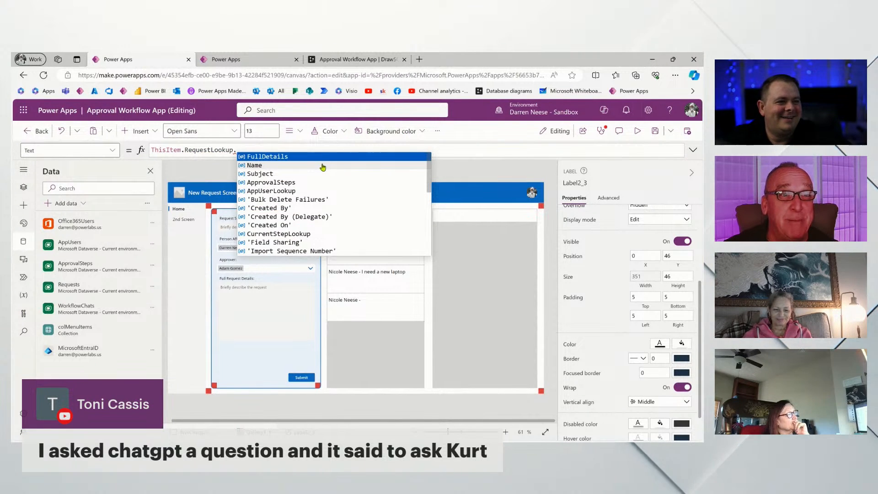
text(re)
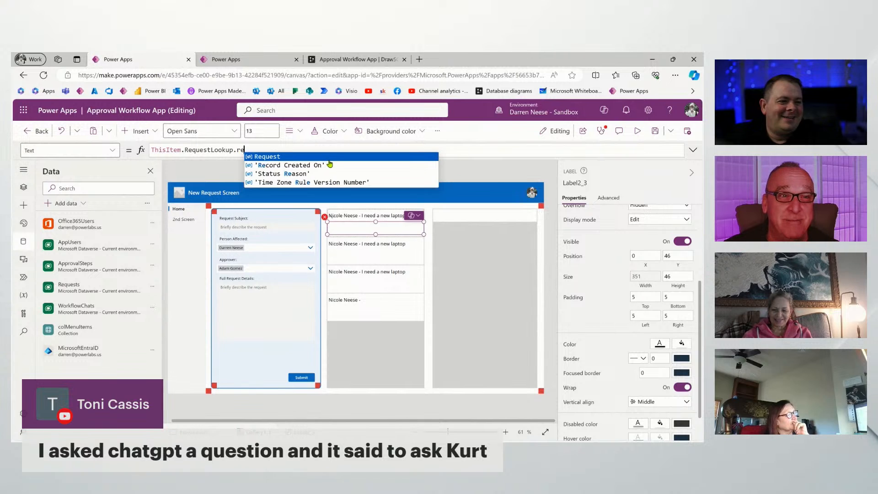
key(Tab)
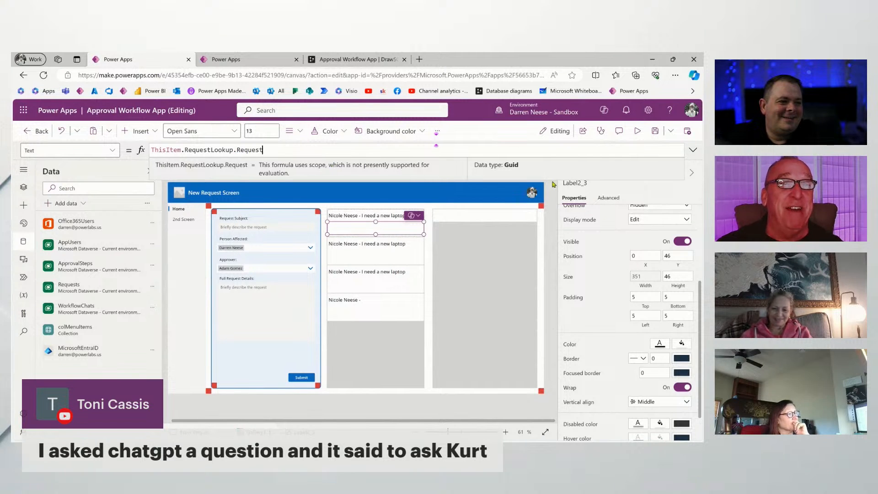
Give the duplicated gallery label a border of 1 and a light orange fill.
scroll(643, 313, down, 1)
click(652, 323)
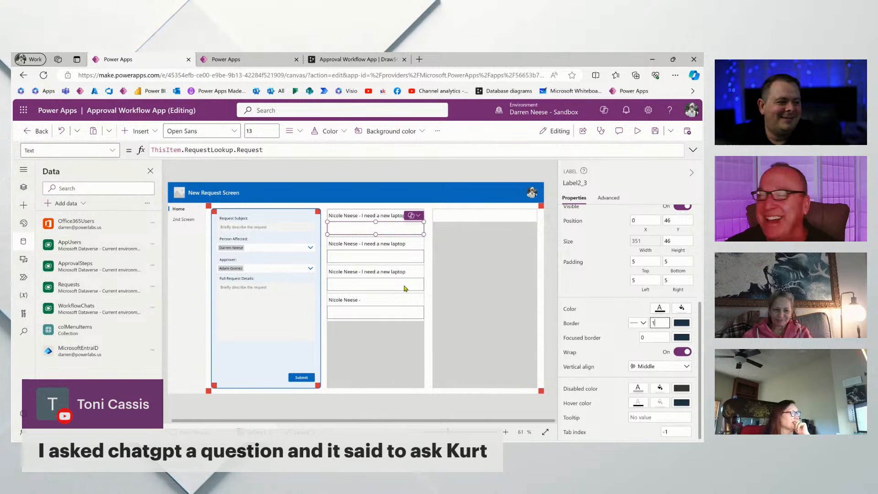
click(406, 176)
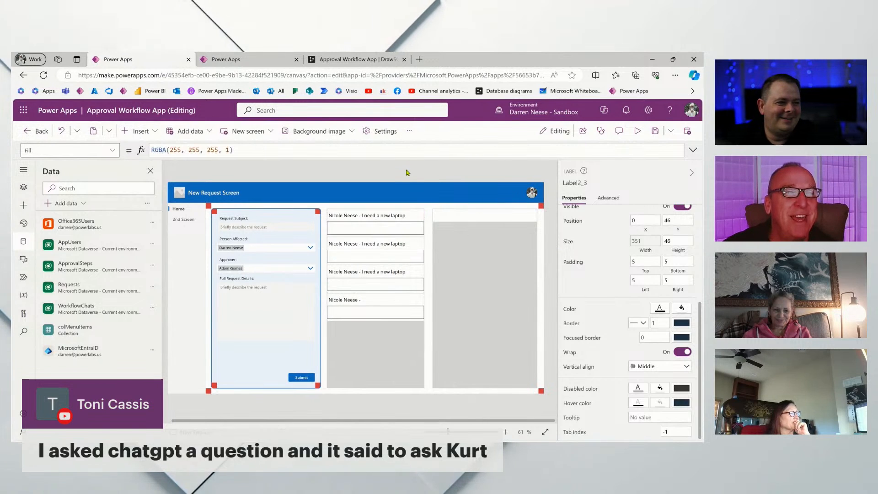
click(385, 232)
scroll(677, 334, down, 3)
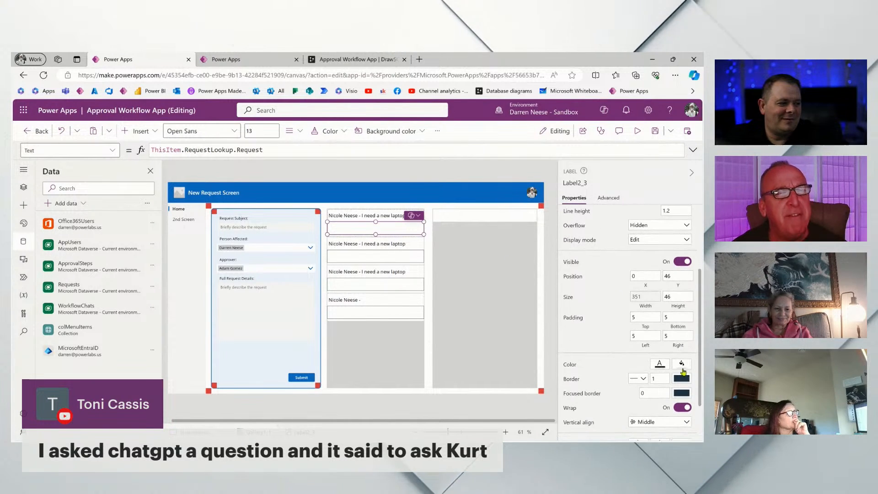
click(681, 363)
click(621, 311)
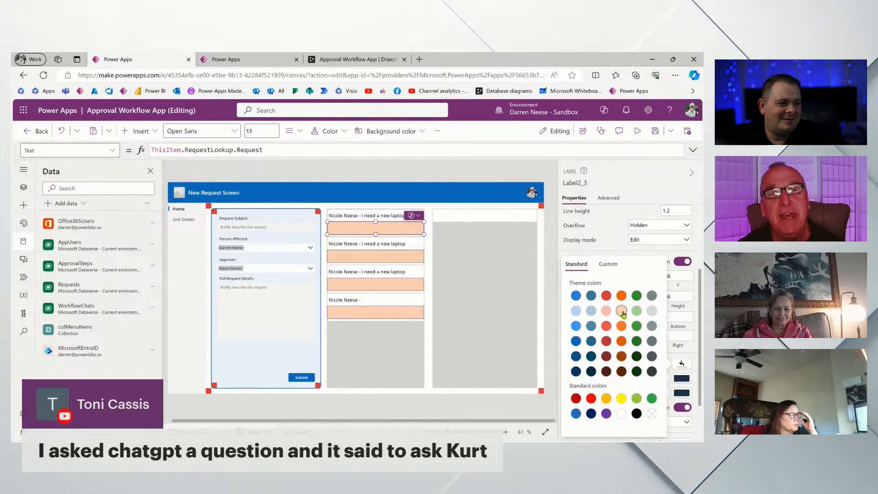
click(416, 177)
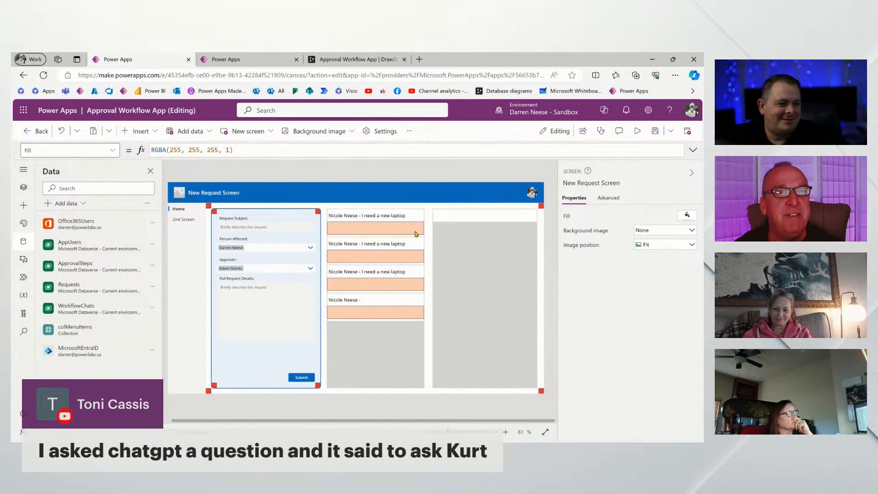
Set the middle gallery's template size to 120 and shrink the orange label to about 298 by 44 at X 26, Y 59.
click(397, 291)
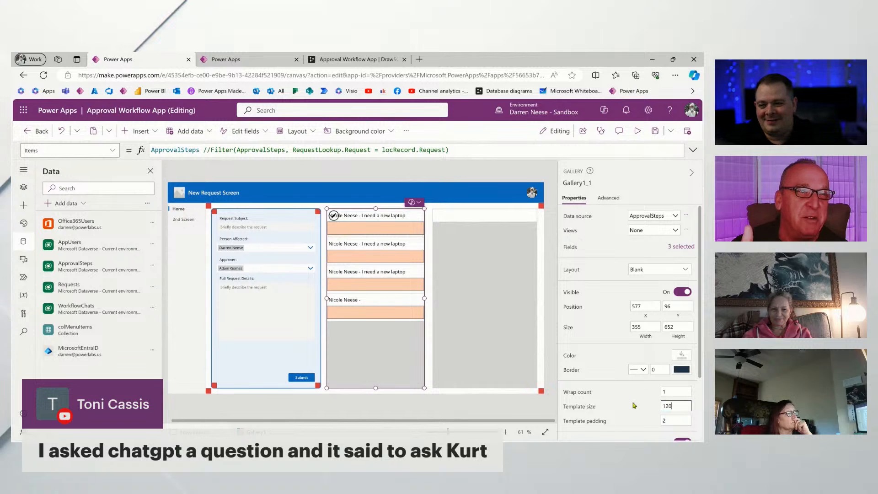
key(Return)
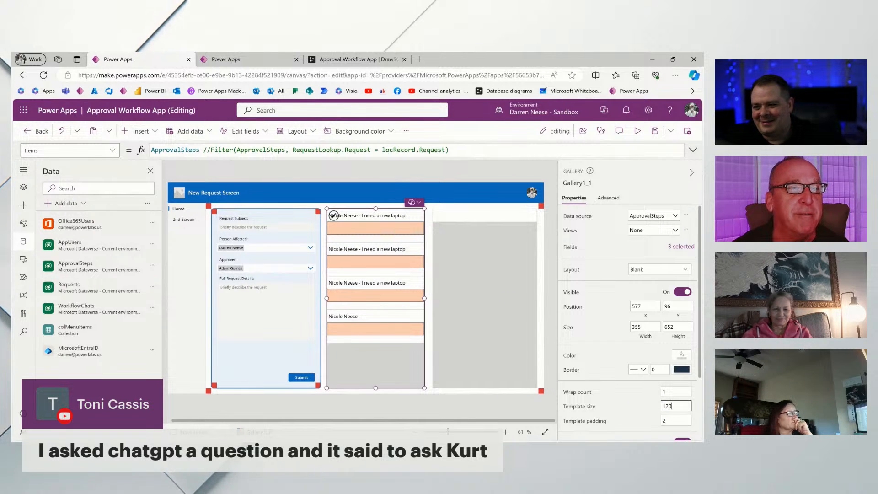
click(333, 233)
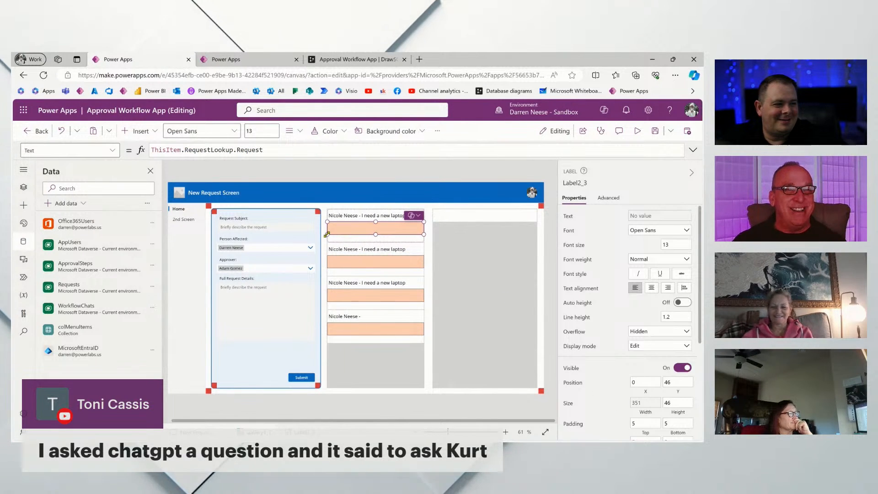
drag(331, 235, 358, 229)
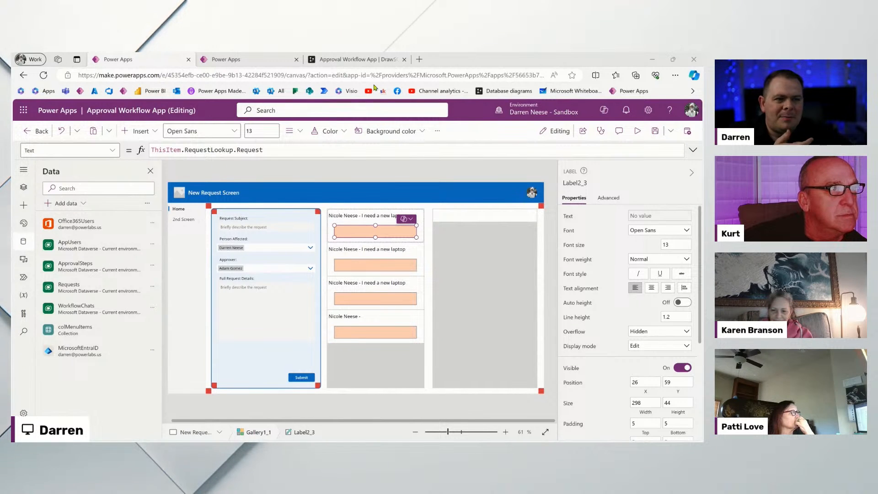
Review the lookup relationships in the database diagram and the locCurrentStep and locRecord patches in the submit button's OnSelect formula.
click(383, 64)
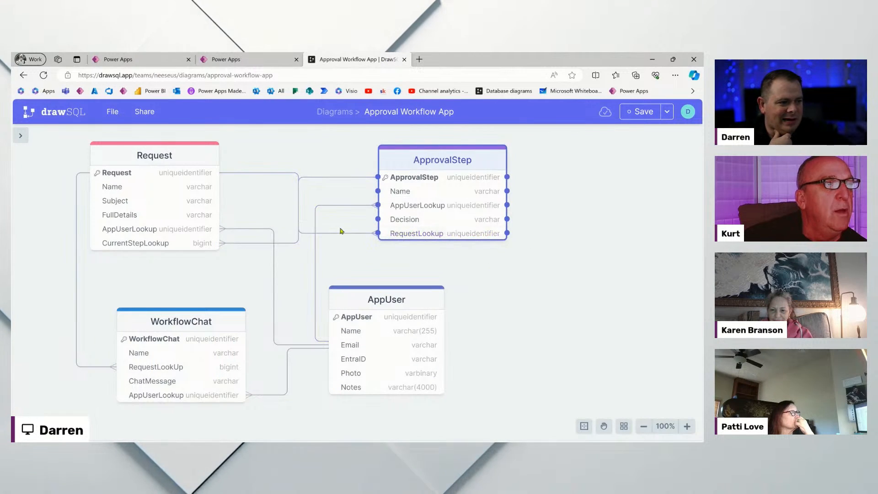
click(137, 59)
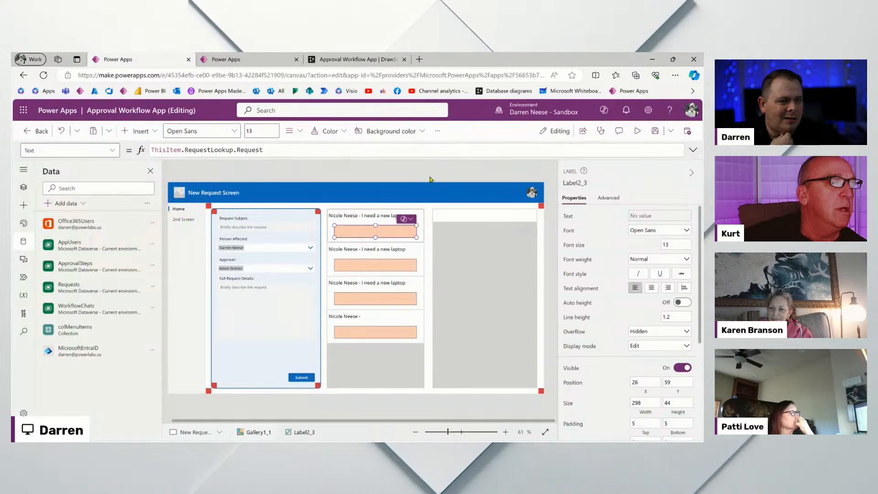
click(300, 377)
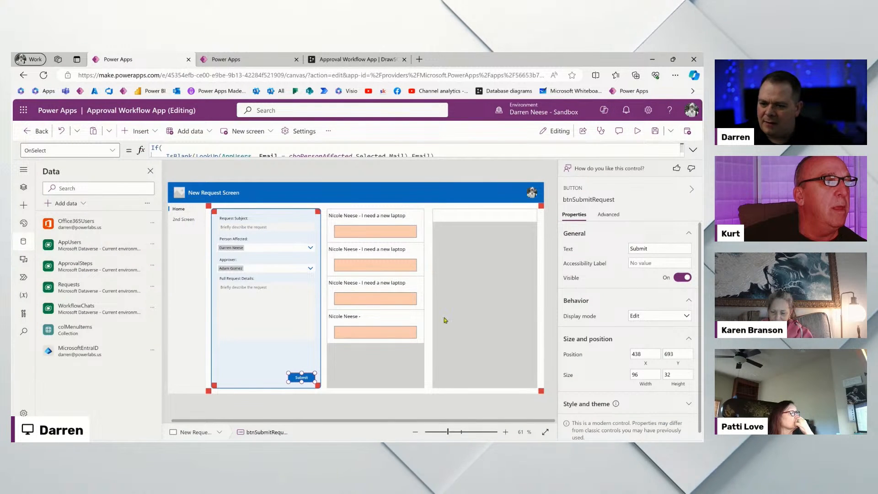
click(693, 149)
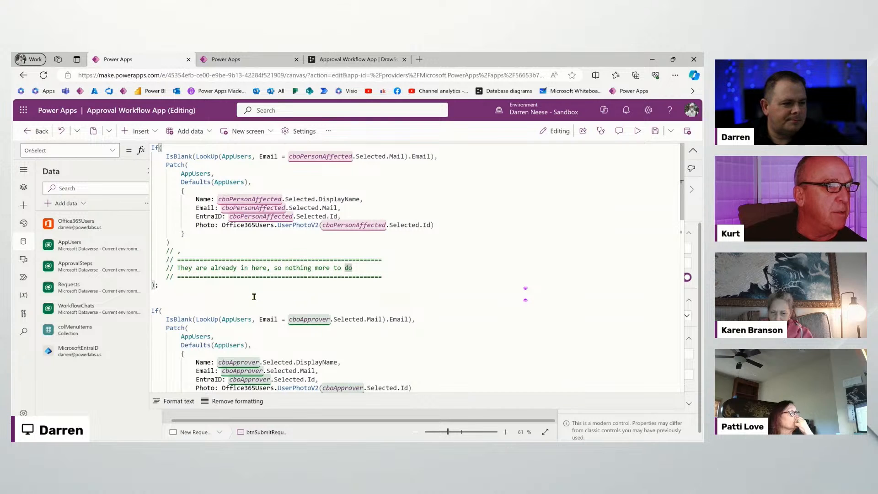
scroll(295, 234, down, 8)
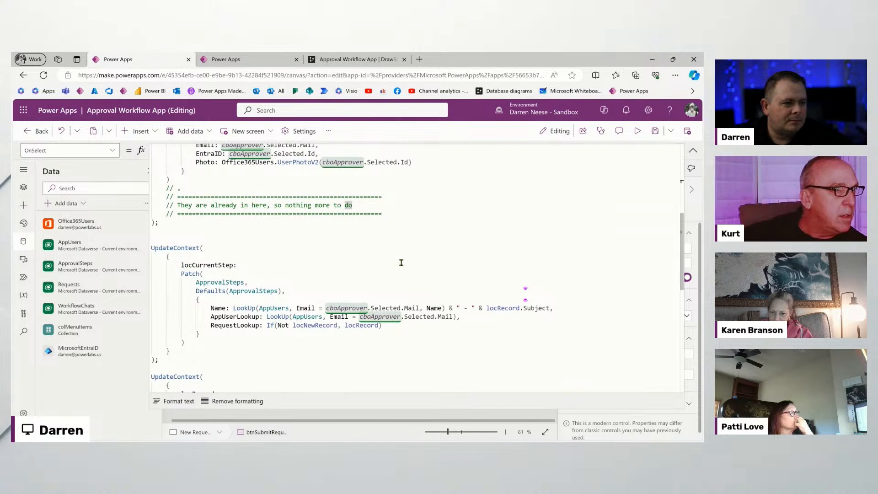
scroll(274, 226, up, 2)
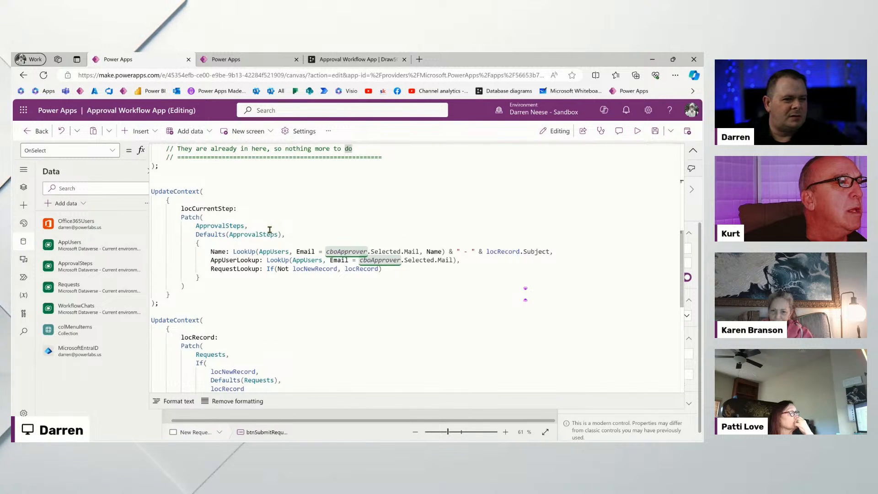
double_click(216, 208)
scroll(289, 256, down, 4)
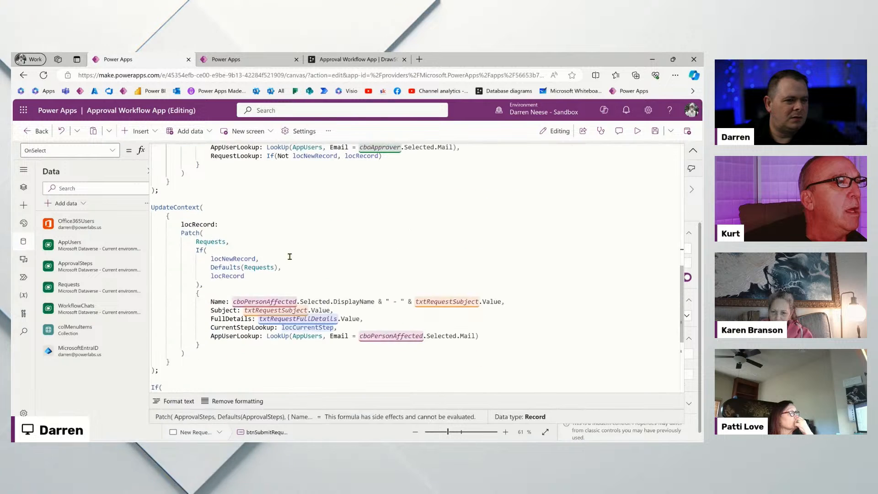
scroll(257, 211, up, 2)
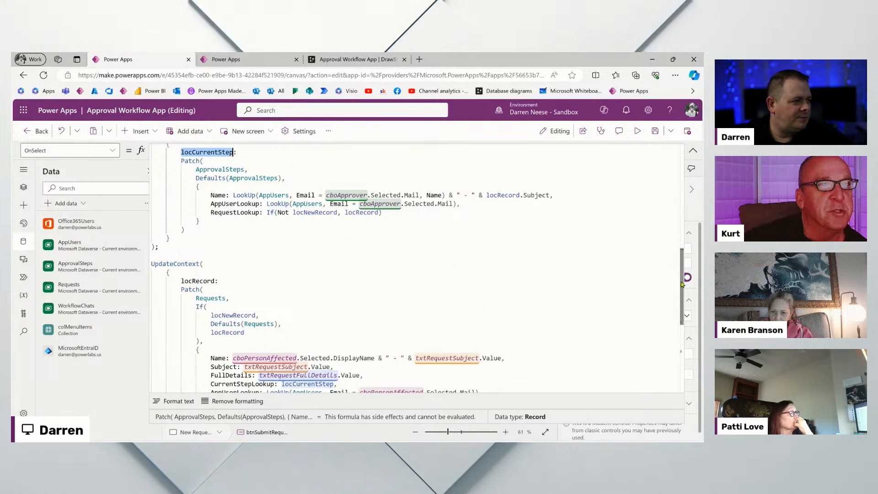
drag(682, 287, 683, 305)
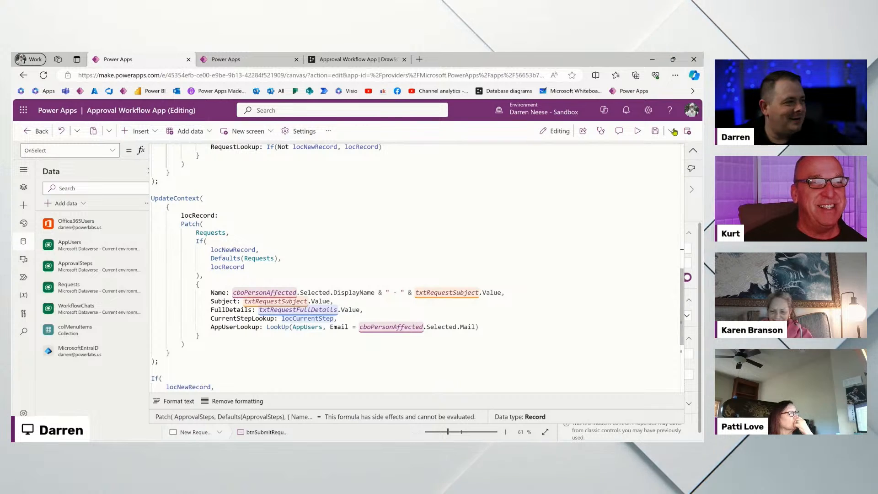
Enlarge the page to 110% and examine the RequestLookup assignment in the ApprovalSteps patch within the OnSelect formula's final If block.
click(676, 76)
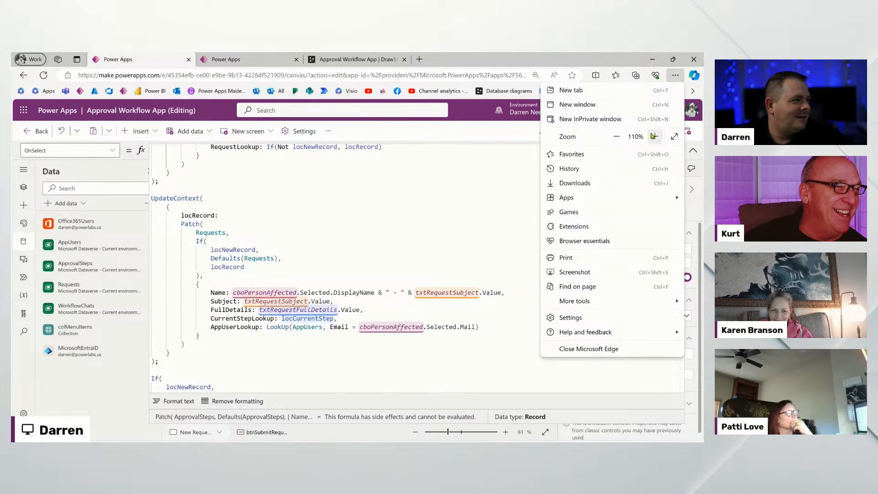
click(654, 137)
click(484, 255)
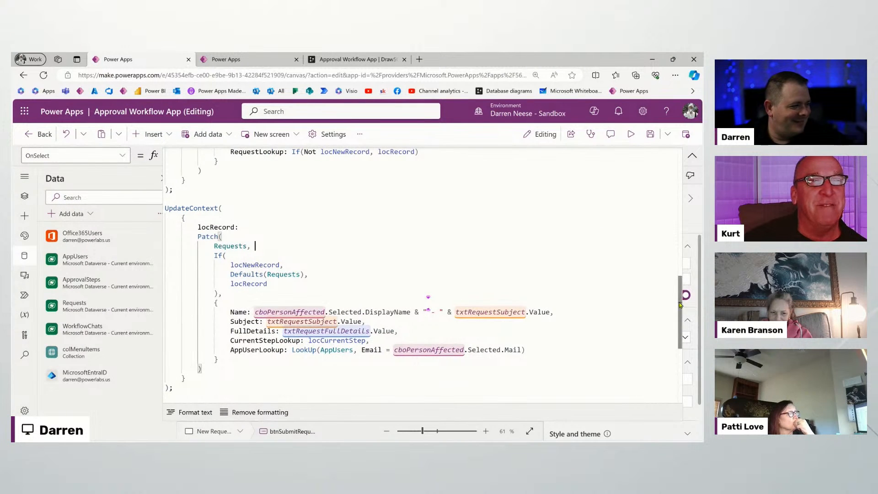
drag(680, 304, 685, 369)
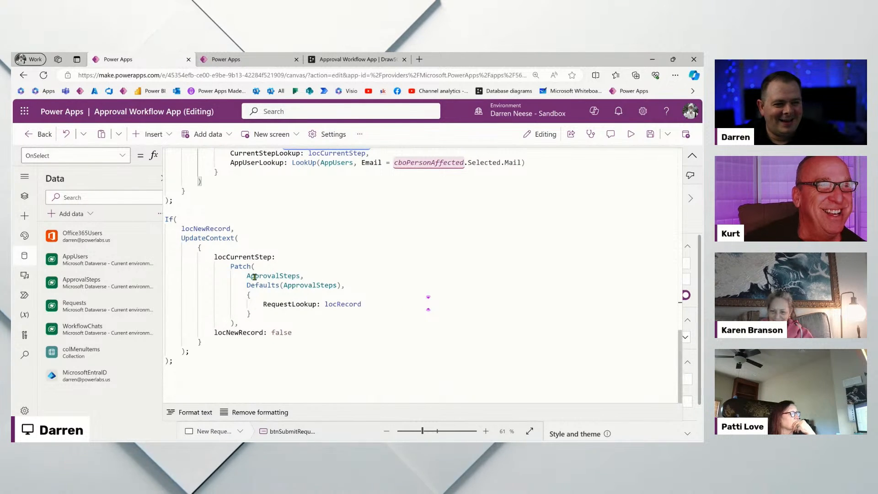
double_click(291, 275)
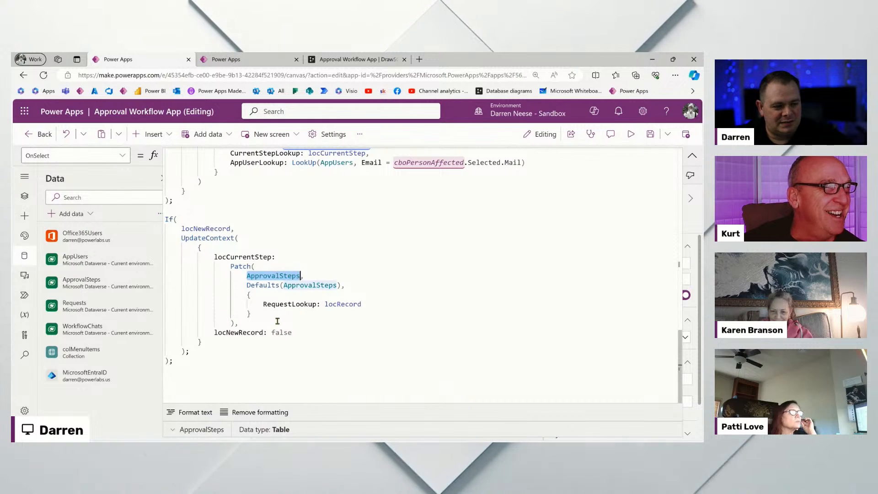
double_click(289, 304)
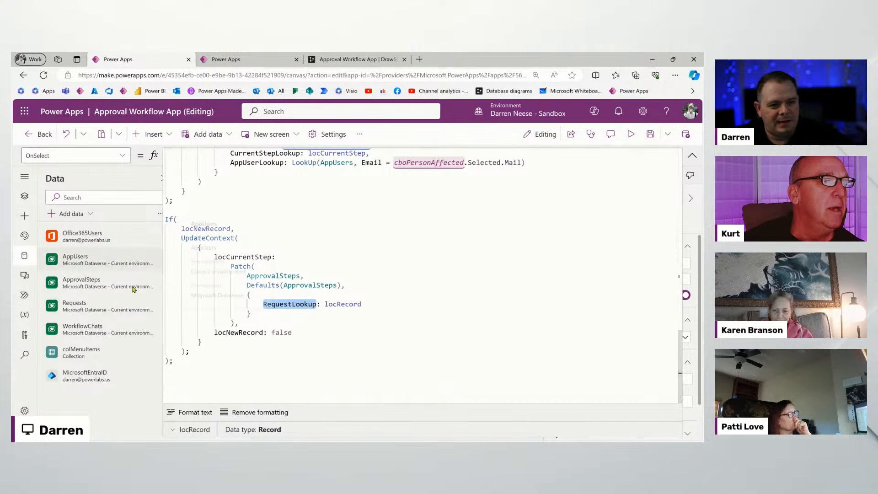
Collapse the formula and inspect the RequestLookup column in the ApprovalSteps table data, then close the table.
click(690, 158)
click(167, 283)
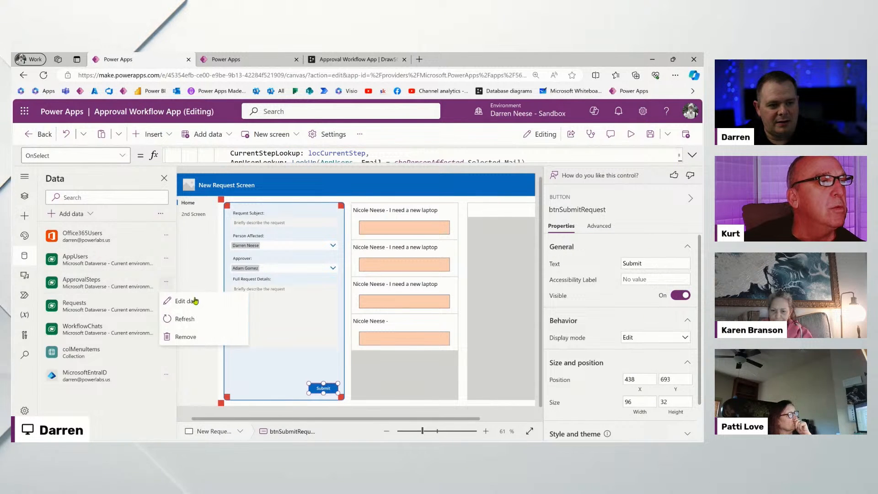
click(196, 302)
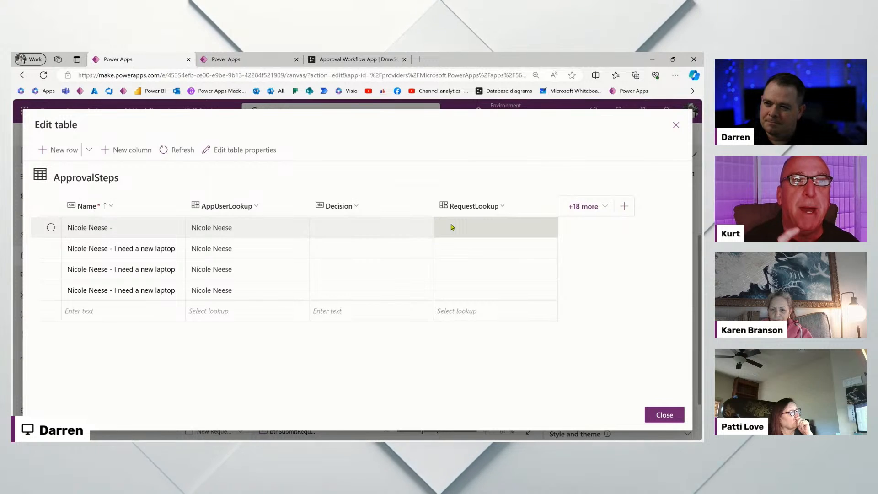
click(676, 125)
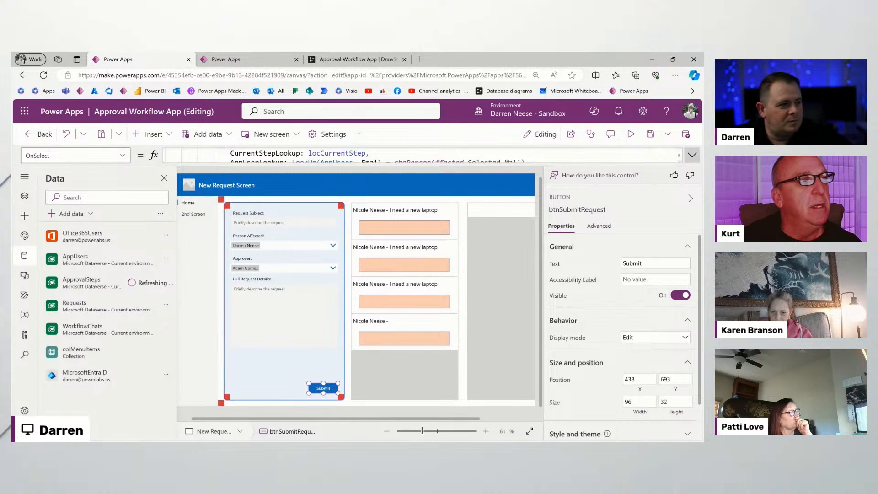
Expand the OnSelect formula and examine the CurrentStepLookup and AppUserLookup assignments in the locRecord patch to Requests.
click(691, 157)
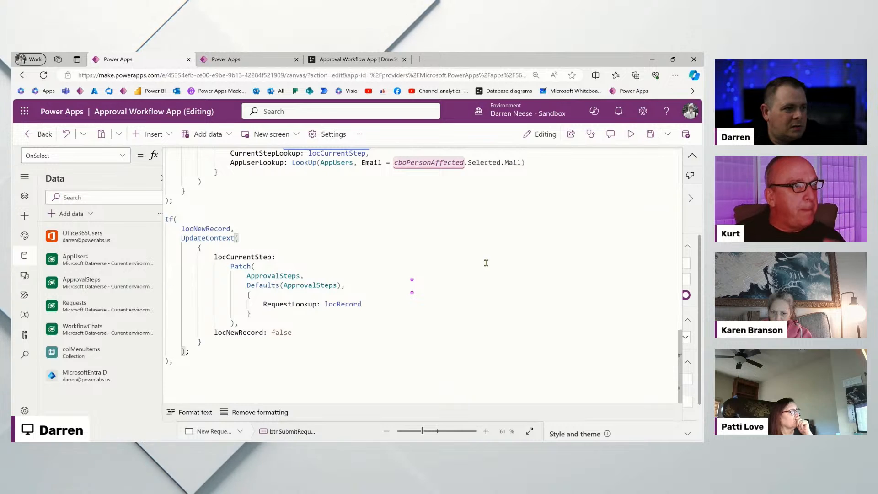
scroll(386, 248, up, 2)
drag(324, 187, 336, 225)
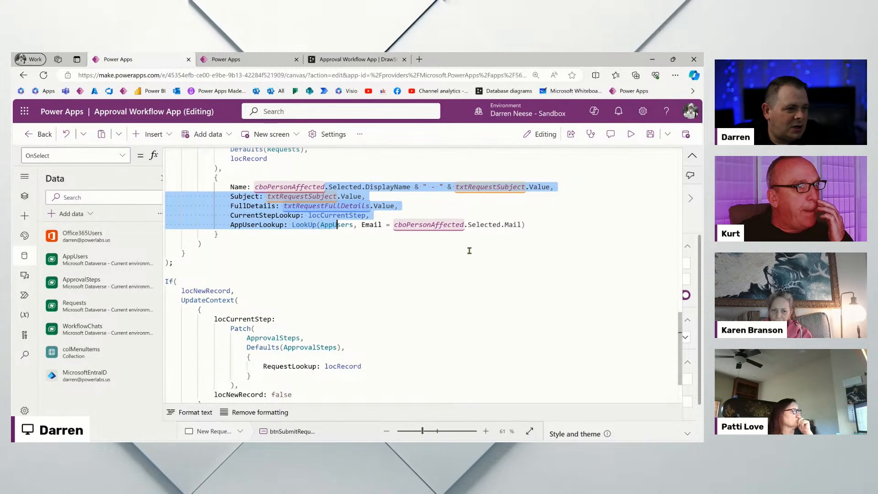
scroll(679, 290, up, 2)
scroll(678, 291, up, 3)
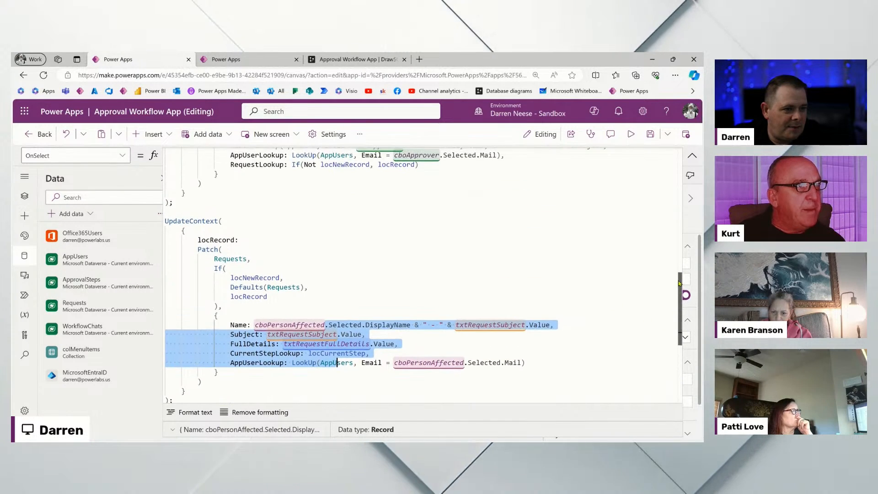
scroll(503, 274, down, 1)
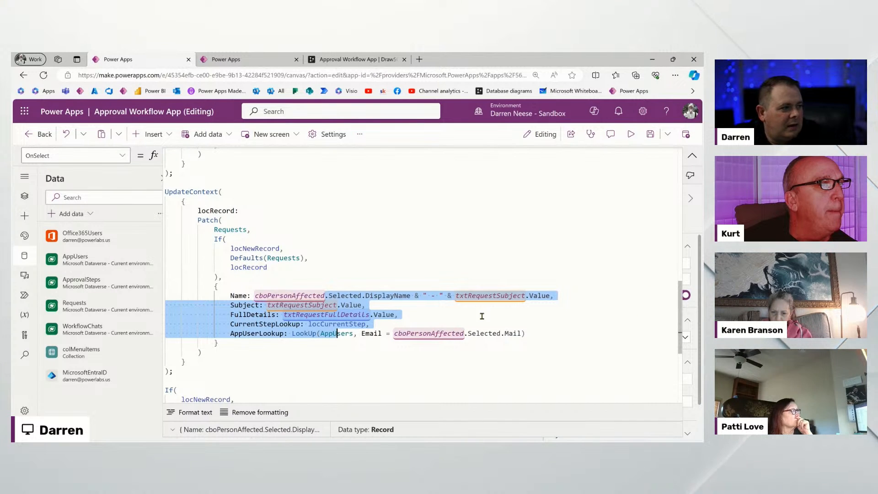
click(369, 332)
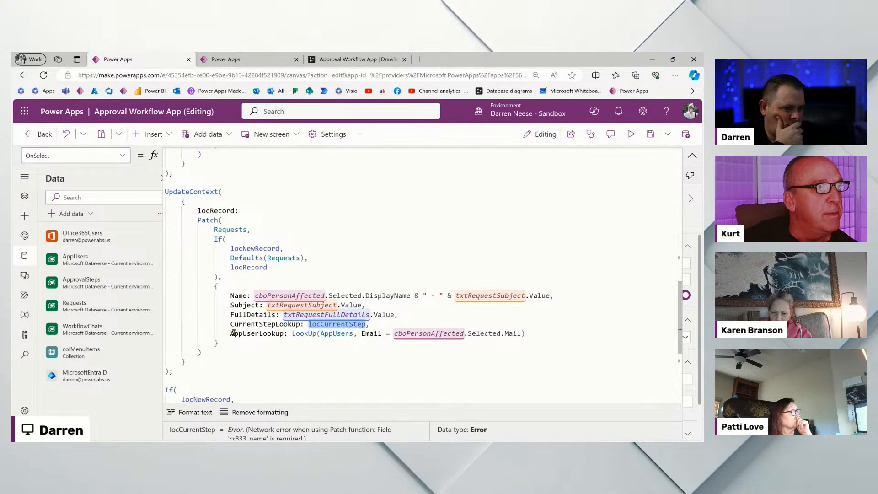
drag(233, 333, 280, 333)
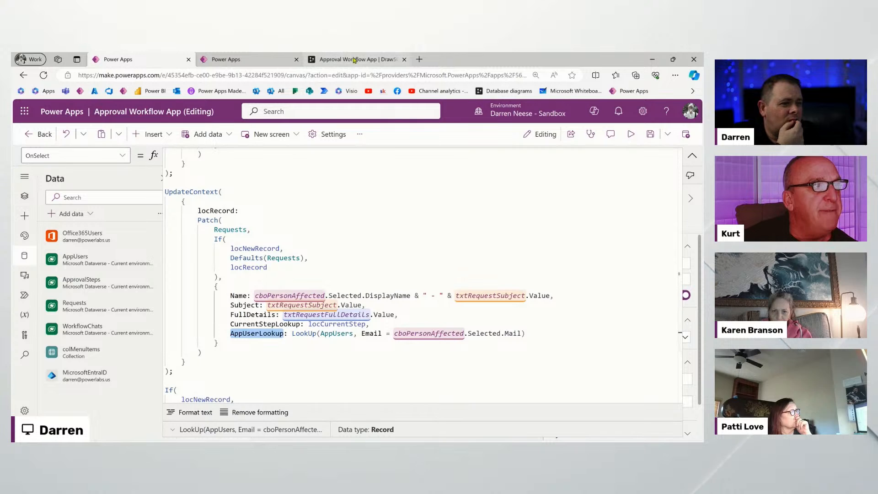
mouse_move(355, 60)
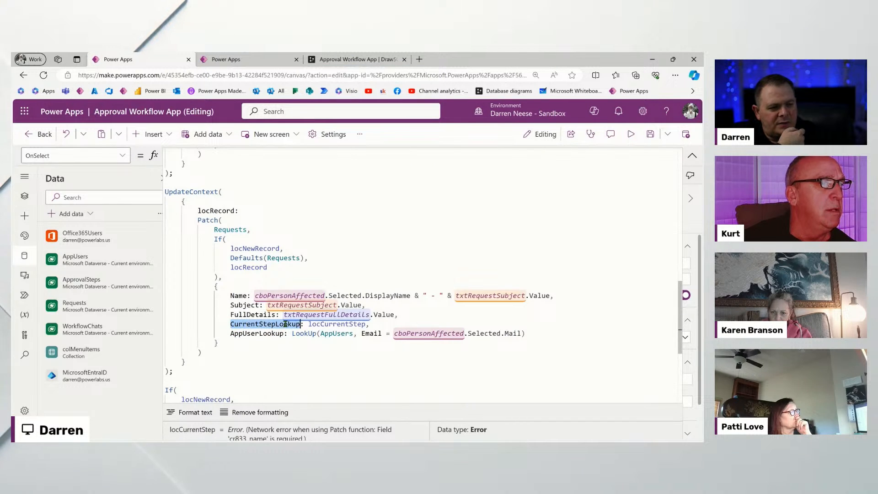
double_click(336, 324)
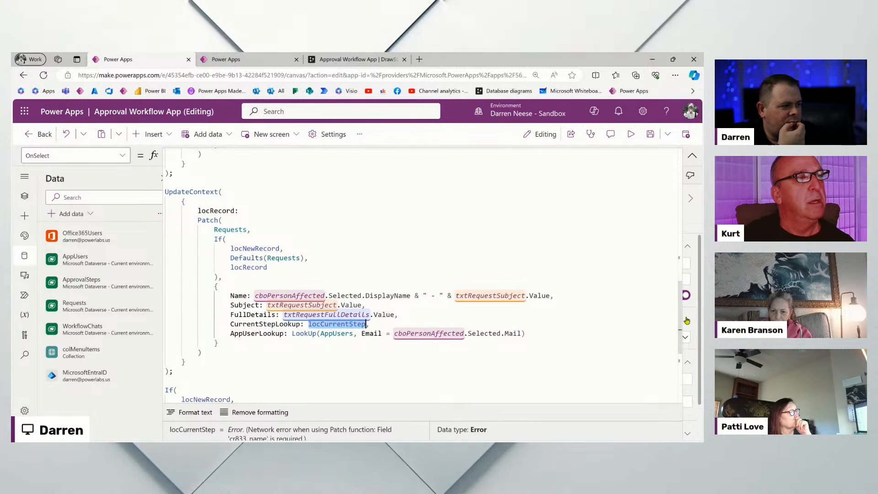
Trace locCurrentStep from its ApprovalSteps patch to the CurrentStepLookup assignment in the Requests patch, comparing the order of the two UpdateContext blocks.
scroll(684, 279, up, 5)
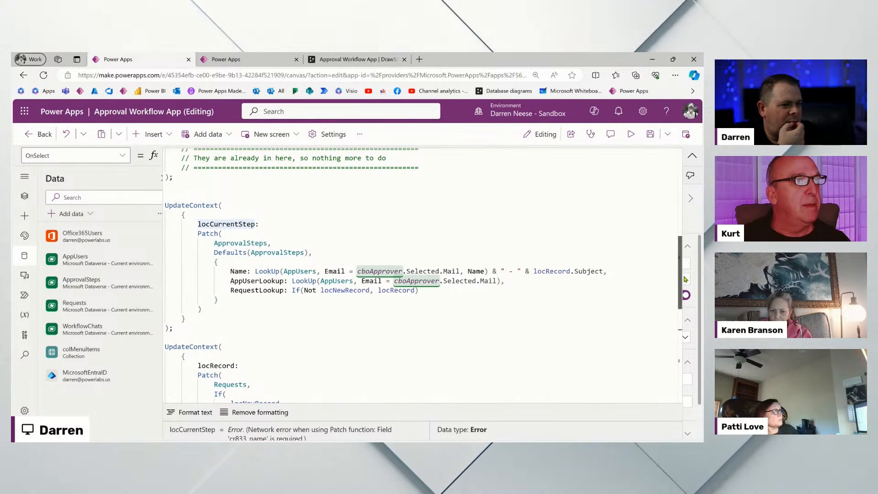
double_click(242, 224)
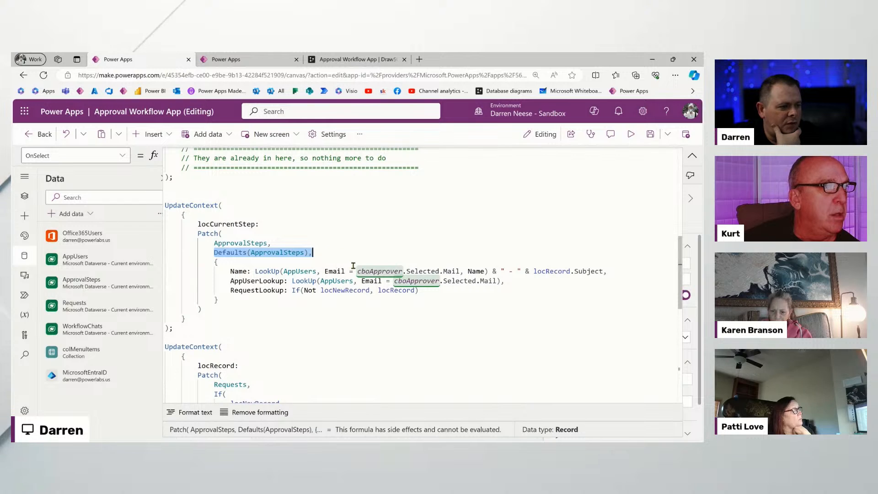
double_click(222, 224)
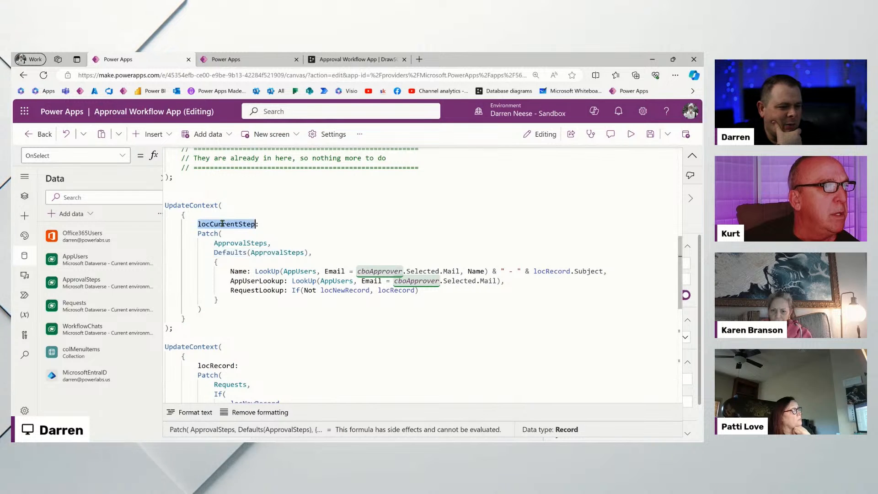
scroll(320, 258, down, 3)
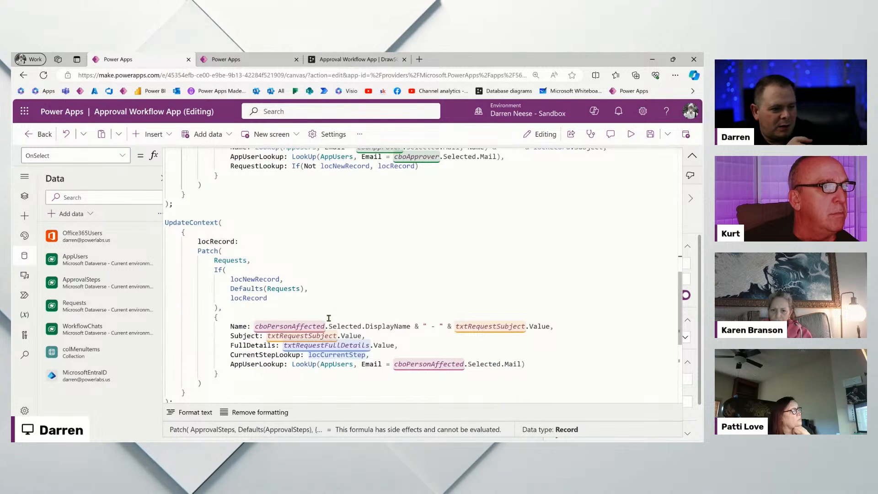
double_click(339, 354)
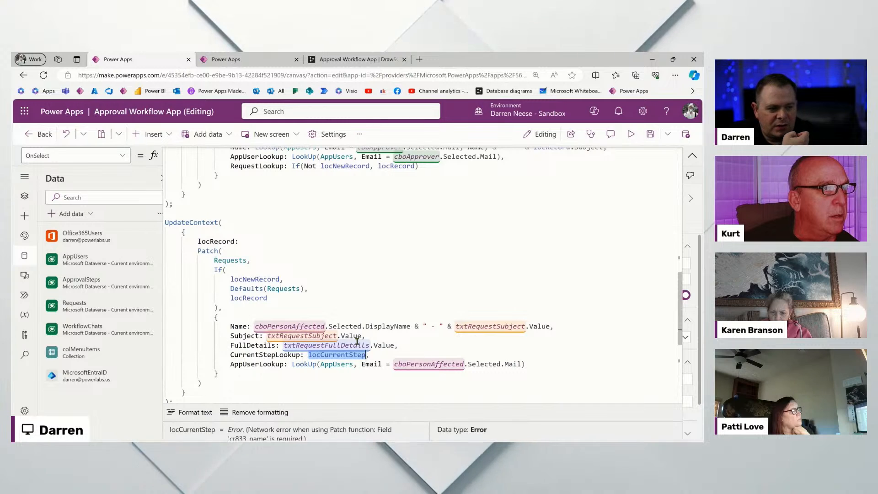
scroll(297, 260, up, 3)
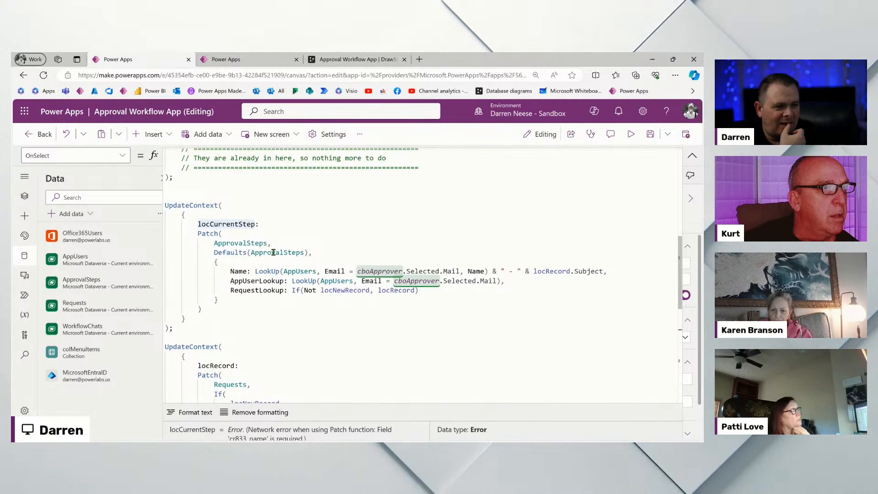
scroll(253, 300, down, 2)
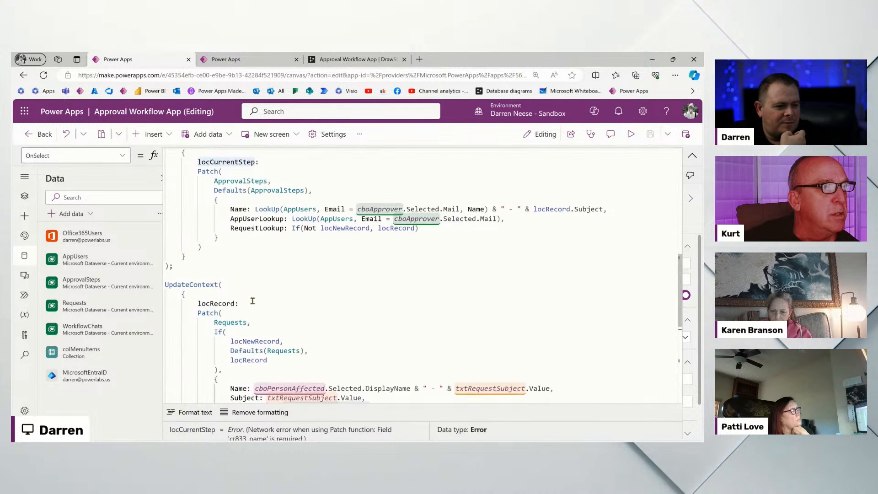
scroll(253, 300, down, 2)
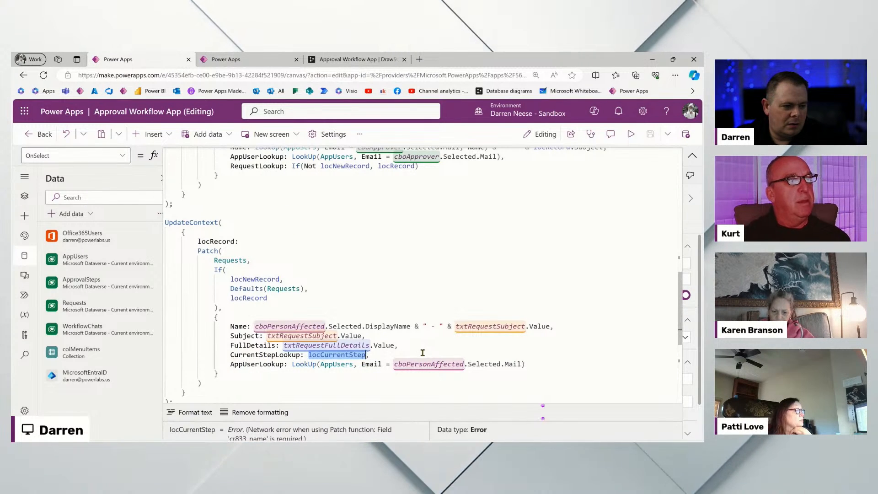
scroll(427, 304, up, 2)
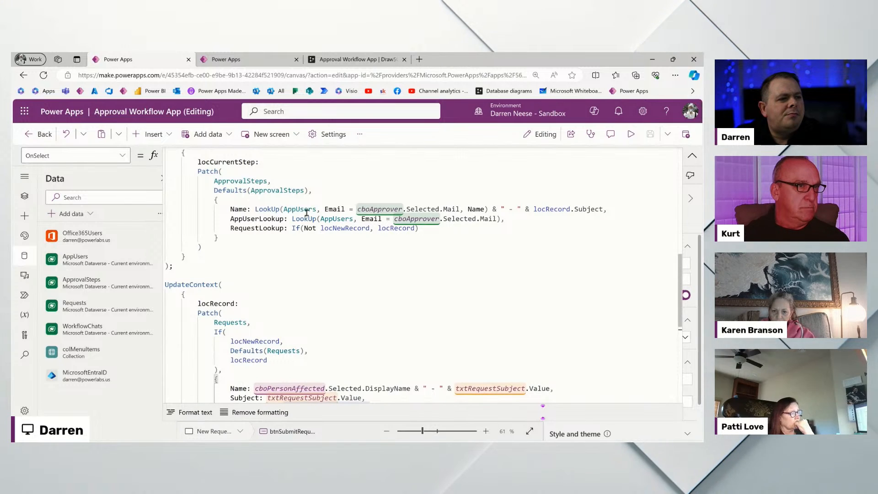
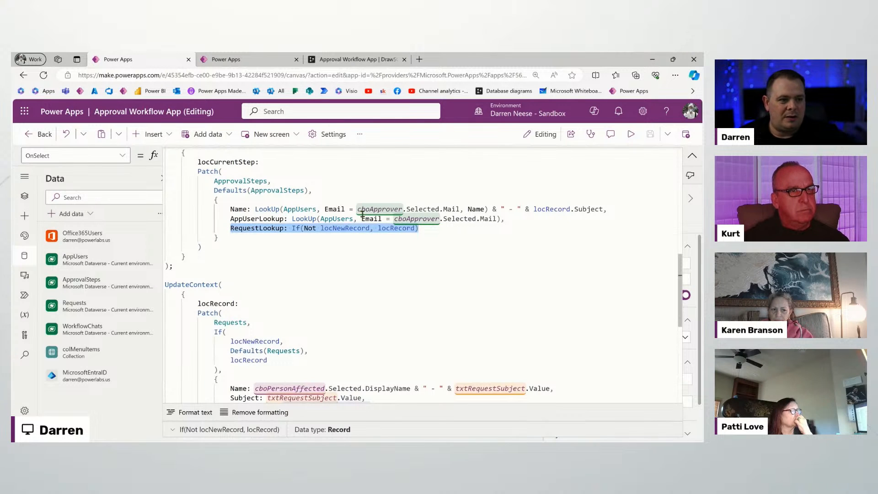
Compare the conditional RequestLookup assignment in the first ApprovalSteps patch with the RequestLookup: locRecord assignment in the final If block.
click(266, 227)
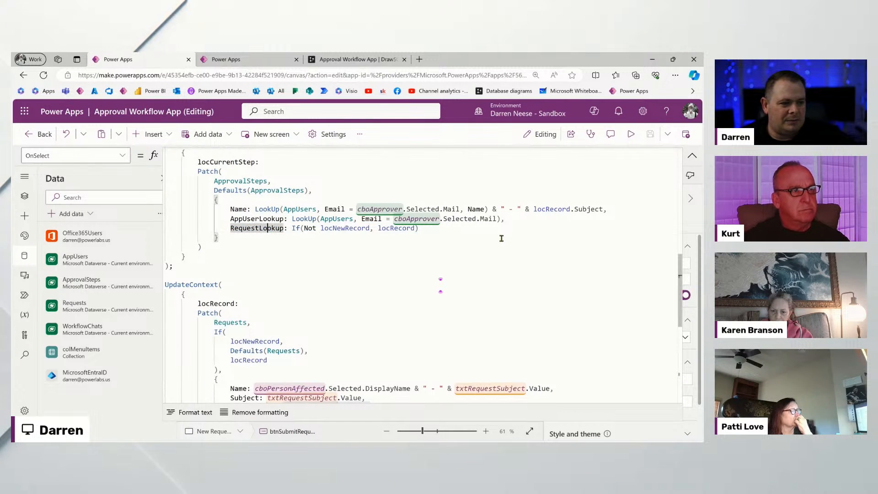
scroll(388, 234, up, 3)
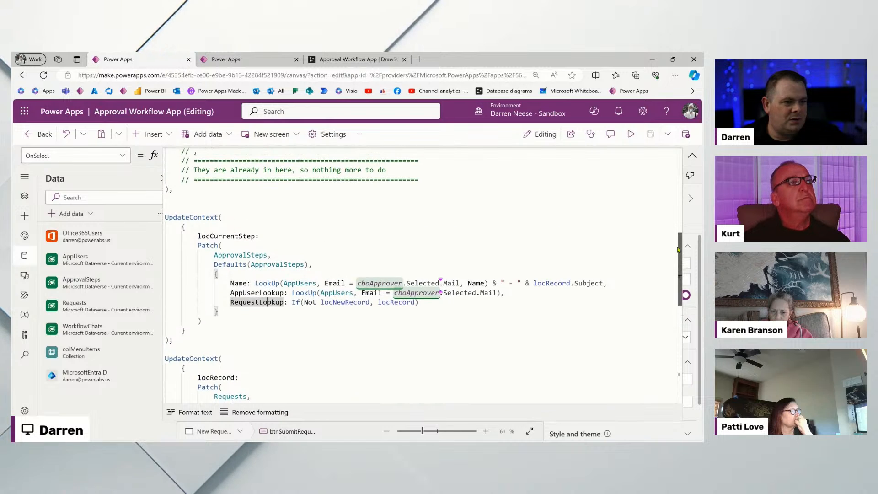
double_click(232, 256)
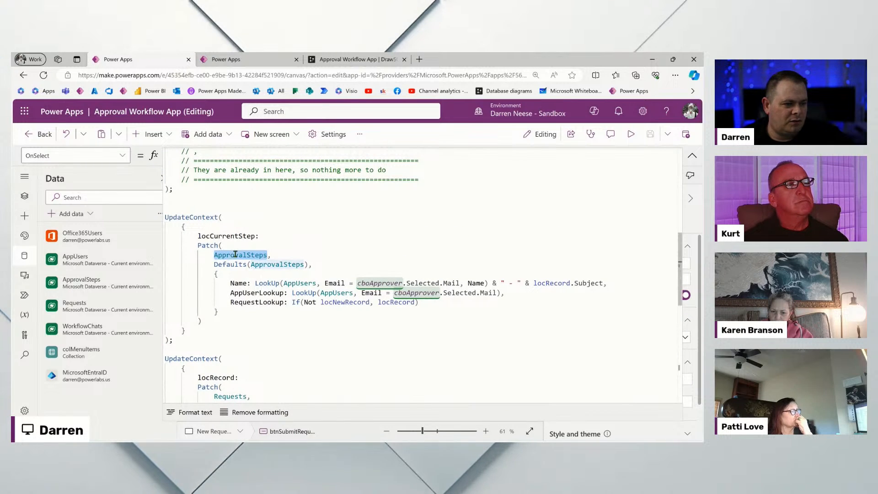
double_click(345, 302)
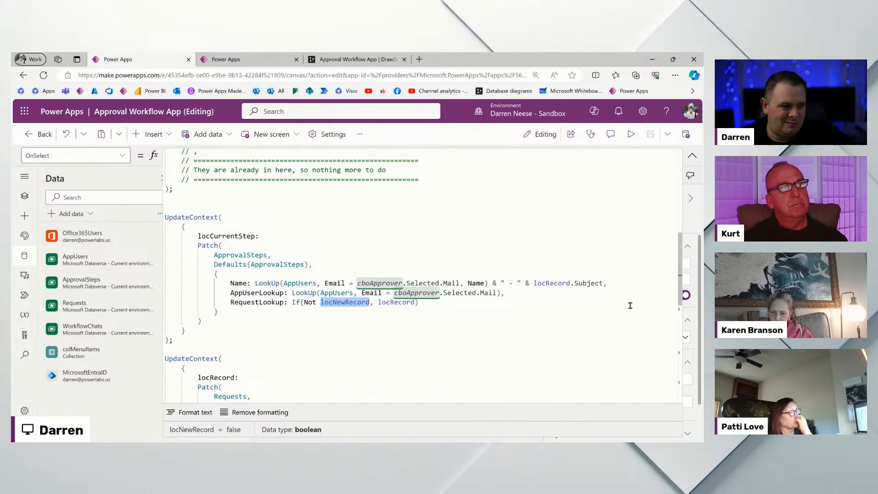
scroll(679, 264, down, 6)
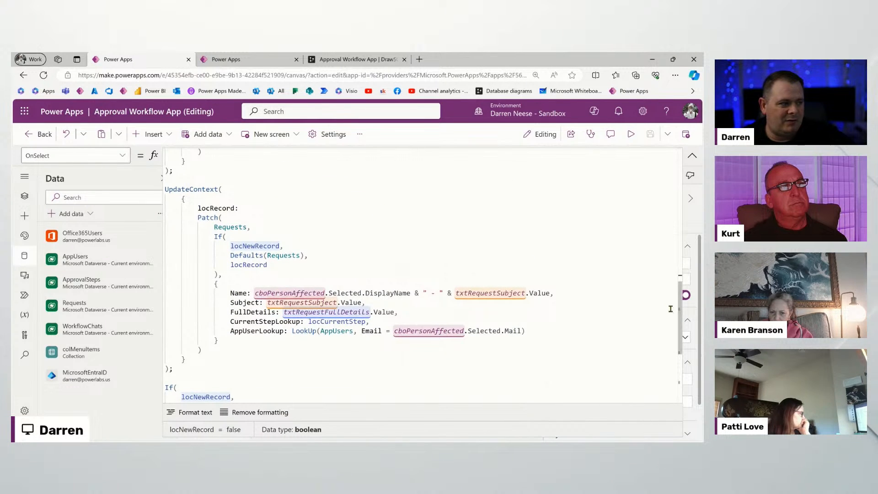
drag(680, 317, 675, 376)
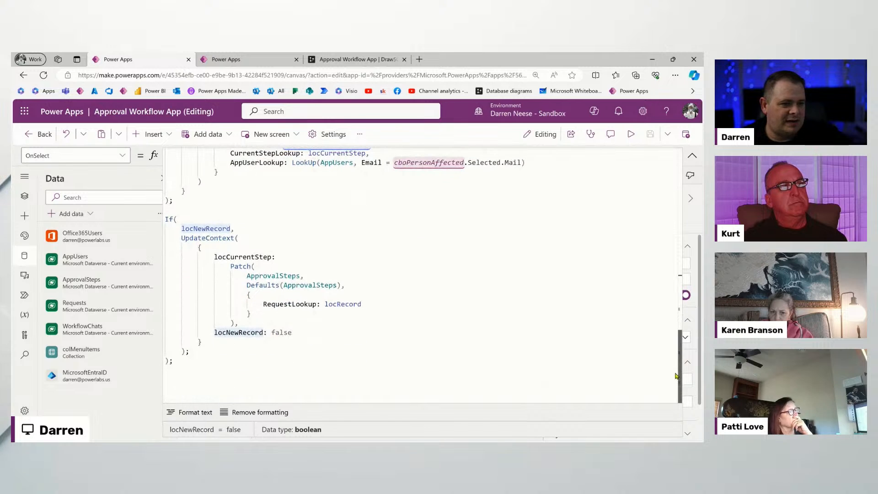
double_click(275, 303)
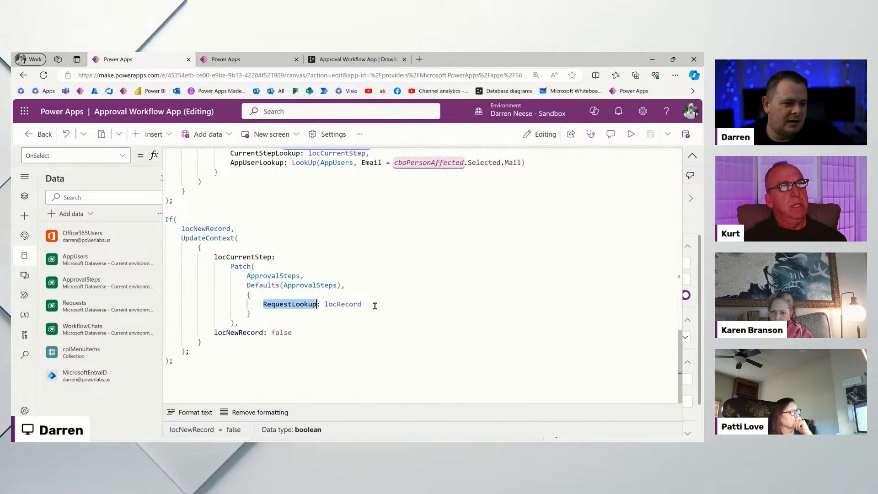
double_click(350, 303)
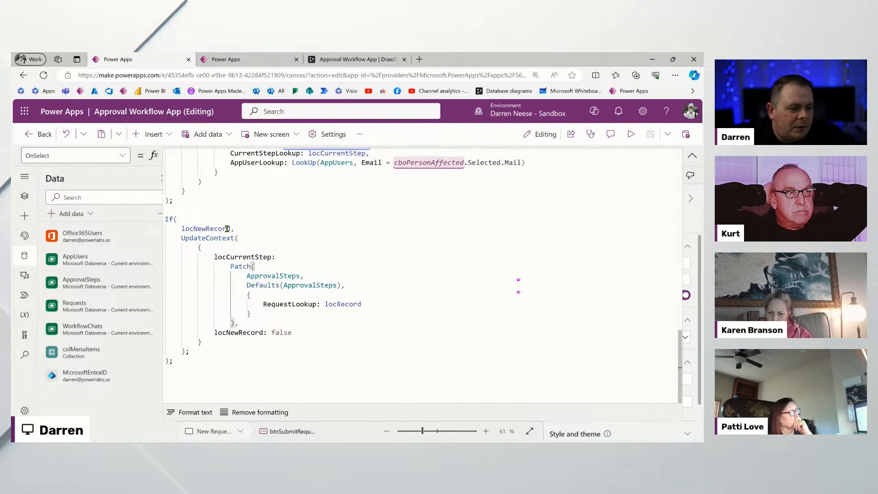
Replace Defaults(ApprovalSteps) with locCurrentStep in the final If block's ApprovalSteps patch.
double_click(244, 256)
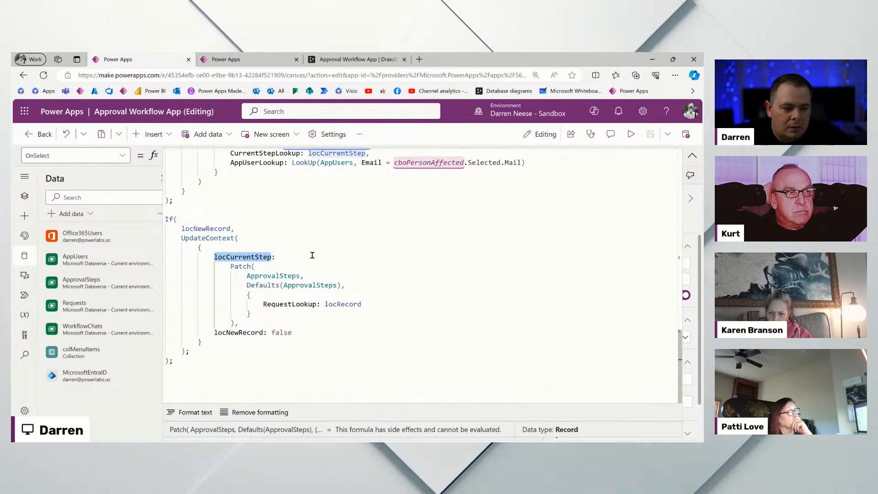
scroll(312, 255, up, 5)
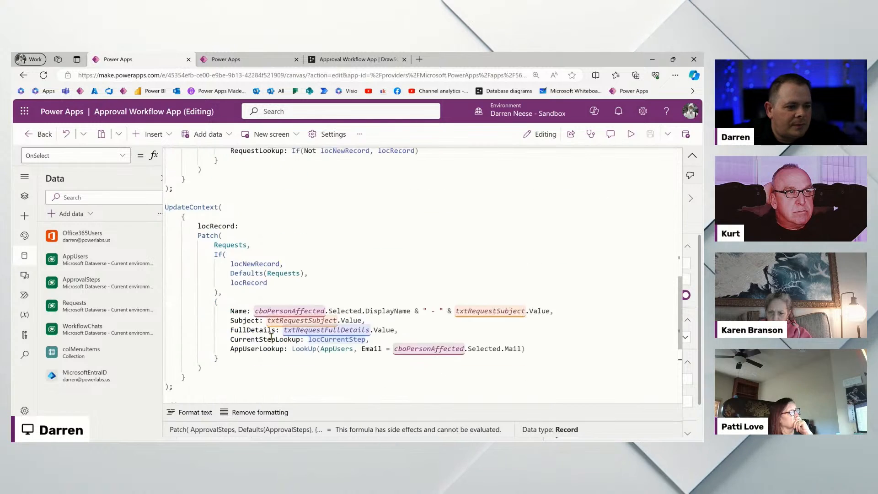
scroll(271, 336, down, 5)
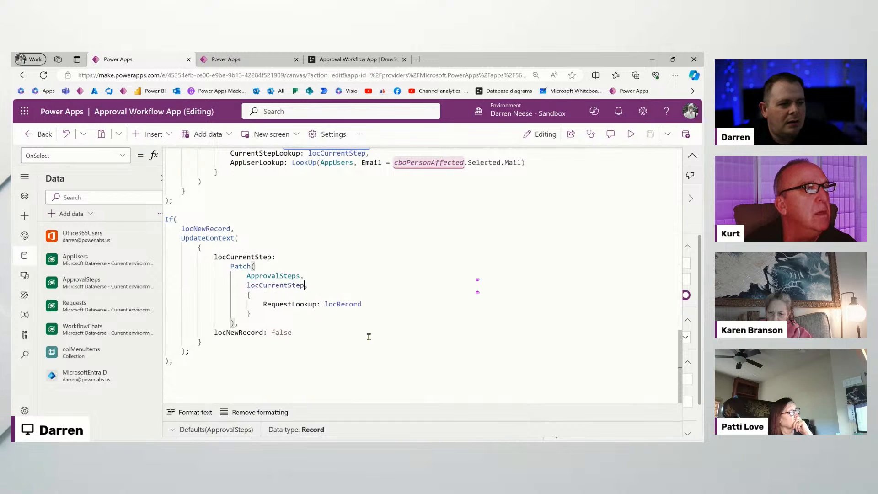
click(238, 398)
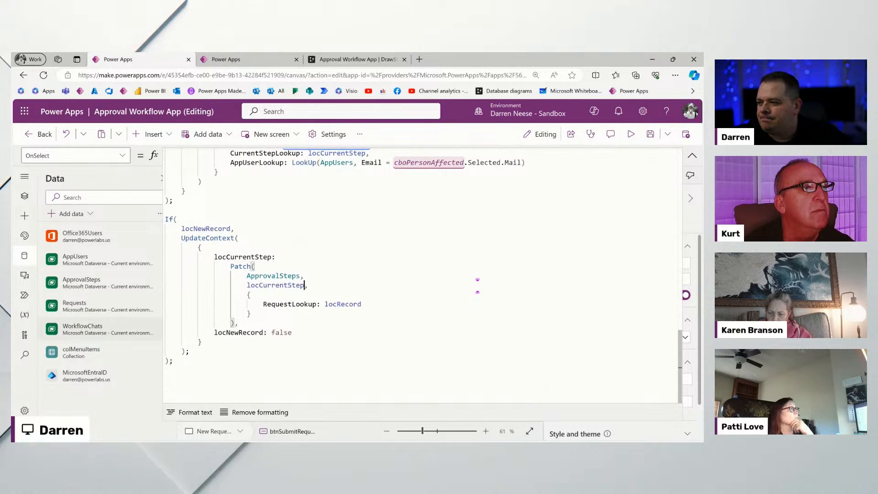
key(alt+Tab)
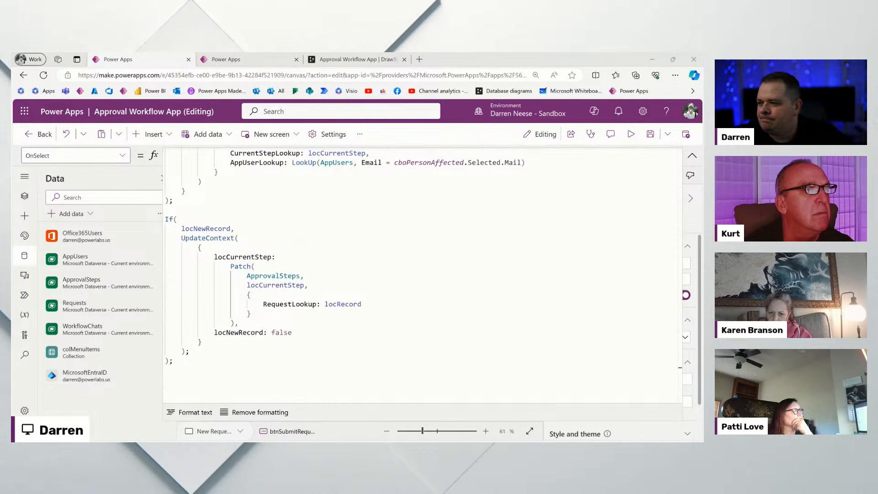
Save the app and start a preview of the New Request Screen.
click(331, 237)
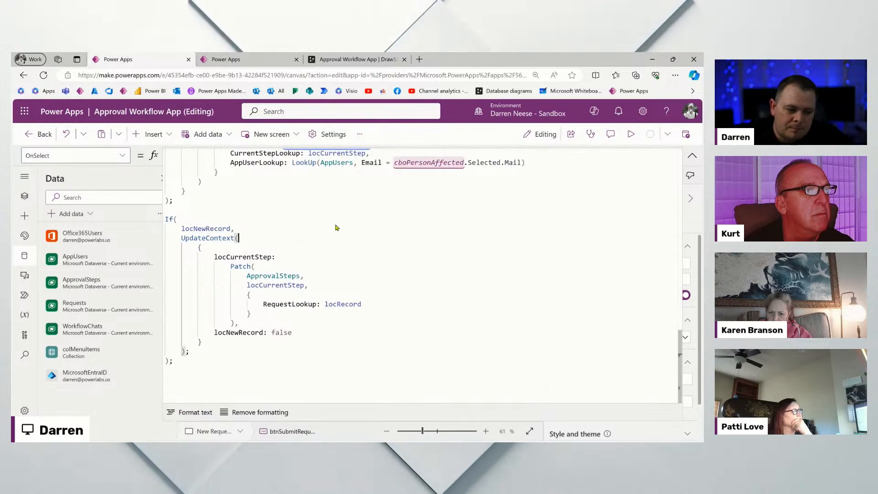
key(ctrl+s)
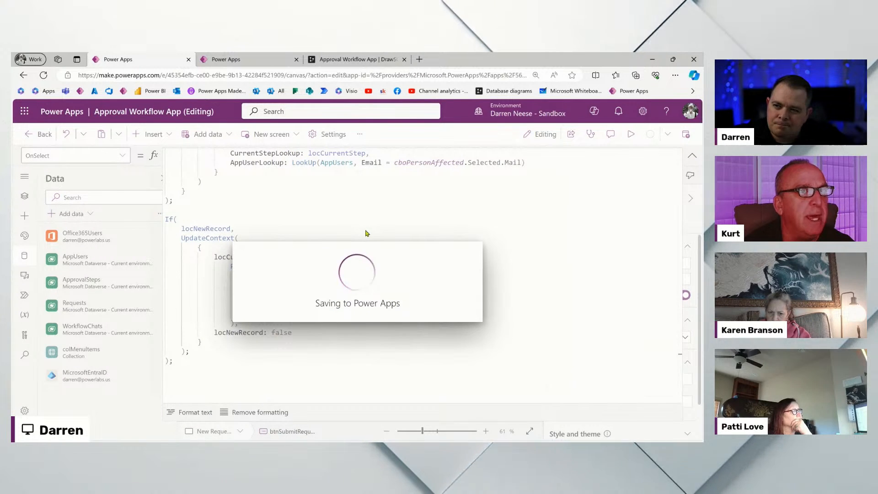
click(305, 275)
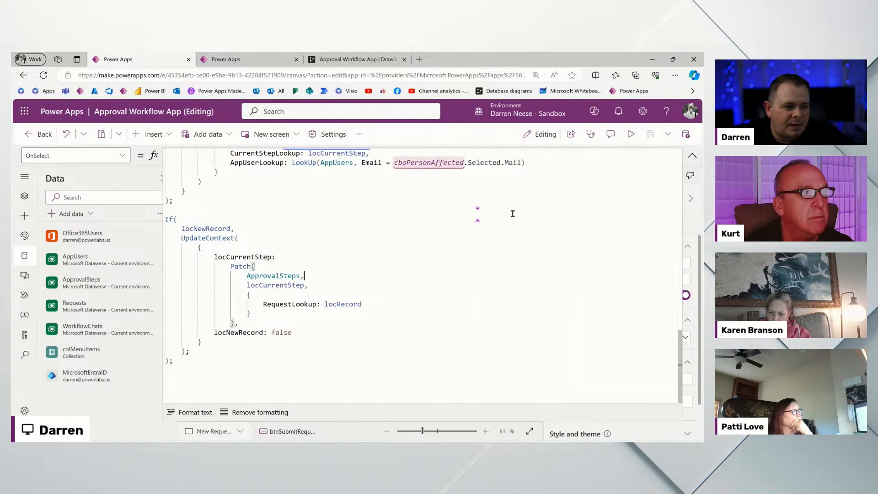
click(631, 133)
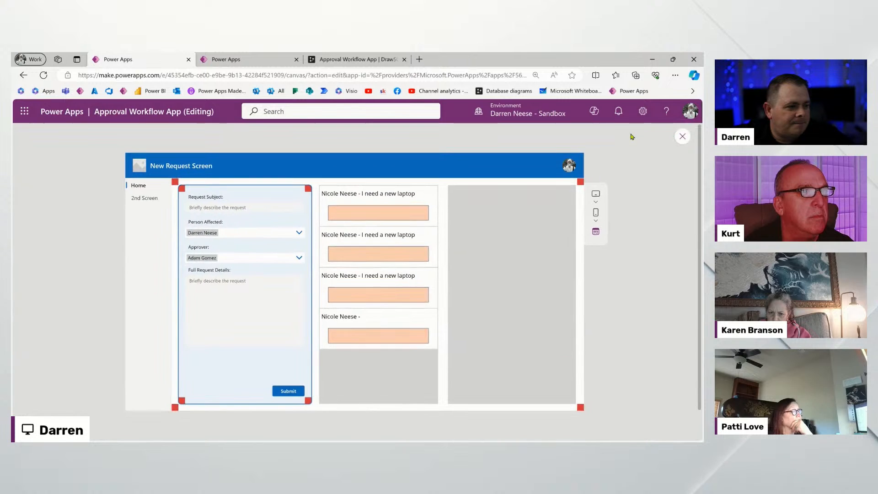
Submit a test request in the preview, check the ID shown for its new gallery entry, and close the preview.
click(289, 393)
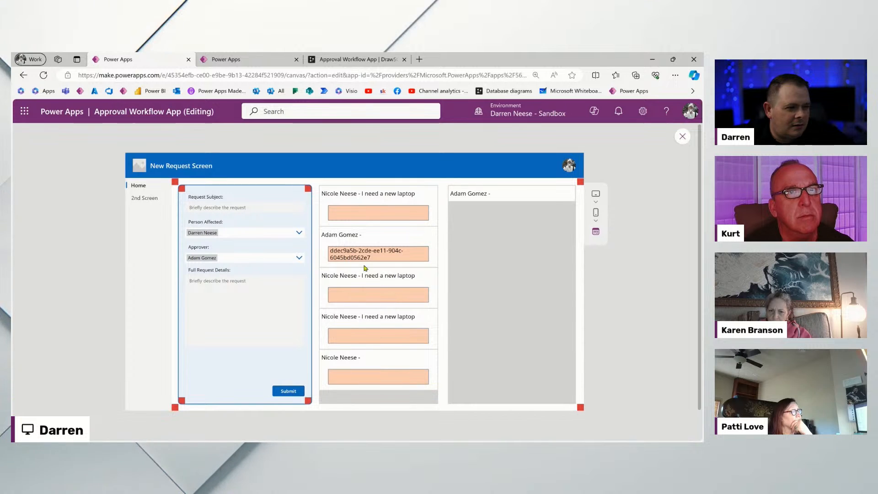
drag(371, 258, 346, 250)
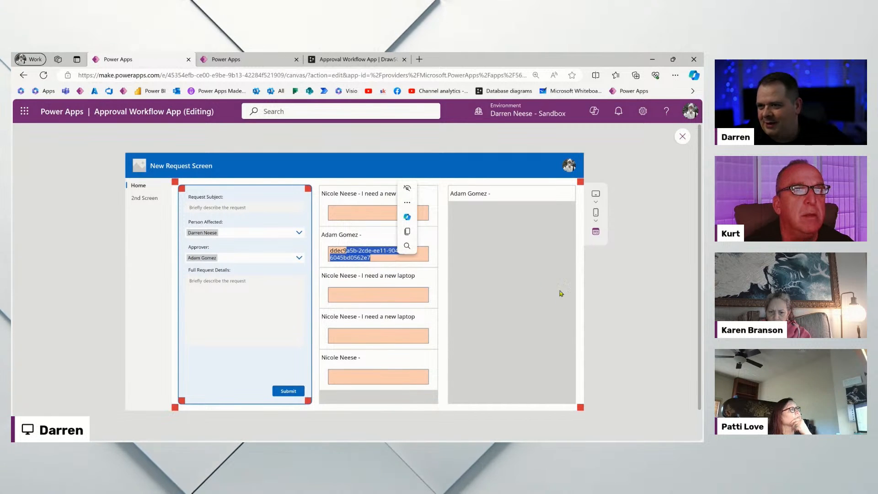
click(681, 137)
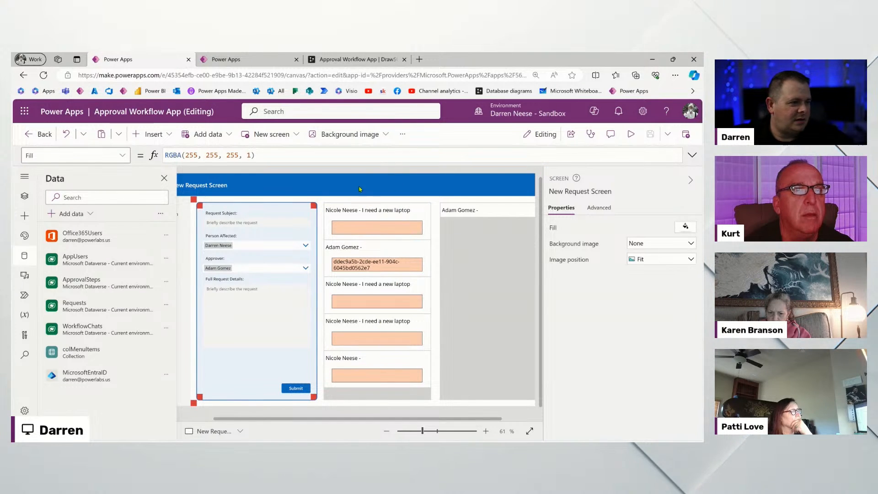
click(138, 135)
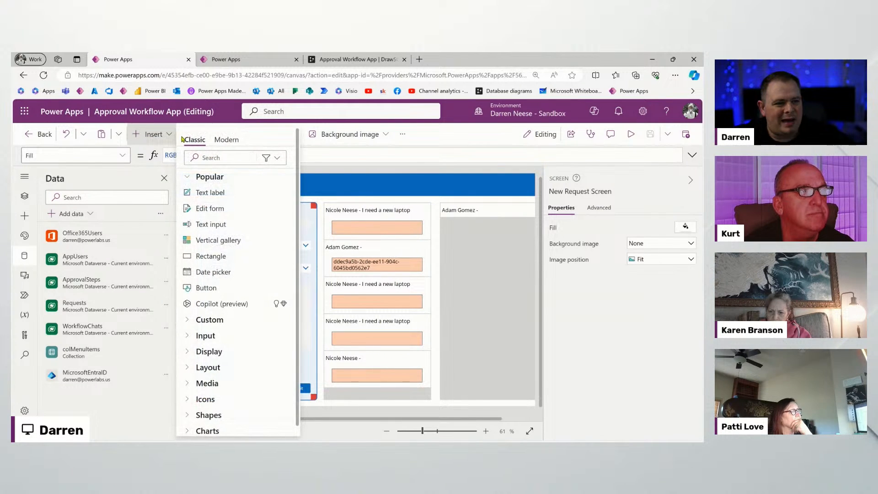
click(206, 288)
drag(200, 190, 409, 185)
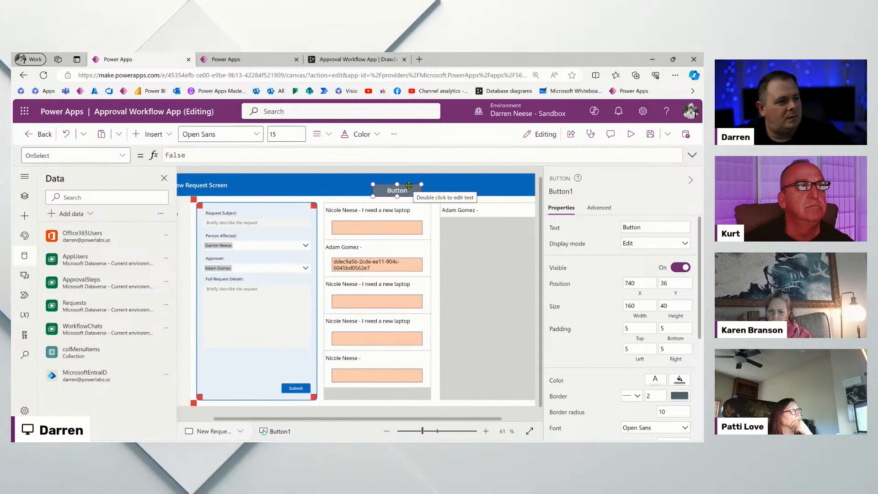
key(Delete)
Insert a modern button on the New Request Screen and place it above the middle gallery at X 710, Y 76.
click(165, 138)
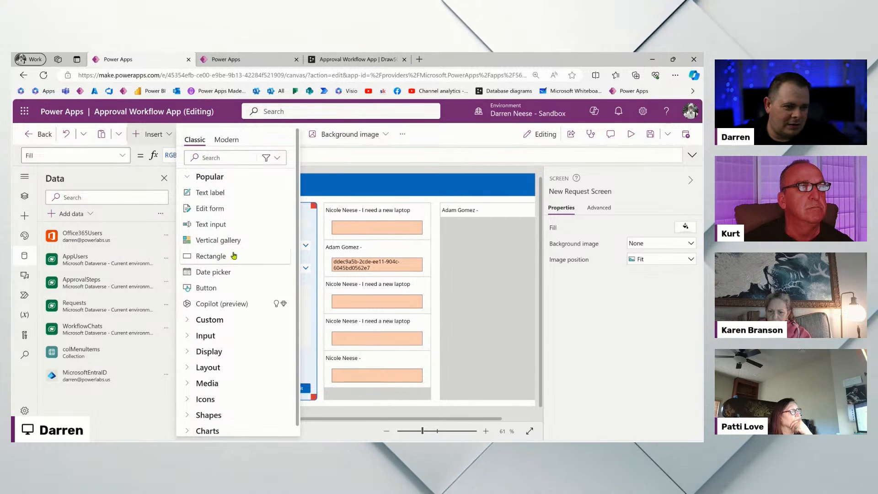
click(227, 140)
click(229, 192)
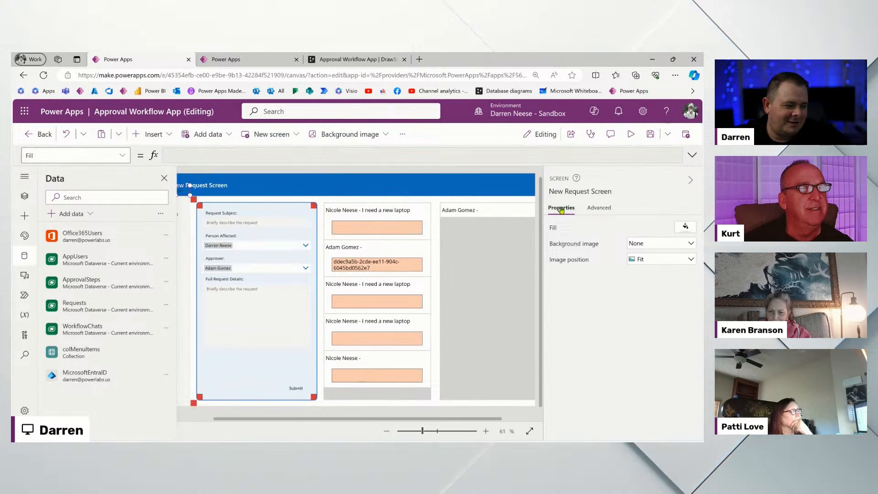
drag(366, 199, 387, 202)
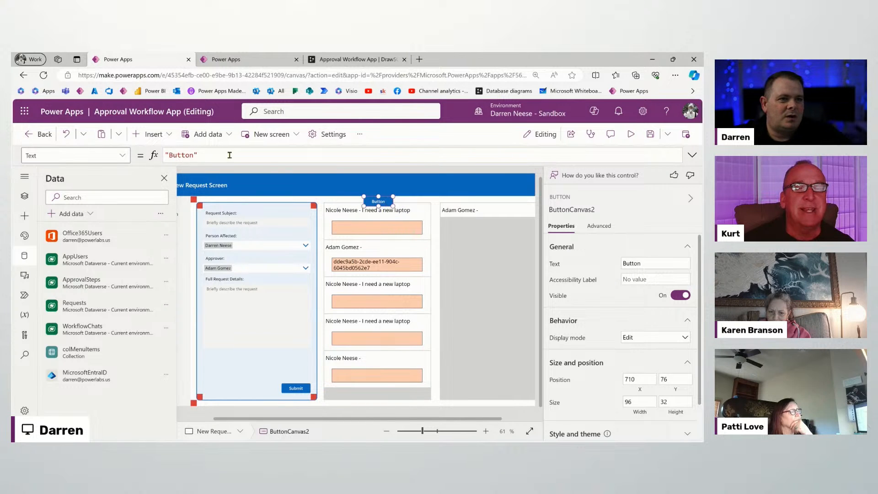
Set the new button's OnSelect formula to RemoveIf(ApprovalSteps, true) and save the app.
drag(230, 156, 154, 154)
click(600, 226)
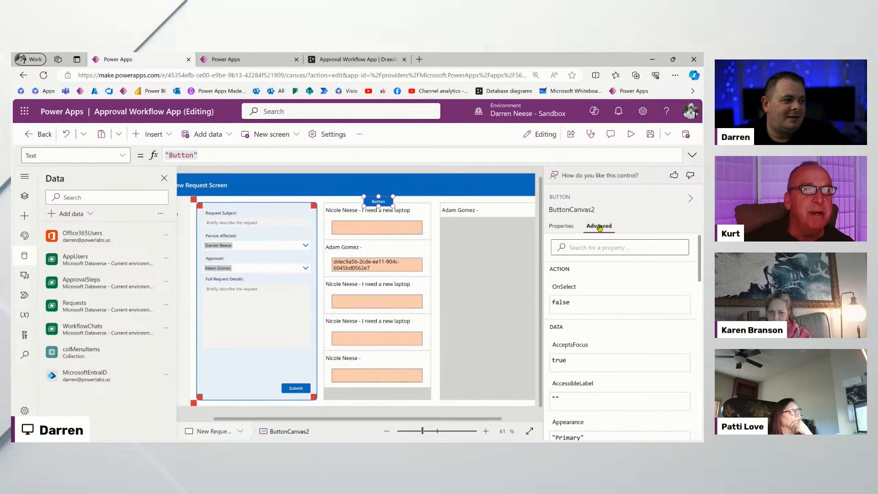
click(567, 287)
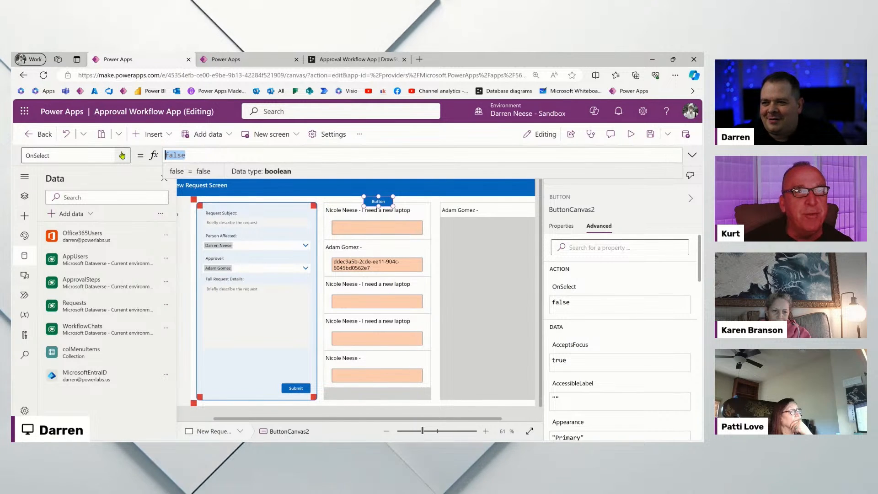
text(Remove)
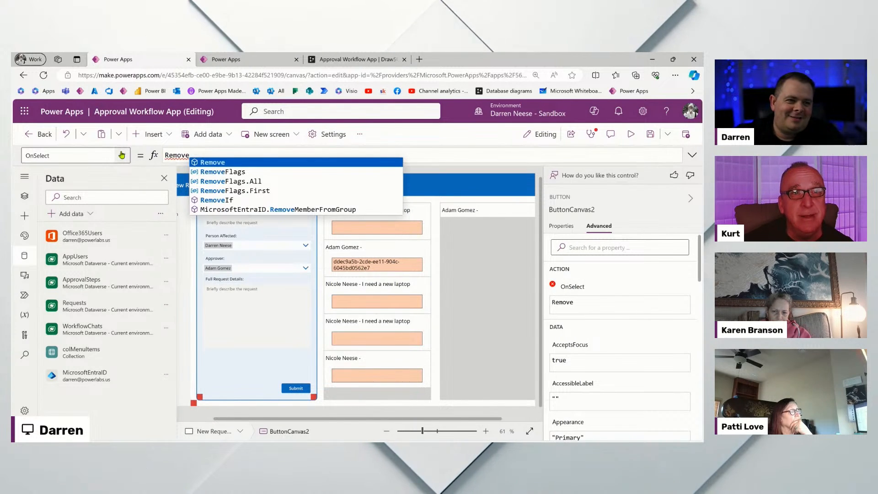
text(If()
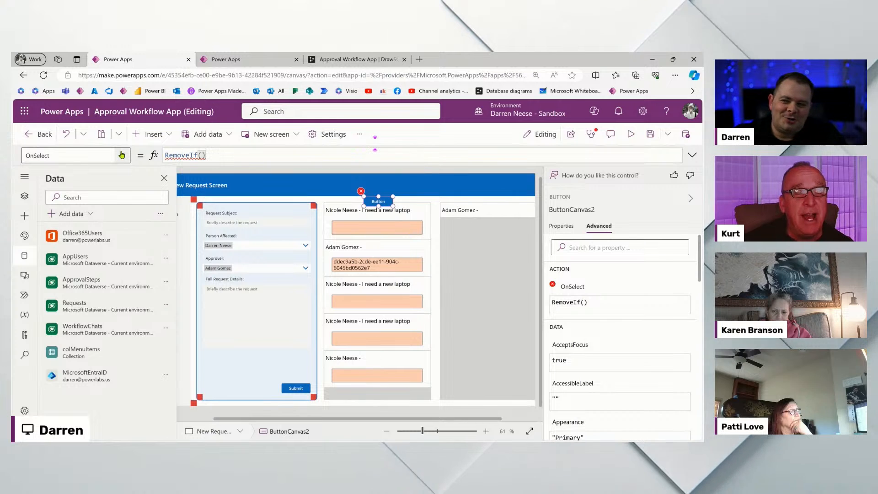
text(step)
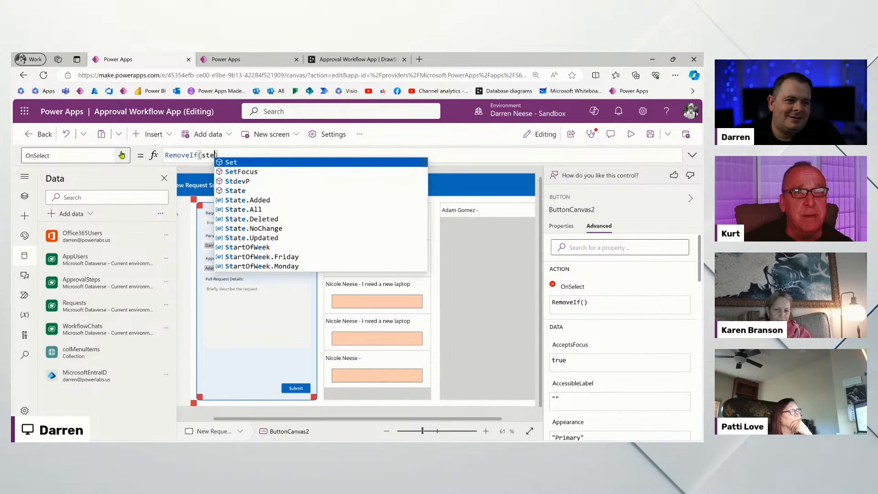
key(ctrl+shift+Left)
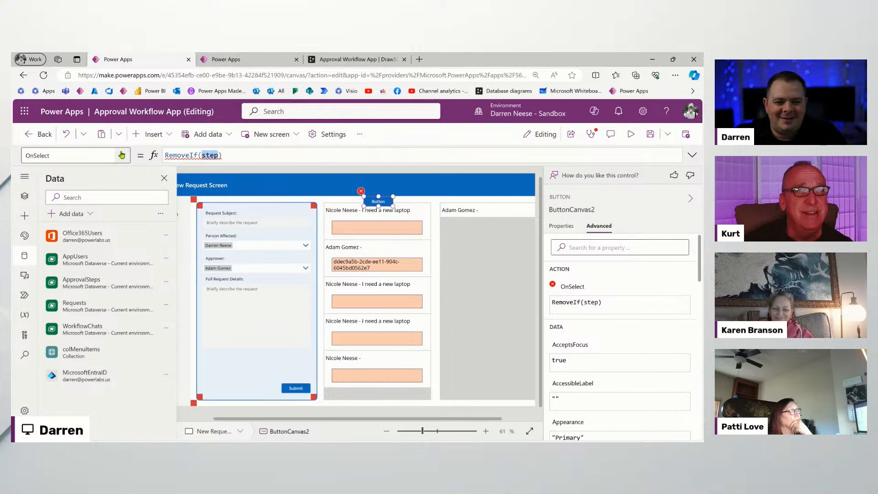
text(Appro)
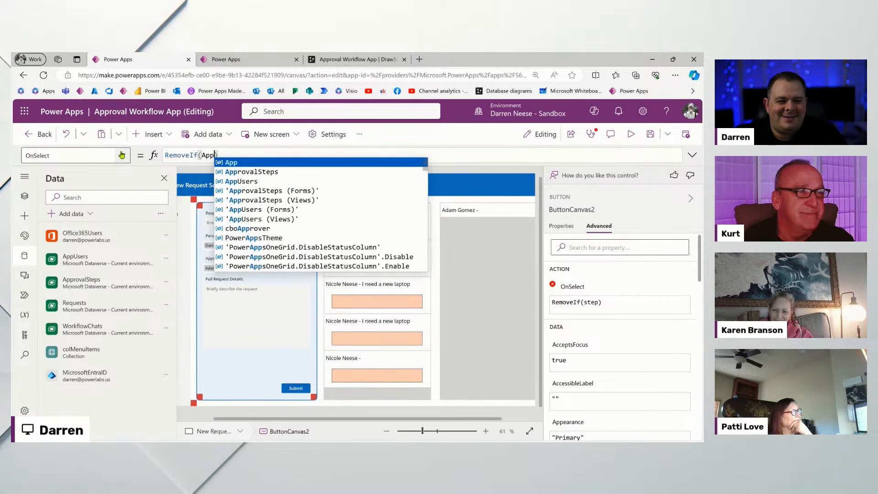
key(Tab)
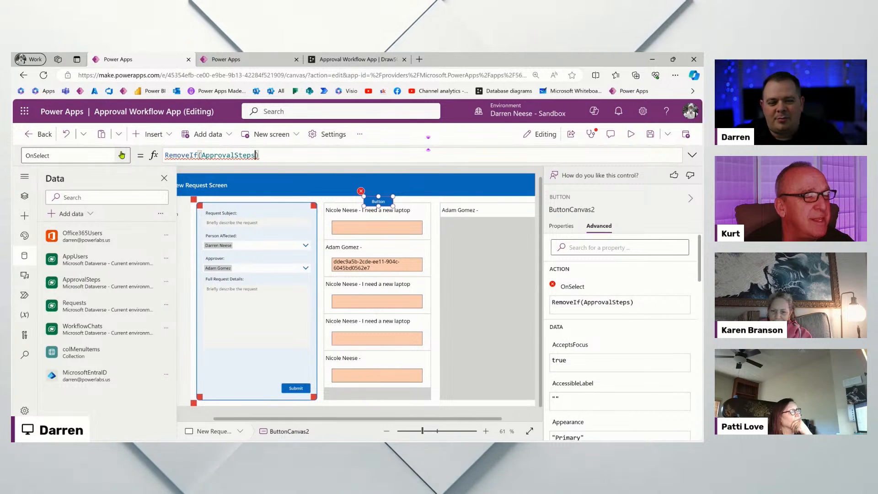
text(, )
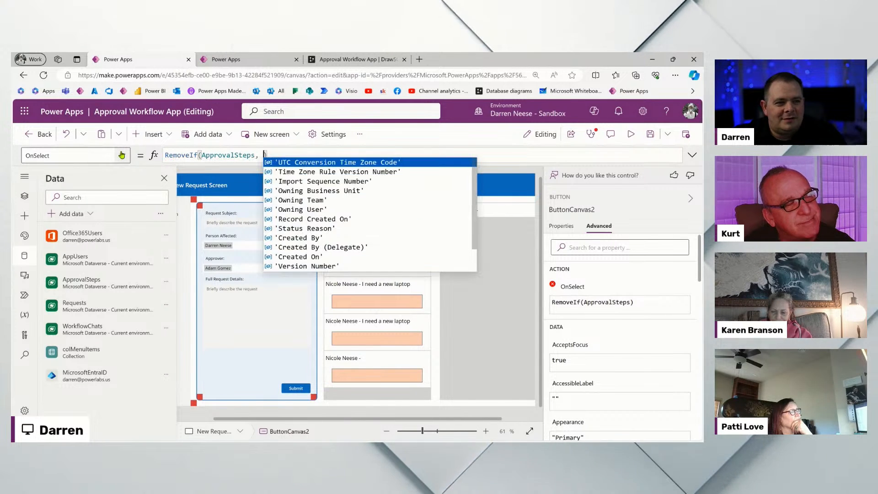
text(true)
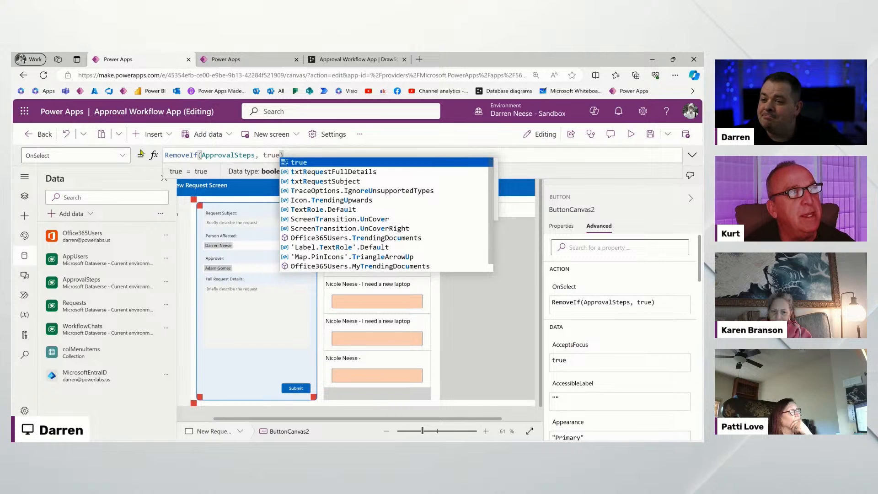
click(649, 134)
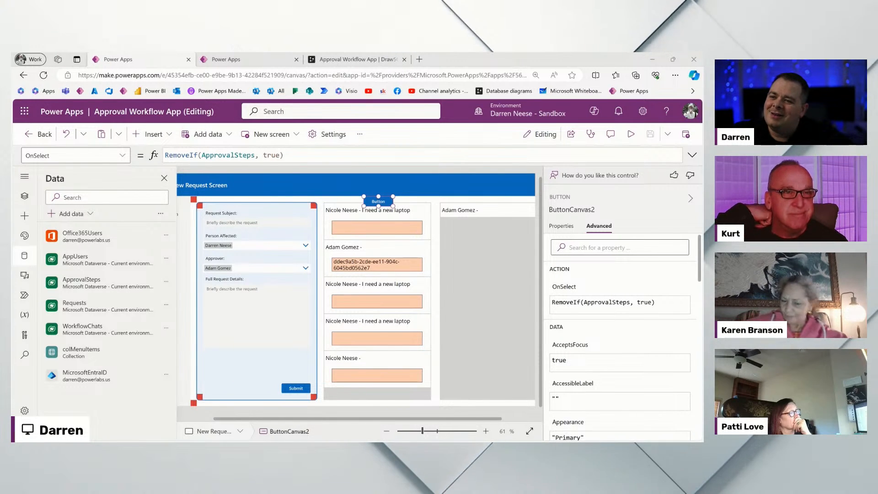
Review the OnSelect formulas of the submit button and the new button, and start a preview of the screen.
click(298, 389)
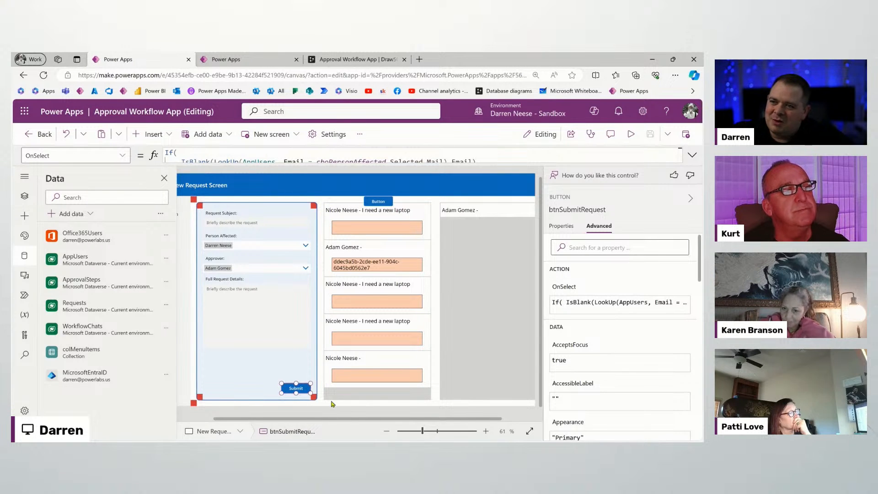
click(384, 203)
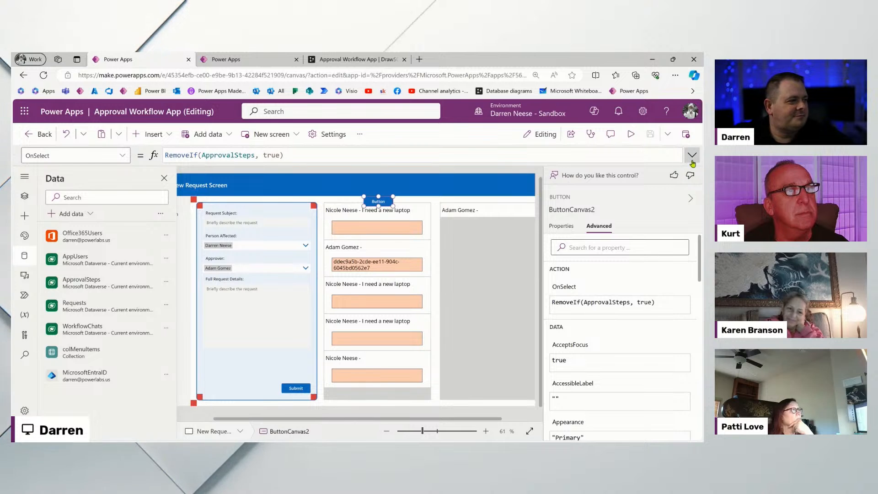
click(630, 140)
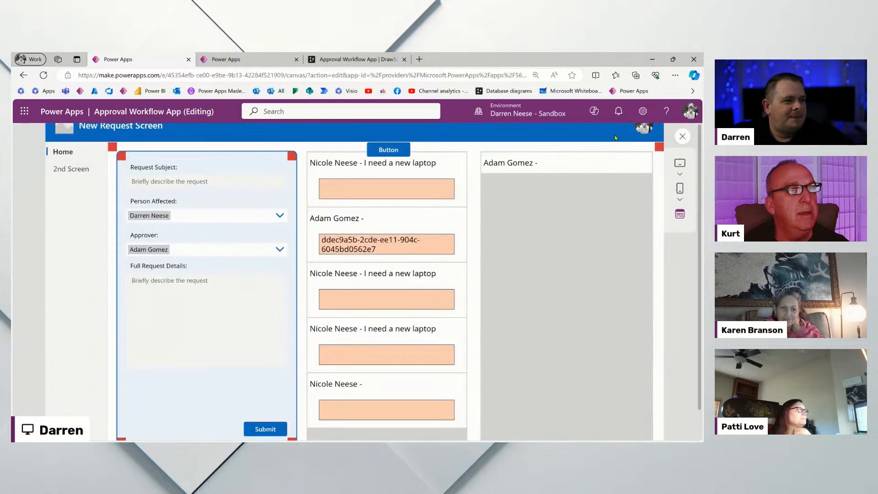
Switch to draw.io, decline the update, create Untitled Diagram.drawio from the Flowchart template, and maximize its window.
click(379, 184)
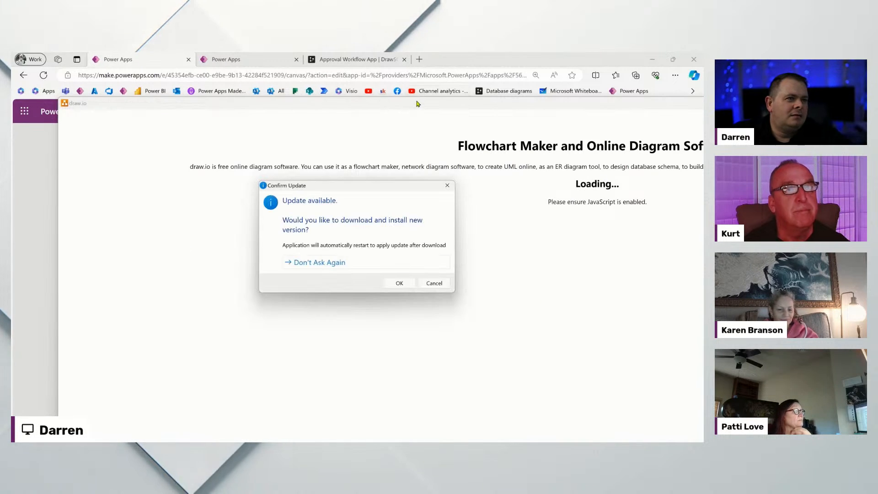
click(434, 284)
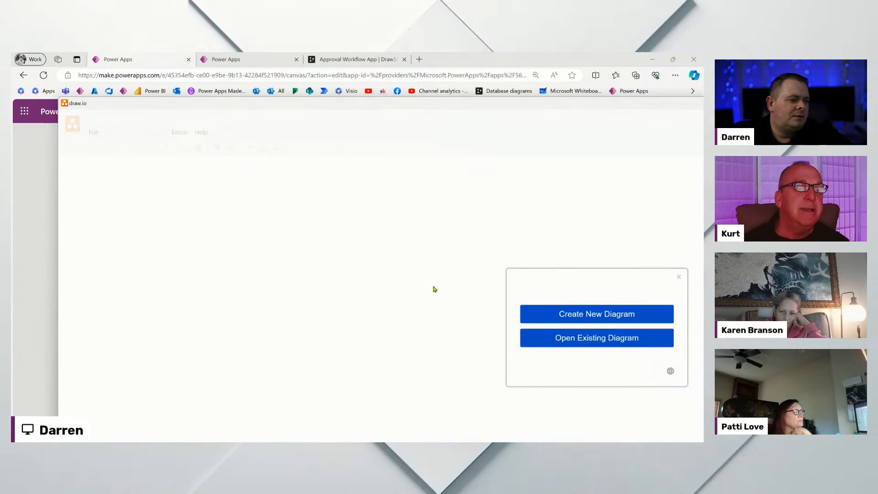
click(568, 313)
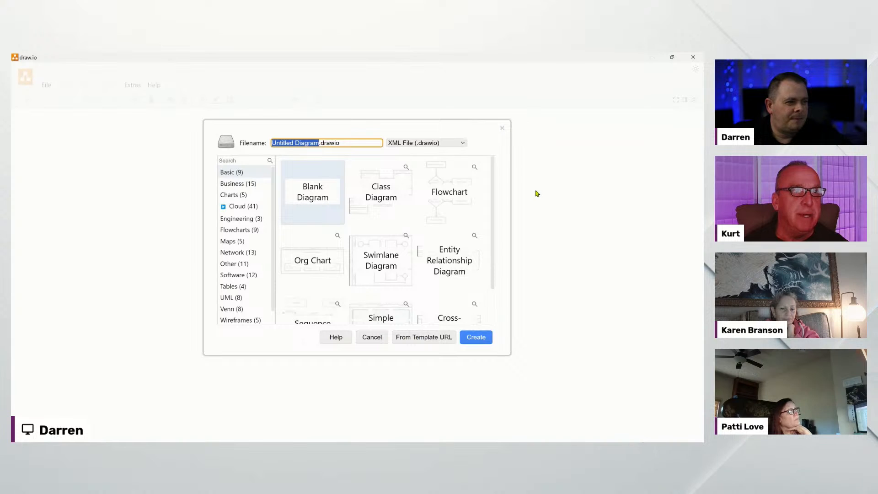
click(445, 192)
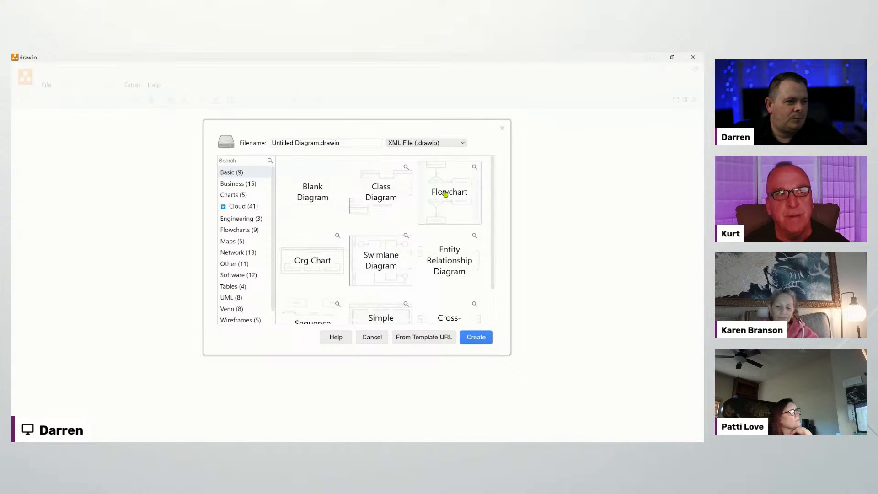
click(480, 341)
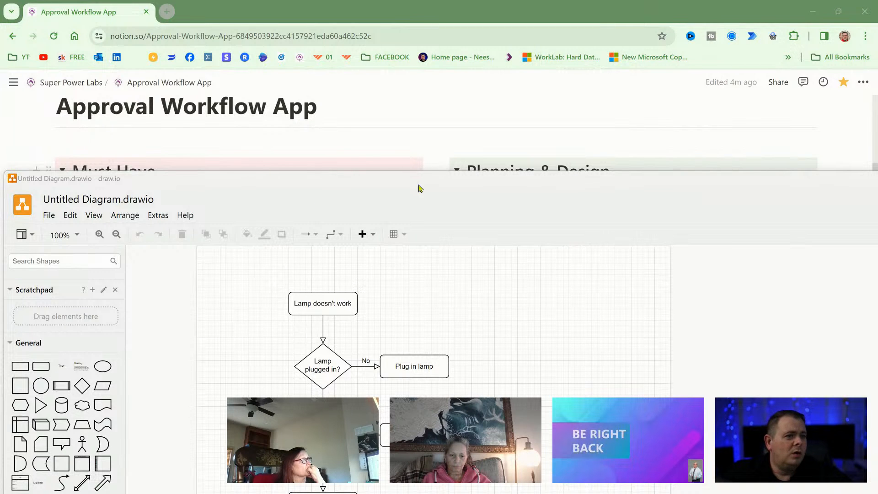
double_click(439, 184)
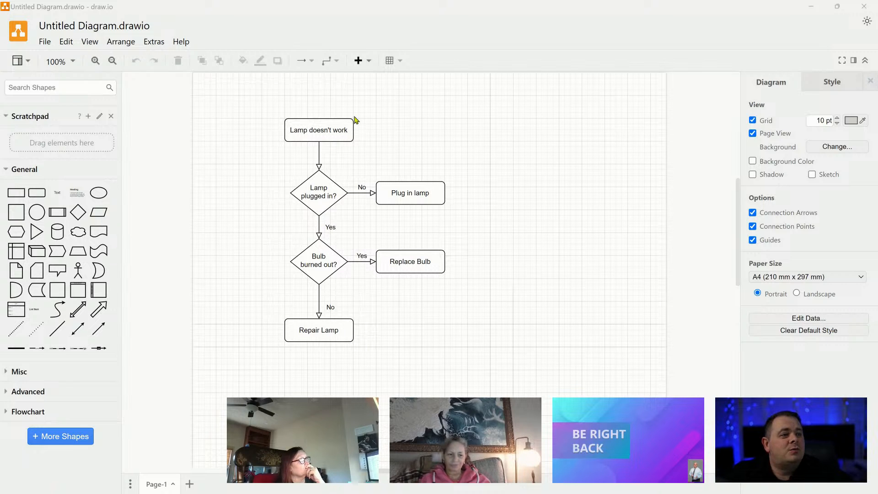
Relabel the flowchart's first box btnSubmitRequest.OnSelect, widen it to fit the text, and center it above the first decision diamond.
click(322, 130)
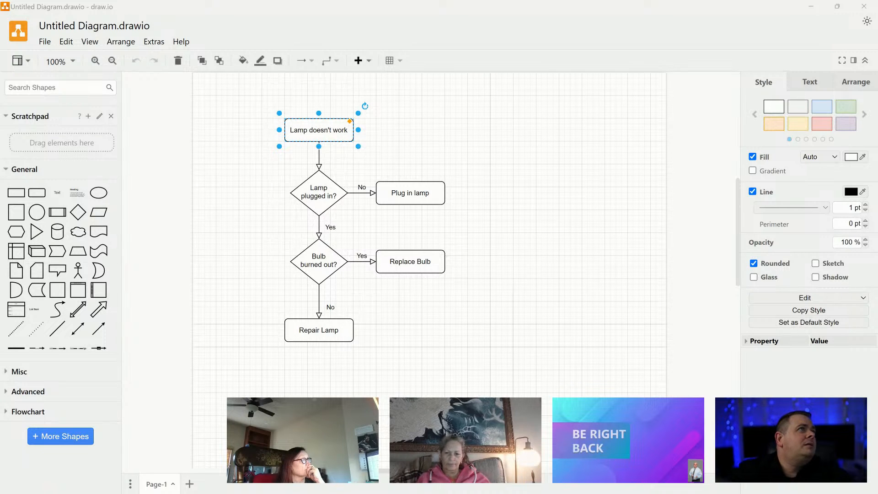
double_click(319, 130)
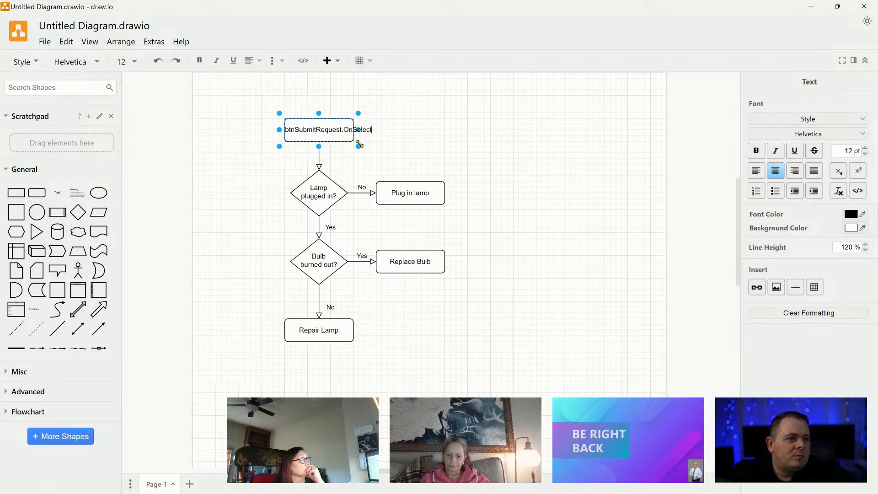
click(431, 152)
click(425, 148)
click(333, 135)
drag(358, 129, 456, 130)
drag(373, 130, 323, 120)
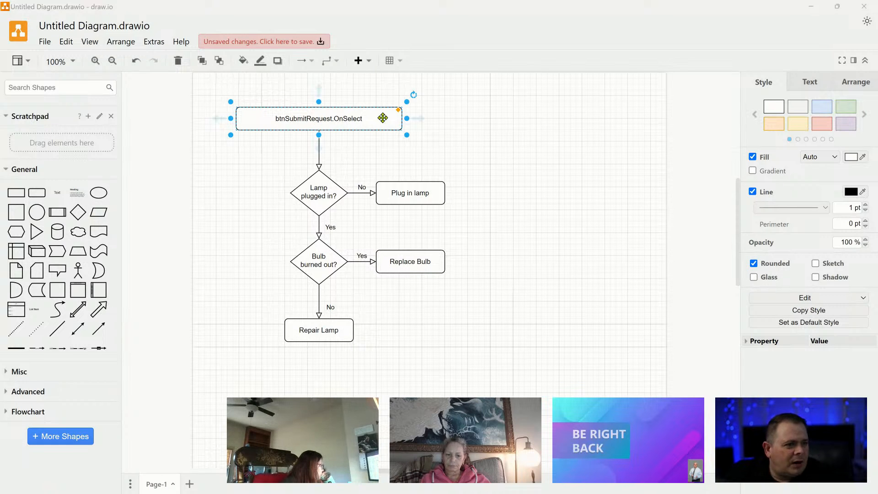
Relabel the first decision diamond "If Person Affected in the Users Table?".
click(317, 195)
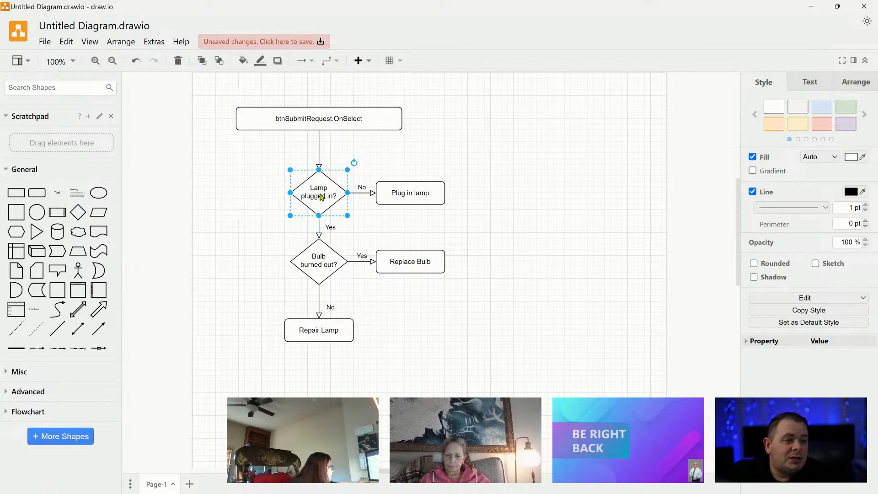
double_click(320, 193)
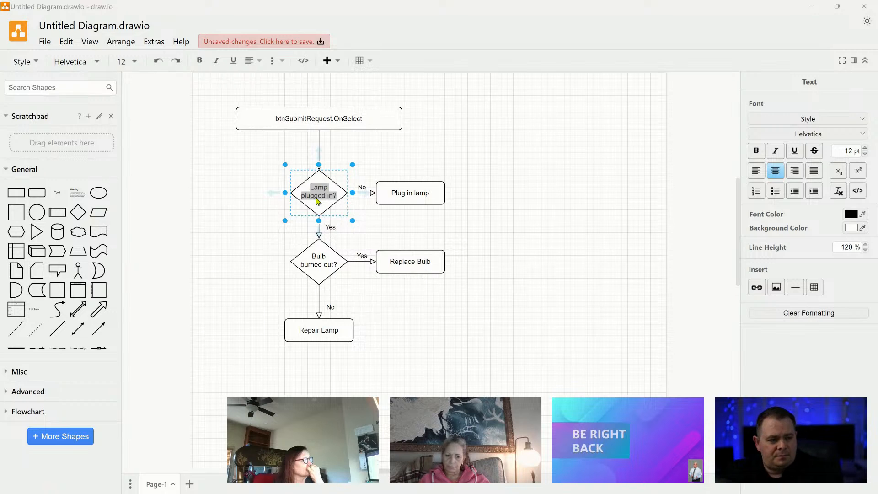
click(318, 193)
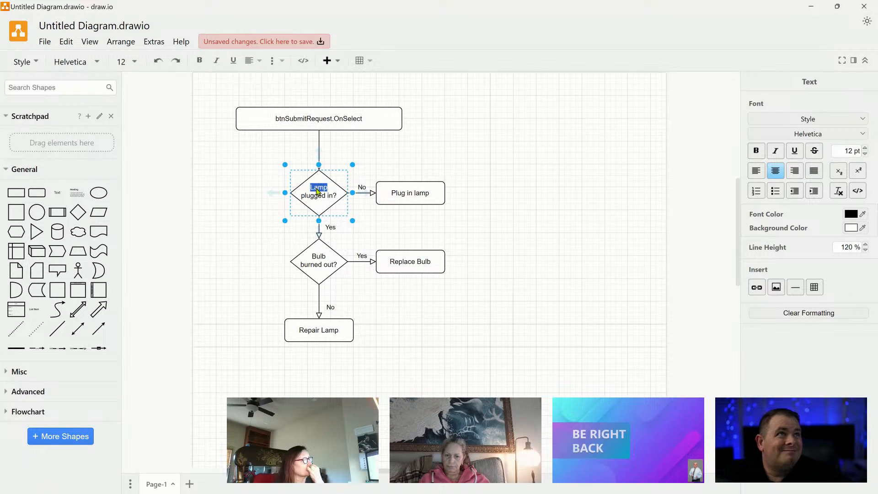
triple_click(319, 192)
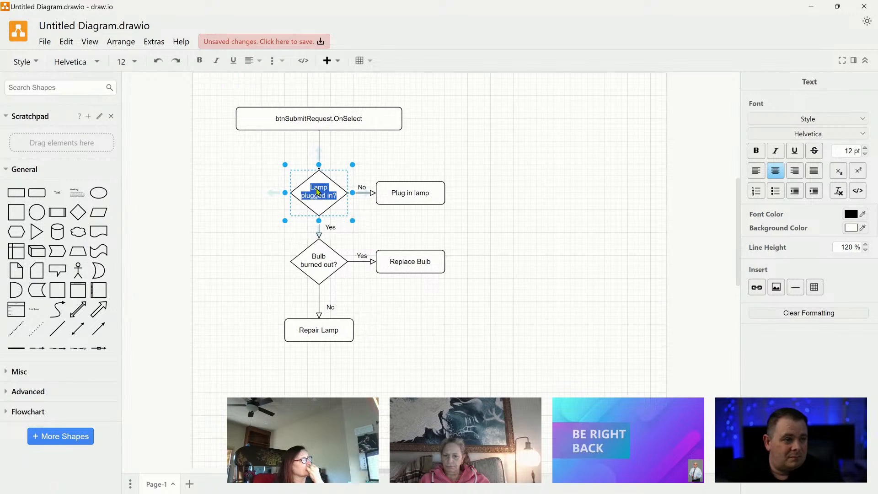
text(If Person Affected in)
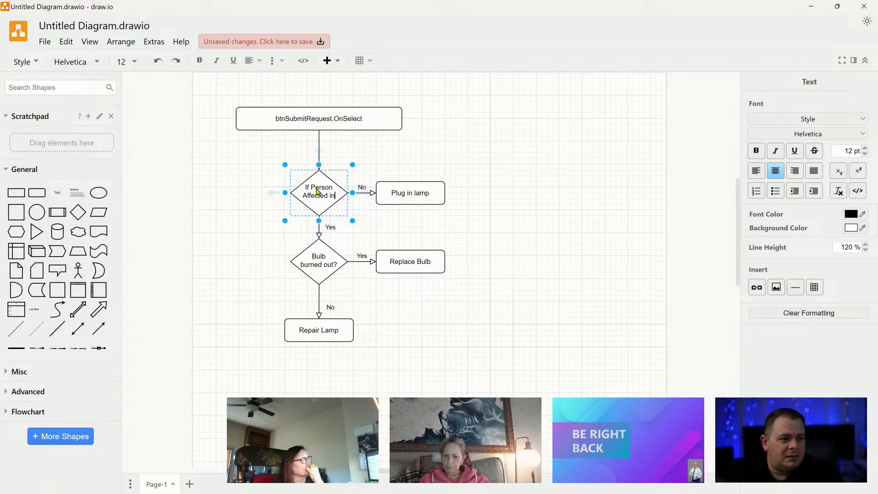
text( the Us)
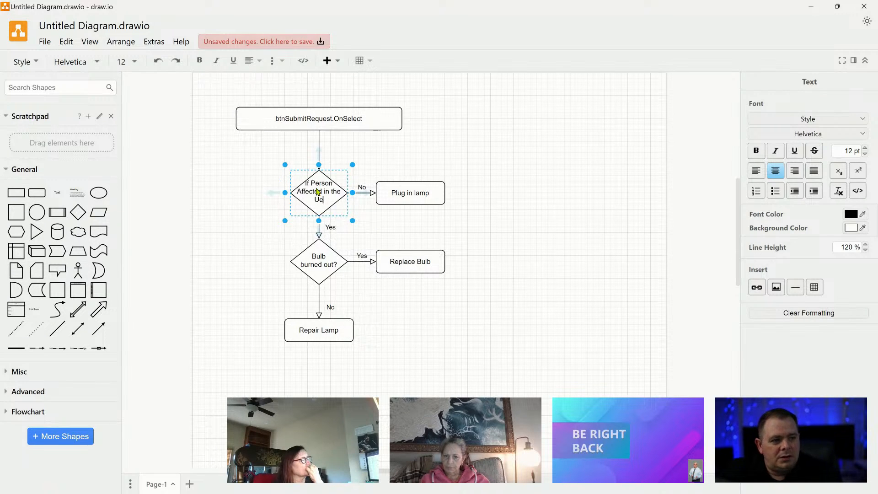
text(ers Table?)
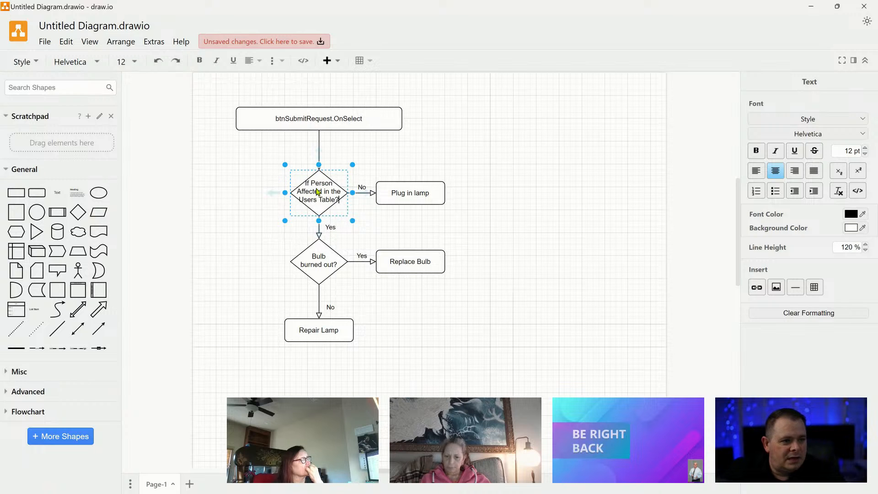
click(515, 200)
Relabel the Plug in lamp box "Add them".
click(410, 194)
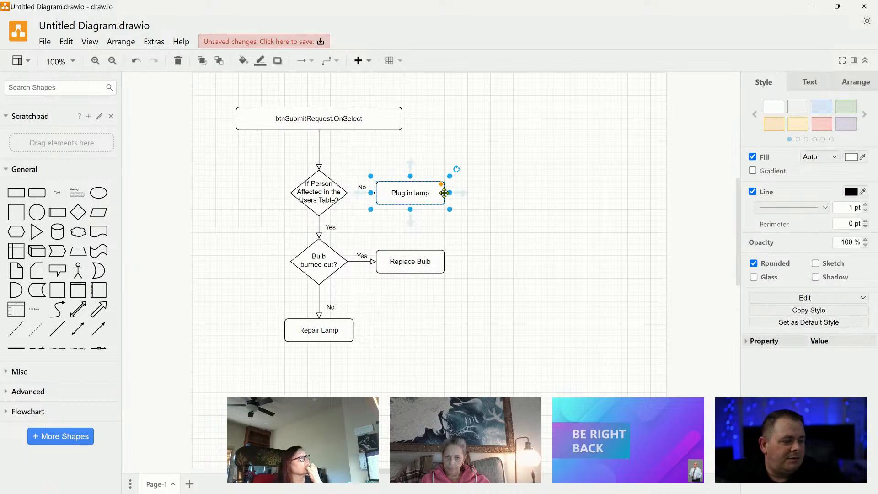
double_click(413, 194)
text(Add them)
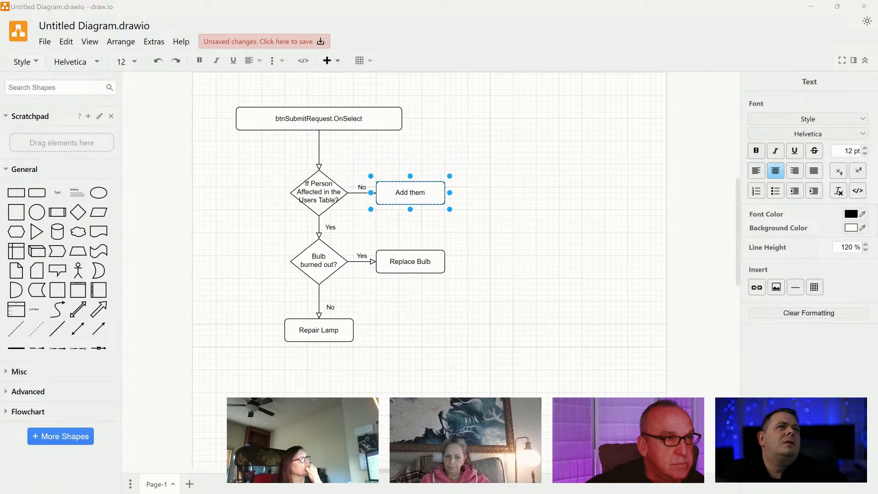
click(561, 202)
Enlarge the first decision diamond to fit its text and break the label's first line after "If Person".
click(316, 256)
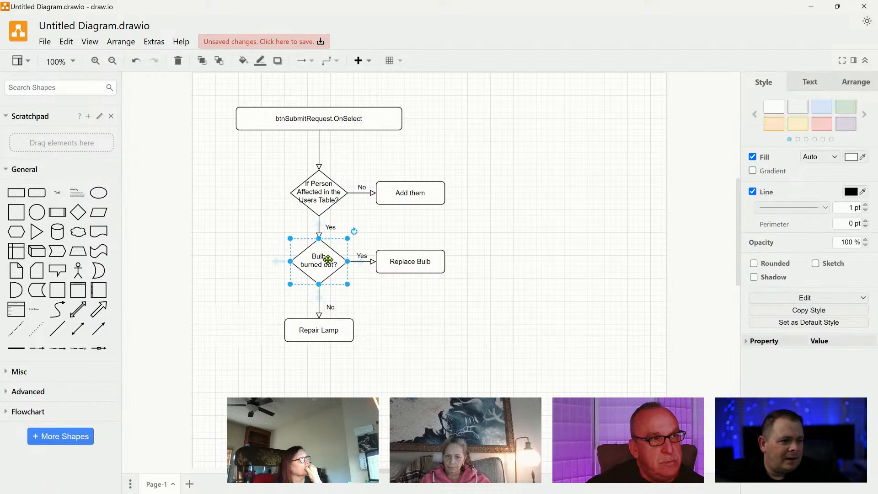
double_click(329, 260)
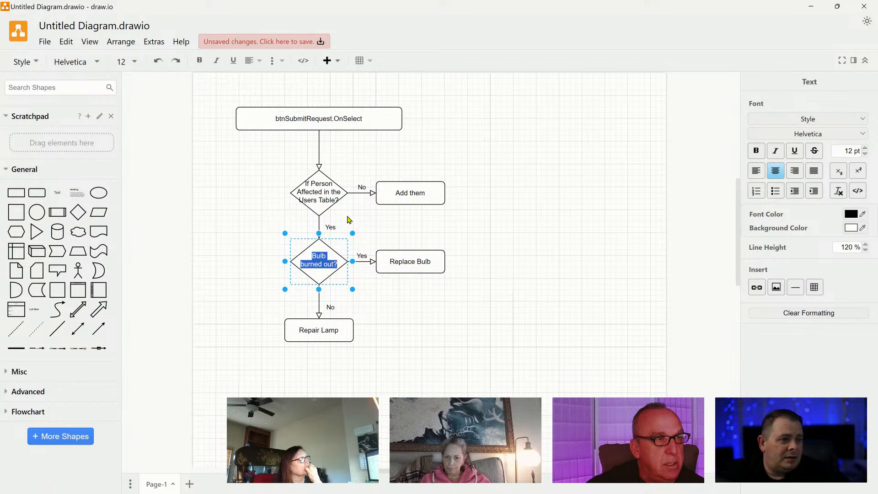
click(320, 190)
drag(286, 165, 285, 148)
drag(324, 188, 327, 189)
click(441, 208)
click(329, 173)
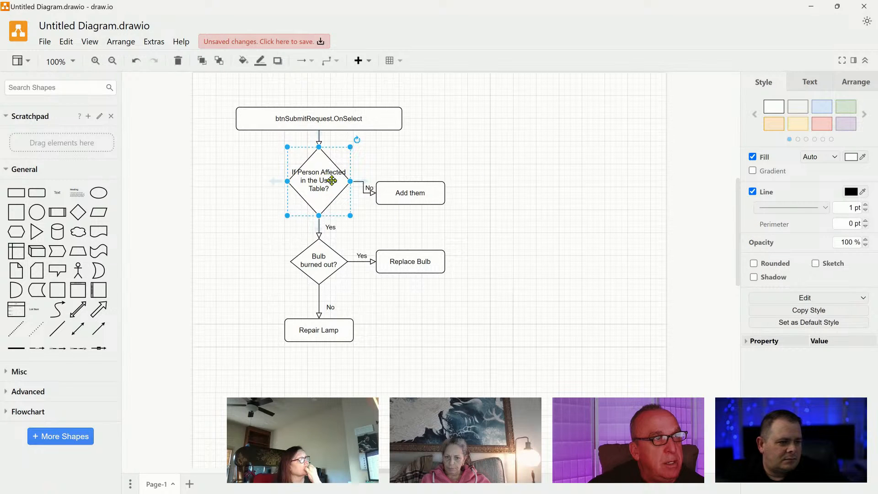
double_click(320, 171)
click(324, 174)
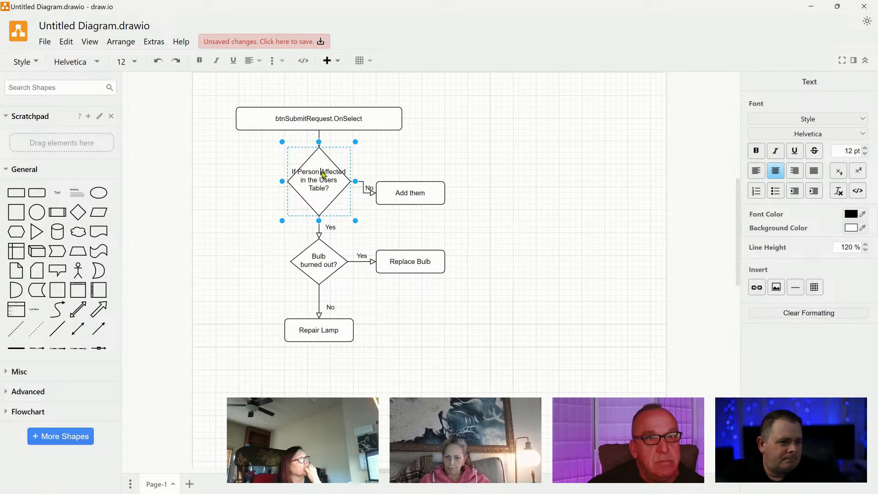
click(566, 200)
Replace the "Bulb burned out?" diamond with a copy of the first decision diamond, moving the Repair Lamp box down to make room.
click(324, 176)
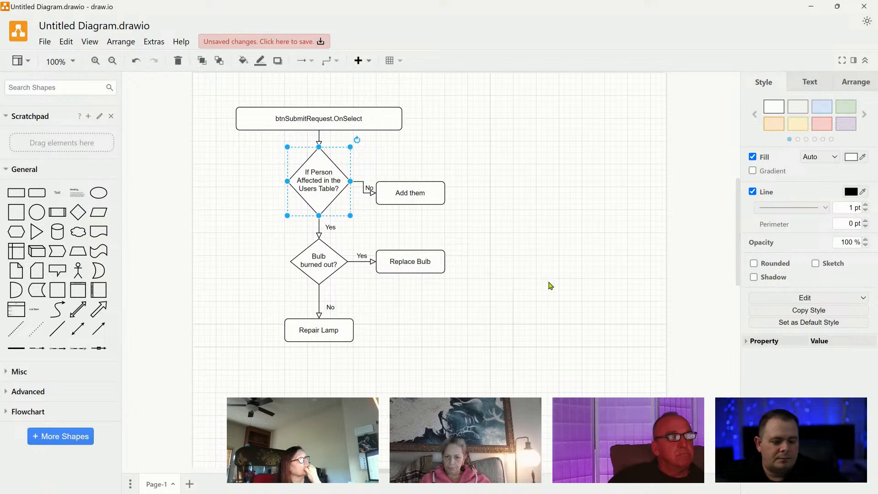
drag(322, 186, 240, 265)
click(326, 265)
key(Delete)
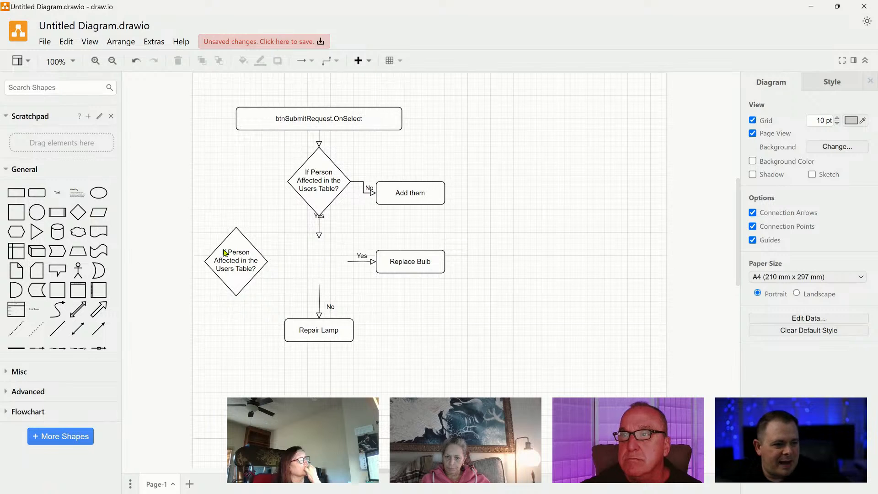
drag(280, 281, 360, 381)
drag(328, 334, 328, 380)
drag(233, 254, 318, 266)
click(546, 296)
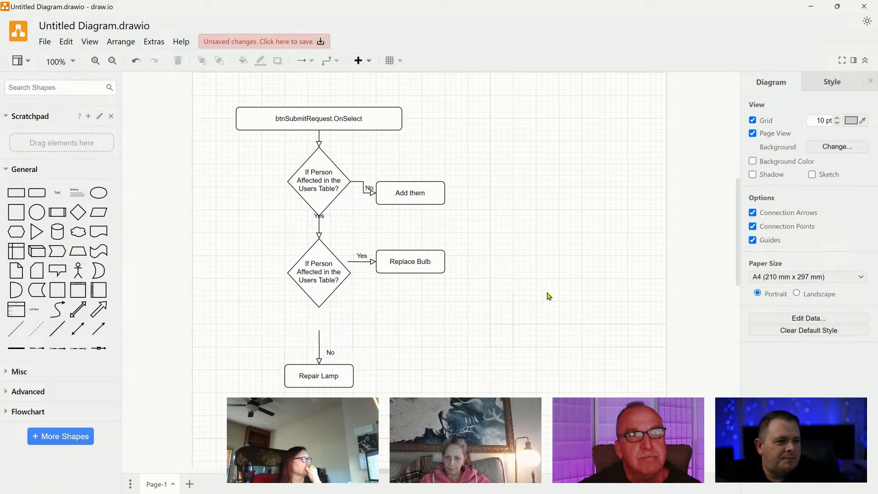
Change the second decision diamond's label to "If Approval Person in the Users Table?".
double_click(322, 275)
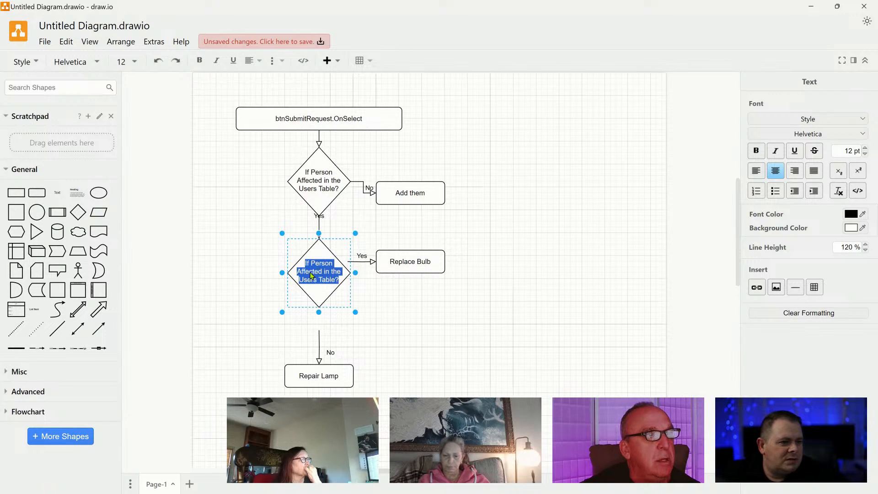
click(311, 275)
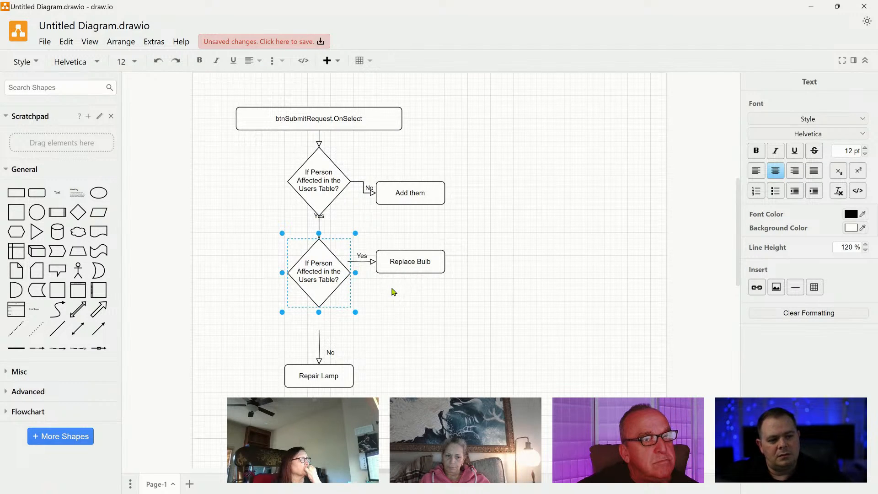
key(ctrl+shift+Left)
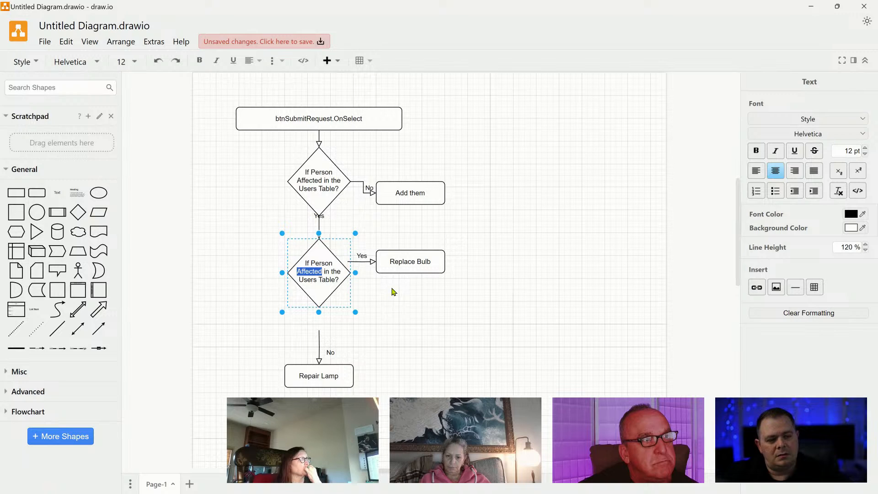
key(ctrl+shift+Left)
key(ctrl+shift+Left)
text(Approval Pe)
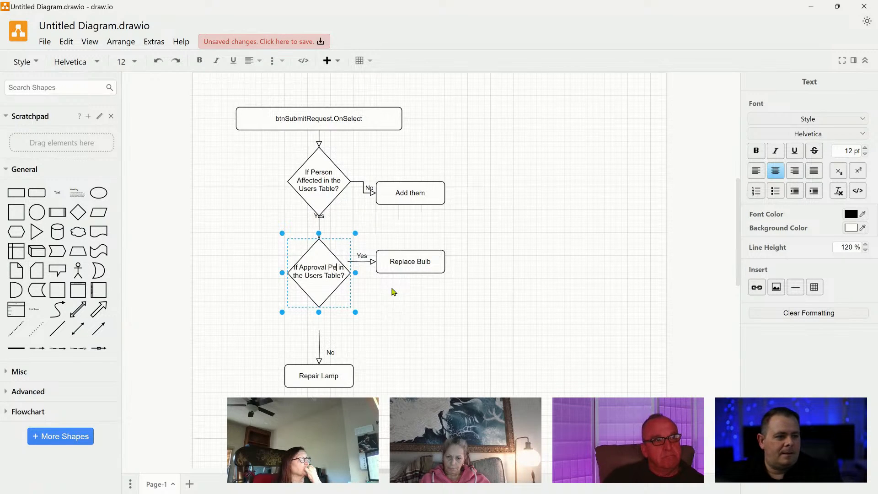
text(rson)
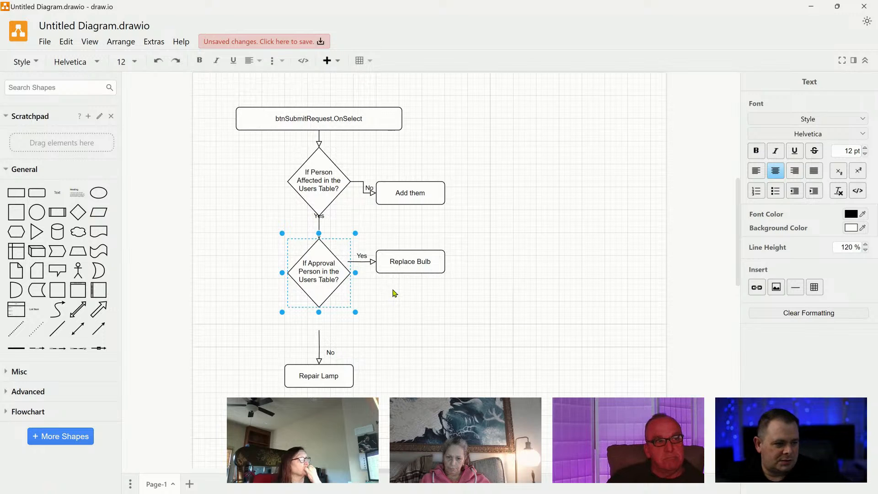
click(393, 293)
Delete the Replace Bulb box and the Yes connector leading to it.
click(409, 265)
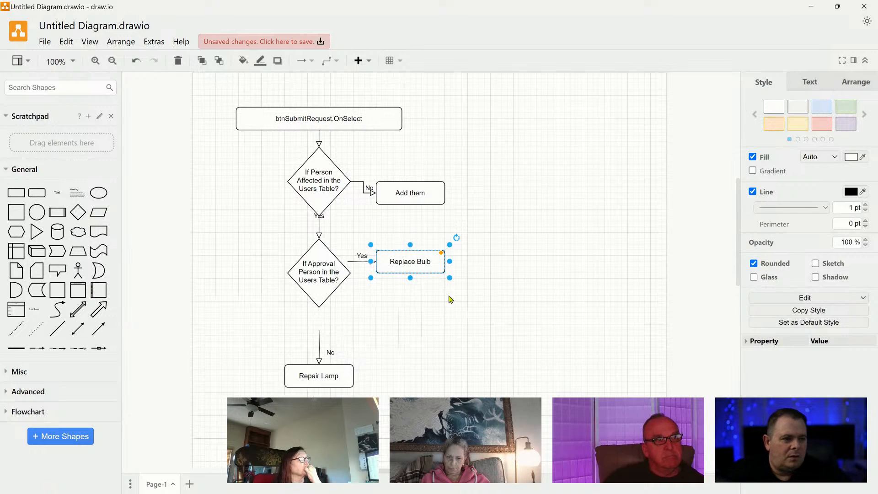
key(Delete)
click(362, 260)
key(Delete)
Align the Add them box with the first diamond, and duplicate it with its No connector beside the second diamond.
drag(420, 194, 431, 182)
drag(357, 151, 499, 227)
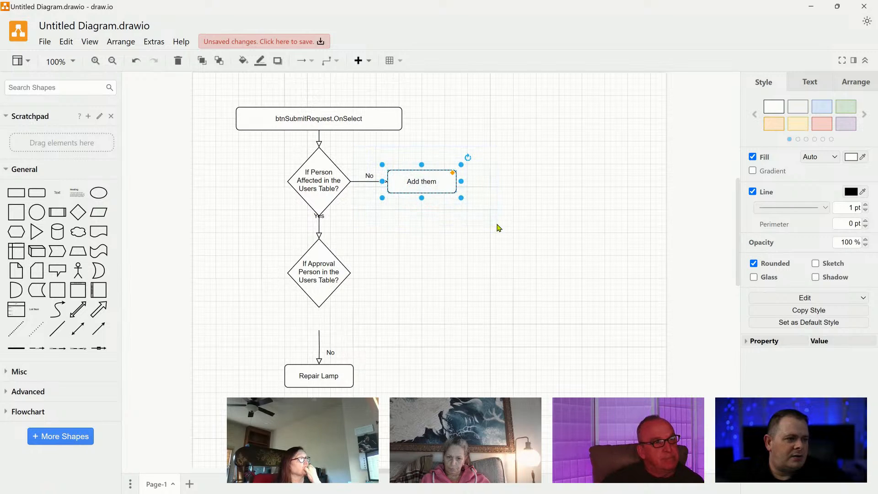
shift+click(369, 180)
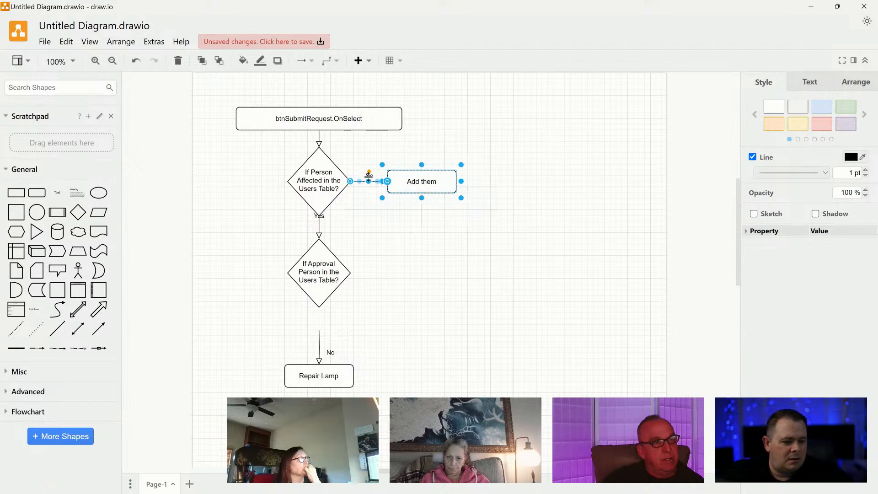
drag(421, 186, 419, 273)
click(517, 247)
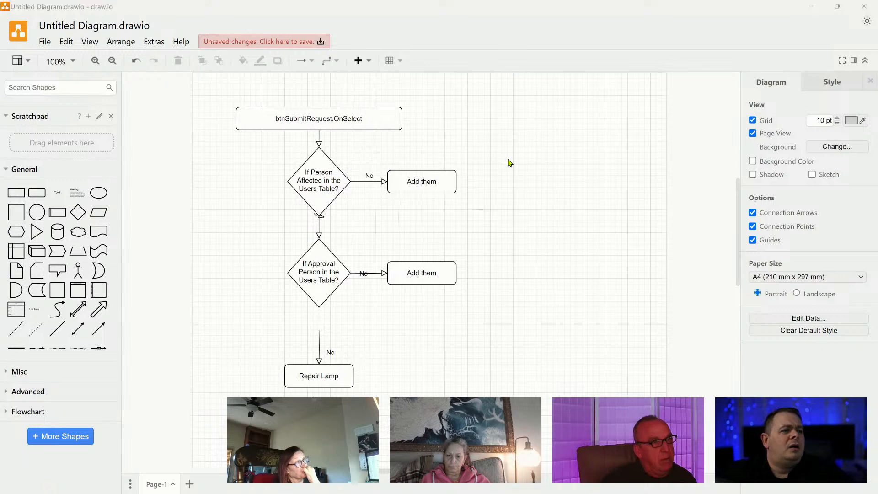
Add a second line "using Patch" to the Add them box of the first decision and copy that line.
double_click(438, 181)
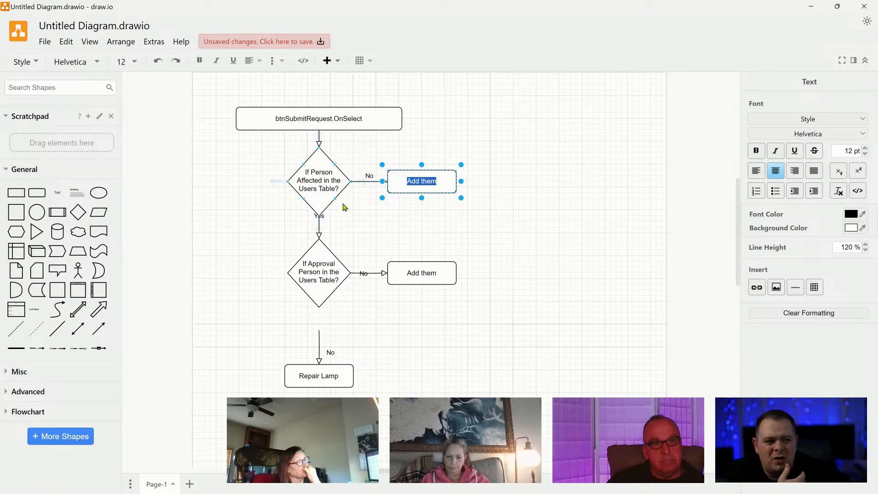
click(507, 227)
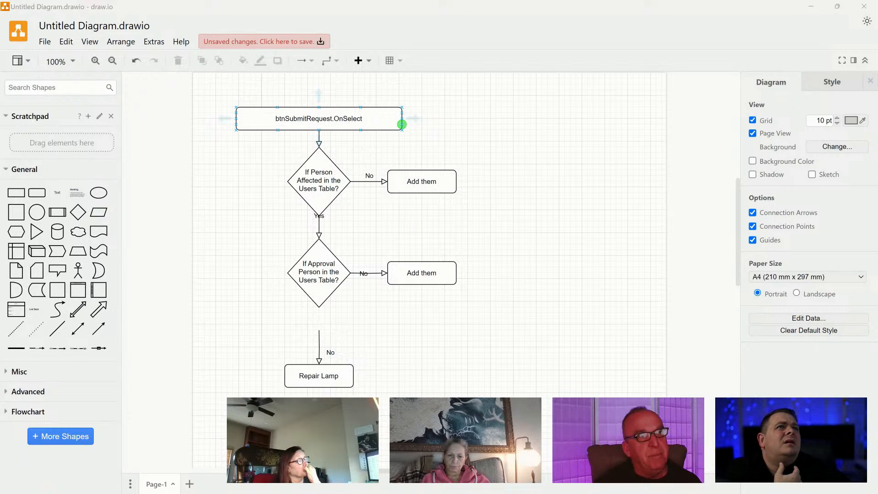
double_click(426, 185)
click(444, 178)
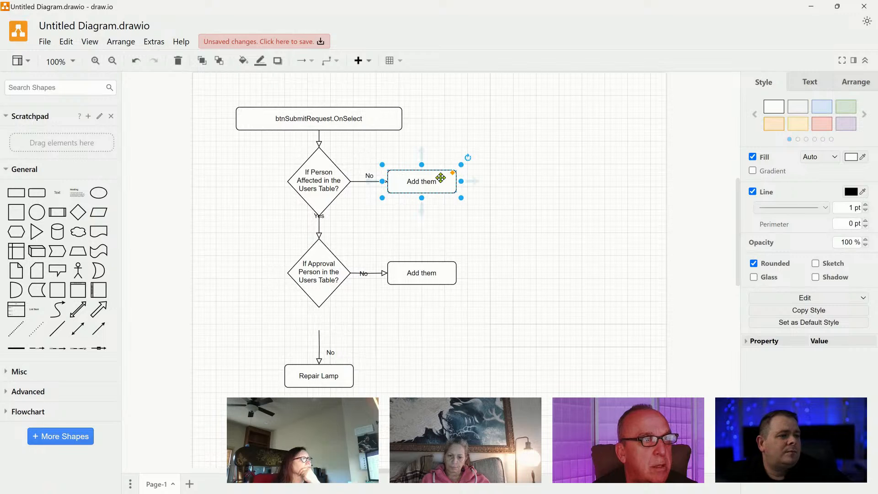
double_click(441, 183)
click(438, 185)
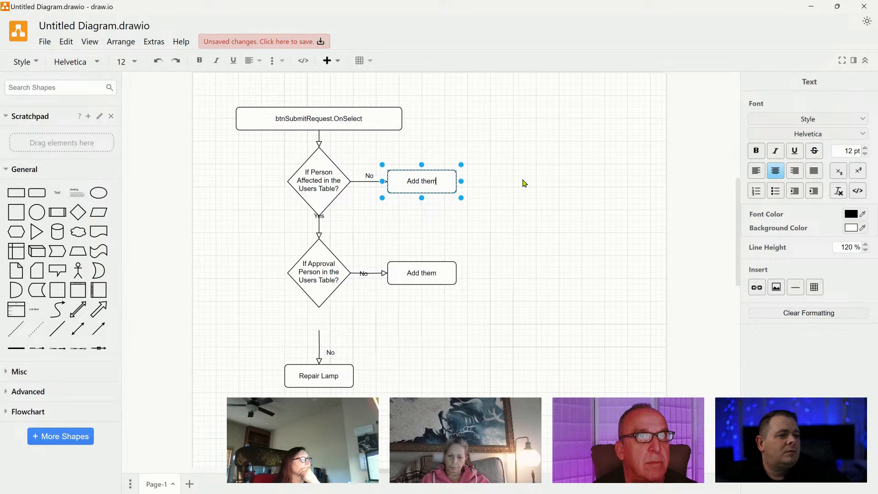
key(Return)
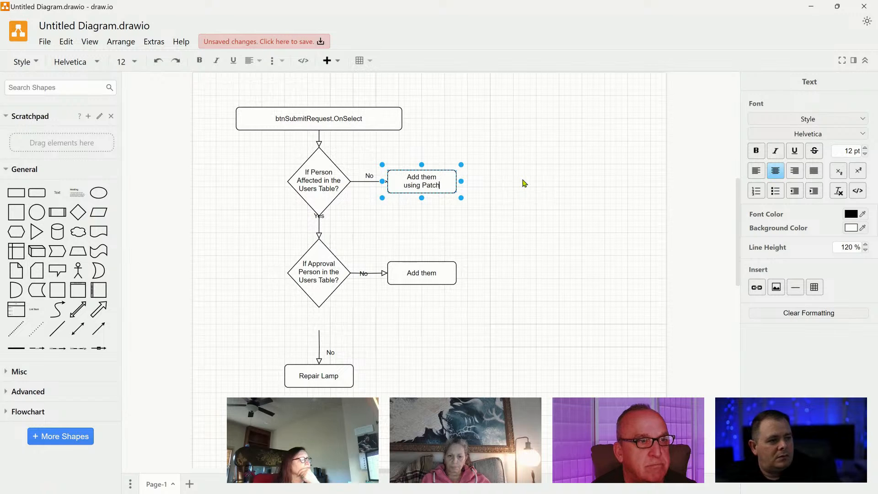
key(shift+Home)
key(ctrl+c)
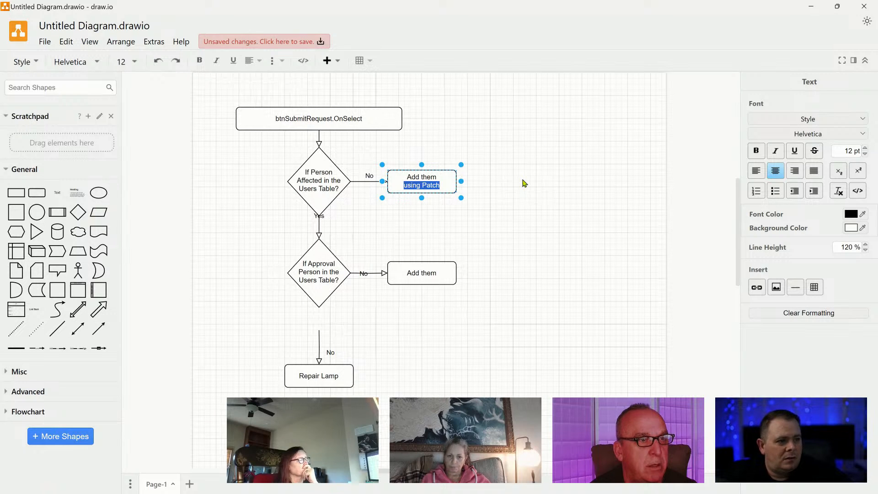
Paste "using Patch" as a second line into the Add them box of the second decision.
click(429, 274)
double_click(429, 274)
click(442, 272)
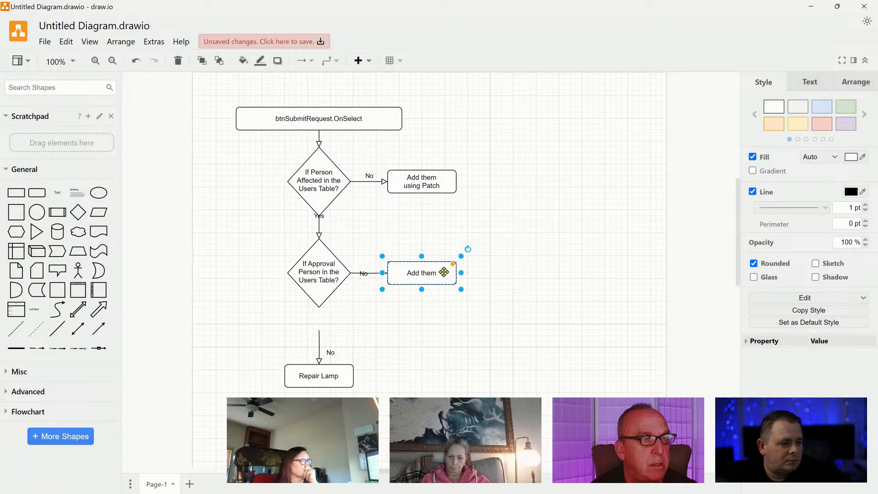
double_click(444, 272)
key(Right)
key(Return)
key(ctrl+v)
click(507, 261)
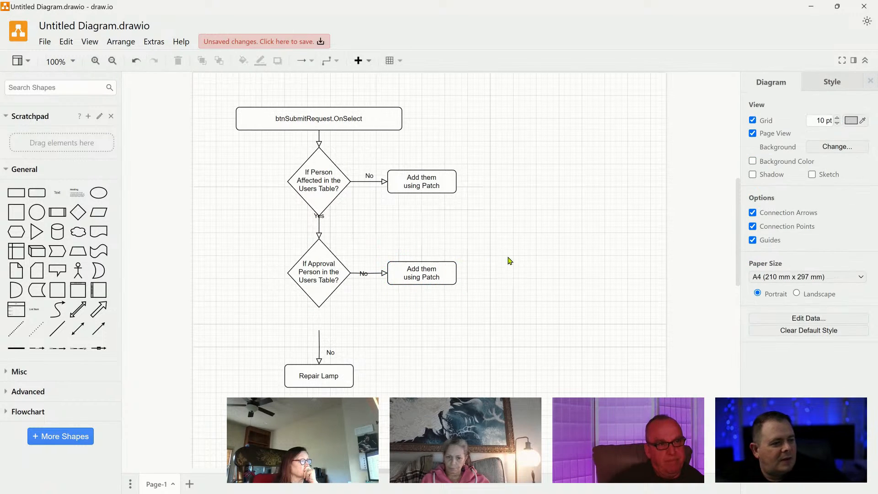
Move the No label of the second decision's connector above its line.
click(373, 274)
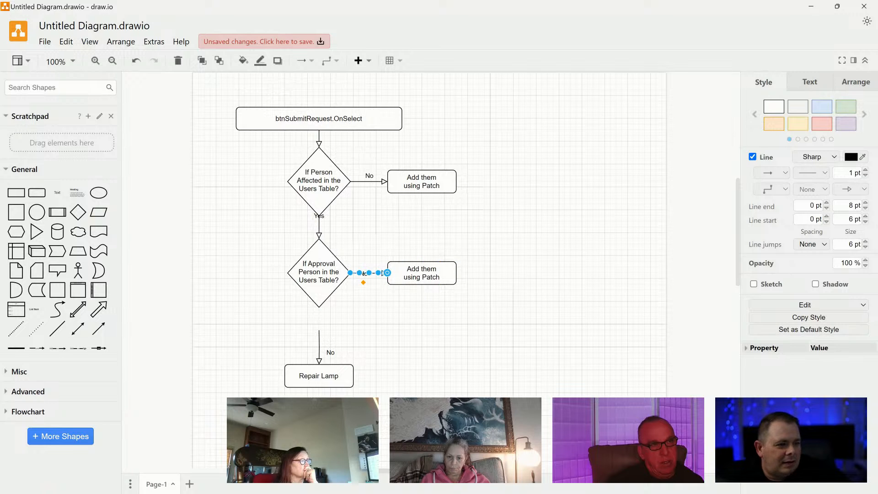
scroll(371, 290, up, 7)
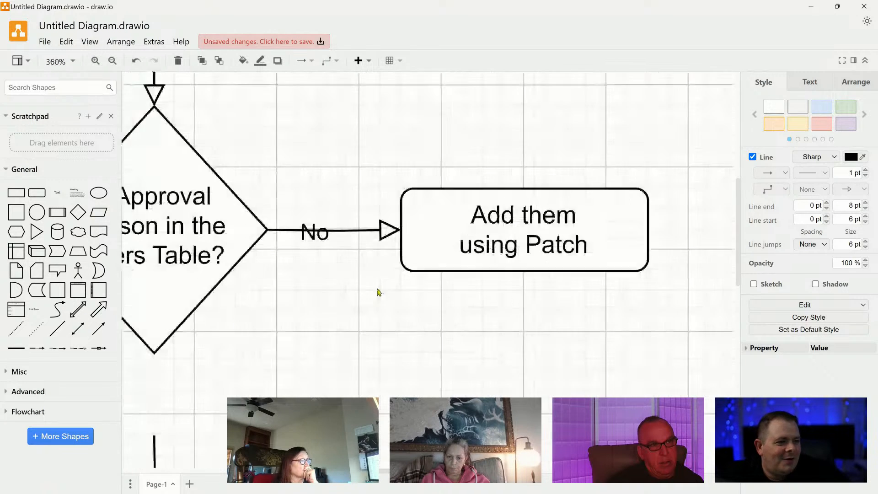
click(387, 303)
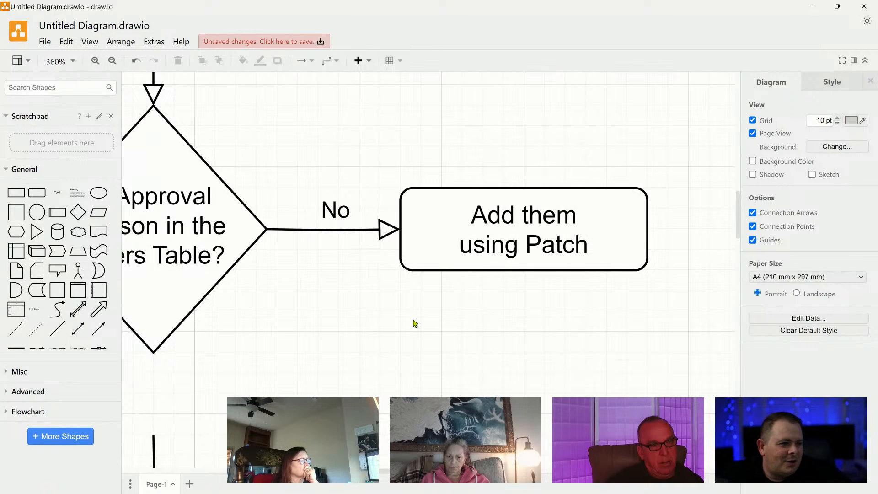
Move the second decision diamond down together with its No connector and Add them box to open a wider gap below the first decision.
scroll(419, 365, down, 5)
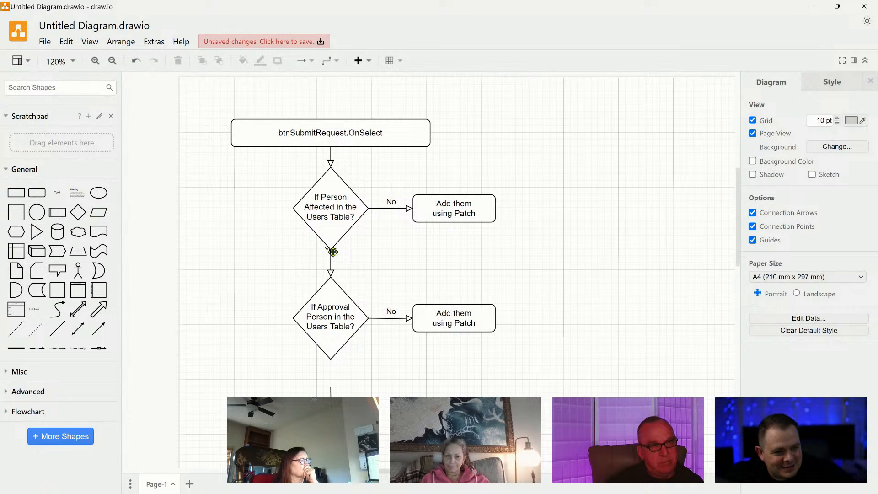
drag(556, 381, 226, 265)
drag(334, 318, 332, 339)
click(314, 272)
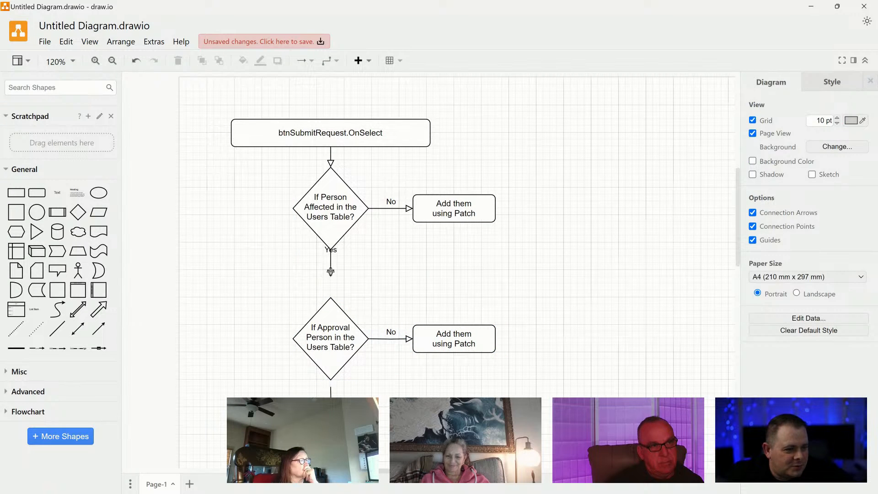
Attach the end of the Yes connector to the top of the second decision diamond and place its label beside the line.
click(330, 272)
scroll(352, 309, up, 6)
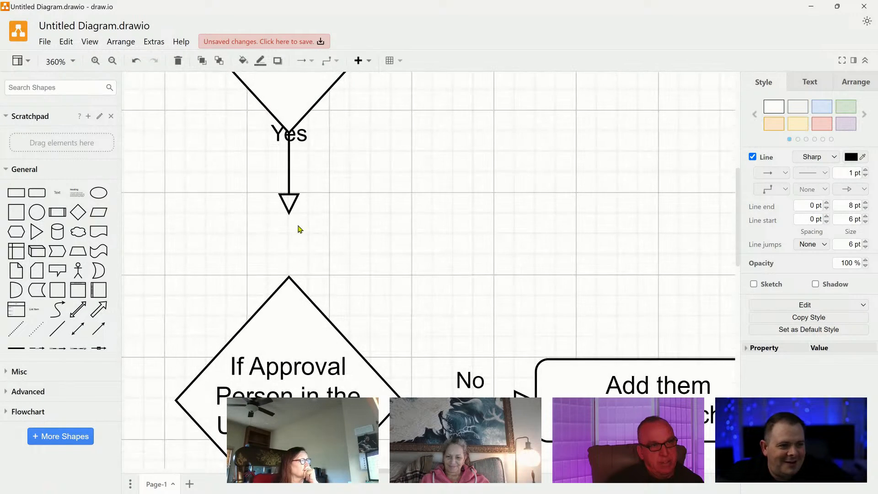
drag(289, 216, 290, 282)
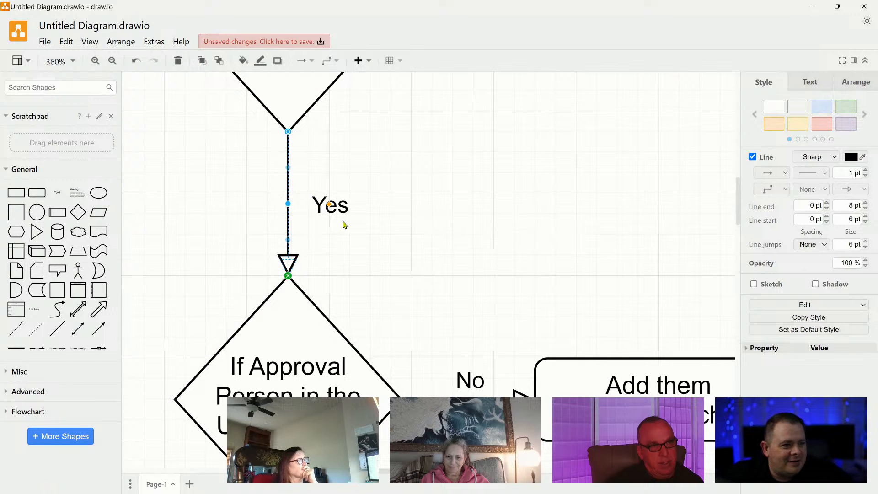
click(462, 289)
scroll(463, 290, down, 3)
scroll(462, 289, down, 2)
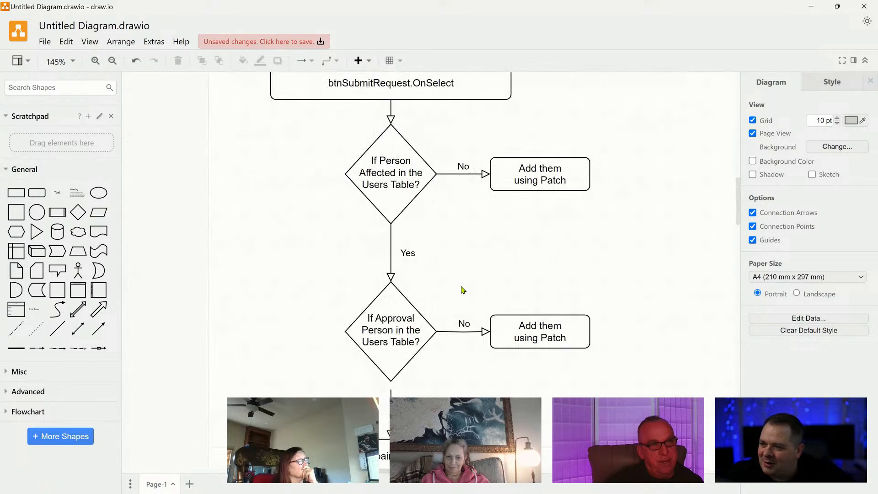
Connect the bottom of the first decision's Add them box to the top of the second decision diamond.
drag(541, 270, 425, 139)
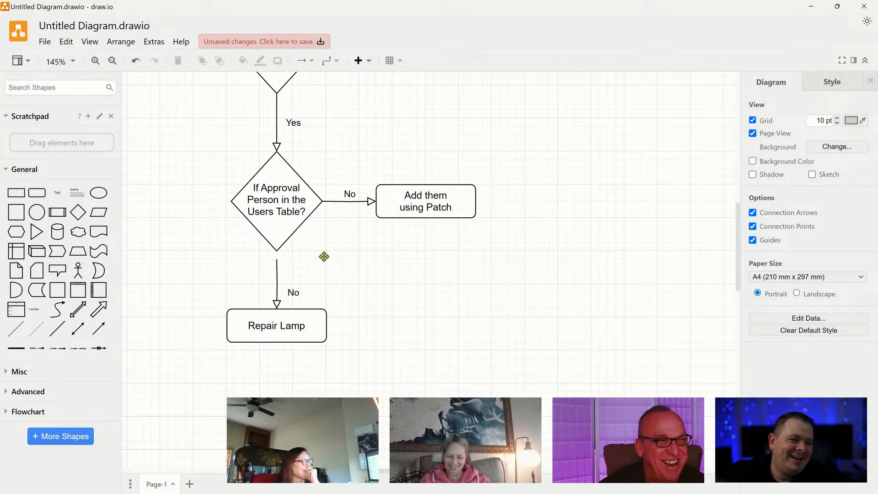
click(390, 200)
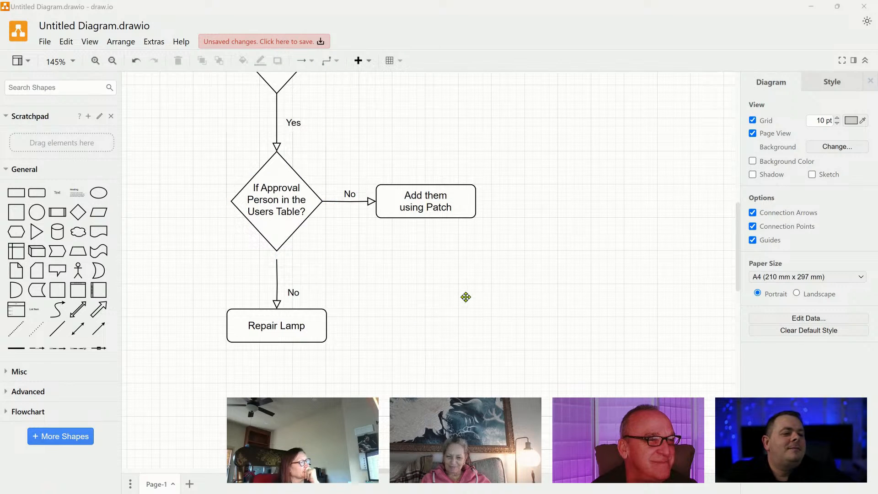
scroll(473, 316, down, 2)
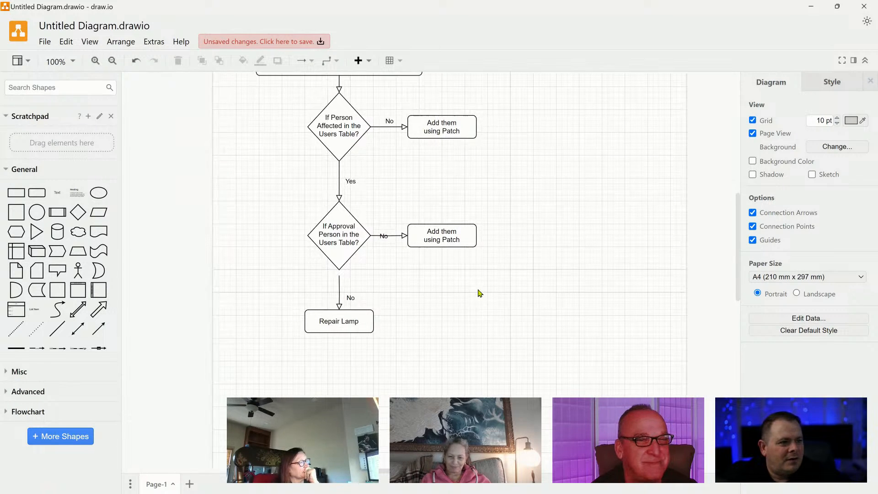
drag(451, 193, 386, 245)
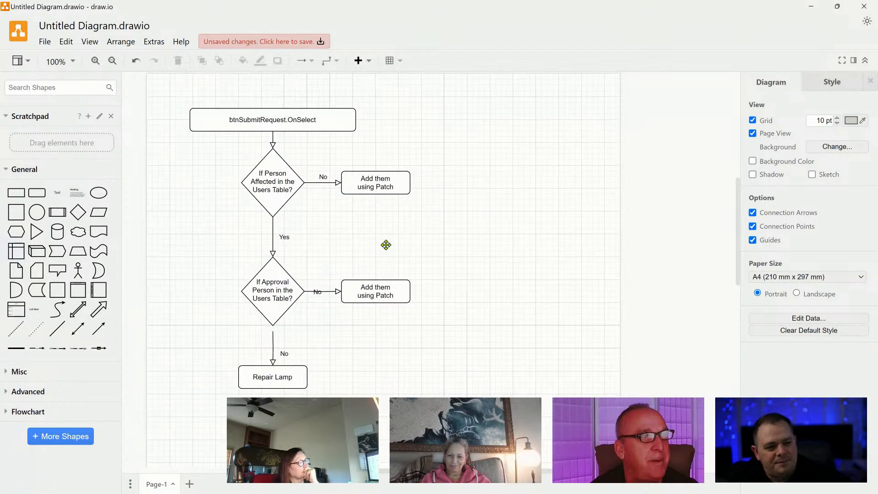
click(378, 181)
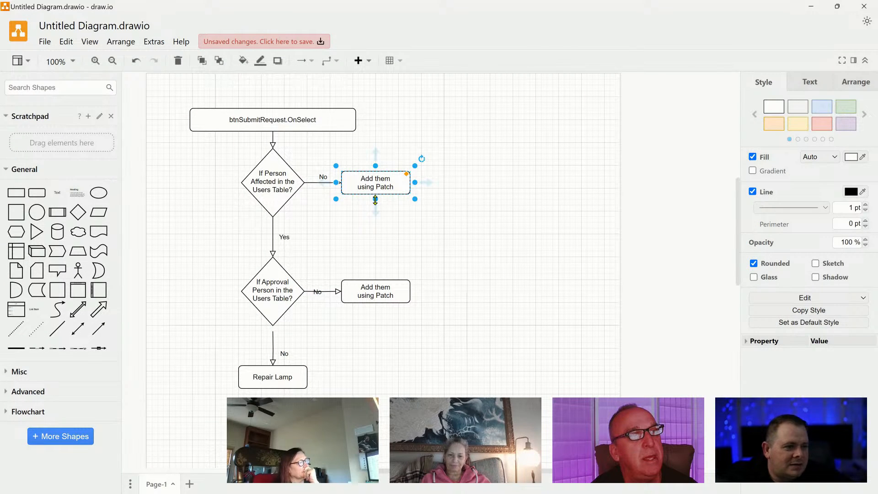
drag(377, 211, 376, 221)
drag(340, 249, 274, 261)
drag(308, 184, 290, 234)
click(561, 267)
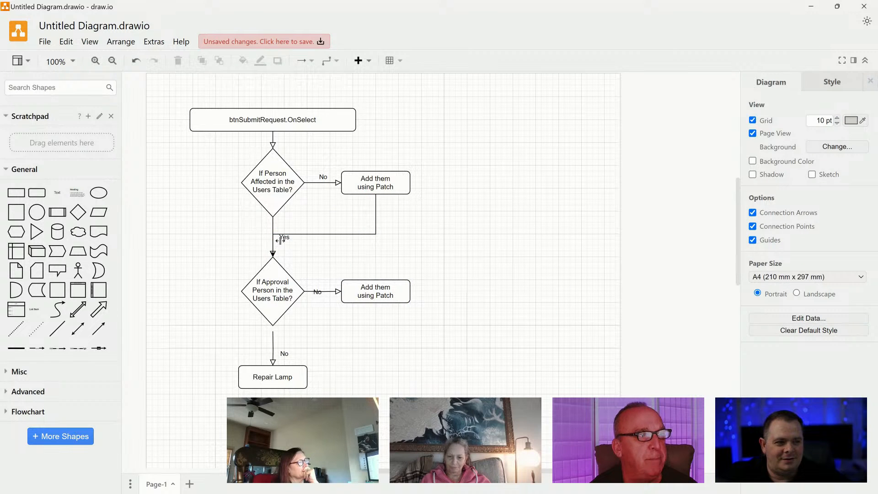
mouse_move(361, 236)
mouse_down()
mouse_move(362, 254)
mouse_move(362, 235)
mouse_up()
click(459, 243)
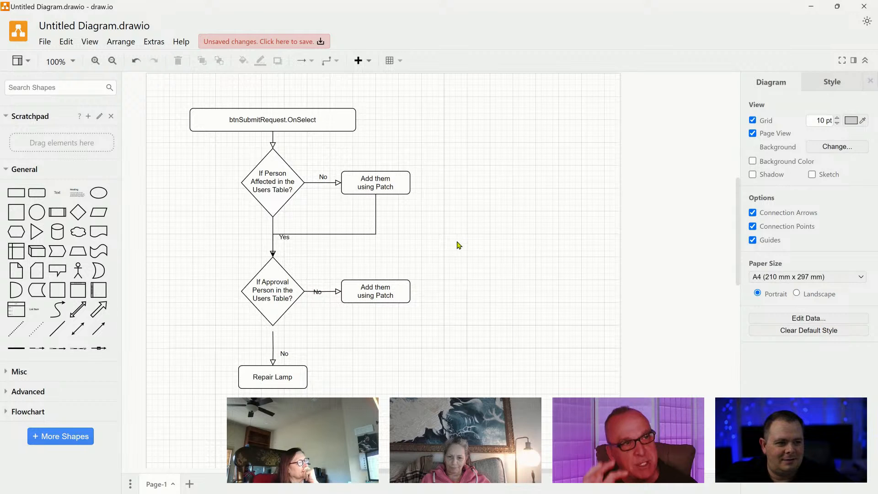
Move the first decision's Add them box down and closer to the Yes line, level with the gap between the two decisions.
scroll(388, 248, up, 2)
drag(304, 272, 341, 226)
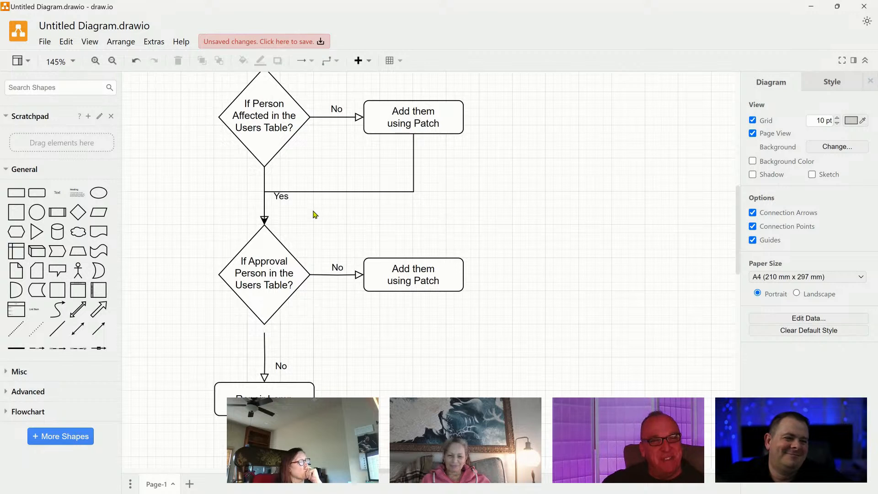
drag(427, 122, 388, 197)
click(527, 208)
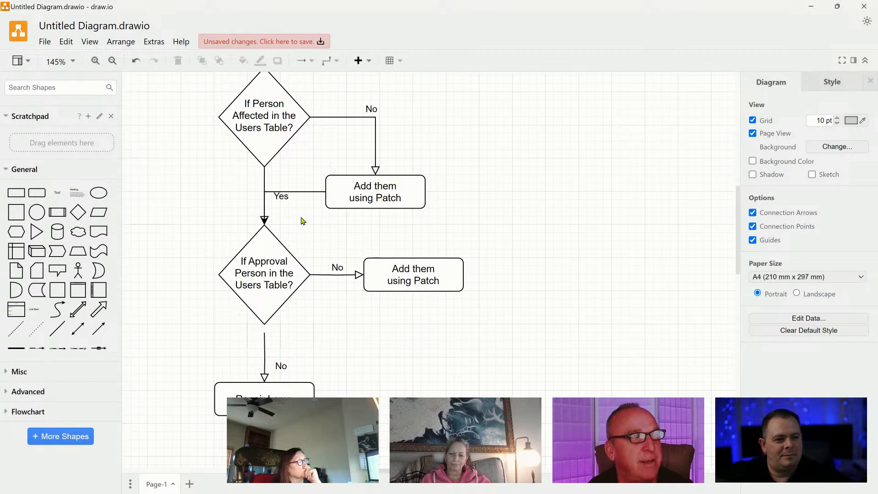
Place the Yes label above the Add them box's return connector and offset that connector's vertical segment from the Yes line.
click(281, 196)
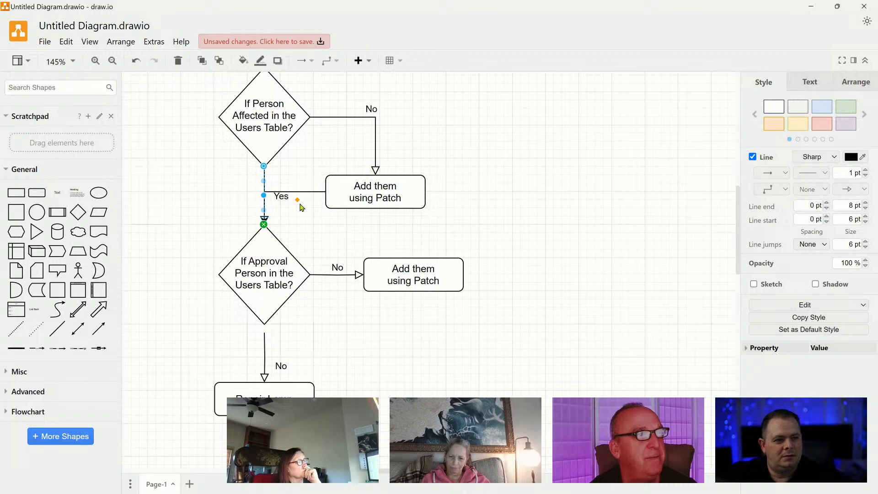
drag(299, 206, 299, 206)
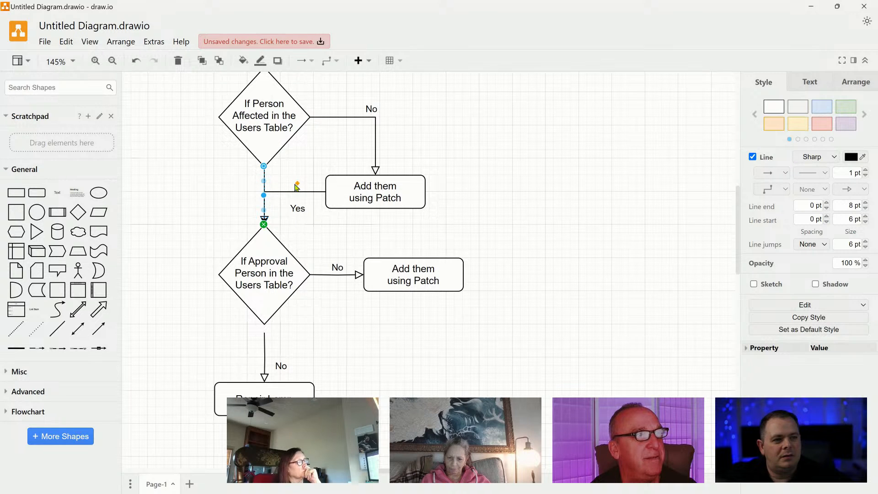
click(572, 218)
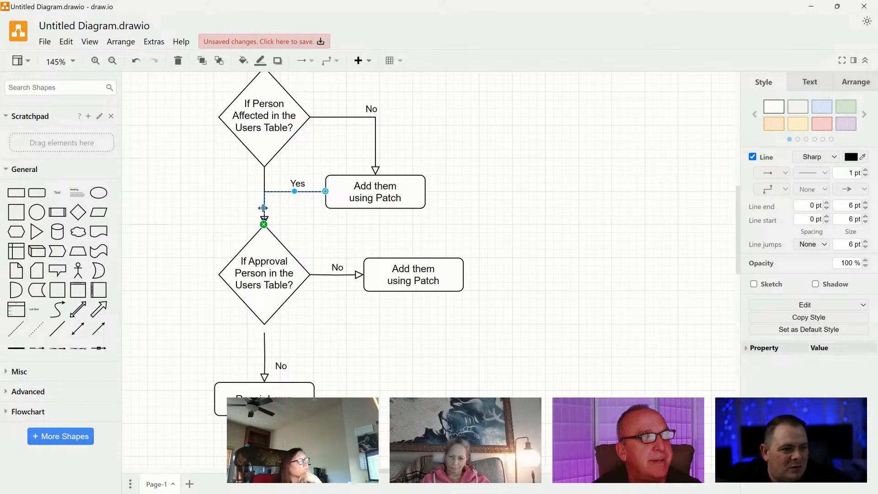
drag(278, 209, 280, 211)
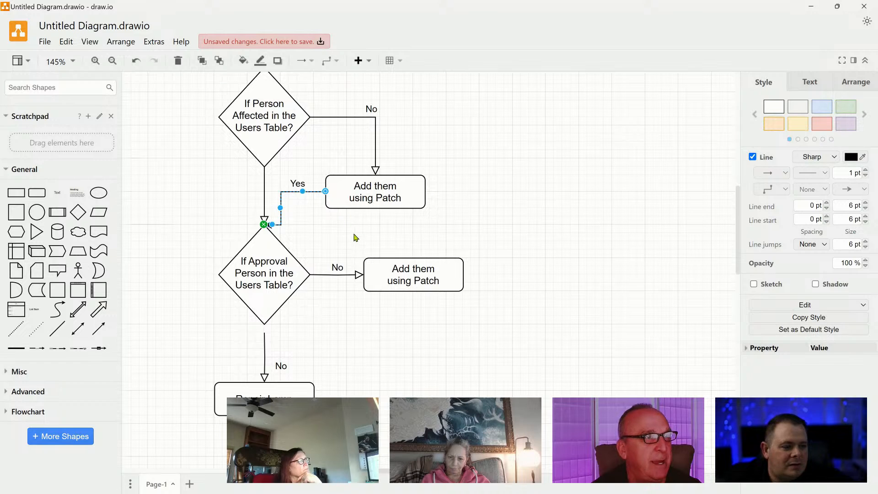
click(356, 237)
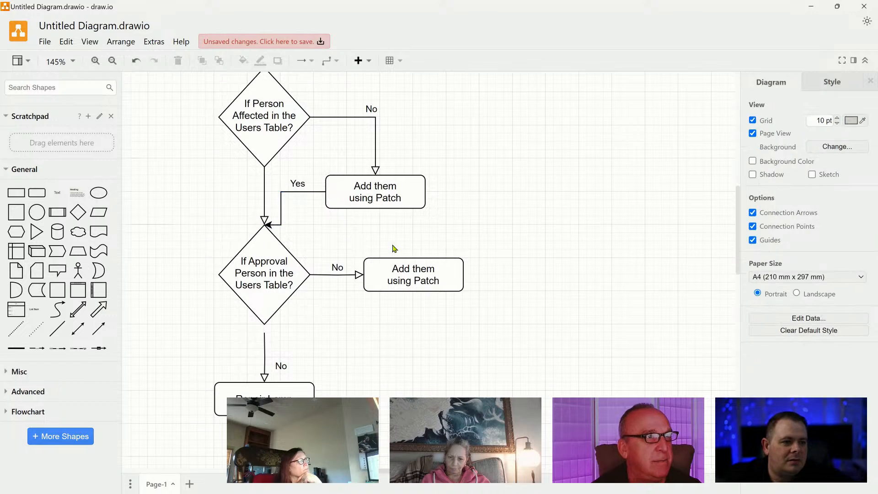
Try deleting the Yes label between the two decisions, and undo the deletion.
click(297, 184)
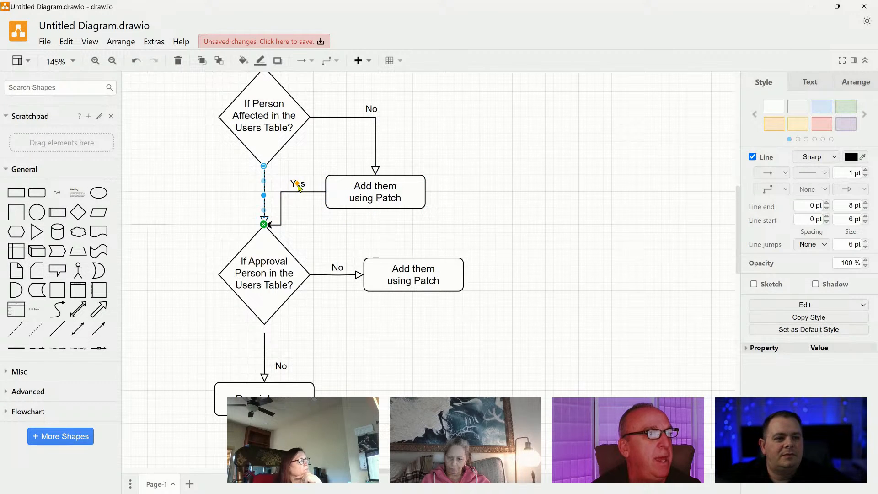
key(Delete)
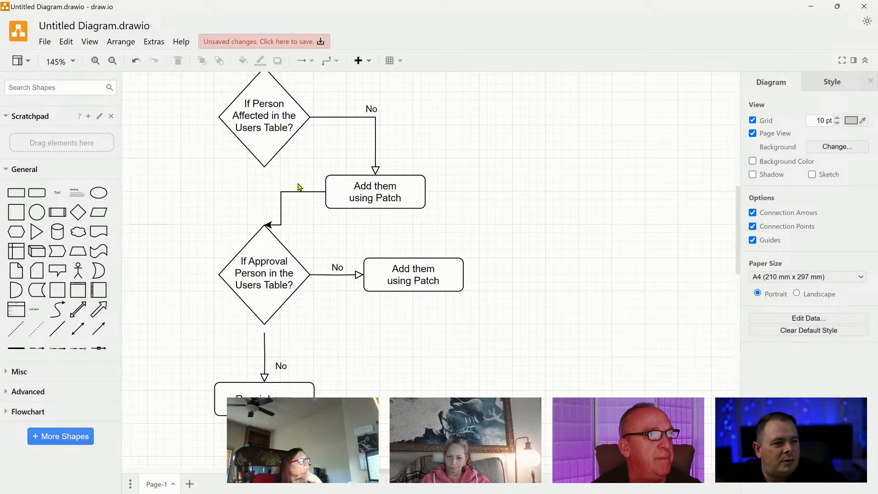
key(ctrl+z)
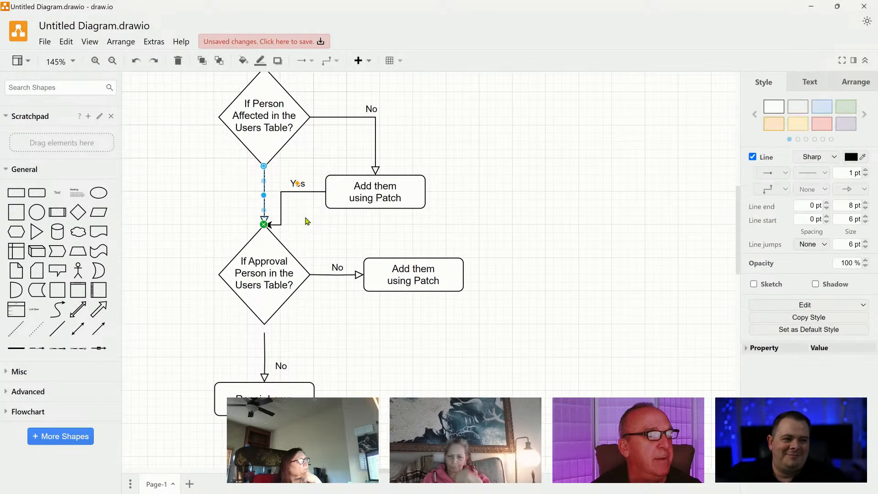
click(502, 184)
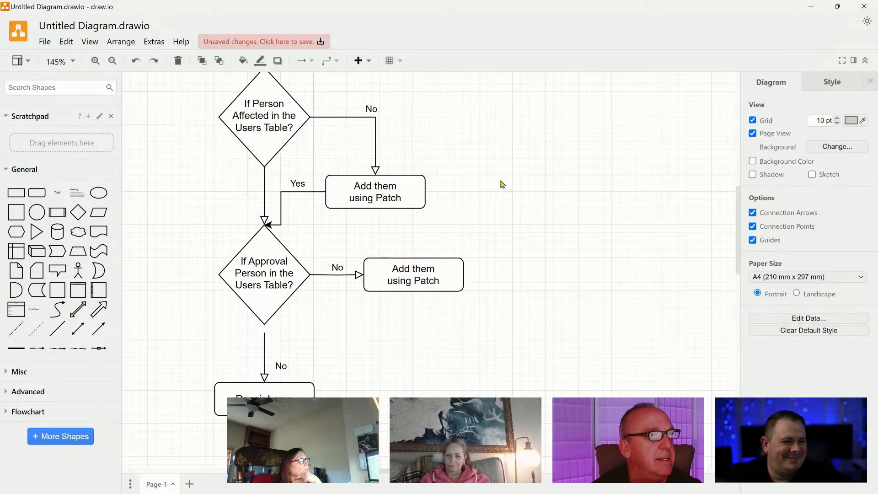
Move the Yes label onto the empty canvas beside the flowchart, try deleting it, and undo the deletion.
click(304, 189)
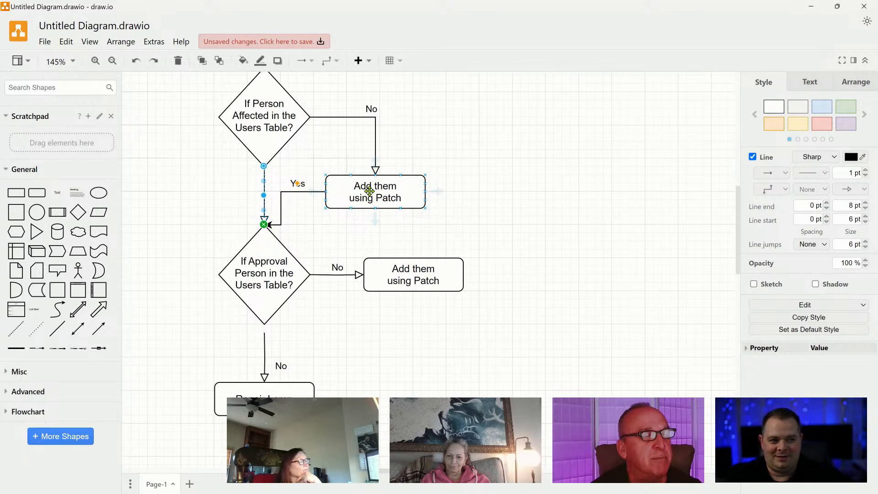
click(304, 215)
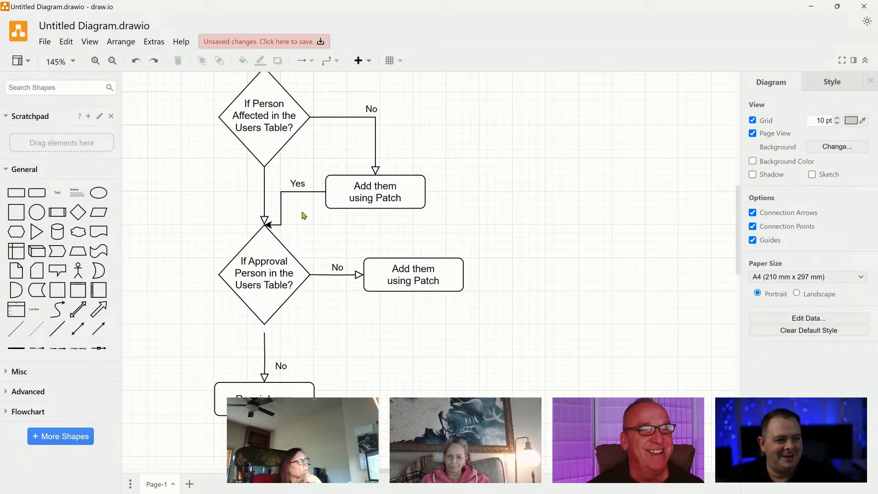
click(303, 185)
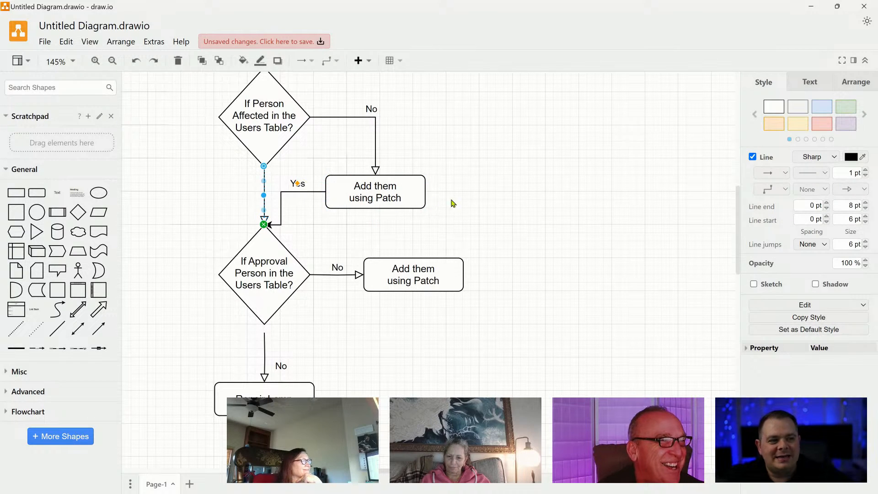
click(432, 199)
click(264, 187)
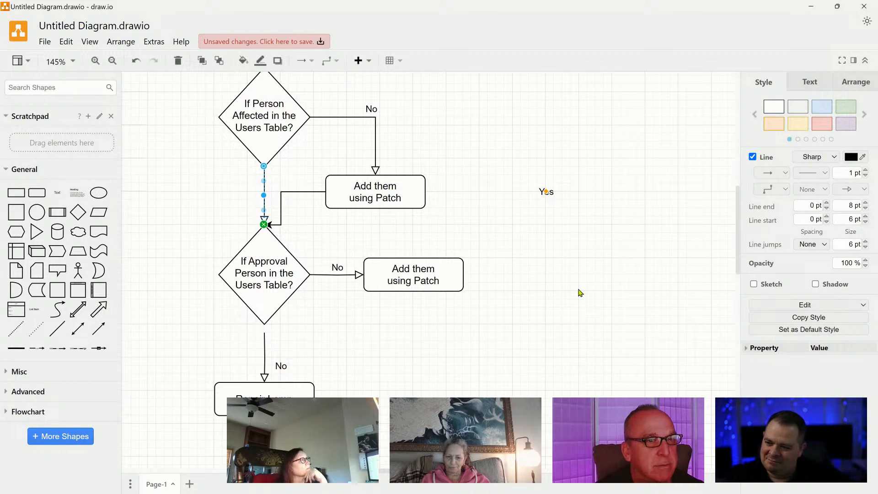
drag(520, 178, 578, 214)
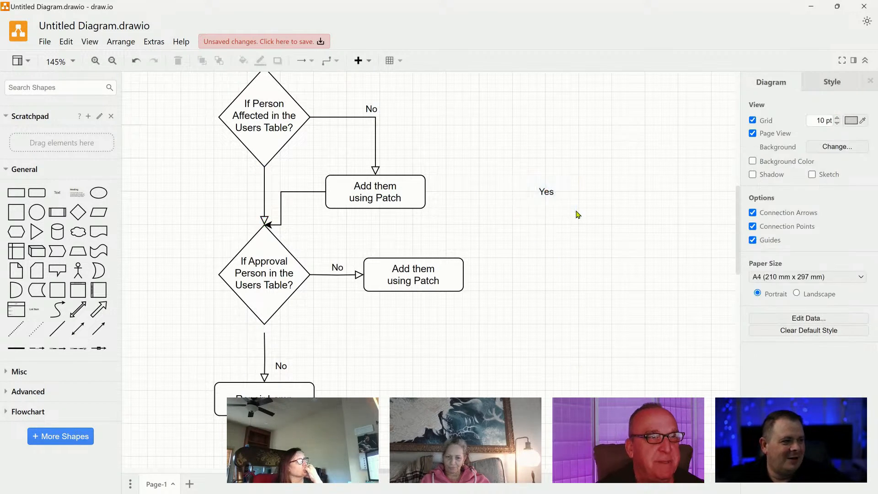
click(552, 195)
drag(548, 194, 549, 216)
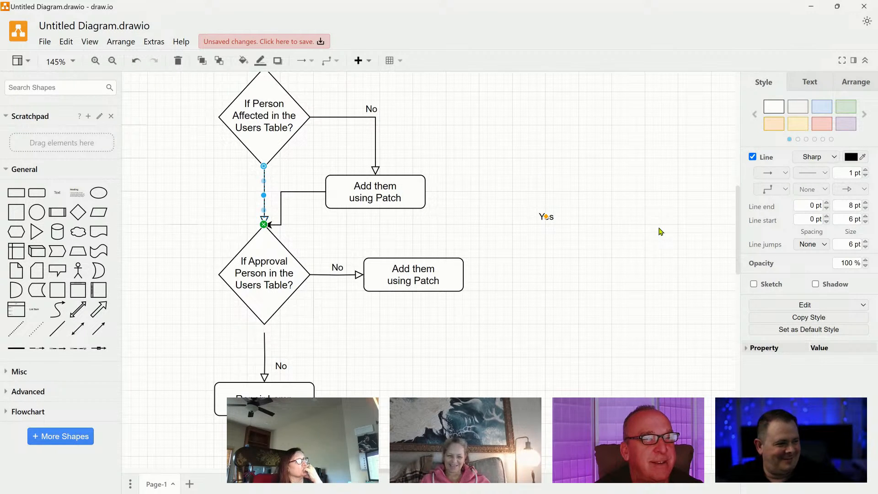
key(Delete)
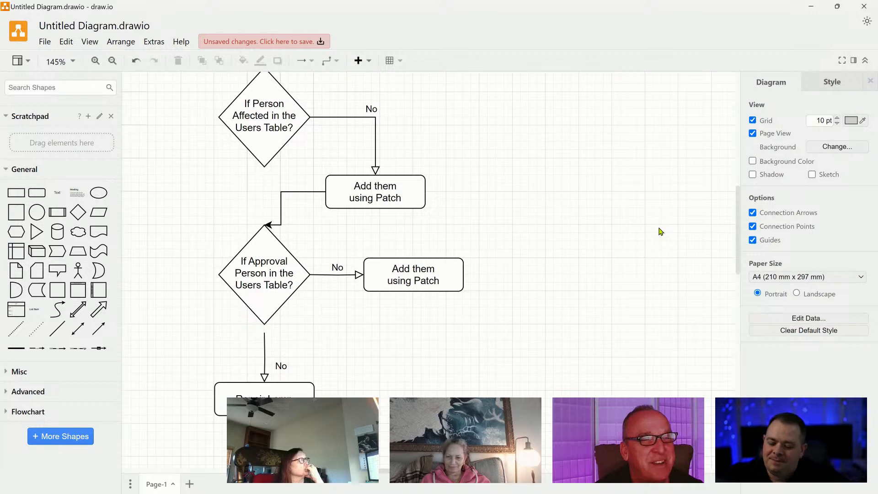
key(ctrl+z)
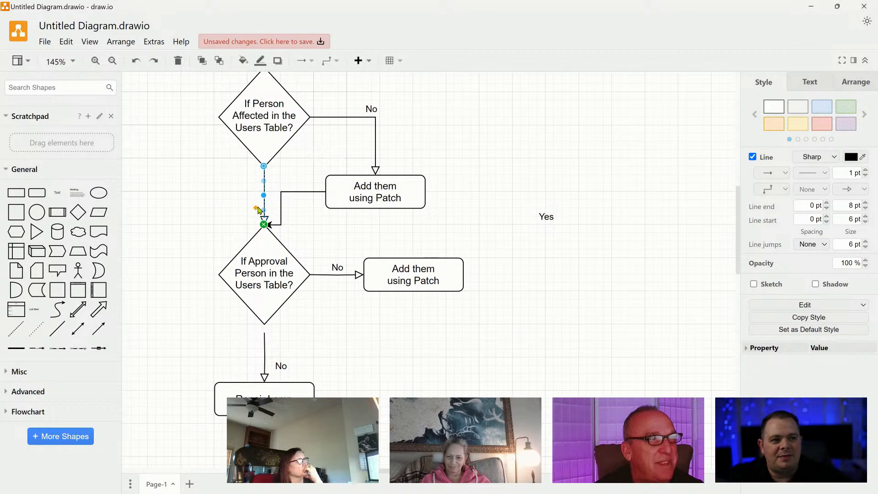
Place the Yes label to the left of the vertical connector between the two decisions.
click(571, 204)
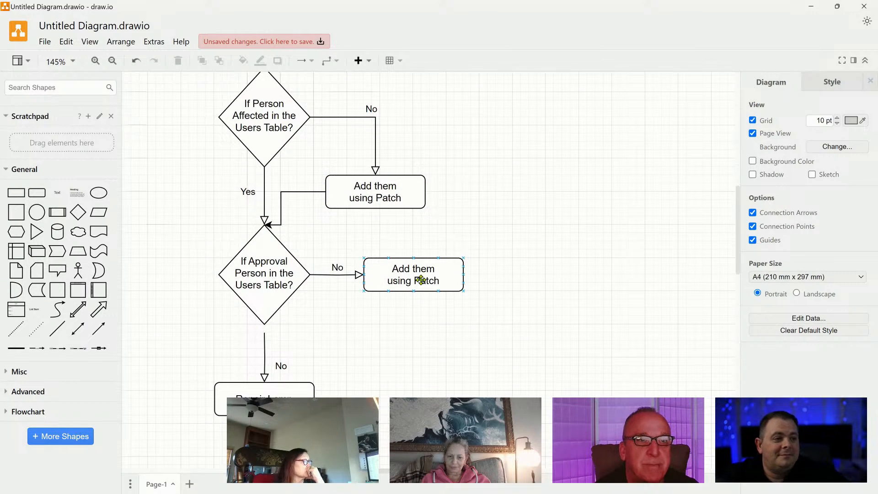
Move the upper "Add them using Patch" box sideways so it lines up directly above the lower one.
drag(373, 196, 417, 197)
click(541, 298)
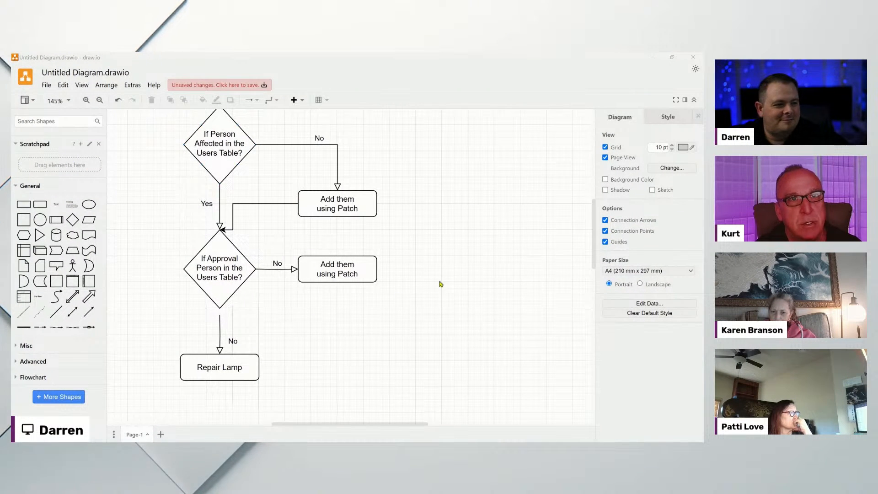
scroll(440, 284, up, 3)
drag(438, 281, 438, 224)
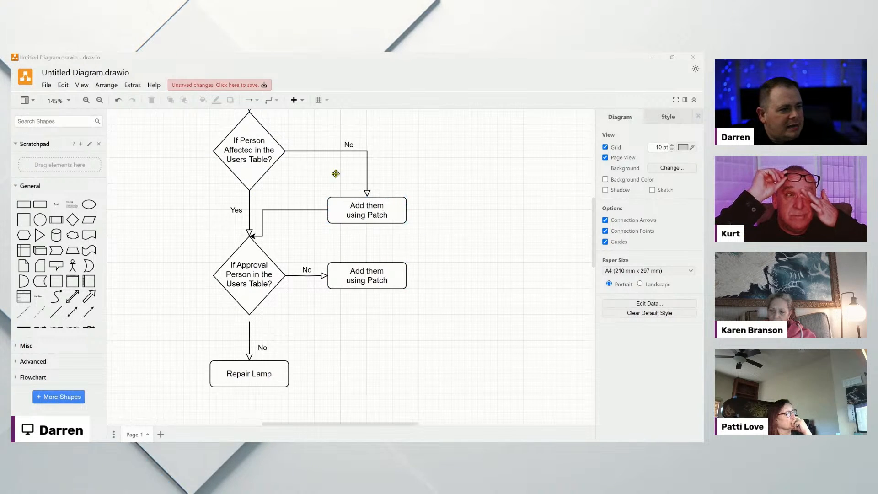
Copy the upper "Add them using Patch" box with its No connector and return connector onto empty canvas beyond the lower box.
click(348, 144)
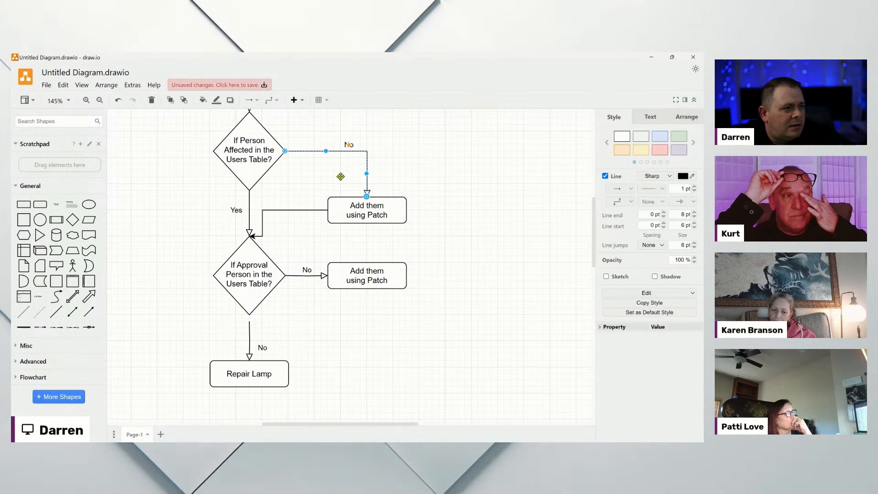
shift+click(297, 209)
shift+click(380, 215)
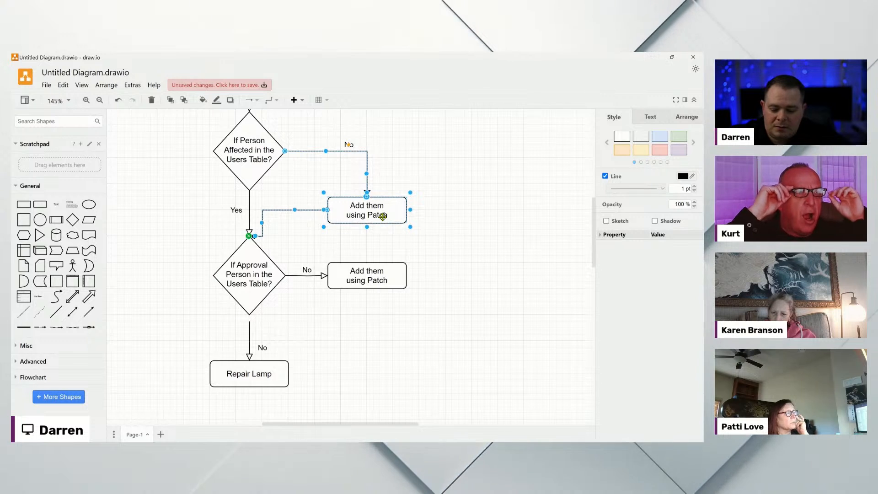
drag(382, 217, 544, 346)
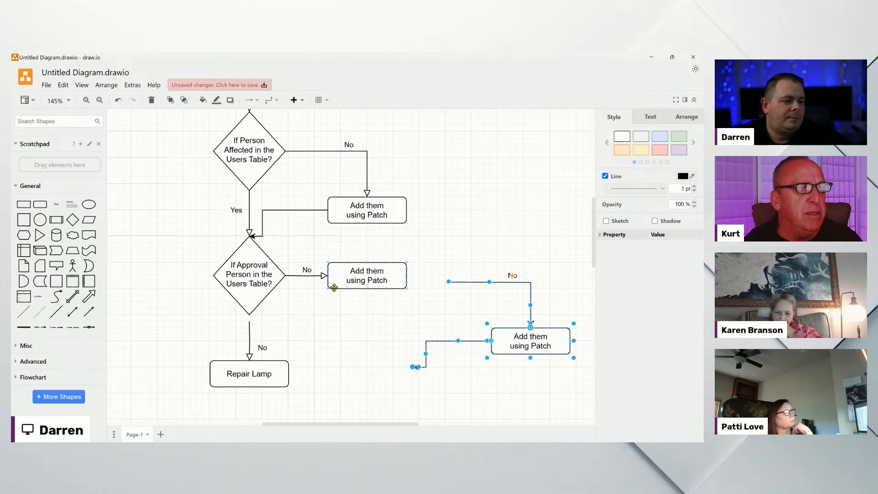
Switch to Power Apps and examine the OnSelect If block that patches cboPersonAffected into AppUsers.
click(365, 277)
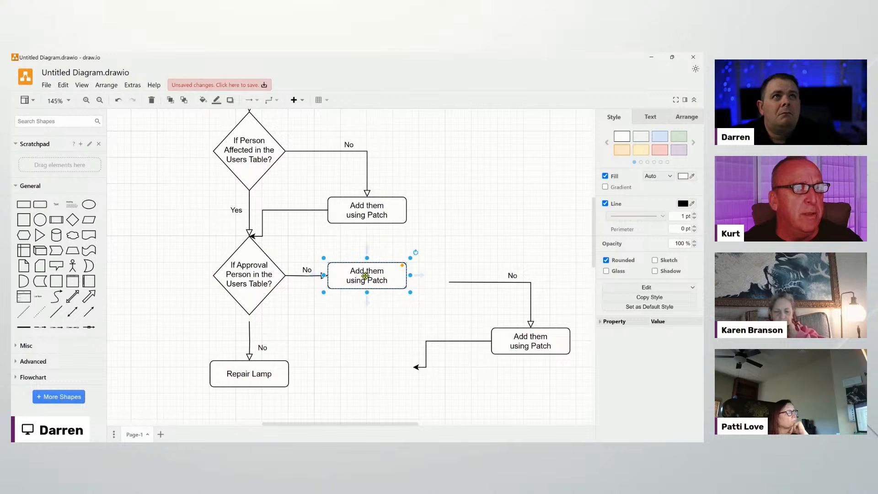
drag(505, 54, 486, 232)
double_click(593, 231)
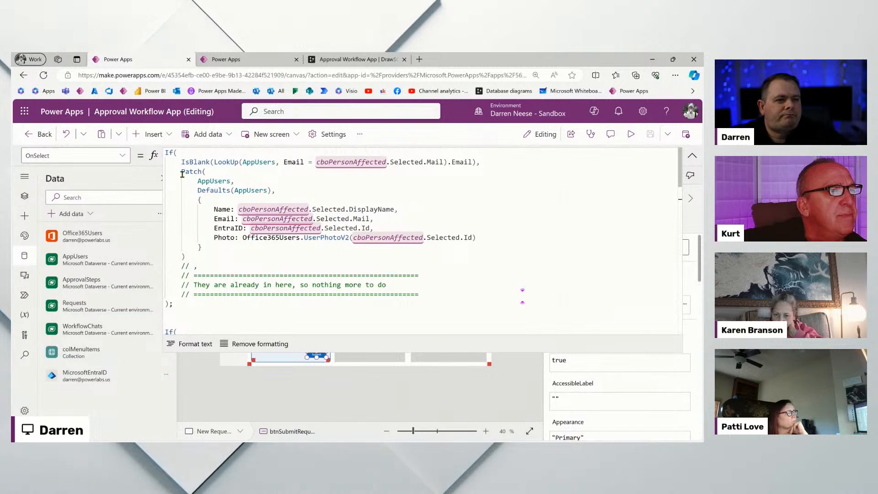
click(372, 173)
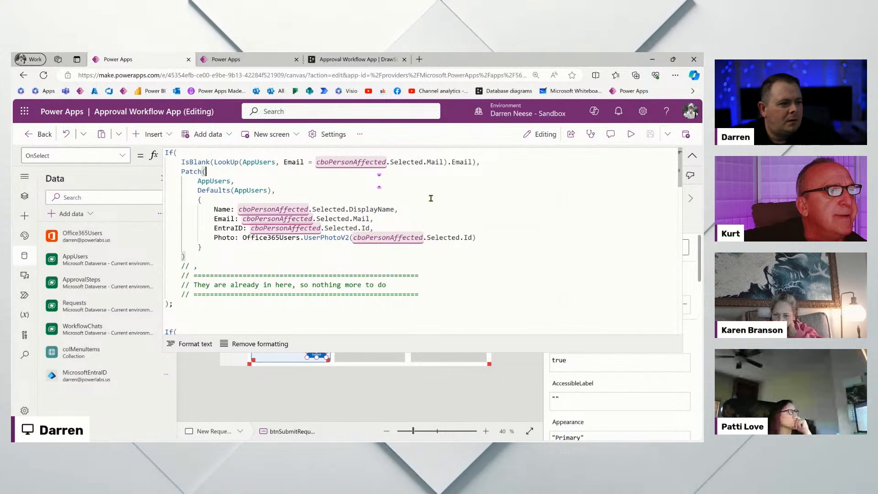
click(459, 199)
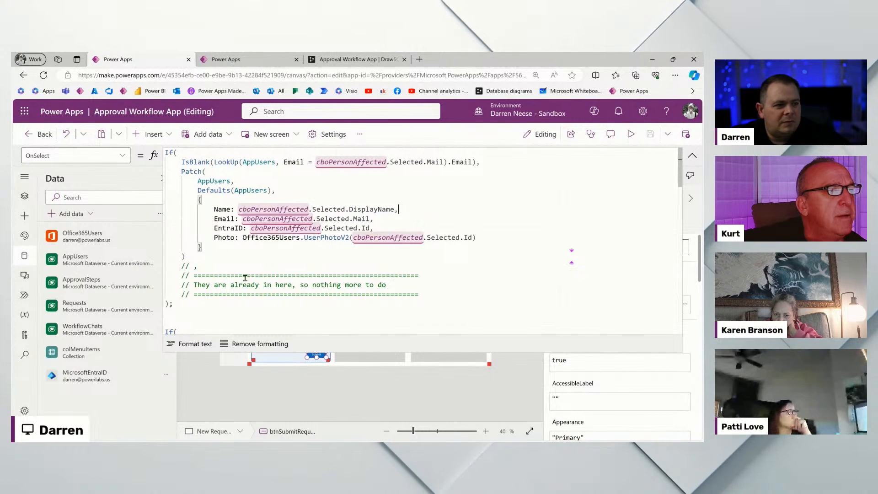
drag(216, 307, 164, 148)
click(499, 183)
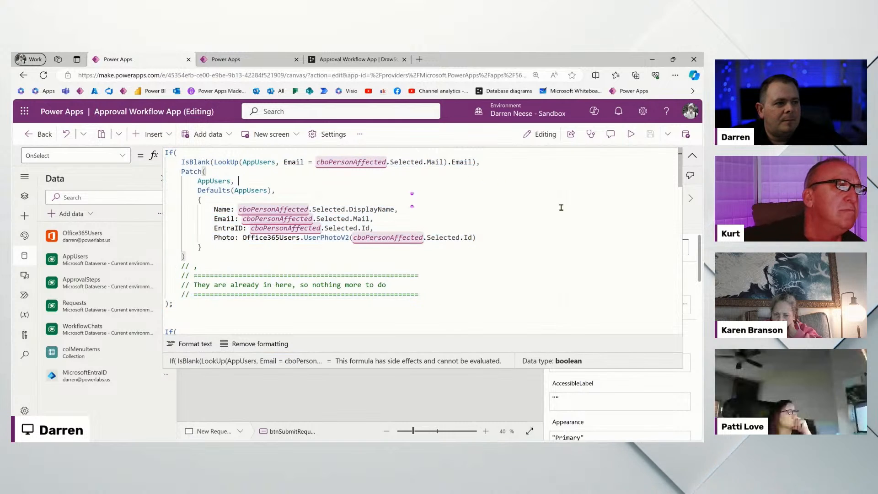
Examine the cboApprover check and the UpdateContext block that patches ApprovalSteps in the OnSelect formula.
scroll(388, 276, down, 5)
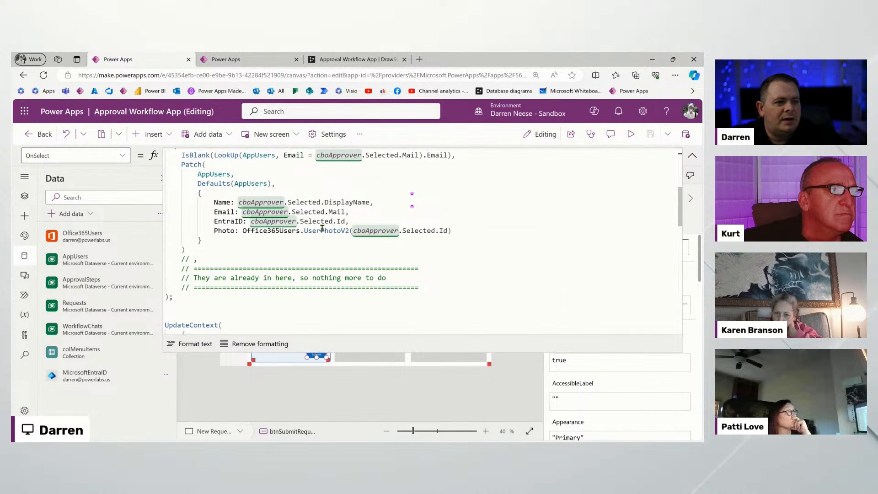
scroll(322, 228, up, 2)
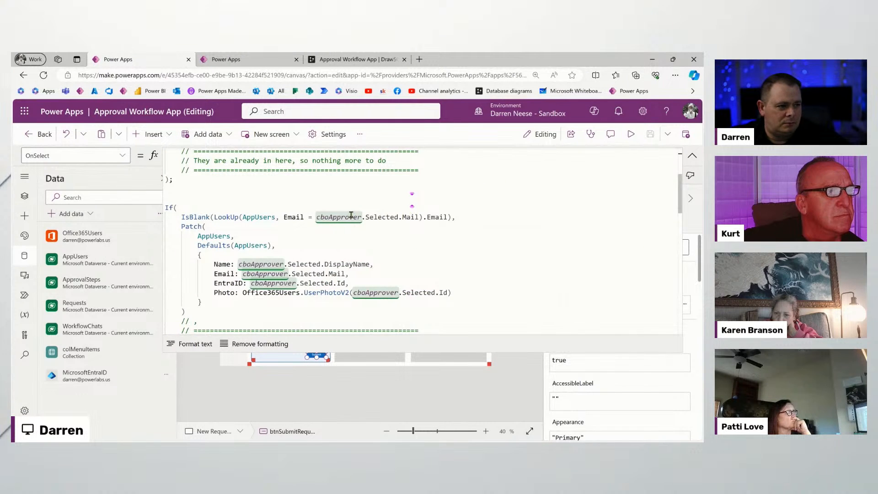
click(337, 217)
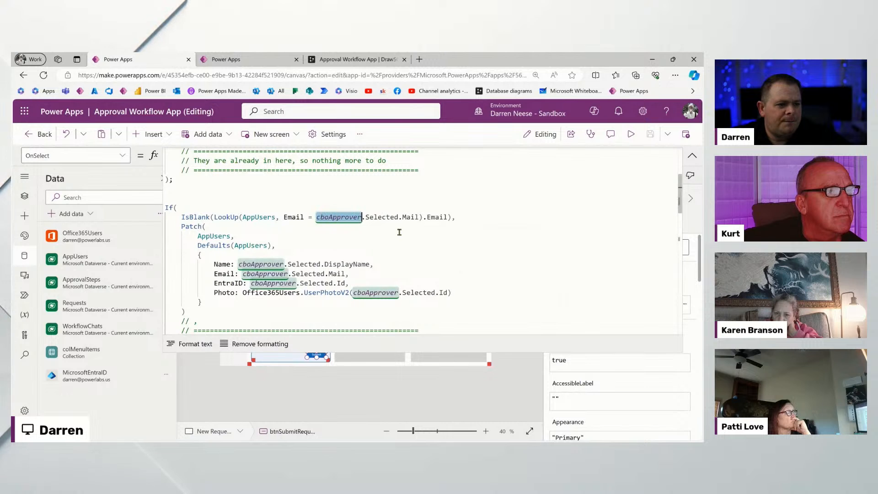
scroll(438, 247, down, 2)
scroll(438, 246, down, 4)
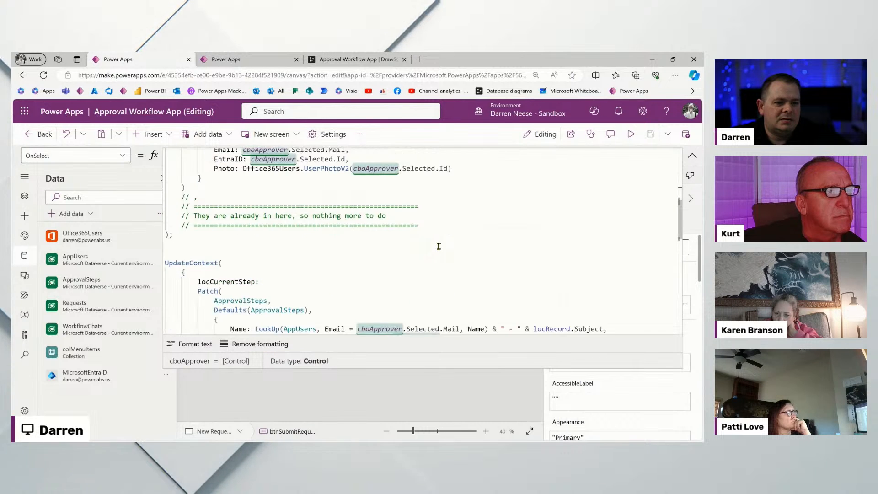
click(259, 194)
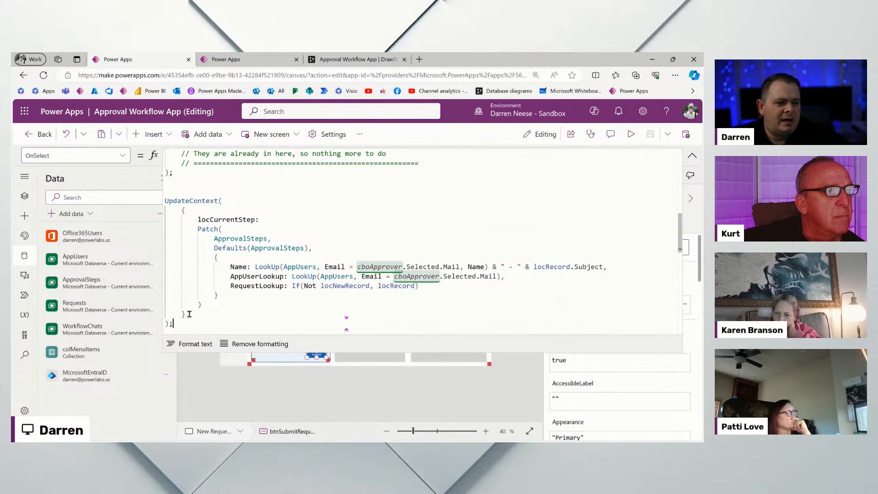
drag(174, 324, 165, 200)
Switch back to draw.io and delete the "Add them using Patch" box and No connector beside the approval person decision.
key(alt+Tab)
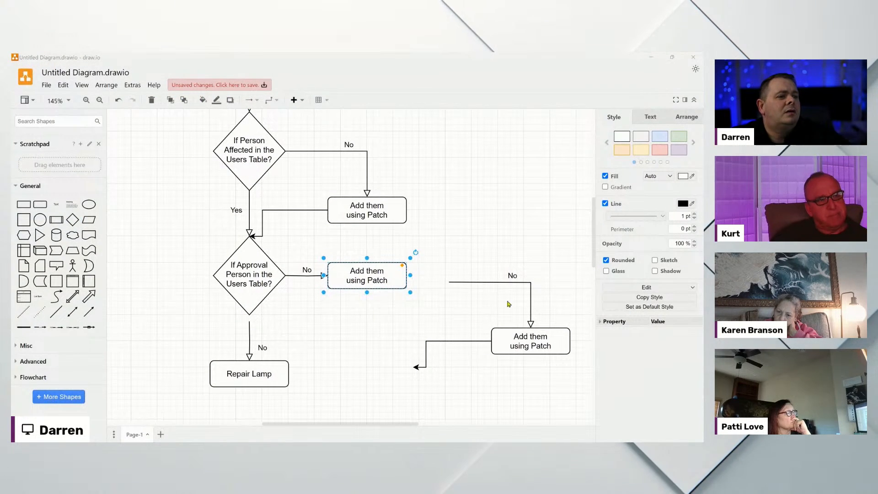
drag(286, 245, 421, 314)
key(Delete)
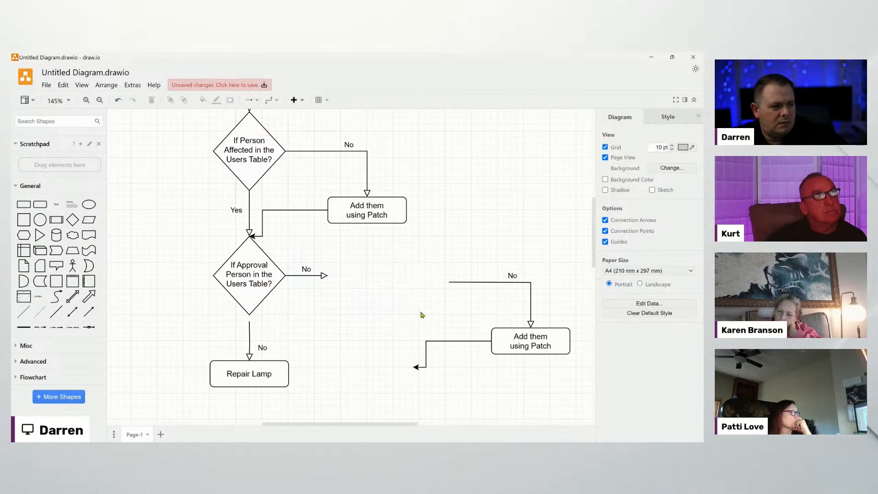
click(309, 275)
click(366, 288)
Move the copied box and its two connectors so the No branch starts at the approval person decision's side corner.
drag(388, 260, 581, 397)
drag(546, 342, 383, 332)
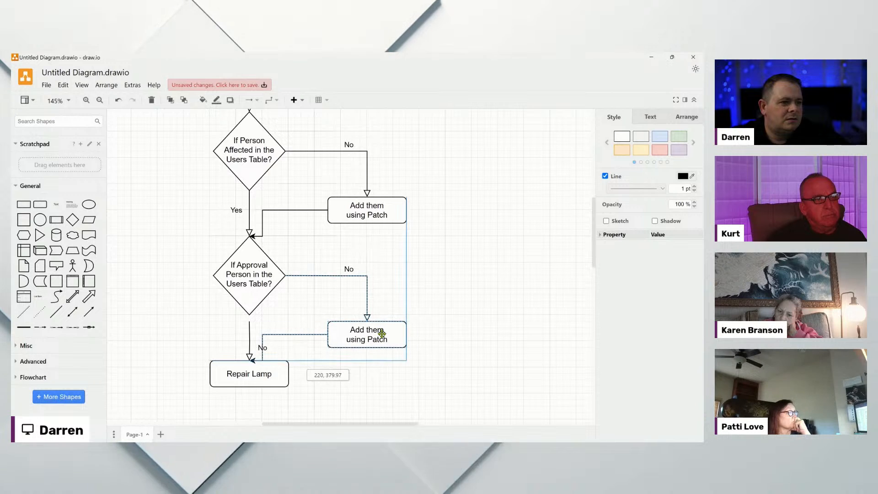
click(515, 298)
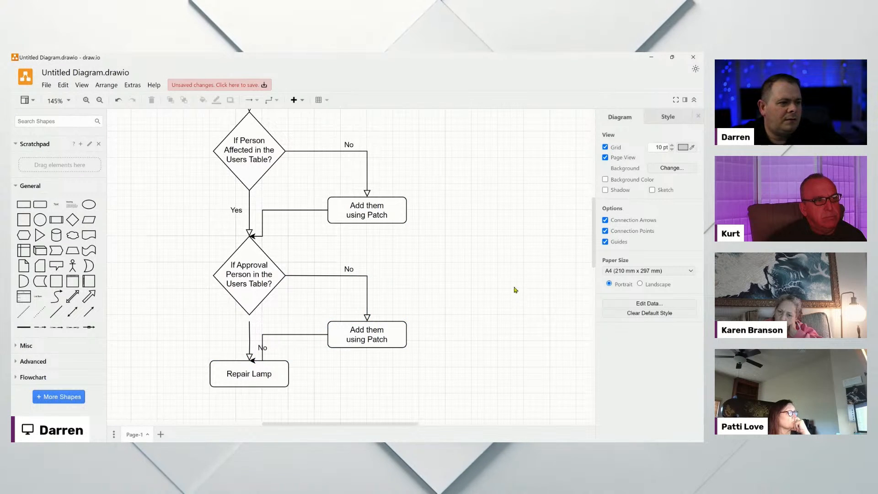
Hide the formatting pane and move the whole flowchart toward the page's upper-left corner.
click(698, 116)
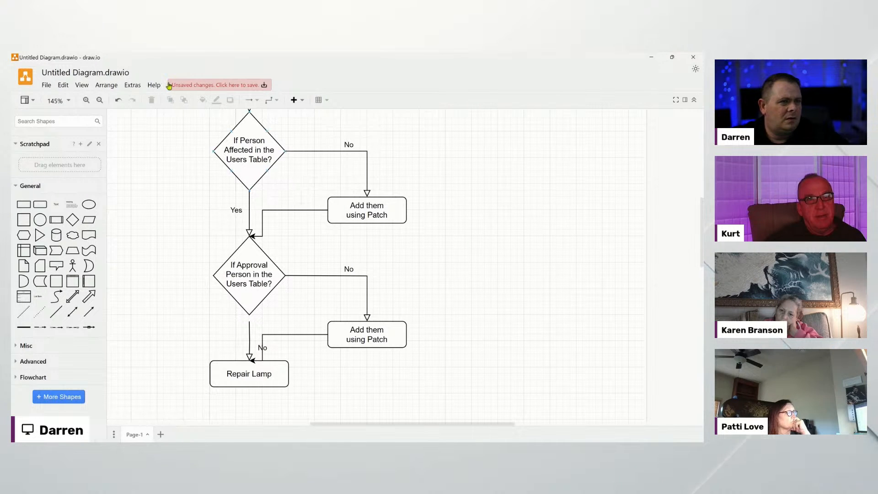
drag(509, 223, 493, 293)
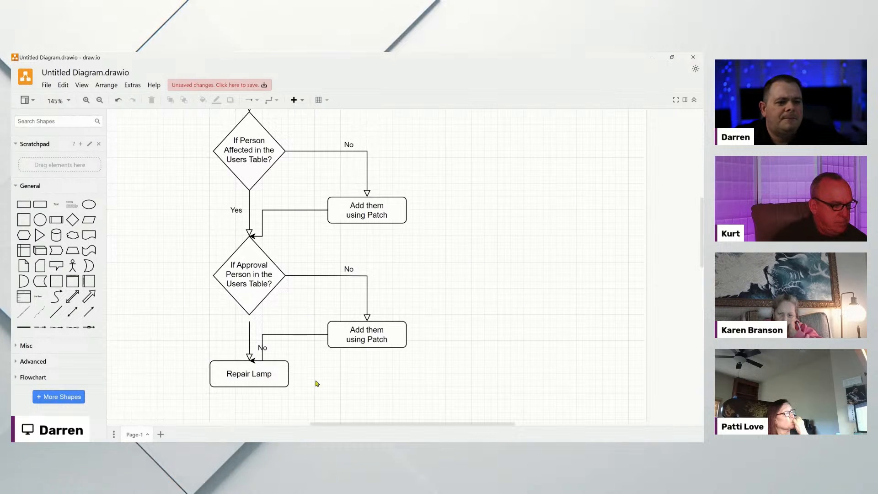
scroll(307, 320, down, 2)
drag(191, 134, 437, 389)
drag(290, 151, 265, 133)
click(486, 248)
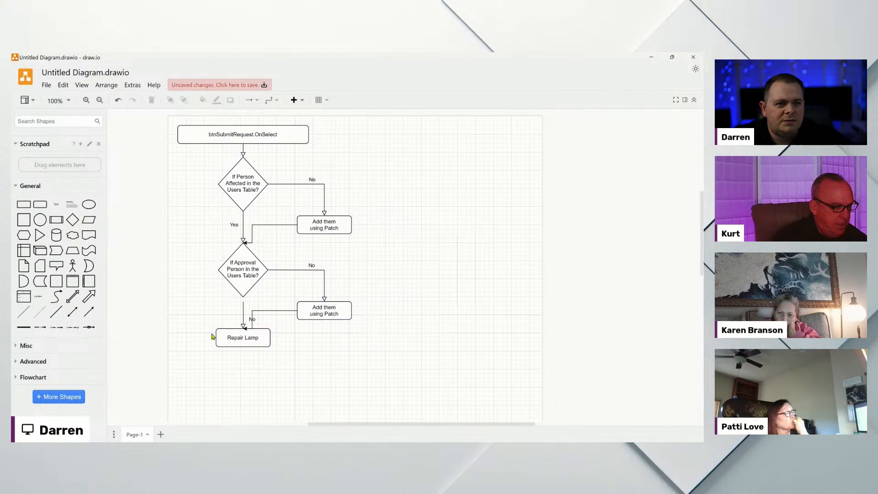
click(303, 424)
drag(302, 426, 506, 424)
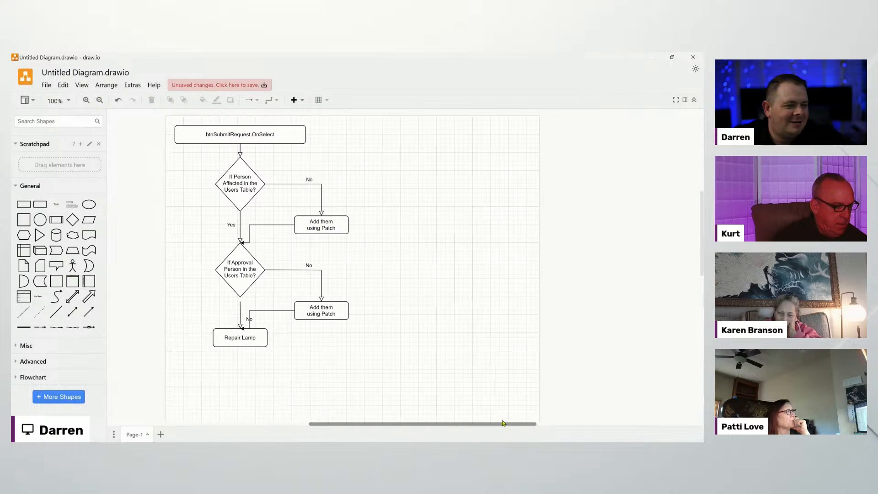
Move the Repair Lamp box slightly down and attach its incoming connector to the approval person decision's lower corner.
mouse_move(241, 340)
mouse_down()
mouse_move(241, 378)
mouse_move(242, 351)
mouse_up()
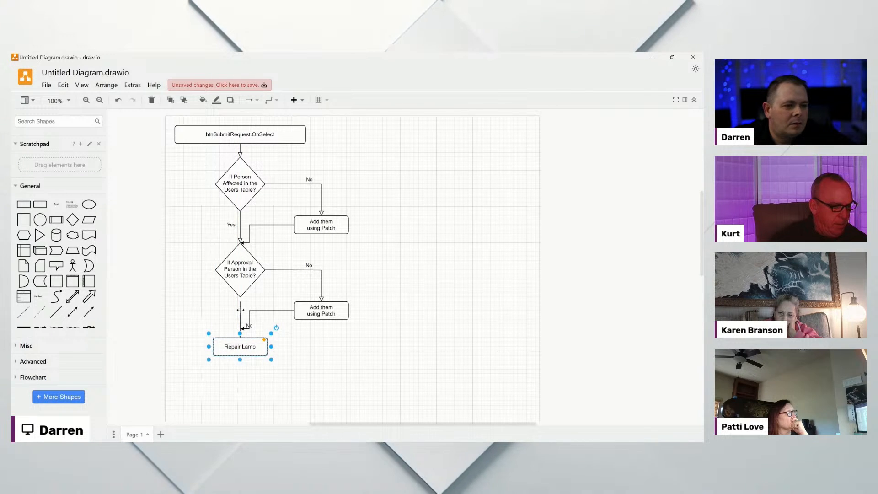
click(240, 304)
drag(239, 302, 240, 297)
click(397, 298)
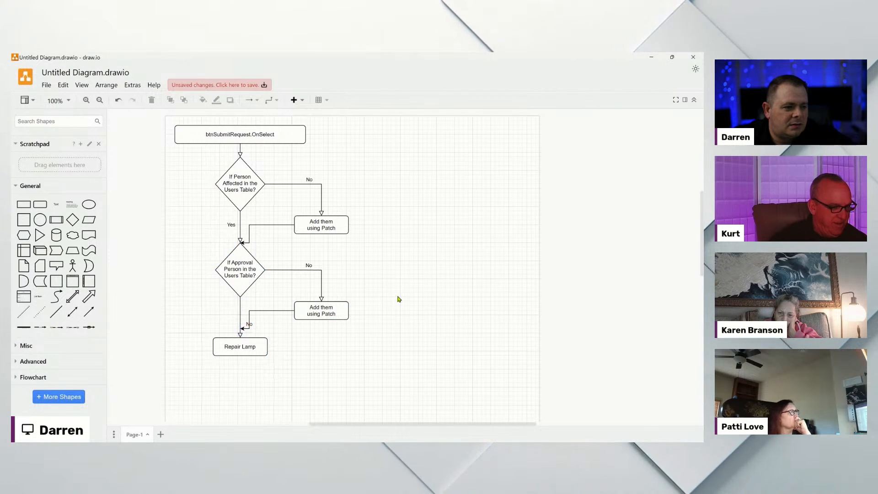
Change the Repair Lamp box's text to "Create a new Approval Step Record".
click(240, 352)
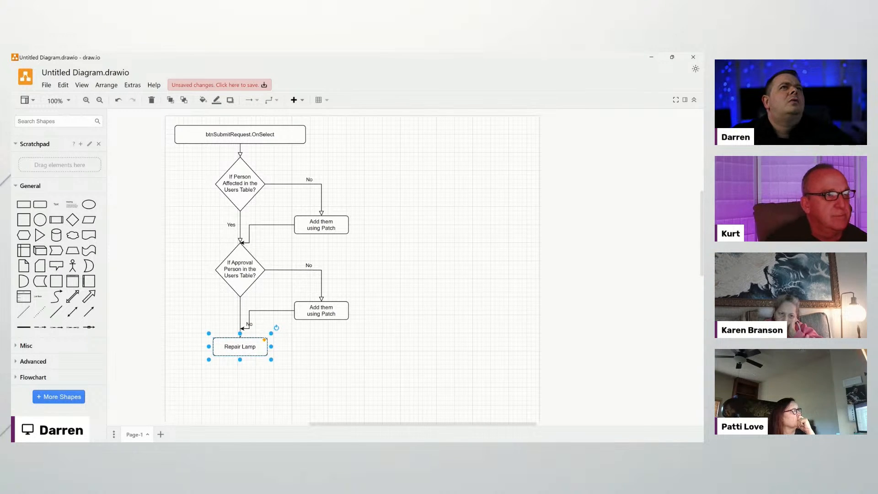
double_click(247, 346)
text(Create)
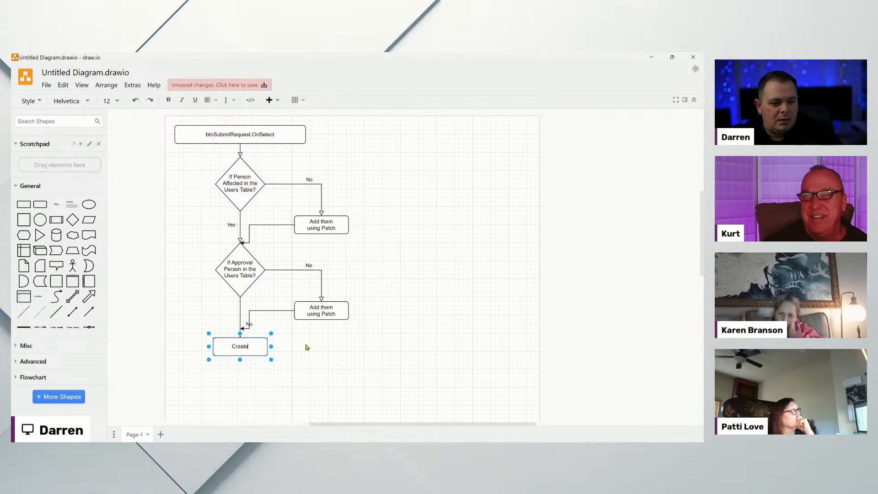
text( a new )
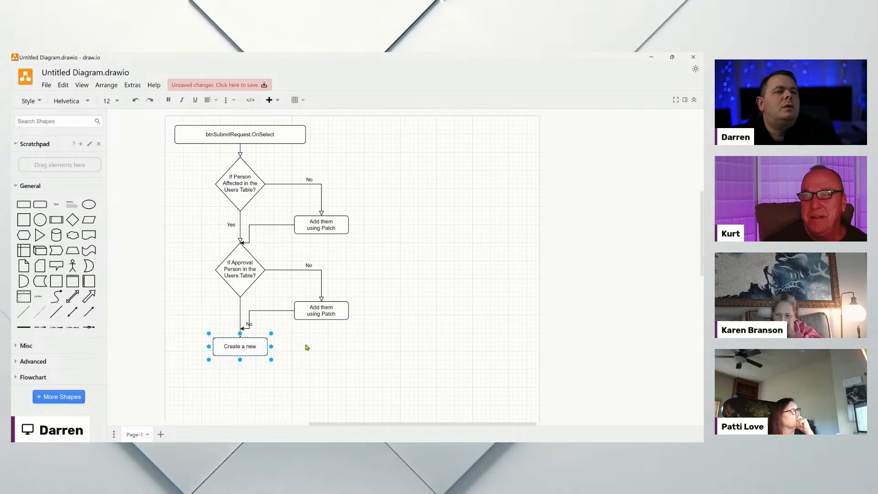
text(Approv)
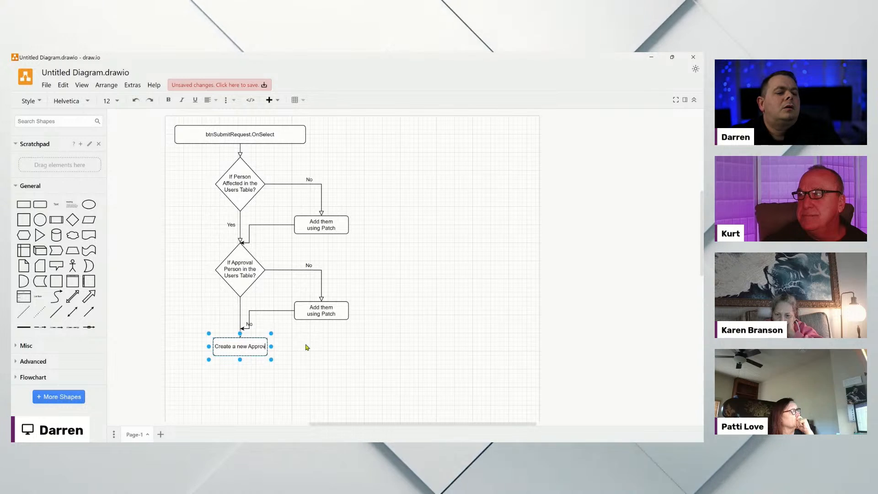
text(al Step Re)
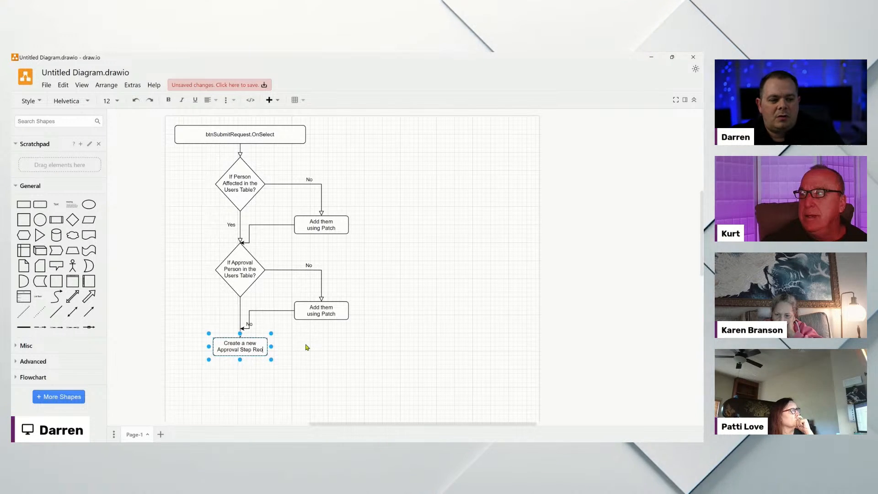
text(cord)
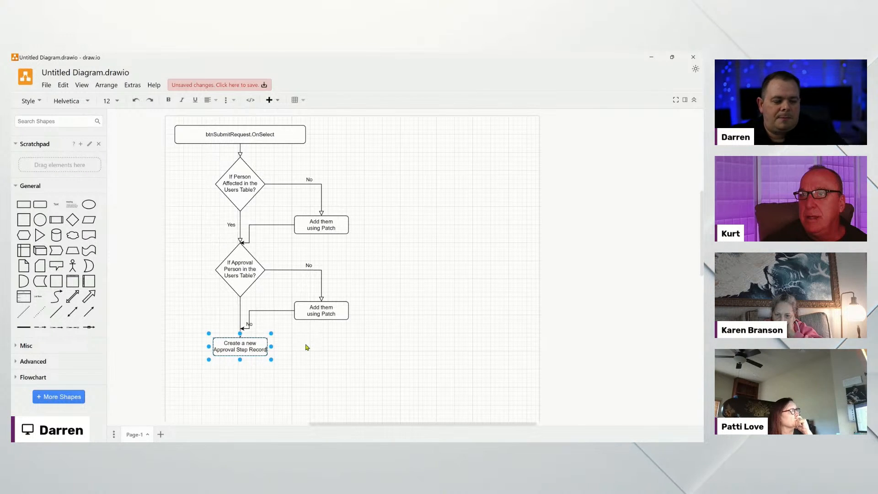
click(347, 367)
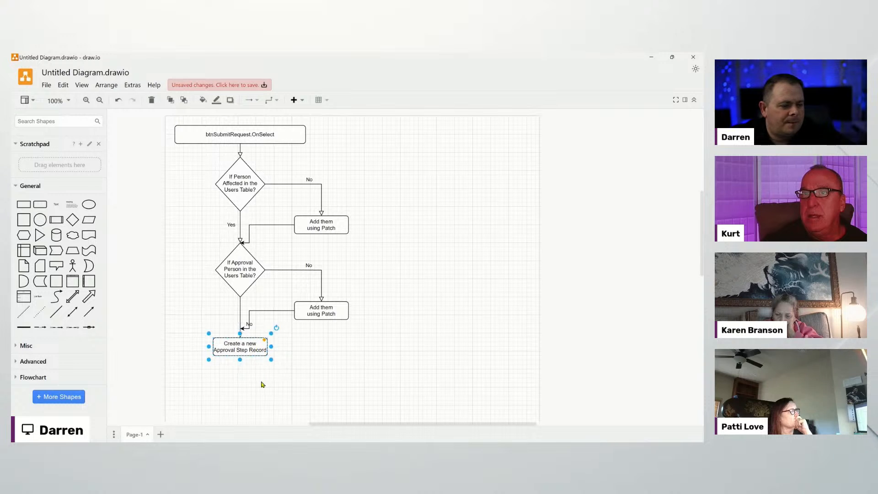
Make the "Create a new Approval Step Record" box taller and wider so its text fits.
drag(239, 359, 240, 367)
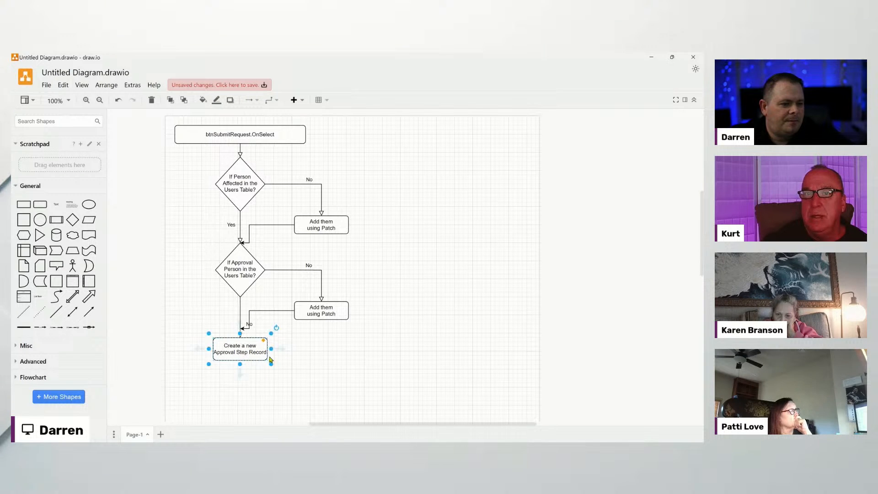
drag(207, 348, 201, 348)
click(330, 368)
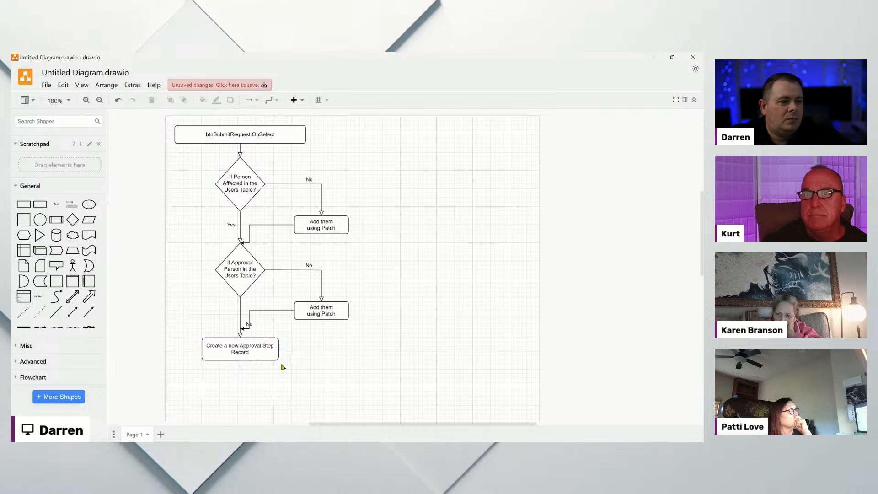
click(245, 345)
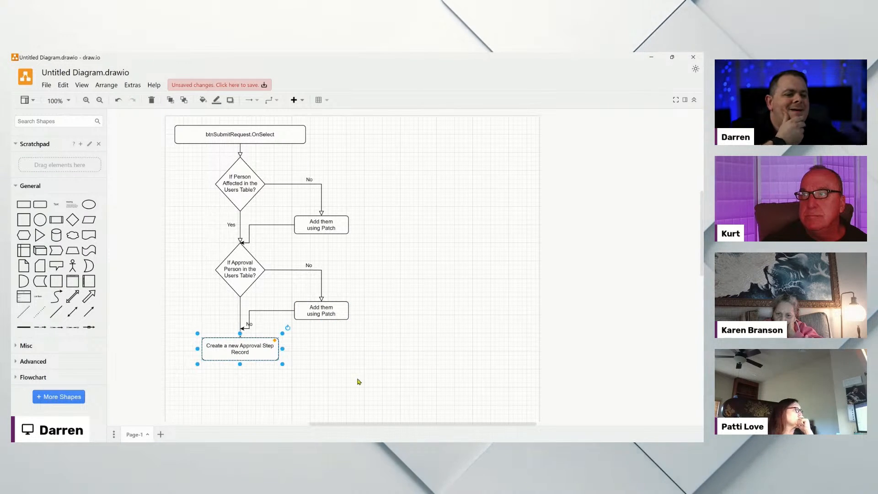
Extend the approval step box's text to three lines: "Create a new / Approval Step Record / and put in locCurrentStep".
click(334, 358)
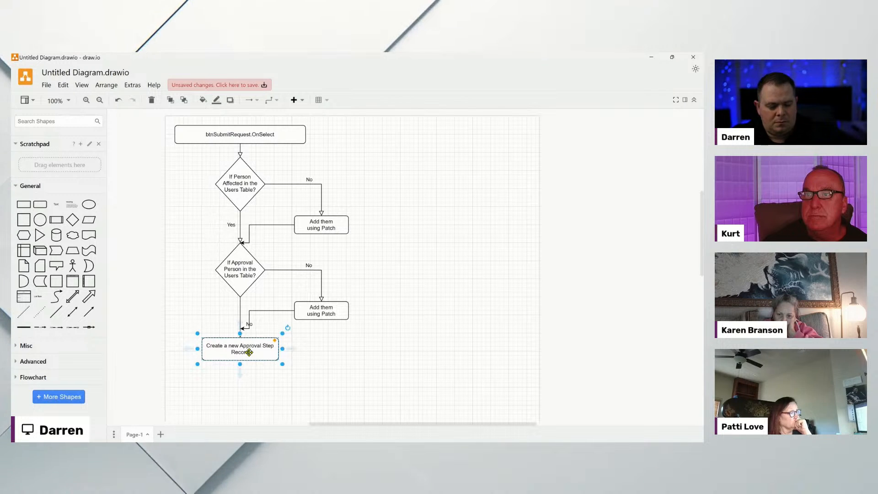
double_click(257, 355)
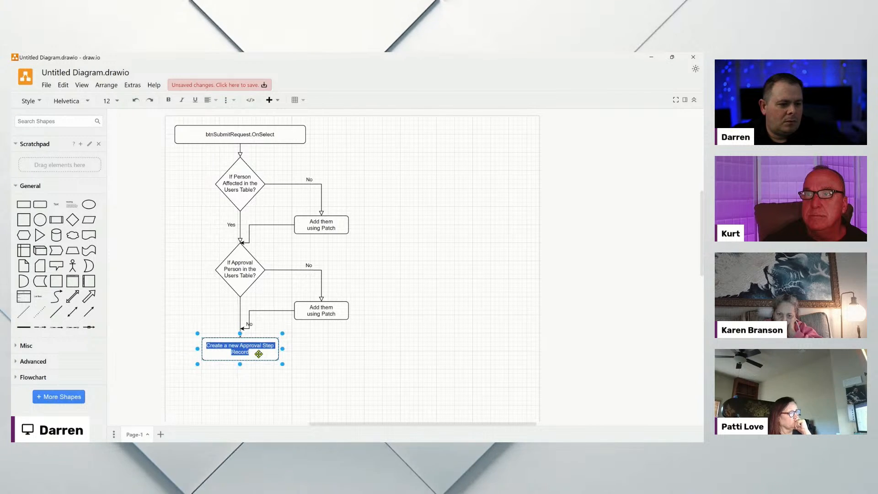
click(261, 356)
click(239, 347)
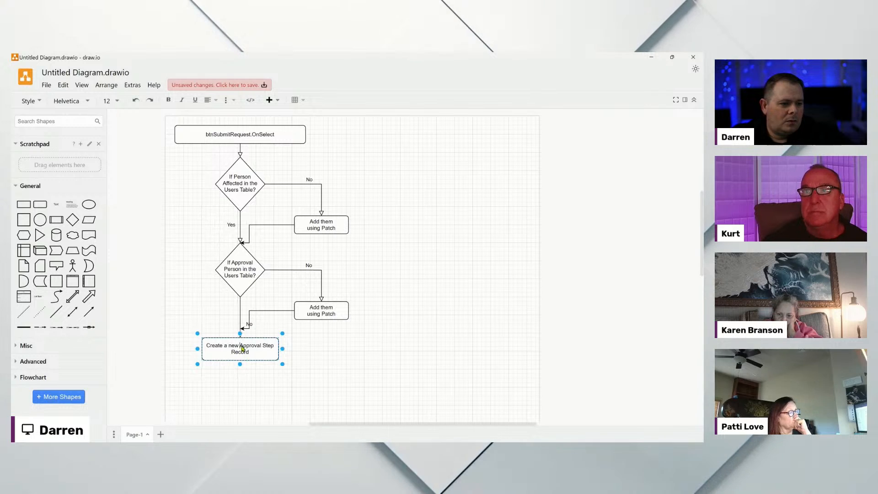
key(Return)
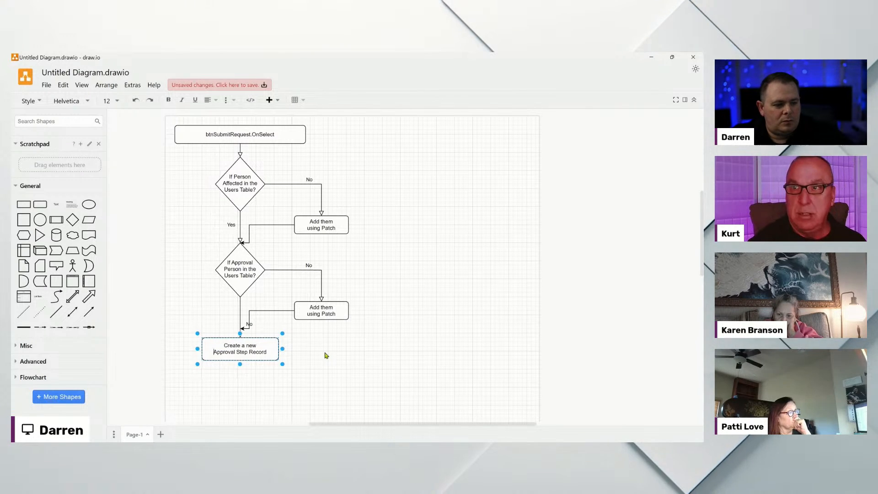
key(End)
key(Return)
text(and put)
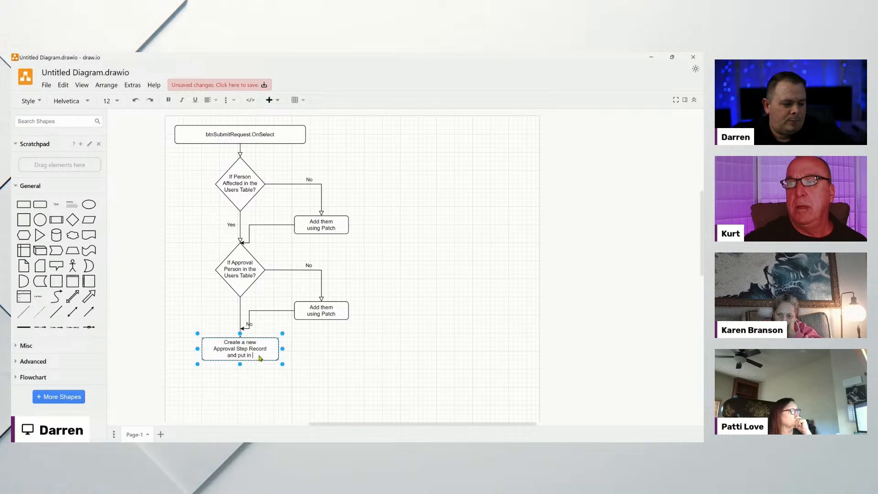
text(in locCurrentStep)
click(391, 368)
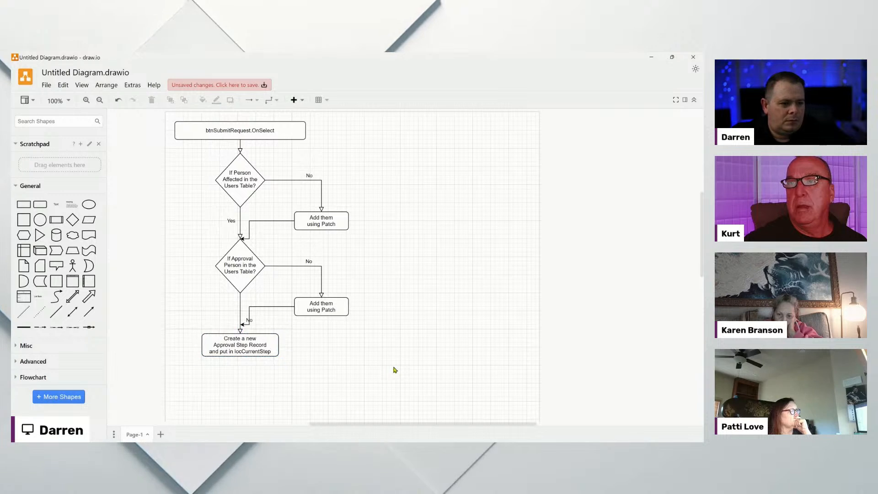
Duplicate the "Create a new Approval Step Record" box and place the copy to its lower right in the flowchart.
scroll(399, 334, up, 2)
drag(256, 339, 414, 339)
scroll(466, 324, up, 1)
scroll(337, 337, up, 1)
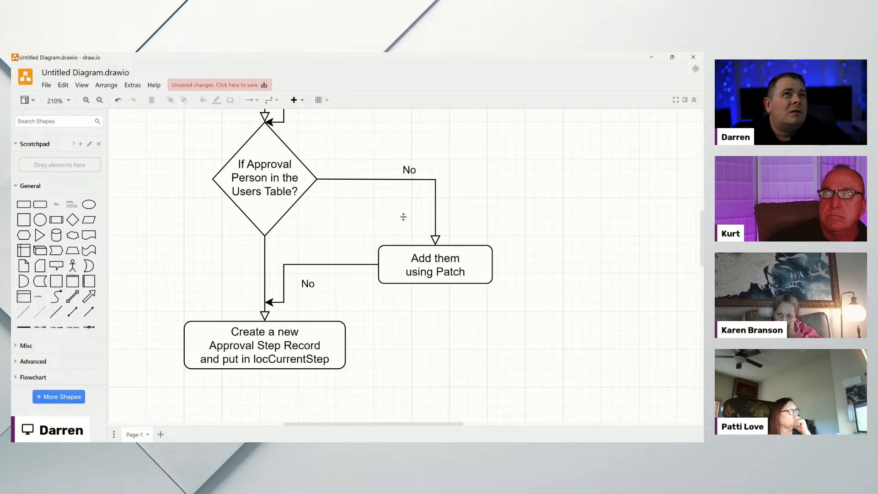
click(289, 349)
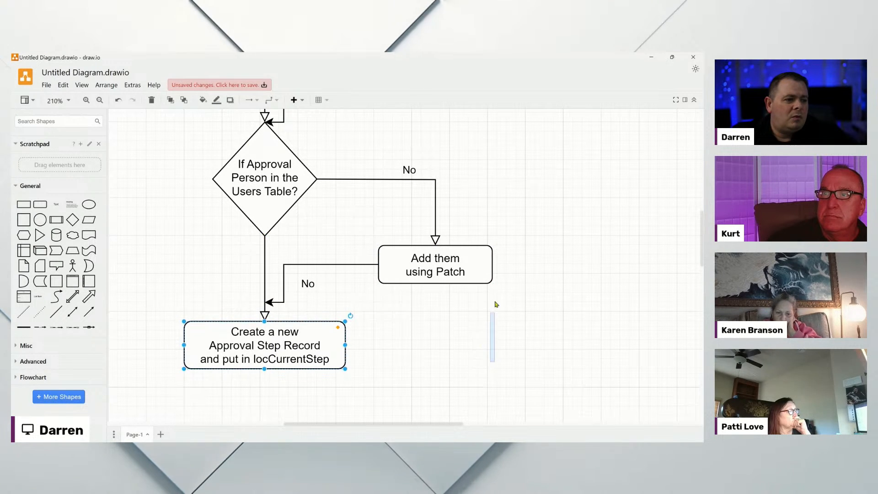
click(461, 362)
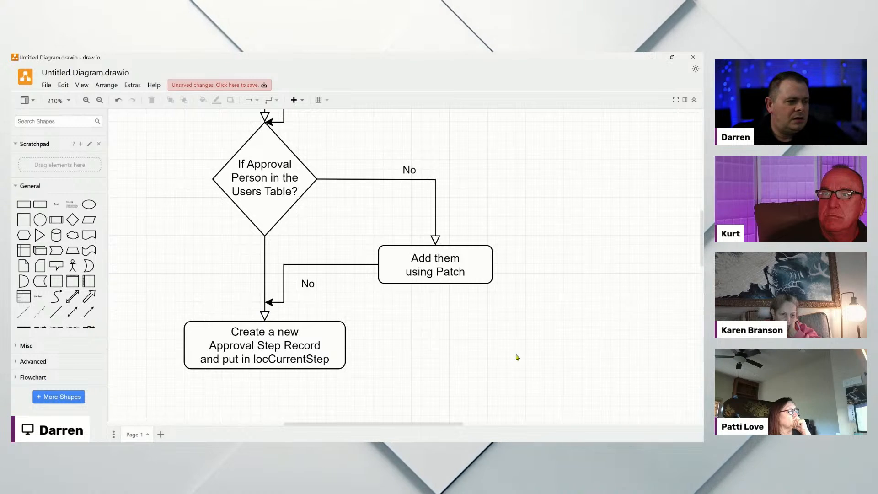
scroll(407, 364, down, 1)
drag(539, 368, 447, 311)
click(187, 290)
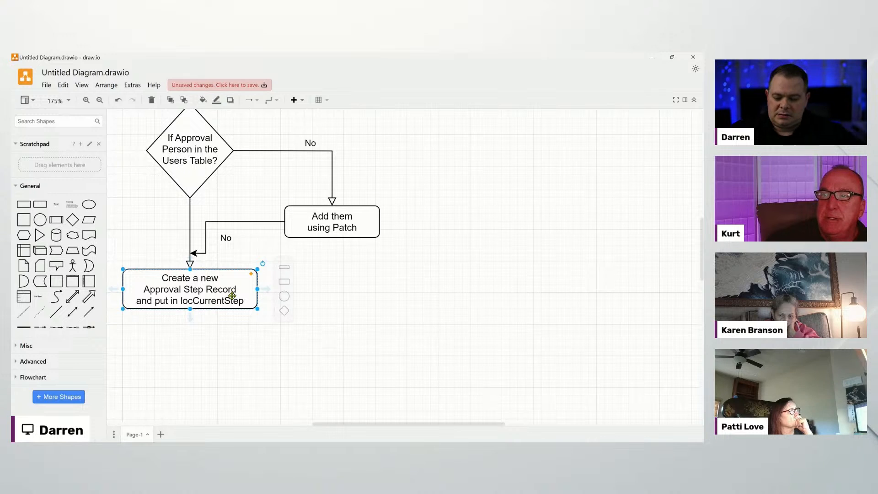
key(ctrl+d)
drag(227, 300, 436, 336)
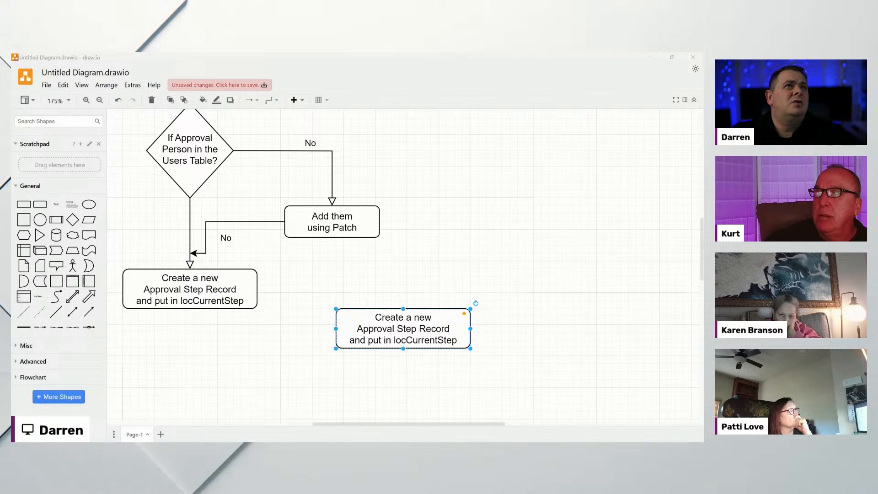
Replace the copied box's text with "Patch the locRecord" and "(new or existing)" on a second line.
double_click(413, 341)
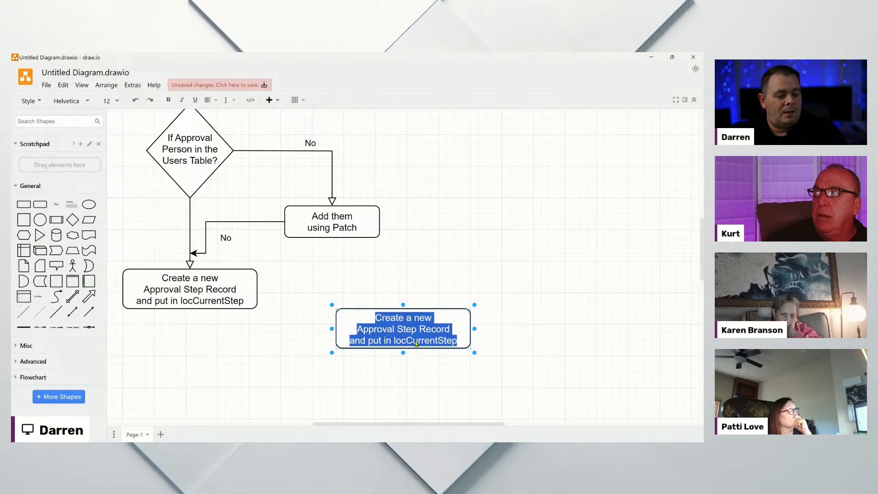
text(Pata)
key(BackSpace)
text(ch the)
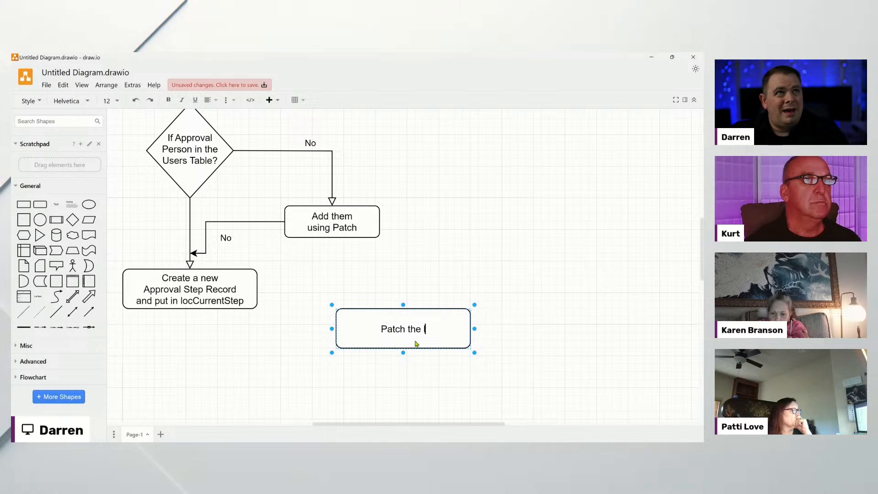
text(ord)
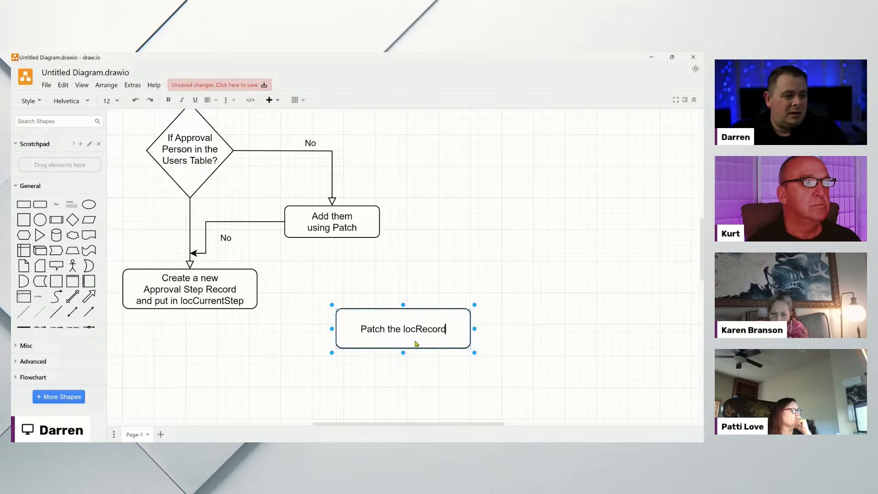
key(Return)
text(())
key(Left)
text(new or existing)
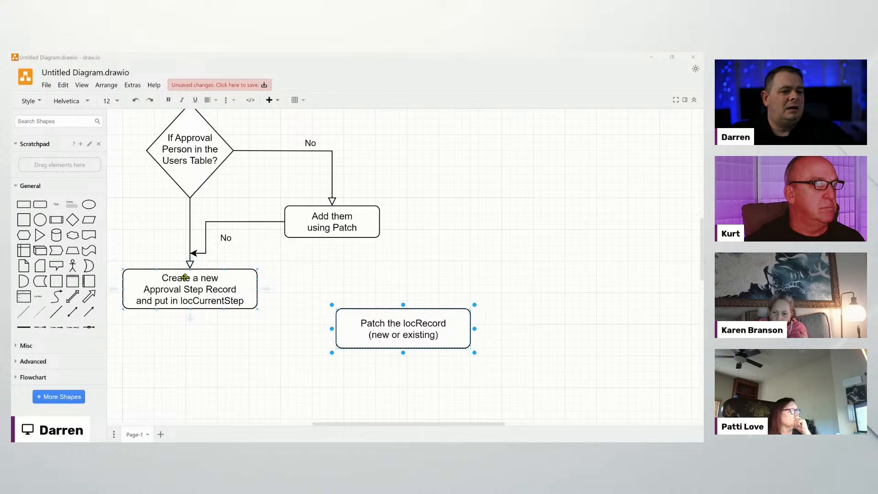
Connect the approval step box to the "Patch the locRecord" box and align that box level with it, farther right.
drag(190, 320, 335, 329)
drag(390, 326, 519, 287)
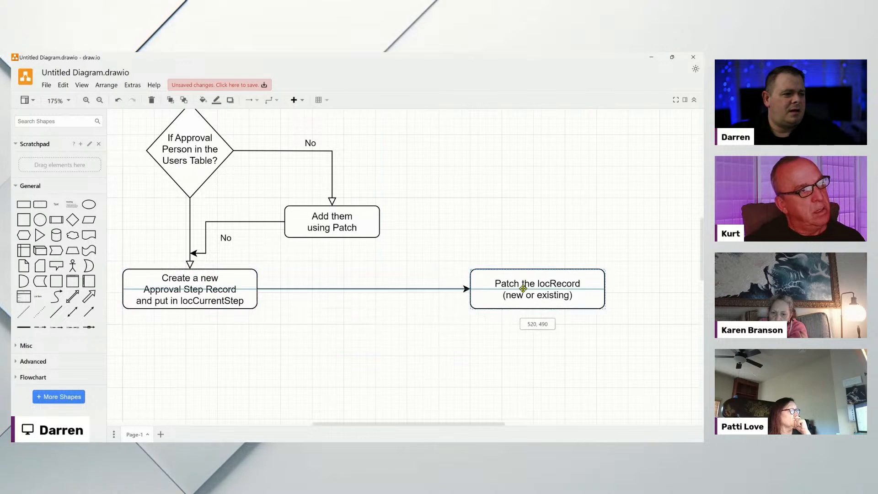
click(460, 362)
mouse_move(451, 424)
mouse_down()
mouse_move(512, 424)
mouse_move(440, 422)
mouse_up()
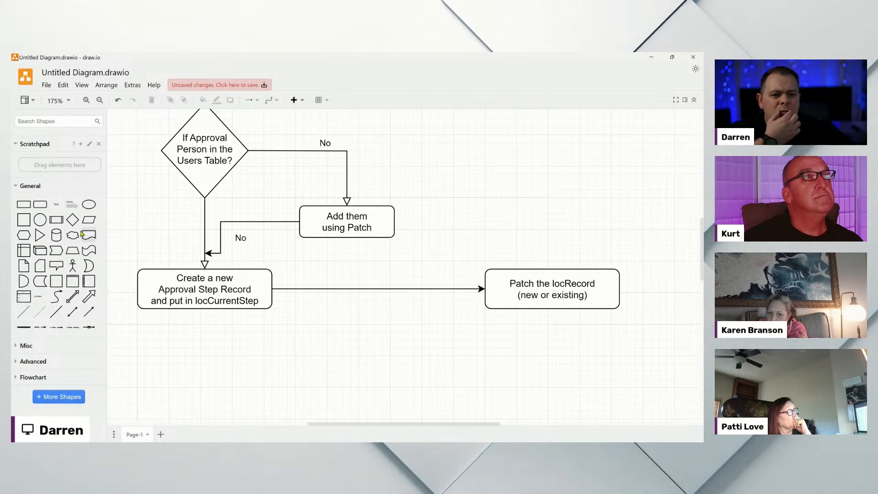
mouse_move(71, 280)
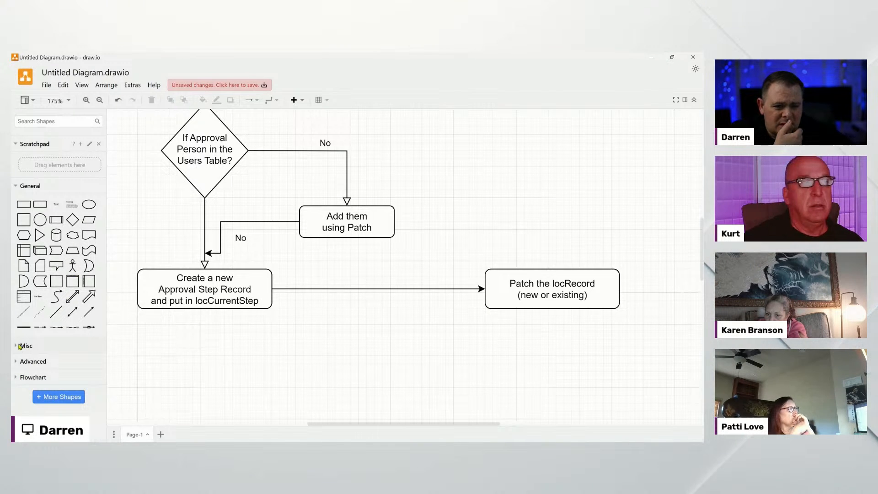
click(21, 346)
scroll(54, 339, down, 3)
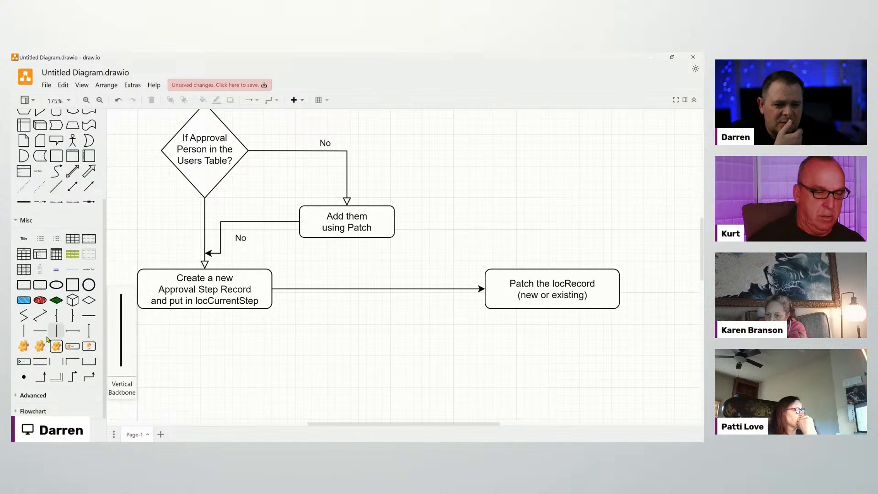
scroll(54, 336, up, 3)
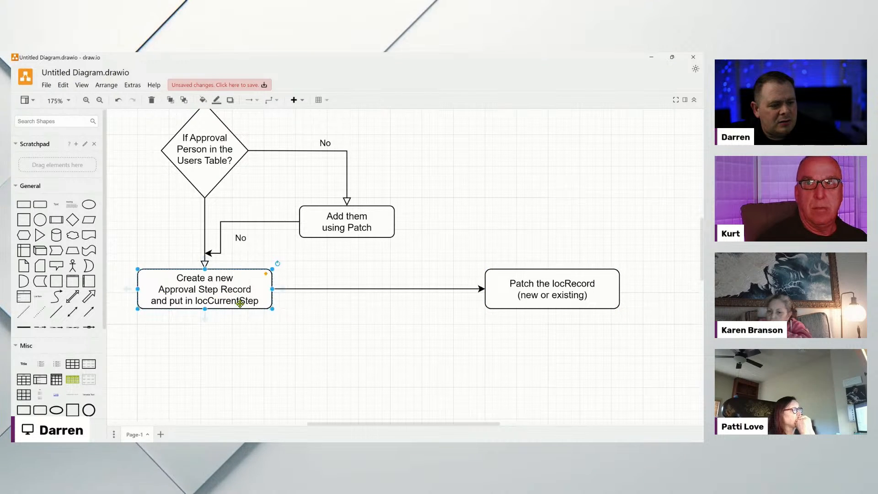
double_click(212, 303)
click(213, 302)
drag(194, 302, 261, 303)
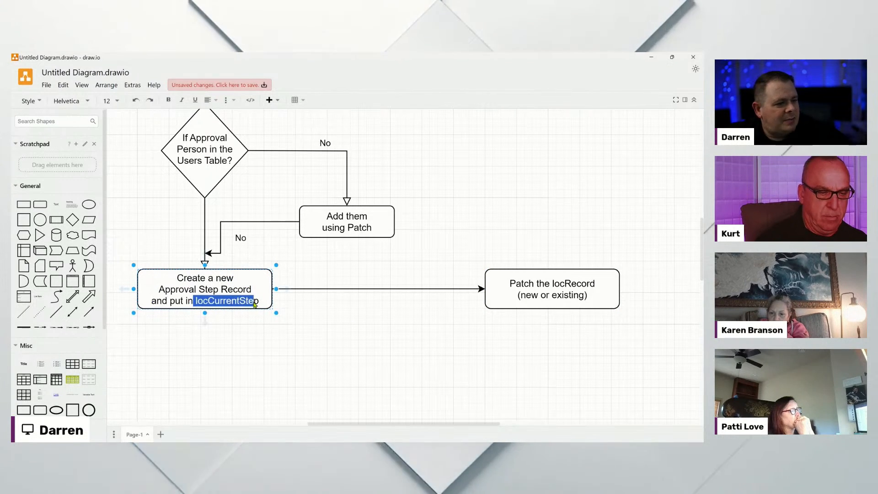
click(554, 286)
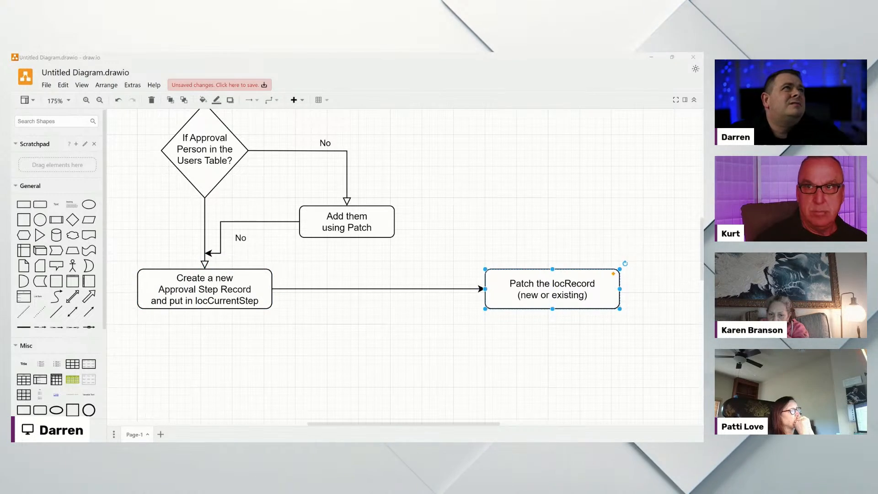
Switch to Power Apps and review how the submit formula patches Requests and then ApprovalSteps using locCurrentStep and locRecord, then return to draw.io.
drag(582, 54, 554, 215)
double_click(555, 216)
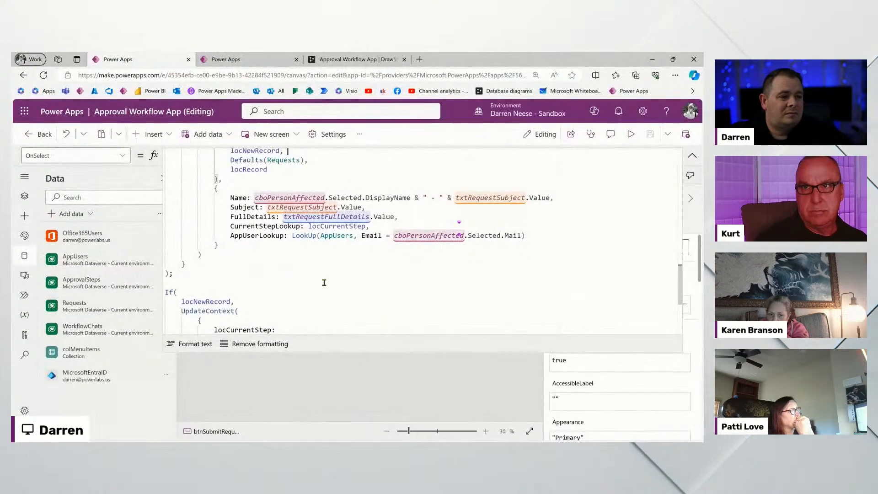
scroll(276, 262, up, 2)
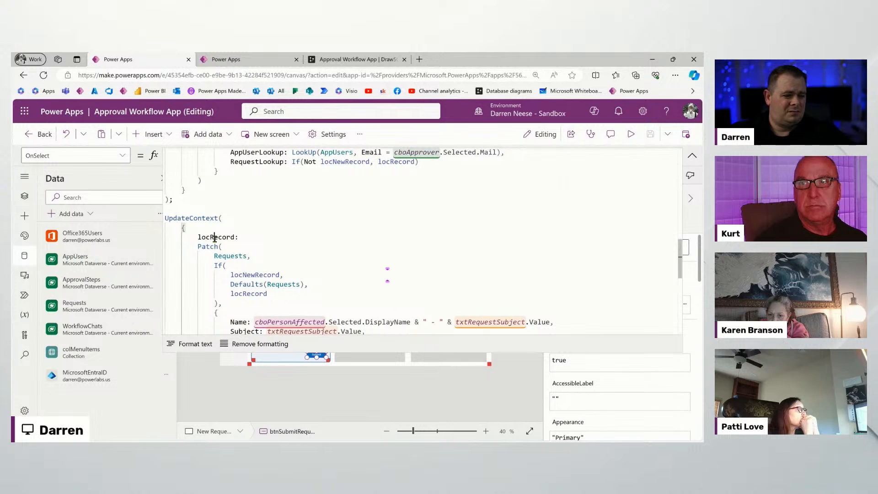
scroll(371, 261, down, 4)
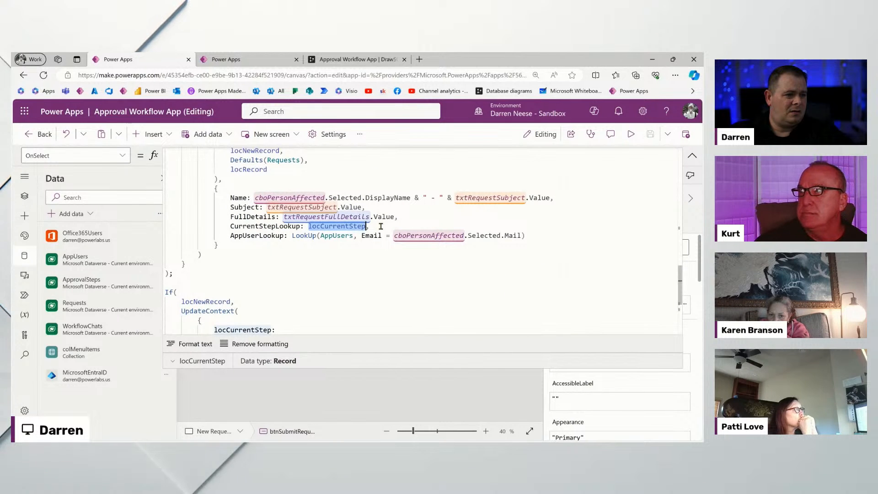
scroll(678, 274, up, 3)
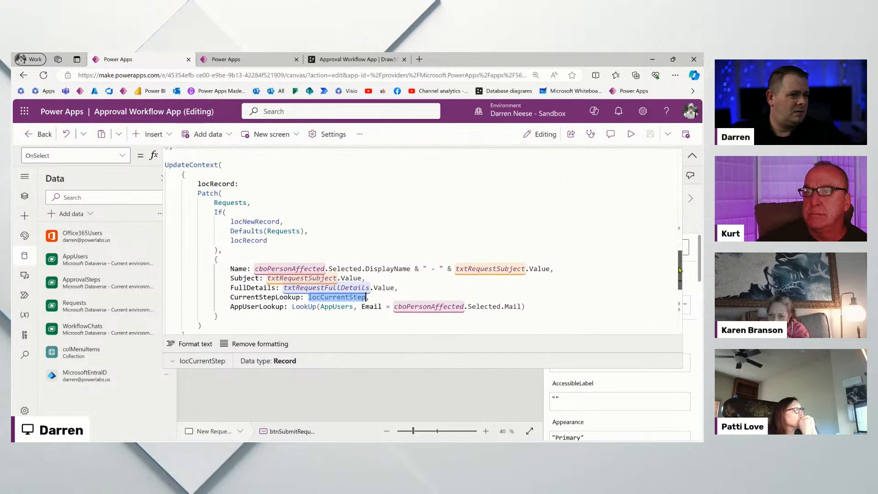
drag(678, 269, 687, 309)
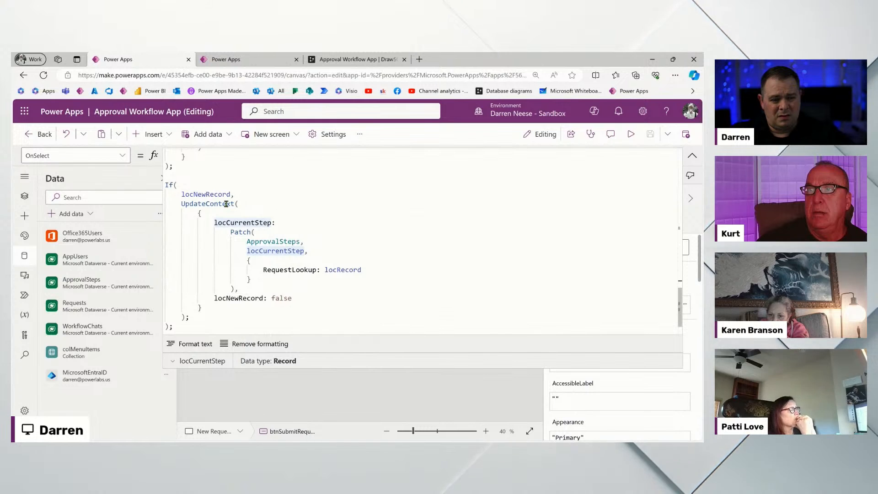
double_click(208, 203)
click(247, 232)
click(263, 251)
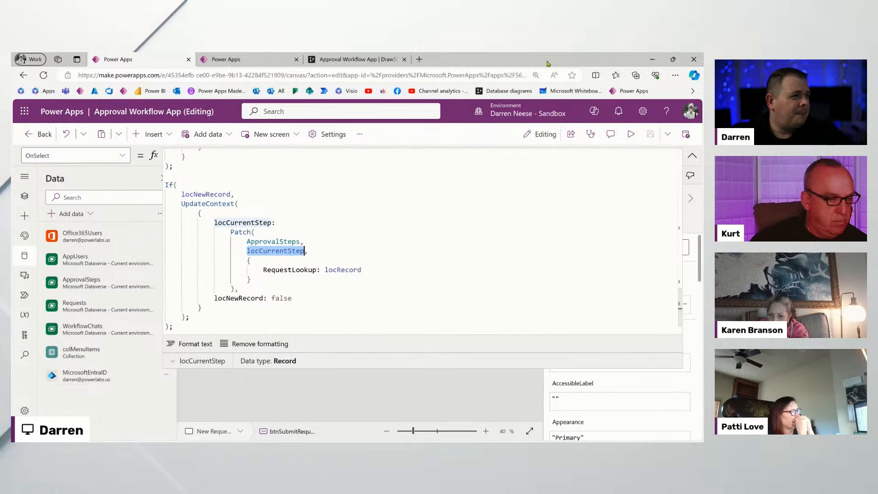
click(653, 59)
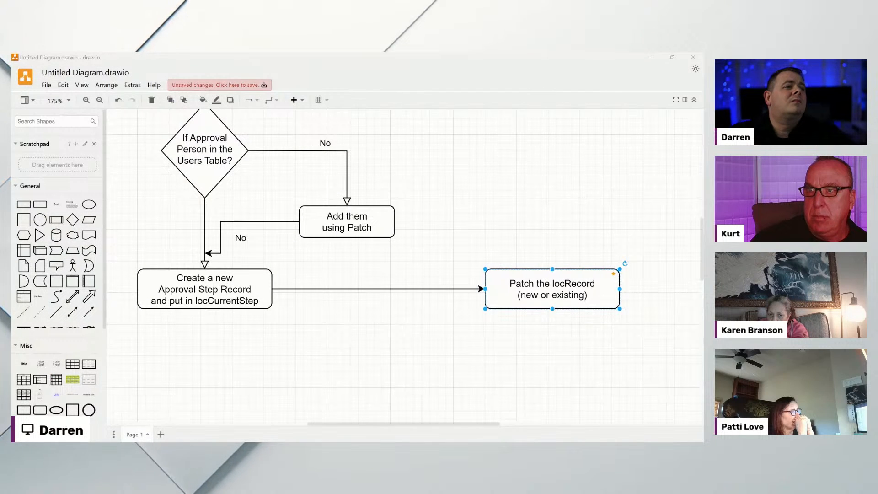
Draw an arrow up from the "Patch the locRecord" box and place a copy of the box at its end, directly above.
mouse_move(553, 269)
mouse_down()
mouse_move(553, 220)
mouse_move(551, 259)
mouse_up()
click(425, 356)
scroll(427, 355, down, 2)
scroll(426, 354, down, 1)
drag(398, 352, 377, 383)
scroll(483, 240, up, 1)
drag(483, 240, 438, 288)
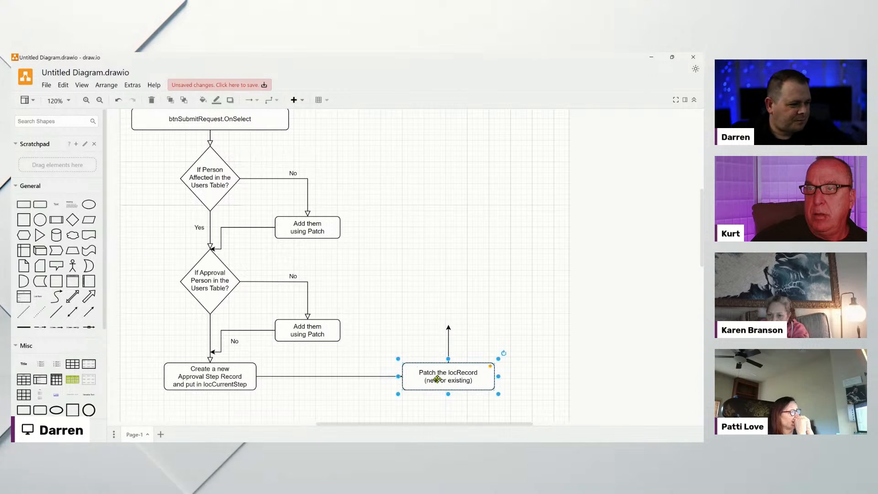
drag(439, 377, 450, 311)
Change the upper copied box's text to "Patch the current step with the new locRecord".
key(F2)
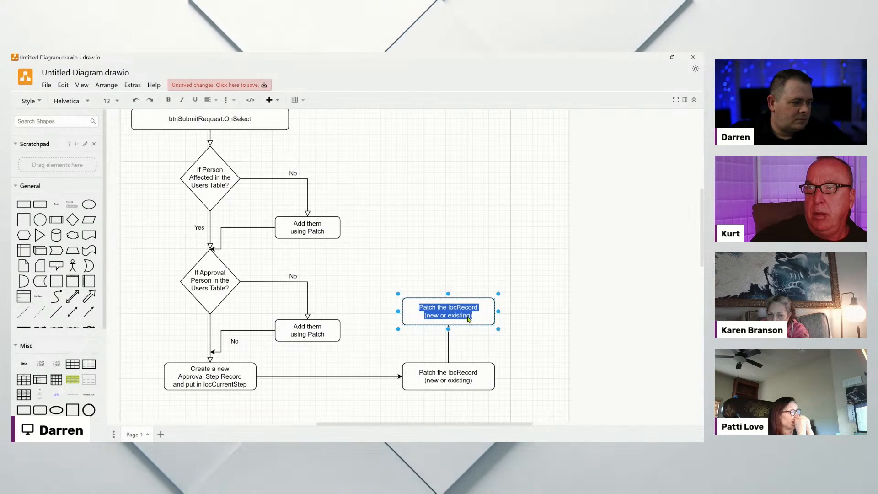
text(Pa)
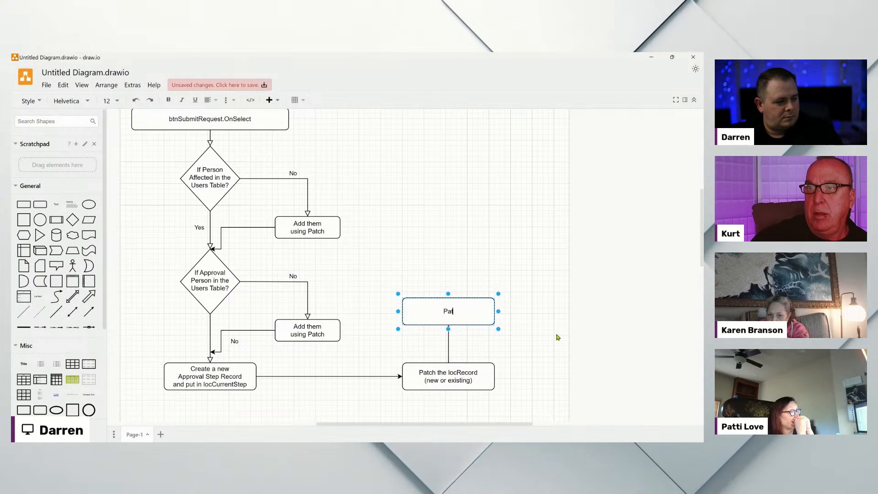
text(tch the current step with the new)
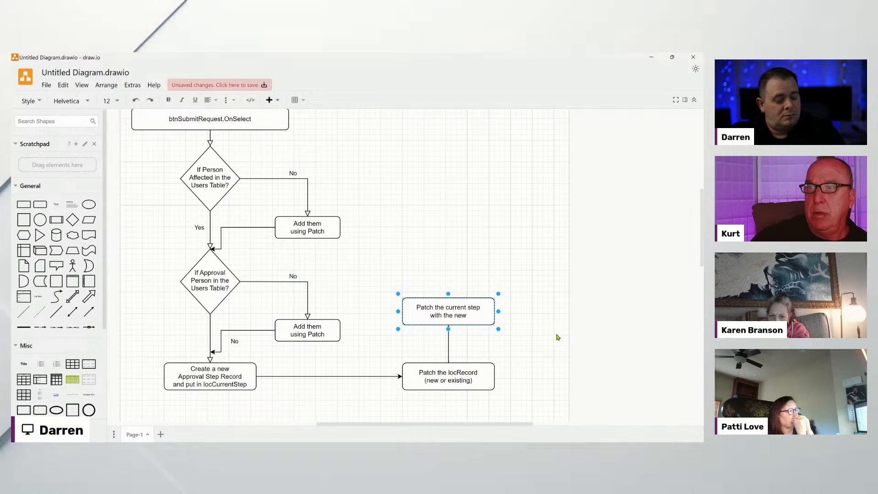
text(Record)
click(547, 285)
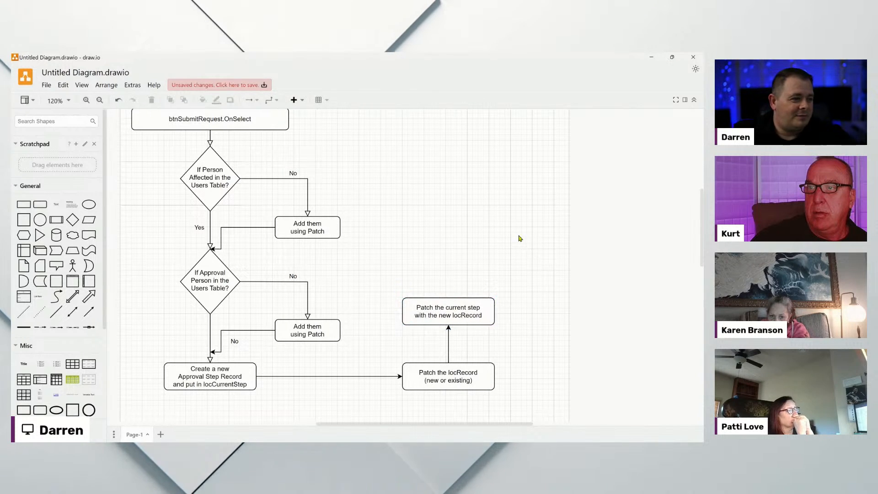
mouse_move(470, 226)
mouse_down()
mouse_move(489, 240)
mouse_move(451, 231)
mouse_up()
scroll(392, 238, down, 1)
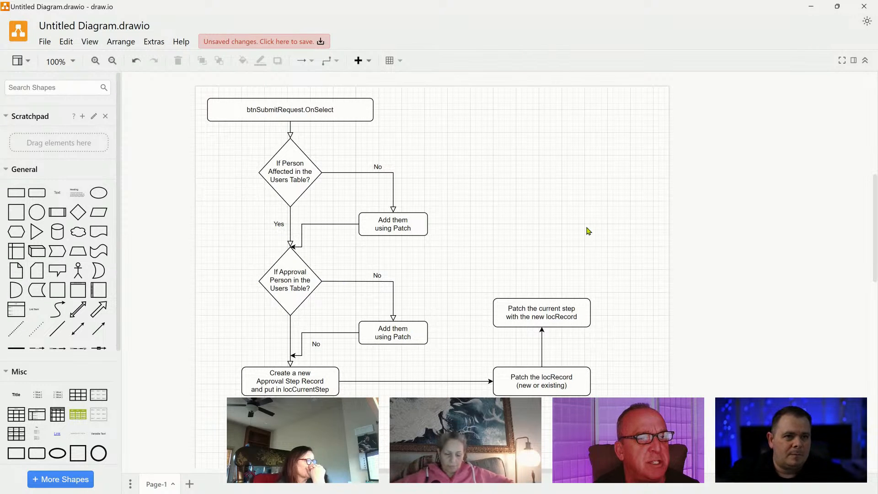
Save the flowchart in the Draw.io folder as Untitled Diagram.drawio.
key(ctrl+s)
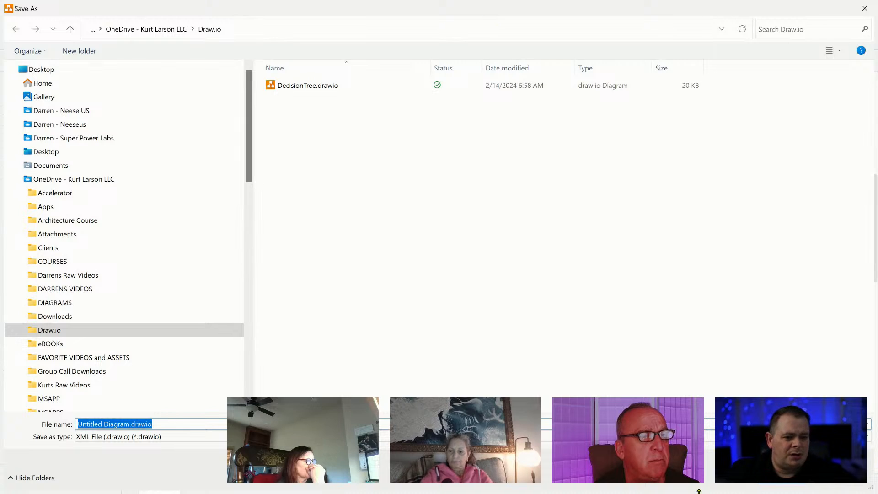
key(Escape)
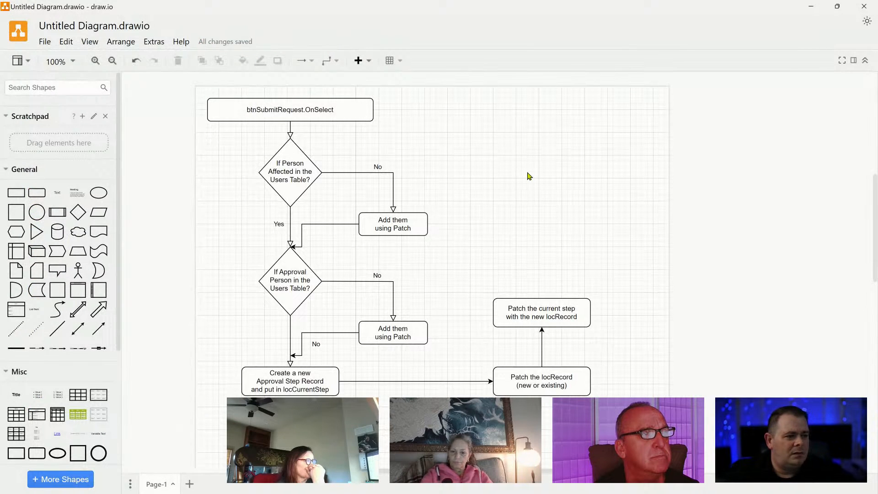
drag(458, 149, 412, 135)
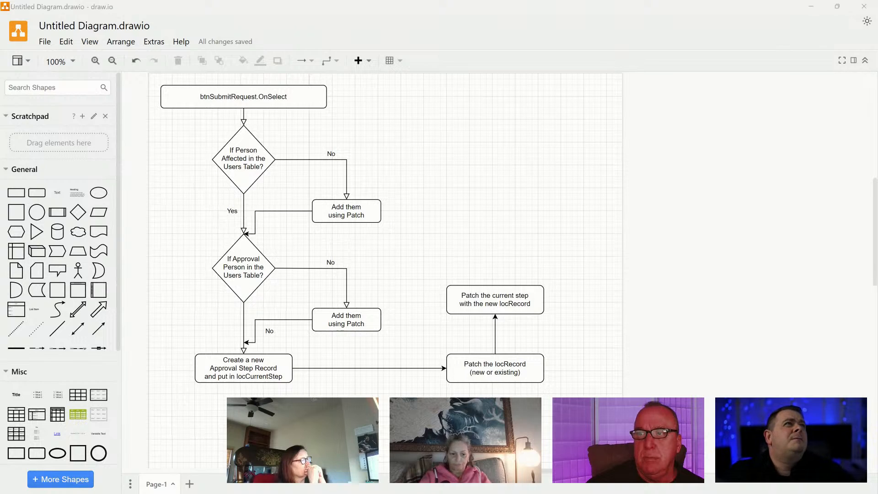
Switch to the maximized Power Apps window and review the OnSelect formula's AppUsers checks for cboPersonAffected and cboApprover.
mouse_move(537, 0)
mouse_down()
mouse_move(537, 133)
mouse_move(611, 140)
mouse_up()
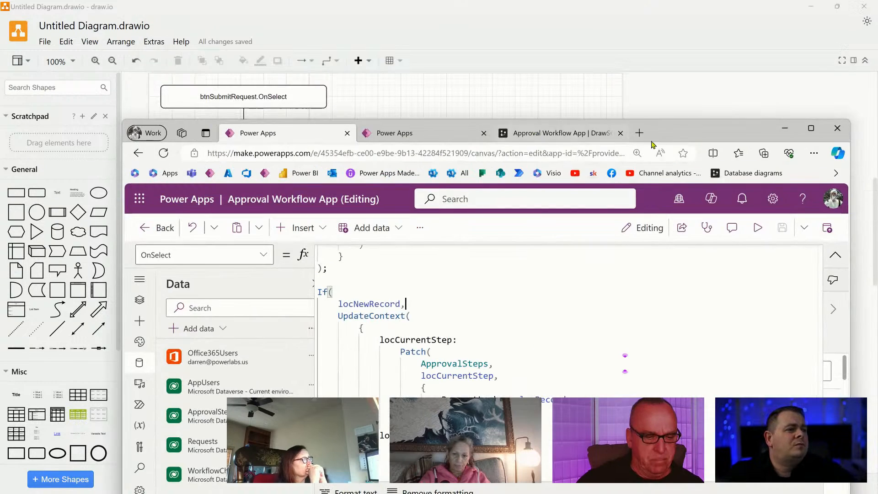
double_click(690, 137)
scroll(535, 293, up, 10)
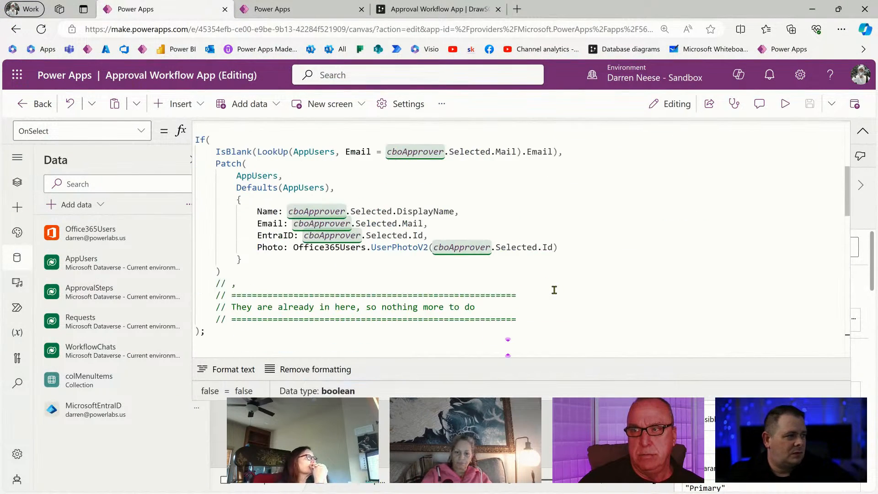
scroll(549, 274, up, 5)
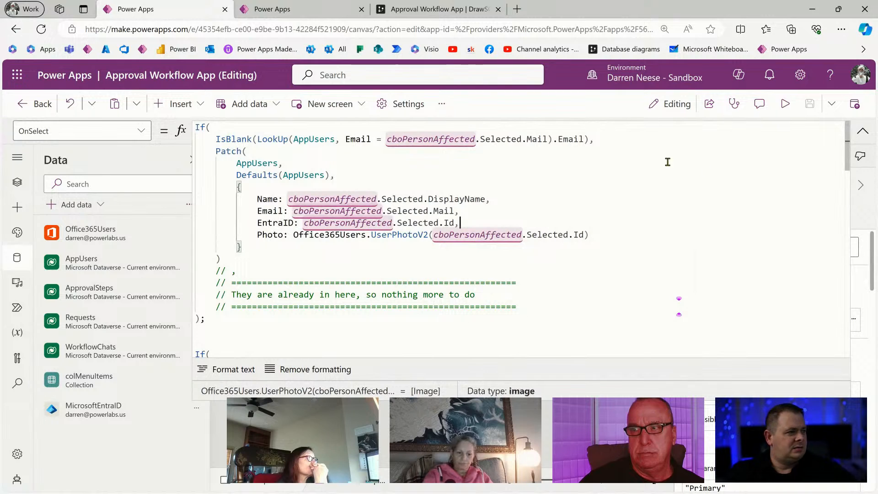
click(351, 173)
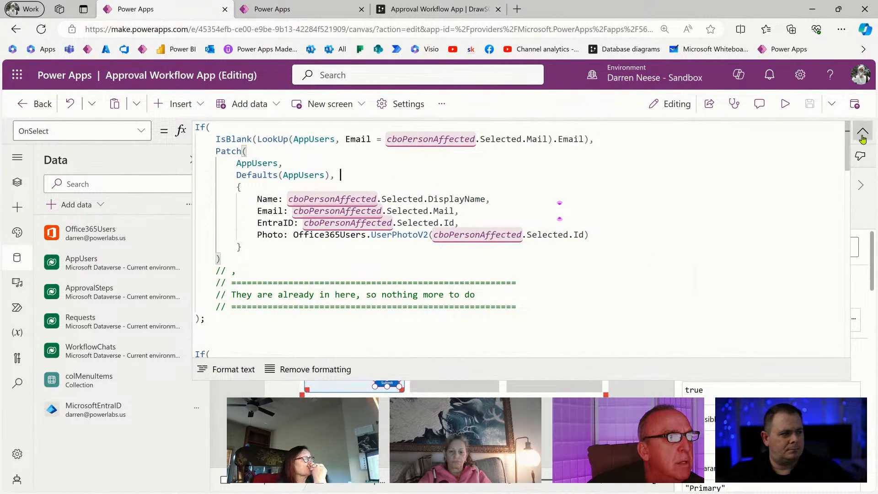
drag(845, 159, 849, 204)
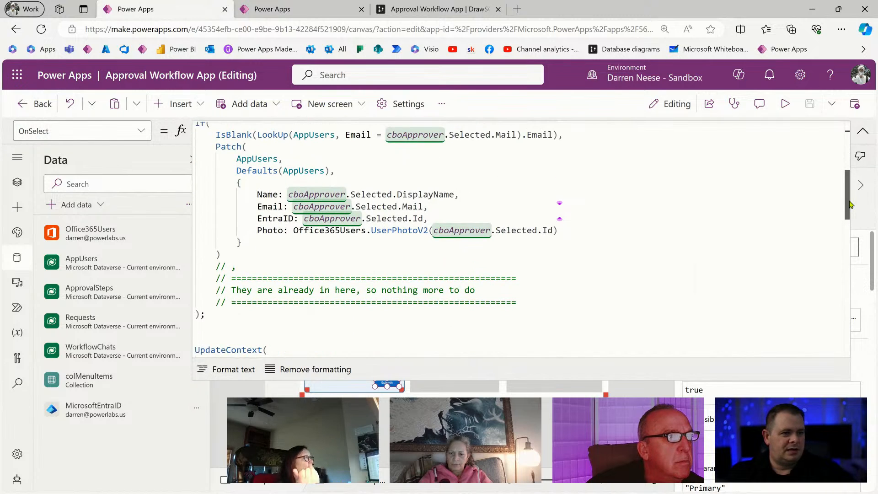
double_click(306, 194)
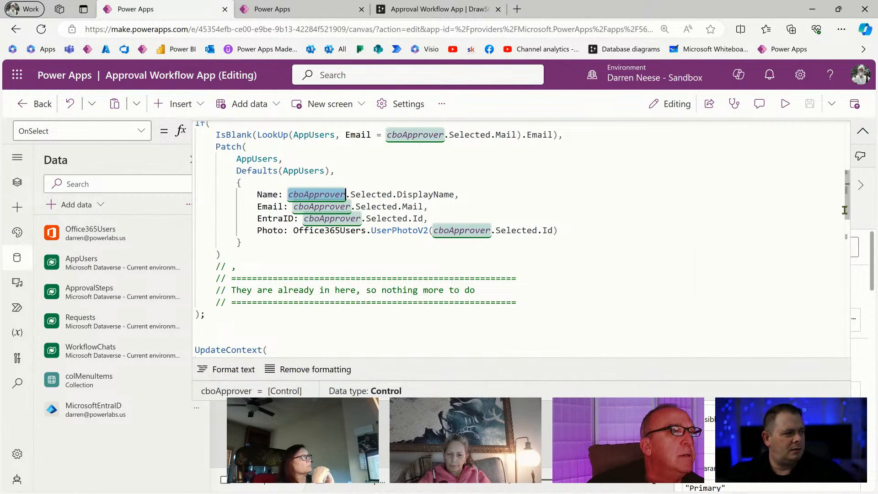
Examine how the locCurrentStep update creates a new approval step with Defaults(ApprovalSteps).
drag(846, 210, 849, 253)
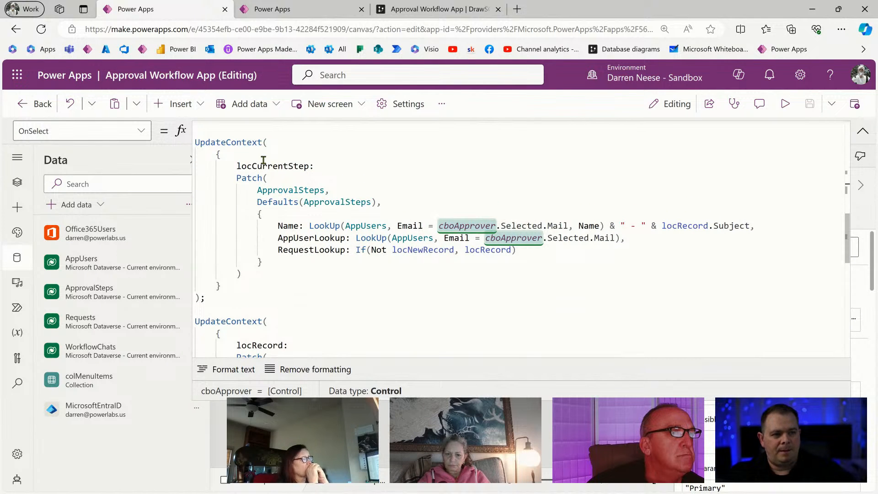
double_click(280, 165)
drag(257, 202, 378, 202)
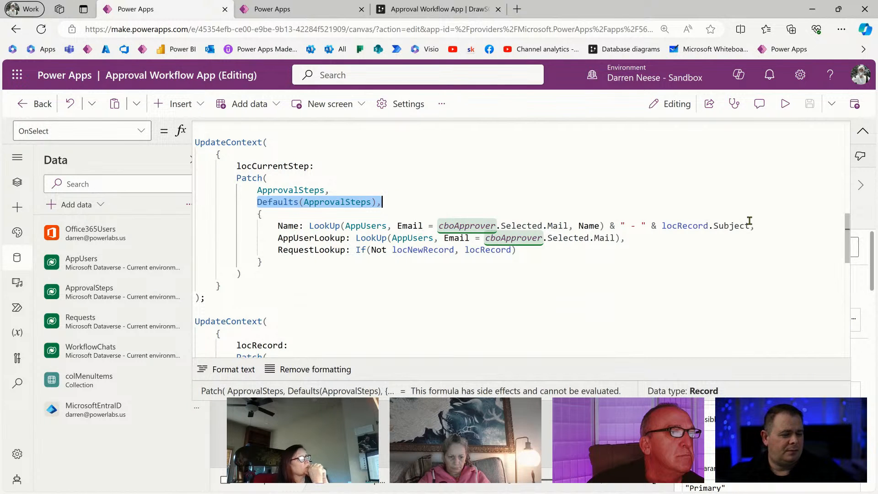
click(272, 202)
drag(392, 202, 257, 201)
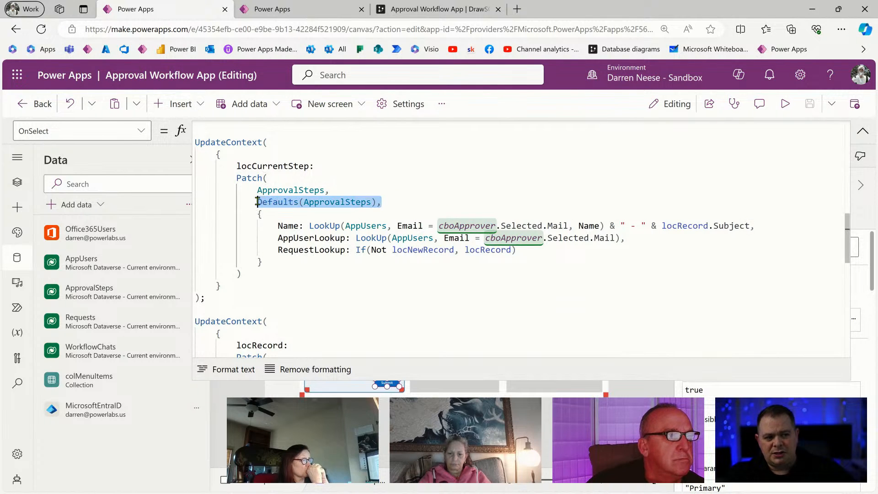
click(392, 201)
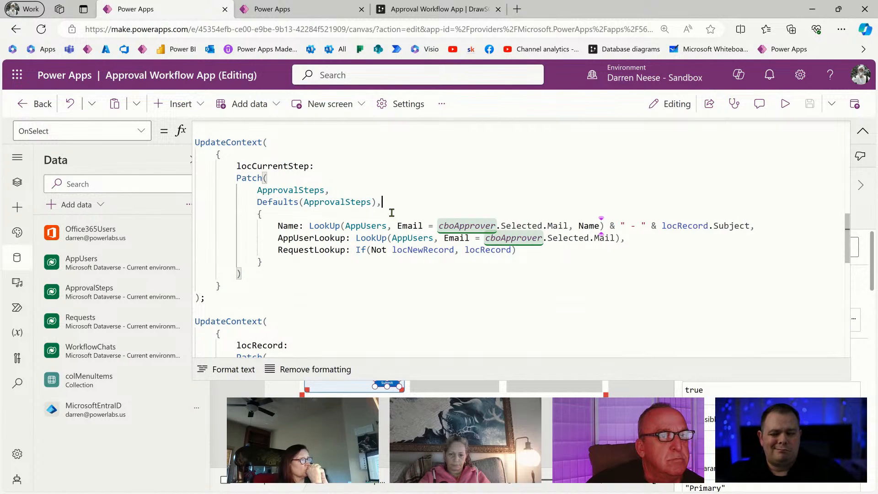
drag(381, 201, 259, 200)
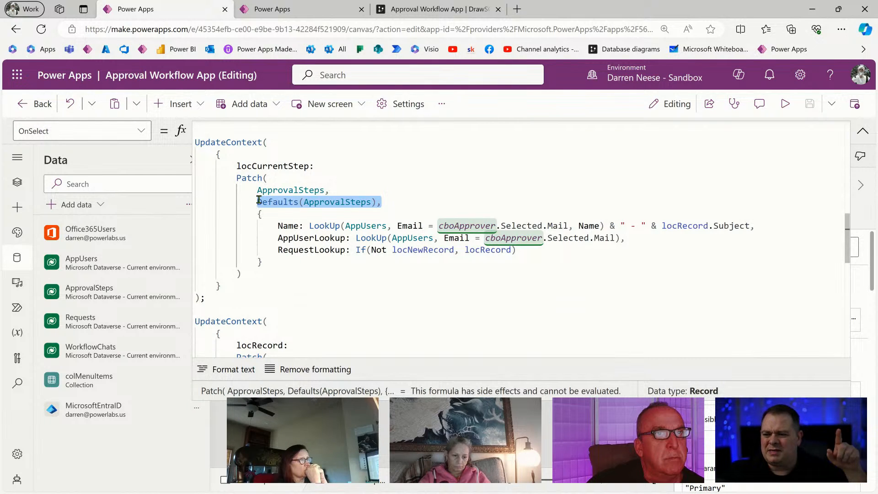
click(255, 198)
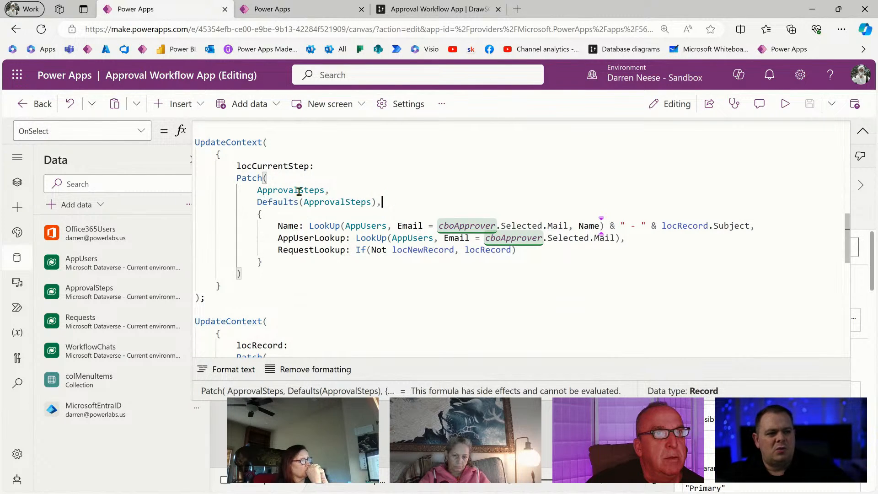
drag(257, 201, 382, 199)
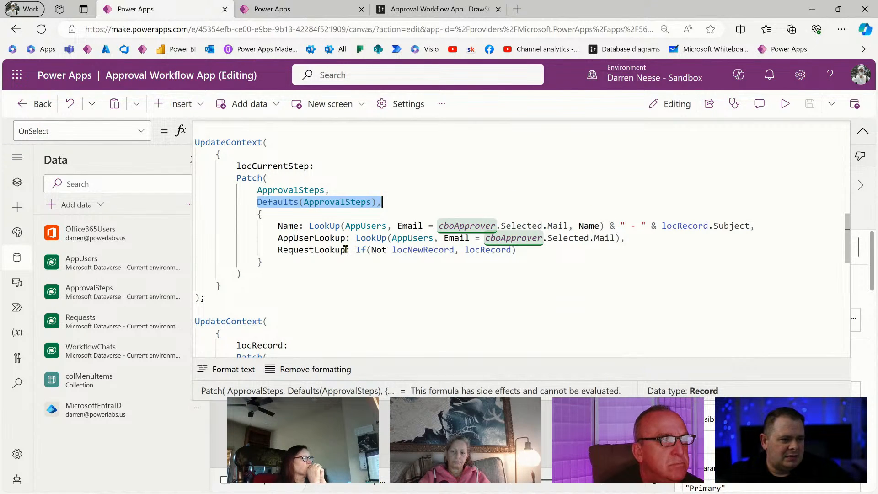
Compare the approval step patch's AppUserLookup and RequestLookup fields with the ApprovalStep table in the DrawSQL diagram, then return to Power Apps.
drag(314, 239, 346, 237)
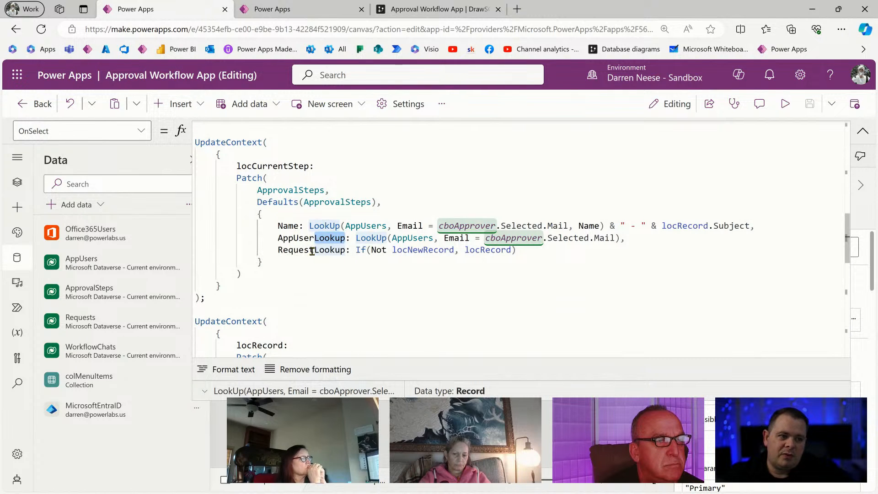
drag(314, 250, 343, 249)
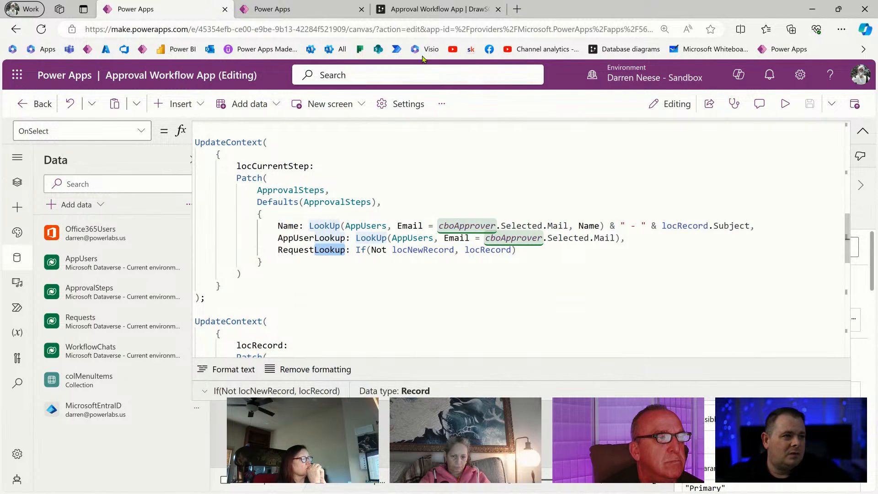
click(441, 10)
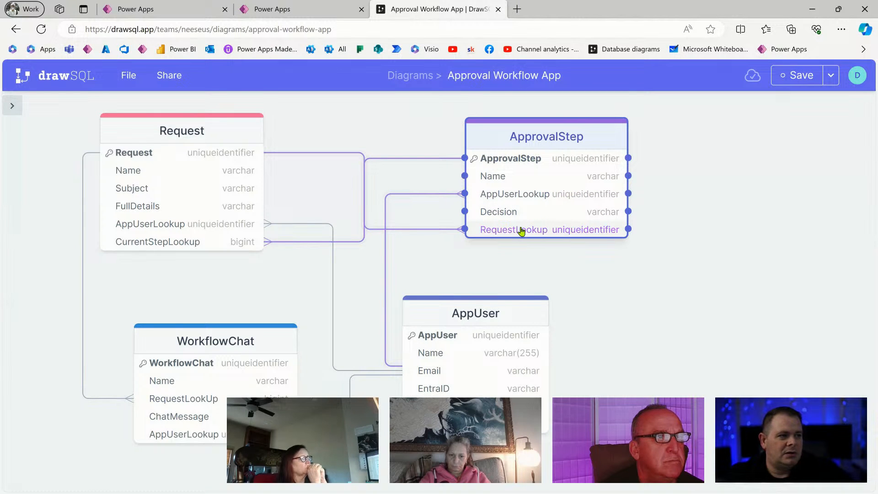
click(194, 9)
Examine how the locRecord update patches Requests depending on locNewRecord and fills CurrentStepLookup and AppUserLookup.
scroll(432, 280, down, 3)
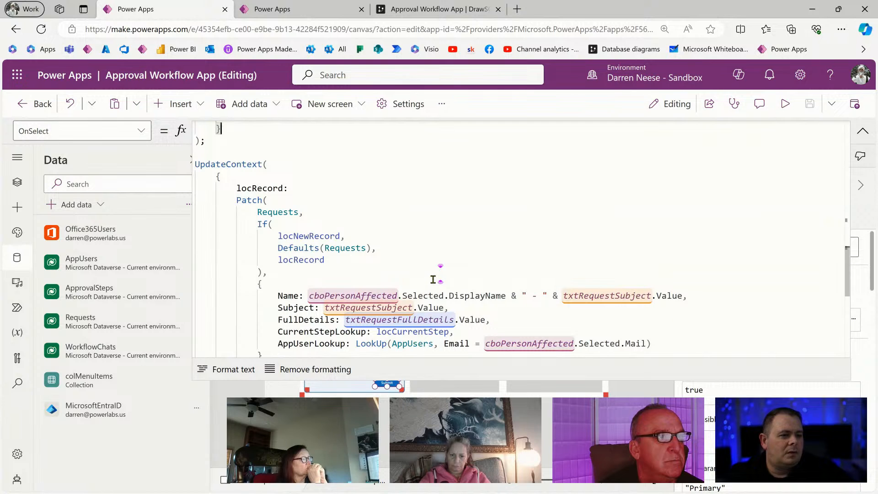
double_click(251, 188)
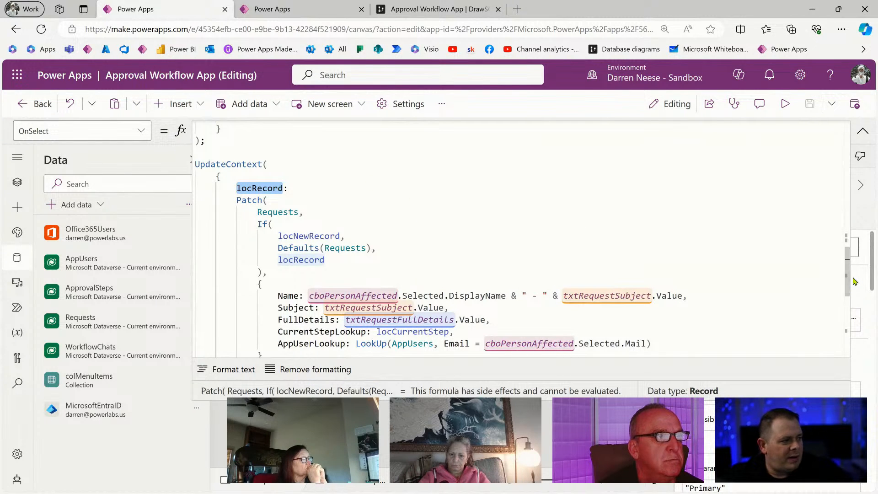
scroll(850, 288, down, 1)
scroll(851, 288, down, 1)
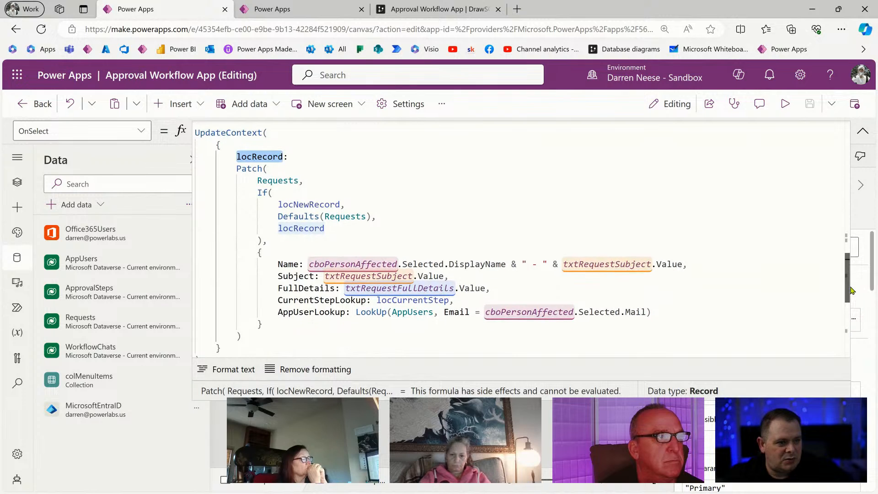
double_click(315, 203)
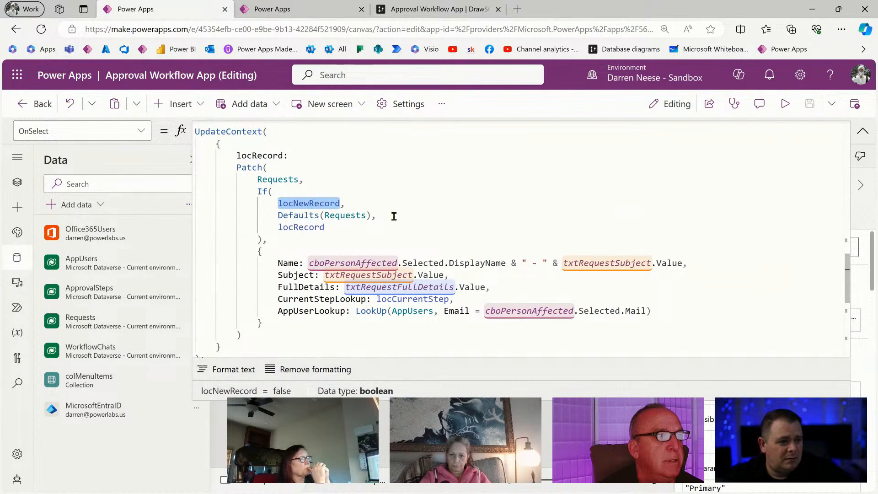
click(315, 220)
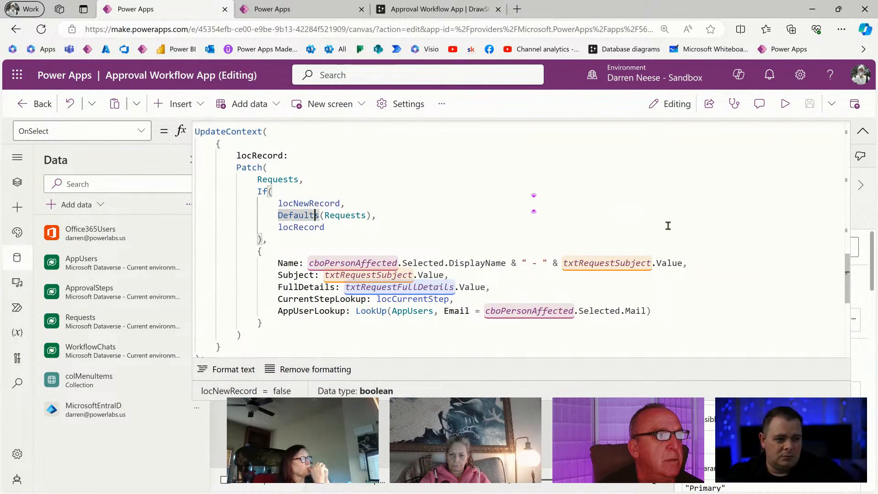
click(706, 215)
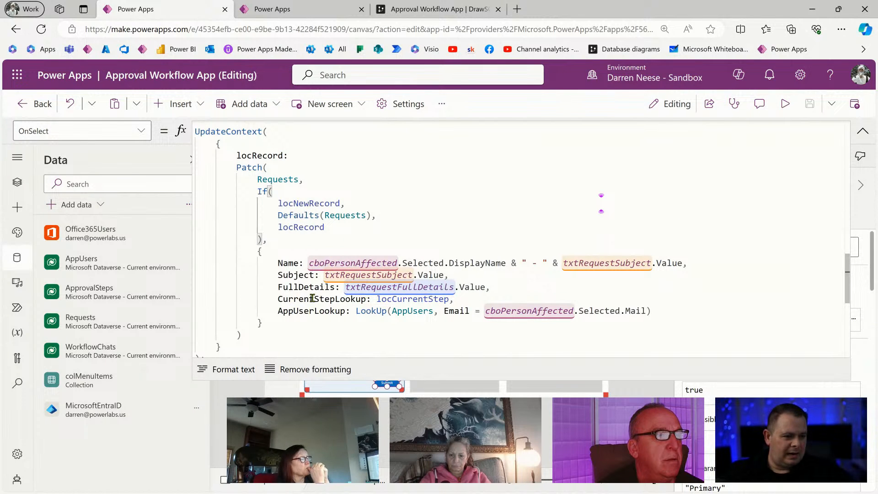
drag(334, 299, 365, 299)
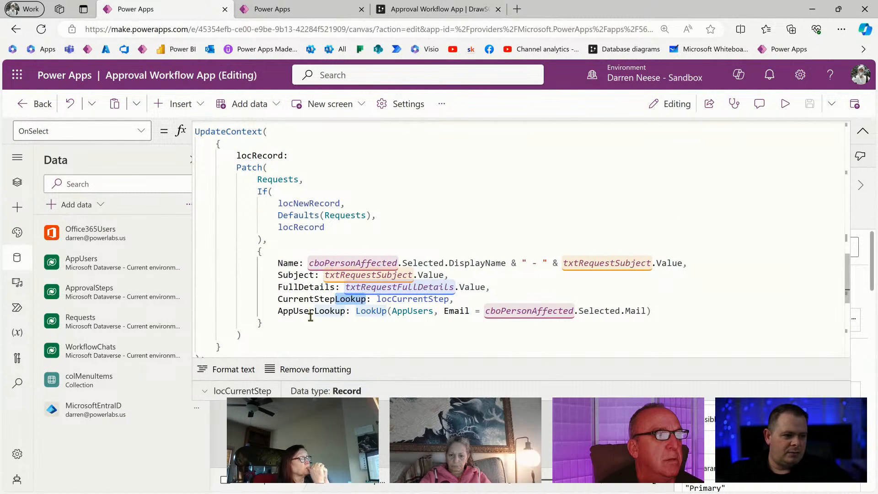
drag(314, 311, 346, 310)
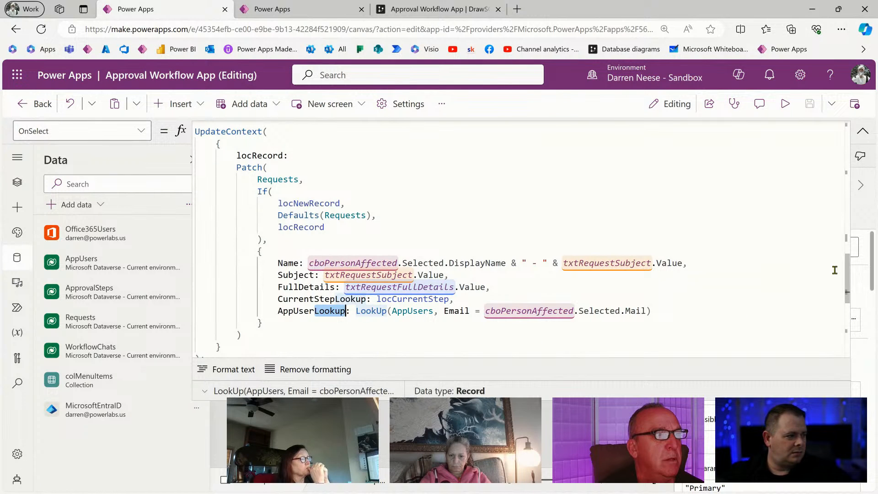
mouse_move(847, 263)
mouse_down()
mouse_move(849, 312)
mouse_move(848, 270)
mouse_up()
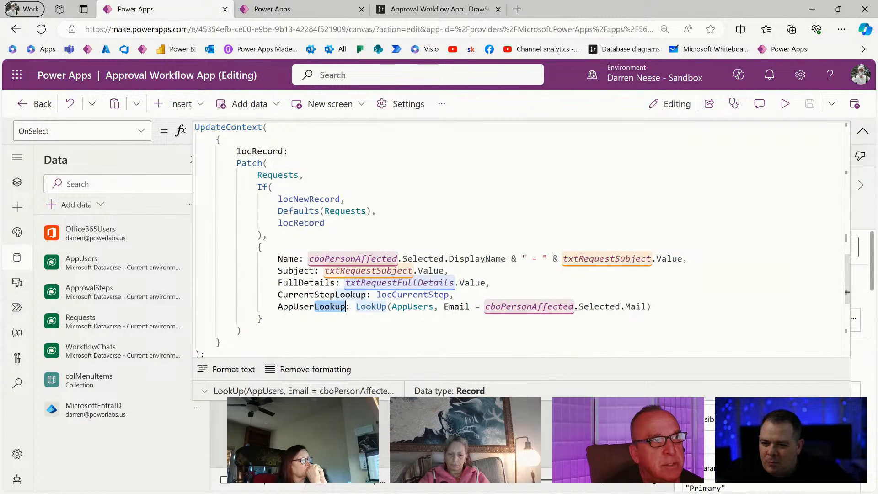
double_click(277, 151)
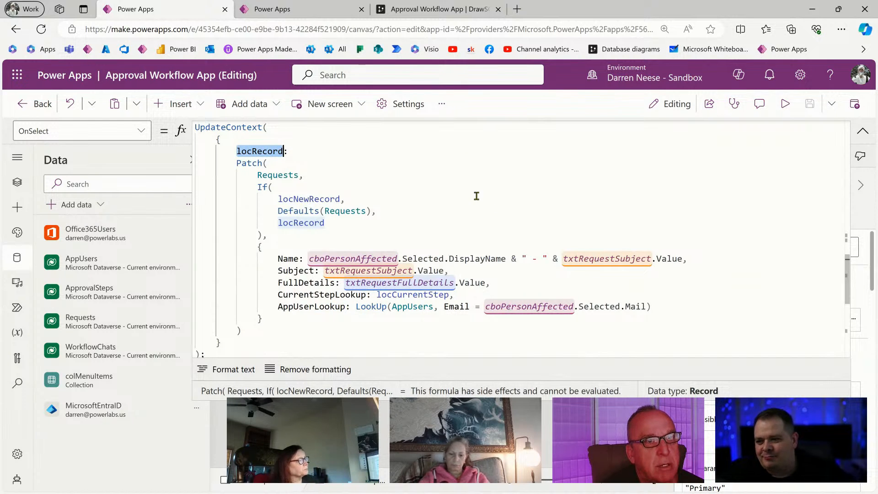
Review the closing If block that patches locCurrentStep's RequestLookup with locRecord for new records.
scroll(471, 186, down, 5)
double_click(425, 250)
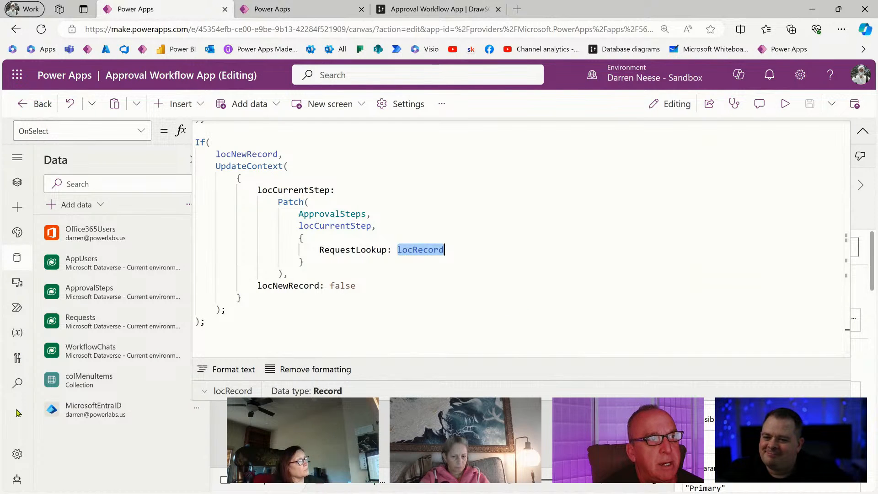
double_click(244, 167)
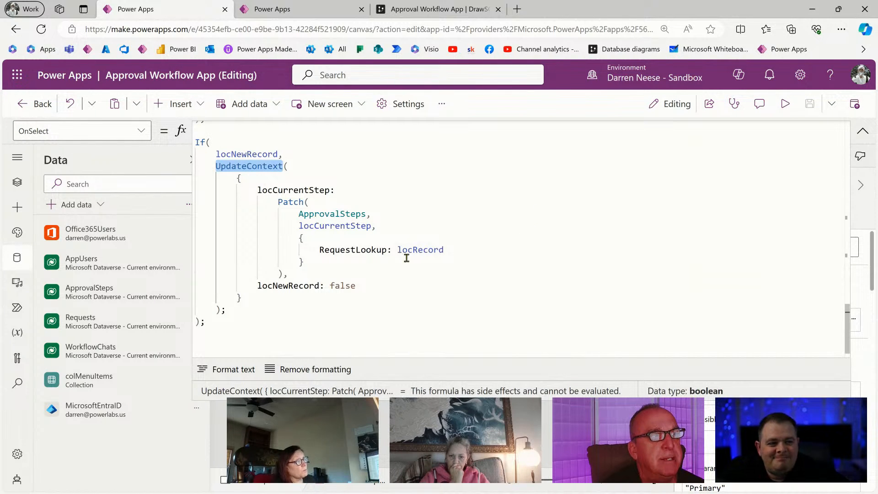
double_click(422, 249)
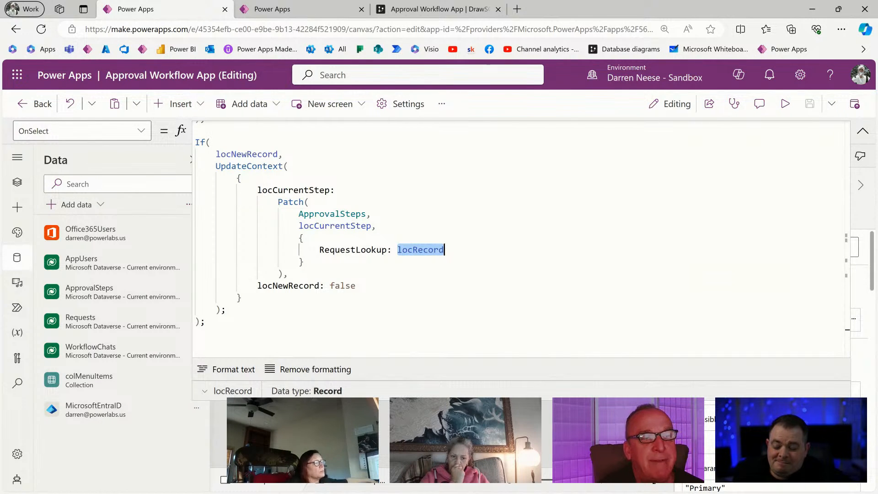
Switch to the DrawSQL diagram and move the ApprovalStep table slightly farther right, away from the Request table.
click(419, 10)
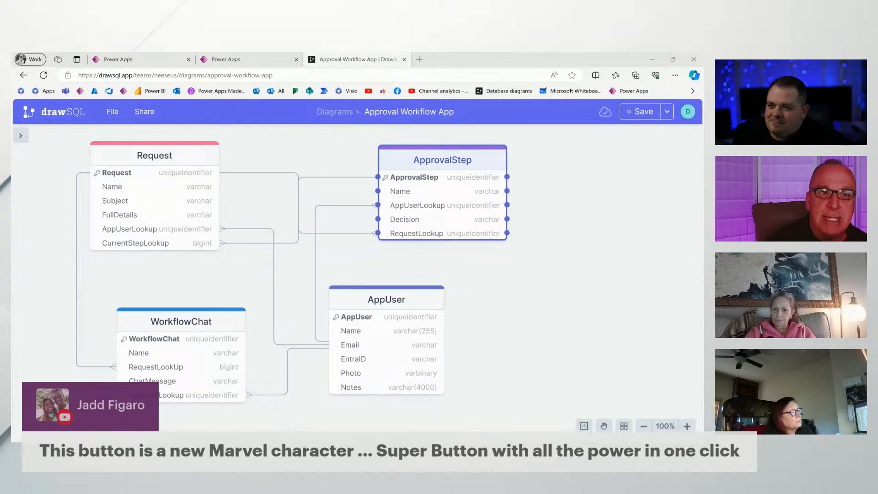
click(532, 277)
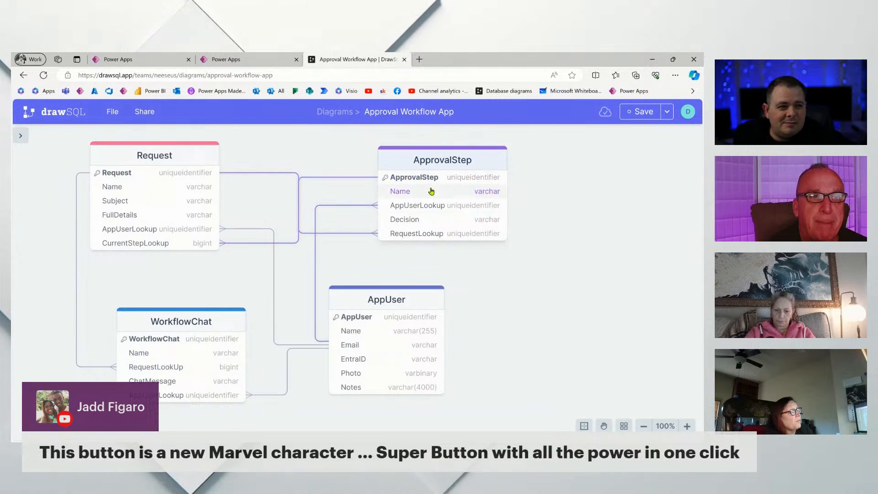
mouse_move(458, 160)
mouse_down()
mouse_move(660, 160)
mouse_move(471, 160)
mouse_up()
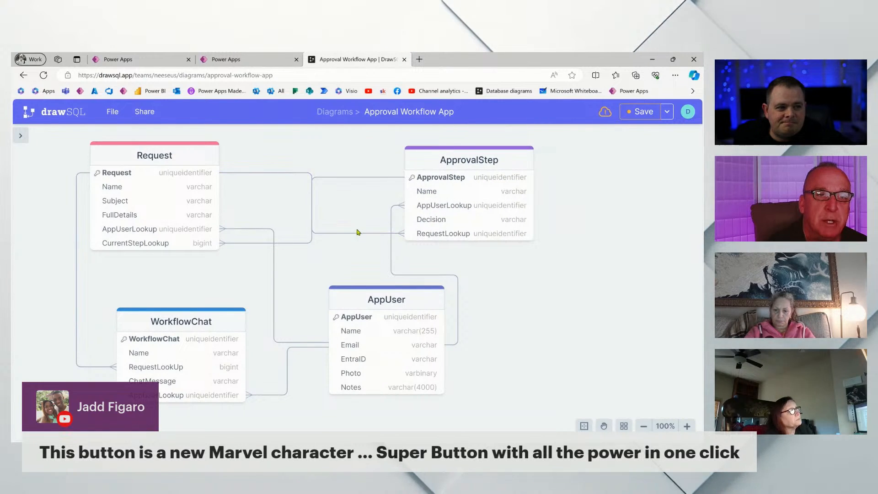
Save the Approval Workflow App diagram with its current table layout.
mouse_move(353, 237)
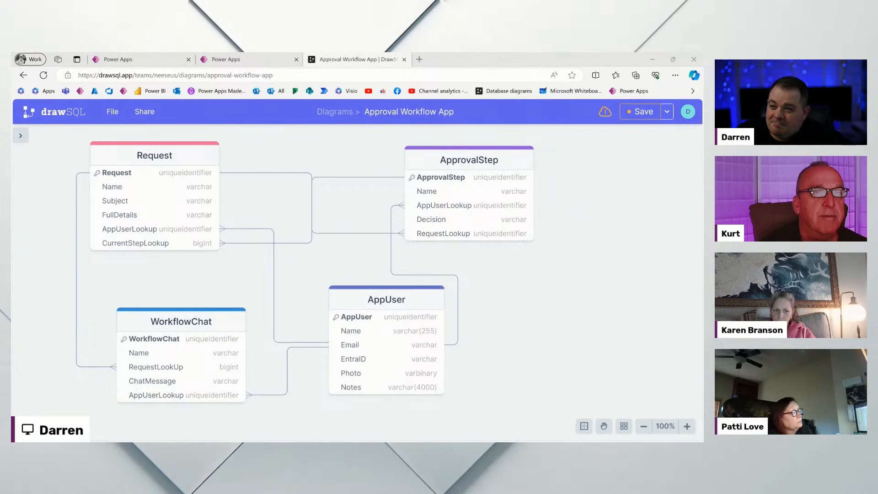
click(640, 112)
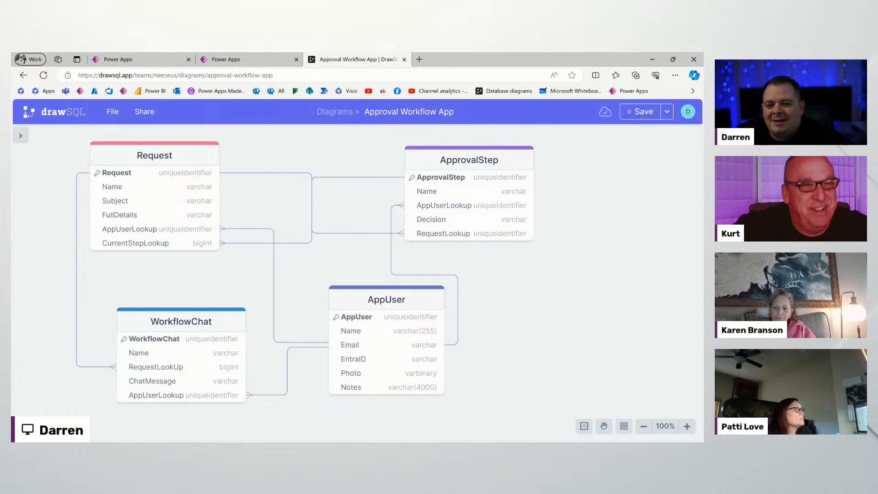
Switch to the draw.io flowchart and browse its shape library, expanding the Advanced and Flowchart shape sets.
key(alt+Tab)
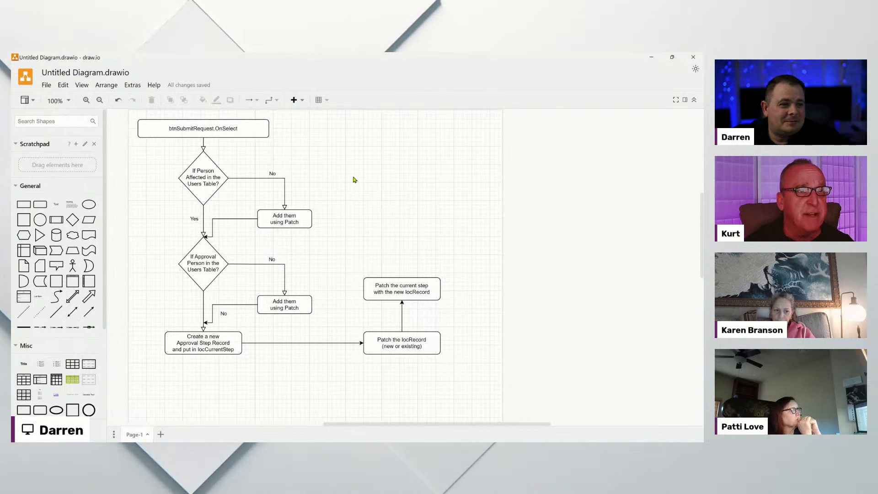
mouse_move(70, 206)
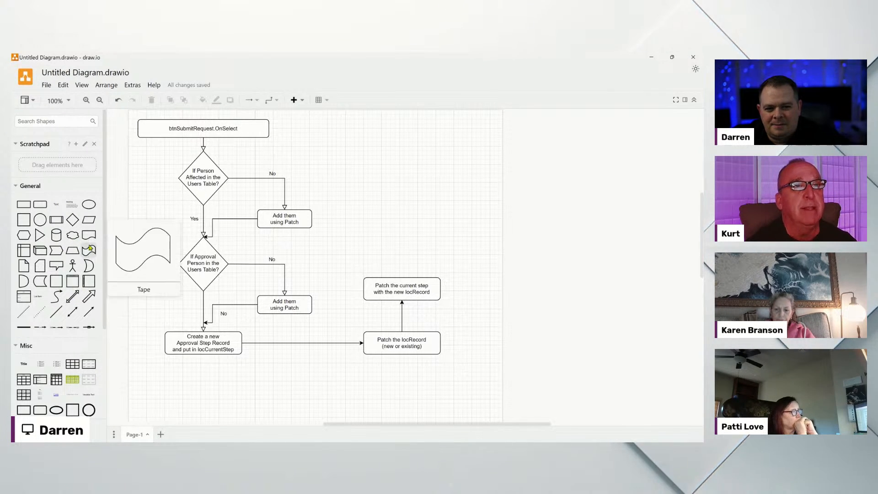
scroll(68, 294, down, 1)
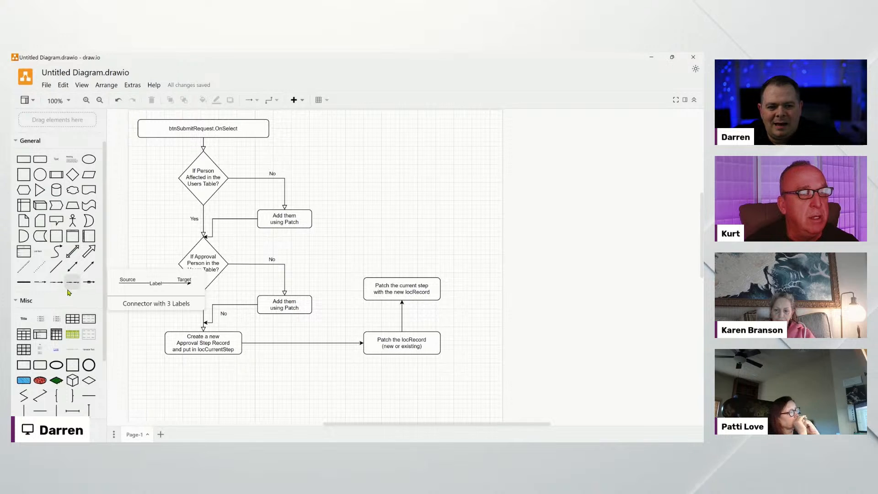
scroll(69, 293, down, 2)
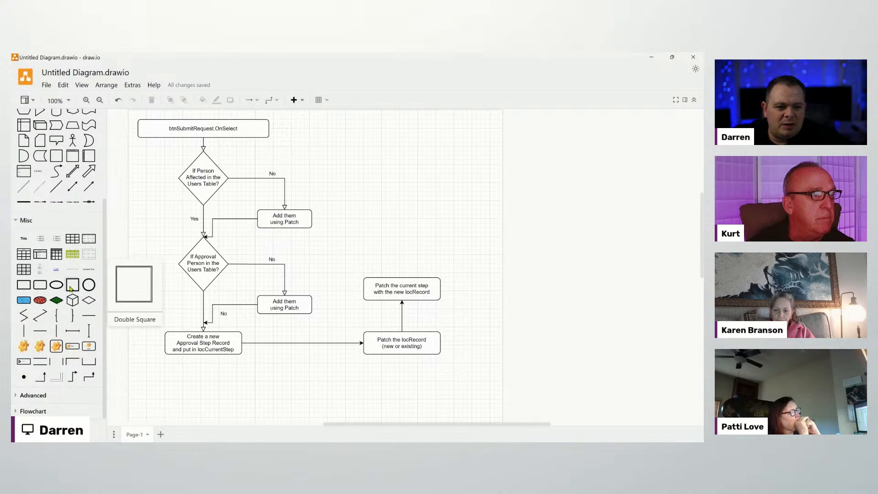
scroll(27, 405, down, 3)
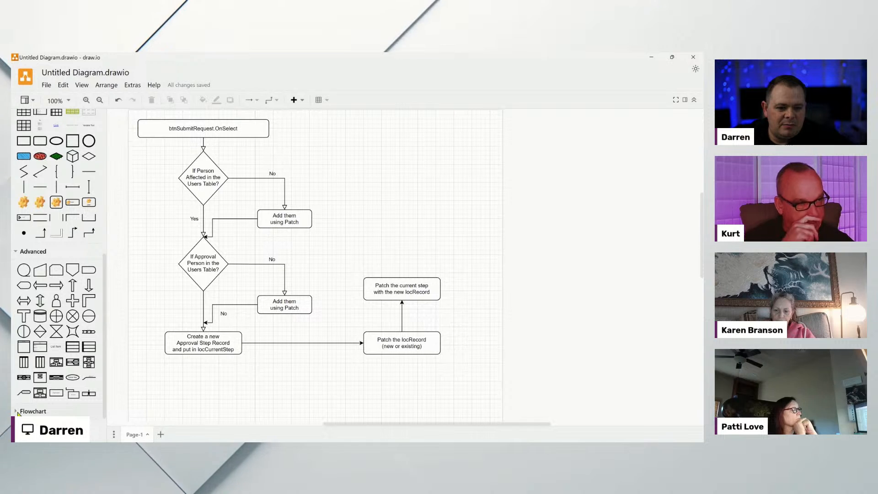
click(18, 410)
scroll(55, 365, down, 2)
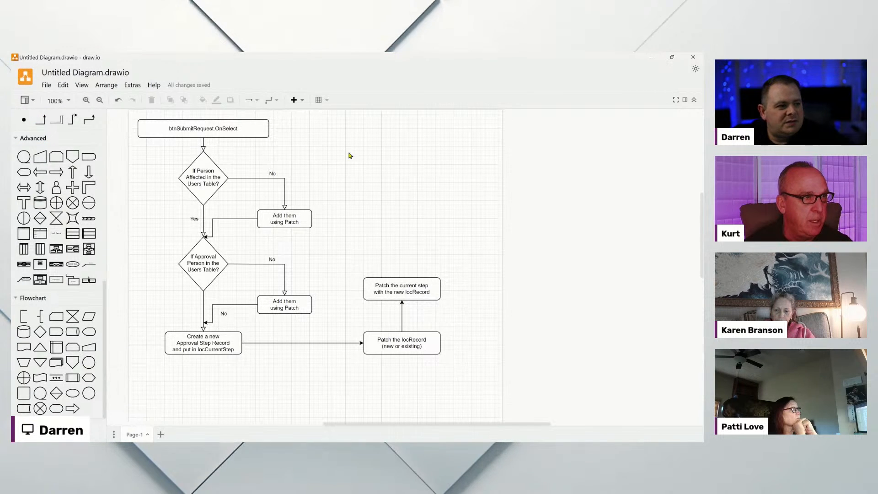
Review the flowchart's "Patch the current step with the new locRecord" box, then return to the DrawSQL diagram in the browser.
drag(370, 166, 378, 189)
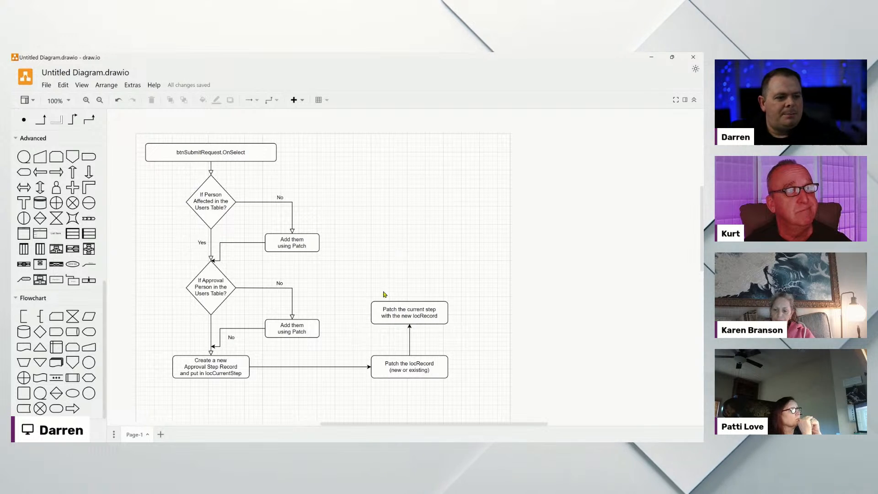
click(399, 309)
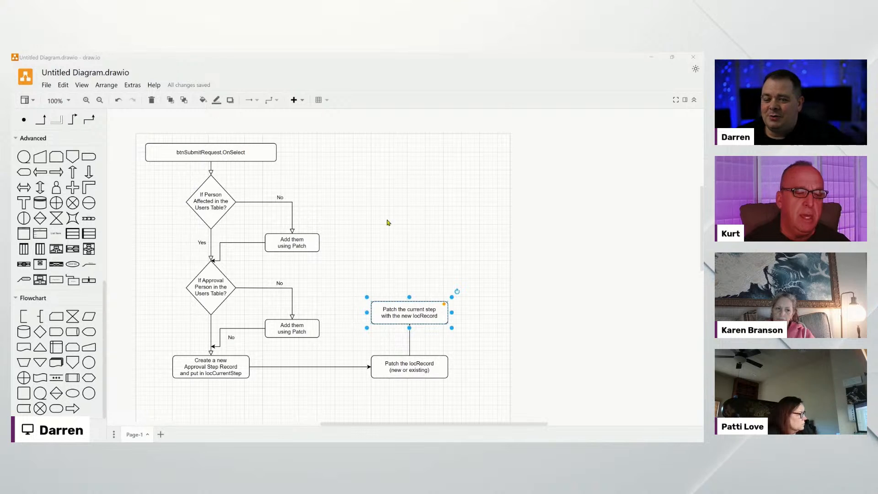
click(652, 60)
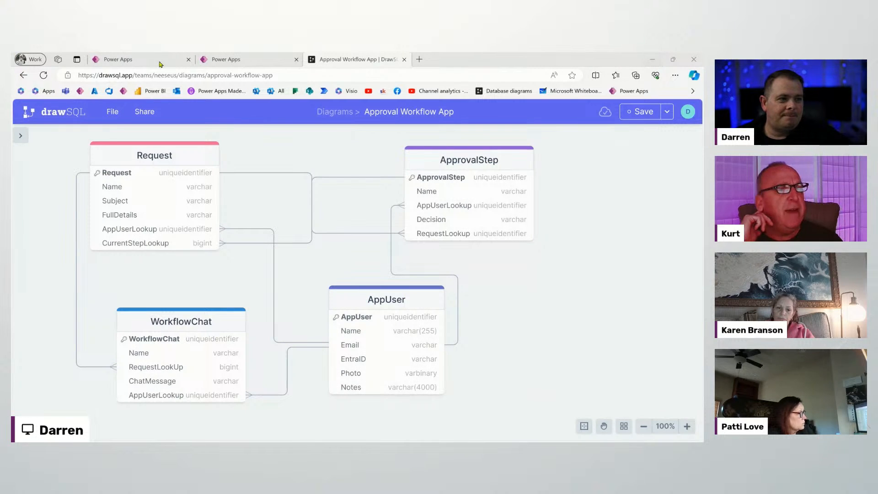
Switch to the Approval Workflow App editor in Power Apps and show the control tree with the middle gallery selected.
click(245, 66)
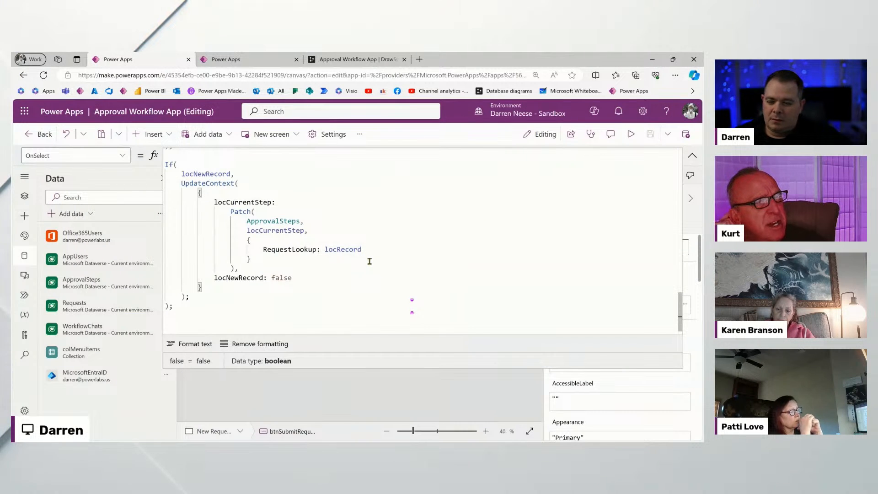
click(692, 157)
click(377, 286)
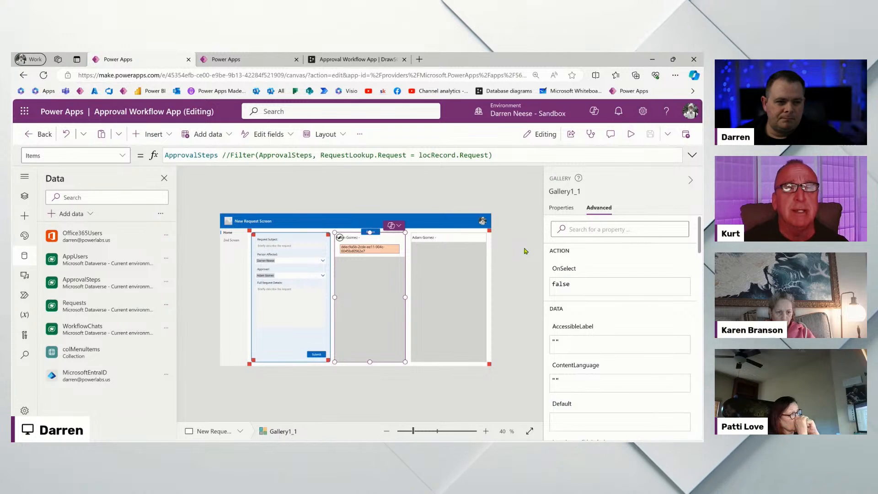
click(25, 197)
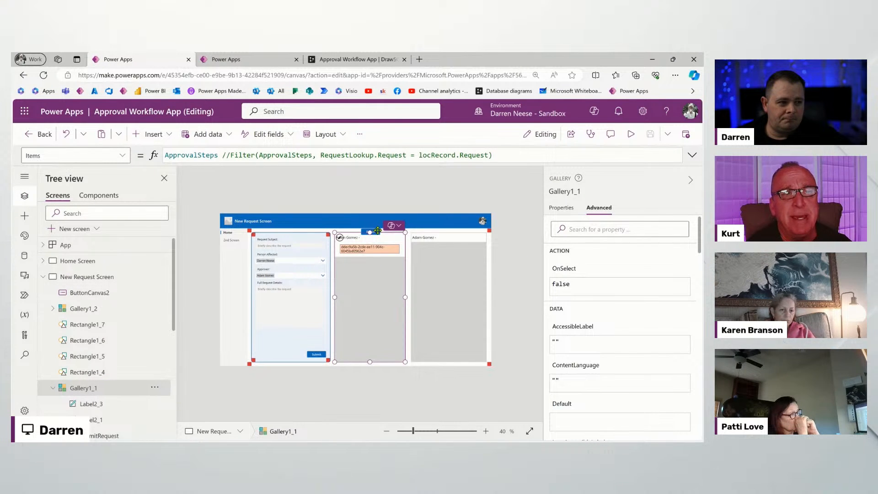
drag(378, 231, 379, 233)
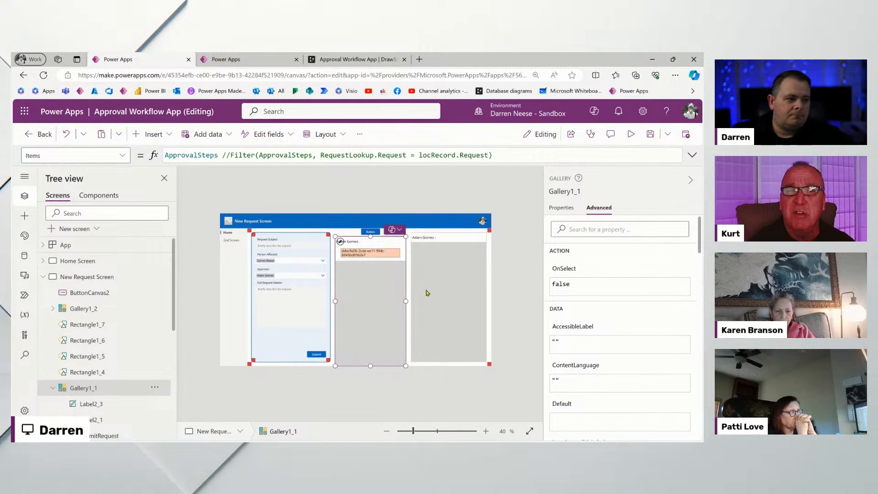
click(410, 273)
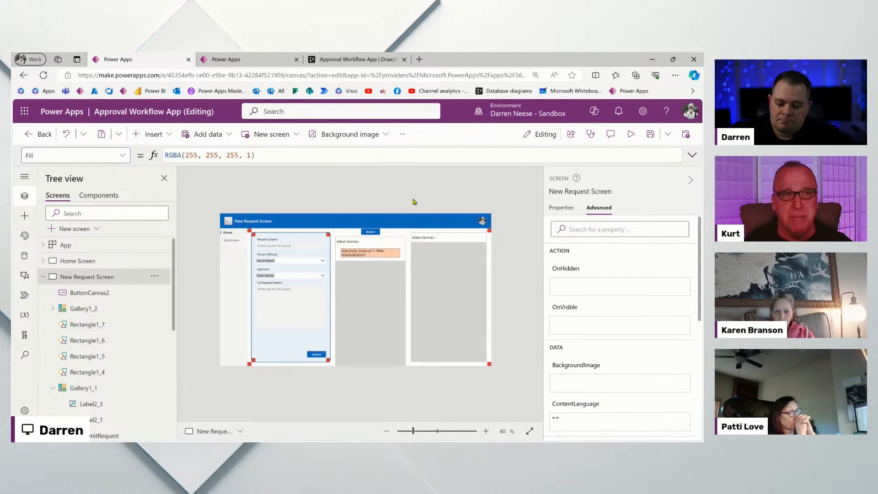
click(361, 304)
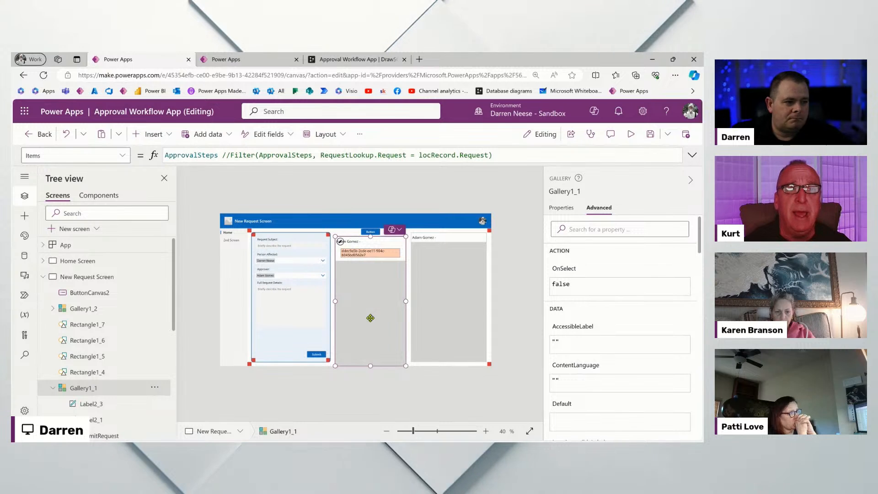
click(392, 396)
Delete the button above the middle gallery that runs RemoveIf(ApprovalSteps, true) on the New Request Screen.
drag(414, 433, 431, 432)
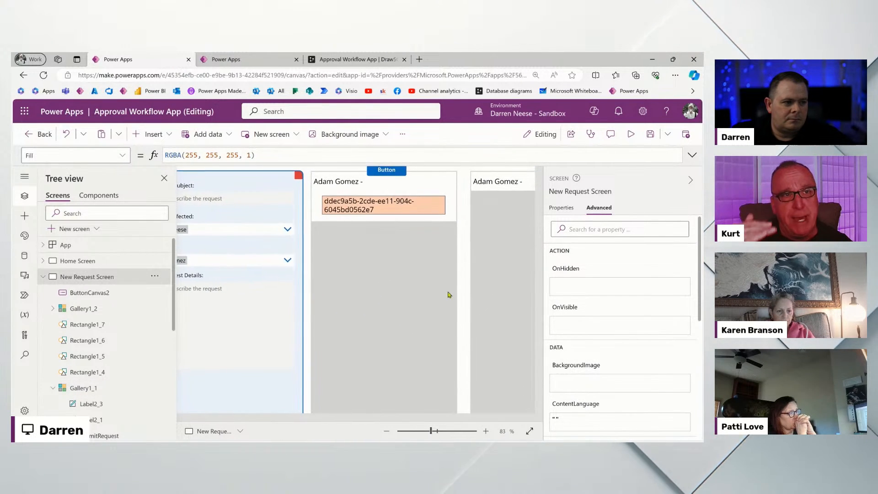
scroll(443, 308, up, 1)
click(390, 221)
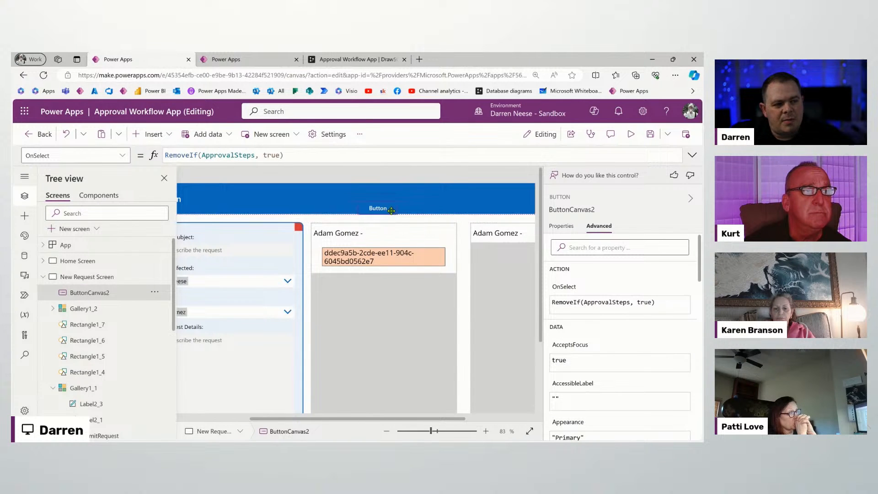
click(421, 218)
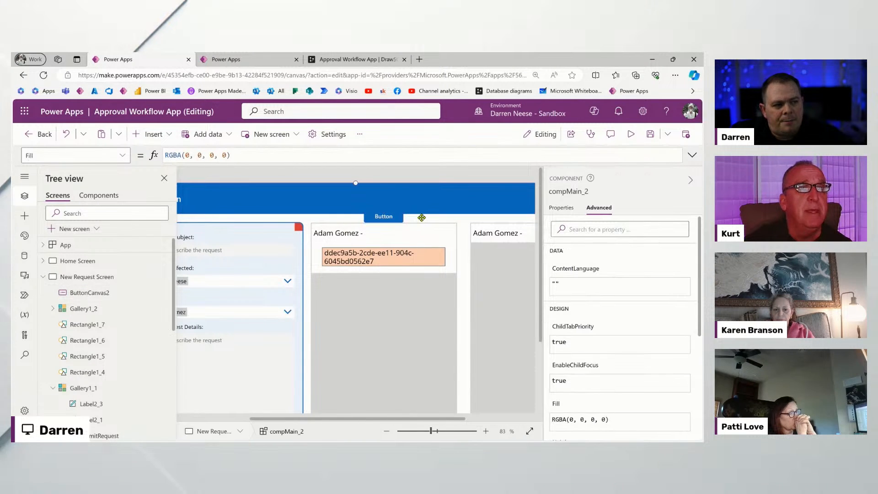
click(382, 219)
drag(381, 219, 347, 297)
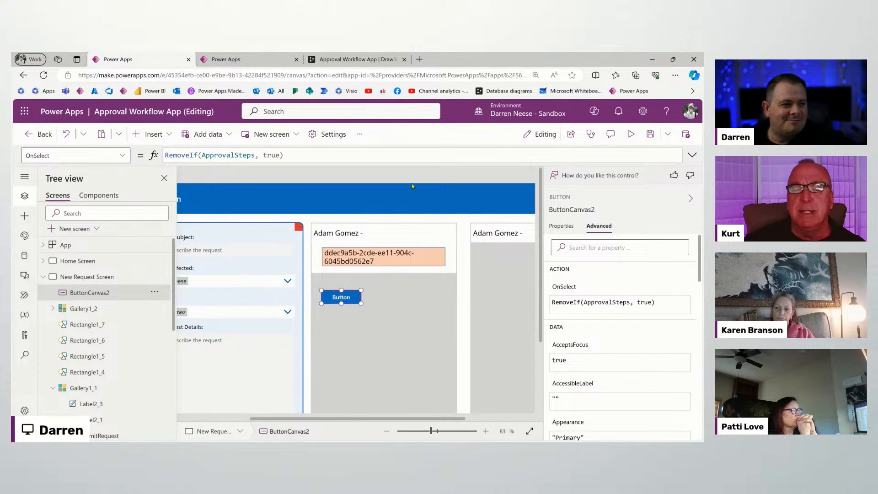
drag(430, 432, 419, 432)
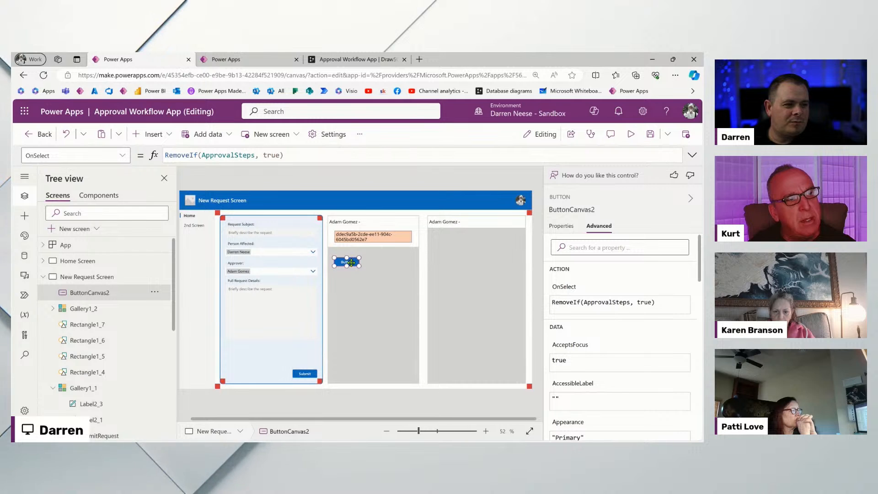
drag(351, 262, 369, 309)
key(Delete)
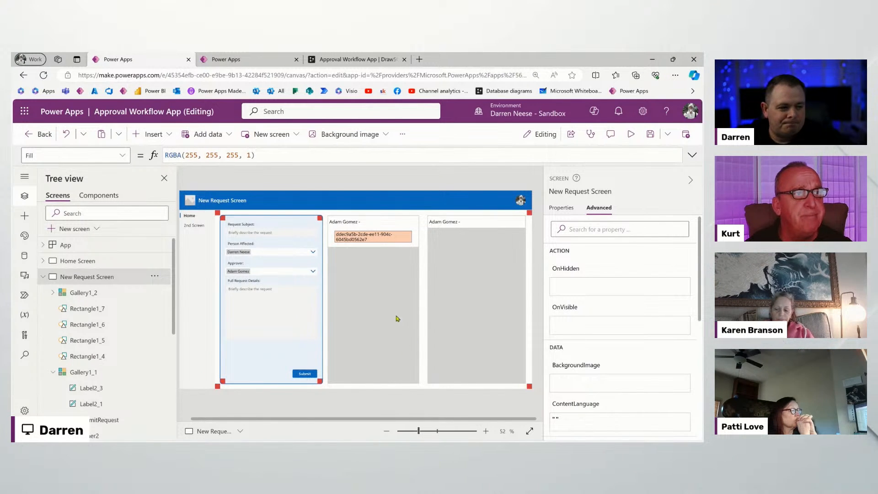
Preview the app, replace the approver chosen on the request form with a different person, and return to editing.
click(384, 282)
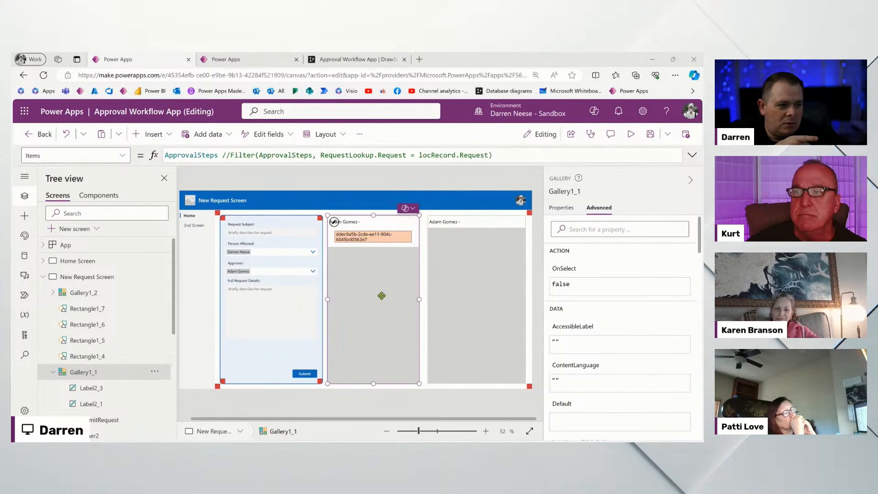
click(399, 290)
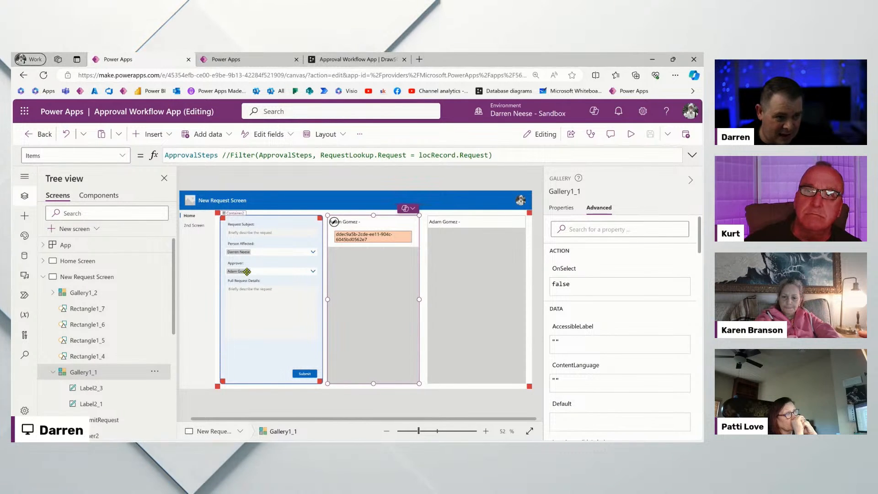
click(248, 273)
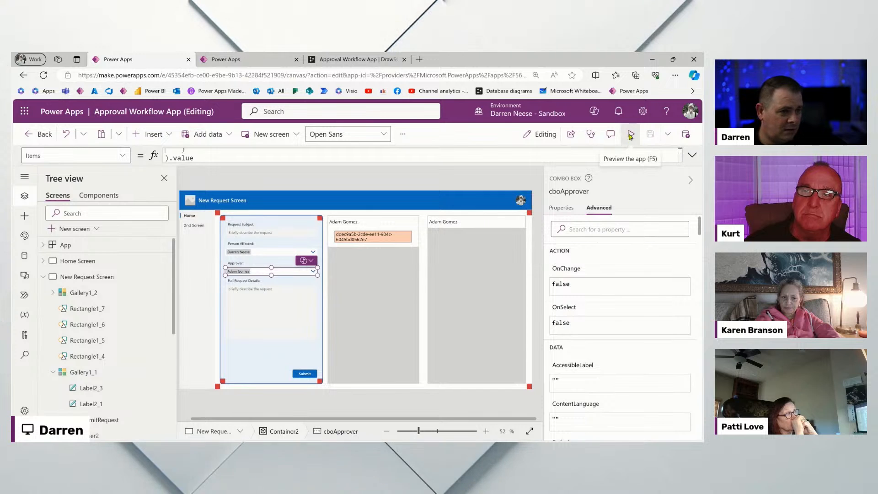
click(629, 135)
click(240, 264)
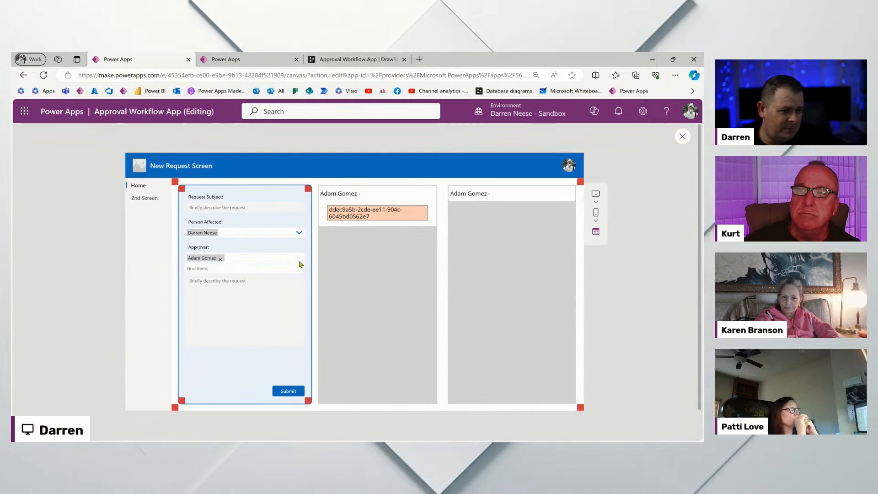
click(220, 259)
text(nicole)
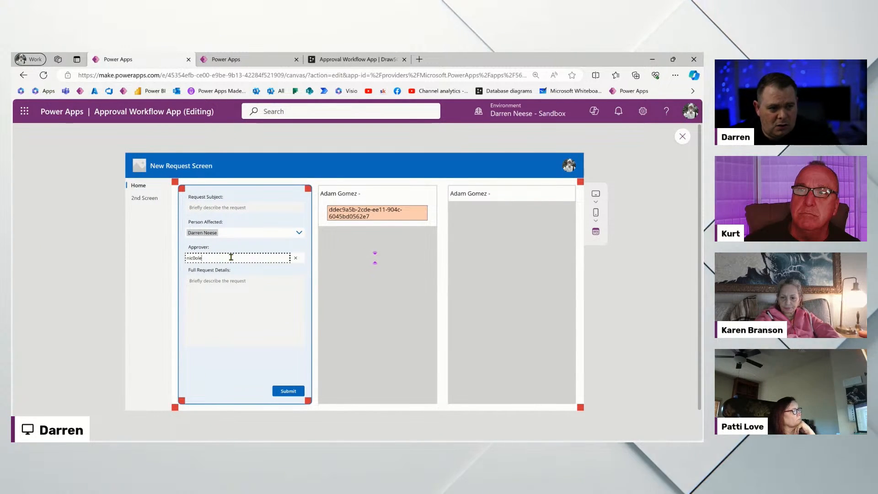
key(ctrl+a)
text(N)
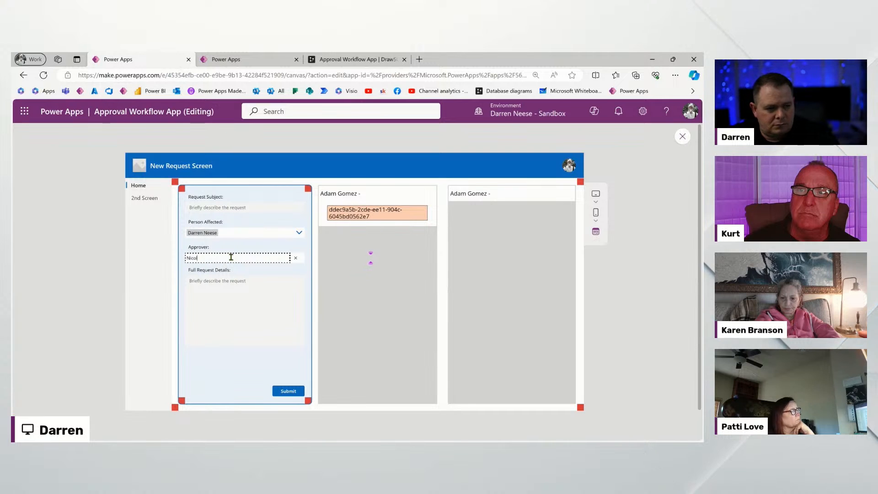
click(229, 274)
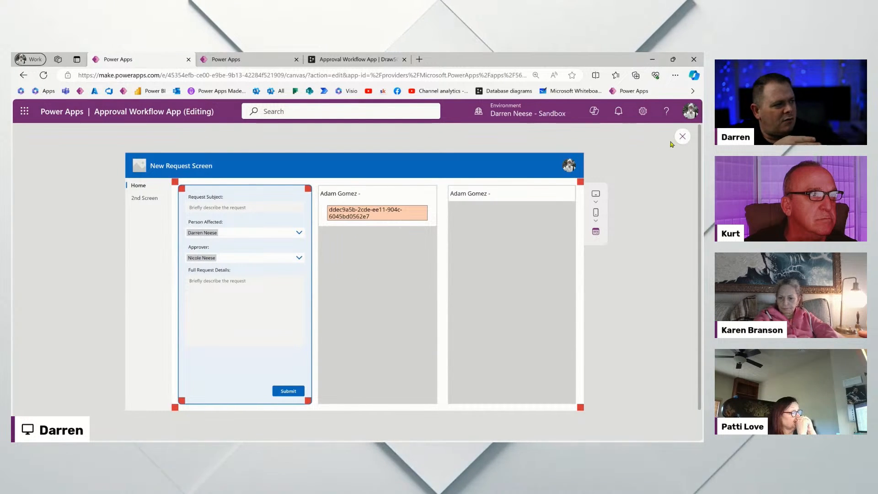
key(Escape)
Compare the Items formulas of the middle gallery and the rightmost gallery on the New Request Screen.
click(376, 295)
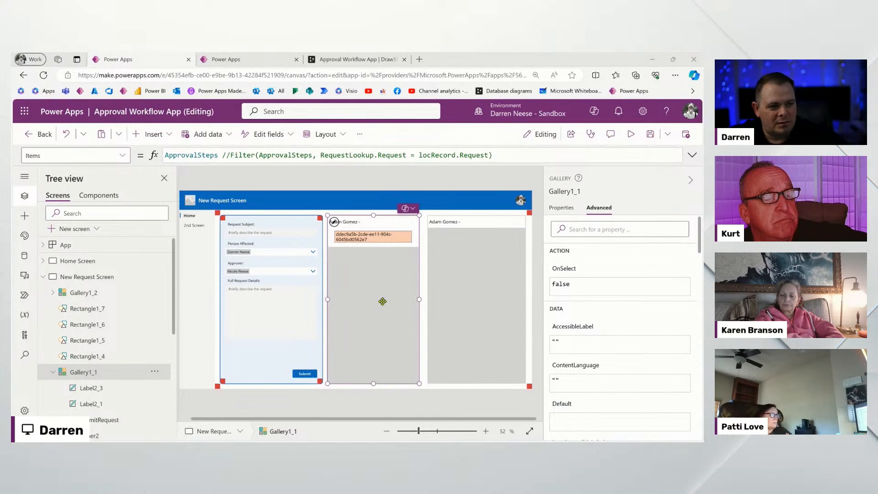
click(222, 156)
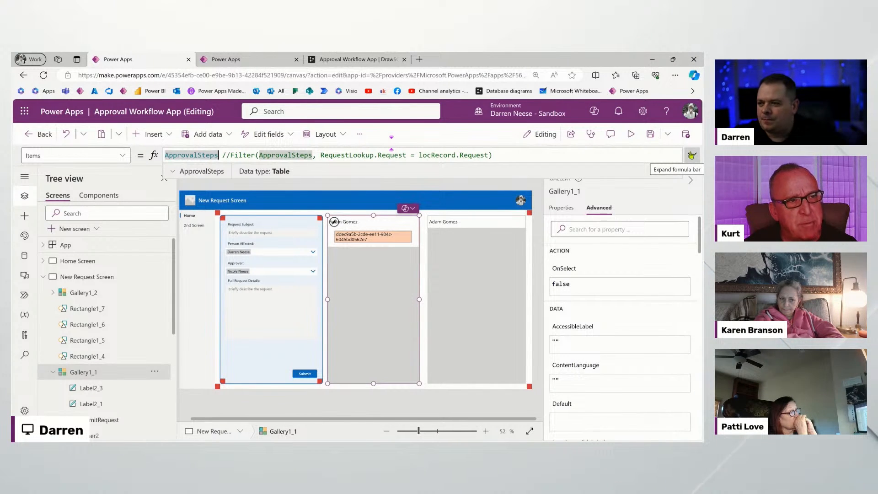
click(462, 272)
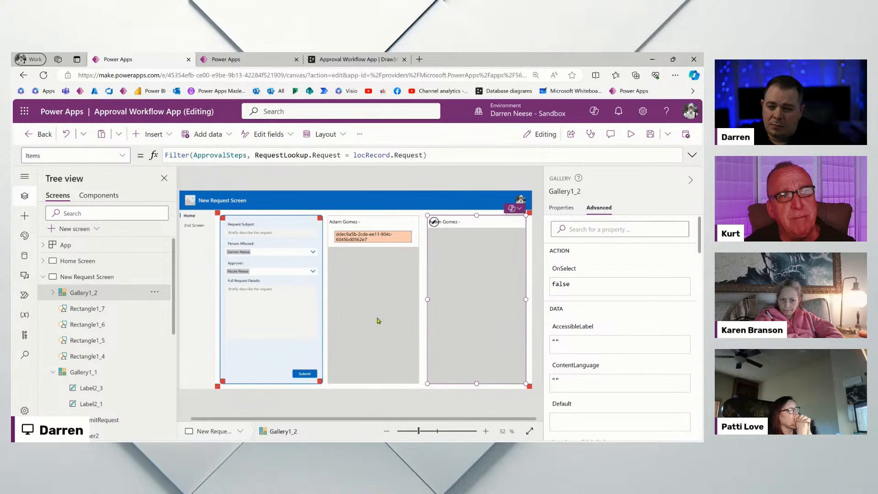
click(378, 265)
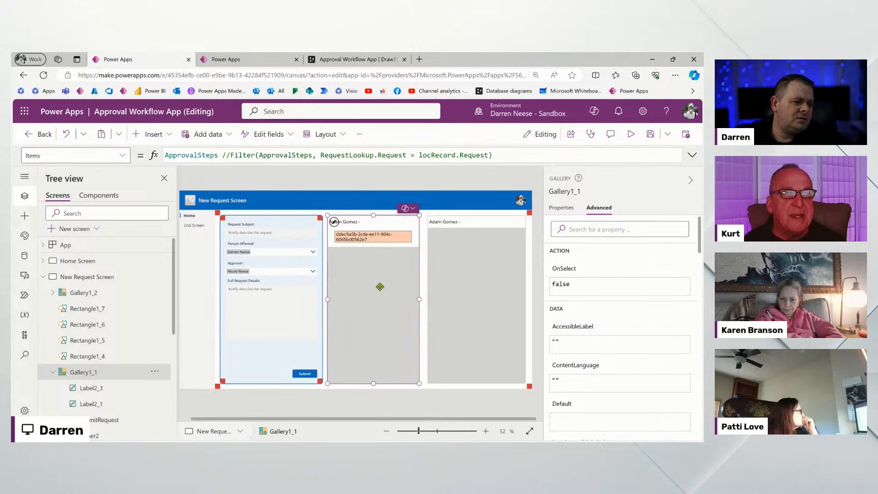
click(219, 153)
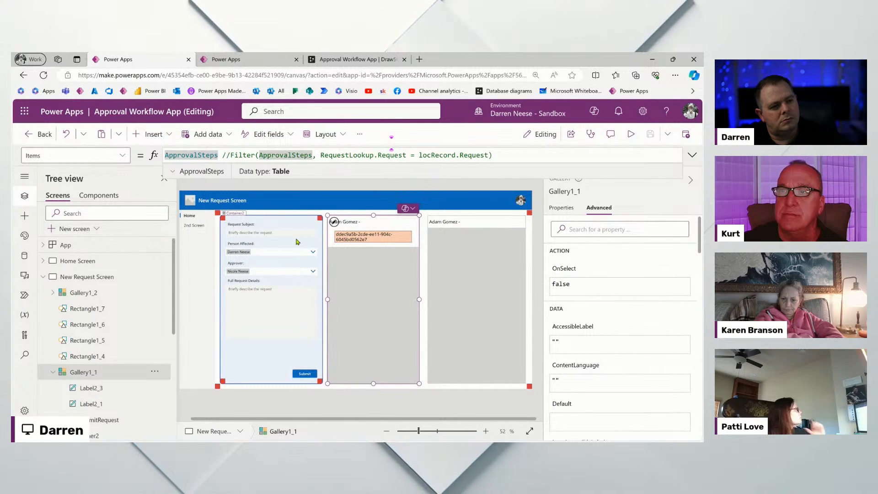
Preview the app, set the request form's approver to the same person as Person Affected, and return to editing.
click(630, 134)
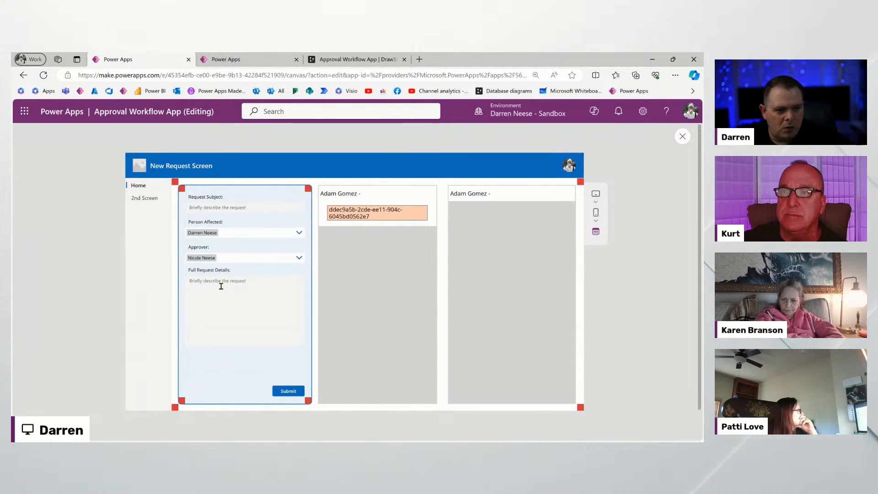
click(300, 260)
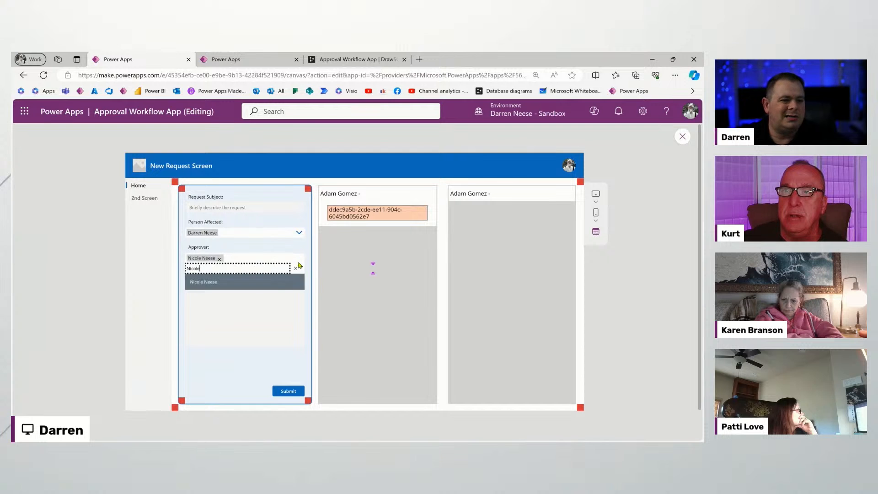
click(219, 259)
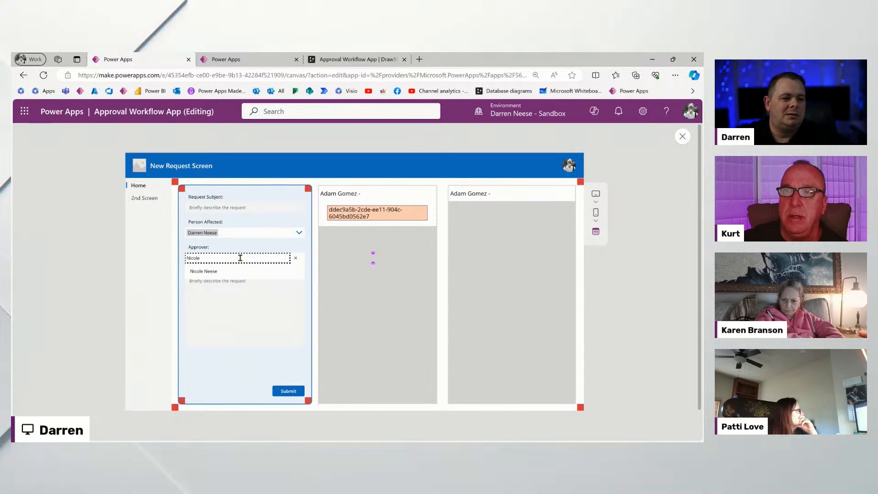
double_click(194, 258)
text(darren)
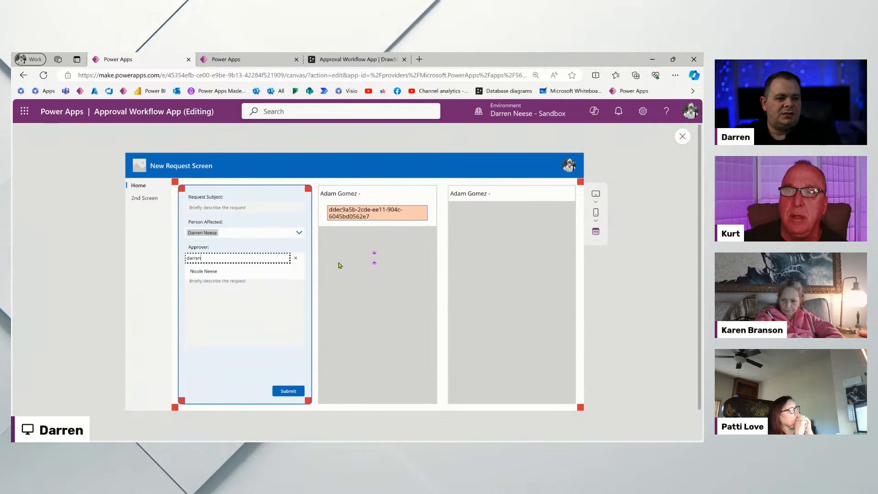
click(240, 272)
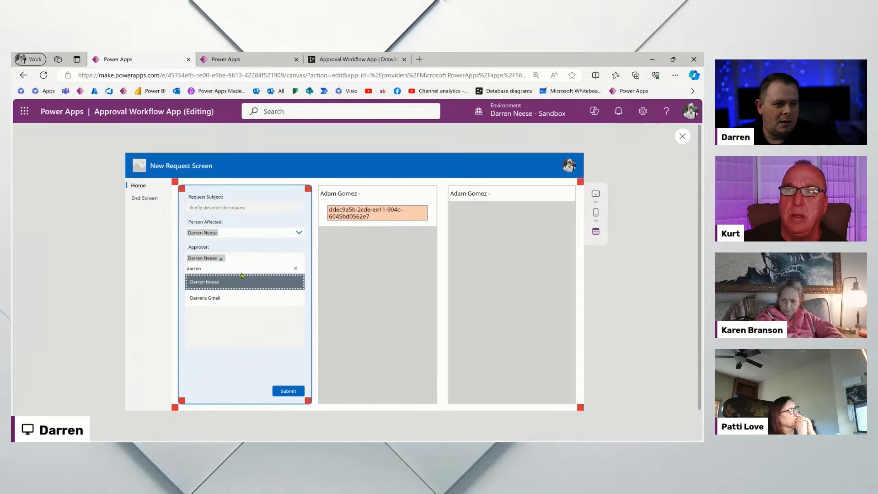
click(289, 249)
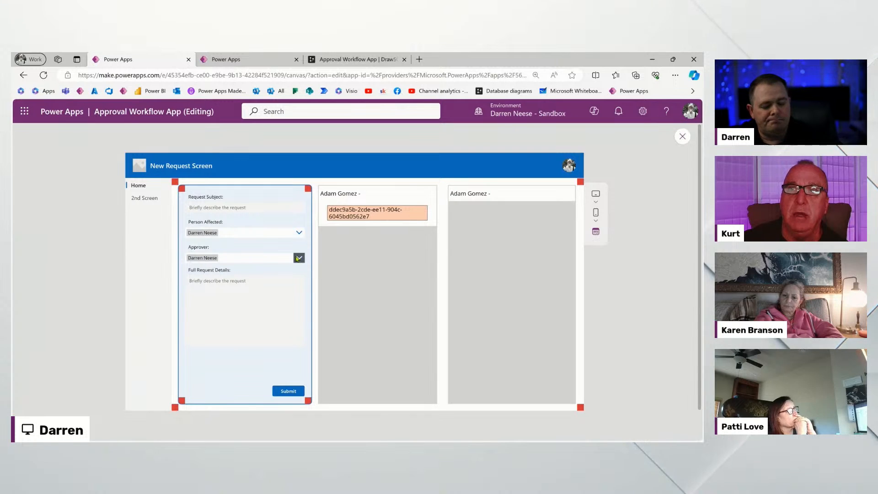
click(681, 137)
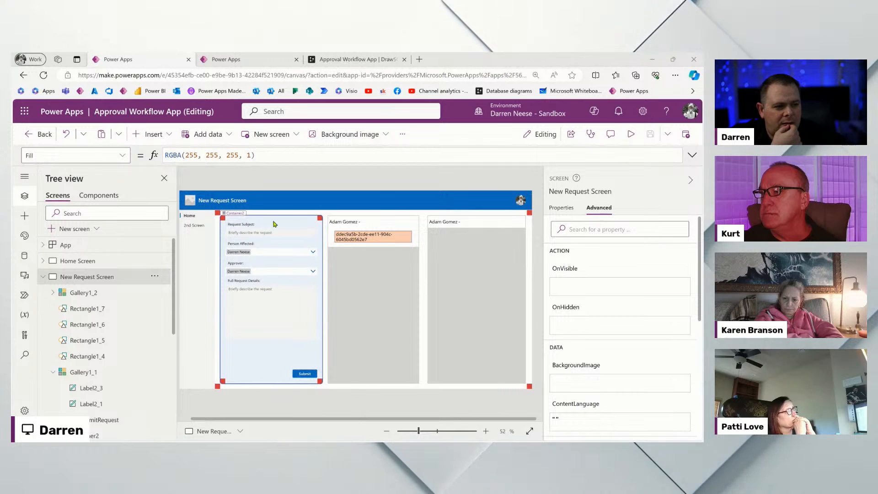
Shorten the middle gallery by lowering its top edge, leaving free space above it.
click(371, 213)
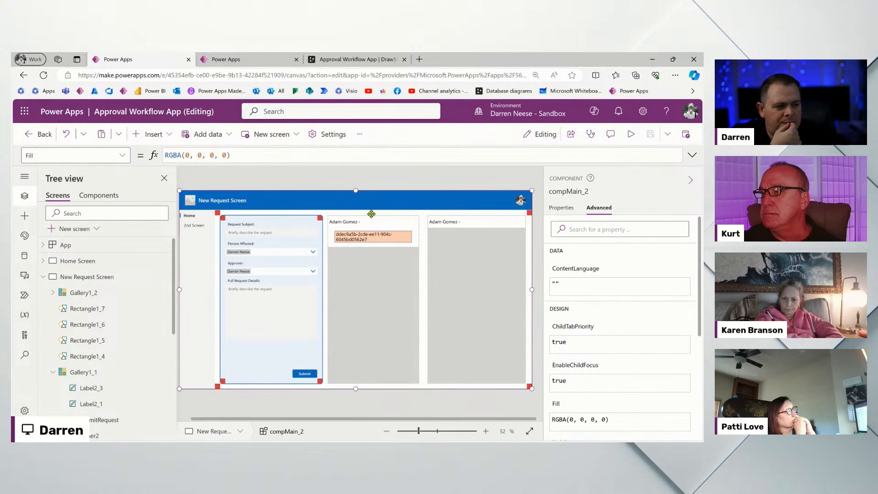
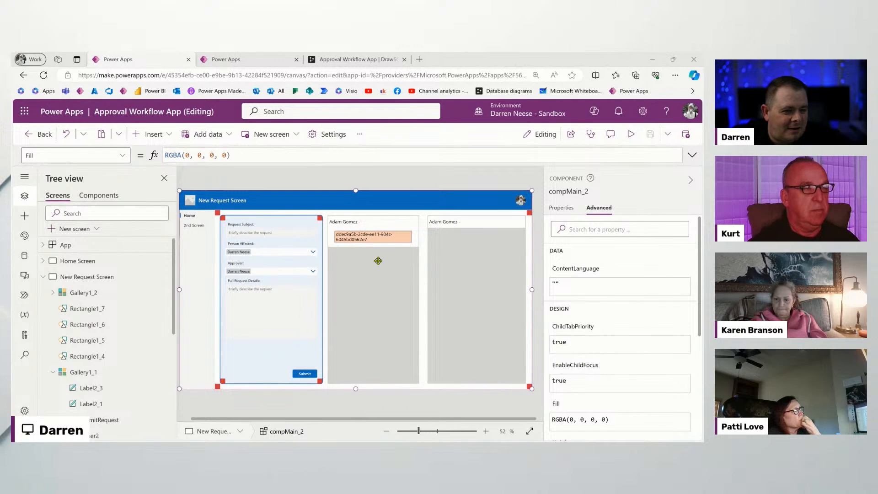
click(405, 183)
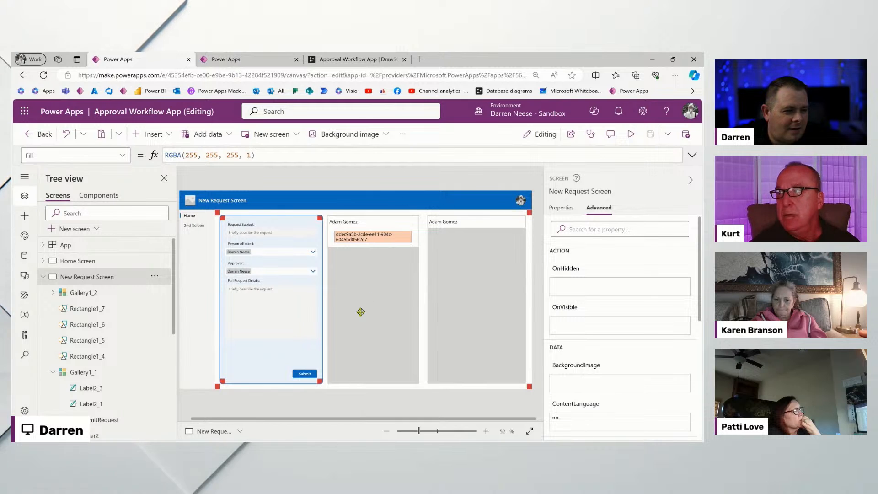
click(371, 235)
drag(372, 215, 373, 250)
Move the Approver label and combo box out of the request form onto the screen itself, and open their shared Width formula.
click(233, 265)
ctrl+click(286, 272)
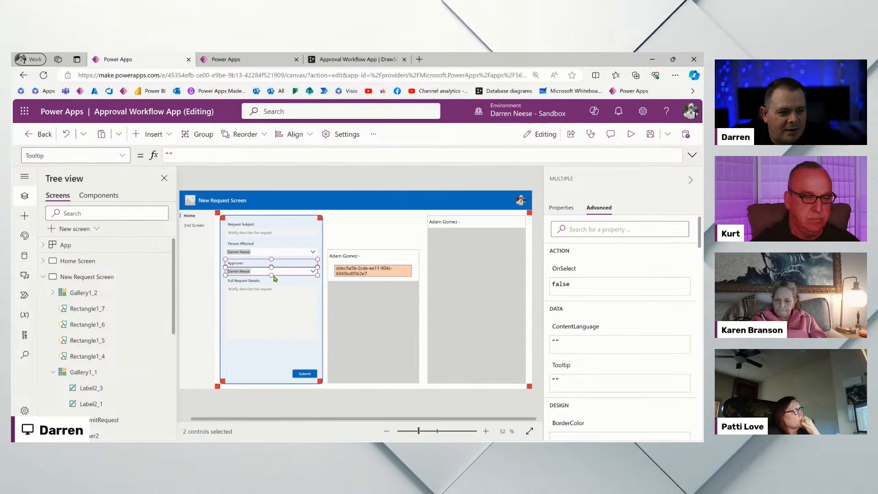
key(Delete)
key(ctrl+v)
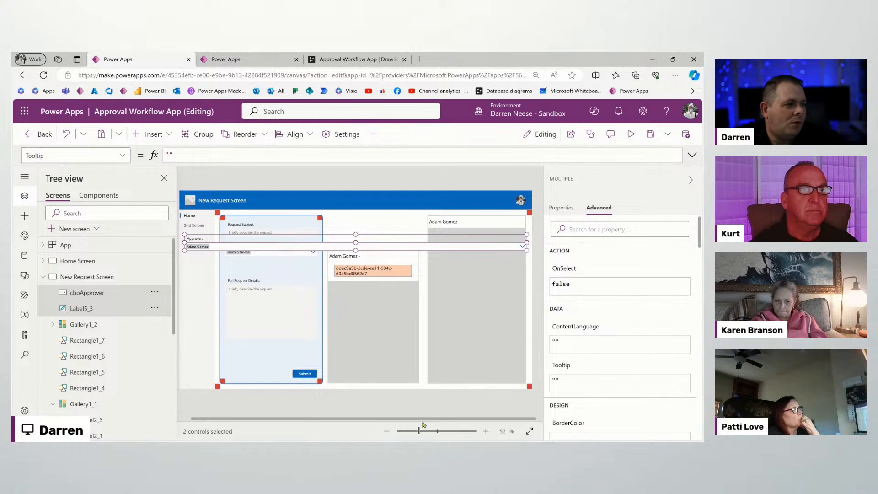
click(560, 206)
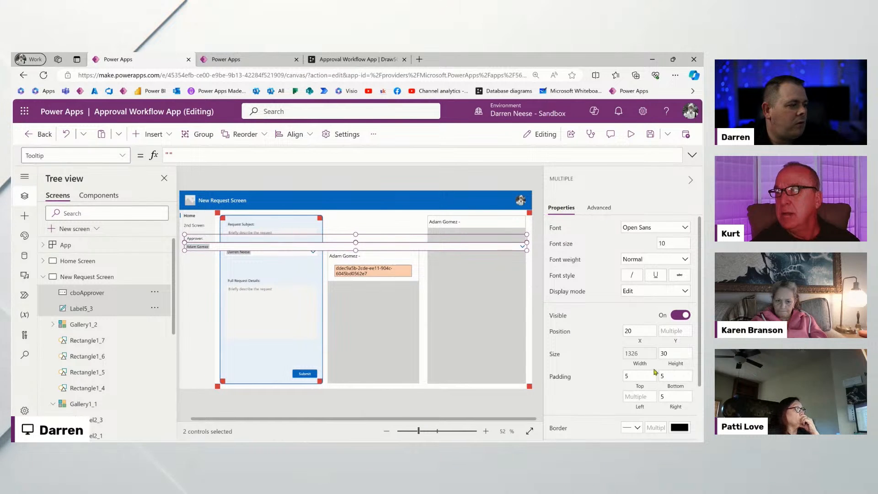
click(636, 353)
drag(285, 156, 142, 158)
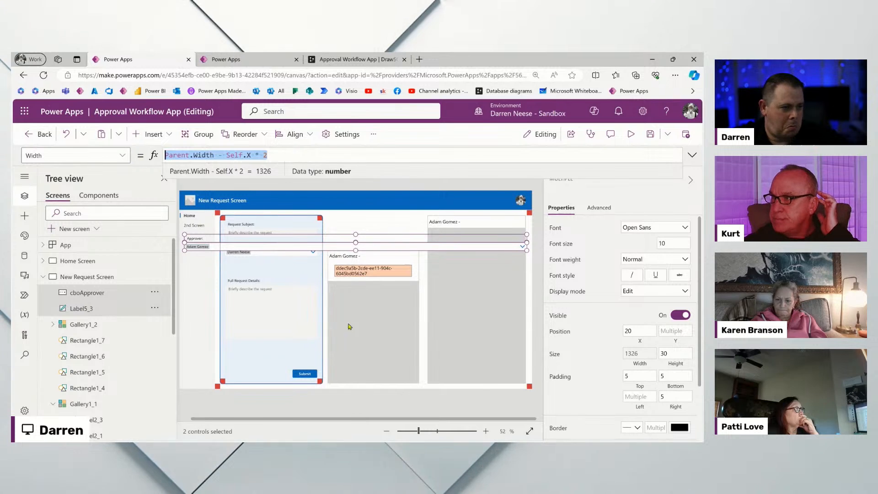
Rename the middle gallery as galApprovalSteps.
click(366, 319)
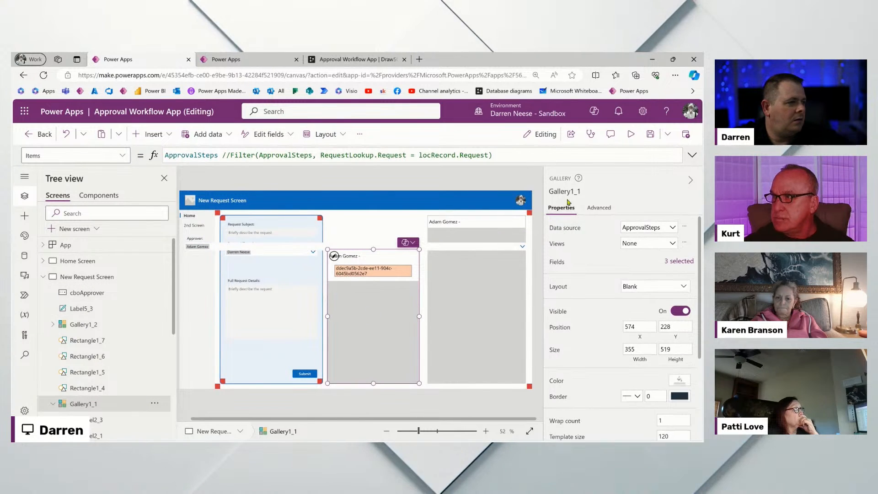
click(565, 191)
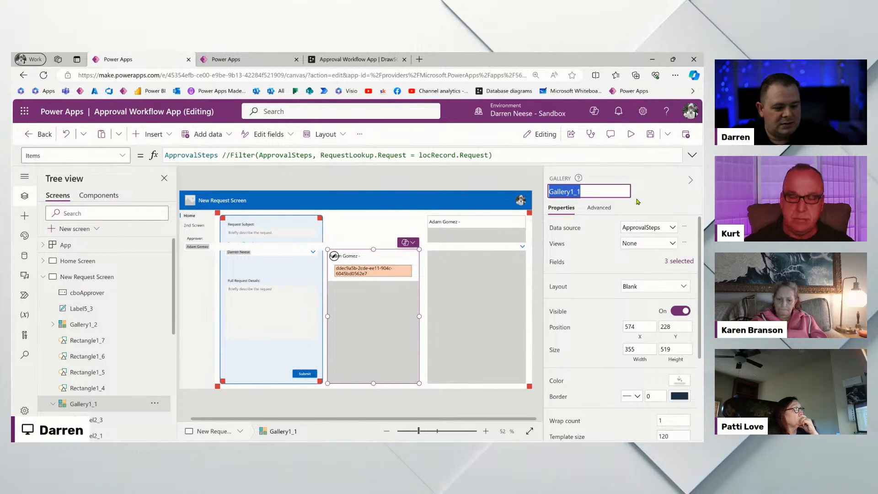
text(galApp)
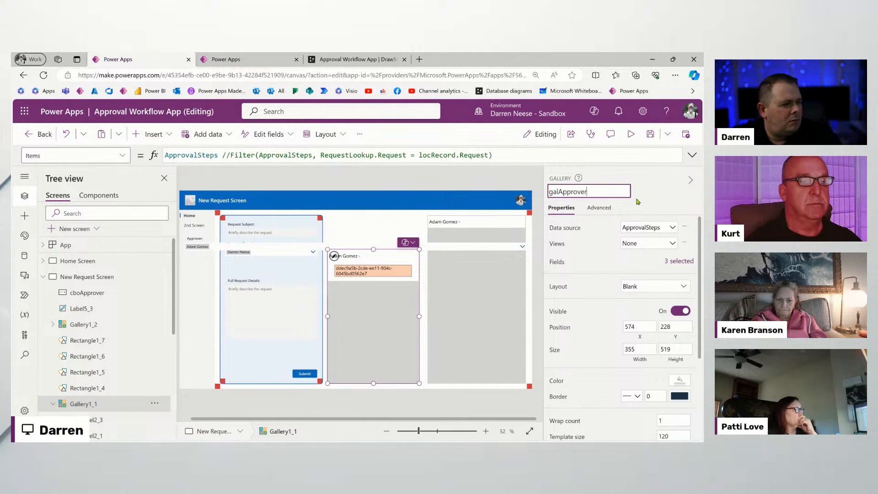
text(rovalSt)
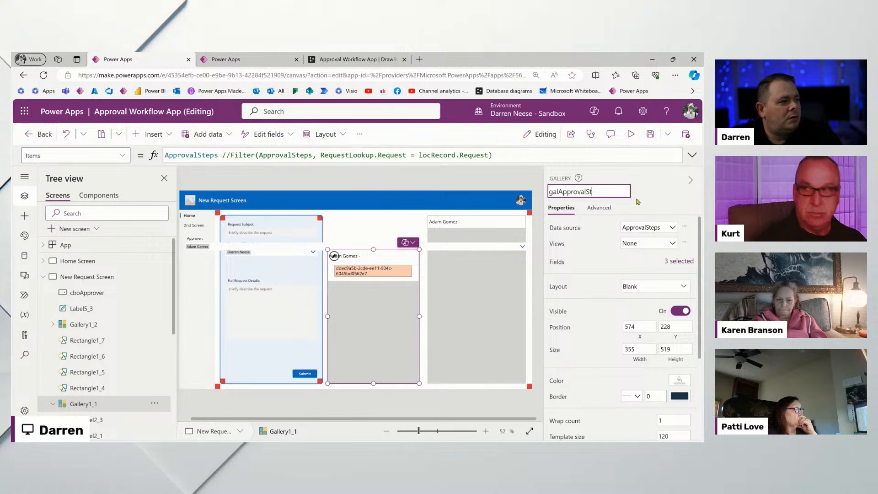
text(eps)
key(Return)
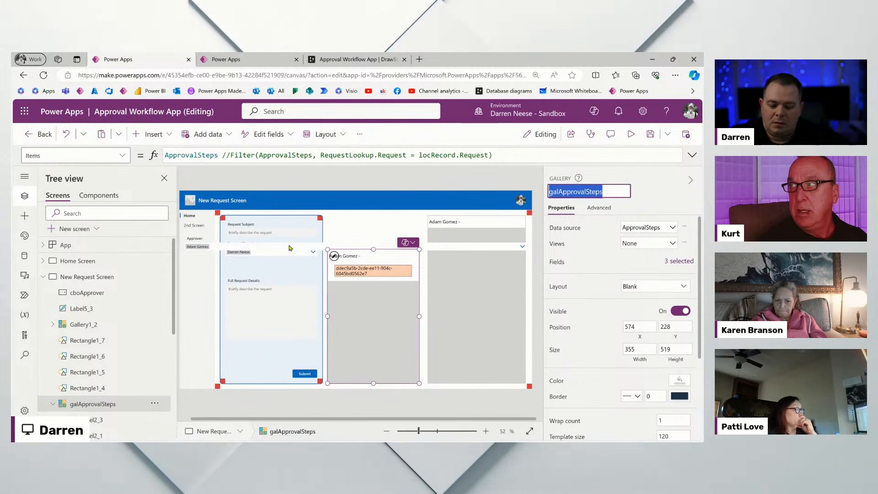
Set the Width of both the approver combo box and its label to galApprovalSteps.Width.
click(204, 246)
shift+click(204, 247)
key(ctrl+a)
text(galApprovalSteps.W)
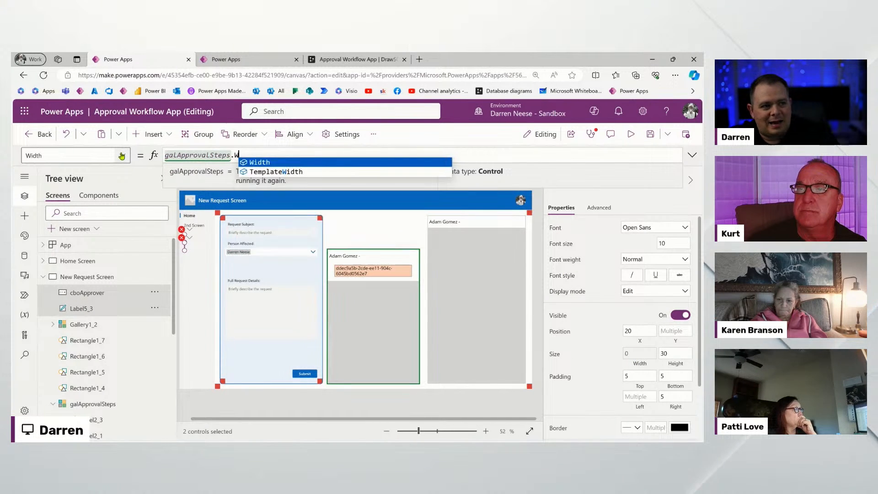
text(i)
key(Tab)
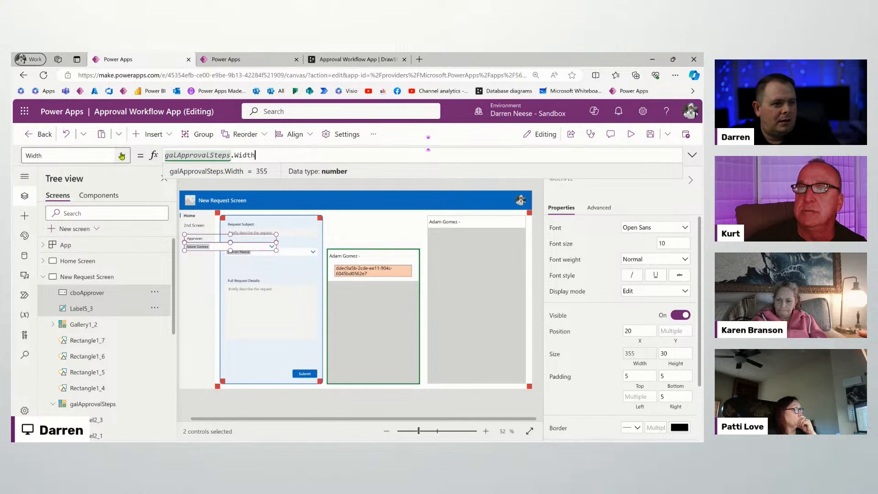
Align the approver label and combo box with the middle gallery using X = galApprovalSteps.X, and move both up to the top of that column.
click(637, 339)
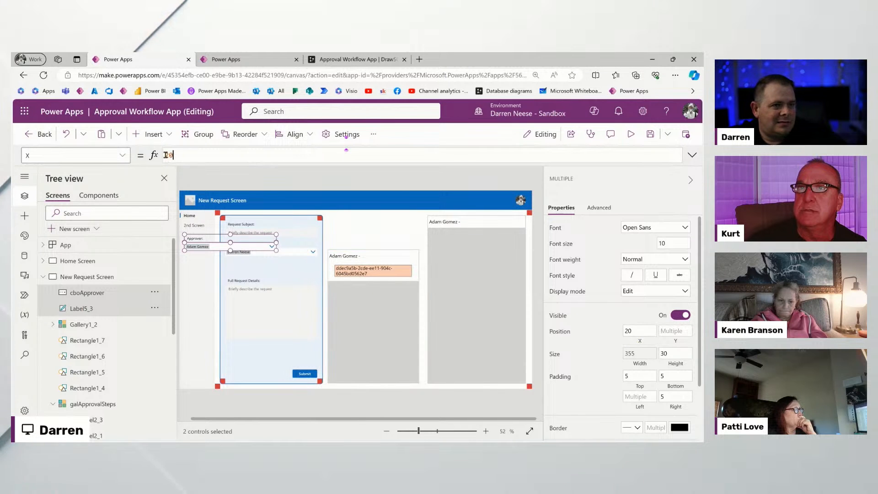
text(.X)
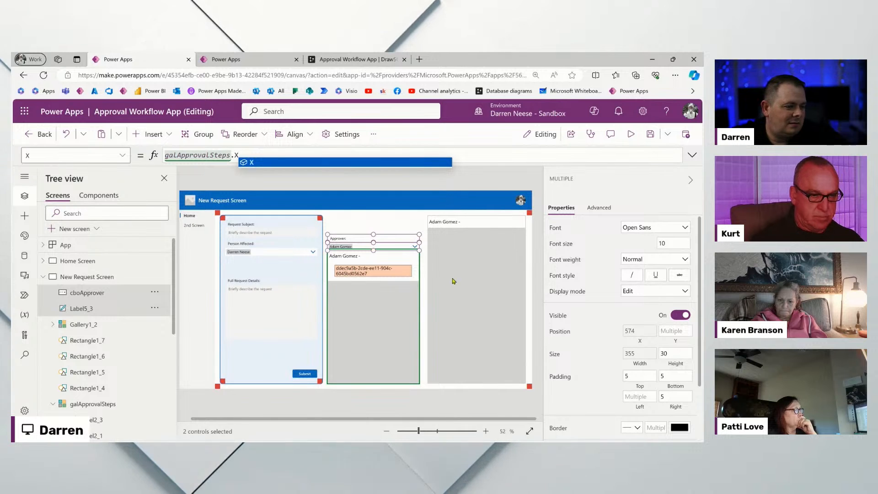
drag(396, 245, 396, 227)
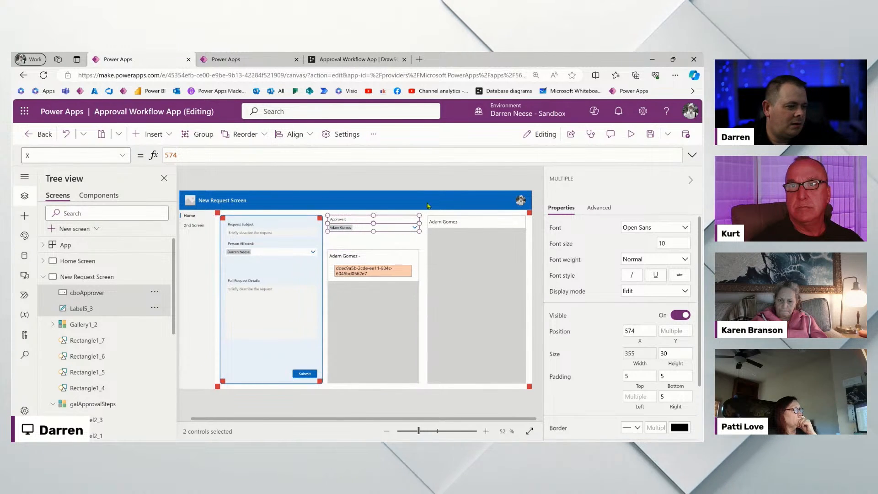
Adjust the top edge of galApprovalSteps to about Y 219, leaving a narrow gap below the approver combo box.
click(368, 248)
drag(372, 249, 373, 238)
click(412, 215)
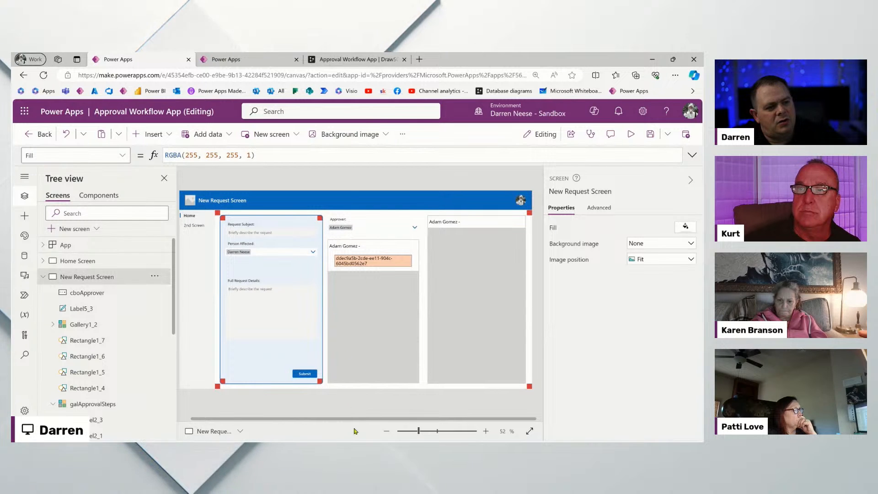
click(382, 303)
drag(374, 239, 373, 248)
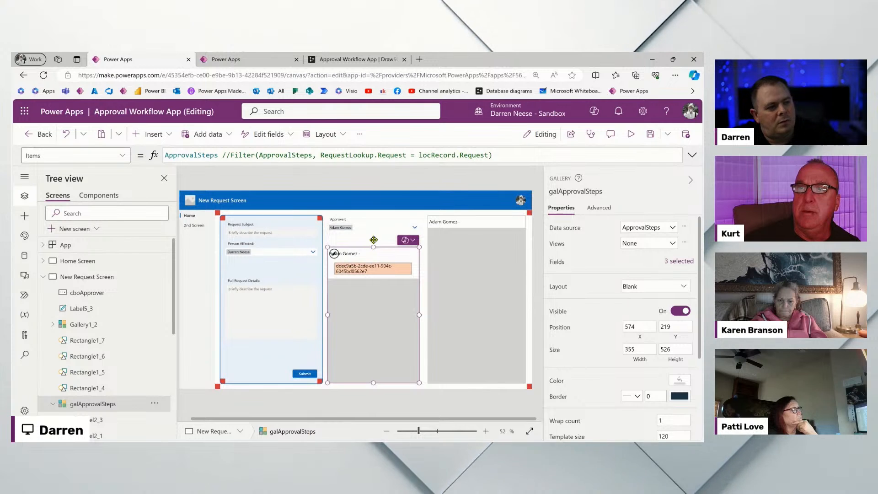
click(373, 239)
Insert a modern button between the approver combo box and the middle gallery, label it "Set Approver", and widen it to about 163.
click(153, 134)
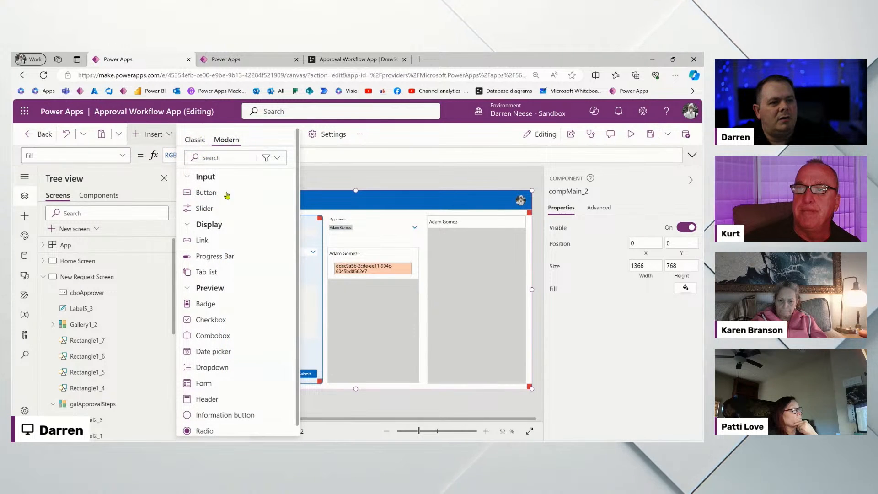
click(210, 196)
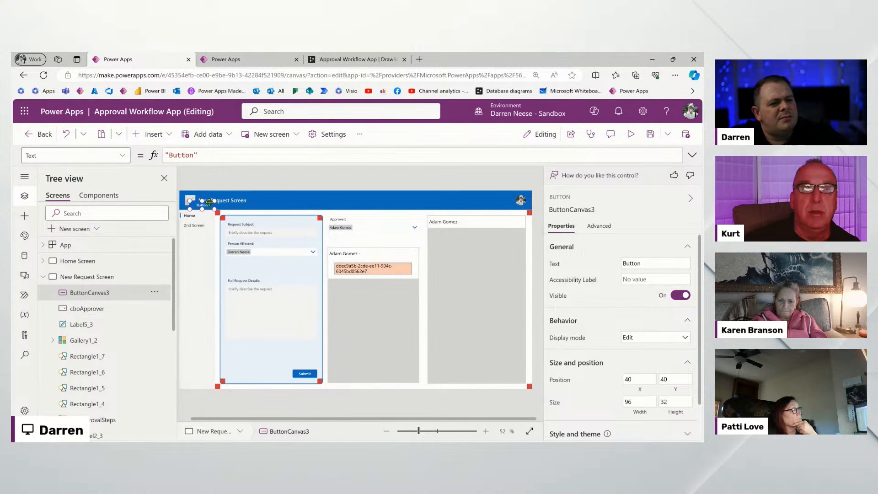
drag(206, 205, 388, 235)
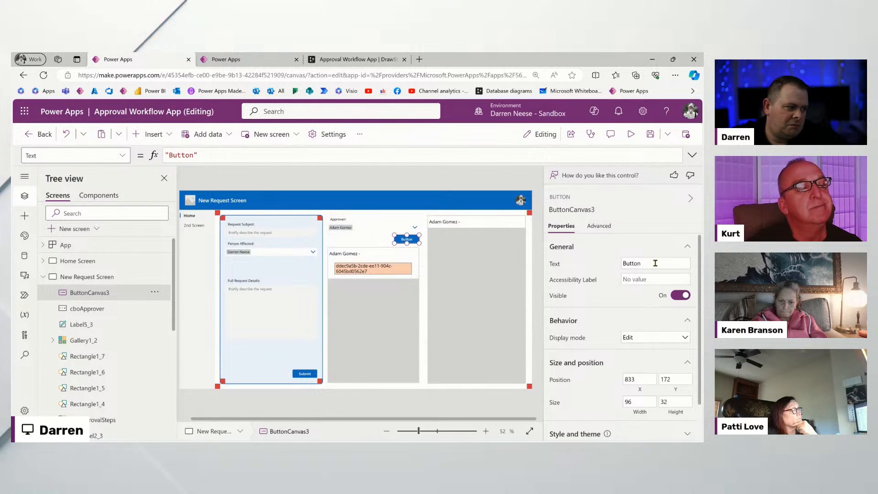
text(Set Approver)
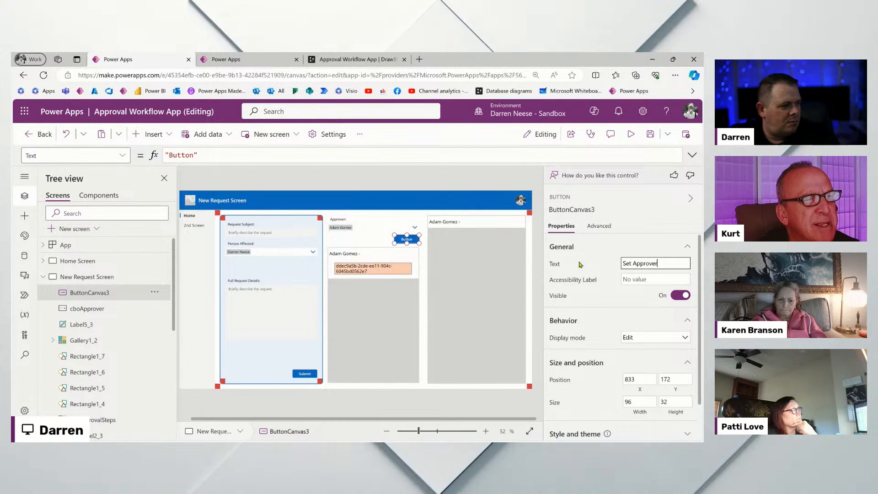
drag(395, 244, 375, 243)
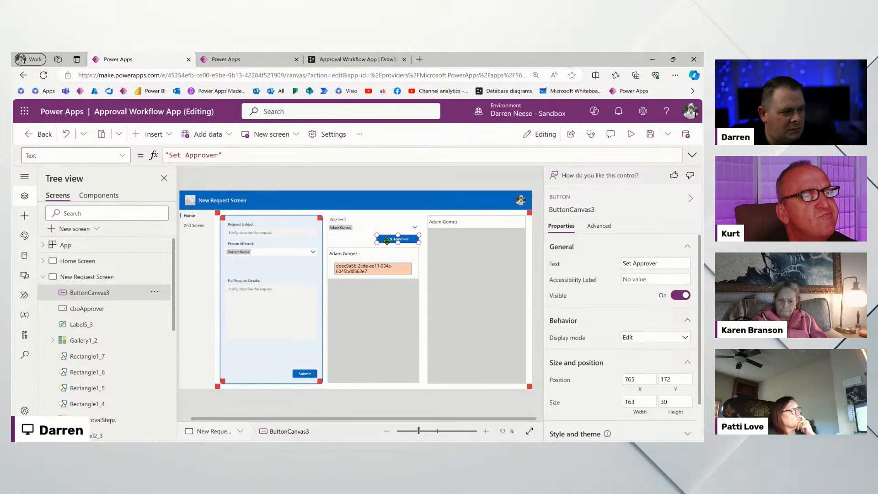
Examine the Submit button's OnSelect formula, the Set Approver button and the properties of the approver combo box.
click(304, 374)
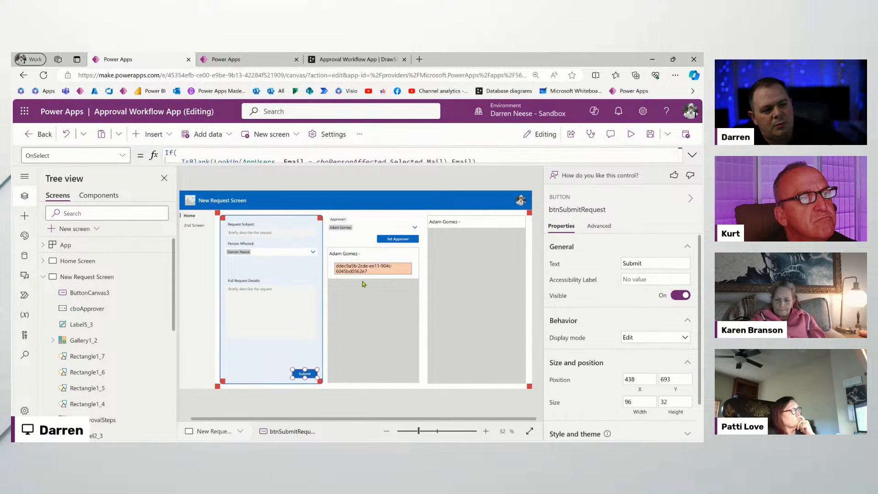
click(404, 238)
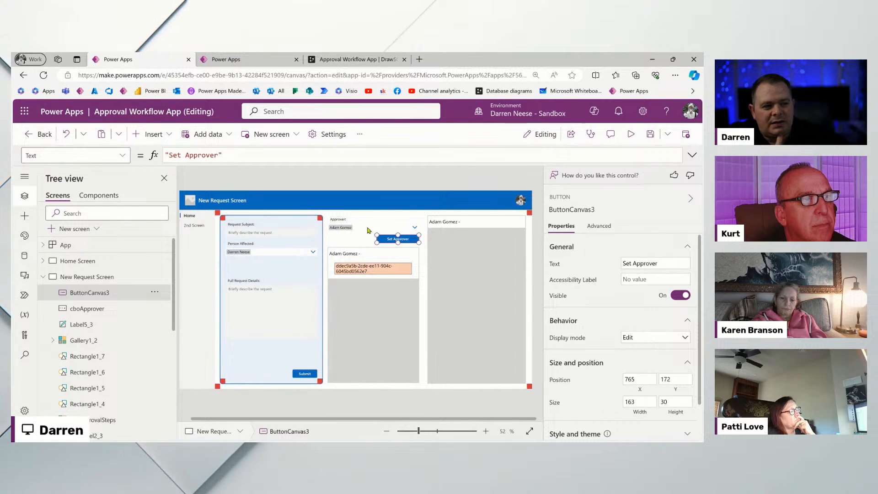
click(345, 222)
click(349, 228)
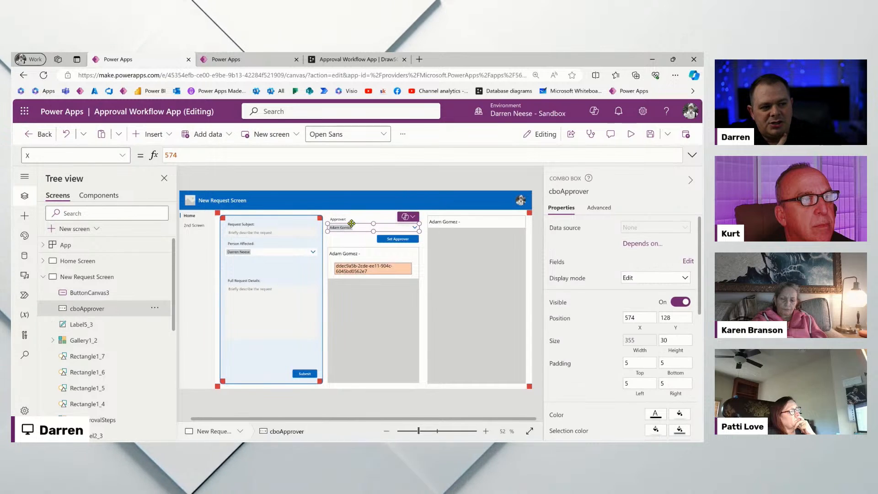
click(352, 228)
click(353, 227)
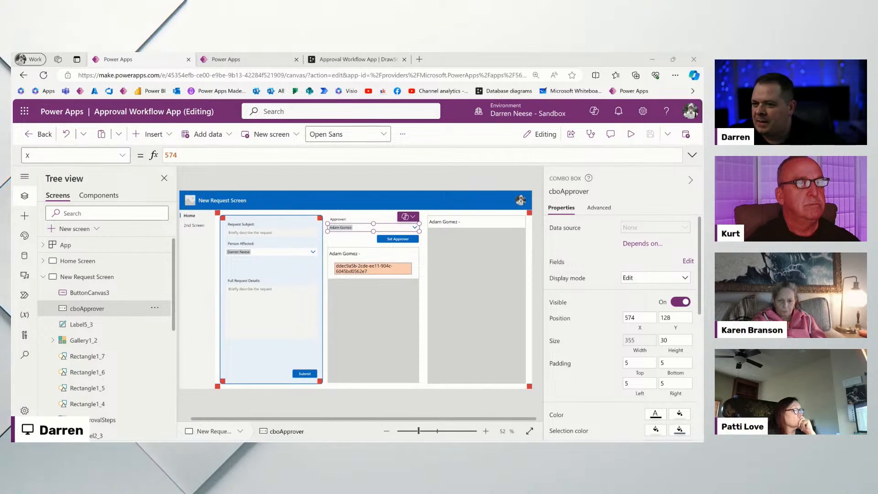
click(376, 183)
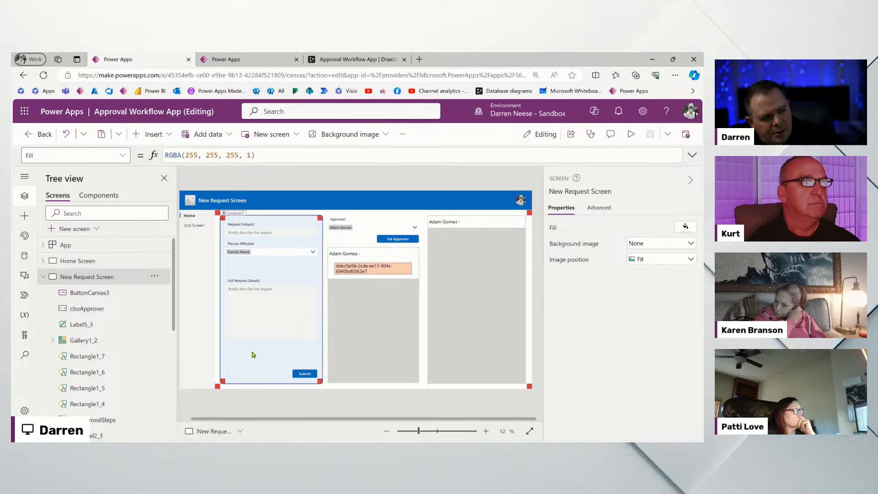
click(352, 228)
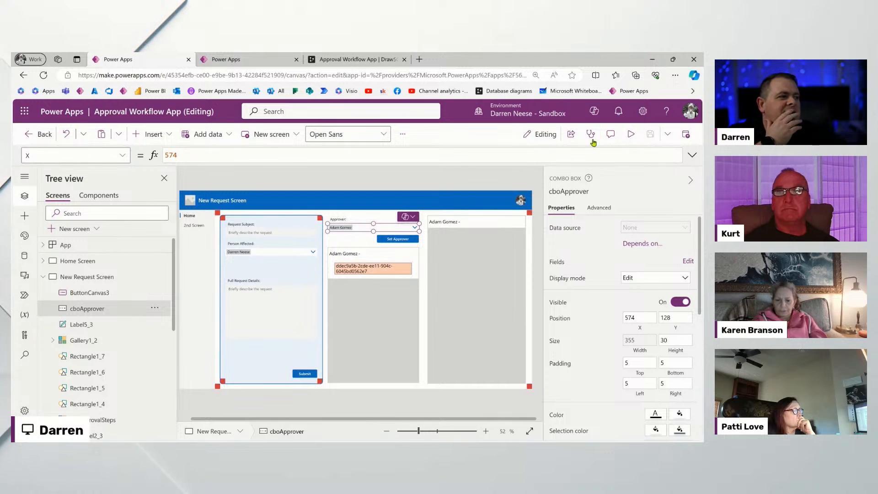
Preview the app, go to the Home Screen, and start a new request from there.
click(631, 135)
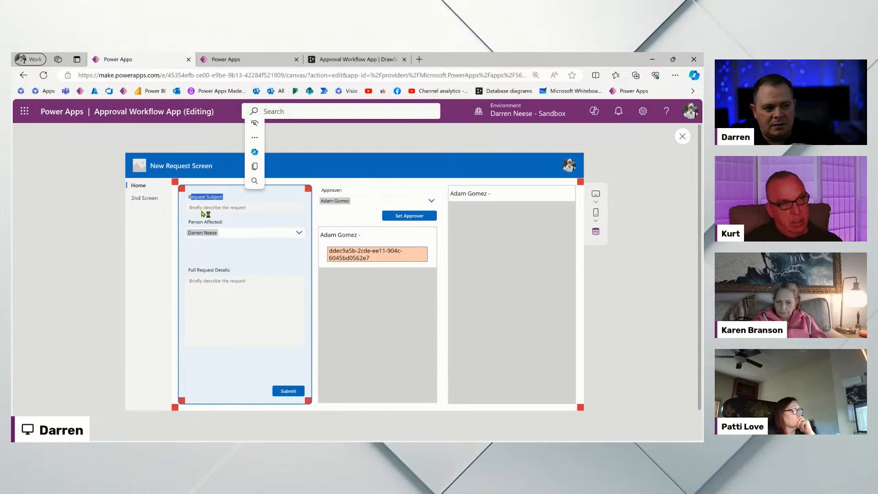
click(218, 207)
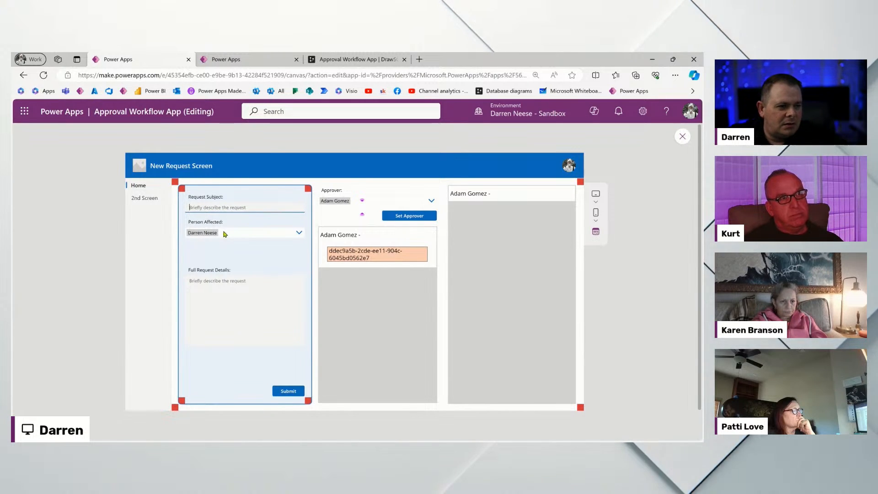
click(138, 186)
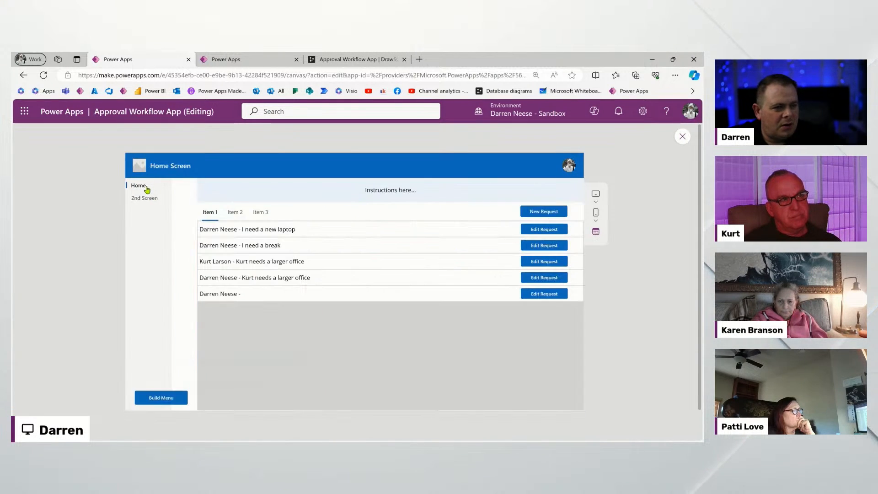
click(551, 214)
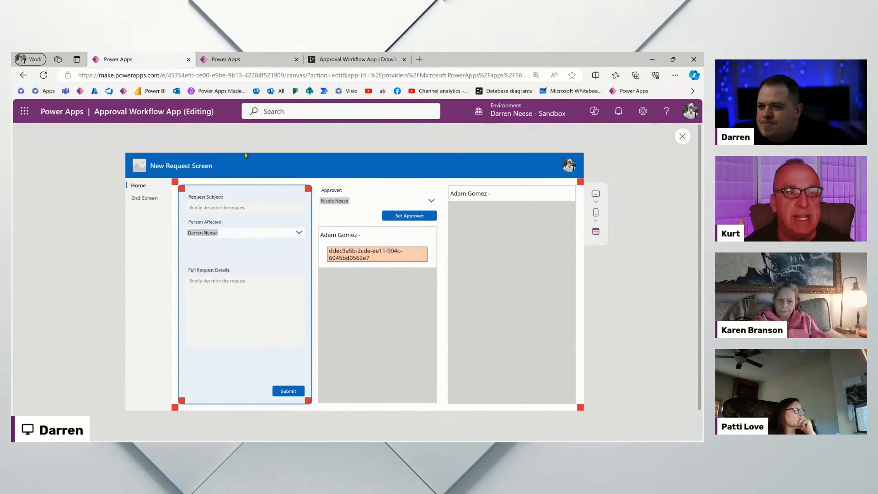
right_click(101, 335)
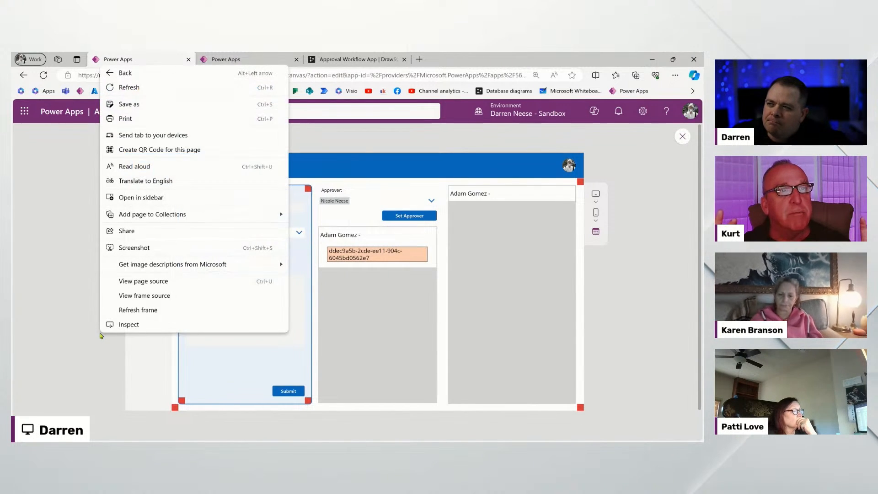
click(47, 338)
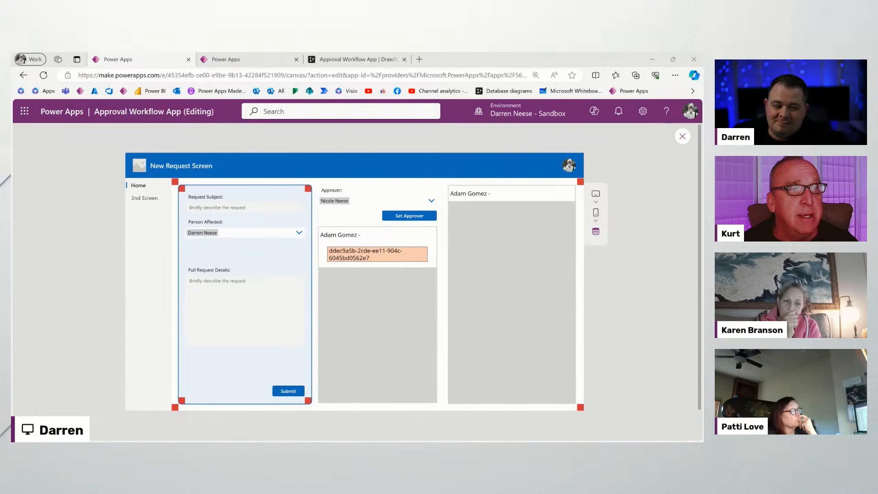
click(662, 236)
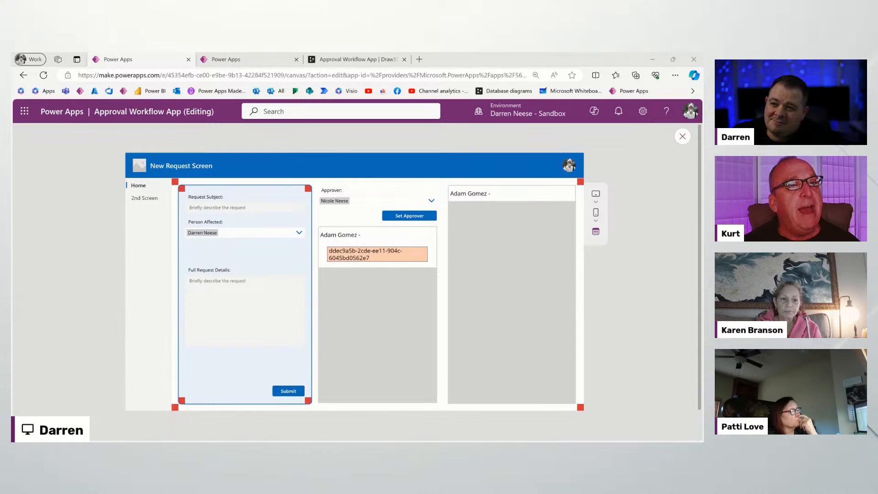
click(660, 287)
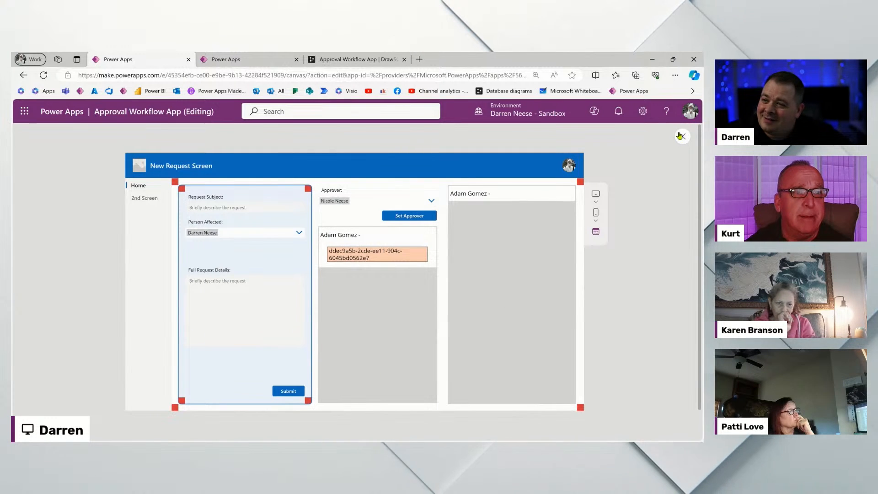
Close the app preview and inspect the approval steps gallery, the Approver label and the approver combo box on the New Request Screen.
click(680, 136)
click(378, 326)
click(347, 355)
click(347, 352)
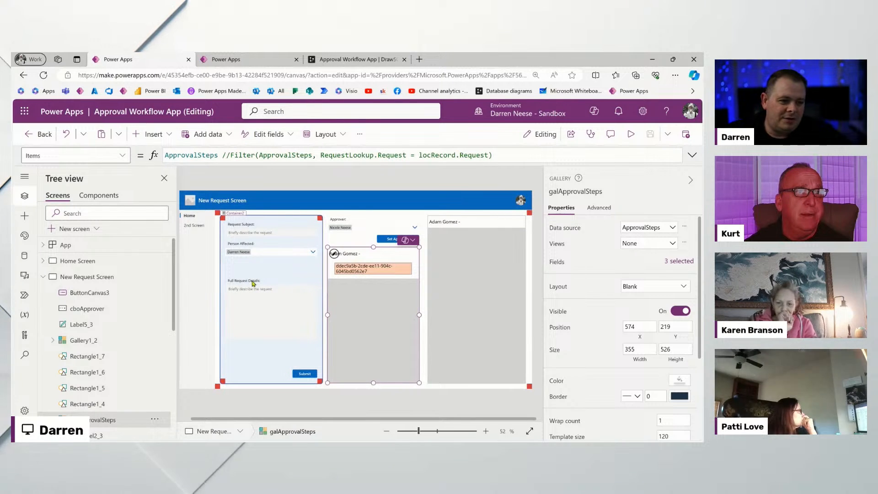
click(406, 183)
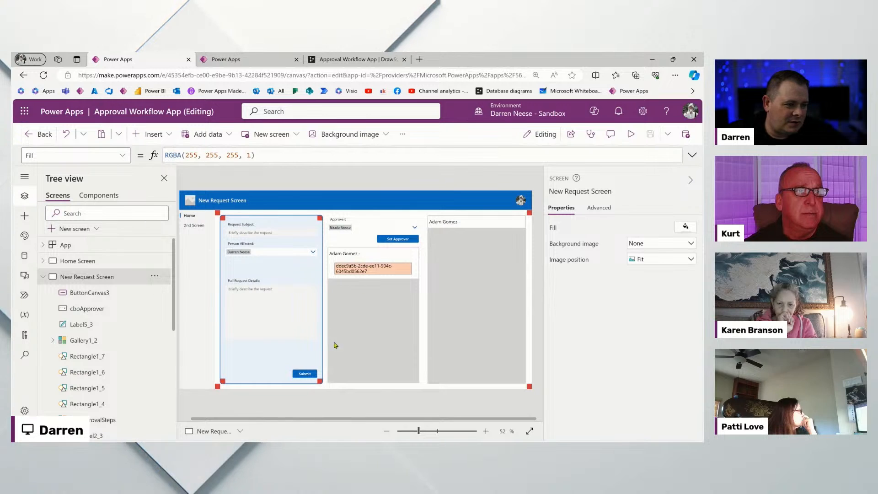
click(365, 300)
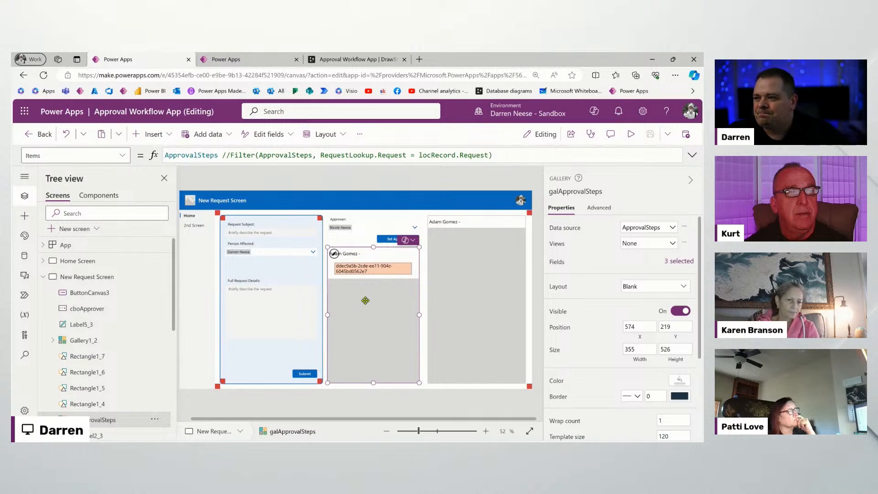
click(369, 403)
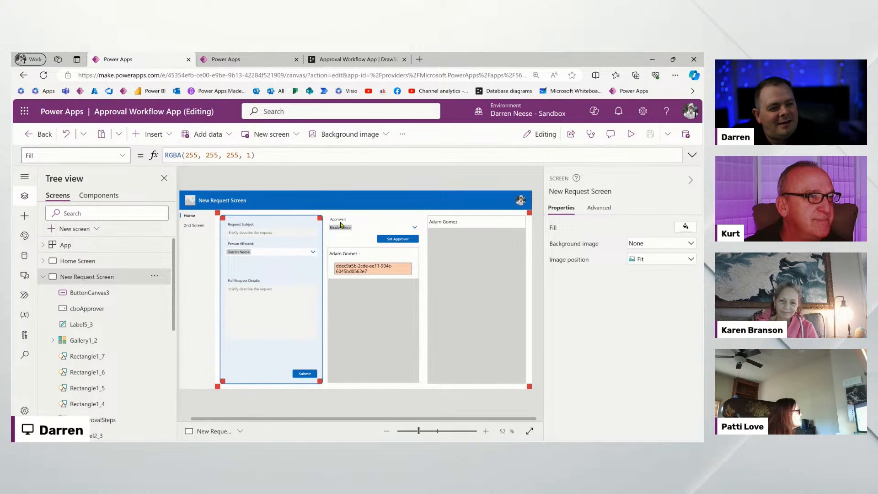
click(343, 219)
click(346, 226)
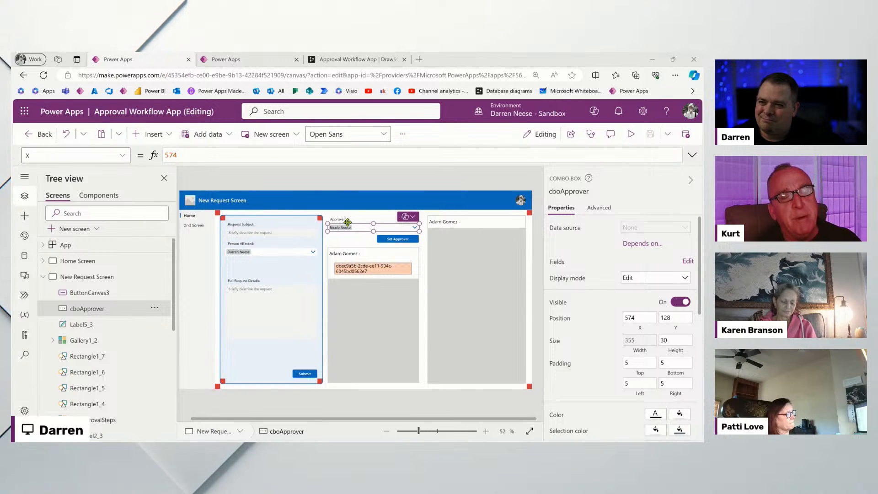
click(345, 184)
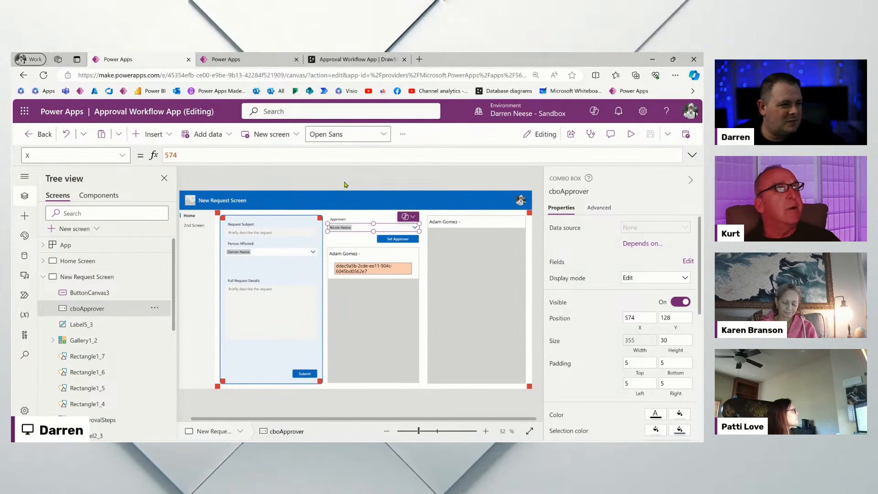
Move the Approver label and its combo box together into the request form container, directly below Person Affected at X 20.
click(348, 220)
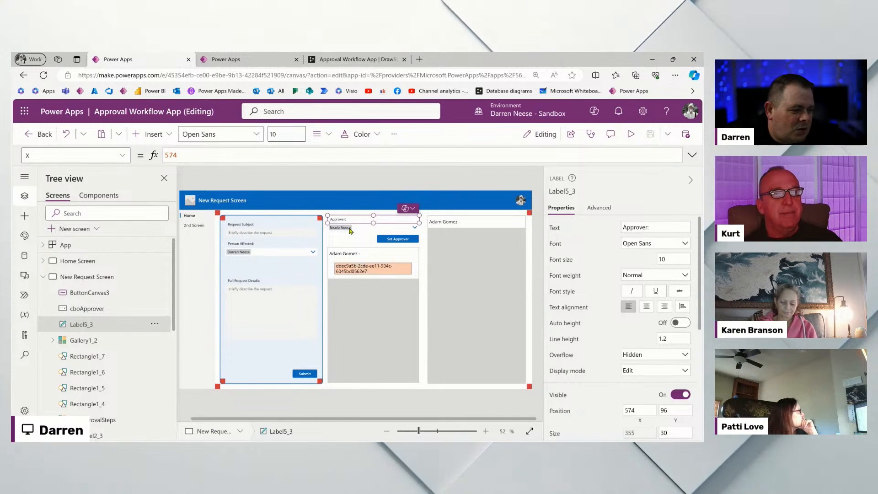
shift+click(349, 227)
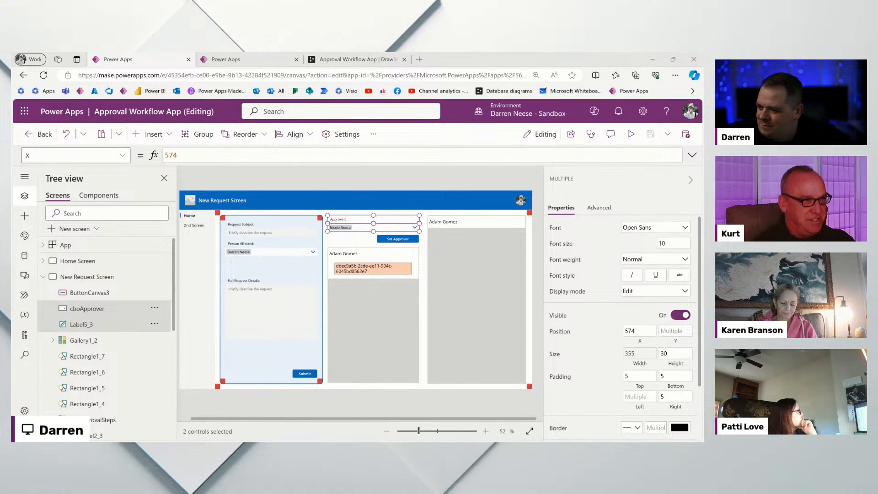
click(358, 225)
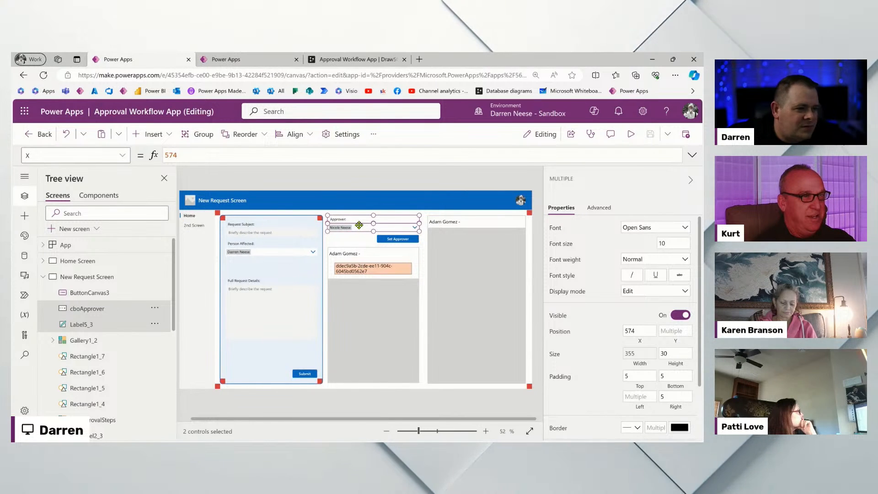
key(Delete)
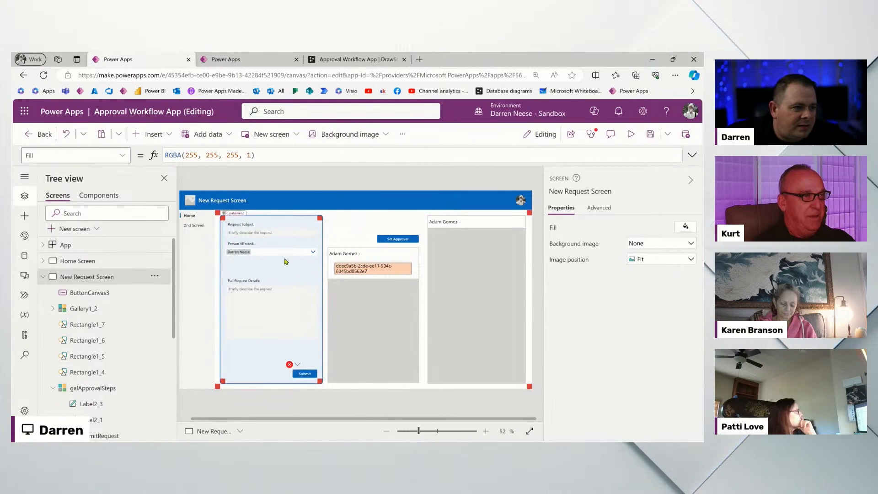
click(288, 257)
key(ctrl+z)
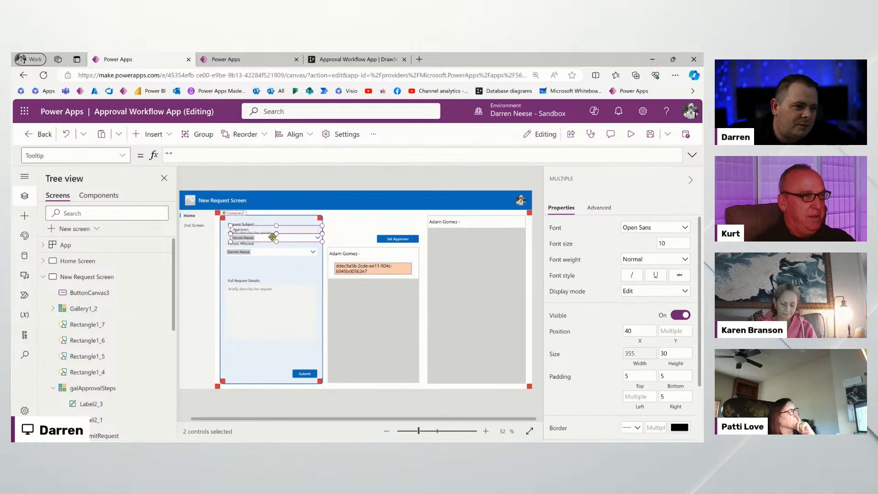
drag(262, 249, 259, 269)
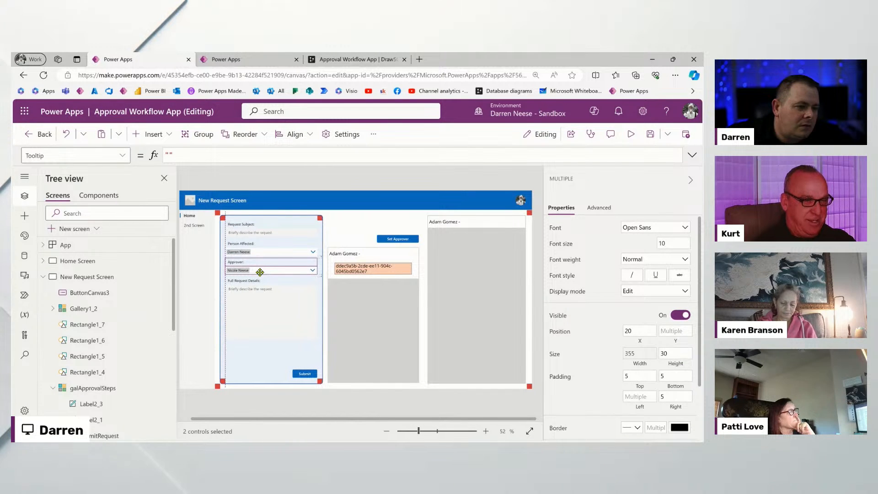
Paste a copy of the Approver label and combo box outside the form, above the Set Approver button at about X 580.
click(348, 218)
key(ctrl+v)
drag(211, 245, 357, 228)
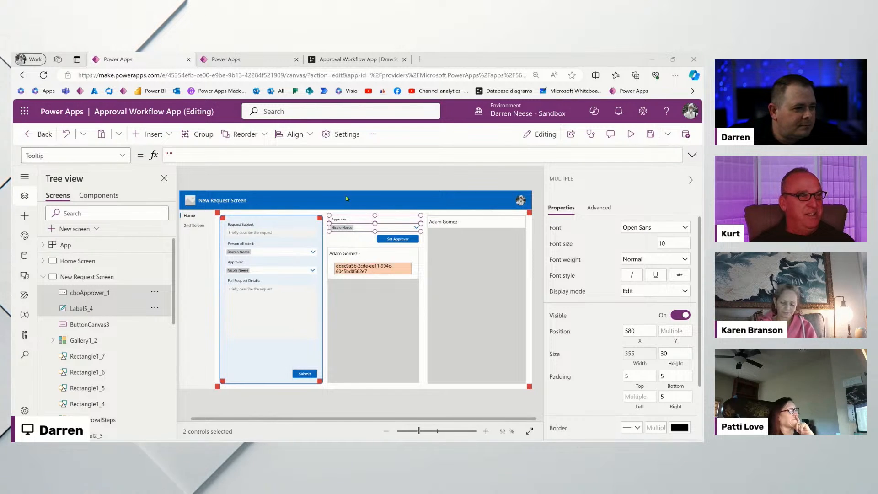
click(333, 176)
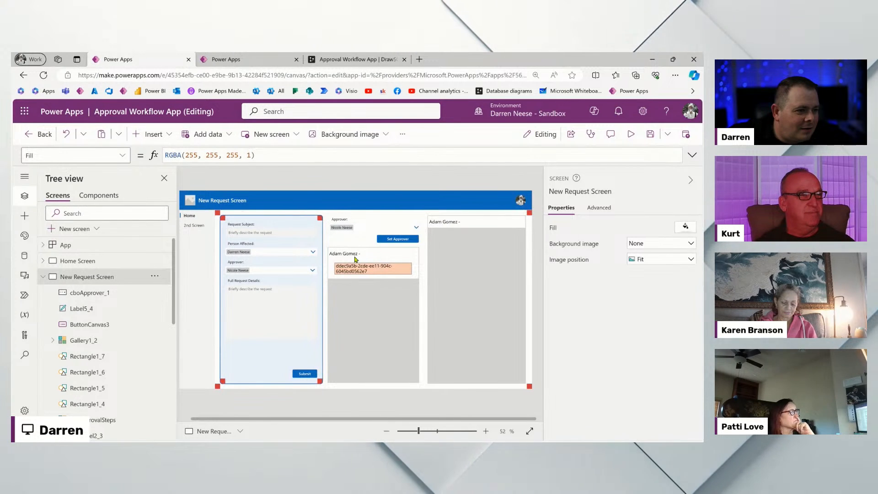
Switch to the draw.io flowchart, draw an arrow upward from the "Patch the current step" box and place a copy of that box at its end.
click(313, 375)
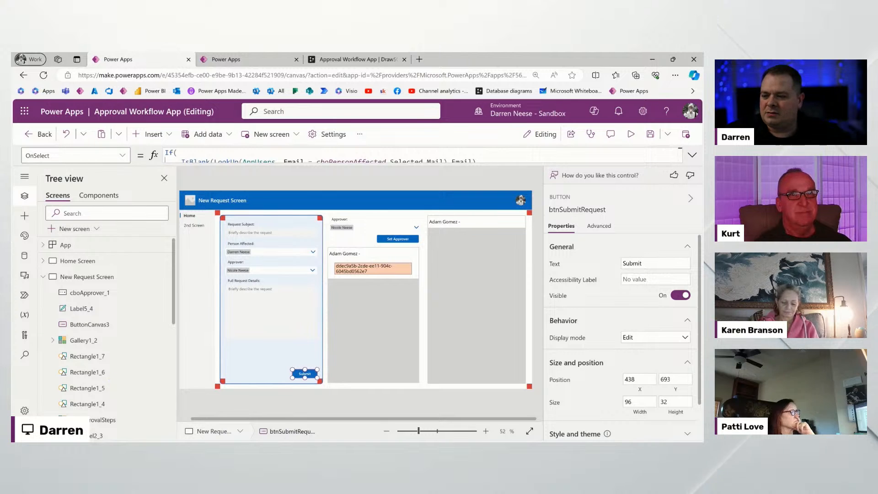
key(alt+Tab)
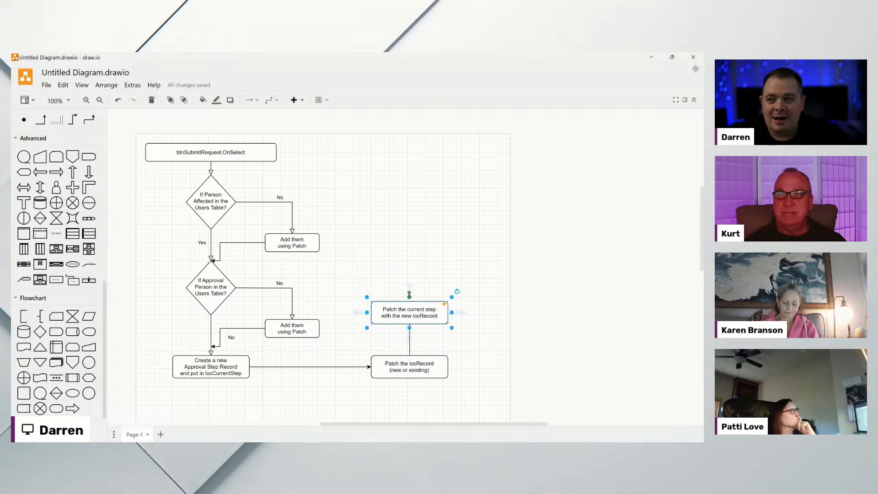
drag(409, 296, 409, 275)
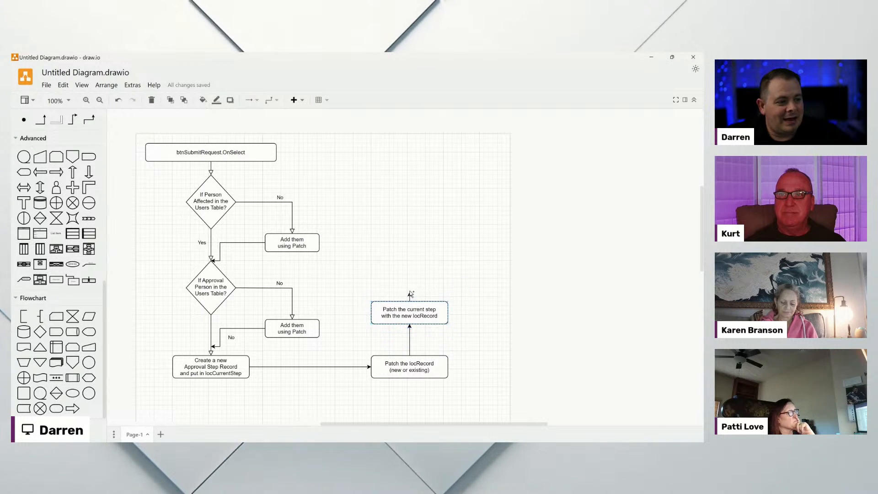
click(379, 309)
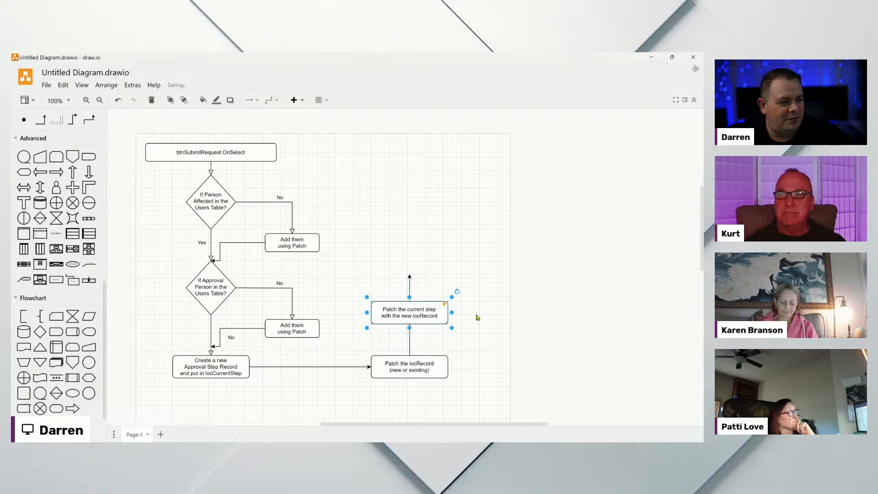
drag(420, 308, 415, 260)
Label the copied box "Email Approver CC: Person Affected & Person Who Filled it out".
double_click(398, 261)
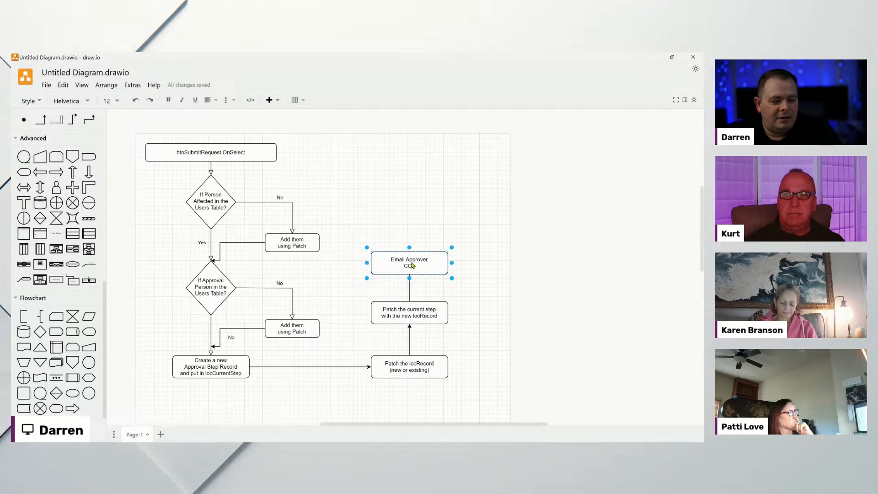
text(: User)
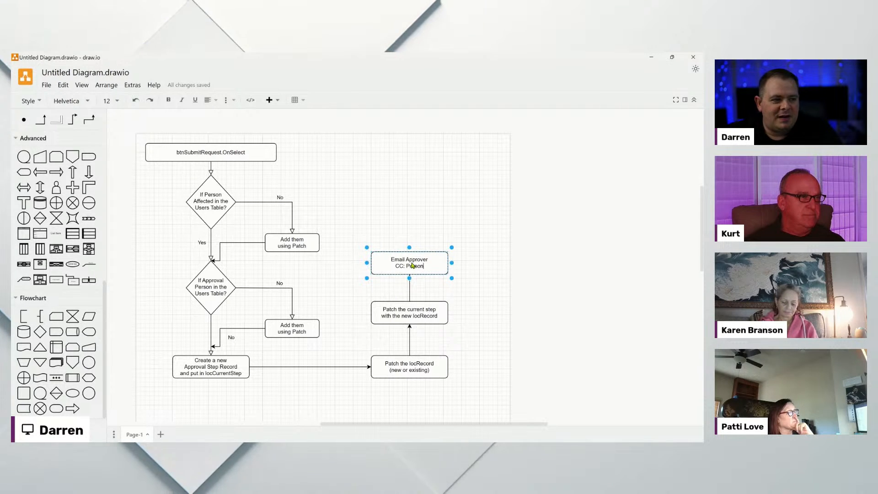
text( Affected &)
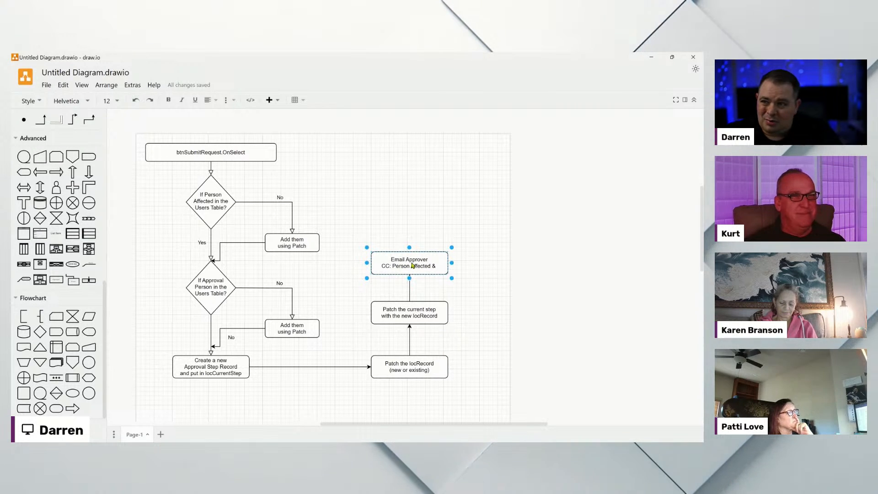
text( Per)
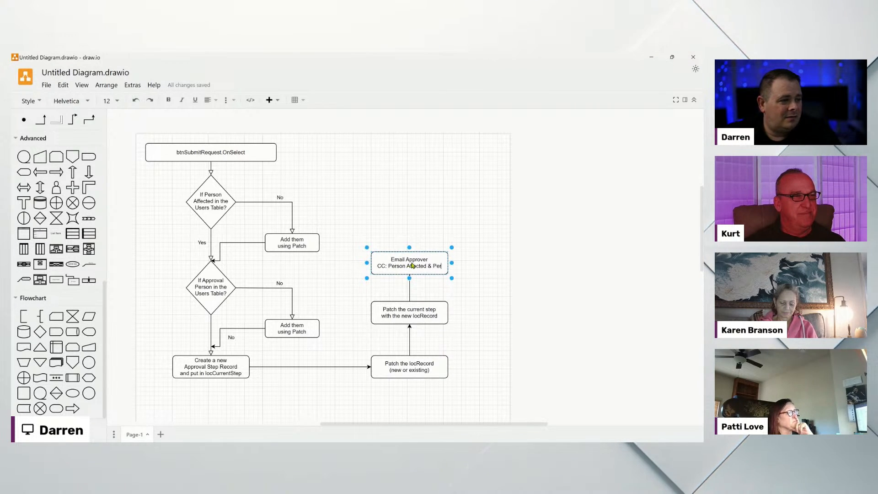
text(son)
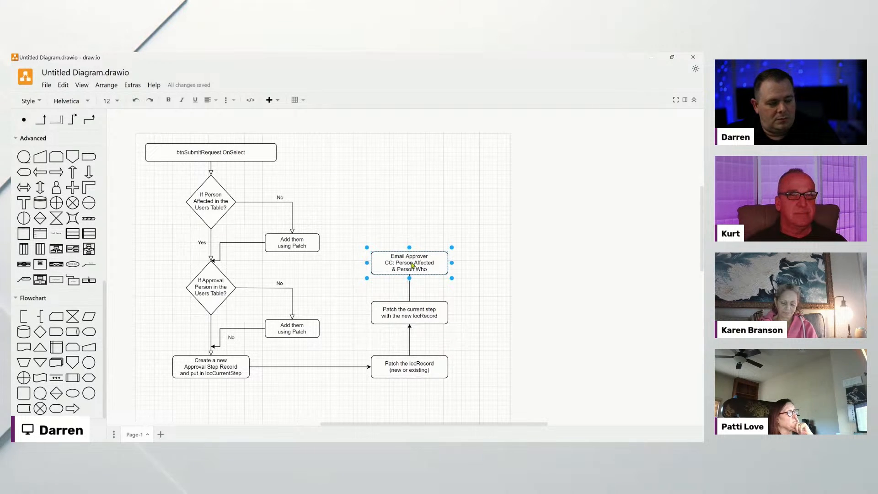
text(Who Fi)
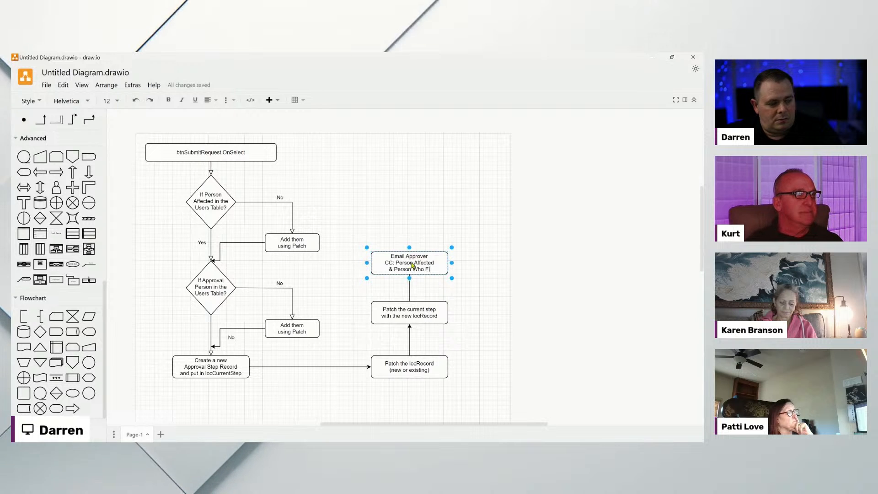
text(lled it out)
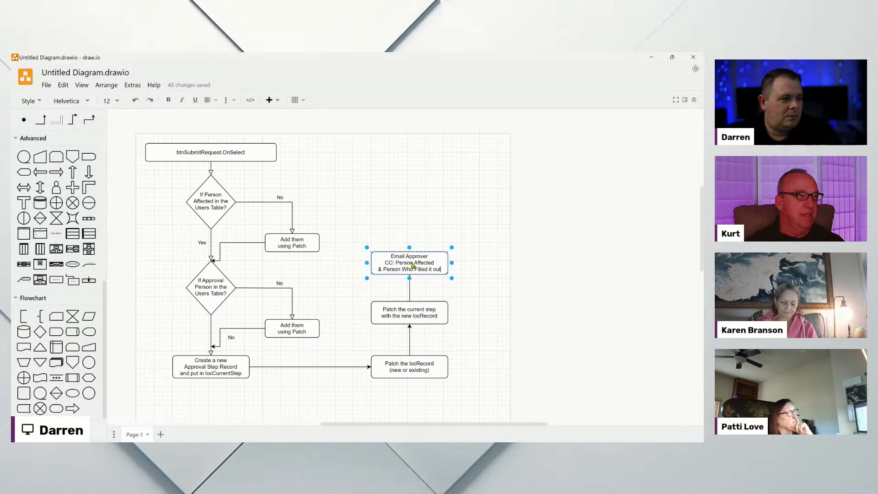
click(498, 288)
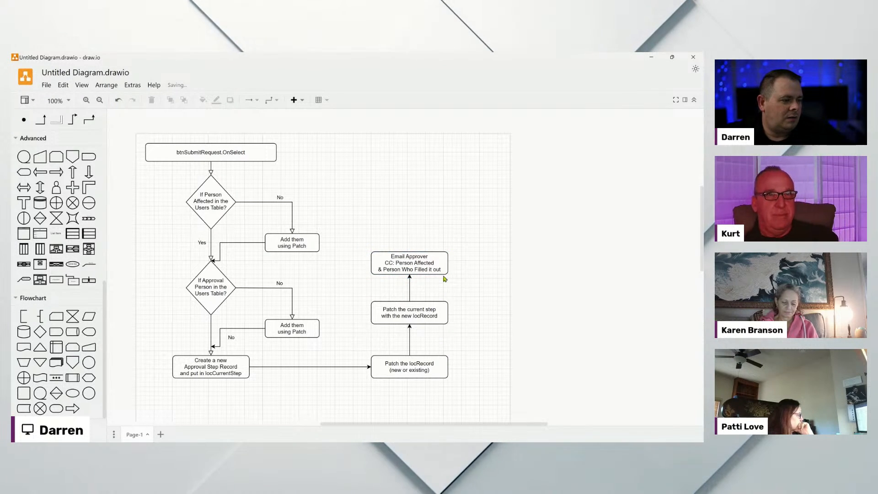
Extend the Email Approver box upward so its three lines of text fit inside the outline.
click(413, 257)
drag(409, 251, 409, 242)
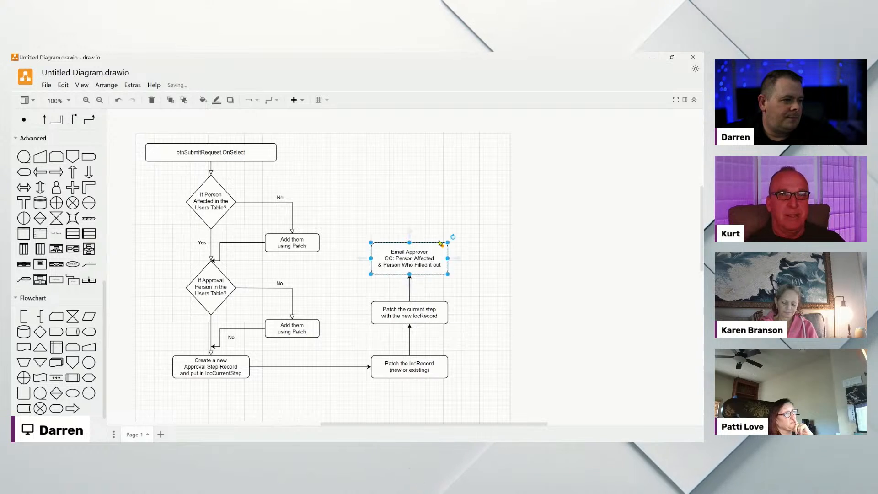
click(486, 245)
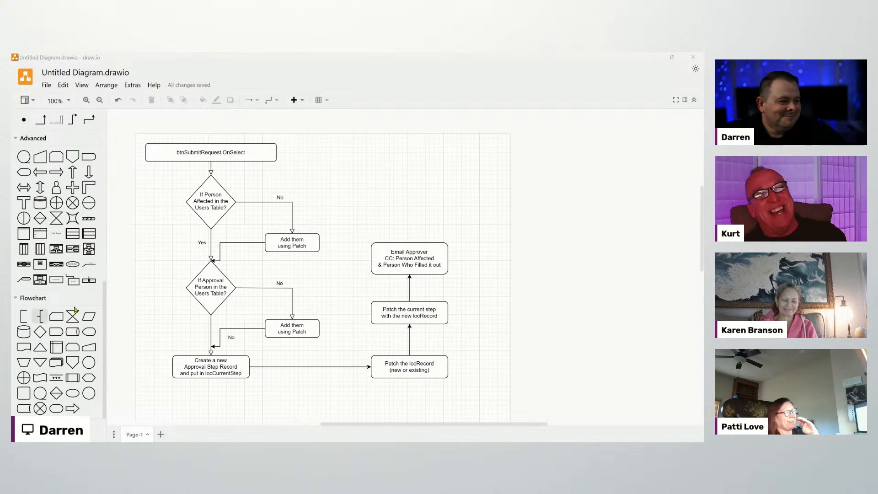
Return to Power Apps and examine the end of the Submit button's OnSelect formula together with the app's data sources.
click(652, 57)
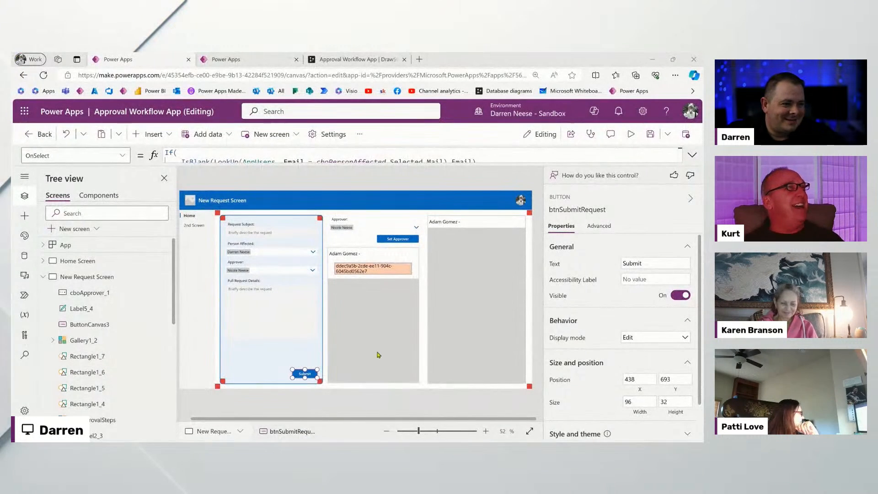
click(691, 155)
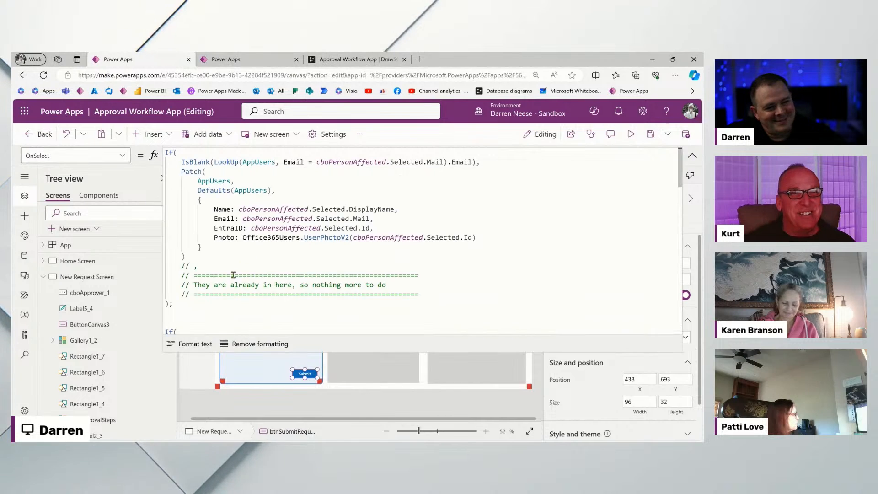
scroll(280, 281, down, 5)
scroll(281, 281, down, 5)
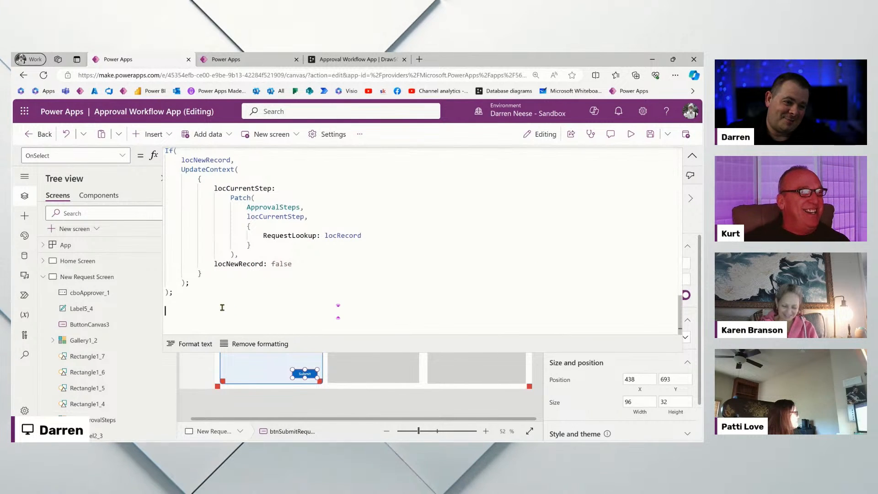
click(26, 254)
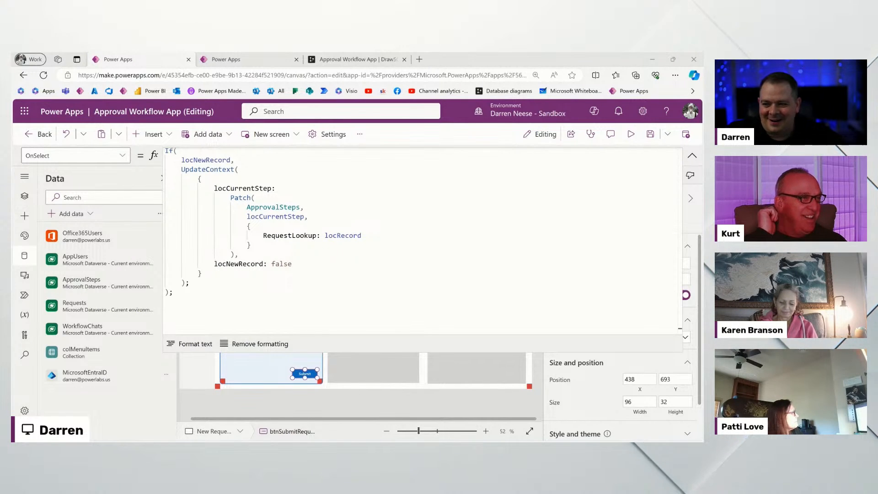
click(252, 294)
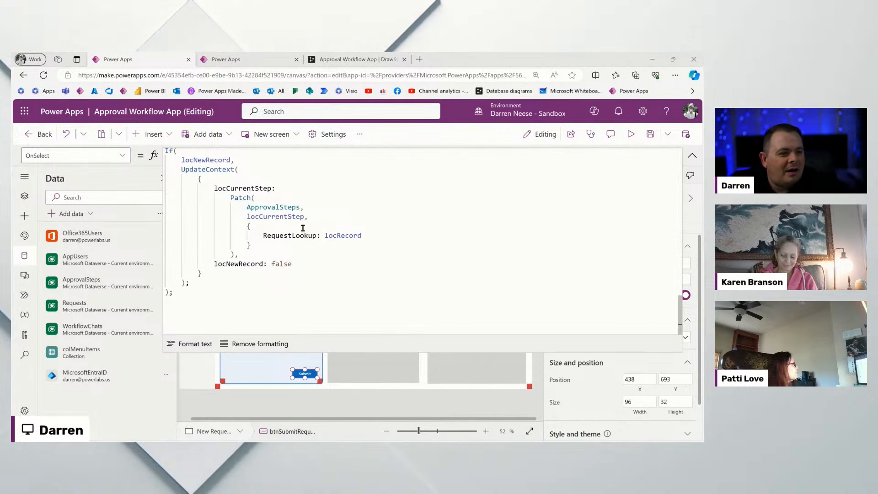
click(297, 264)
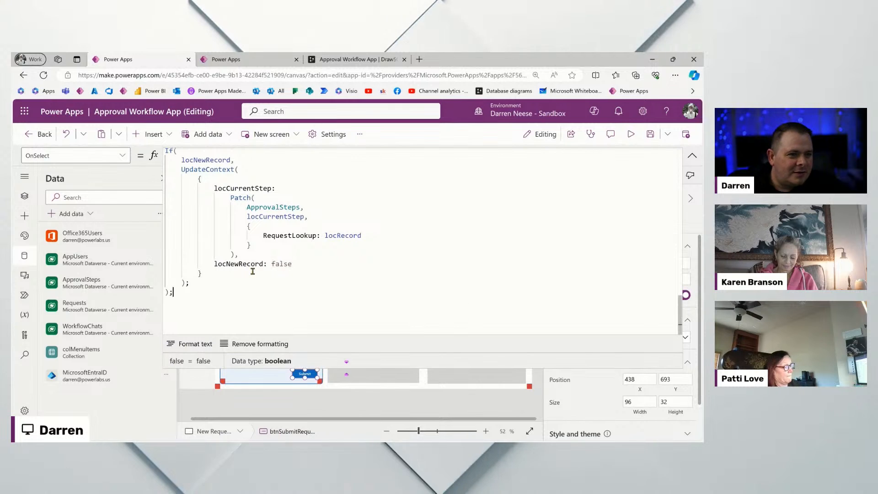
scroll(251, 277, up, 3)
scroll(251, 277, down, 3)
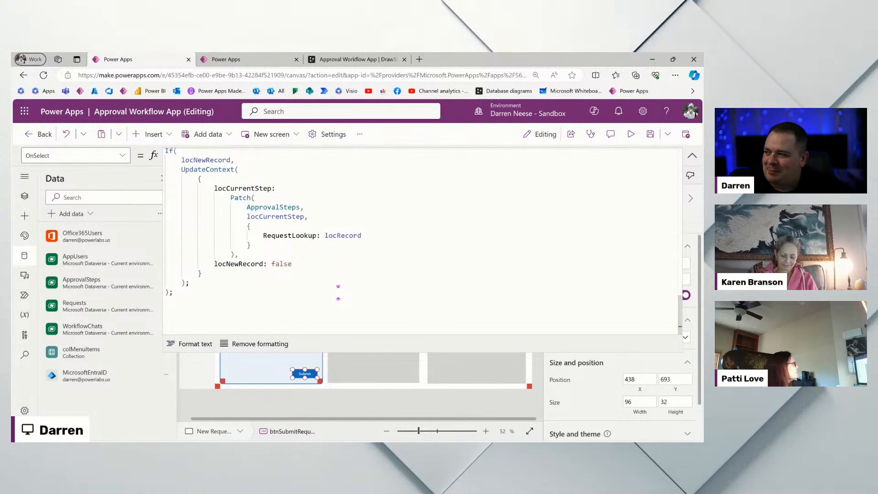
Add the existing Office 365 Outlook connection to the app's data sources, searching the connectors for "Office".
click(226, 283)
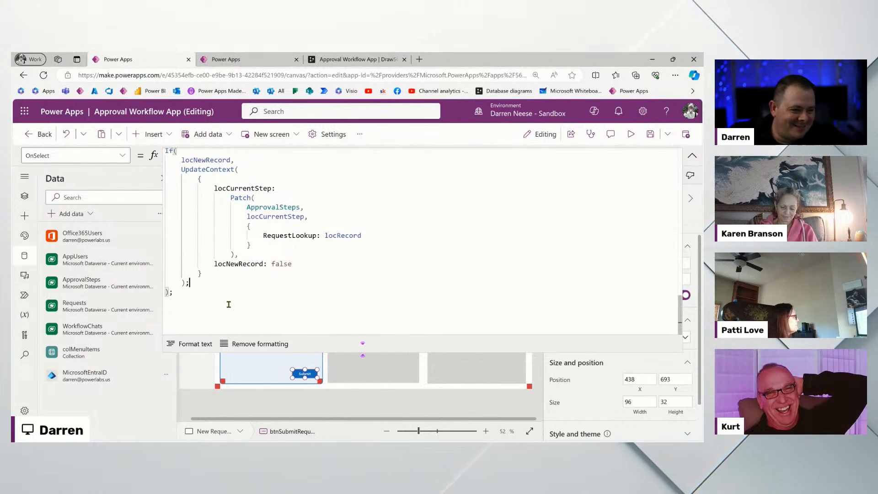
click(85, 213)
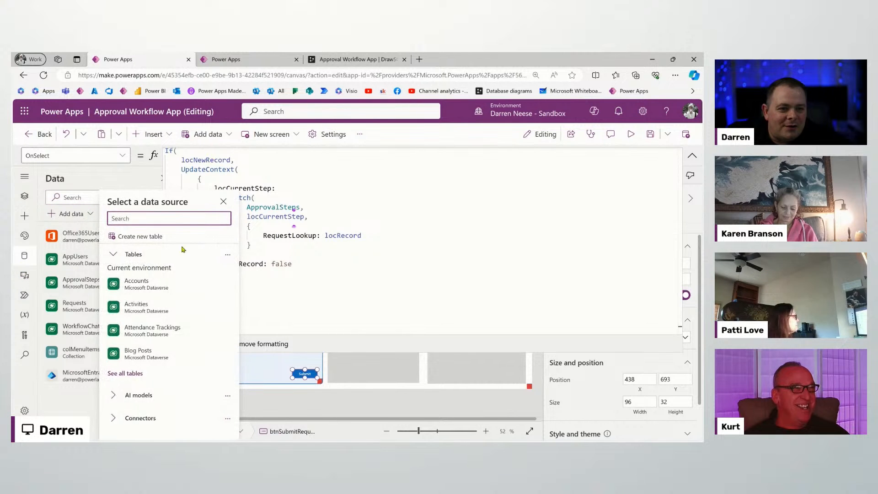
click(163, 417)
scroll(171, 350, down, 2)
scroll(171, 350, down, 2)
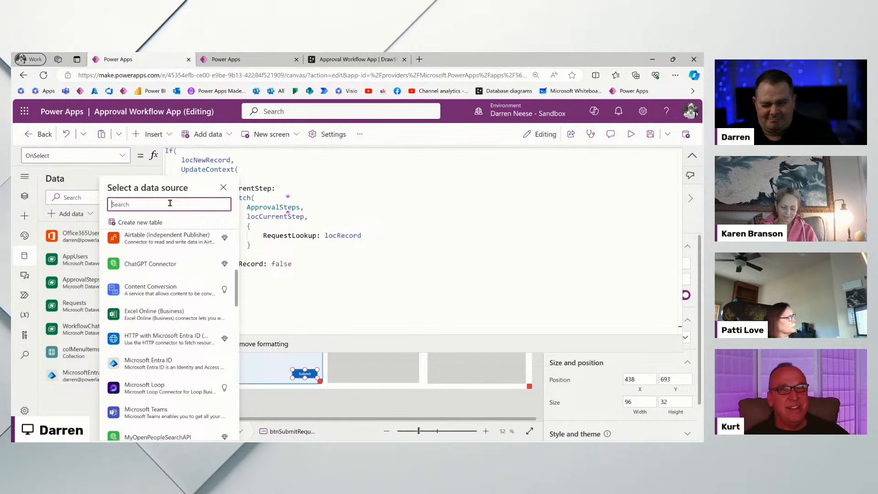
text(Office)
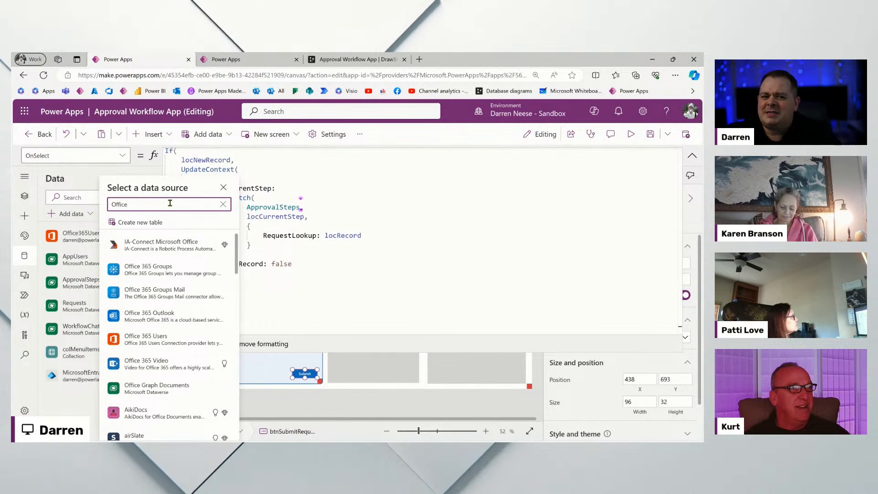
click(169, 314)
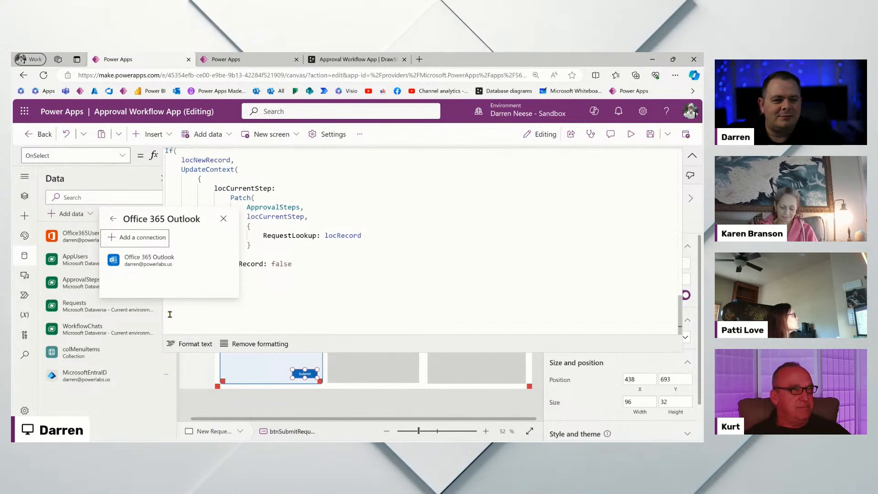
click(155, 261)
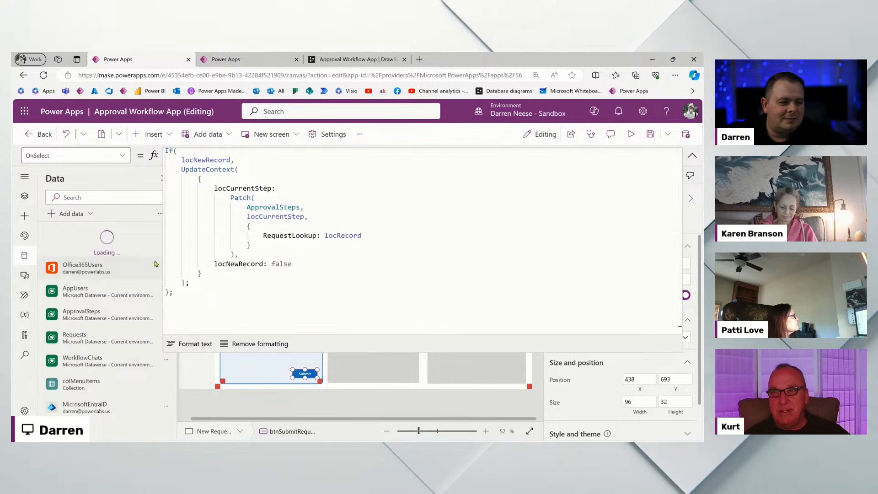
Below the closing If block of the Submit button's OnSelect formula, start an Office365Outlook.SendEmailV2 call closed with ");".
click(216, 307)
text(Offi)
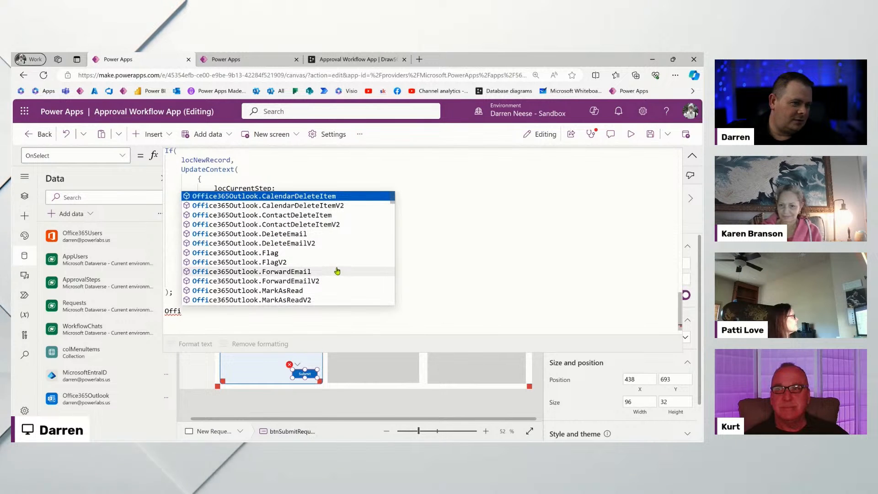
text(ice365Ou)
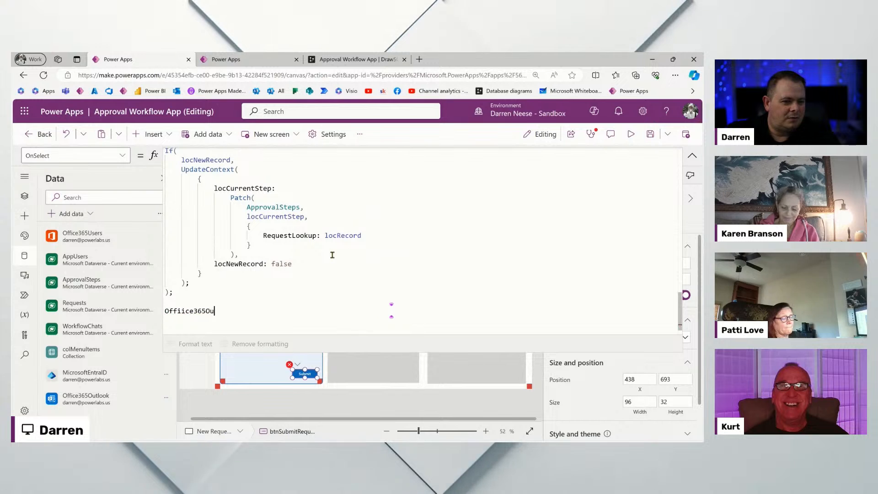
text(t)
key(Left)
key(Left)
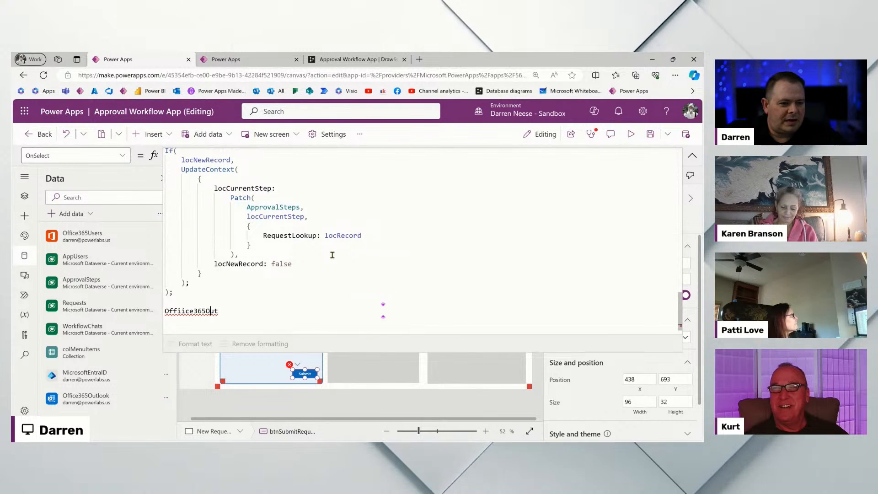
key(End)
key(shift+Left)
key(shift+Left)
key(shift+Left)
key(shift+Left)
key(shift+Left)
key(shift+Left)
key(shift+Left)
key(shift+Left)
key(shift+Left)
key(shift+Left)
key(shift+Left)
key(shift+Left)
key(shift+Left)
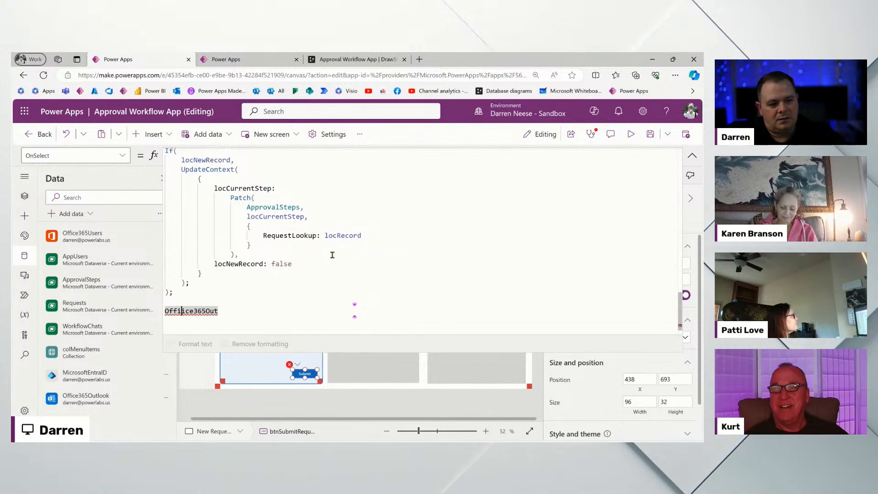
key(BackSpace)
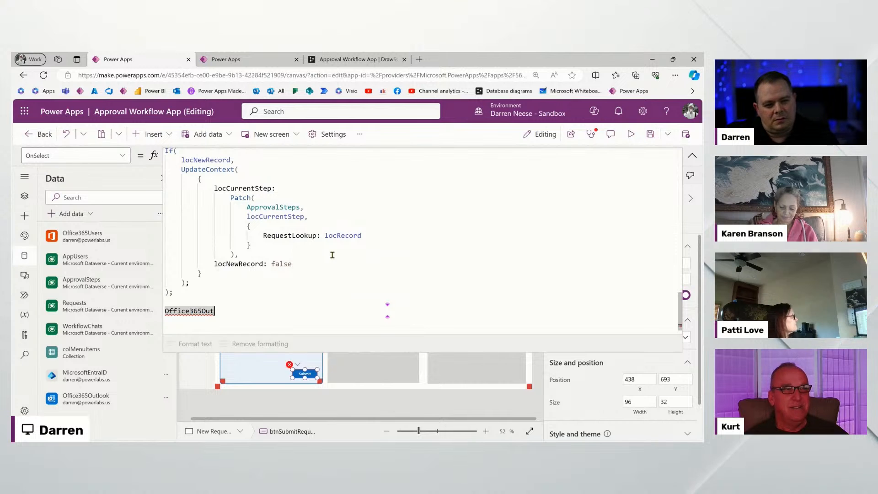
text(L)
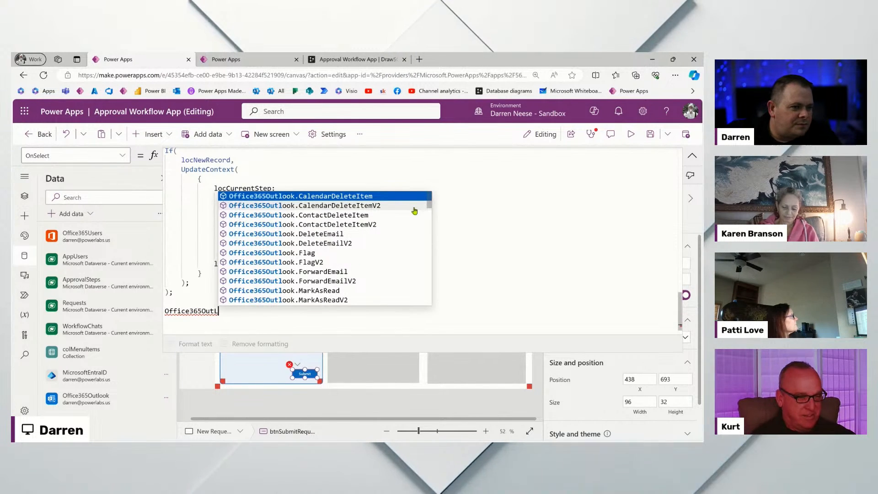
text(ook.S)
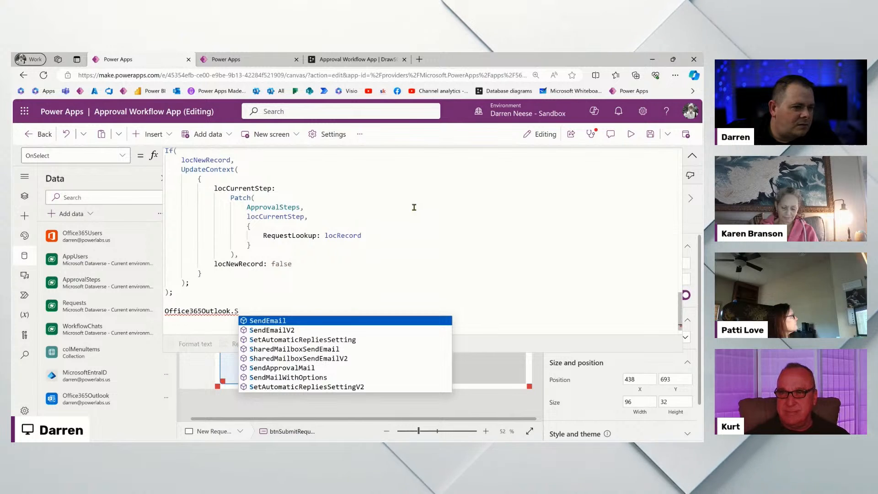
key(Down)
key(Tab)
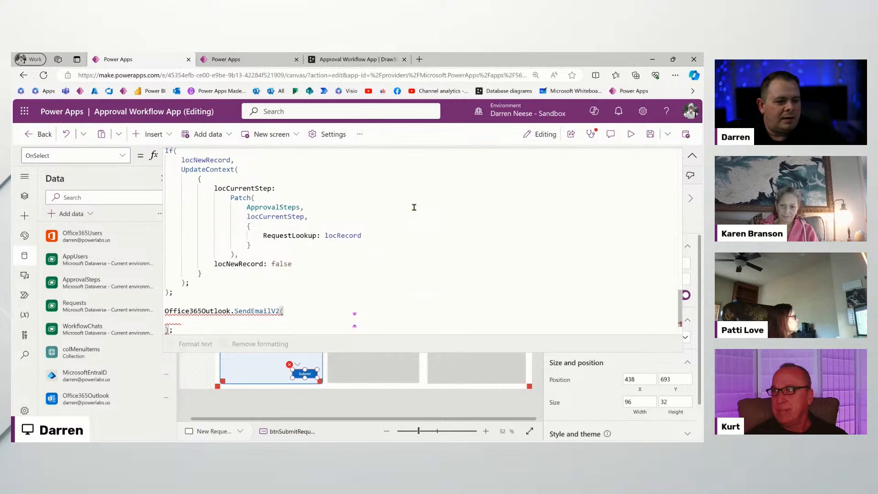
Enter cboApprover.Selected.Mail as the To argument of the SendEmailV2 call.
scroll(332, 247, down, 2)
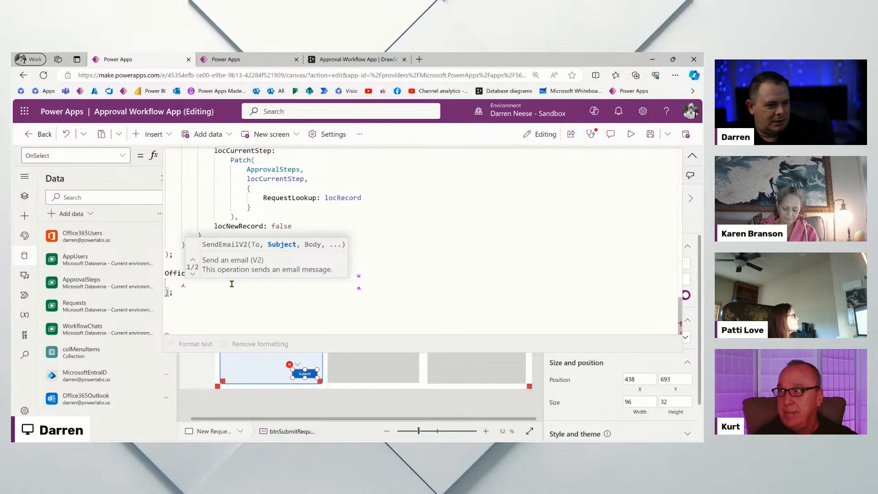
key(BackSpace)
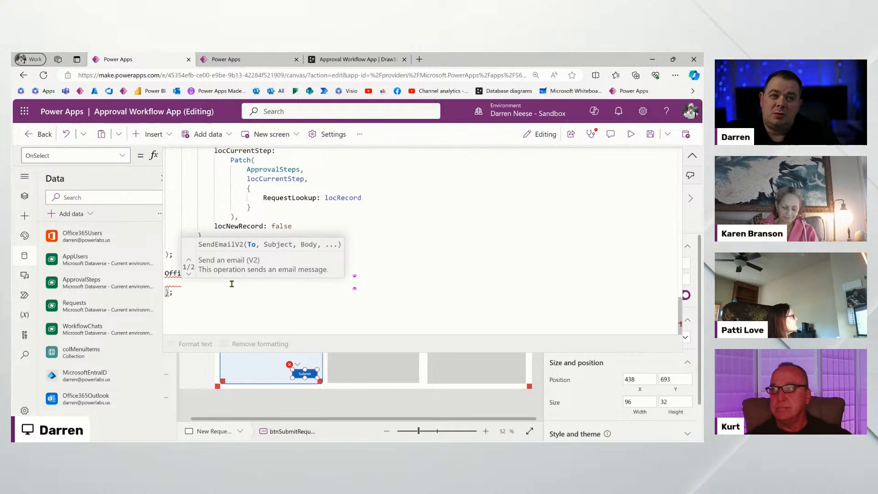
text(cbo)
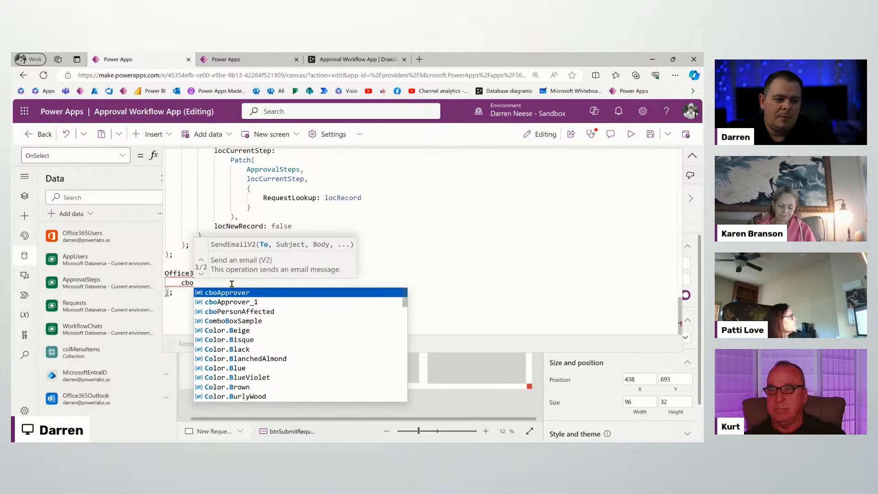
key(Tab)
text(.)
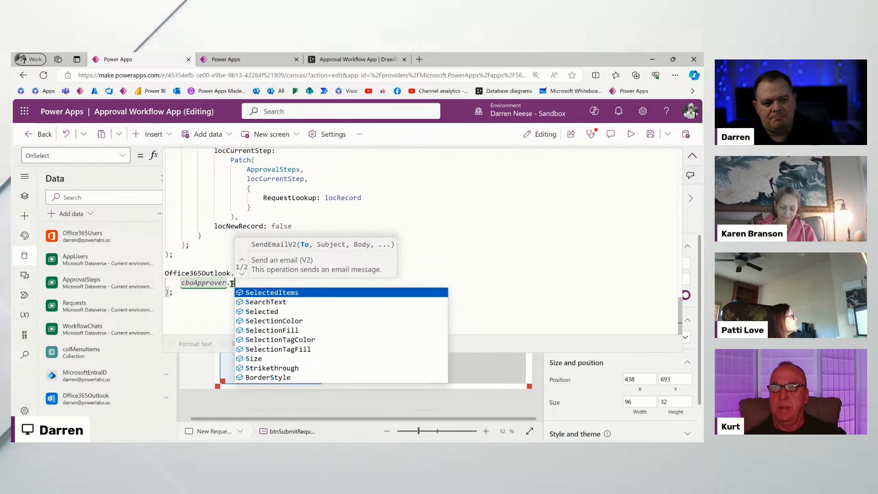
key(Down)
key(Down)
key(Tab)
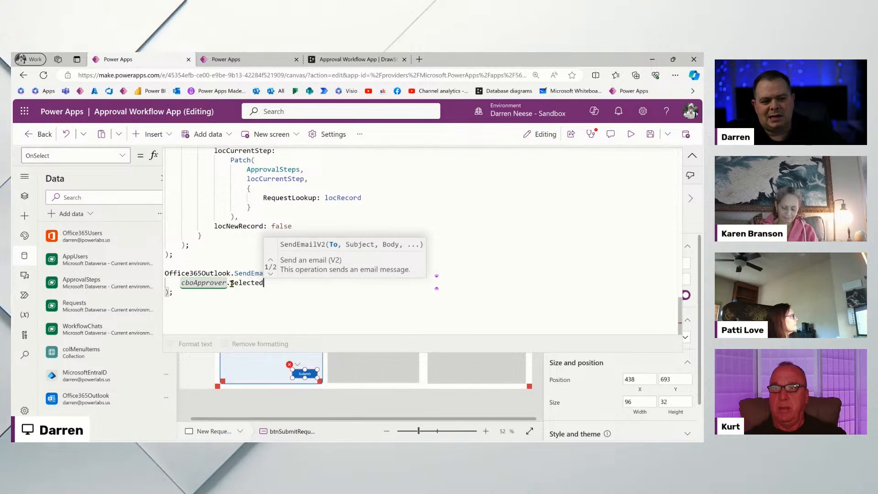
text(.mail)
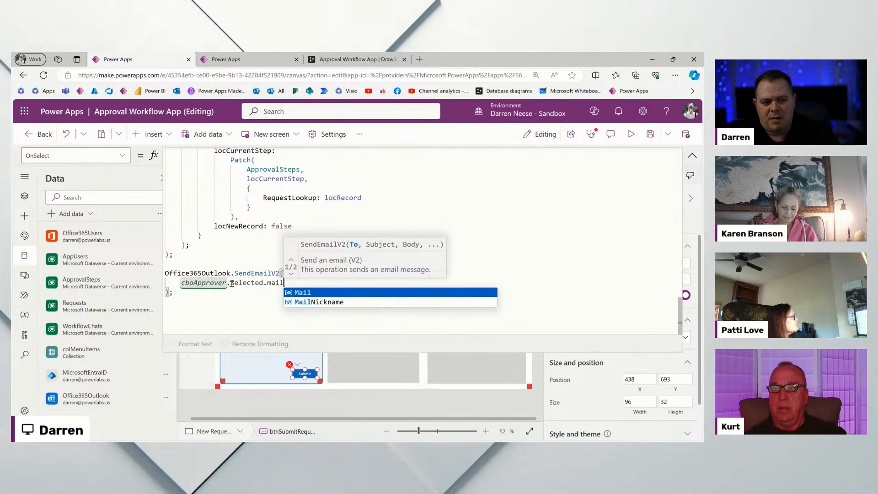
key(Tab)
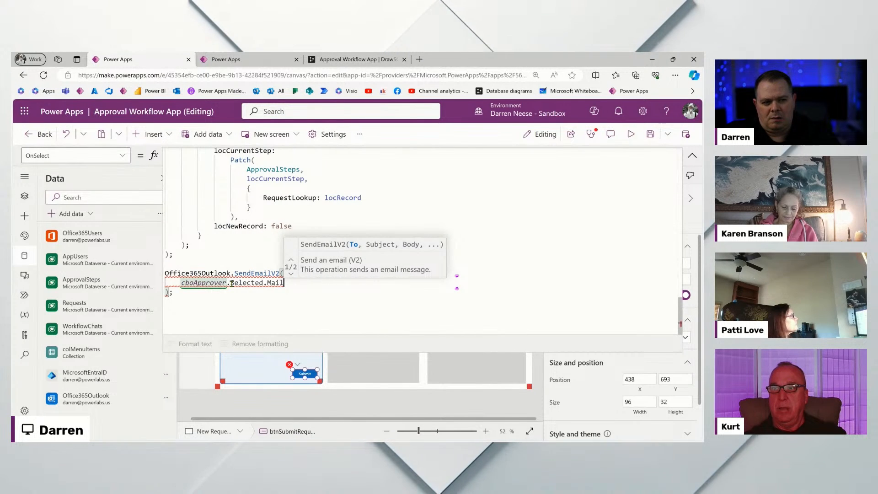
text(,)
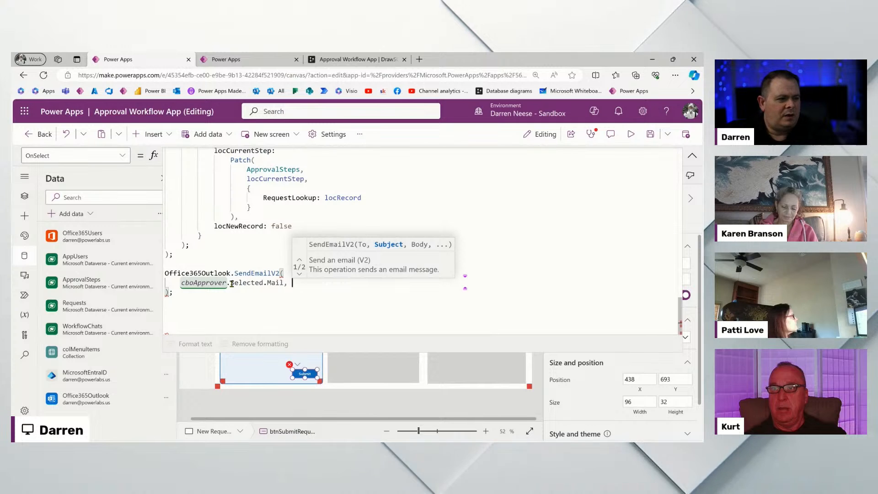
Add "This request requires your approval" on a new line as the email's Subject argument.
key(Return)
text(")
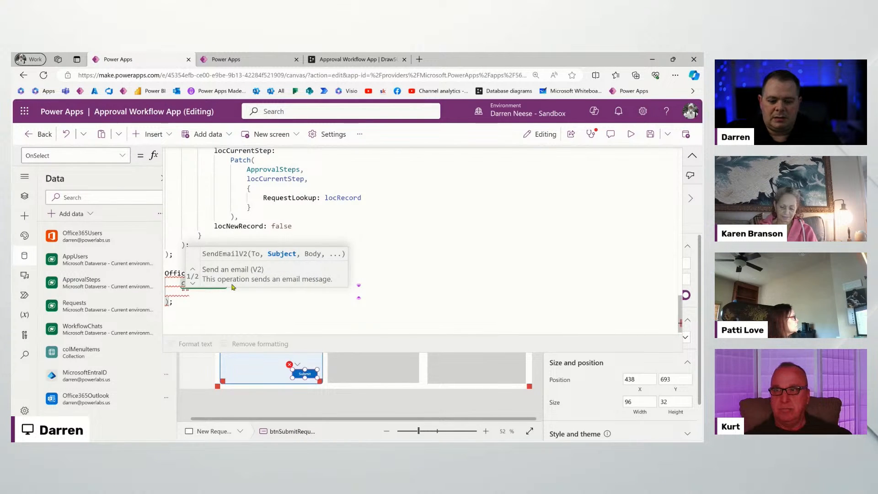
text(This request)
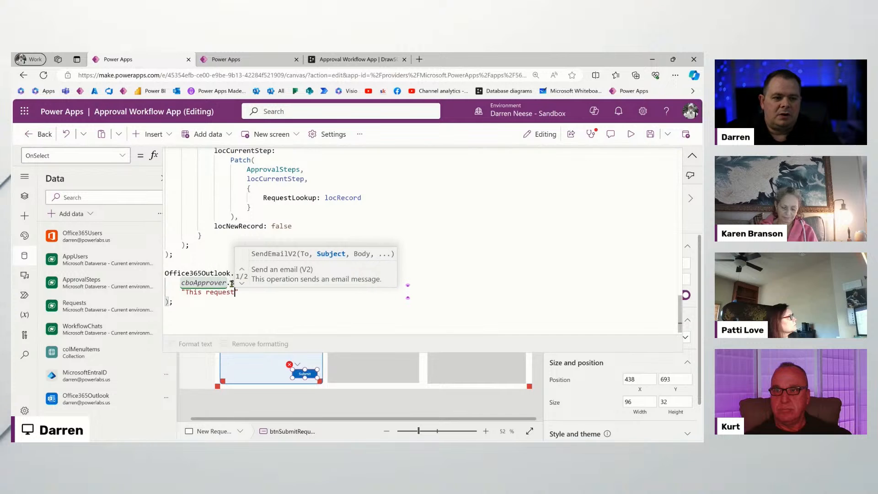
text( requires yo)
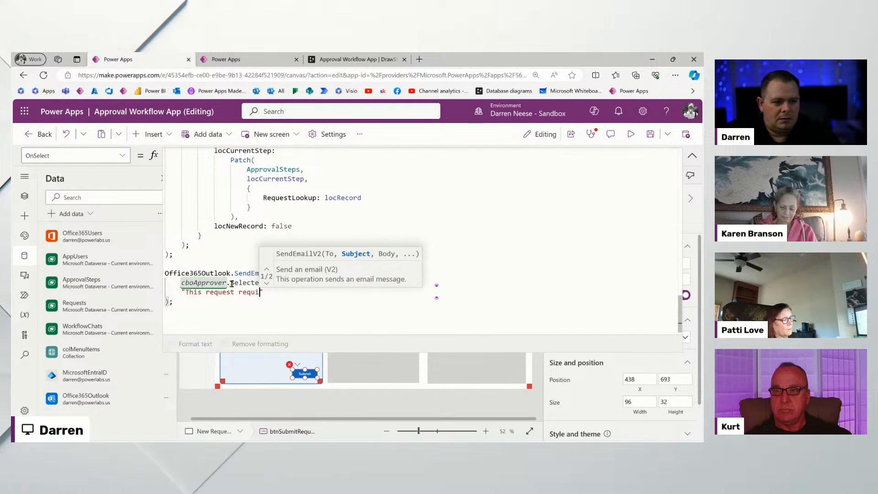
text(ur a)
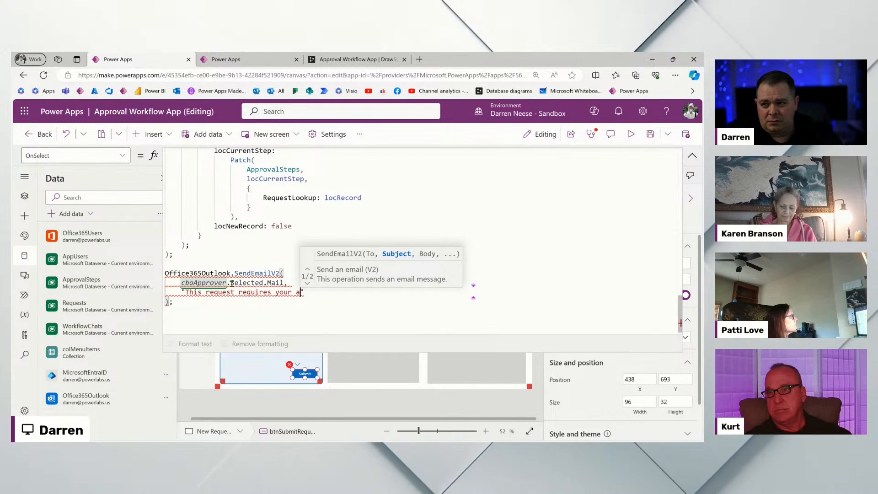
text(pproval")
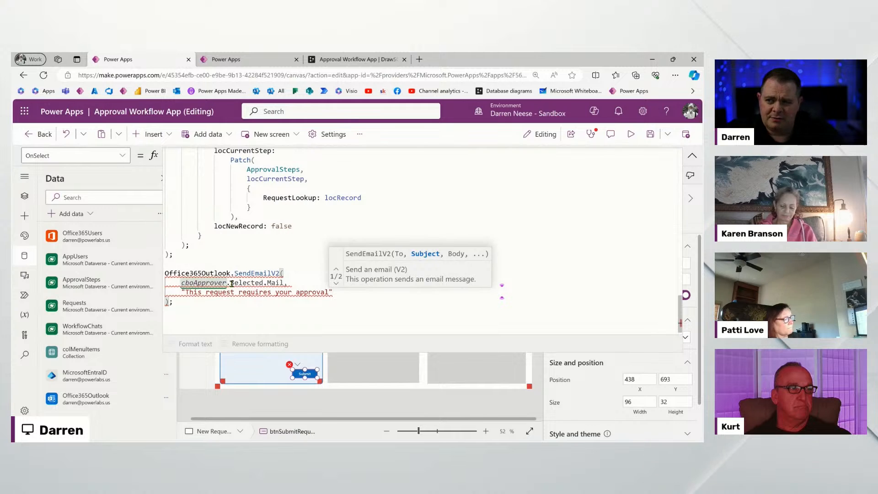
text(,)
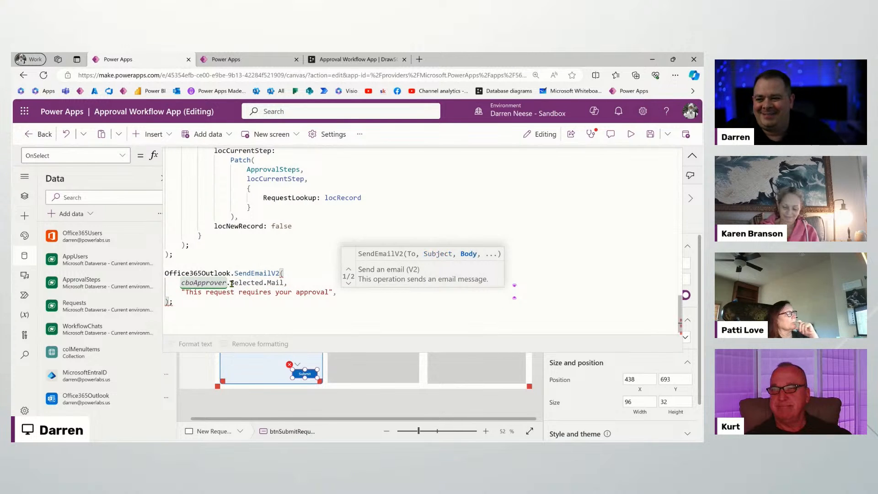
Add a Body argument on the line below and fill it with a copy of the subject text.
key(shift+Return)
click(440, 262)
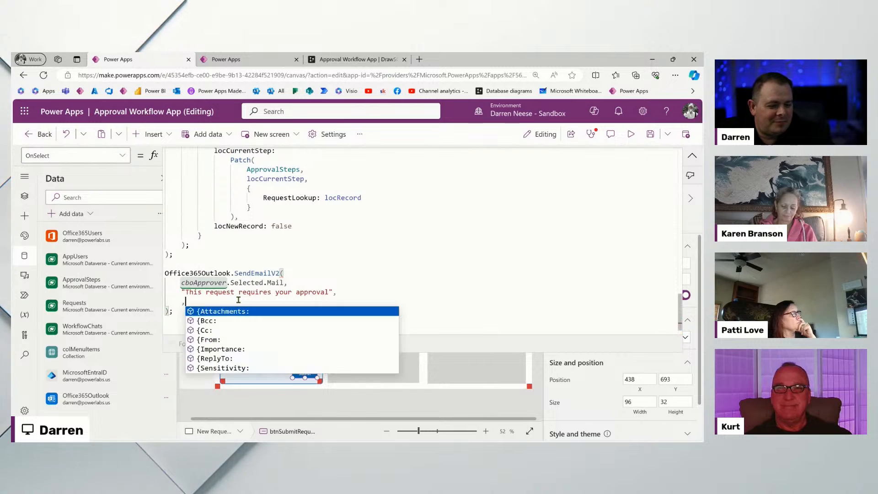
key(BackSpace)
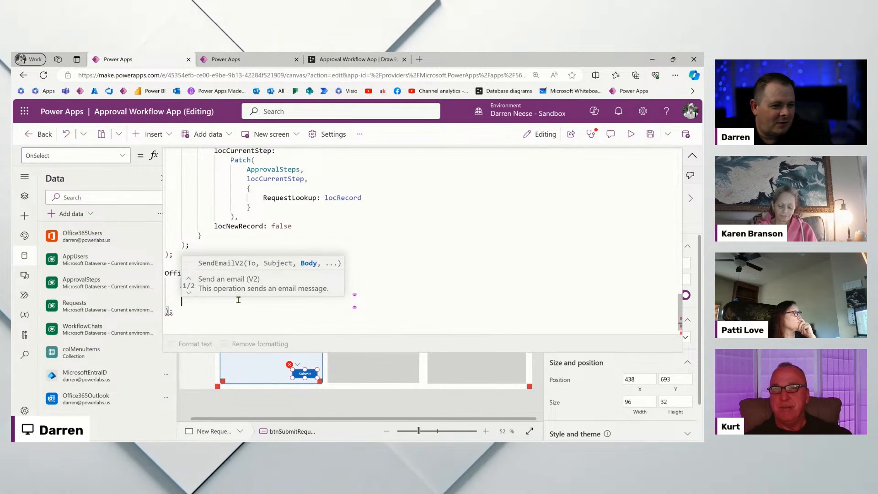
text(")
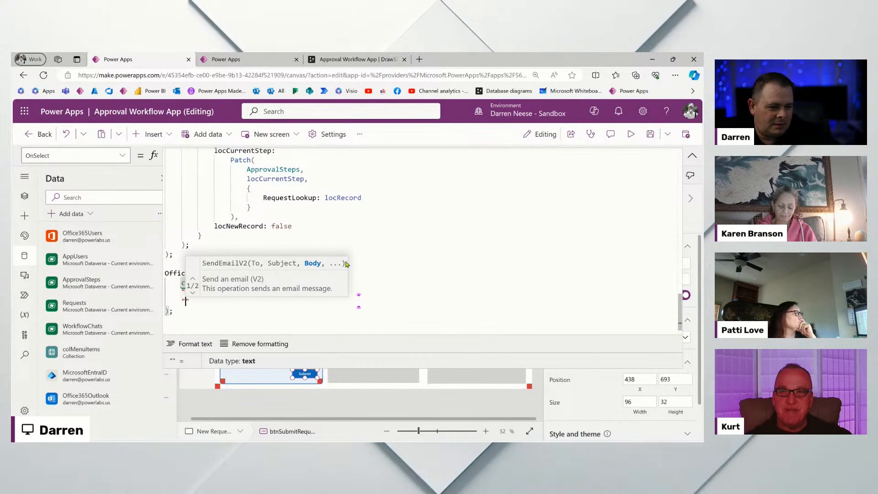
key(Up)
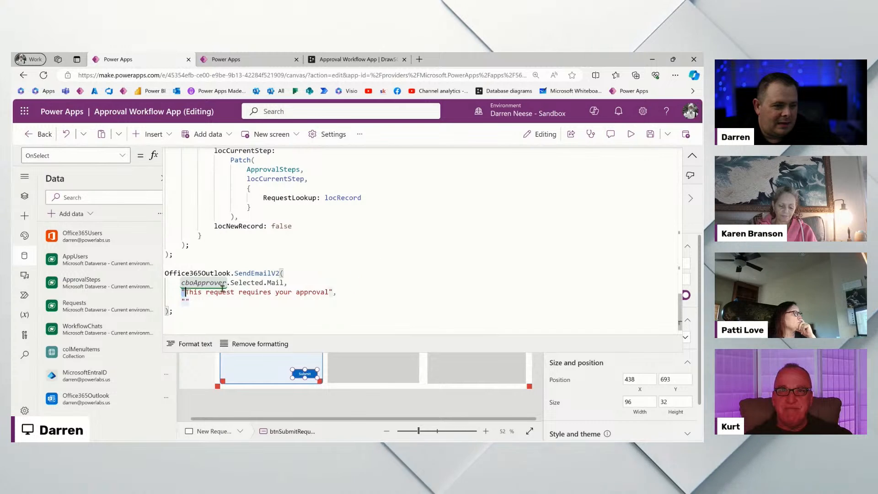
drag(182, 292, 332, 292)
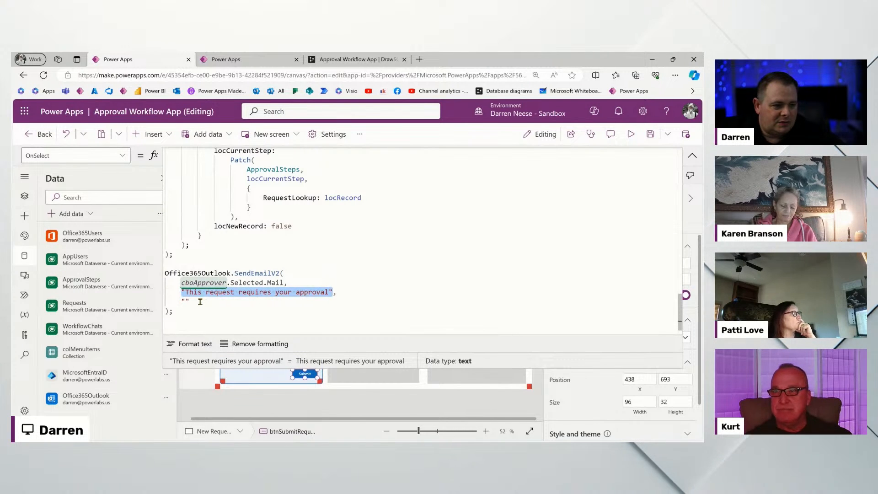
drag(201, 301, 181, 300)
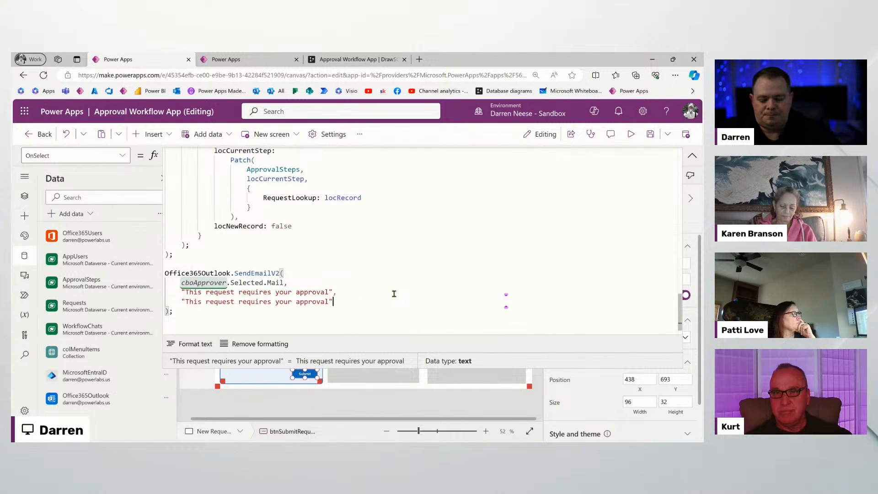
Add an empty options record in curly braces on its own lines after the Body argument of the SendEmailV2 call.
text(,)
key(Tab)
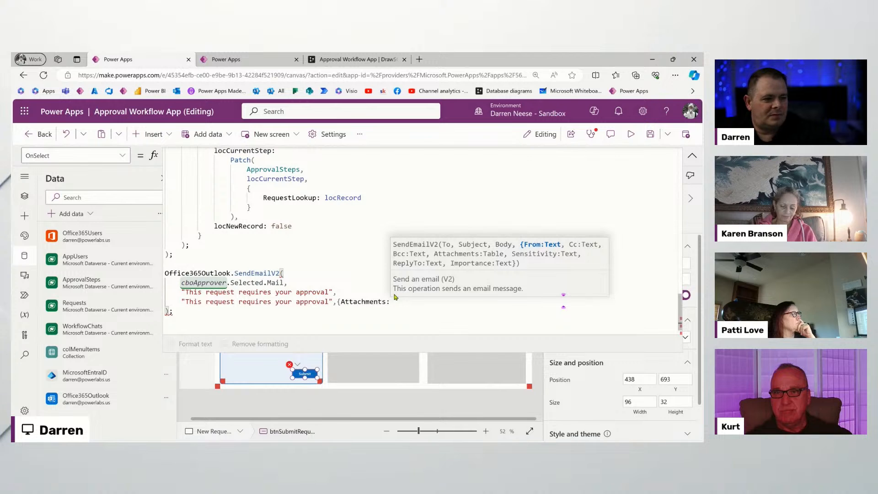
key(ctrl+shift+Left)
key(ctrl+shift+Left)
key(shift+Right)
key(shift+Right)
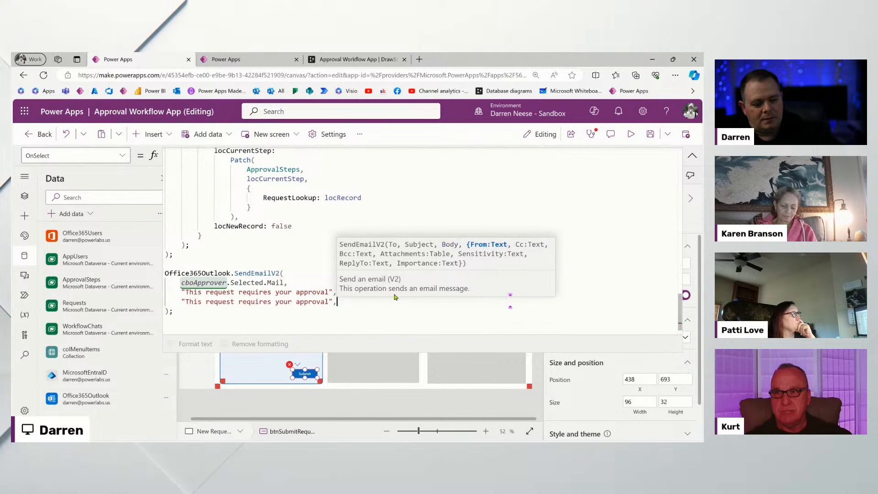
key(Return)
text({)
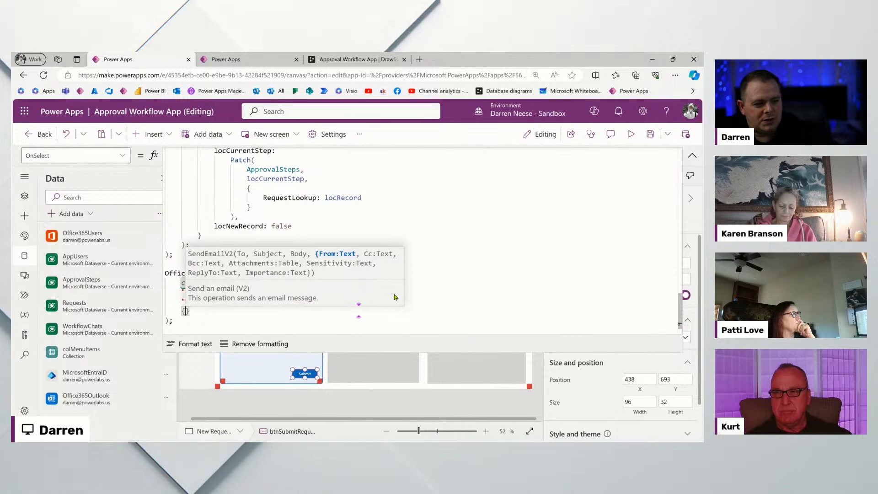
key(Return)
scroll(416, 264, down, 1)
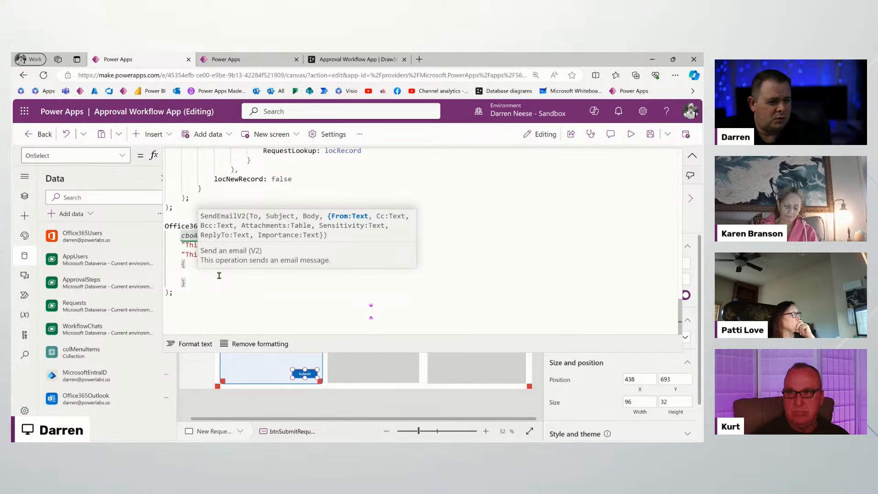
Add a Cc field to the options record and set it to cboPersonAffected.Selected.Mail.
text(Cc: )
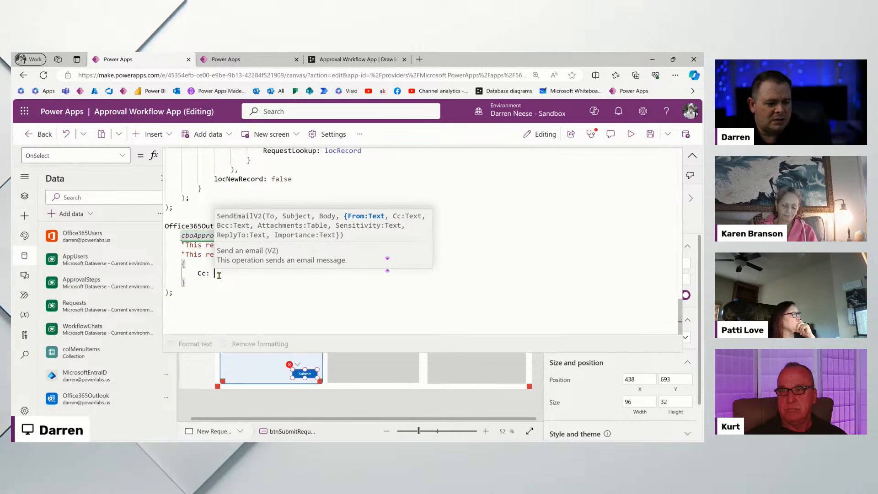
text( cbo)
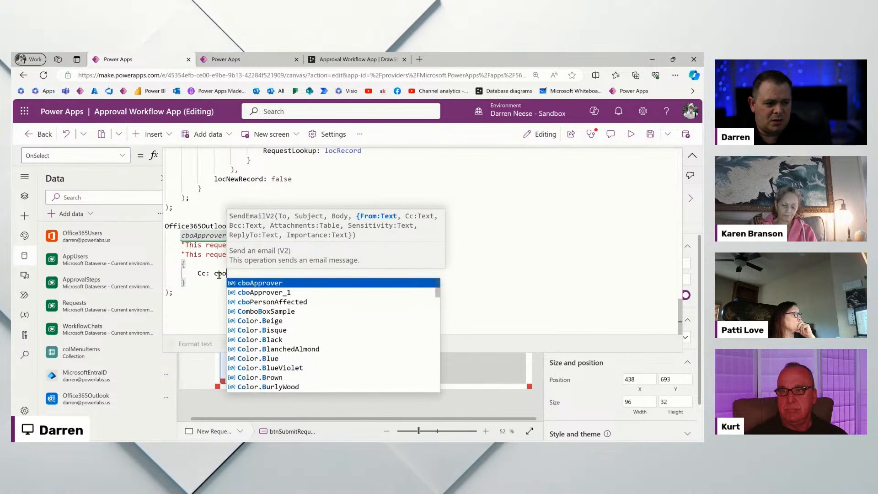
key(Down)
key(Down)
key(Tab)
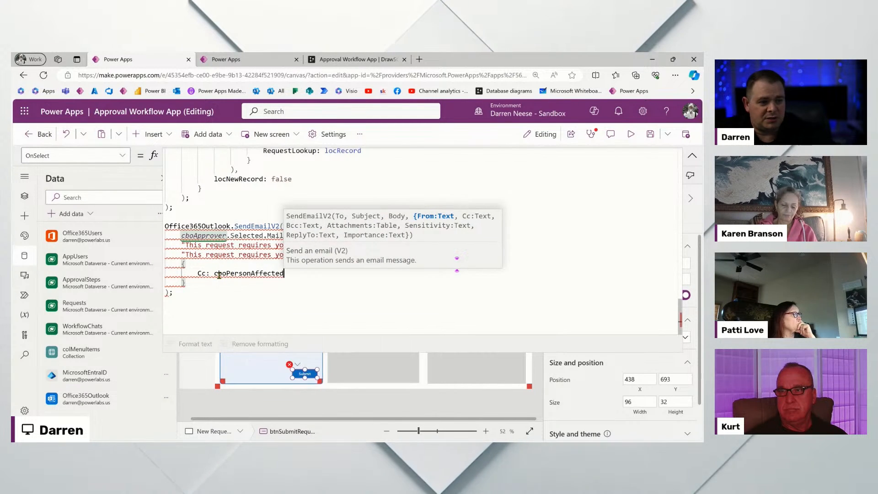
text(.)
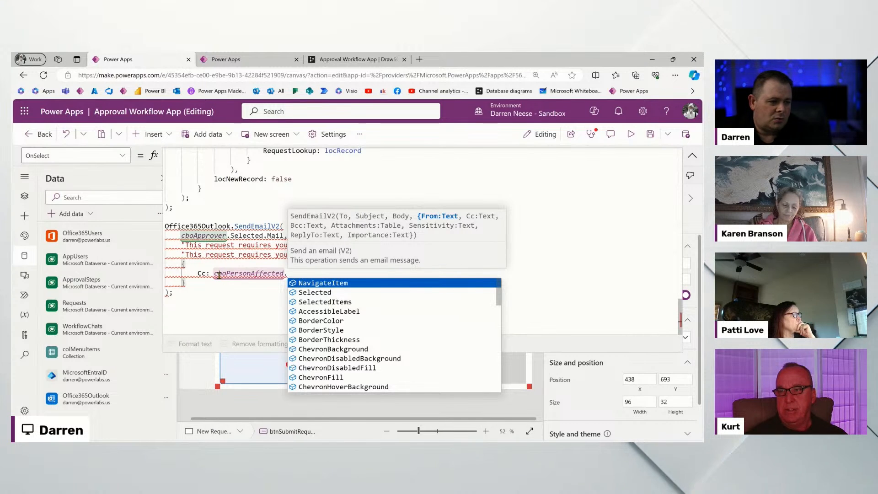
text(Selected.mil)
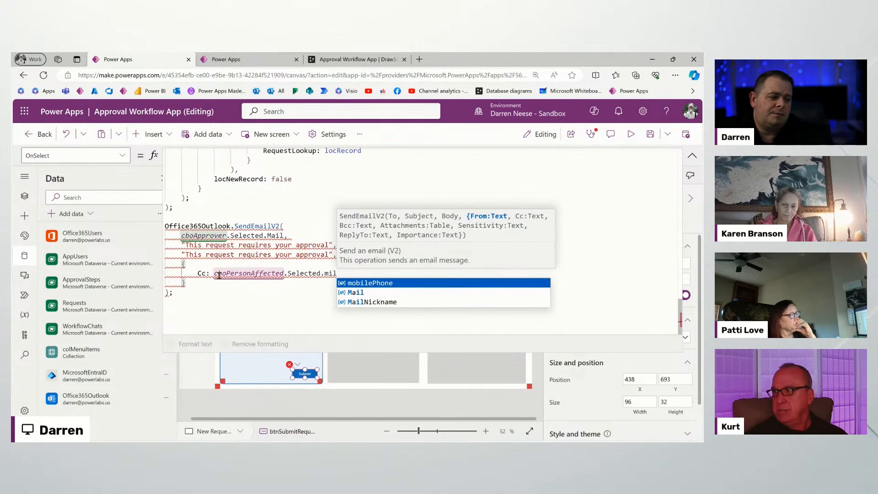
key(Down)
key(Tab)
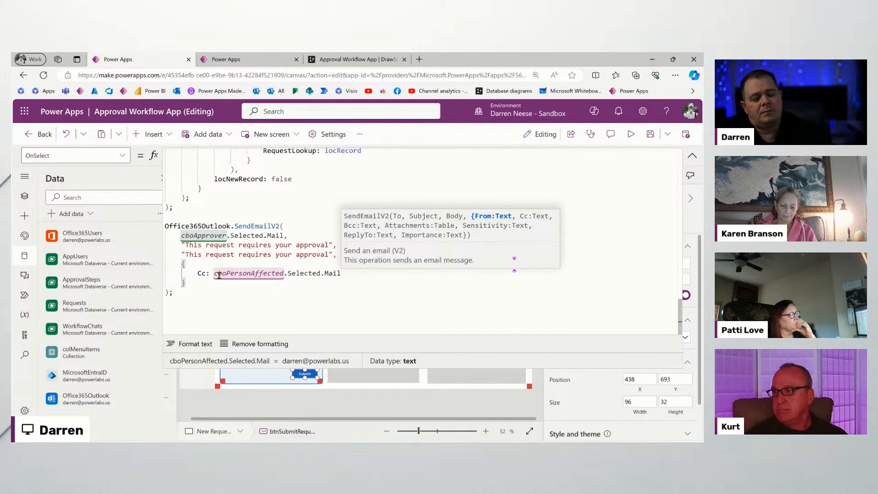
Extend the Cc value with & ";" & User().Email to copy in the current user.
text(& )
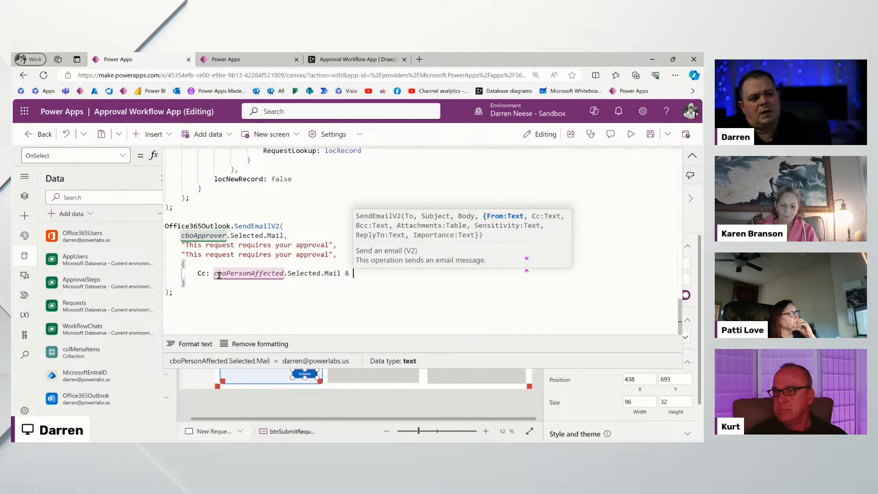
text(";" & )
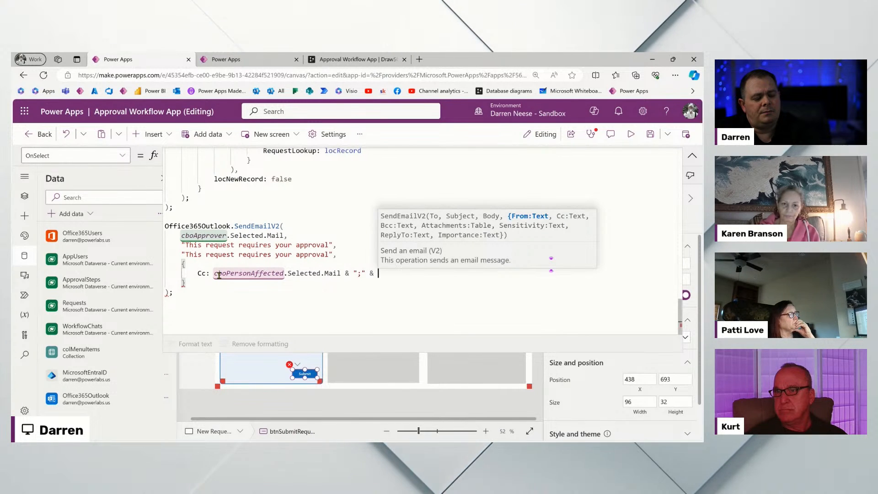
text(User.)
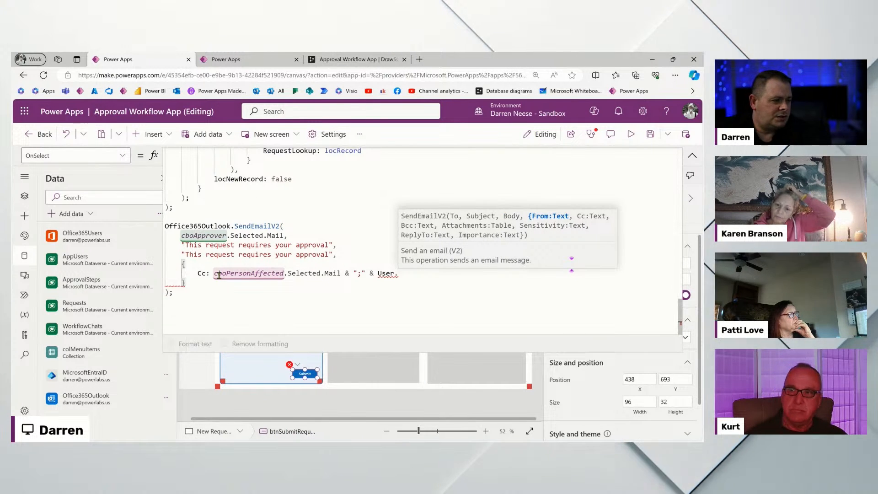
key(BackSpace)
text(().)
key(Tab)
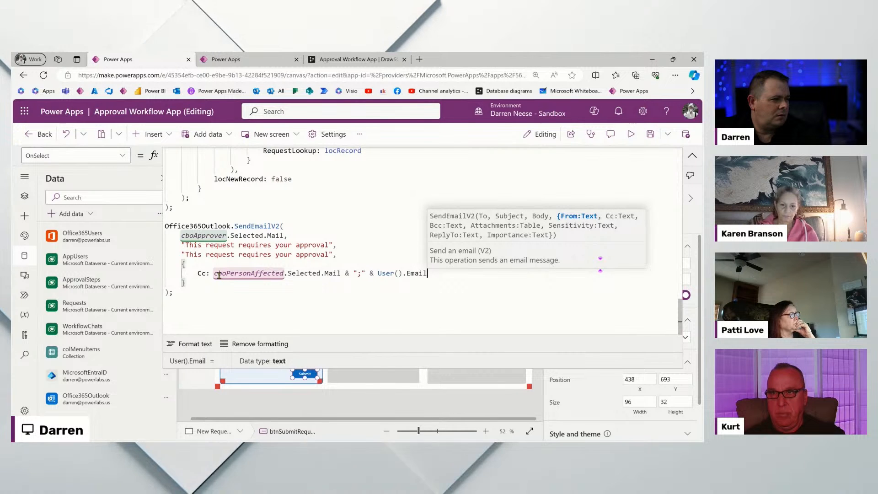
Add an Importance field on the line below Cc and set it to "Normal".
text(,)
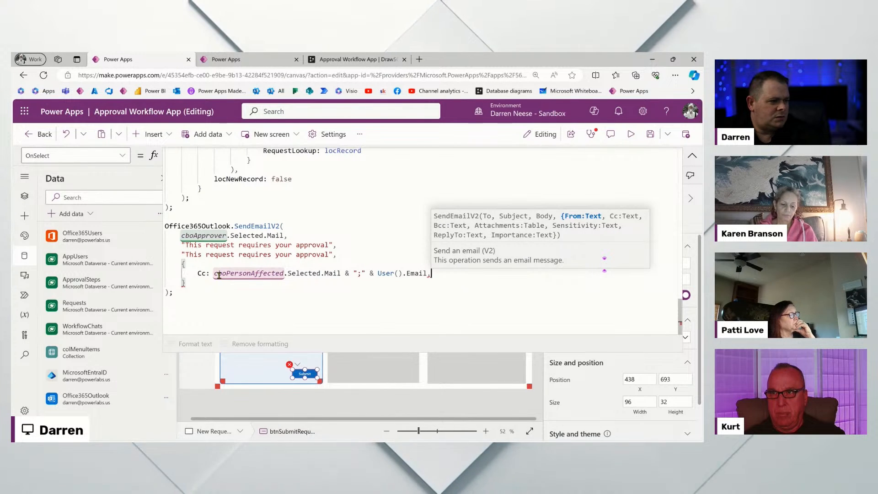
key(shift+Return)
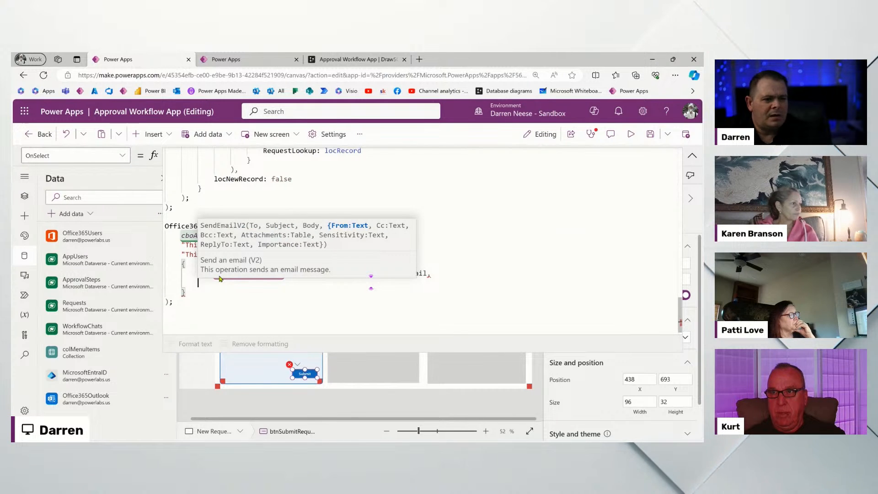
text(Importance:)
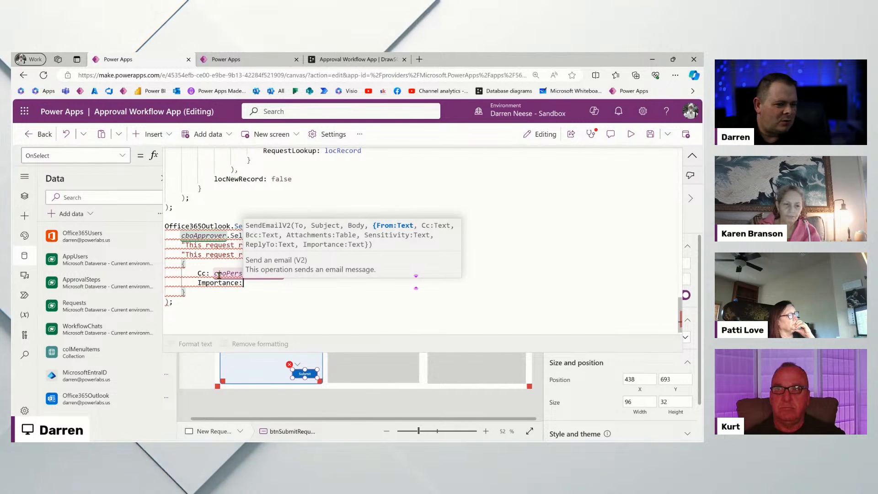
text(Norm)
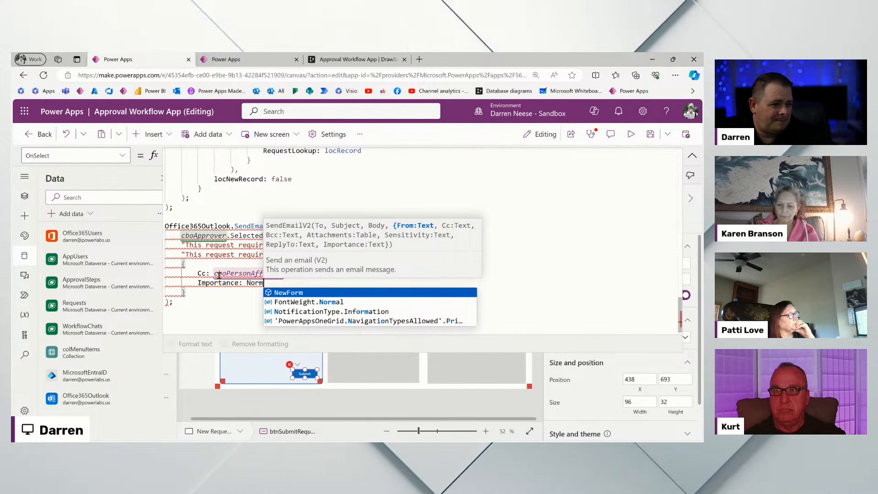
key(ctrl+shift+Left)
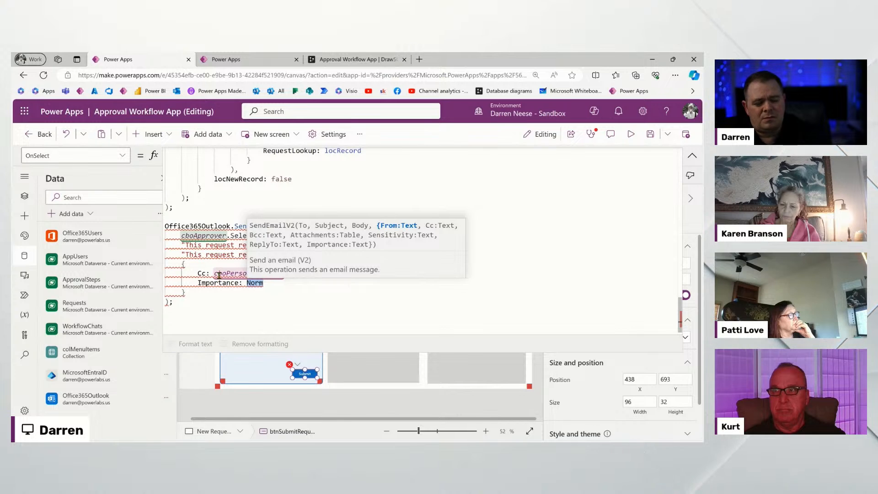
key(BackSpace)
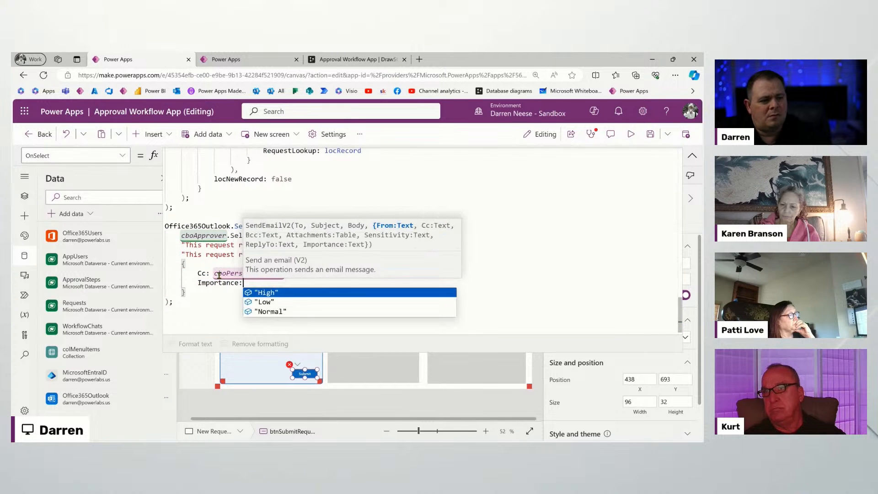
click(282, 312)
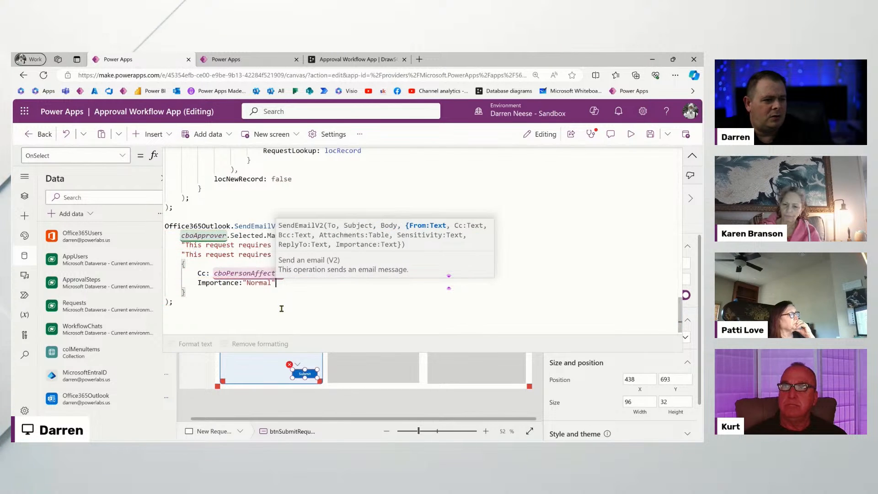
click(521, 214)
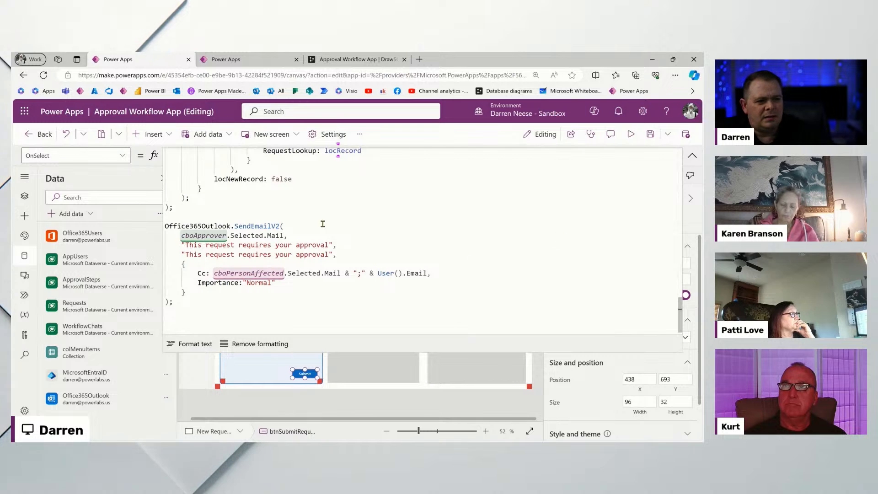
Copy the Approval Workflow App's web link from its details page and return to the Submit button's formula.
click(388, 256)
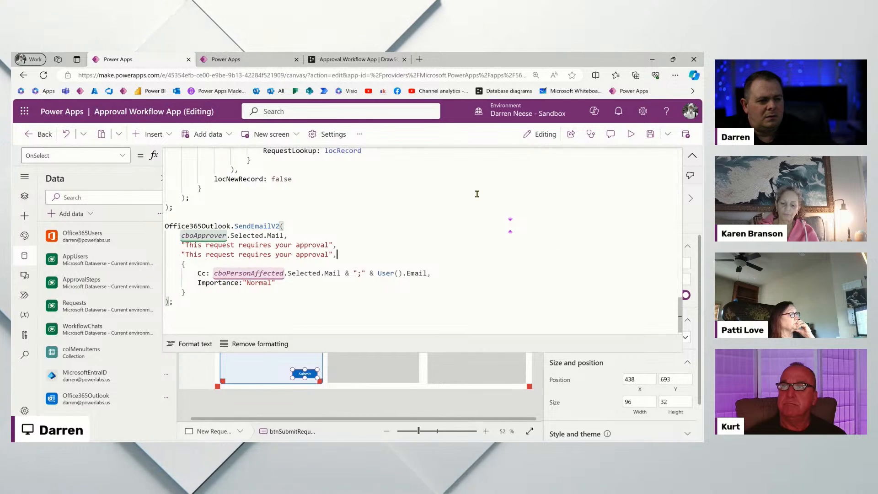
click(242, 60)
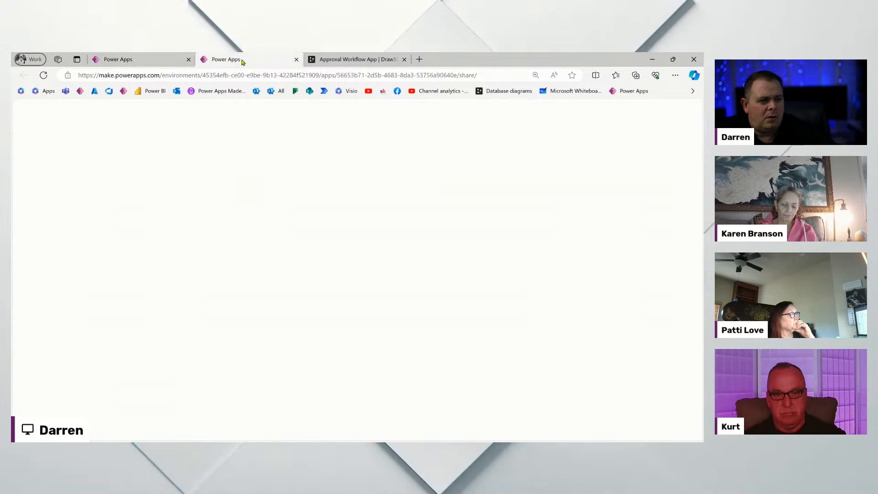
click(216, 233)
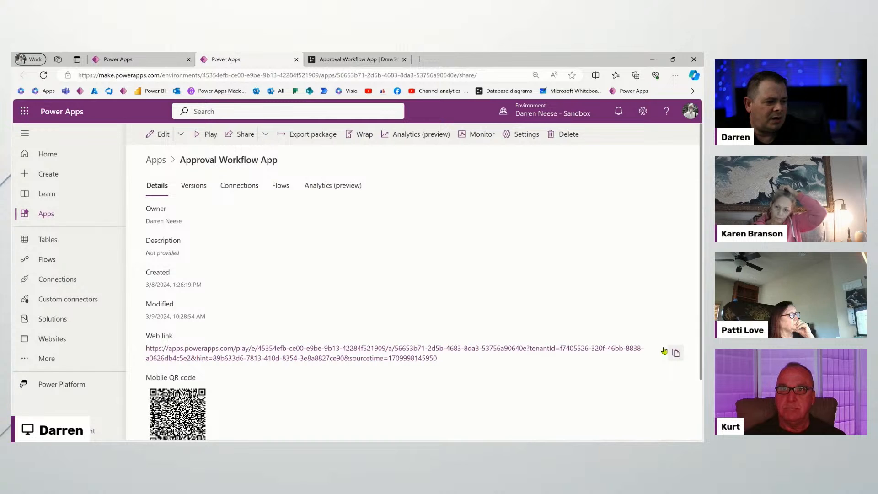
click(164, 63)
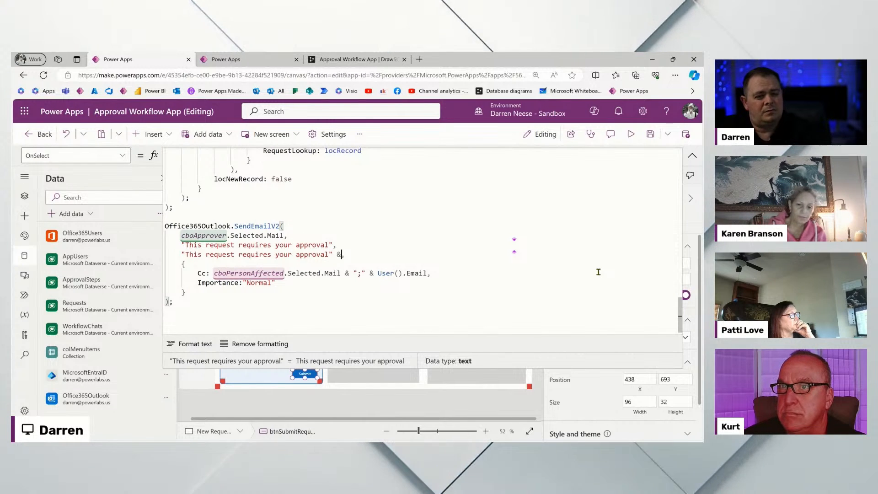
Append & Char(13) and, on a separate line, & with the copied web link in quotes to the email's Body argument.
text(& Char()
text(13))
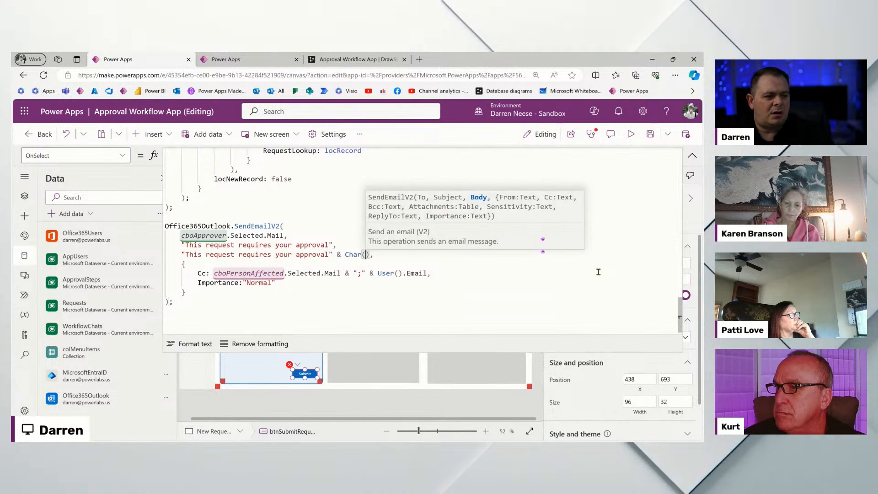
text(,)
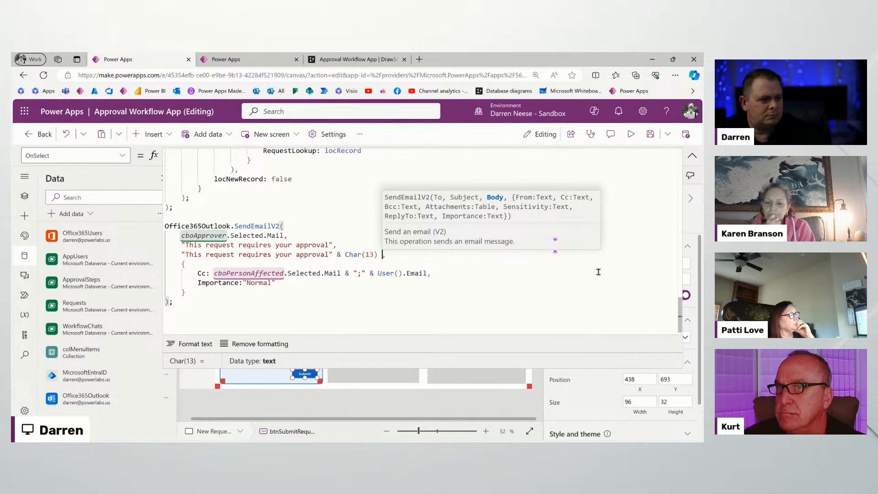
text( & )
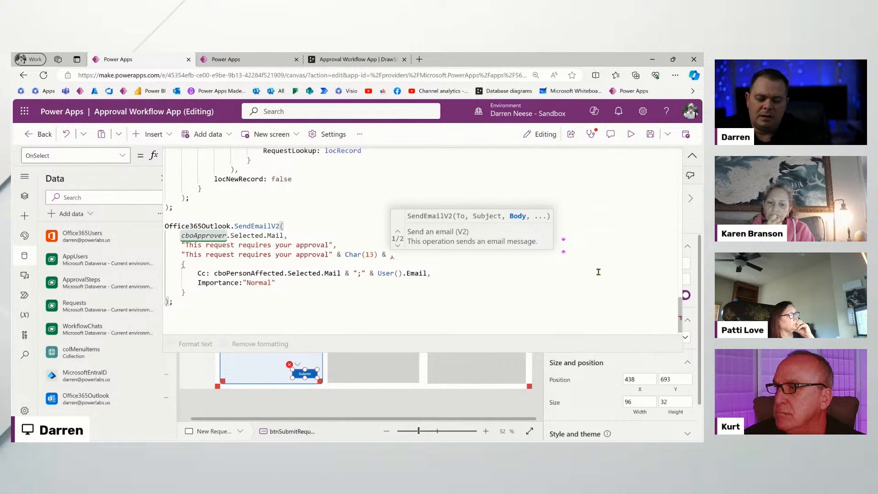
text(")
key(ctrl+v)
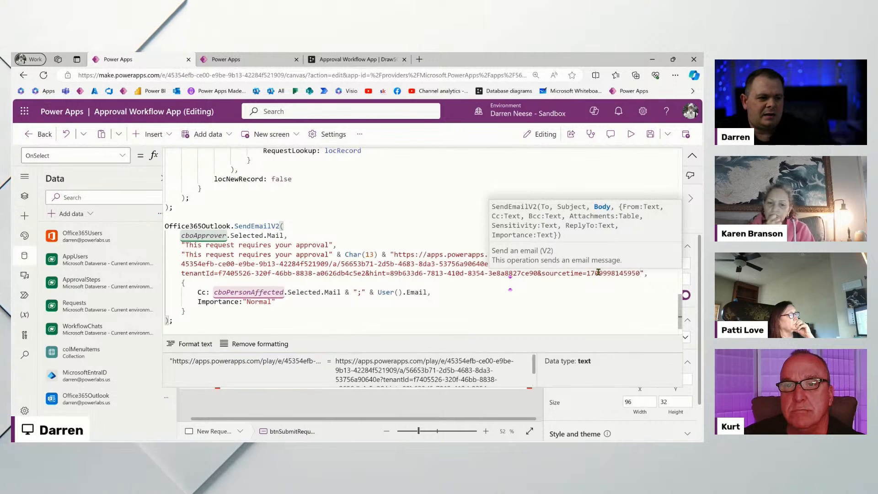
click(382, 254)
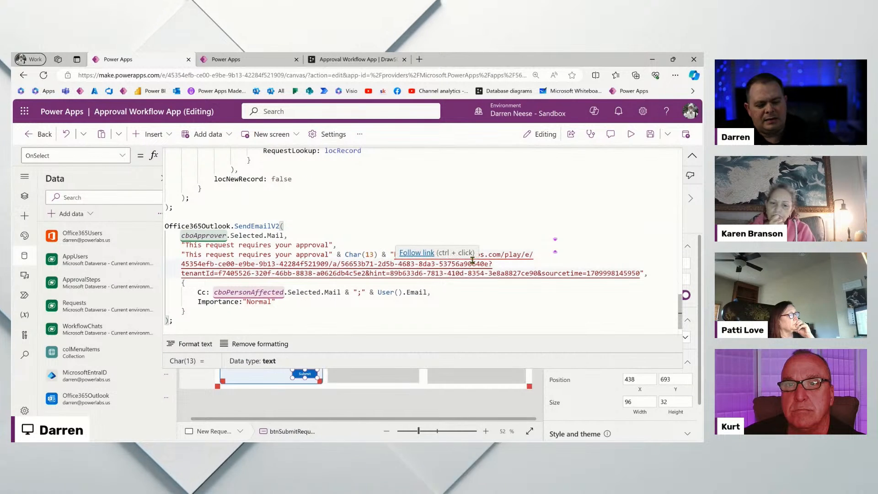
key(shift+Return)
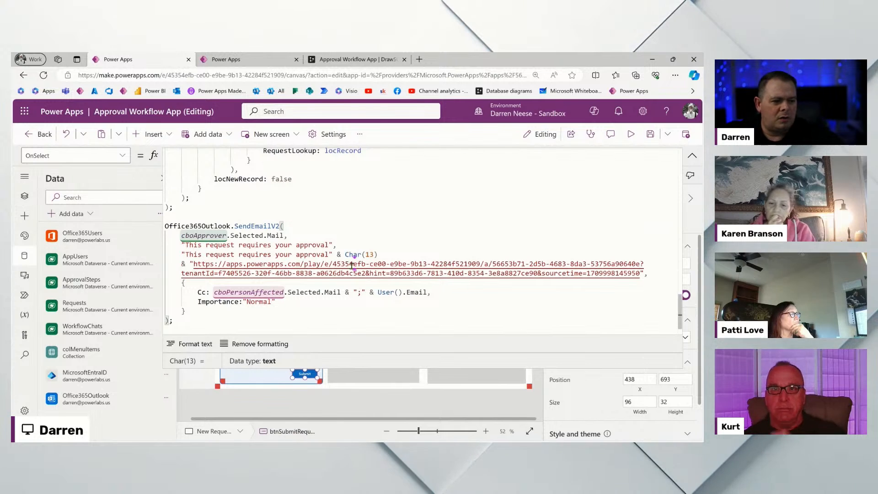
Define fxAppURL in the App object's Formulas below fxDebugging, setting it to the copied web link in quotes and ending with a semicolon.
click(25, 195)
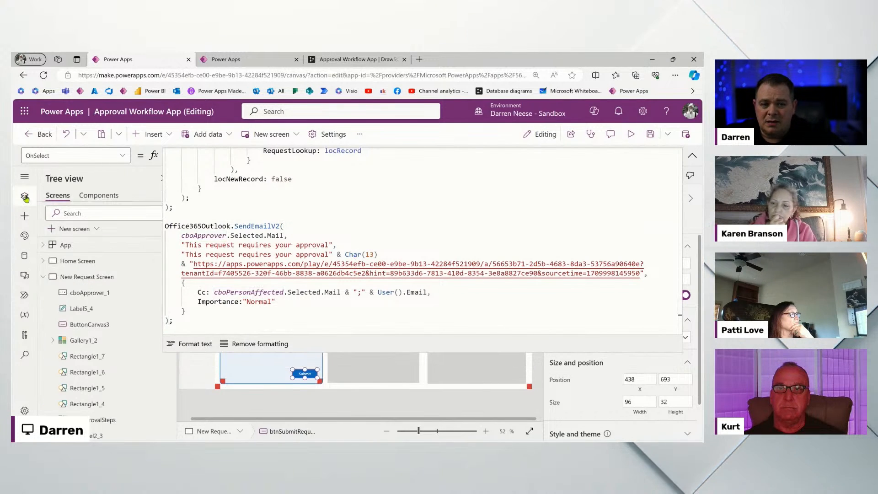
click(82, 245)
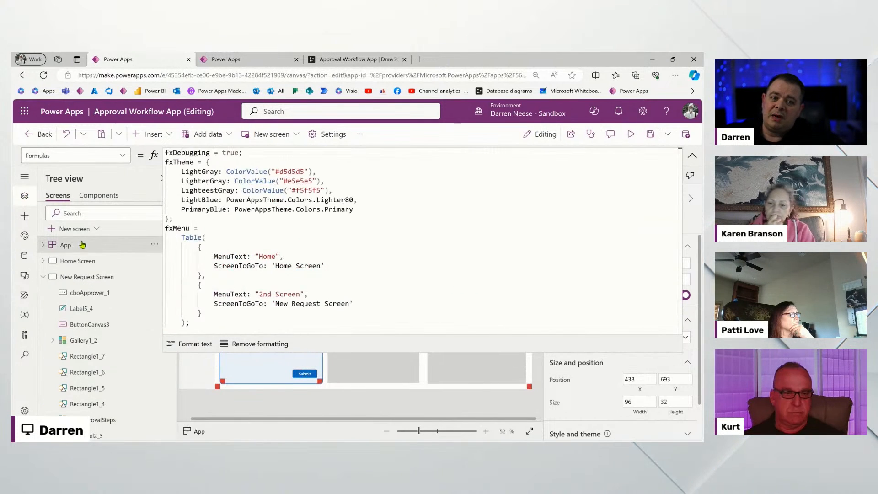
click(388, 216)
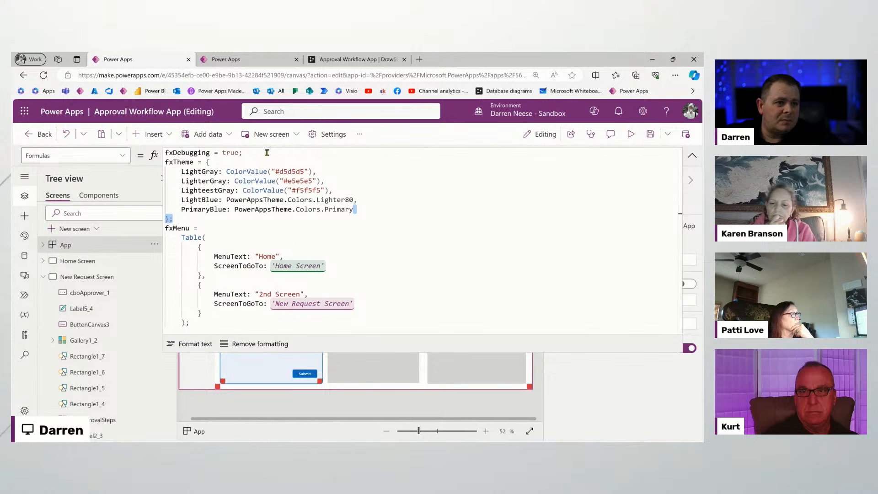
key(Return)
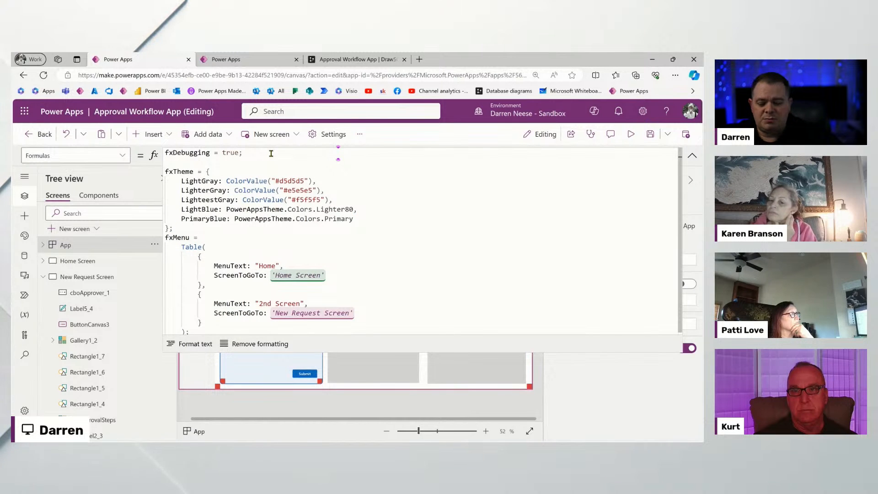
text(fxApp)
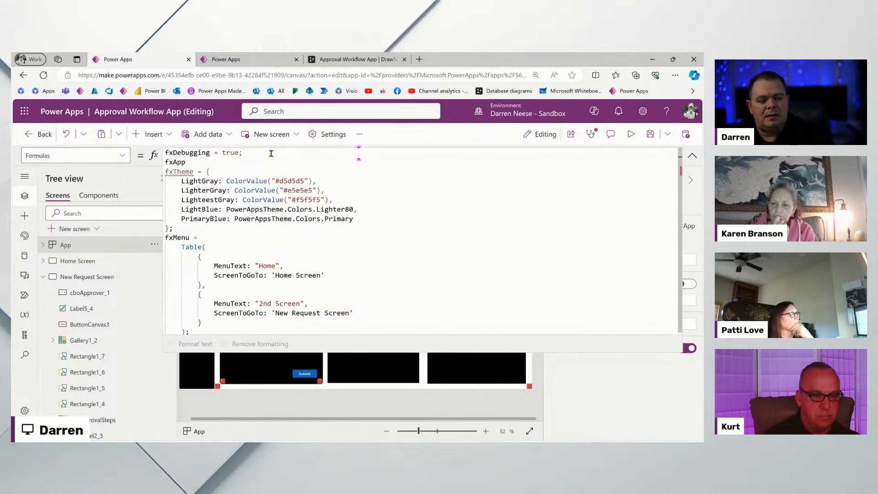
text(URL )
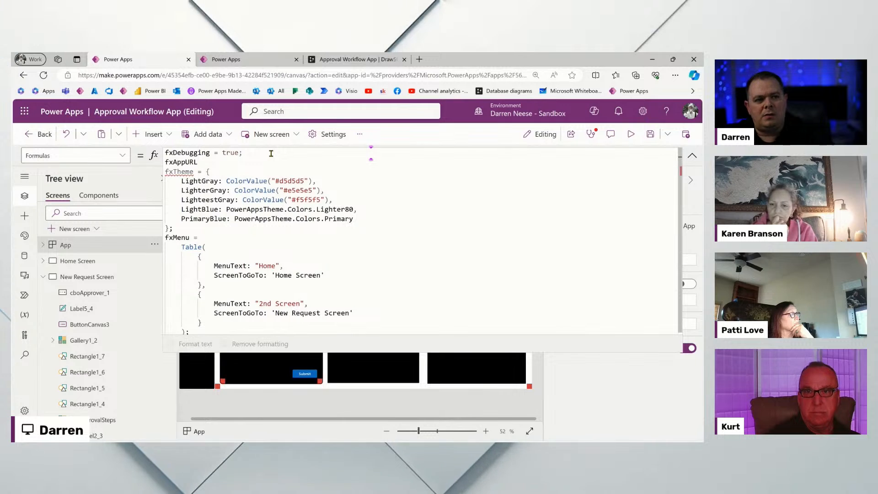
text(= "";)
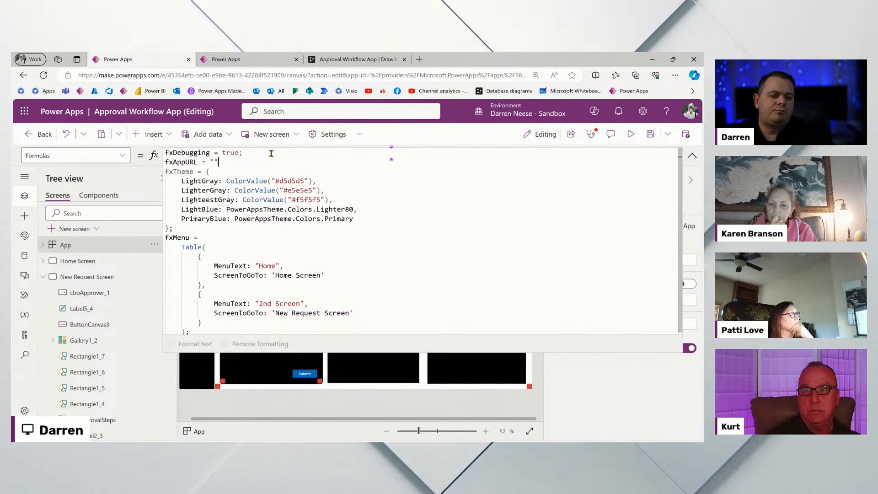
key(Left)
key(Left)
key(ctrl+v)
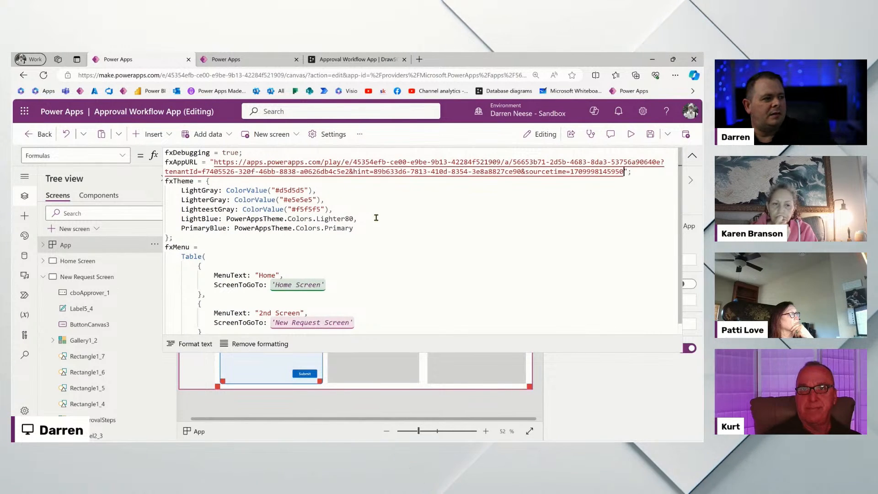
Separate the fxDebugging, fxAppURL, fxTheme and fxMenu definitions with blank lines.
key(Return)
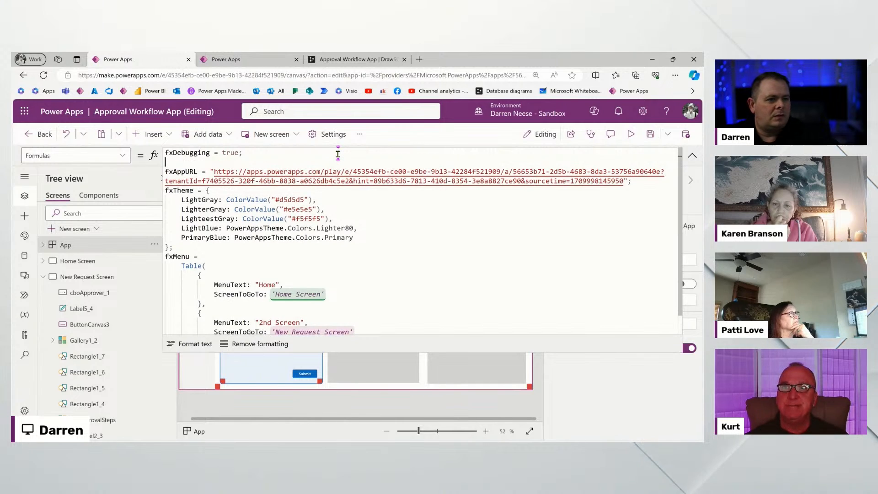
key(Return)
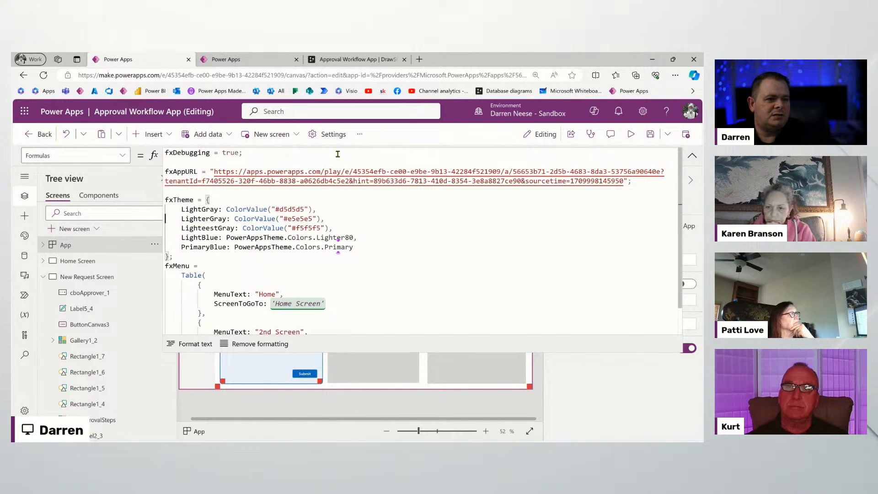
key(Return)
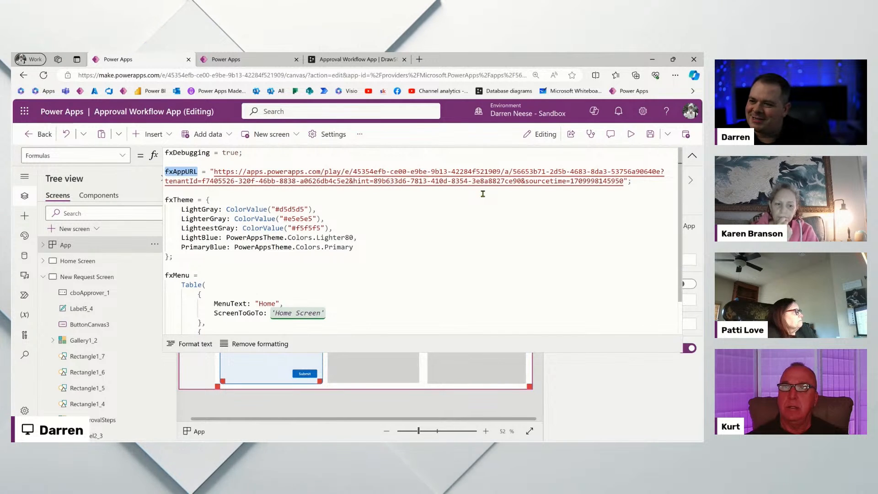
Replace the quoted web link in the Submit button's SendEmailV2 body with fxAppURL.
click(690, 157)
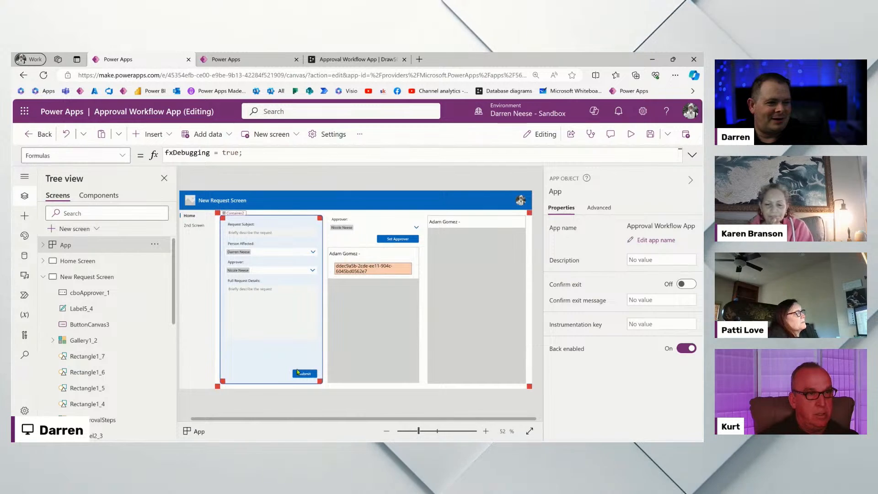
click(305, 373)
click(692, 156)
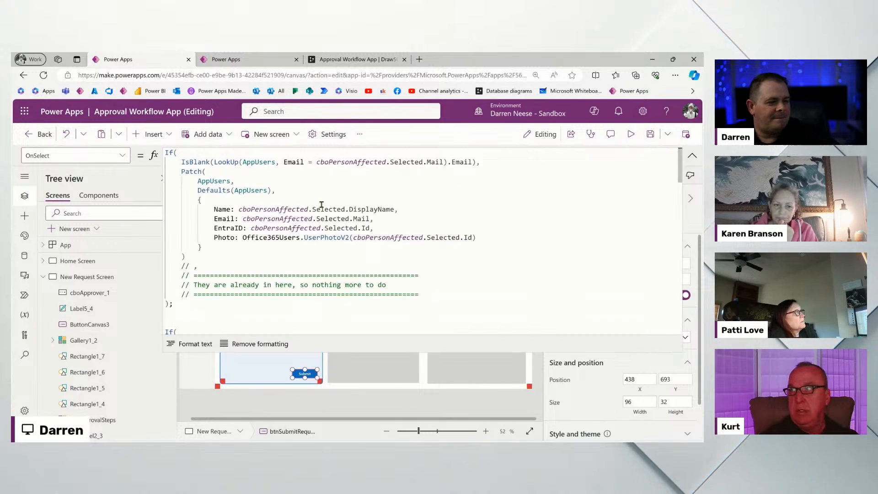
scroll(331, 220, down, 10)
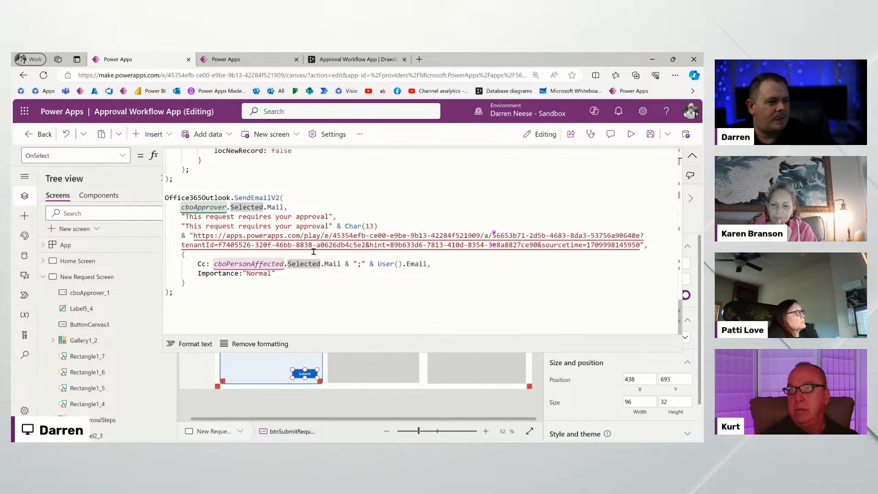
drag(641, 245, 191, 236)
text(fxAppURL)
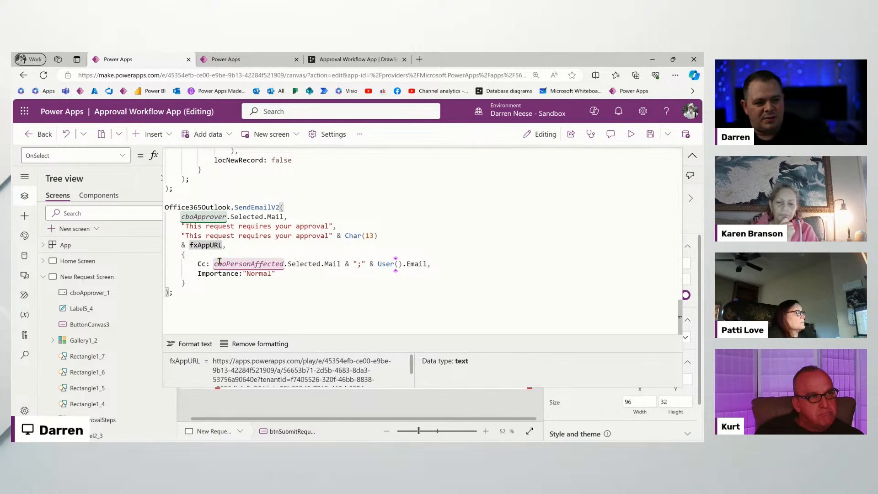
text(,)
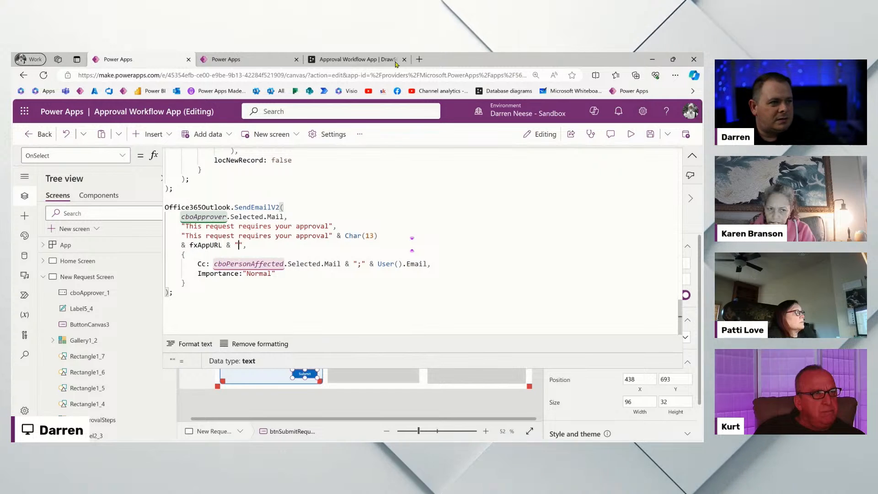
Check the Request table in the drawSQL diagram and append & "&RequestID=" & locRecord.Request after fxAppURL in the email body.
click(357, 59)
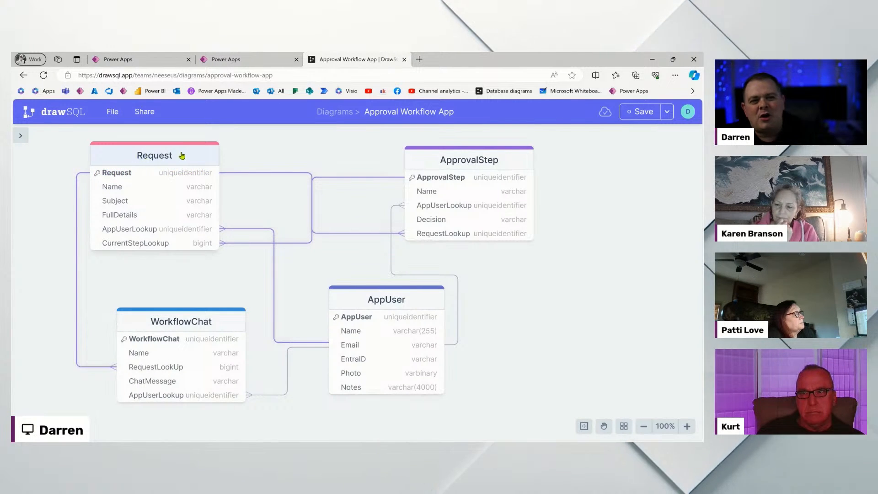
click(145, 62)
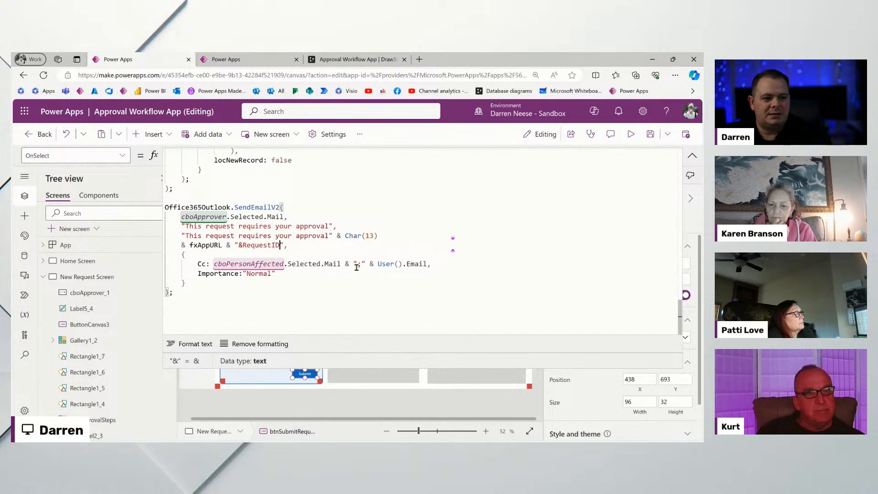
text(=")
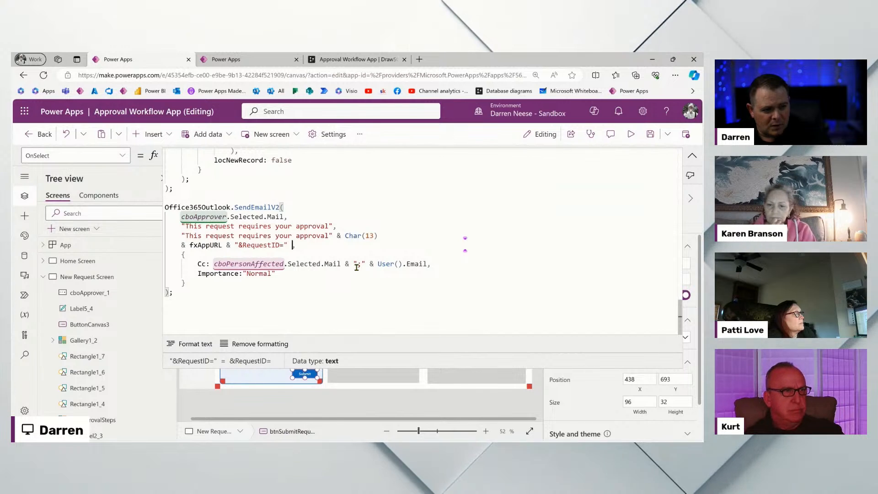
text( & loc)
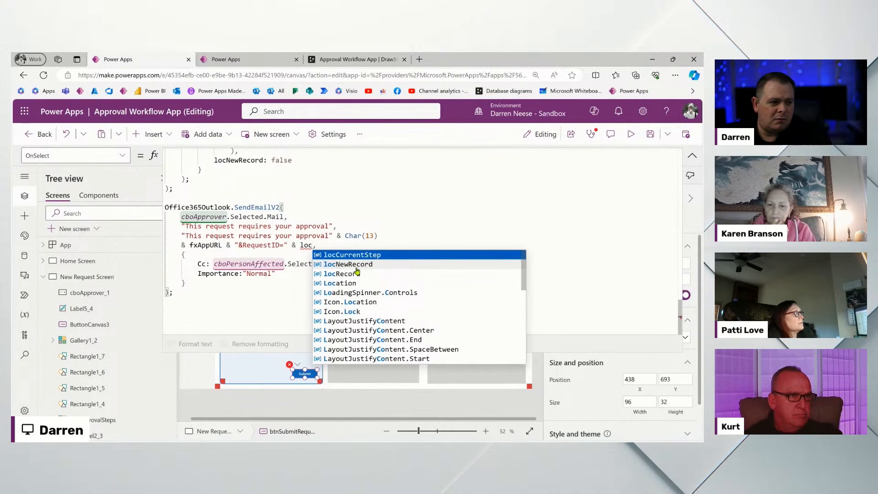
text(Record)
key(Tab)
text(.)
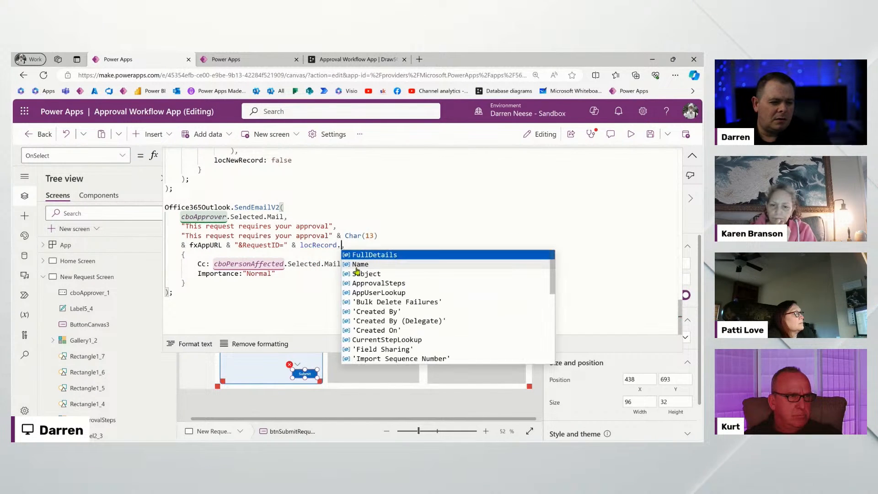
text(re)
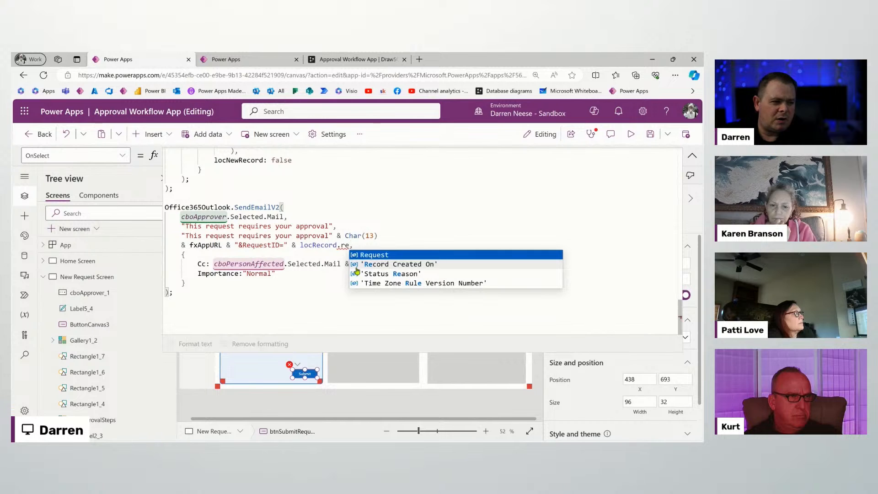
key(Tab)
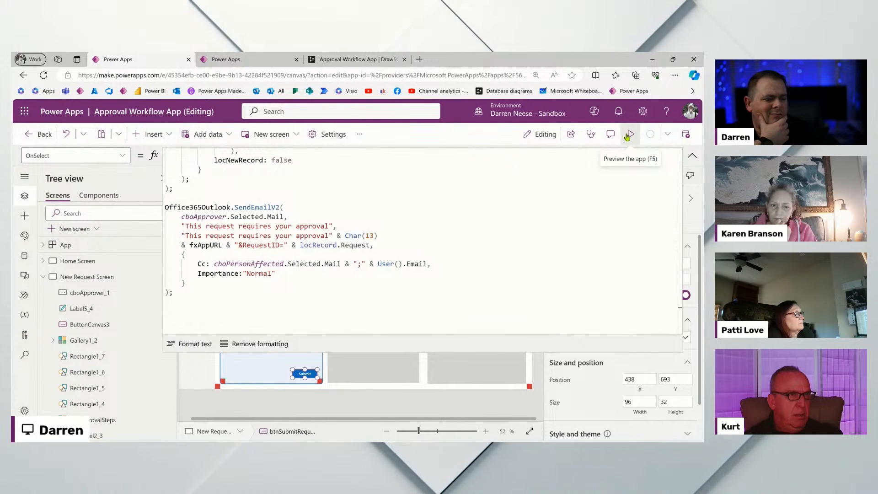
Preview the app and start a new request from the Home Screen with the subject "I need a pizza for a working lunch".
click(628, 136)
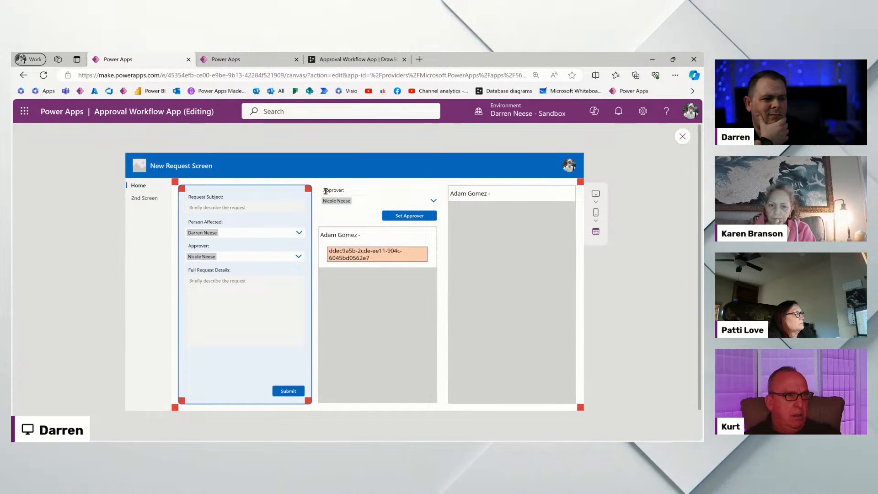
click(138, 186)
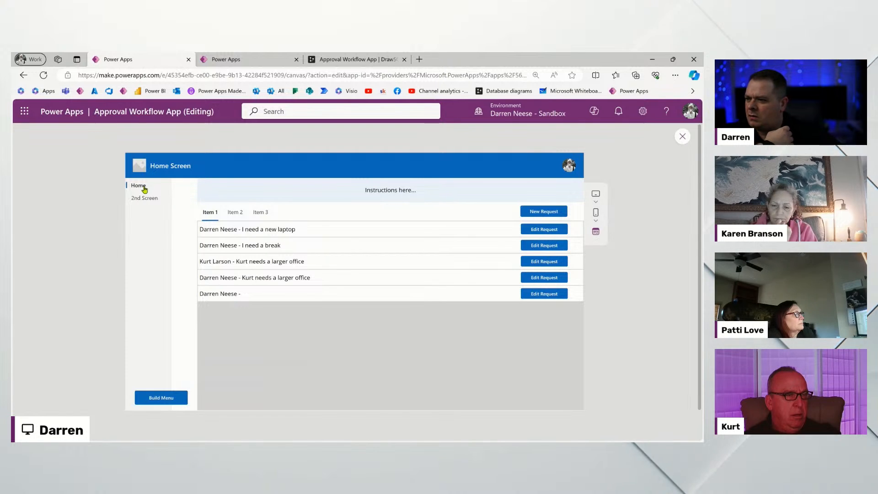
click(547, 211)
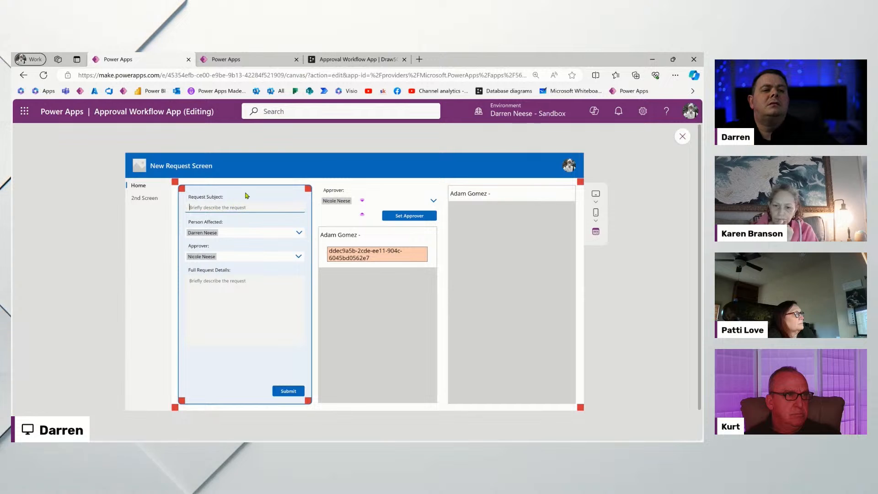
text(please )
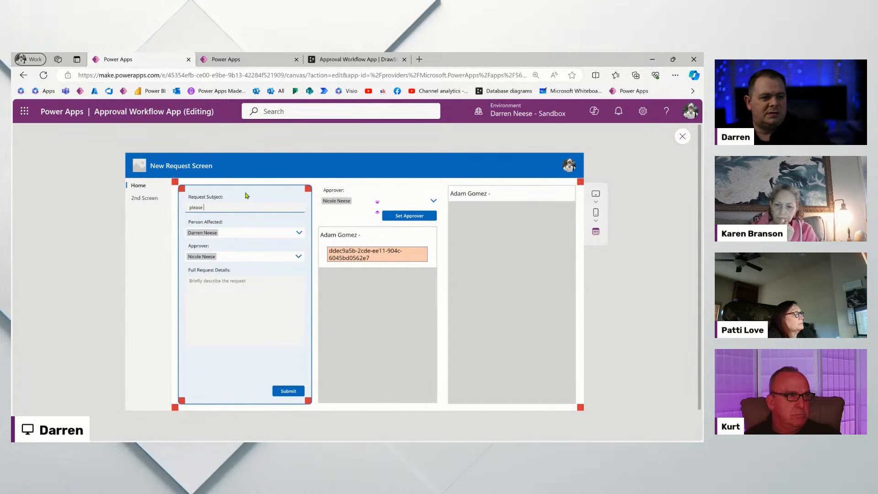
text(hel)
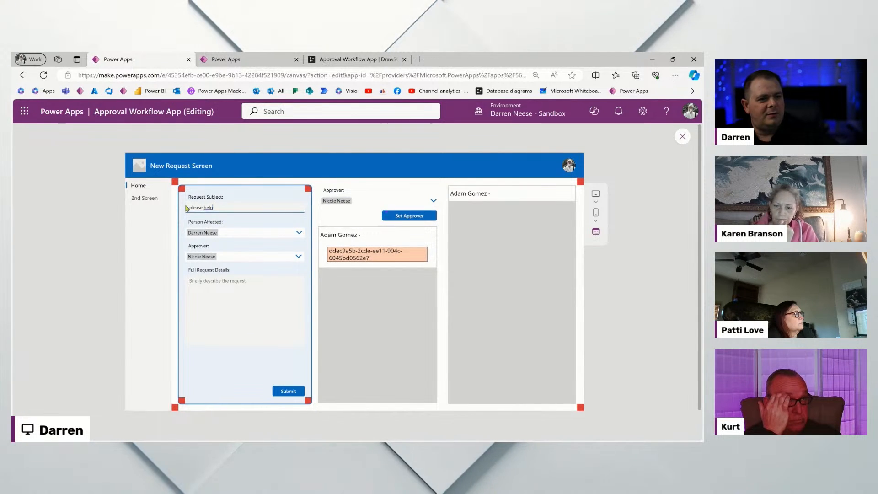
text(p)
drag(212, 207, 162, 208)
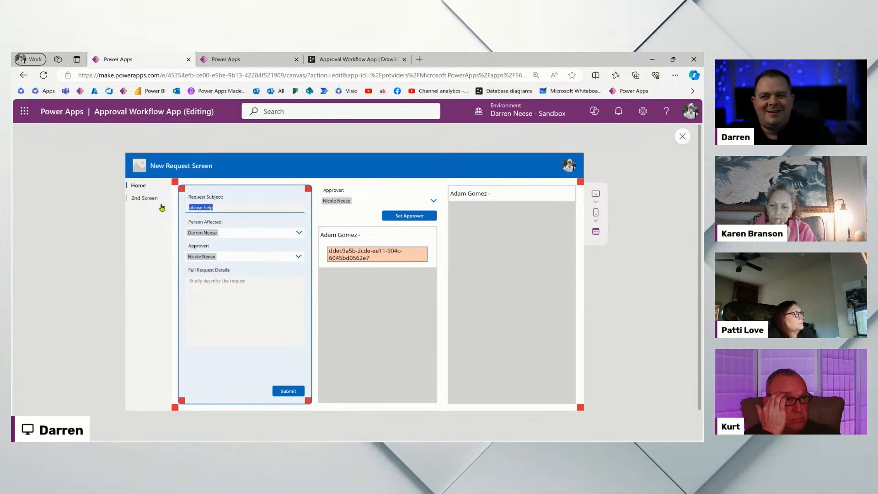
text(I need a pizza for a working lunch)
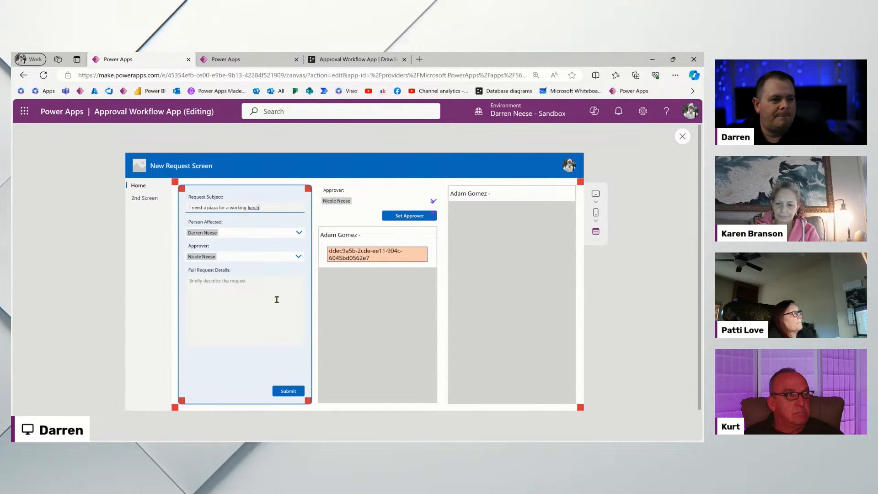
Enter "Pepperoni please" as the full request details and submit the request.
click(275, 300)
text(Pepperoni please)
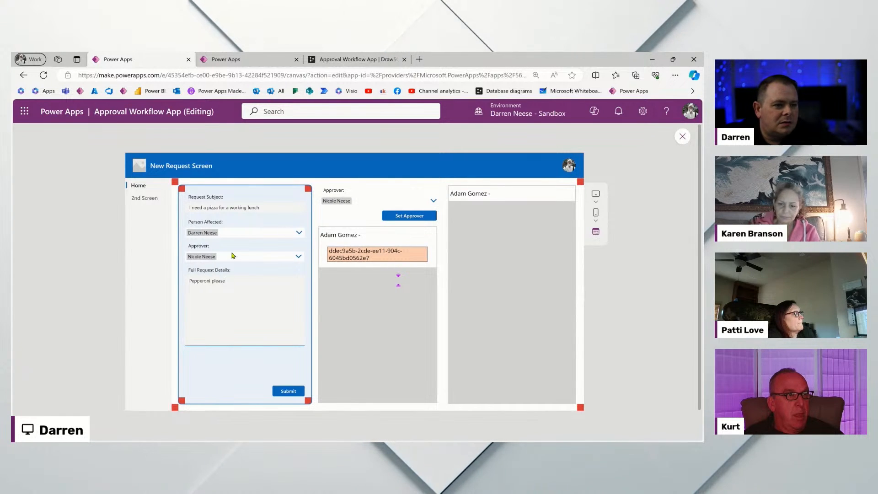
click(287, 391)
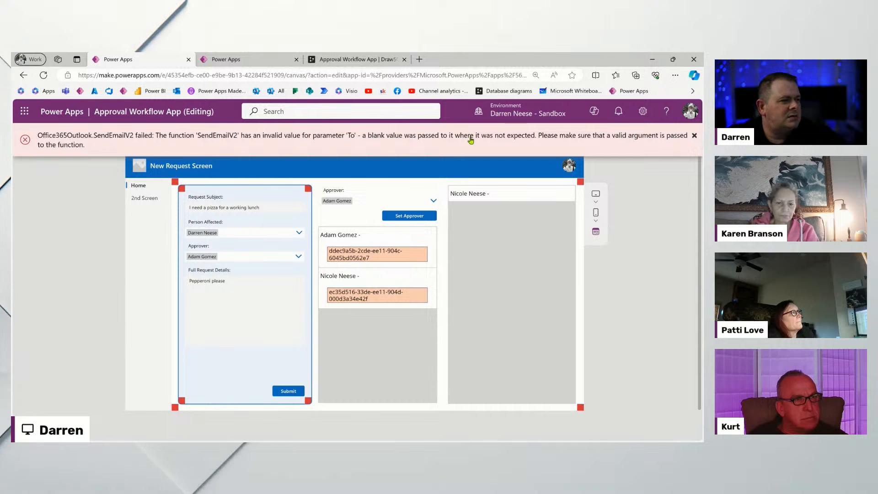
Dismiss the error, leave the preview, and inspect the recipient argument of SendEmailV2 in the Submit button's OnSelect formula.
click(694, 136)
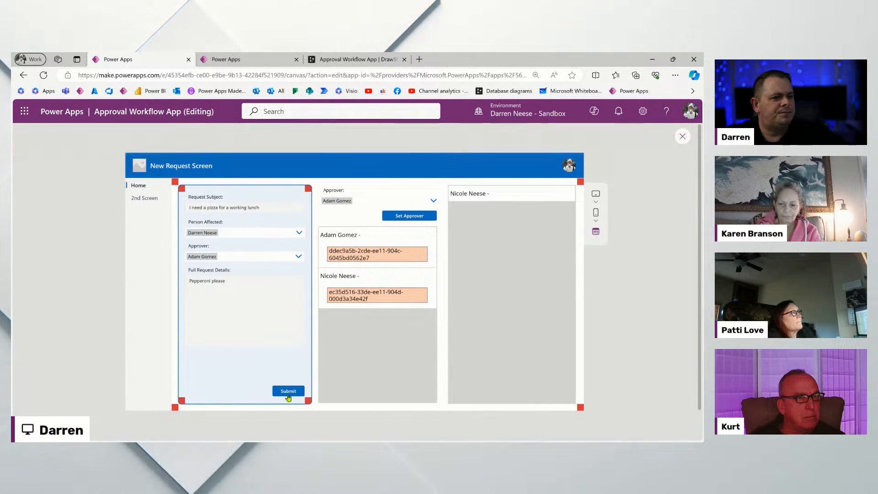
click(683, 139)
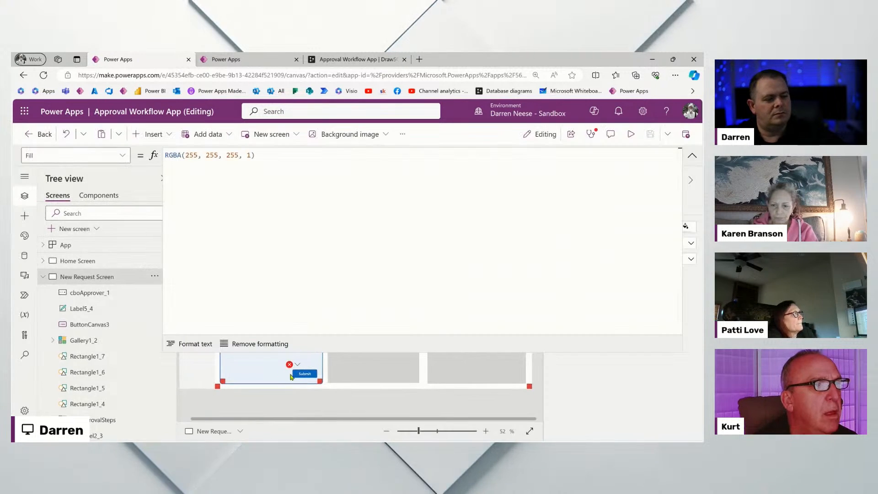
click(304, 374)
scroll(544, 246, down, 1)
click(457, 226)
scroll(457, 226, down, 10)
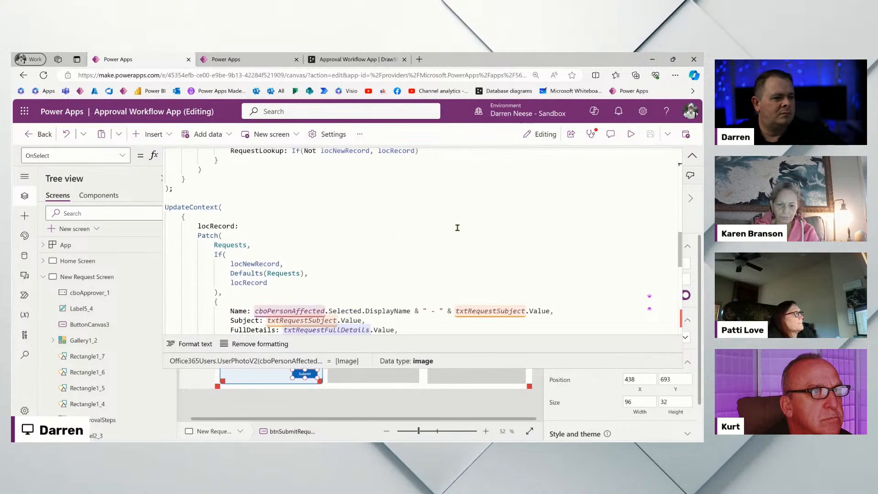
click(289, 216)
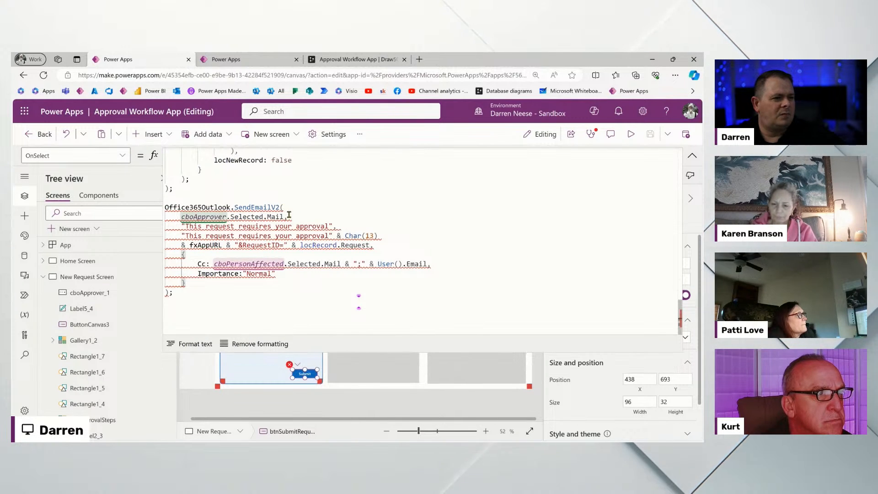
mouse_move(230, 216)
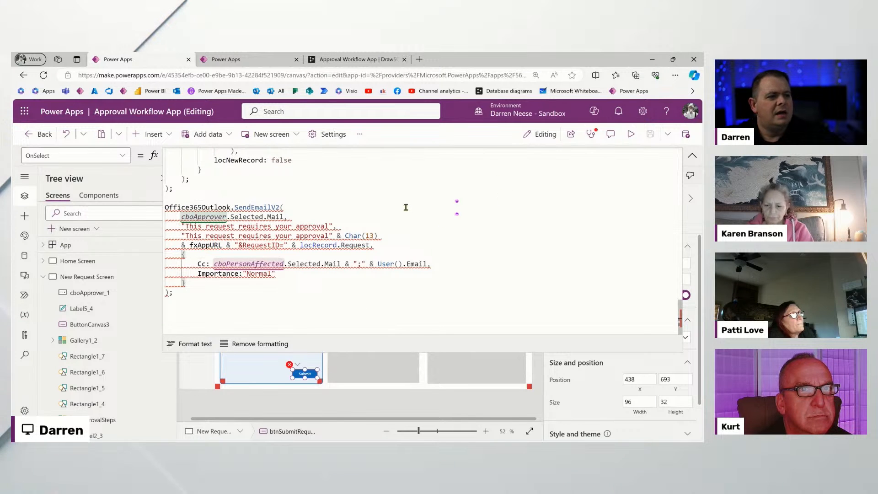
Check the output of cboApprover.Selected.Mail in a new text label on the New Request Screen, and delete the label.
drag(220, 215, 182, 216)
key(ctrl+c)
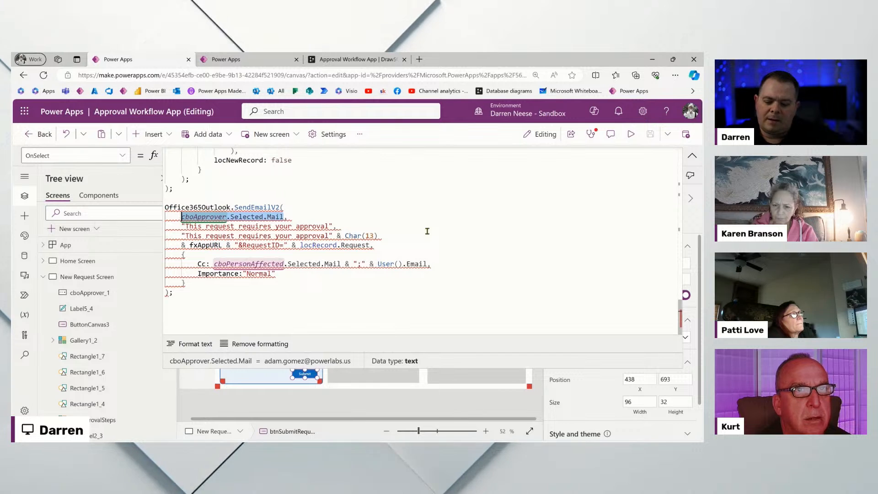
click(692, 156)
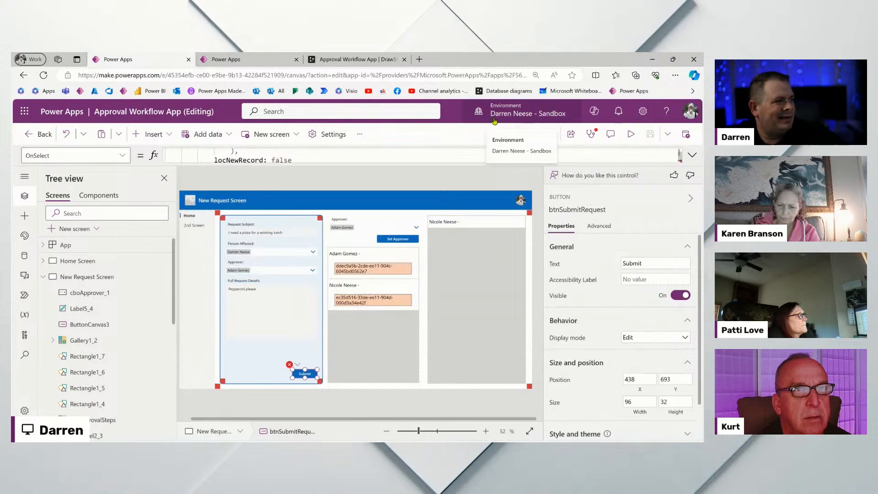
click(296, 179)
click(153, 134)
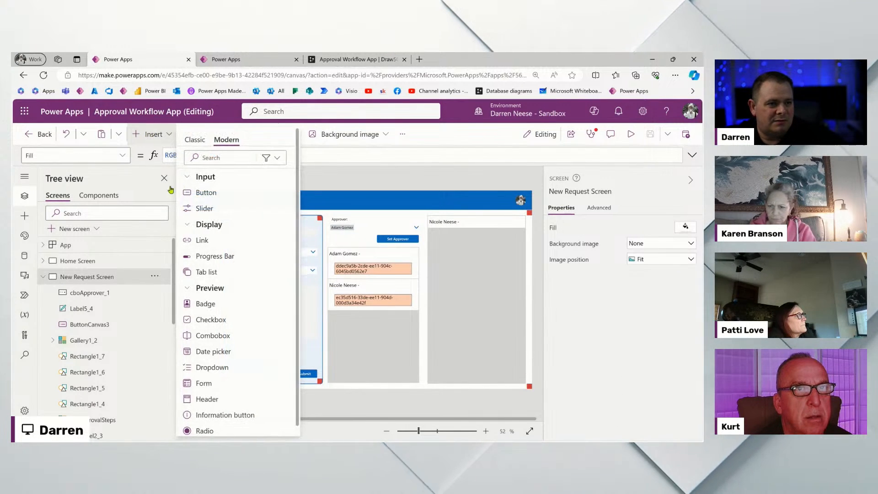
click(194, 139)
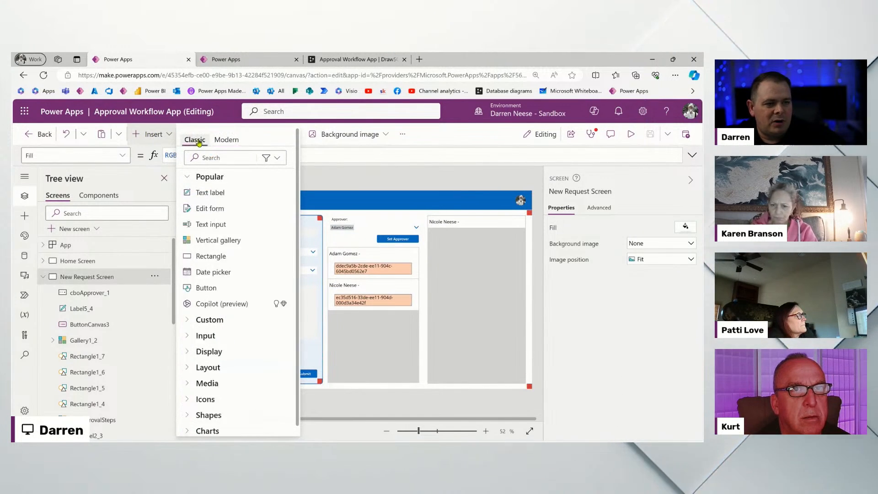
click(220, 193)
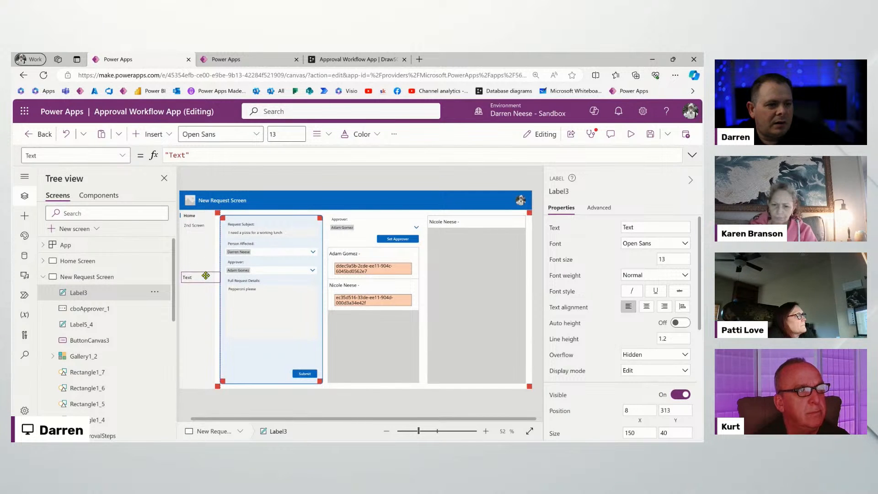
key(ctrl+a)
key(ctrl+v)
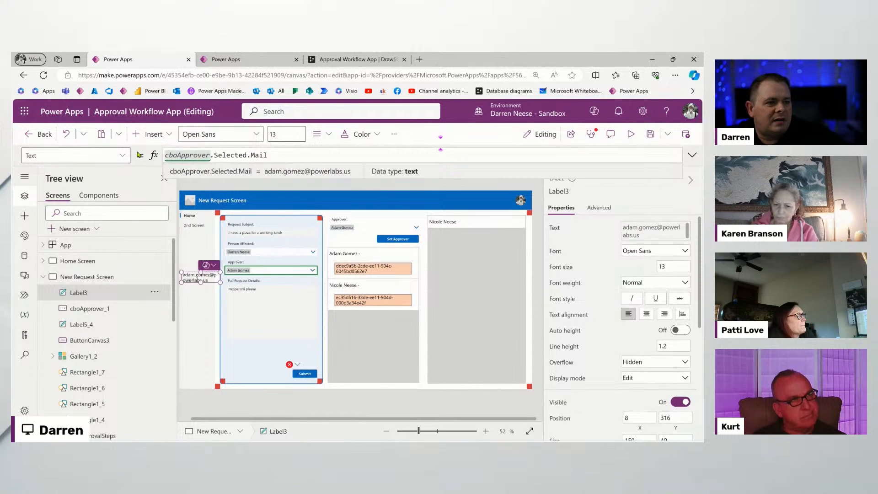
drag(220, 284, 378, 404)
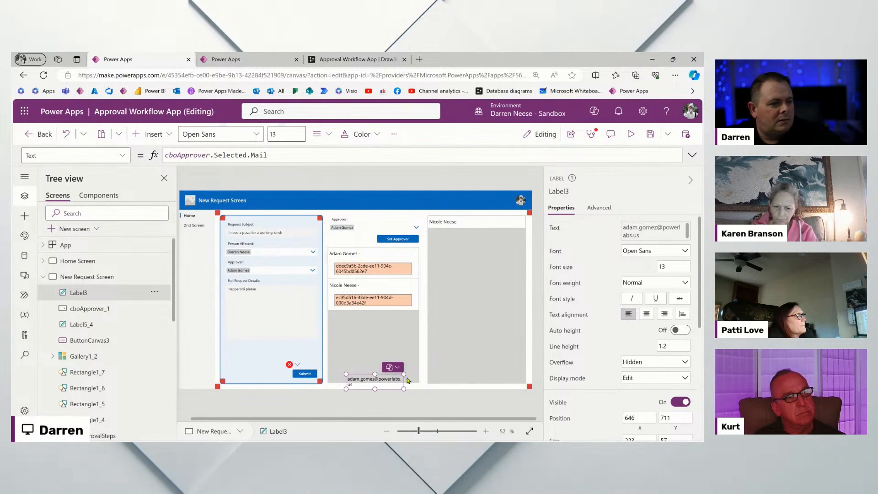
key(Delete)
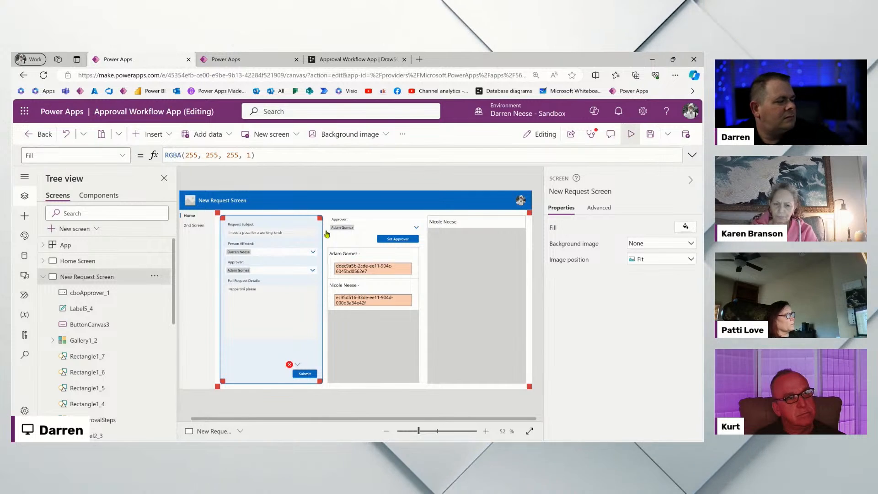
Preview the app, replace the pizza request's approver by searching for another person's surname, and submit the request.
key(F5)
click(224, 262)
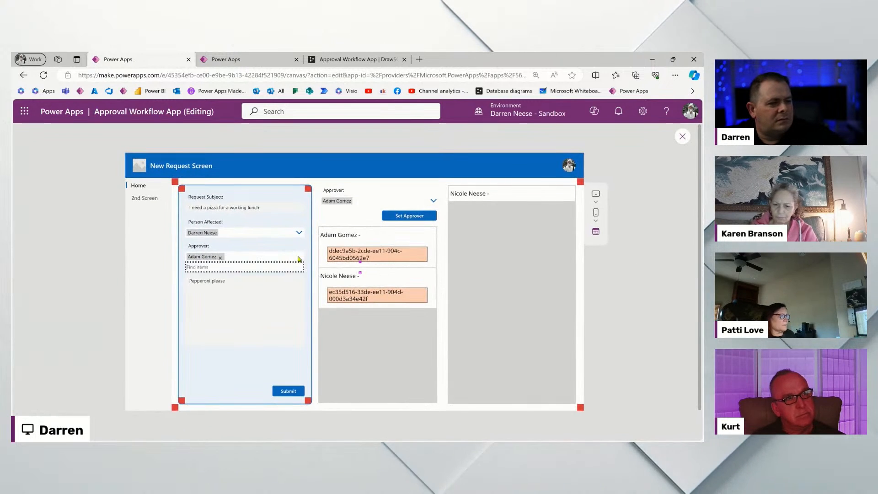
click(220, 257)
text(Nee)
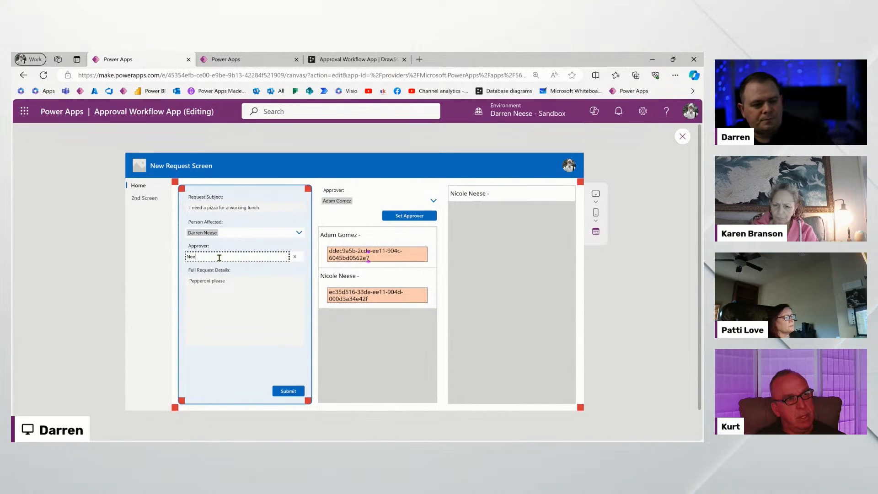
text(se)
click(216, 286)
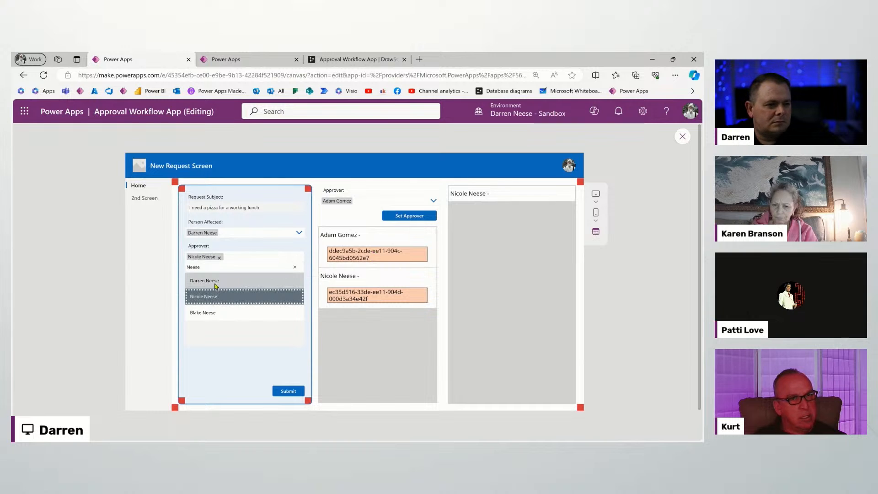
click(300, 247)
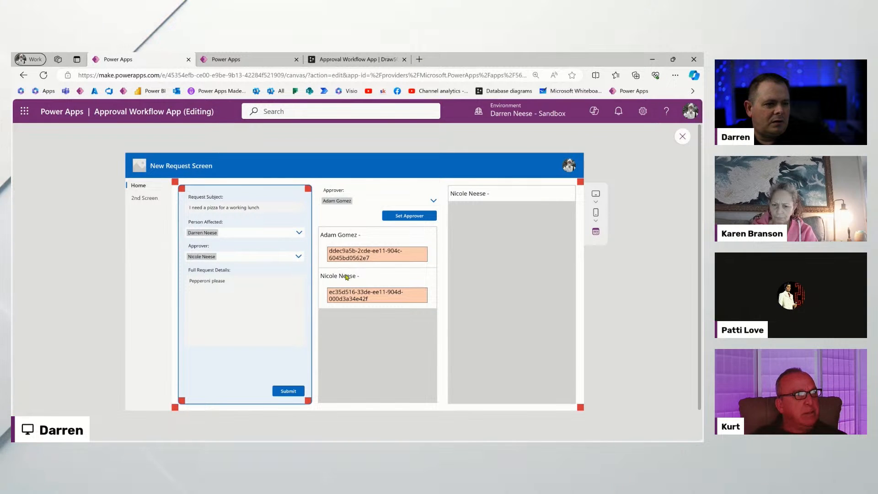
click(292, 392)
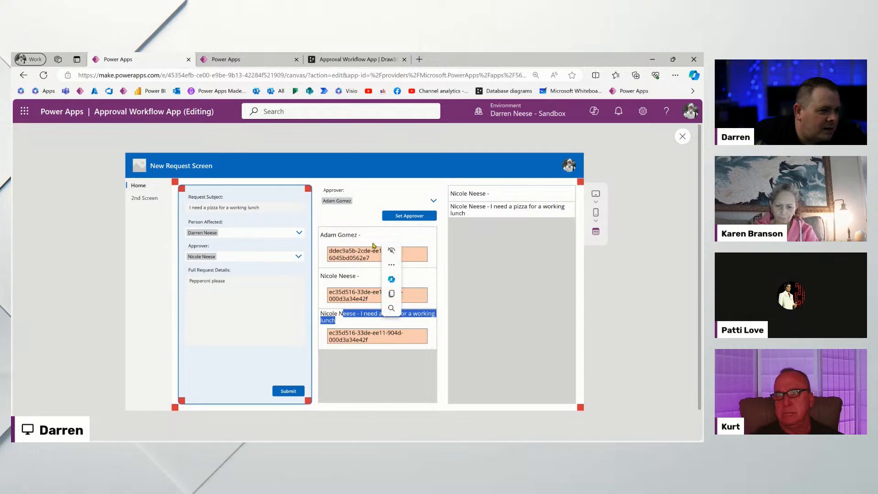
Leave the preview and set the galApprovalSteps gallery's Items to Filter(ApprovalSteps, RequestLookup.Request = locRecord.Request).
click(682, 137)
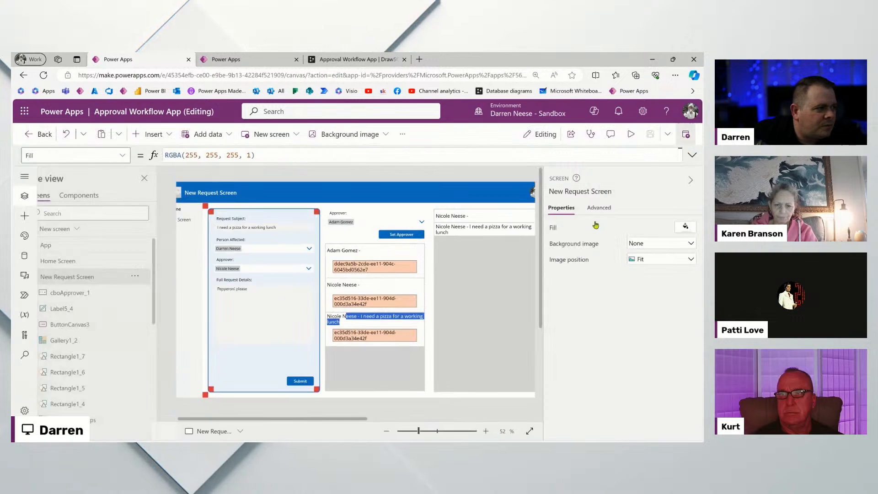
click(373, 272)
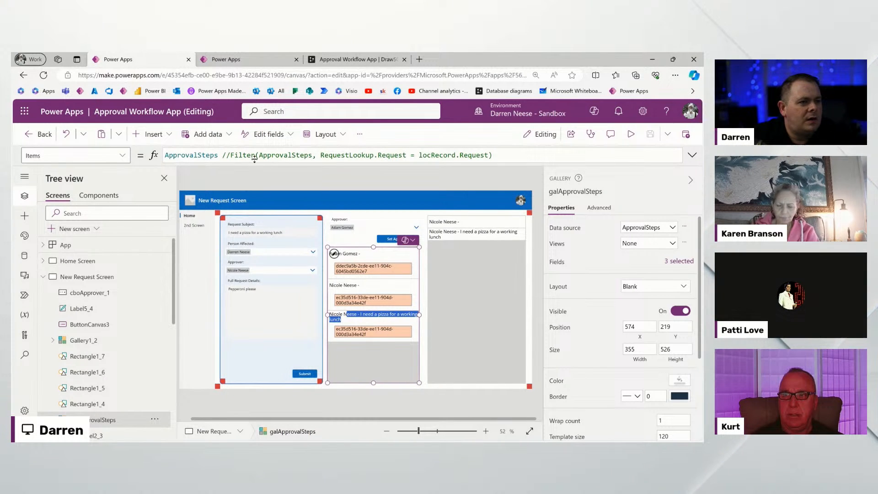
click(229, 154)
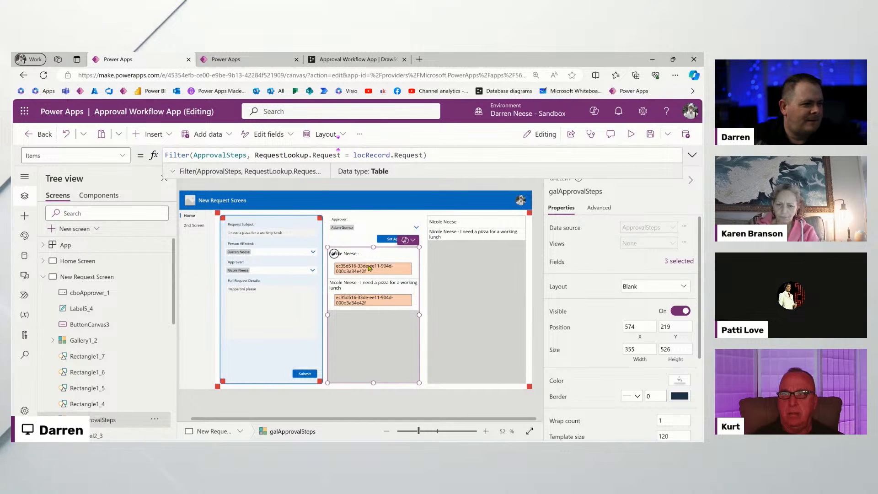
click(397, 186)
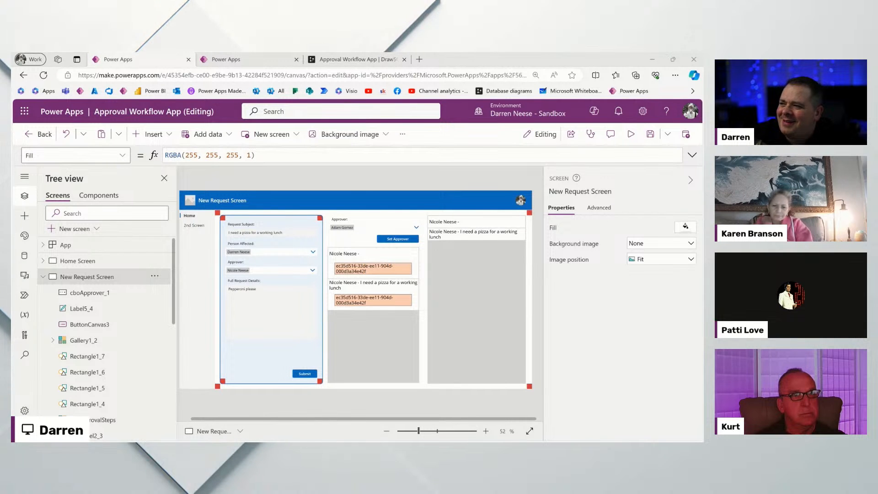
Switch to the Teams Workflows chat and examine the approval email notification, including its subject, sender and RequestID link.
drag(12, 182, 125, 103)
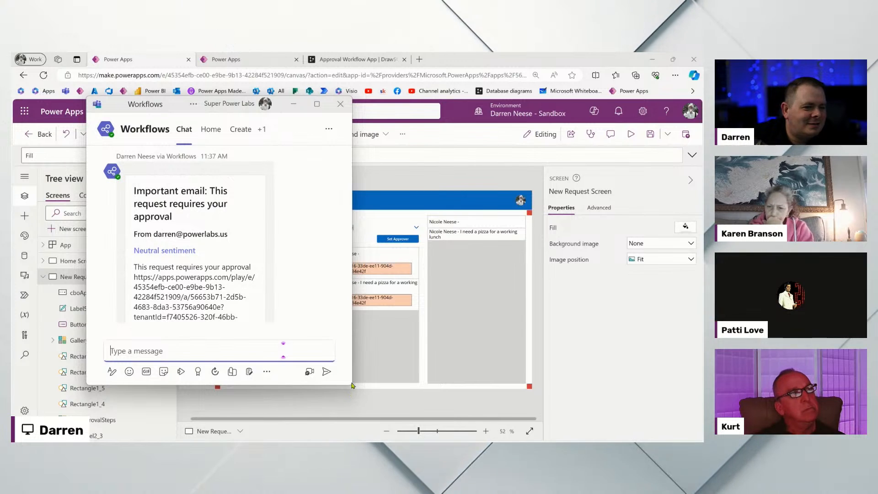
drag(351, 387, 505, 418)
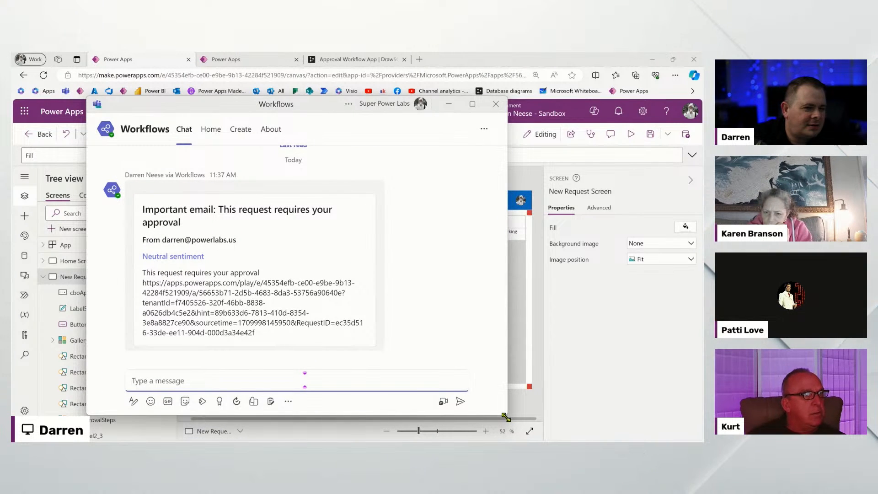
triple_click(166, 210)
click(319, 224)
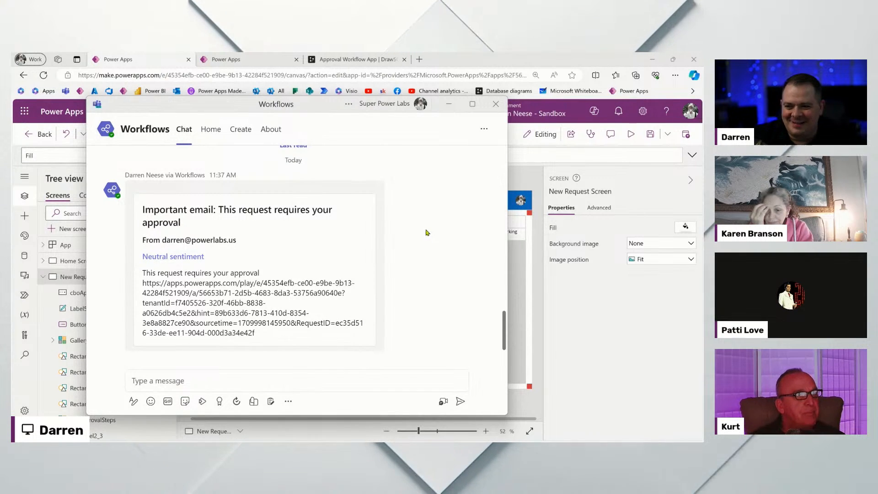
scroll(427, 251, up, 2)
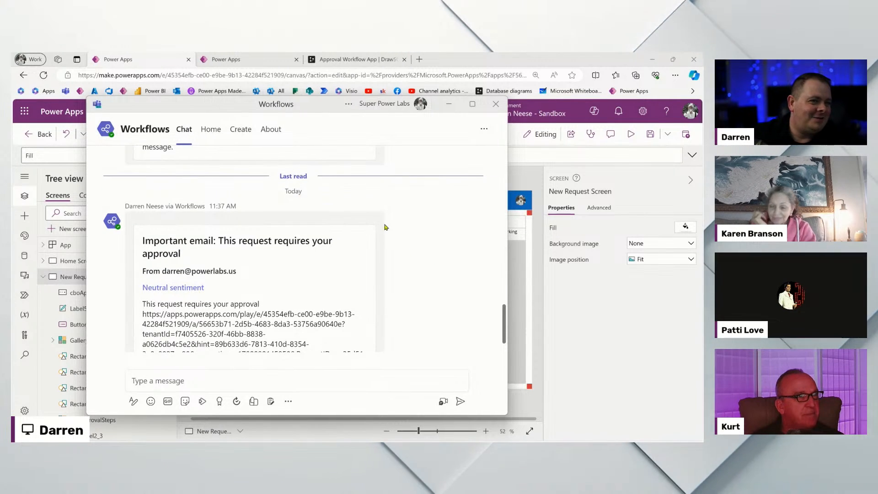
scroll(427, 281, up, 2)
scroll(428, 283, down, 4)
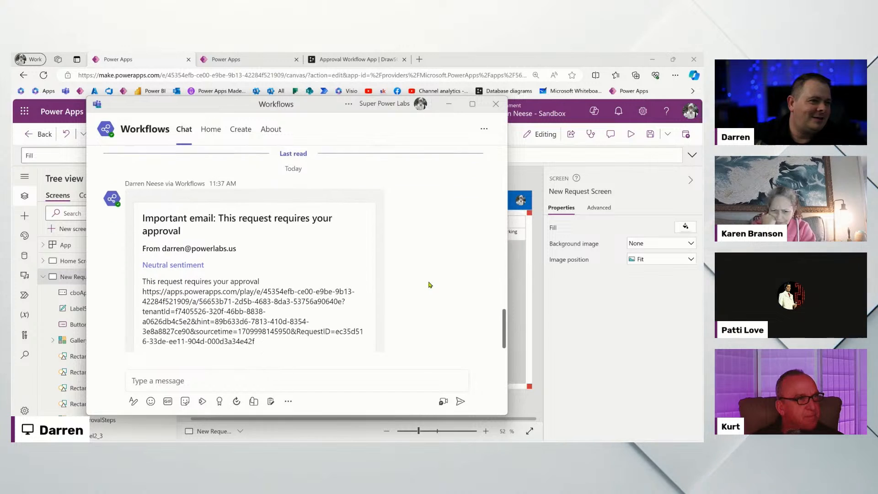
drag(164, 211, 235, 243)
click(233, 248)
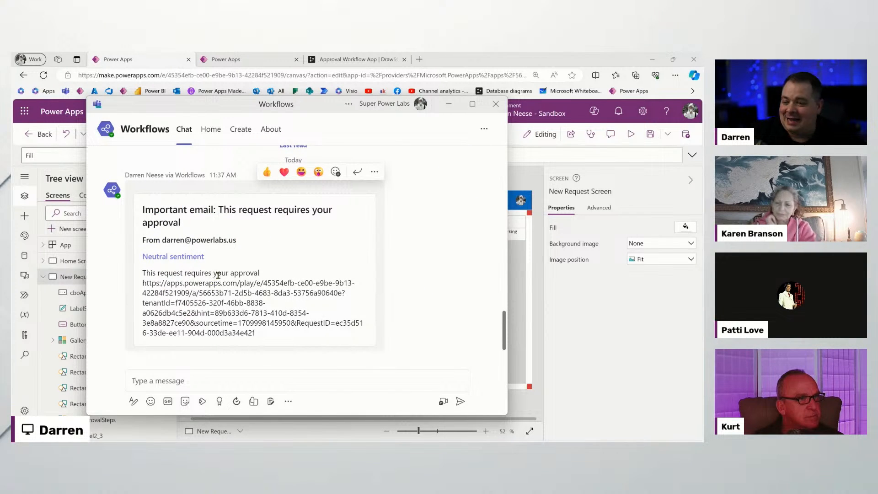
drag(320, 111, 1, 165)
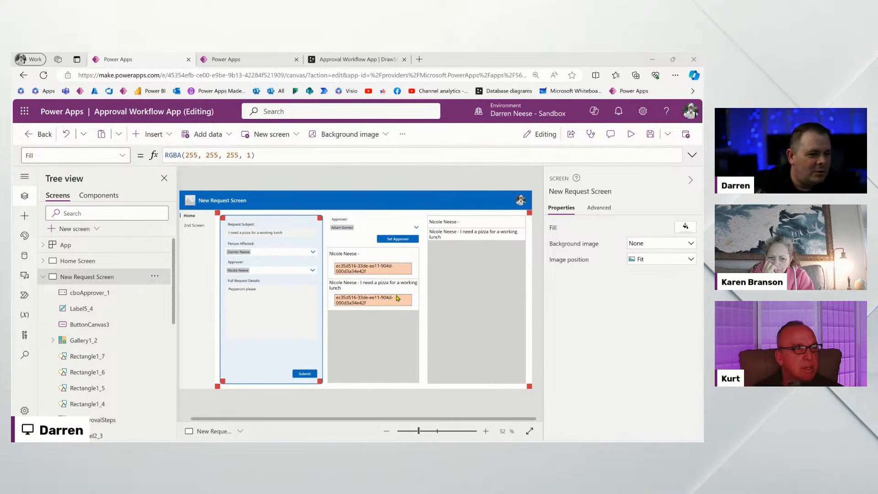
Set the galApprovalSteps gallery's template size to 140 and add a text label reading "Current" beneath the request ID.
click(382, 352)
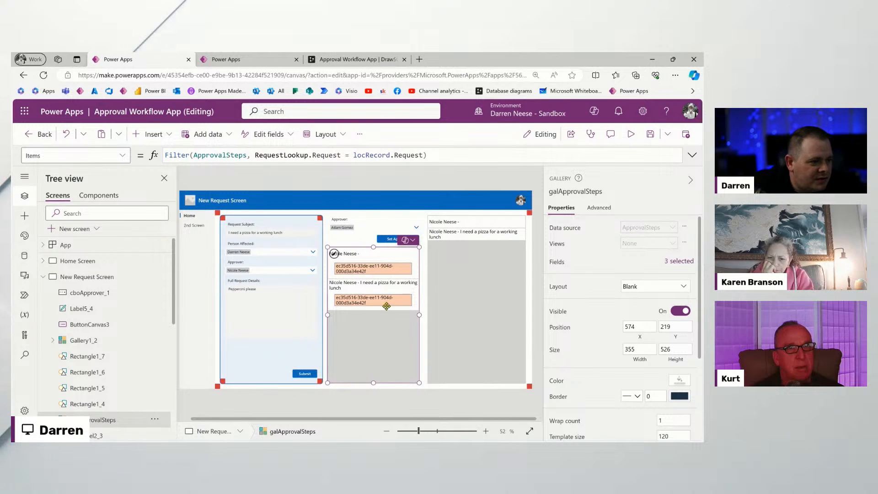
scroll(634, 314, down, 2)
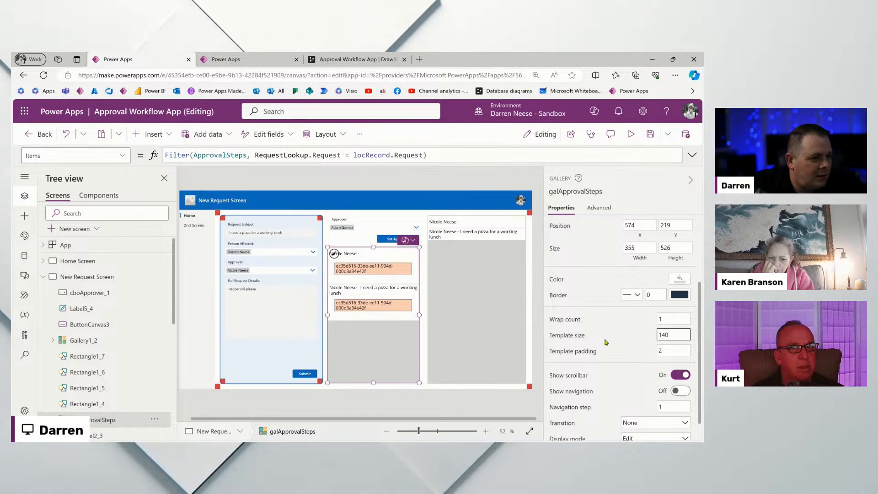
click(383, 270)
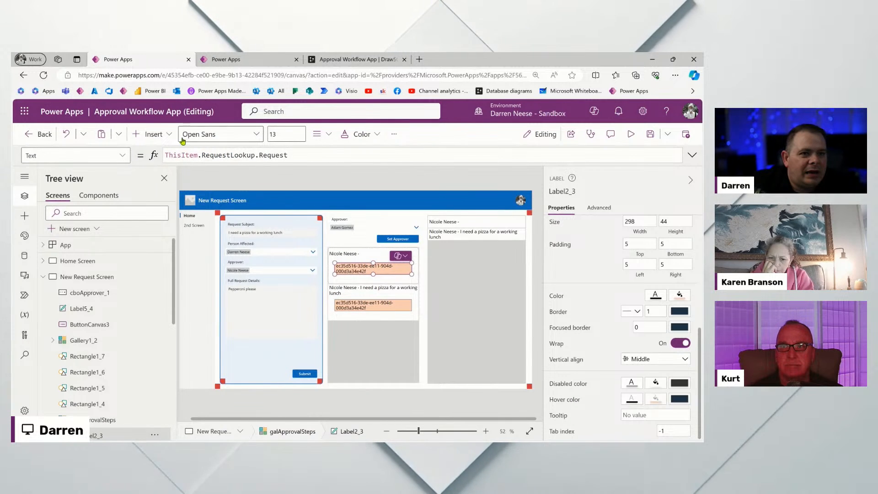
click(151, 134)
click(230, 192)
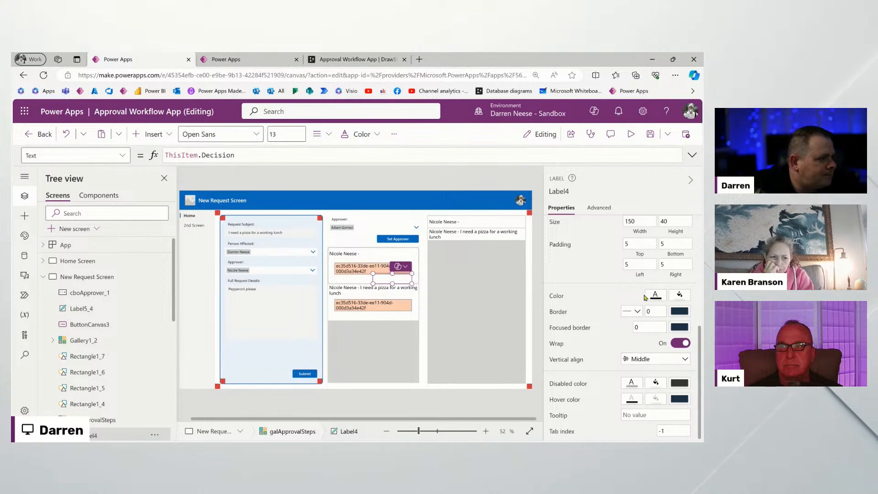
click(309, 154)
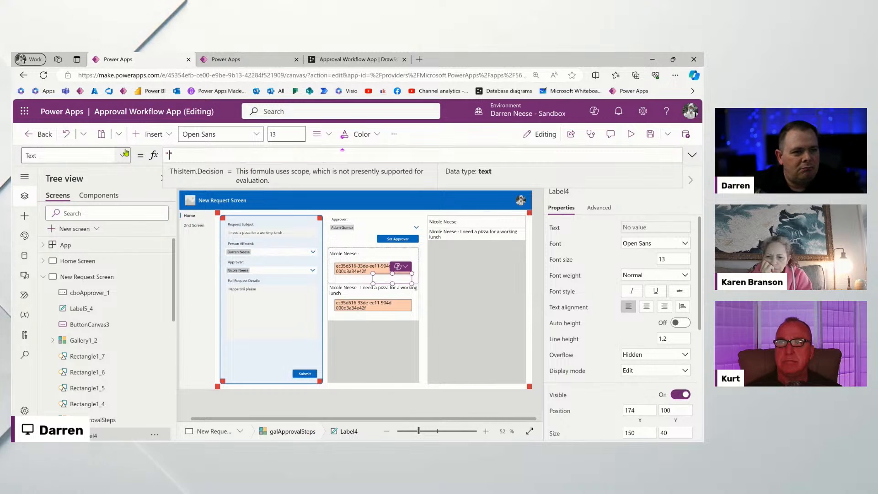
text("current)
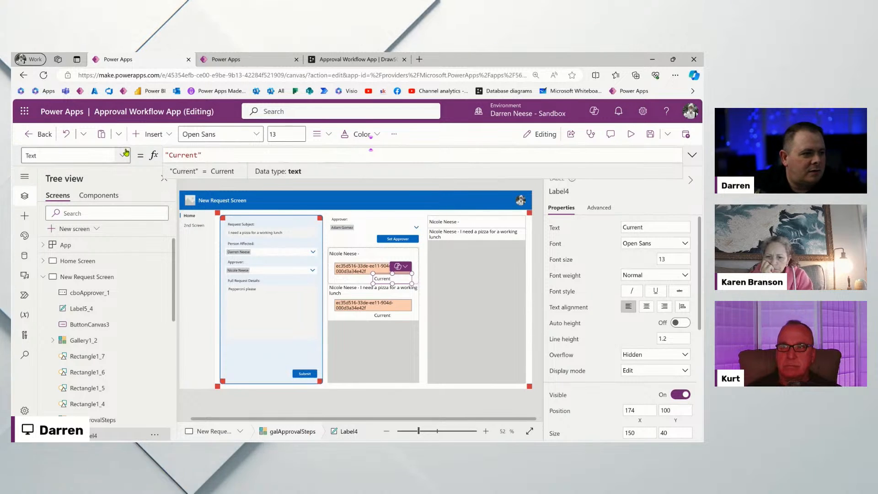
Center the text of the "Current" label in the approval steps gallery and give it a green fill.
click(646, 306)
scroll(646, 319, down, 4)
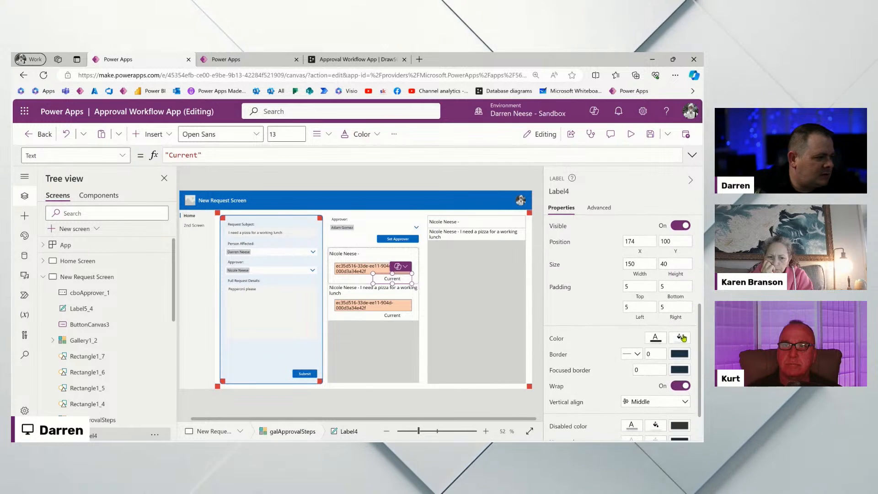
click(681, 337)
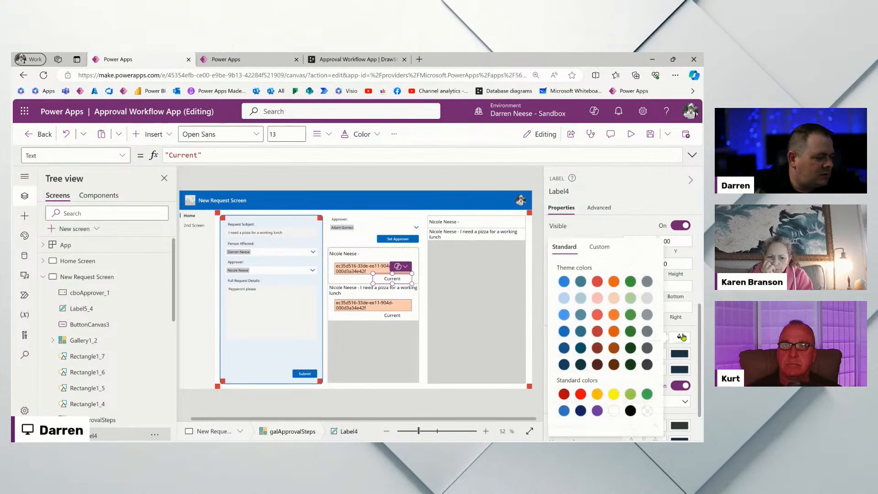
click(646, 394)
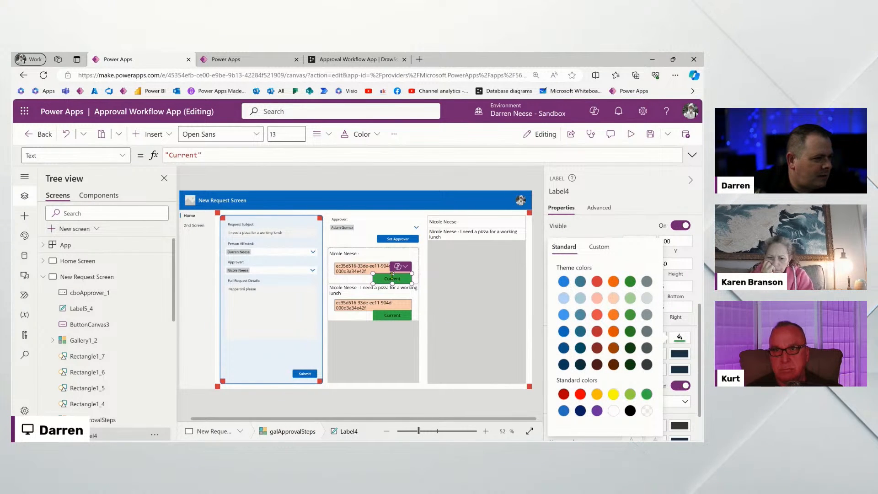
Resize the "Current" label to 80 wide and 30 high, make its text white, and move it to about X 244, Y 110.
drag(393, 274, 392, 277)
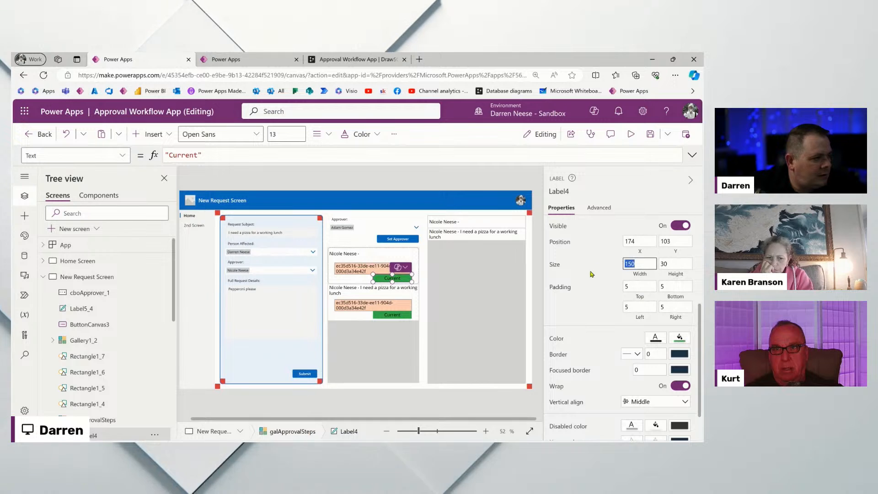
text(80)
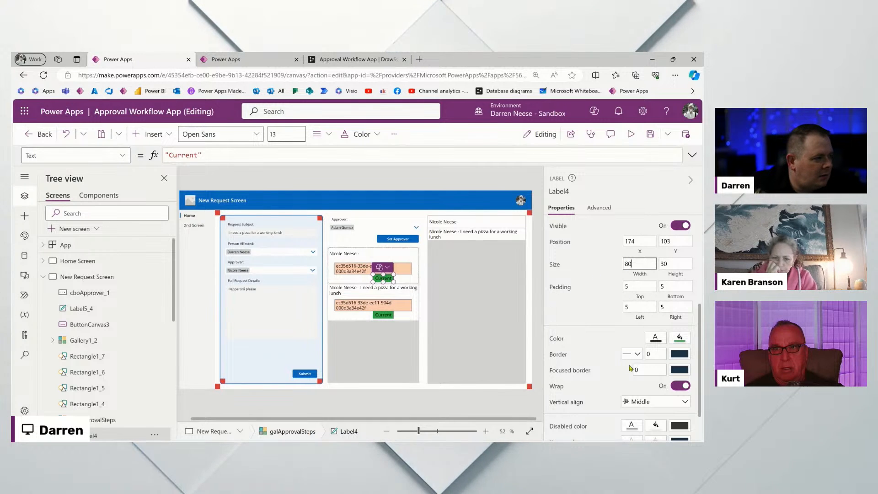
click(655, 338)
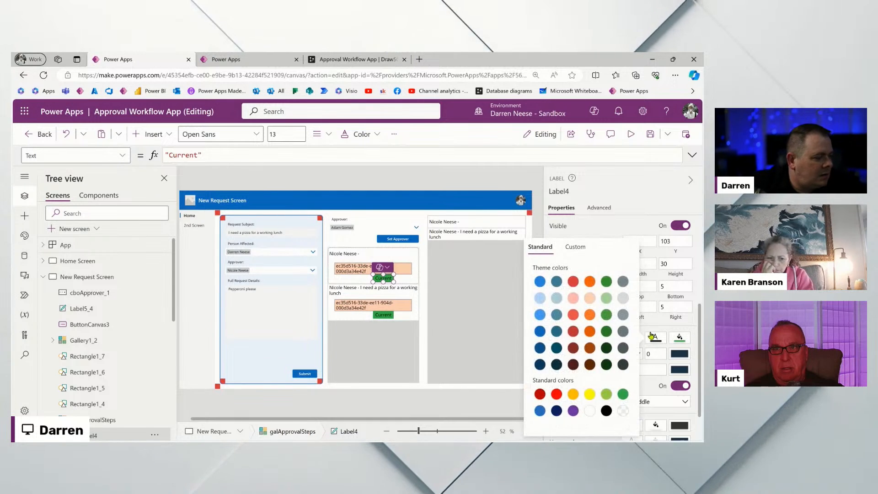
click(591, 408)
drag(388, 278, 406, 280)
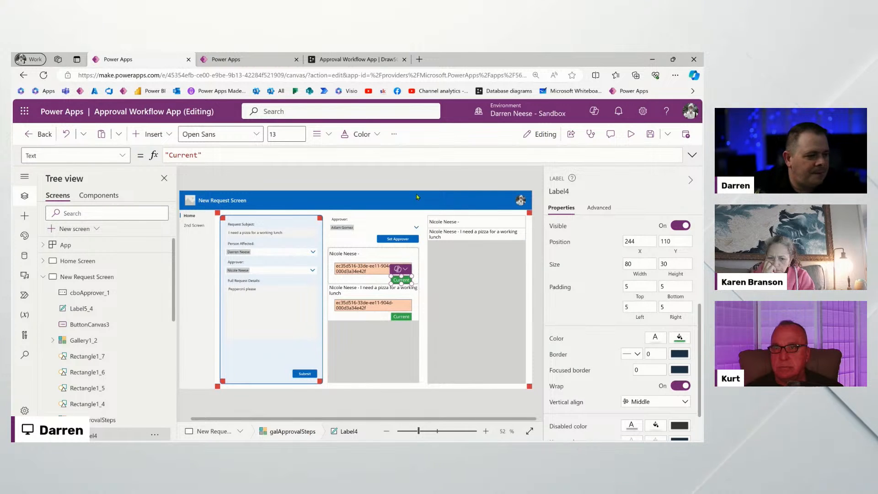
Set the "Current" label's Visible property to locRecord.CurrentStepLookup.ApprovalStep = ThisItem.ApprovalStep.
click(124, 156)
scroll(71, 314, down, 5)
click(68, 288)
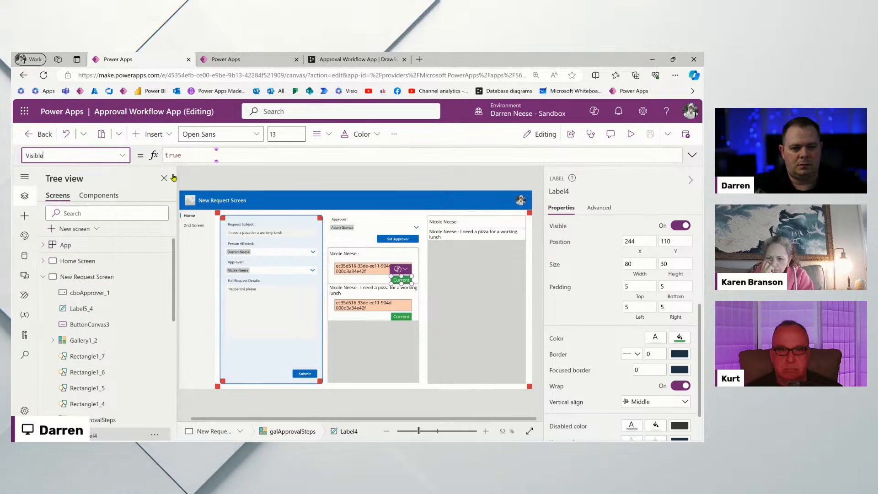
text(lo)
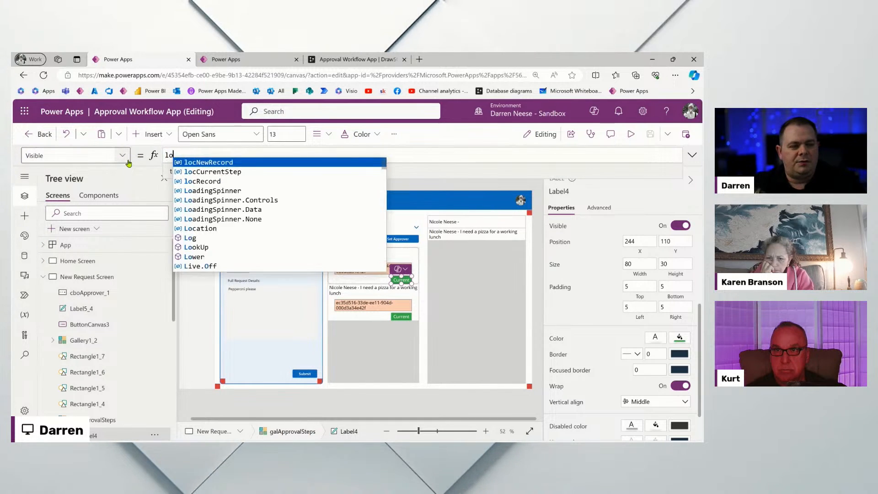
text(cRecord.c)
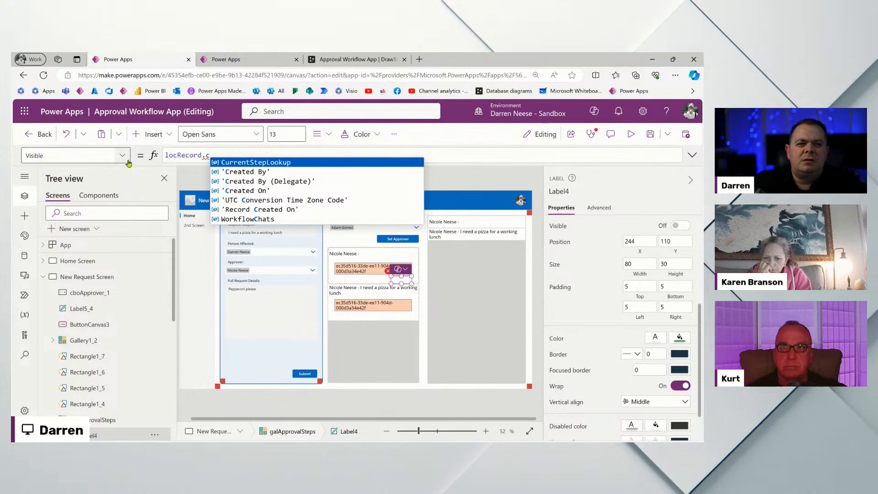
key(Tab)
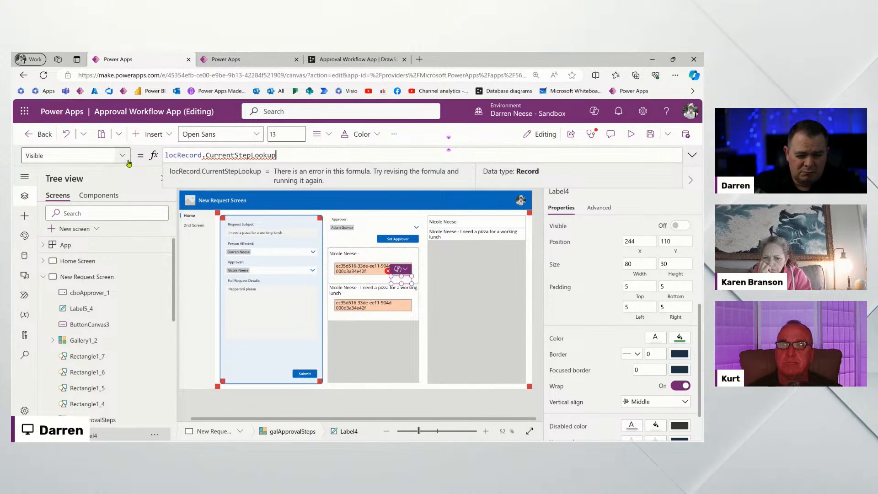
text(.)
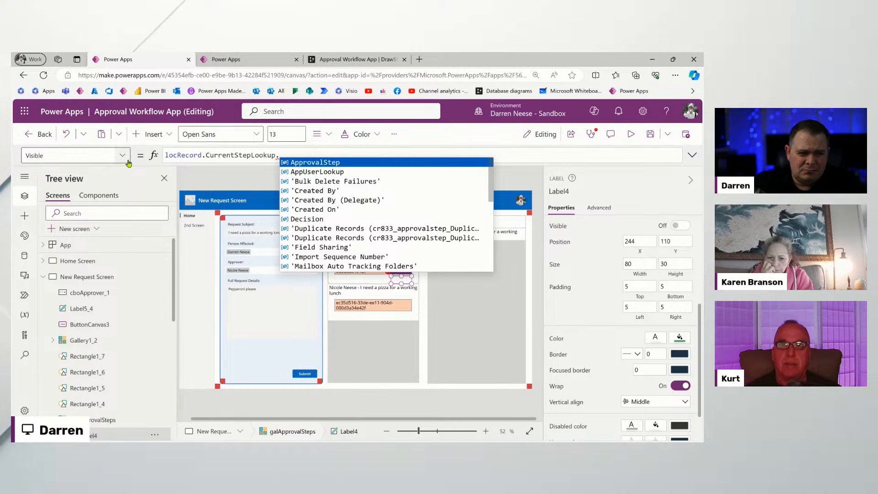
text(st)
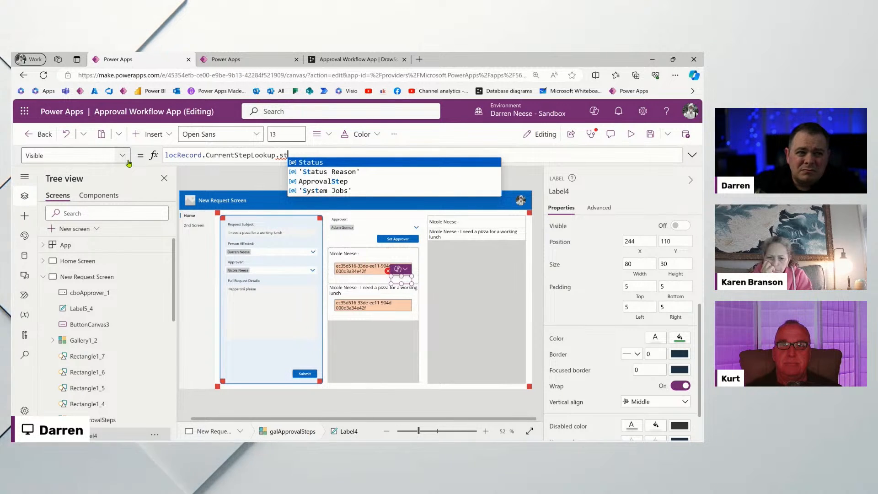
key(Down)
key(Down)
key(Tab)
text(= )
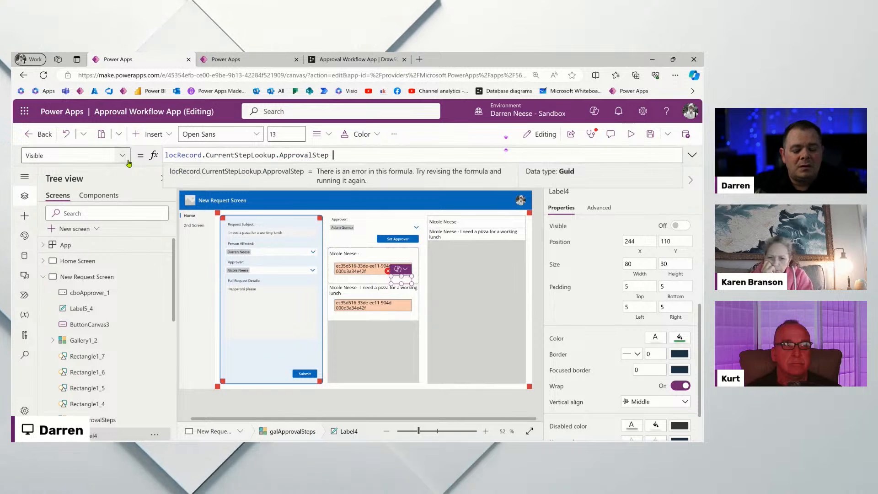
text(This)
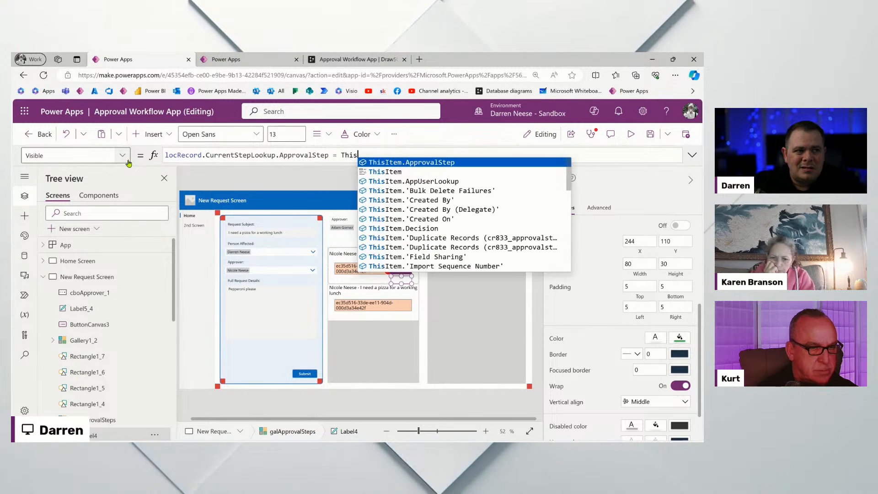
text(Item.)
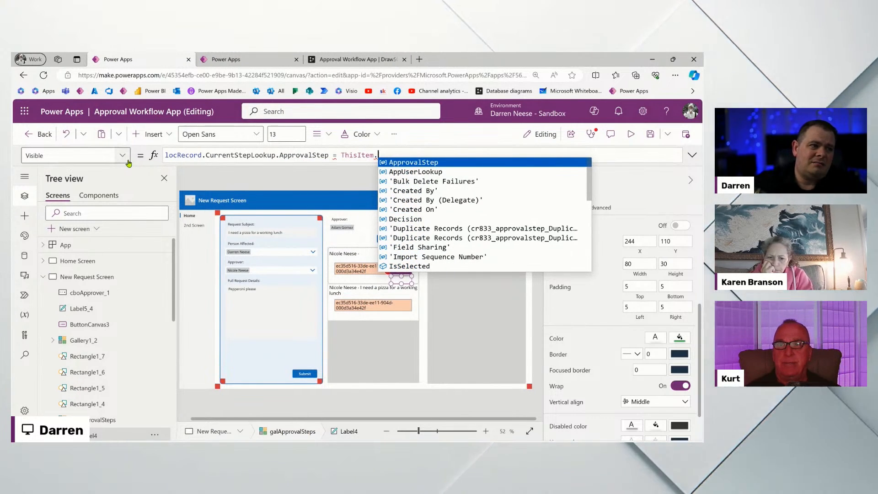
key(Tab)
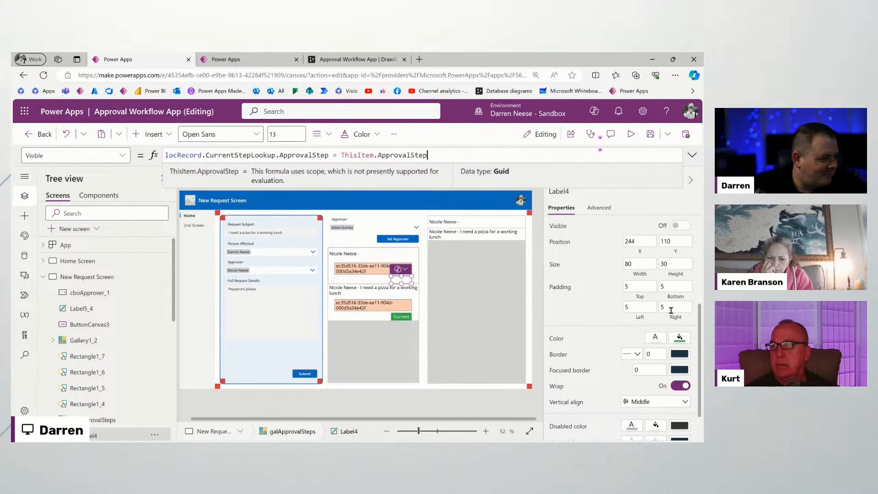
Set the "Current" label's Y position to 106.
click(671, 240)
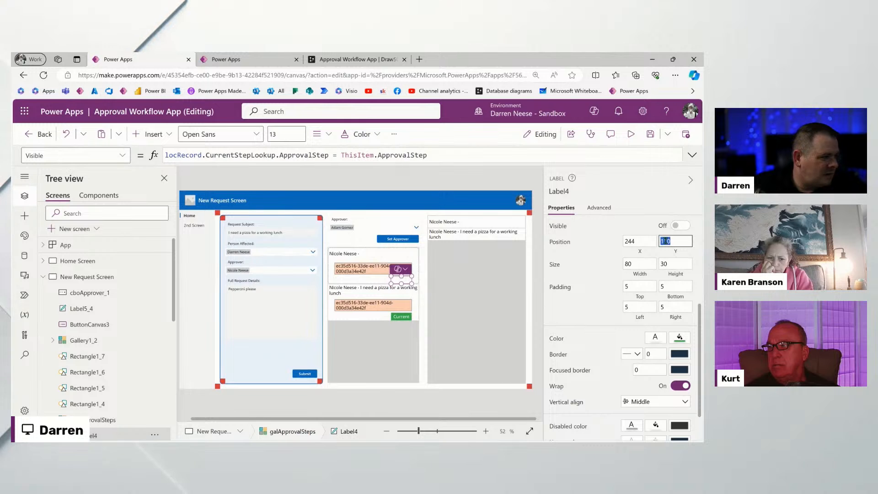
click(667, 240)
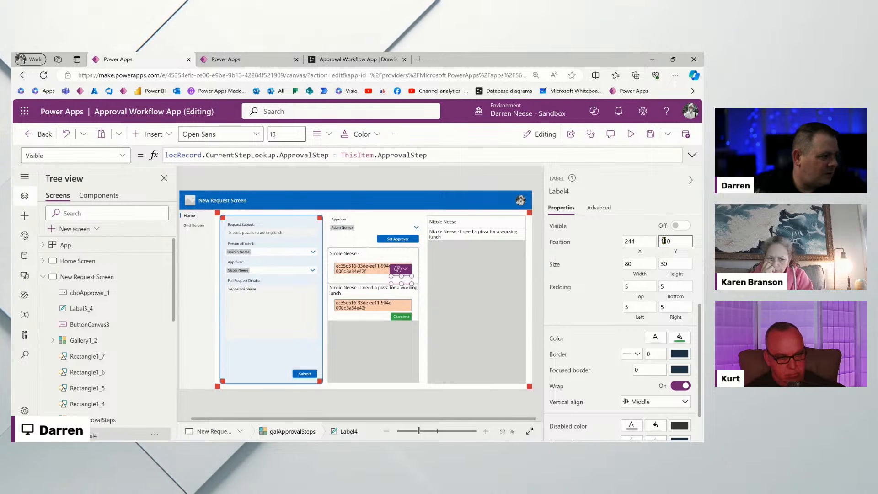
drag(664, 241, 670, 241)
text(06)
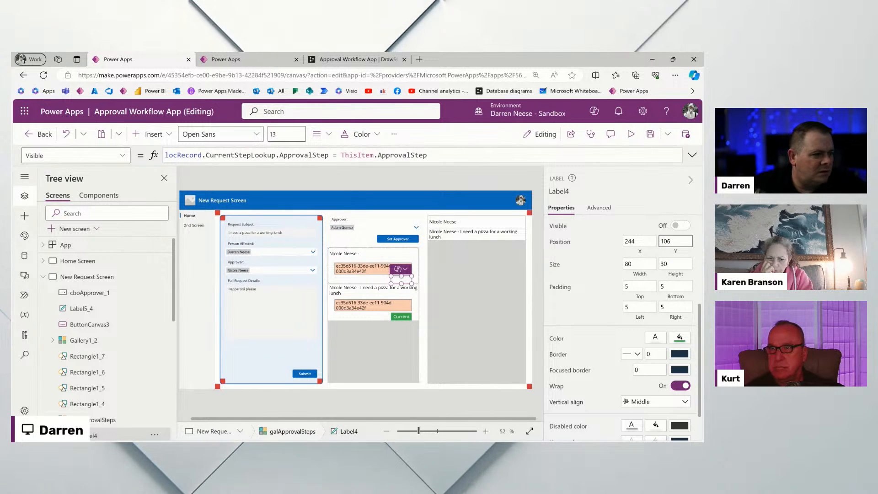
click(415, 182)
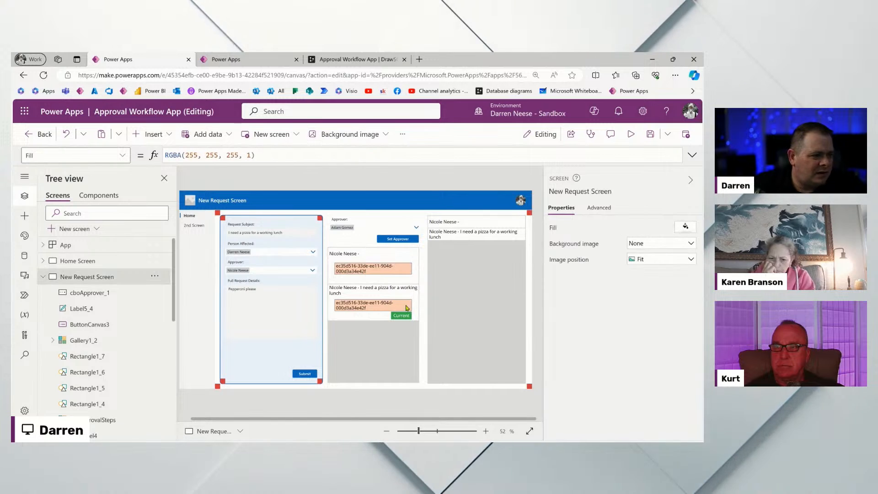
click(383, 301)
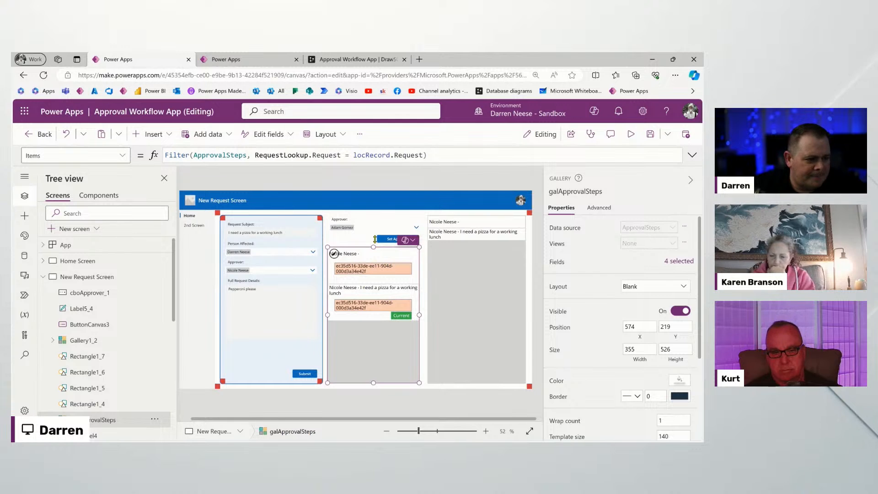
click(436, 182)
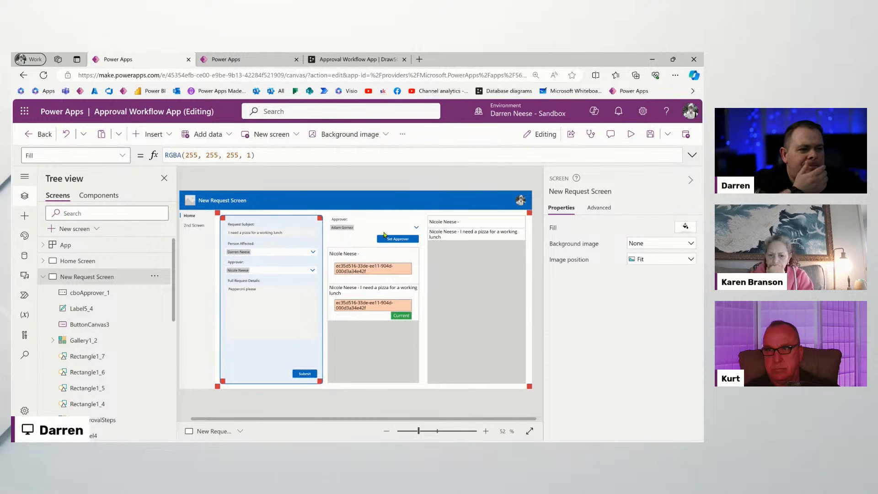
Change the Set Approver button's text to "Set New Approver" and move it beneath the approver field at about X 580, Y 173.
click(401, 240)
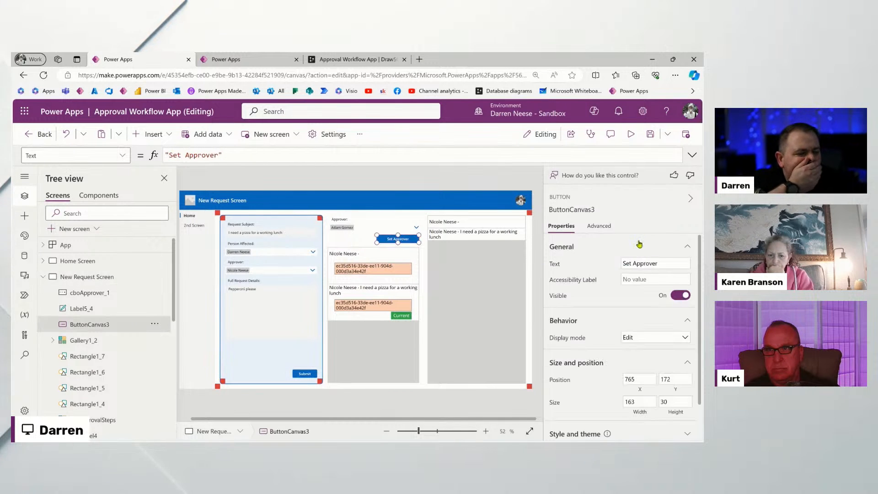
click(633, 264)
text(New)
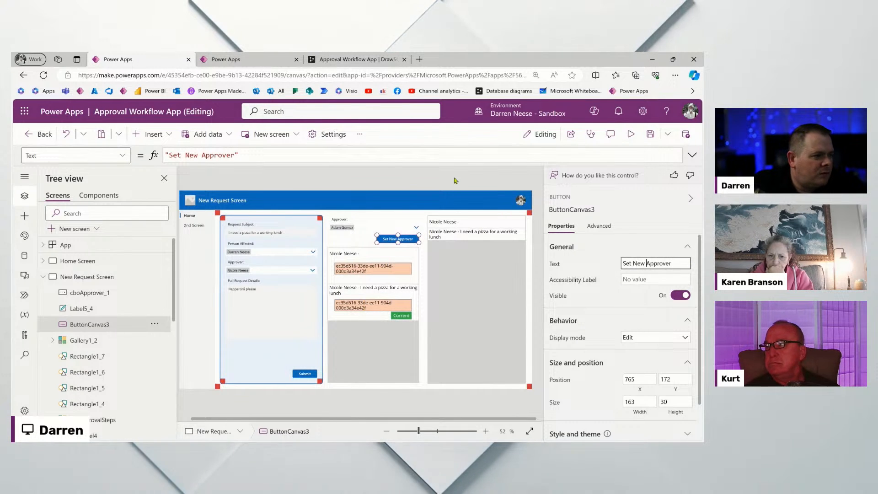
click(412, 244)
click(404, 239)
drag(404, 239, 367, 239)
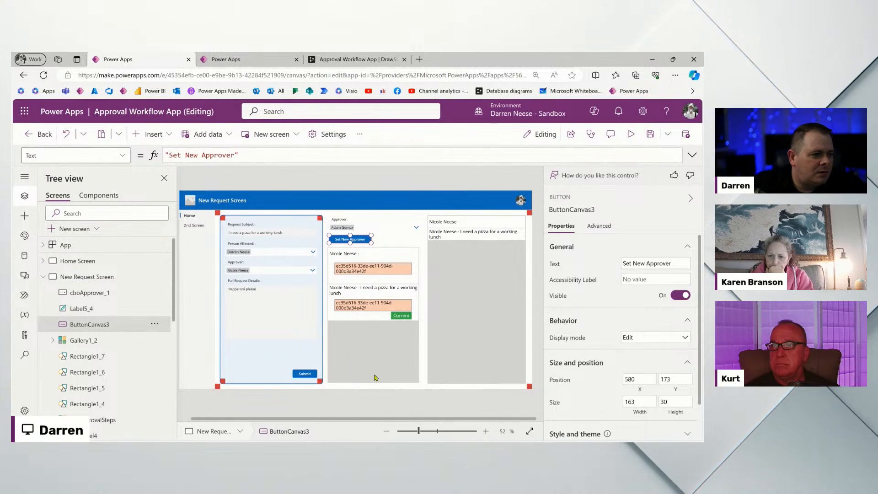
Lower the top edge of galApprovalSteps to about Y 242 and shorten Gallery1_2 from its lower edge to about 478 high.
click(373, 267)
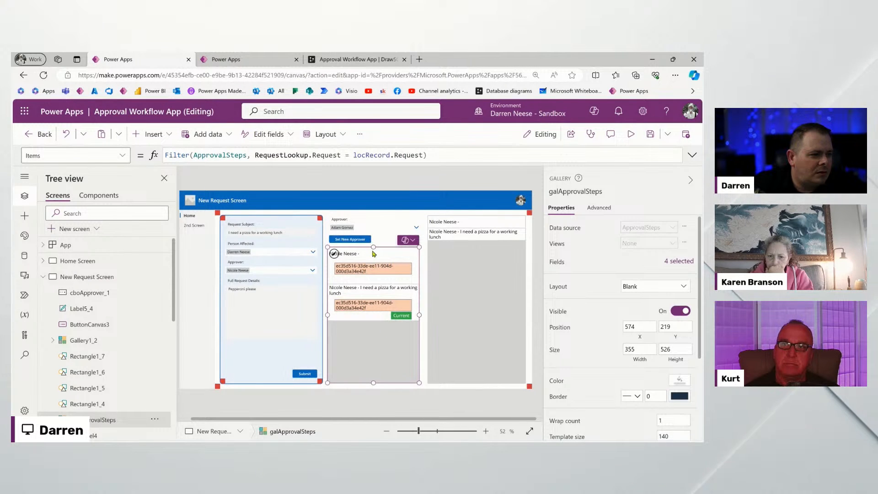
drag(374, 247, 372, 253)
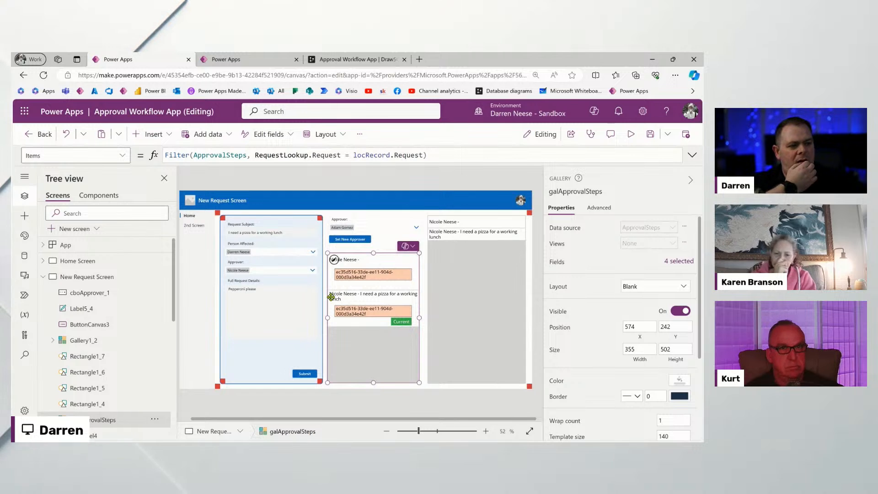
click(485, 299)
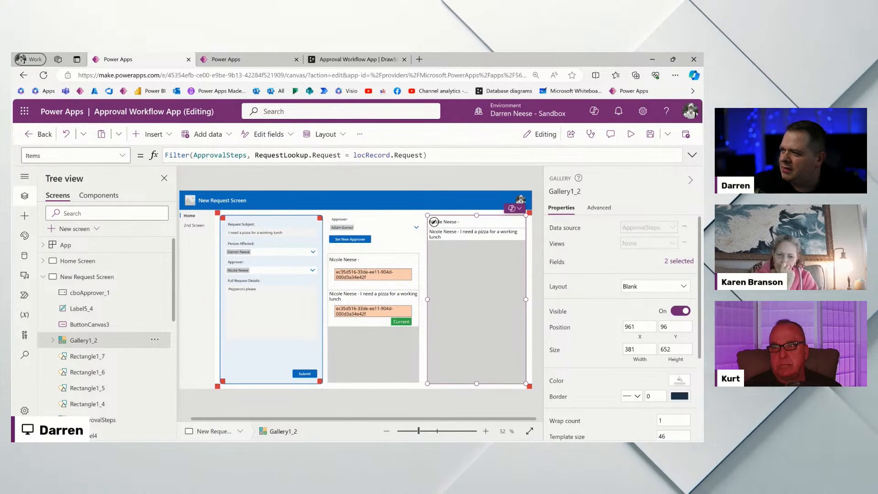
click(478, 300)
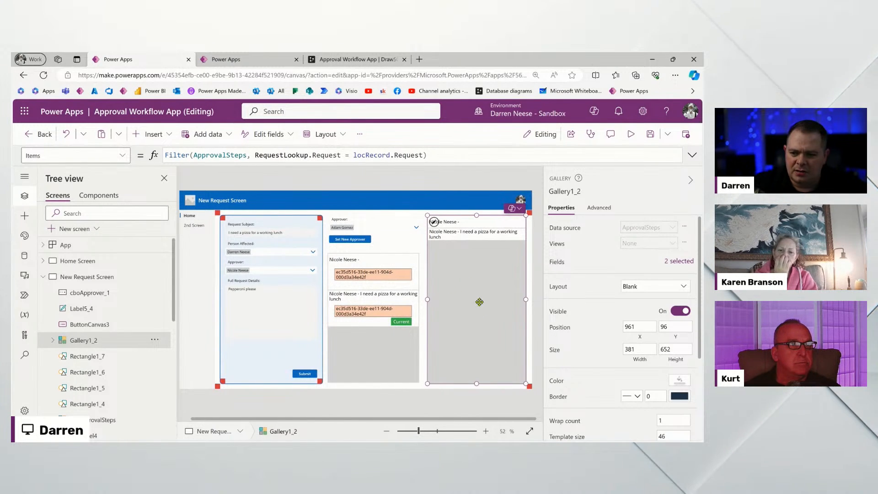
drag(477, 383, 472, 338)
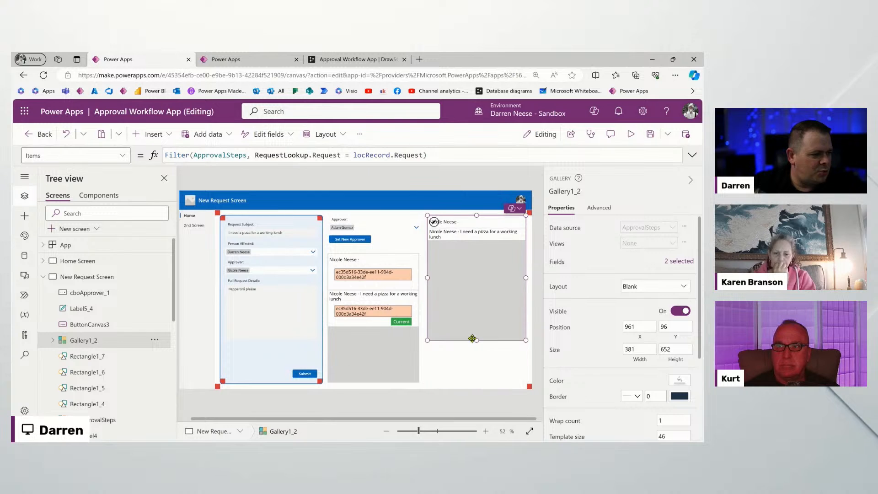
click(477, 359)
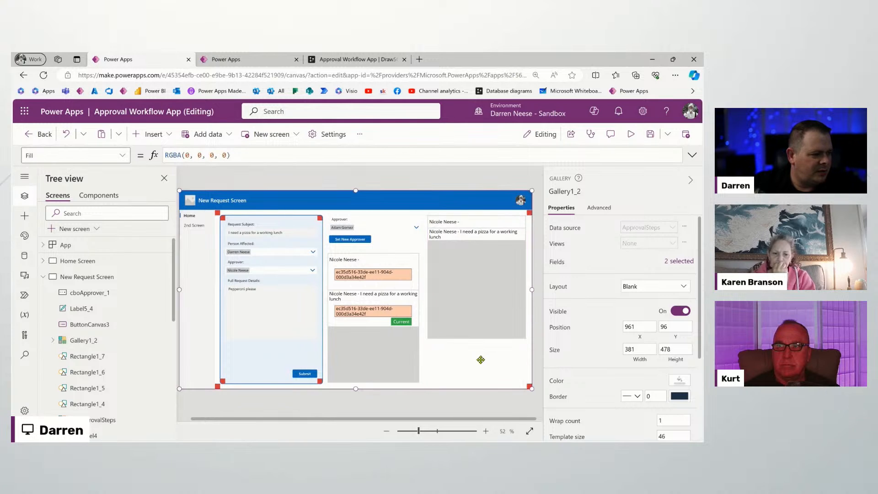
Insert a rich text editor control on the New Request Screen.
click(144, 134)
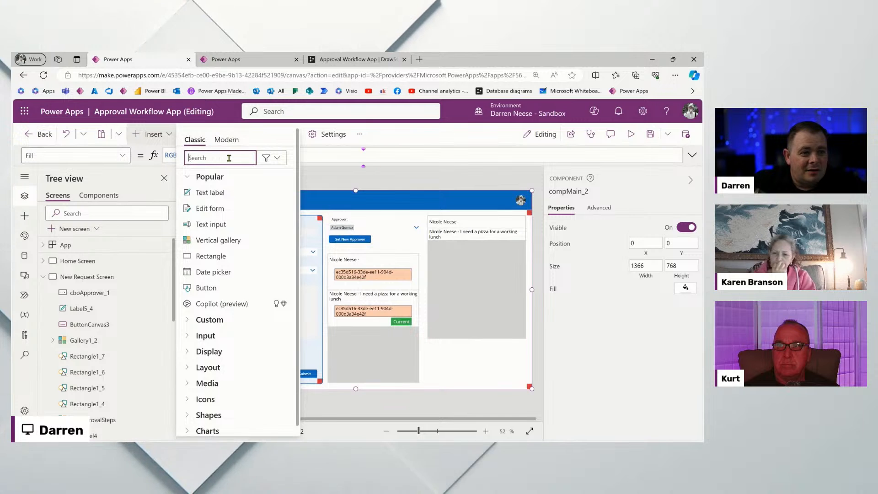
text(r)
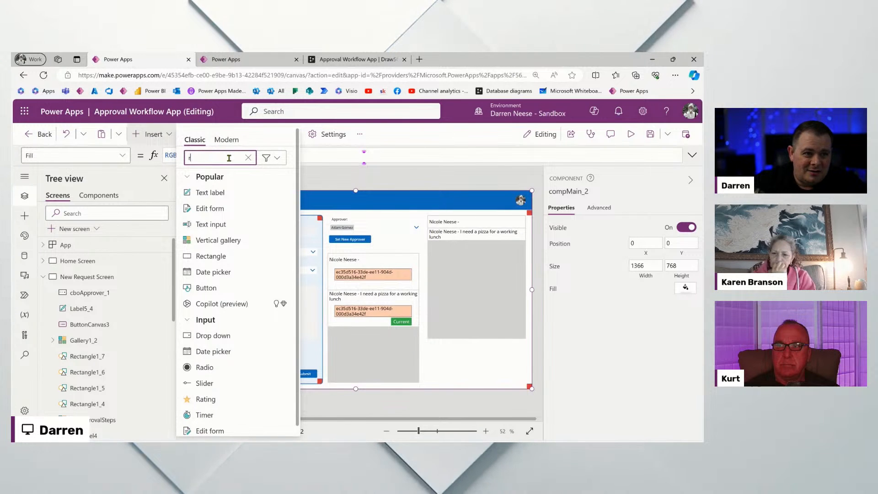
text(ich)
click(230, 193)
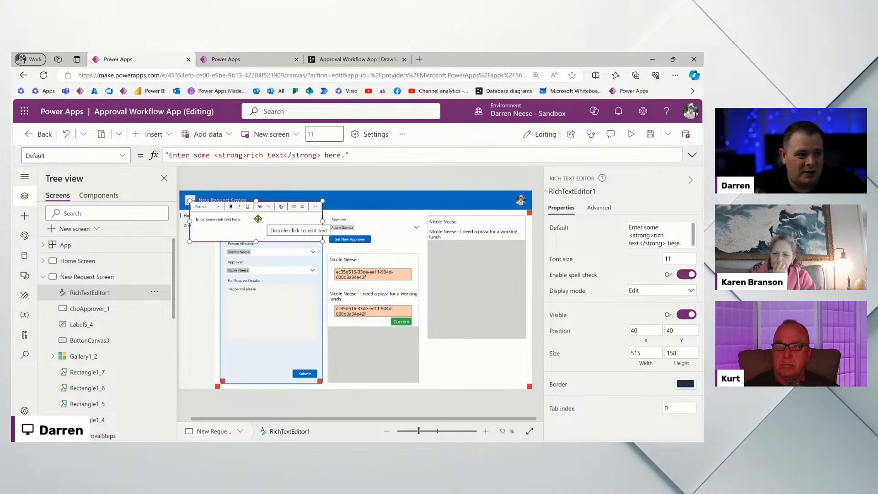
Place the rich text editor beneath Gallery1_2 at about X 961, Y 553, sized about 385 by 194, and shorten the gallery to about 431 high.
drag(258, 219, 462, 366)
drag(393, 364, 414, 365)
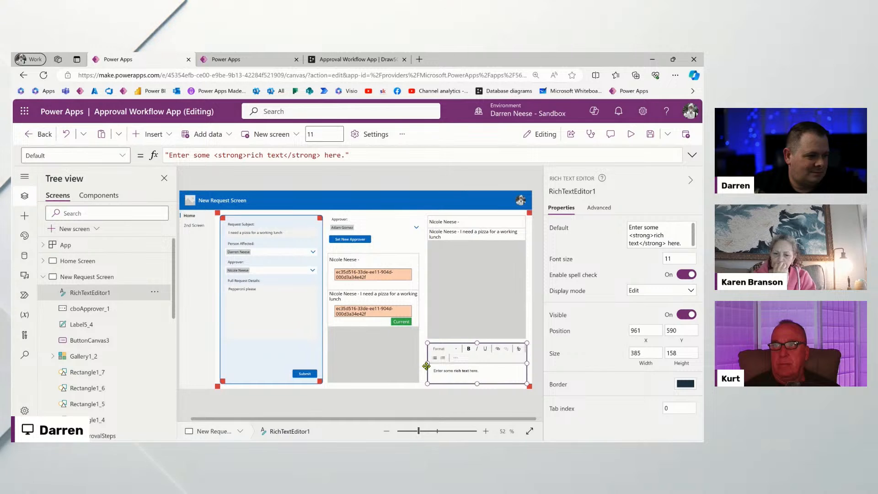
click(466, 322)
drag(476, 339, 473, 332)
click(480, 368)
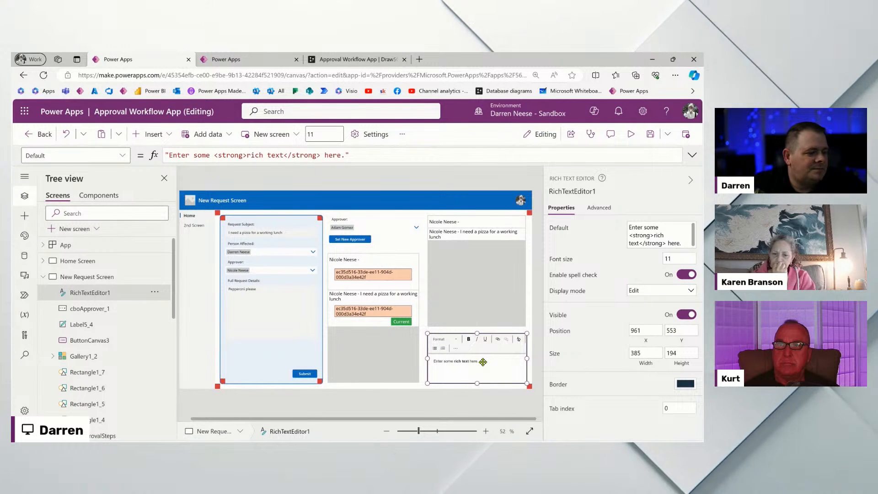
Insert a modern button and move it to the rich text editor's upper edge at about X 996, Y 527.
click(152, 134)
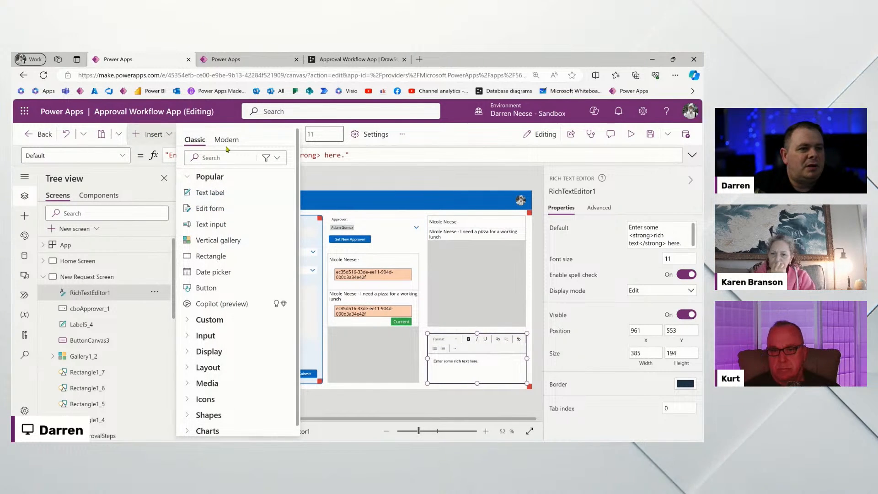
click(227, 140)
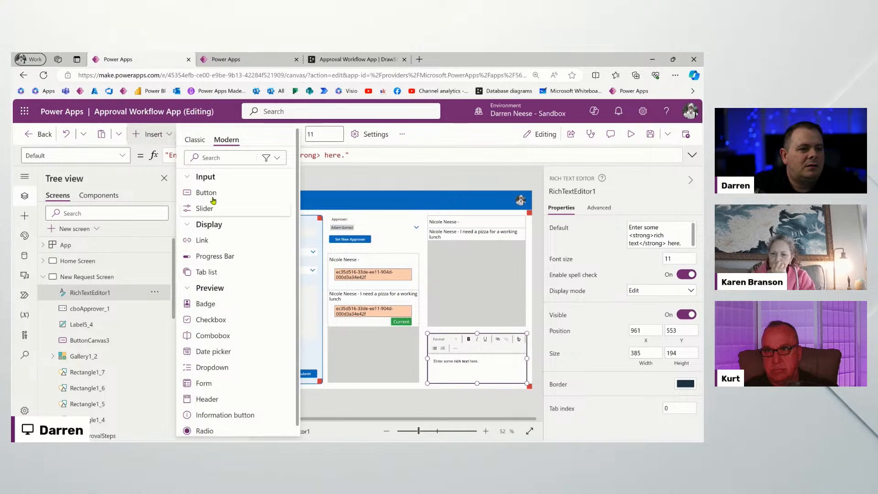
click(228, 192)
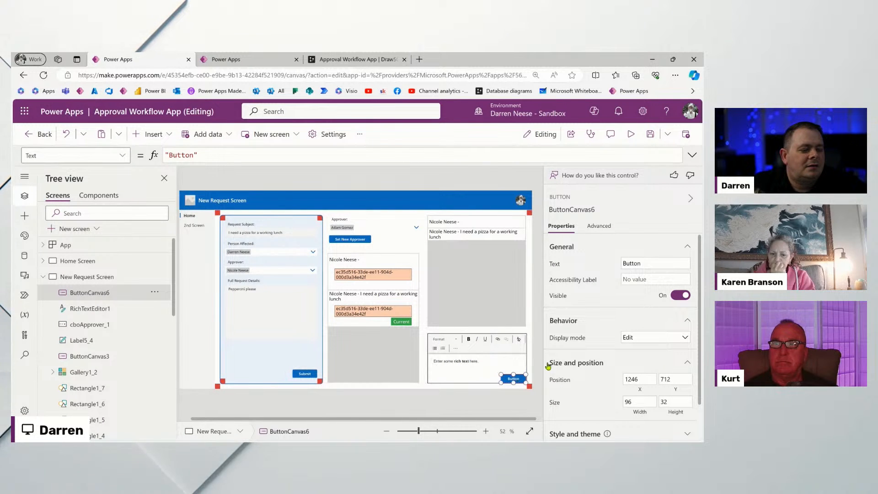
click(623, 262)
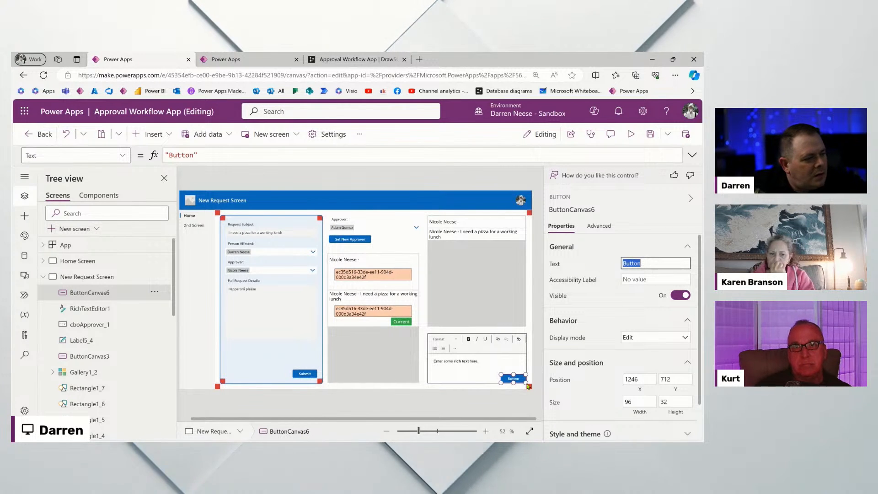
drag(521, 379, 458, 328)
Insert a Send icon over the rich text editor's lower-right corner and delete the extra button at the editor's upper edge.
click(153, 134)
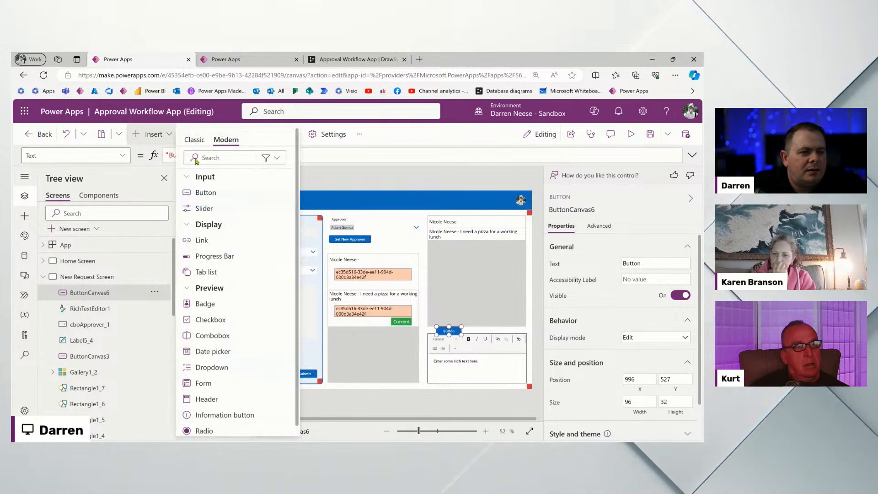
click(195, 140)
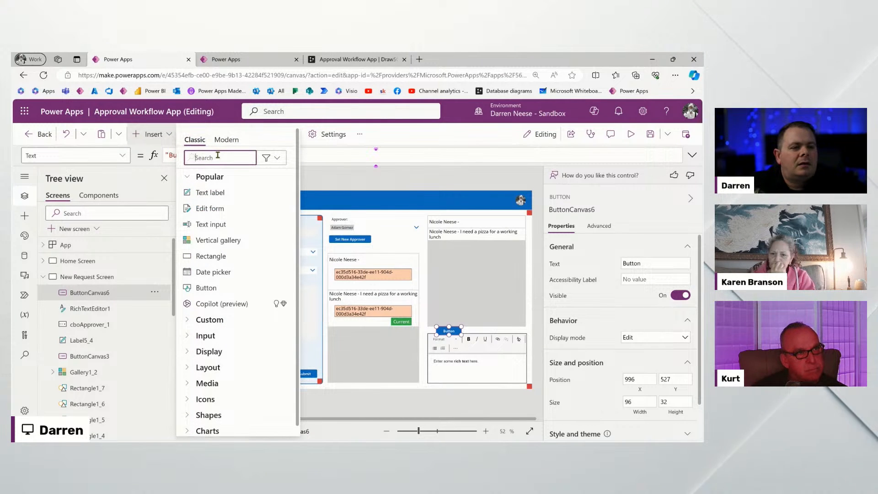
text(send)
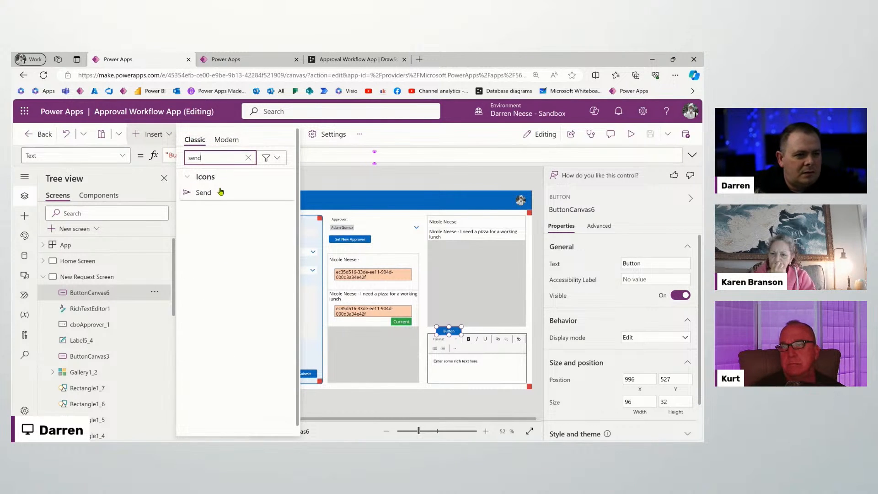
click(204, 193)
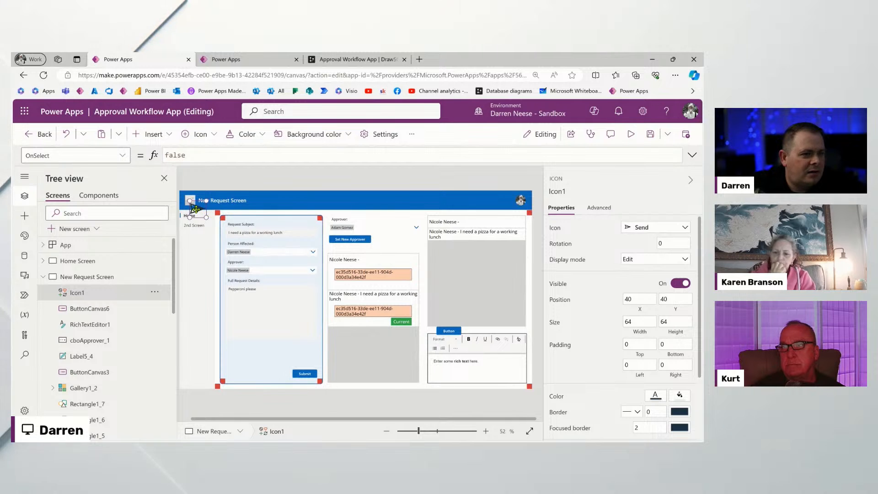
drag(520, 381, 512, 380)
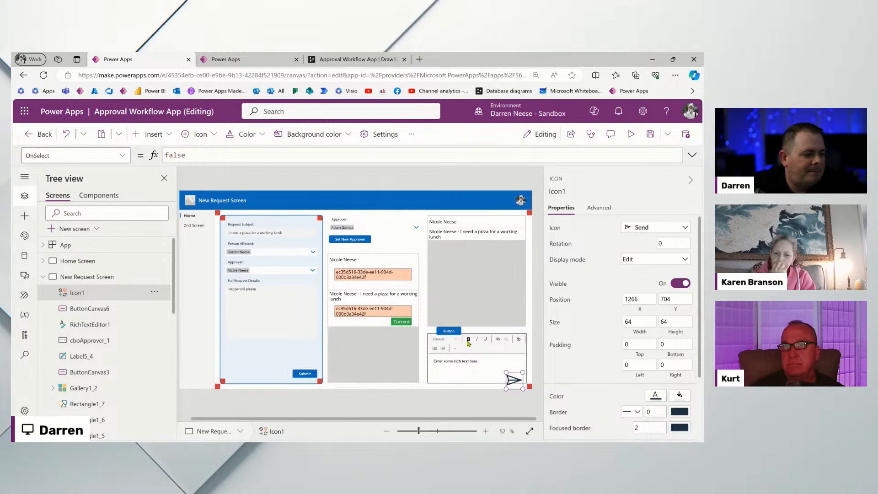
click(449, 332)
key(Delete)
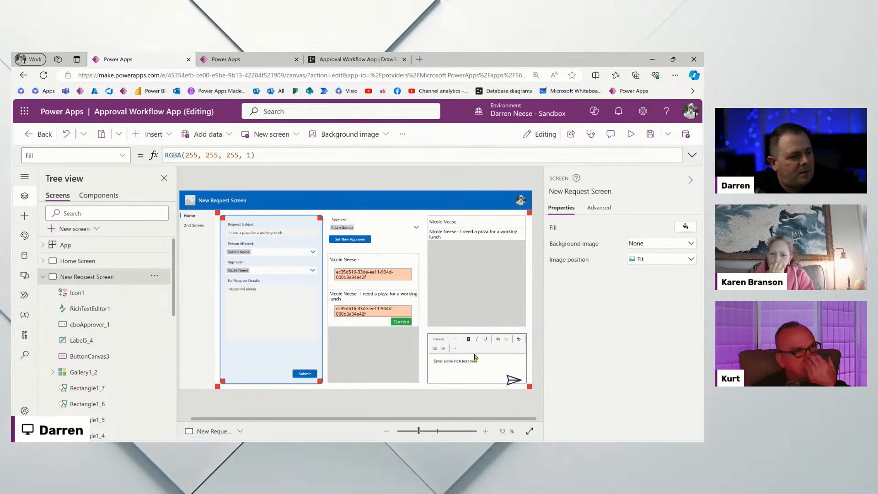
Set the Send icon's Color to fxTheme.PrimaryBlue and shrink it to about 31 by 43 at the editor's lower-right corner.
click(515, 384)
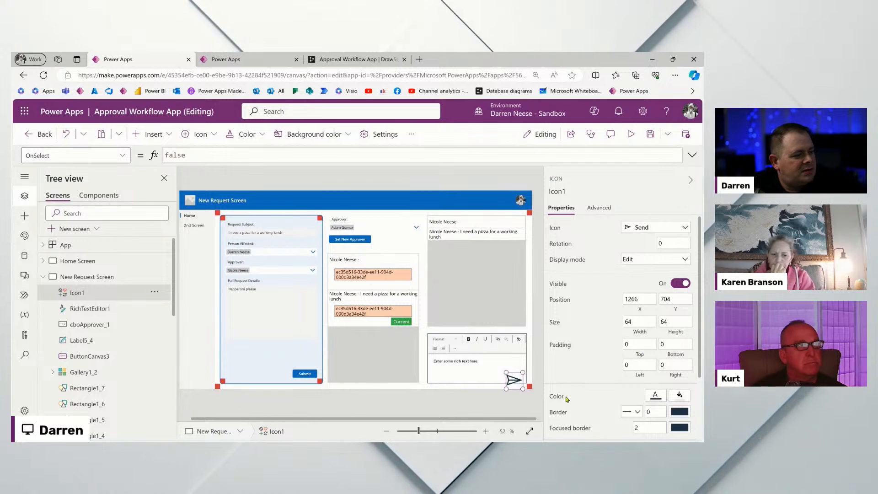
drag(248, 156, 143, 158)
text(fx)
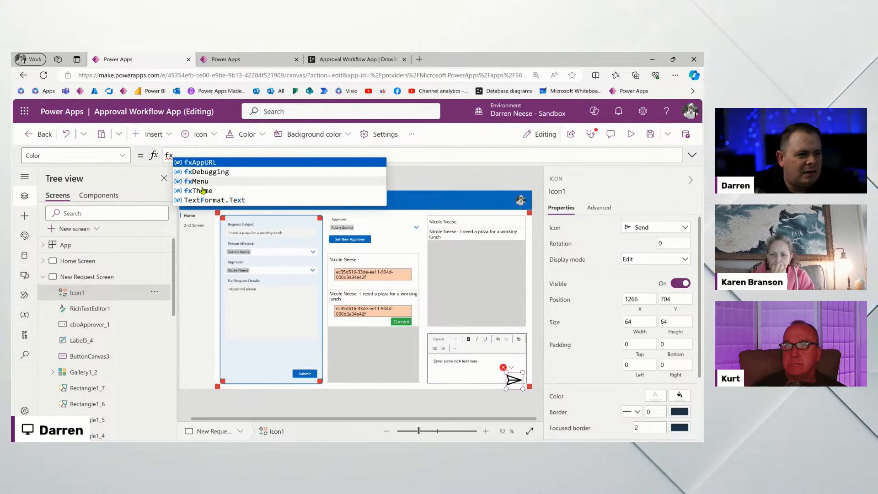
click(201, 191)
text(.)
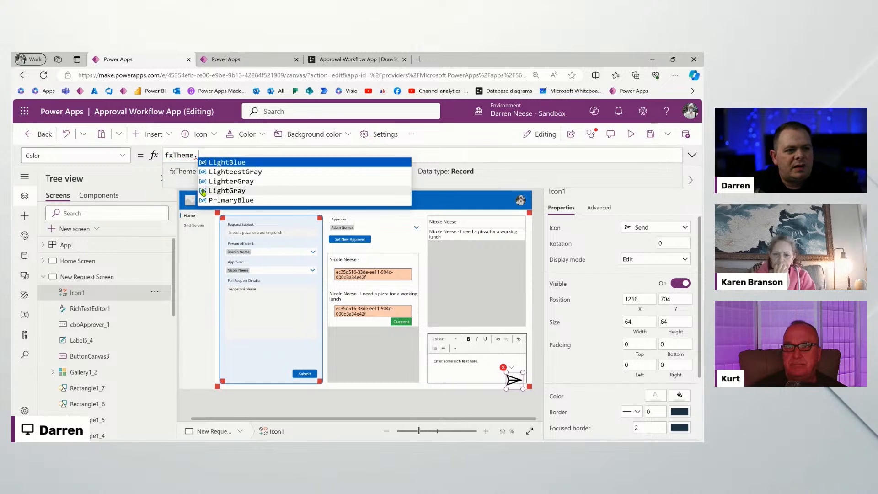
click(225, 200)
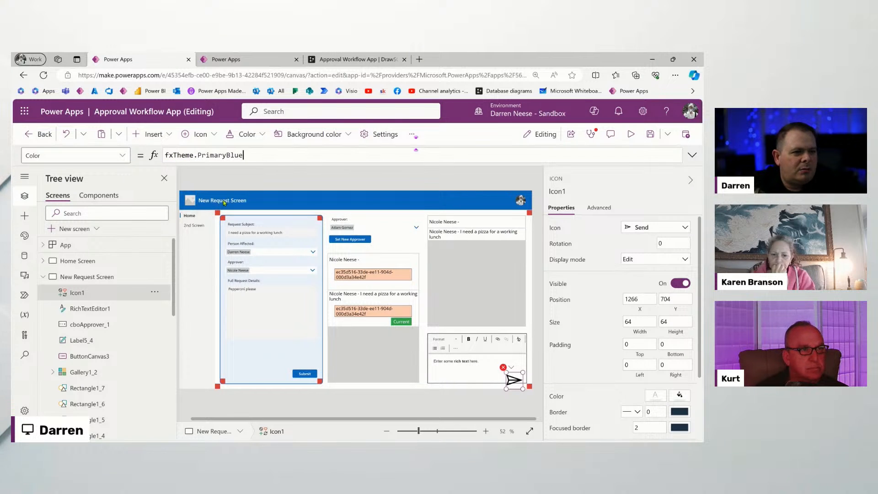
click(520, 373)
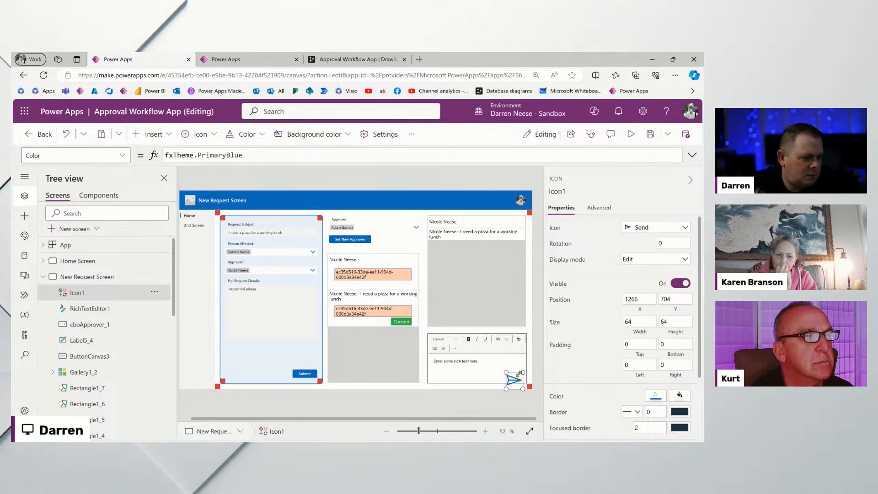
drag(516, 379, 527, 374)
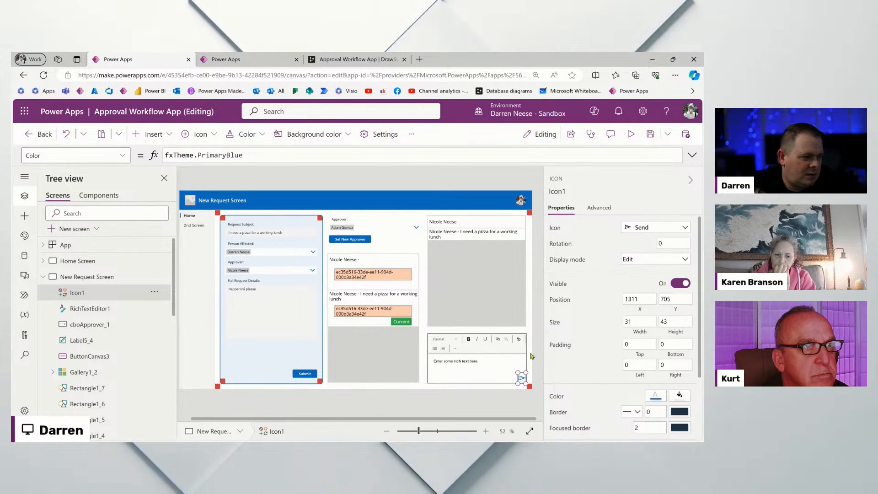
click(529, 357)
Set Gallery1_2's Items to WorkflowChats and its template size to 100.
click(468, 289)
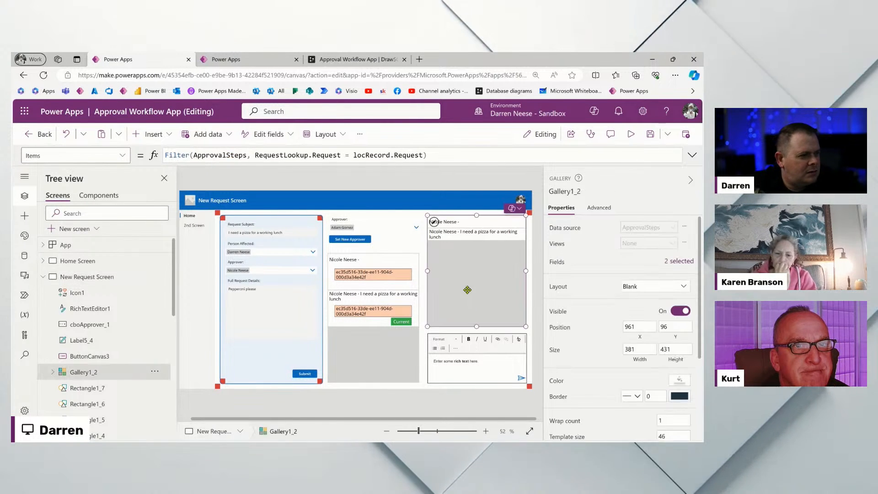
drag(427, 155, 140, 154)
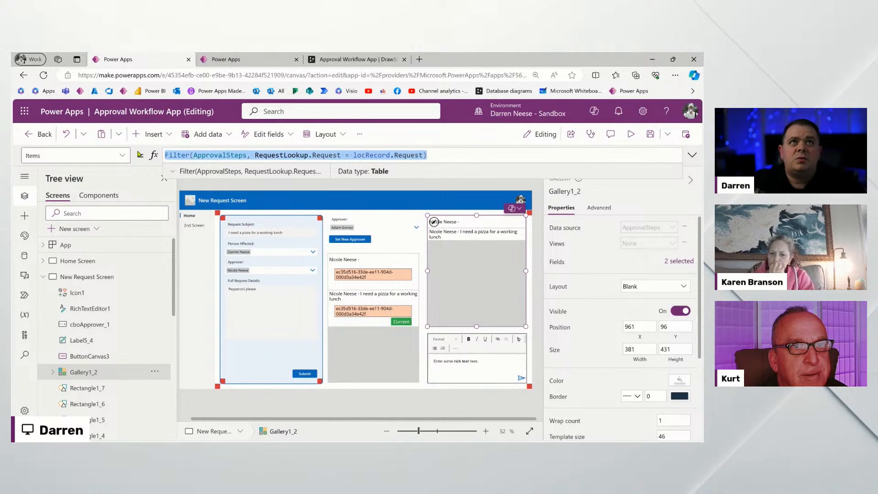
text(chat)
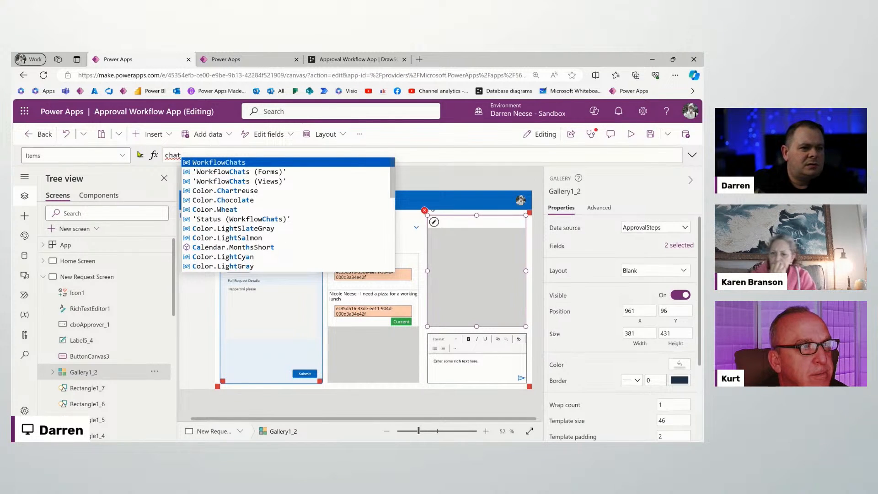
key(Tab)
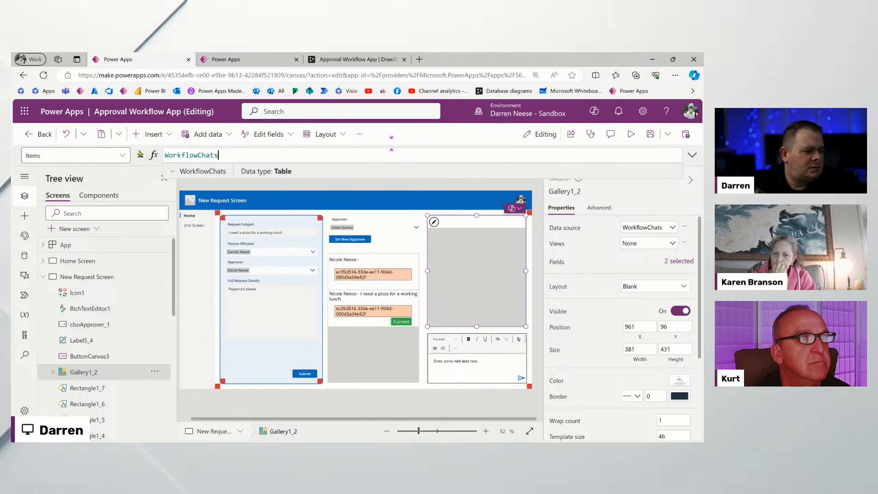
click(500, 279)
scroll(673, 384, down, 1)
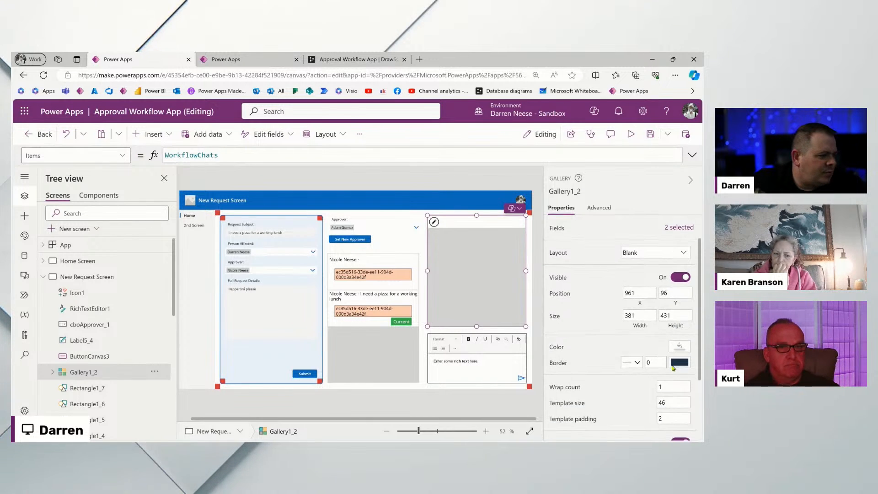
text(100)
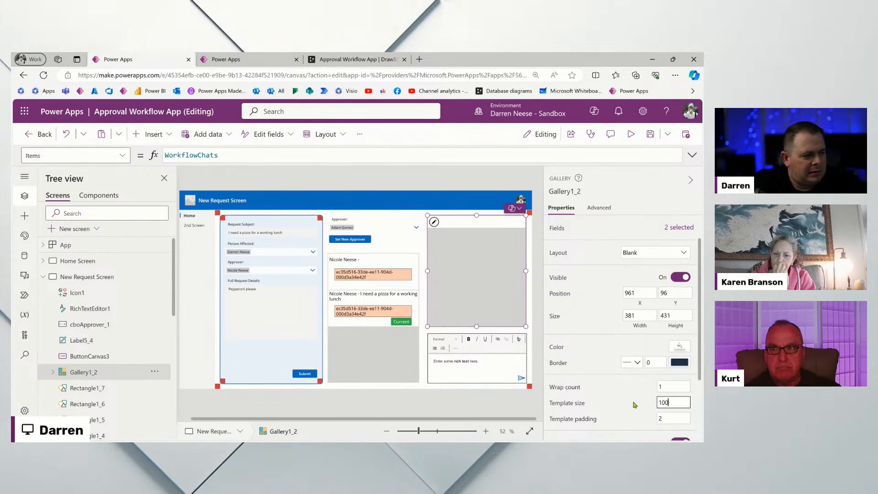
click(468, 232)
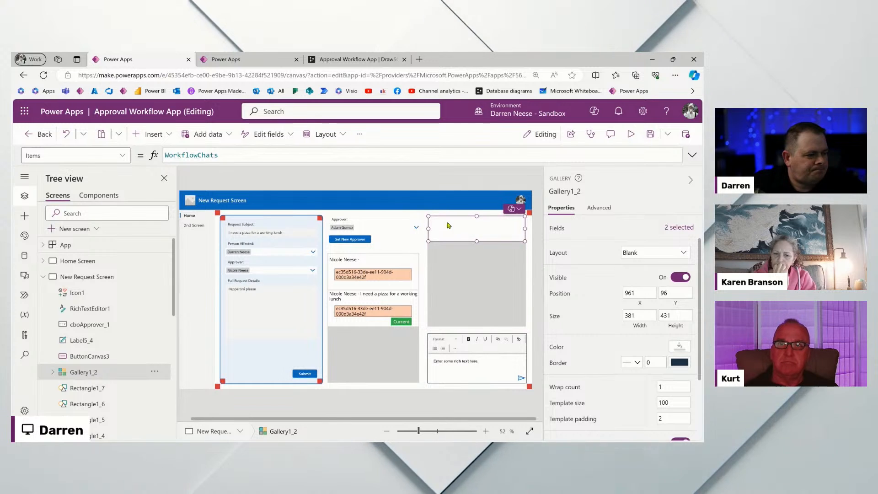
Rename the rich text editor control as rteChat.
click(488, 366)
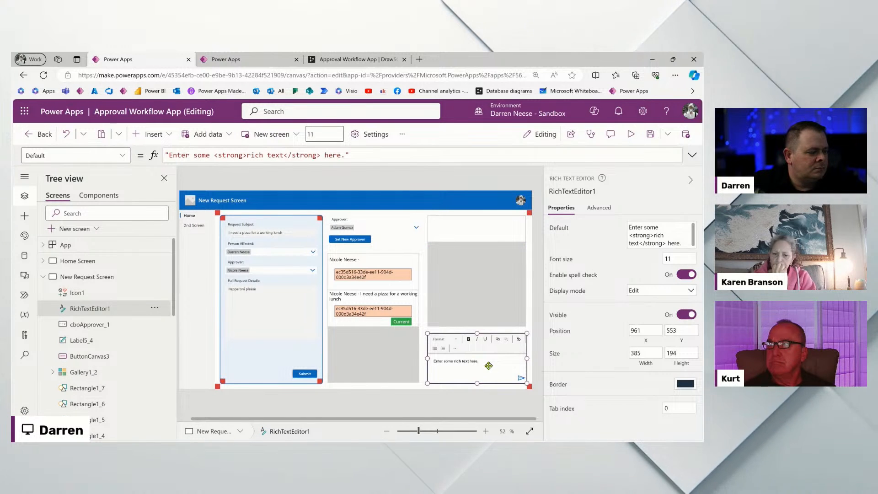
click(521, 380)
click(521, 379)
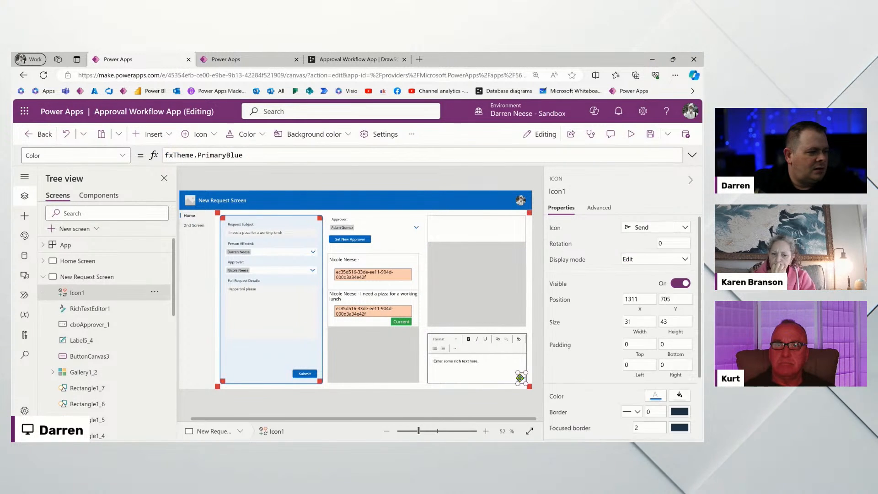
click(599, 208)
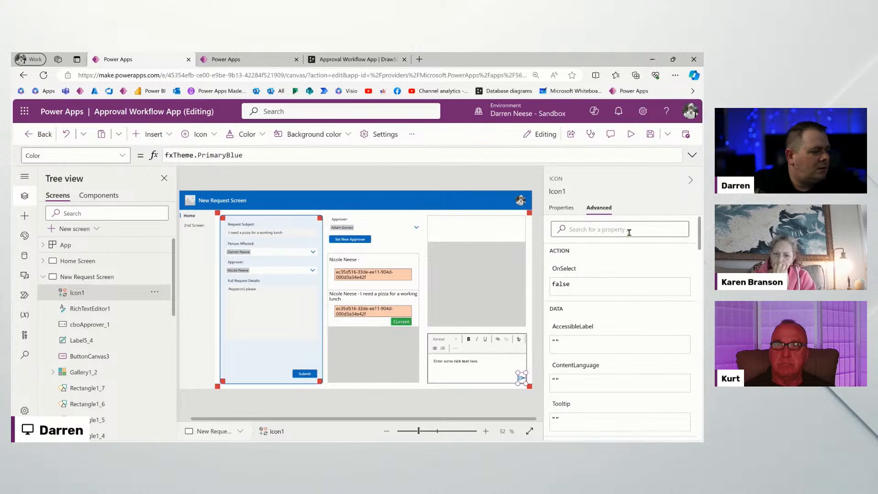
click(462, 361)
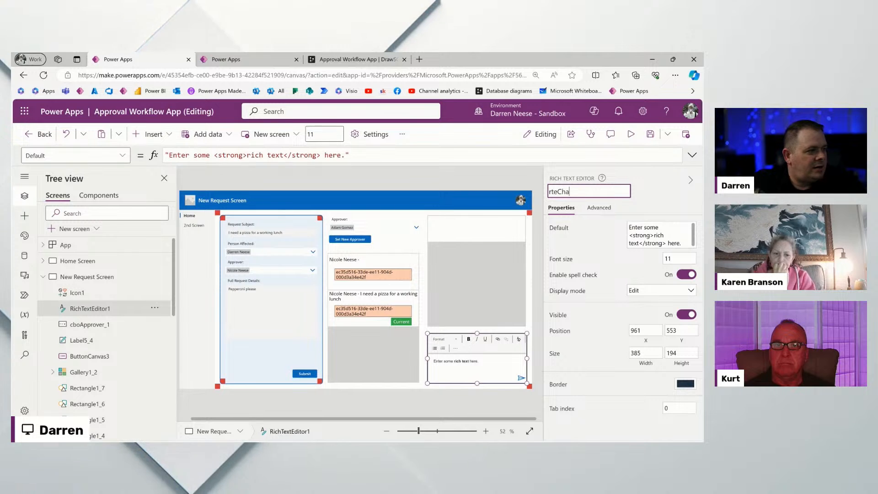
text(rteChat)
key(Return)
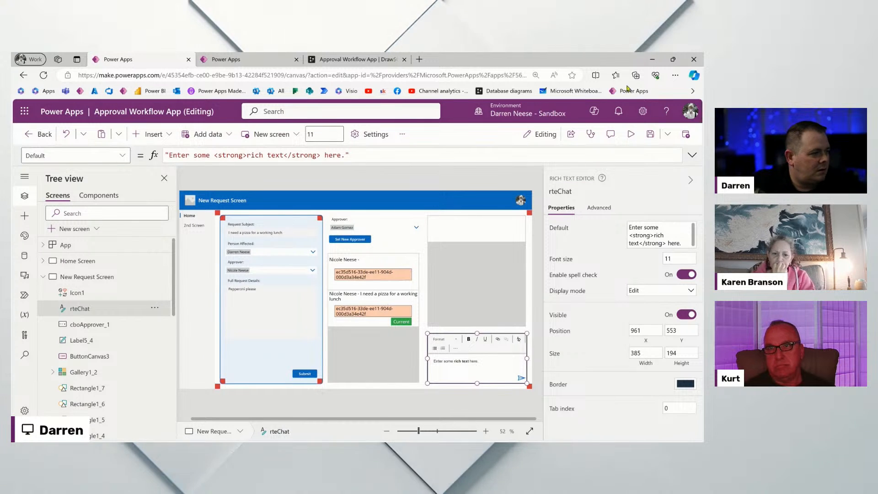
click(564, 191)
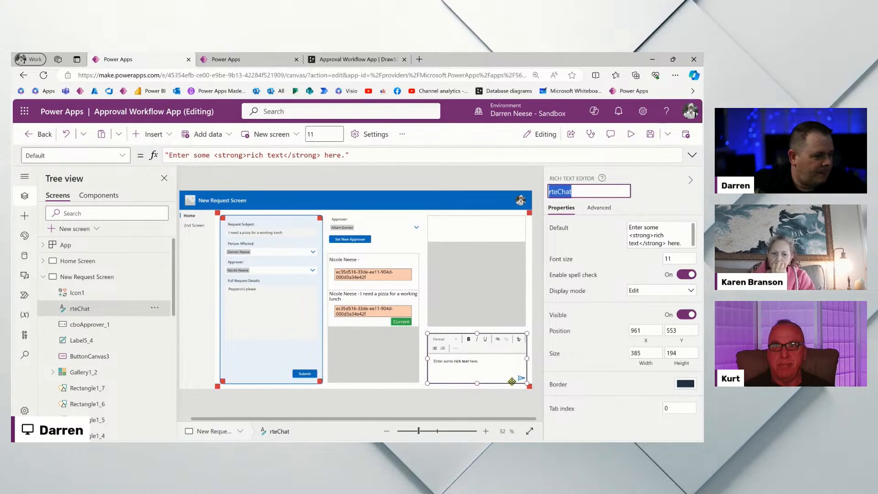
click(514, 402)
Start the Send icon's OnSelect formula as Patch(WorkflowChats, Defaults(WorkflowChats), {rteChat}).
click(521, 378)
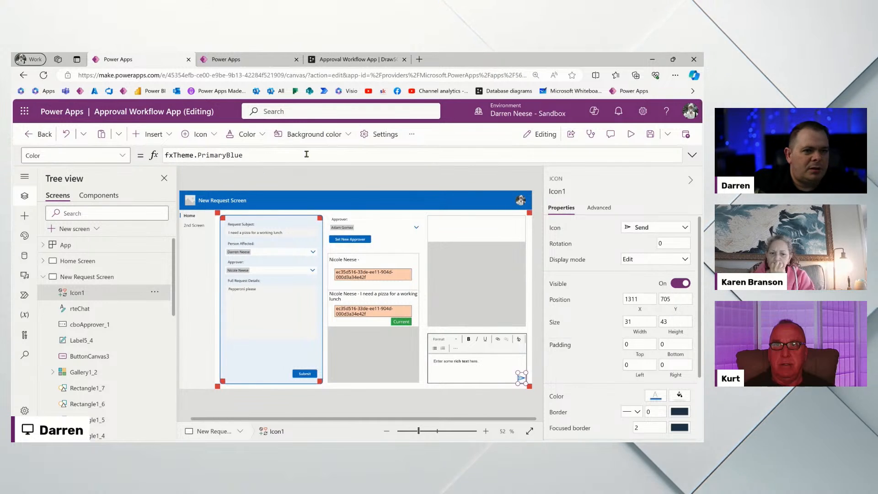
click(599, 207)
click(594, 283)
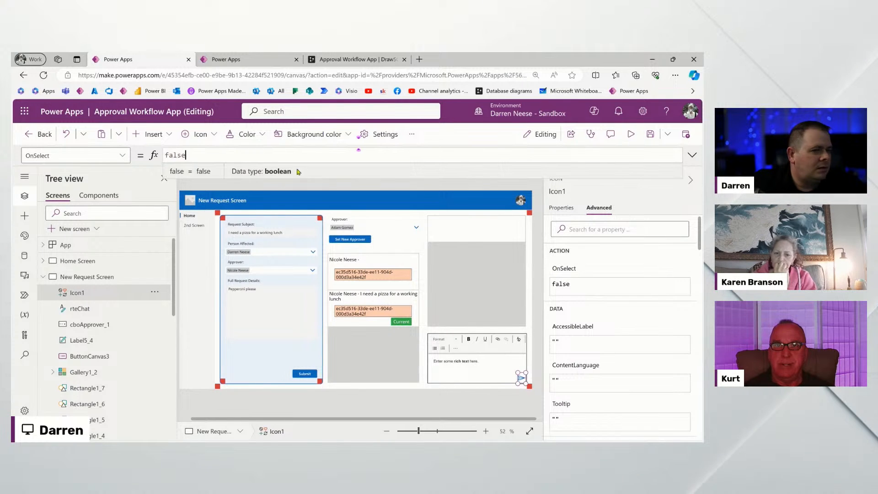
text(Patch())
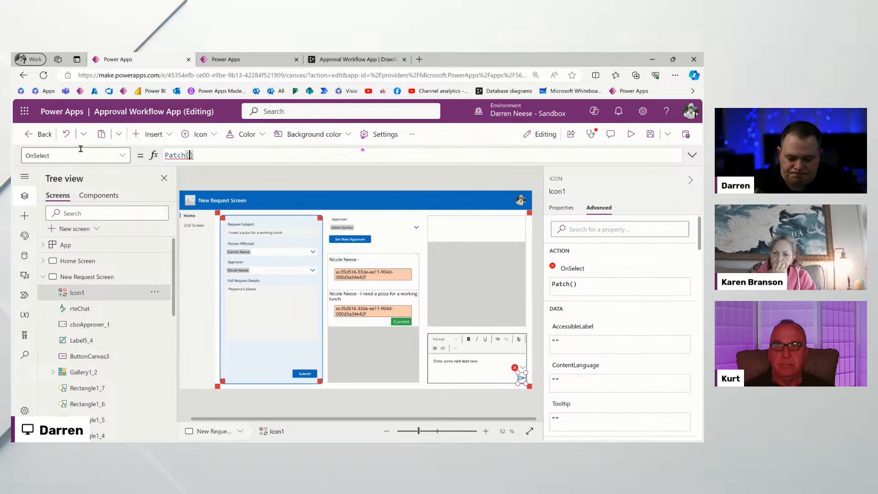
text(WorkflowChats)
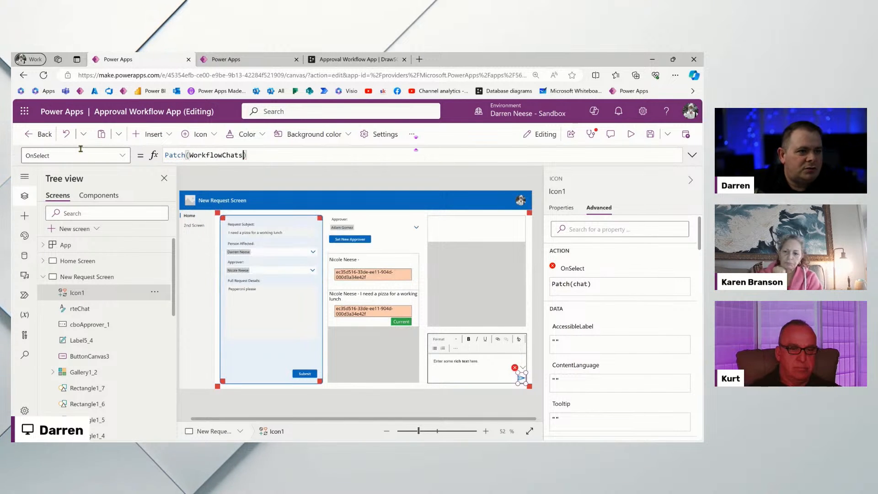
text(, Defaults()
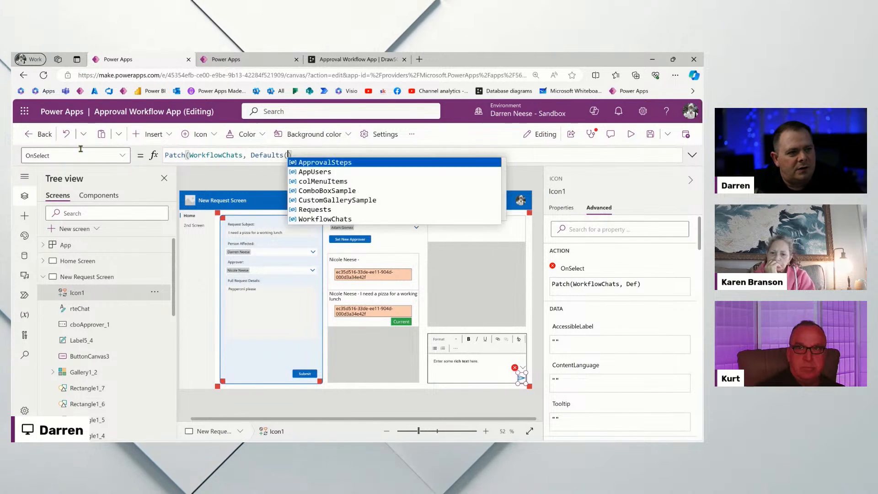
text(), {)
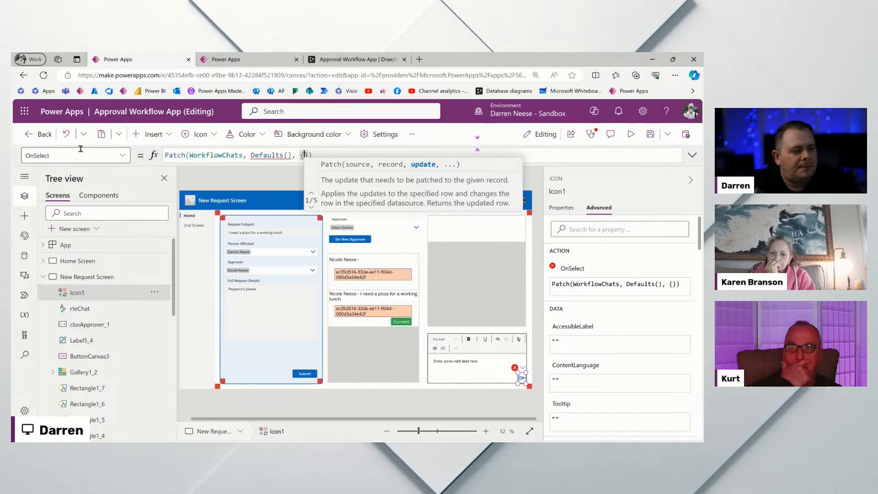
text(rteChat)
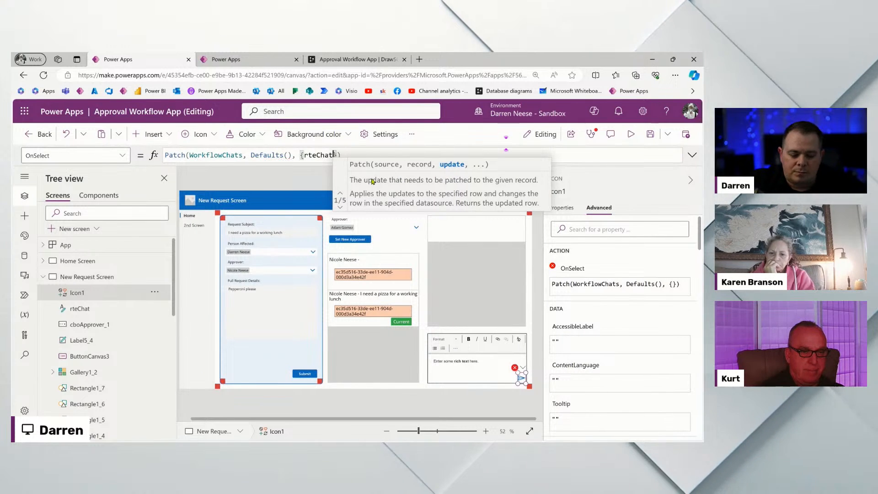
double_click(219, 154)
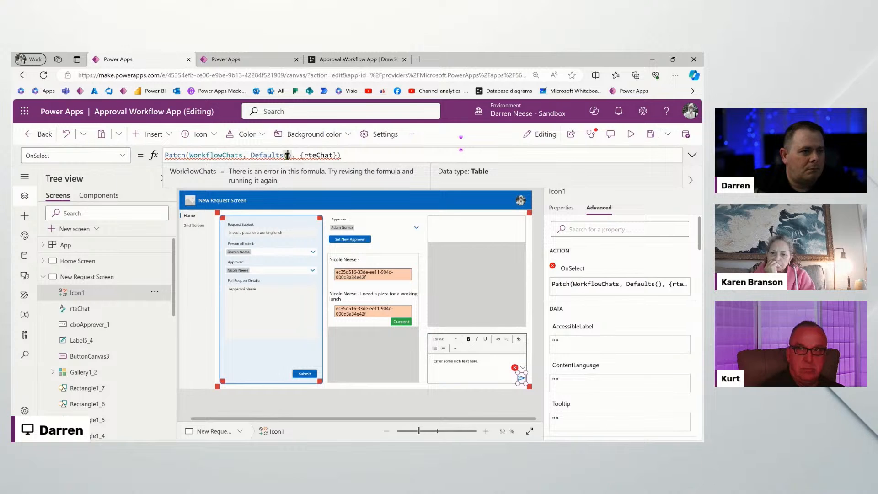
Lay out the Patch formula with each argument and brace on its own line, a closing semicolon, and an empty line above rteChat.
click(691, 155)
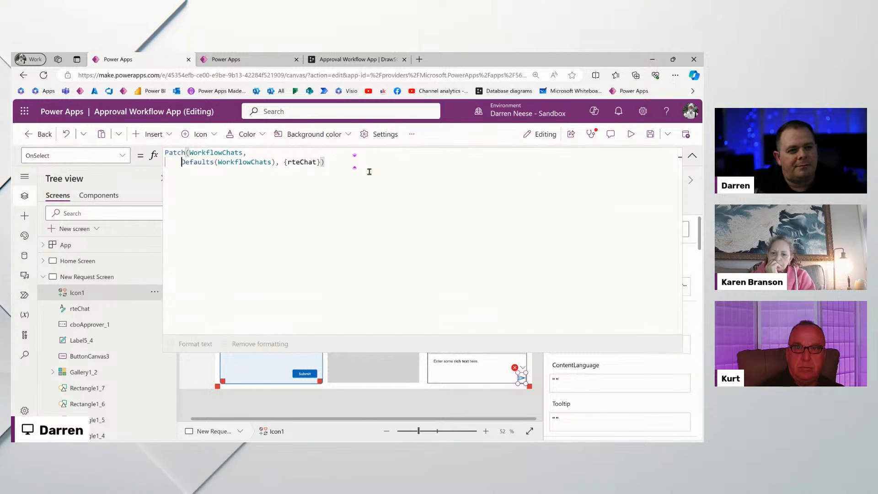
key(Right)
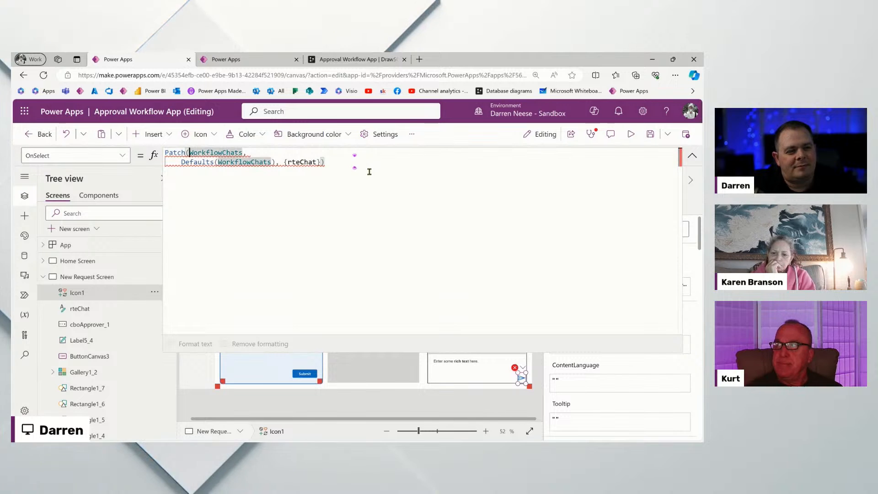
key(Return)
key(Down)
key(End)
key(Left)
key(Left)
key(Left)
key(Left)
key(Left)
key(Left)
key(Left)
key(Left)
key(Left)
key(Left)
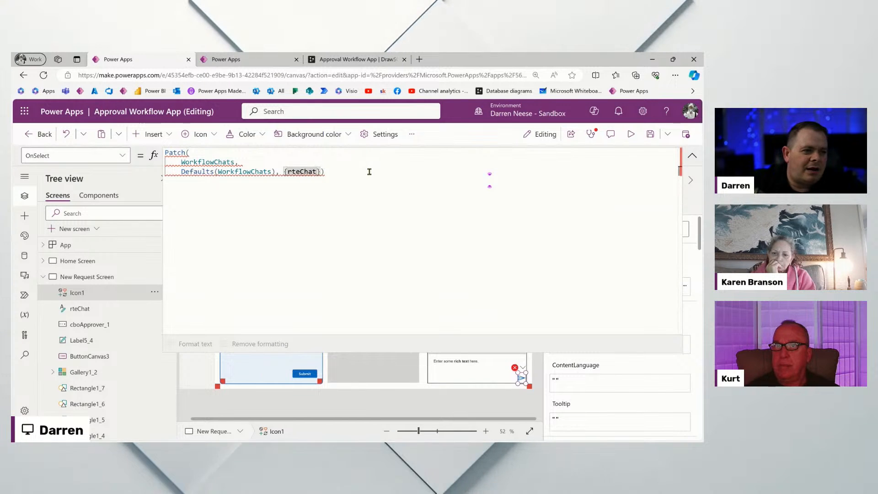
key(Return)
key(End)
key(Left)
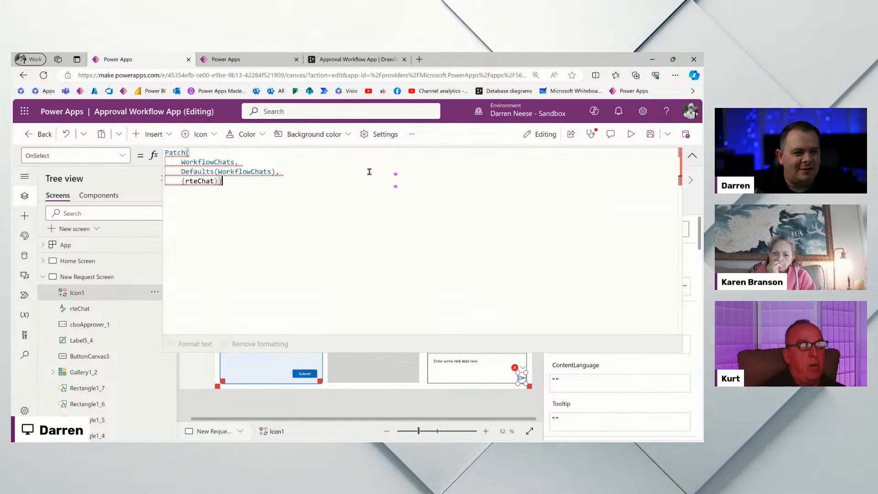
key(Return)
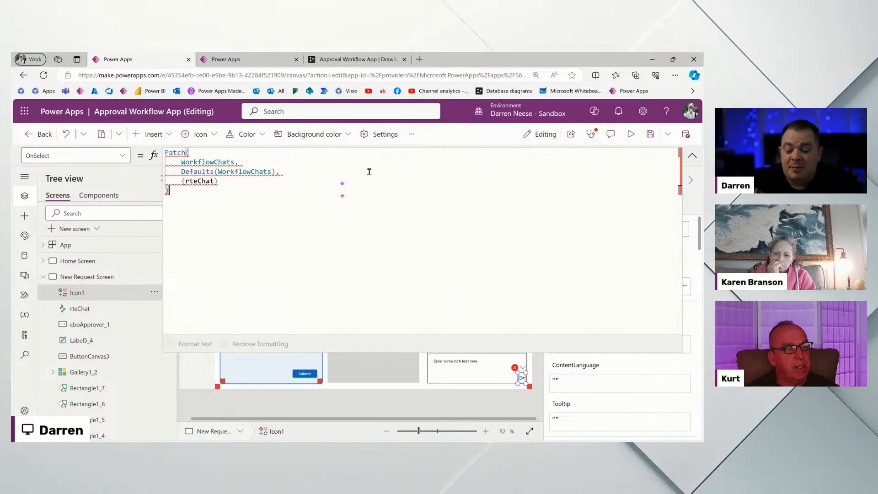
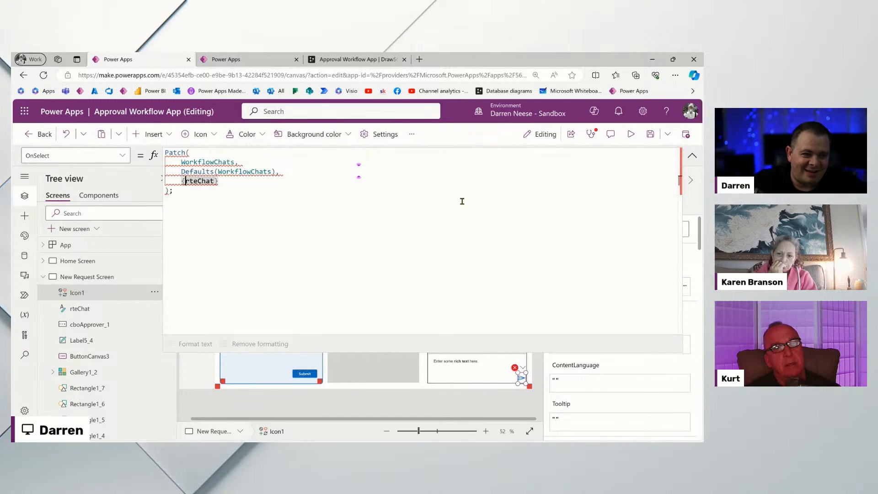
key(Return)
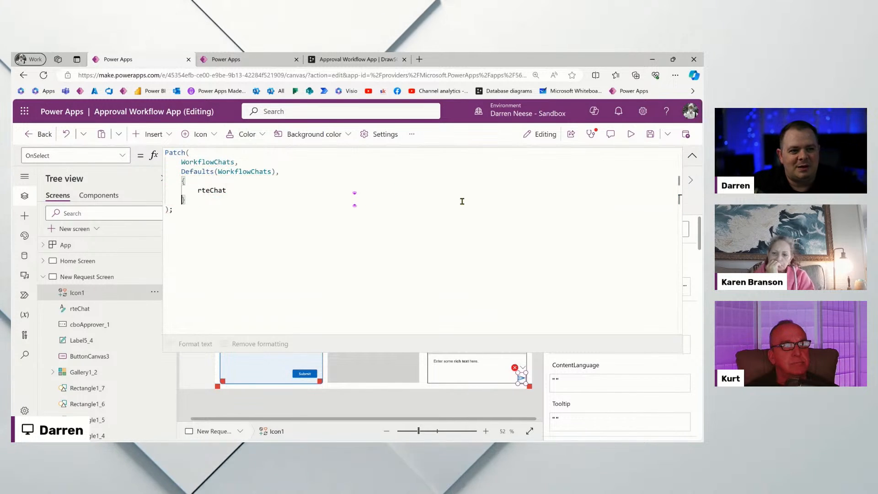
key(Return)
key(Return)
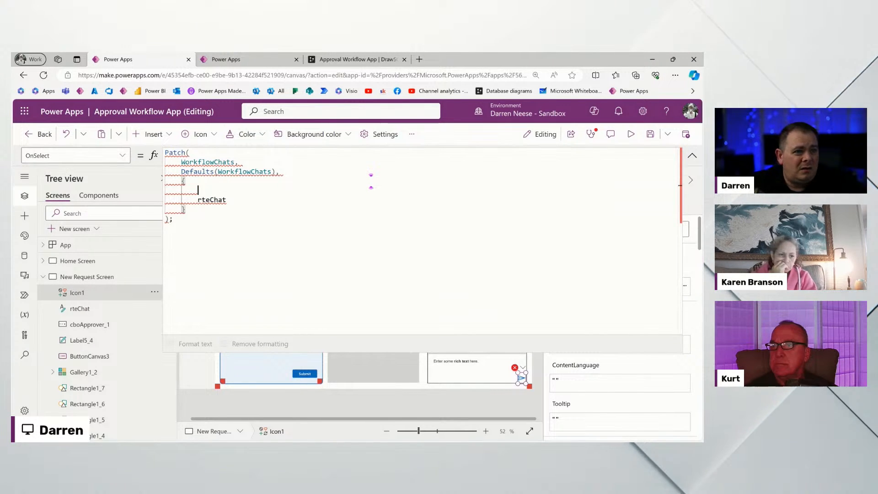
Check the WorkflowChat columns in the drawSQL diagram, then in Power Apps complete the Patch record as ChatMessage:rteChat.HtmlText.
click(372, 61)
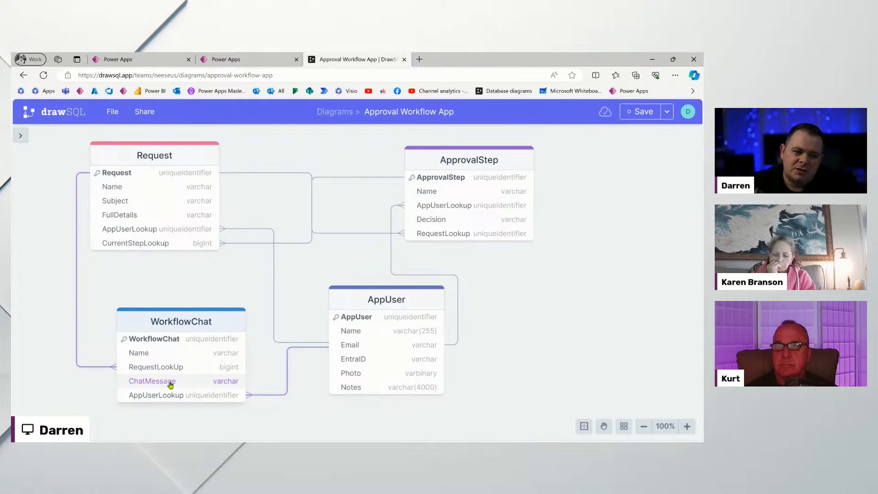
click(137, 60)
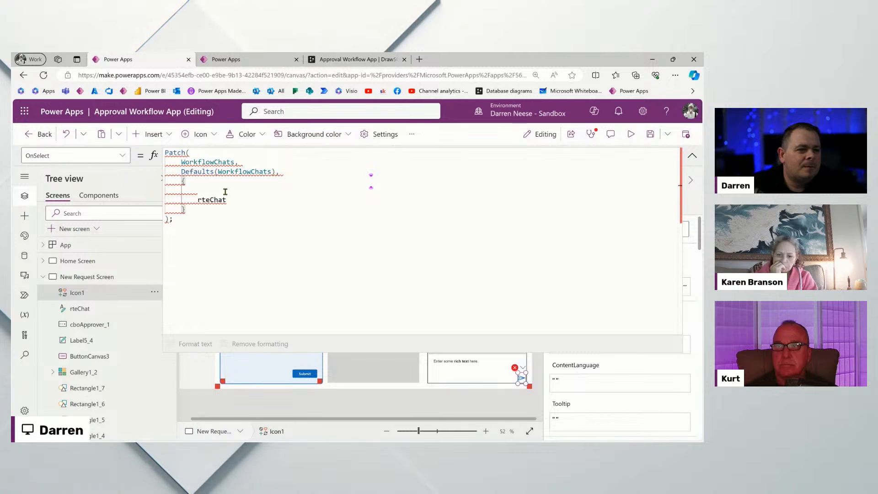
text(ChatMessage:)
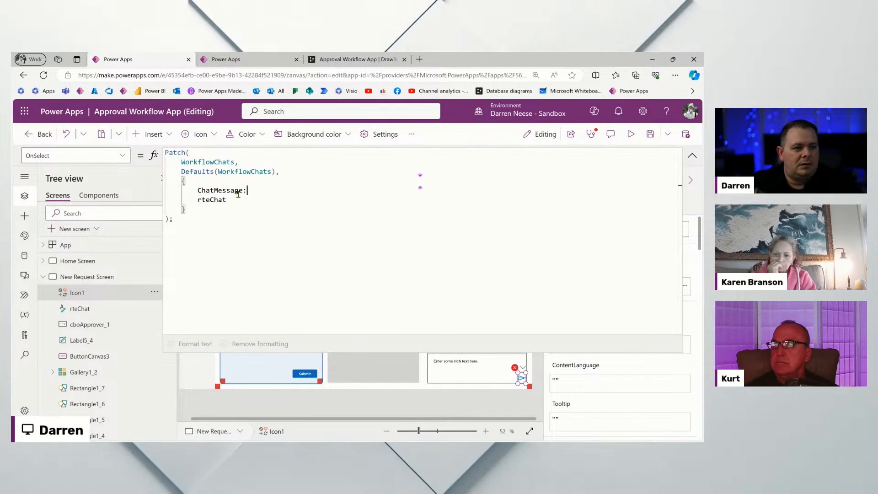
key(Delete)
key(ctrl+shift+Right)
key(Delete)
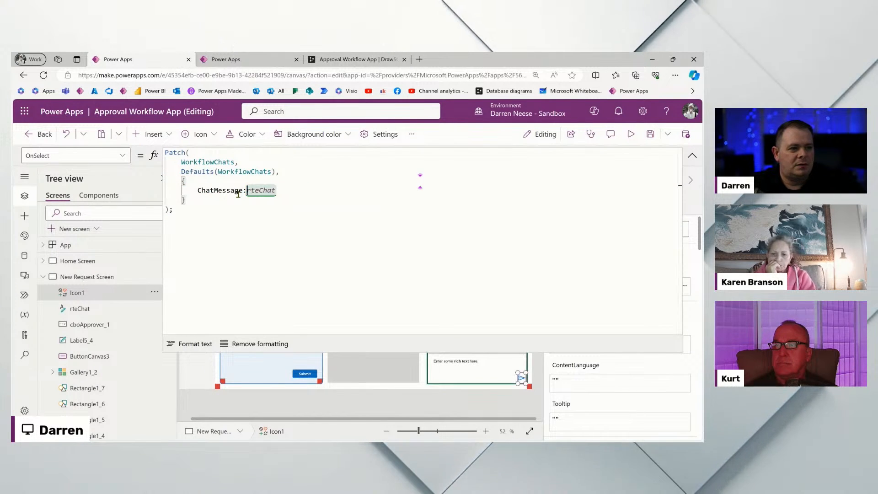
key(End)
key(Delete)
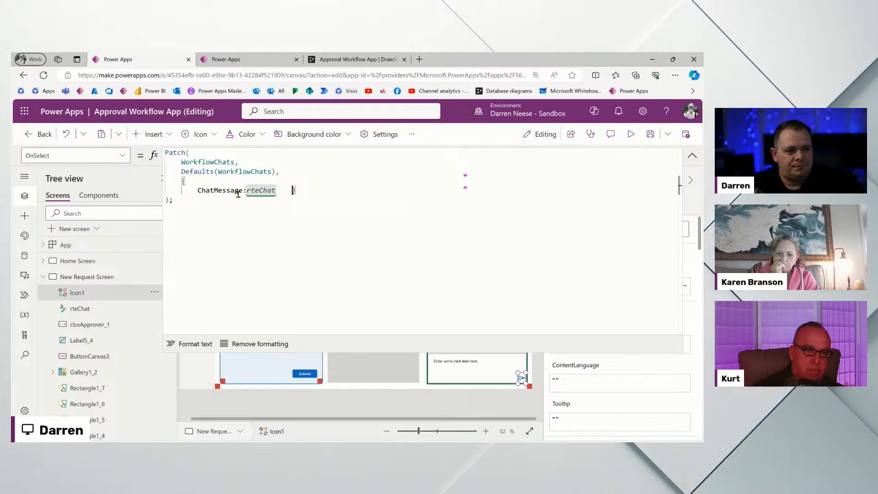
key(Return)
key(BackSpace)
key(Up)
key(End)
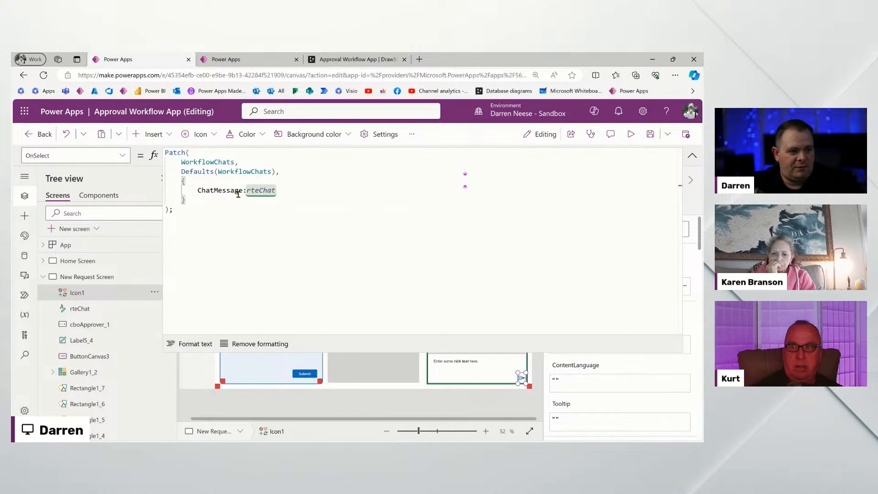
text(.)
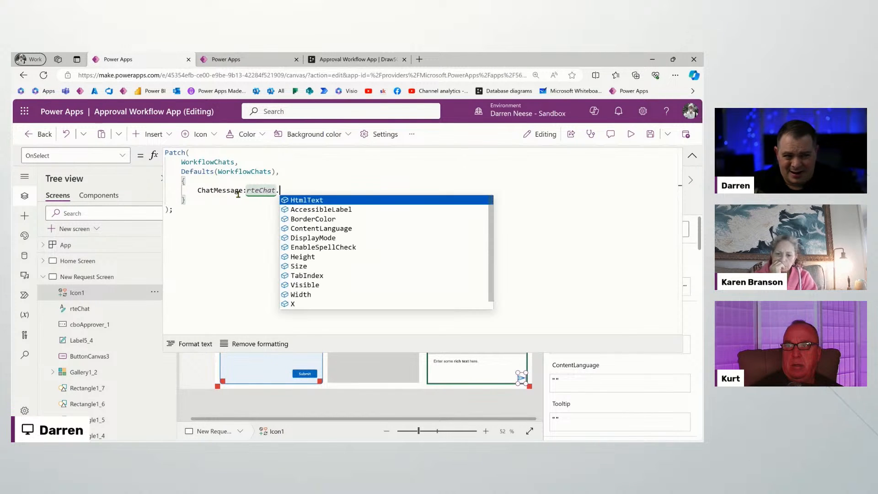
key(Tab)
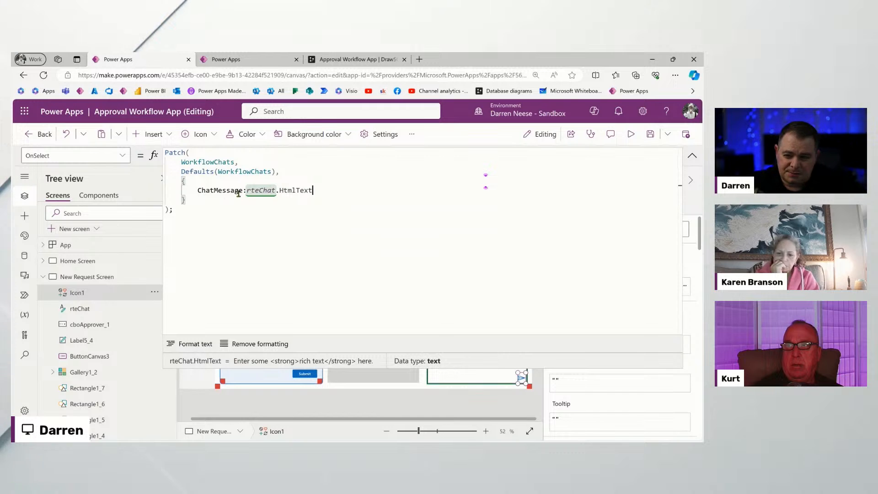
click(693, 155)
Replace the label in Gallery1_2 with a classic HTML text control stretched to fill the whole template.
click(448, 225)
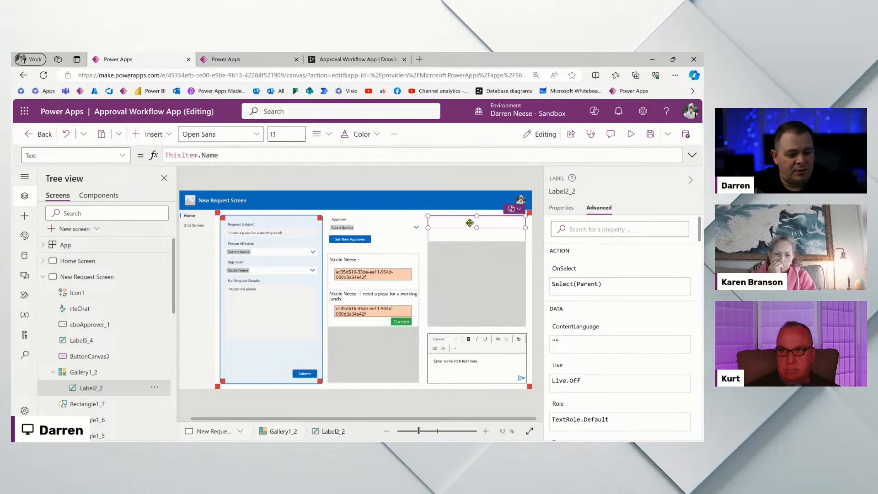
key(Delete)
click(457, 229)
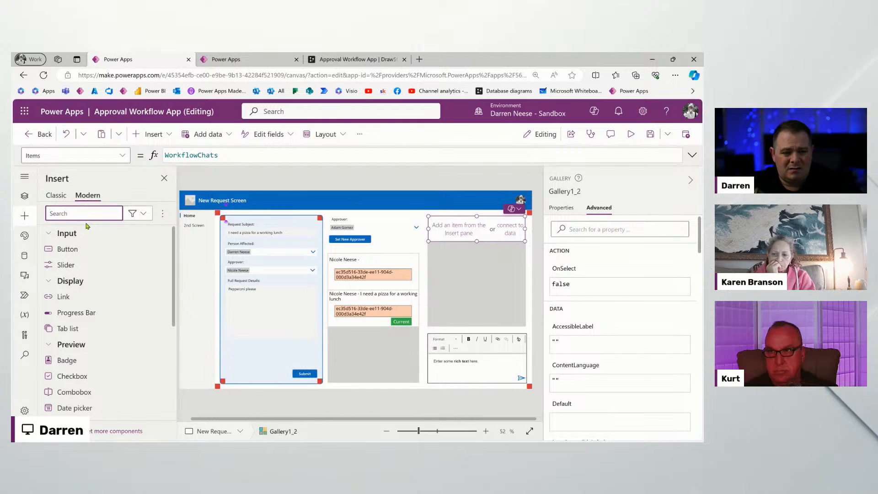
click(59, 197)
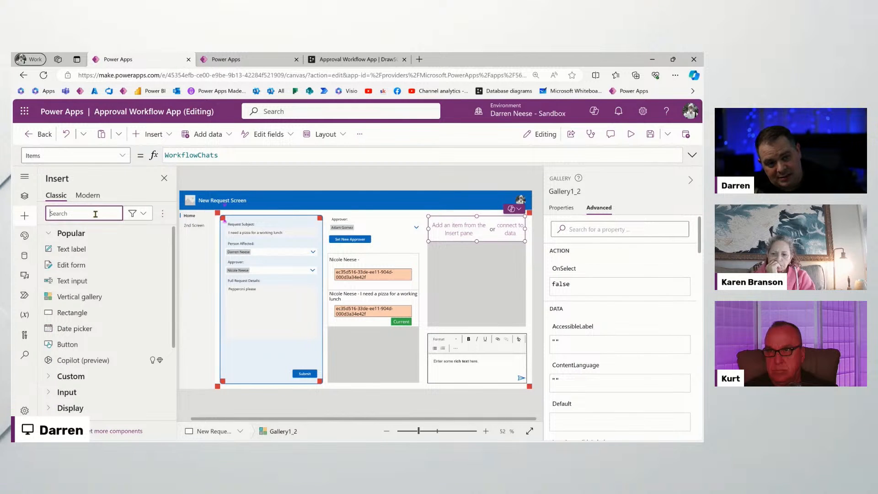
text(html)
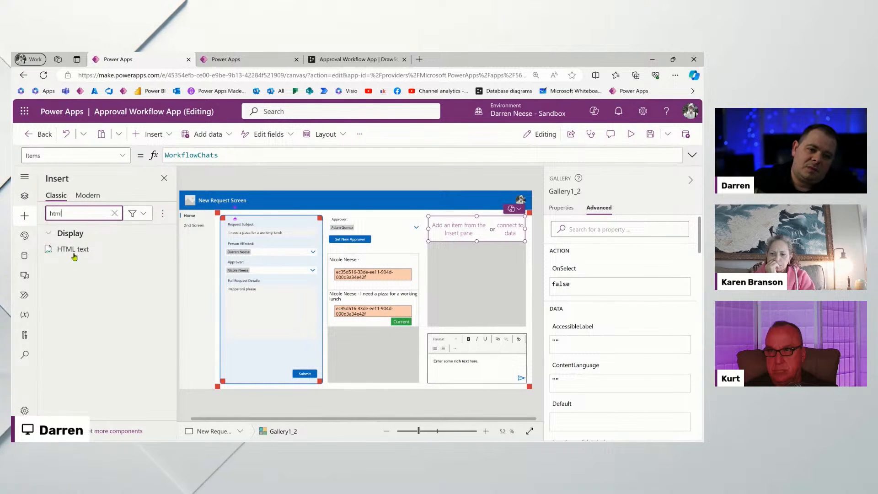
click(75, 250)
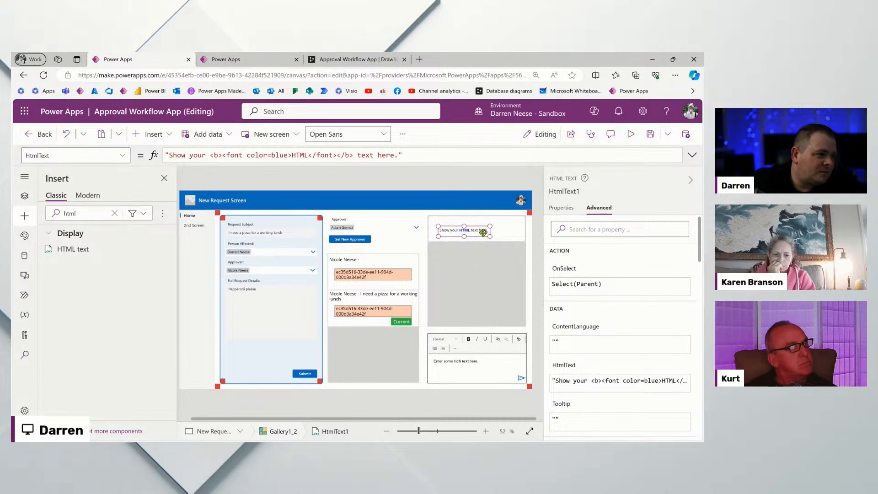
drag(477, 227, 525, 241)
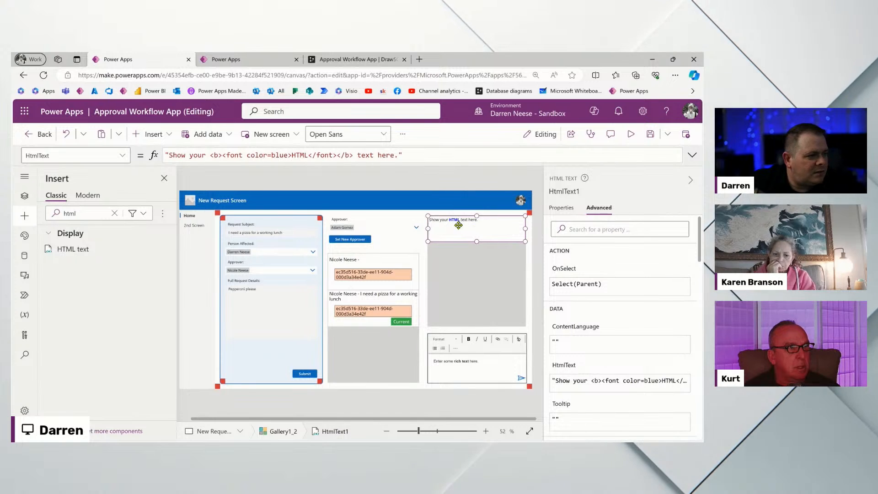
Set the HTML text control's HtmlText to ThisItem.ChatMessage.
drag(402, 155, 152, 143)
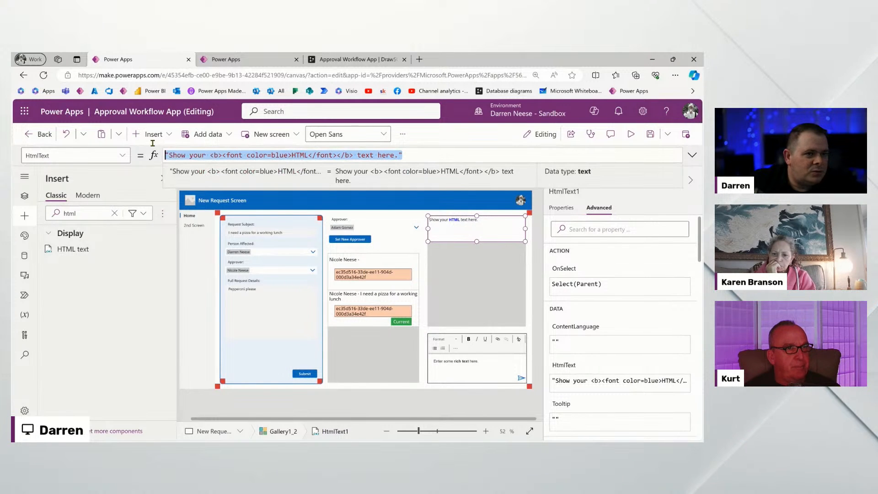
text(ThisItem.)
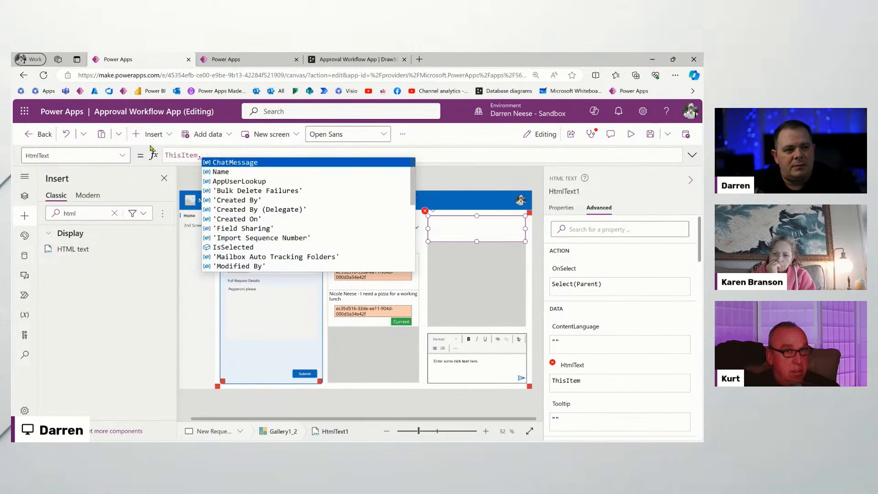
key(Tab)
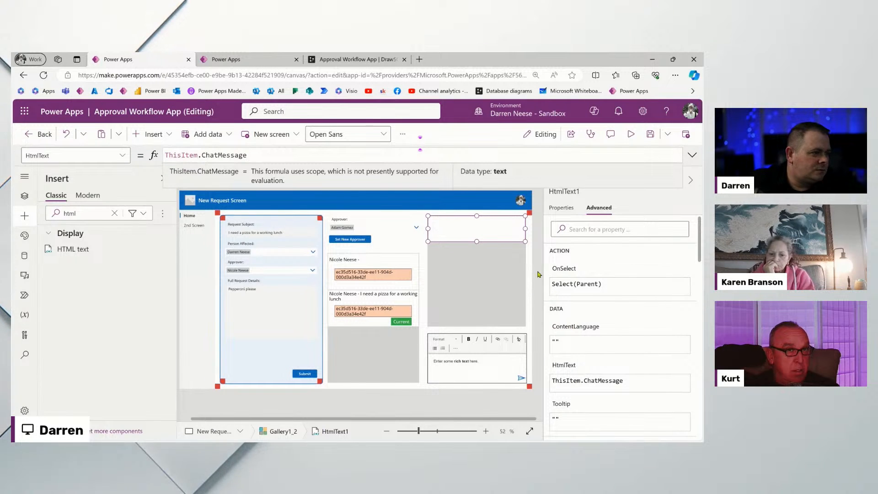
Add the field Name: User().FullName, above ChatMessage in the record of the send icon's OnSelect Patch formula.
click(521, 379)
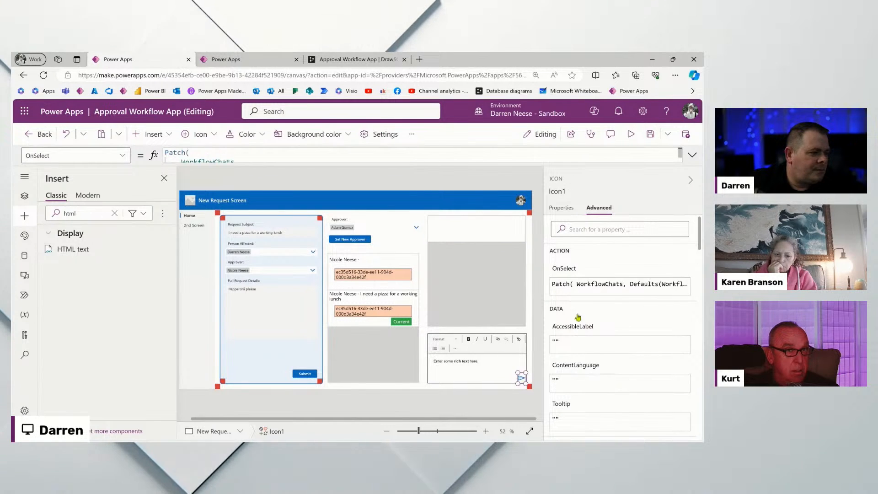
click(230, 155)
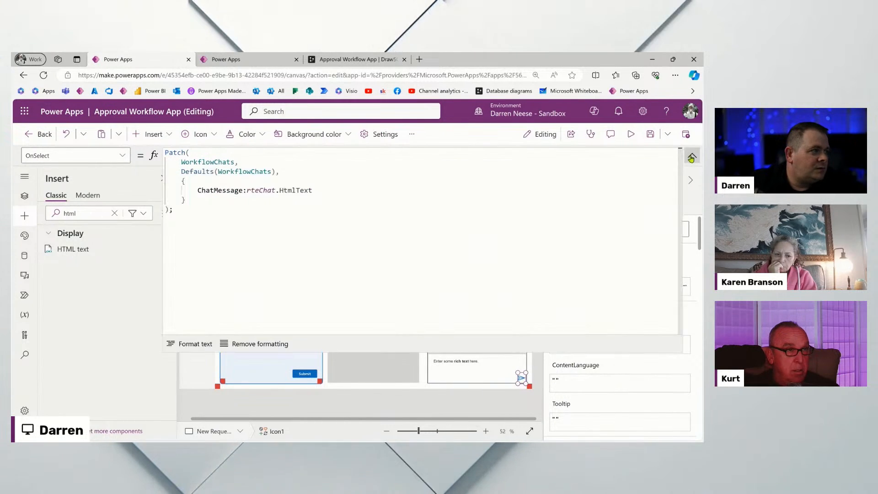
click(236, 181)
key(Return)
text(Name)
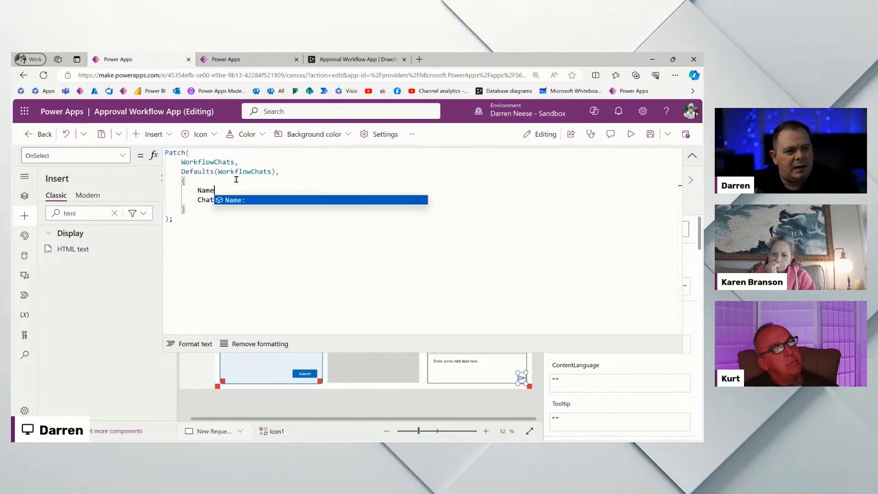
text(: )
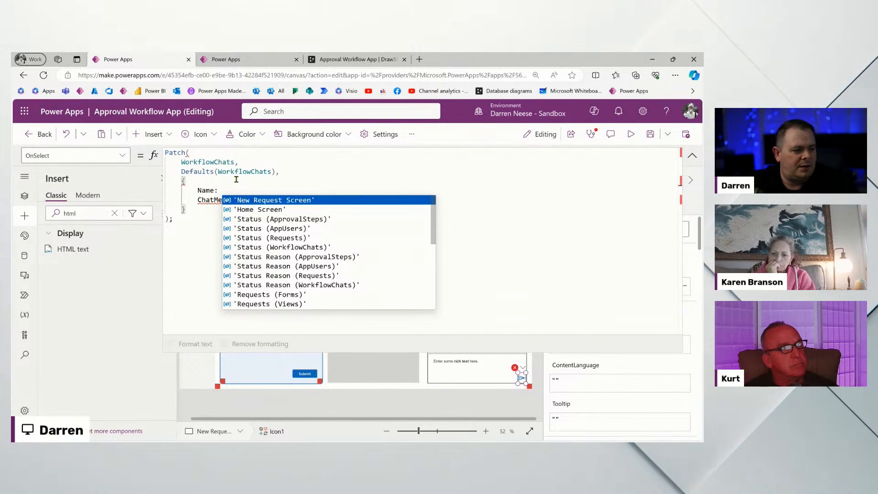
text(User().)
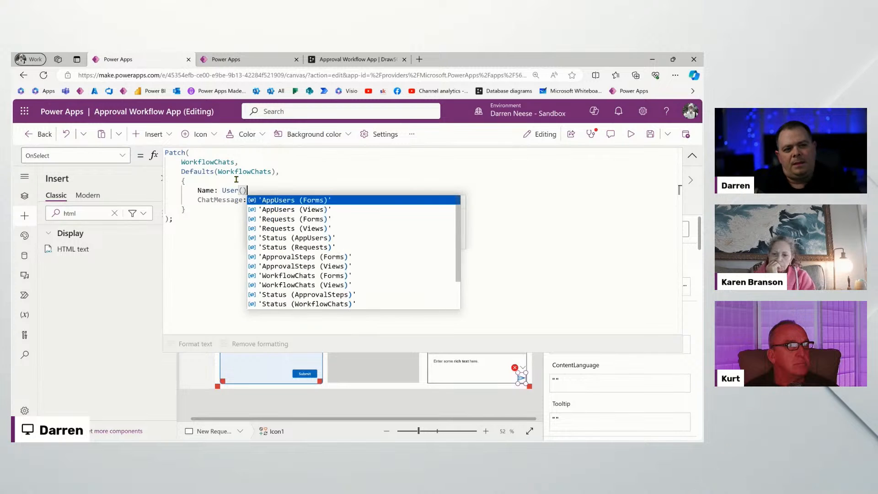
key(Down)
key(Down)
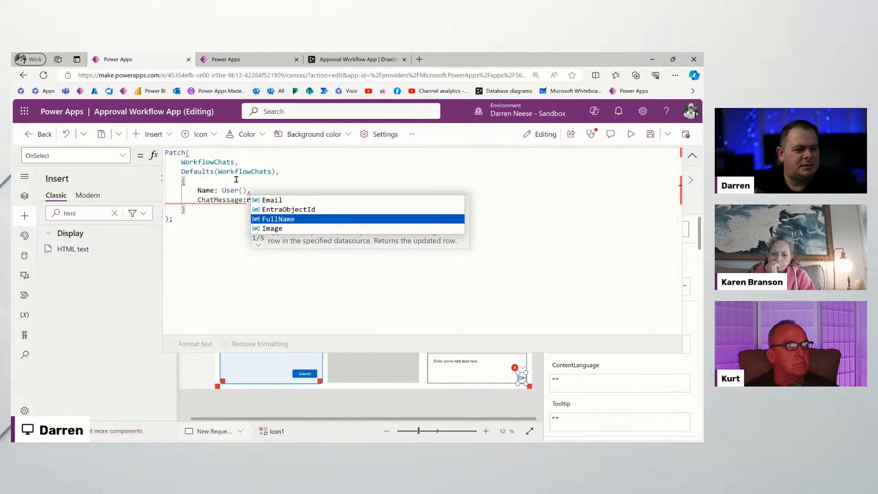
key(Tab)
text(,)
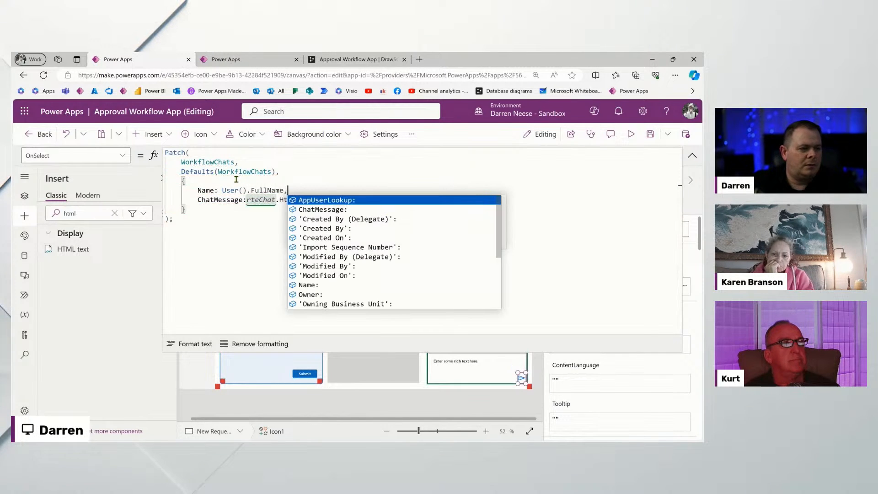
Switch to the drawSQL diagram and check which columns the WorkflowChat table has.
click(353, 61)
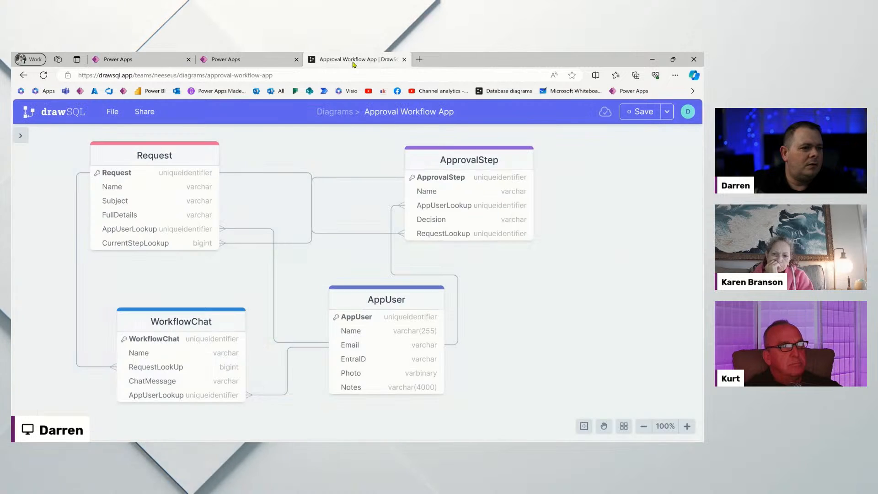
scroll(215, 269, down, 1)
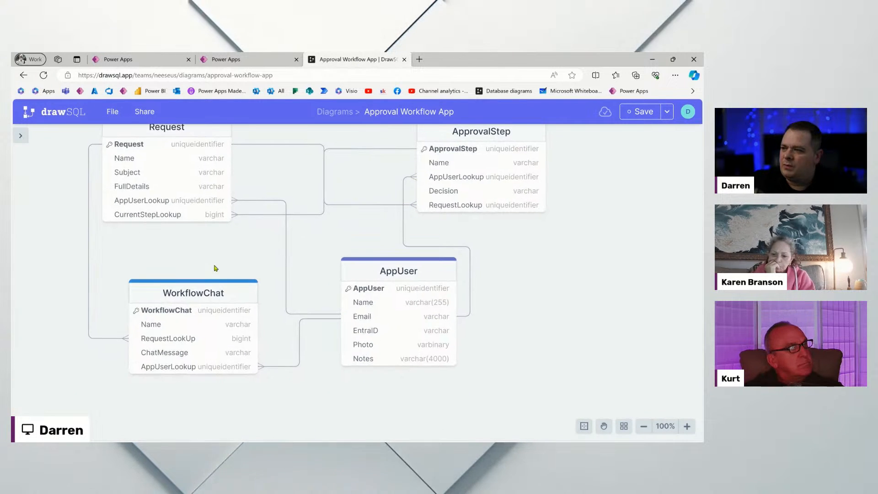
Switch to the Power Apps editor and add RequestLookup: locRecord after ChatMessage in the send icon's WorkflowChats Patch formula.
scroll(218, 269, up, 2)
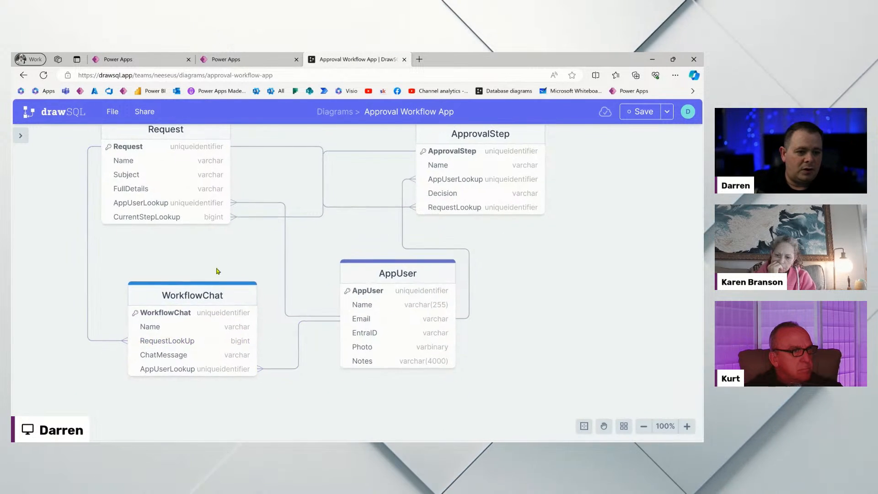
scroll(204, 300, down, 1)
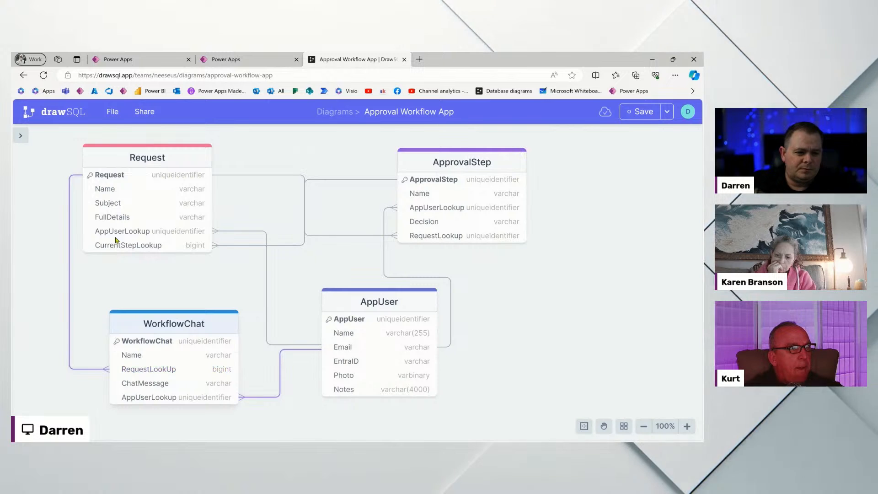
click(145, 59)
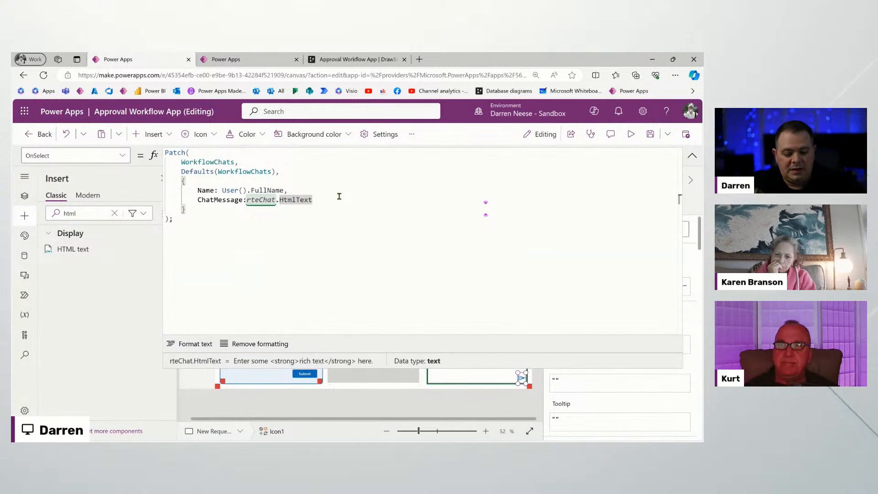
text(loc)
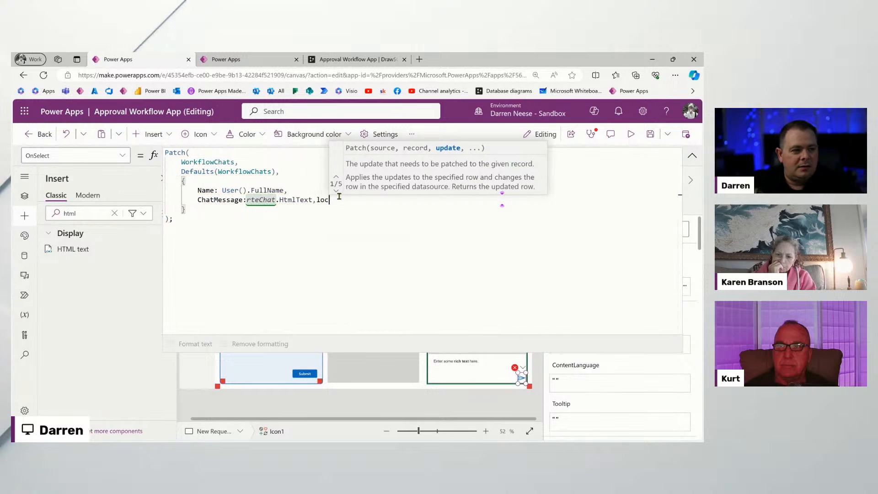
text(Record)
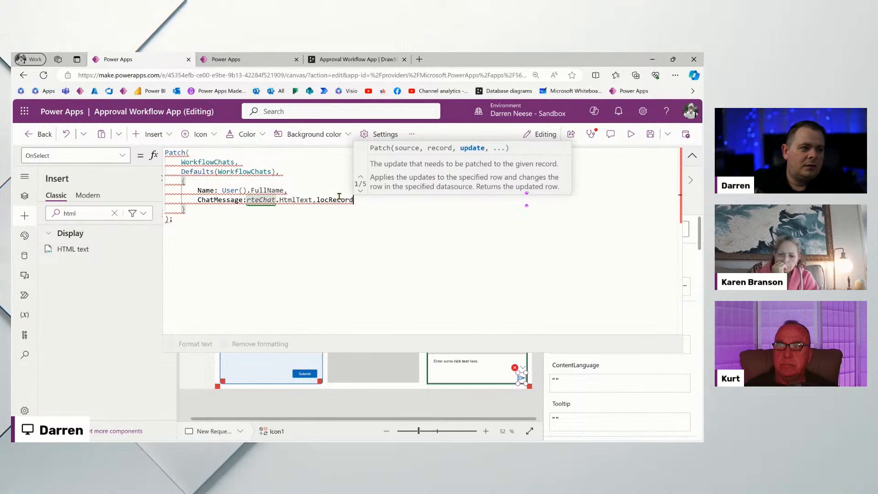
key(Return)
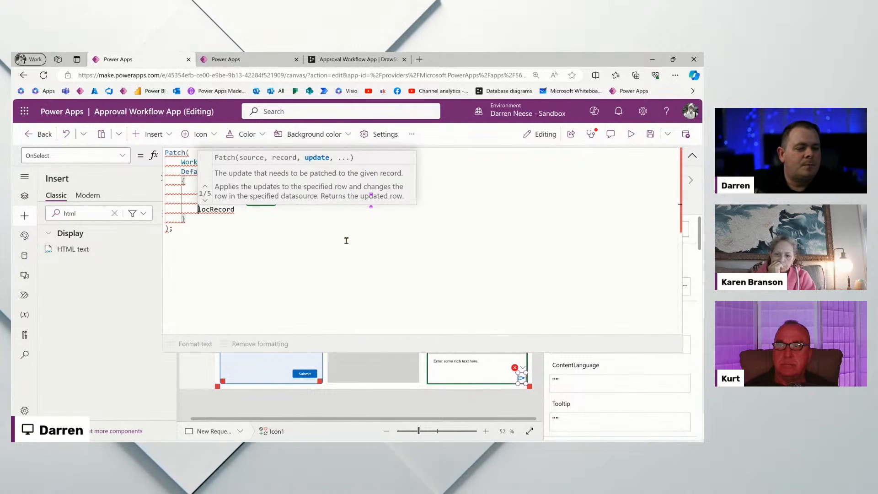
text(Lo )
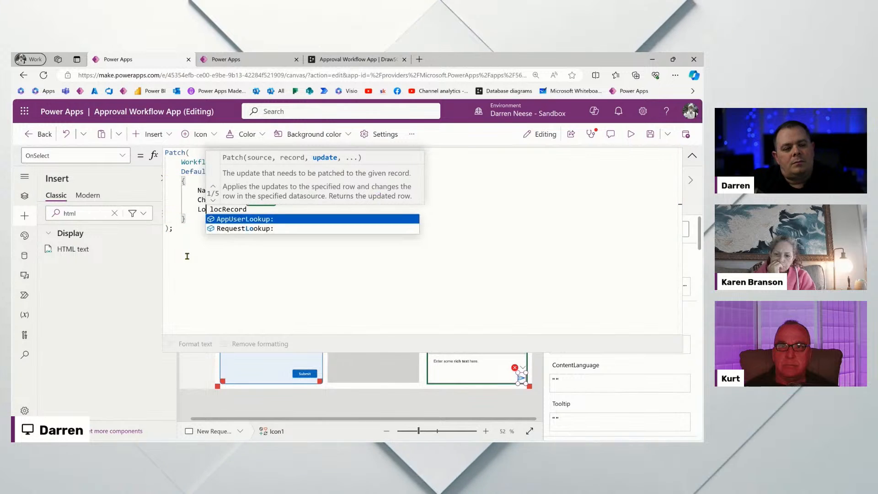
text(okup:)
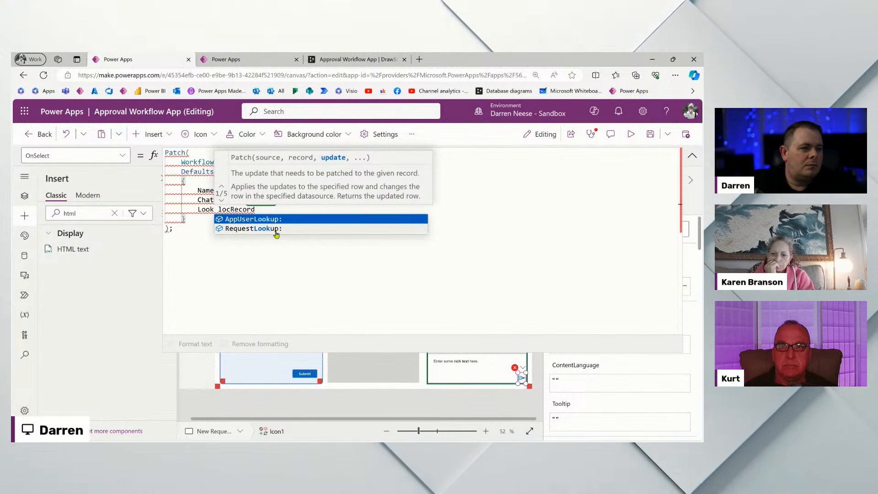
click(275, 228)
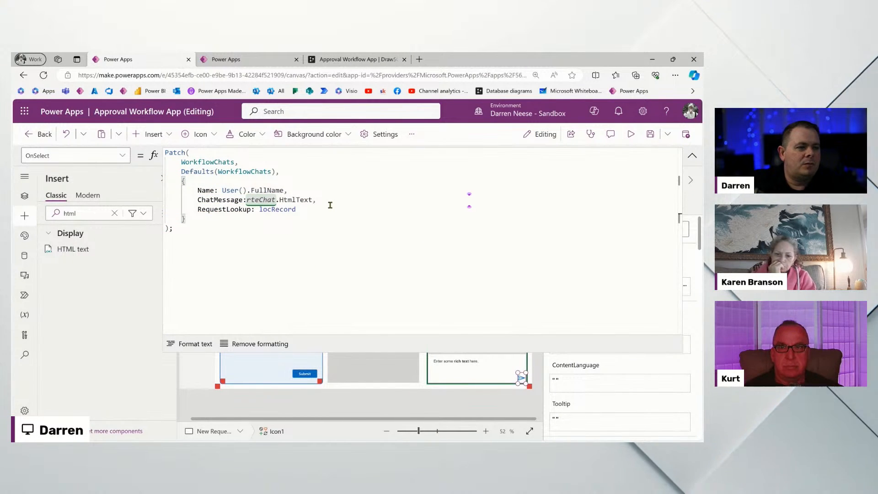
Add an AppUserLookup field after RequestLookup in the Patch formula and give it an empty LookUp() function.
click(365, 206)
text(,)
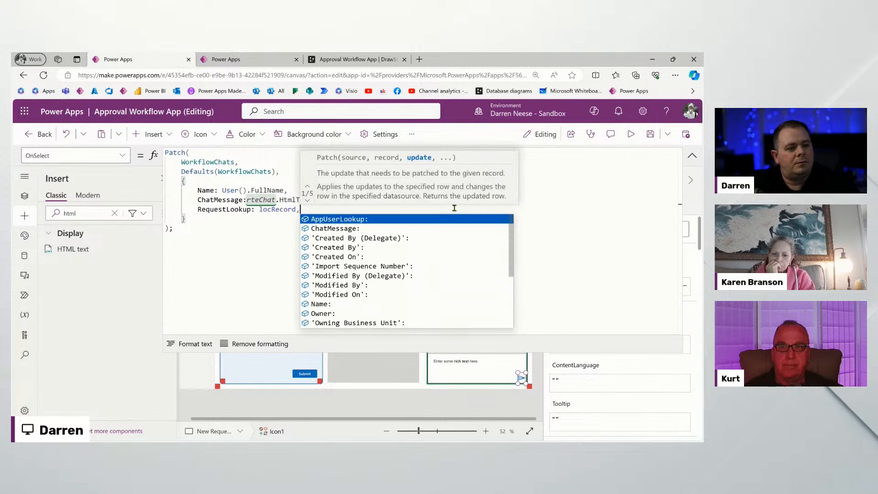
key(Escape)
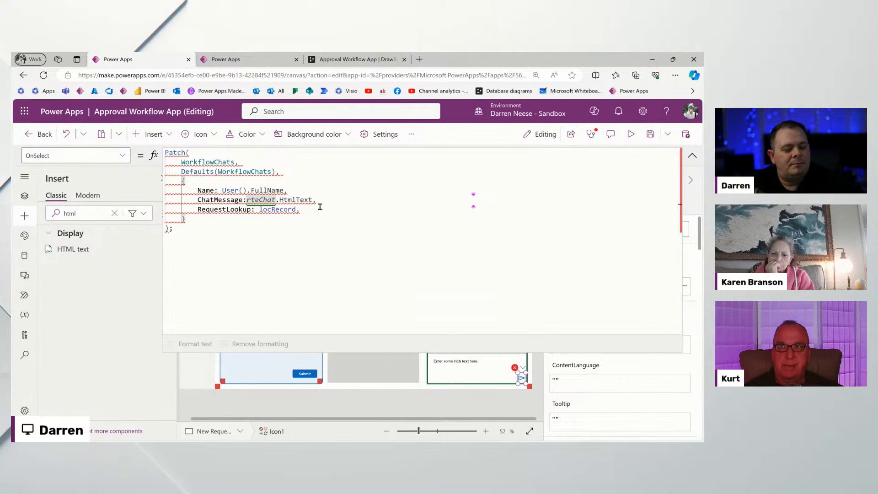
key(Return)
text(App)
key(Tab)
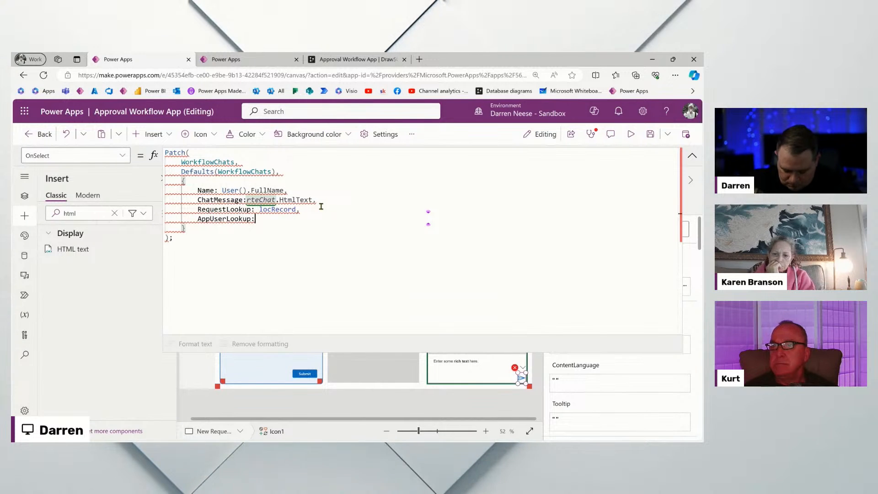
text(Look)
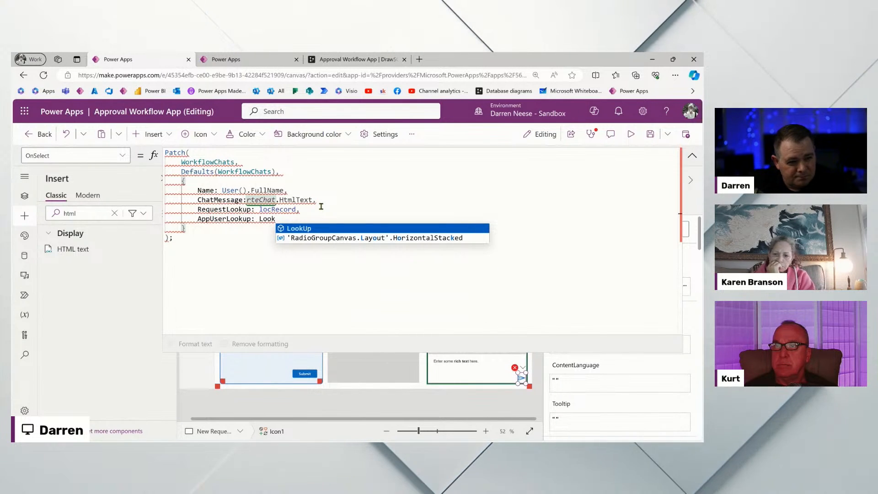
key(Tab)
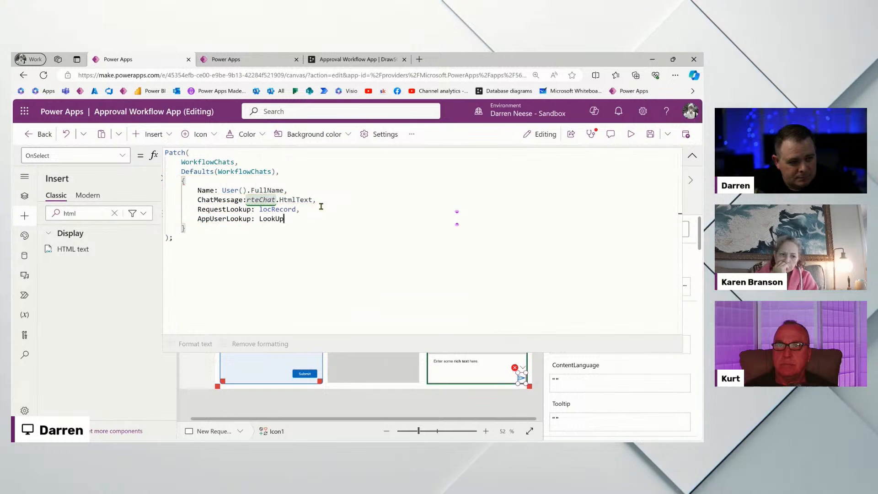
key(Left)
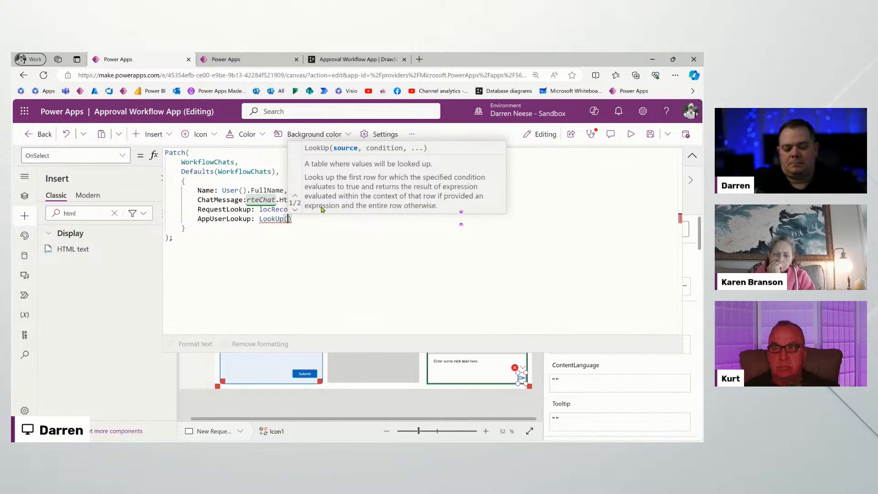
Fill in the LookUp with the AppUsers table and the condition EntraID = User().EntraObjectId.
text(App)
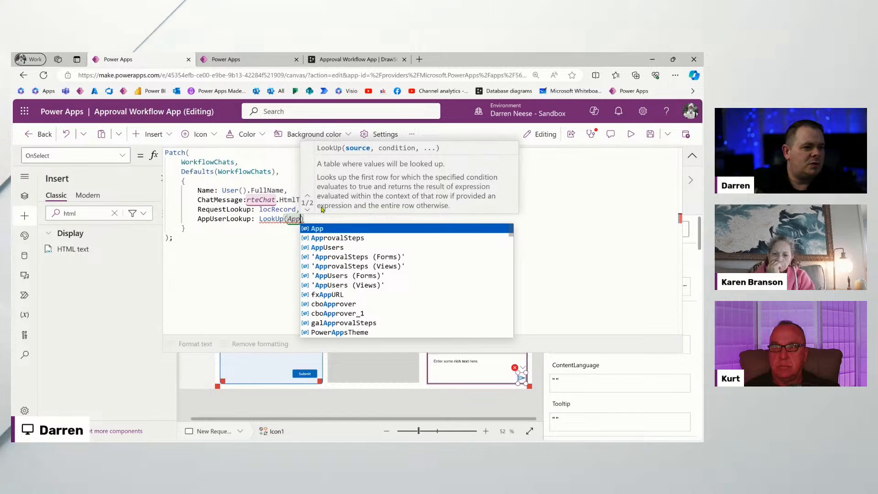
key(Down)
key(Down)
key(Tab)
text(, )
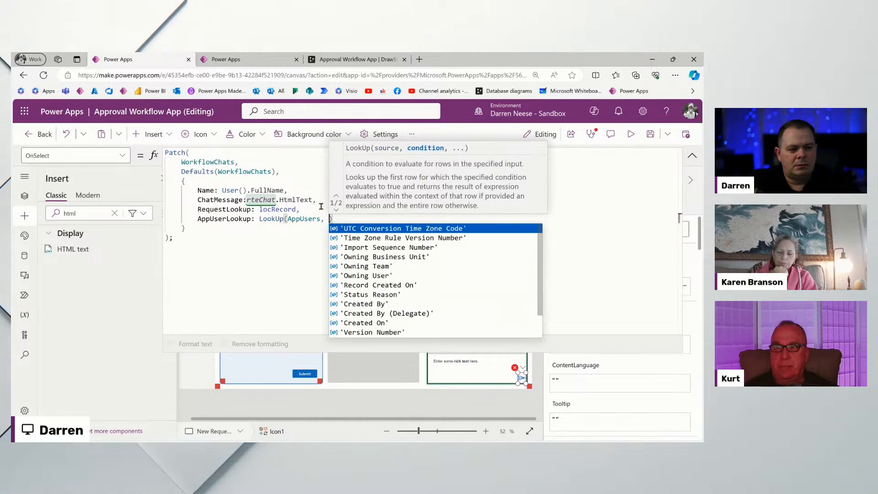
text(EntraID = )
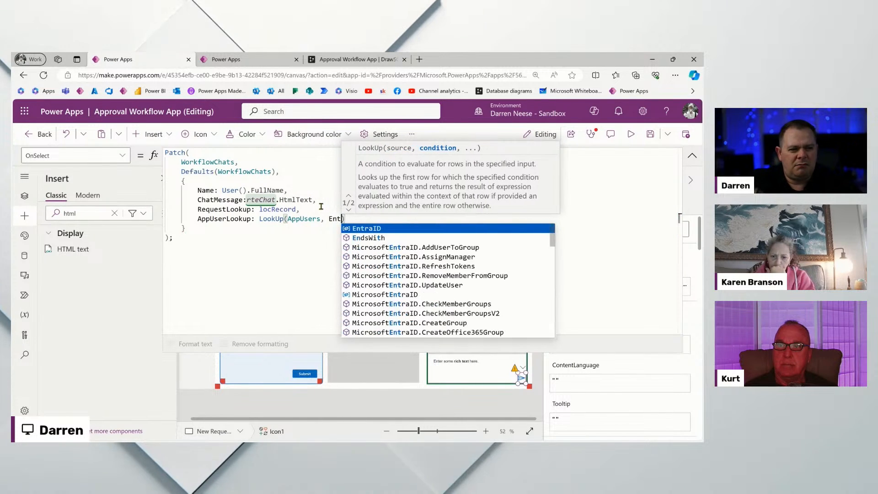
text(User().en)
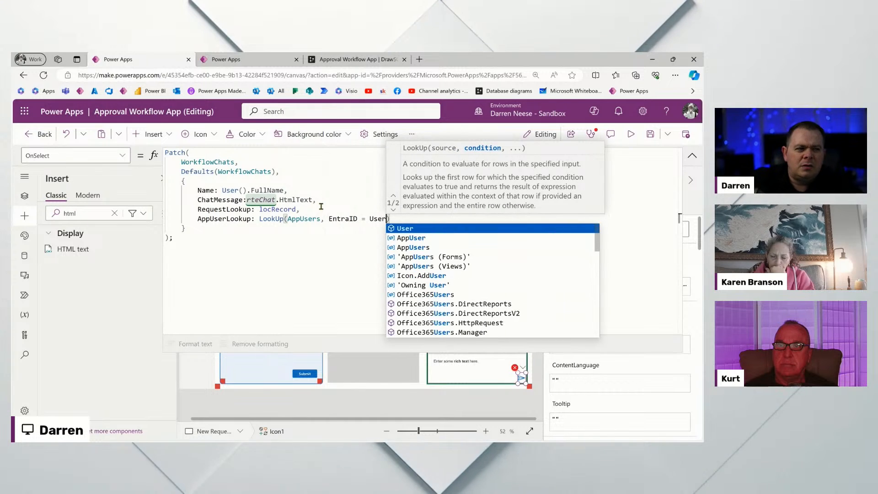
key(Tab)
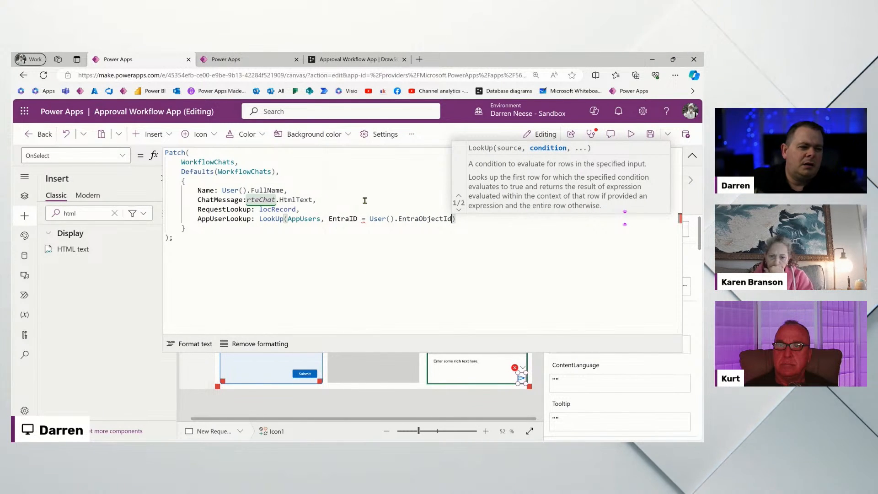
click(319, 250)
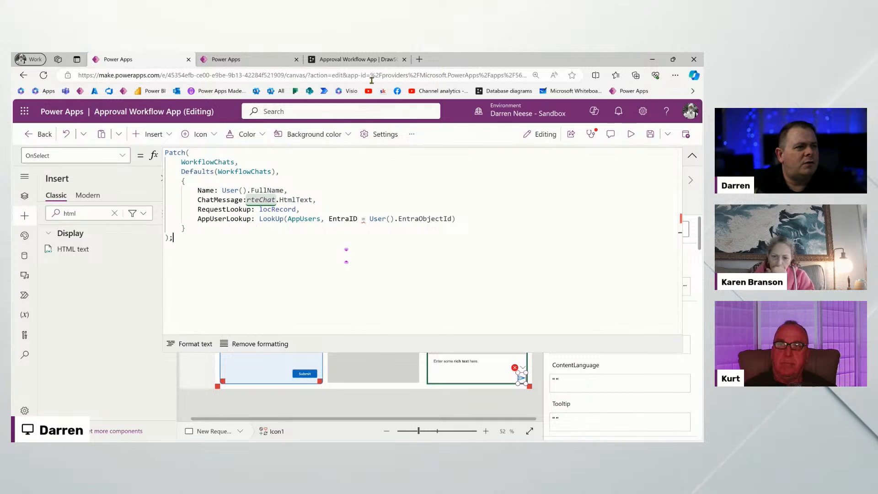
Review the table relationships in the drawSQL diagram, and preview the New Request screen in Power Apps.
click(372, 65)
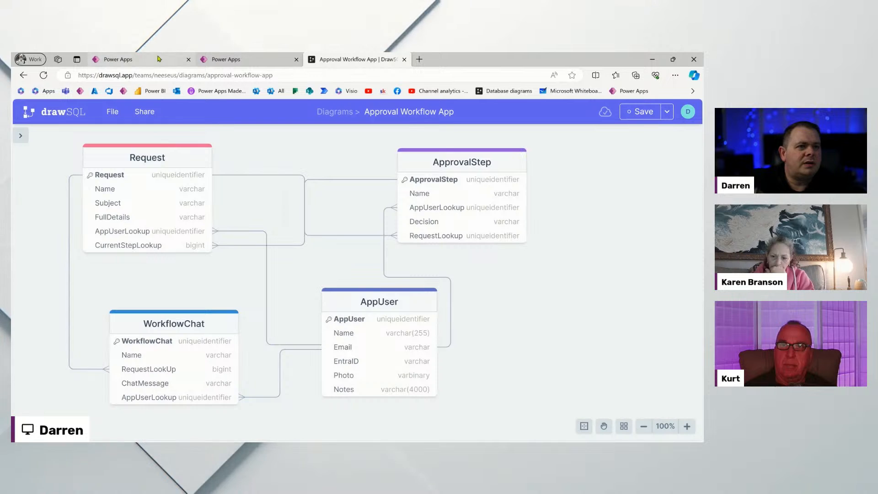
click(133, 59)
click(633, 135)
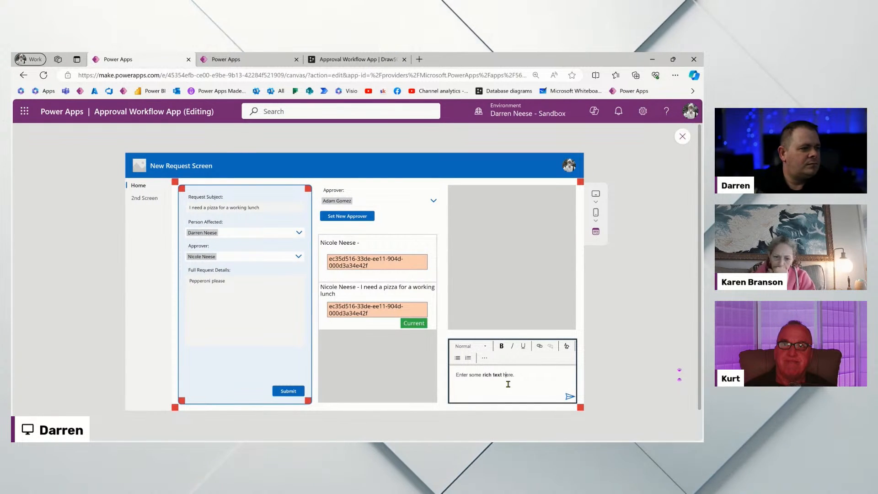
click(682, 137)
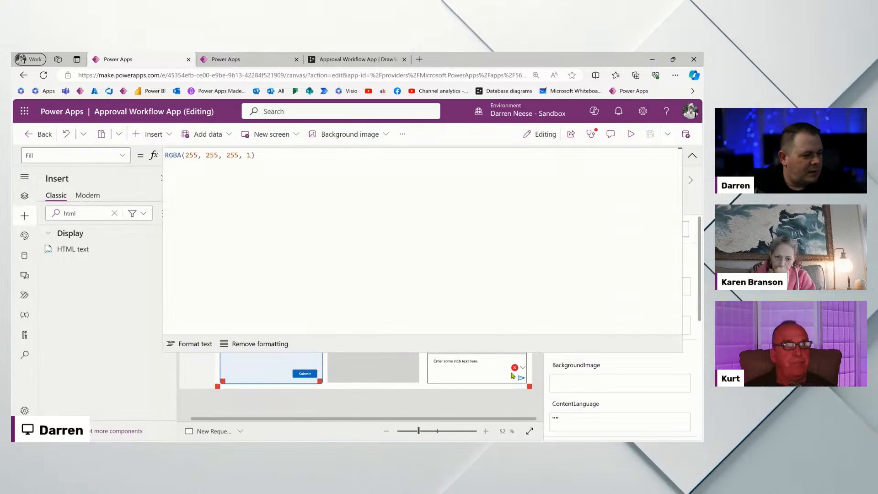
Clear the default text of the rteChat rich text editor.
click(490, 369)
click(692, 156)
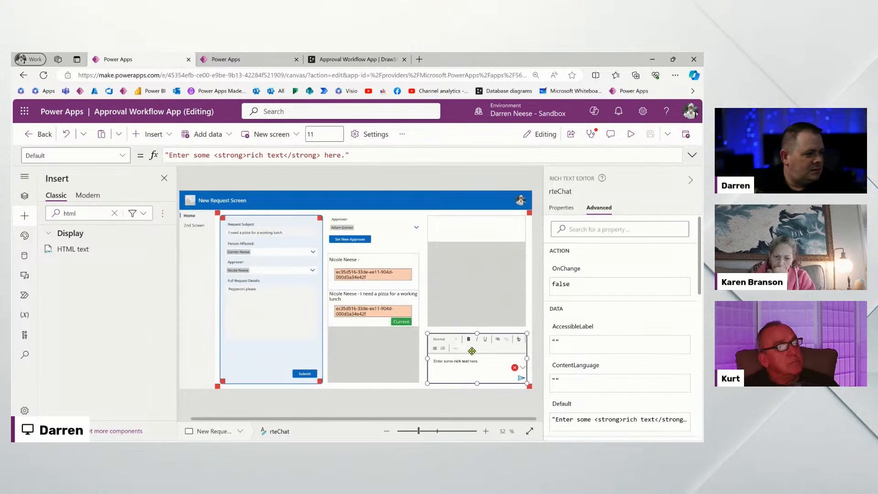
click(580, 208)
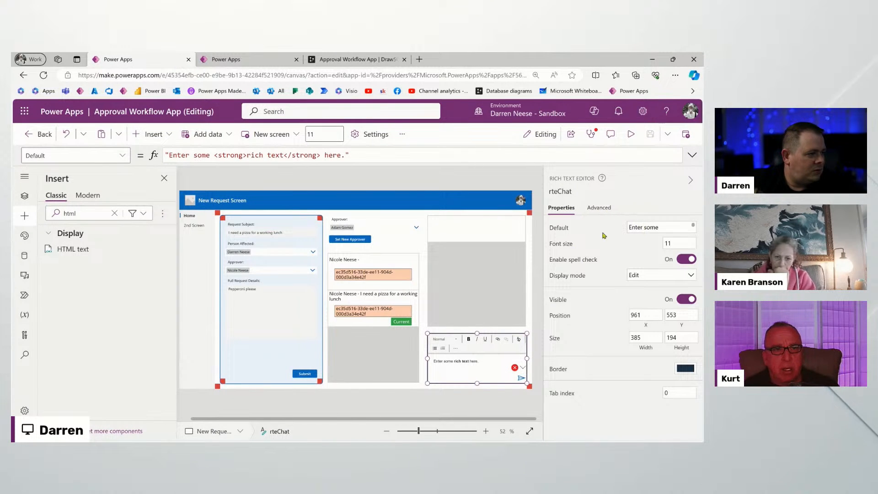
click(559, 228)
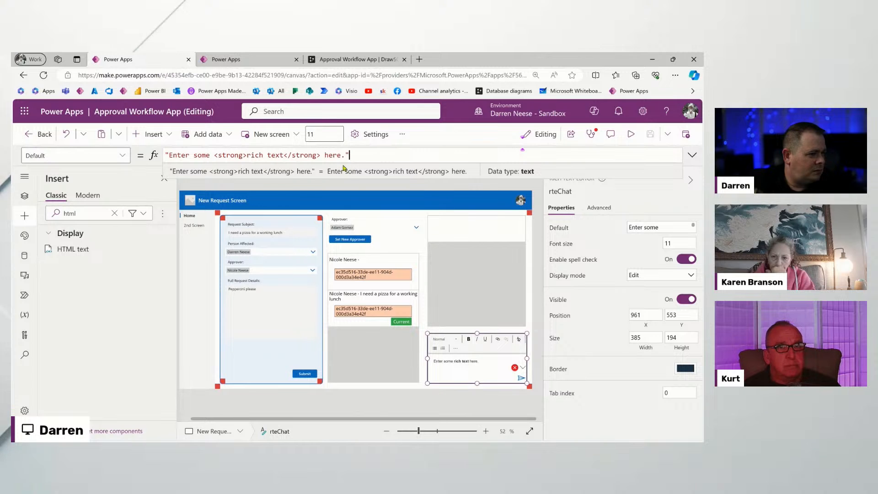
key(ctrl+a)
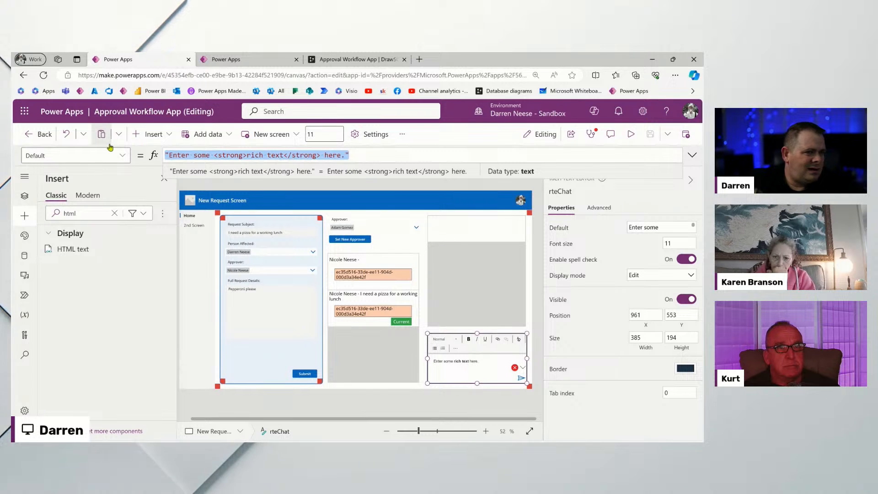
key(Delete)
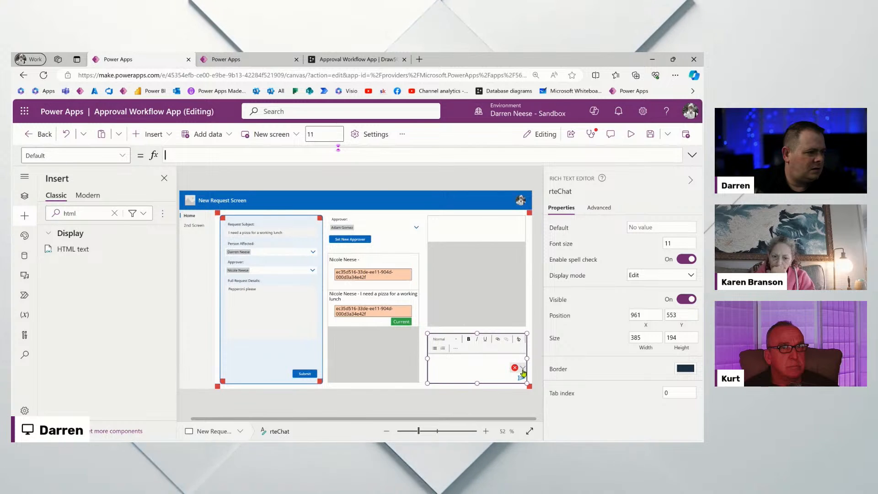
Wrap User().EntraObjectId in a Text() function within the AppUserLookup condition of the send icon's Patch formula.
click(514, 367)
click(551, 382)
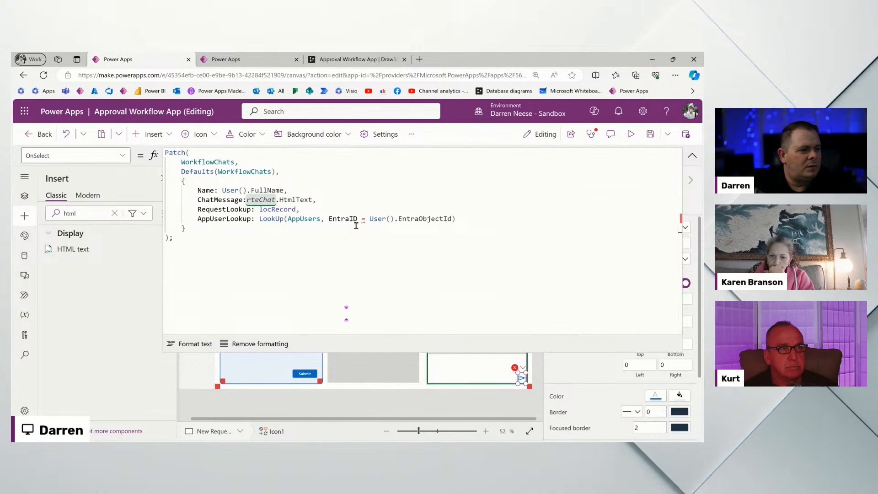
mouse_move(355, 220)
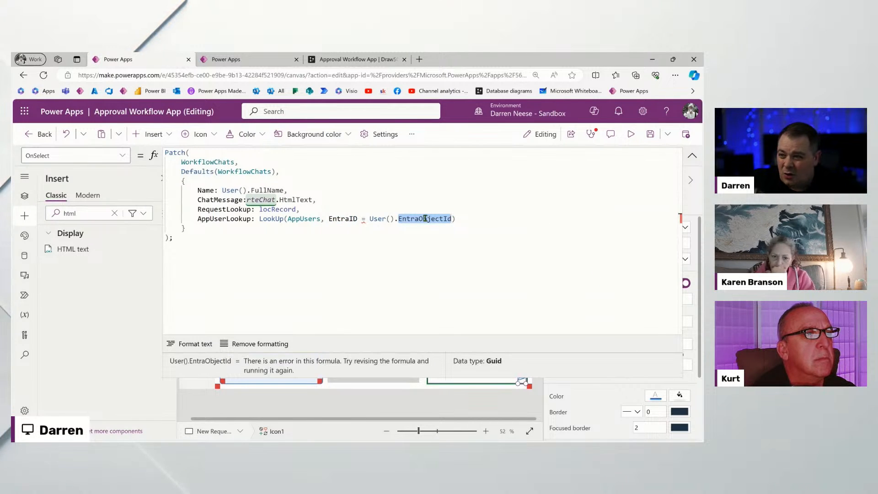
double_click(340, 219)
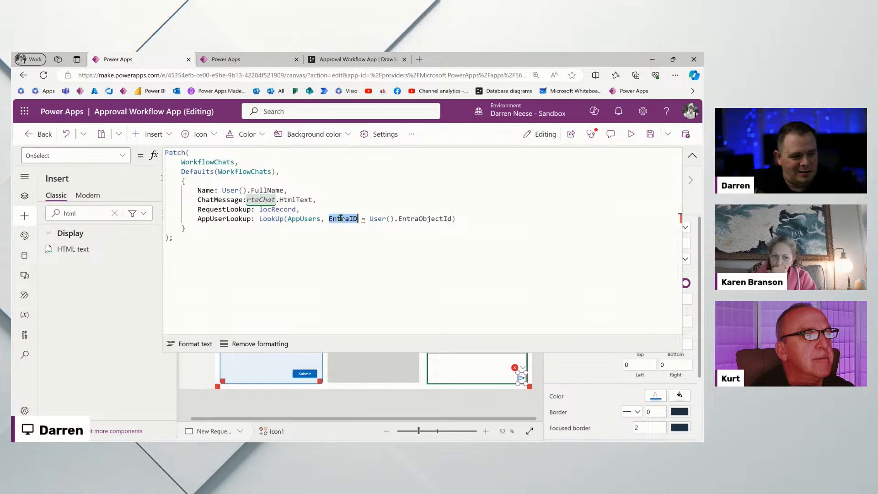
double_click(367, 218)
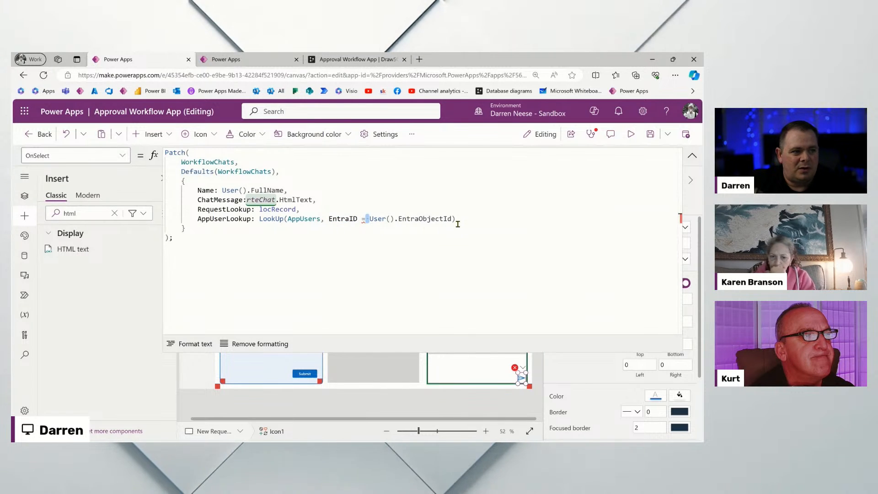
text(Text()
key(End)
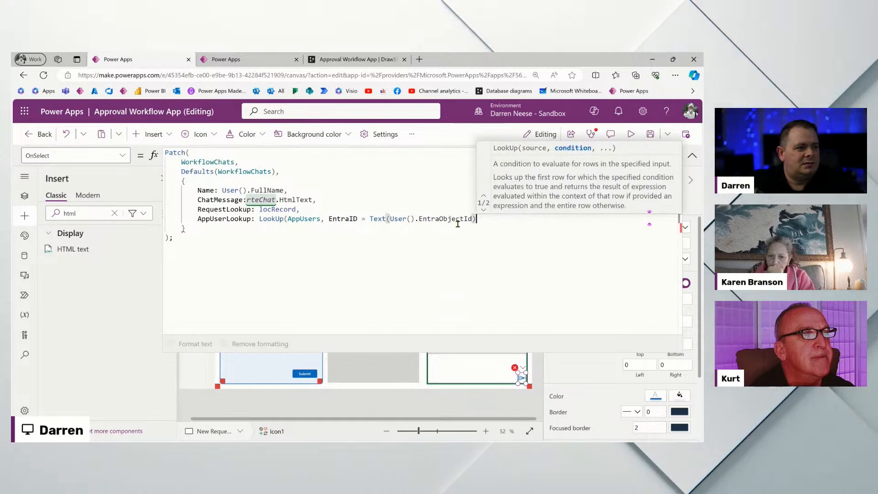
key(Left)
text())
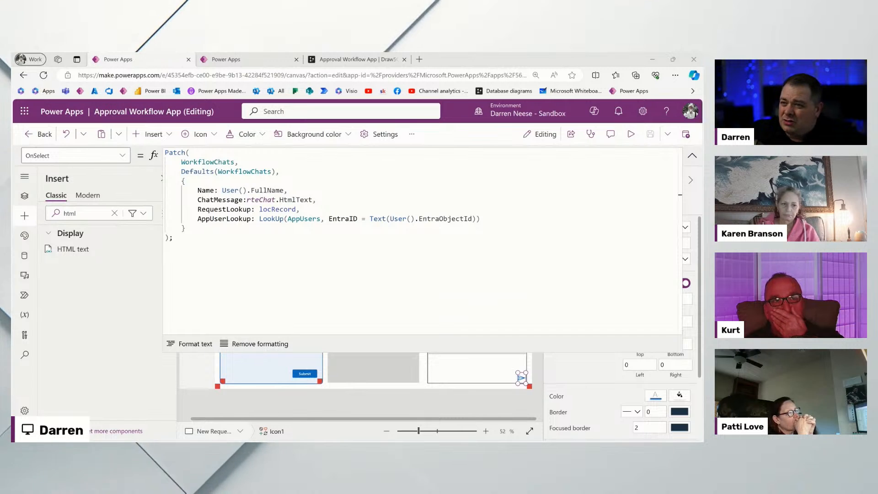
Preview the app and send the chat message "Hey guys!!! this is really important. I need it by the end of the day".
click(430, 239)
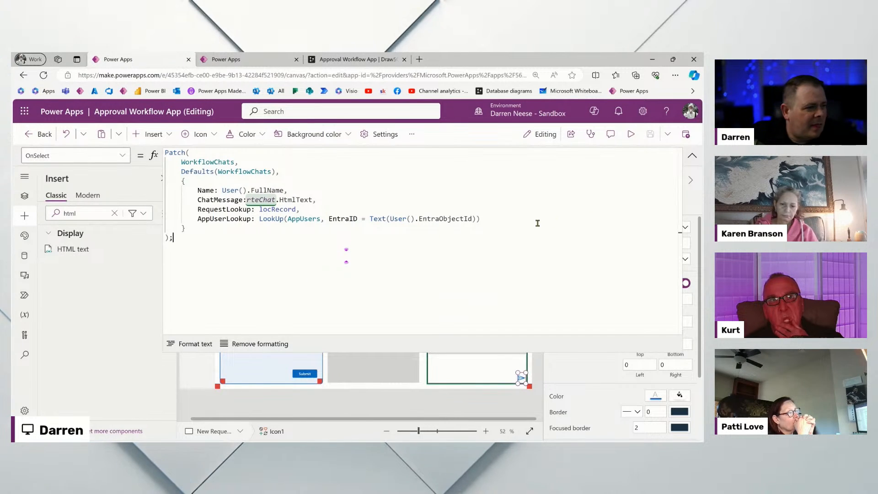
click(680, 227)
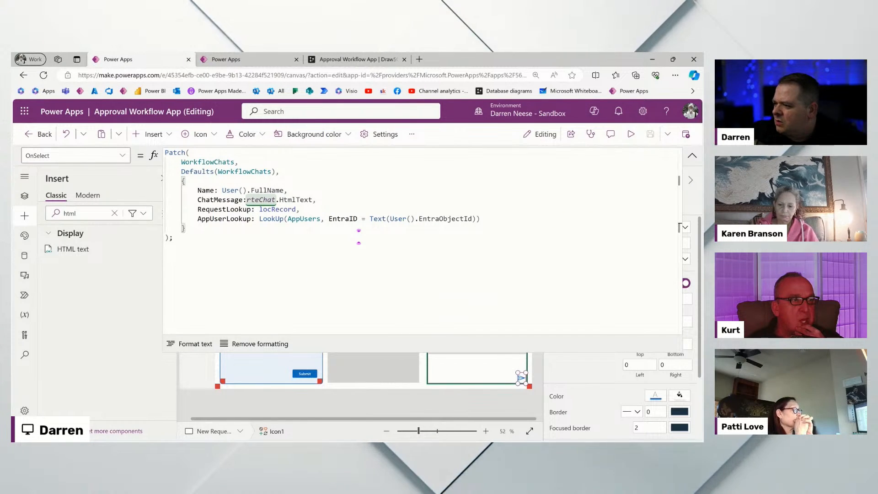
click(630, 137)
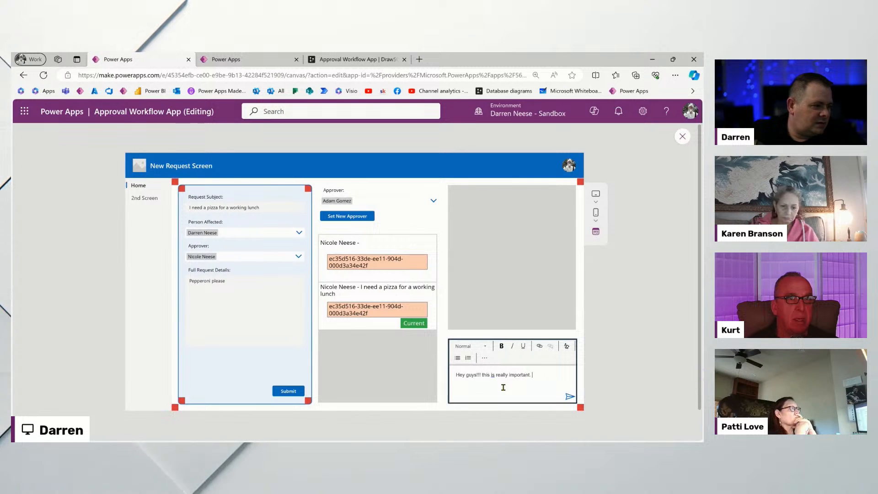
text(. I need it by th)
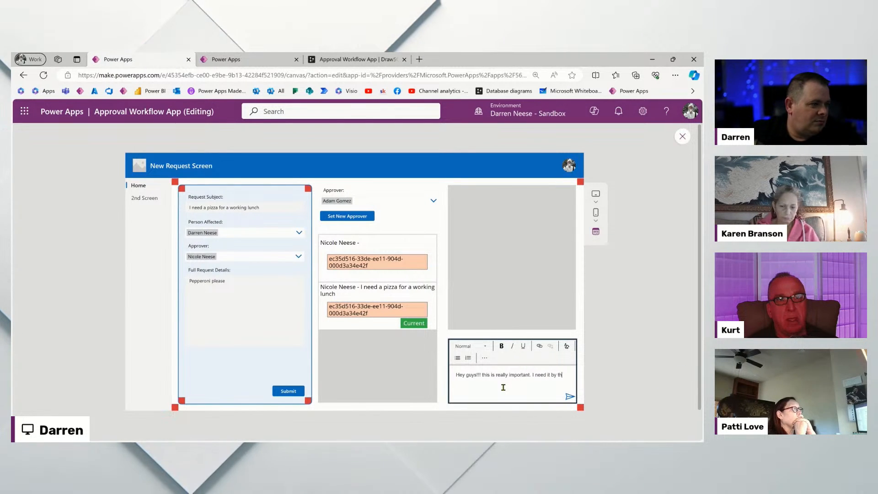
text(e end of the day)
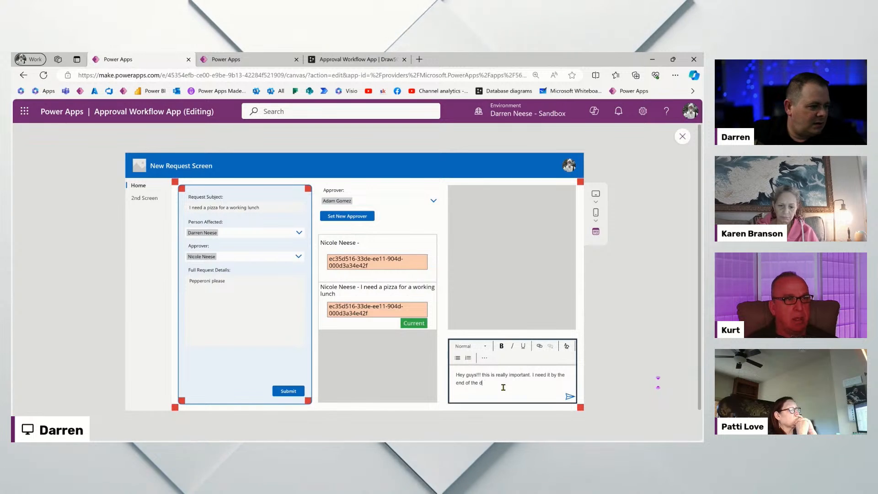
click(569, 396)
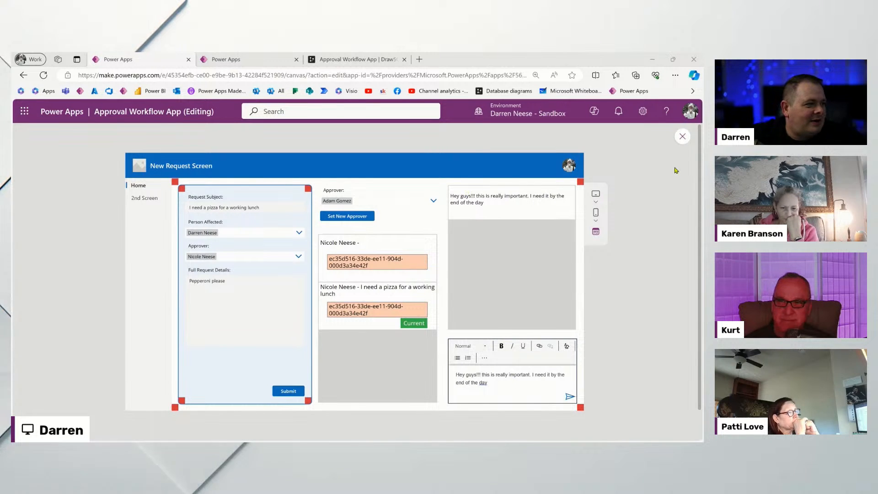
click(682, 136)
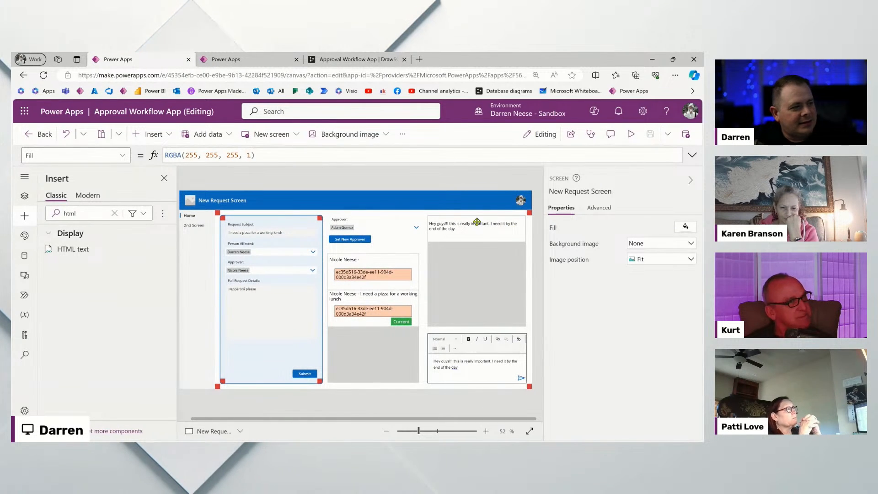
Shrink the HTML text in the chat gallery to about 340 by 85 at position 15, 9.
click(477, 222)
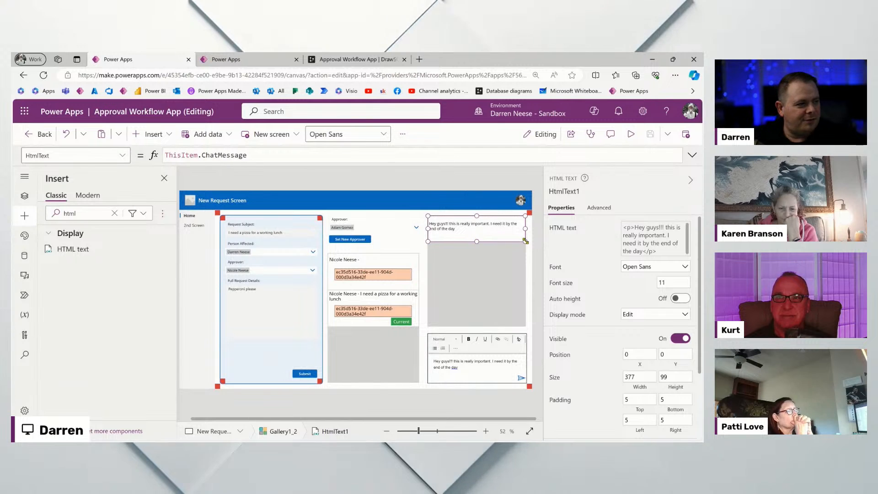
drag(526, 241, 478, 229)
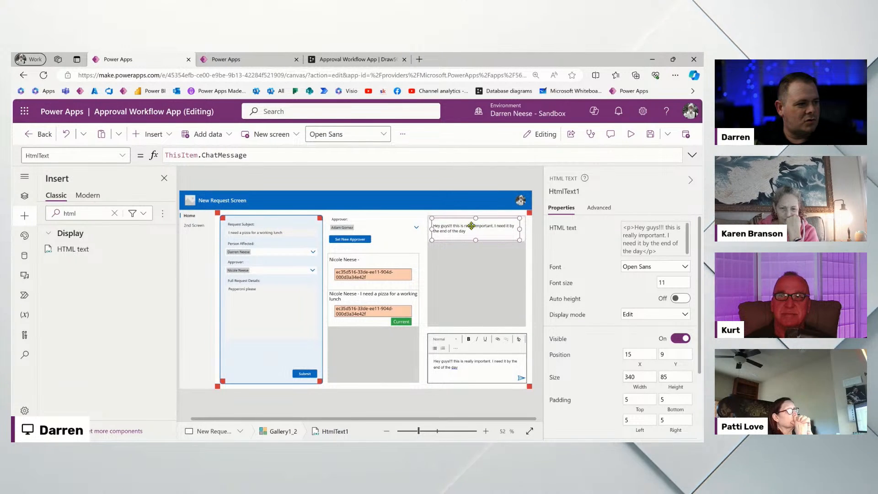
Set the chat gallery's HTML text to ThisItem.AppUserLookup.Name & " says: " & ThisItem.ChatMessage.
click(331, 154)
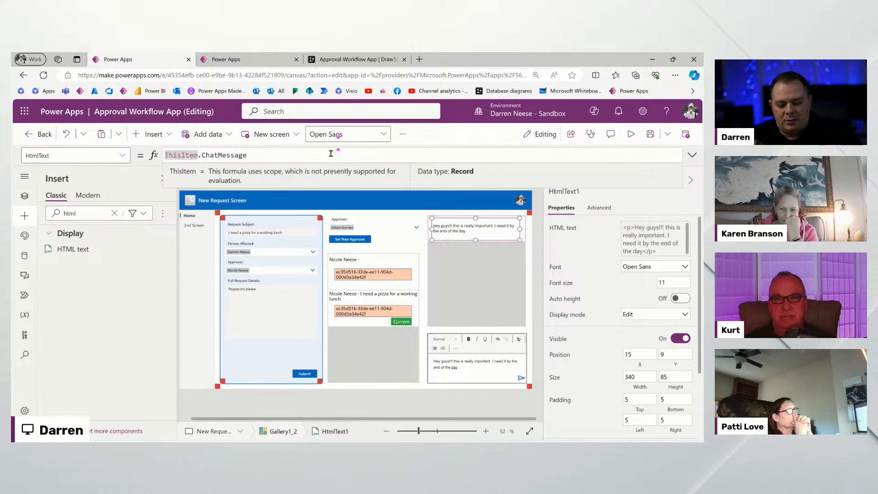
text("" &)
key(Left)
key(Left)
key(Left)
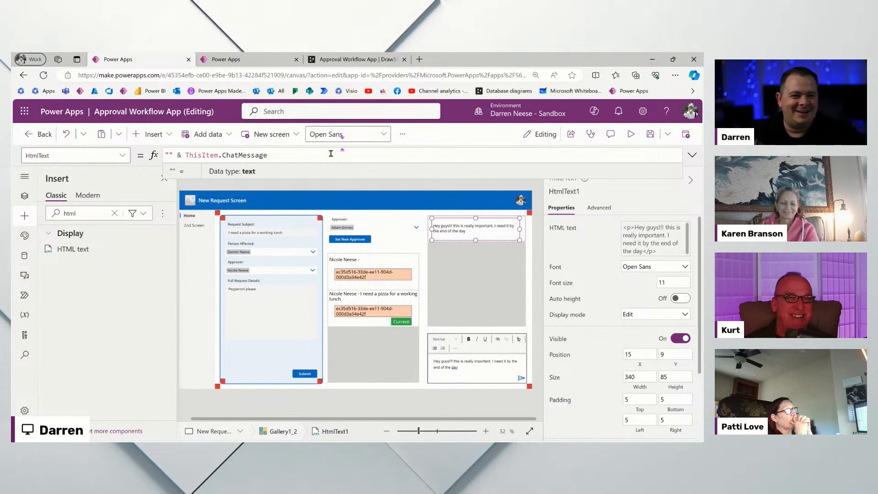
key(shift+Left)
key(shift+Left)
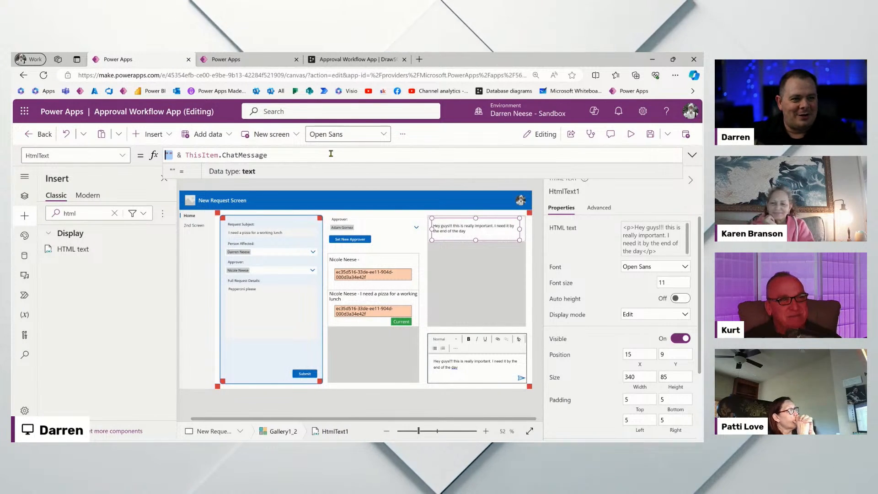
text(ThisItem.u)
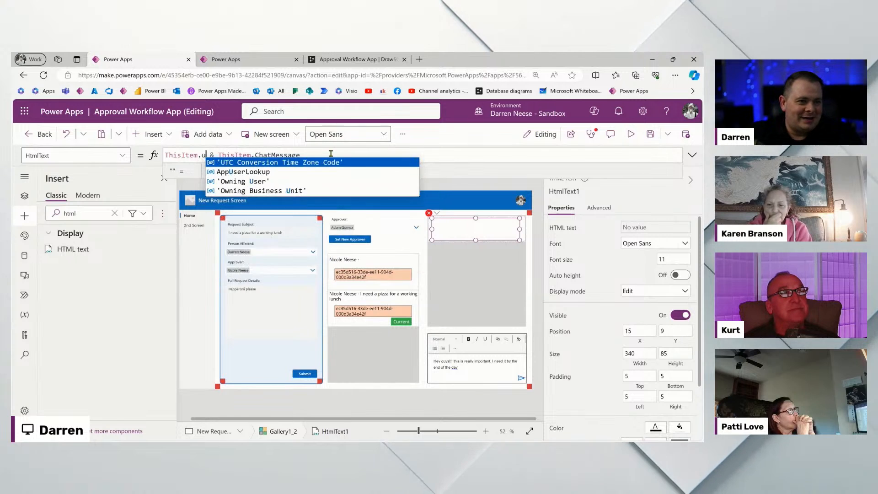
text(ser)
key(Tab)
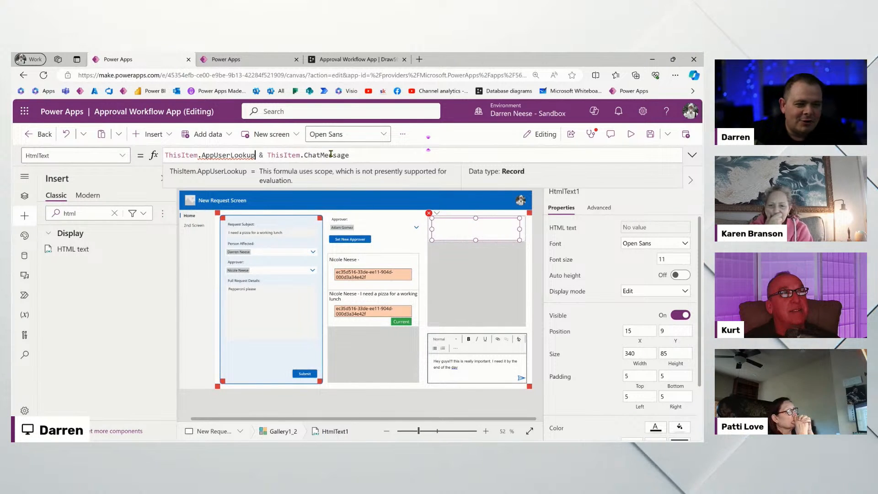
text(.n)
key(Tab)
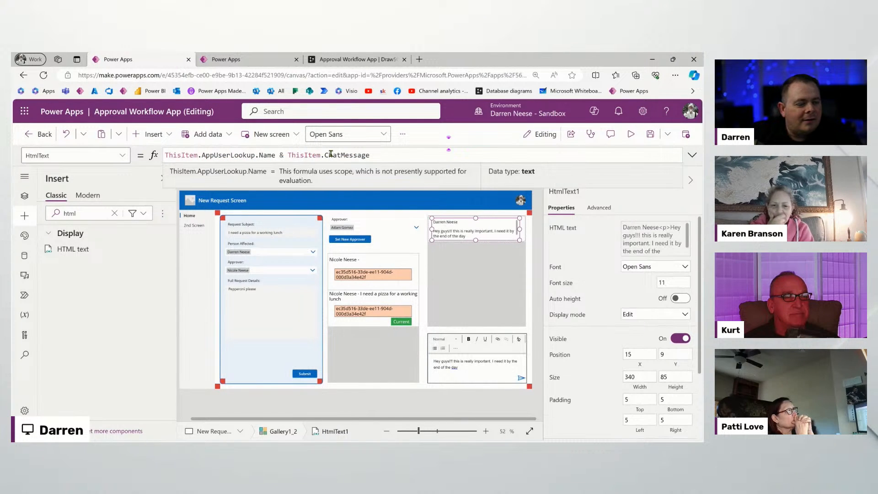
text(" says: )
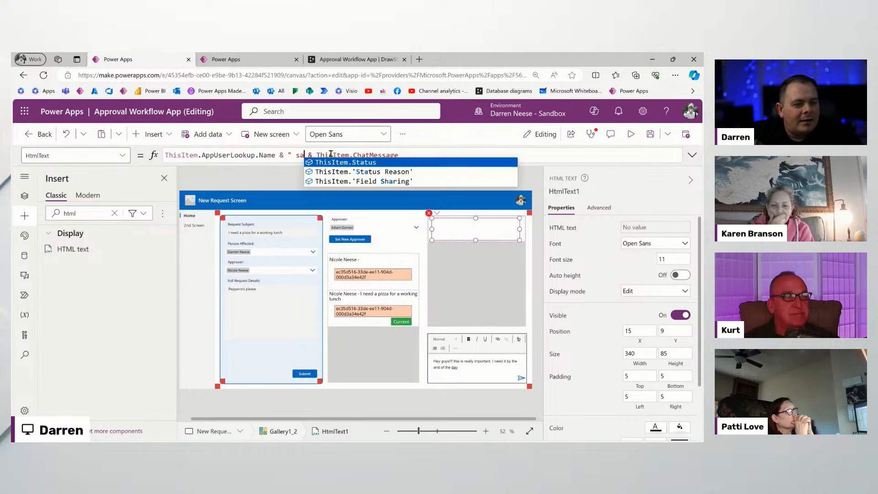
text(")
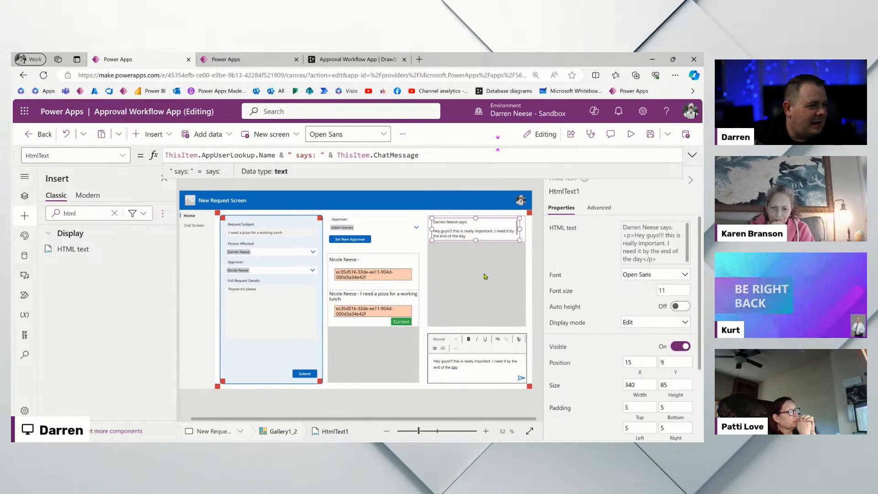
Resize the chat HTML text to 377 by 100 at position 0, 0, and set its left and top padding to 10.
click(509, 238)
click(490, 236)
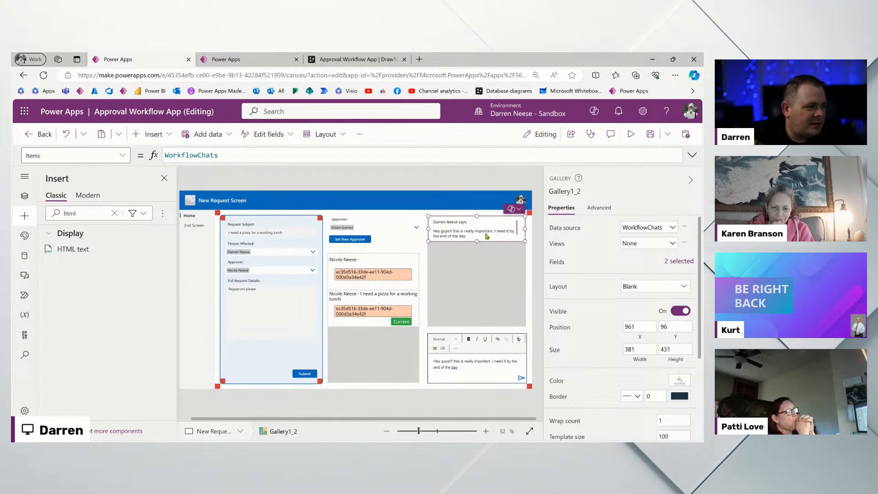
click(471, 229)
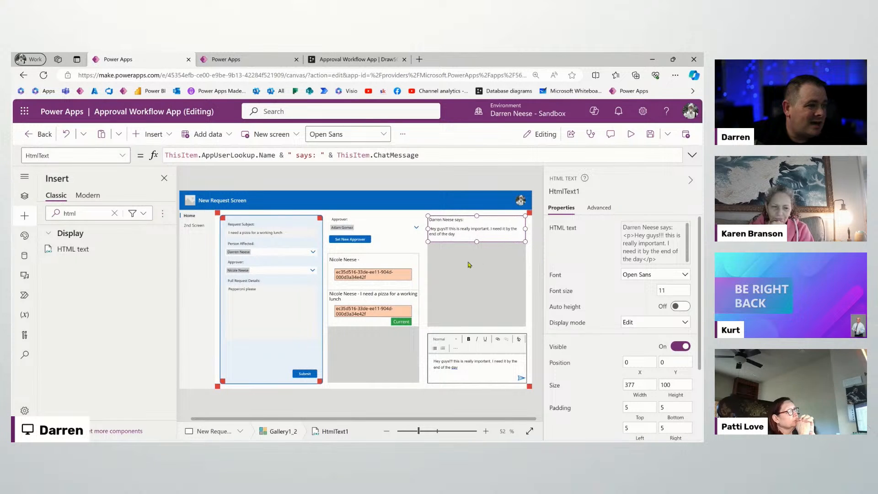
scroll(654, 347, down, 1)
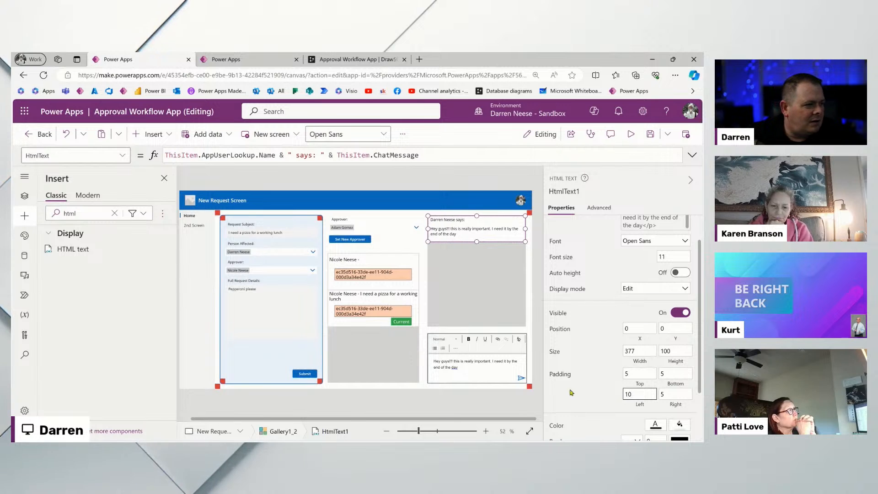
drag(632, 374, 586, 375)
text(10)
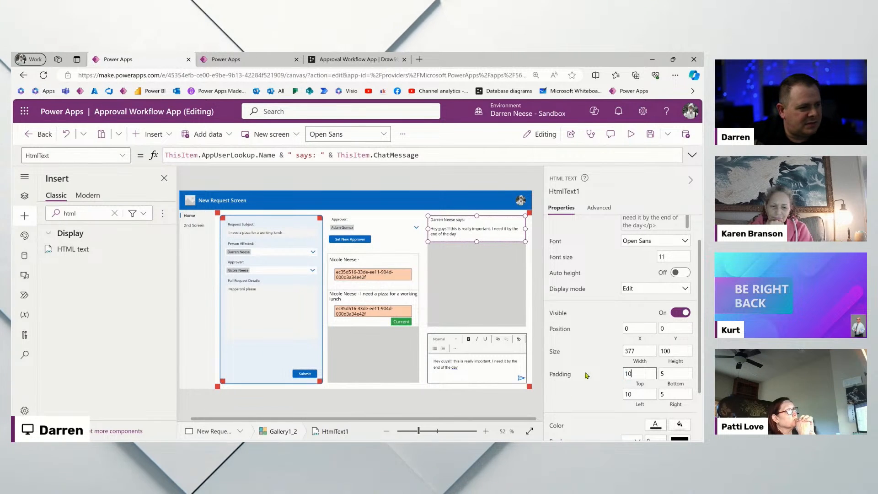
Set the template size of the WorkflowChats gallery to 150.
click(488, 275)
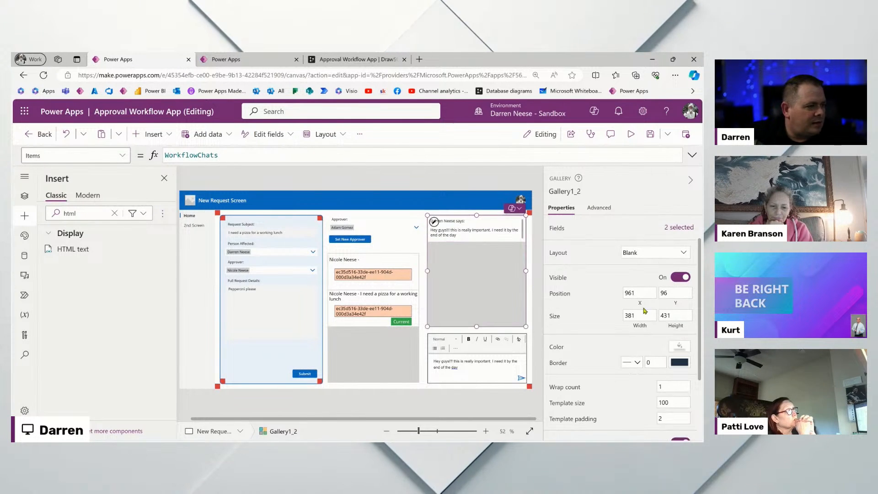
drag(672, 403, 629, 403)
text(150)
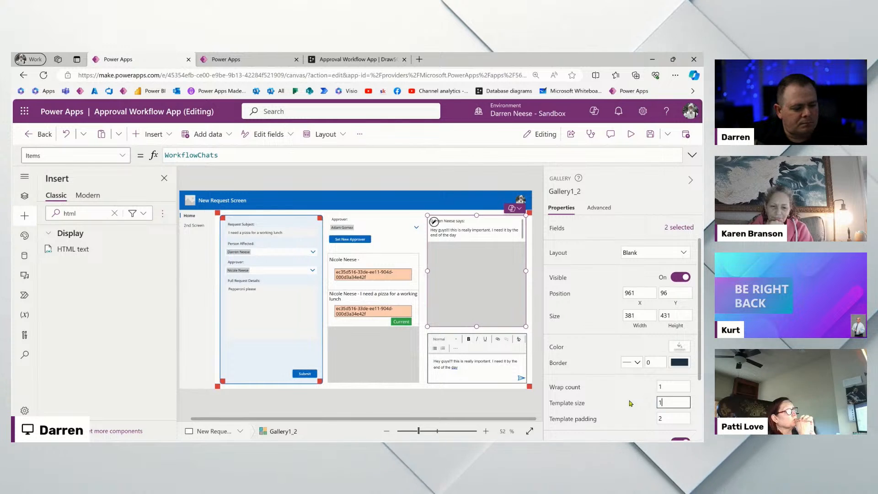
Set the chat HTML text's Height property to Parent.TemplateHeight.
click(473, 238)
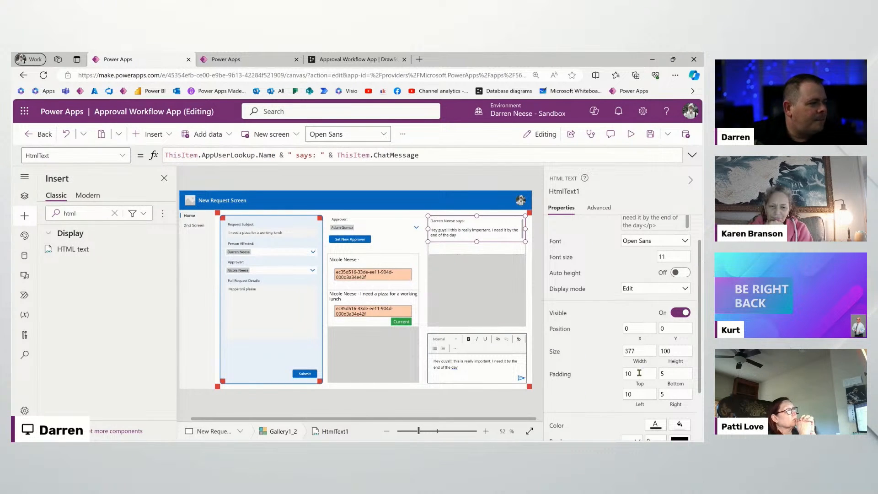
click(681, 362)
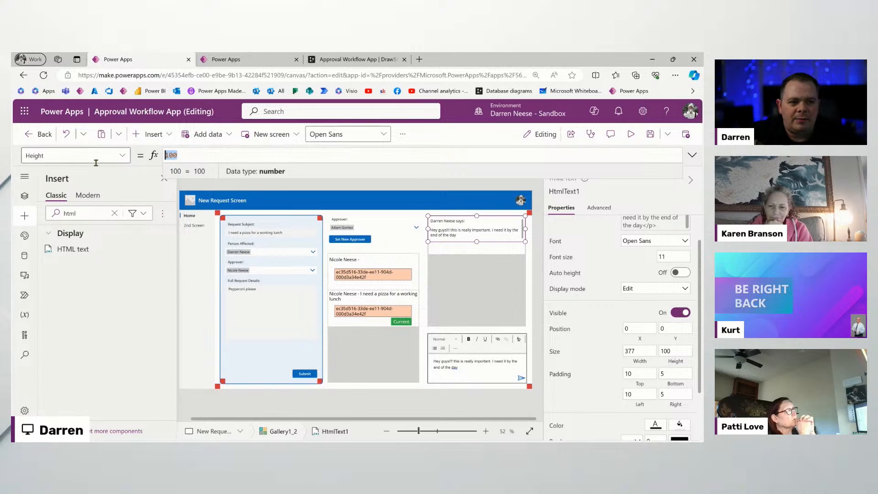
text(Par)
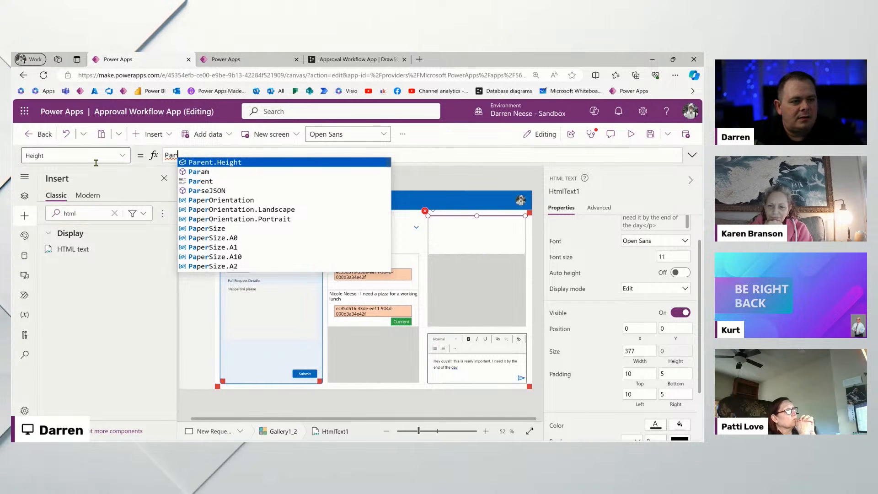
key(Tab)
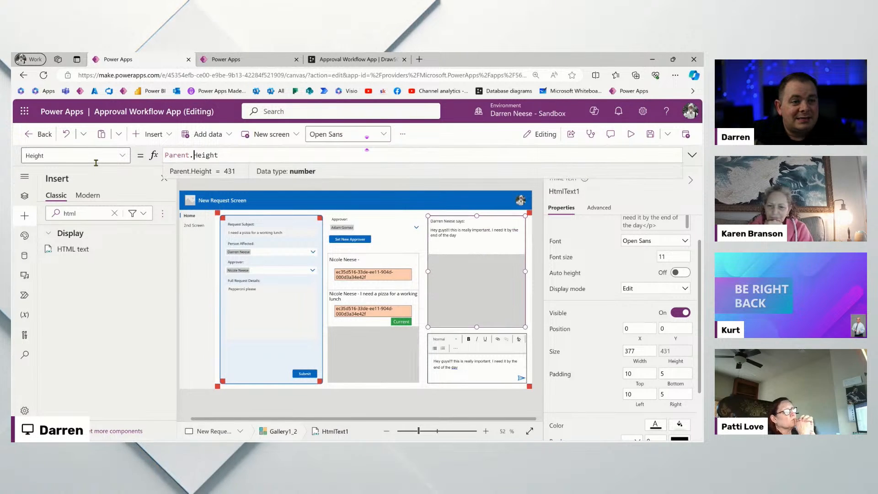
key(ctrl+Left)
text(Templ)
key(Tab)
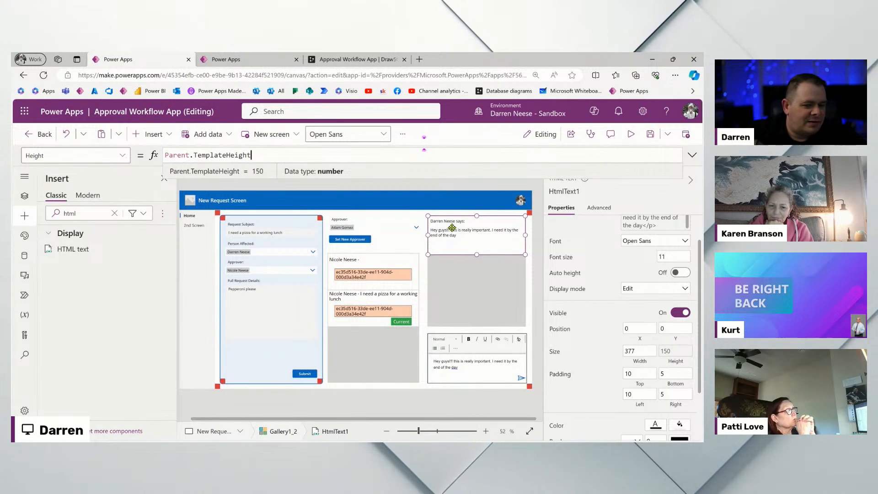
click(451, 228)
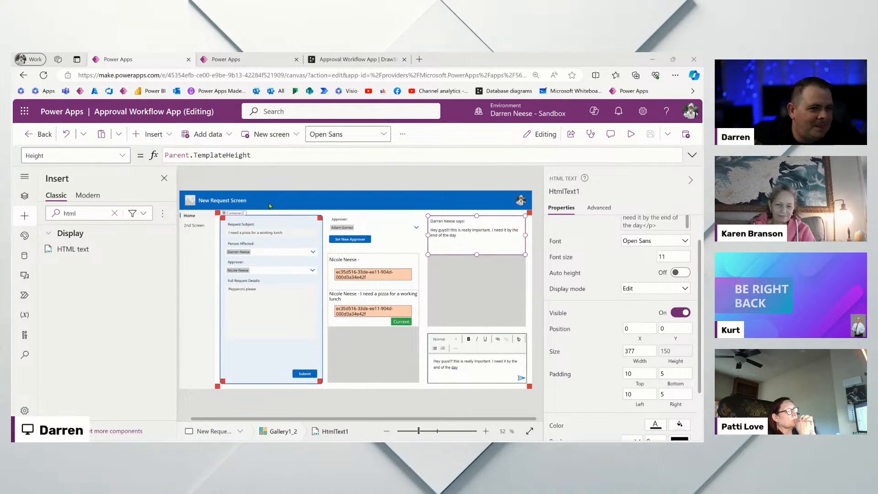
Set the chat gallery's HTML text to ThisItem.AppUserLookup.Name & " says (" & ThisItem.'Created On' & "):" & ThisItem.ChatMessage.
click(684, 231)
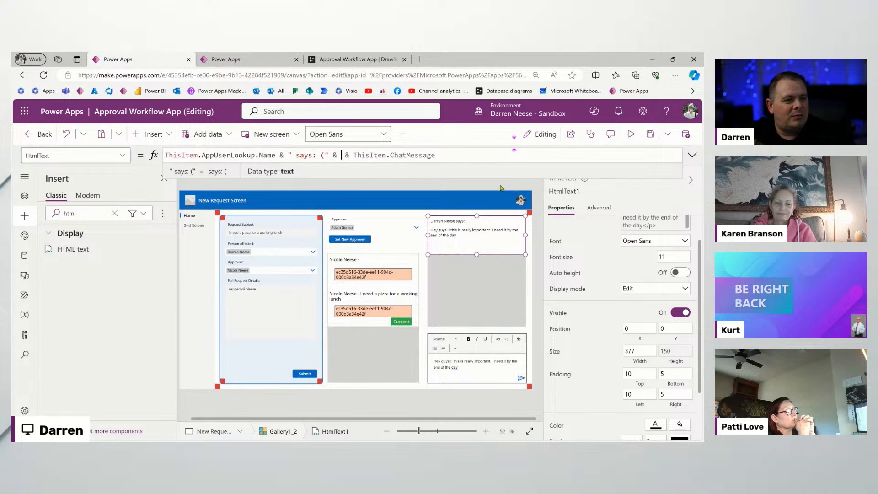
text(ThisI)
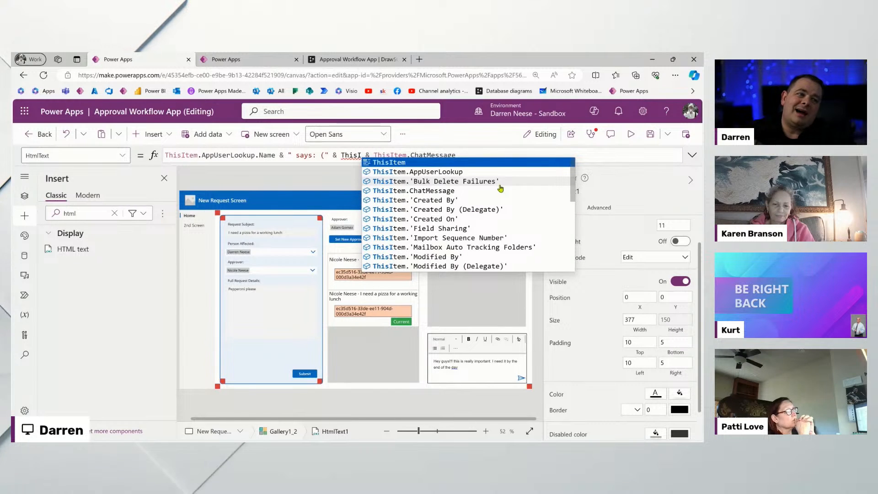
text(tem.C)
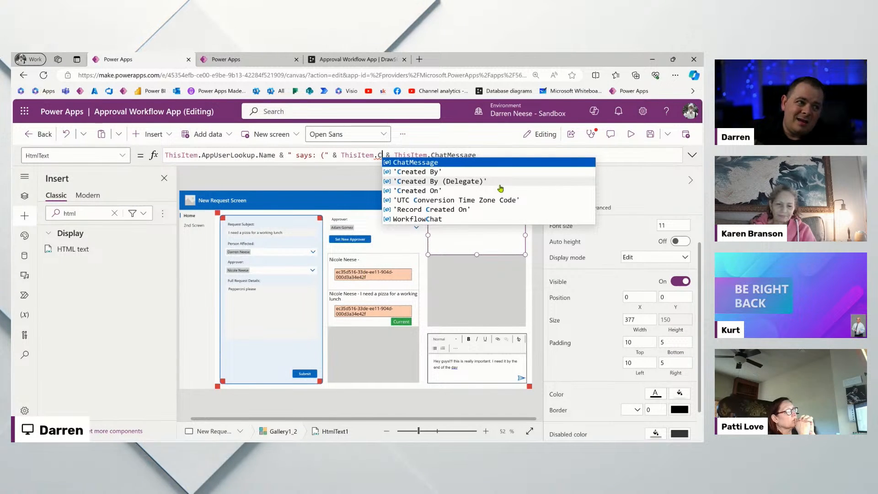
click(495, 191)
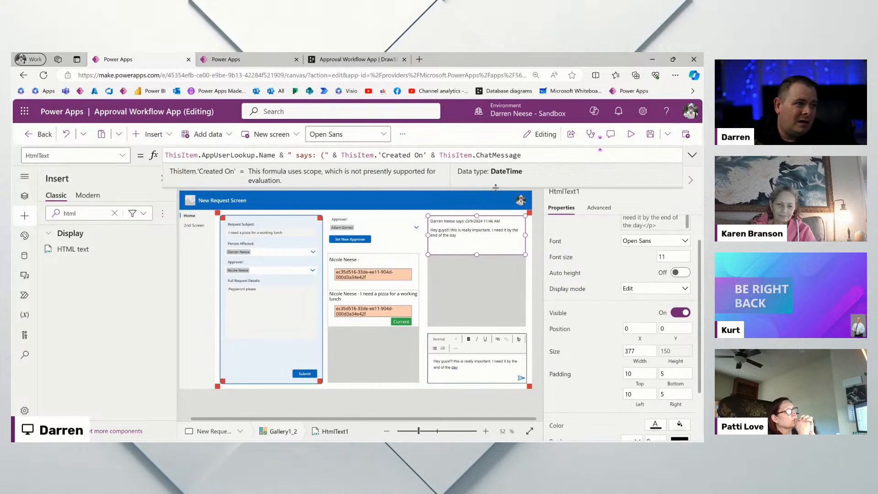
text(& ")
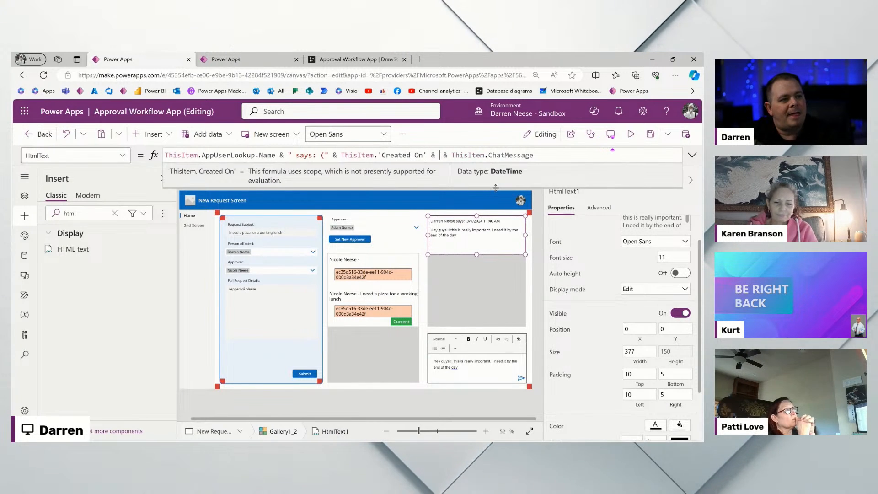
text())
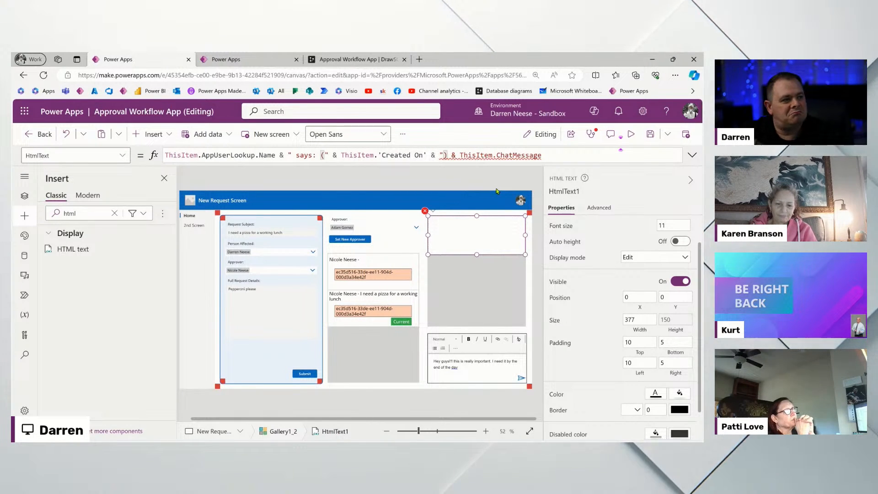
text(")
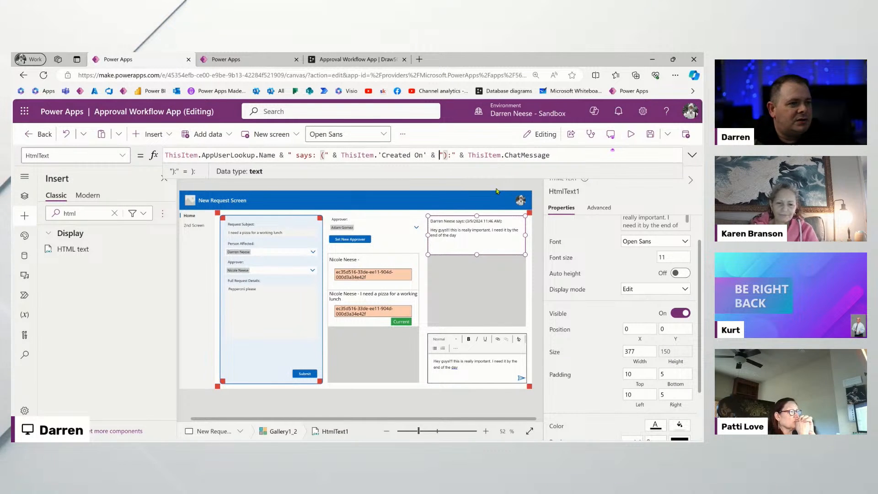
key(Delete)
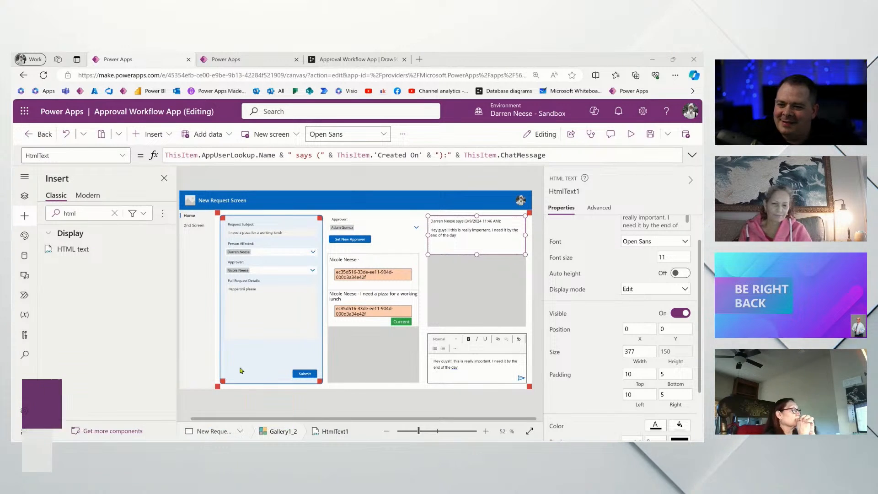
click(500, 242)
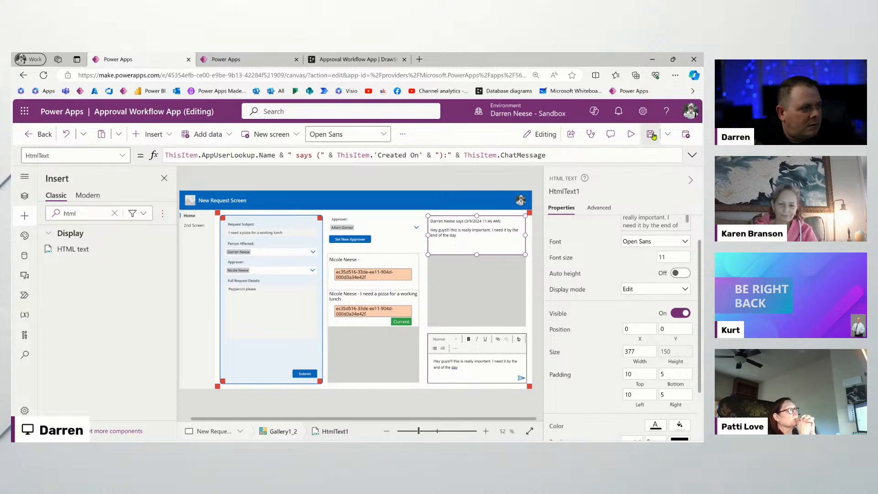
Add Reset(rteChat); after the Patch call in the send icon's OnSelect formula.
click(518, 391)
click(492, 375)
click(554, 191)
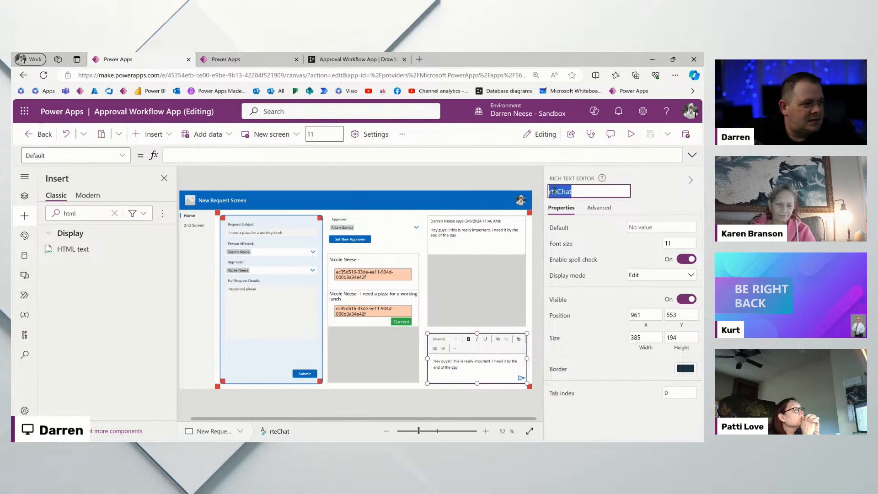
click(519, 392)
click(520, 377)
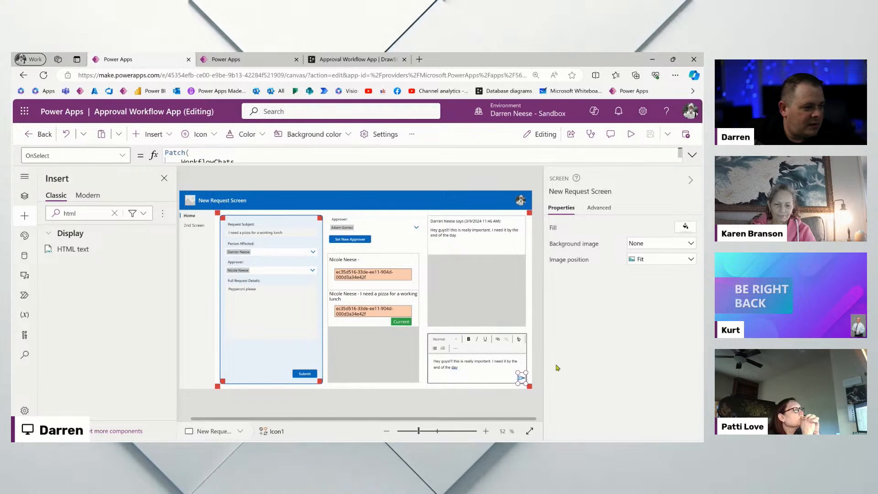
click(599, 207)
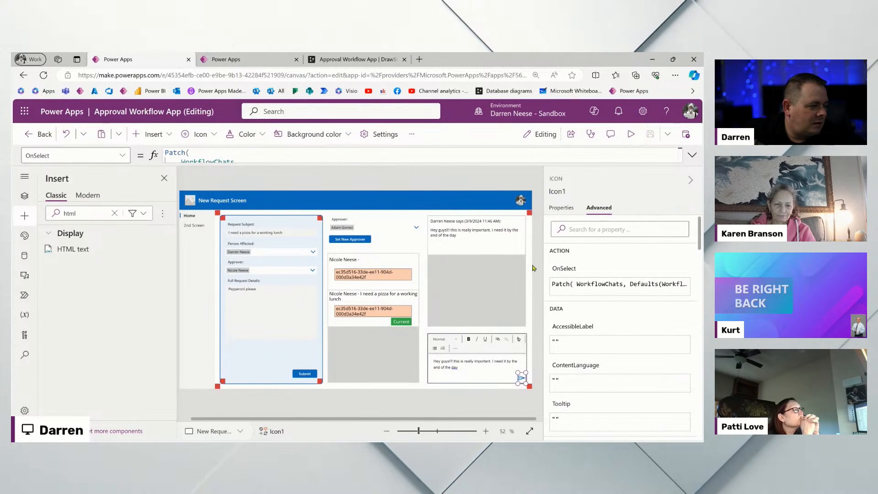
click(691, 155)
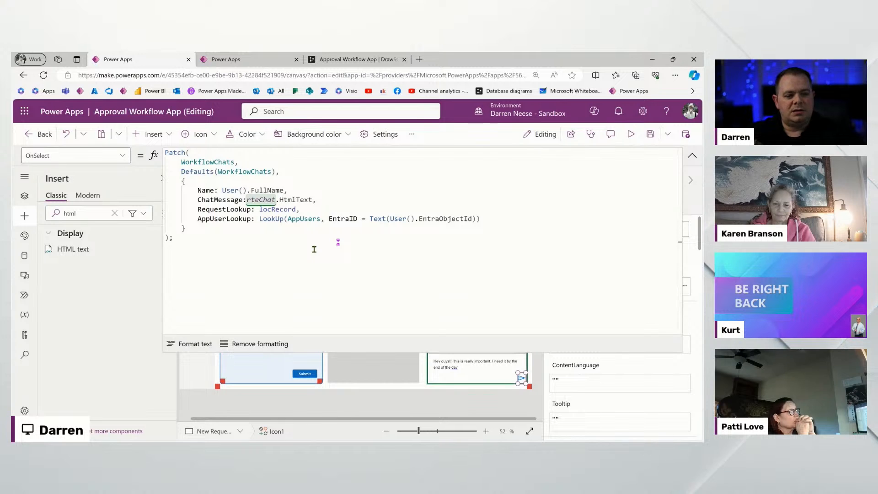
text(Reset())
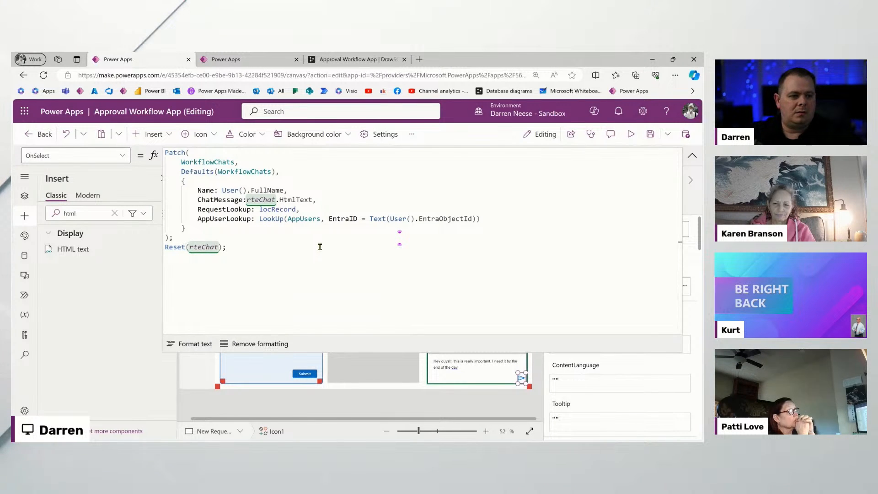
click(693, 154)
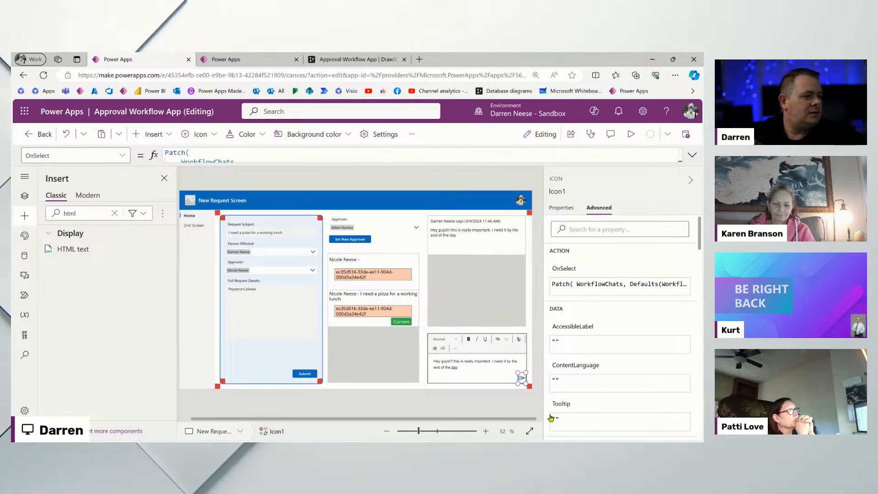
Preview the app, send the message in the chat editor to test saving and clearing, and close the preview.
key(F5)
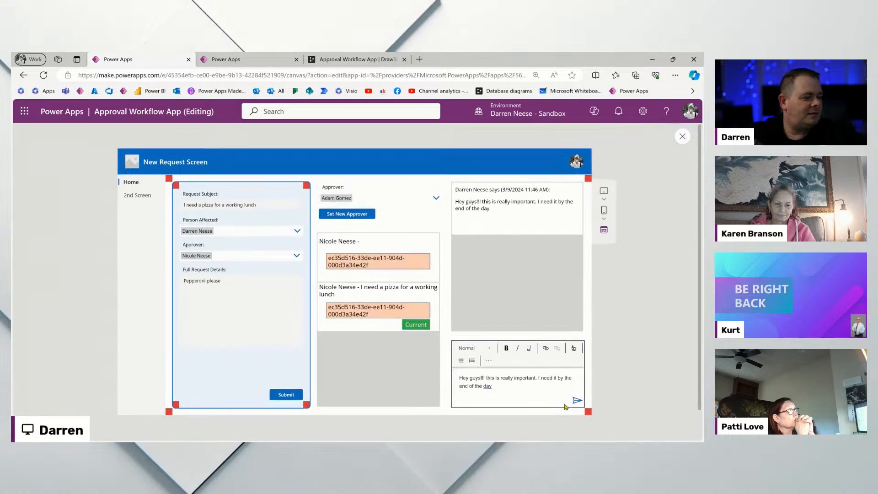
click(570, 398)
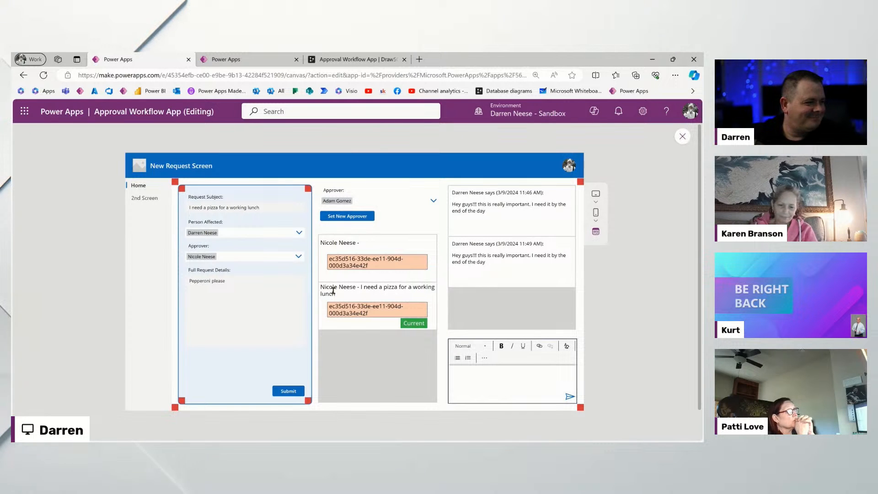
click(454, 369)
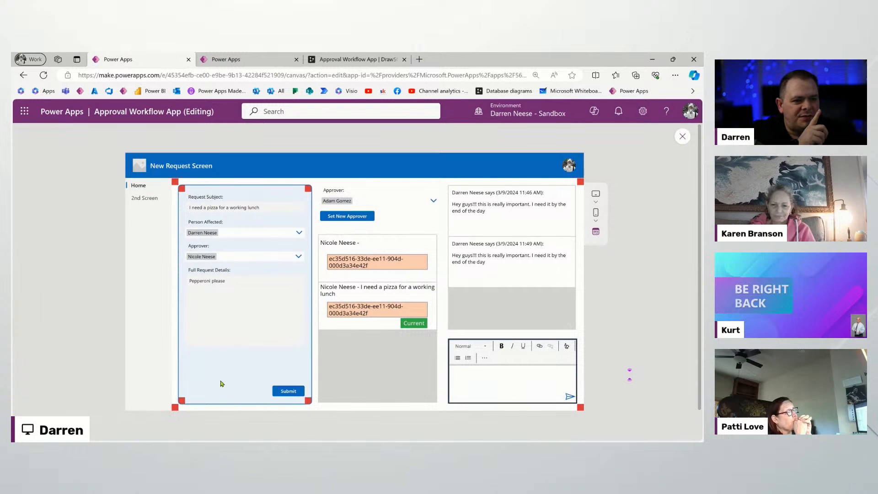
click(682, 137)
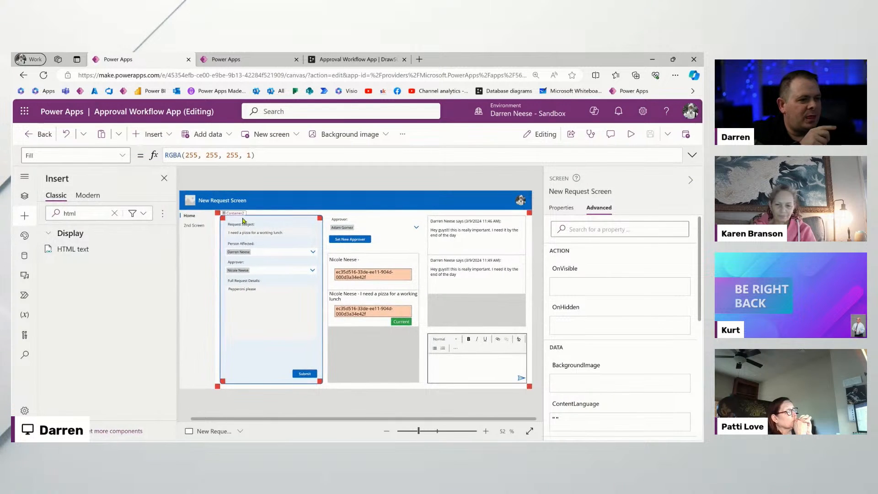
Set the Submit button's DisplayMode to If(locNewRecord, DisplayMode.Edit, DisplayMode.Disabled), format the formula, and check the button in preview.
click(301, 375)
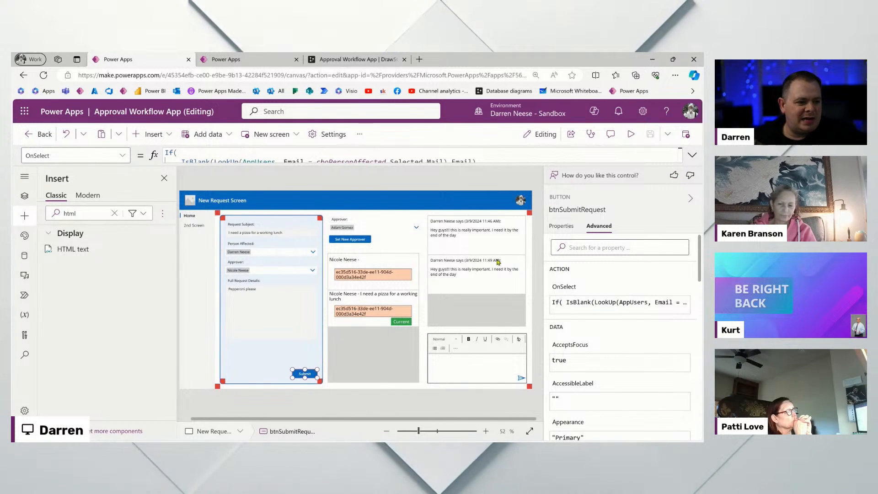
click(561, 226)
click(562, 341)
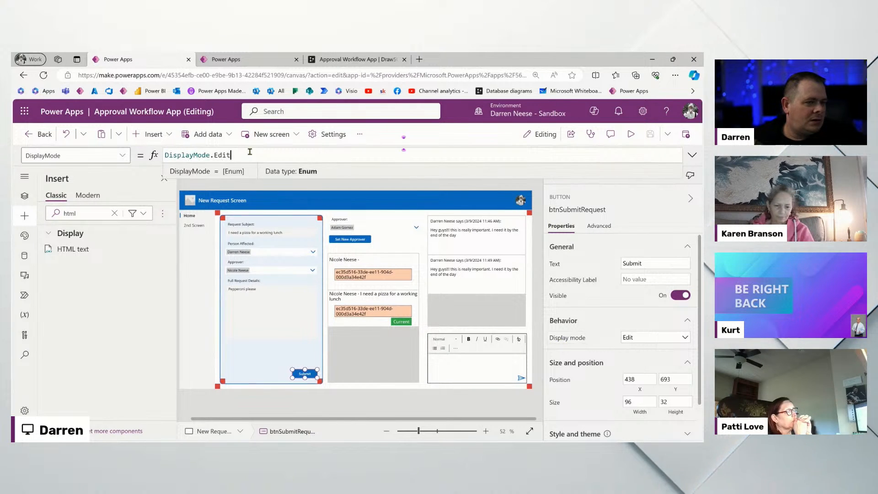
click(692, 156)
click(339, 185)
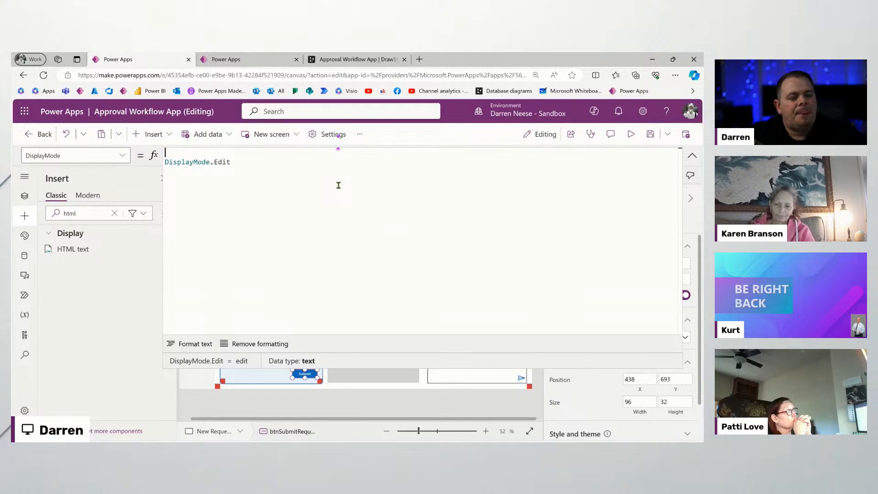
text(If(locnew)
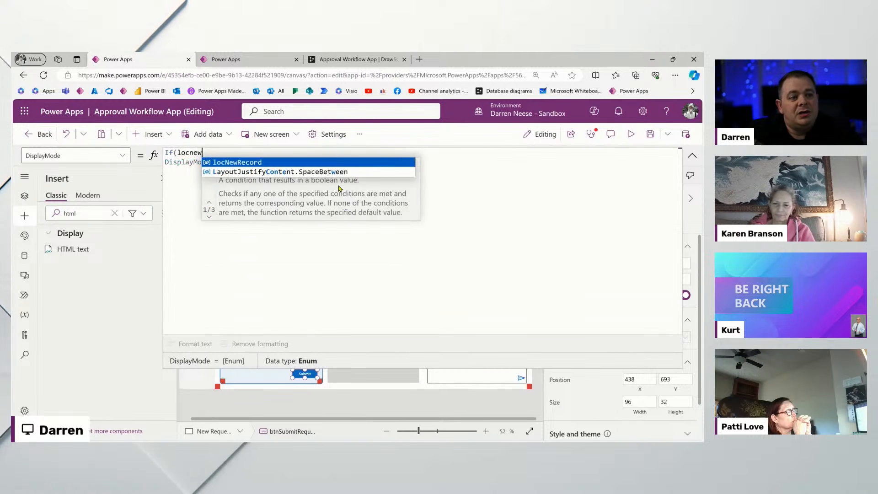
key(Tab)
text(,)
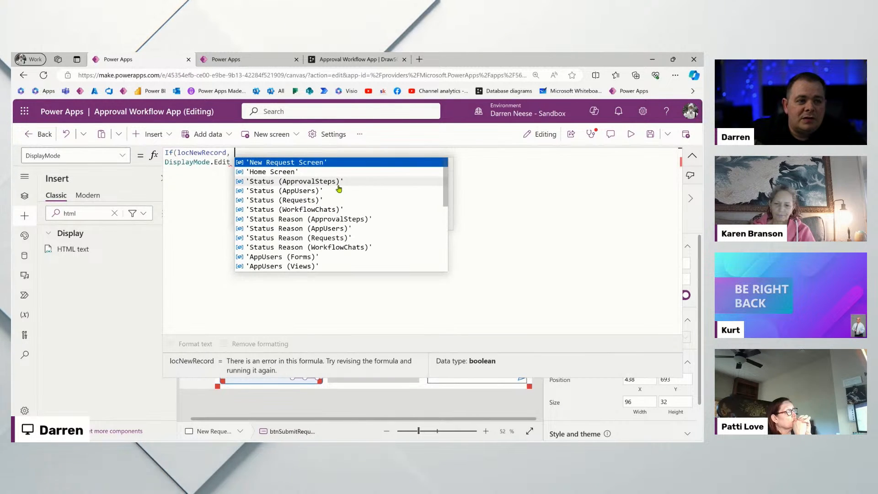
key(Escape)
text(, Dis)
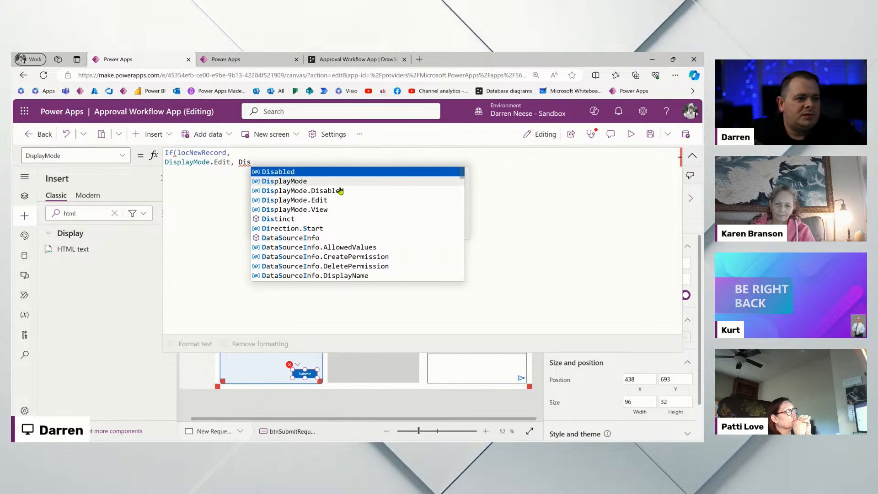
click(343, 190)
text())
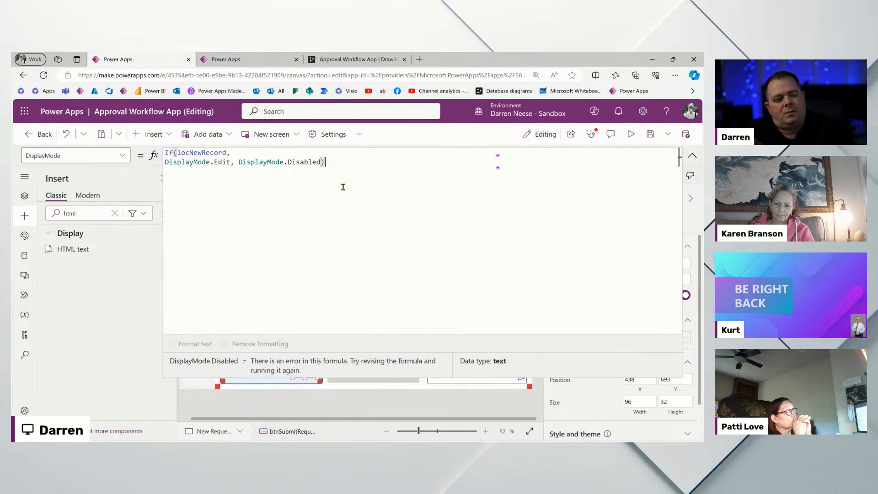
key(ctrl+shift+f)
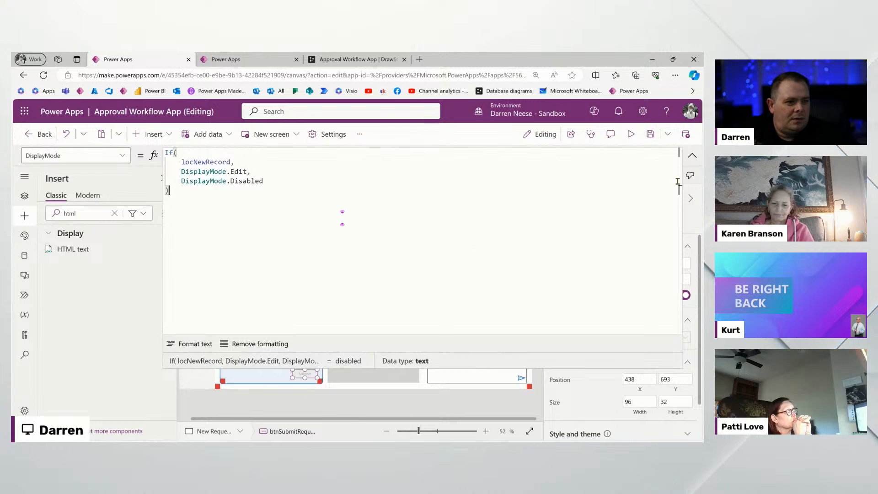
click(692, 157)
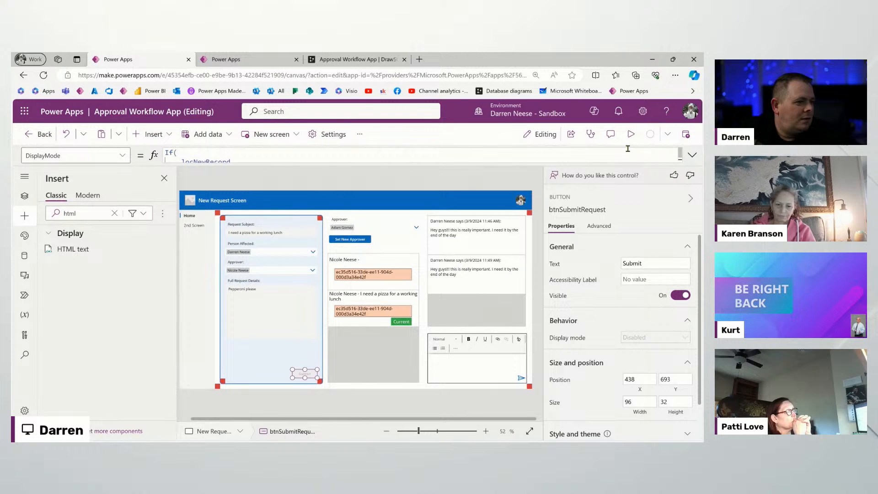
click(630, 135)
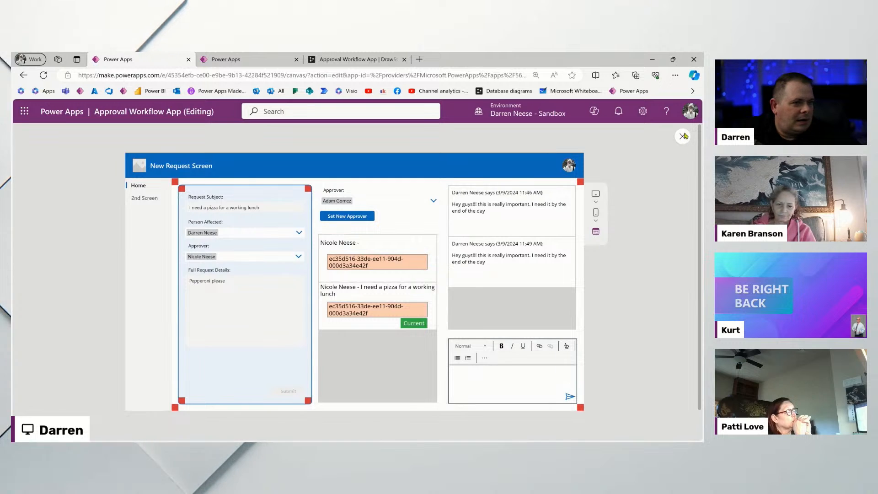
click(683, 135)
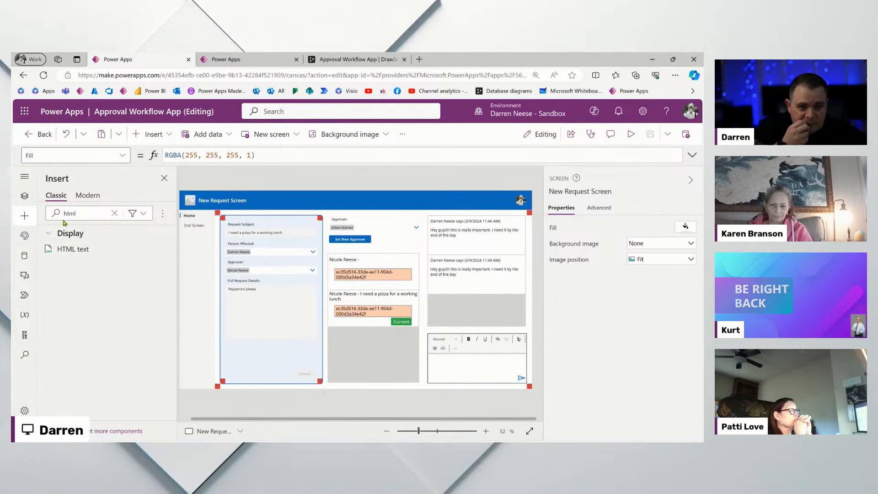
Set fxDebugging to false in the App object's Formulas property and return to the New Request Screen.
click(25, 195)
click(73, 245)
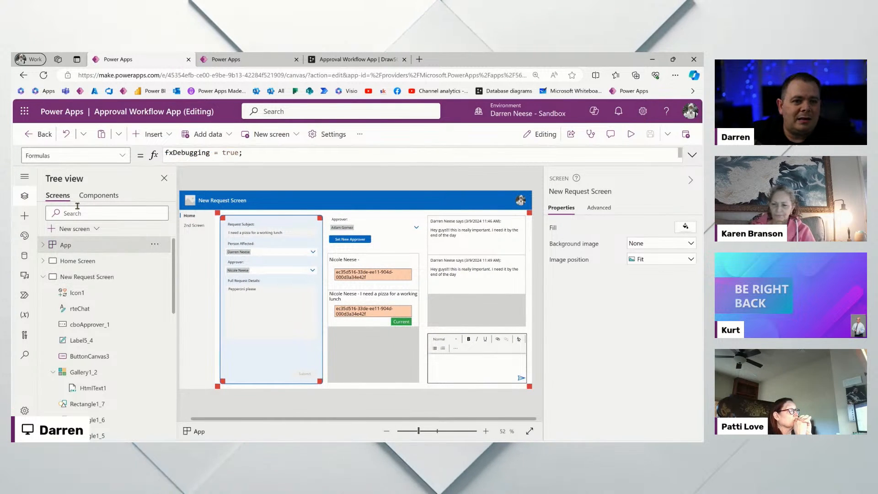
double_click(229, 155)
text(false)
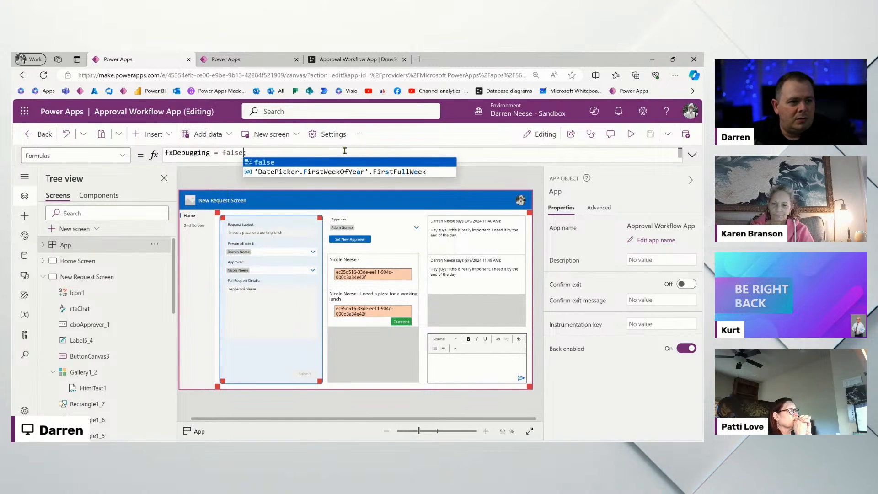
click(498, 181)
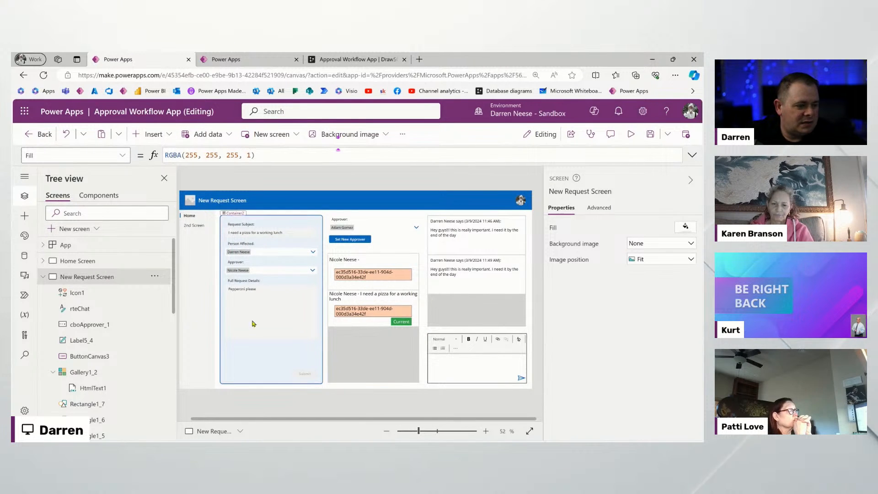
Delete the request GUID label from the approval steps gallery on the New Request Screen.
click(374, 277)
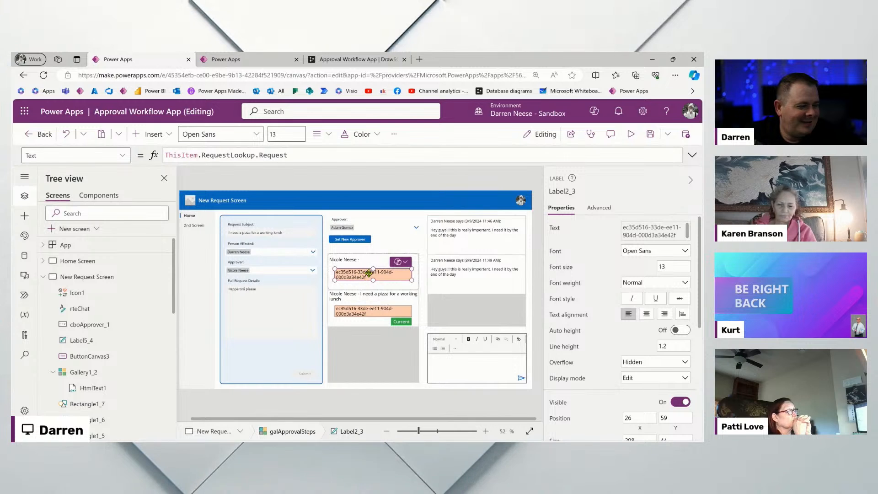
drag(366, 272, 368, 278)
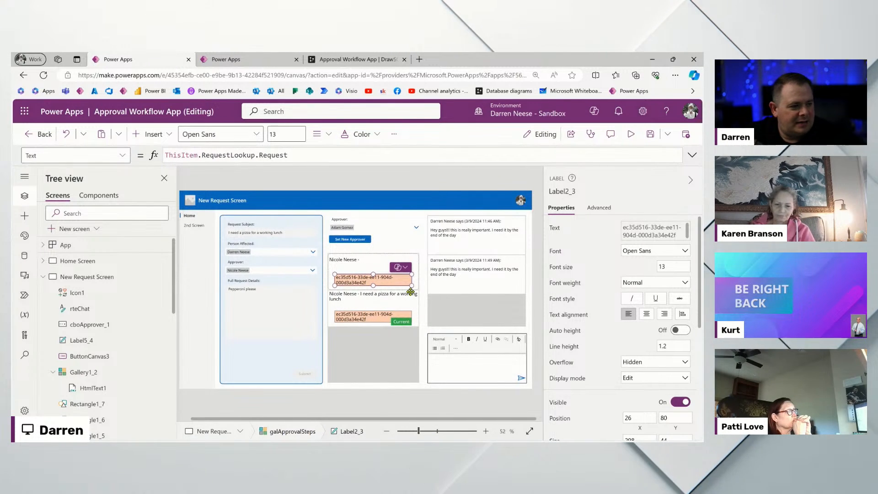
key(Delete)
click(414, 186)
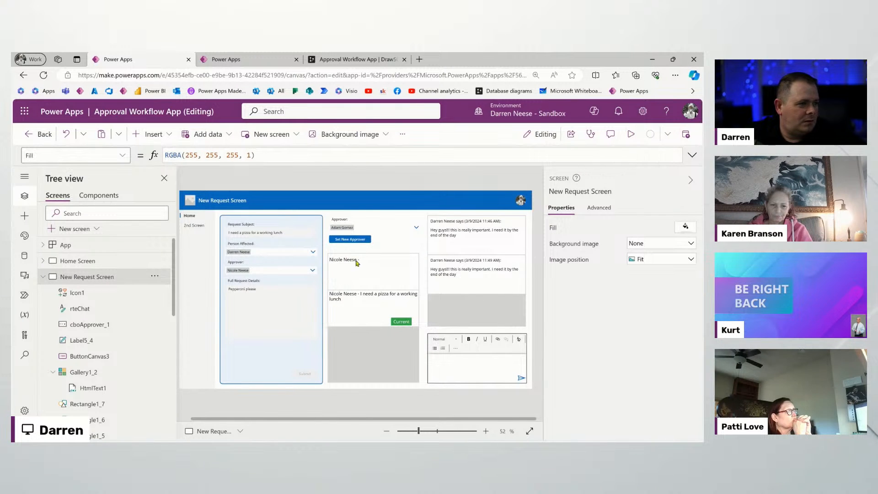
Copy the Submit button's DisplayMode formula into the Set New Approver button's DisplayMode property.
click(360, 239)
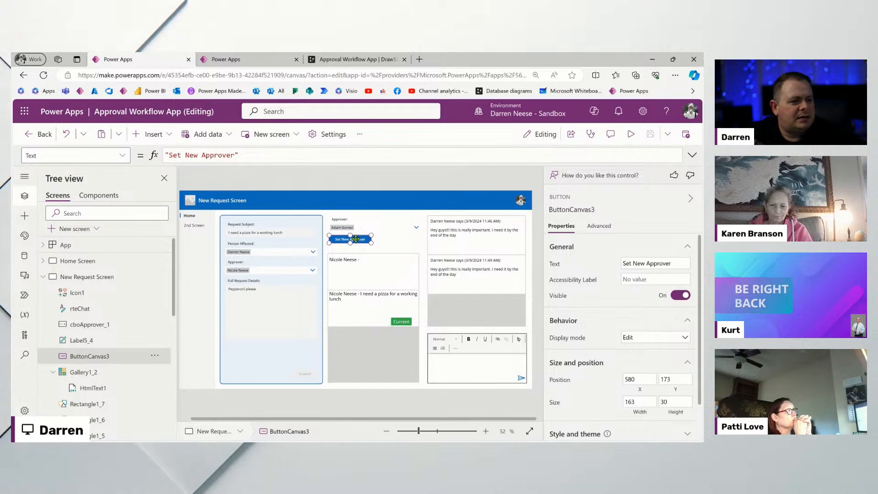
click(304, 373)
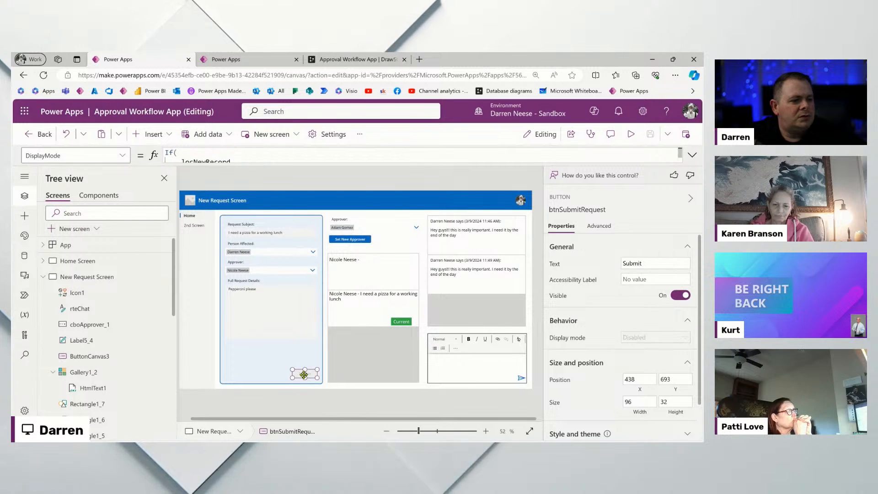
click(693, 155)
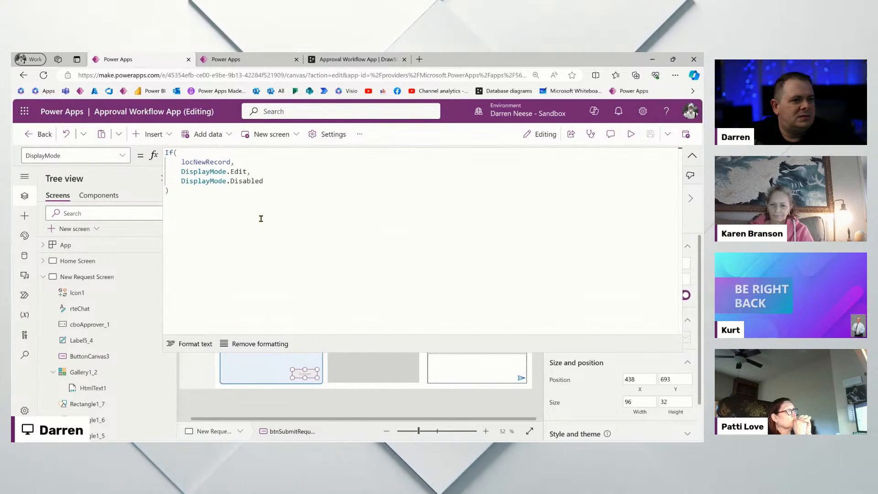
key(ctrl+a)
click(691, 155)
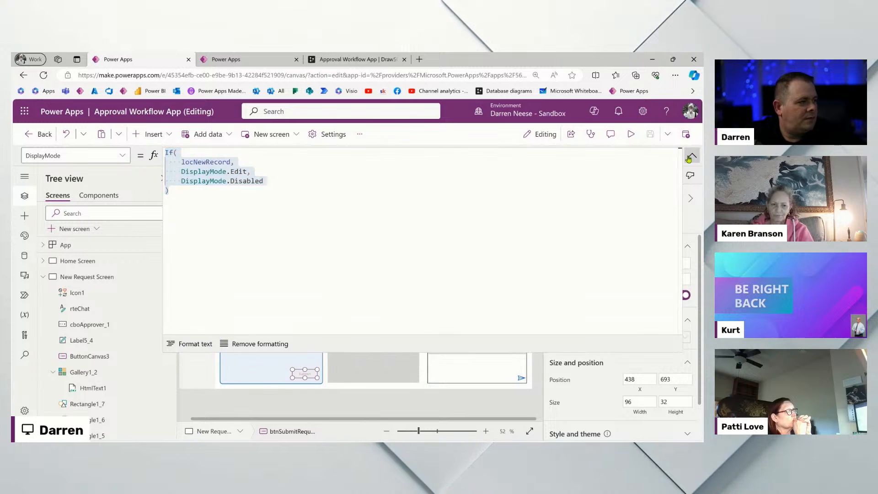
click(352, 236)
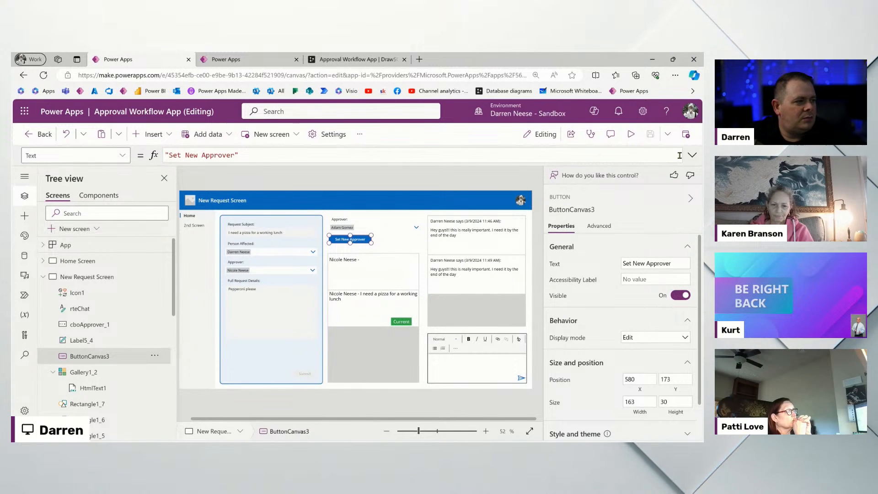
click(559, 341)
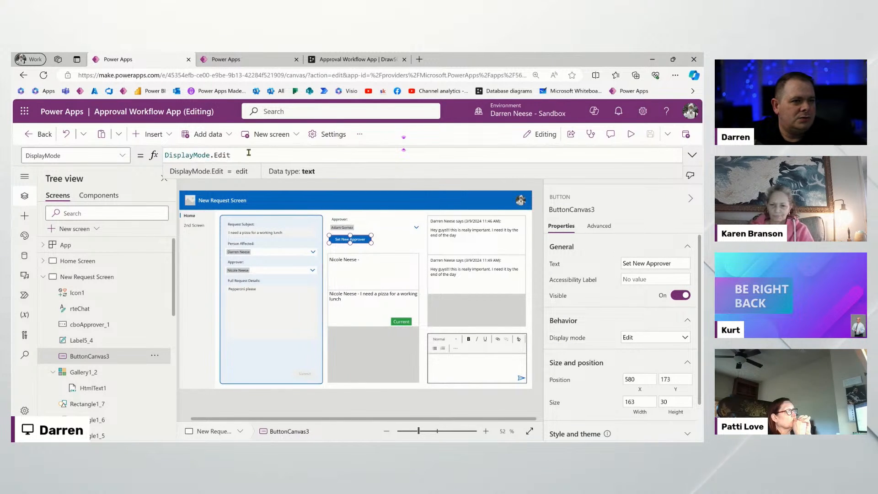
click(685, 155)
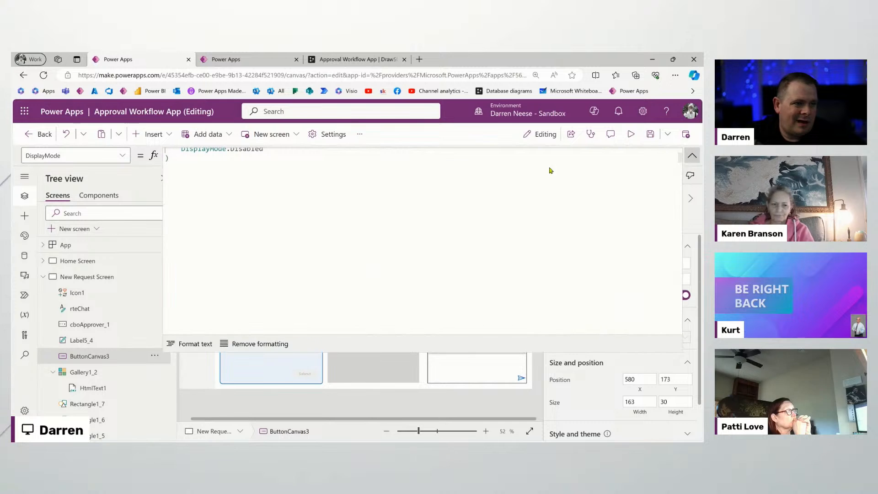
Replace the locNewRecord condition in the Set New Approver button's formula with a LookUp on the AppUsers table.
click(246, 219)
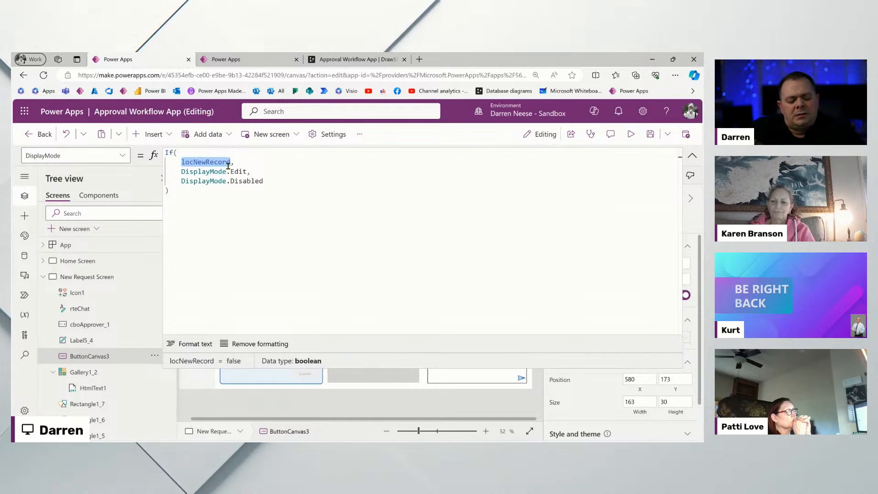
text(ookUp()
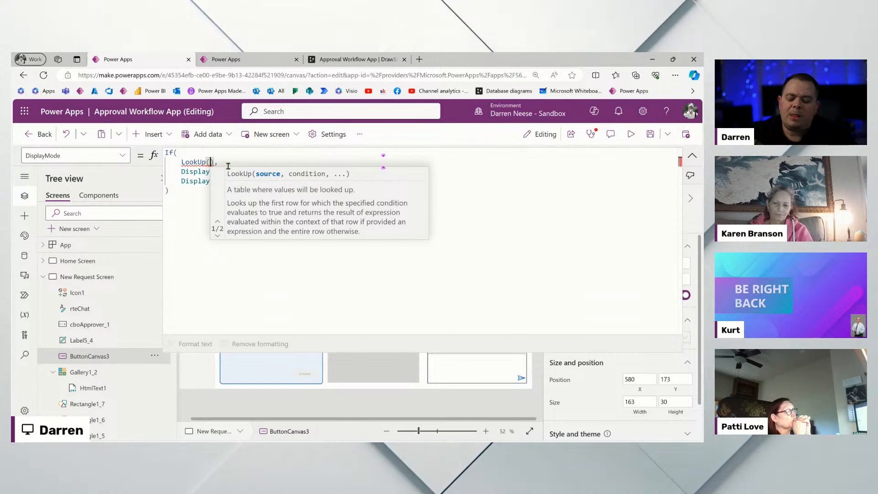
text(App)
key(Down)
key(Down)
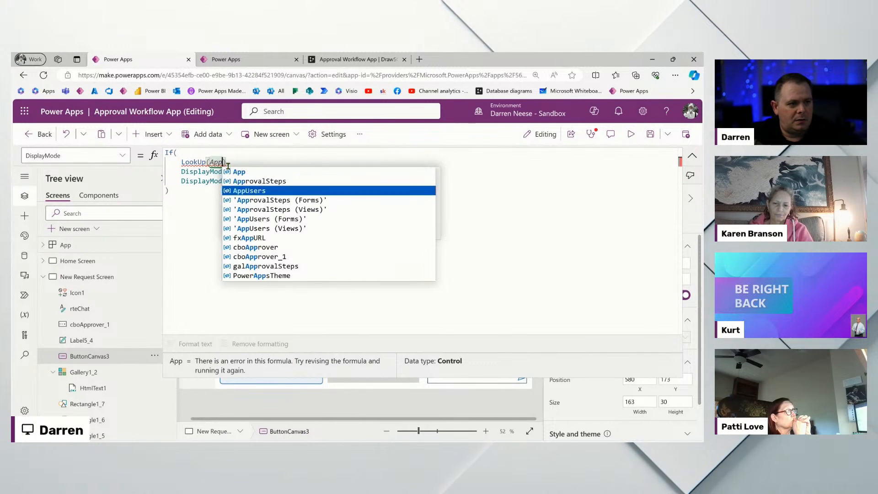
key(Return)
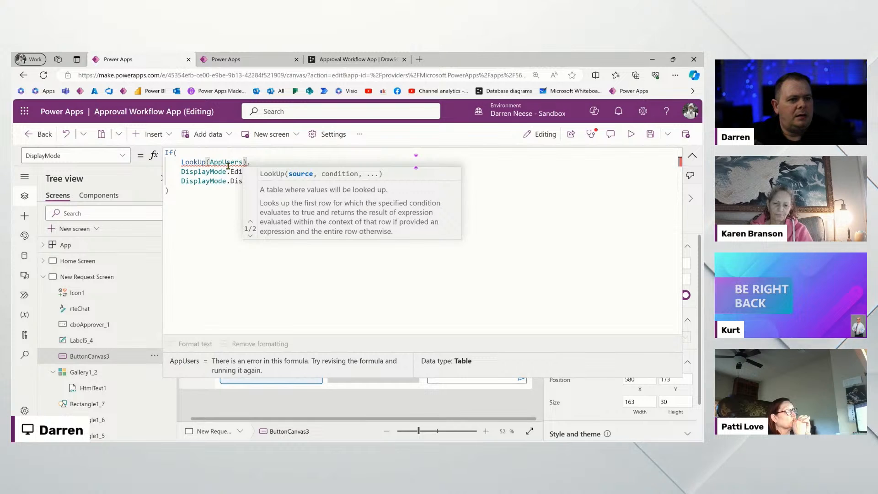
Give the AppUsers LookUp the condition EntraID = User().EntraObjectId.
text(, )
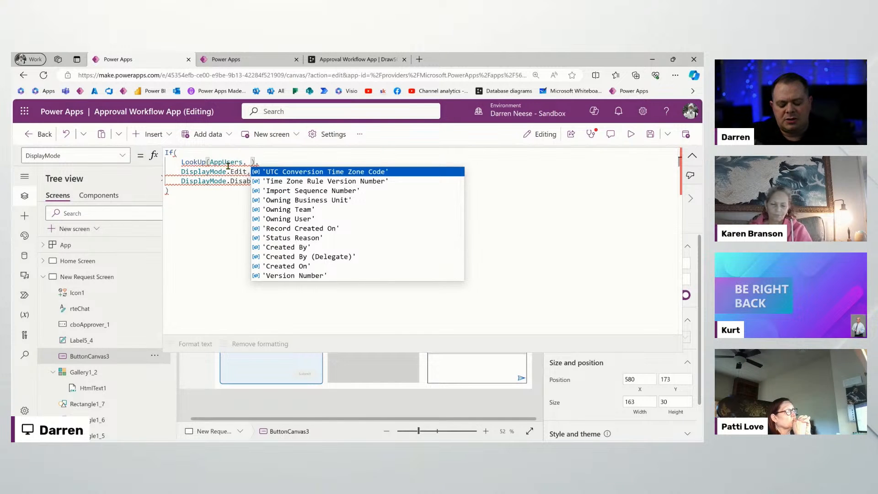
text(entra)
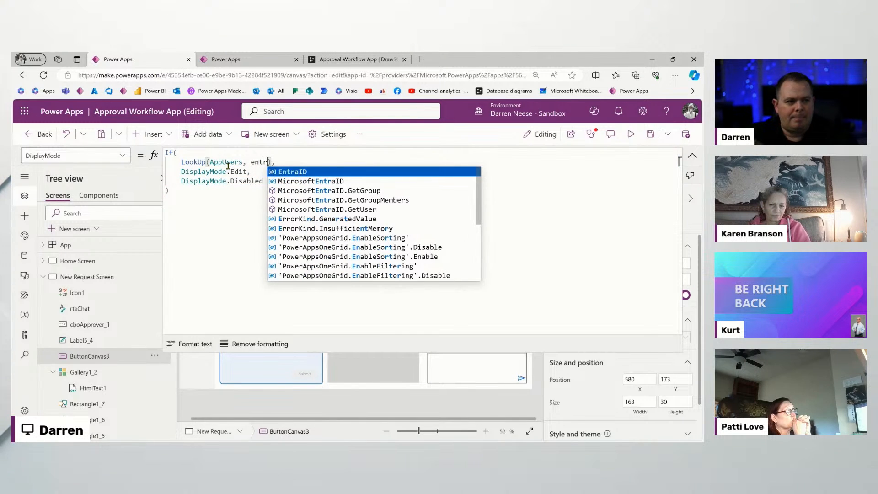
key(Return)
text(= User().En)
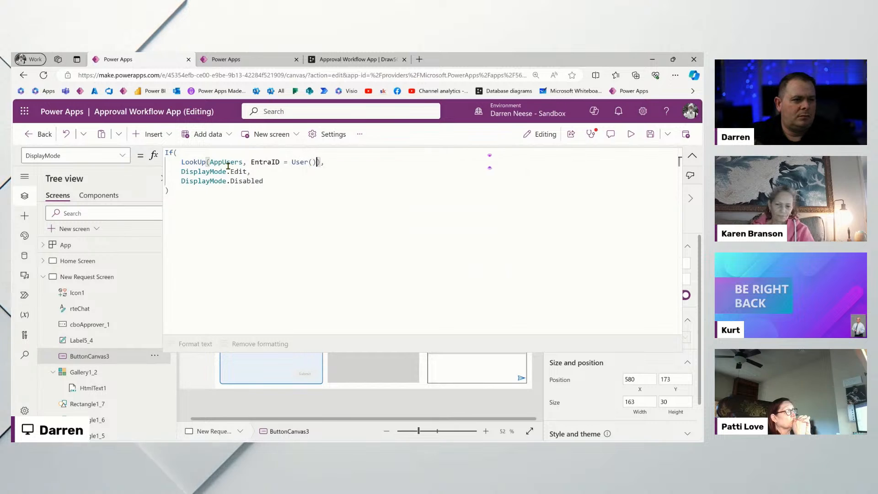
key(Return)
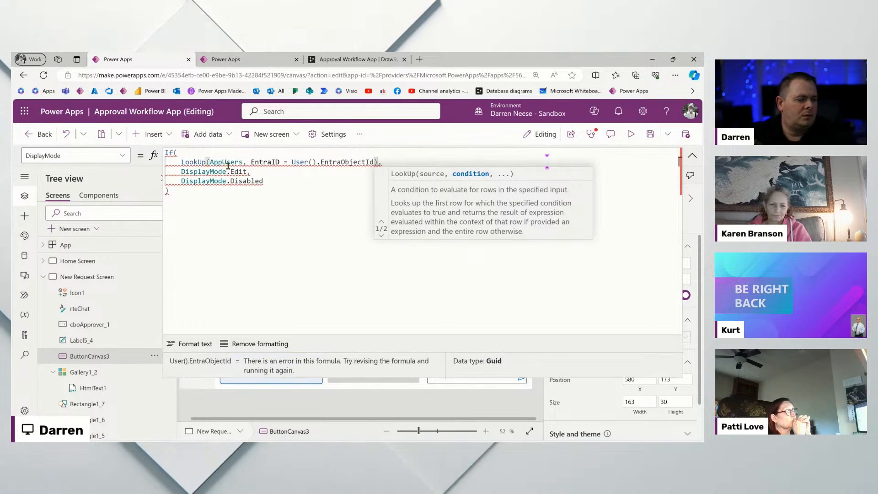
text(,)
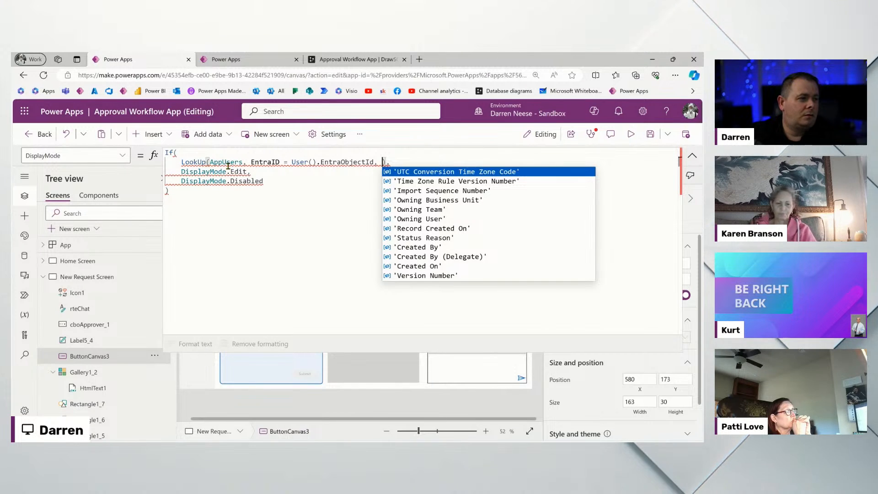
key(BackSpace)
key(BackSpace)
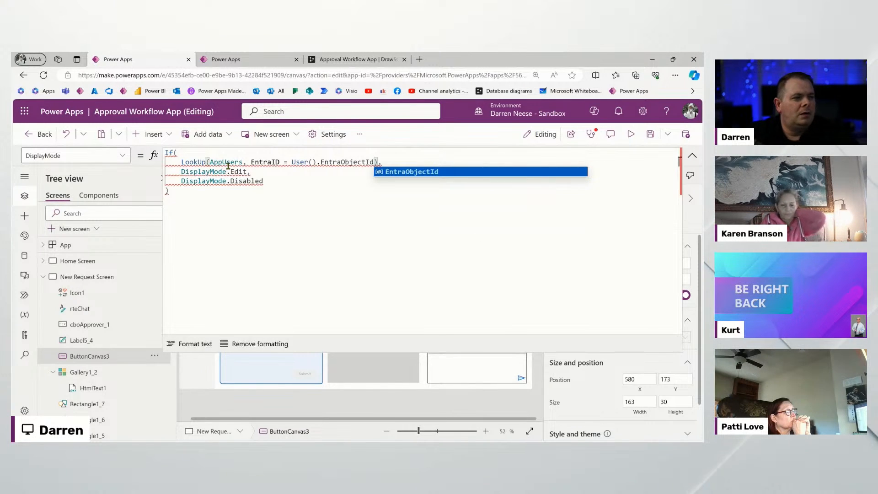
Compare the LookUp with locRecord.CurrentStepLookup.AppUserLookup.AppUser in the If condition.
click(378, 160)
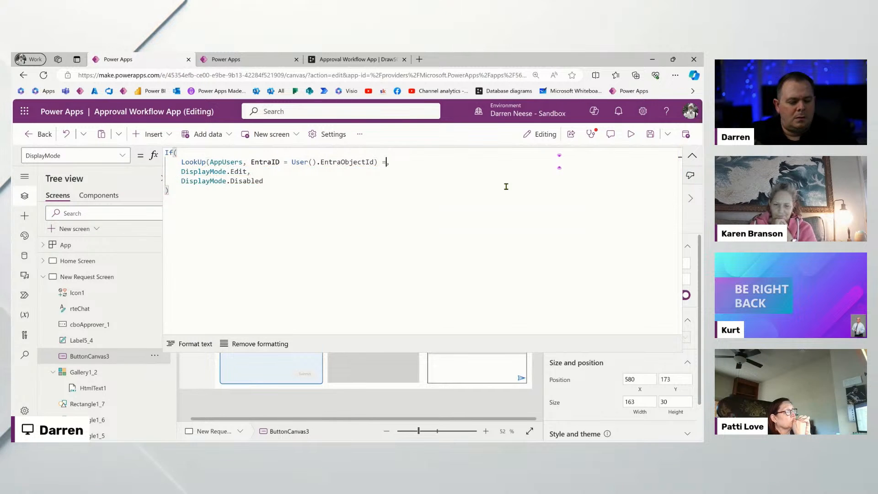
text(= locRecord)
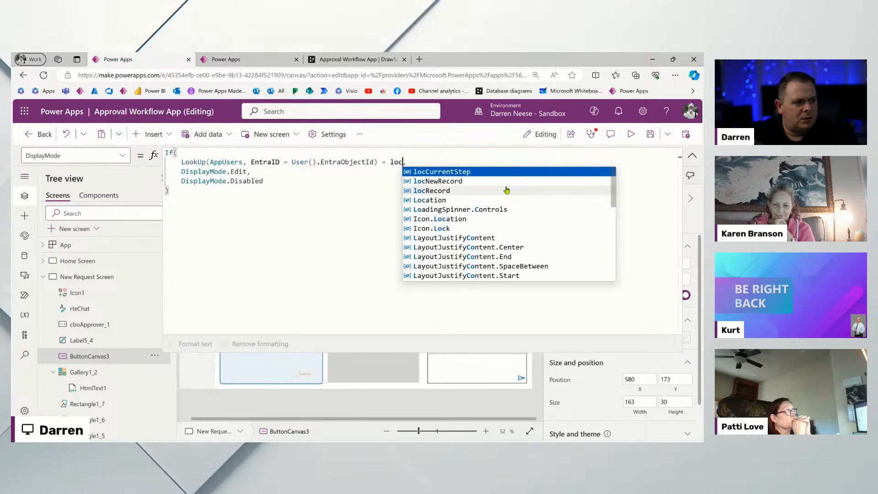
text(.CurrentStepLookup)
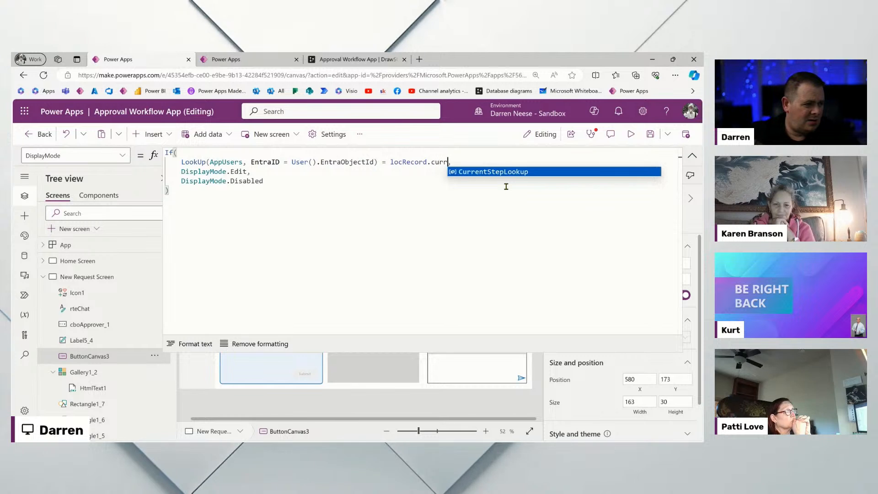
text(.)
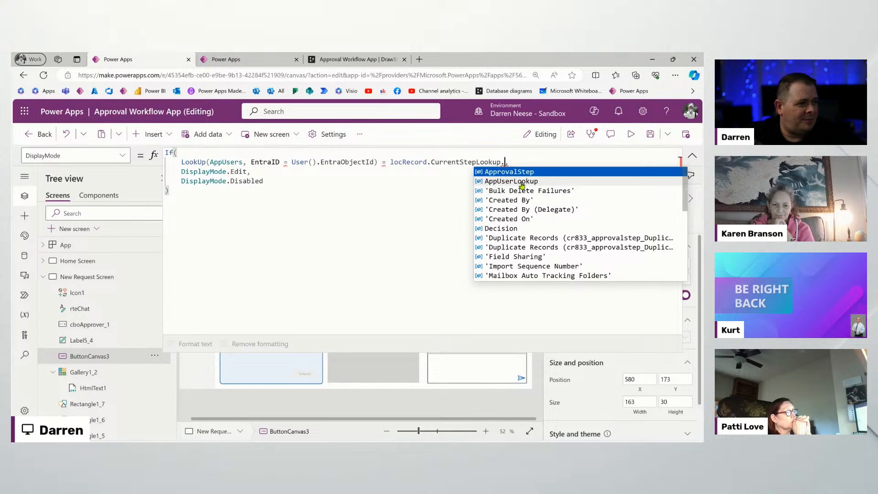
click(523, 182)
text(.)
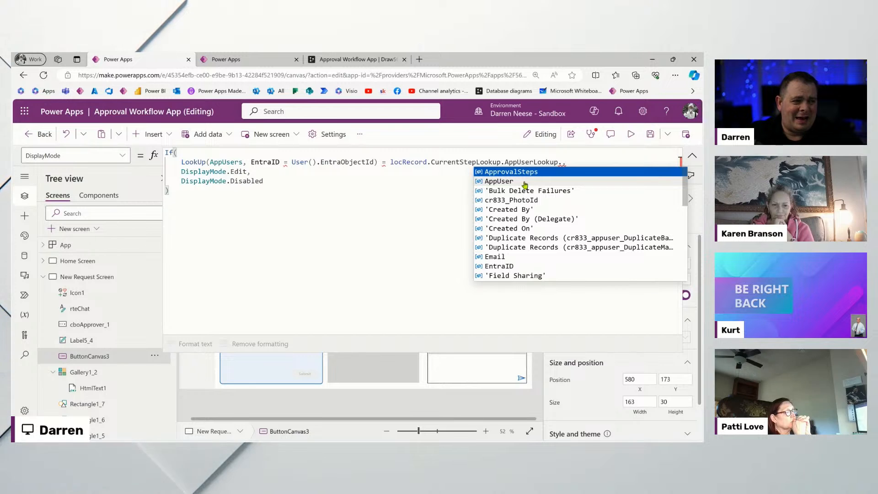
click(524, 181)
text(,)
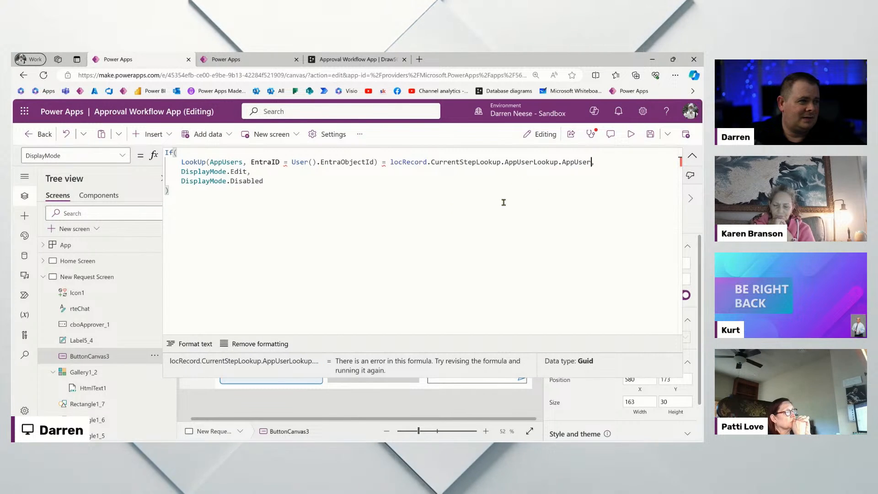
Add AppUser as the LookUp's result argument after User().EntraObjectId.
click(377, 162)
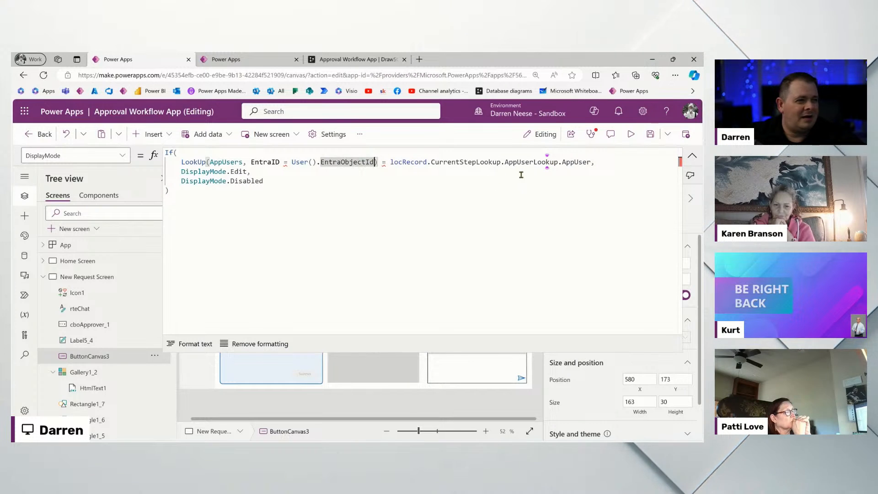
text(, App)
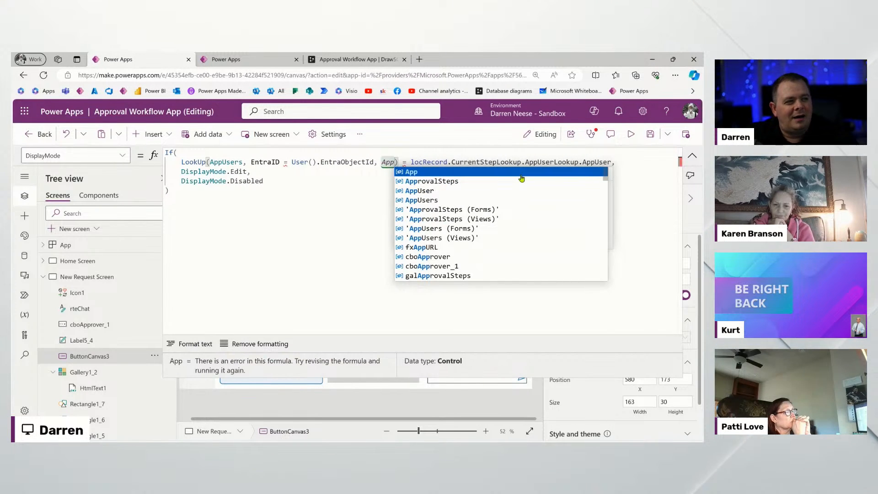
key(Down)
key(Down)
key(Tab)
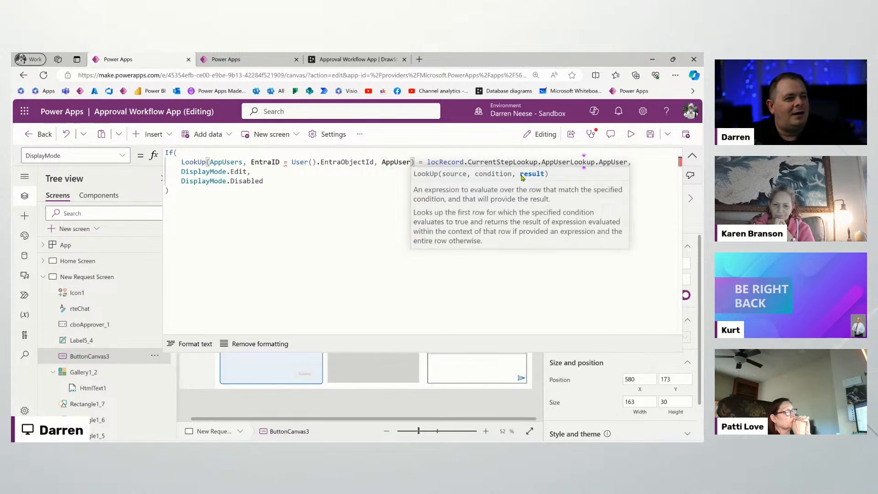
click(274, 176)
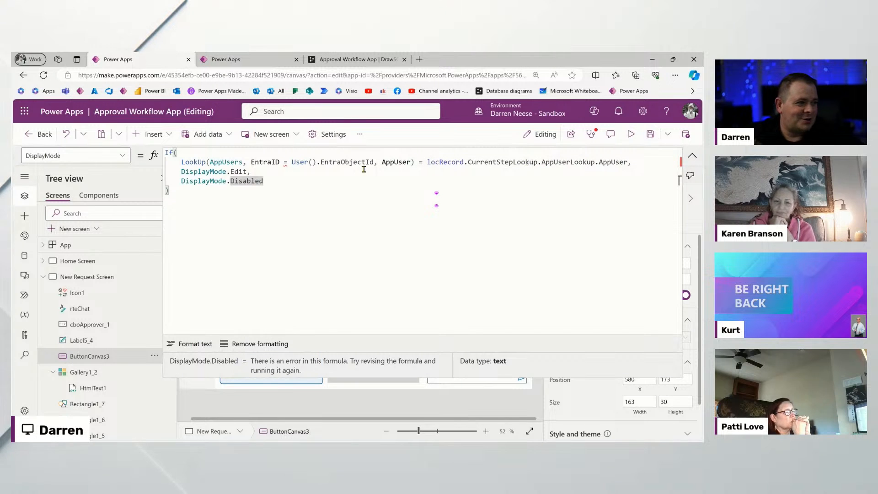
Wrap User().EntraObjectId in a Text() function inside the LookUp condition.
click(264, 163)
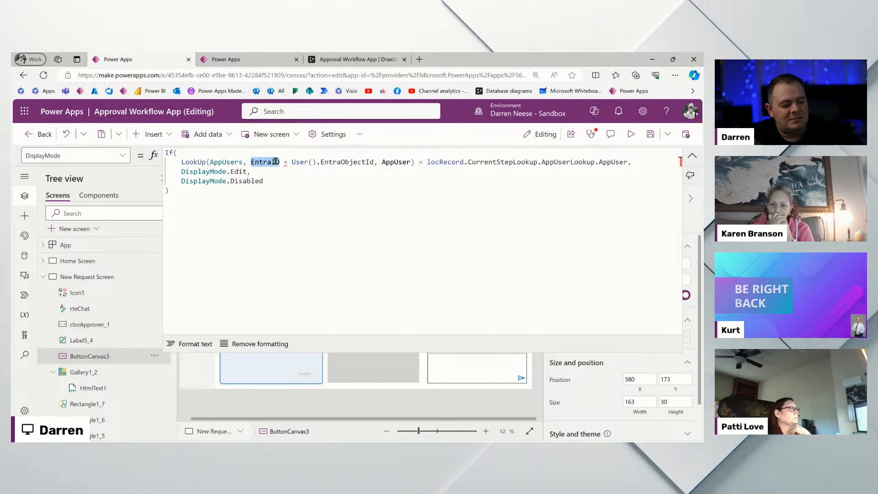
click(293, 162)
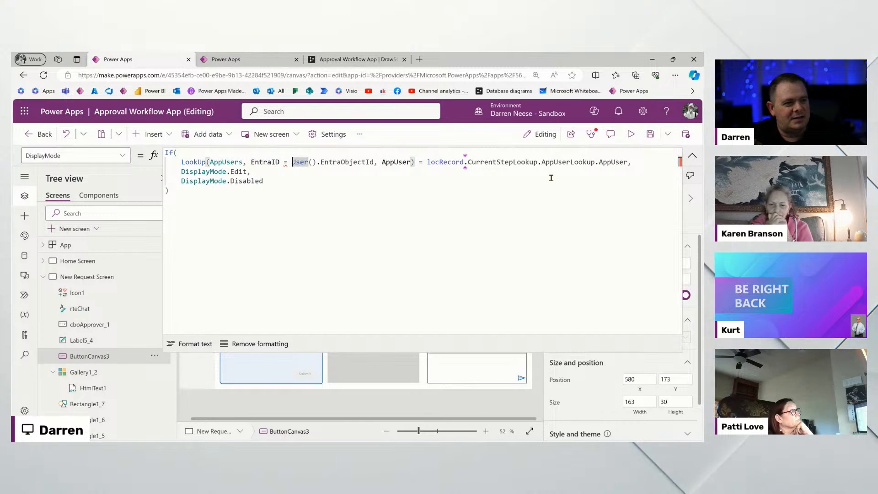
text(Text()
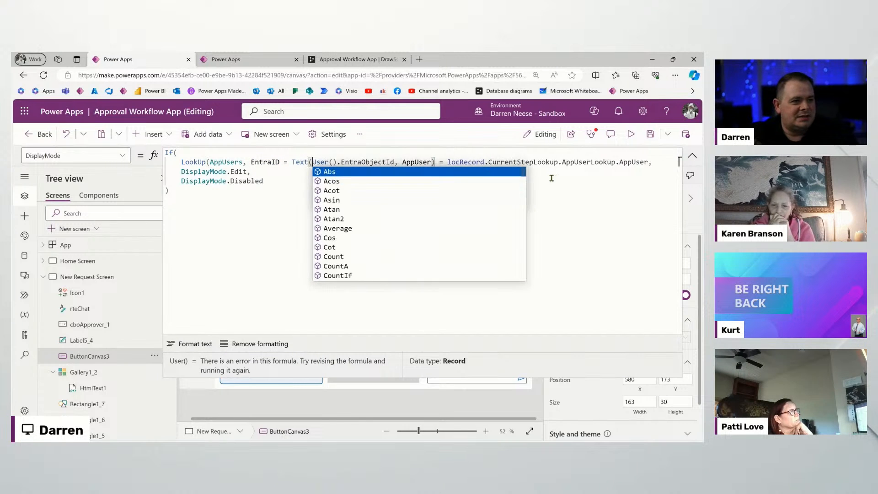
key(ctrl+Right)
key(ctrl+Right)
key(ctrl+Right)
key(ctrl+Right)
key(Left)
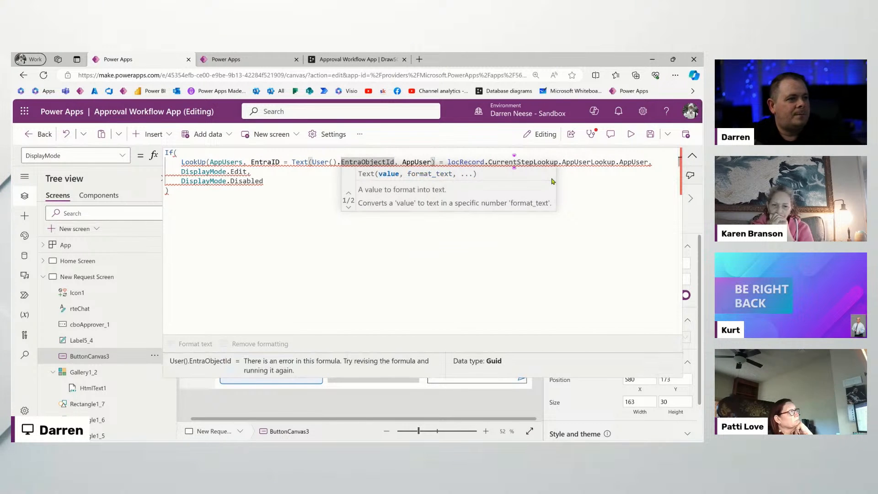
text())
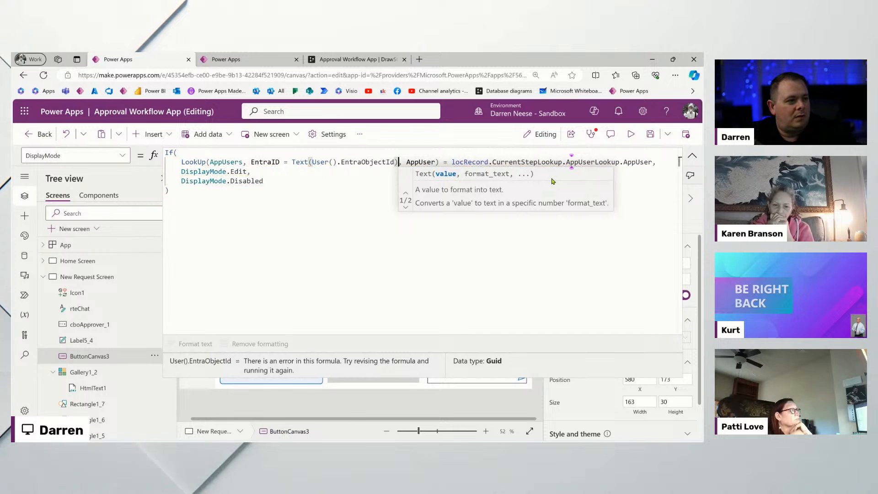
Auto-format the DisplayMode formula of the Set New Approver button and return to the New Request Screen.
click(196, 349)
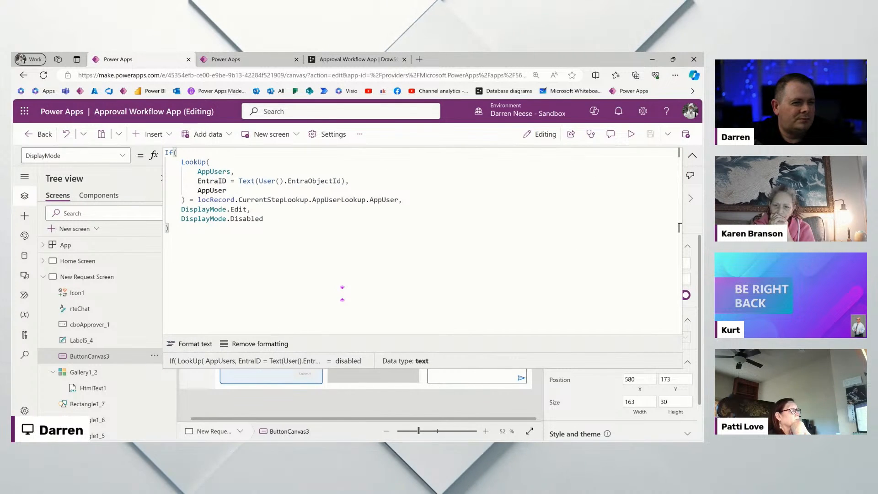
click(691, 156)
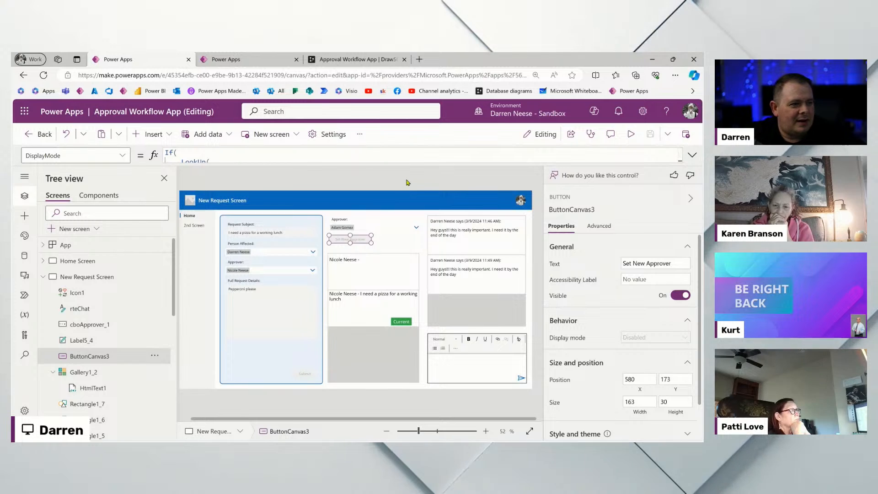
click(215, 275)
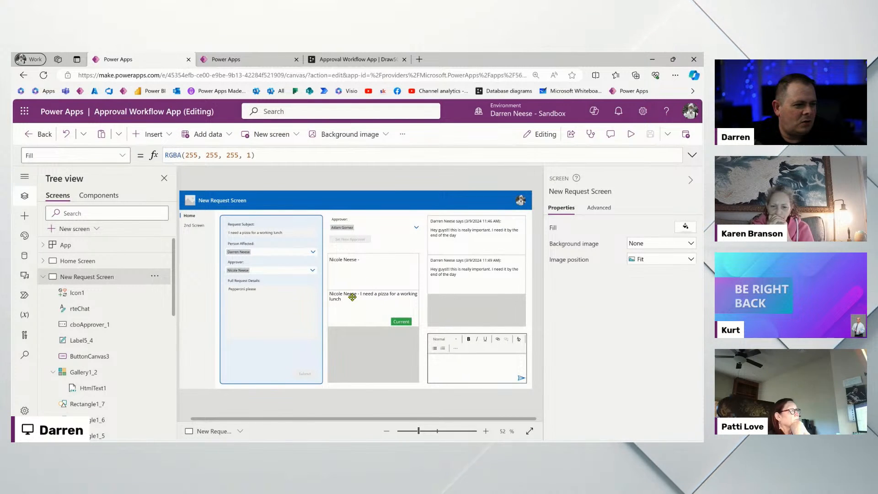
Examine the Items formulas of the galApprovalSteps gallery and the cboApprover_1 combo box.
click(405, 315)
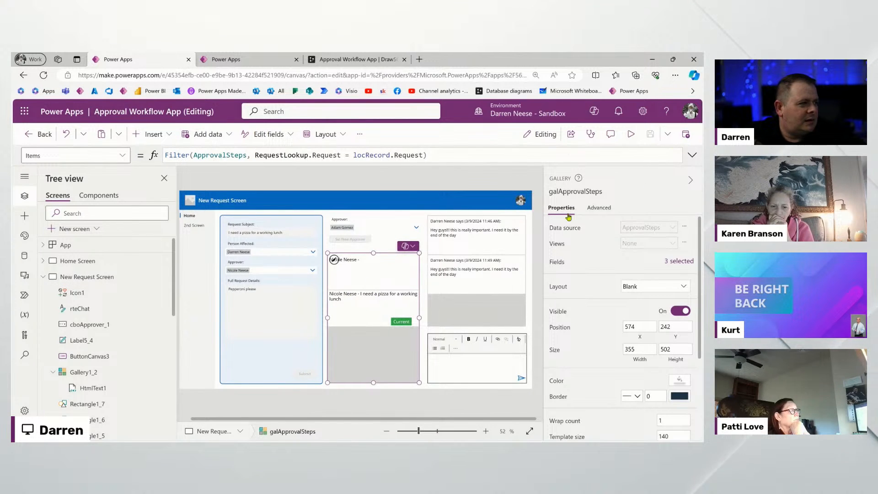
click(404, 224)
click(397, 228)
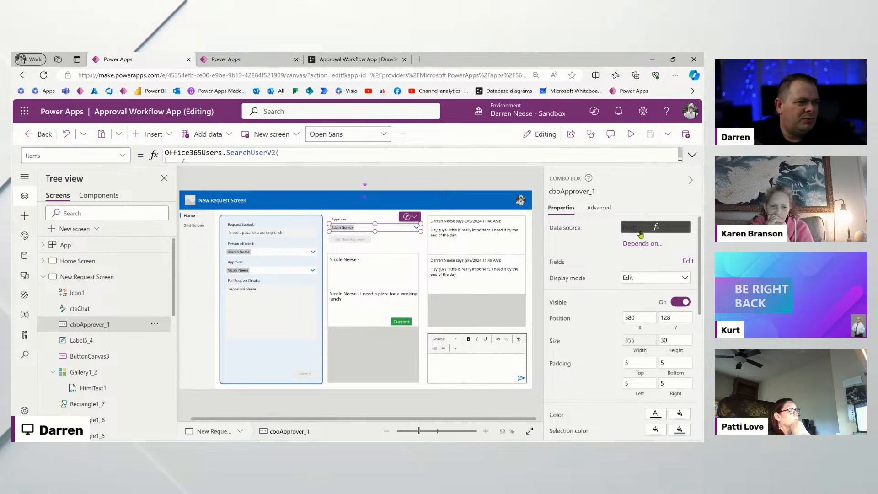
click(256, 151)
click(691, 157)
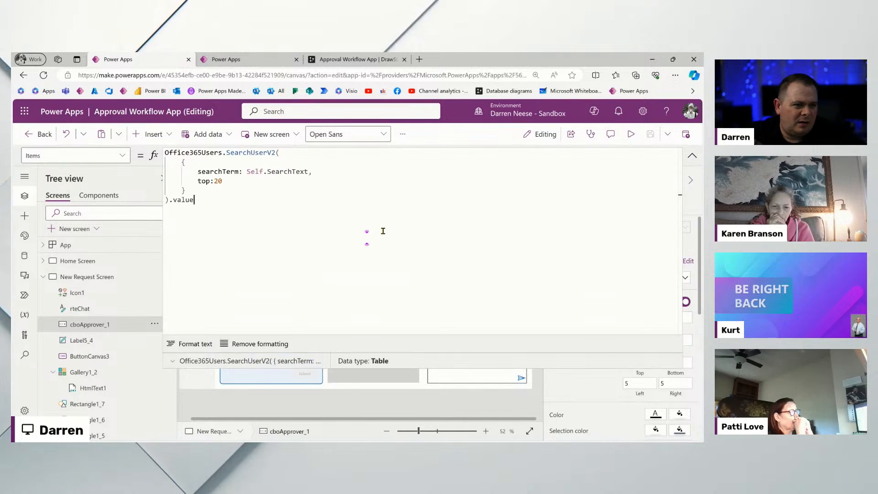
click(691, 157)
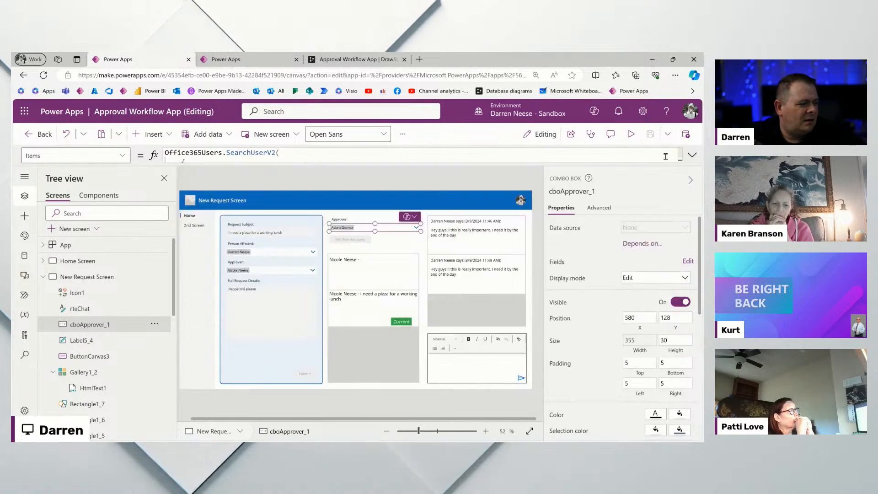
Examine the DefaultSelectedItems formula of cboApprover_1, especially the AppUsers LookUp that supplies the current step approver's search term.
click(107, 155)
click(122, 156)
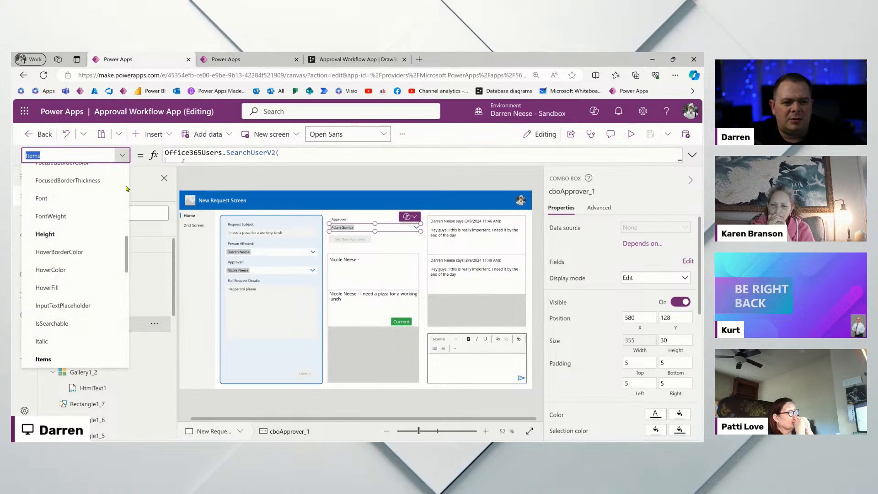
scroll(90, 231, up, 3)
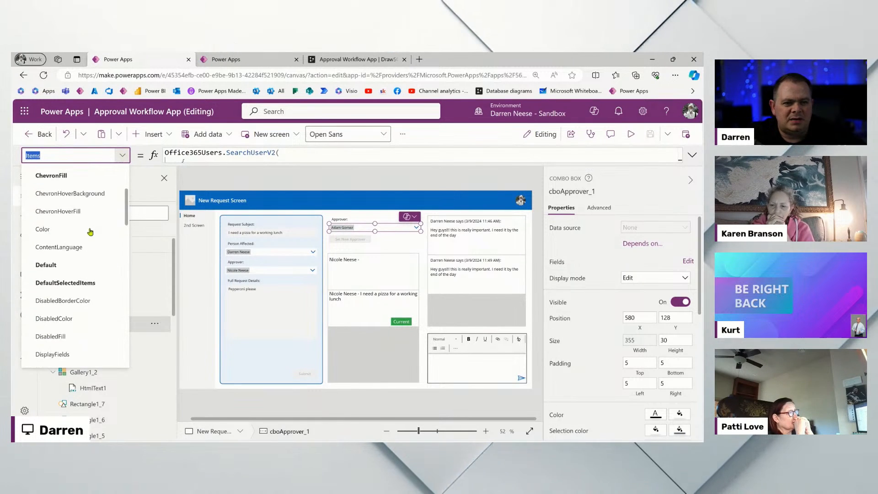
click(87, 282)
click(691, 155)
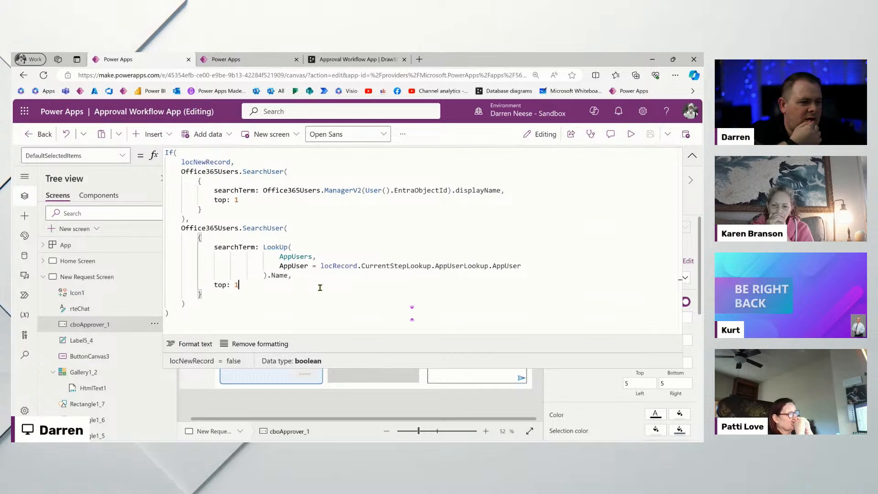
drag(360, 265, 490, 265)
click(531, 267)
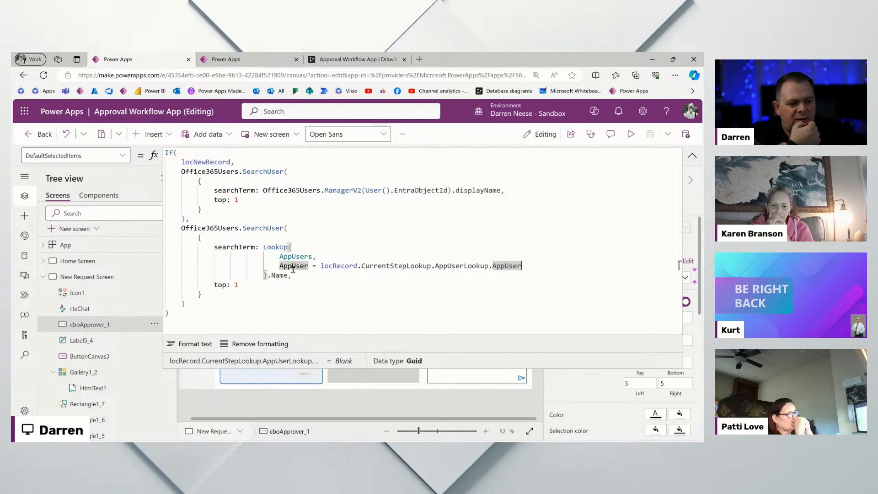
key(Down)
key(Down)
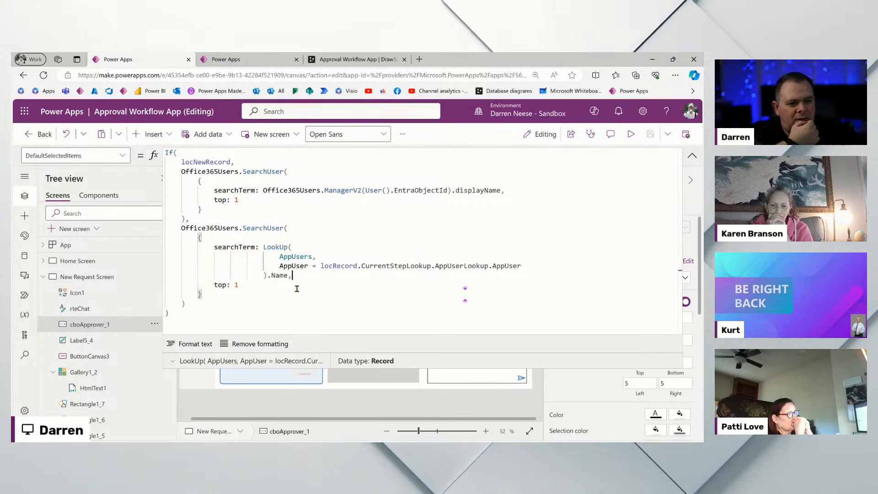
click(690, 156)
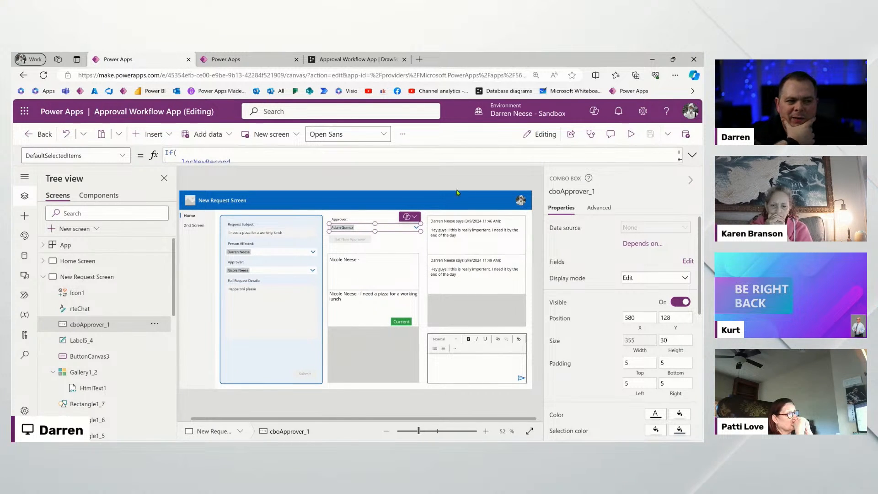
click(691, 157)
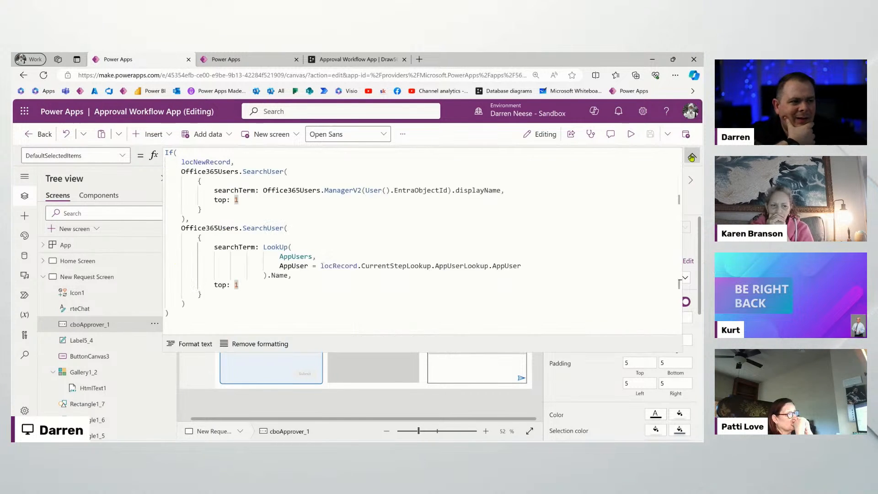
click(245, 300)
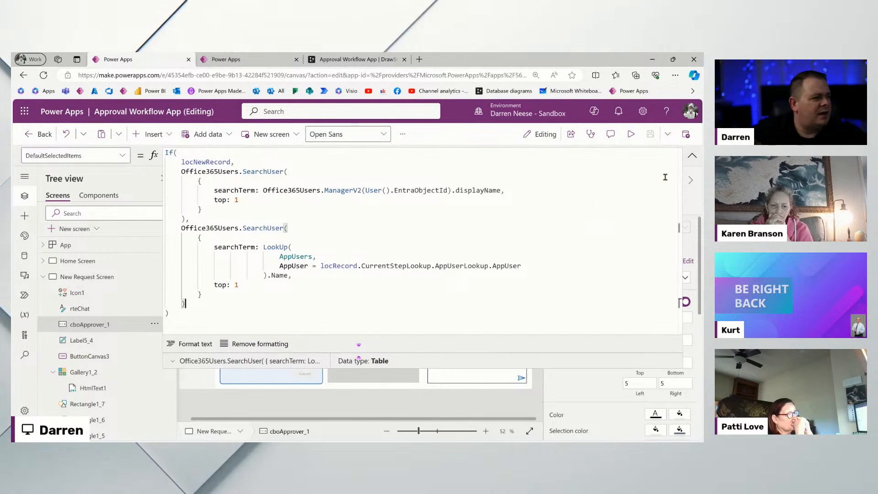
click(692, 156)
Preview the New Request Screen to check the state of the Set New Approver button.
click(421, 188)
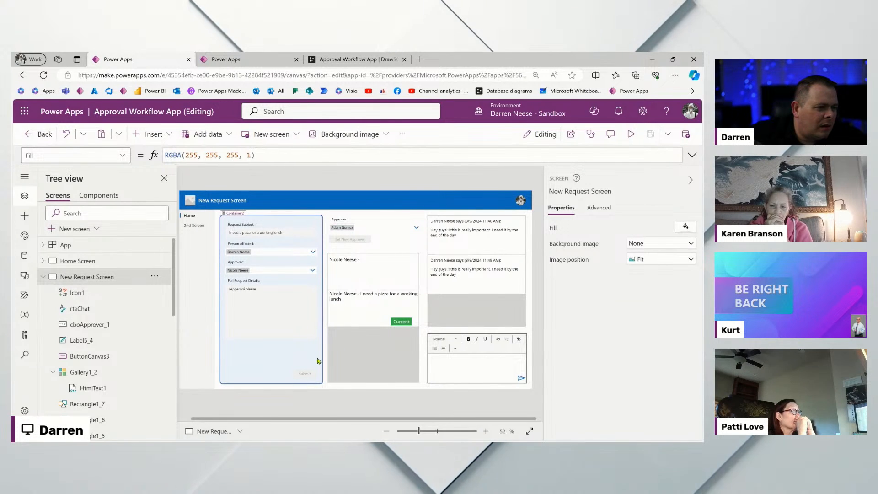
click(630, 134)
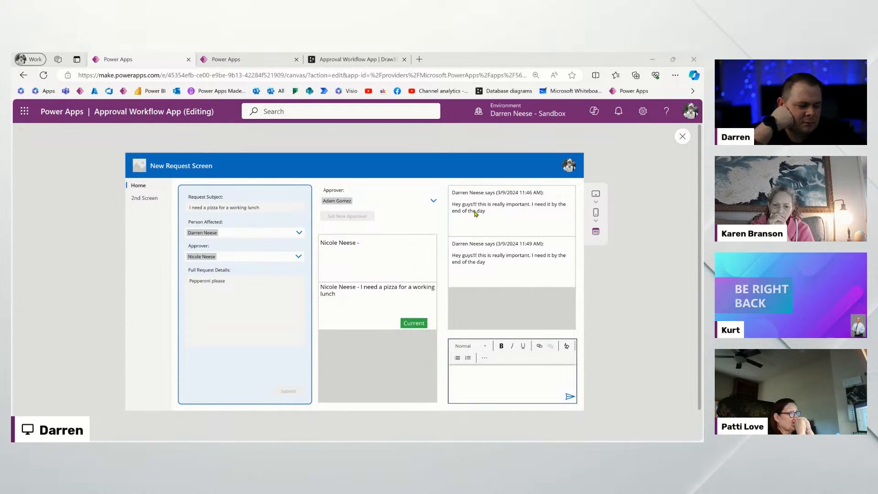
click(683, 135)
Add Or fxDebugging to the If condition in the Set New Approver button's DisplayMode formula.
click(355, 241)
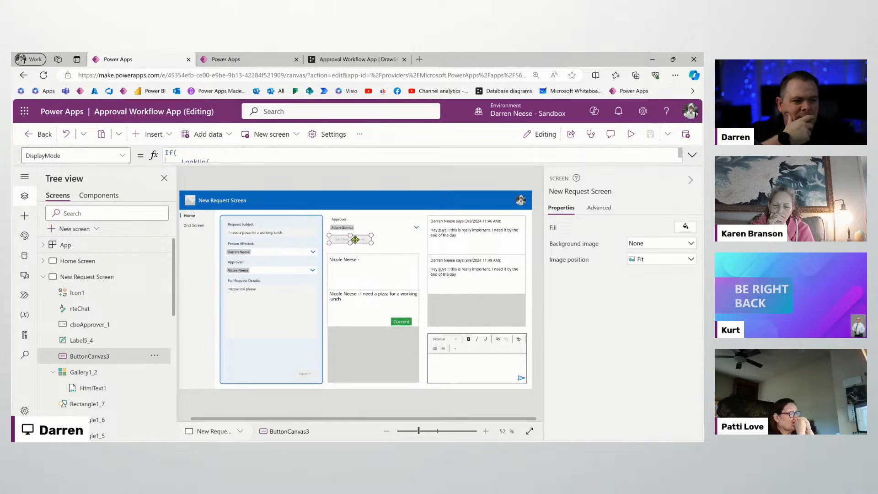
click(691, 156)
click(400, 200)
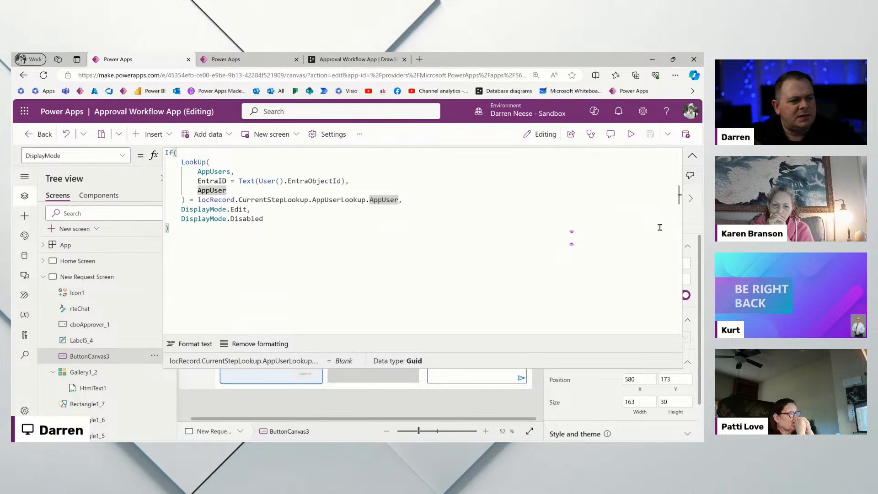
key(Return)
text(Or )
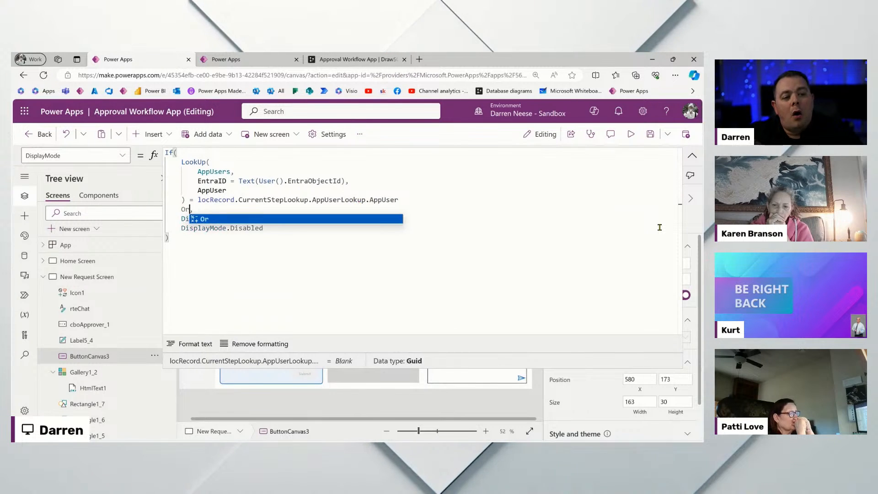
text(gblde)
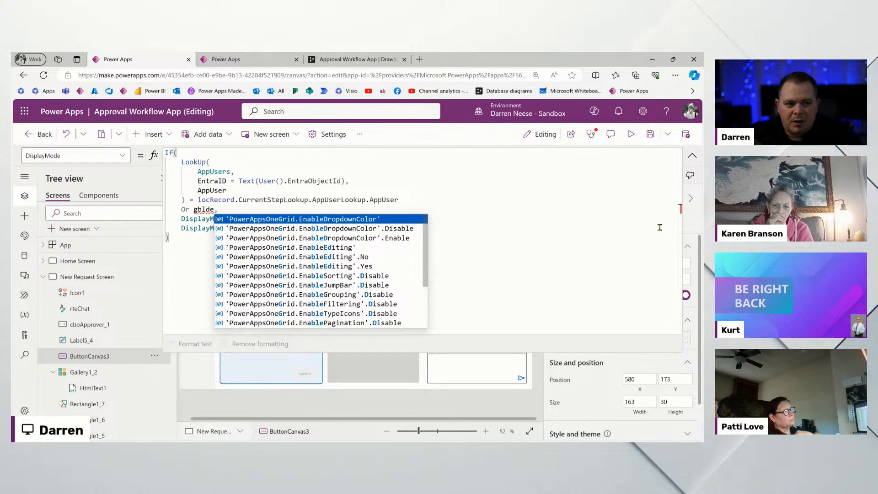
text(bugg)
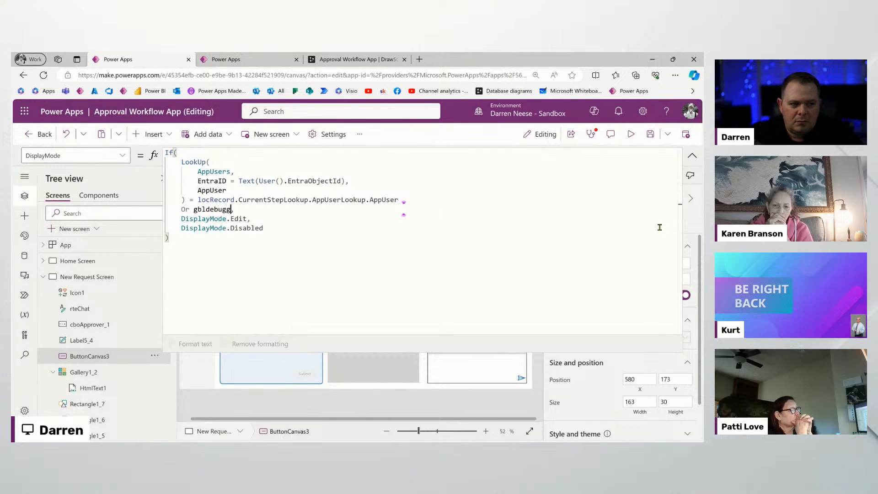
text(f)
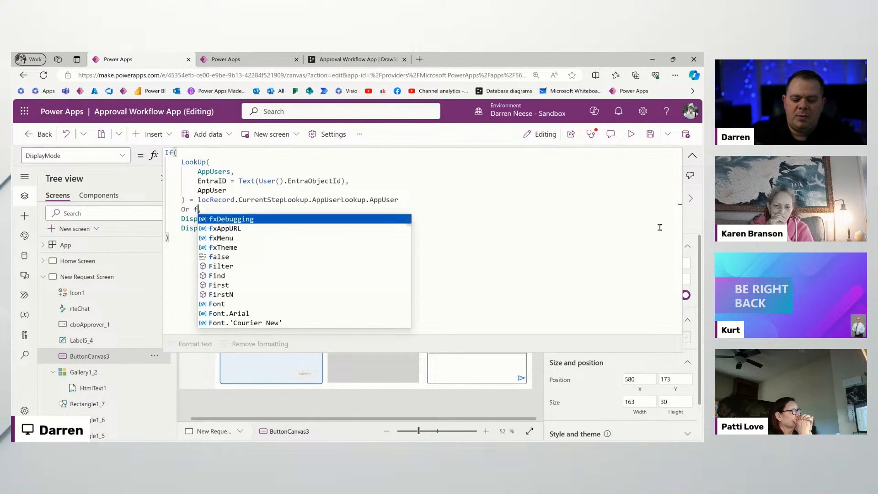
text(x)
key(Tab)
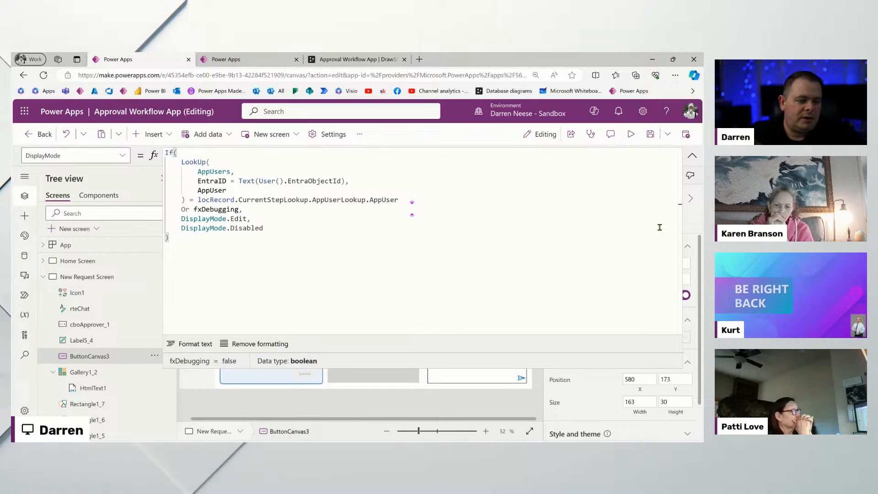
click(692, 157)
Set fxDebugging to true in the App object's Formulas property.
click(65, 244)
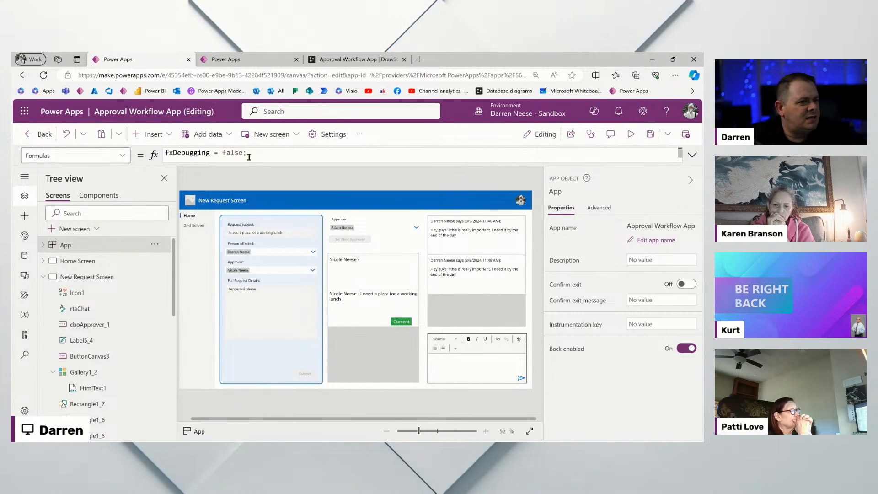
double_click(230, 152)
text(true)
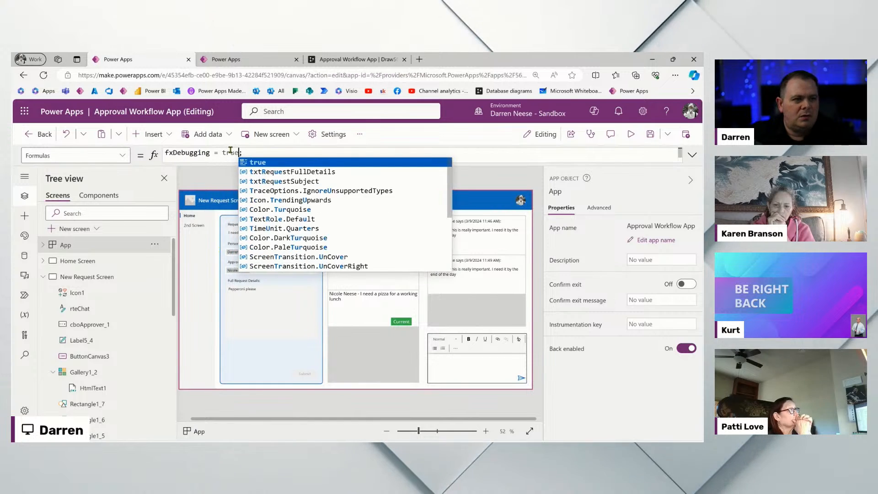
click(221, 175)
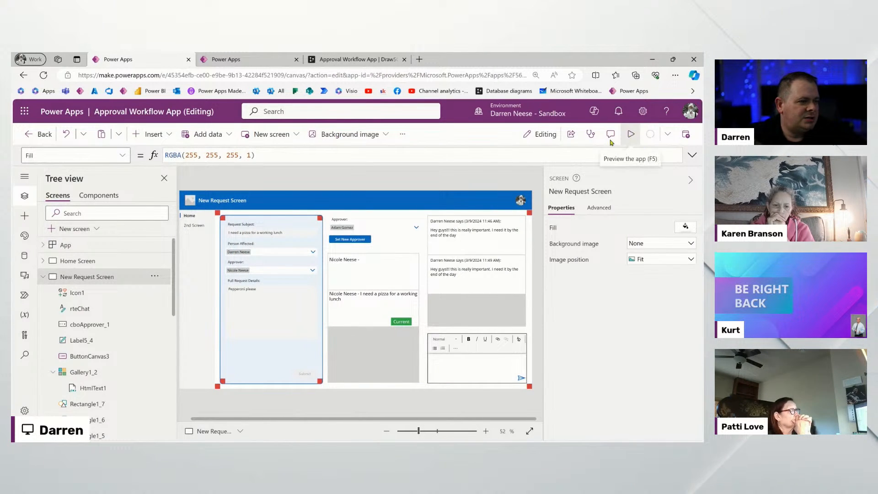
Preview the app and choose a different person in the Approver combo box above Set New Approver.
click(629, 134)
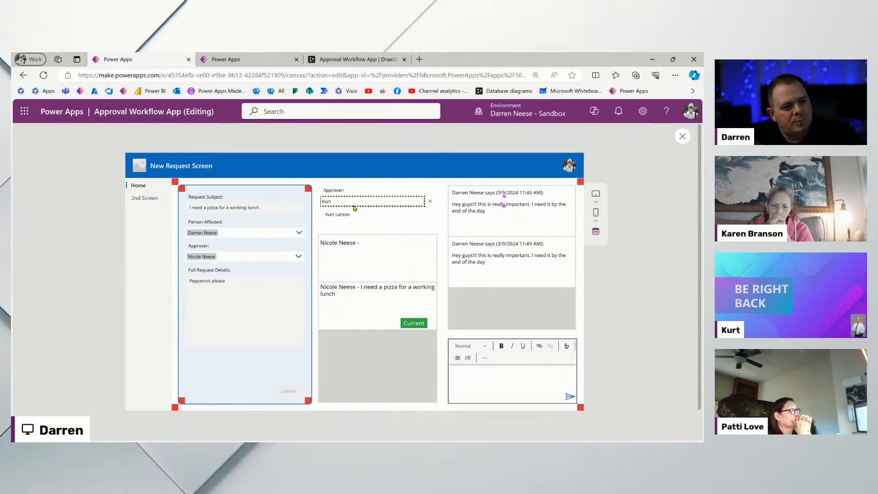
click(352, 214)
click(474, 149)
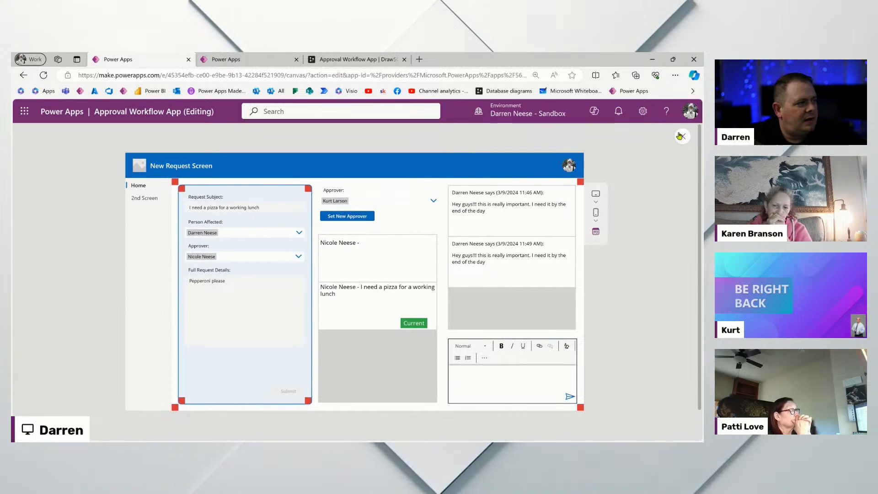
key(Escape)
Replace false with an empty Patch(); call in the Set New Approver button's OnSelect property.
click(346, 241)
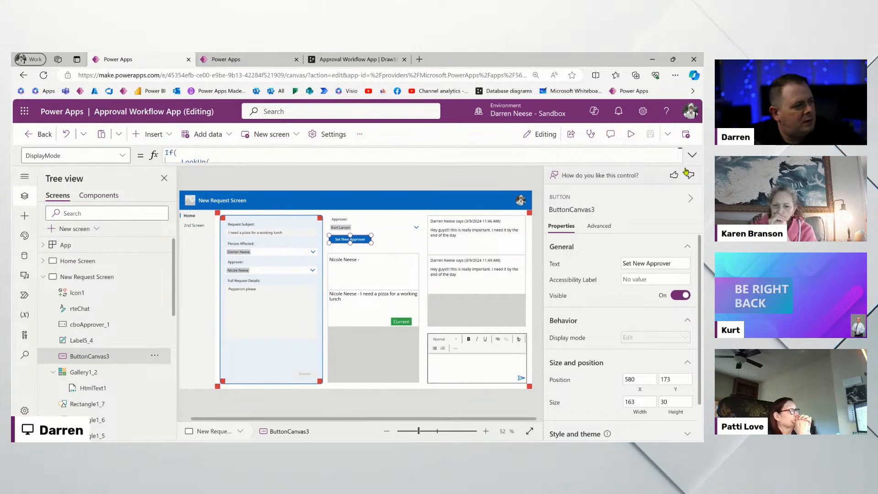
click(692, 156)
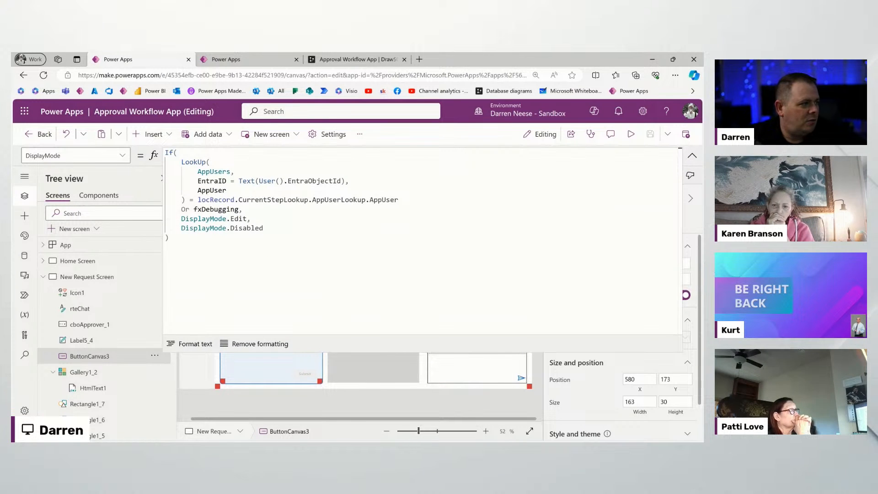
click(693, 155)
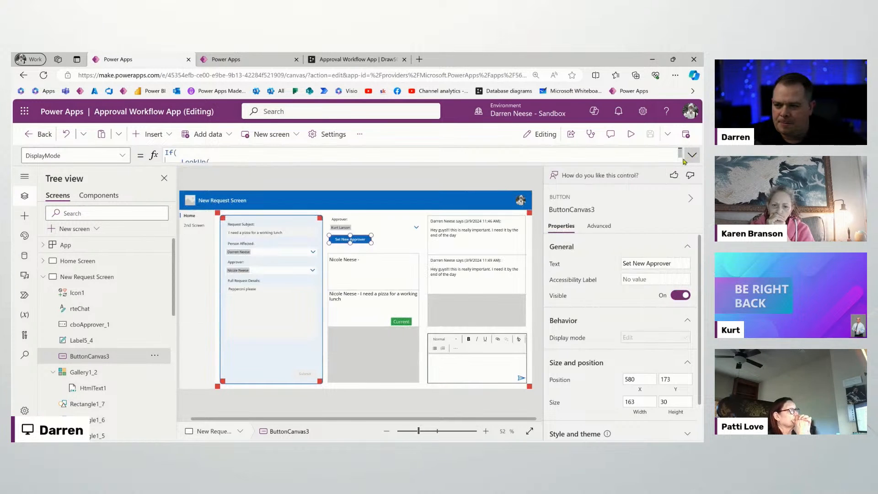
click(597, 226)
click(563, 292)
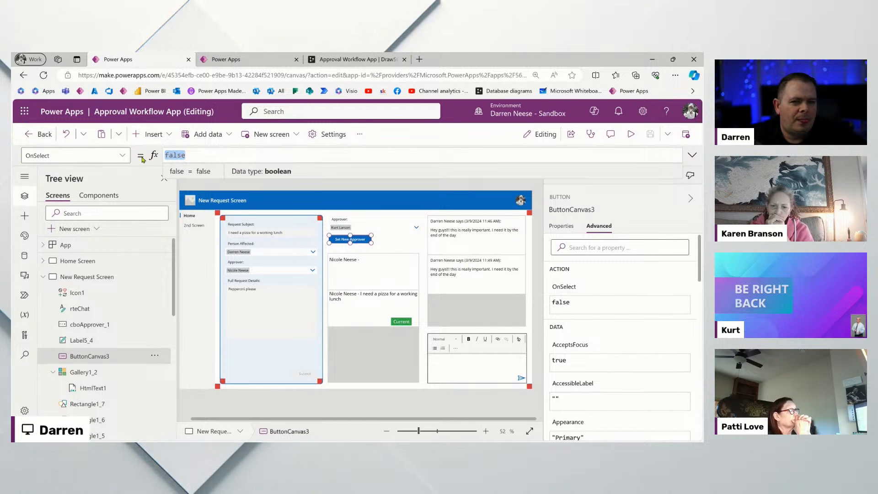
text(Pat5)
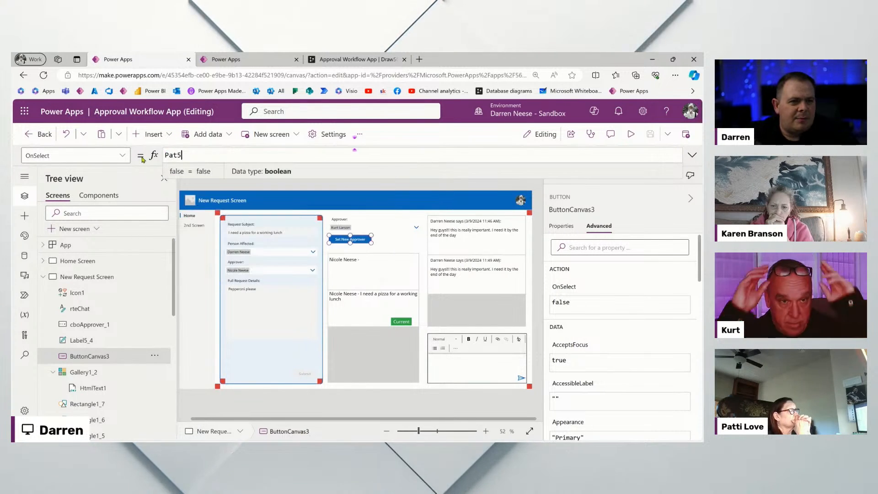
key(BackSpace)
text(ch)
key(Tab)
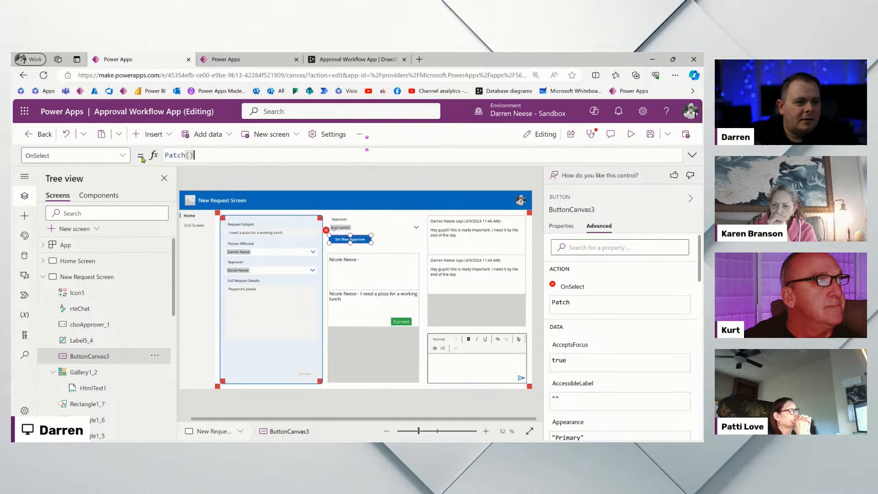
text(;)
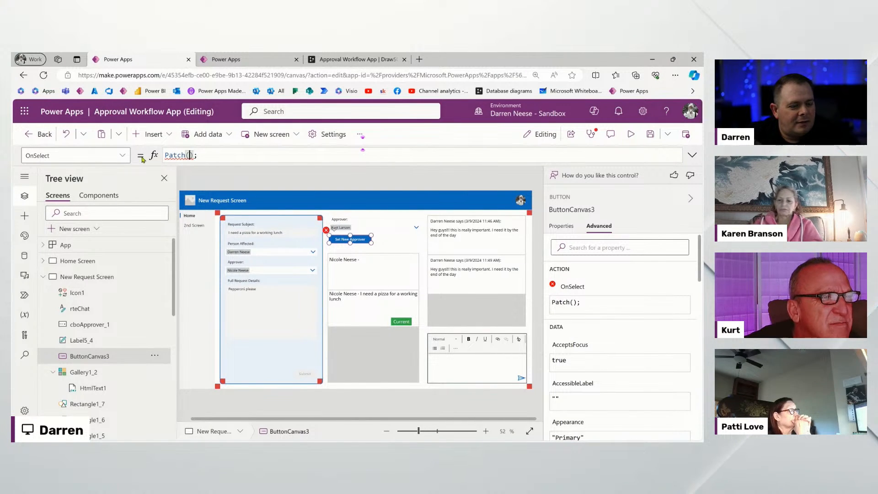
Check the table names in the drawSQL diagram and enter ApprovalSteps as the Patch call's data source.
text(step)
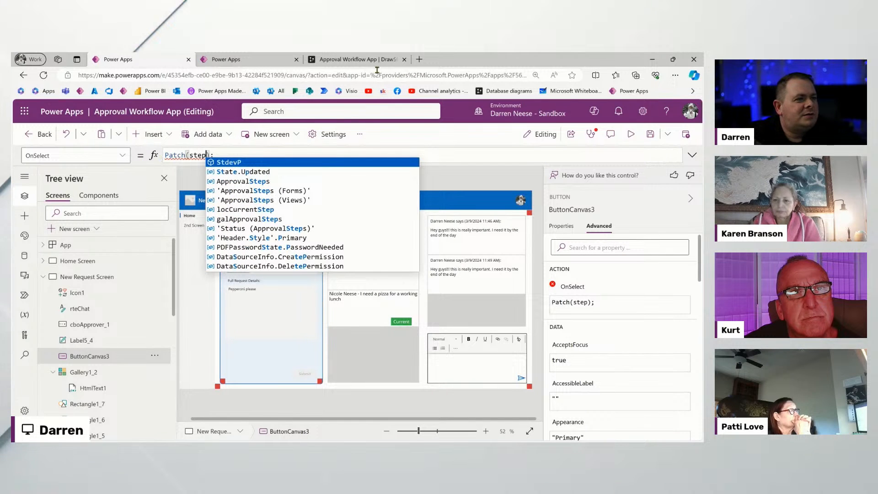
click(368, 62)
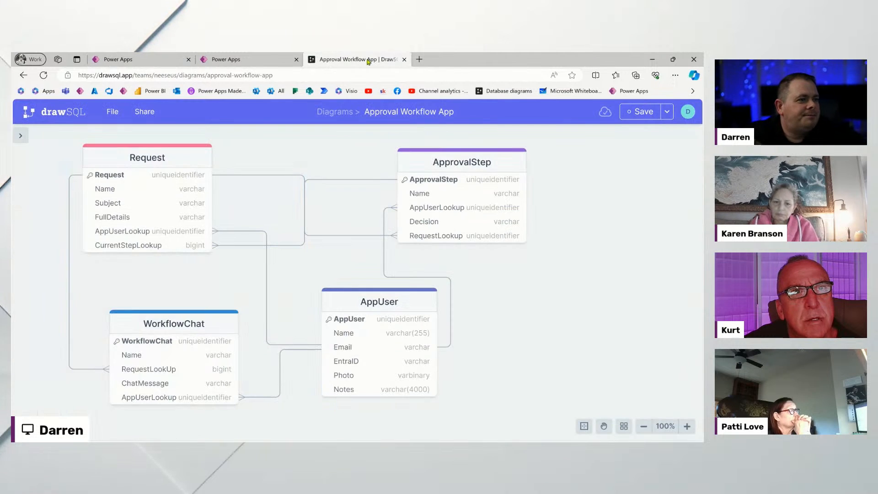
click(161, 64)
double_click(195, 156)
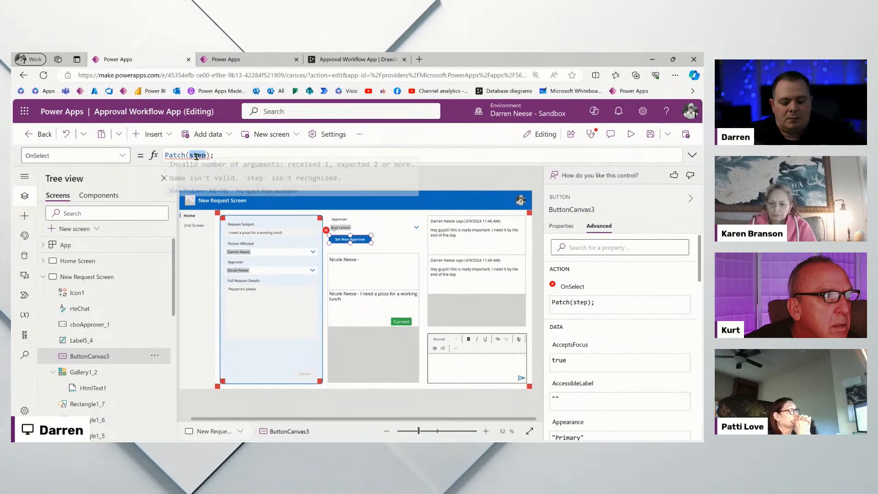
text(App)
key(Down)
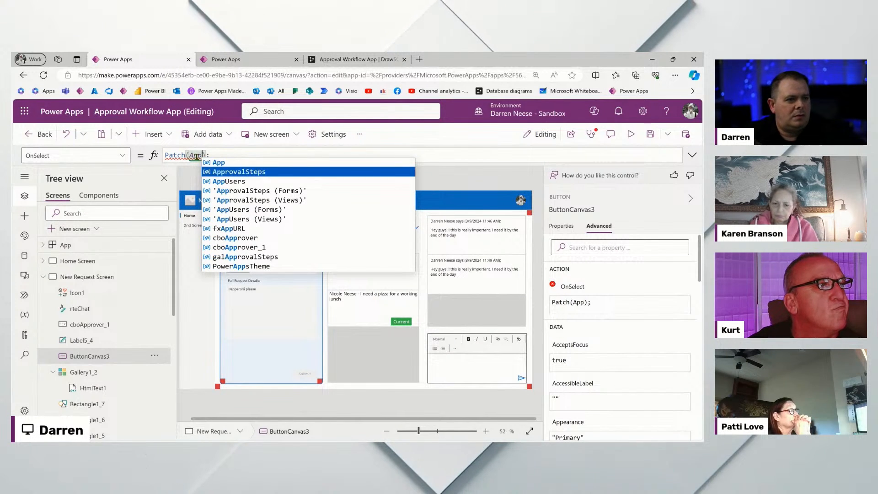
key(Tab)
Add Defaults(ApprovalSteps) and an empty {} record to the Patch call, and check the ApprovalStep columns in the drawSQL diagram.
text(, D)
key(Tab)
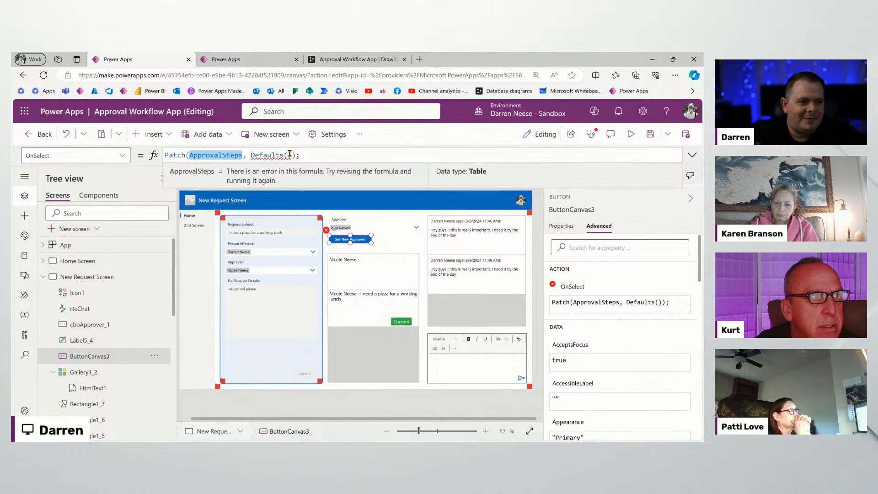
text(ApprovalSteps), )
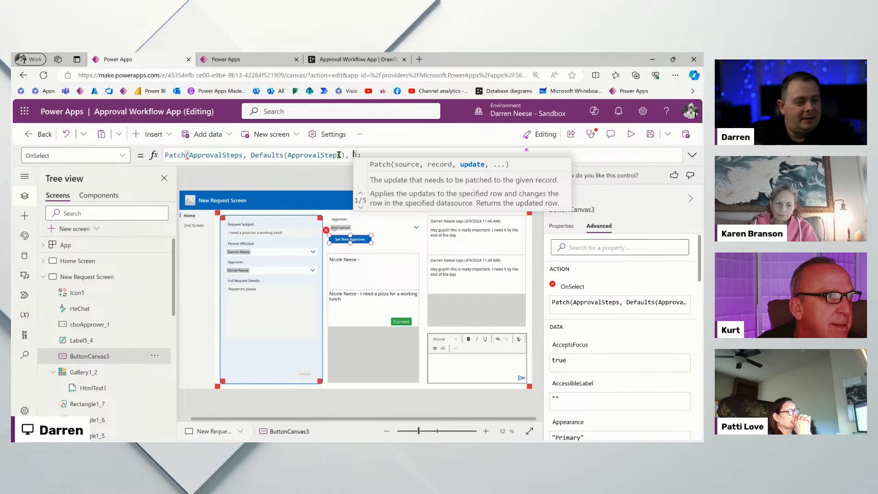
text({)
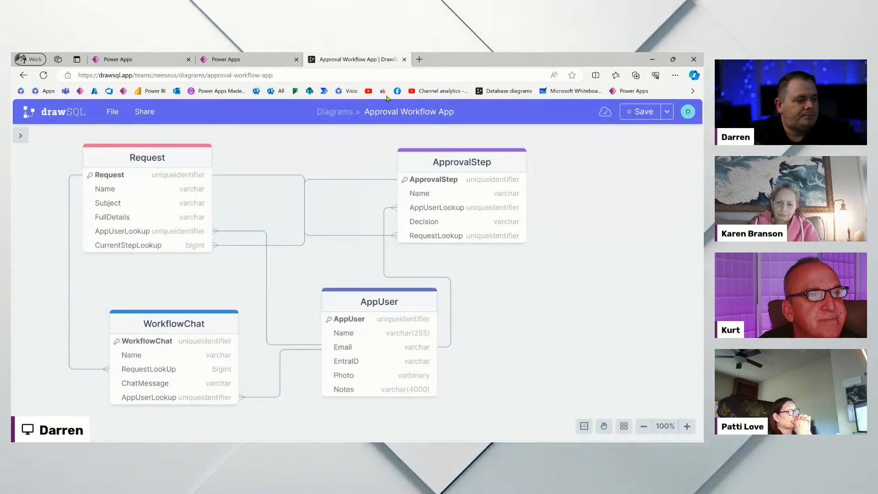
click(347, 59)
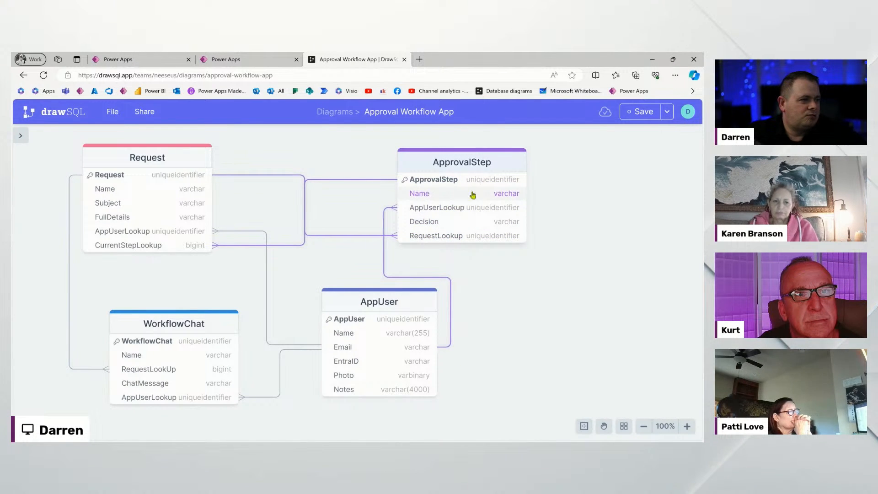
click(153, 62)
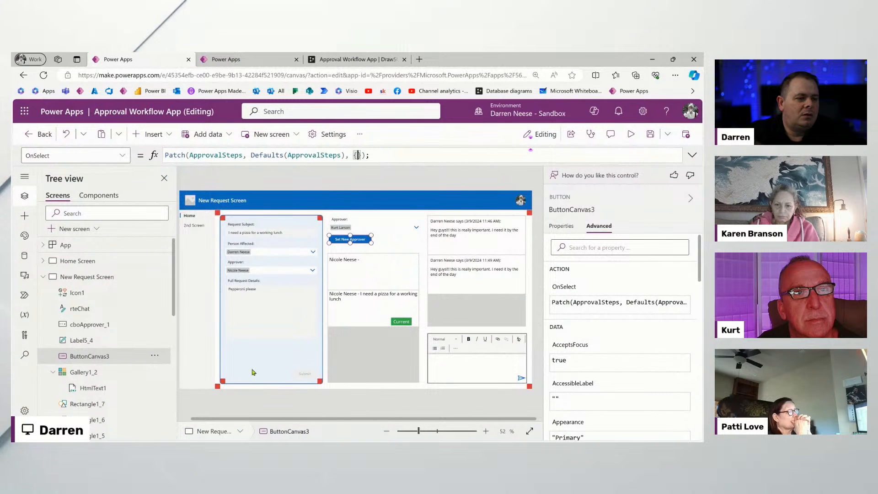
Copy the Name field's LookUp expression from the ApprovalSteps Patch in the Submit button's OnSelect formula.
click(305, 376)
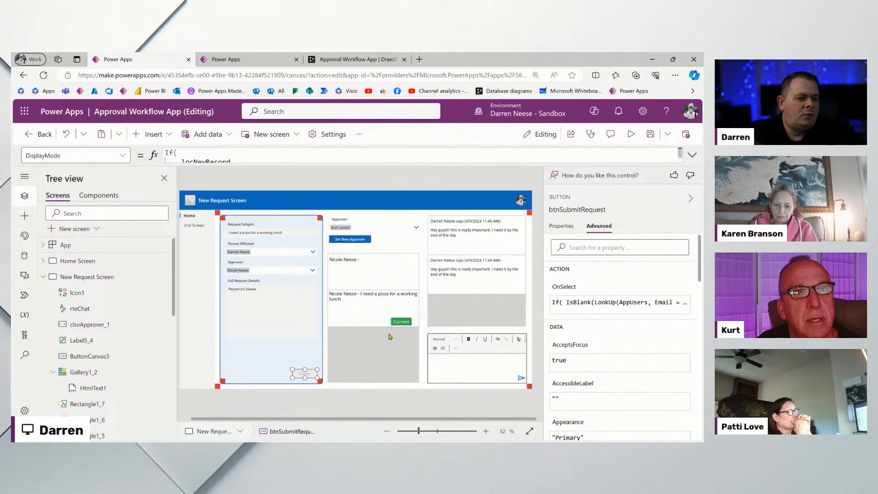
click(692, 158)
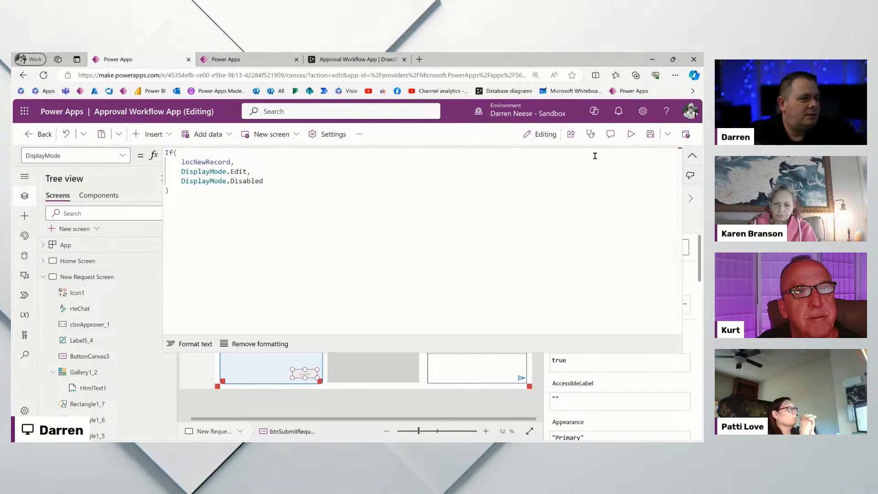
click(692, 157)
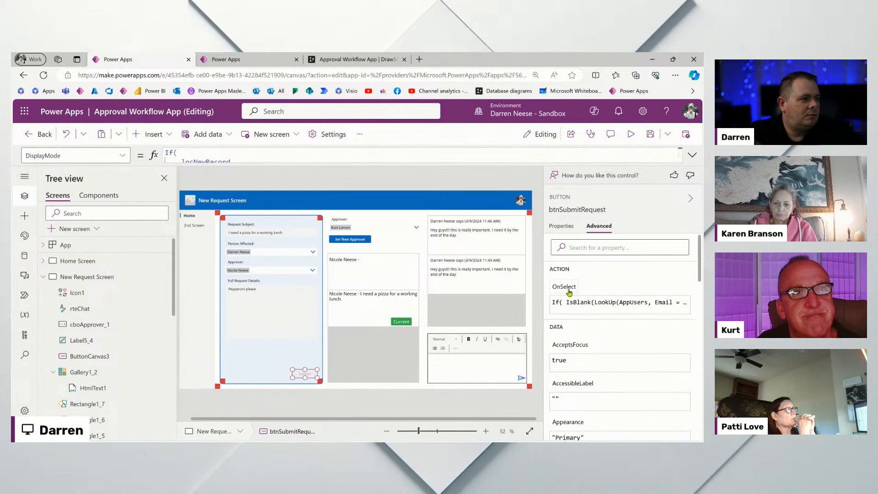
click(565, 286)
click(692, 155)
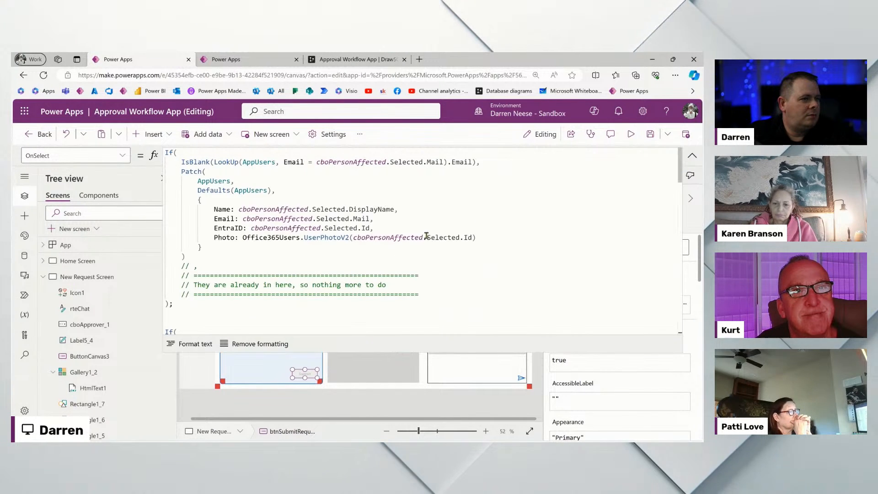
scroll(397, 274, down, 10)
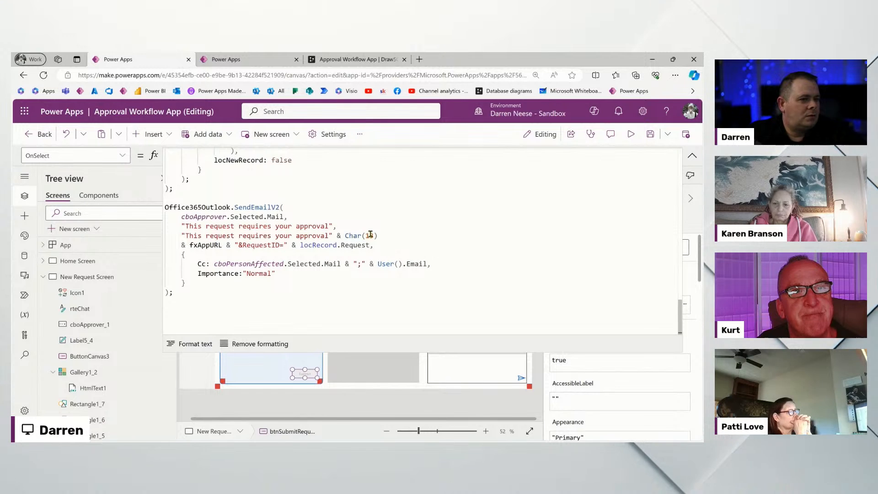
scroll(377, 225, up, 4)
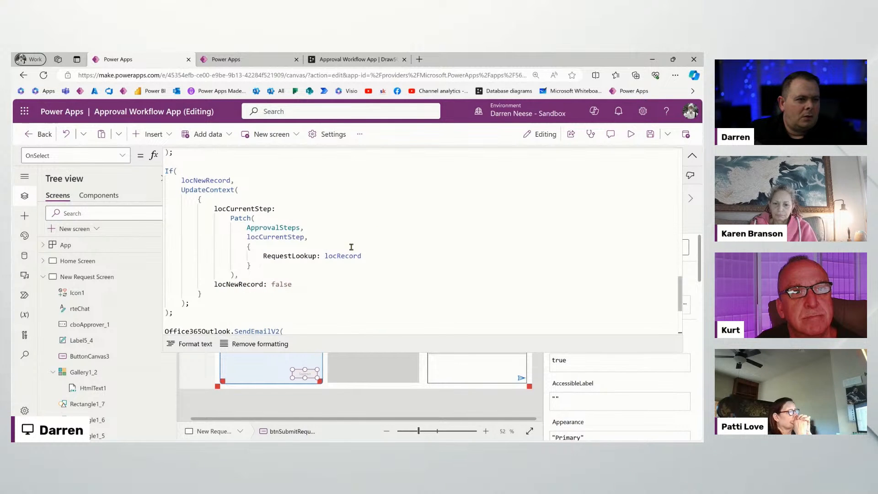
scroll(334, 237, up, 6)
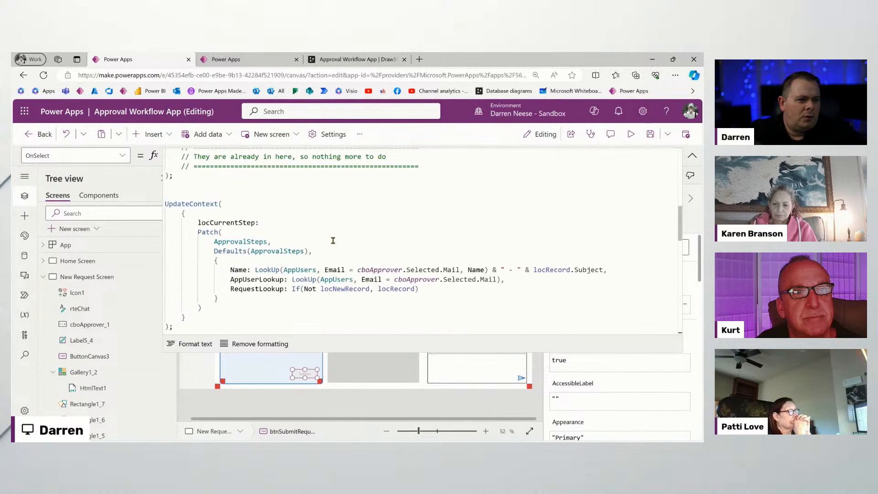
drag(255, 270, 607, 269)
key(ctrl+c)
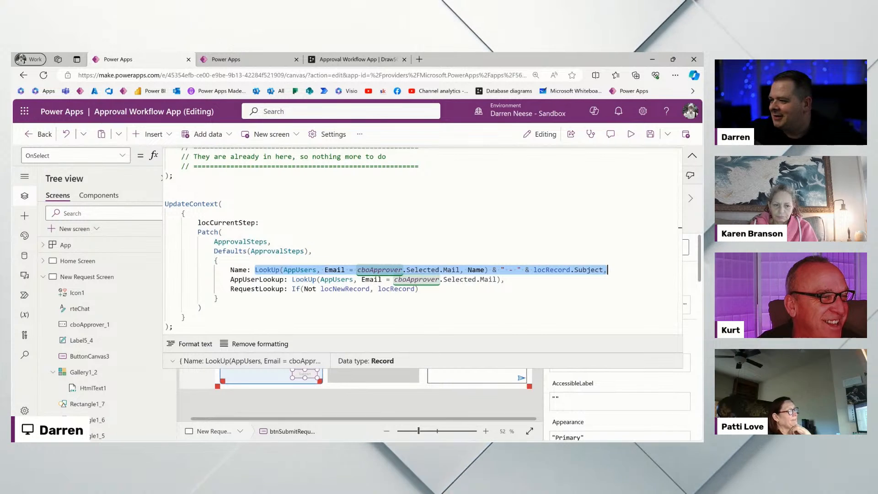
Format the Set New Approver button's OnSelect formula and add Name: with the copied LookUp expression to the Patch record.
click(692, 156)
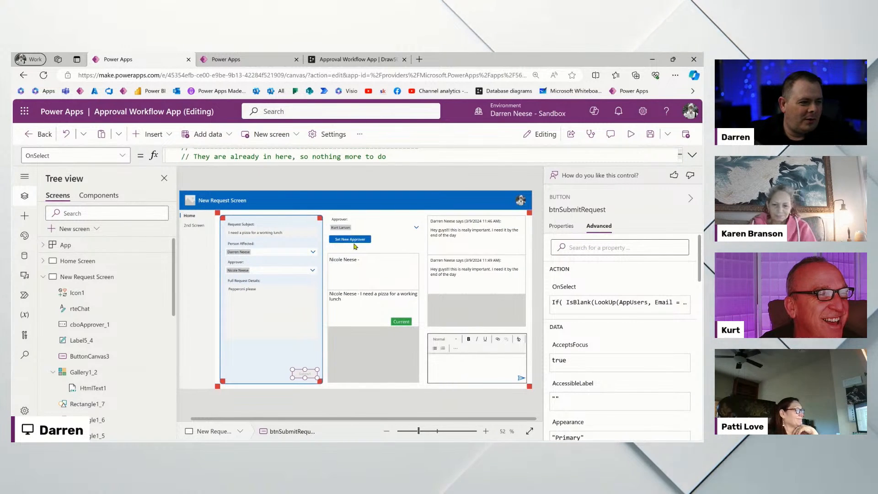
click(352, 240)
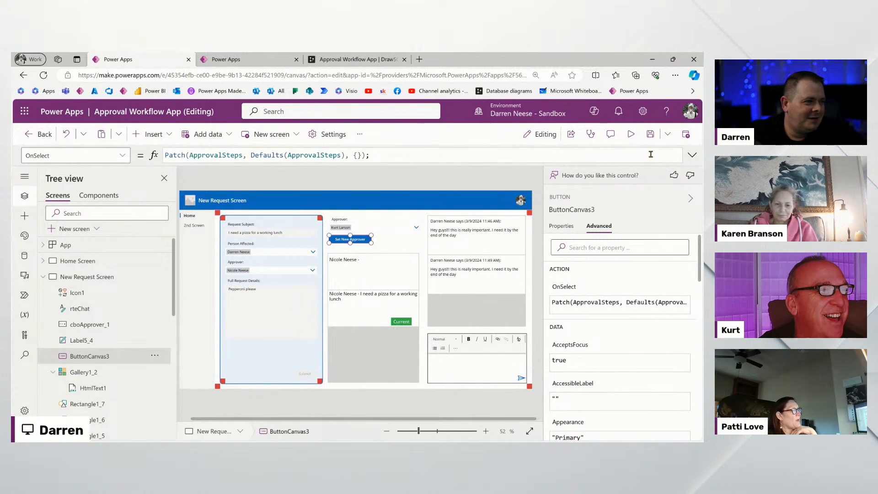
click(692, 156)
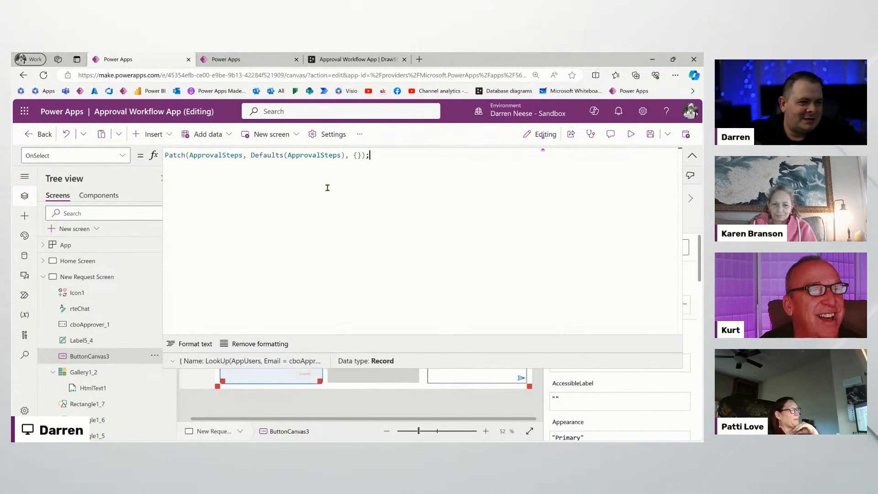
click(199, 345)
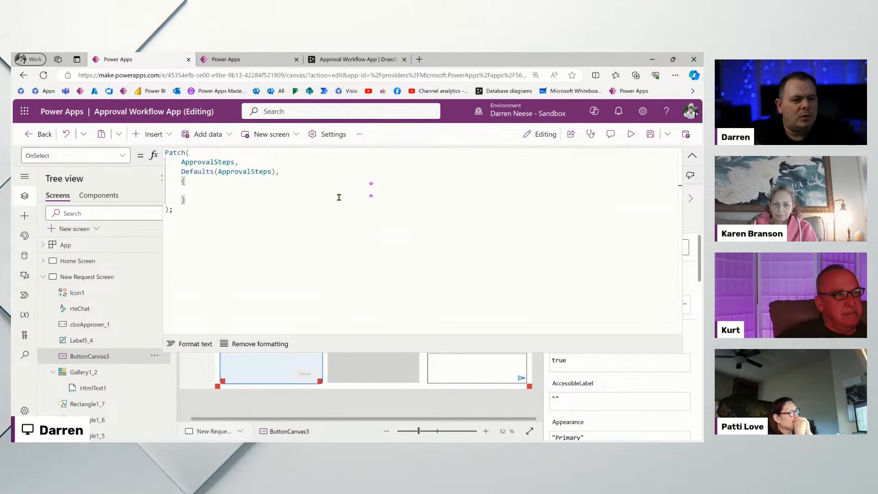
text(Name:)
key(ctrl+v)
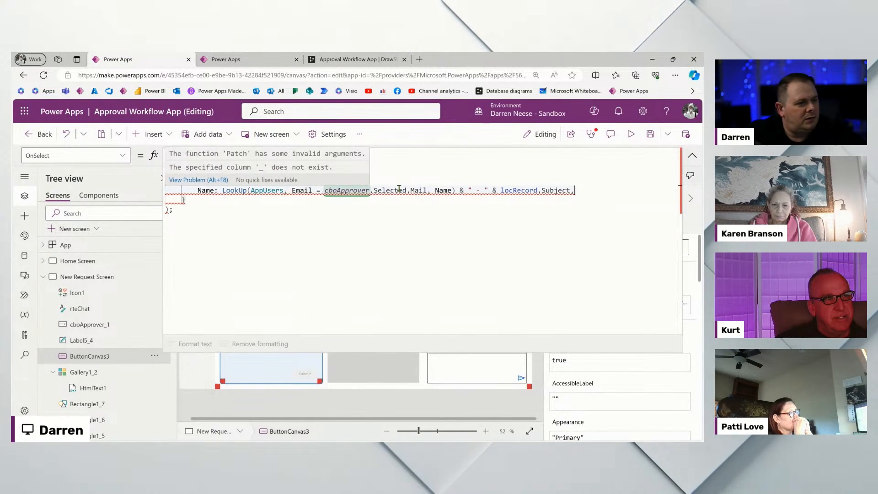
Check the name of the combo box above Set New Approver and replace cboApprover with cboApprover_1 in the Name LookUp.
double_click(337, 191)
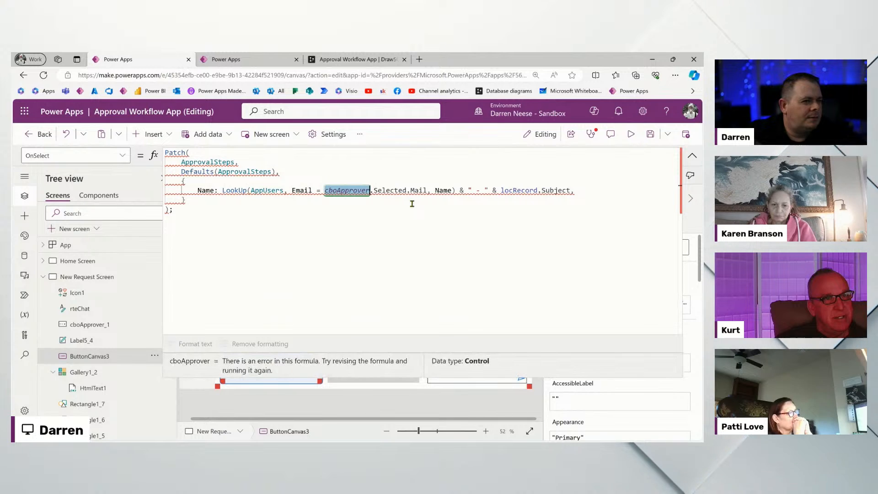
click(692, 158)
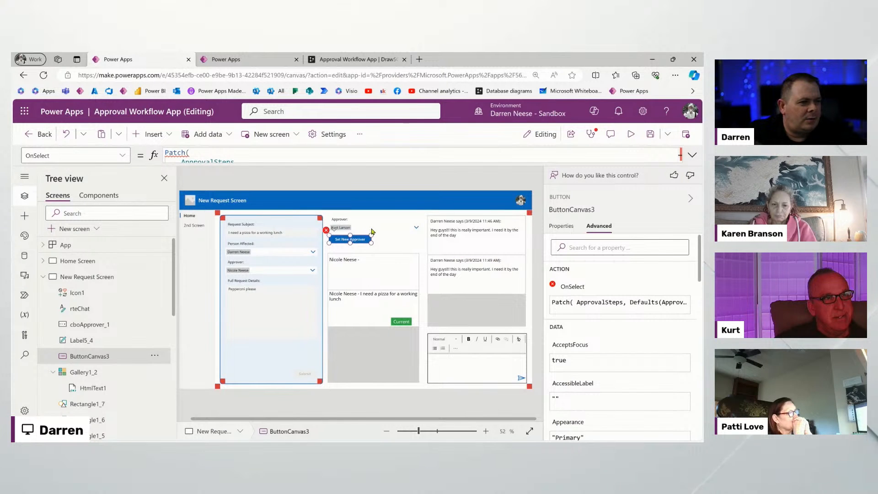
click(371, 230)
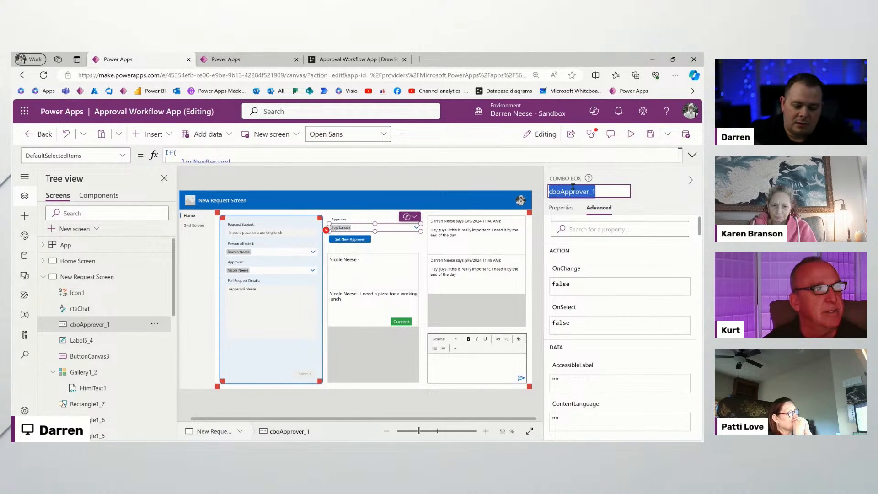
click(331, 237)
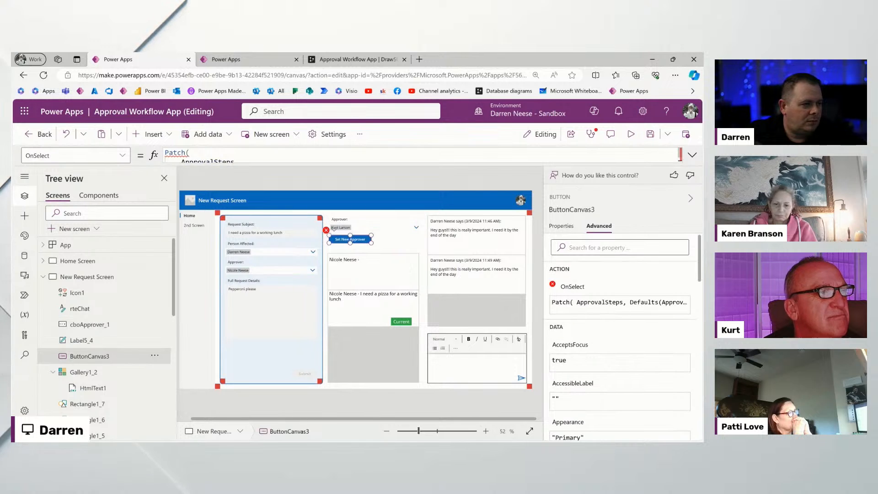
click(693, 157)
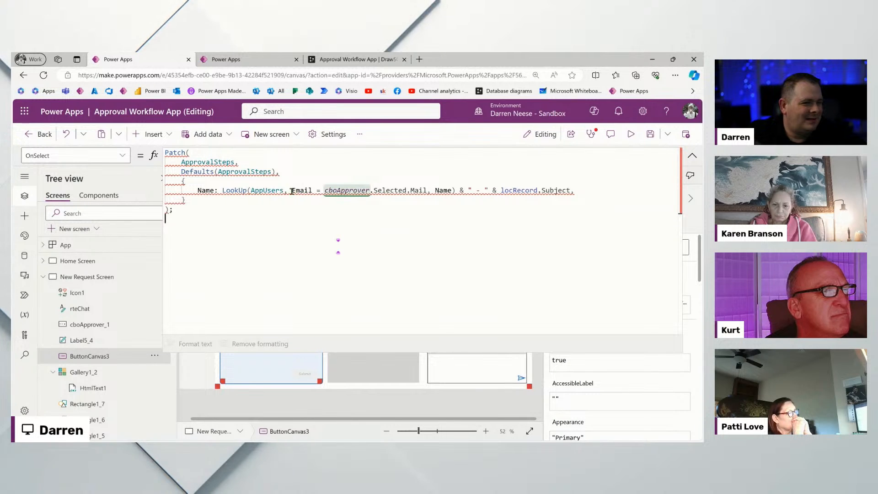
double_click(350, 190)
text(cboApprover_1)
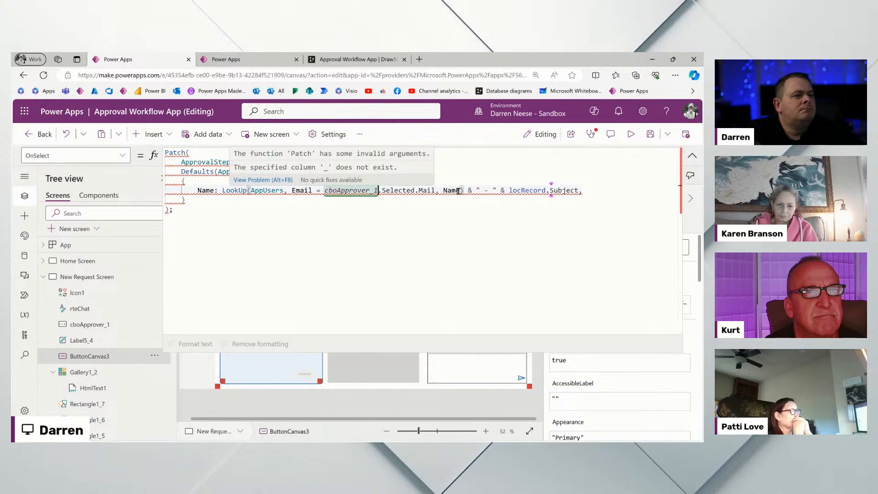
Break the Name field's LookUp expression onto separate lines for LookUp, AppUsers, the Email condition, Name and the closing parenthesis.
click(341, 219)
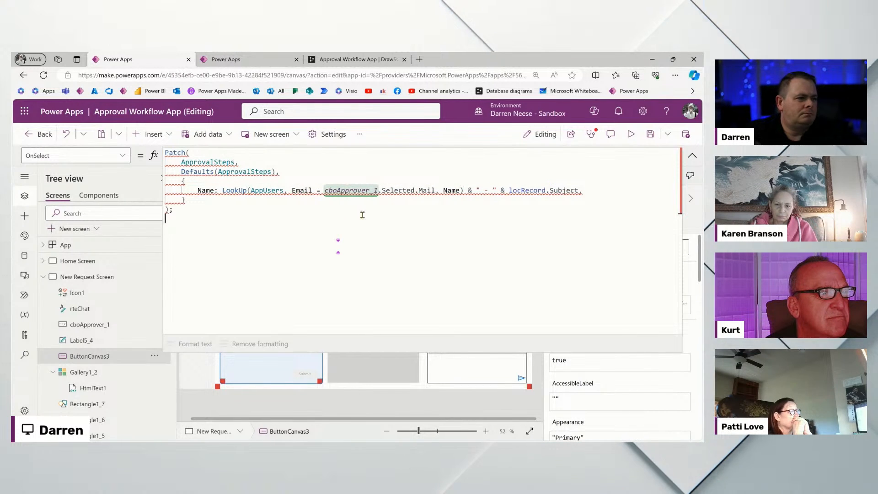
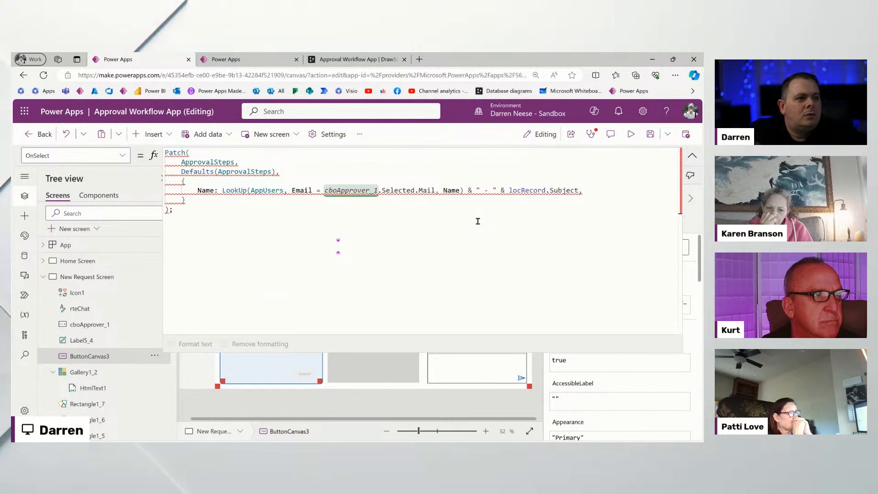
click(250, 190)
key(shift+Return)
key(Up)
key(Right)
key(Right)
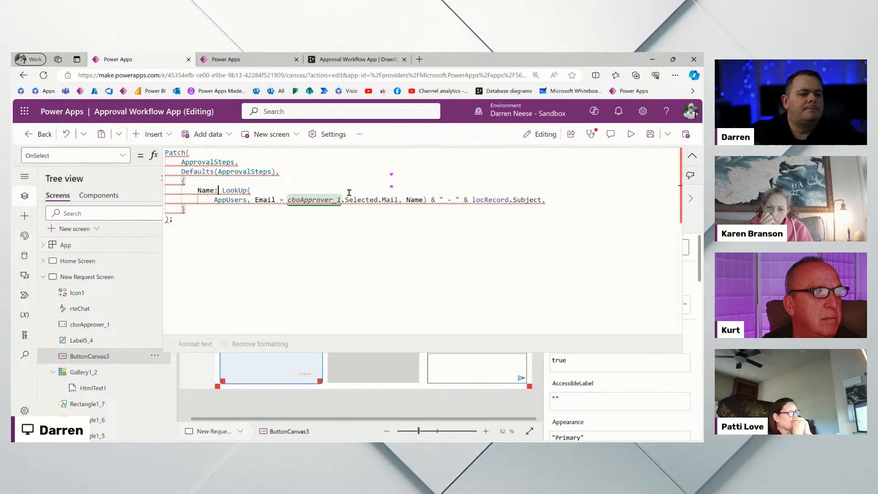
key(shift+Return)
key(Down)
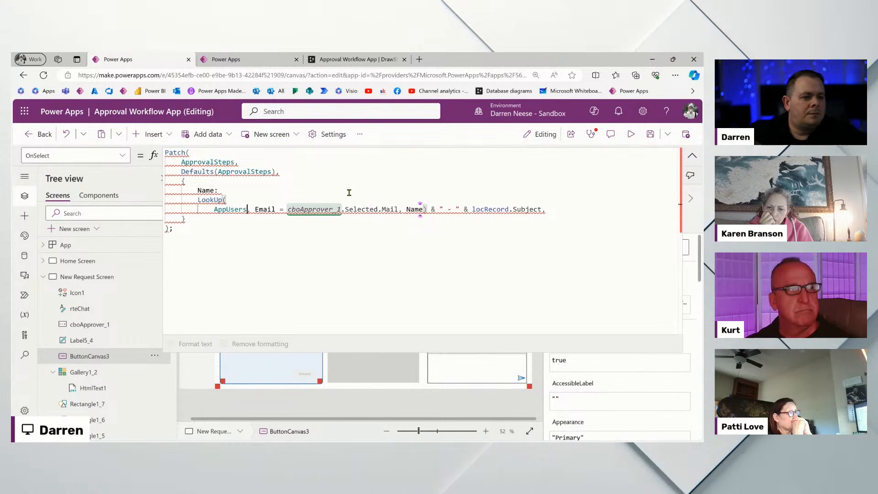
key(shift+Return)
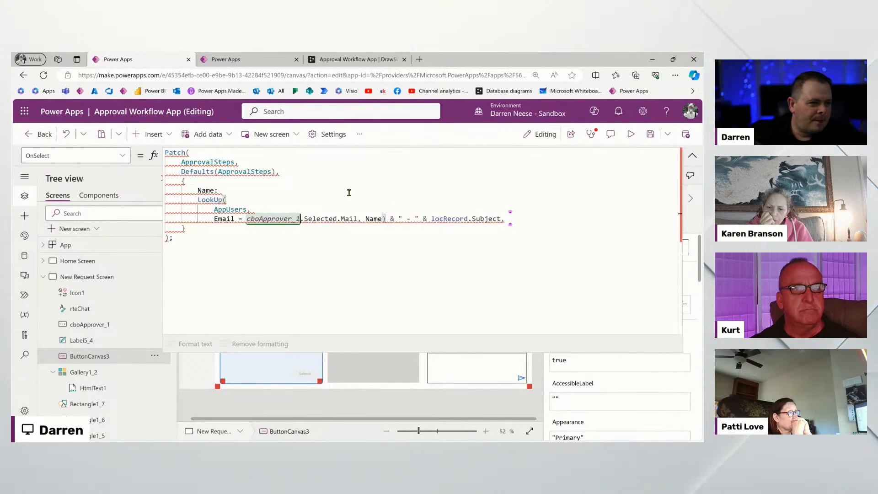
key(shift+Return)
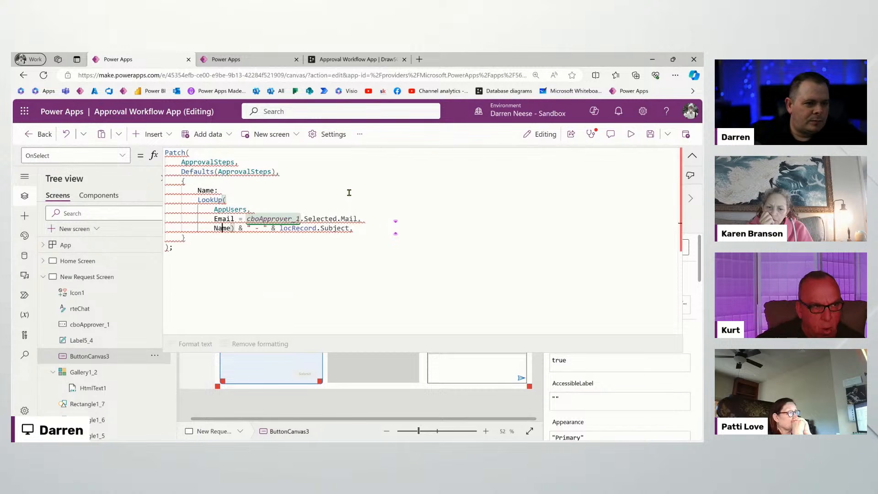
key(shift+Return)
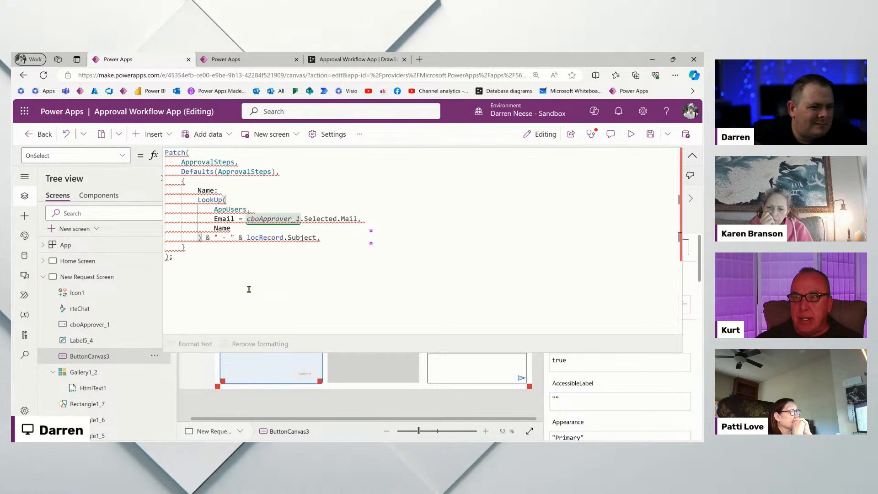
Check the ApprovalStep table's Name column in the drawSQL diagram and indent the LookUp block beneath Name: in the Patch record.
double_click(205, 190)
click(348, 59)
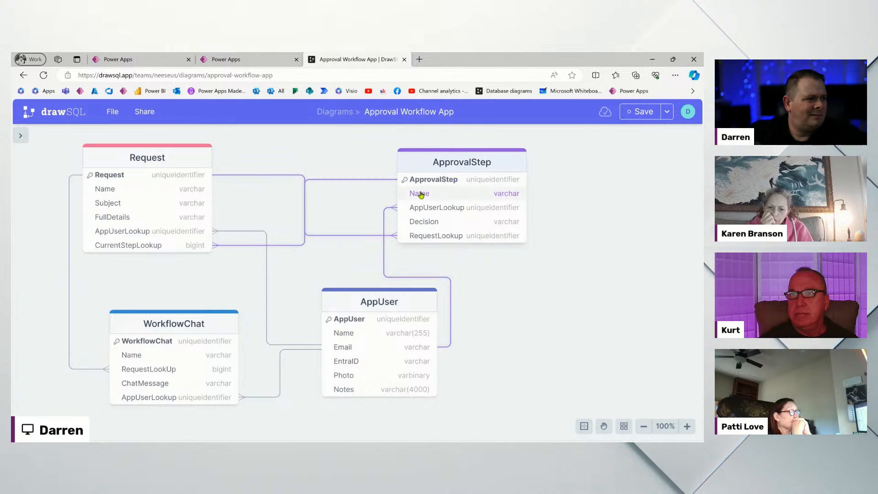
click(156, 62)
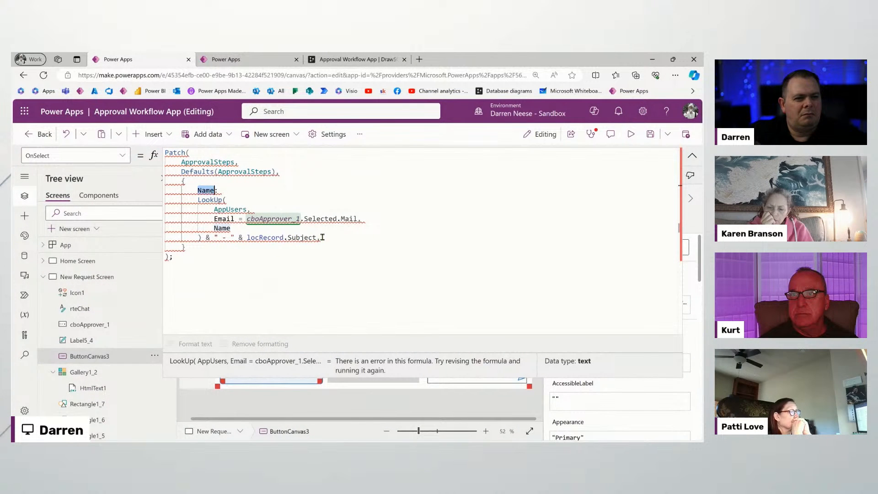
drag(337, 239, 198, 199)
key(Tab)
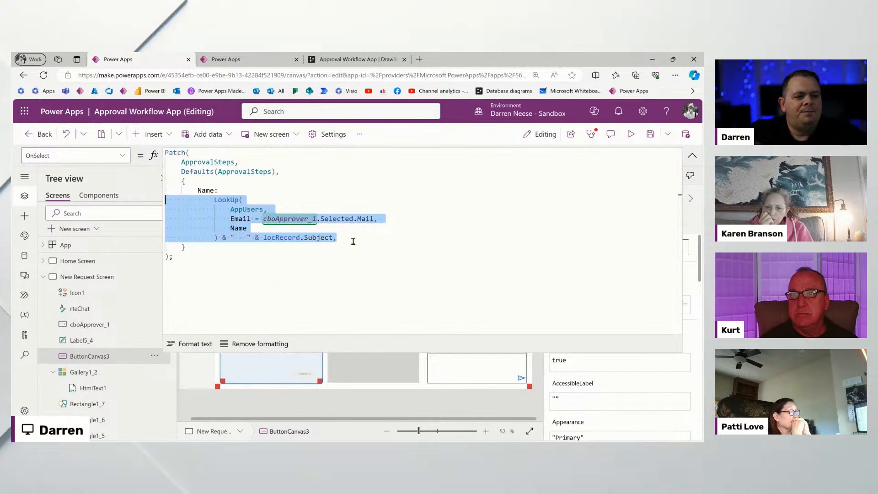
Check the column after Name in drawSQL's ApprovalStep table and add AppUserLookup: on a new line after locRecord.Subject in the Patch record.
click(367, 239)
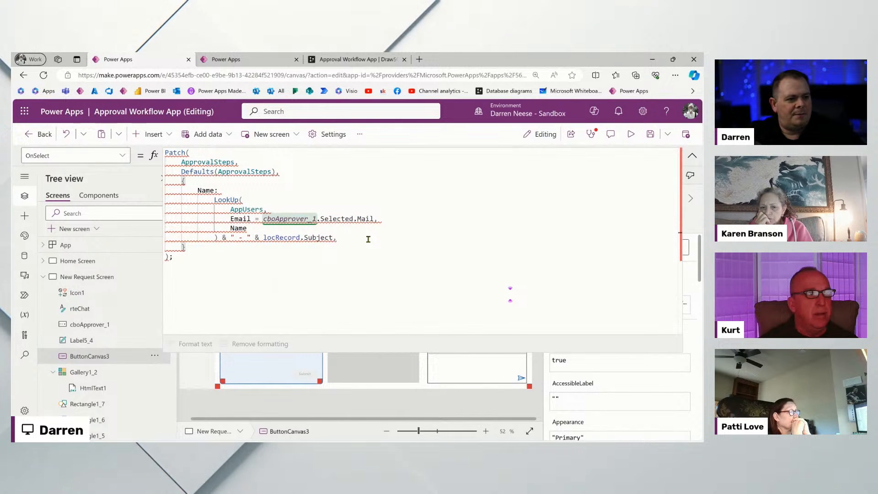
key(BackSpace)
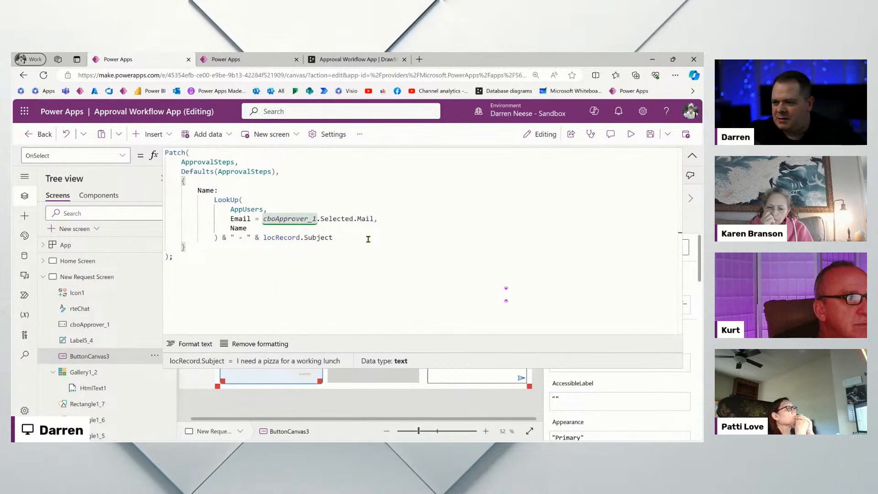
text(,)
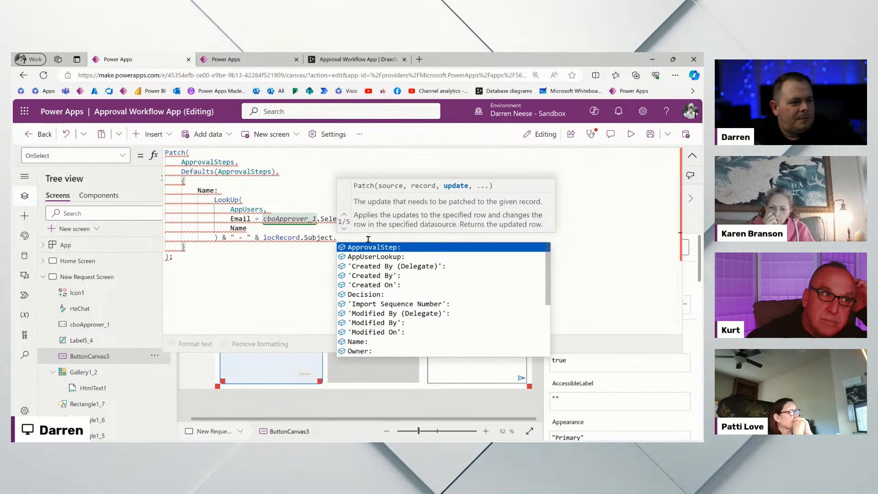
key(Escape)
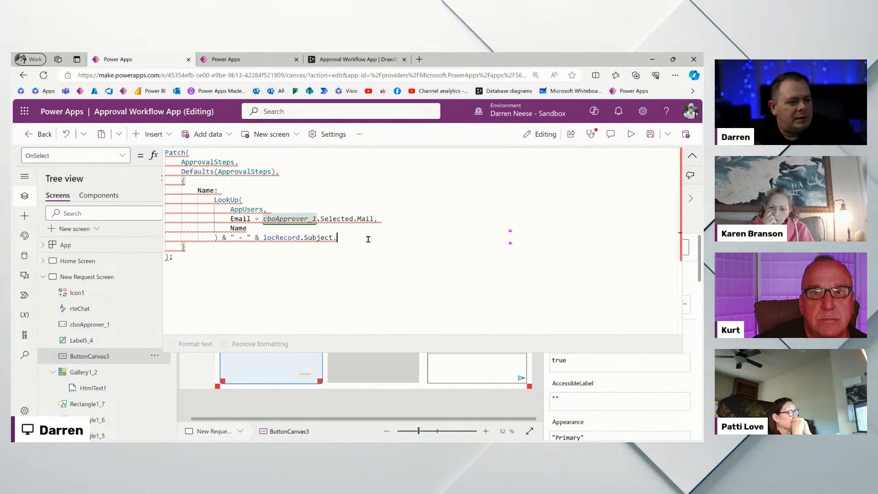
key(Return)
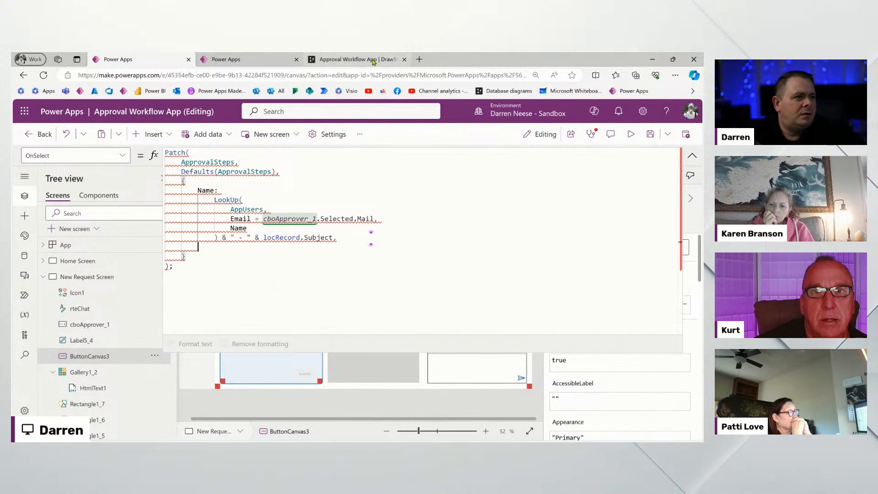
click(373, 61)
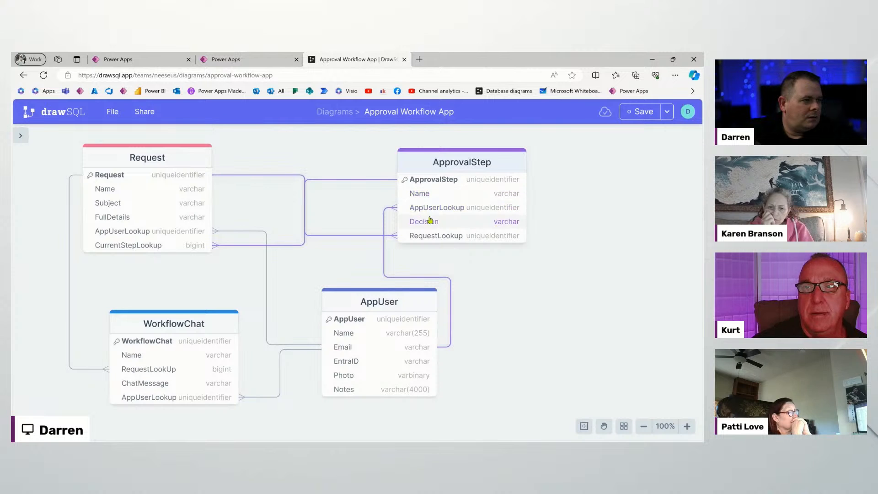
click(151, 61)
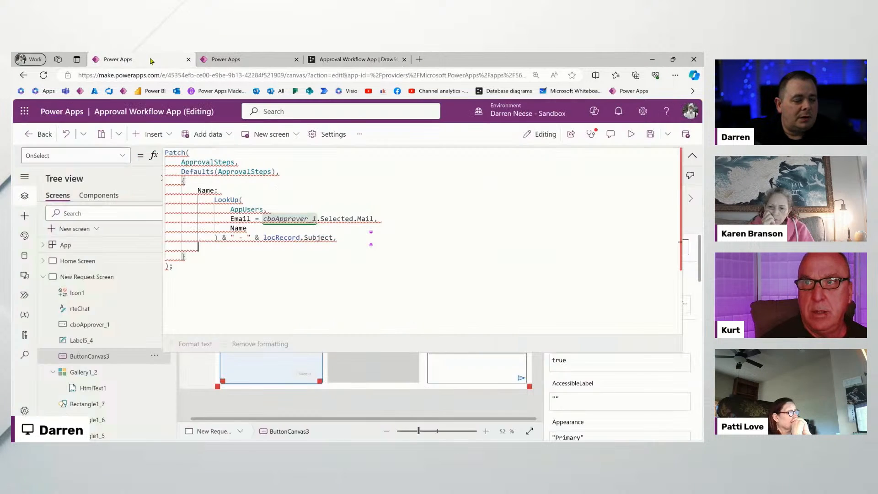
text(App)
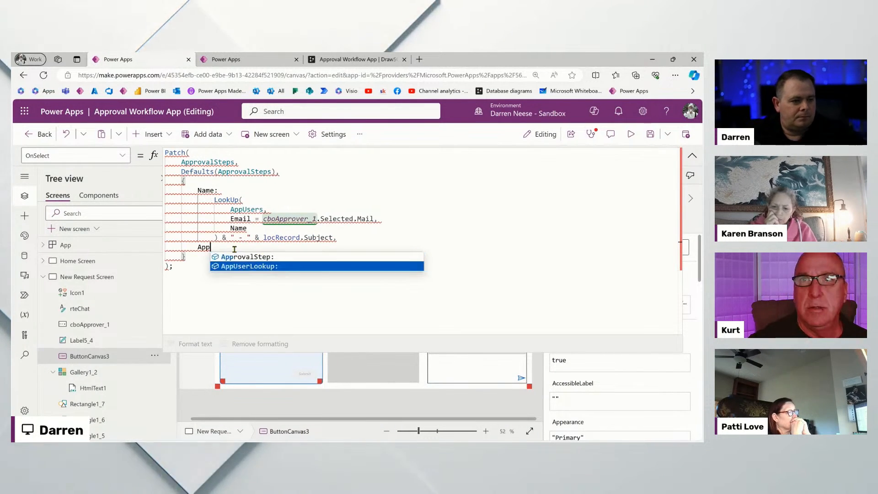
key(Tab)
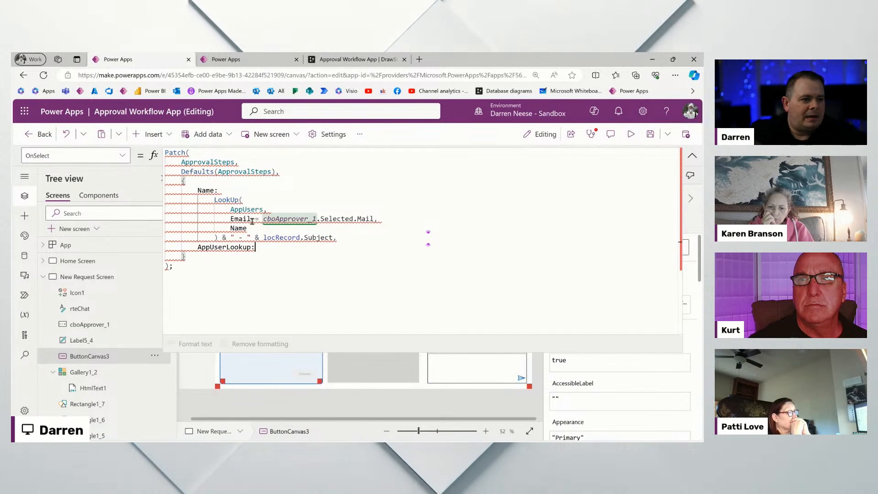
Set AppUserLookup to a copy of the Name field's LookUp on its own line, without the final Name argument.
drag(264, 218, 353, 219)
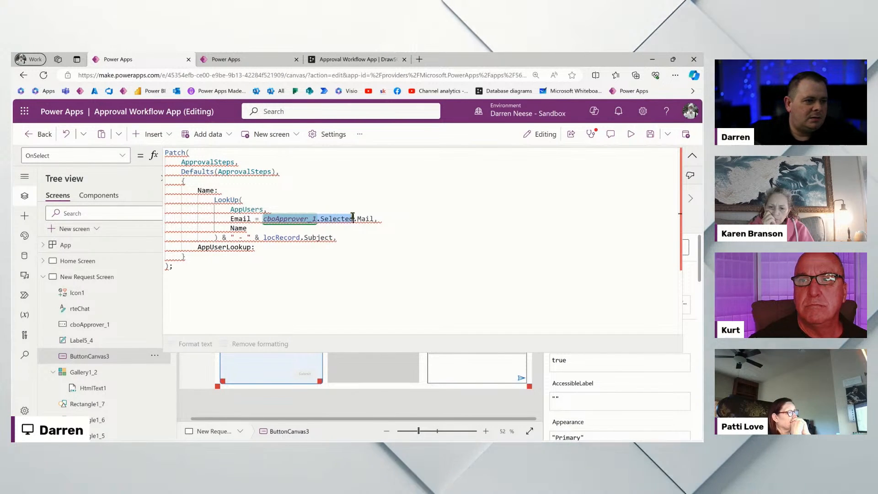
click(275, 248)
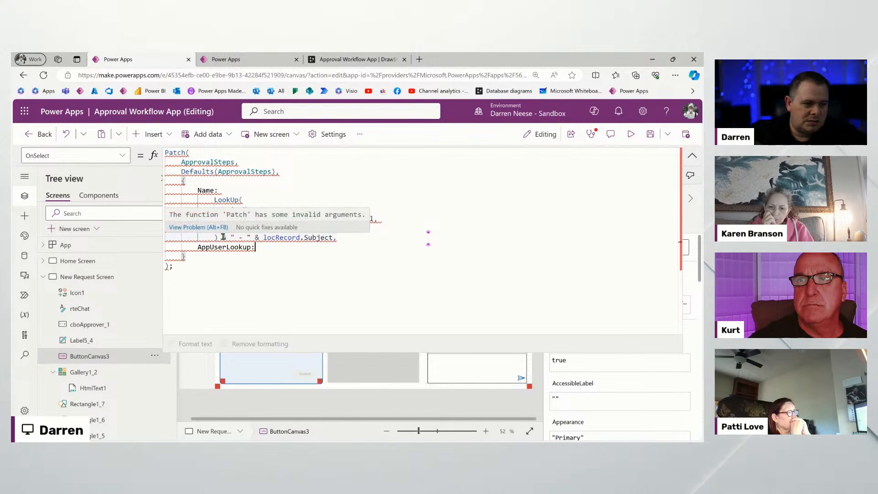
drag(219, 238, 153, 206)
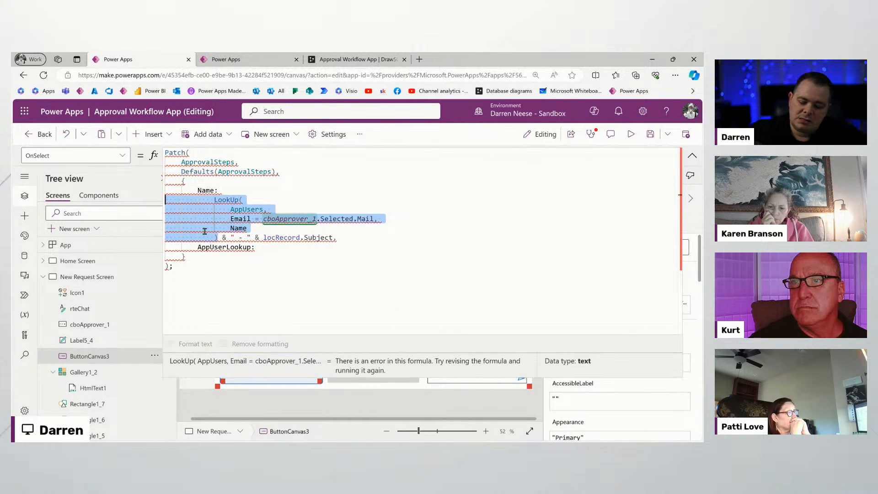
click(292, 248)
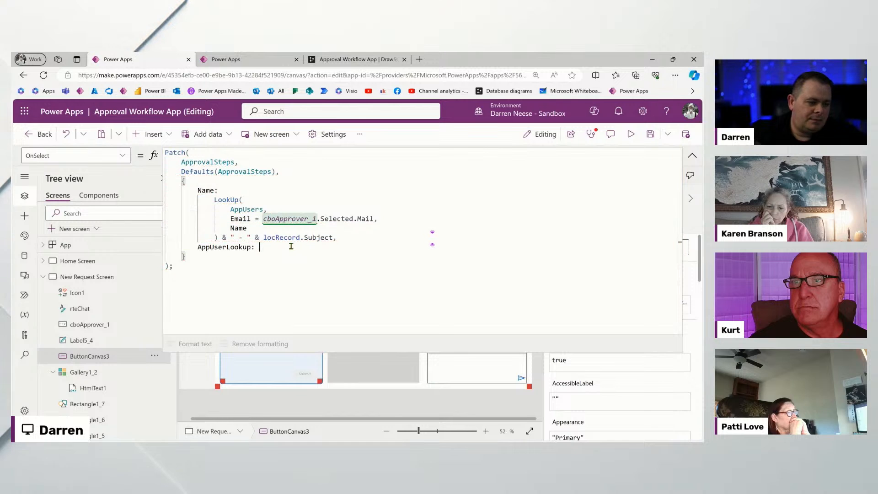
text(LookUp(                 AppUsers,                 Email = cboApprover_1.Selected.Mail,                 Name             ))
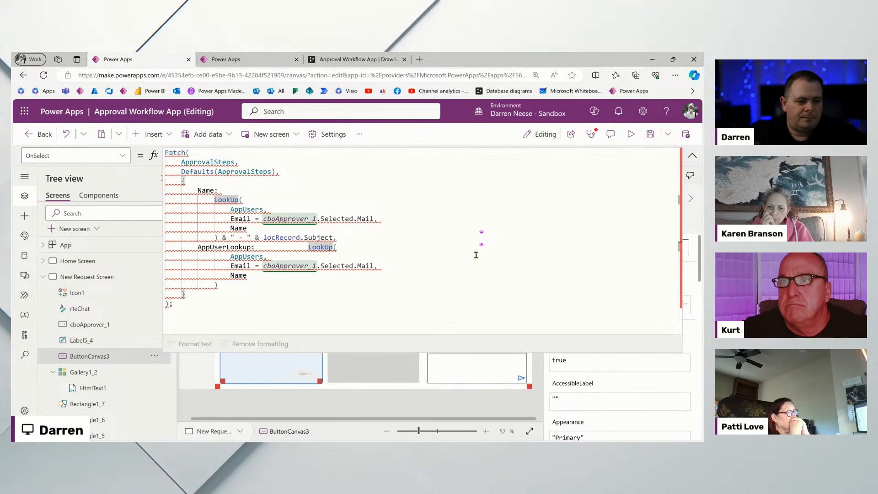
key(Return)
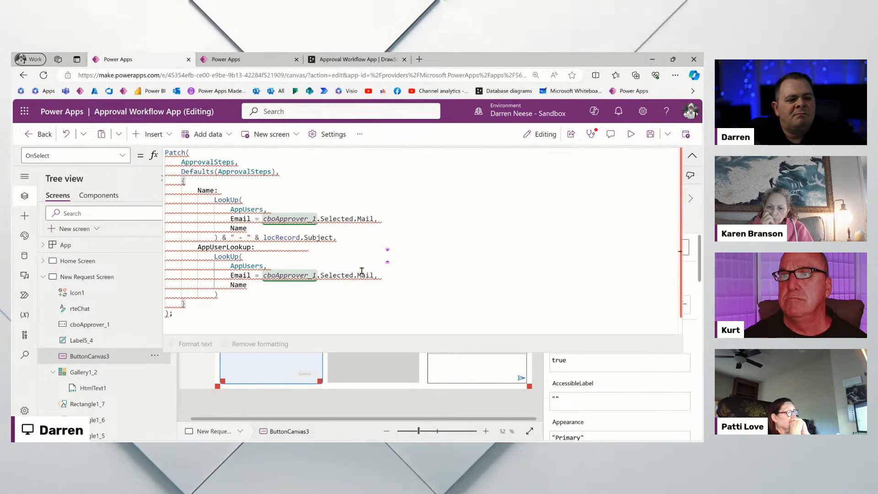
drag(421, 284, 375, 274)
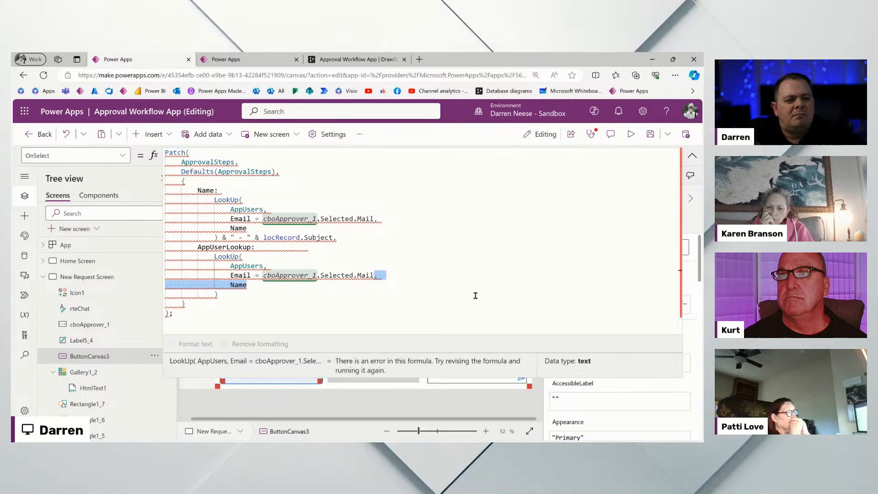
key(BackSpace)
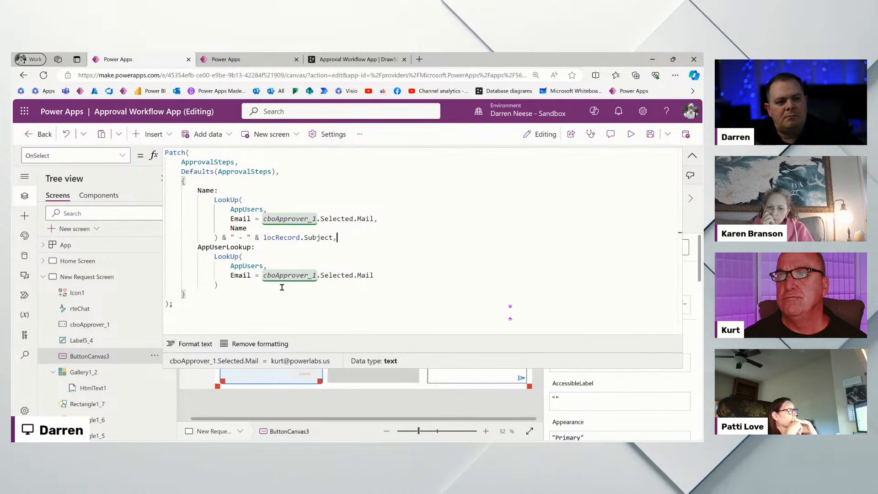
Check the remaining ApprovalStep columns in drawSQL, add RequestLookup: locRecord to the Patch record, and collapse the formula editor.
click(366, 60)
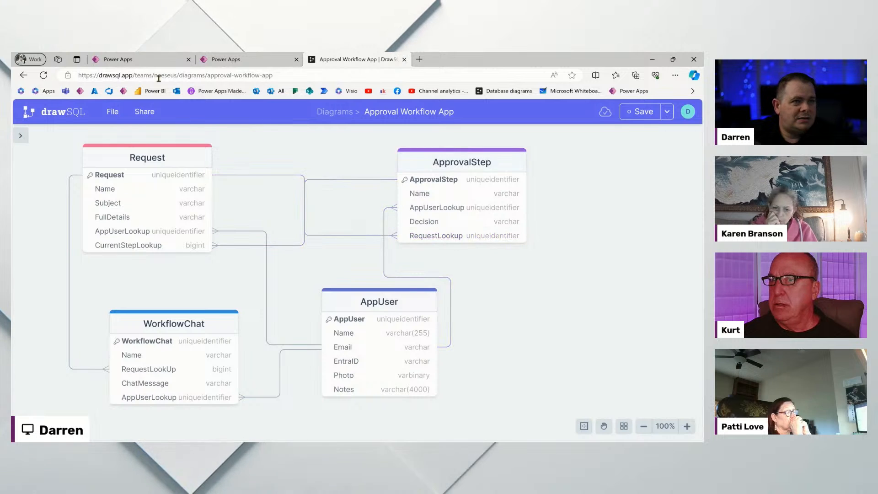
click(149, 63)
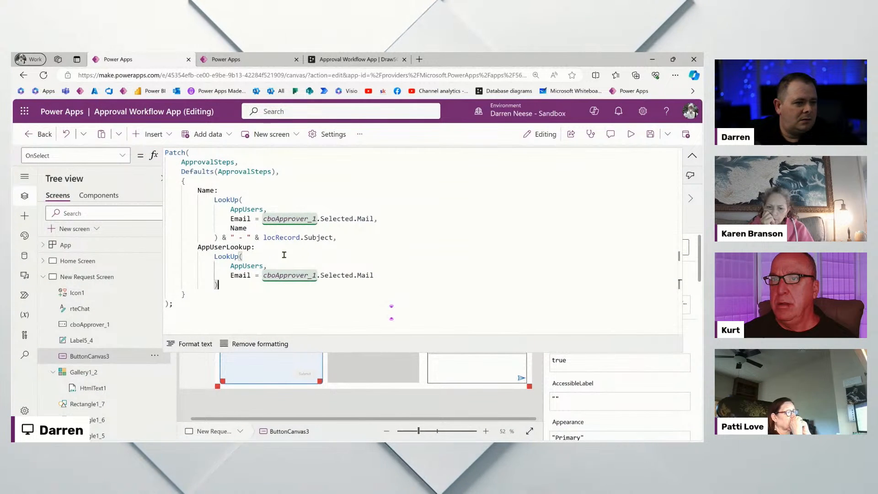
text(,)
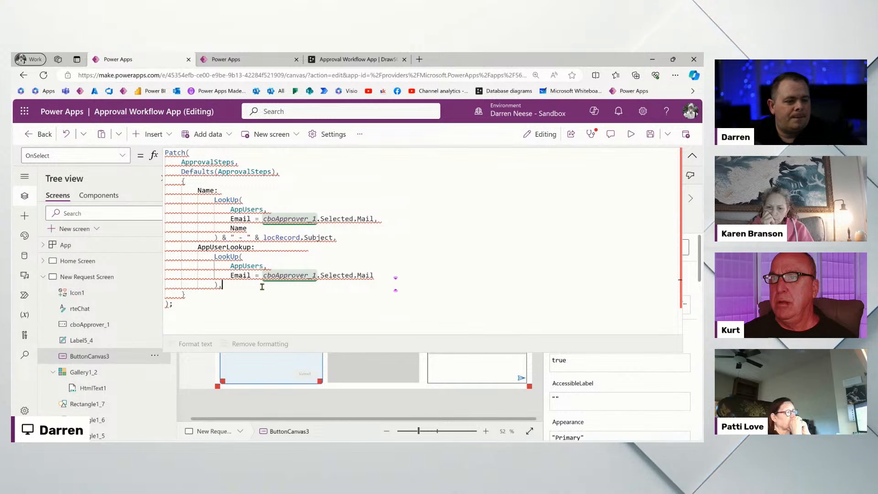
key(Return)
text(Requ)
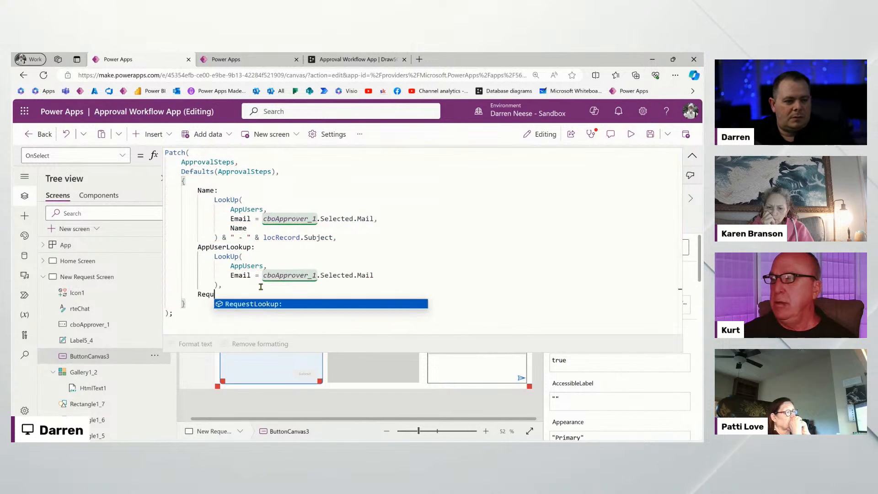
text(est)
key(Tab)
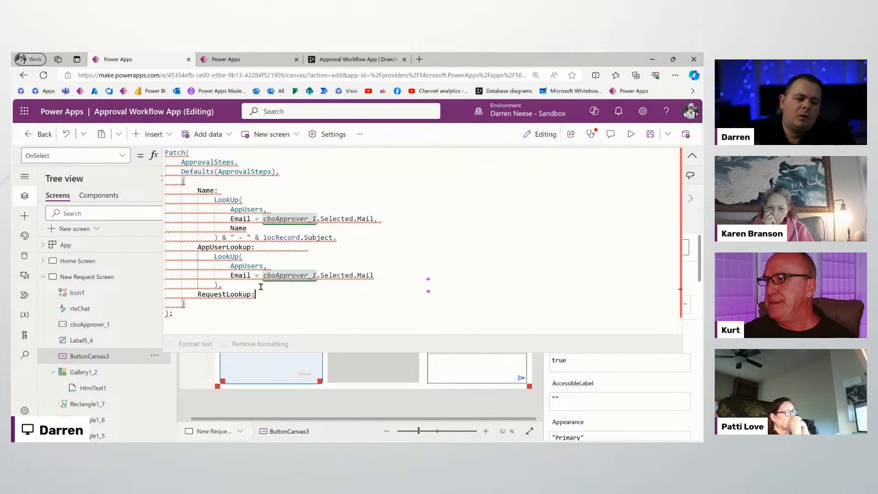
text(locRecord)
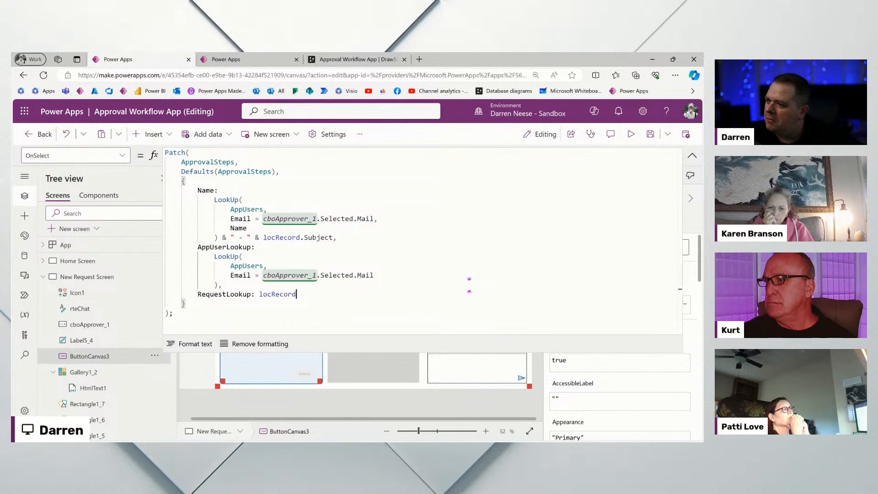
click(440, 245)
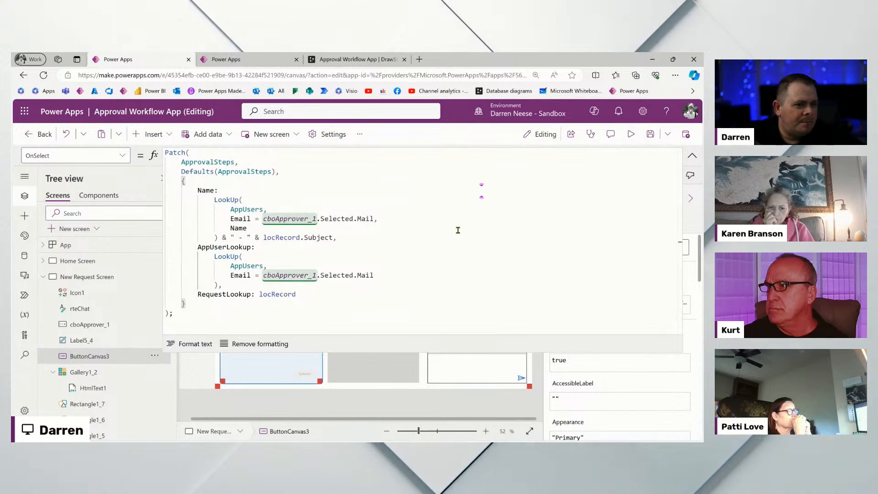
click(692, 156)
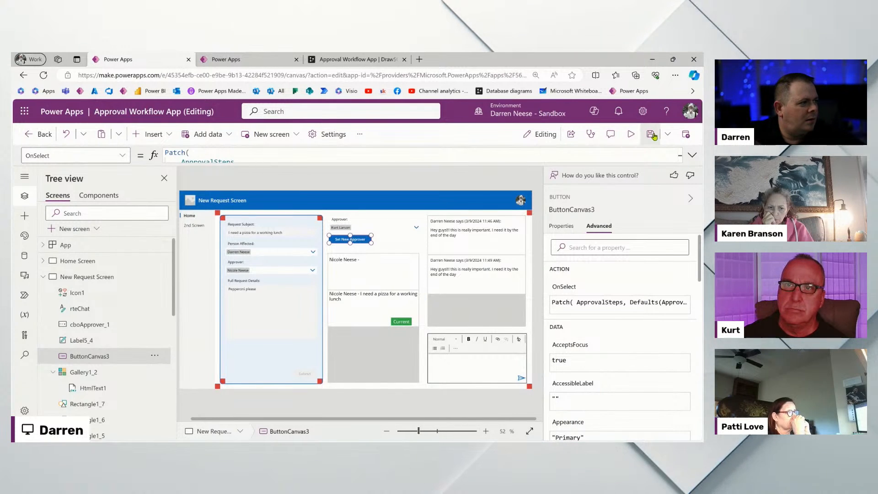
Preview the New Request Screen, run Set New Approver for the pizza request, and return to editing.
click(630, 134)
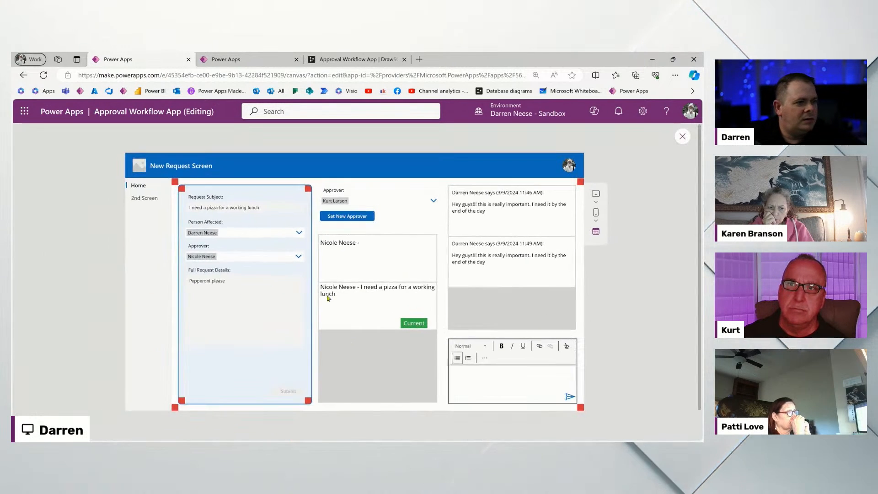
click(347, 222)
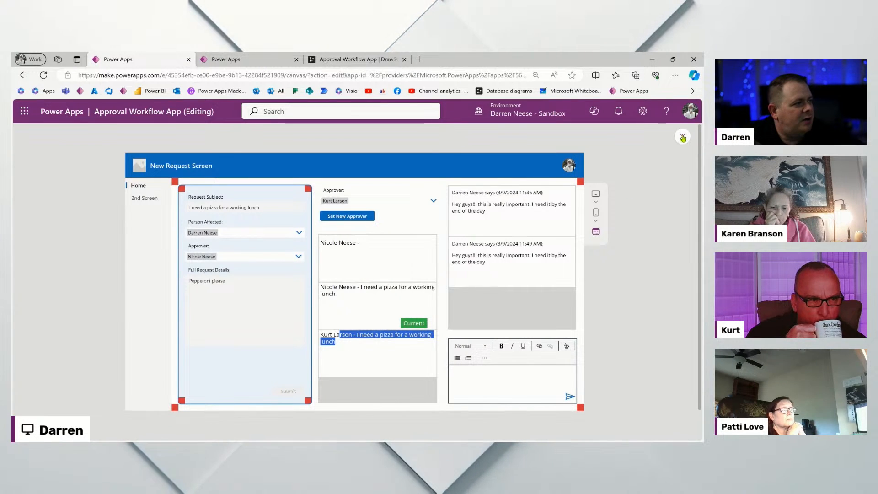
key(Escape)
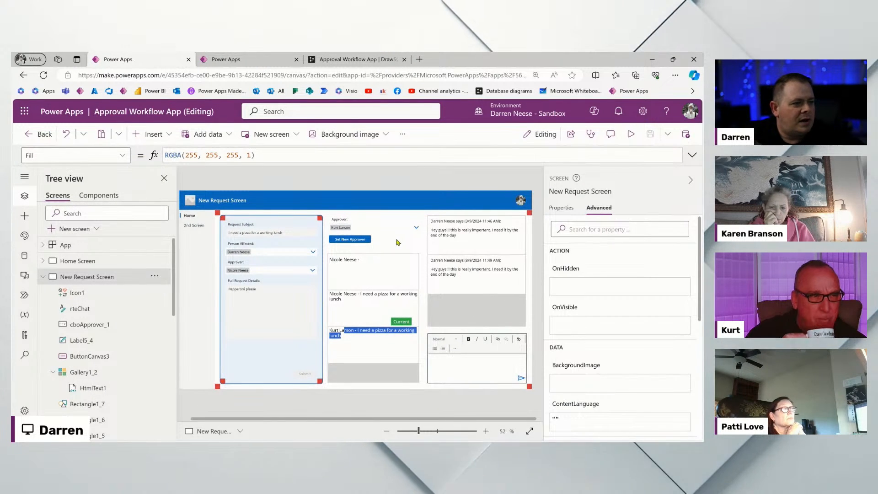
click(381, 244)
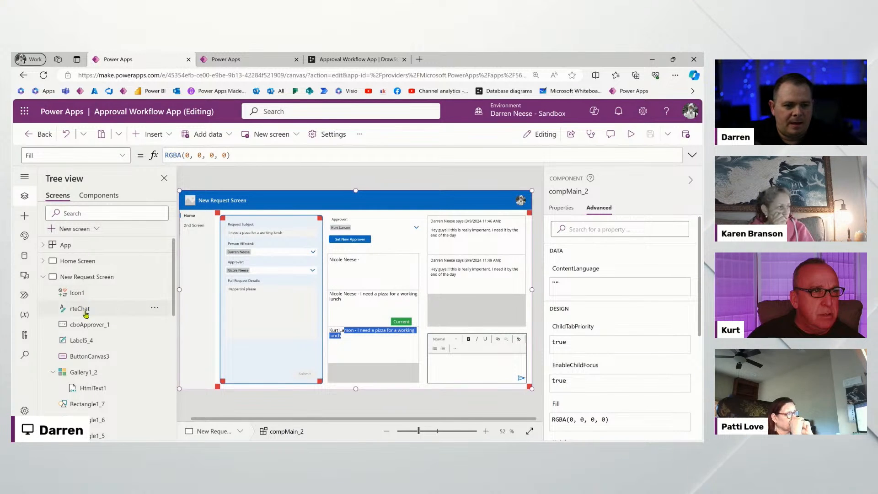
Add an UpdateContext call that sets locRecord after the ApprovalSteps Patch in ButtonCanvas3's OnSelect formula.
click(93, 355)
click(692, 155)
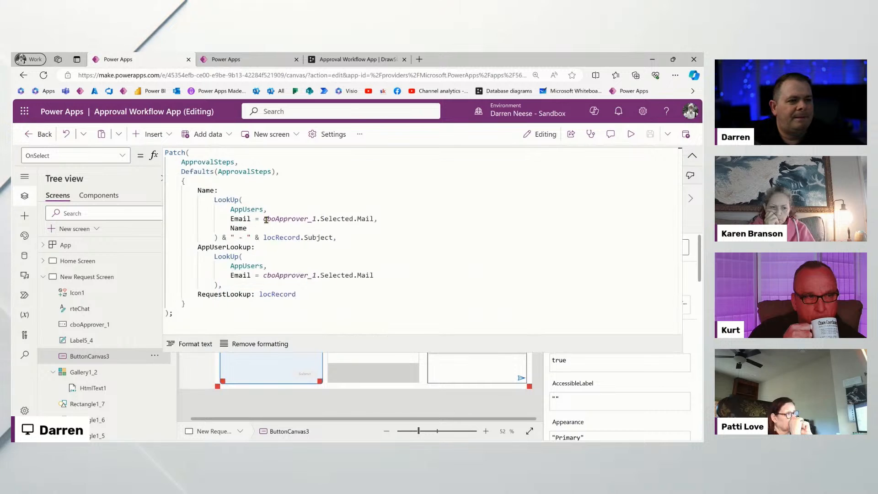
click(187, 322)
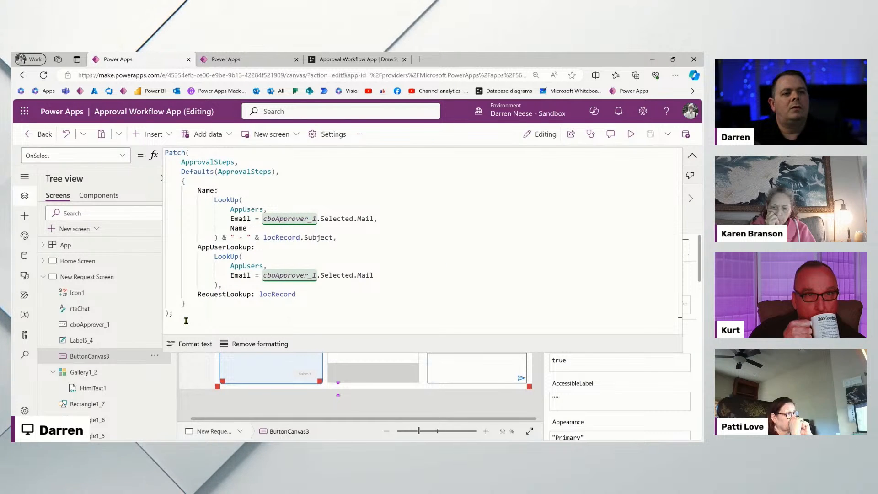
text(UpdateC)
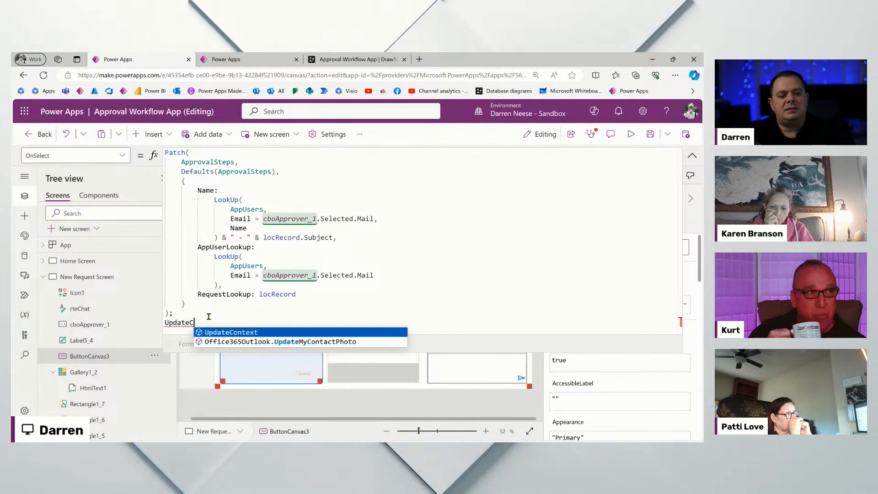
key(Tab)
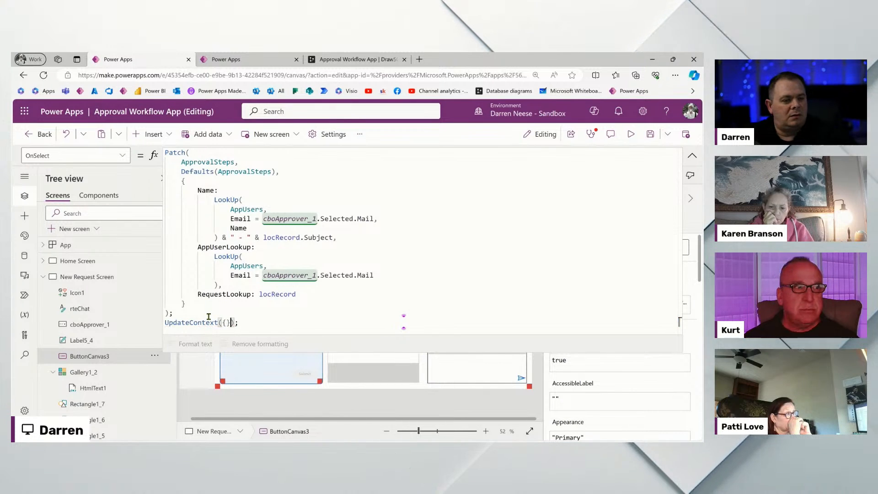
text({)
key(Return)
text(l)
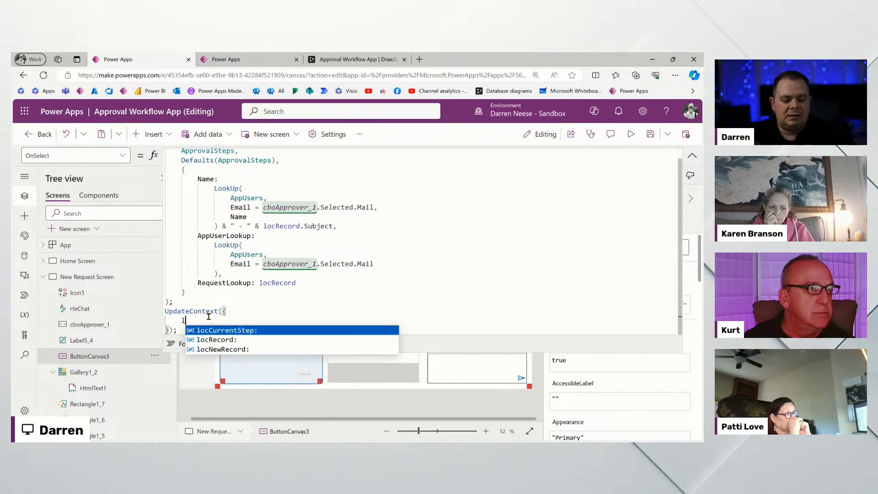
text(ocR)
key(Tab)
Give locRecord a Patch of Requests for locRecord, with a record starting with the CurrentStepLookup: field.
text(Patch)
key(Left)
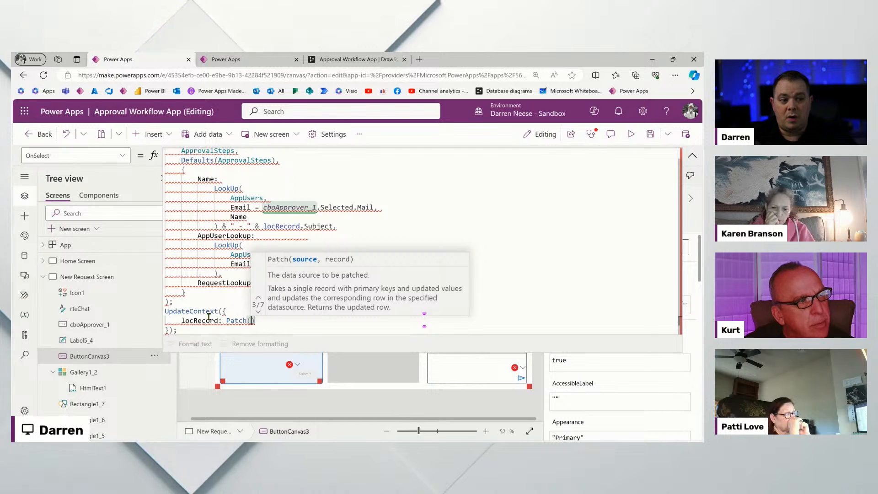
text(Requ)
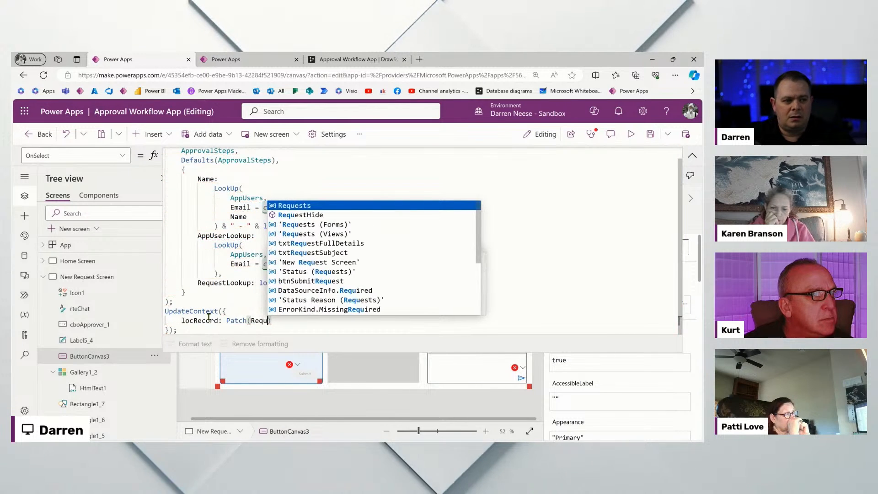
key(Tab)
text(, )
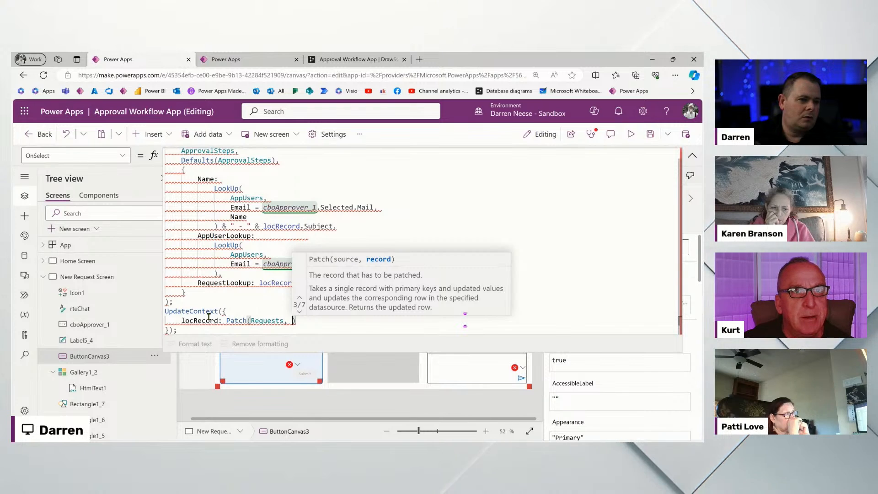
text(locR)
key(Tab)
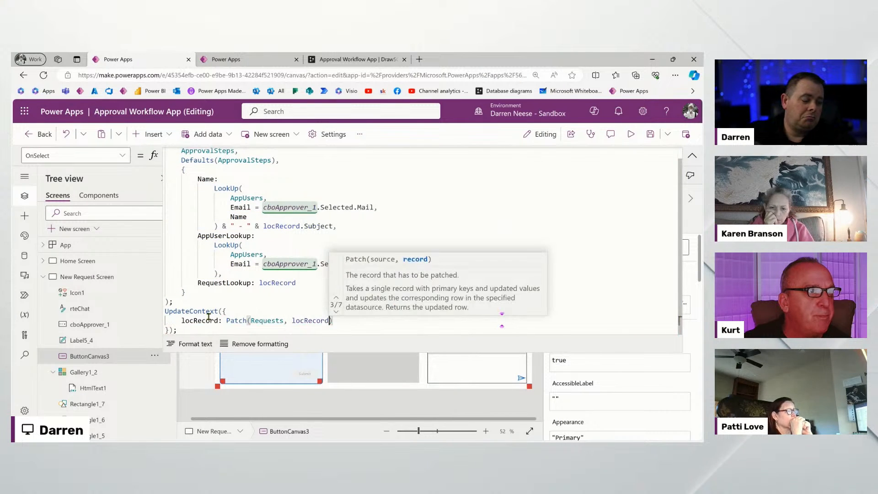
text(, {)
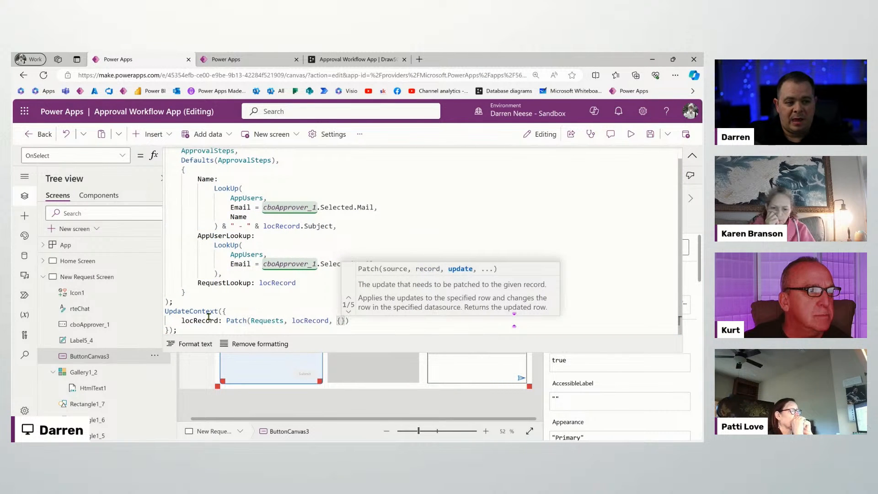
text(Cu)
key(Tab)
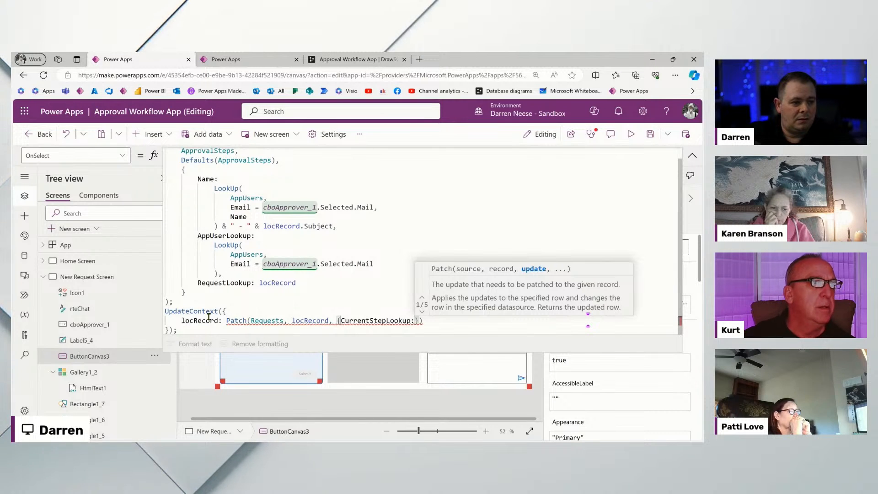
Insert UpdateContext({locCurrentStep: on a new line before the ApprovalSteps Patch at the start of the formula.
scroll(307, 226, up, 1)
click(239, 161)
click(269, 260)
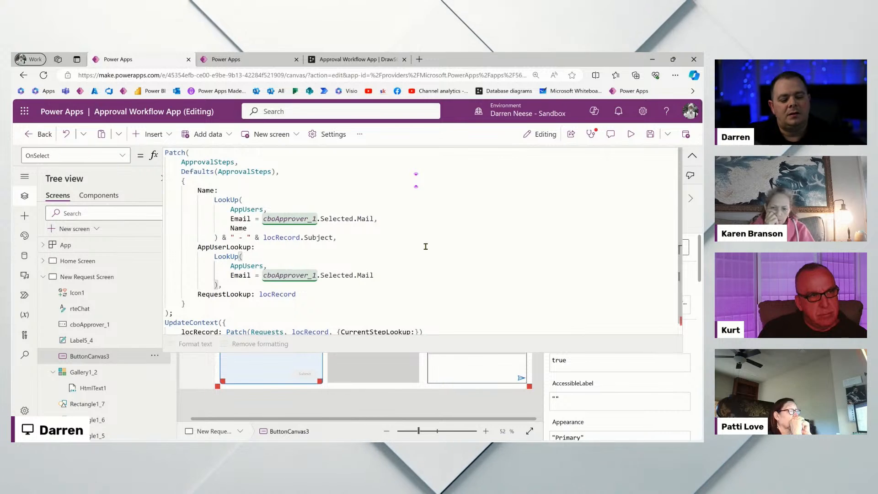
key(ctrl+Home)
key(Return)
key(Up)
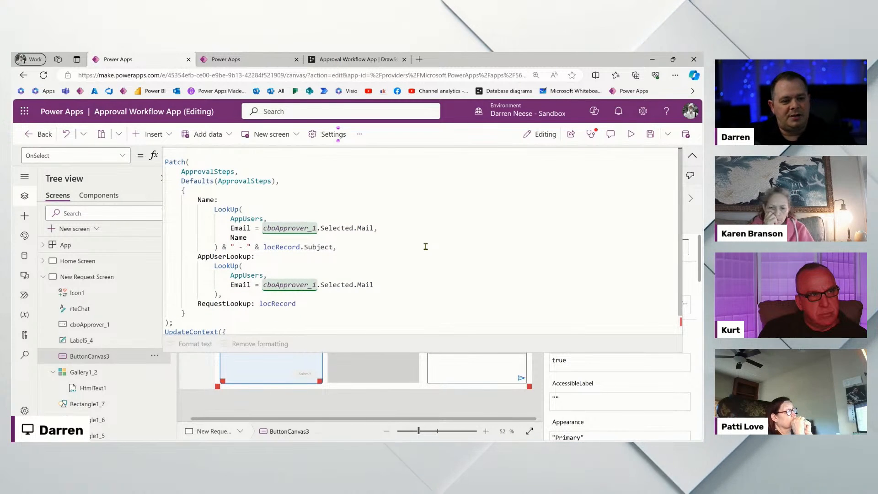
text(UpdateC)
key(Tab)
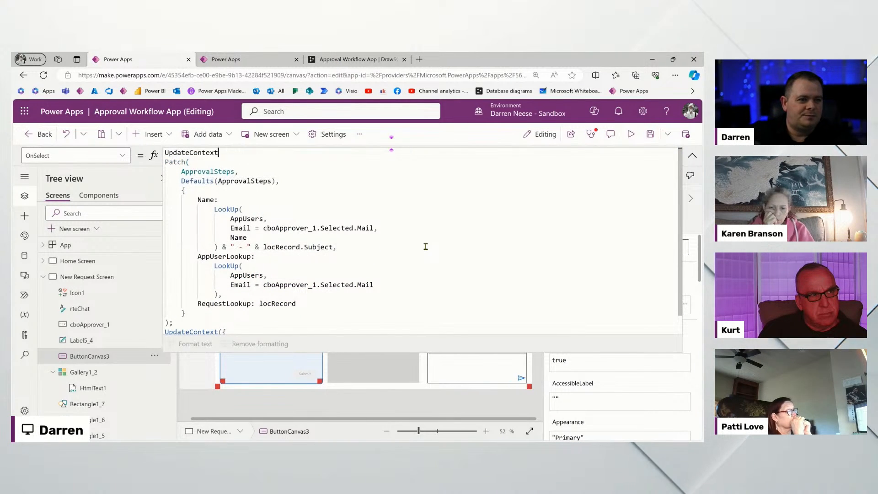
text(({locCurrentStep:)
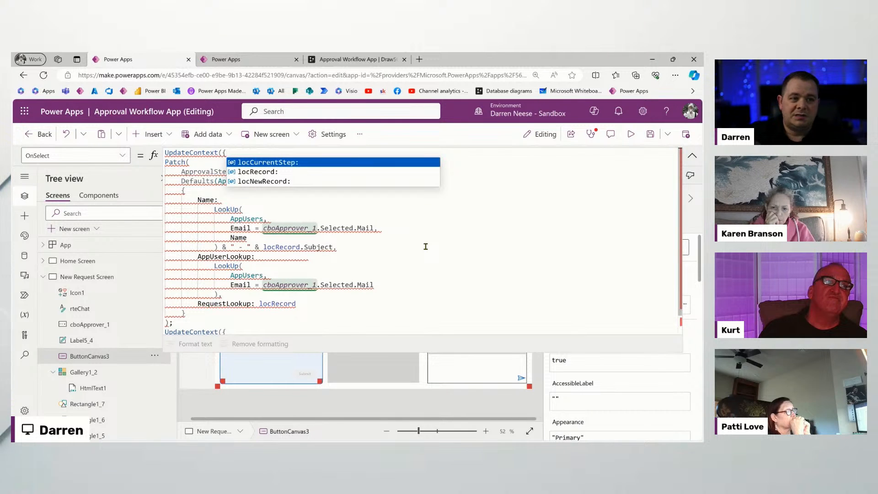
click(319, 162)
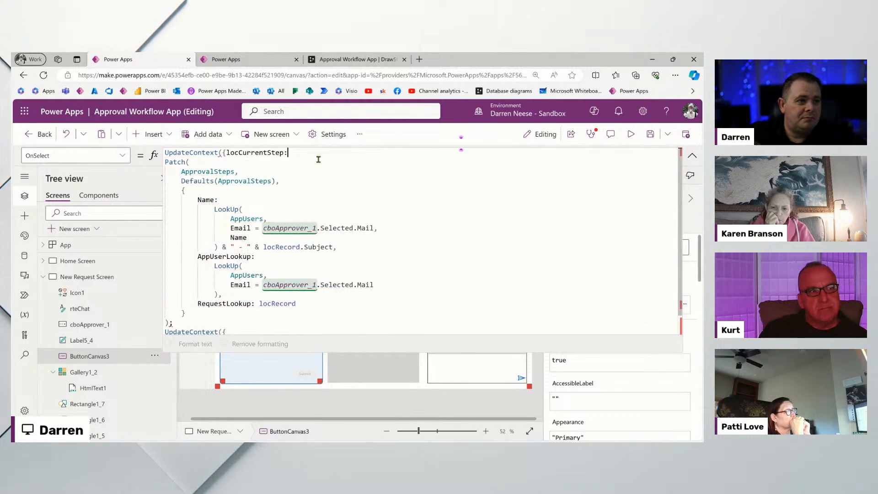
Close the locCurrentStep UpdateContext with }); directly after the ApprovalSteps Patch's closing parenthesis.
click(187, 323)
key(BackSpace)
text(}))
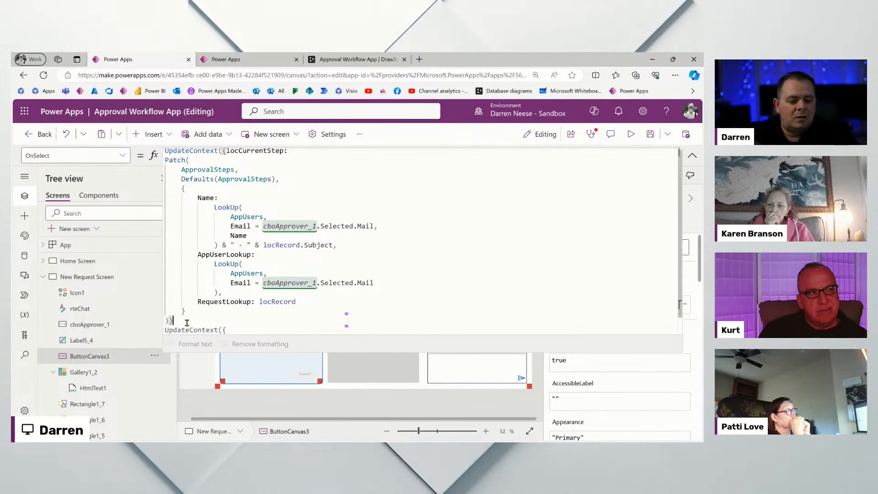
text(;)
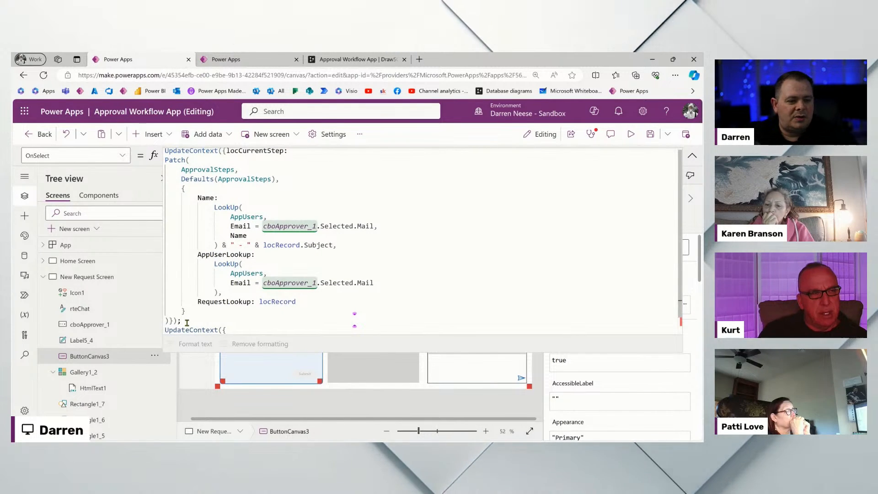
Set CurrentStepLookup to locCurrentStep in the Requests Patch, then format the formula and collapse the editor.
scroll(311, 270, down, 1)
scroll(229, 208, up, 1)
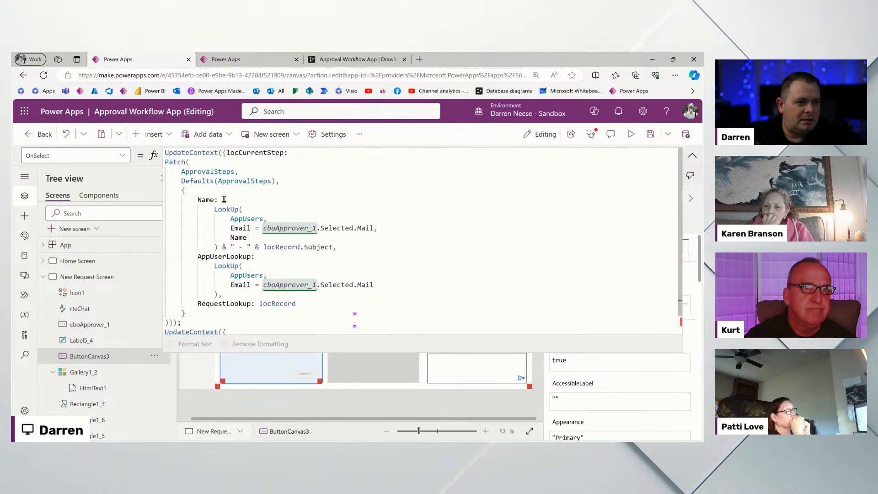
click(224, 153)
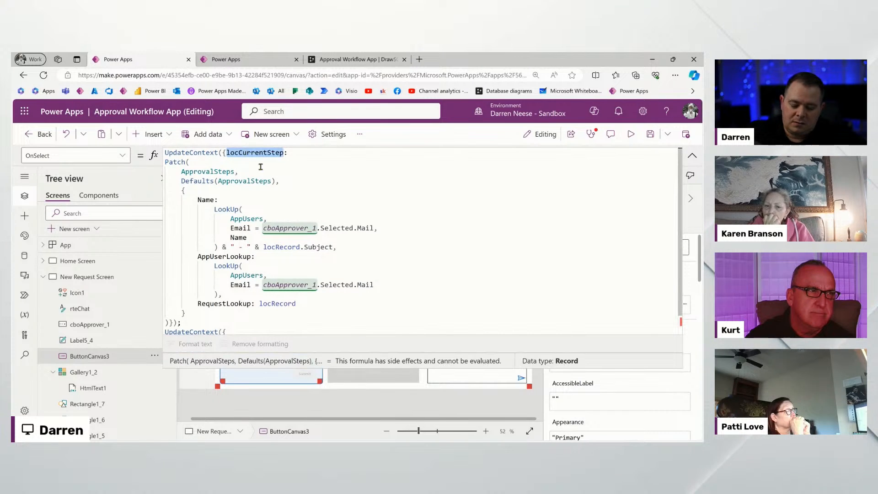
scroll(325, 227, down, 1)
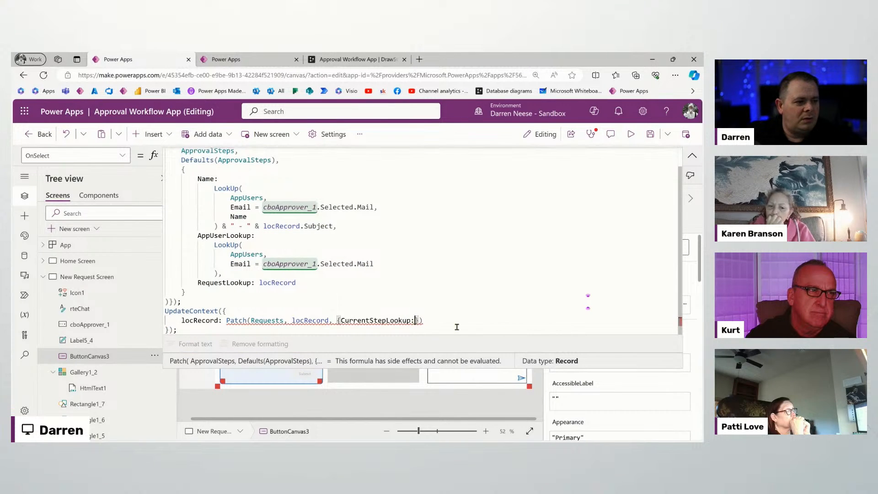
click(181, 344)
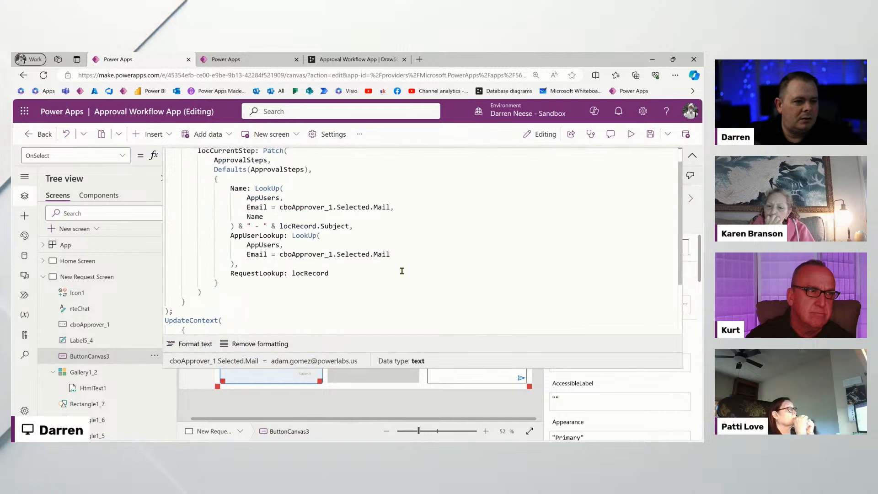
scroll(402, 205, down, 3)
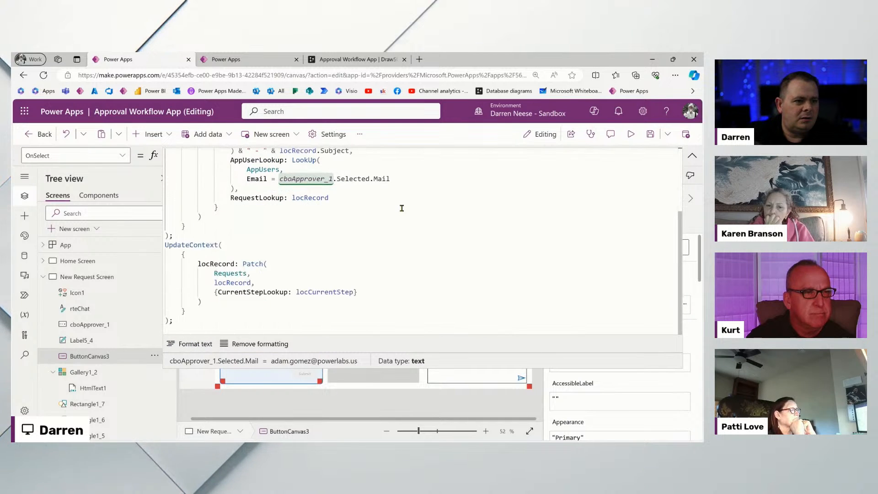
click(293, 310)
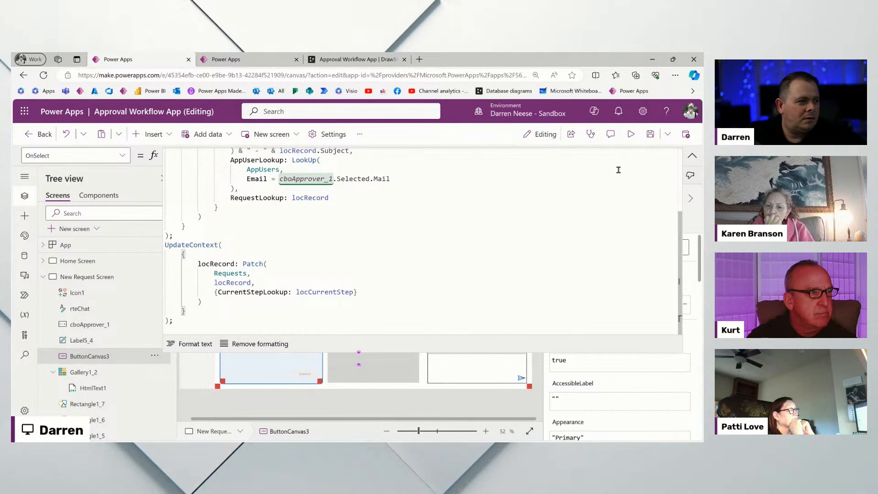
click(692, 158)
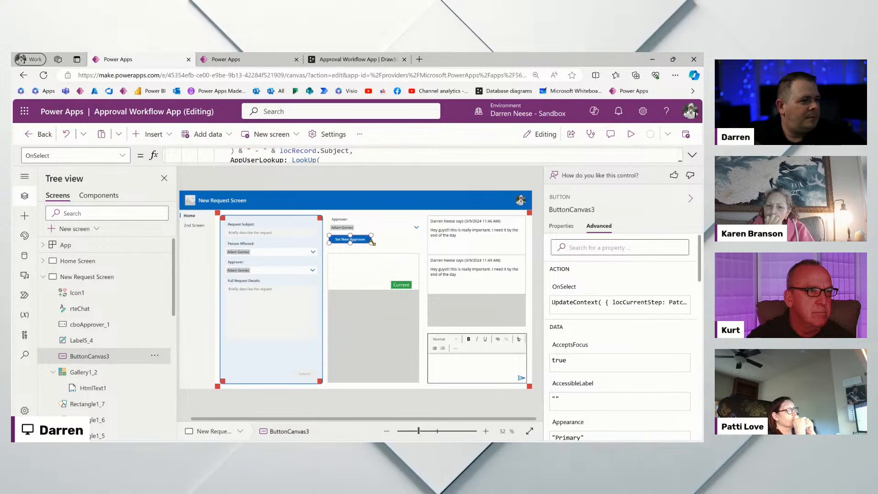
Preview the New Request Screen, choose another approver, run Set New Approver, and return to editing.
click(630, 134)
click(433, 201)
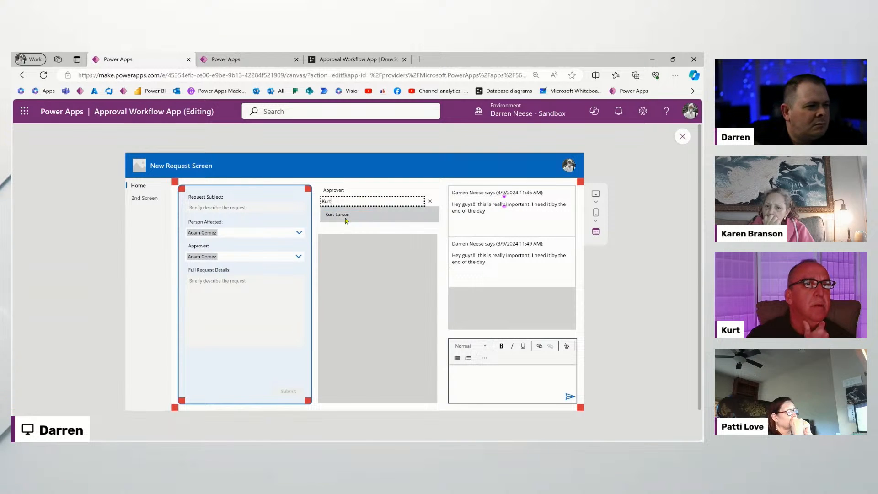
click(346, 222)
click(442, 181)
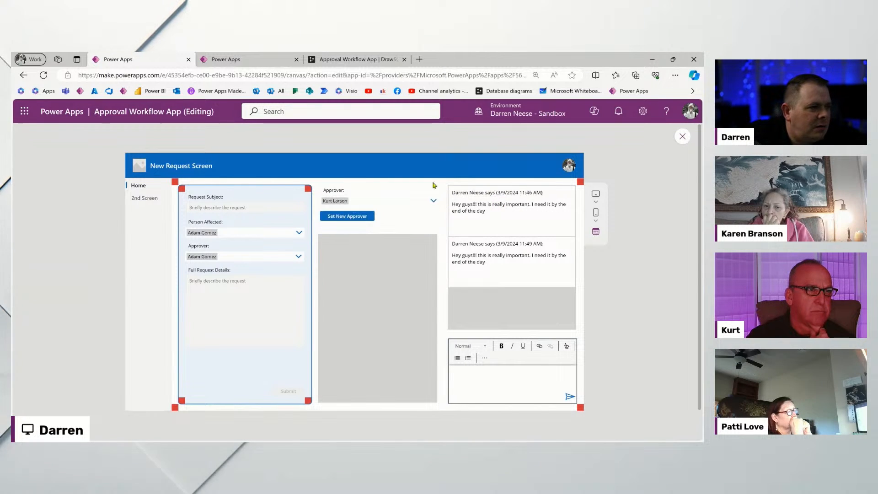
click(357, 217)
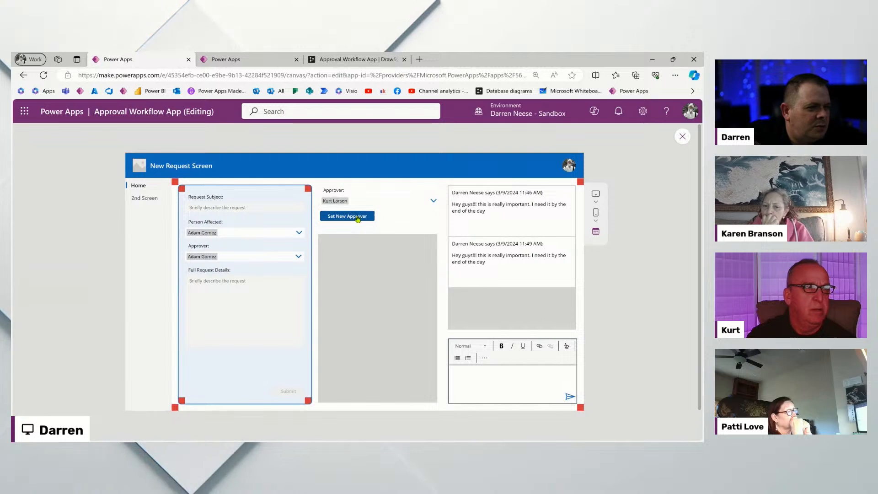
drag(339, 242, 392, 242)
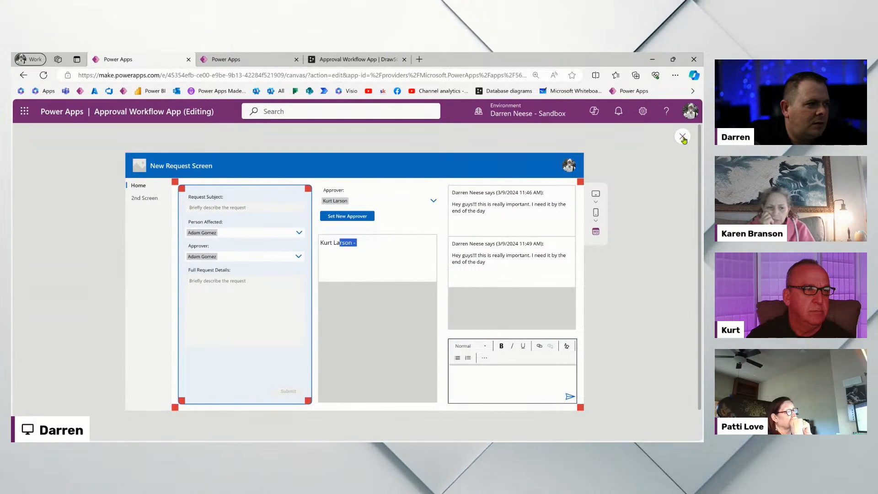
key(Escape)
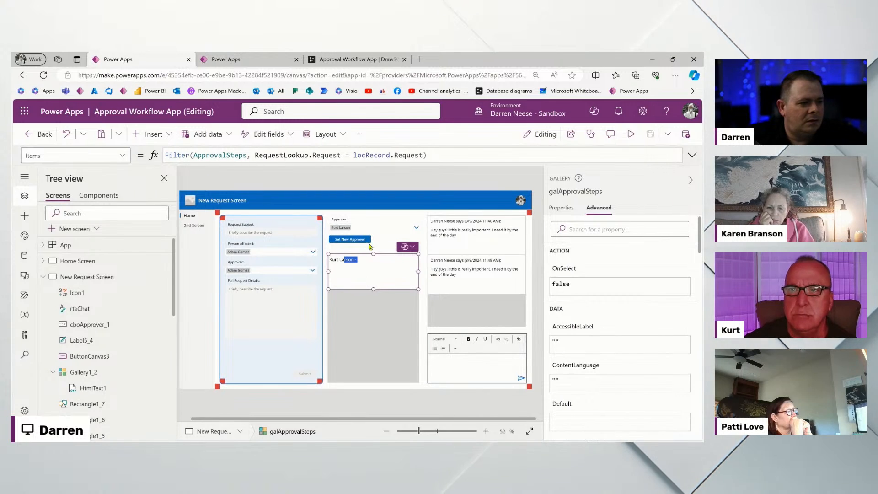
click(441, 186)
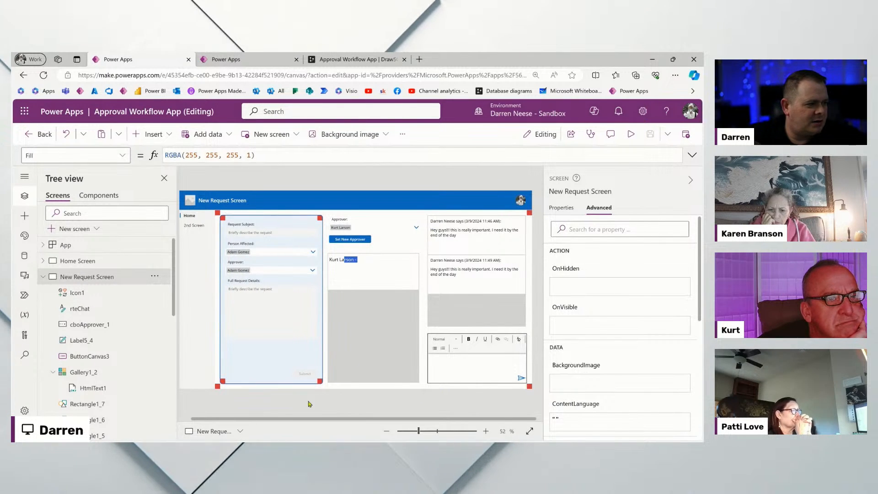
Preview the app, start a new request from Home with "Requst1" as both subject and full details, and submit it.
click(630, 136)
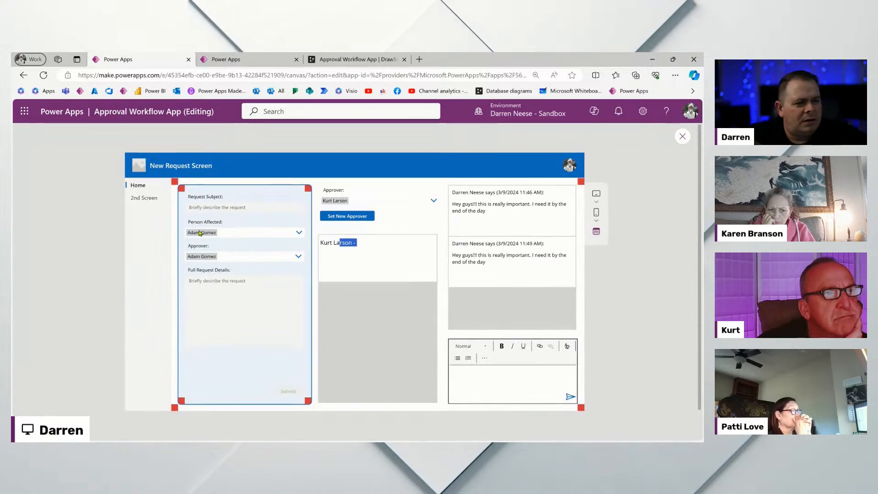
click(140, 186)
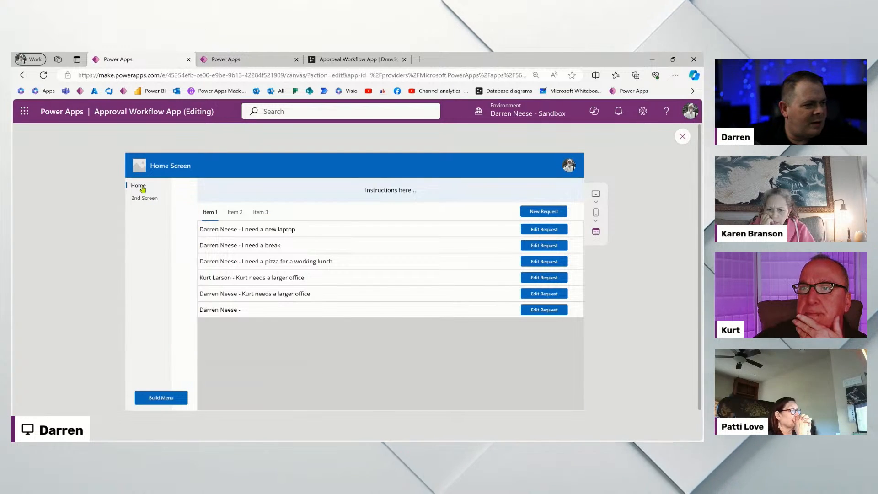
click(550, 214)
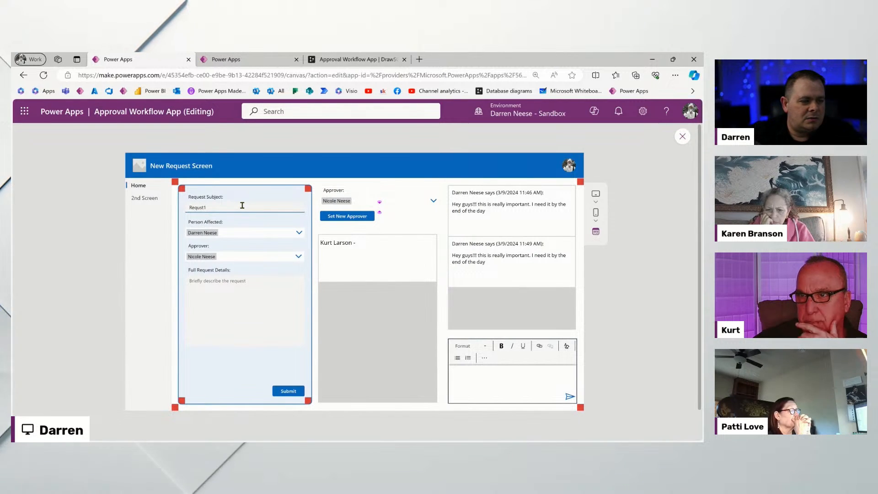
drag(215, 206, 181, 209)
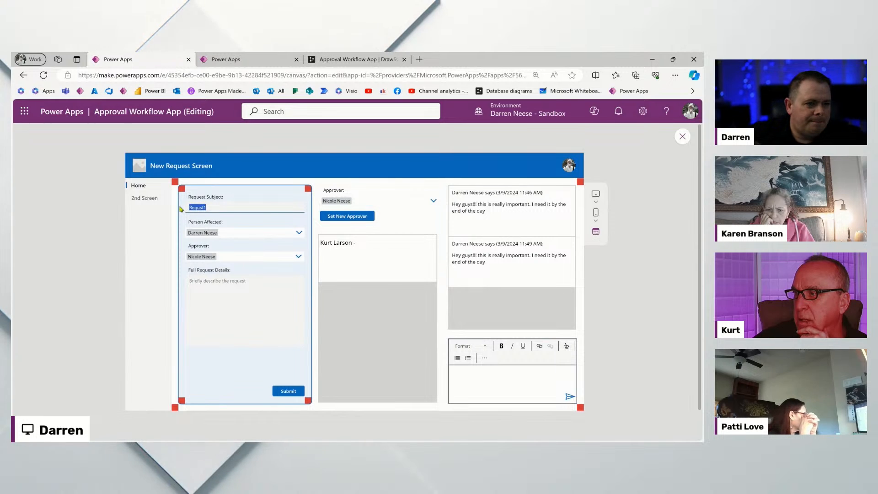
key(ctrl+c)
click(228, 280)
key(ctrl+v)
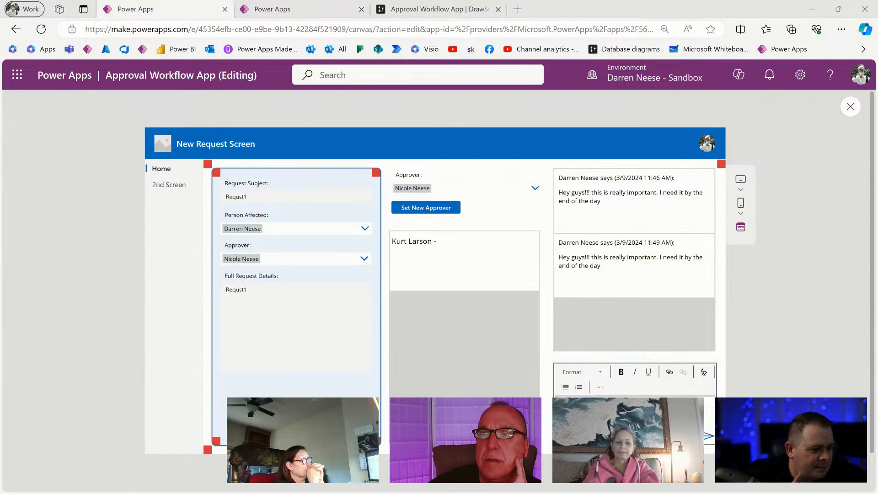
key(alt+Tab)
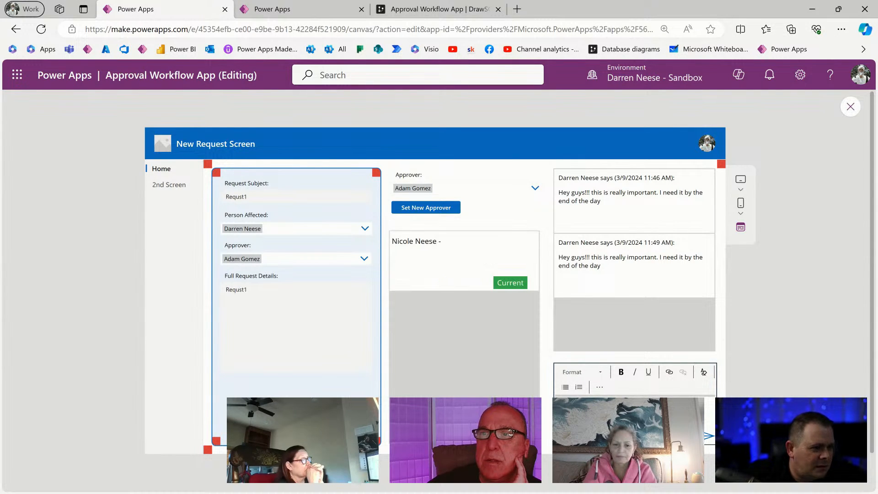
Replace the approver above the approval steps with another person, run Set New Approver, and return to editing.
click(534, 188)
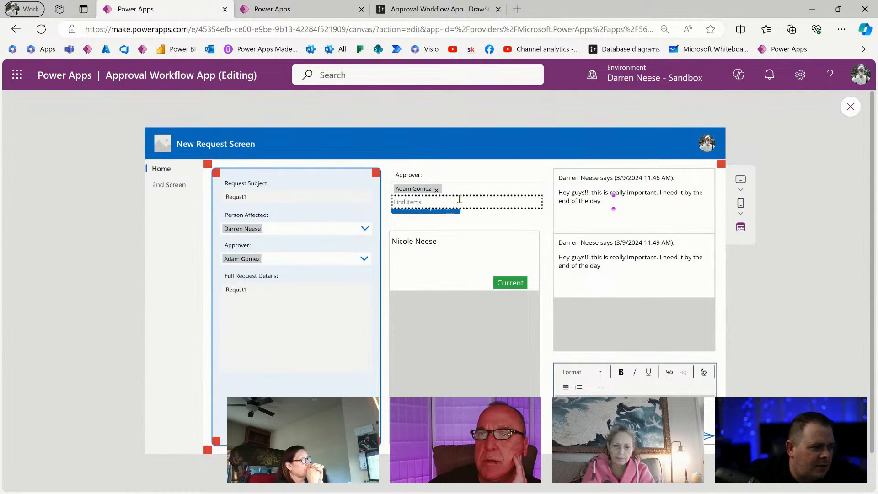
click(435, 189)
text(Kurt)
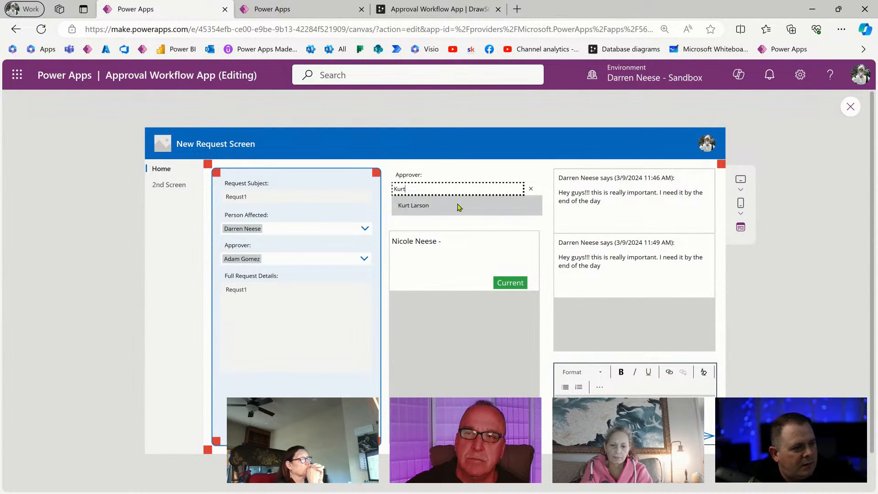
click(425, 203)
click(544, 154)
click(447, 210)
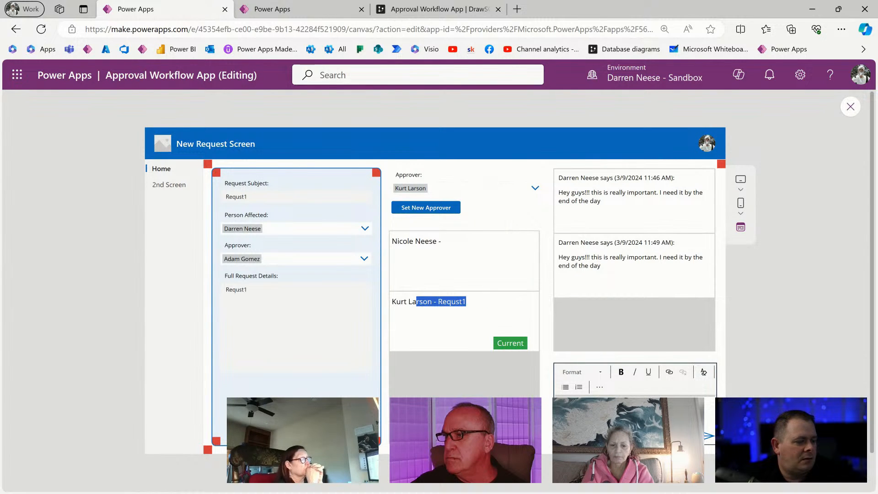
click(634, 418)
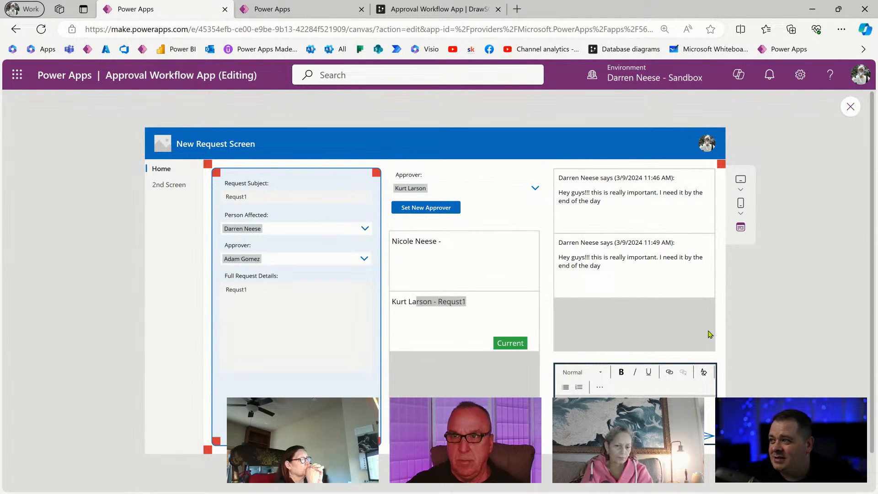
click(850, 106)
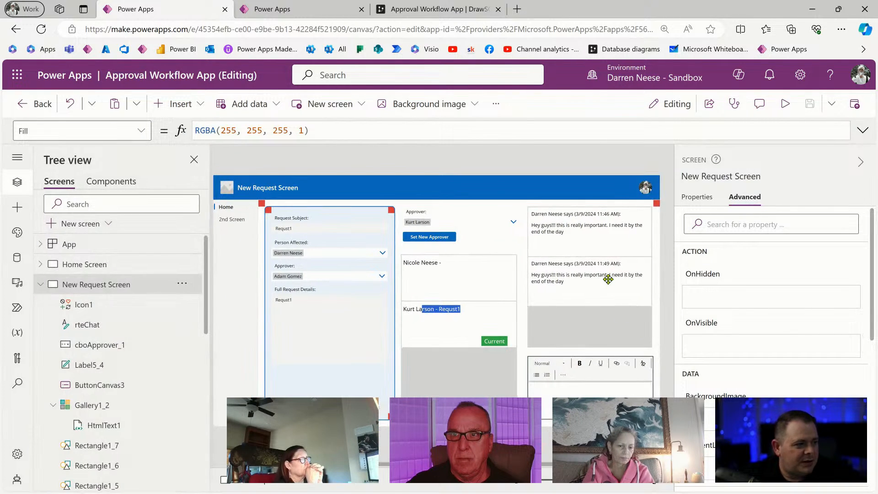
Wrap the chat gallery's Items source in an open Filter(WorkflowChats, expression.
click(612, 283)
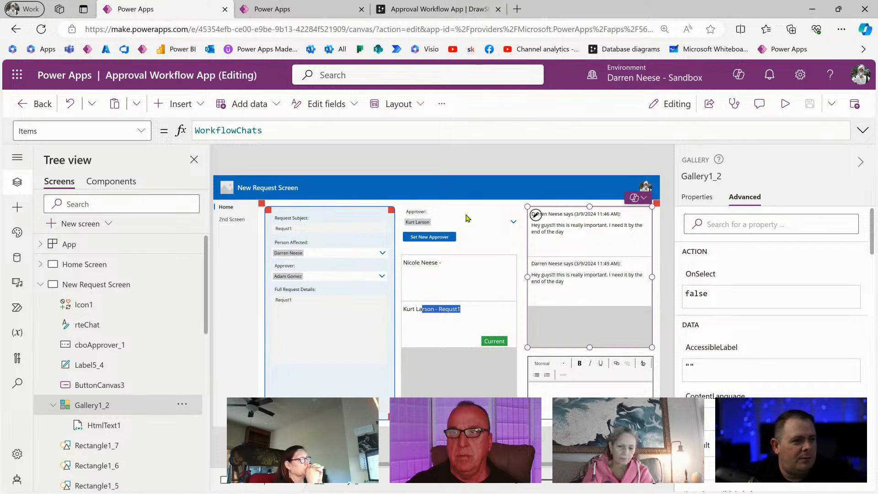
click(312, 131)
key(Home)
text(Filter()
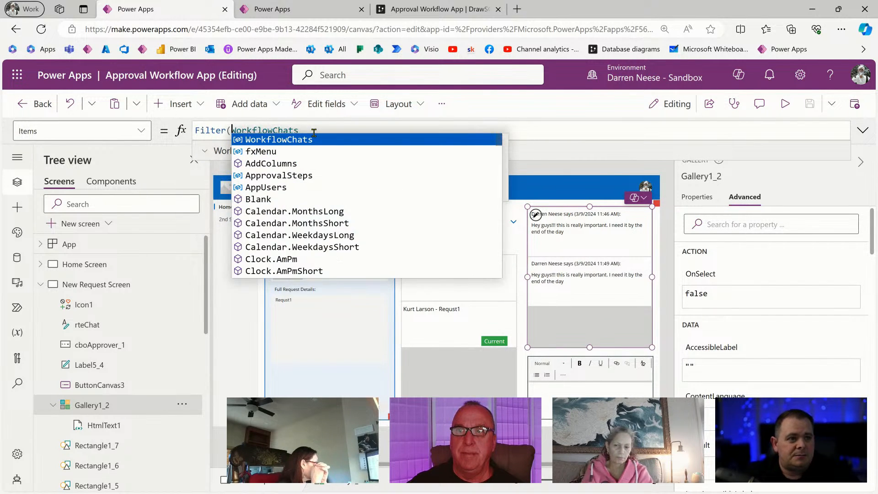
key(End)
text(,)
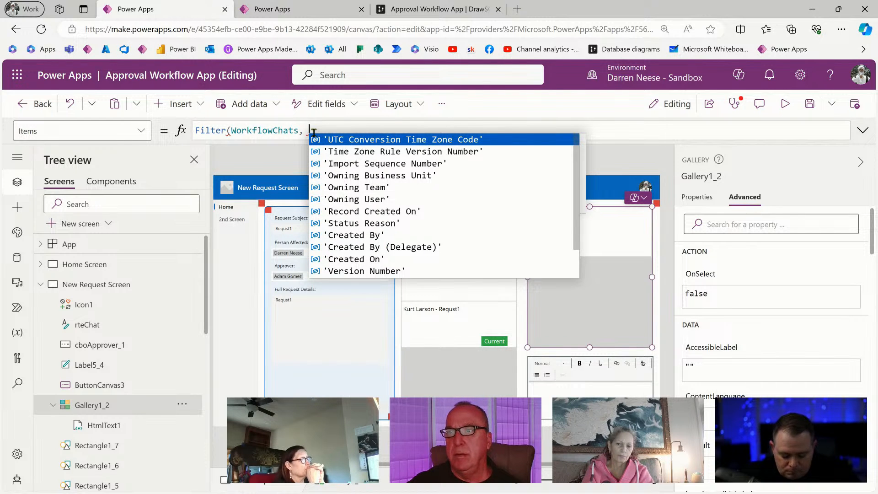
Check the Approval Workflow App diagram in drawSQL, and review the approval request messages in the Teams Workflows chat.
click(403, 13)
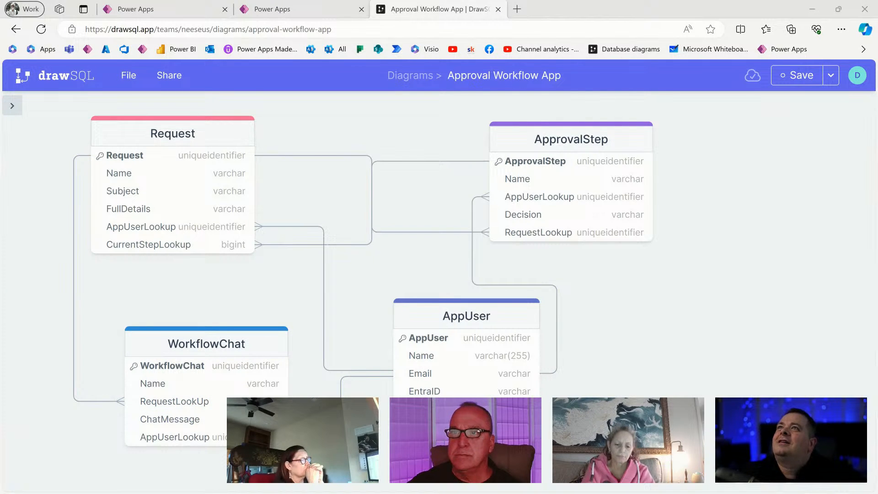
drag(1, 69, 359, 14)
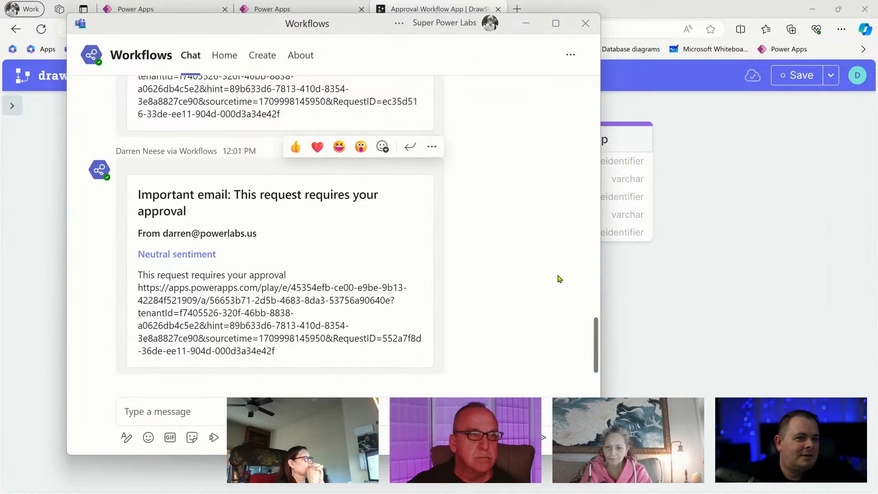
drag(599, 267, 809, 261)
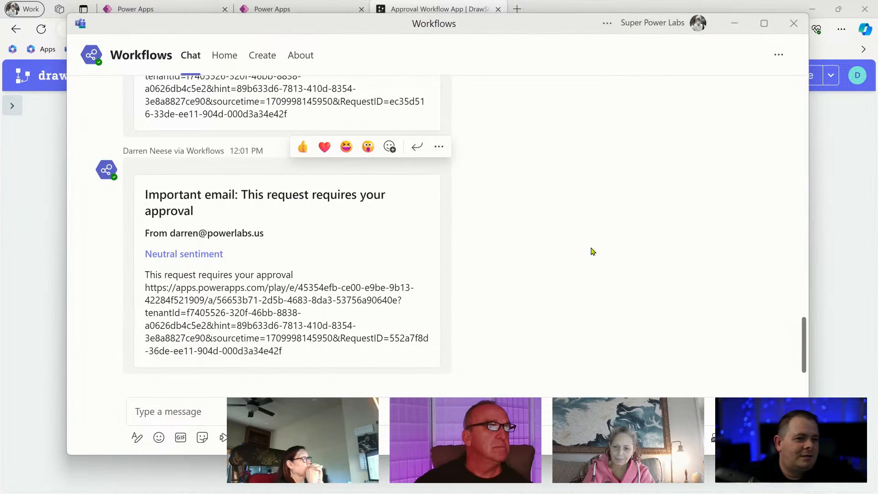
scroll(361, 309, up, 10)
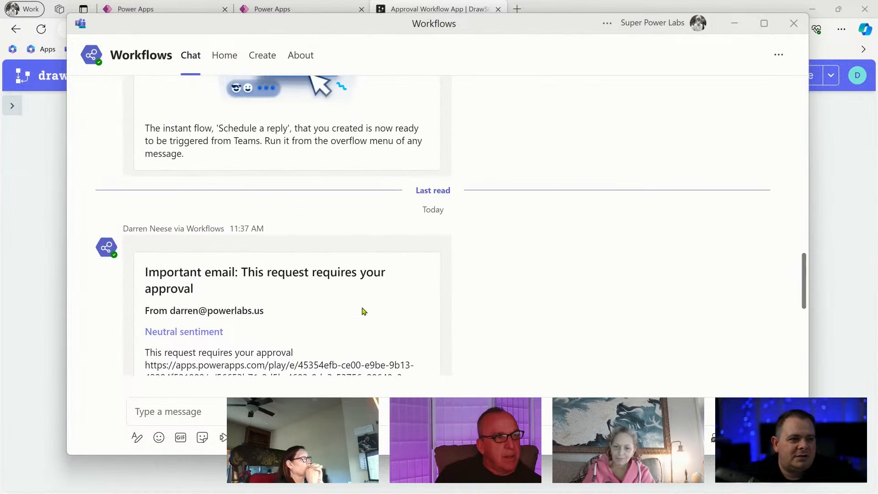
scroll(365, 310, up, 1)
scroll(364, 306, up, 4)
scroll(365, 307, down, 4)
scroll(365, 307, down, 10)
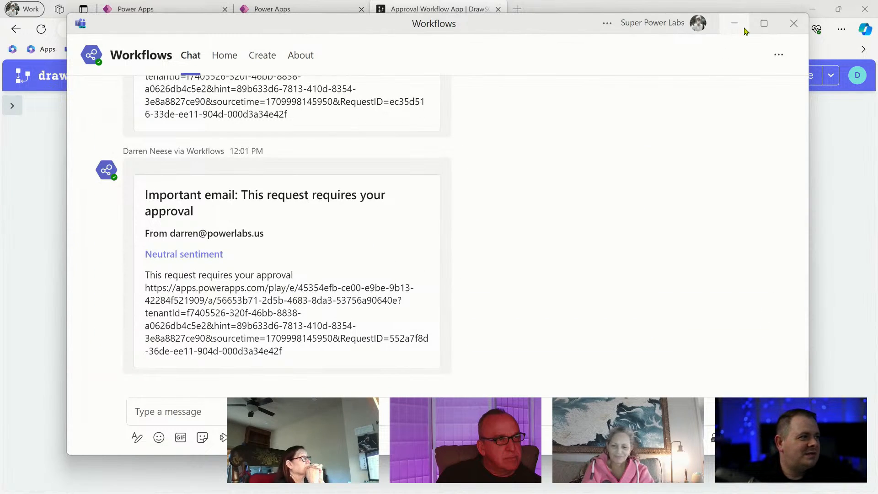
click(745, 30)
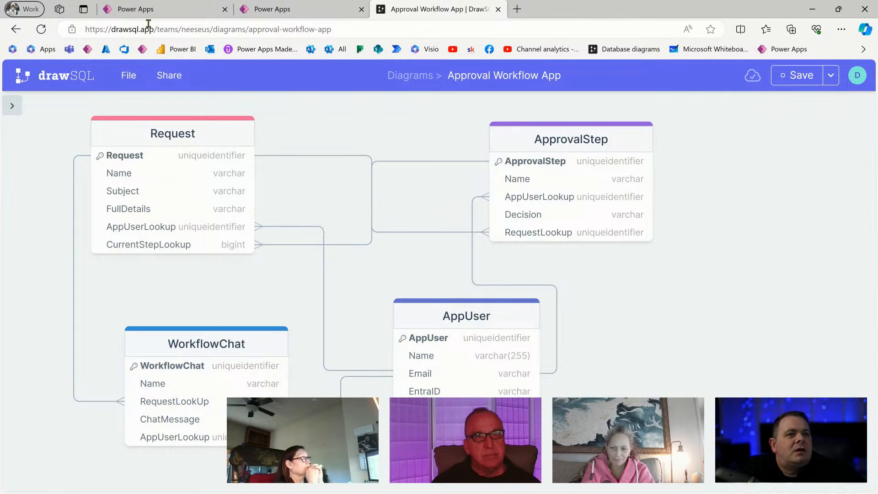
Return to Power Apps, complete the chat gallery's filter with RequestLookup.Request = locRecord.Request), and save the app.
click(161, 11)
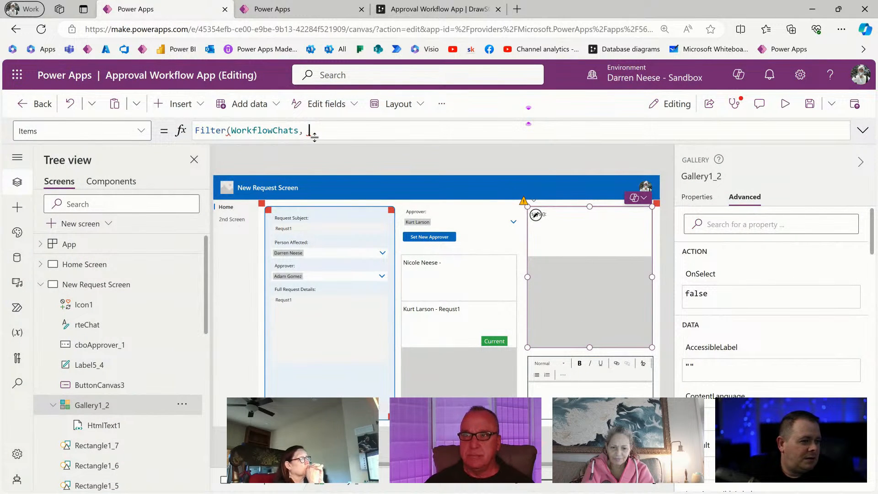
text(equestLookup.re)
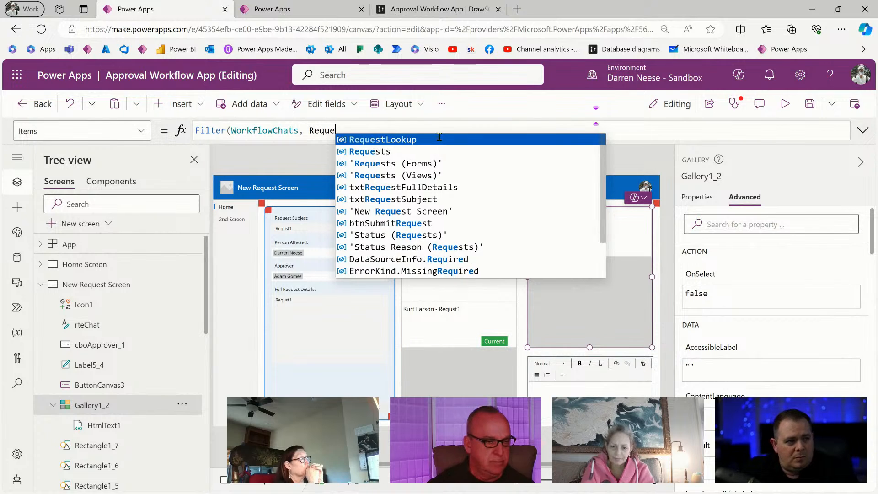
key(Tab)
text(.re)
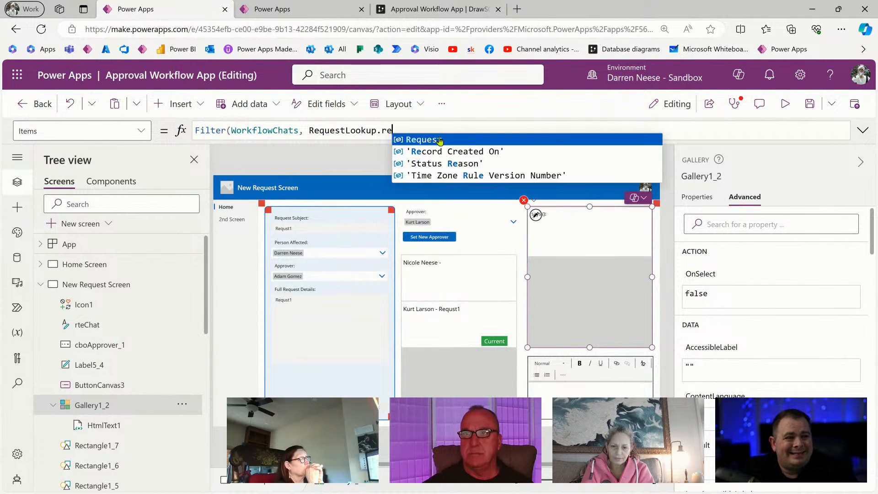
key(Tab)
text(= )
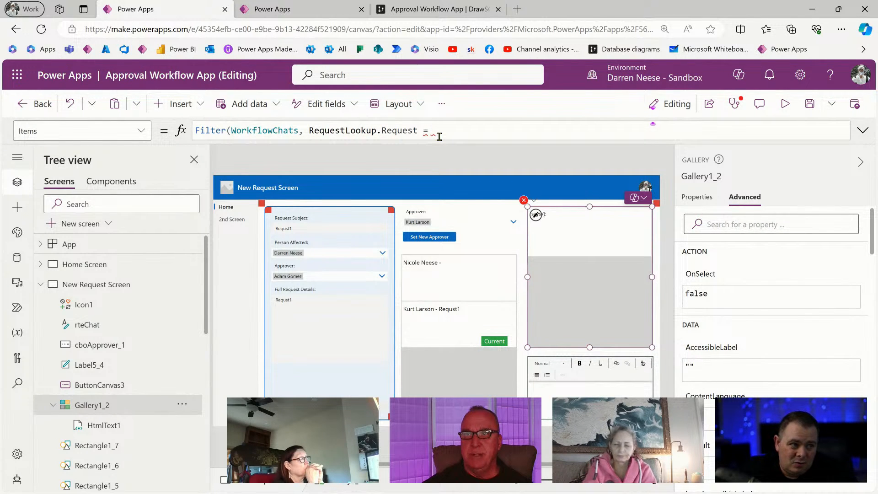
text(loc)
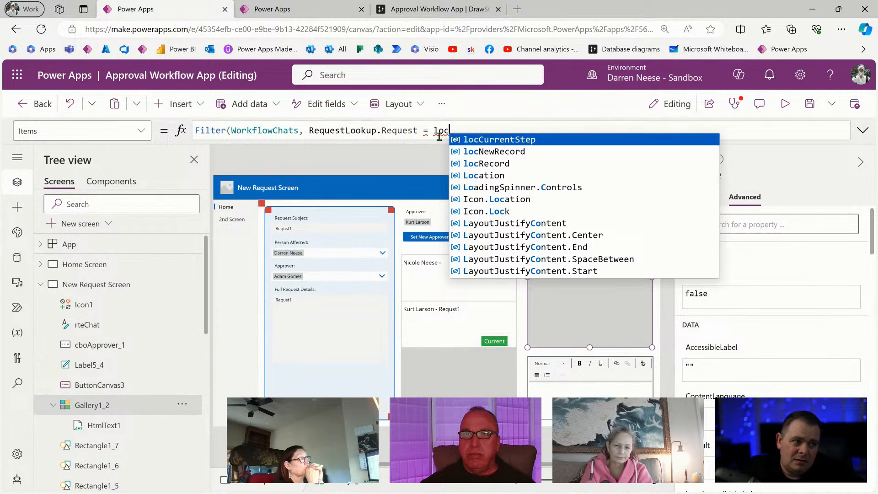
key(Down)
key(Down)
key(Tab)
text(.)
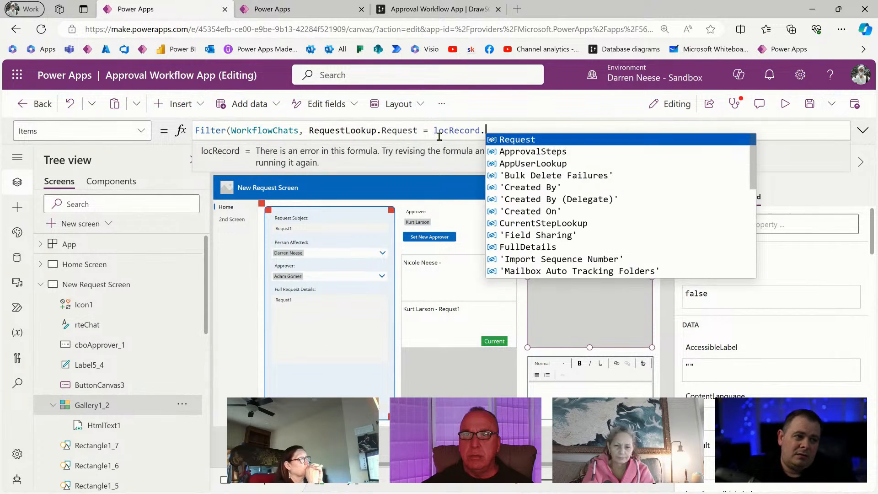
key(Tab)
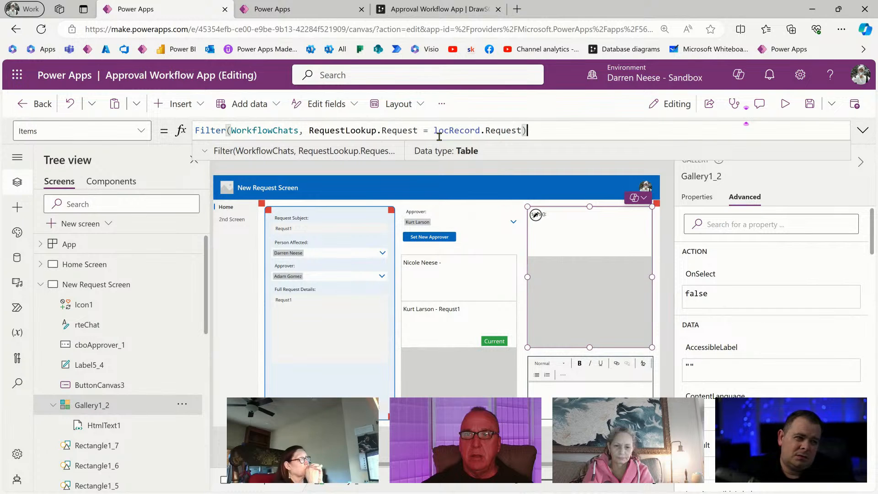
click(808, 104)
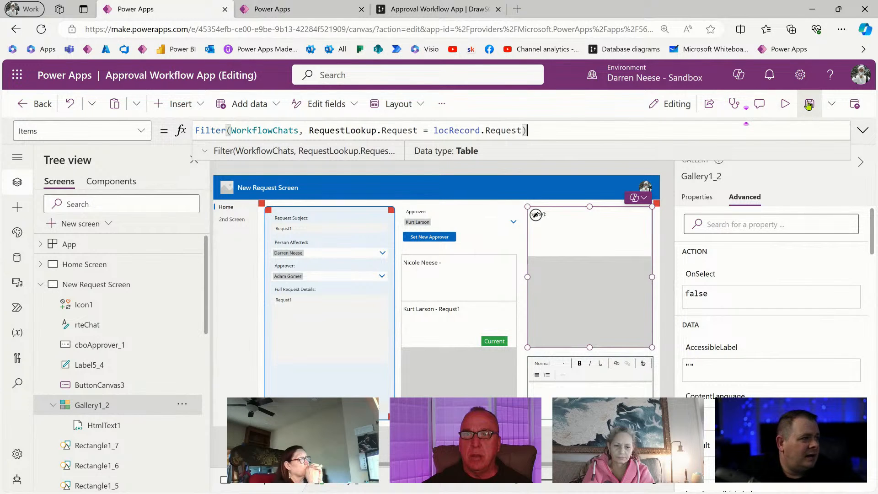
Preview the New Request Screen, post the chat messages 11111 and 2222 on the request, and return to editing.
click(782, 104)
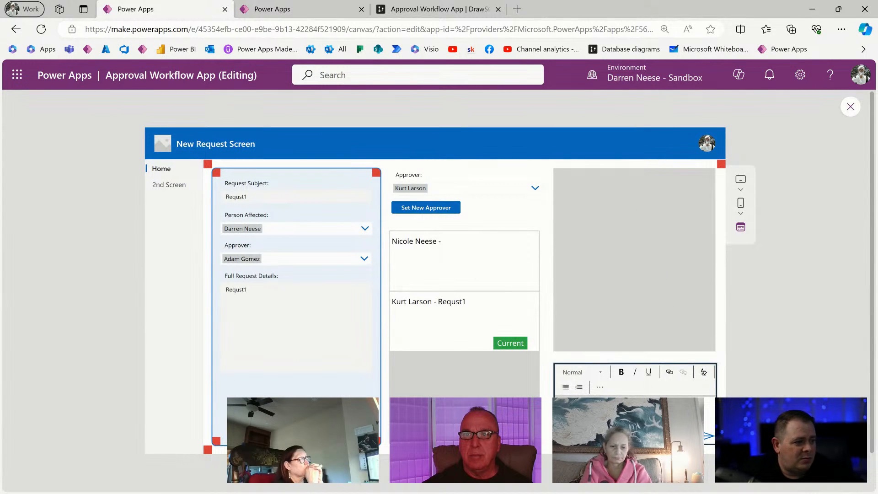
click(708, 437)
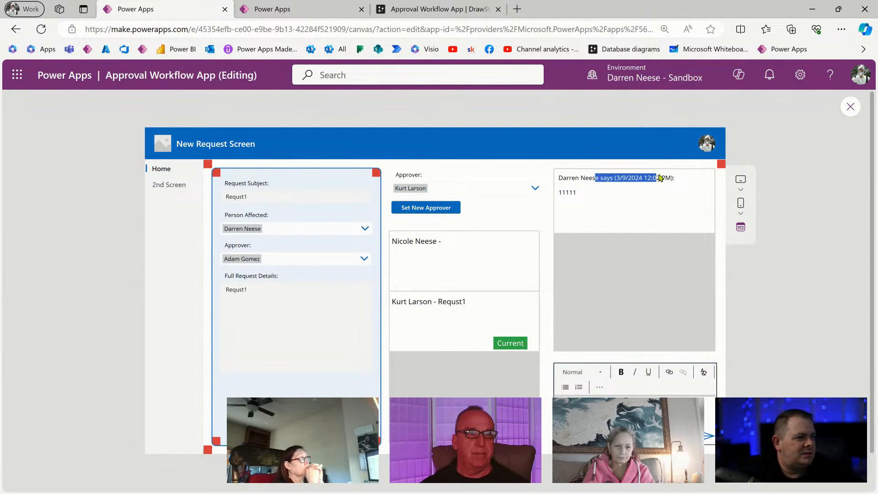
click(628, 418)
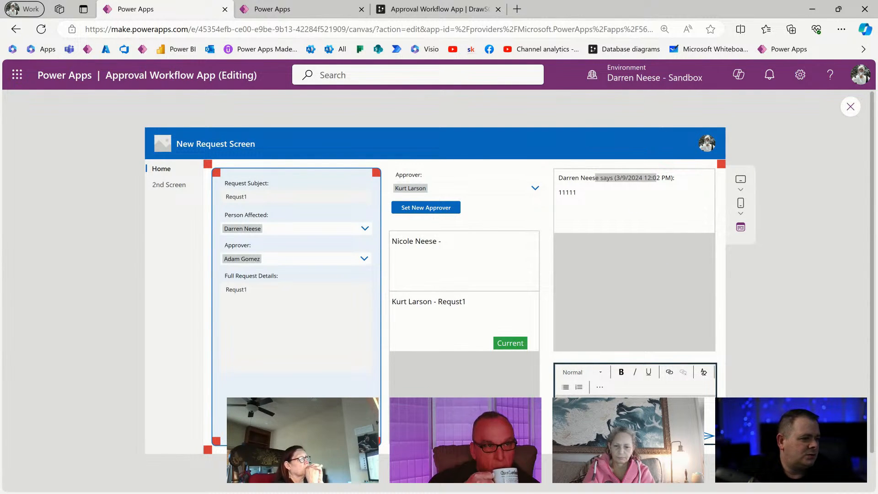
click(708, 436)
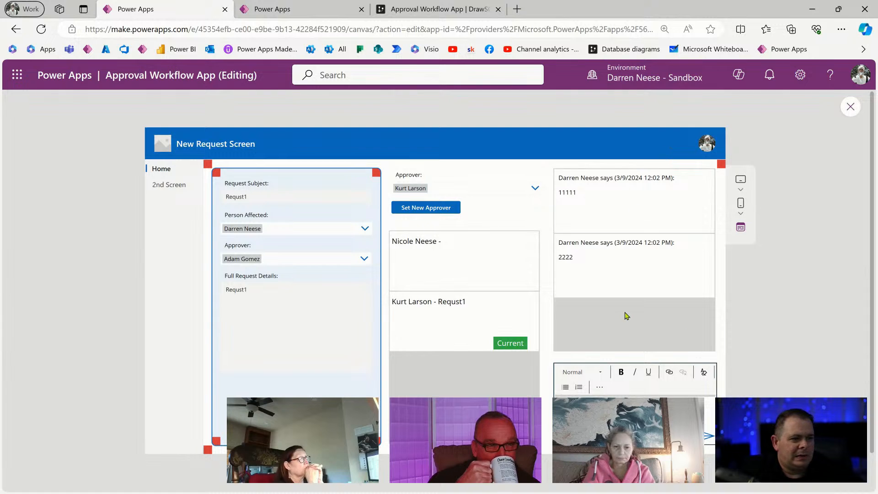
click(850, 107)
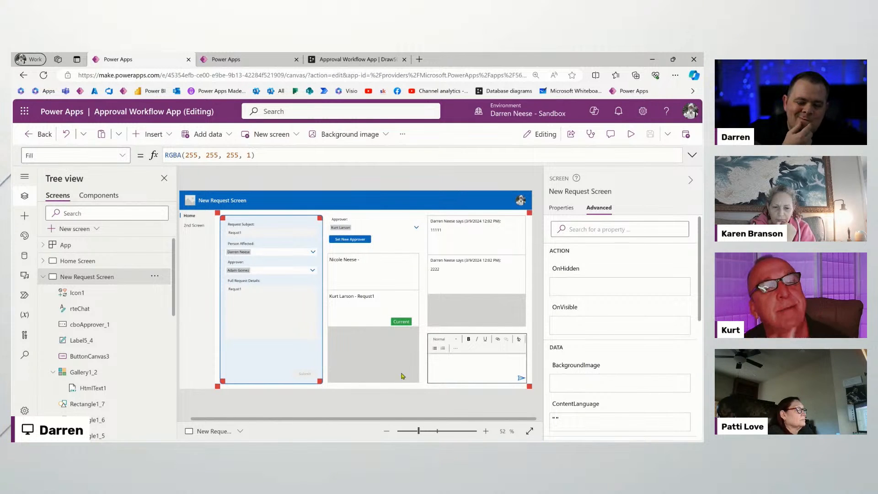
Inspect the Submit button's OnSelect formula and the Items filters of the approval steps and chat galleries.
click(304, 375)
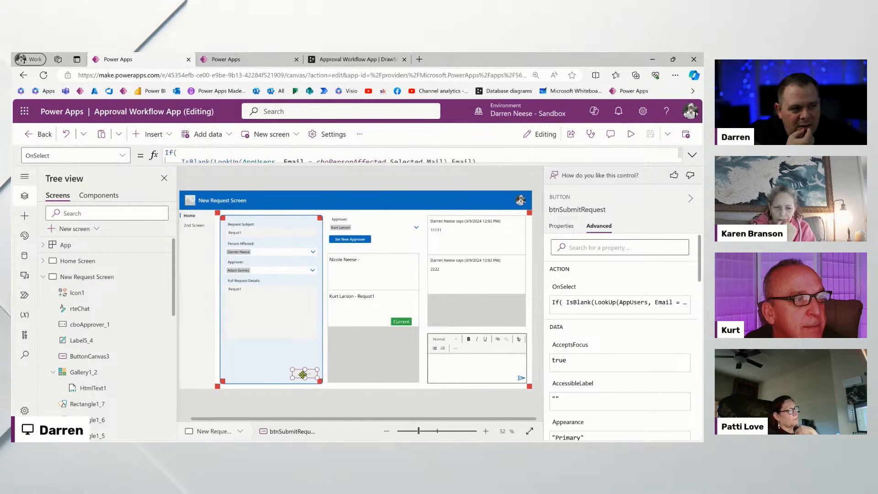
click(402, 322)
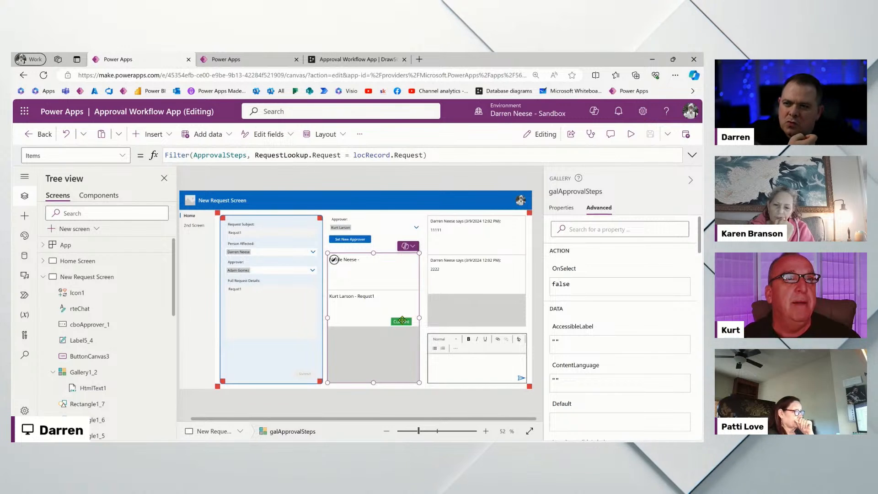
click(417, 185)
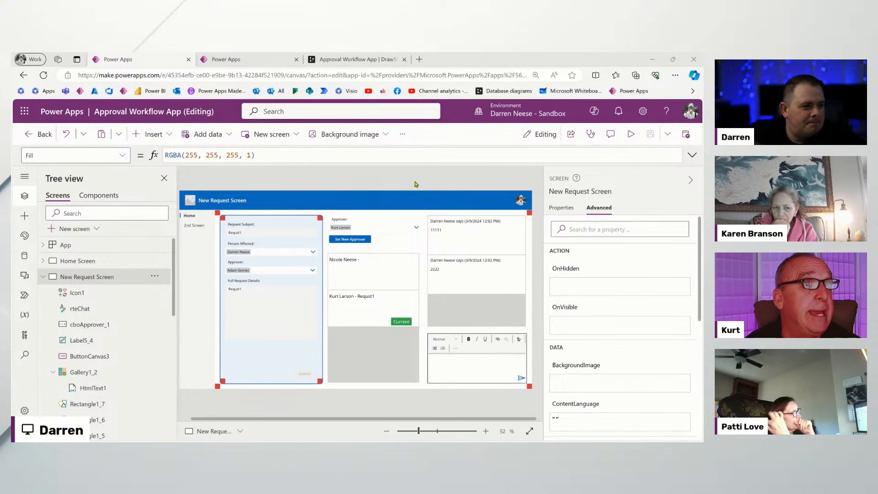
click(417, 183)
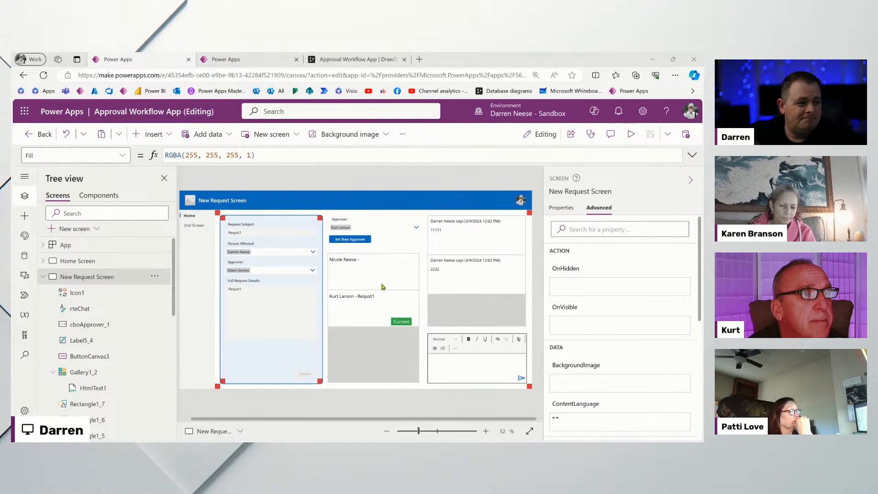
click(461, 275)
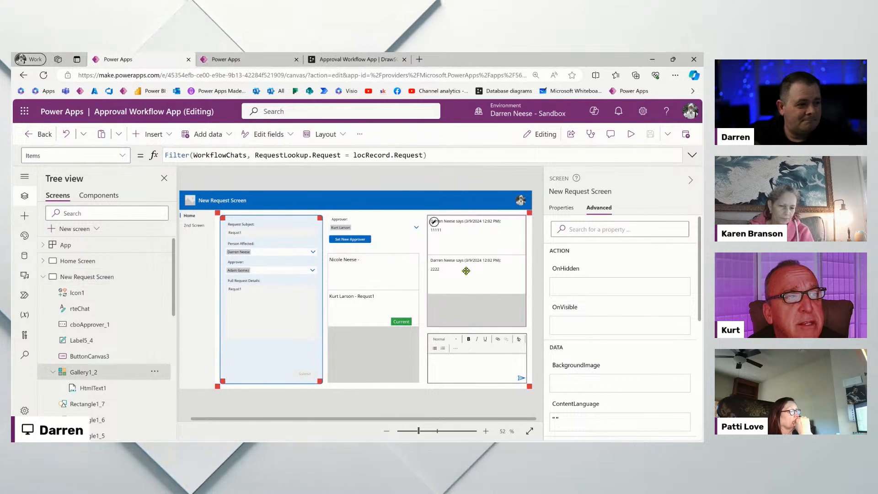
click(412, 182)
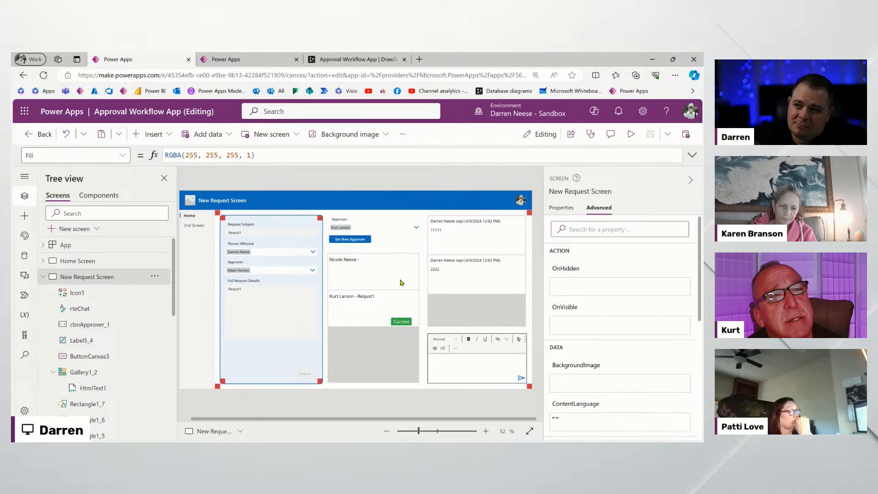
From the app's details page, share the Approval Workflow App with three colleagues as users, keeping the email invitation enabled.
click(245, 63)
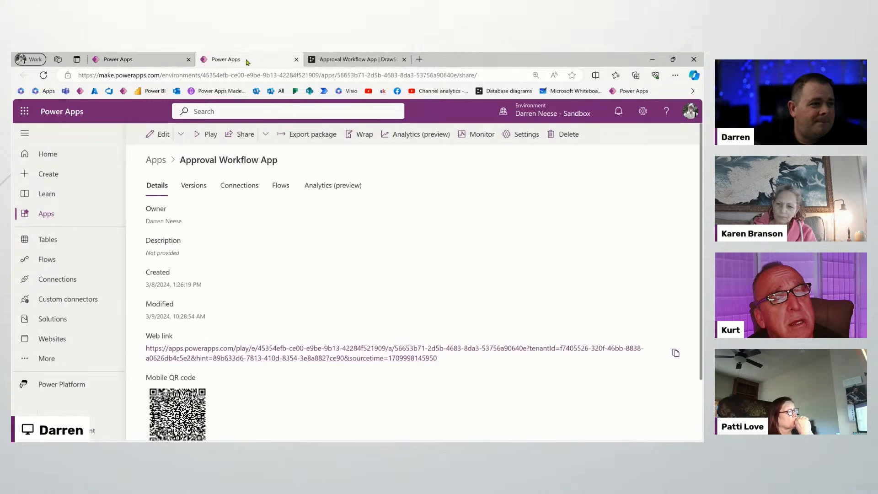
click(243, 134)
click(321, 209)
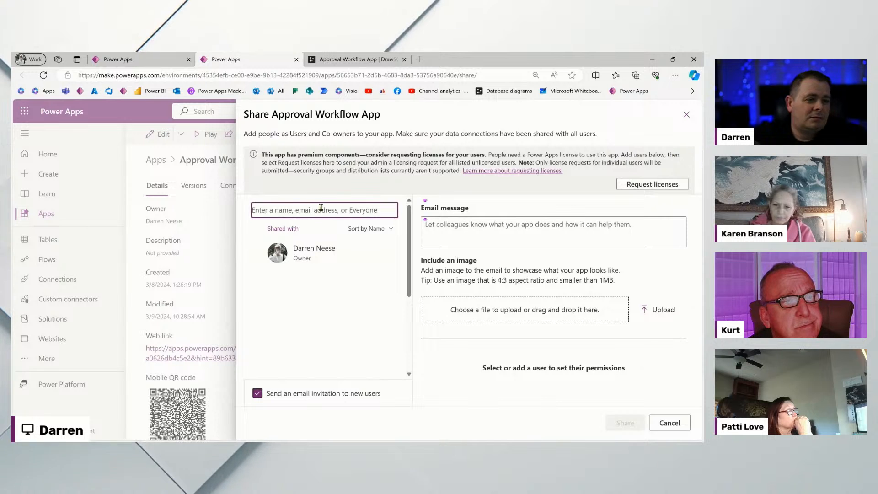
text(kurt)
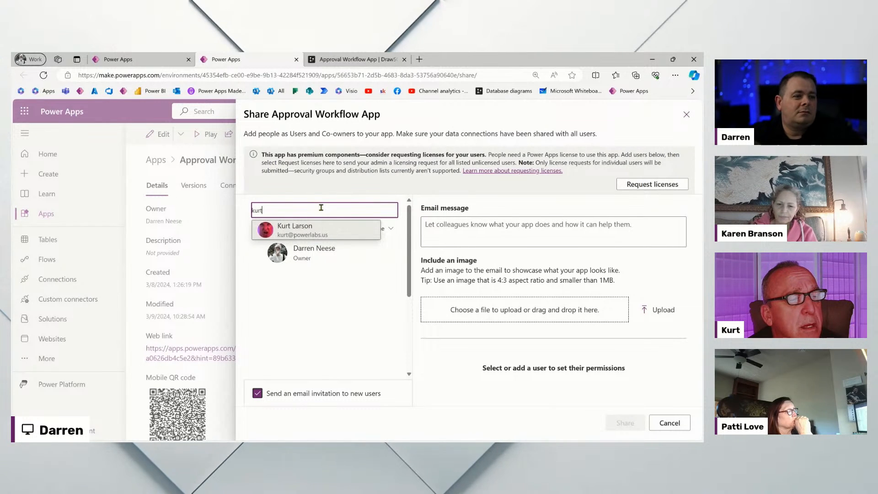
key(Return)
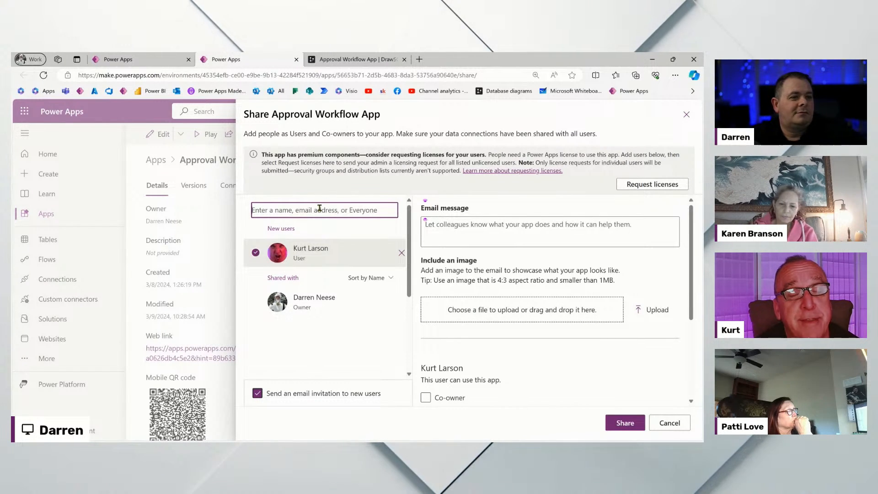
text(karen)
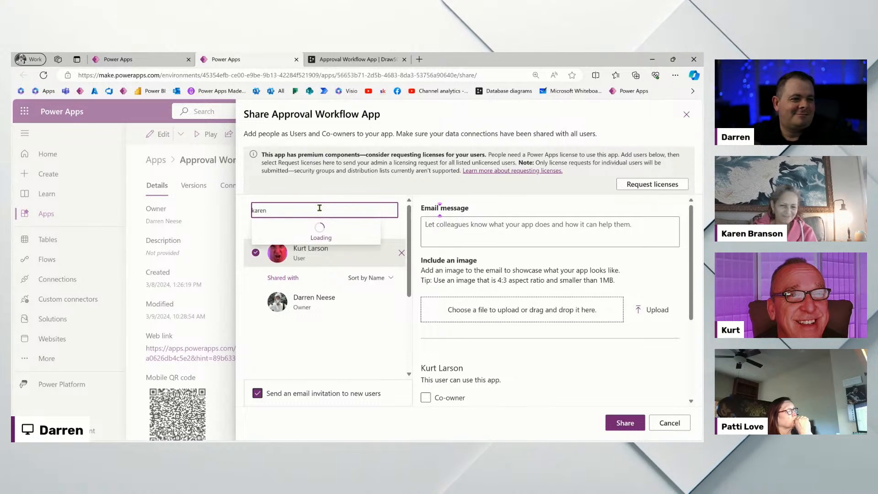
key(Return)
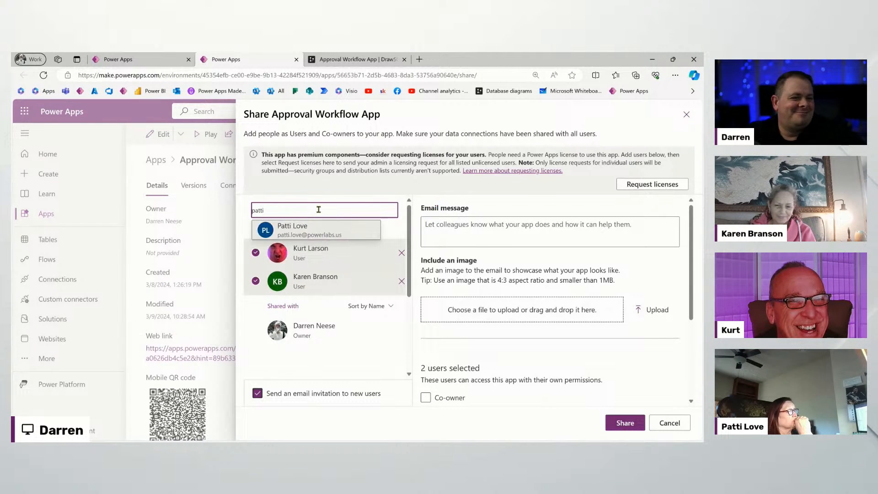
click(320, 231)
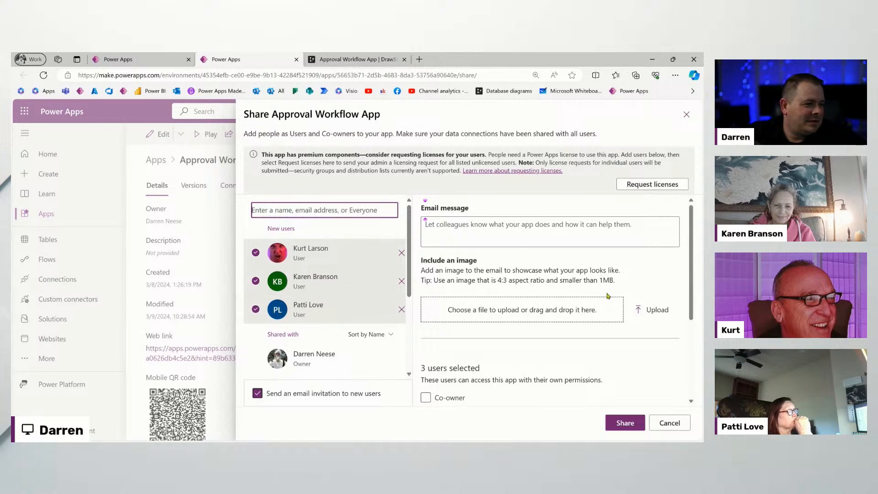
scroll(639, 278, down, 3)
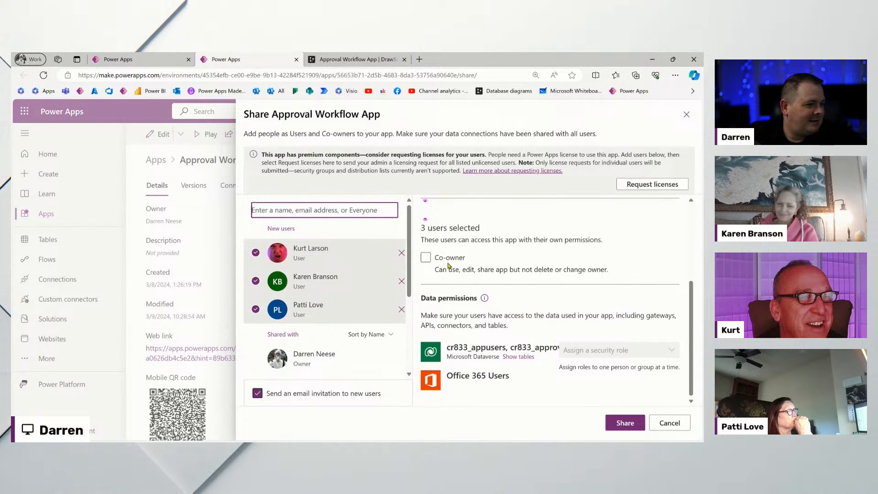
click(622, 423)
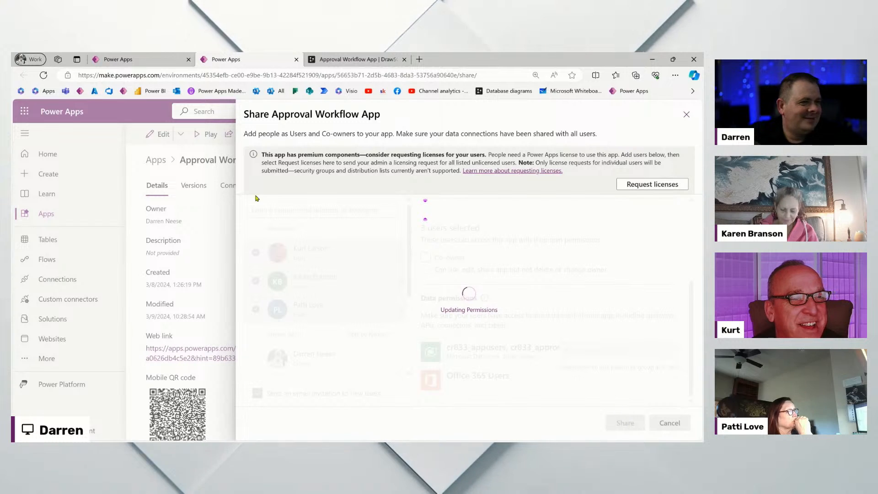
Return to the app editor and publish the Approval Workflow App.
click(133, 59)
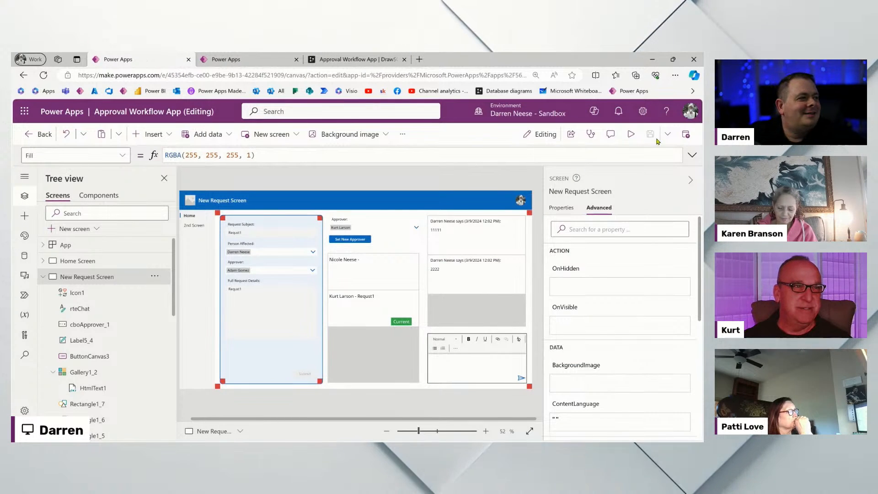
click(685, 134)
click(374, 377)
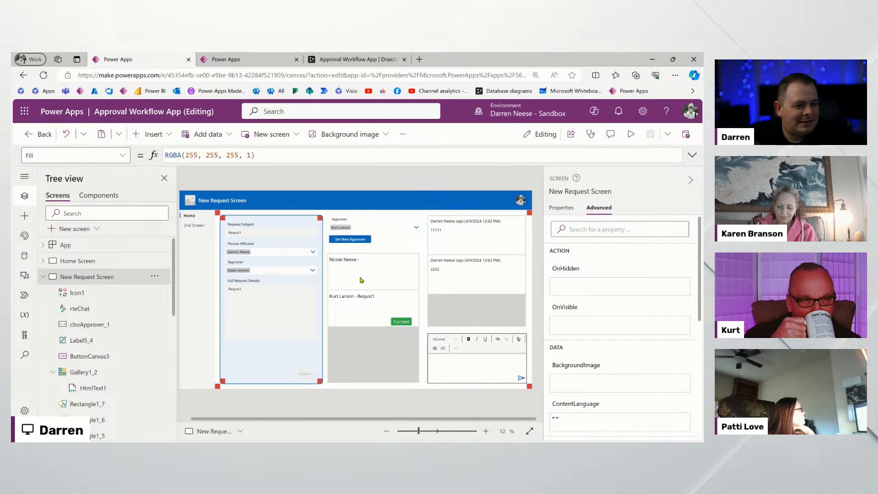
Insert a modern Button into the row template of the approval steps gallery, below the approver's name.
click(362, 278)
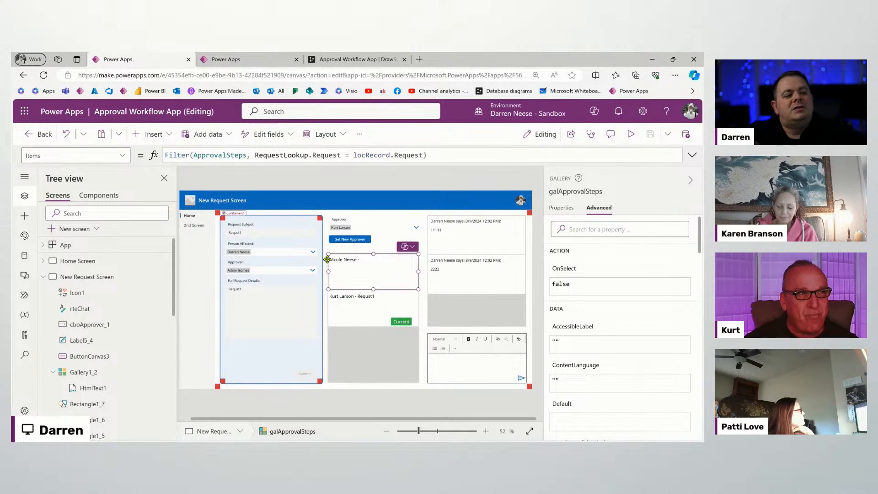
click(361, 308)
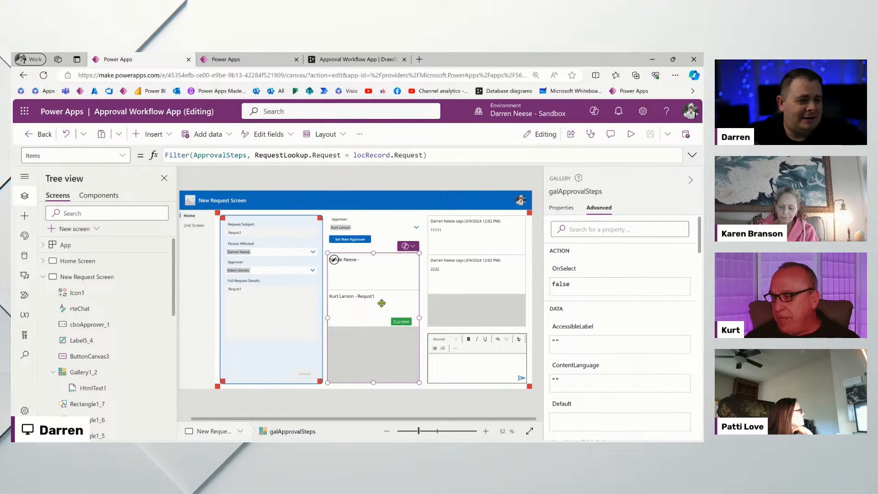
click(366, 279)
click(151, 134)
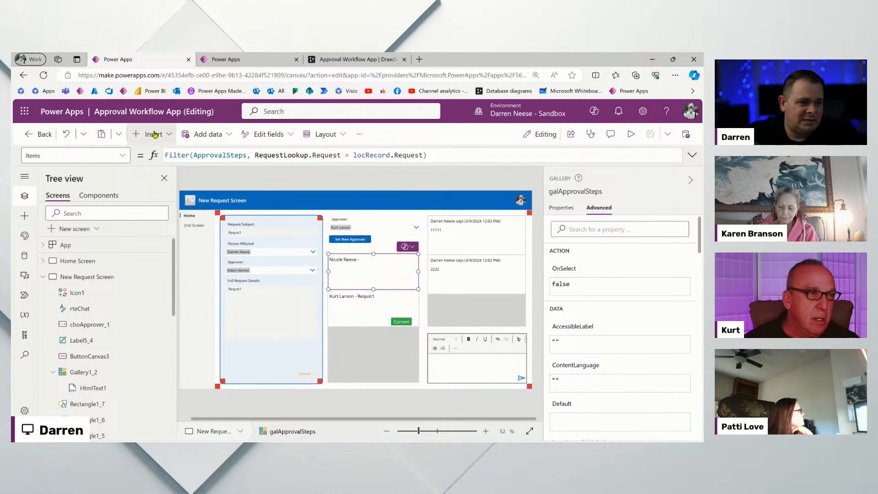
click(226, 139)
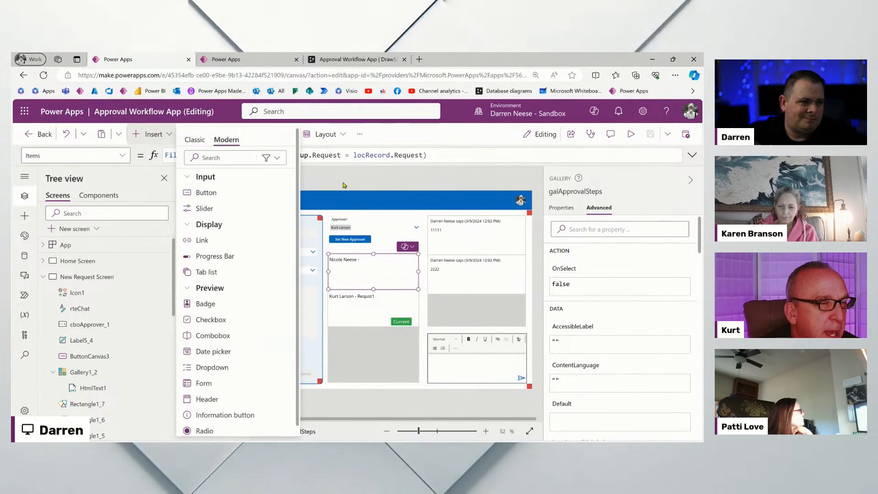
click(230, 193)
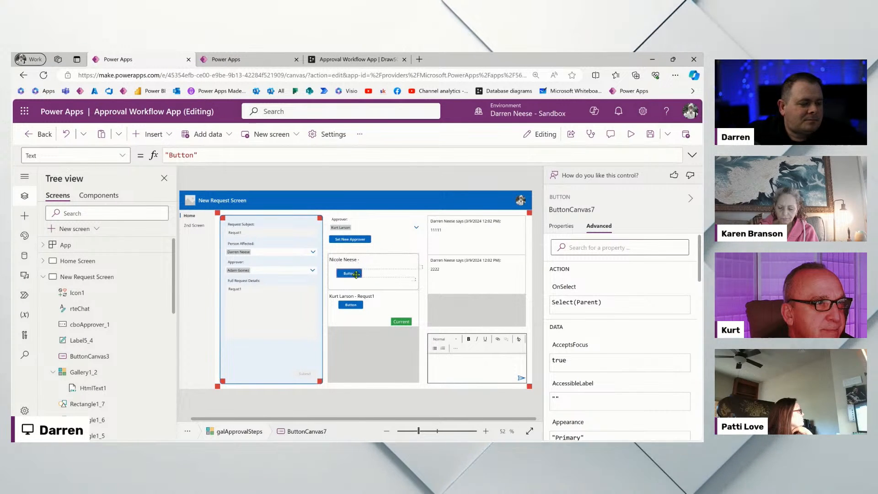
Move the green Current label to the gallery row's upper-right corner and the approver label slightly down, and check the layout in preview.
click(396, 330)
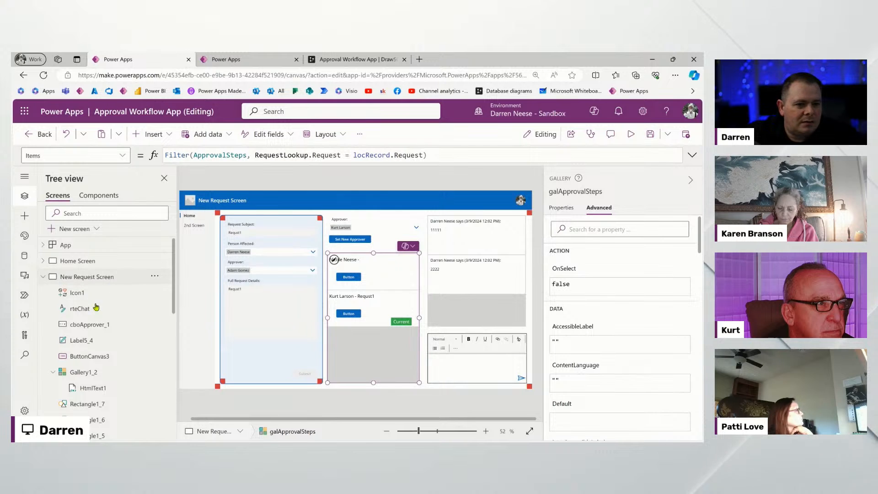
click(91, 373)
scroll(106, 365, down, 3)
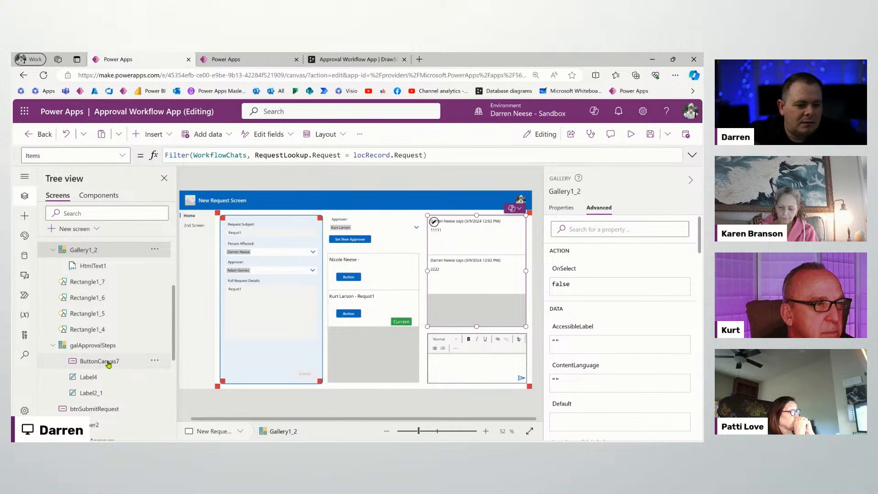
click(107, 366)
click(102, 378)
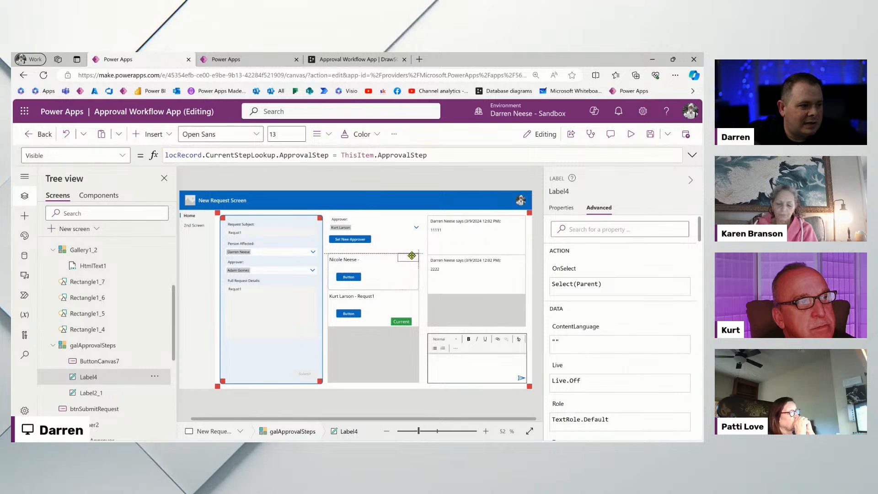
click(364, 288)
click(340, 261)
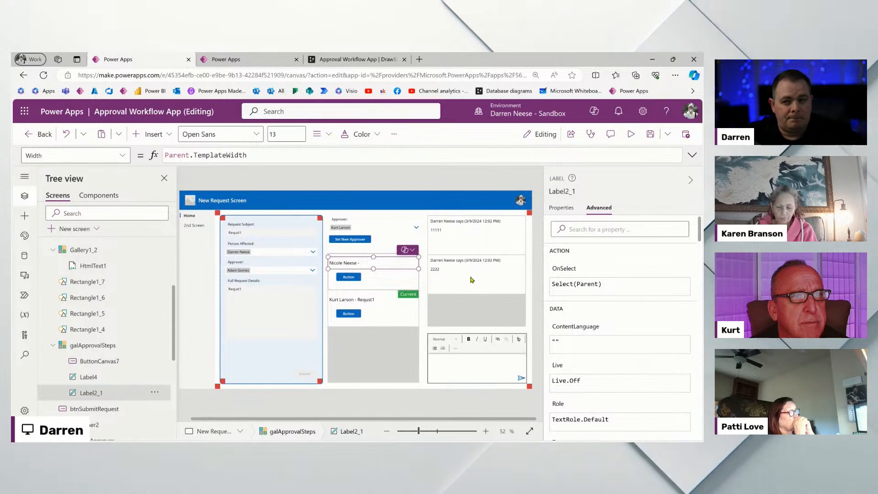
click(631, 134)
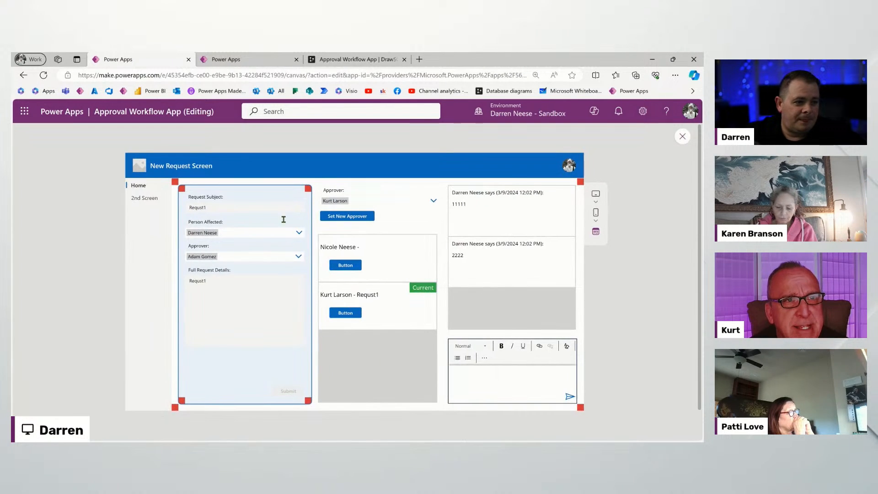
click(680, 137)
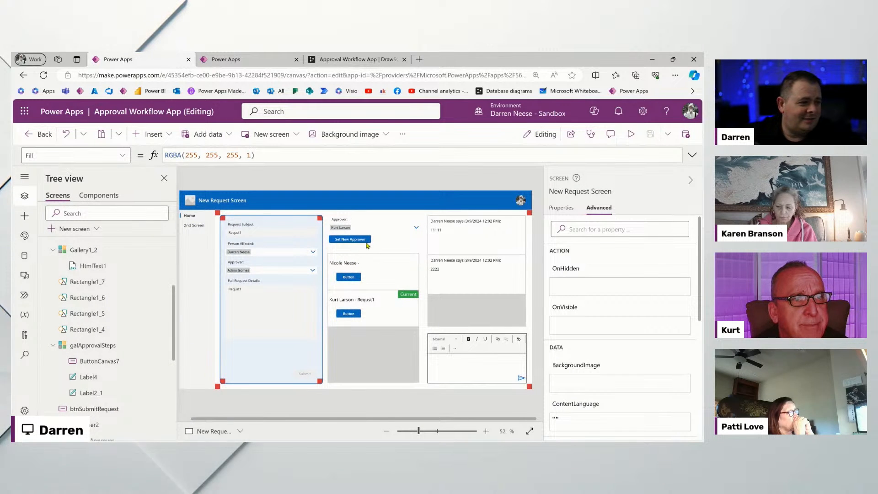
Reposition the new button near the lower-left corner of the approval step row, at about X 15, Y 99.
click(352, 279)
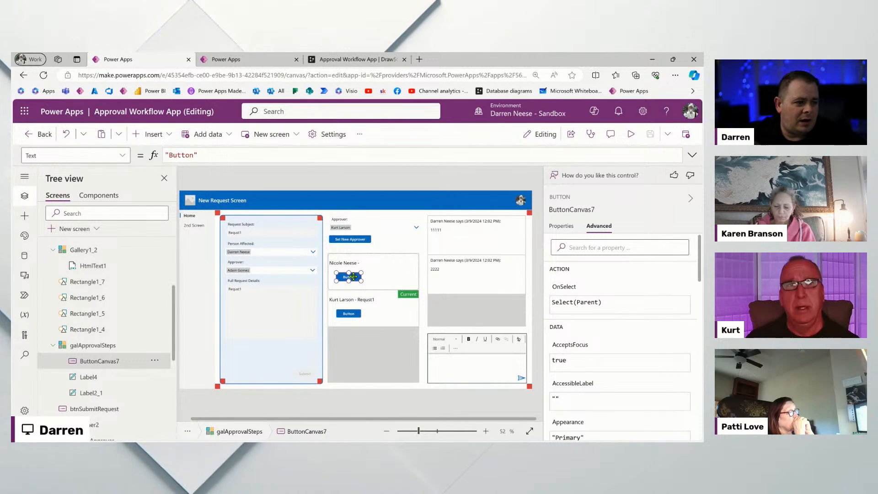
drag(352, 276, 348, 283)
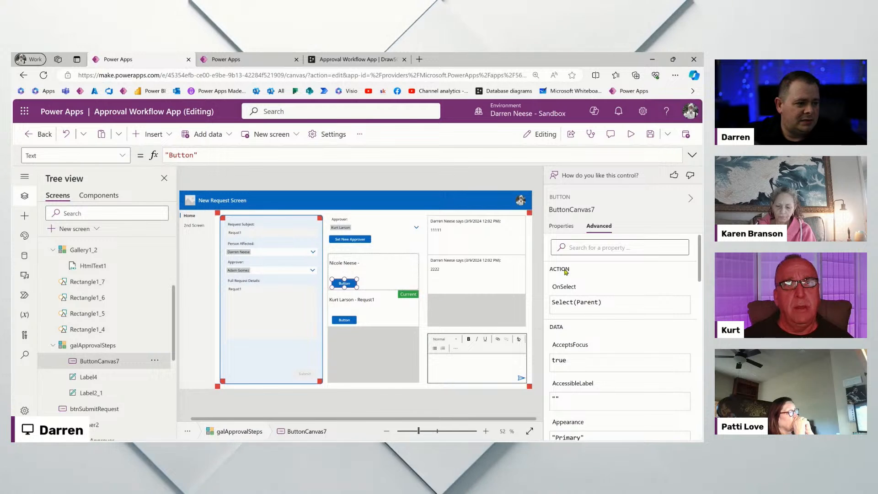
click(561, 226)
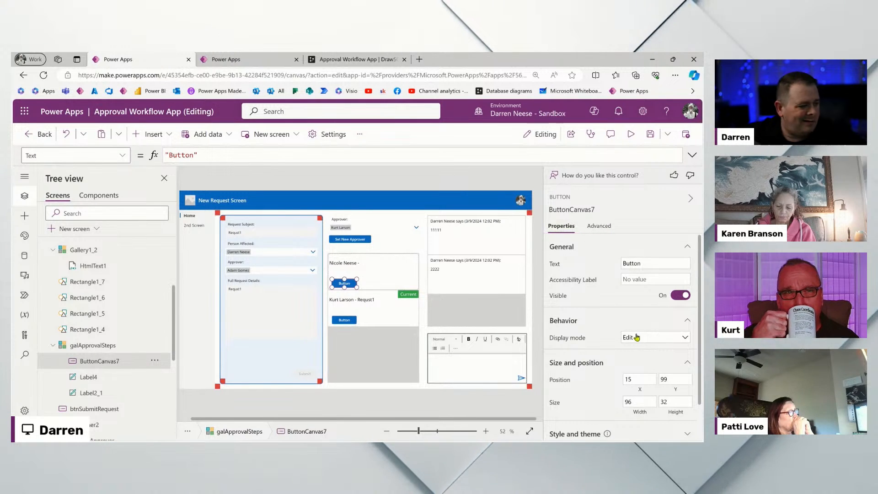
scroll(640, 329, down, 1)
scroll(625, 329, up, 1)
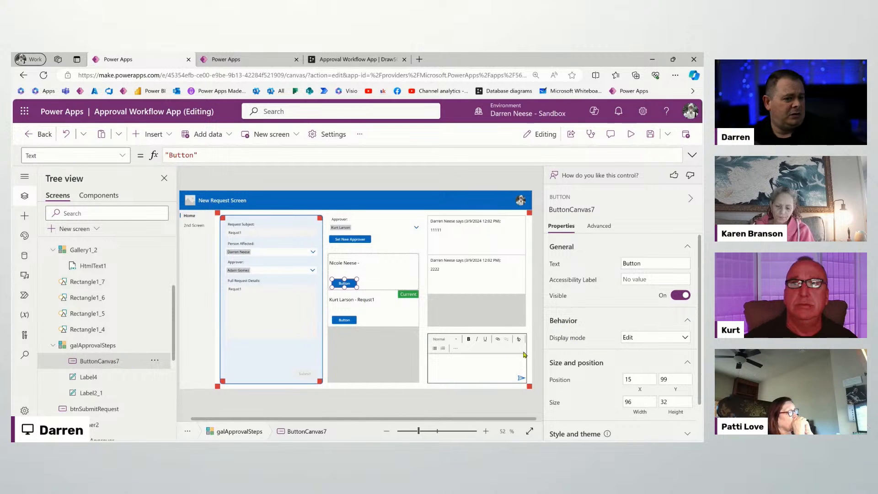
Set the base palette color of the approval step row's button to the darker green standard palette.
scroll(661, 342, down, 1)
click(687, 393)
scroll(592, 317, down, 3)
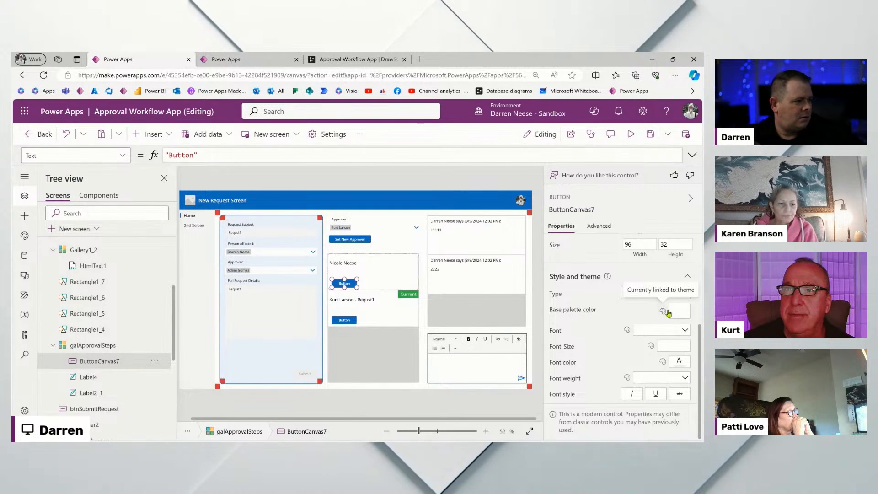
scroll(669, 314, up, 4)
scroll(677, 348, down, 4)
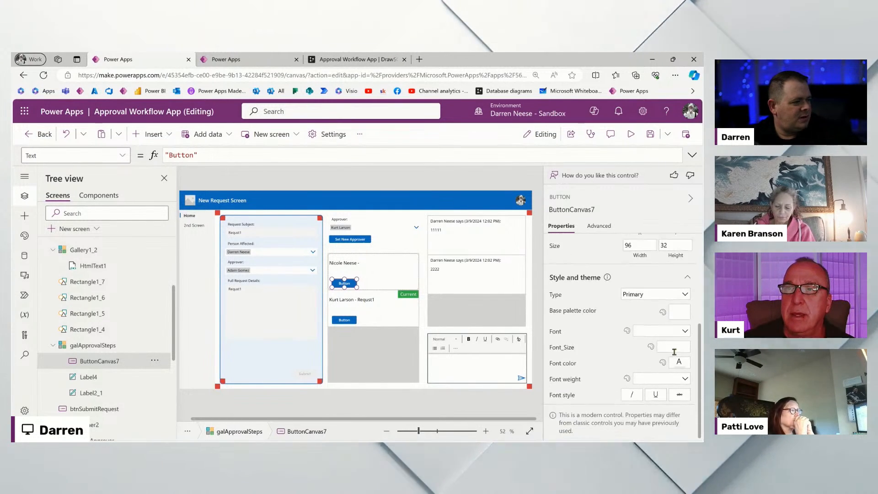
click(671, 313)
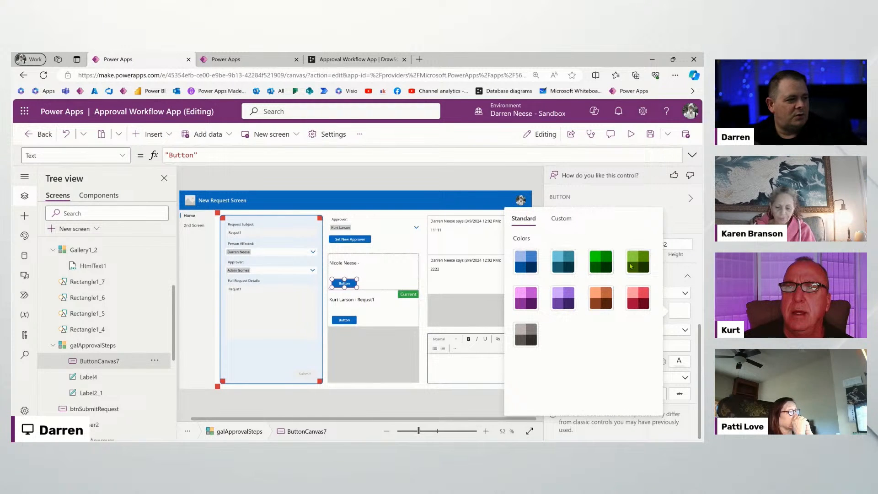
click(25, 238)
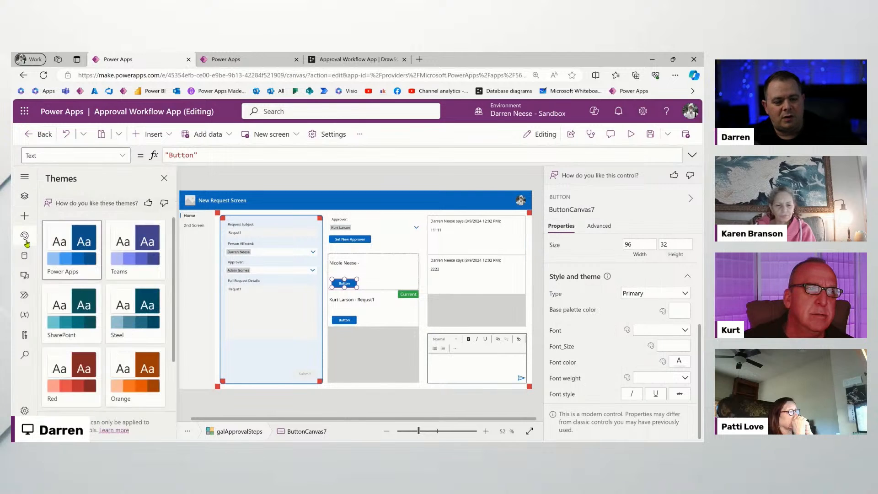
scroll(87, 366, down, 2)
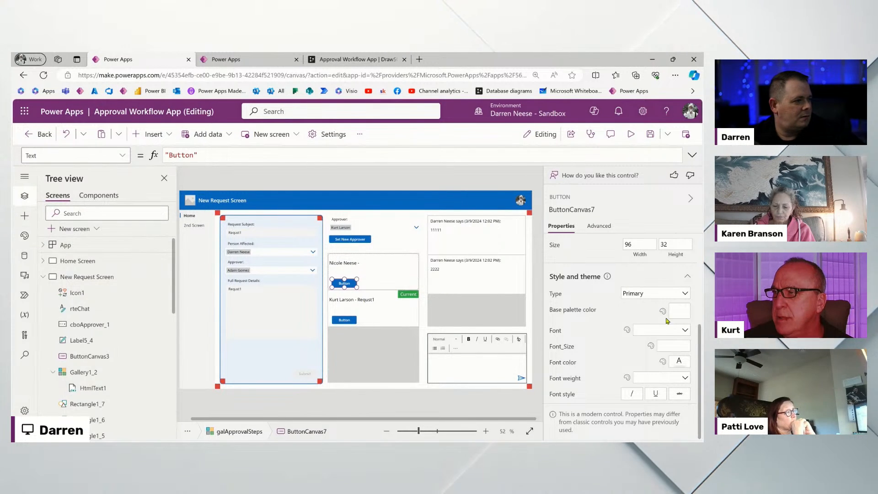
click(678, 311)
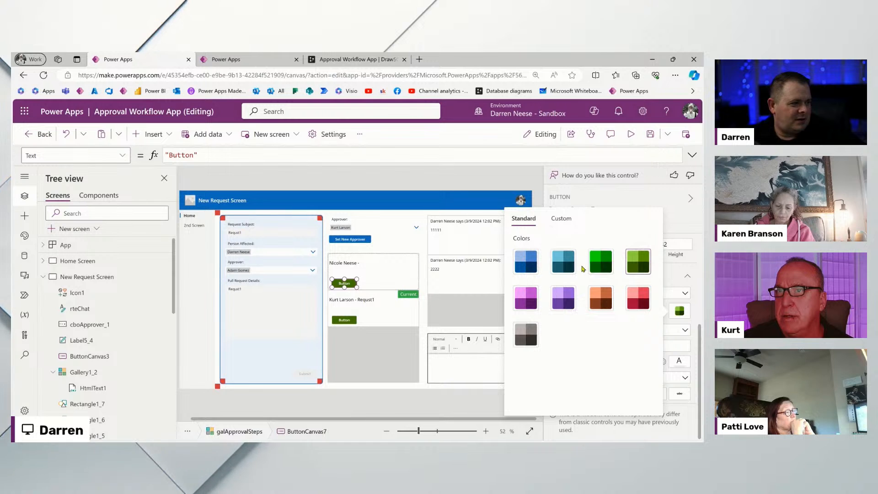
click(602, 267)
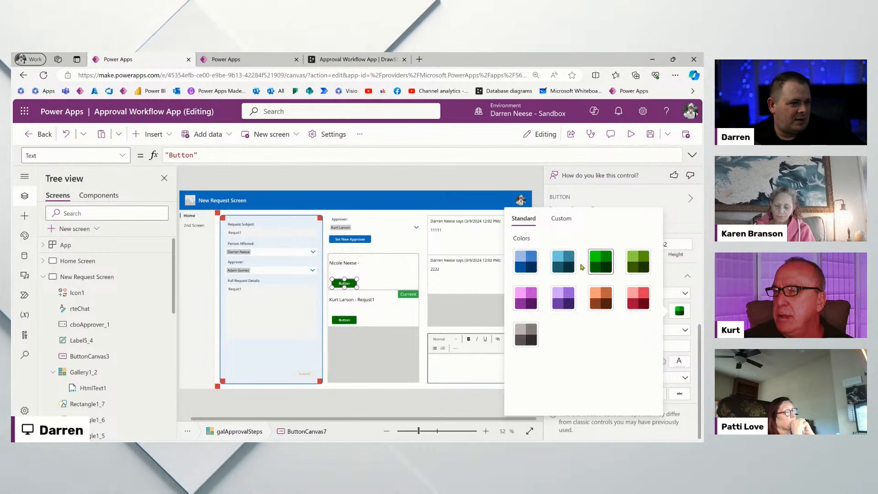
Duplicate the green button within the approval steps gallery and place the copy beside the original at about X 143, Y 99.
click(345, 283)
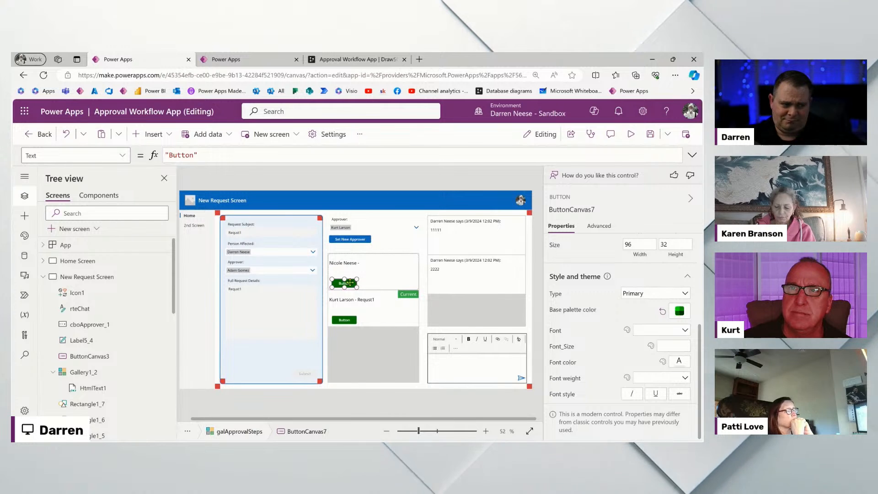
key(ctrl+c)
key(ctrl+v)
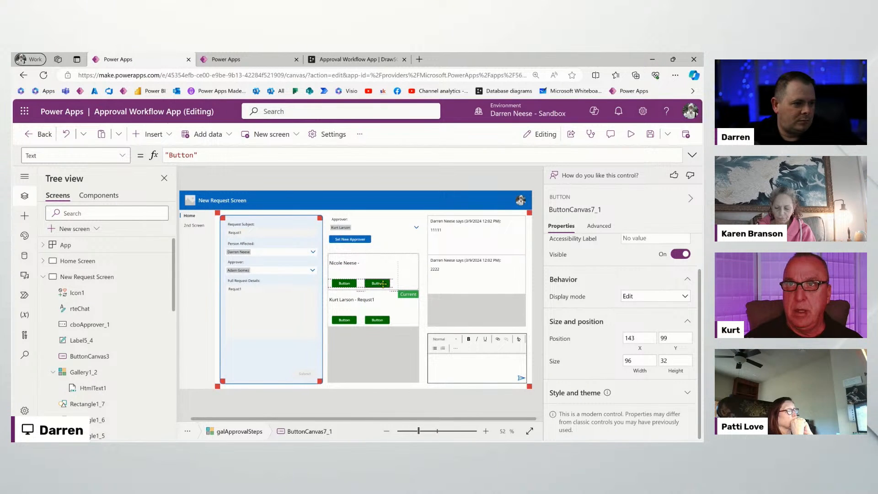
Change the base palette color of the copied button to the red standard palette.
scroll(674, 333, up, 1)
scroll(673, 329, down, 1)
click(688, 395)
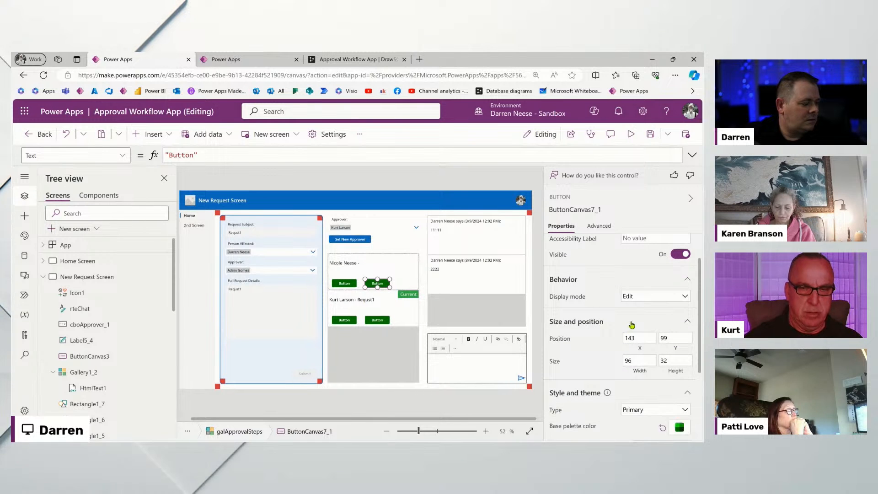
scroll(665, 333, down, 3)
click(675, 312)
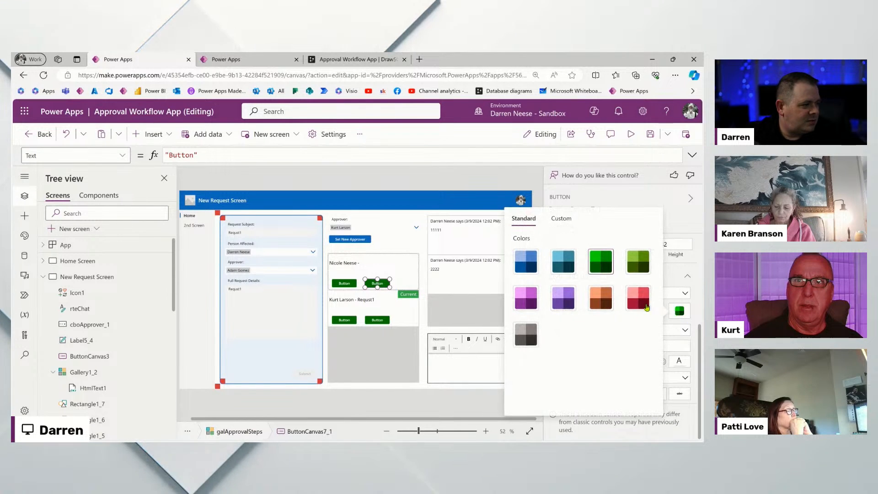
click(638, 298)
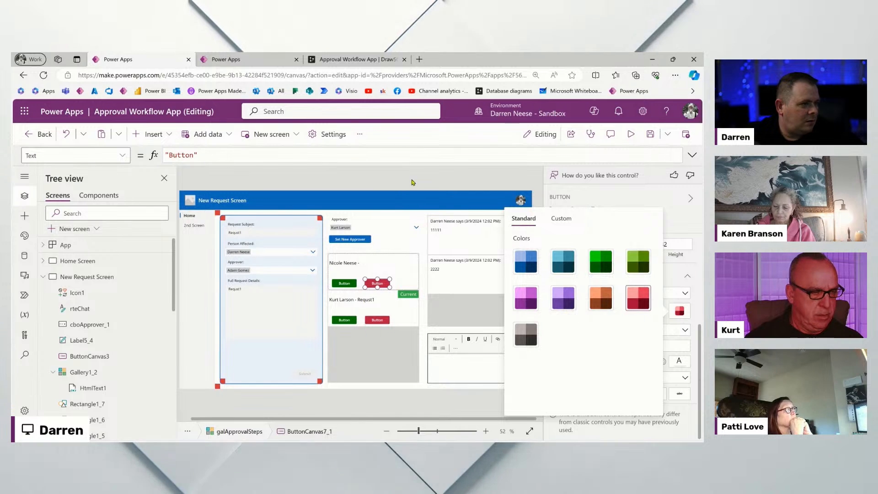
click(416, 216)
Set the red button's text to Deny and the green button's text to Approve.
click(378, 283)
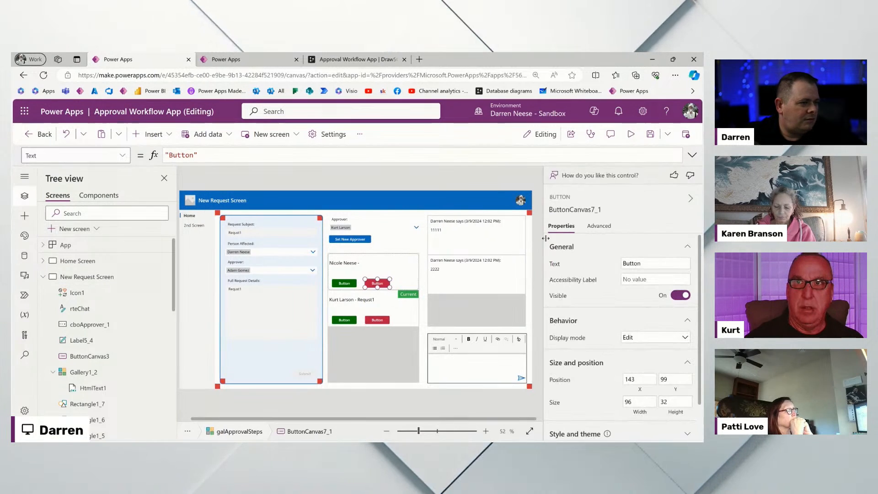
click(641, 262)
double_click(640, 262)
text(Deny)
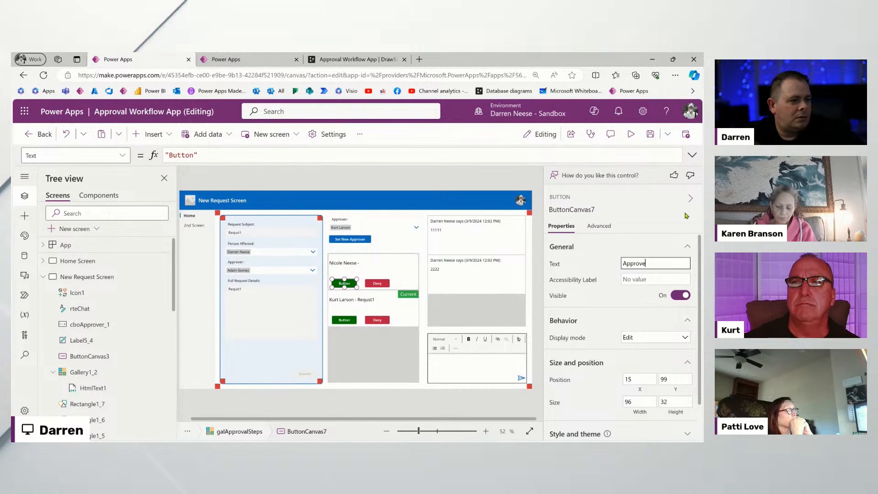
click(388, 184)
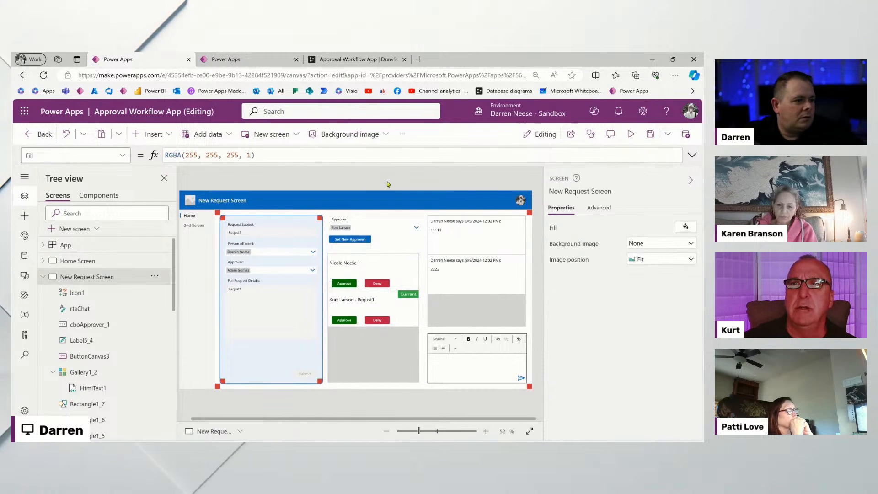
Review the ApprovalStep table and its relationships in the drawSQL approval workflow diagram, and return to the app editor.
click(379, 284)
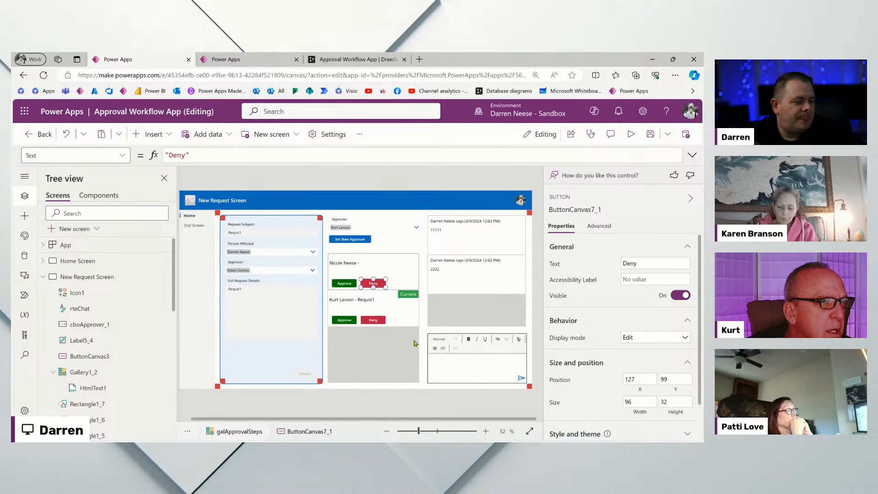
click(347, 59)
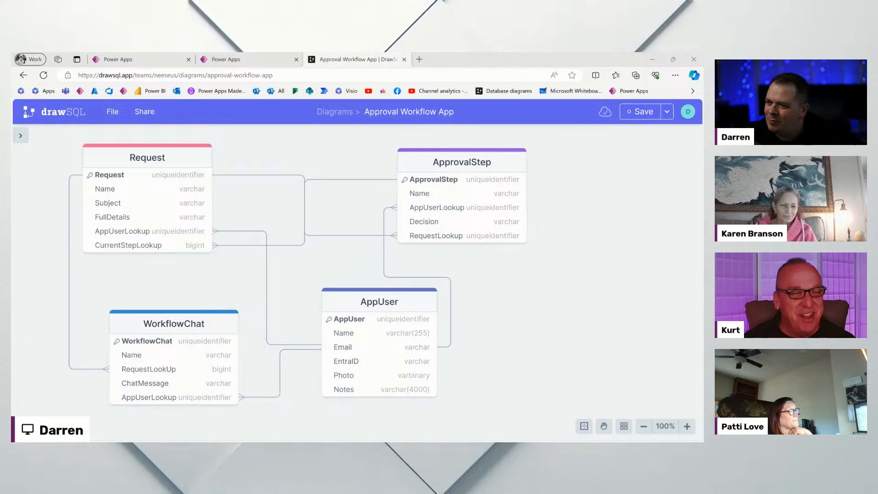
click(514, 345)
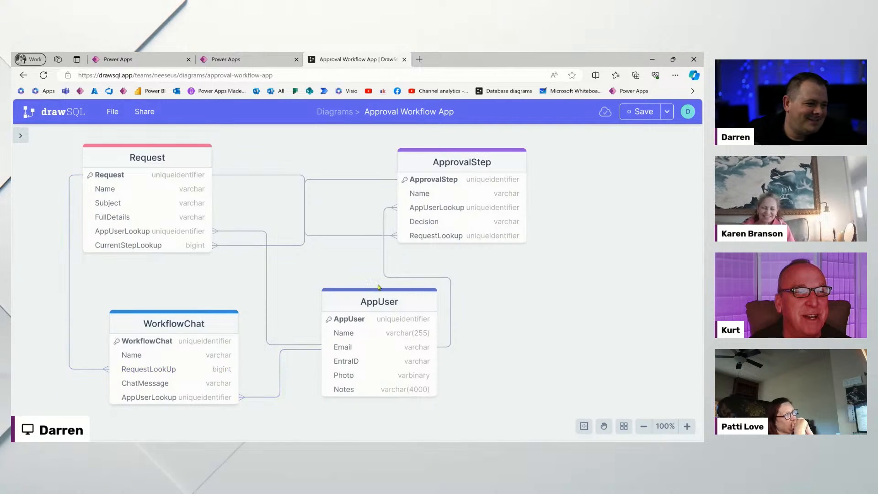
click(150, 62)
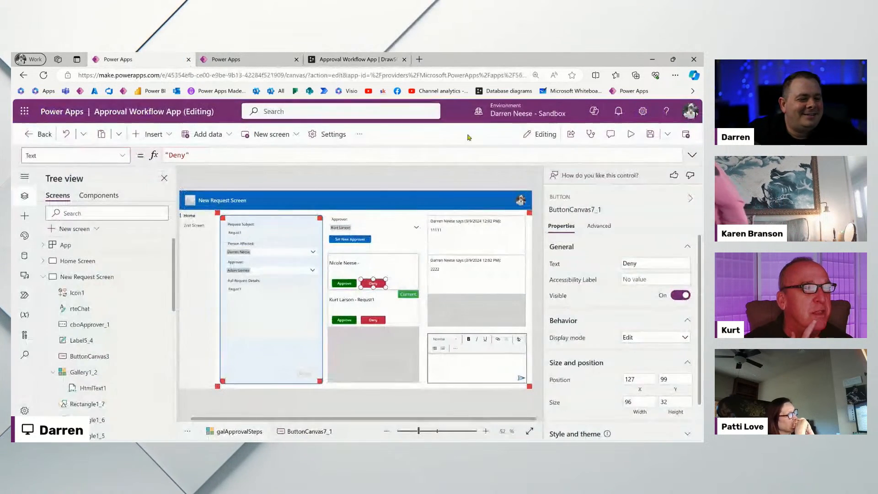
Append a Patch call after Select(Parent) in the OnSelect formula of the gallery's Approve button.
click(344, 282)
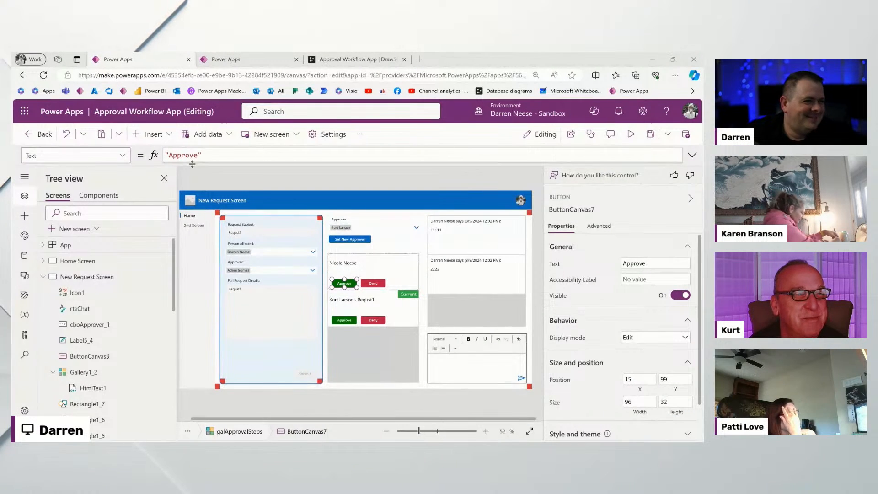
click(607, 229)
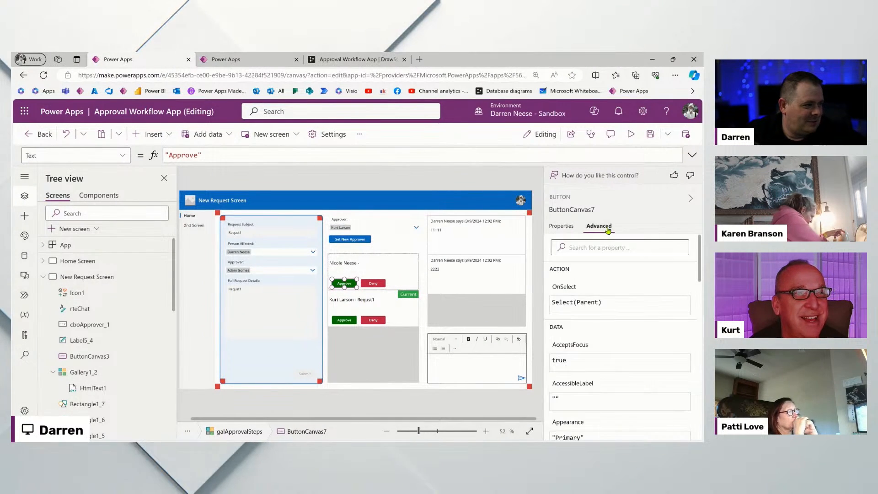
click(575, 302)
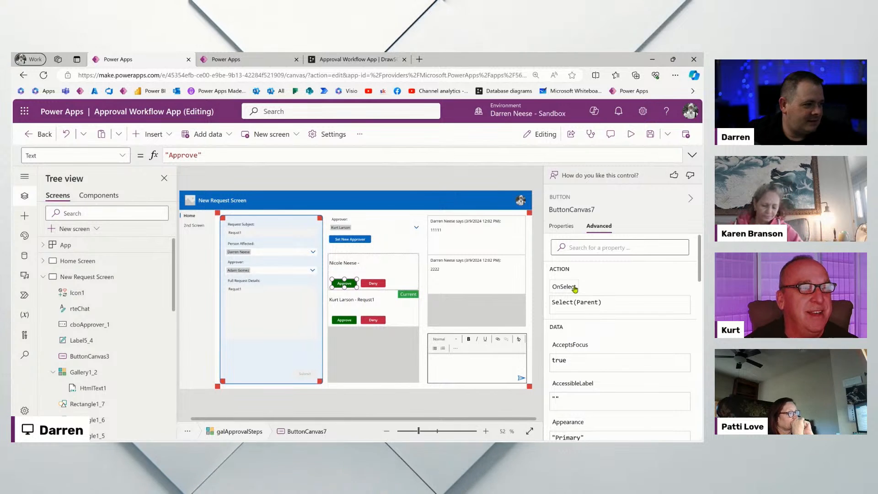
text(;)
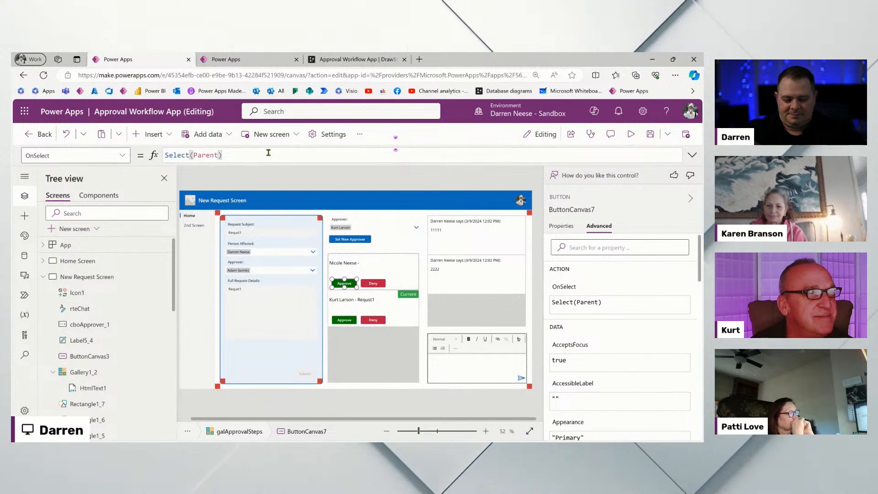
text(Patch()
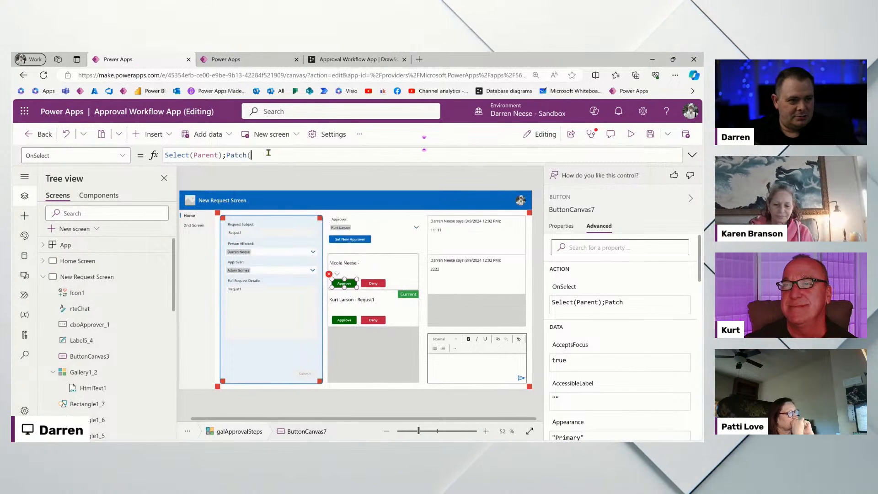
Check the approval step table's name in the database diagram and enter ApprovalSteps as the Patch data source.
text(st)
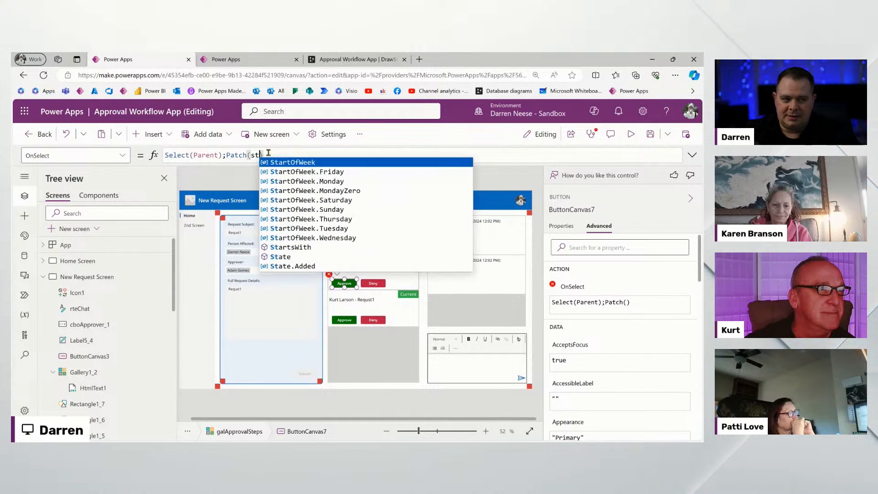
key(BackSpace)
key(BackSpace)
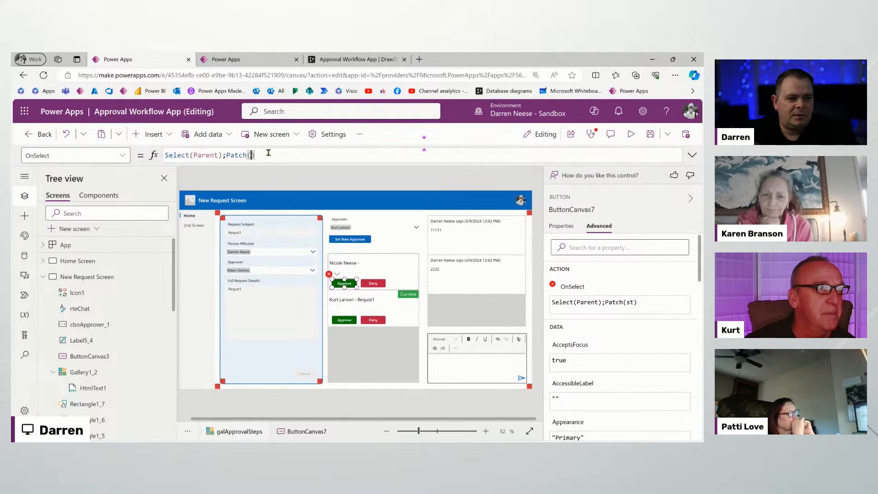
click(361, 61)
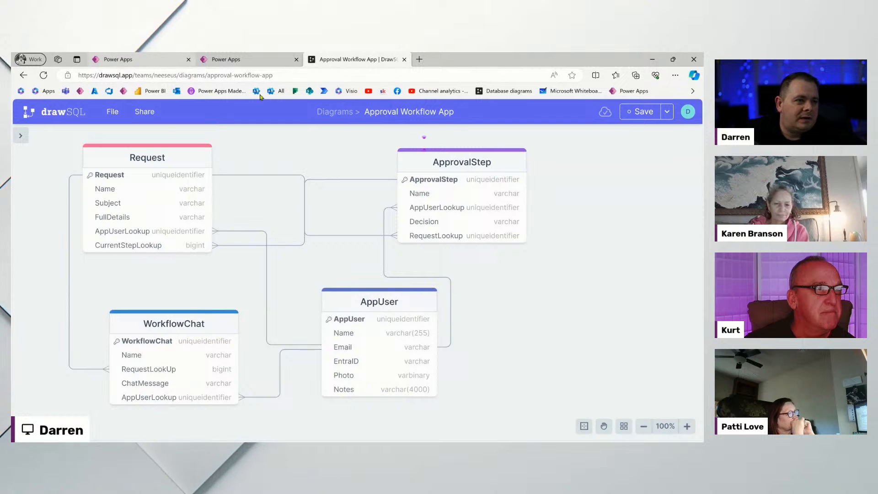
click(118, 59)
click(250, 155)
text(A)
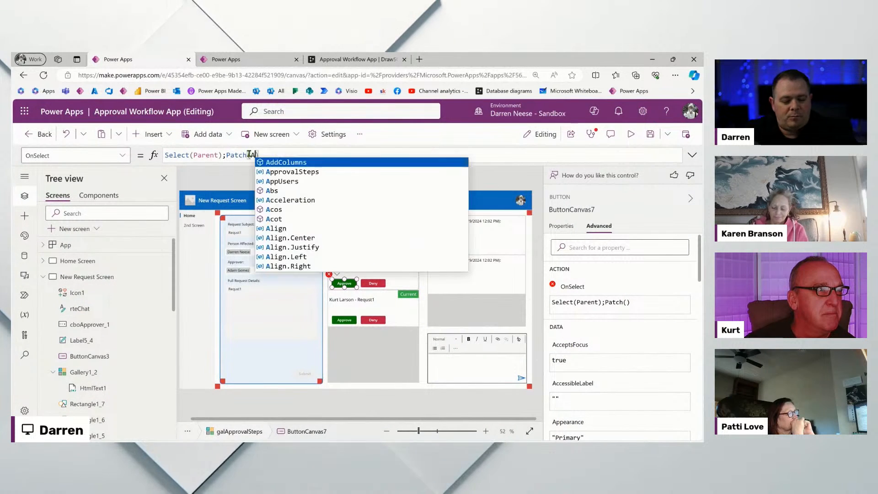
text(pp)
key(Down)
key(Tab)
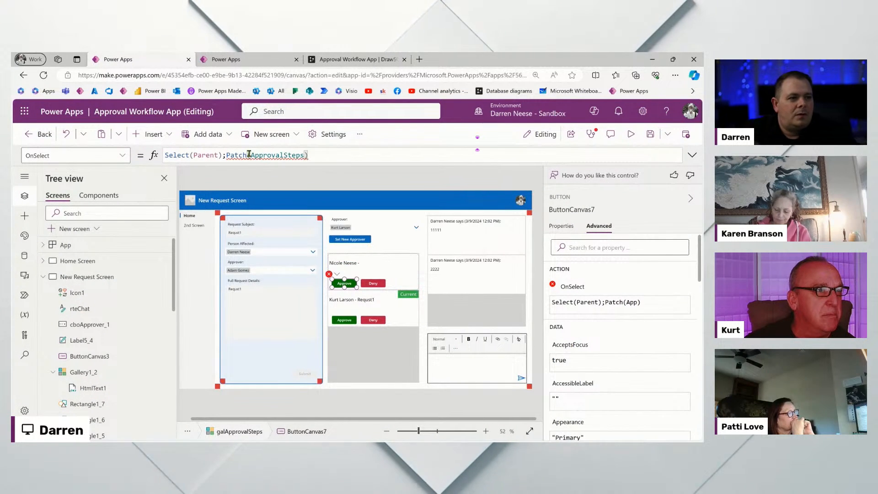
Complete the Patch call with ThisItem as the record and {Decision: "Approved"} as the update.
text(, ThisItem,)
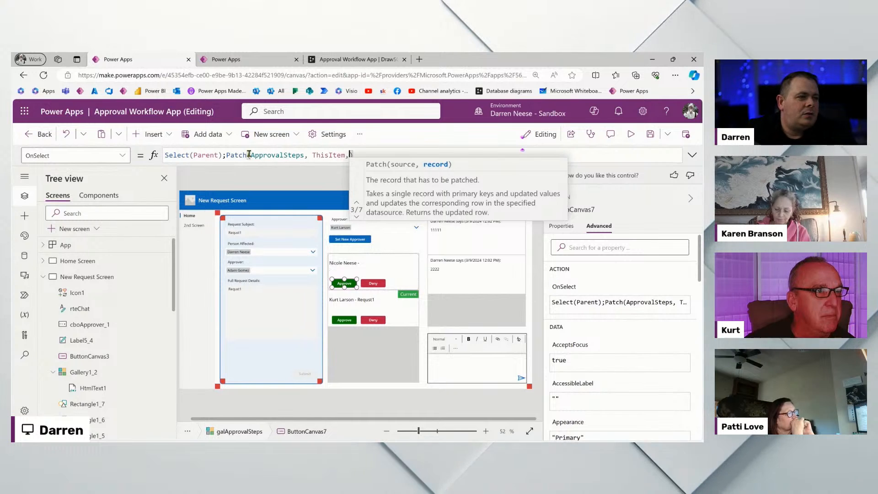
text( {)
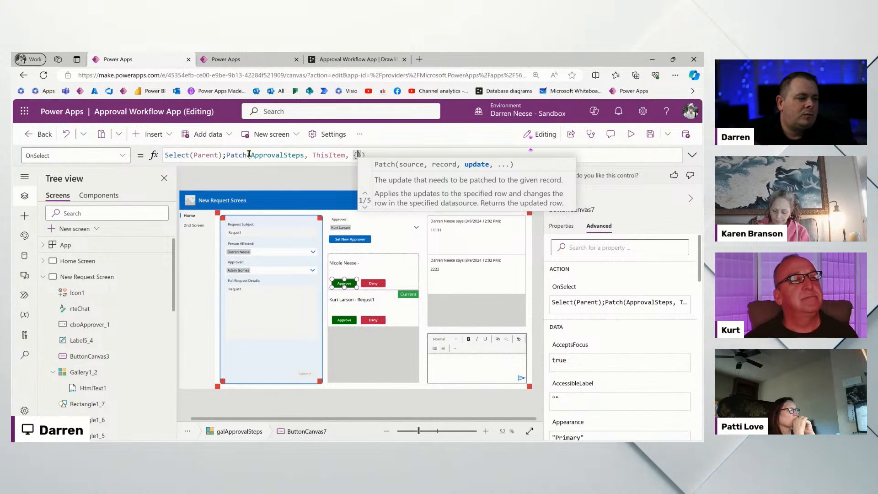
text(Decision:)
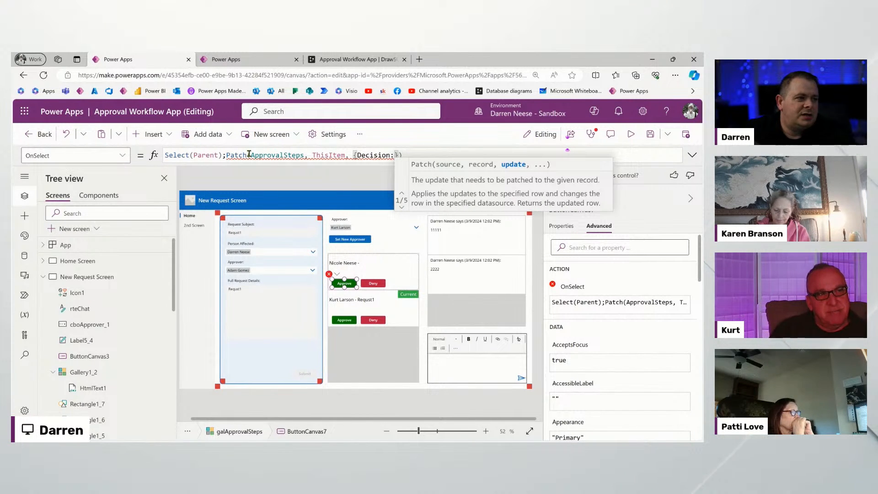
text( "A)
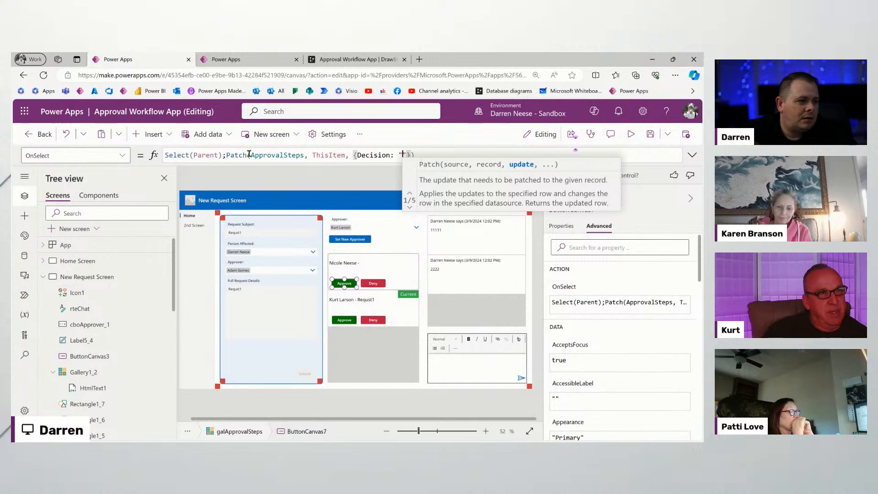
text(pproved)
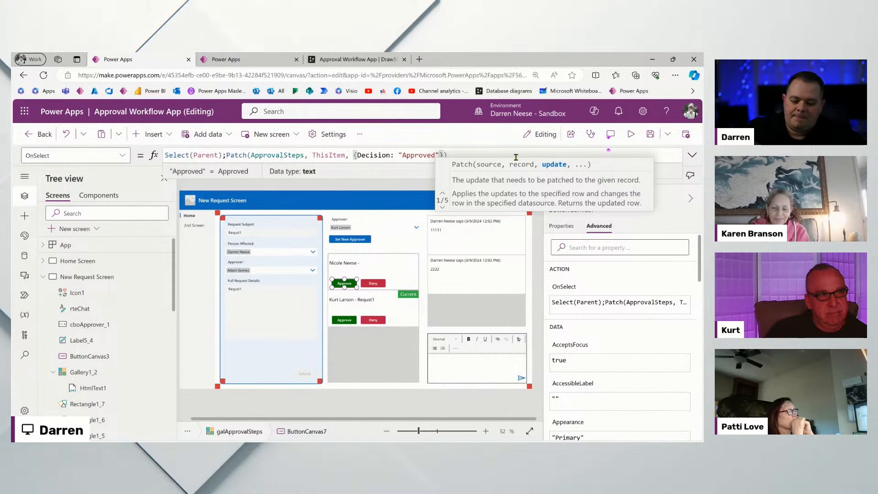
Replace the "Approved" literal in the Patch formula's Decision field with Self.Text.
key(ctrl+a)
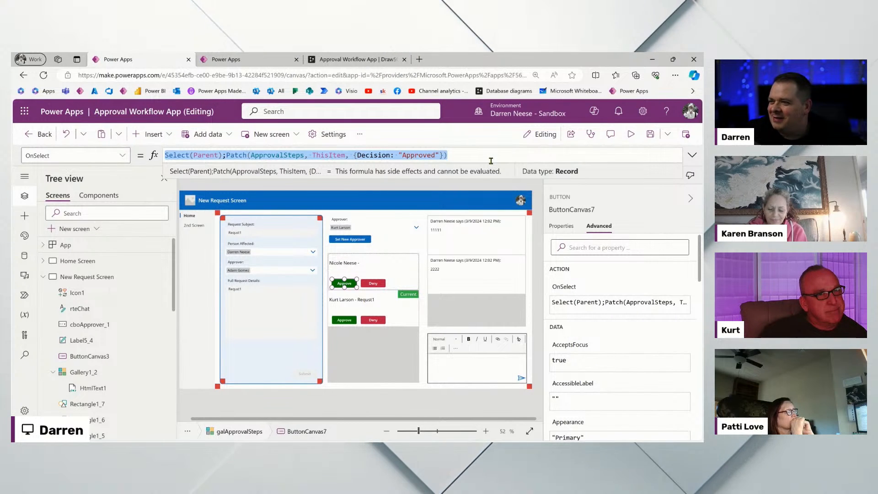
click(405, 155)
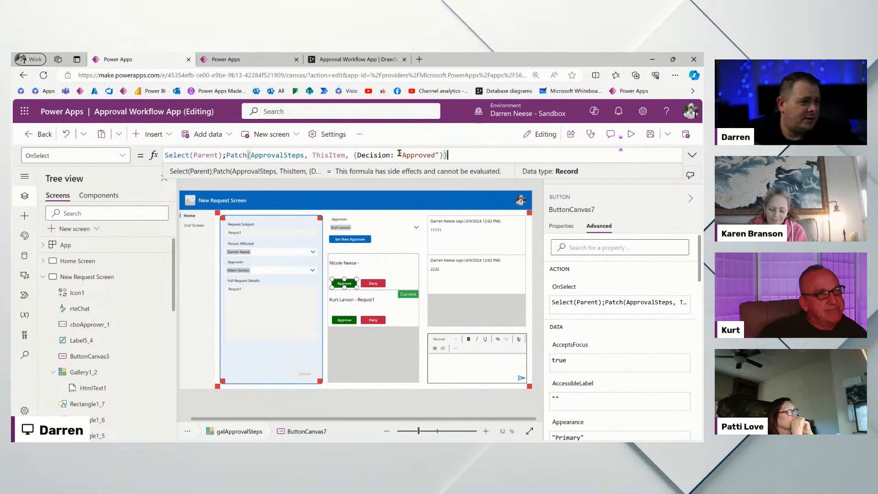
double_click(412, 156)
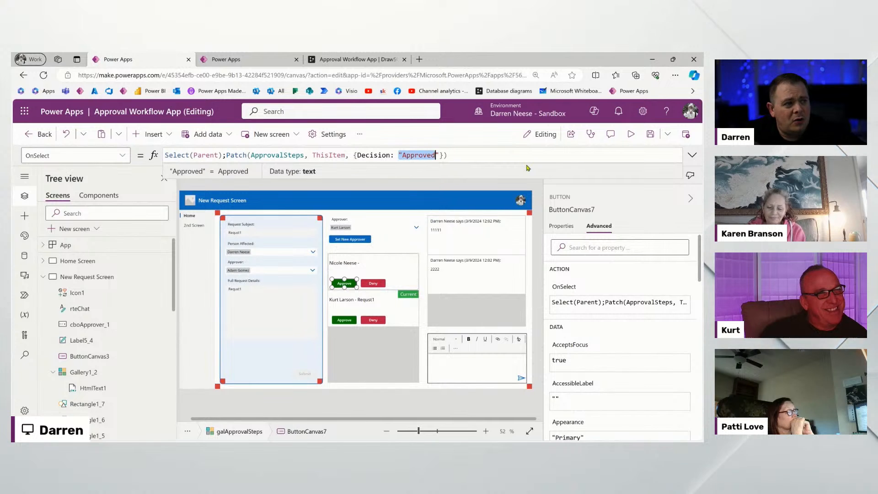
text(T)
key(BackSpace)
text(Self.)
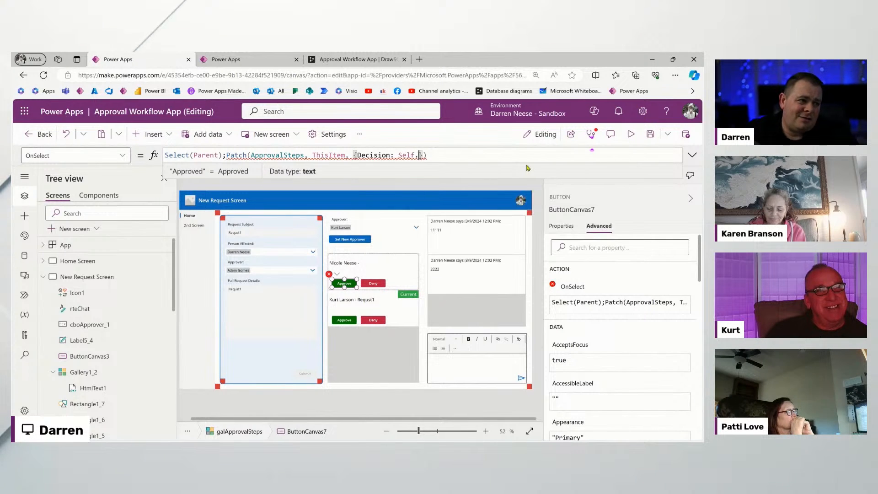
text(Text)
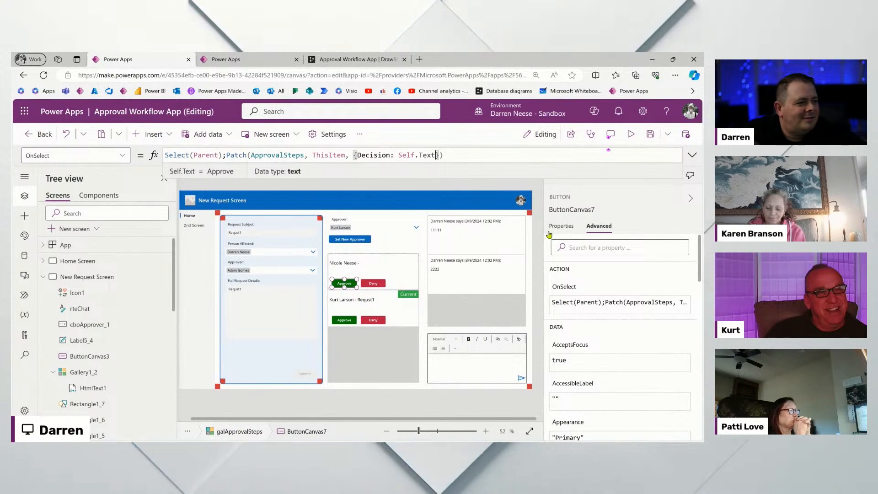
Change the text of the gallery's Approve button to Approved and of the Deny button to Denied.
click(561, 226)
text(d)
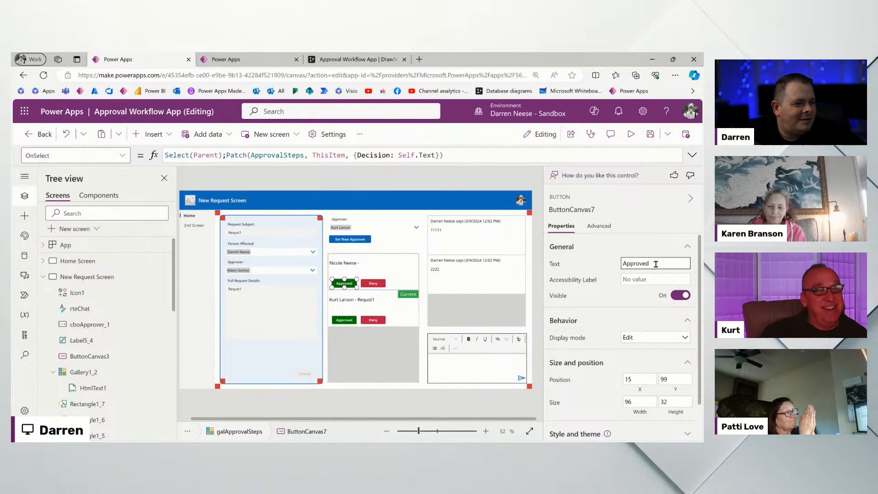
click(373, 283)
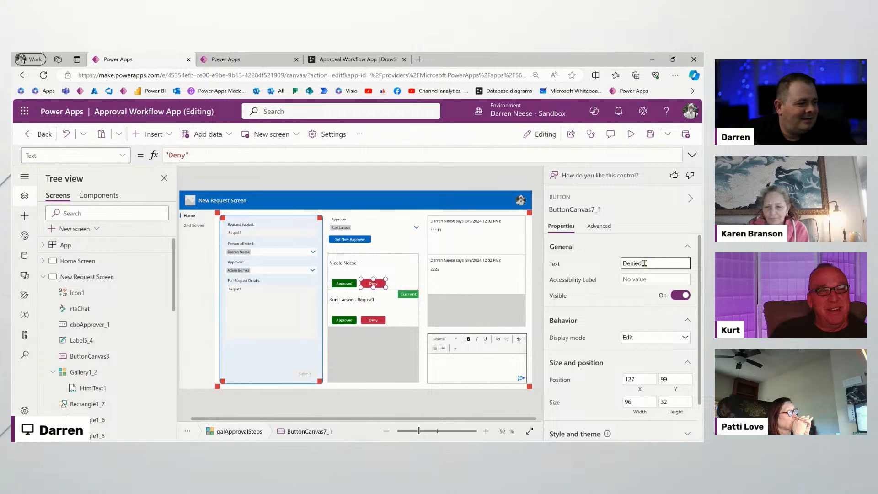
click(383, 187)
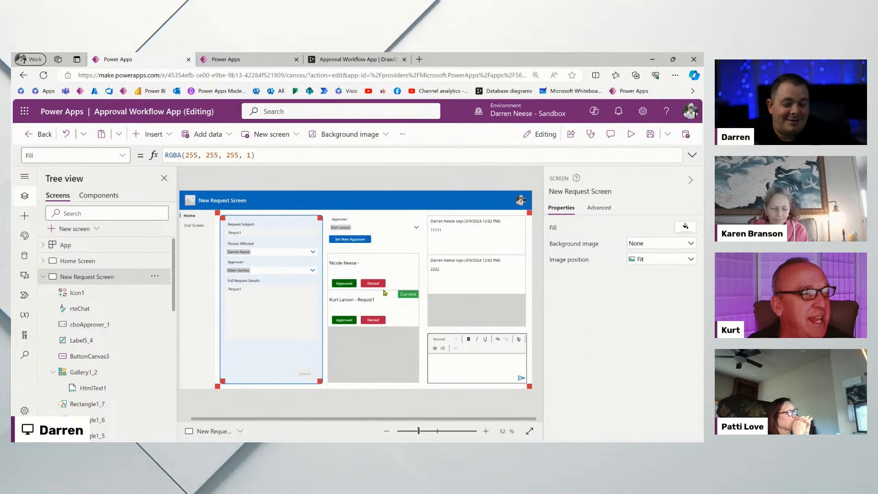
Select the Approved and Denied buttons together and bring up their shared Visible property formula.
click(344, 283)
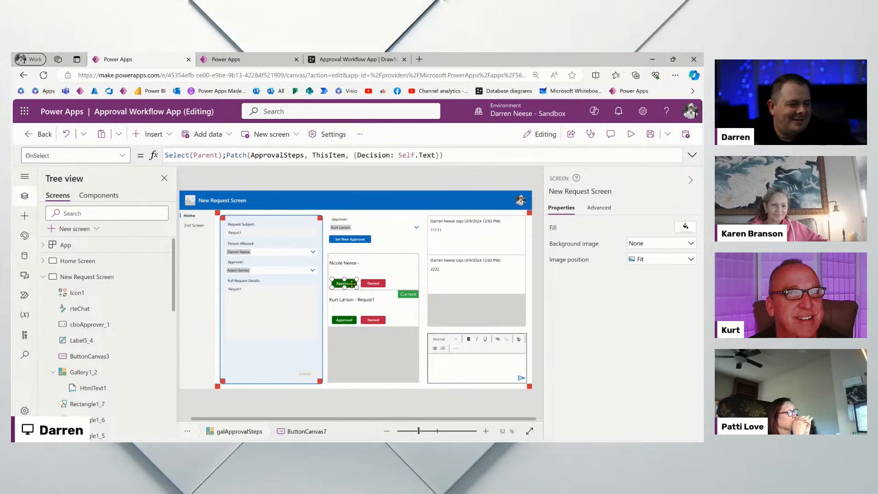
shift+click(376, 283)
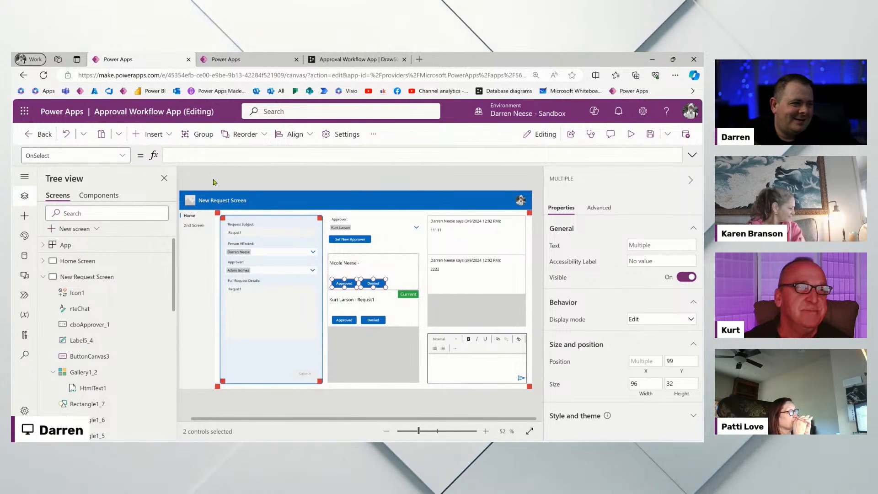
click(123, 156)
scroll(82, 294, down, 3)
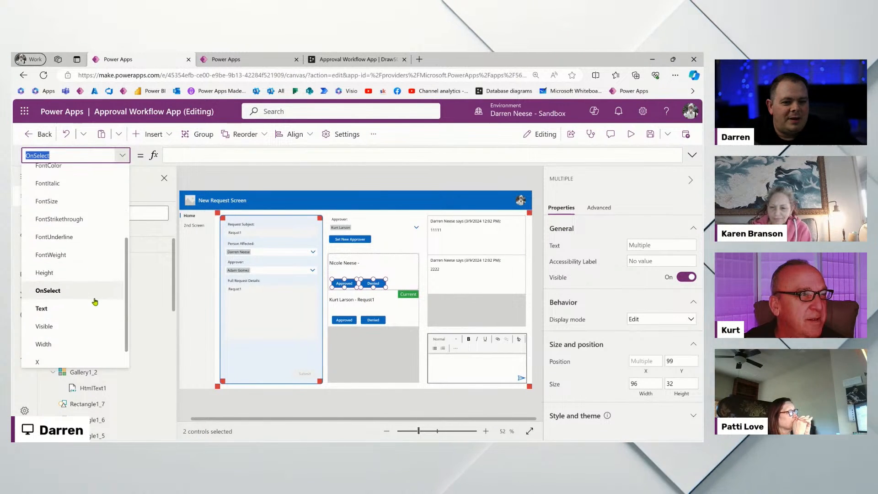
click(78, 308)
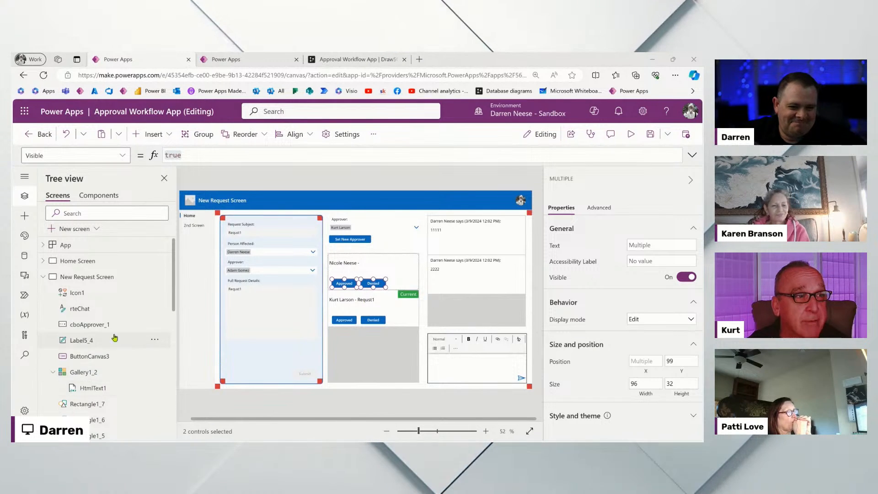
Rename the Current label (Label4) in galApprovalSteps to lblCurrent and copy its new name.
scroll(124, 345, down, 3)
scroll(130, 351, down, 3)
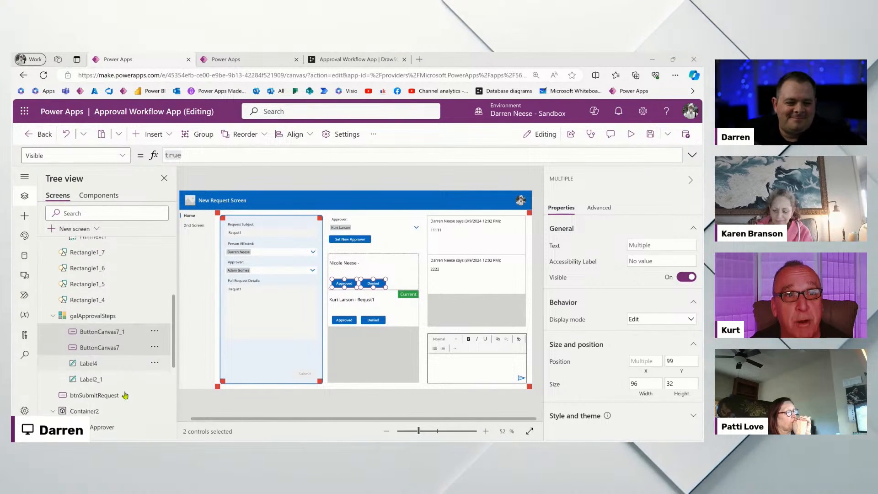
click(105, 364)
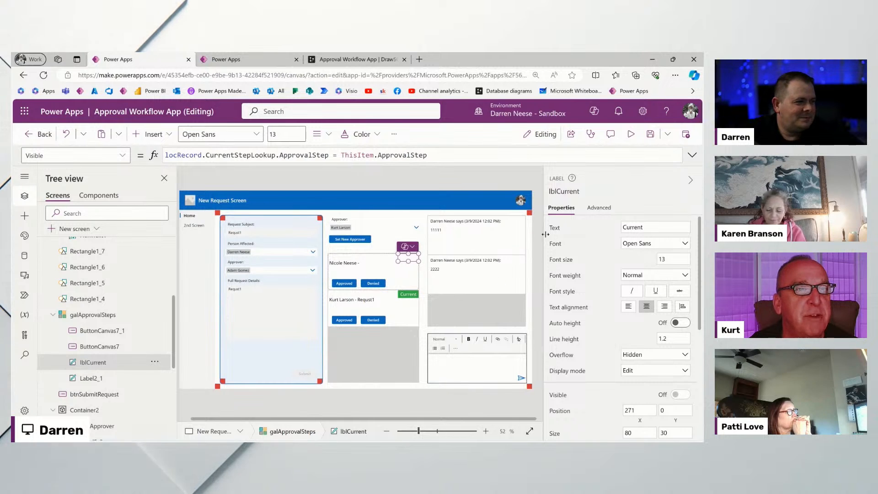
click(564, 193)
key(ctrl+c)
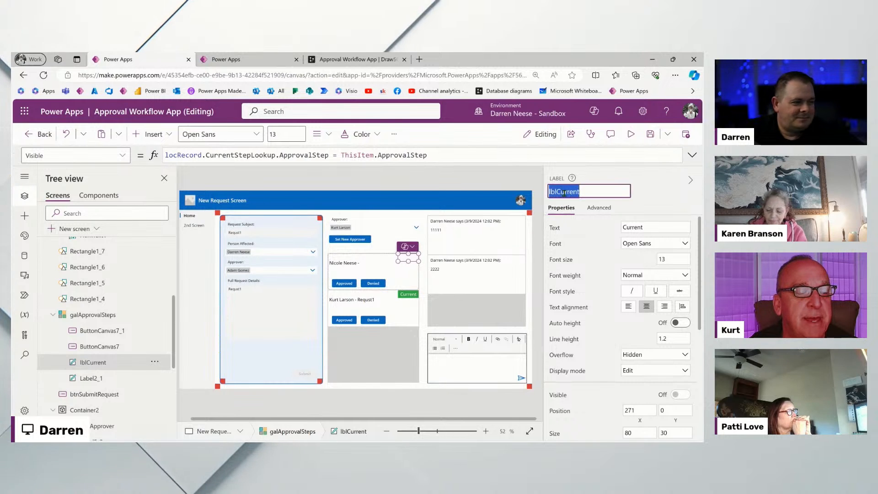
Set the Visible property of the gallery's Approved and Denied buttons together to lblCurrent.Visible and check the formula on each button.
click(99, 331)
ctrl+click(99, 347)
click(181, 156)
drag(182, 155, 138, 157)
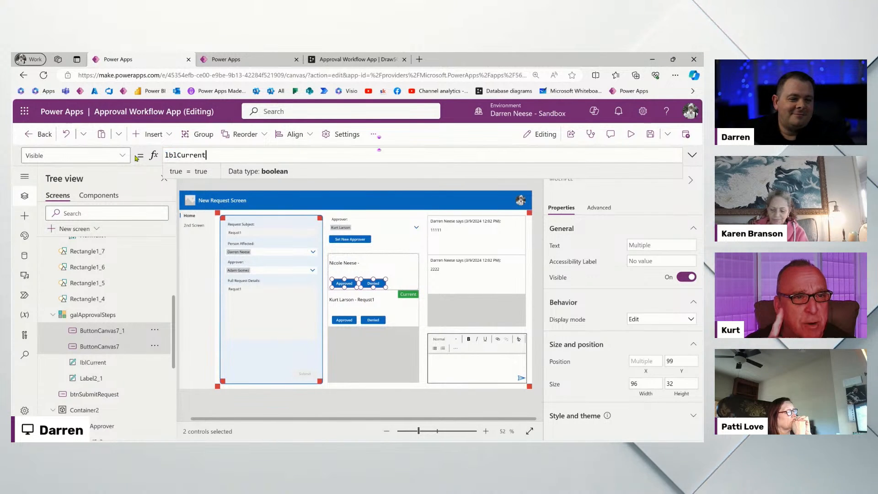
key(ctrl+v)
text(.)
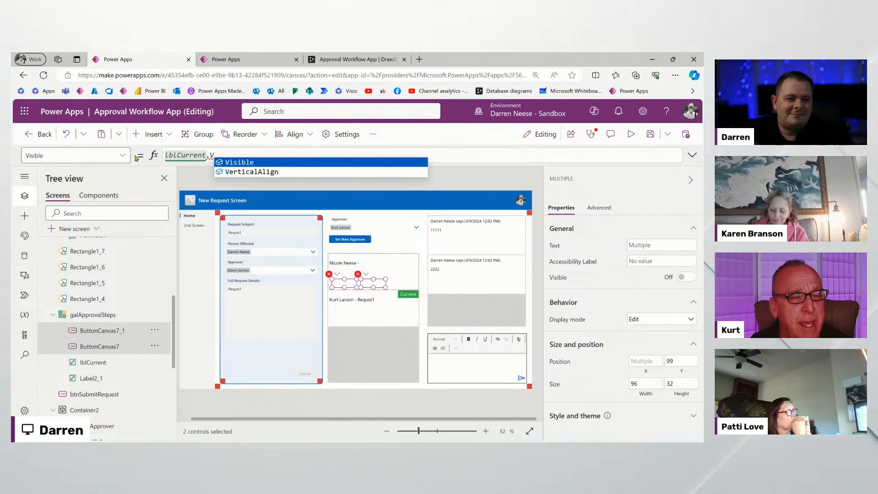
text(V)
key(Tab)
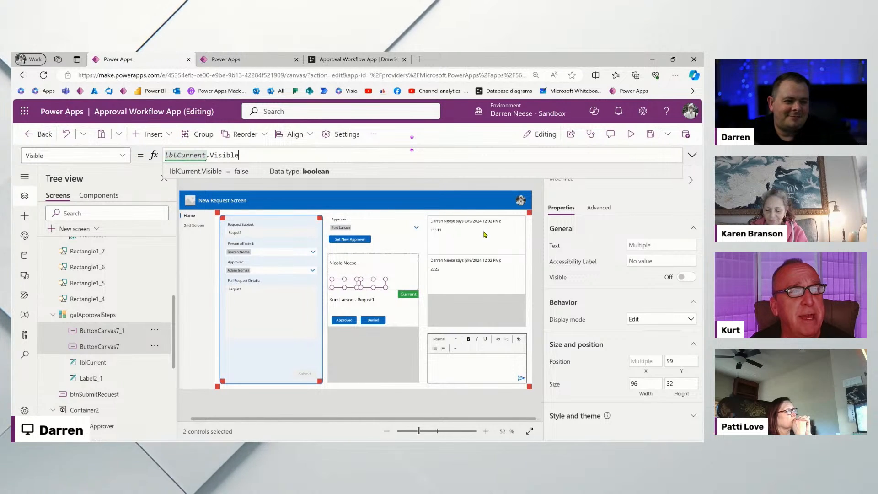
click(118, 347)
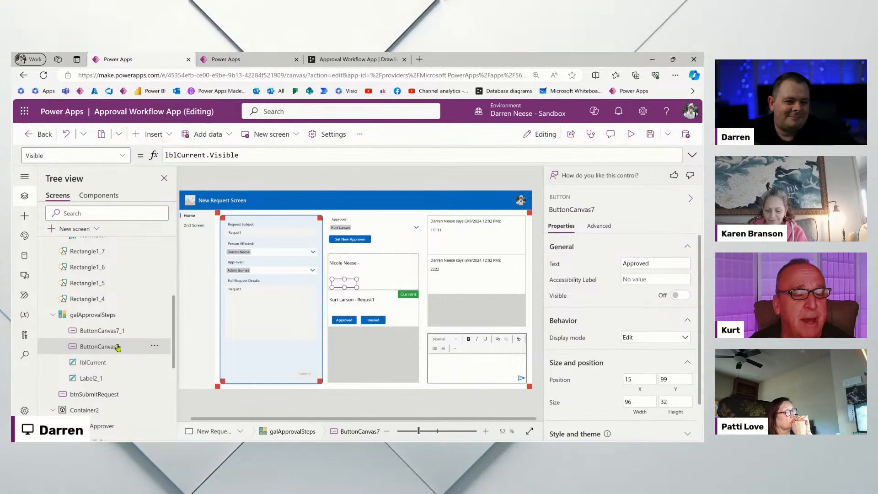
click(118, 331)
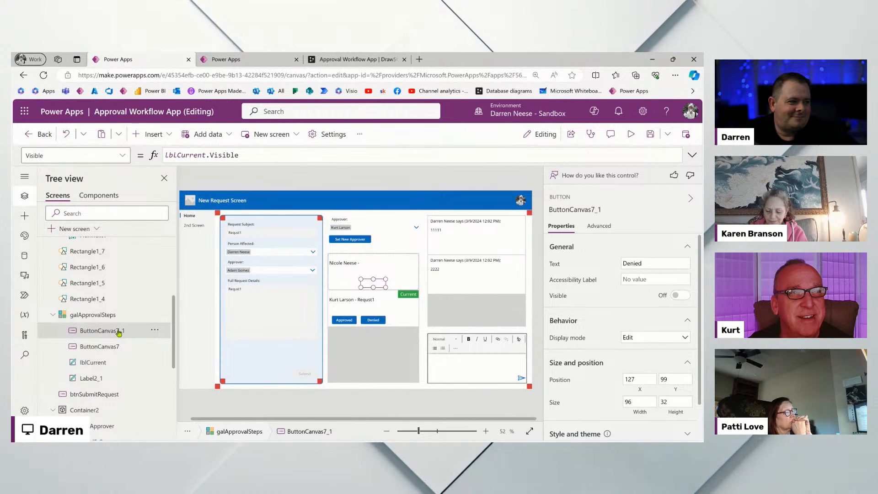
Change the base palette color of the gallery's Approved button (ButtonCanvas7) to green.
click(118, 348)
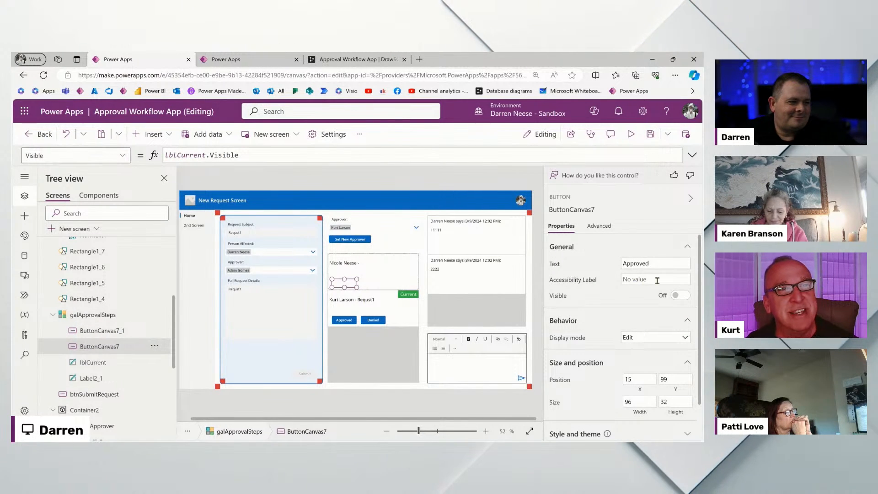
scroll(653, 320, down, 2)
click(687, 393)
scroll(687, 393, down, 2)
click(681, 312)
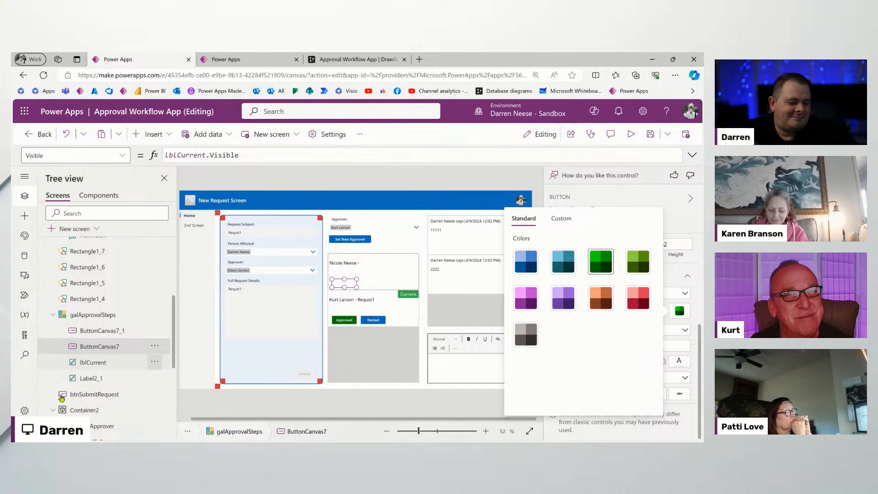
Change the base palette color of the gallery's Denied button (ButtonCanvas7_1) to red.
click(118, 332)
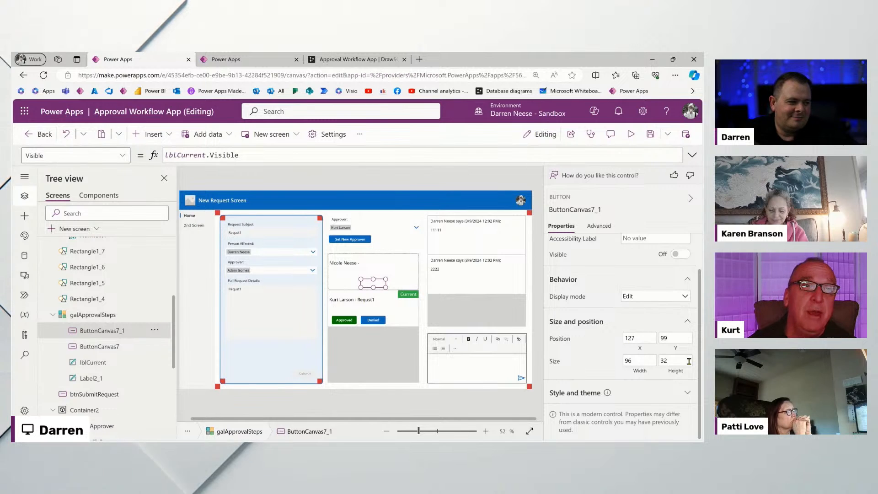
click(687, 394)
scroll(681, 347, down, 4)
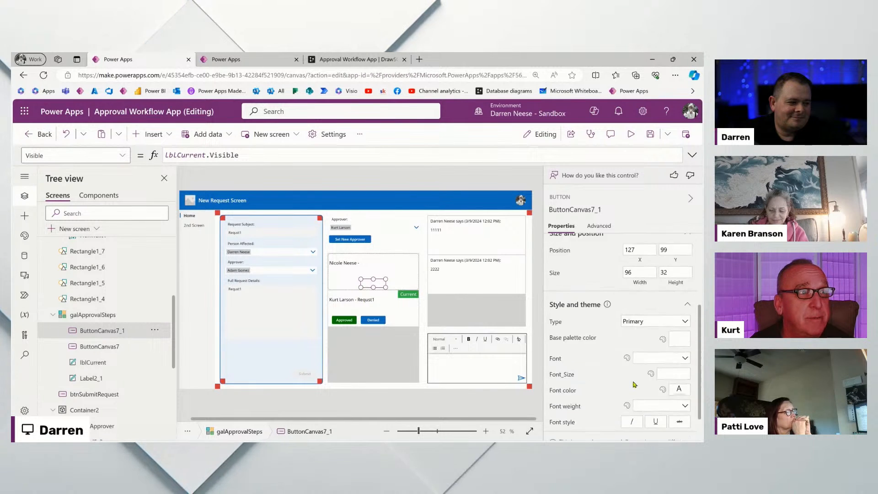
click(678, 310)
click(640, 293)
click(359, 181)
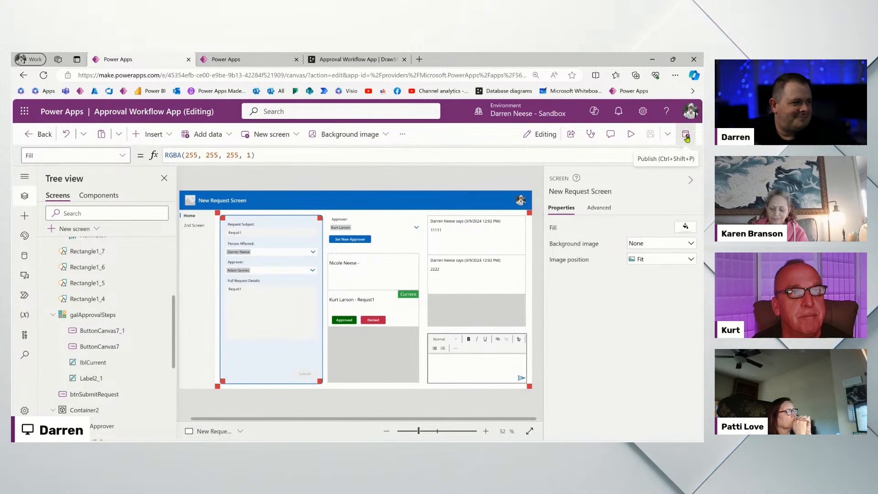
Save the app, publish this version, and preview the New Request Screen.
key(ctrl+s)
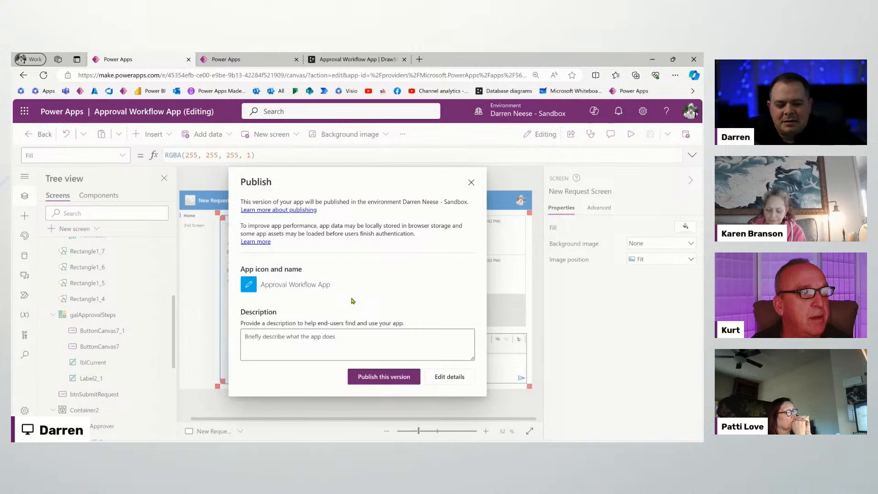
click(399, 377)
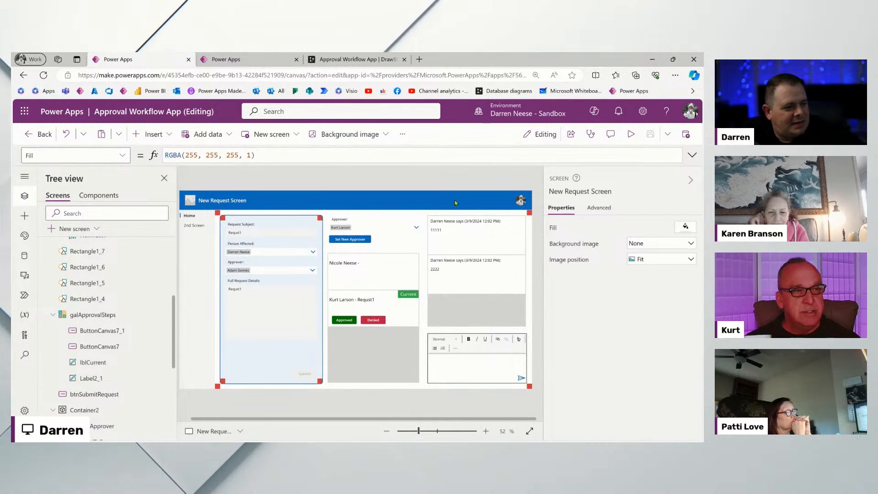
click(630, 134)
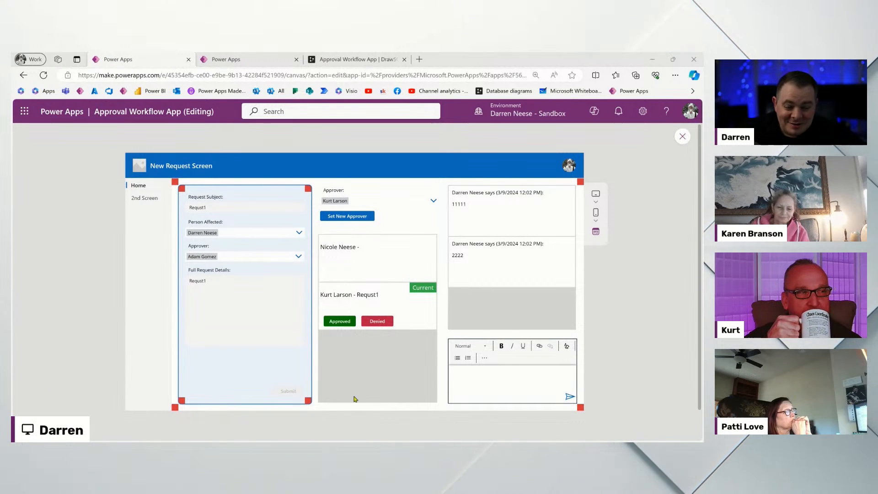
click(602, 368)
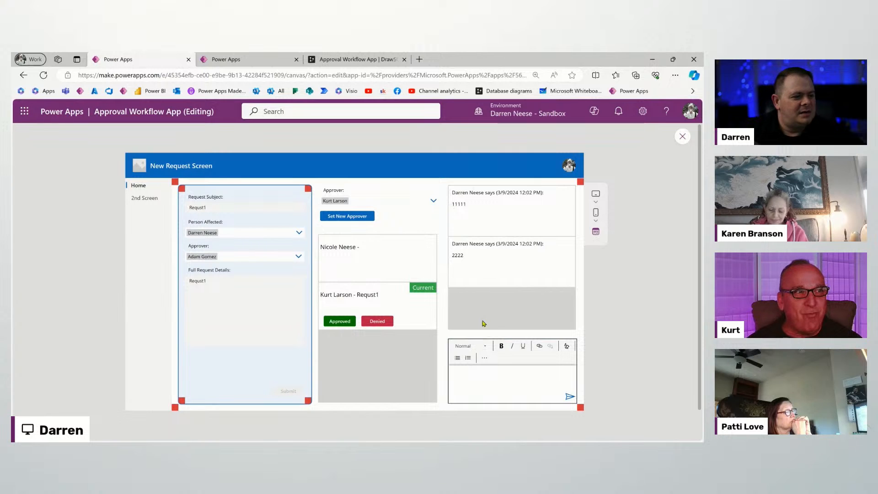
Review the table diagram in drawSQL and the Must Have items on the Notion planning page, from Request through Deep Linking.
click(347, 61)
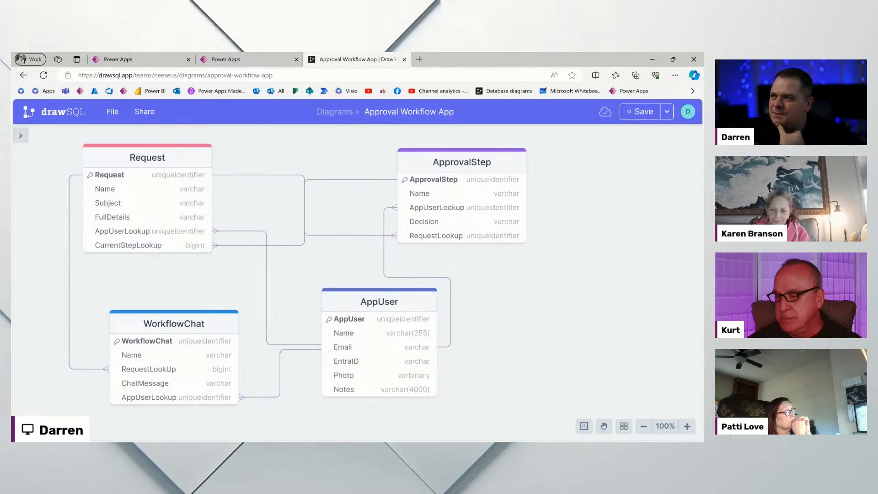
click(155, 64)
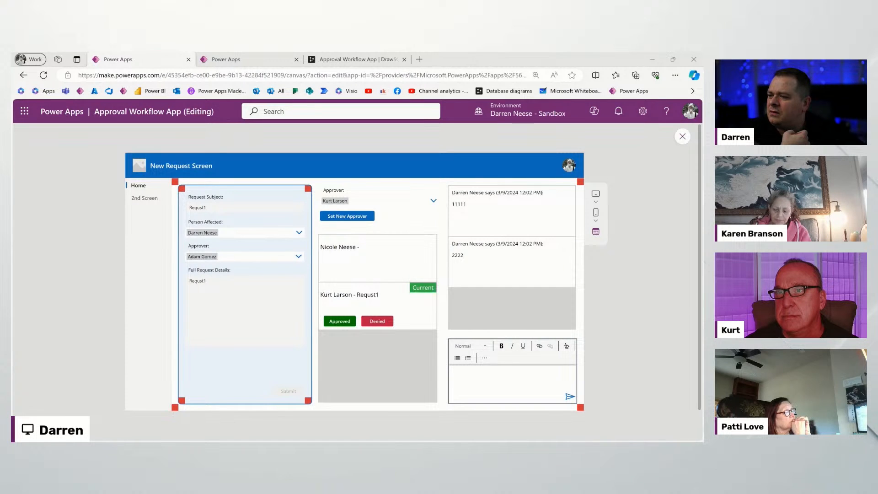
key(alt+Tab)
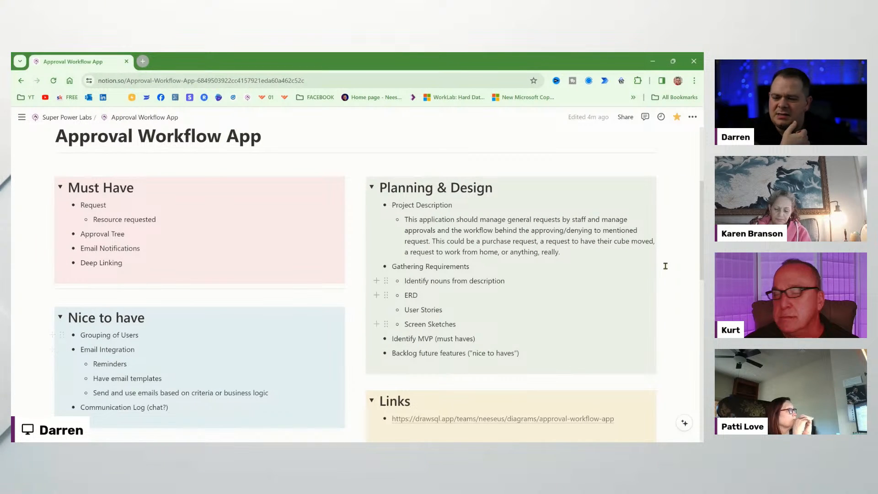
double_click(82, 204)
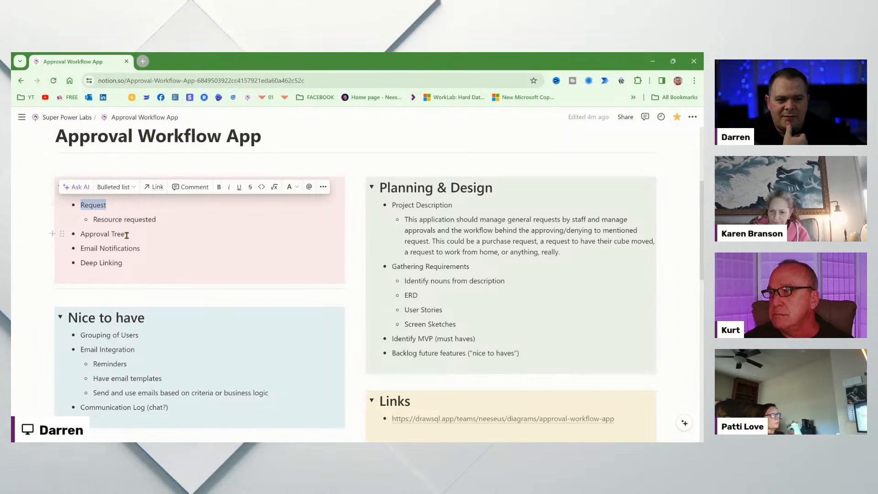
drag(129, 235, 80, 234)
drag(146, 249, 84, 265)
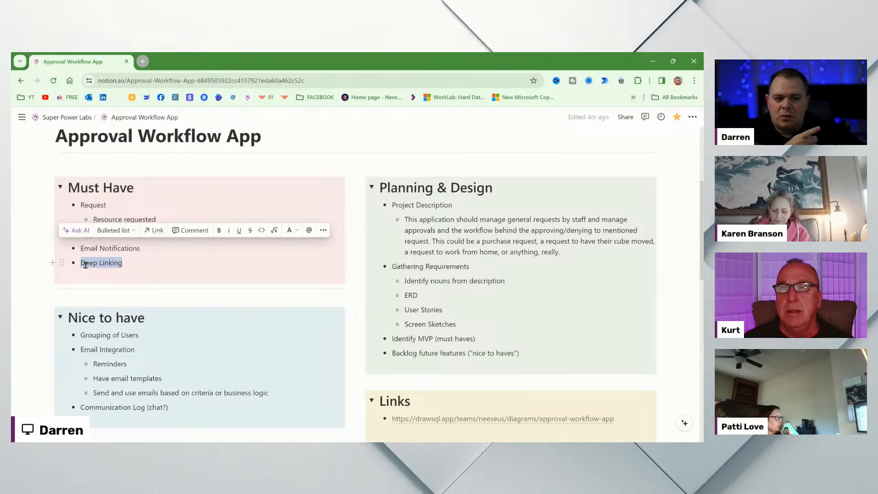
click(124, 262)
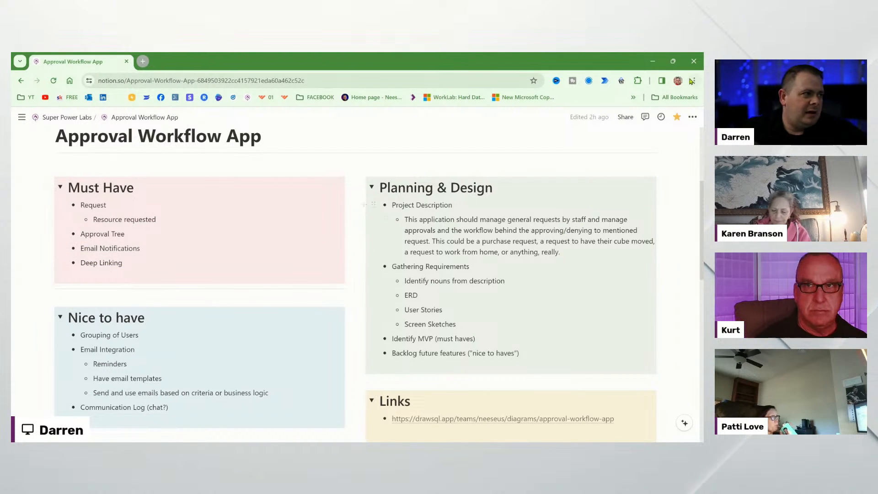
click(653, 62)
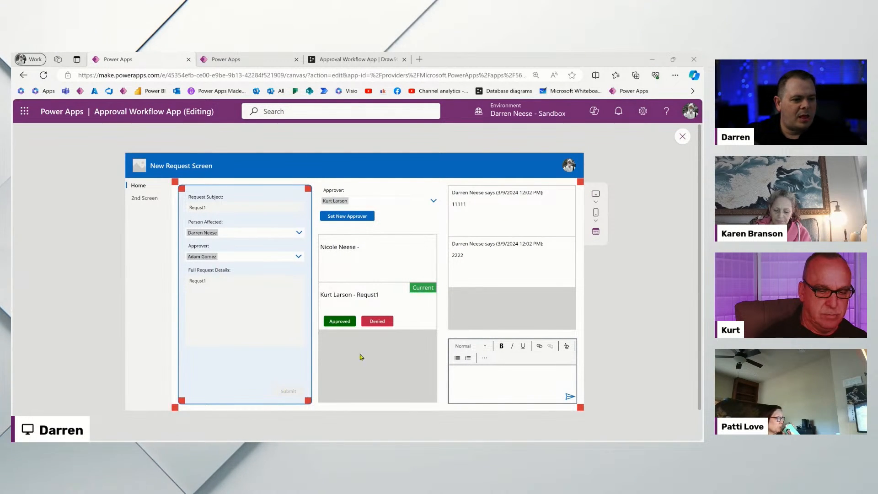
Leave the preview and examine the end of btnSubmitRequest's OnSelect formula, where SendEmailV2 builds the link with the RequestID parameter.
key(Escape)
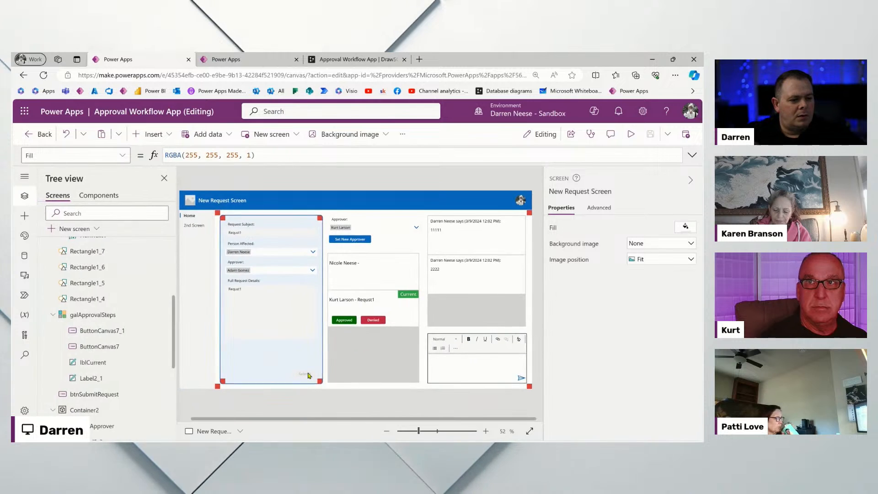
click(308, 374)
click(487, 155)
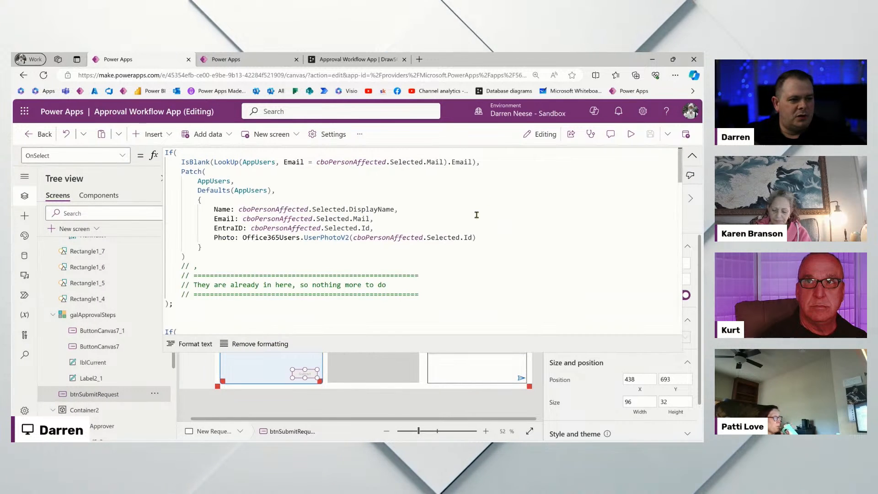
scroll(478, 273, down, 10)
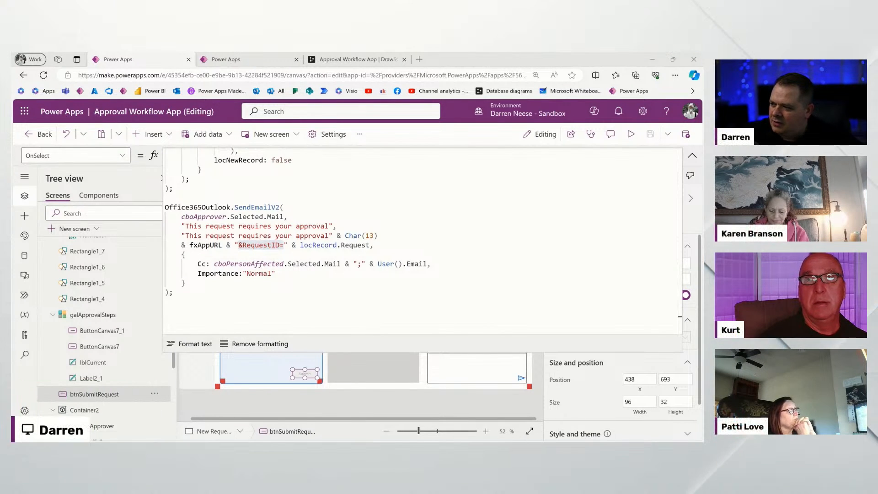
click(299, 283)
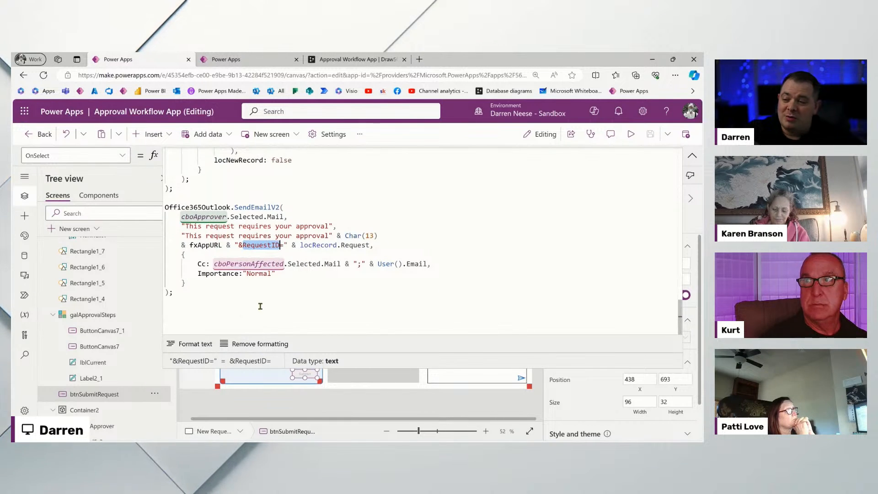
click(325, 248)
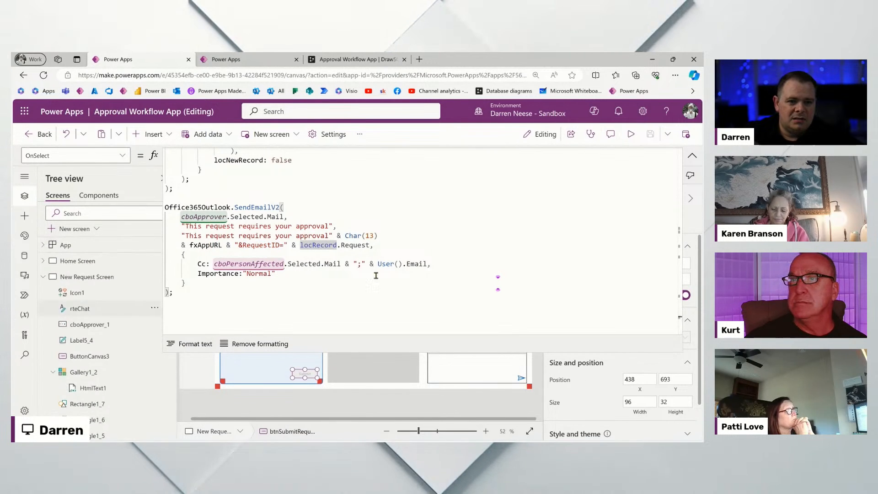
click(692, 156)
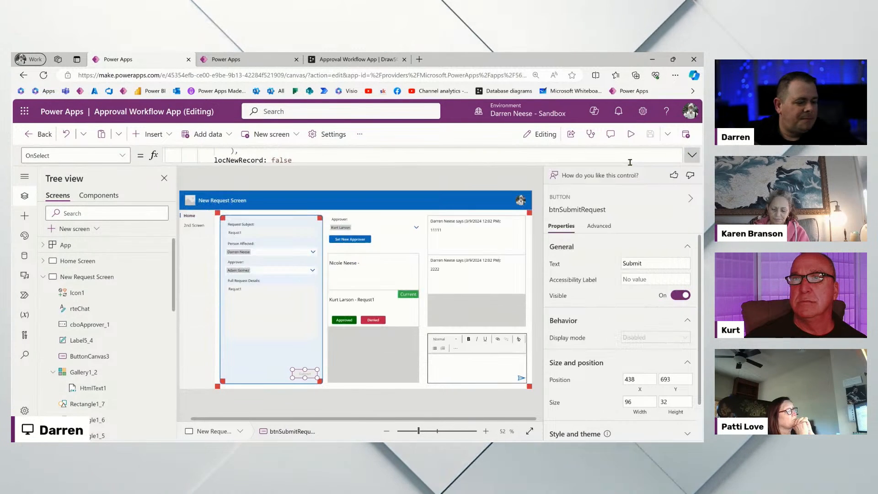
Rename New Request Screen as Edit Request Screen and fit the canvas at 50% zoom.
click(92, 278)
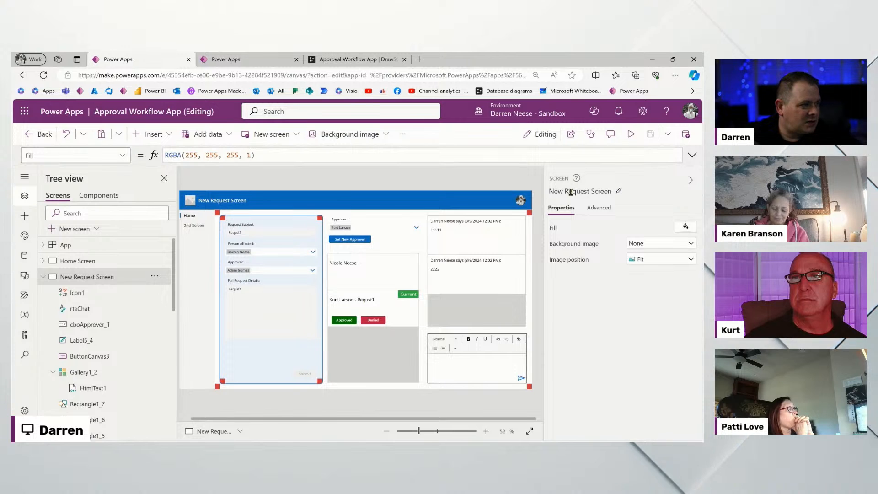
key(F2)
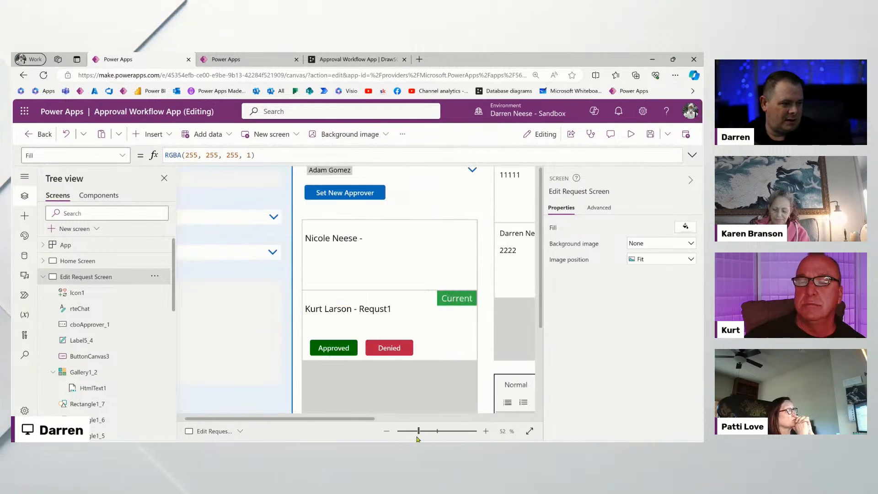
drag(416, 439, 417, 431)
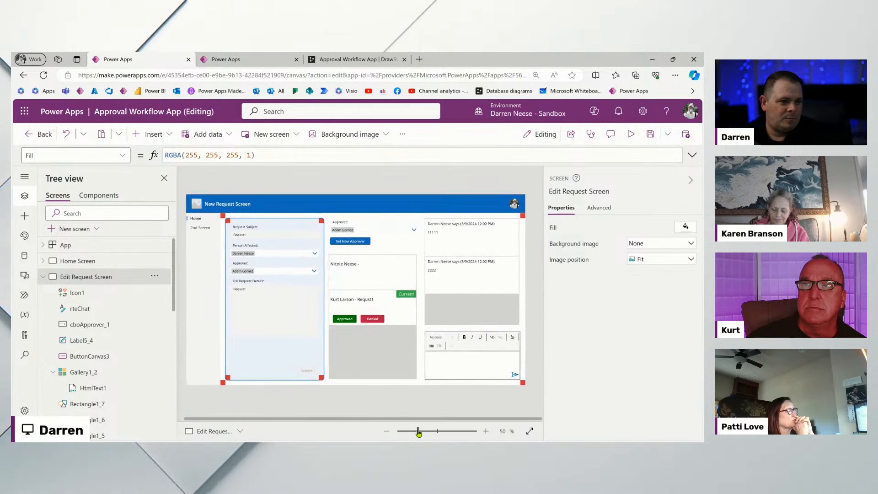
Start an If formula in the App object's StartScreen property with Param("RequestID") as its first argument.
click(78, 246)
click(114, 155)
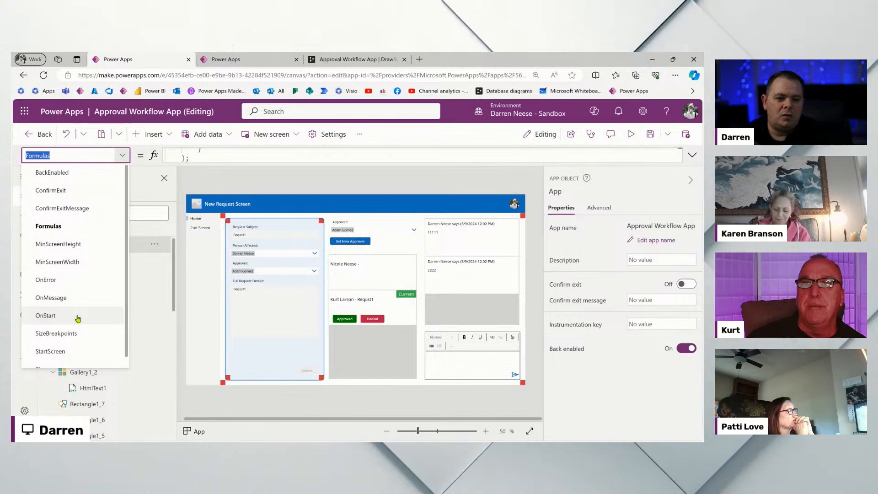
click(80, 351)
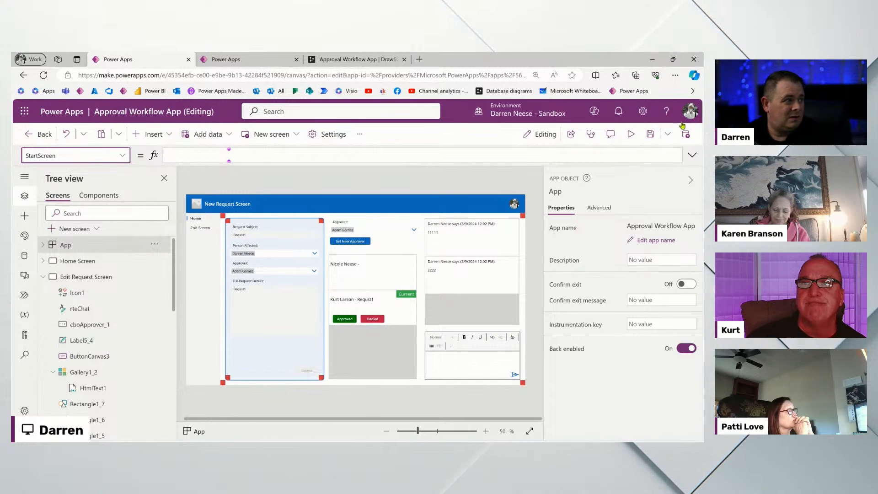
click(692, 156)
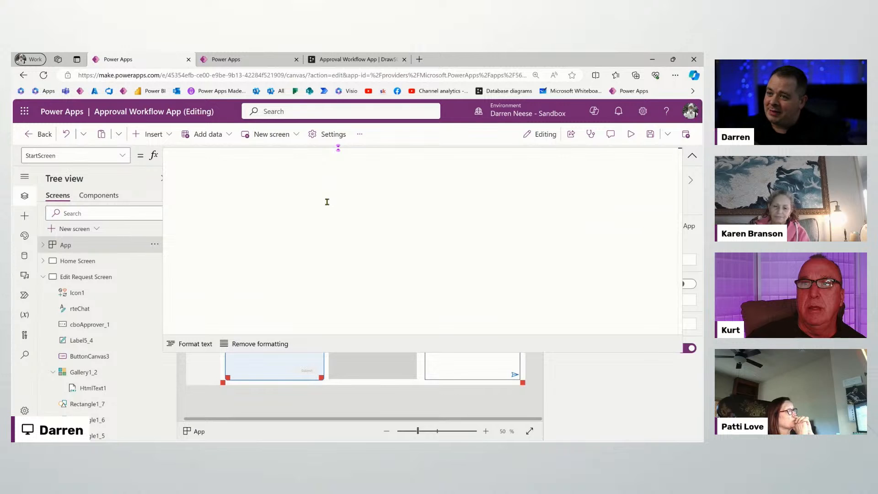
text(If())
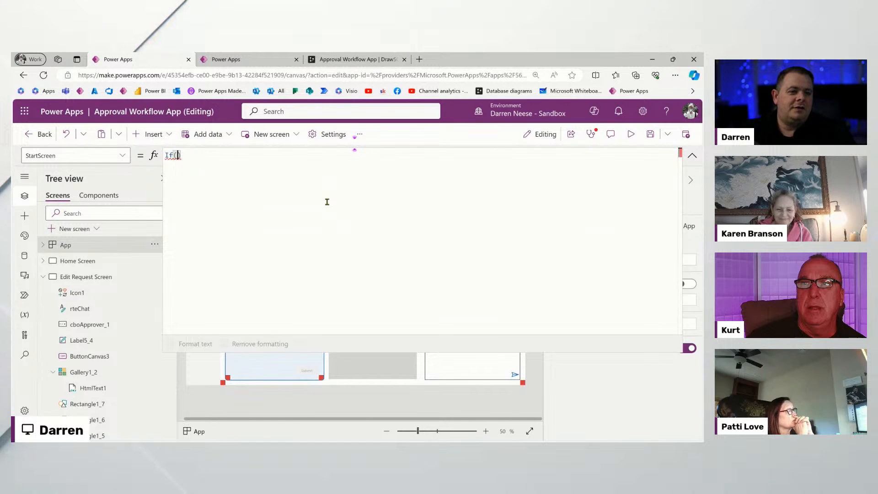
text(Param)
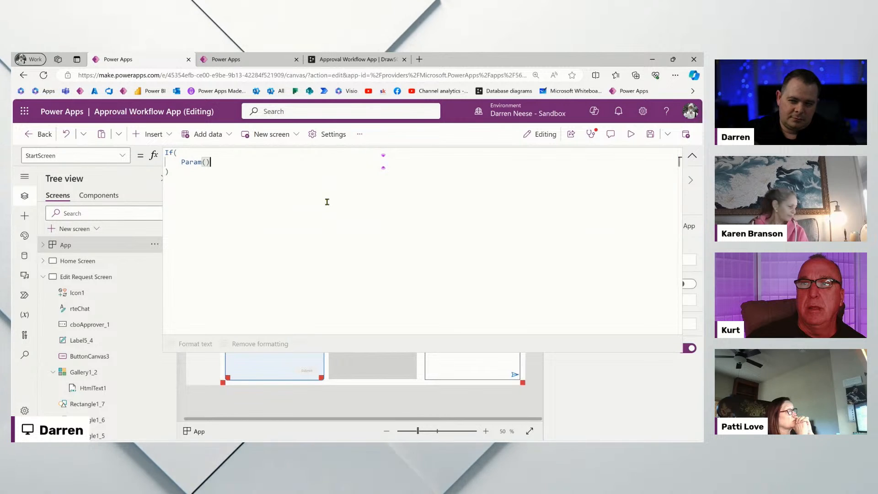
text((RequestID)")
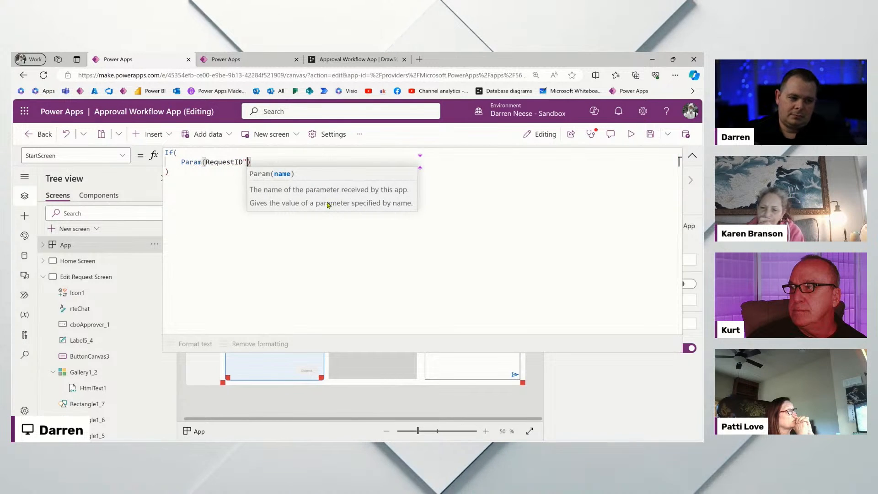
key(ctrl+Left)
key(ctrl+Left)
text(")
key(ctrl+Left)
key(ctrl+Left)
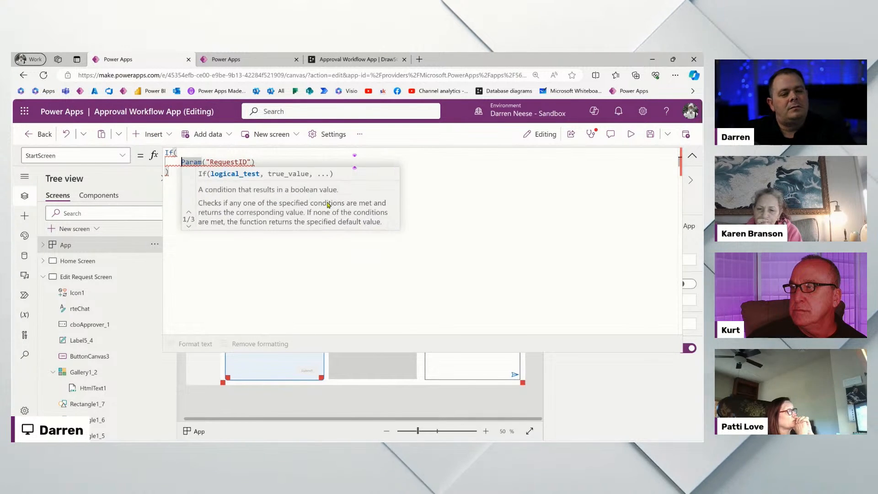
Wrap the RequestID parameter in IsBlank to complete the If condition of the StartScreen formula.
text(IsBlank)
key(Tab)
text((Param)
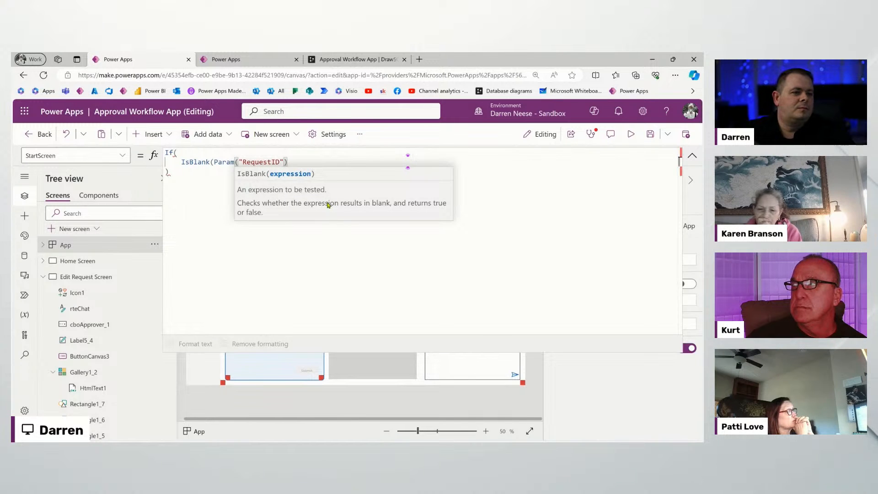
text(),)
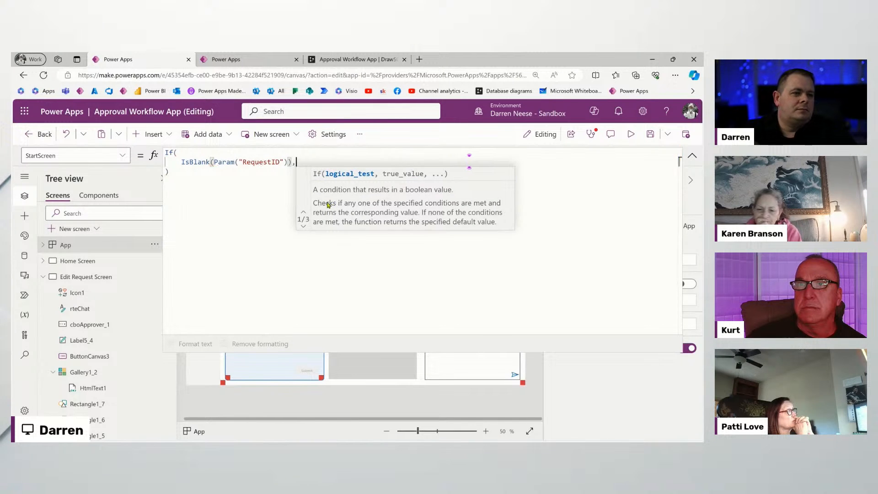
Return 'Home Screen' when the RequestID parameter is blank and 'Edit Request Screen' otherwise in the StartScreen formula.
key(shift+Return)
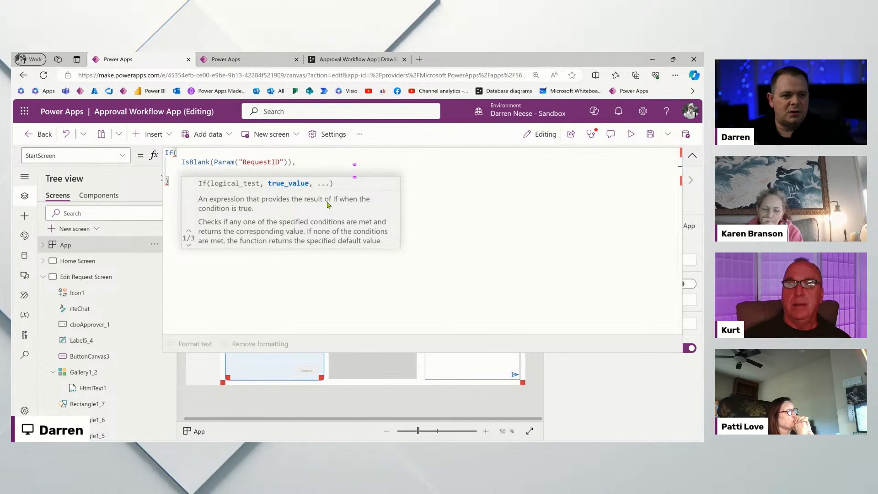
text('Home Screen',)
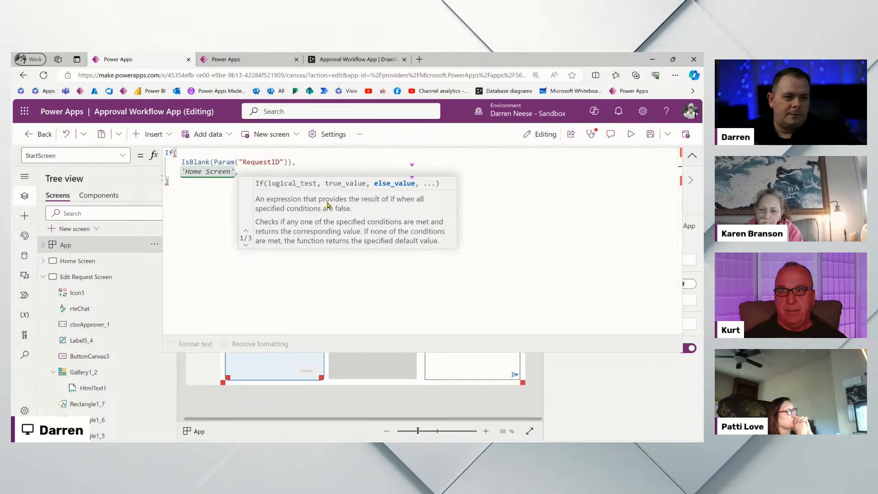
key(shift+Return)
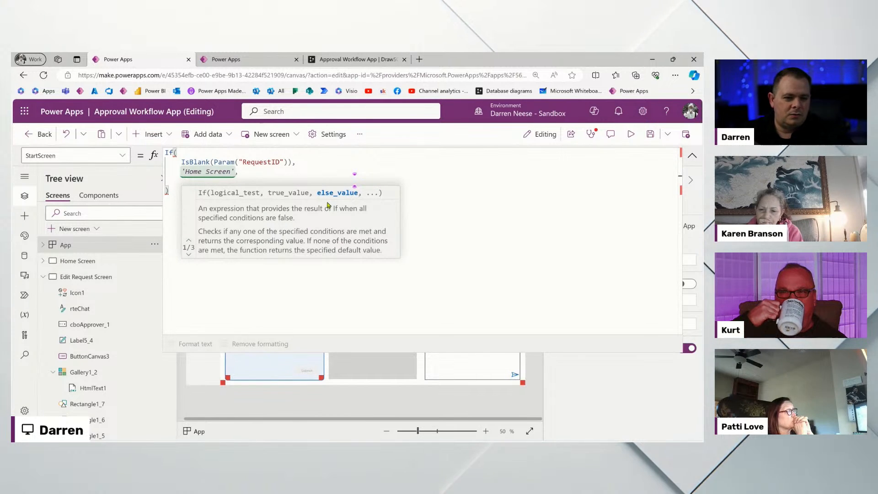
text('Edit Request Screen')
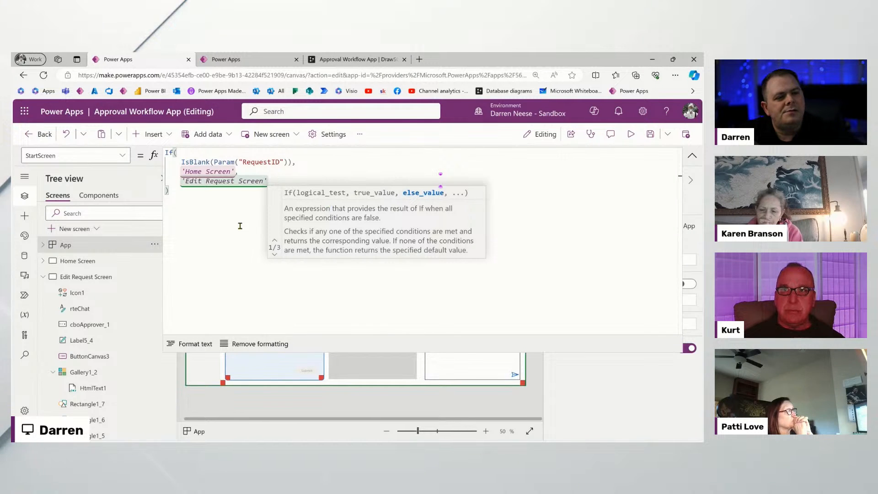
key(Down)
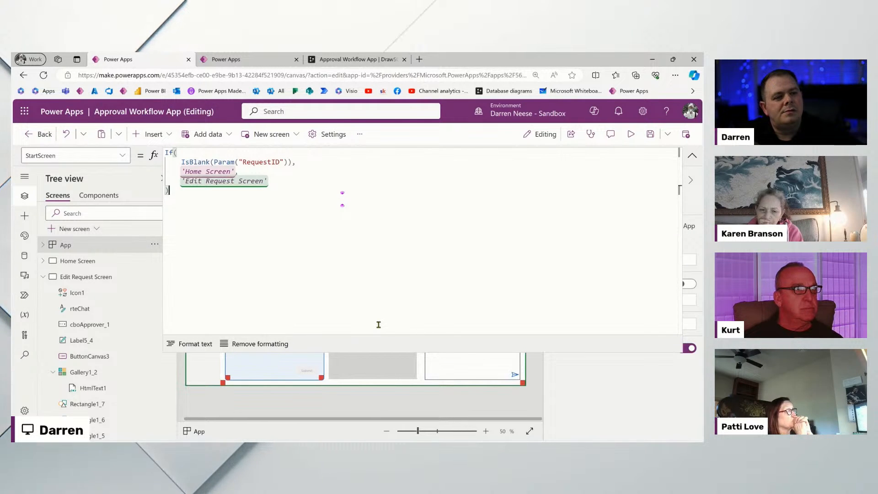
Copy the whole StartScreen formula into the OnVisible property of Edit Request Screen.
drag(214, 161, 290, 162)
click(251, 210)
key(ctrl+a)
key(ctrl+c)
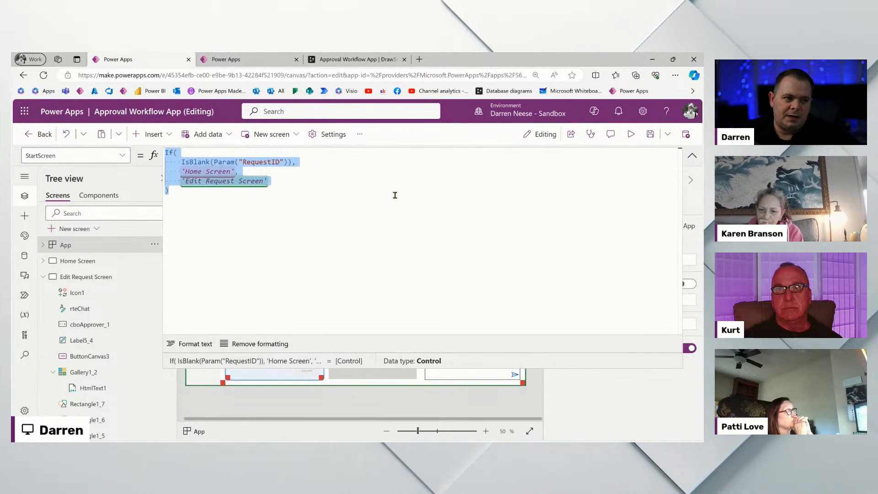
click(98, 278)
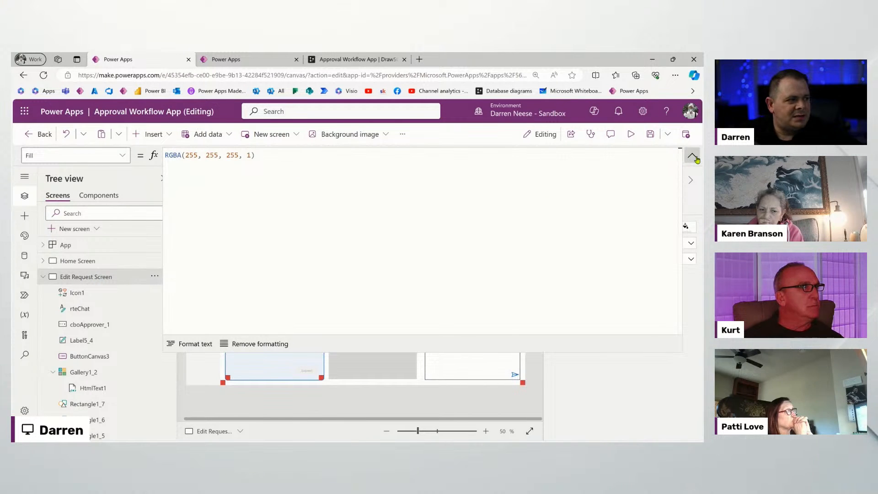
click(692, 156)
click(597, 209)
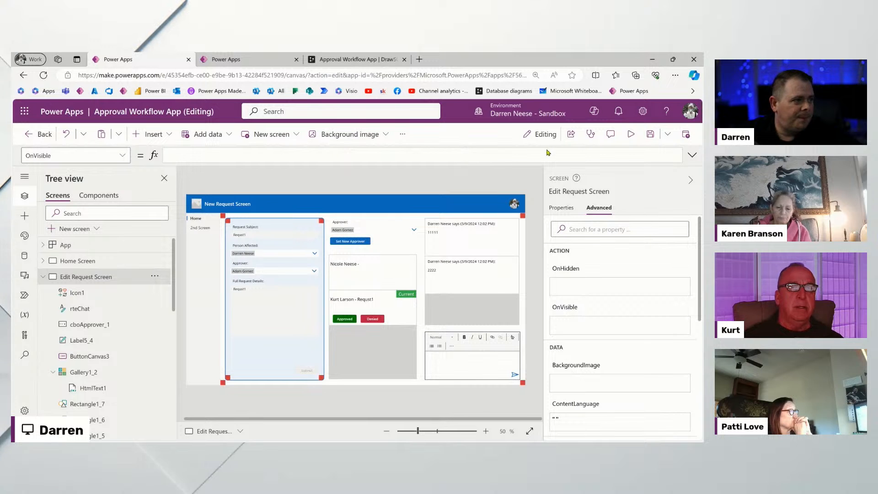
click(690, 156)
key(ctrl+v)
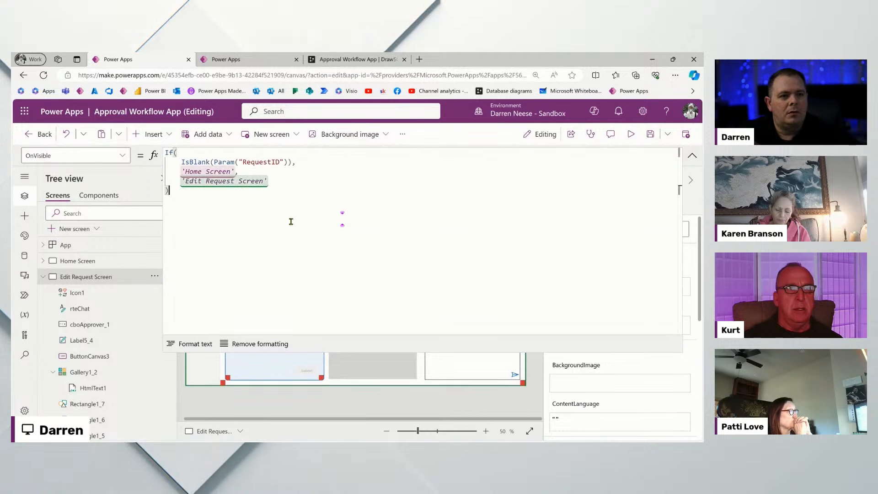
Negate the IsBlank condition with Not and remove the two screen names from the OnVisible formula.
click(182, 162)
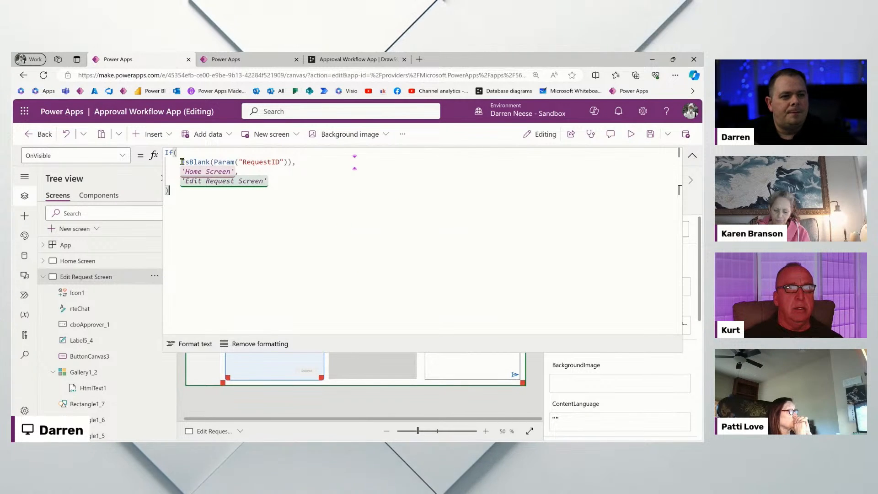
text(Not)
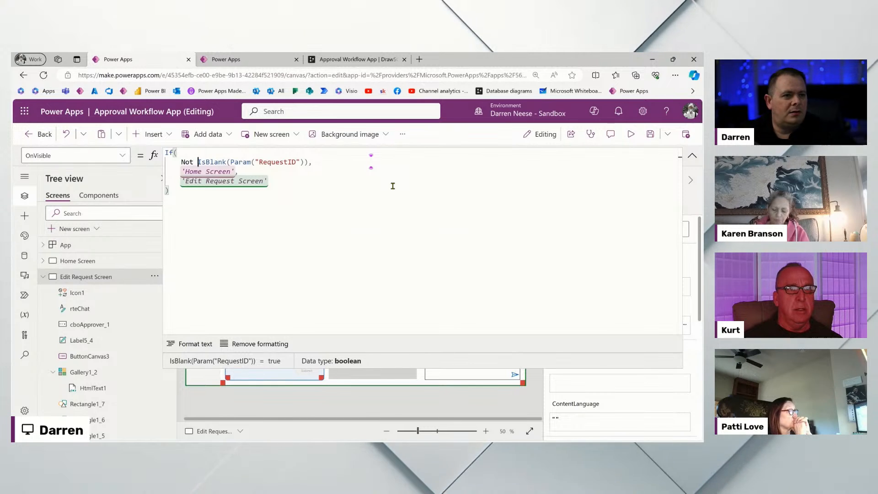
drag(269, 181, 159, 174)
key(Delete)
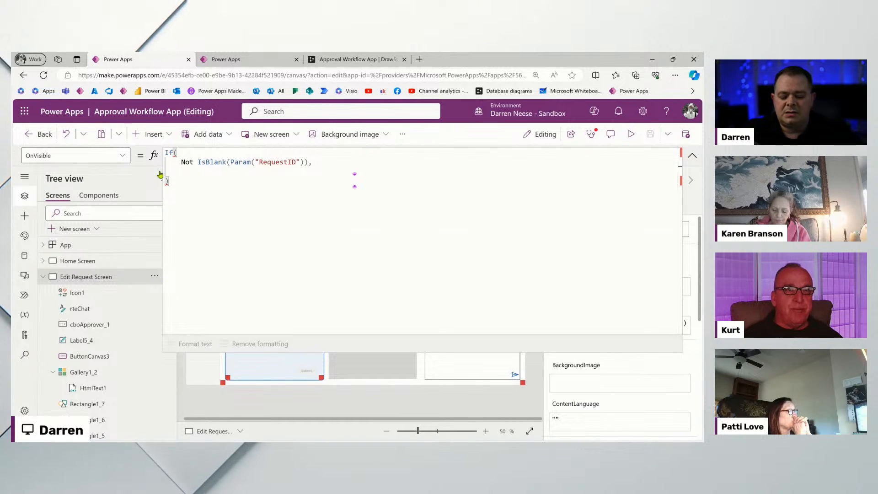
Add locRecord = LookUp(Requests, Request = as the beginning of the If's true result in OnVisible.
text(locRecord)
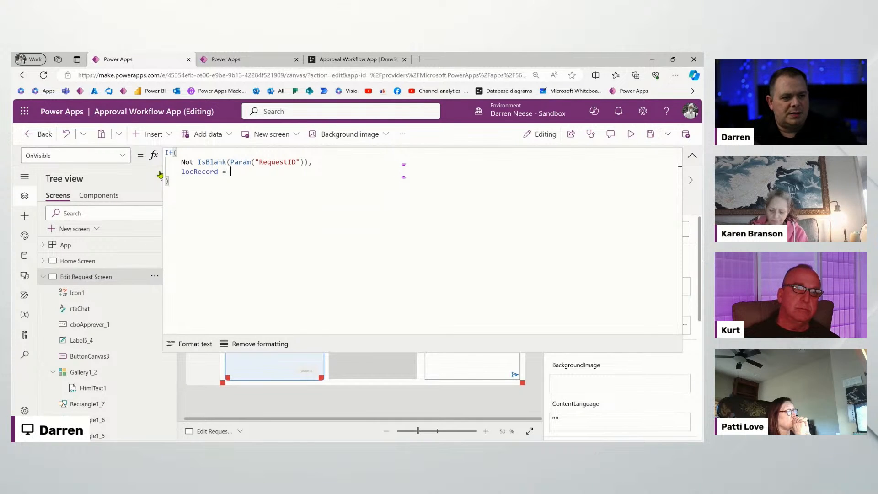
text(= LookUp(requ)
key(Tab)
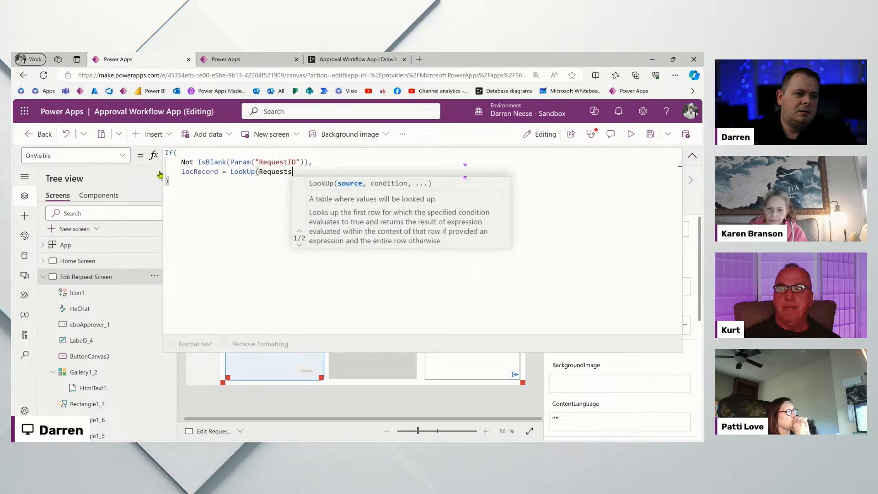
text(, )
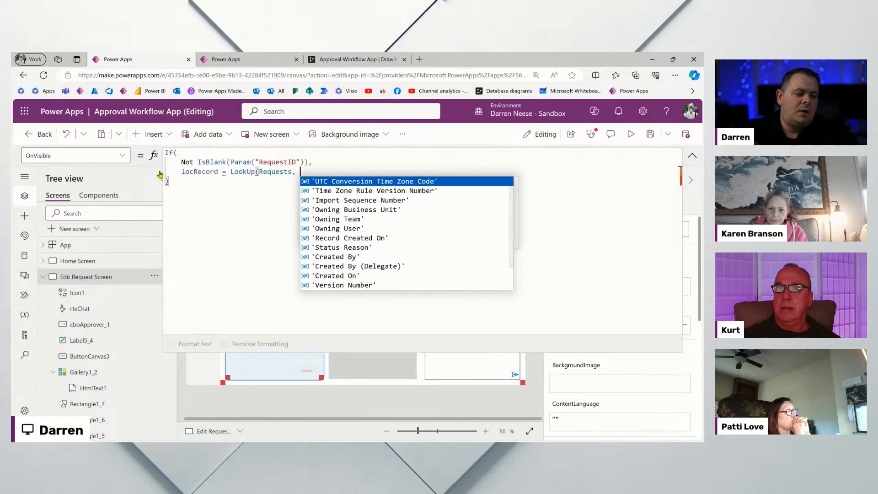
text(Re)
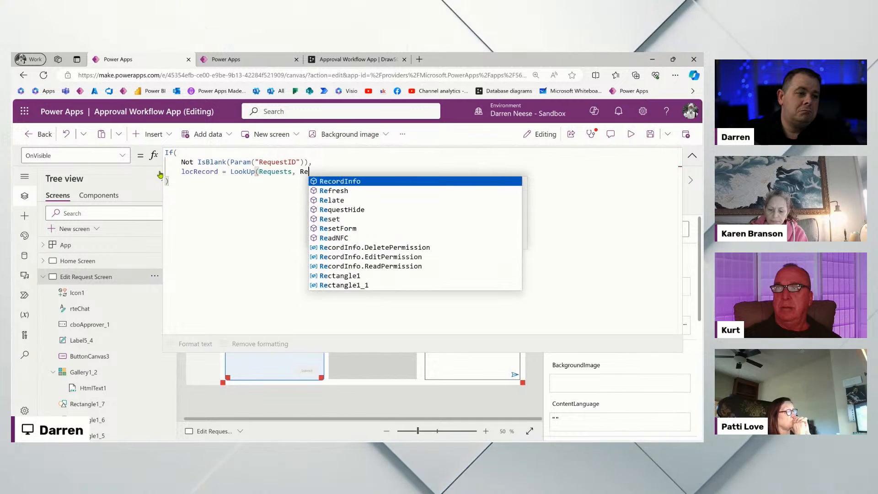
text(qu)
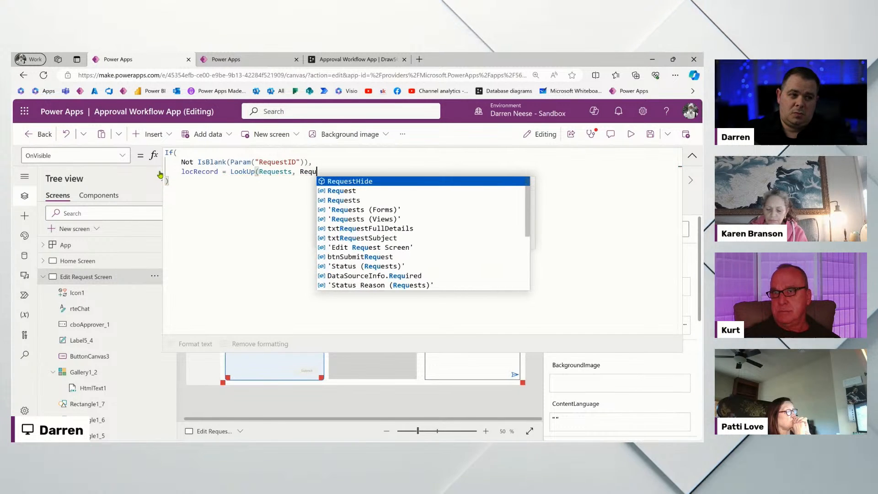
text(e)
key(Down)
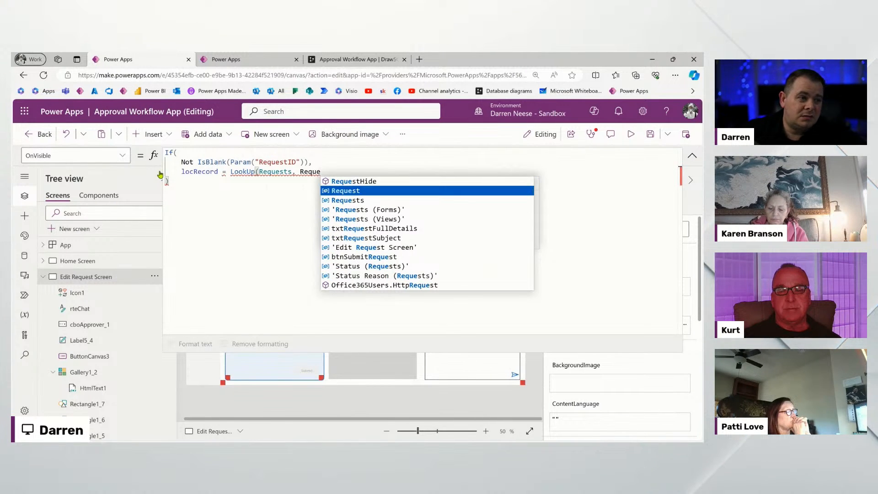
key(Tab)
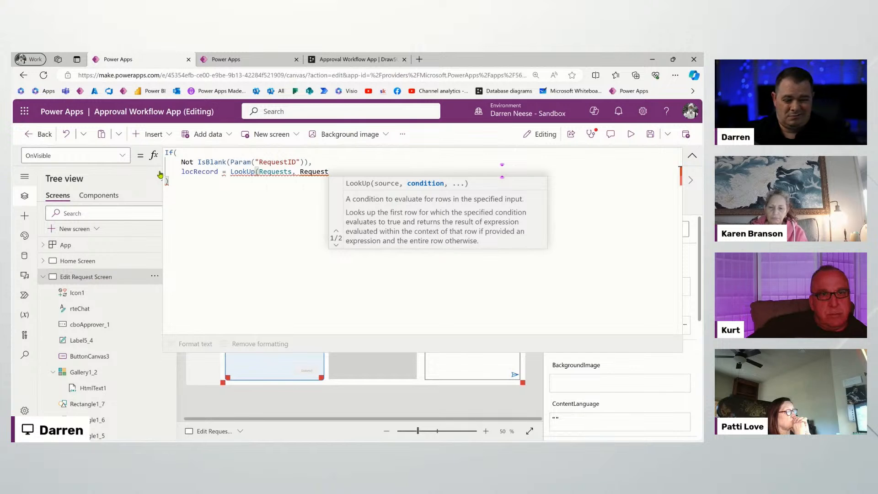
text(=)
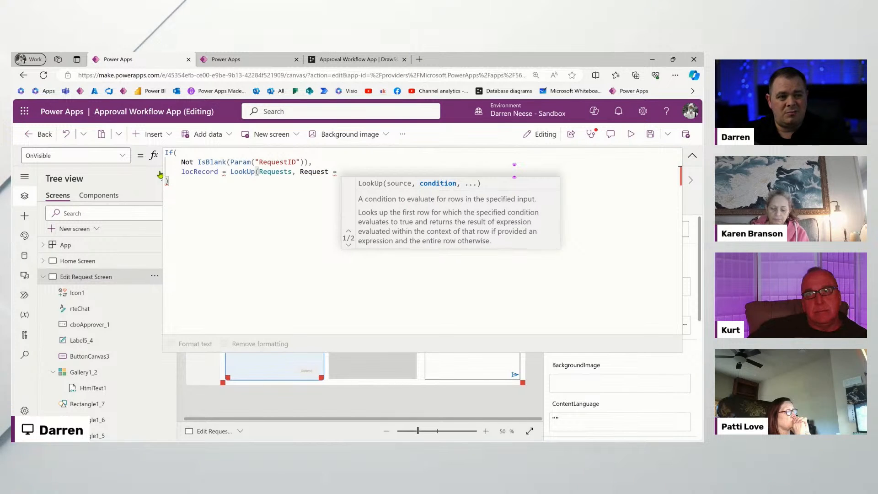
key(ctrl+v)
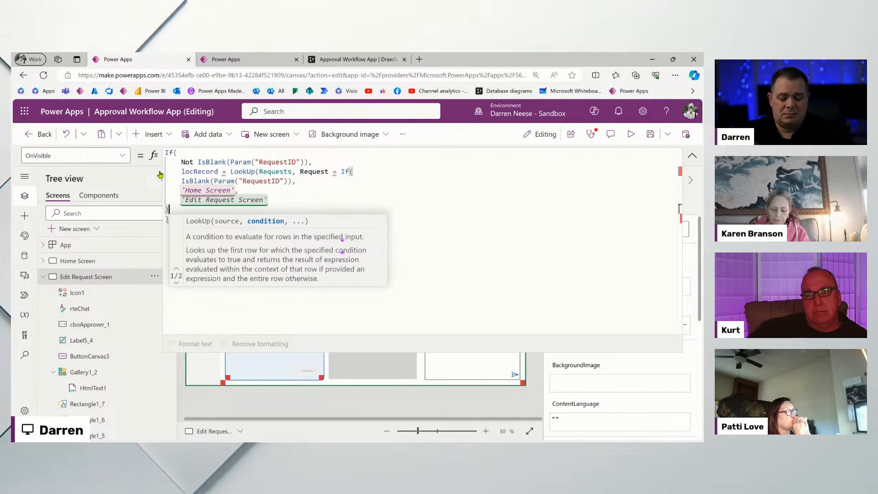
key(ctrl+z)
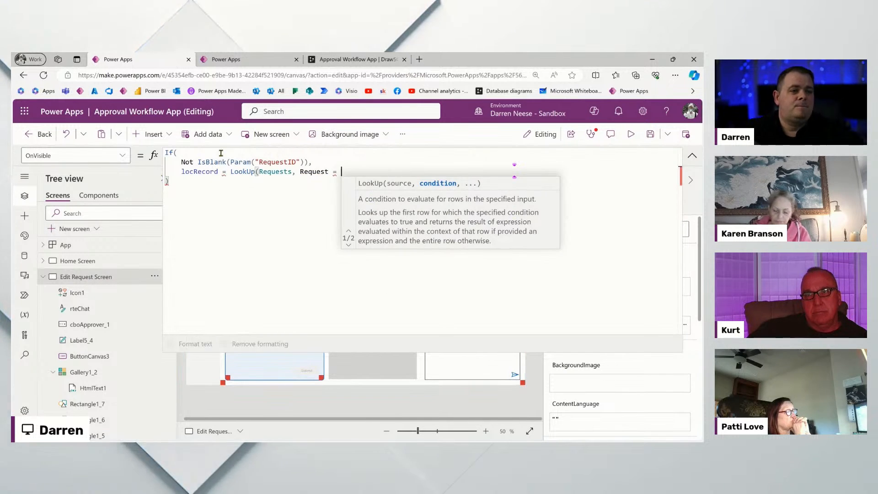
click(257, 229)
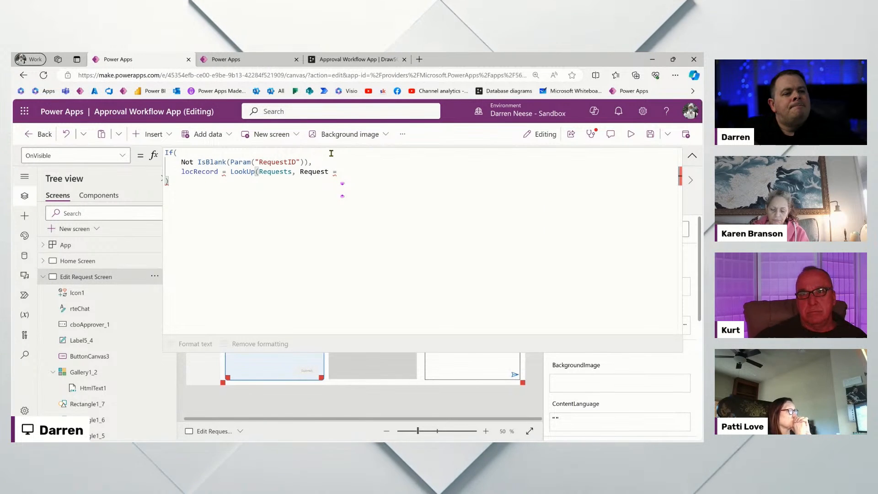
Start a Set call for a new global variable gblDeepLink on its own line above the If in OnVisible.
click(331, 154)
key(Home)
key(shift+Return)
key(Up)
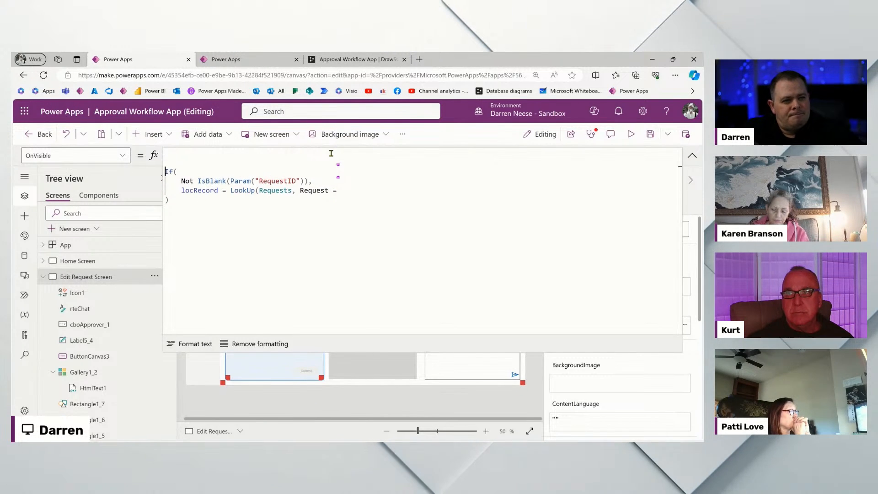
text(Set();)
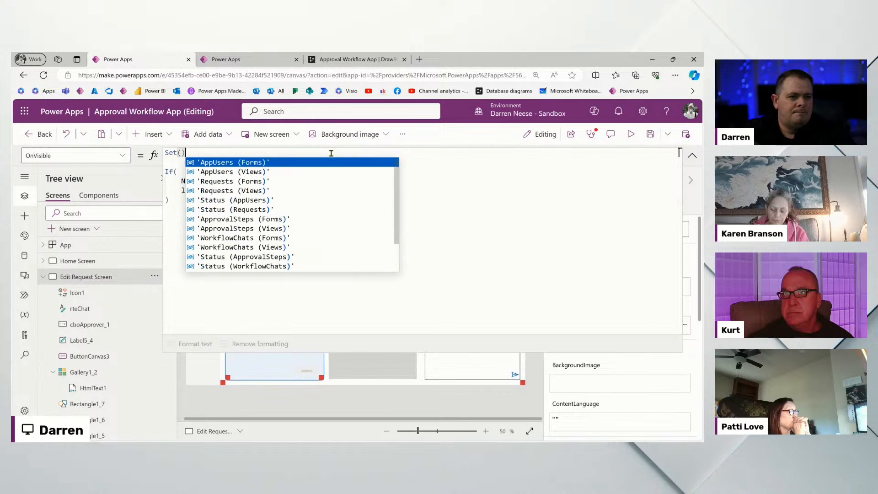
text(gbl)
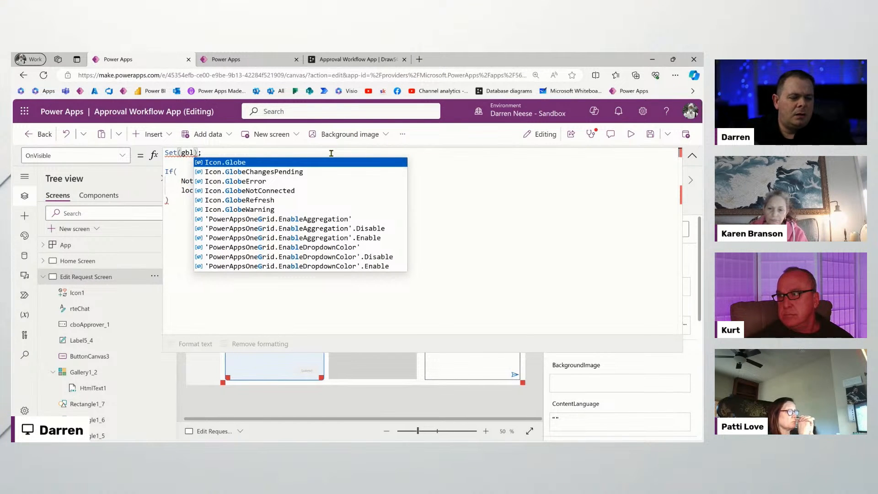
click(185, 189)
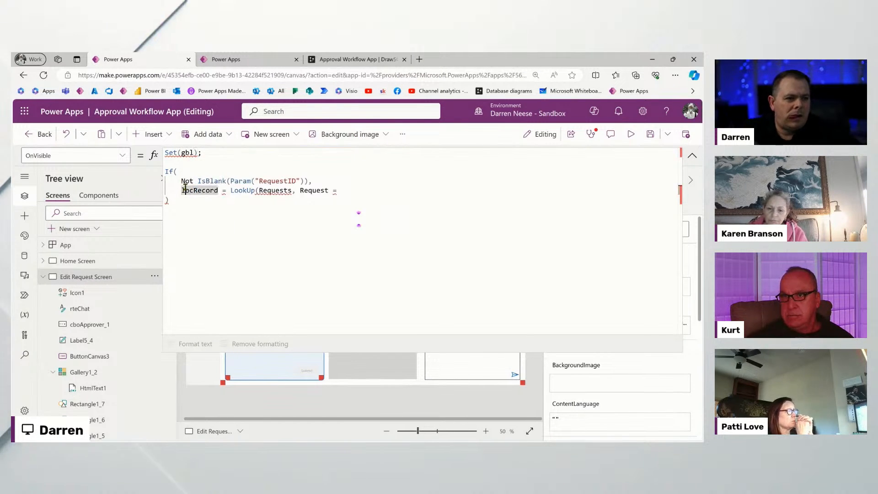
click(200, 152)
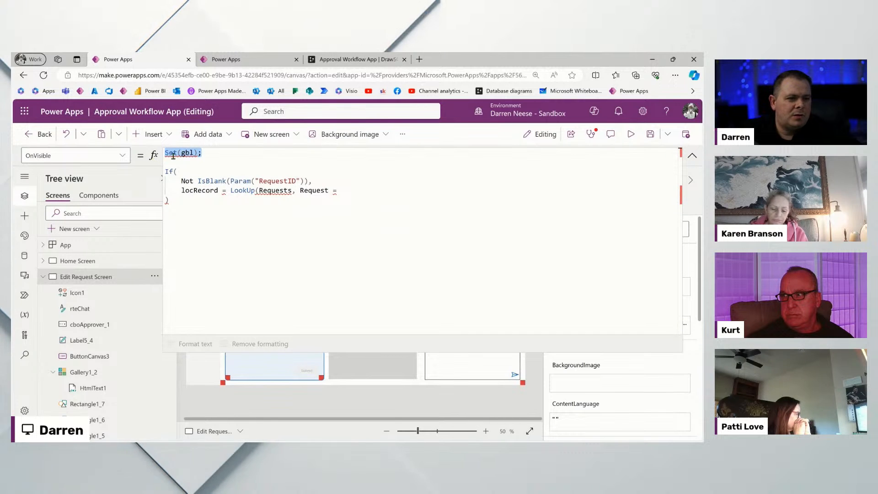
click(210, 154)
drag(210, 155, 166, 155)
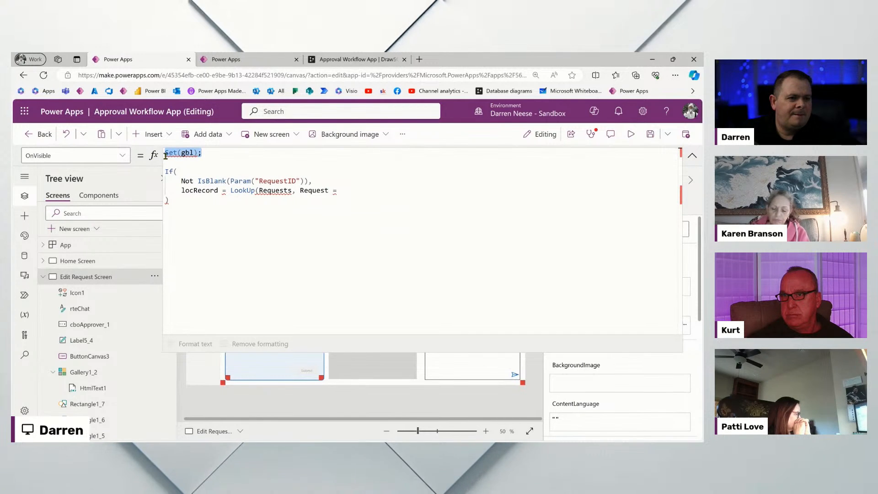
click(196, 154)
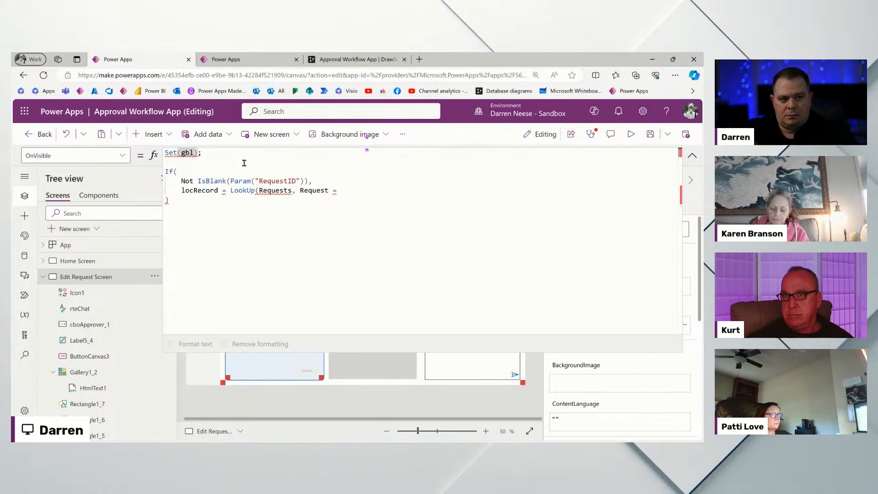
text(Dee)
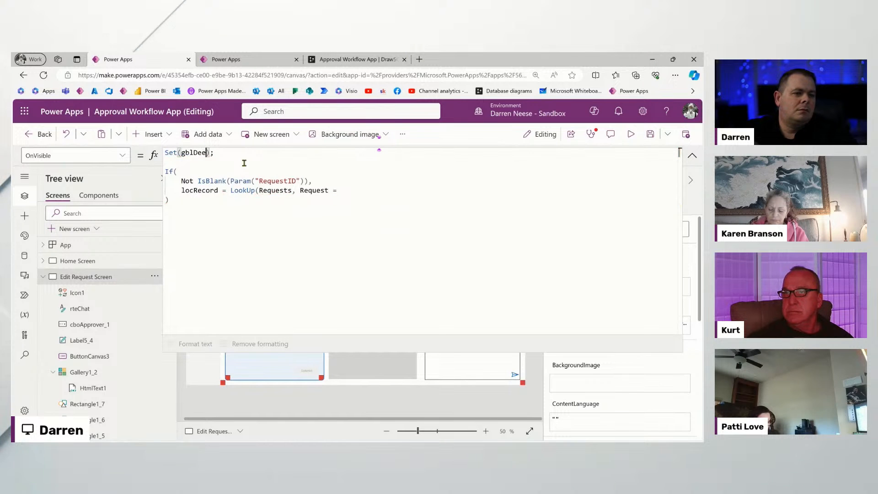
text(pLink)
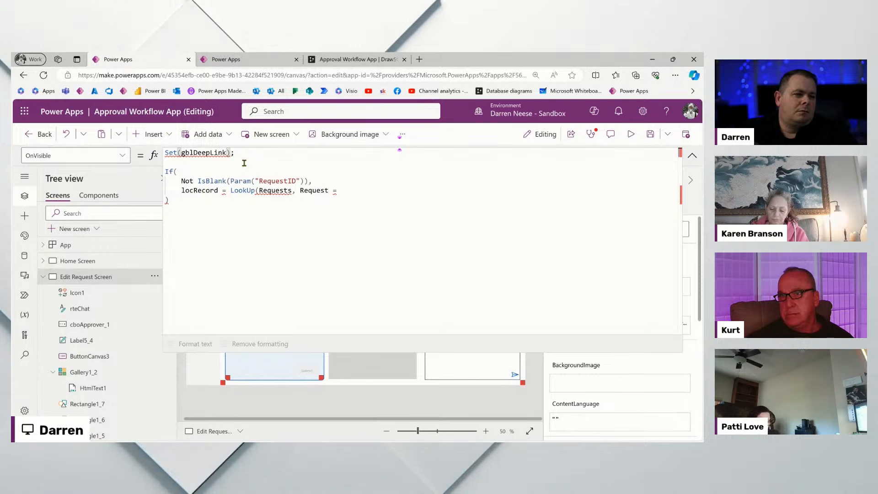
text(, )
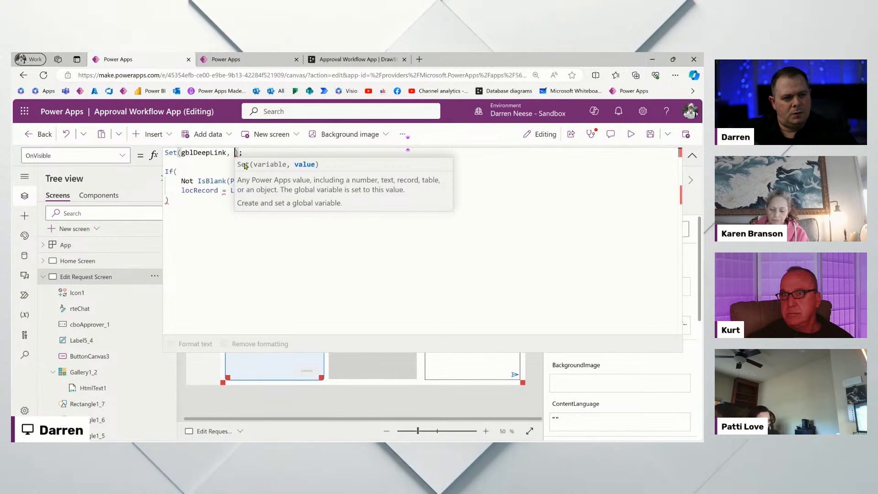
Give gblDeepLink the value Not IsBlank(Param("RequestID")), copied from the If condition.
text(t)
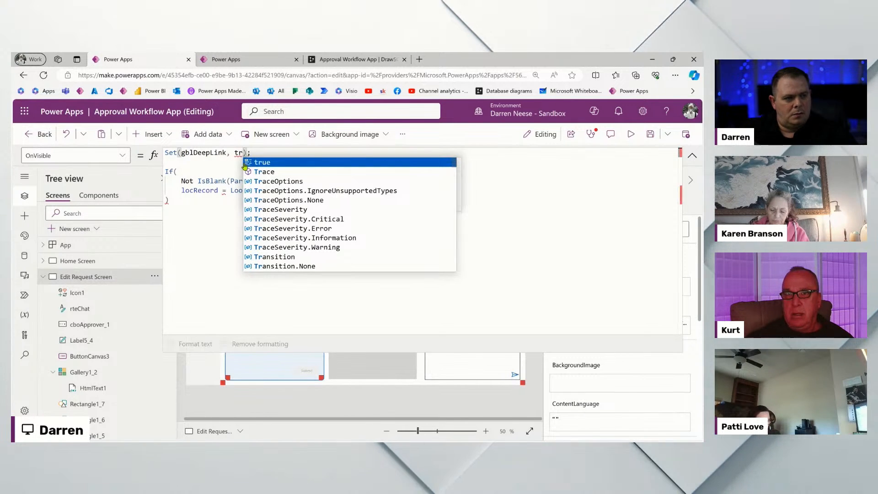
key(BackSpace)
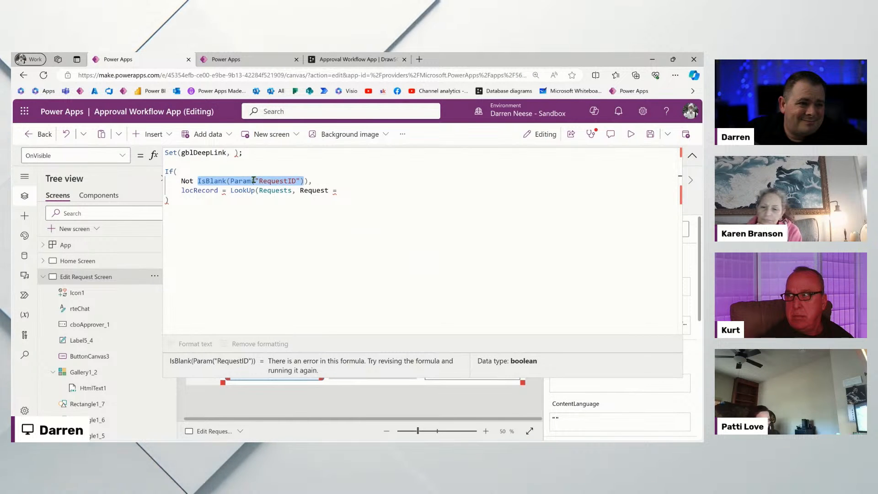
click(237, 152)
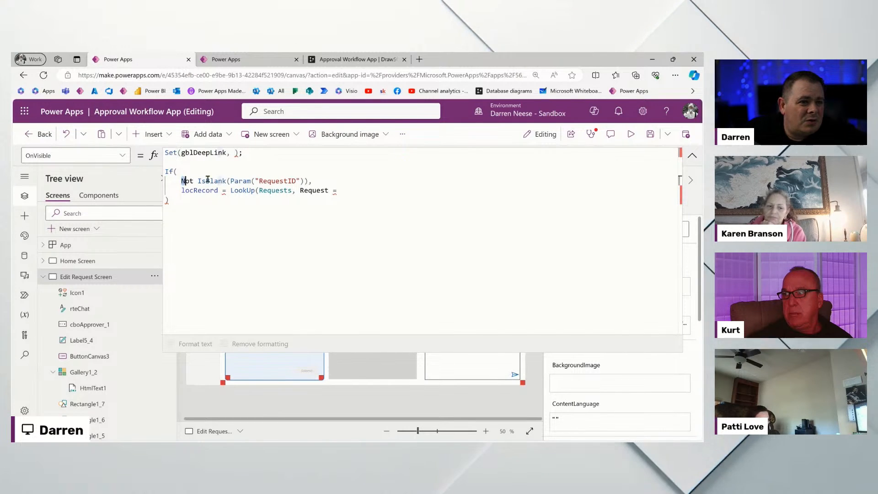
drag(180, 180, 305, 181)
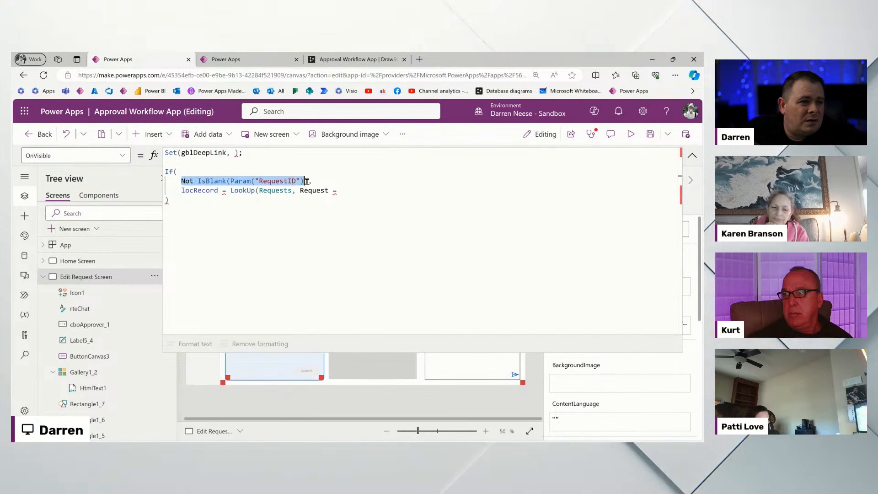
click(235, 152)
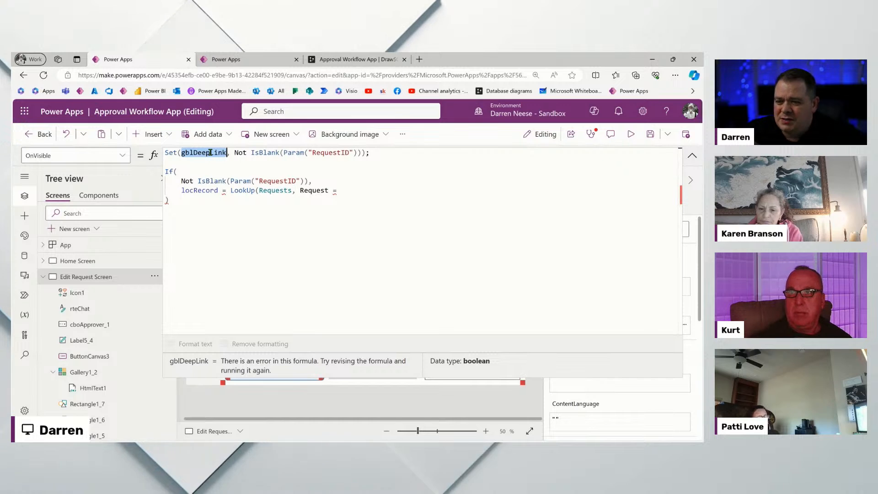
Replace the If's Not IsBlank condition with the gblDeepLink variable.
click(386, 154)
click(167, 163)
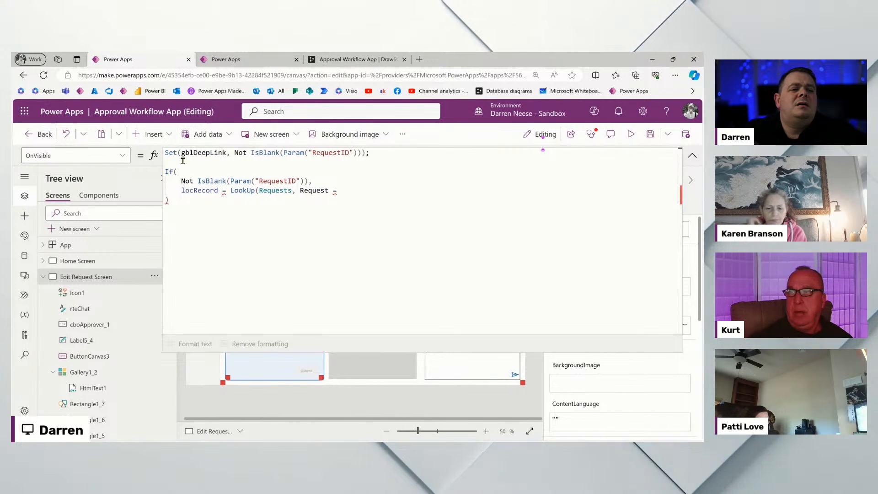
double_click(199, 152)
key(ctrl+c)
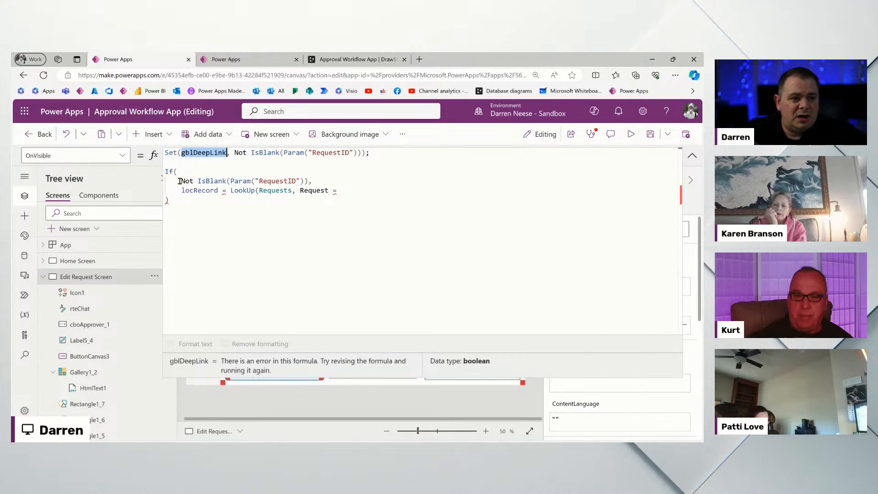
drag(183, 181, 283, 181)
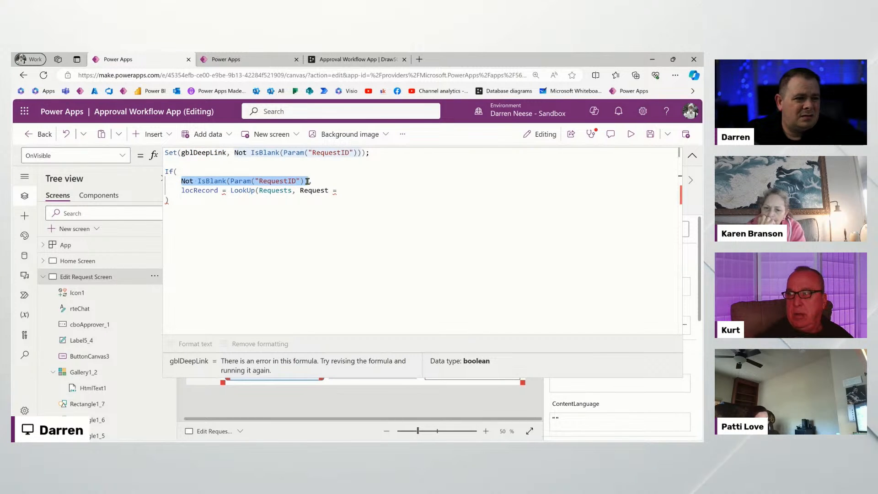
key(ctrl+v)
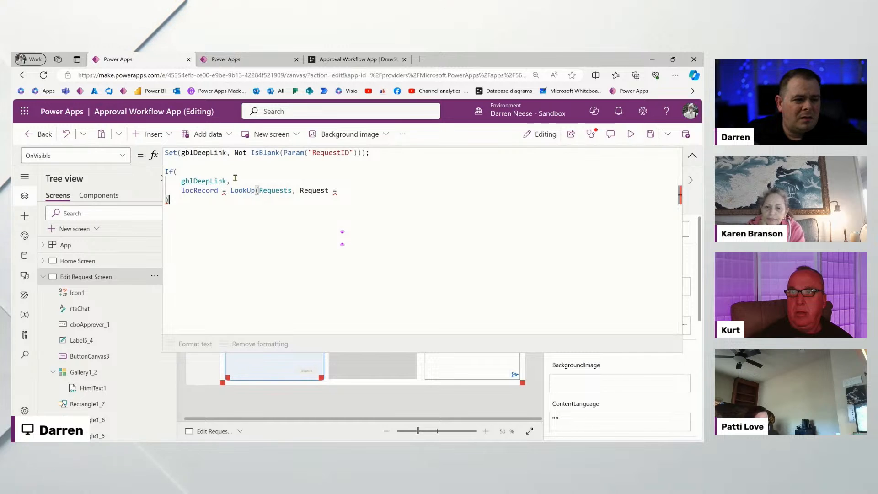
Complete the LookUp condition by comparing Request with Param("RequestID"), reusing the Param expression from the Set line.
click(257, 190)
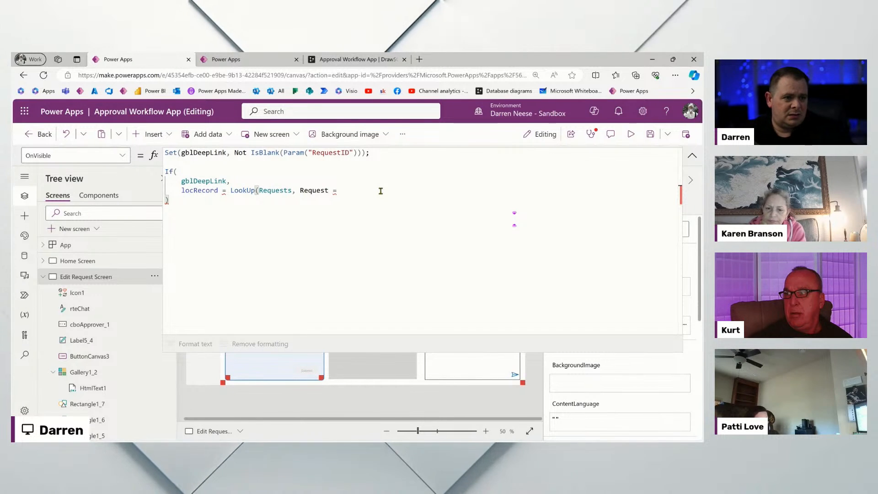
drag(283, 153, 354, 153)
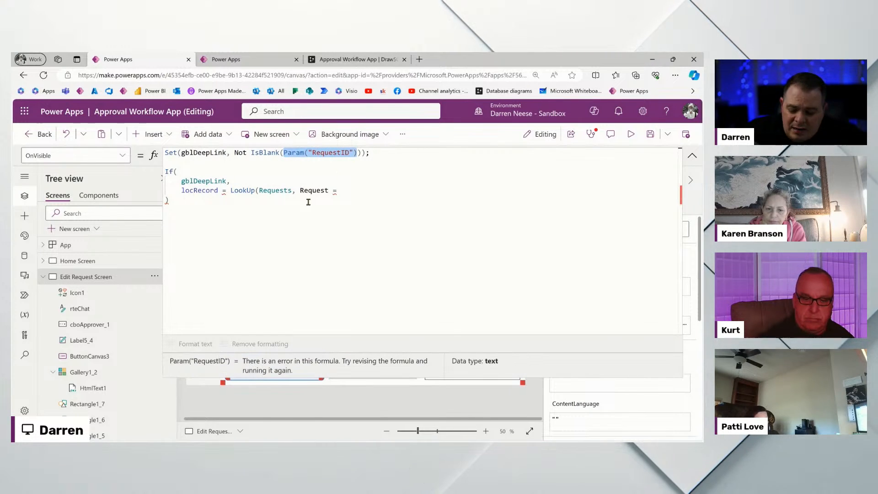
click(359, 189)
text(Param("RequestID"))
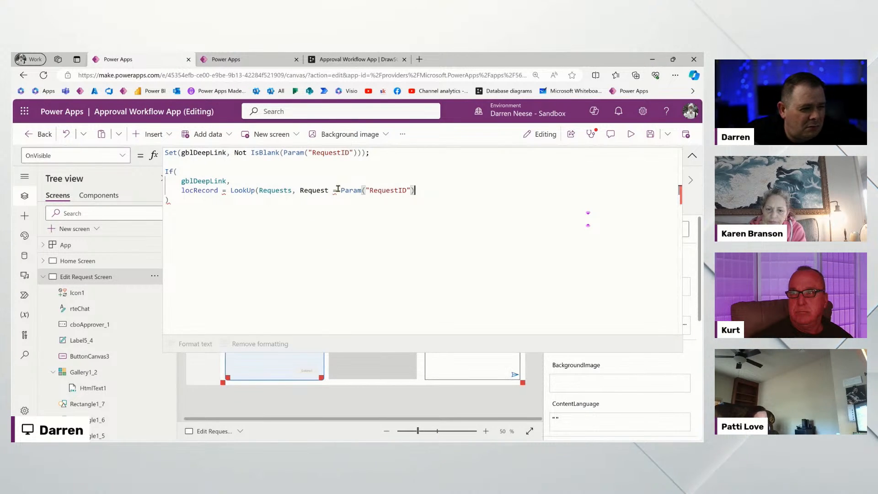
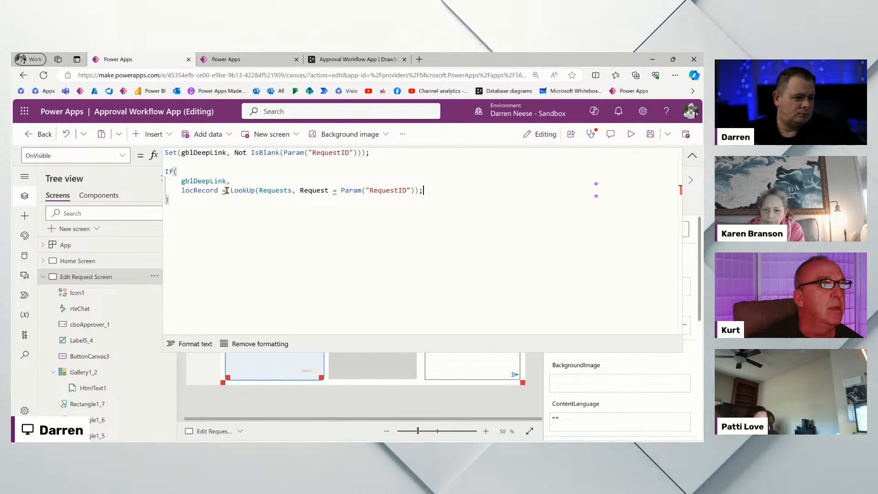
Remove the equals sign after locRecord and insert UpdateContext({}); on a new line between gblDeepLink and the locRecord line.
drag(226, 190, 223, 190)
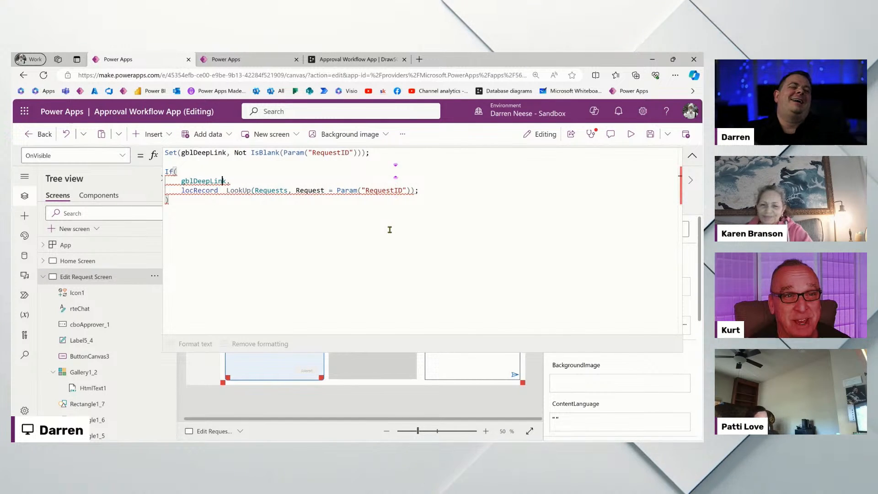
key(Return)
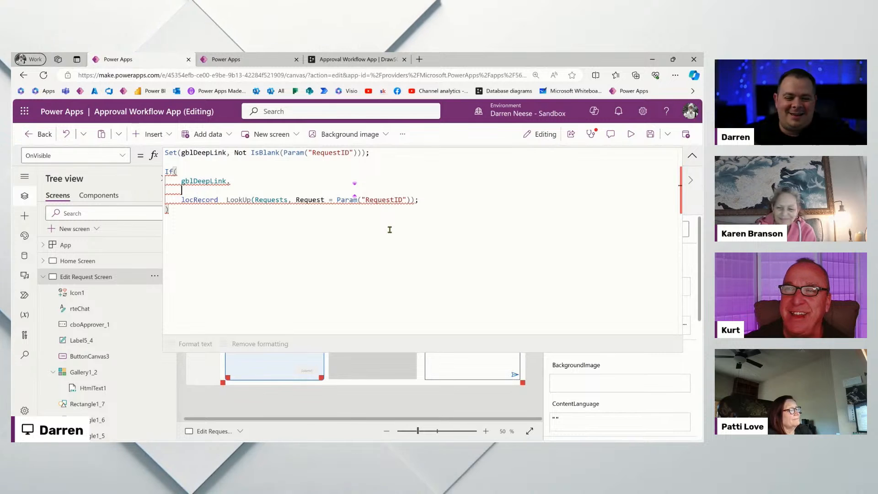
text(Update)
key(Down)
key(Tab)
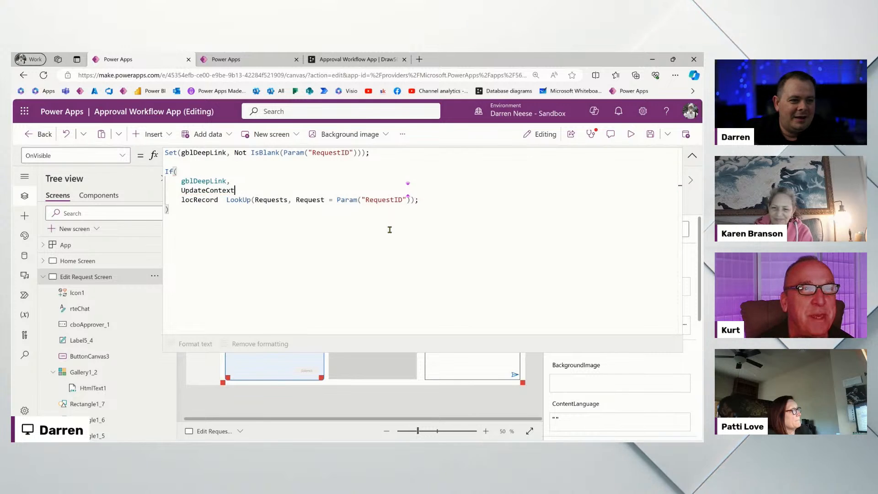
text(();)
key(Left)
key(Left)
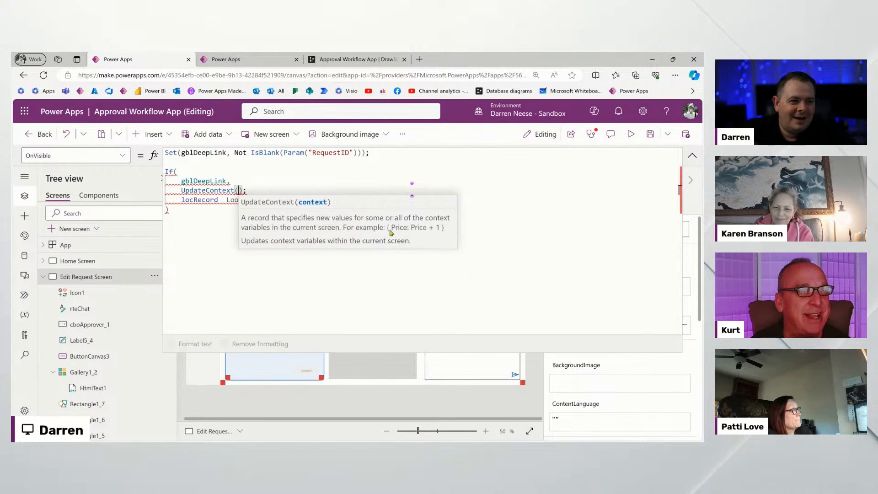
text({})
click(193, 241)
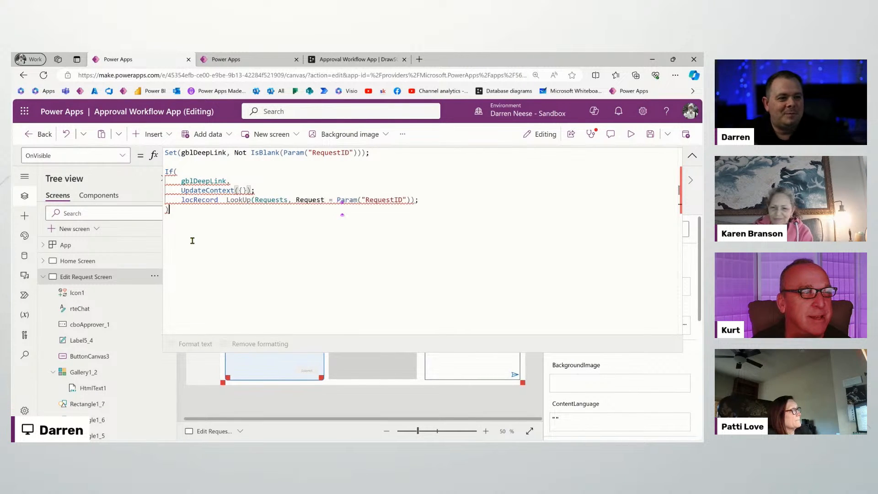
Move the locRecord LookUp expression inside the UpdateContext braces on its own line and put a colon after locRecord.
drag(182, 199, 360, 191)
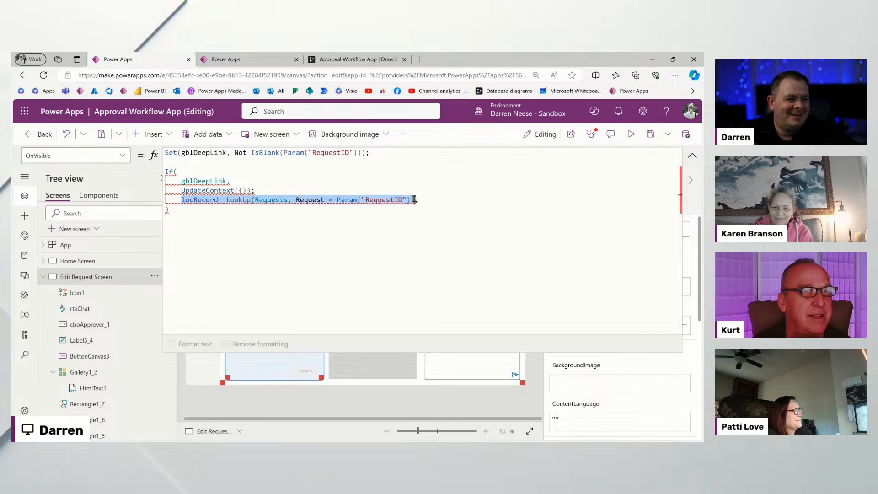
drag(413, 200, 414, 201)
key(ctrl+x)
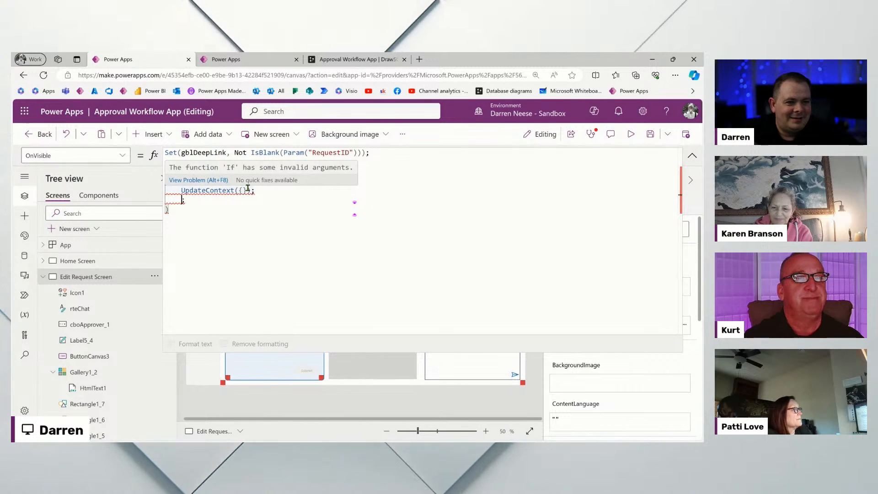
key(Delete)
click(245, 190)
key(Return)
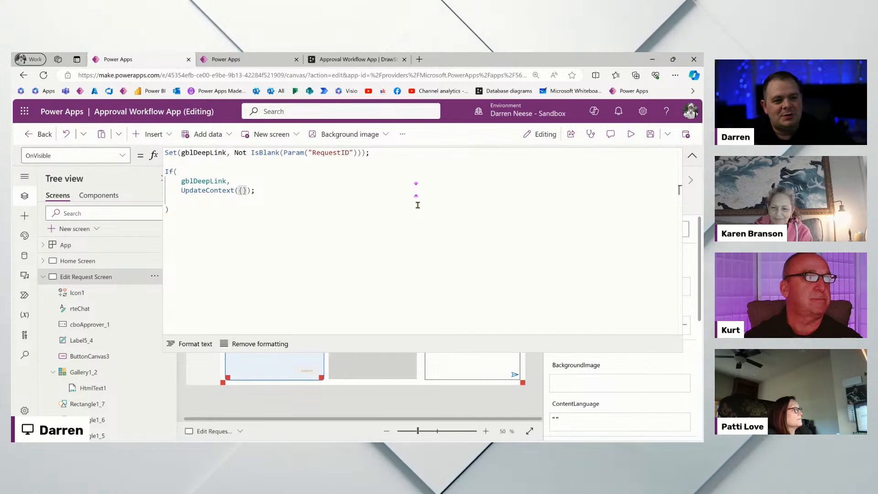
key(ctrl+v)
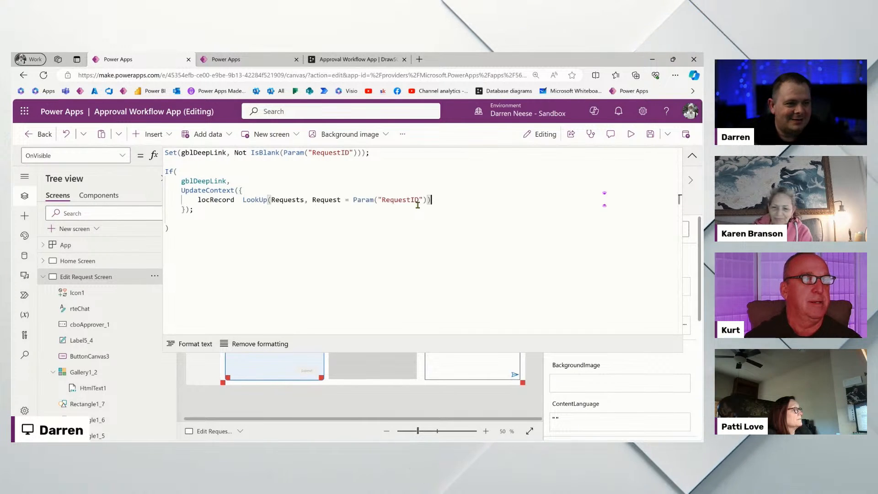
click(234, 199)
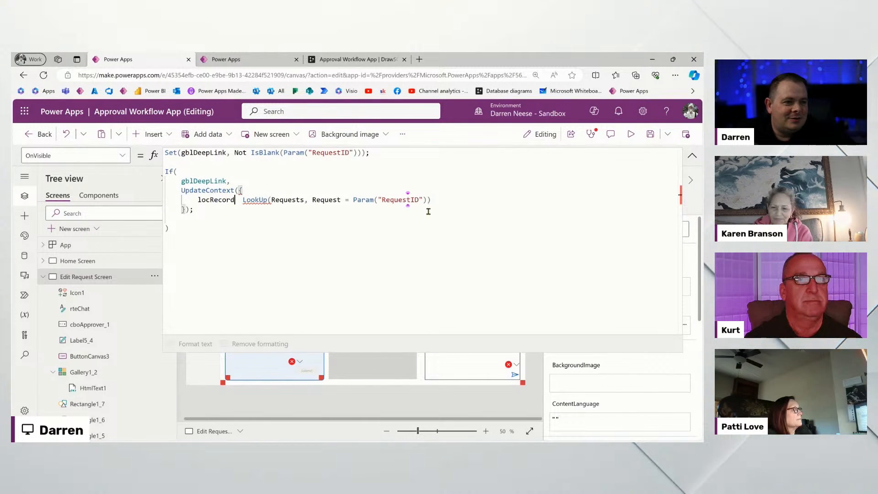
text(:)
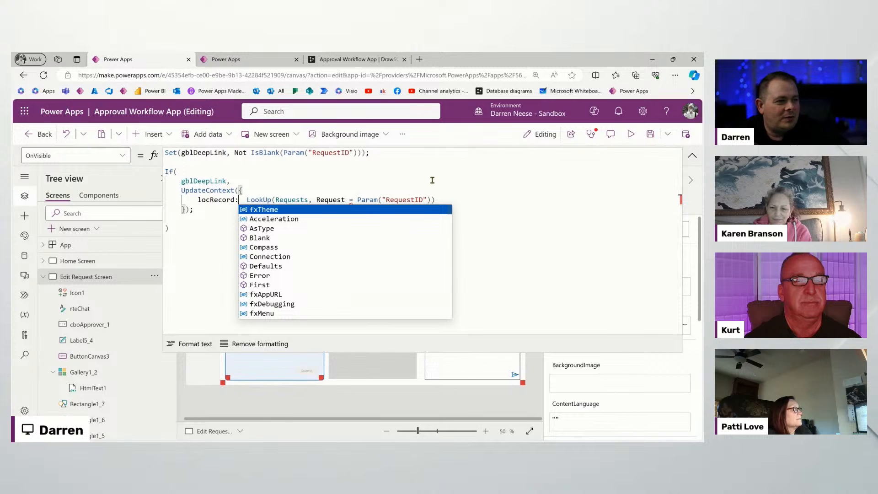
click(432, 180)
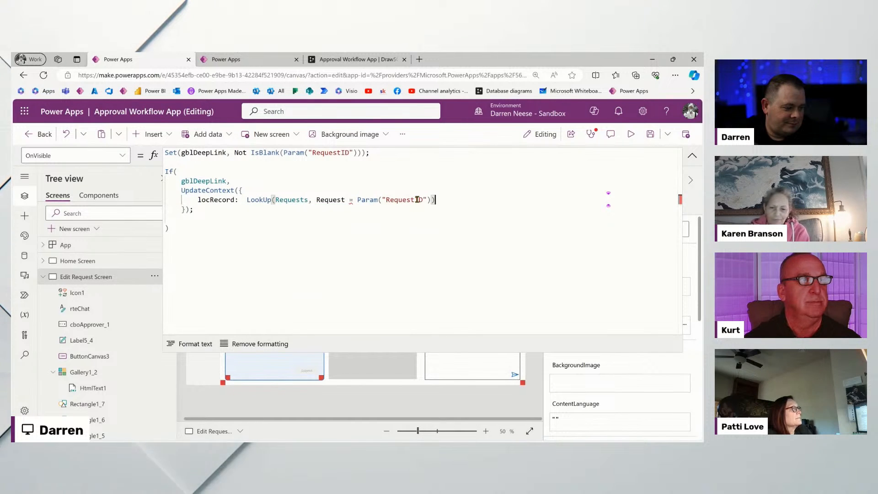
Check the Request key column's data type in the Approval Workflow App diagram in DrawSQL, then return to the Power Apps formula.
drag(382, 200, 427, 199)
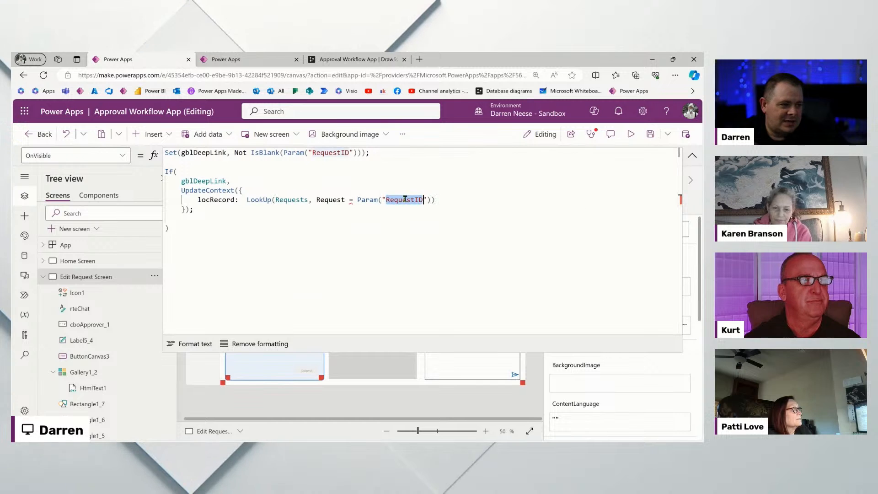
double_click(324, 200)
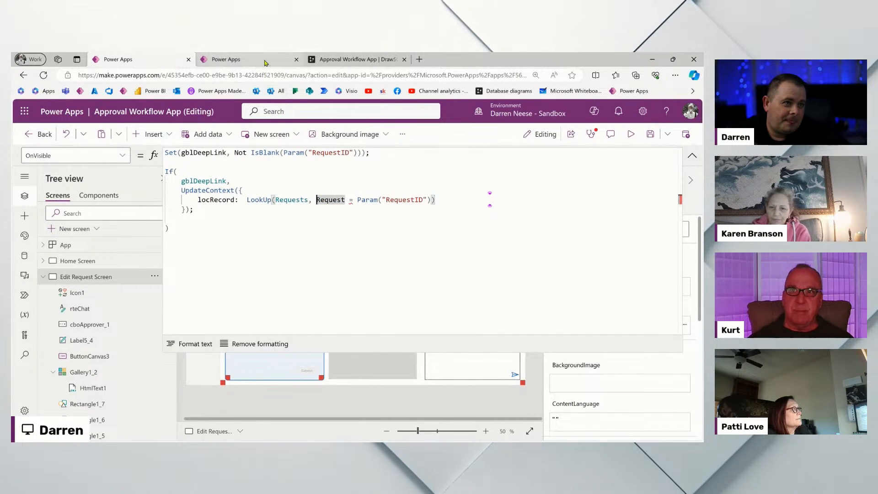
click(371, 59)
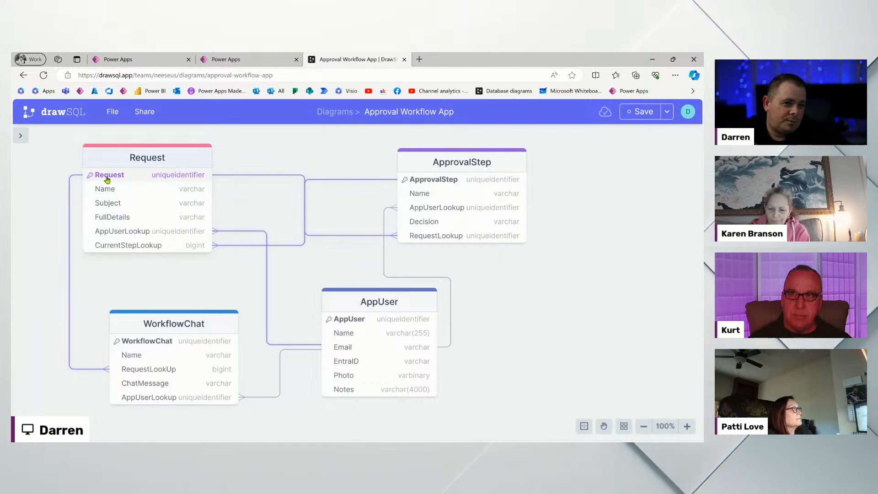
click(129, 62)
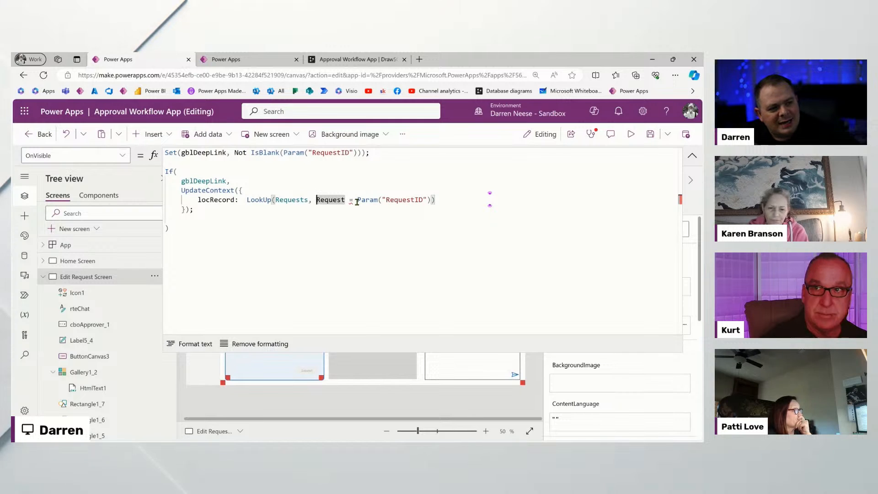
Try wrapping the Request column in Text() within the LookUp condition so it compares with Param("RequestID").
drag(357, 200, 431, 199)
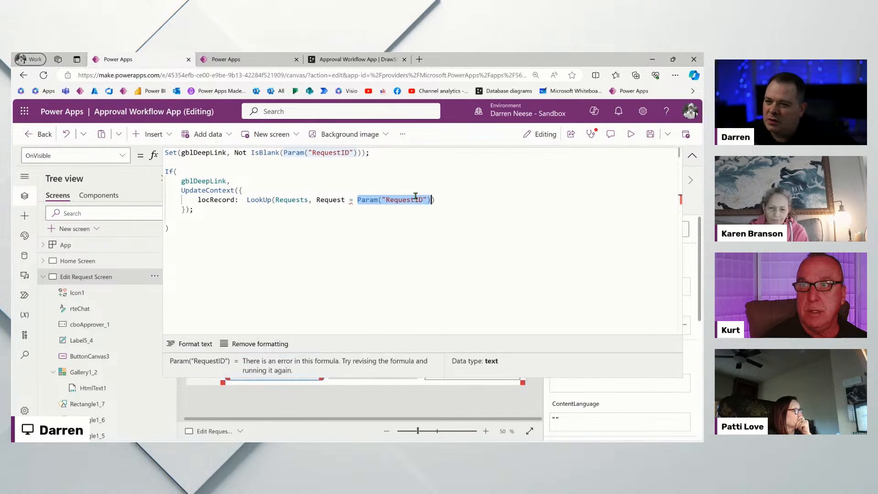
click(314, 199)
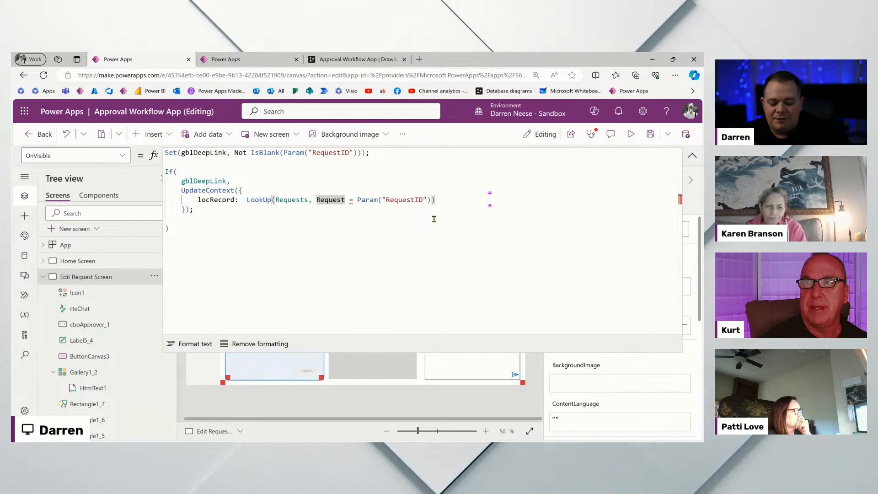
text(Text()
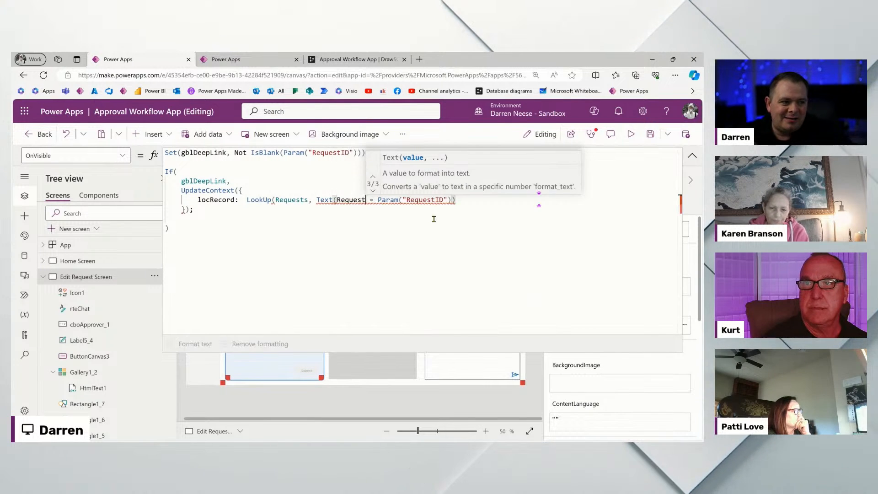
text())
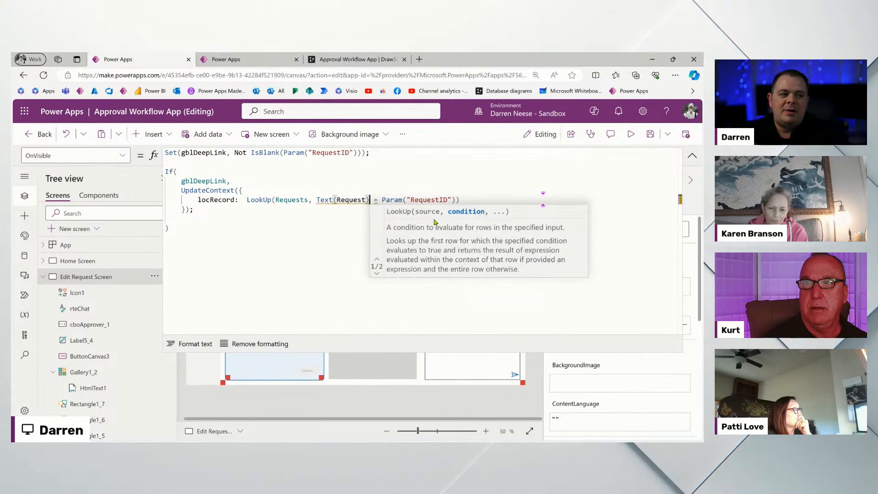
click(310, 238)
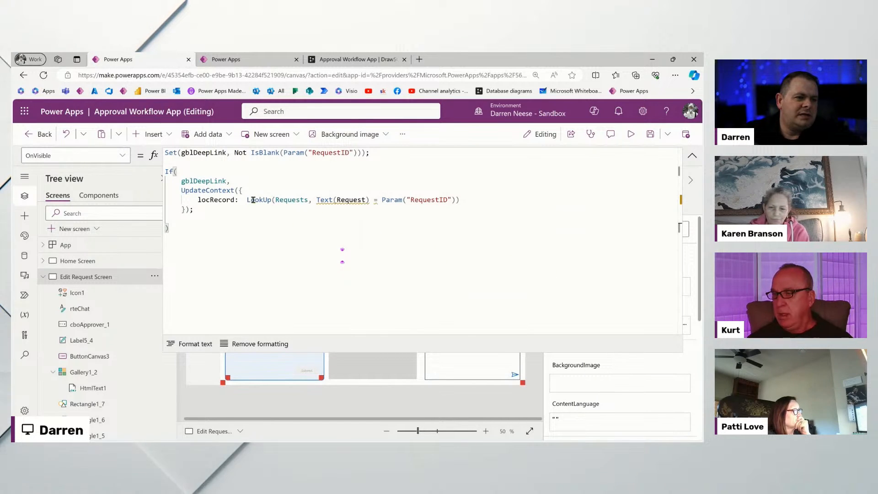
Split the LookUp expression over separate lines for the function, the Requests source, the condition and the closing parenthesis.
key(Return)
click(406, 209)
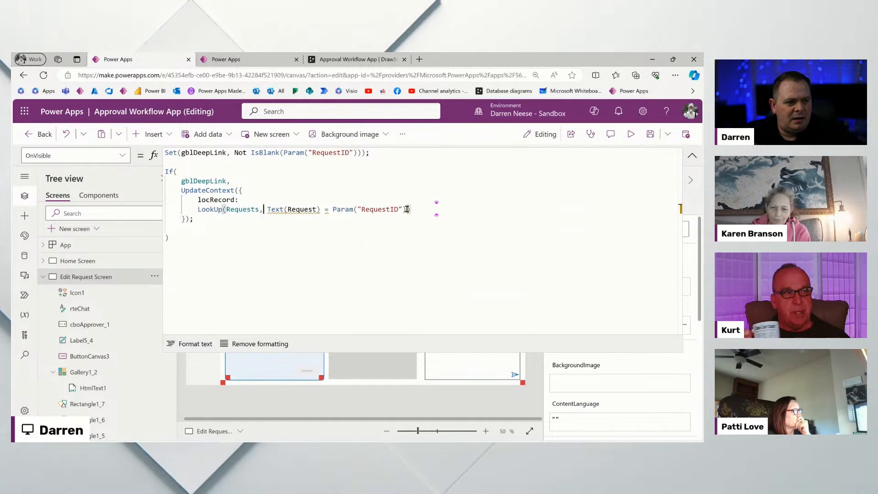
key(Return)
key(ctrl+Right)
key(ctrl+Right)
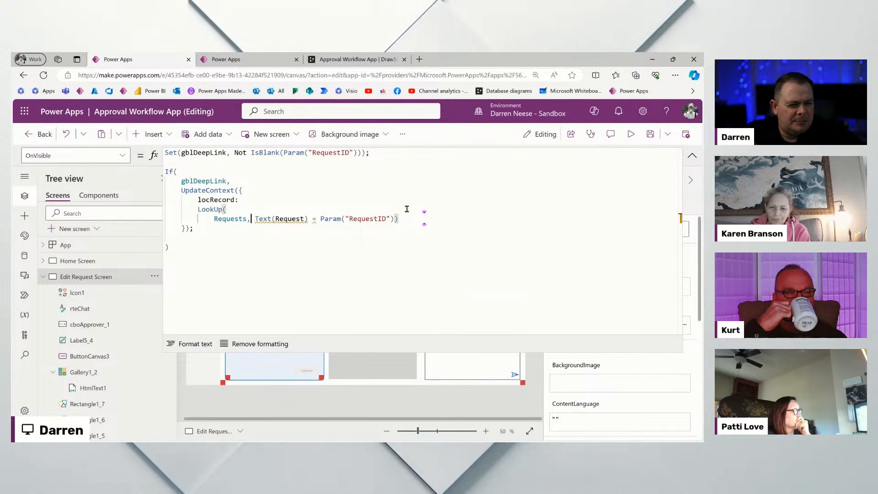
key(Return)
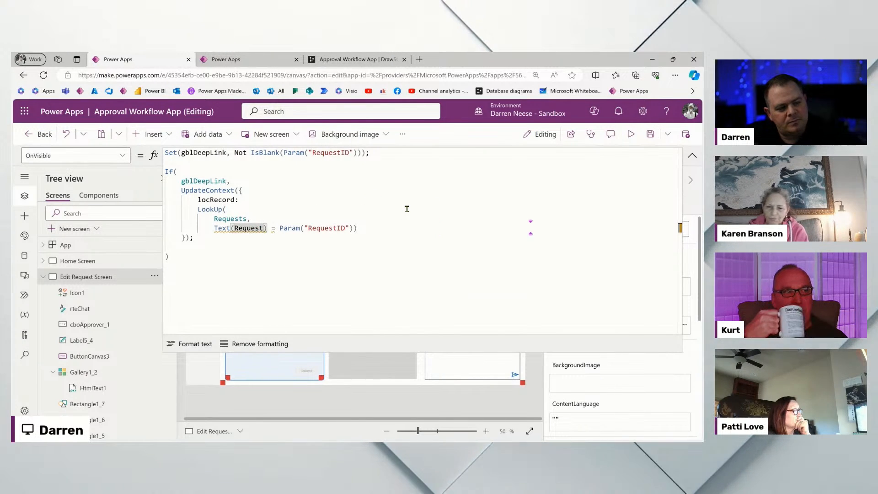
key(Return)
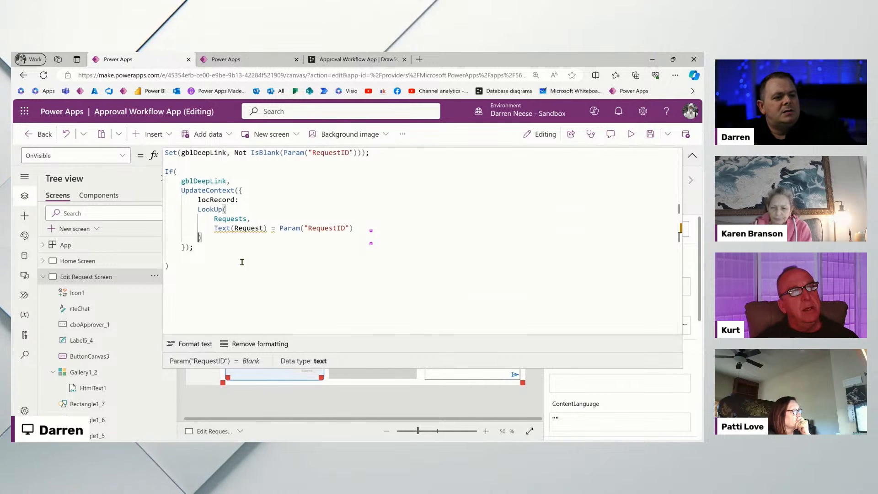
Wrap Param("RequestID") in the LookUp condition with the GUID() function.
click(291, 228)
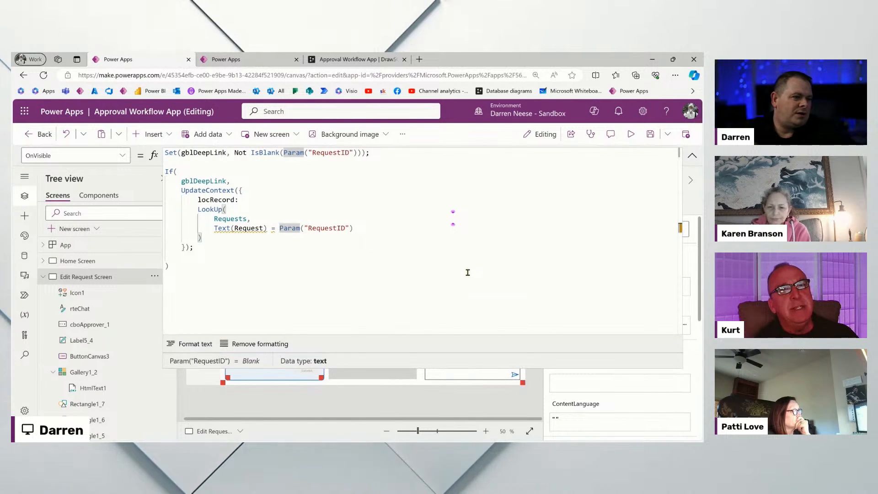
text(G)
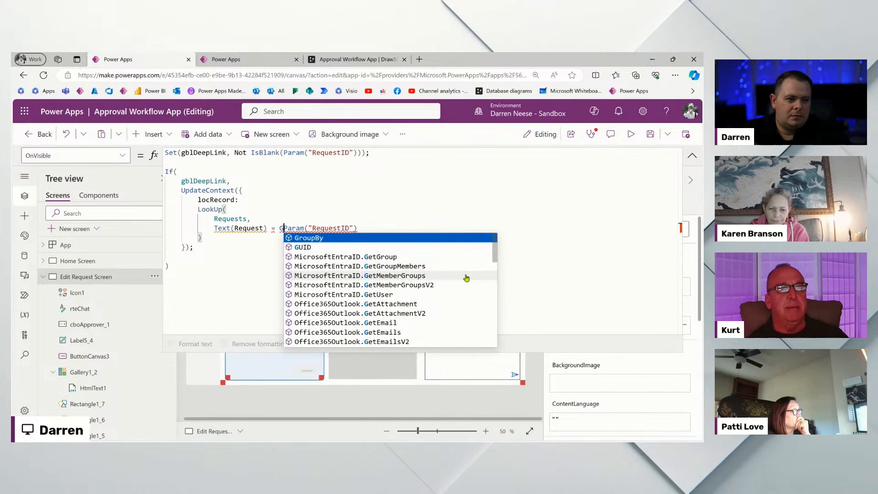
key(BackSpace)
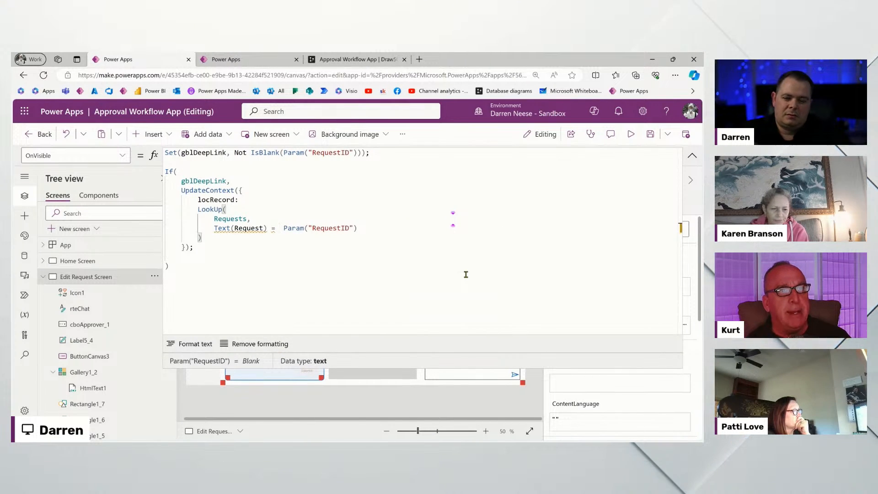
text(GUID()
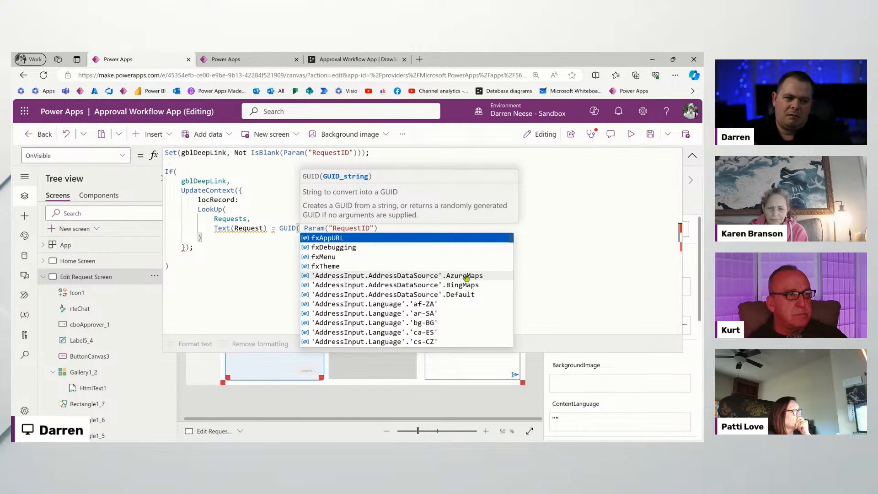
key(End)
text())
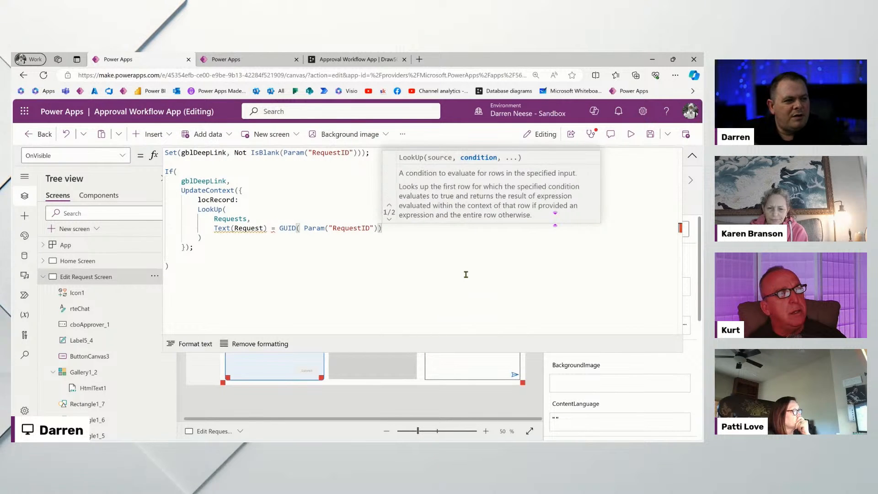
key(BackSpace)
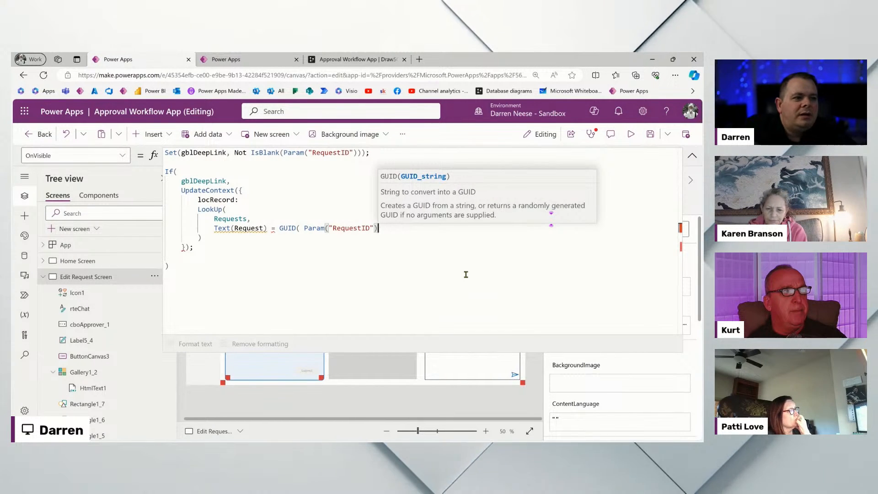
text())
Delete the stray space between GUID's opening parenthesis and Param in the LookUp condition.
key(ctrl+Left)
key(ctrl+Left)
key(ctrl+Left)
key(ctrl+Left)
key(ctrl+Left)
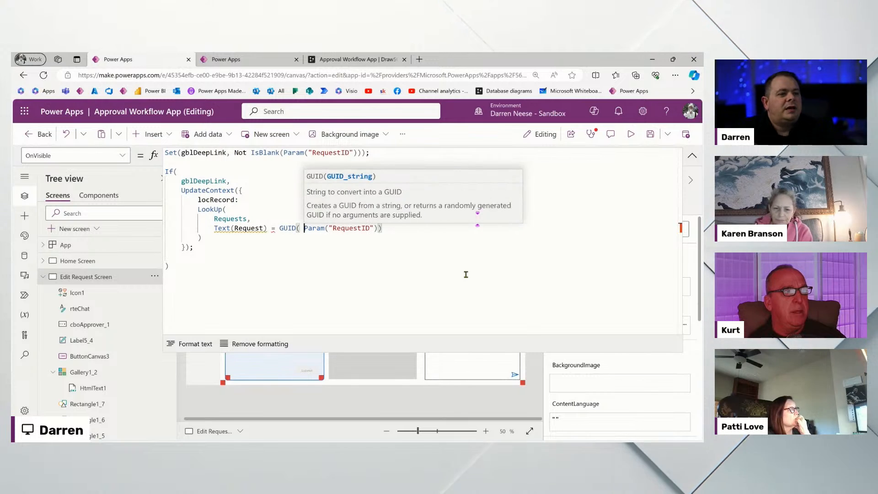
key(shift+Right)
key(shift+Right)
key(shift+Right)
key(shift+Right)
key(shift+Right)
key(Right)
key(Delete)
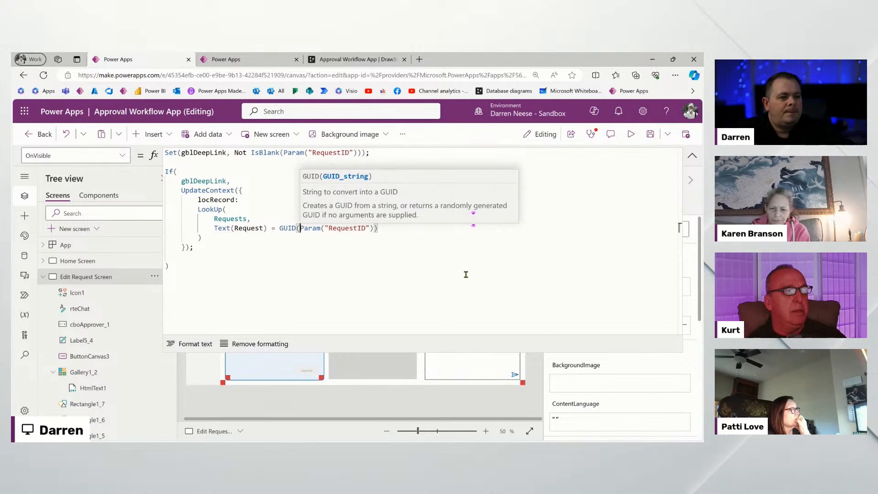
Remove the Text() wrapper around Request so the condition reads Request = GUID(Param("RequestID")).
key(ctrl+Left)
key(ctrl+Left)
key(ctrl+Left)
key(ctrl+Left)
key(ctrl+Left)
key(ctrl+shift+Right)
key(shift+Right)
key(Delete)
key(ctrl+Right)
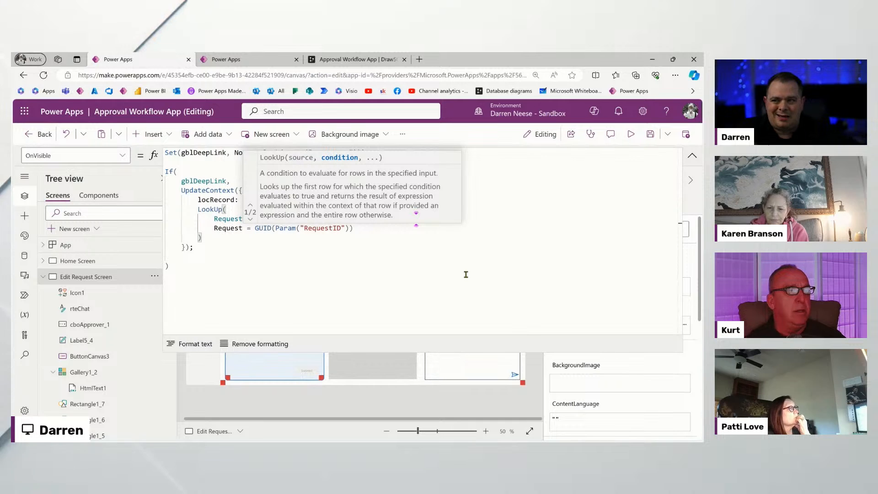
click(278, 254)
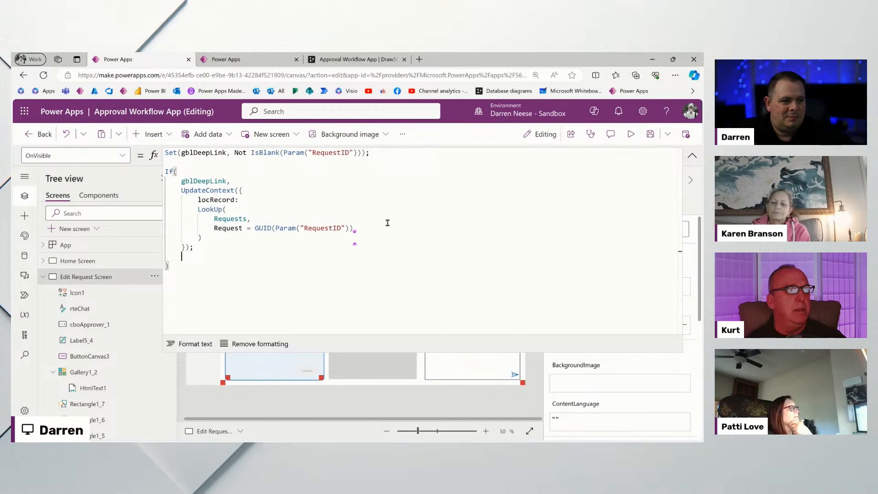
Add Set(gblDeepLink, false) on its own line after the UpdateContext call inside the If.
double_click(226, 227)
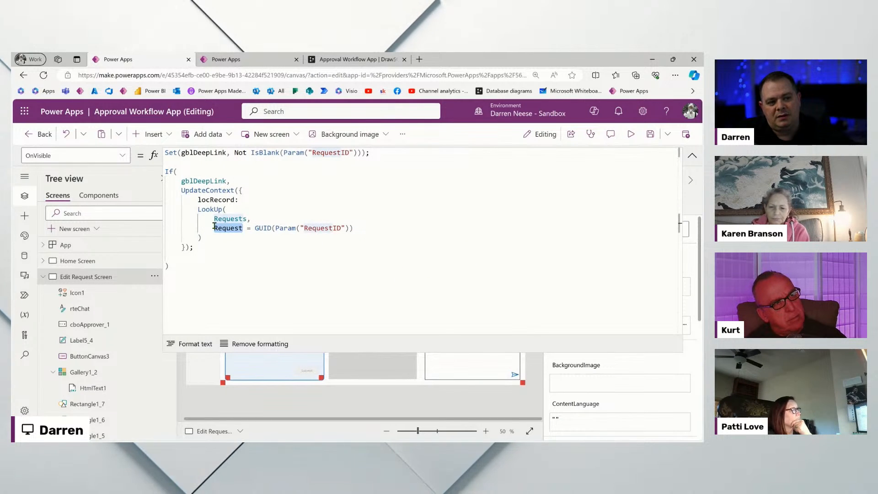
double_click(229, 219)
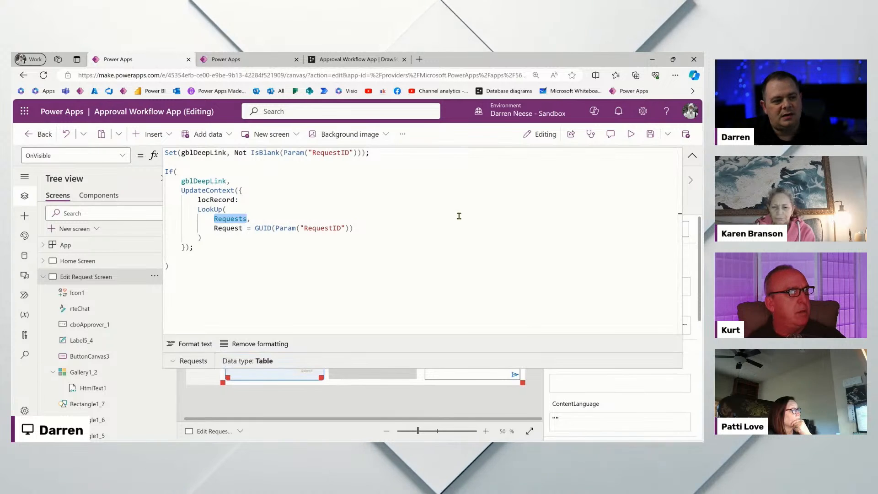
click(484, 289)
click(239, 253)
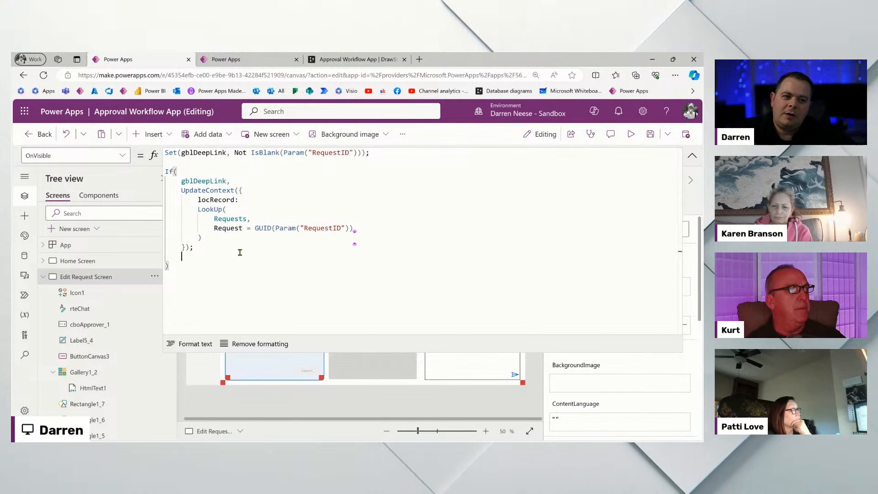
key(BackSpace)
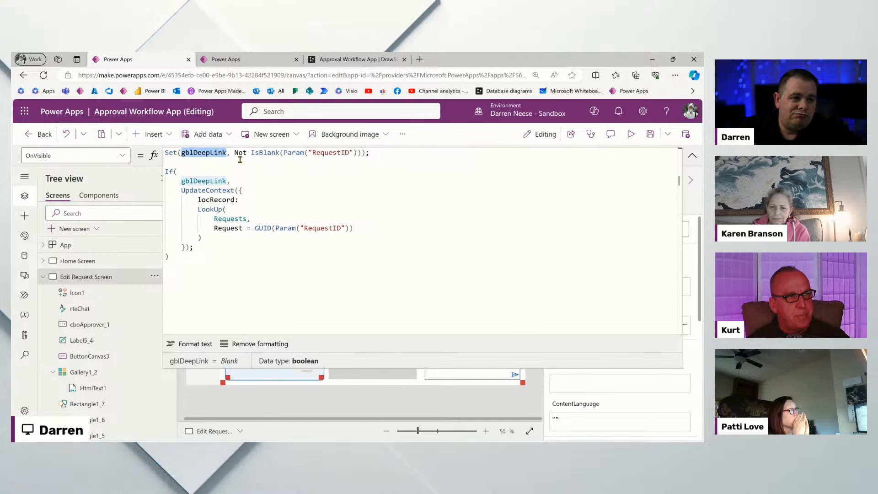
click(225, 246)
key(Return)
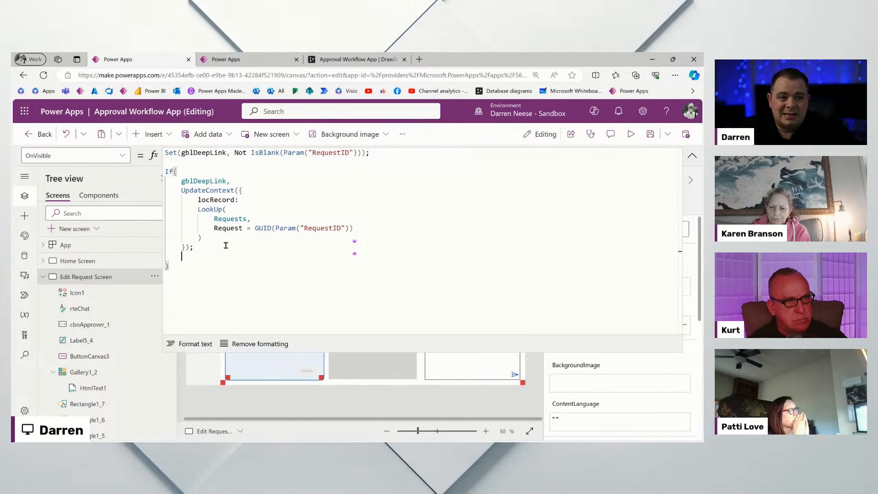
text(sET()
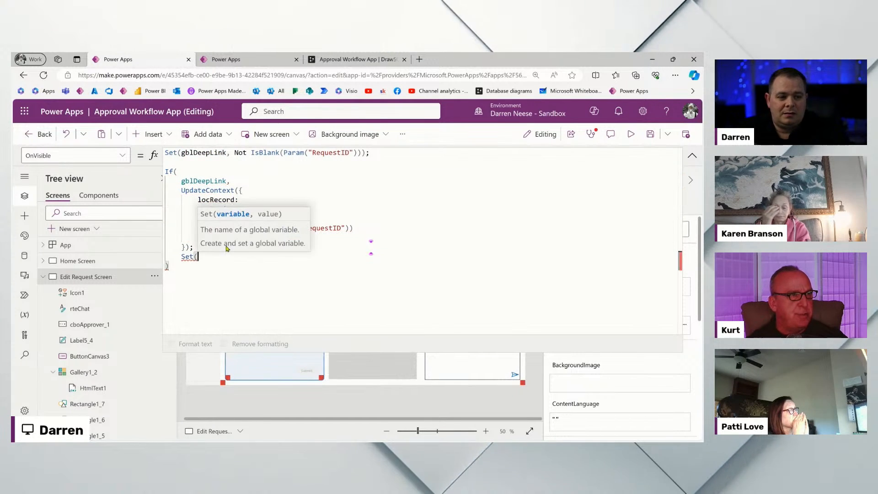
text(gblDeepLink, FALSE))
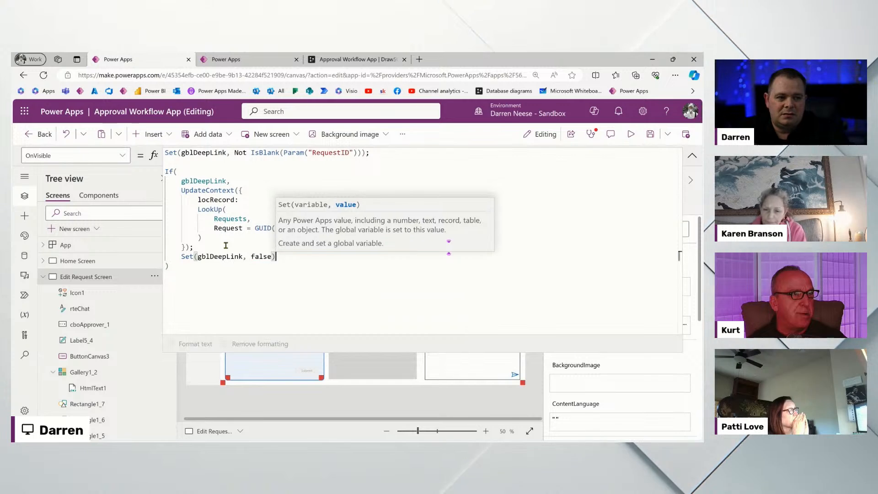
click(267, 272)
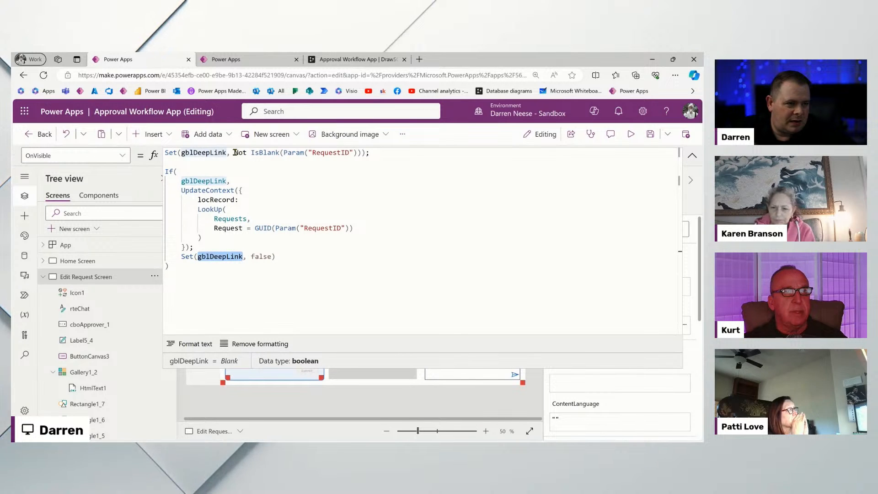
Examine how the Set line fills gblDeepLink from the Param("RequestID") check.
click(210, 153)
double_click(210, 152)
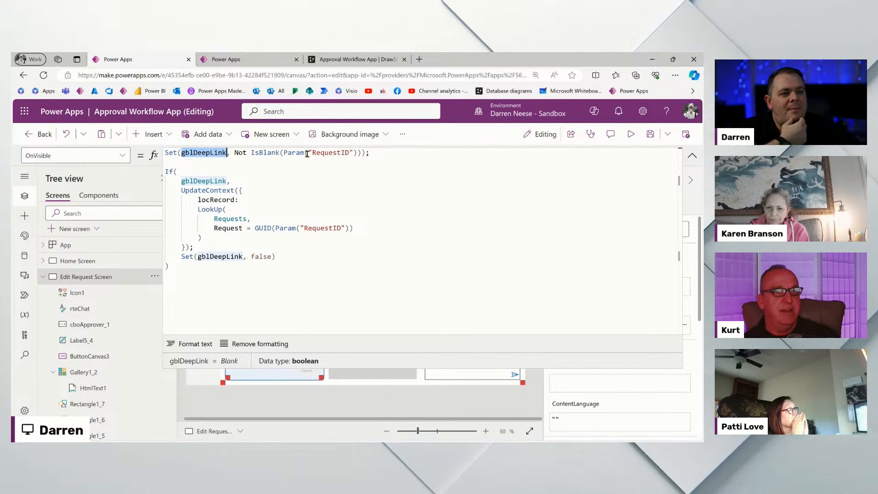
click(322, 153)
drag(282, 154, 357, 153)
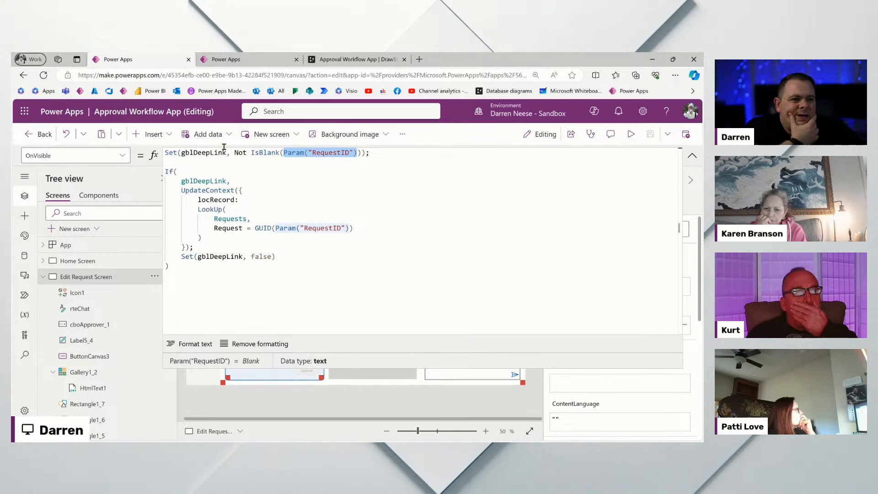
double_click(204, 153)
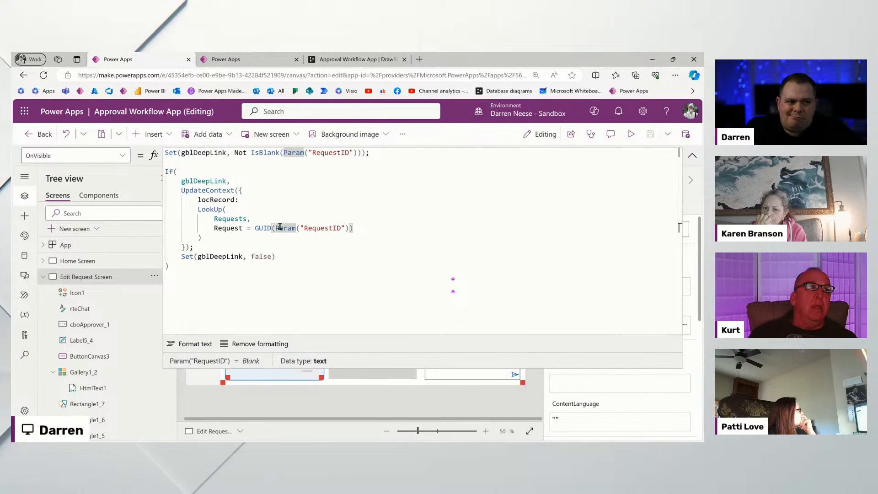
double_click(207, 152)
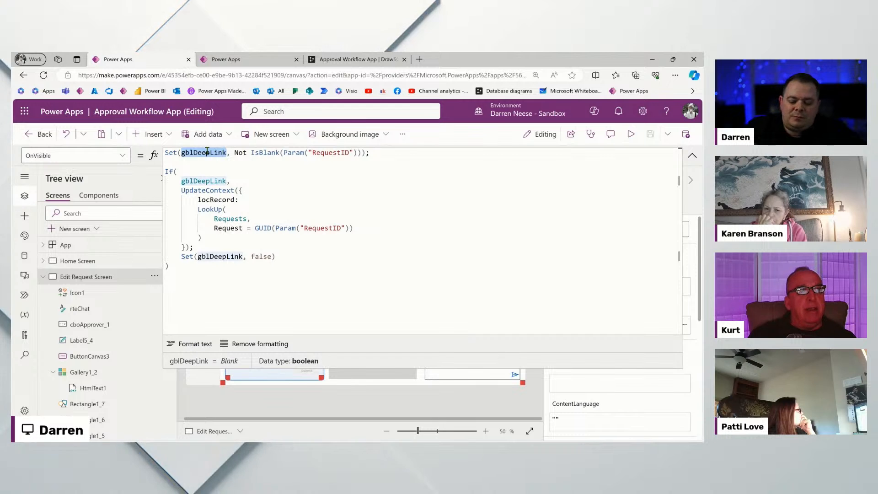
Wrap the Not IsBlank(Param("RequestID")) value in the opening Set call with Text().
click(230, 152)
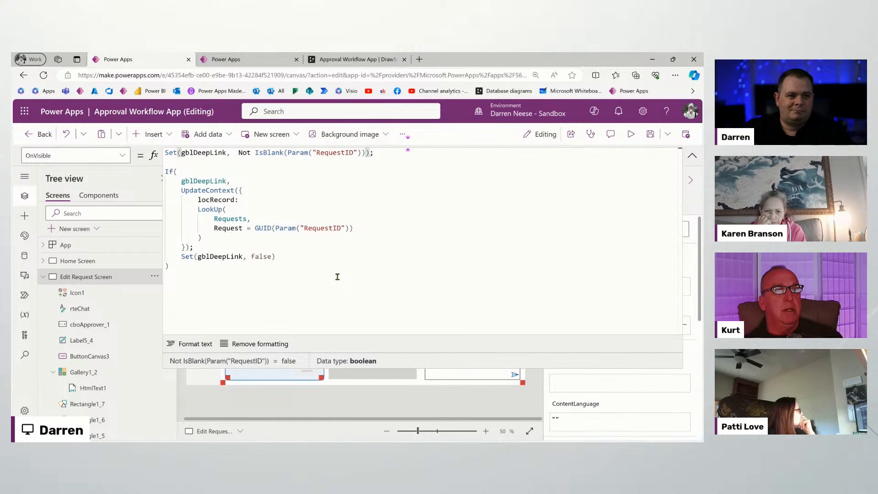
text(Text()
key(End)
key(Left)
key(Left)
text())
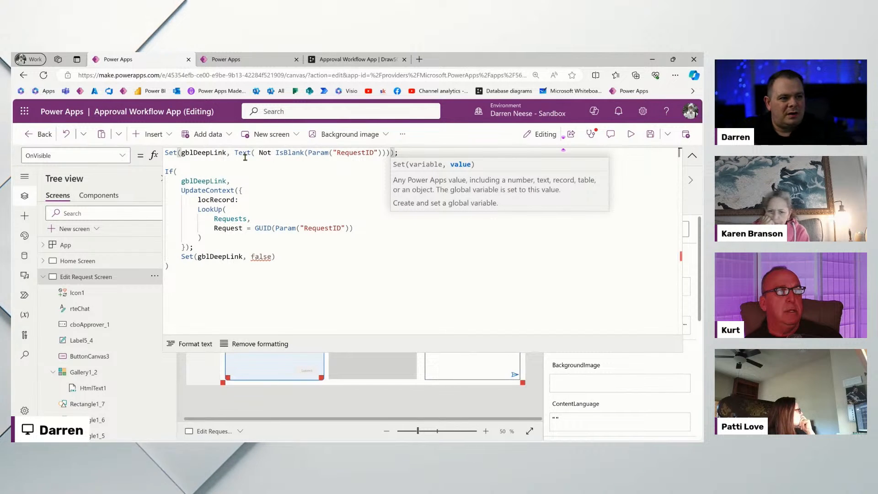
click(258, 153)
key(BackSpace)
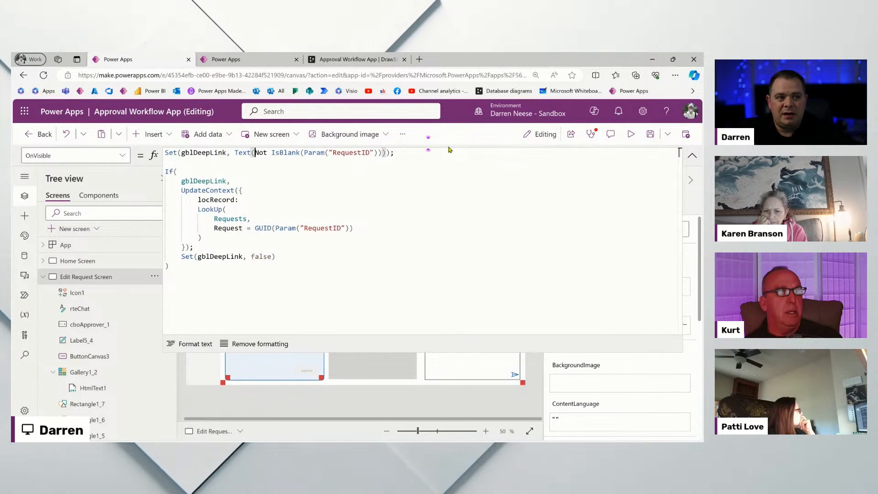
Insert IsBlank(gblDeepLink) And before the Text() expression in the opening Set call, with single spacing around And.
key(ctrl+Left)
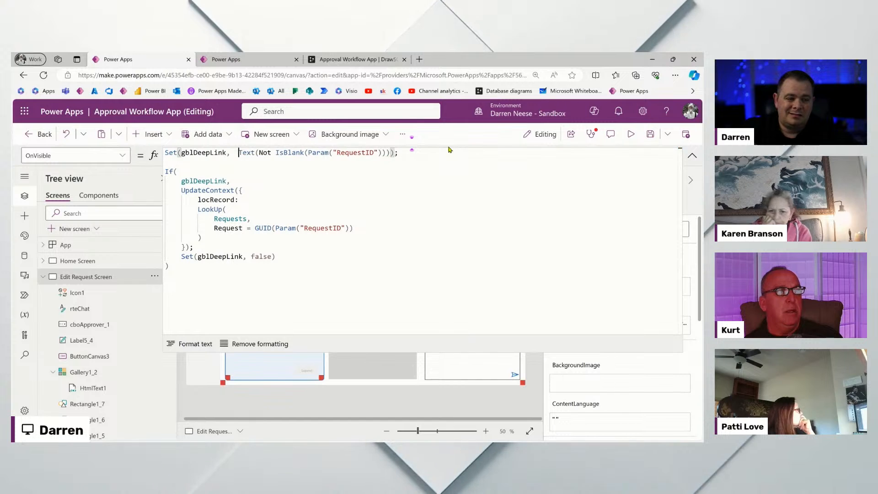
text(GBL)
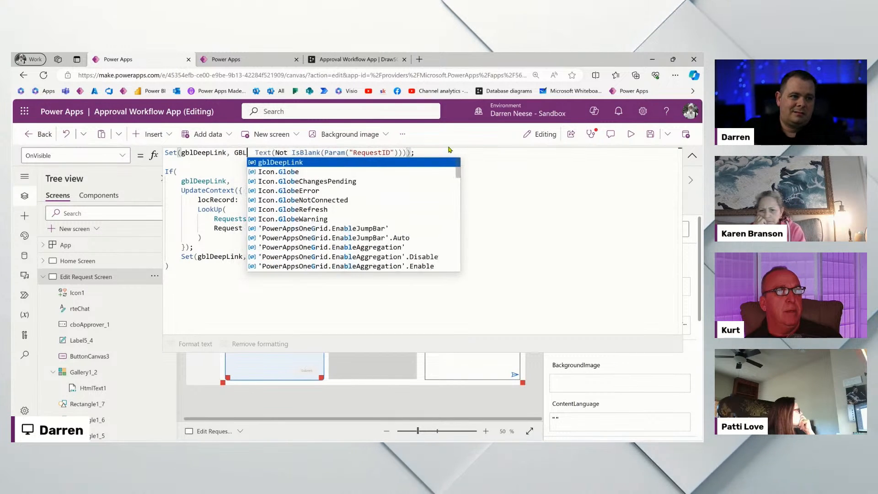
key(Tab)
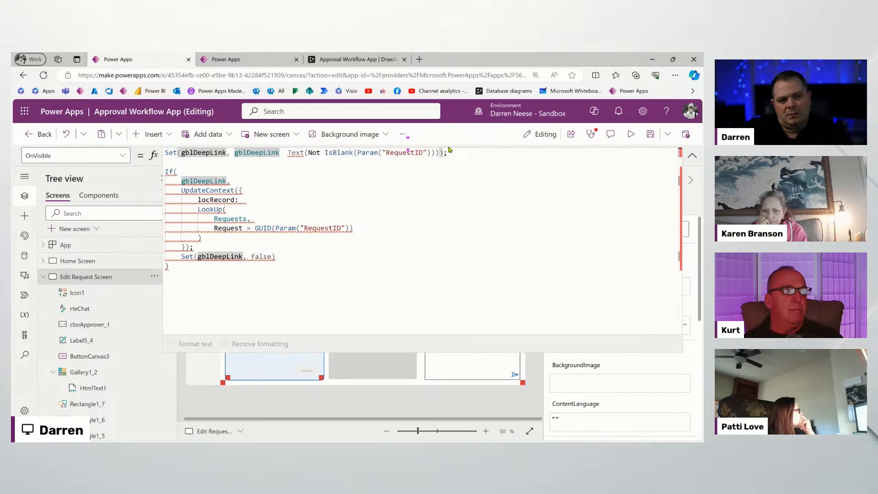
key(ctrl+Left)
text(iSb)
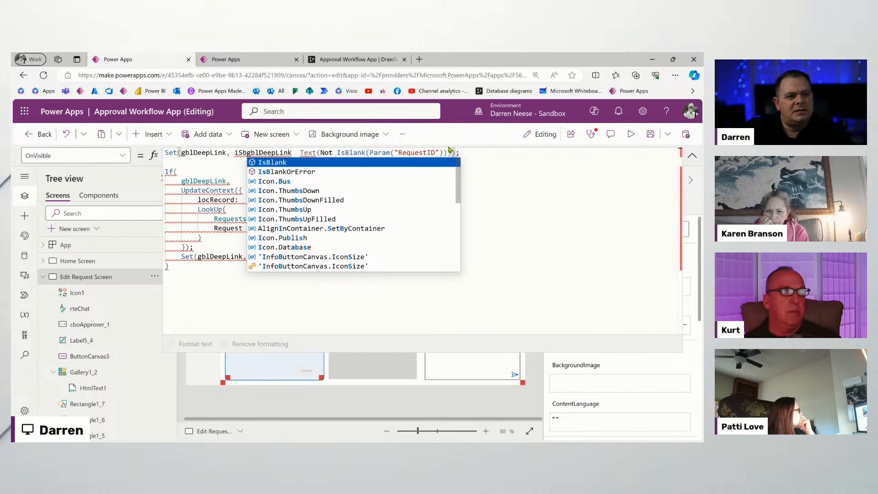
key(Tab)
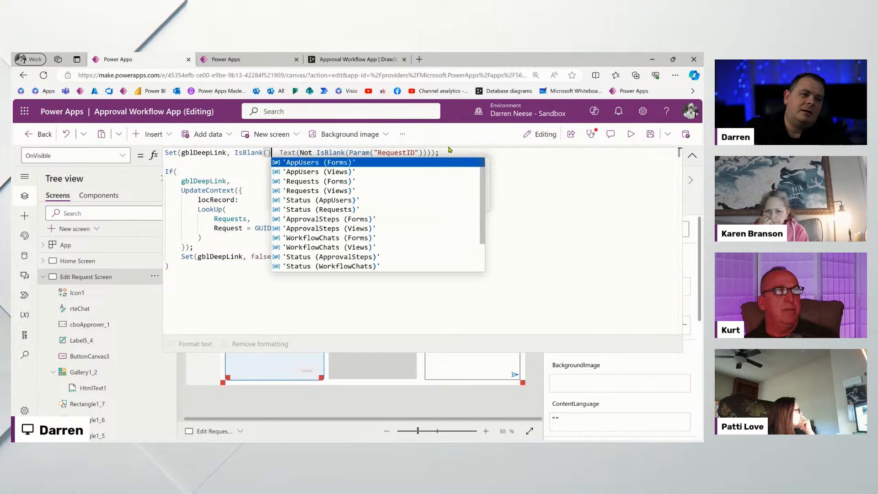
text(gblDeepLink))
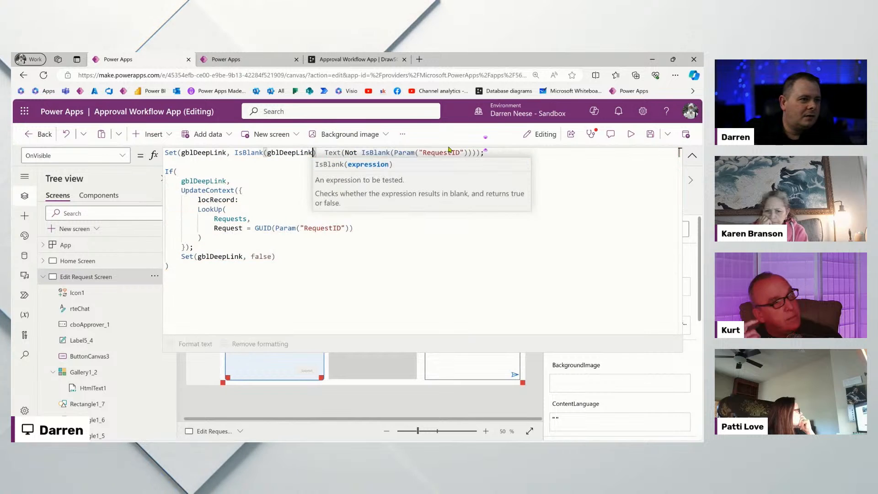
text( And)
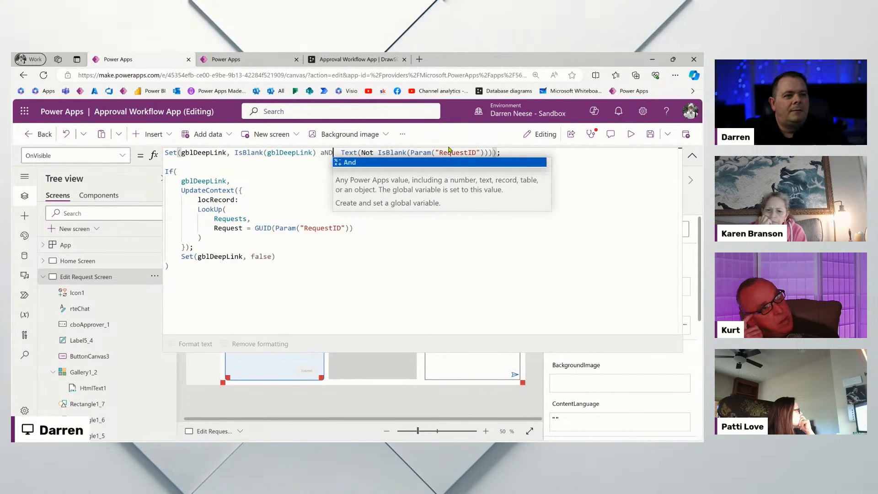
double_click(297, 153)
double_click(206, 152)
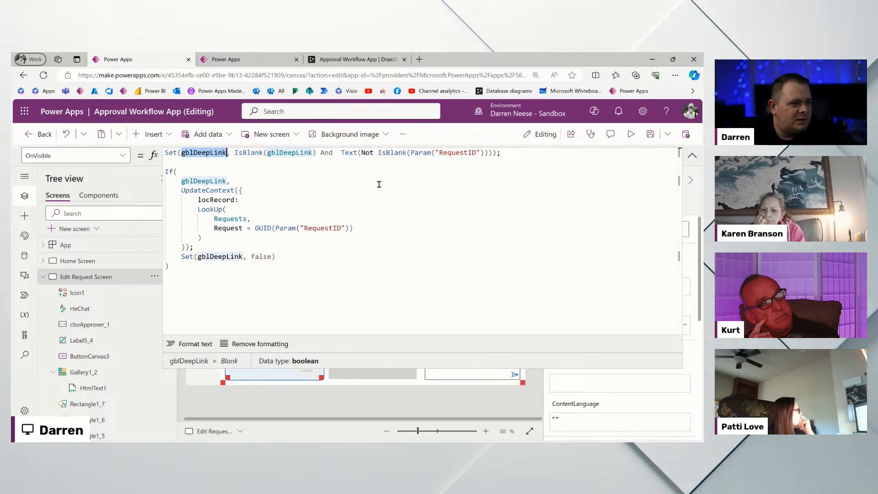
click(378, 183)
click(337, 154)
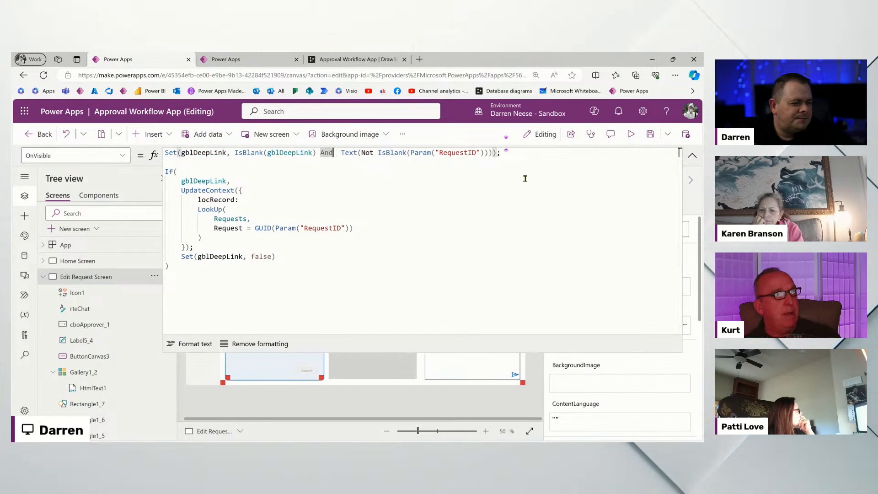
click(284, 153)
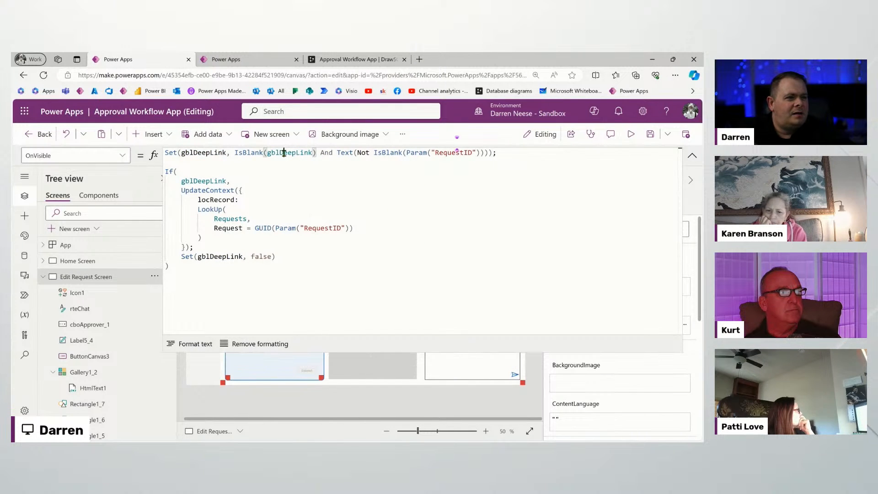
Try to replace false with Text(false) in the Set call at the end of the If, and check its error.
click(226, 256)
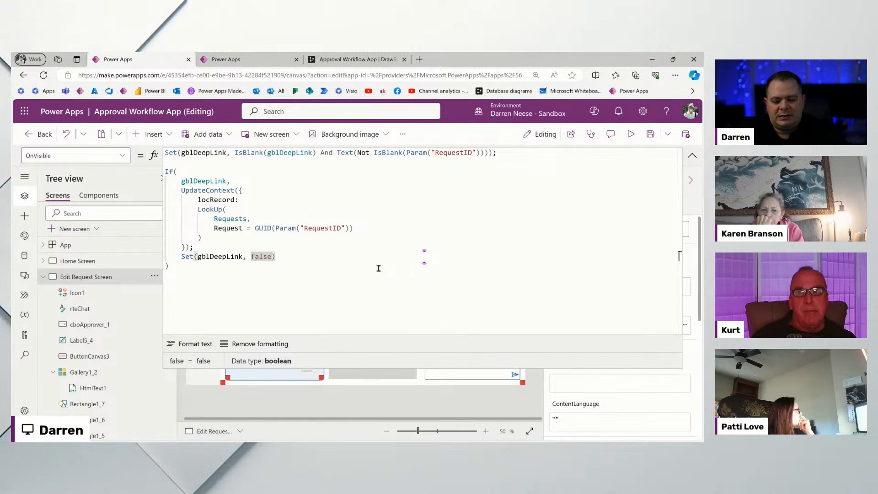
text(te)
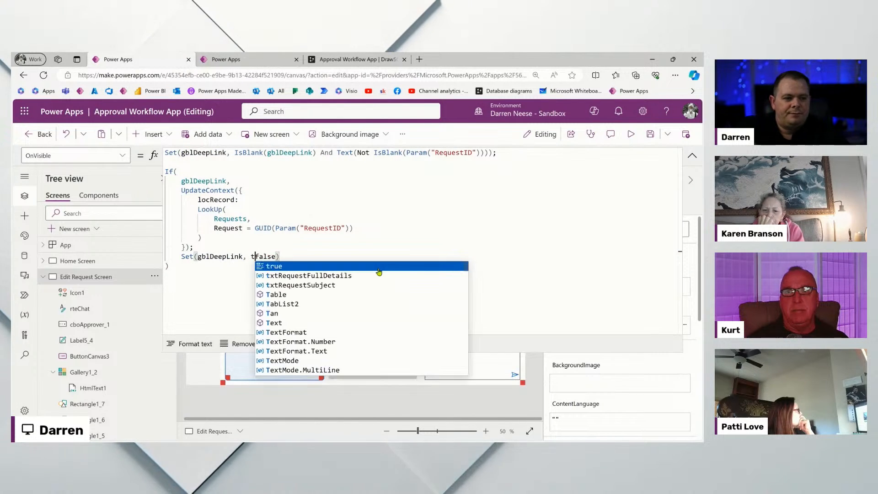
key(Delete)
key(Delete)
key(Delete)
key(Delete)
key(Delete)
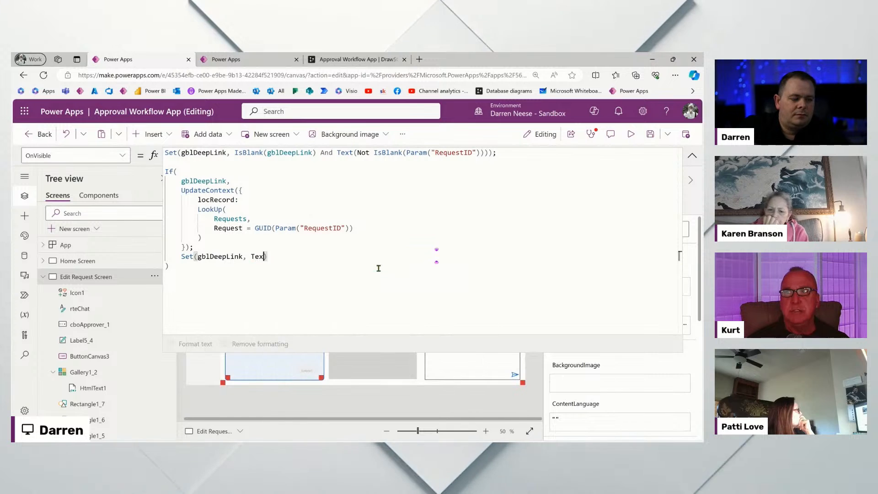
text(x)
click(379, 266)
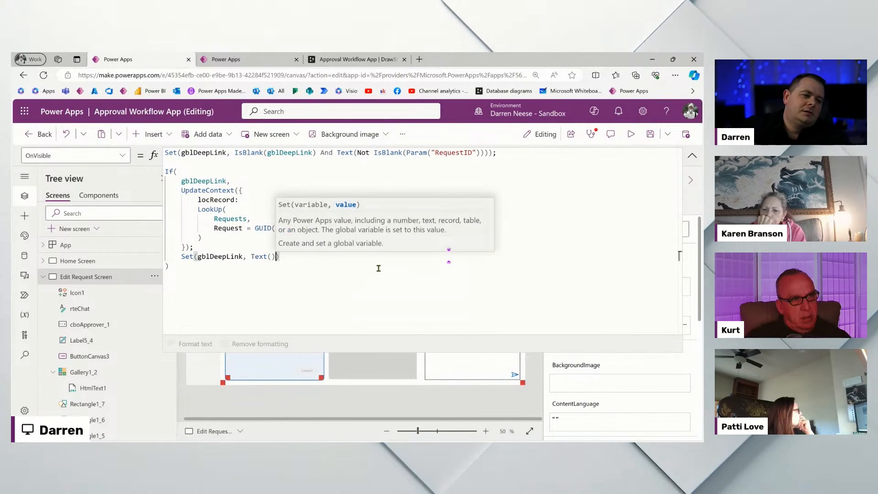
text(false)
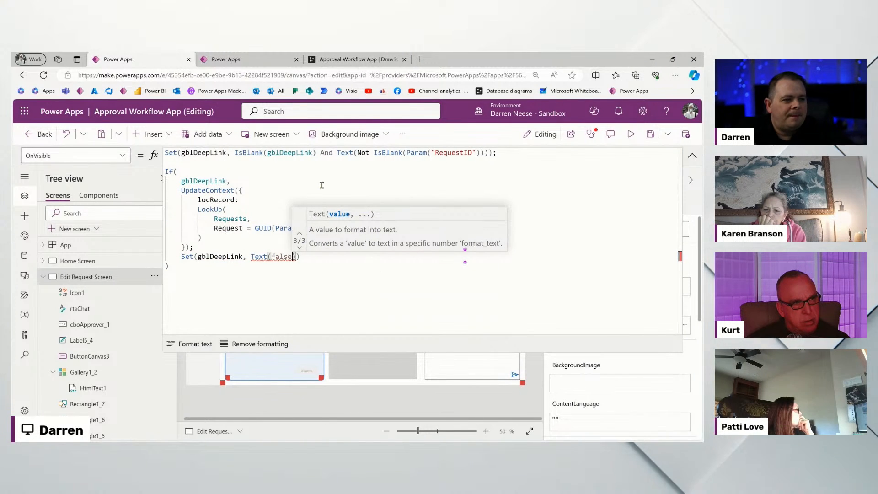
click(321, 184)
mouse_move(259, 259)
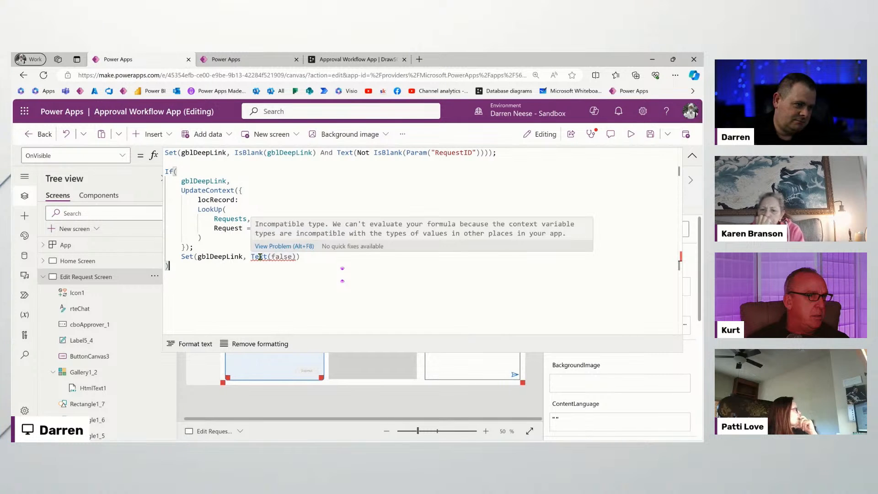
Replace the Text(false) value in the If's Set call with the quoted string "false".
double_click(281, 257)
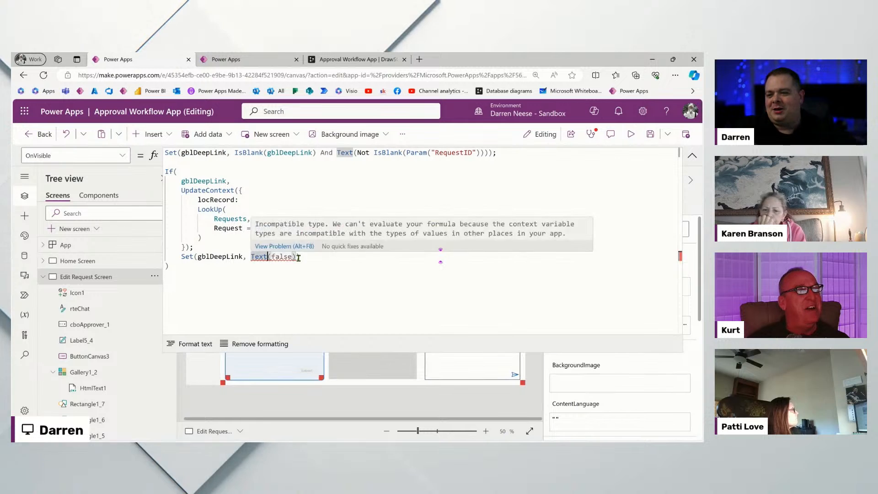
key(shift+Right)
text(")
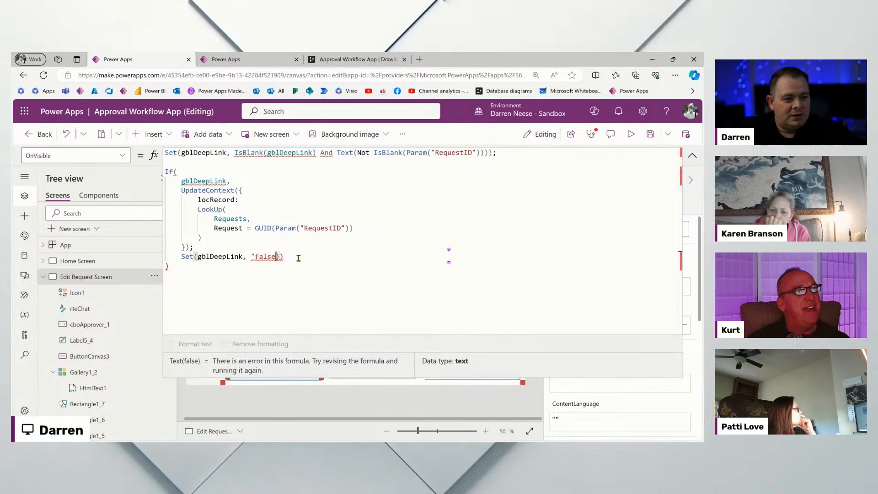
key(Right)
key(Right)
key(Right)
key(Right)
key(Right)
key(shift+Right)
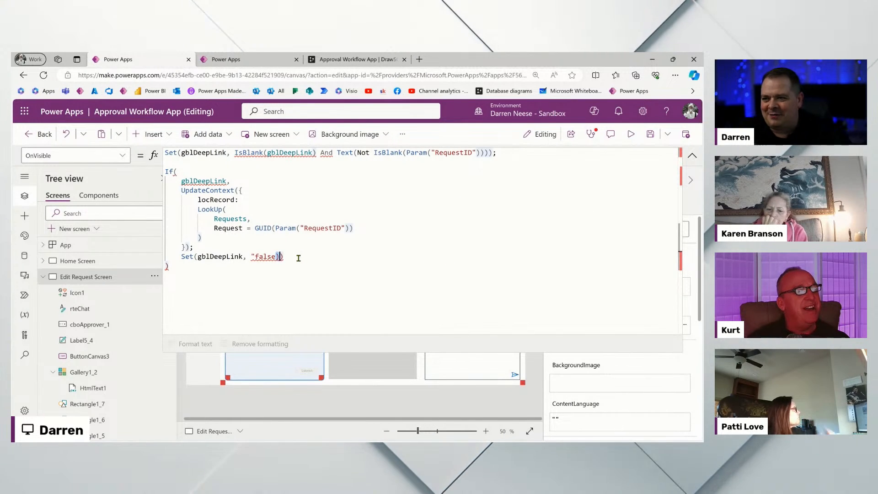
text(")
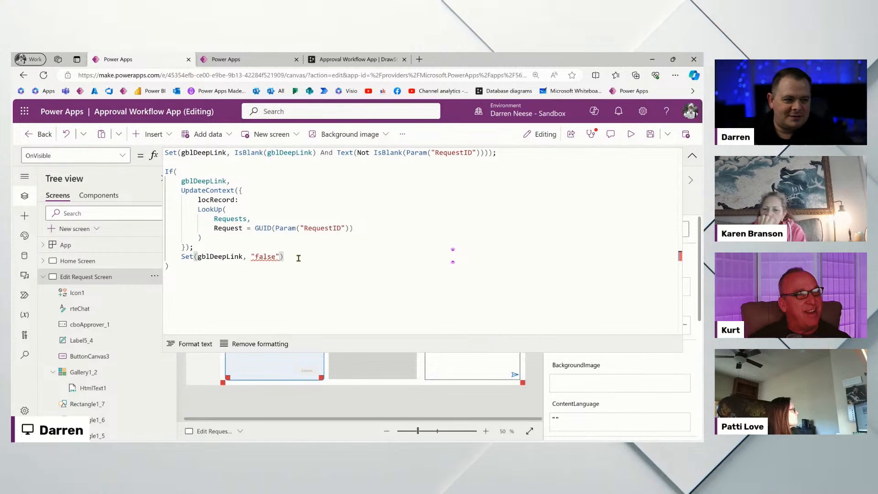
double_click(266, 256)
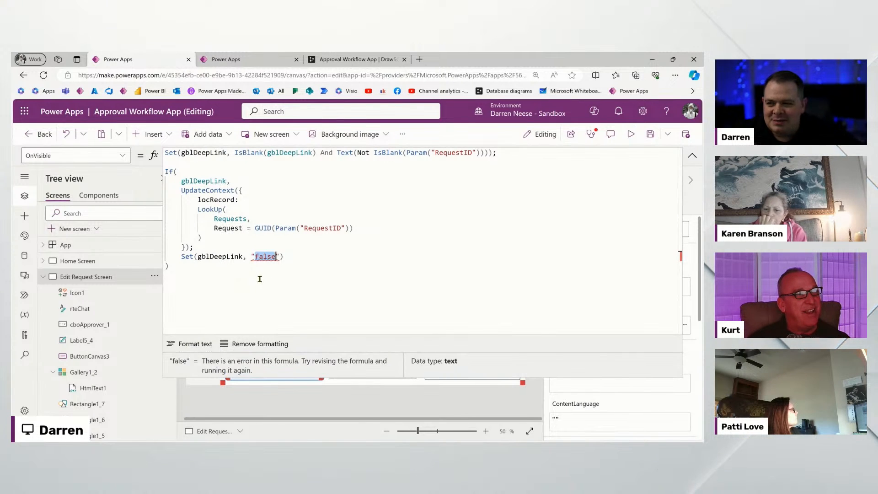
mouse_move(264, 258)
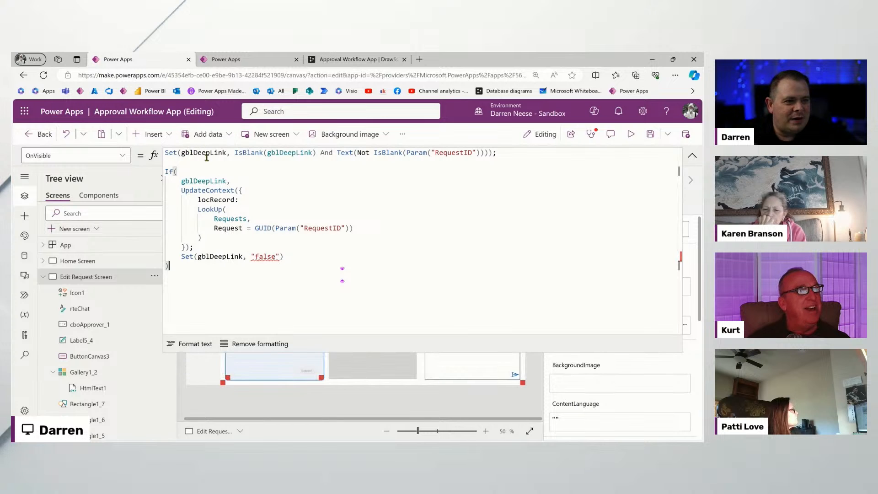
Make the If's Set call assign Blank() to gblDeepLink, comment out the "false" value with //, and collapse the formula editor.
click(245, 170)
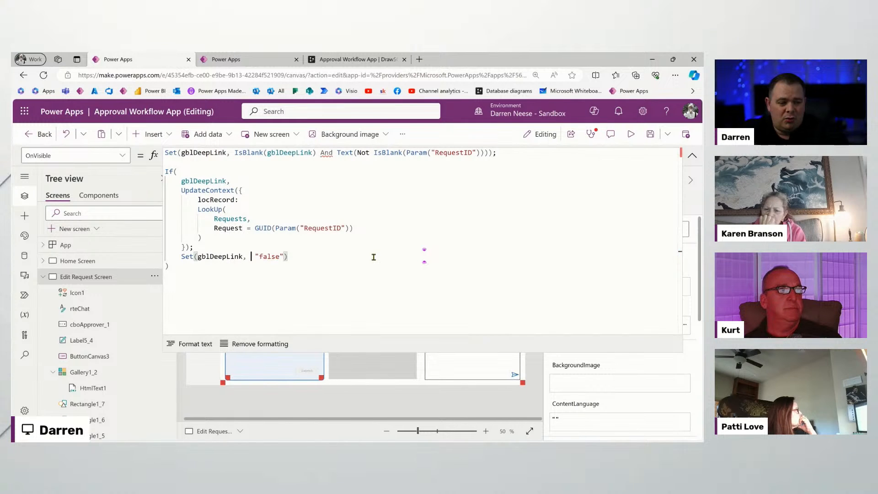
text(Blank())
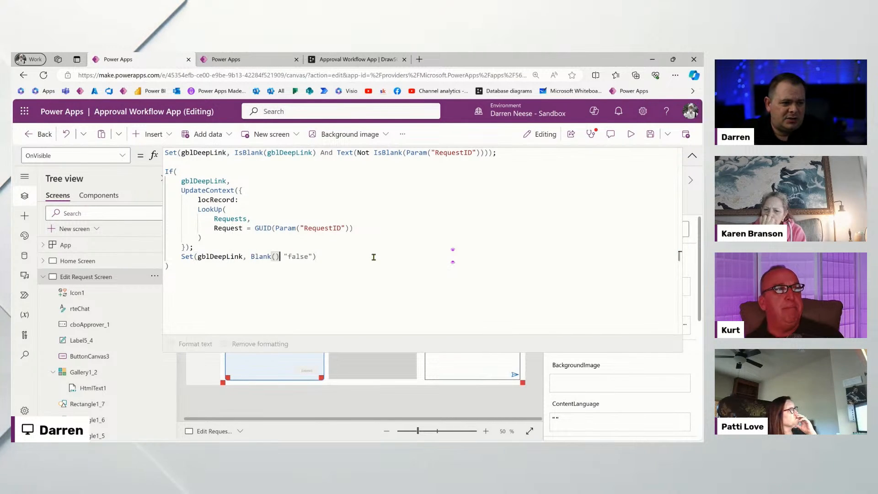
text(  //)
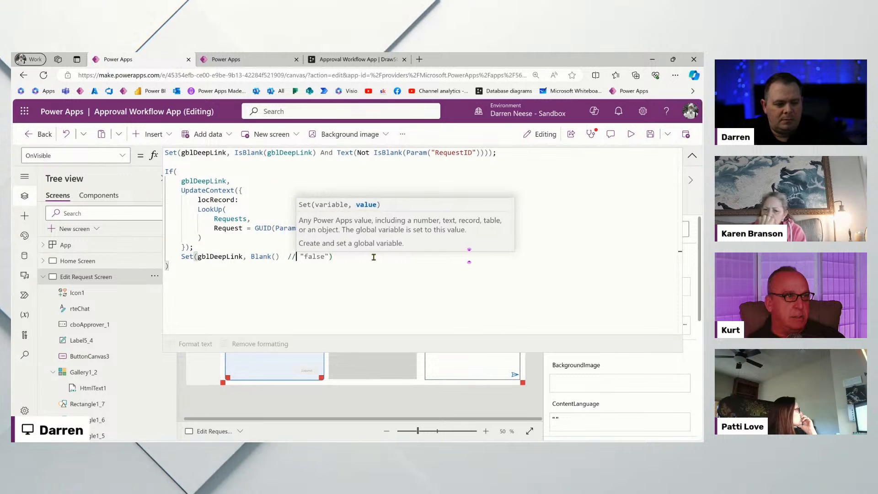
key(Left)
key(Left)
key(Left)
key(Left)
text())
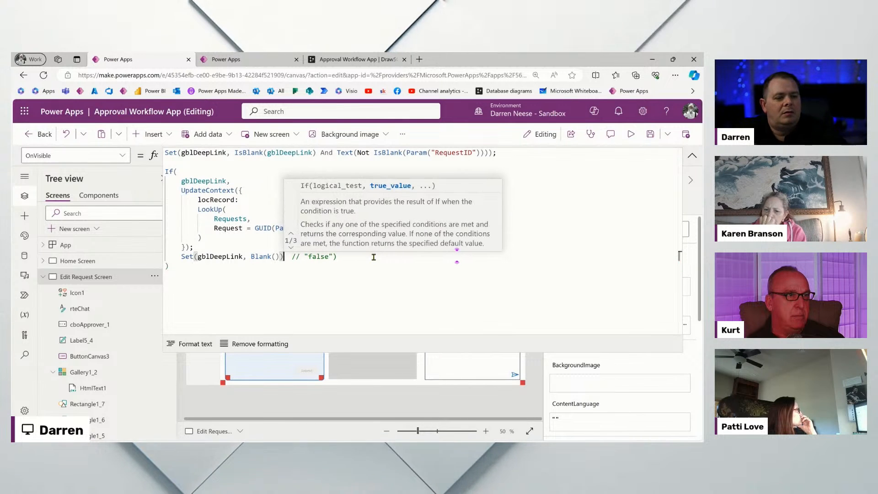
click(320, 267)
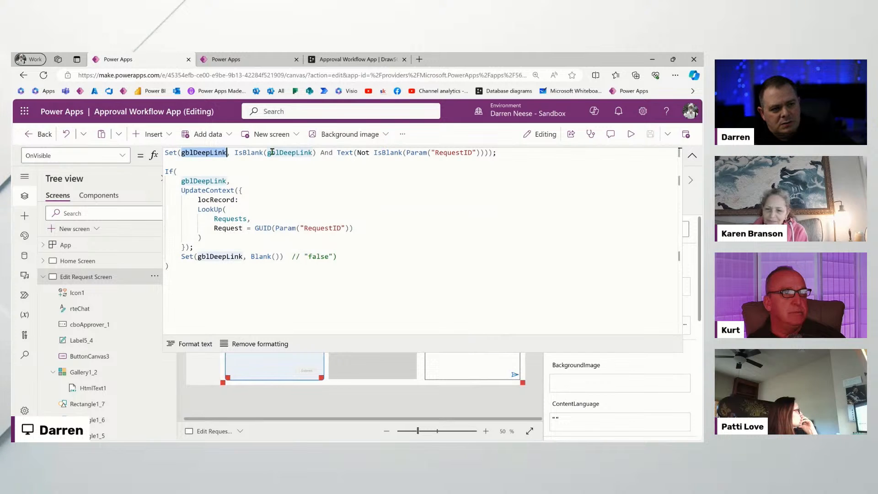
click(247, 170)
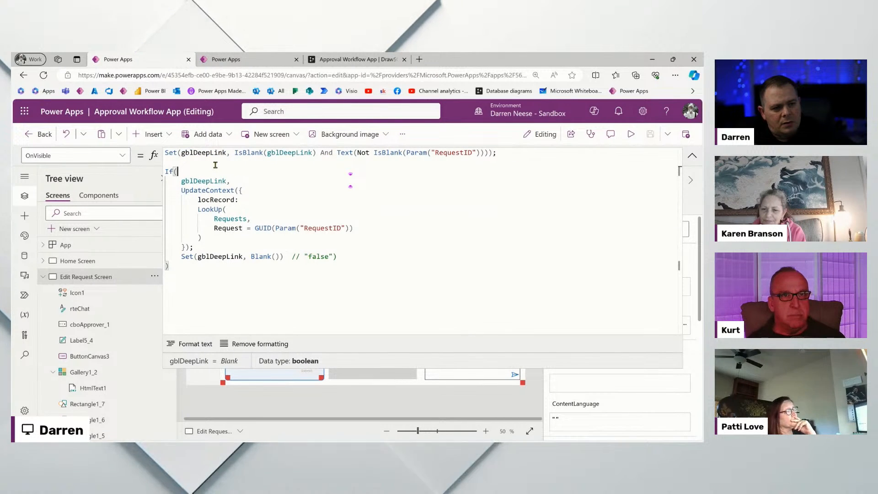
click(691, 155)
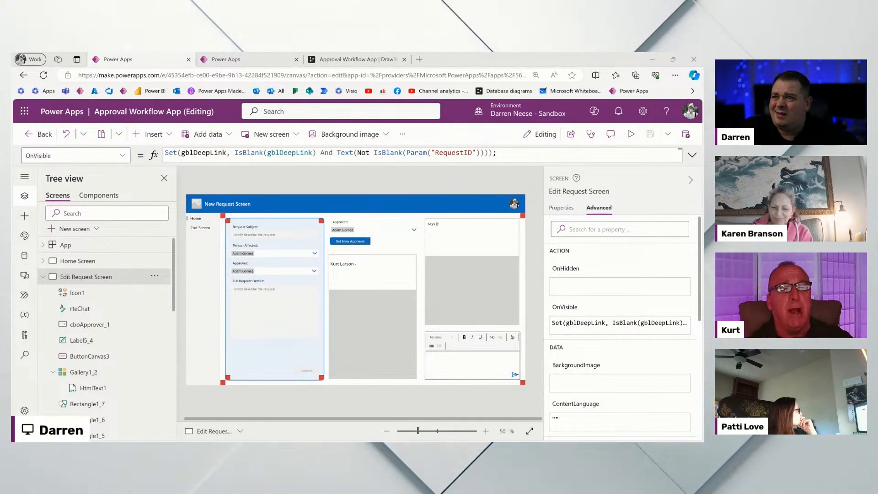
Switch to the Approval Workflow App page in Notion and review the Must Have list from Request to Deep Linking.
drag(551, 60, 461, 53)
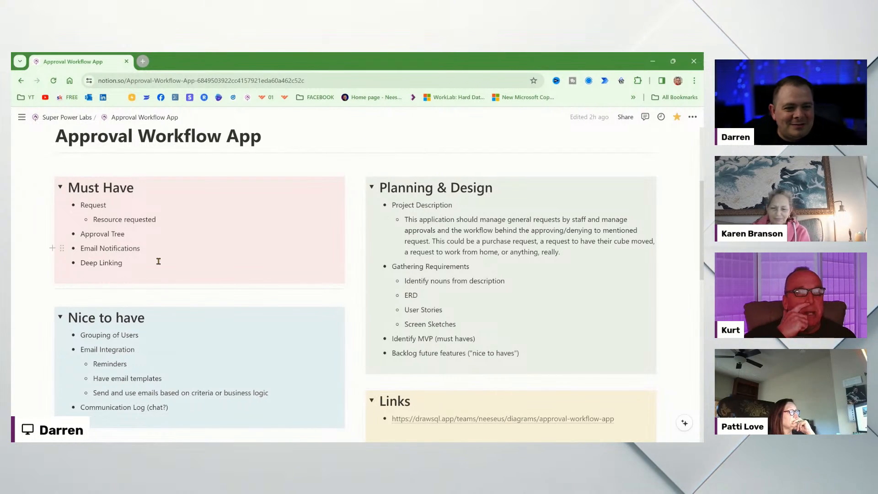
drag(140, 257, 84, 213)
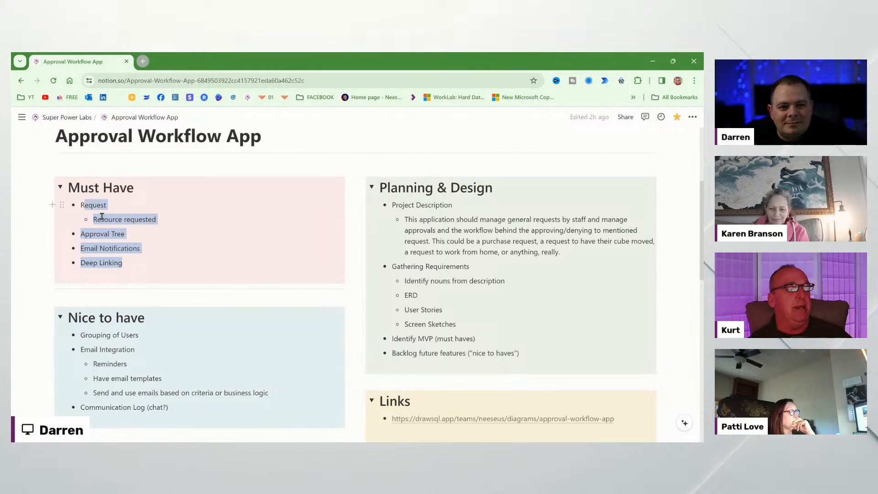
click(236, 247)
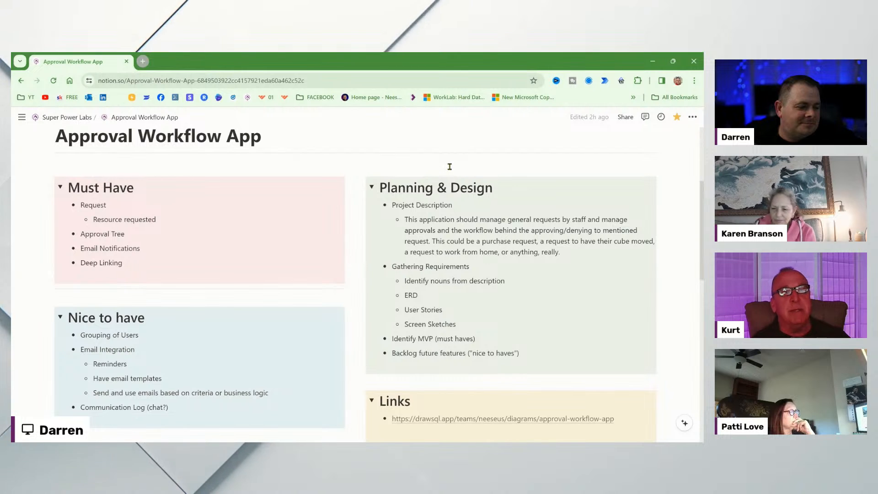
Return to the app editor and check the Visible property of the submit button on the Edit Request Screen.
click(653, 61)
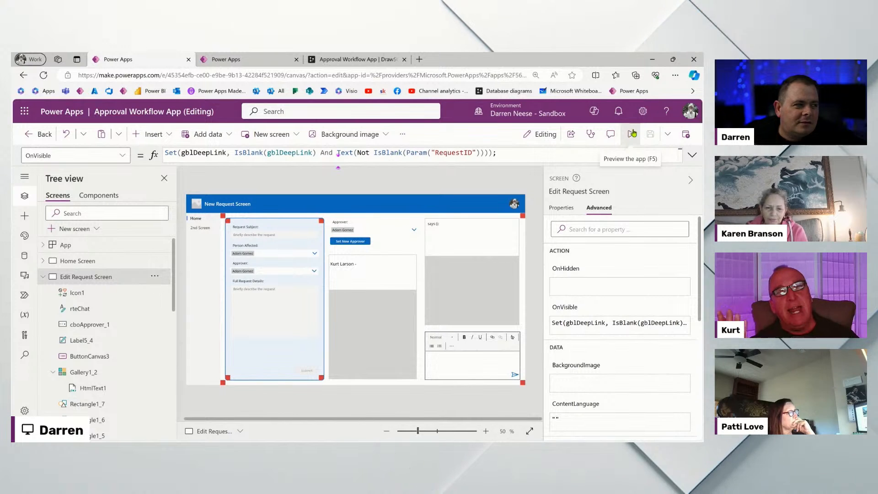
click(307, 371)
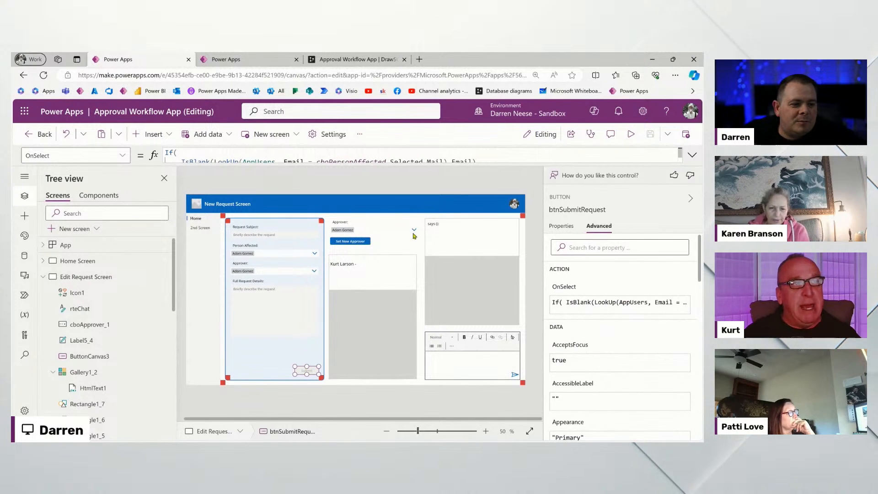
click(121, 158)
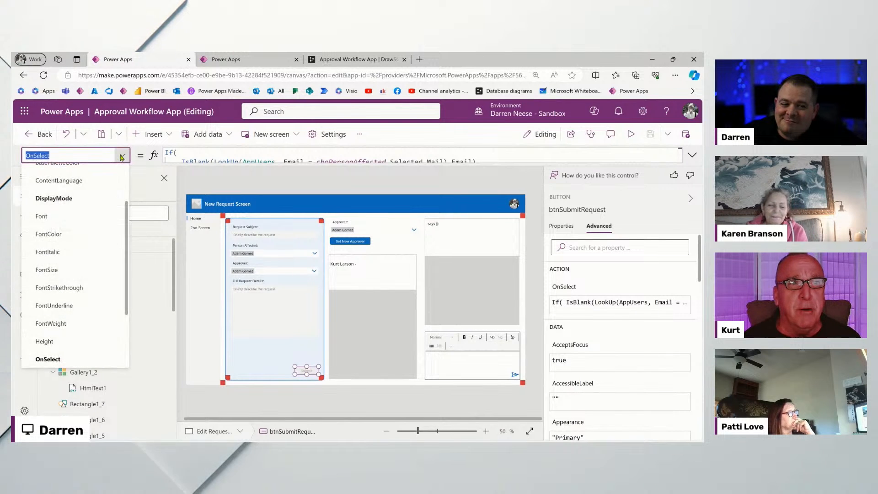
scroll(53, 292, down, 2)
click(67, 305)
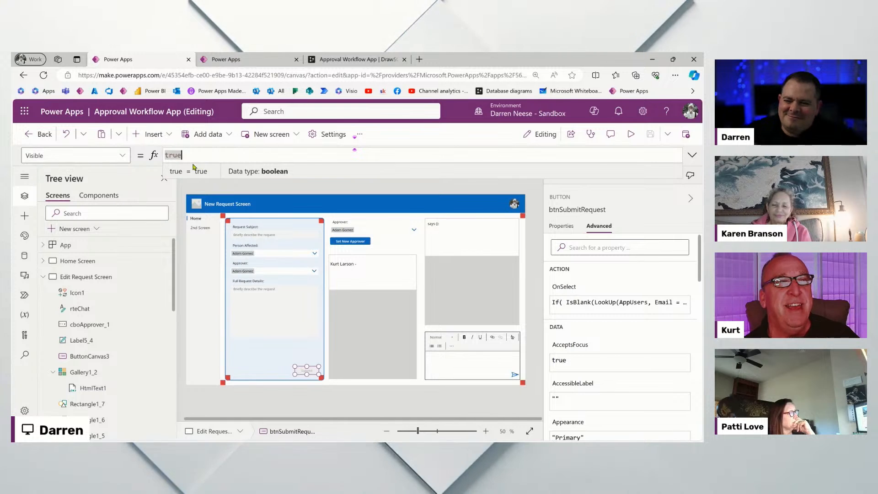
scroll(143, 347, down, 3)
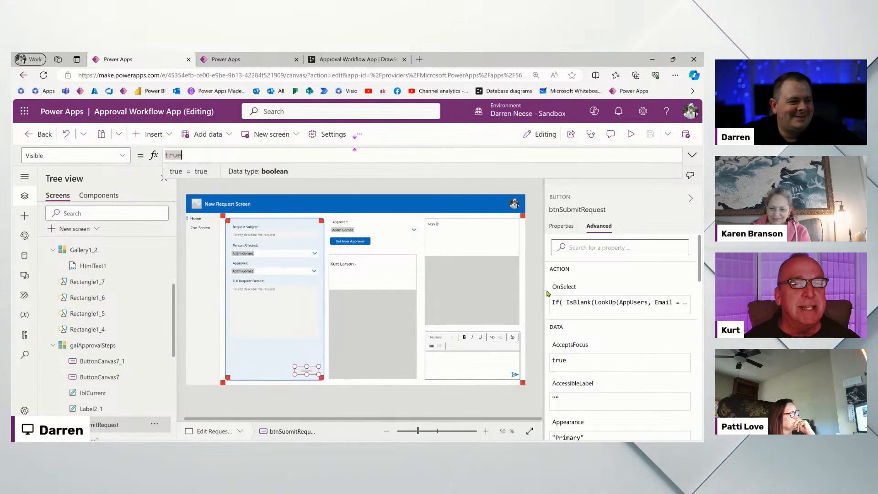
Change the condition in the submit button's DisplayMode formula to locNewRecord Or fxDebugging.
click(564, 227)
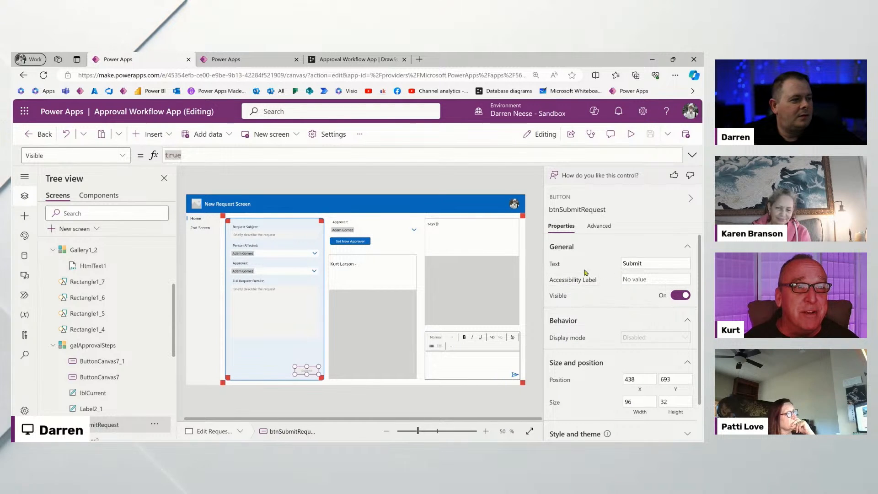
click(566, 342)
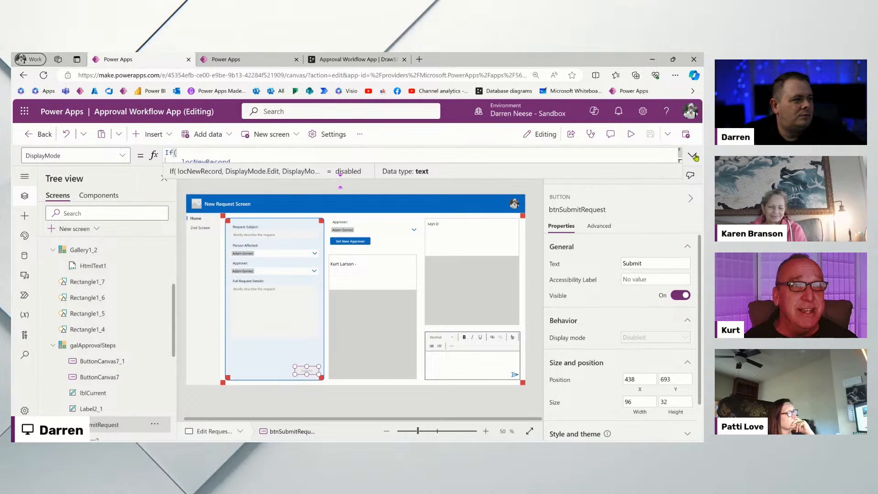
click(330, 158)
click(232, 162)
text(OR)
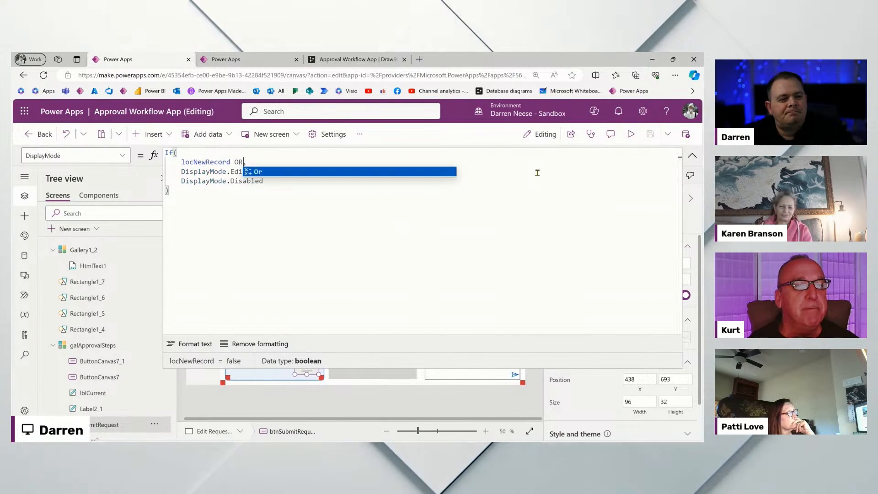
key(BackSpace)
key(BackSpace)
key(BackSpace)
text(Or)
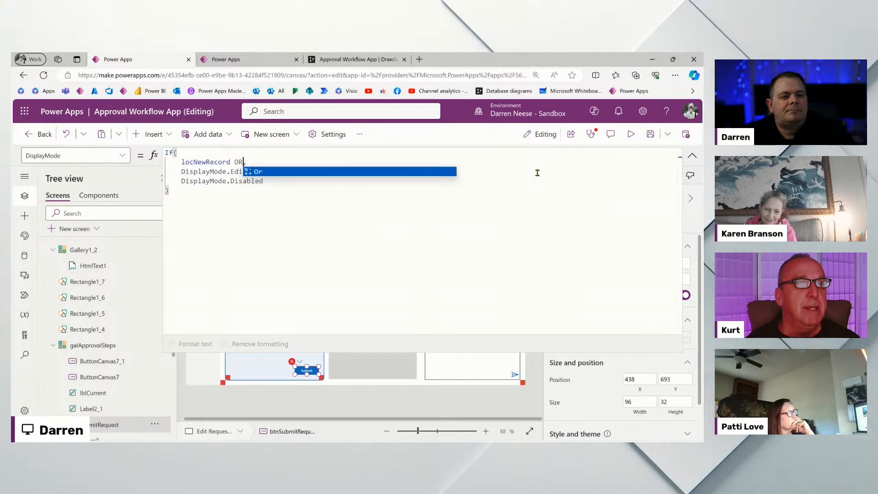
key(Tab)
text(FX)
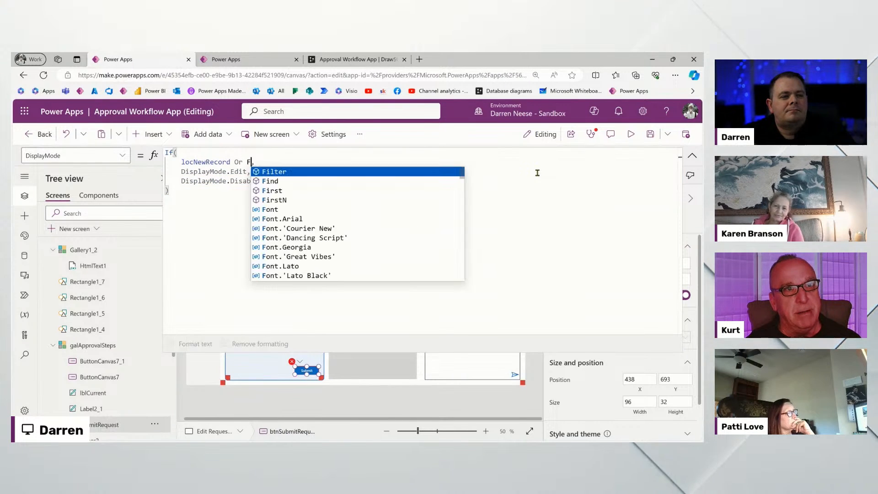
key(Tab)
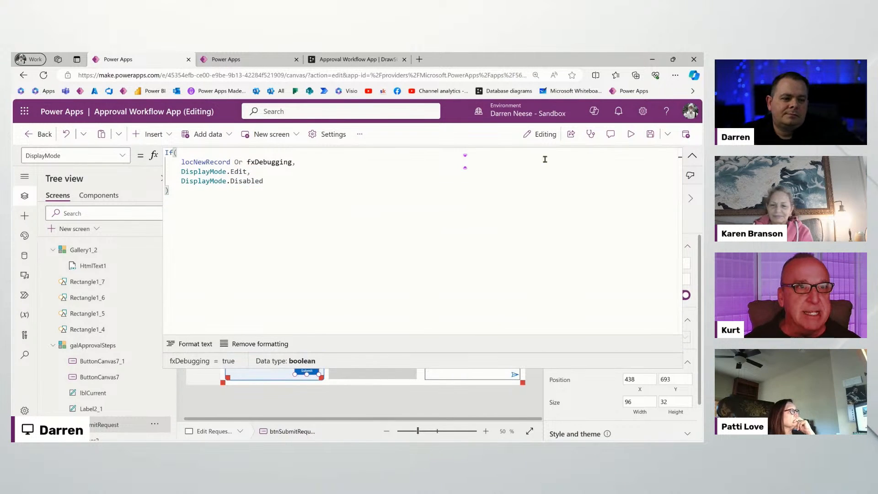
click(684, 155)
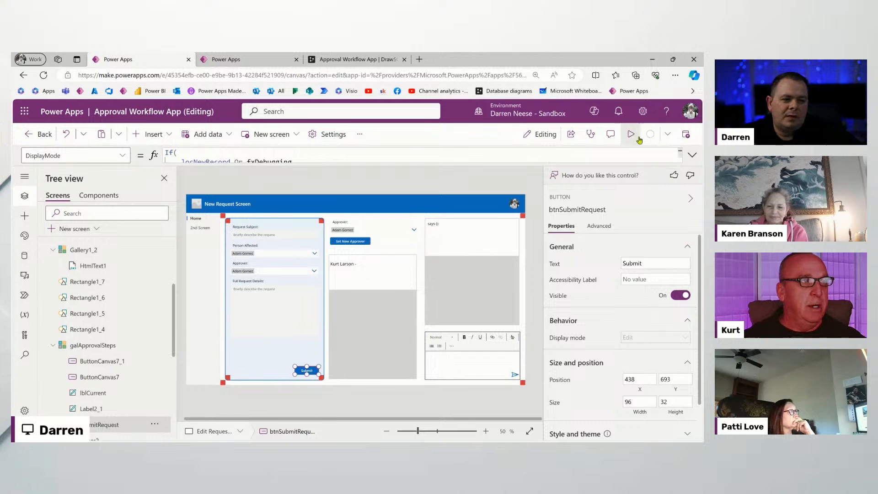
Reselect the submit button and review its complete DisplayMode formula.
click(351, 188)
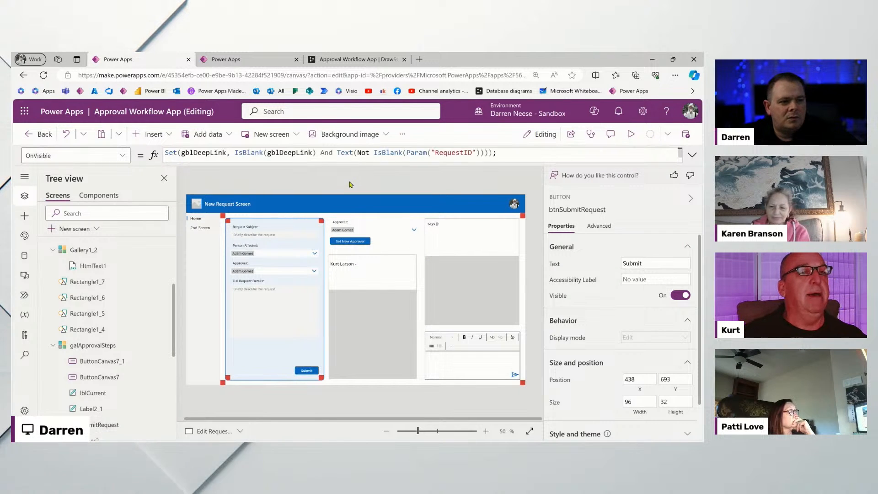
click(305, 370)
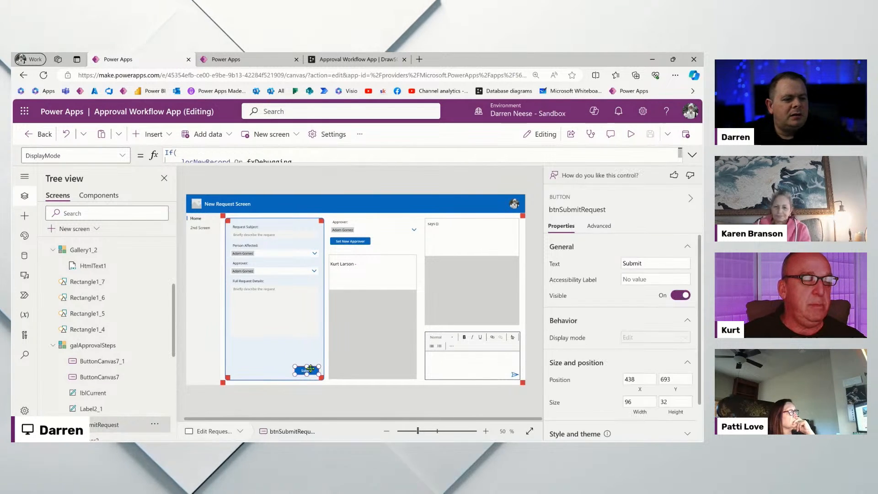
click(694, 156)
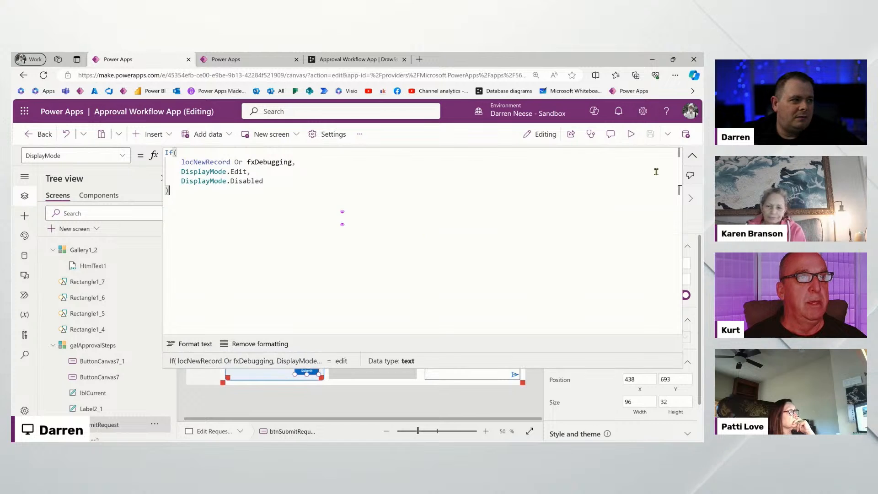
click(693, 157)
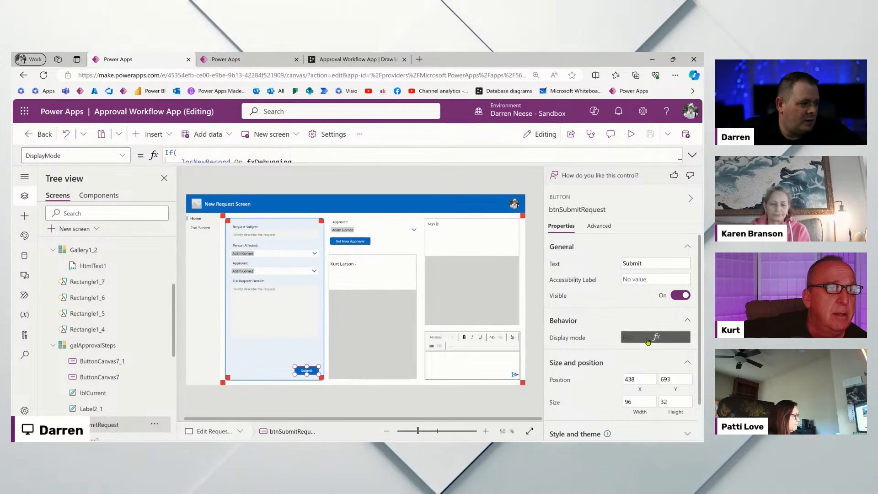
Open the submit button's OnSelect formula and review the Office365Outlook.SendEmailV2 call at its end.
click(599, 226)
click(569, 287)
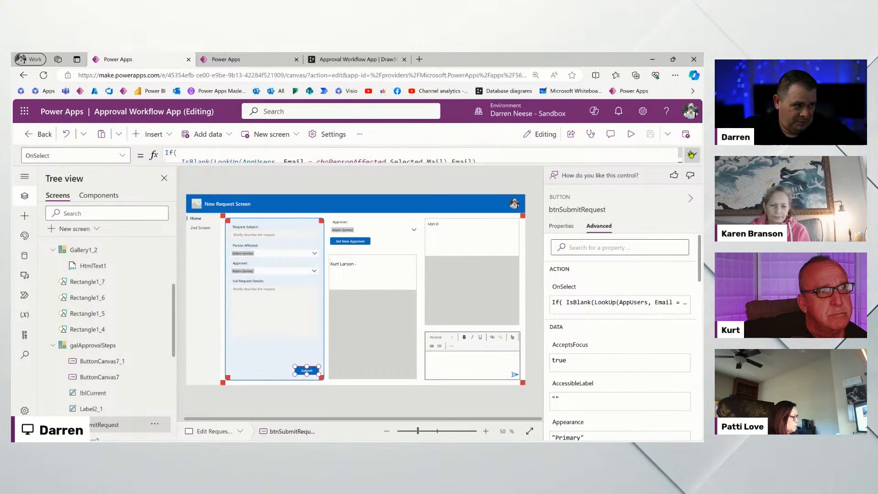
click(389, 264)
scroll(390, 264, down, 15)
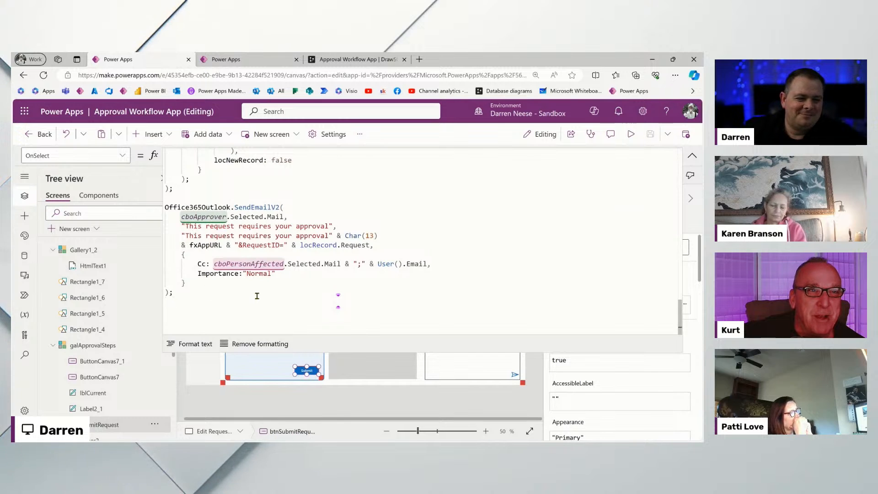
click(424, 245)
click(294, 301)
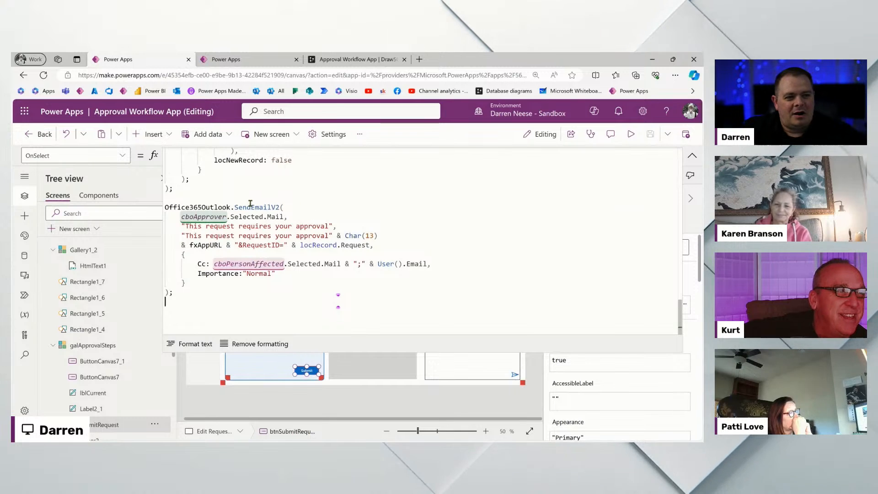
Examine the parts that build the email's deep link: fxAppURL, "&RequestID=" and locRecord.Request.
double_click(281, 207)
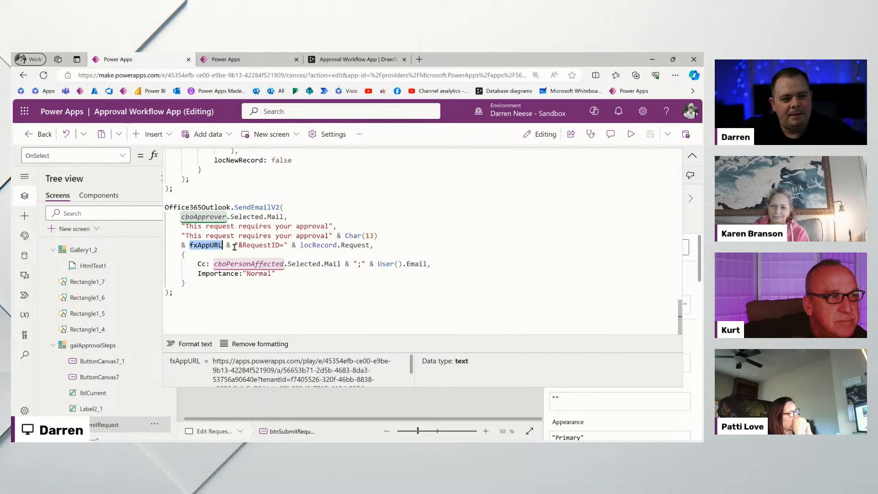
click(258, 245)
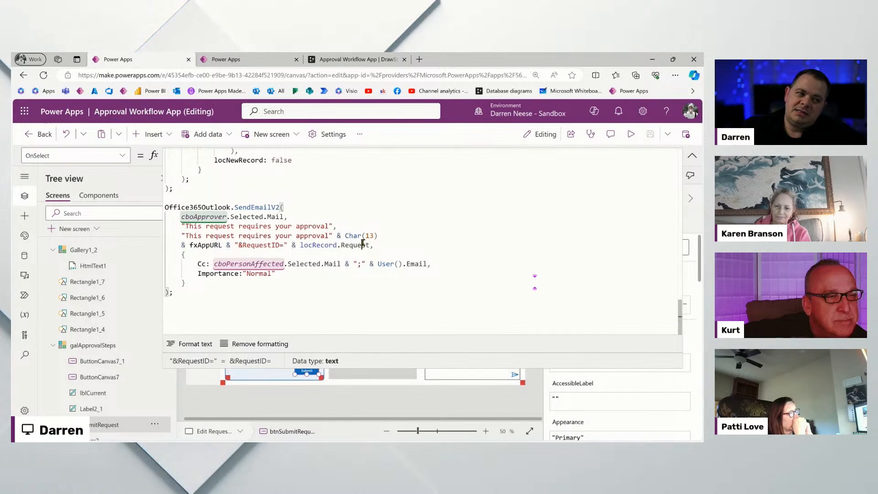
double_click(363, 244)
drag(238, 245, 284, 245)
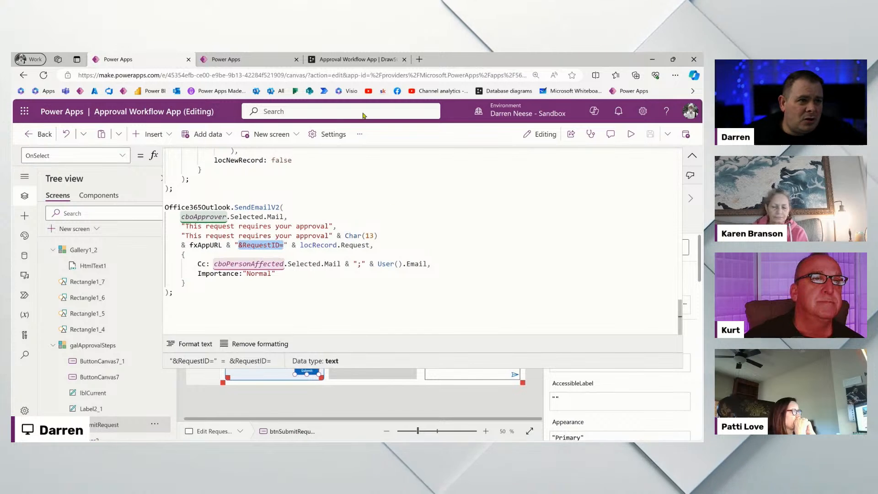
Examine how the editor's web address introduces its parameters with ? before action and & before app-id.
click(245, 74)
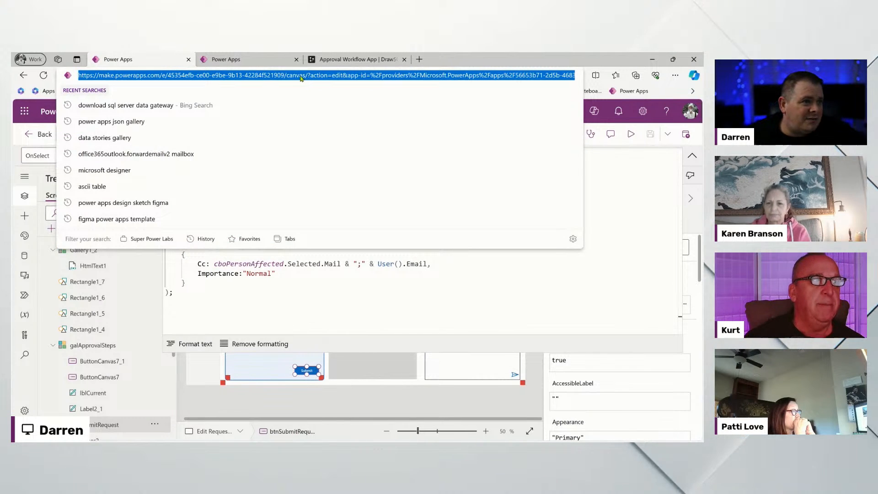
click(312, 75)
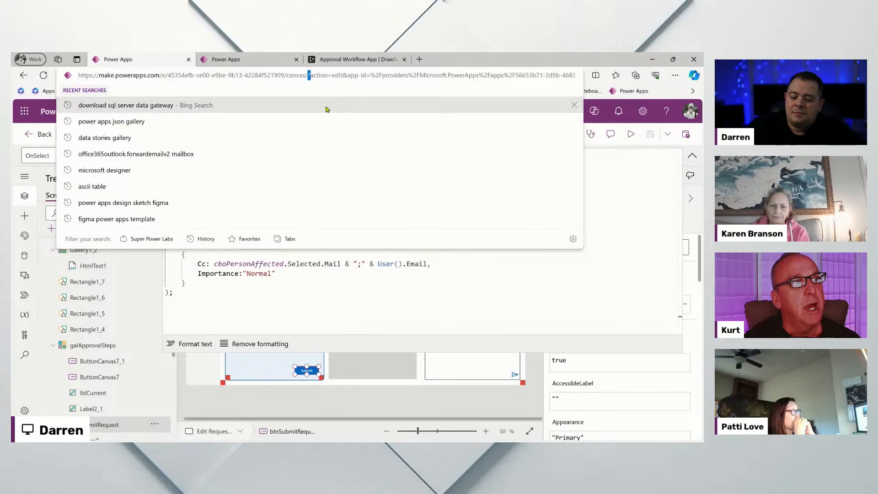
key(ctrl+1)
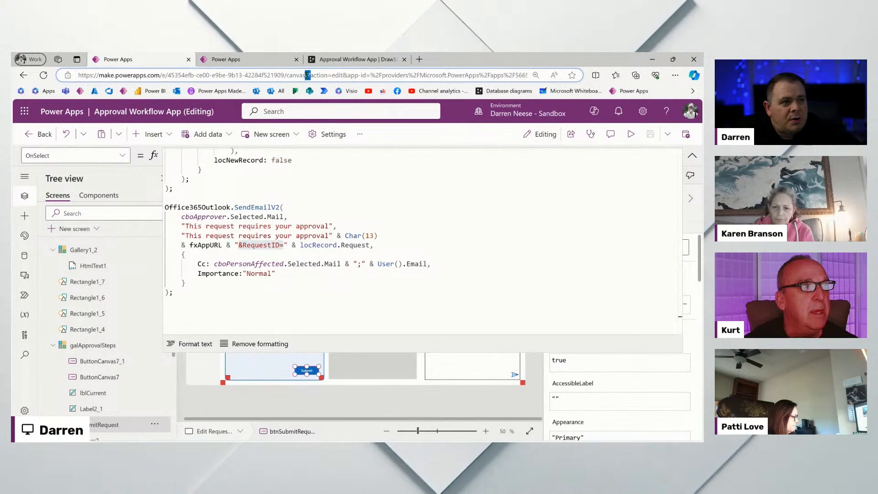
double_click(318, 75)
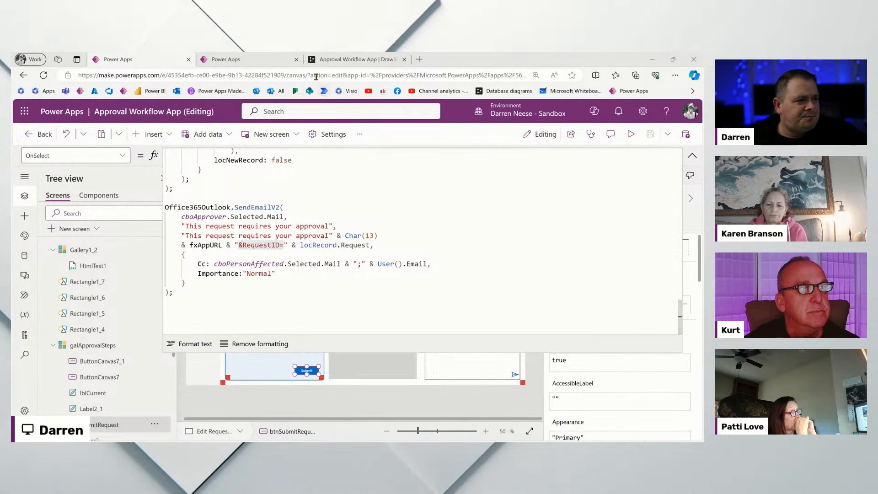
double_click(346, 75)
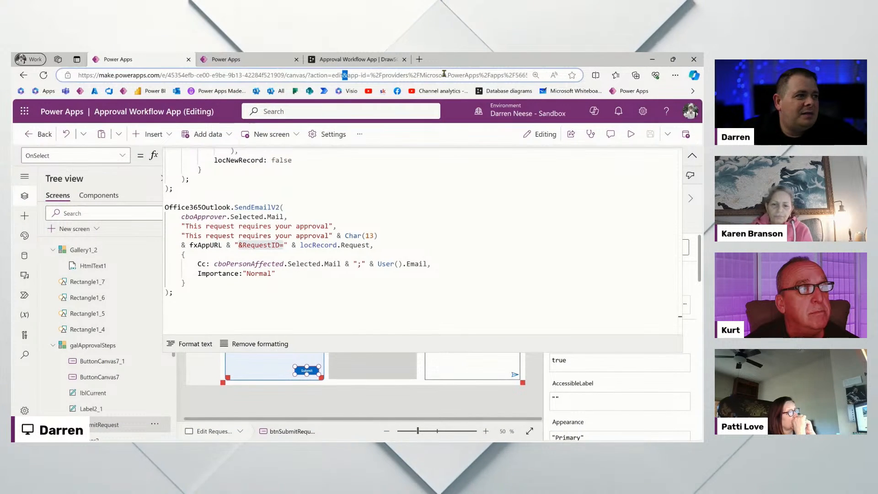
click(465, 218)
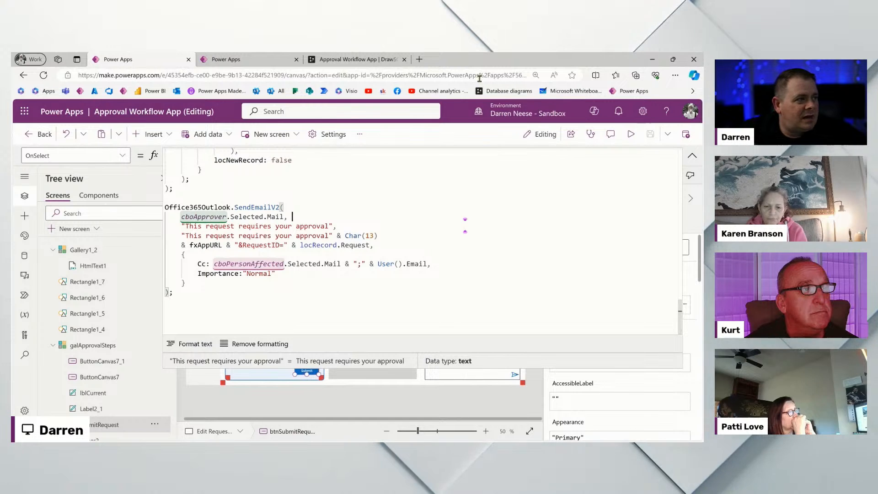
click(479, 75)
Close the sharing pane on the app's details page, check the app's web link, and return to the OnSelect formula.
click(265, 60)
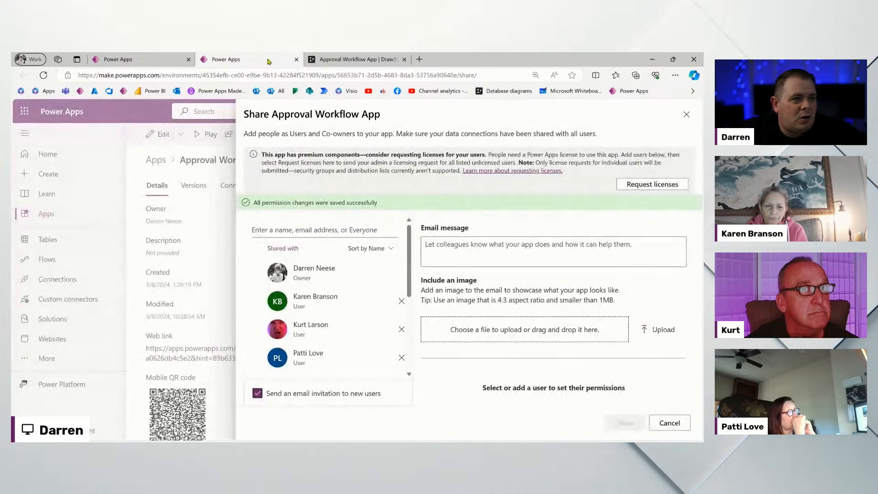
click(216, 269)
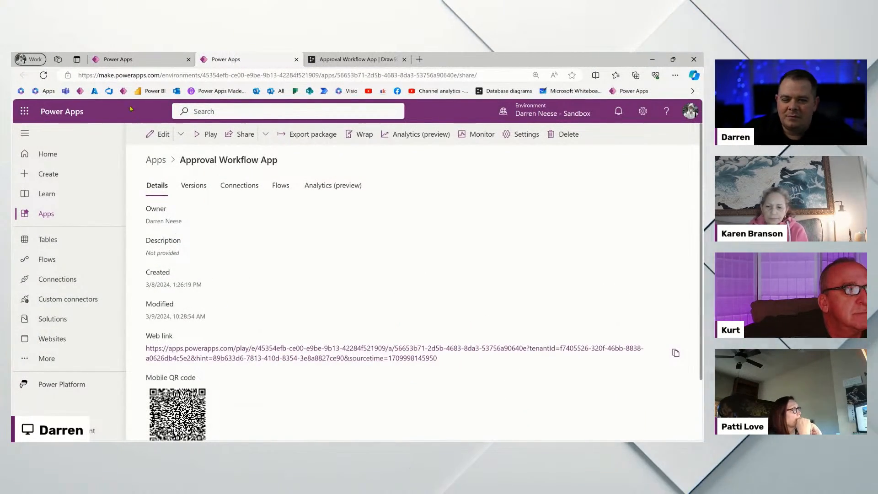
click(130, 60)
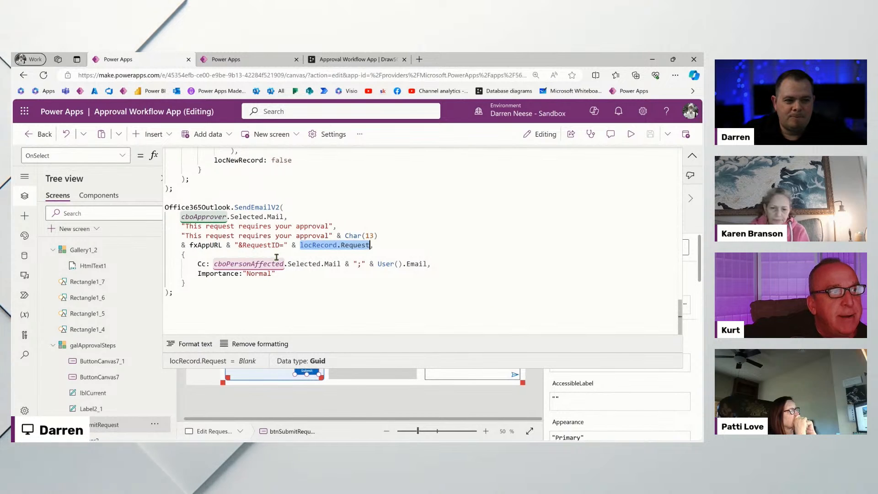
Recheck the & that joins the RequestID parameter to fxAppURL in the email link, and collapse the formula editor.
drag(243, 246, 223, 245)
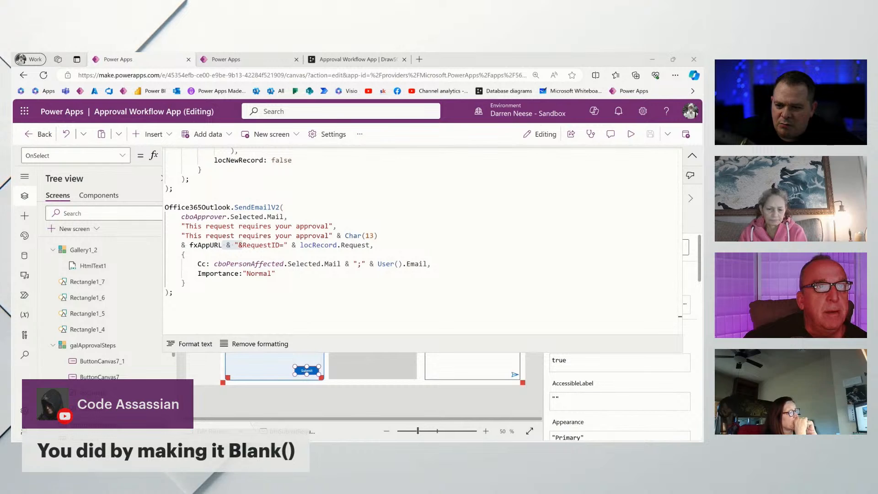
click(343, 226)
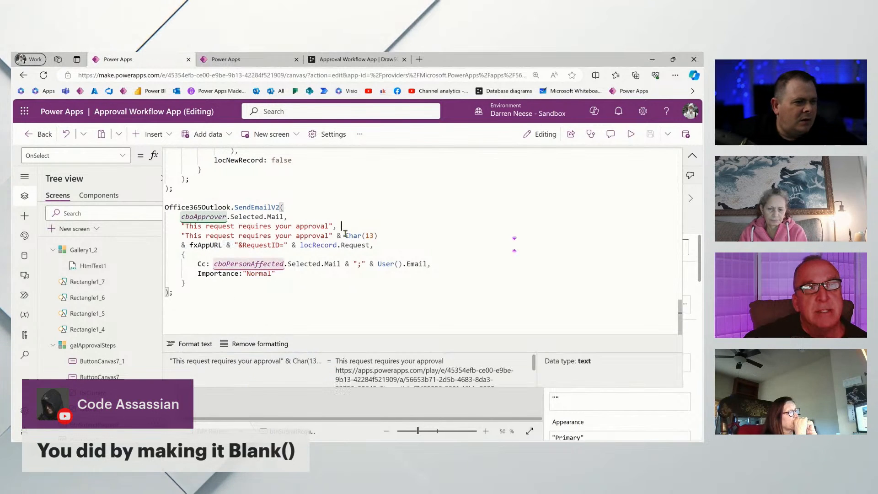
click(691, 156)
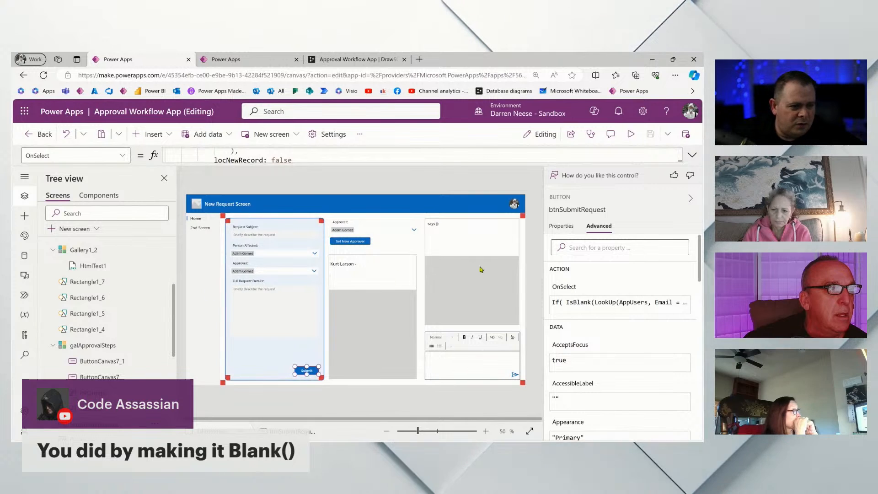
scroll(115, 361, down, 3)
scroll(102, 309, up, 10)
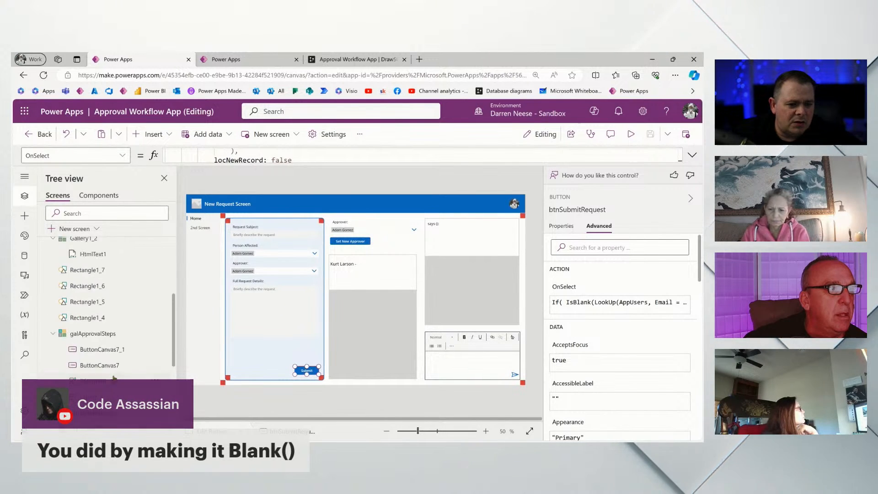
Open the Edit Request Screen's OnVisible formula and examine the gblDeepLink reset and the GUID(Param("RequestID")) lookup.
click(88, 277)
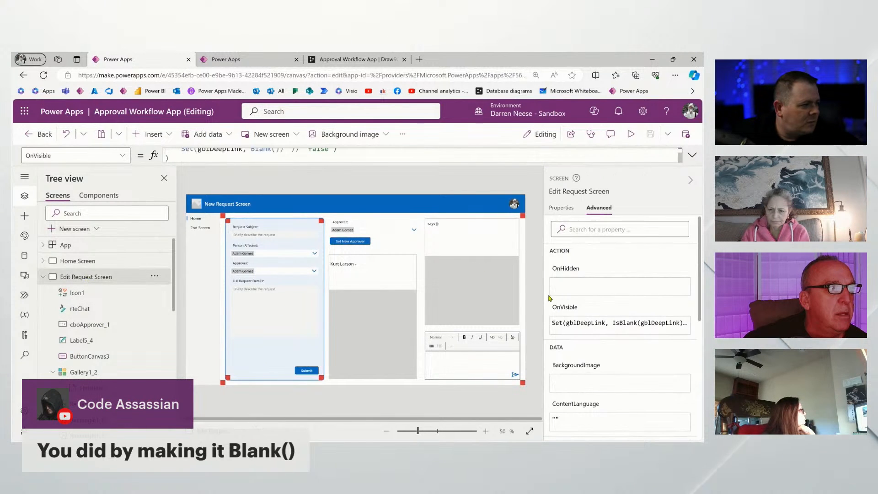
click(690, 156)
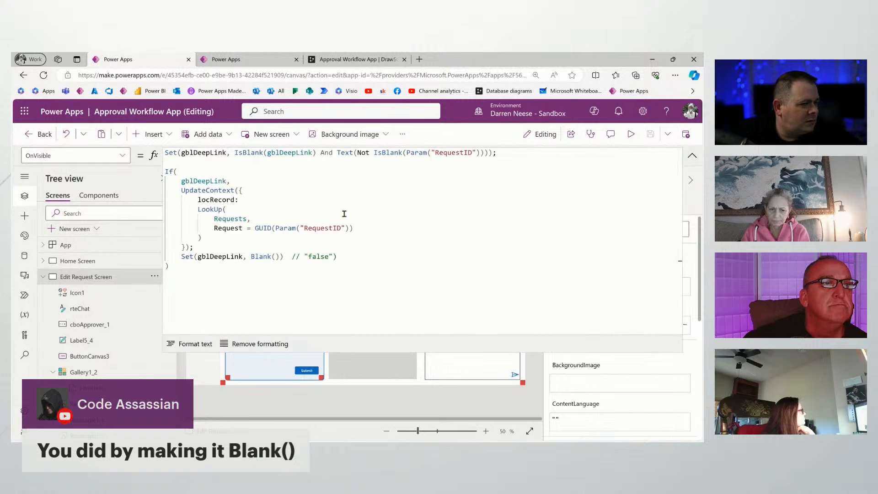
double_click(218, 256)
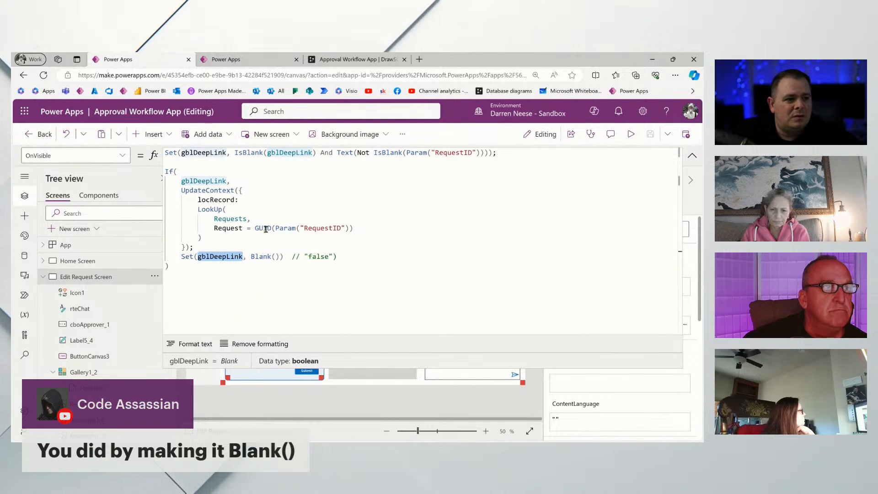
drag(275, 228, 348, 228)
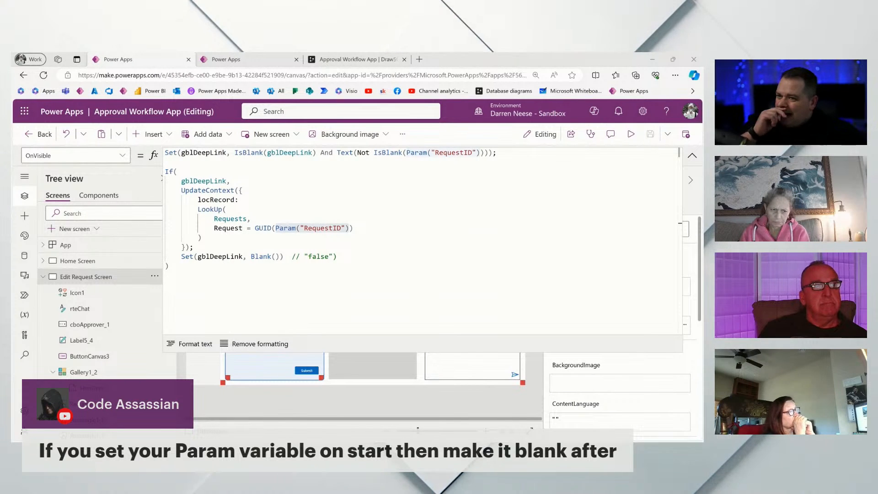
click(414, 256)
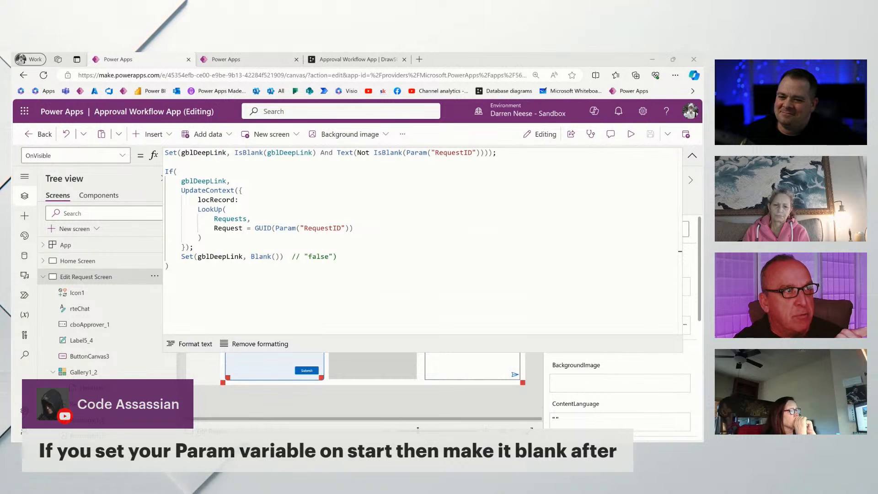
Compare the IsBlank(gblDeepLink) condition with the Set(gblDeepLink, Blank()) reset in OnVisible, and collapse the formula editor.
click(321, 212)
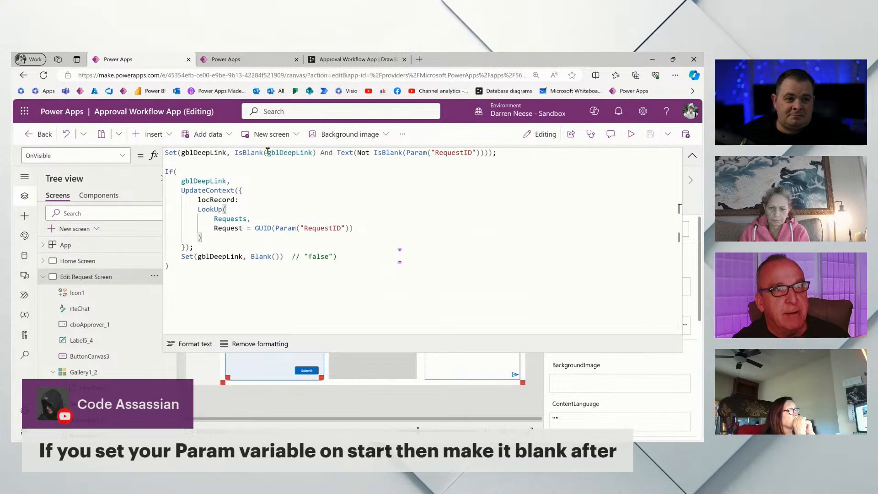
click(235, 153)
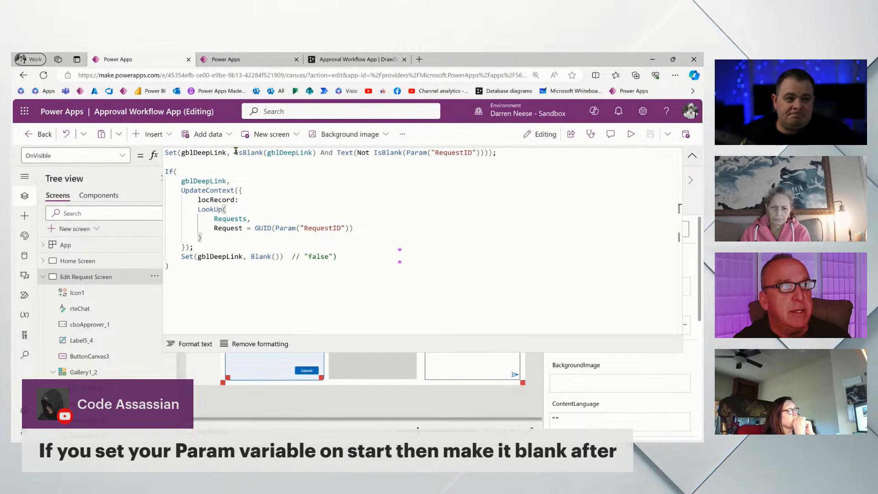
double_click(234, 152)
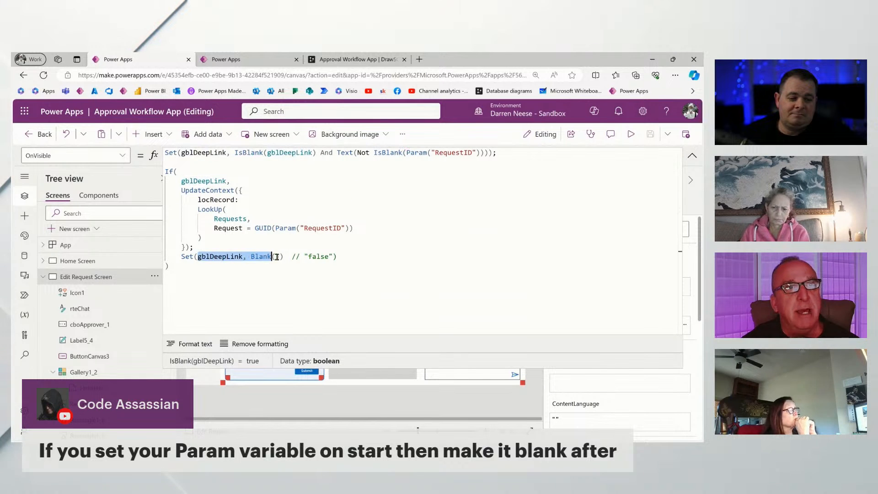
drag(284, 256, 284, 256)
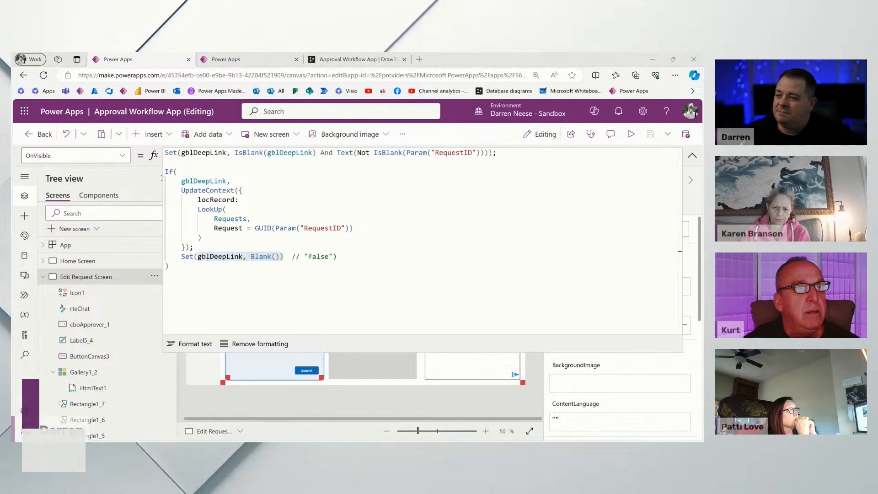
click(400, 255)
click(692, 155)
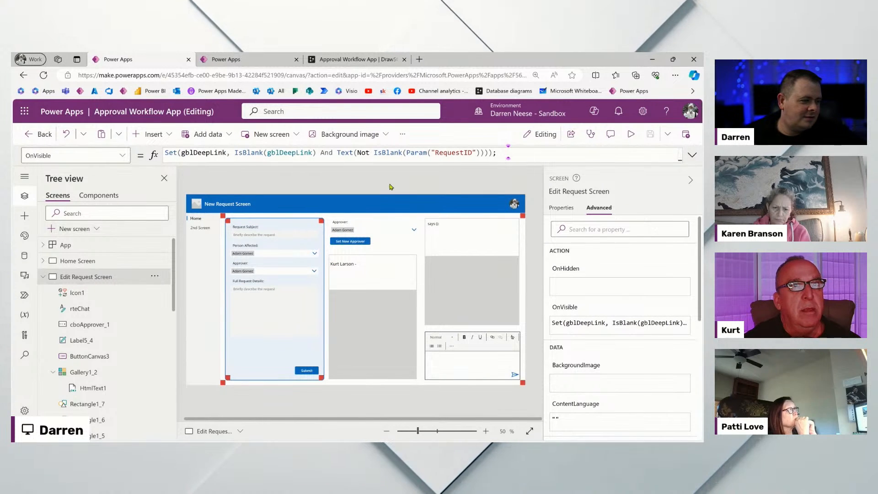
Check the chat gallery's Items formula, preview the Edit Request Screen, and return to editing.
click(474, 287)
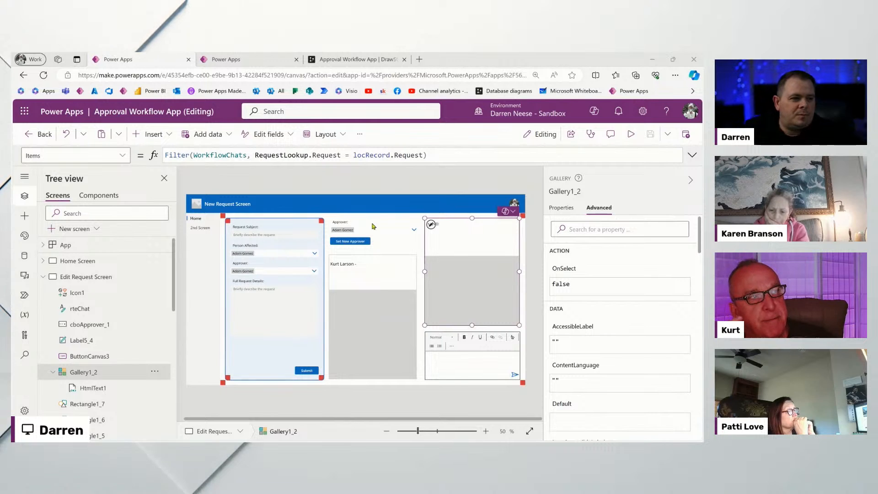
click(348, 172)
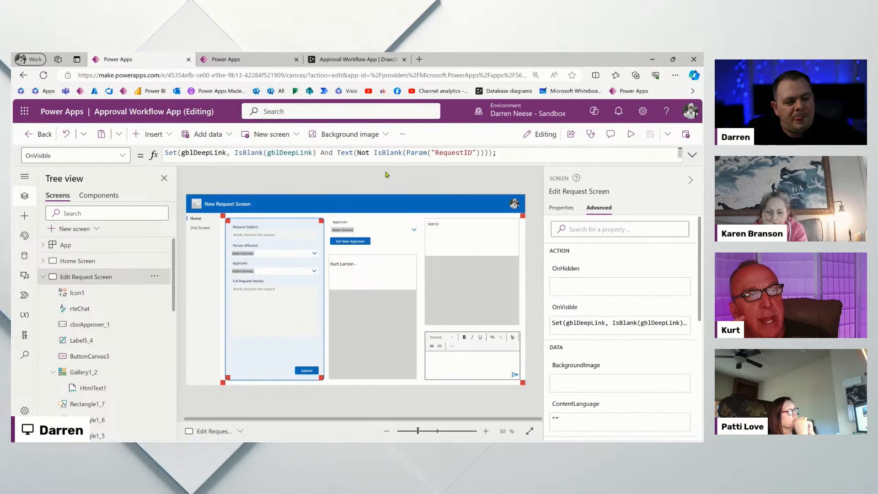
click(631, 135)
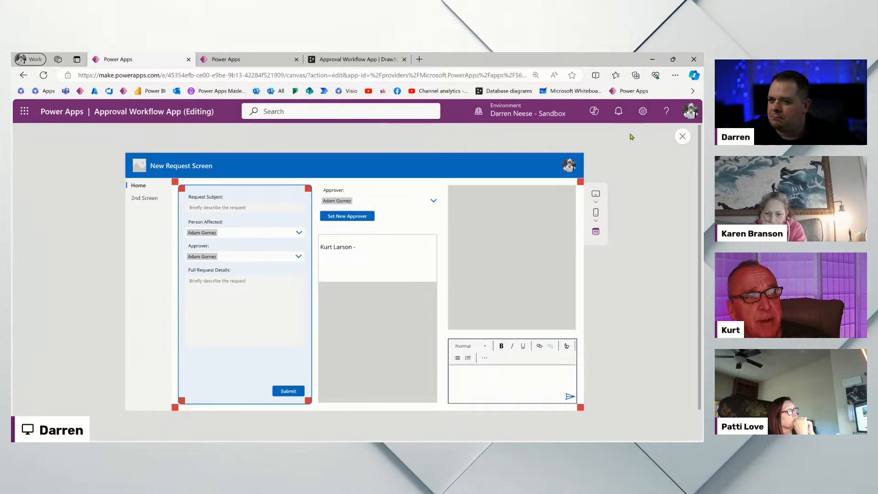
click(679, 137)
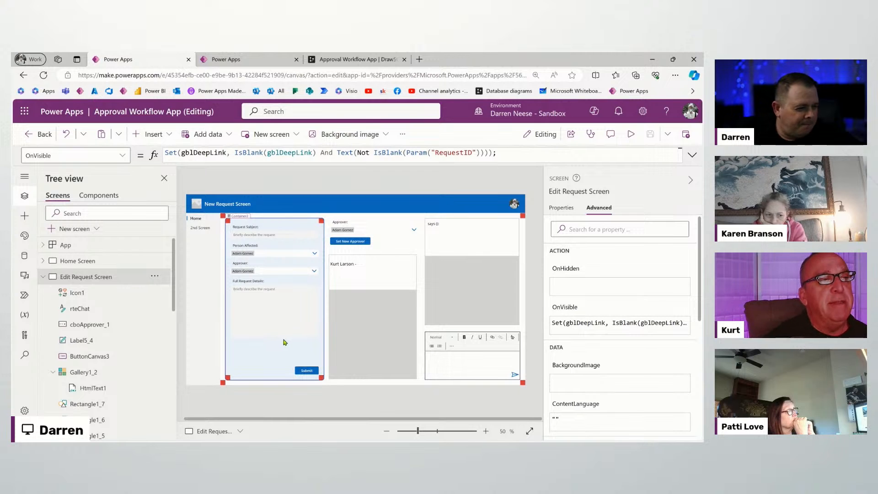
Examine the "&RequestID=" & locRecord.Request part of the approval email in the Submit button's OnSelect formula, and collapse the editor.
click(303, 372)
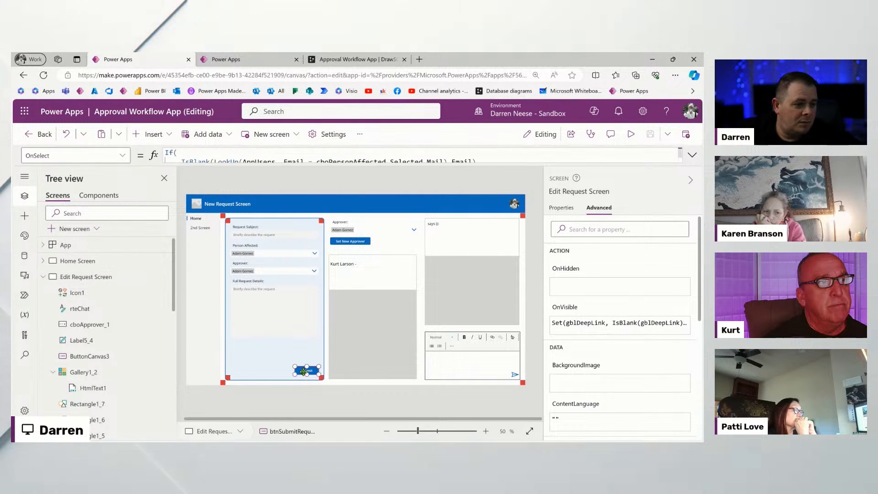
click(691, 155)
click(451, 215)
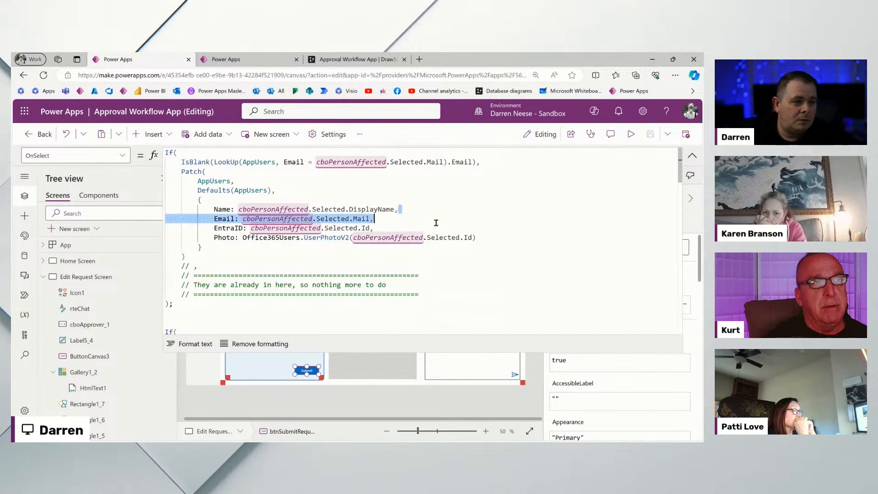
scroll(431, 224, down, 10)
click(292, 253)
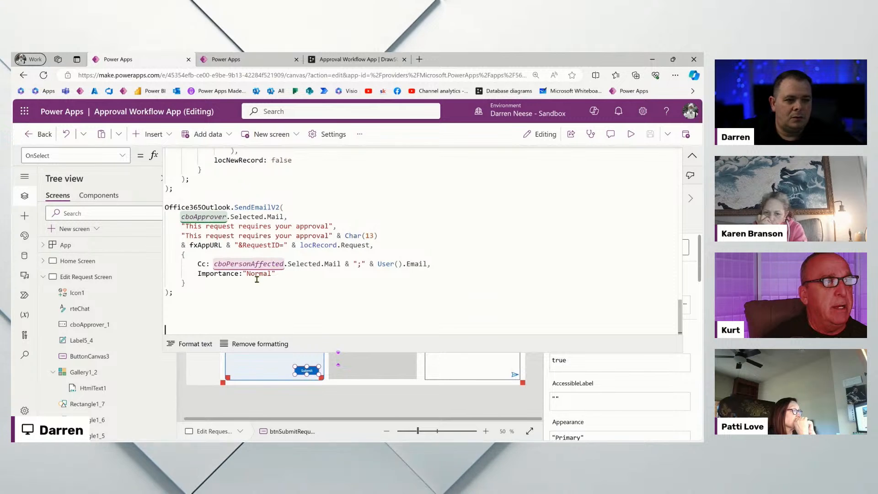
drag(373, 245, 235, 245)
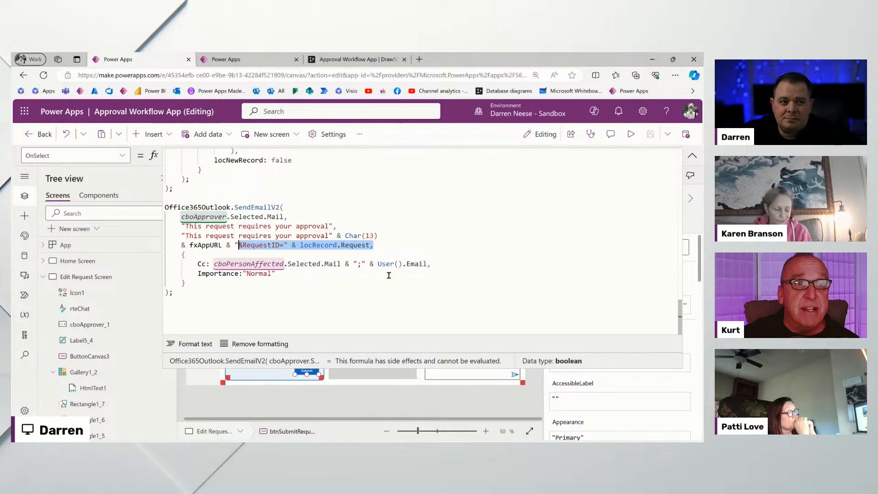
click(409, 237)
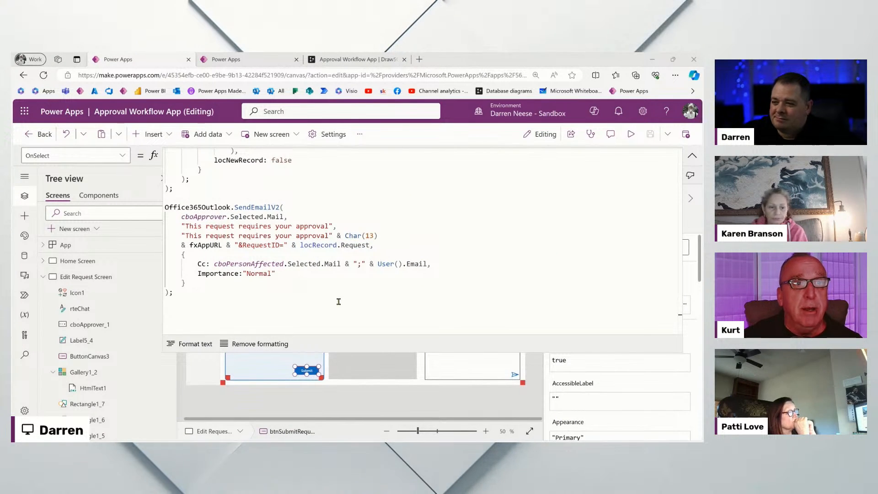
click(362, 275)
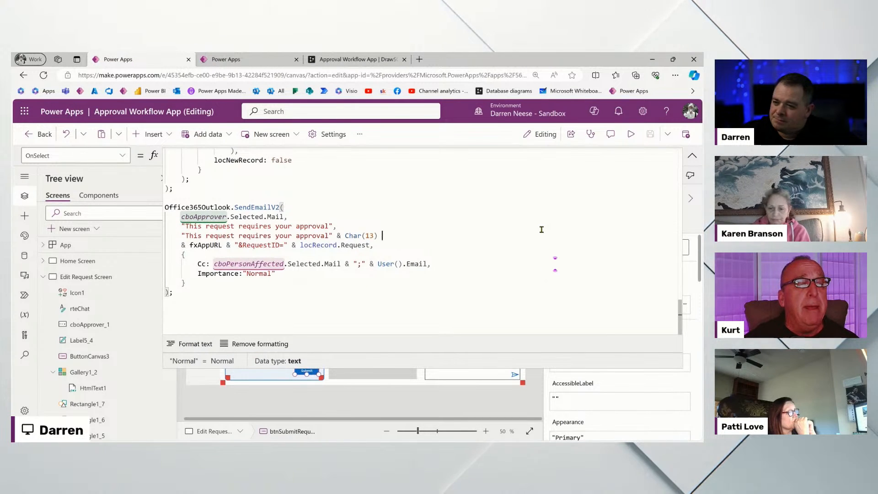
click(690, 155)
Select the Edit Request Screen and run it in preview to view its form, approval steps and chat.
click(410, 181)
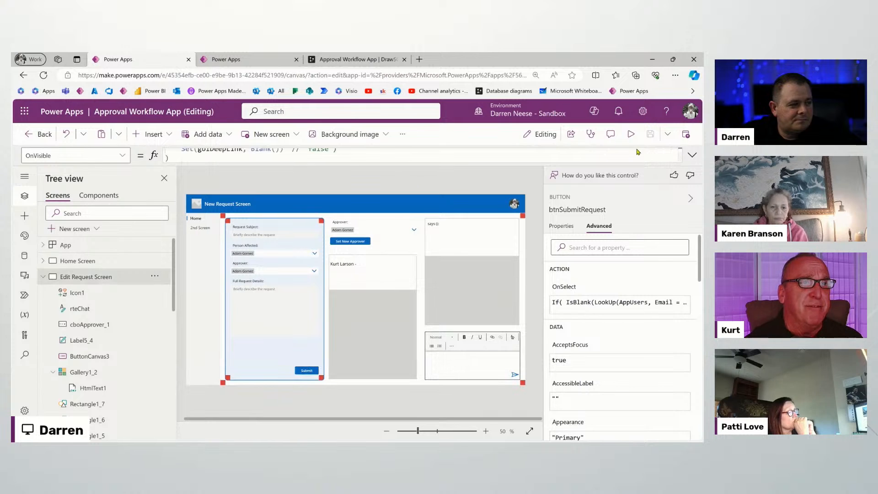
click(630, 134)
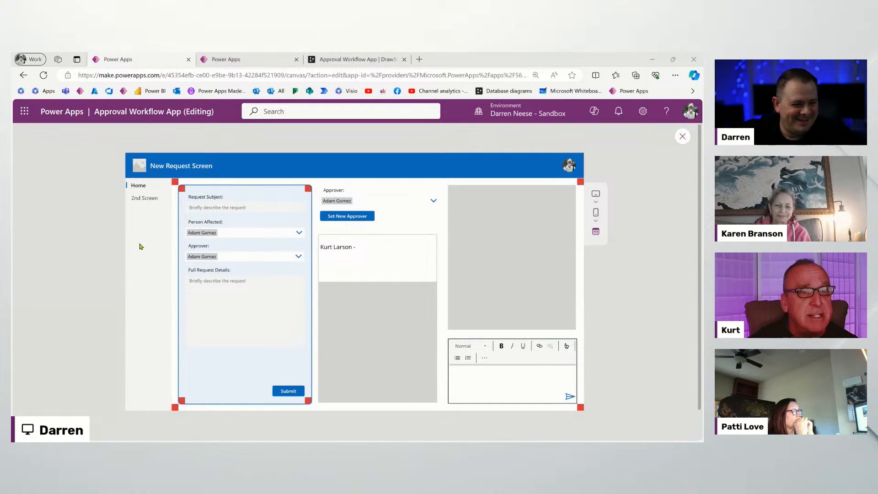
click(77, 258)
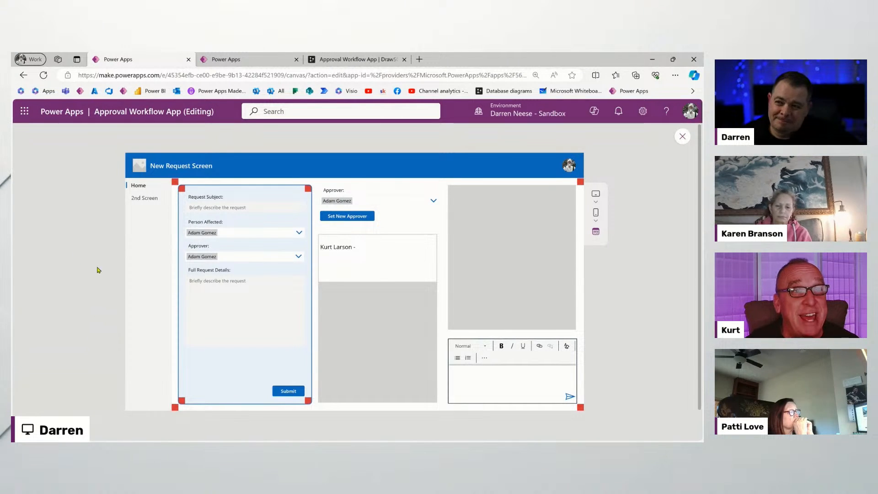
Switch to the Approval Workflow App page in Notion and review the Email Integration and Grouping of Users items under Nice to have.
key(alt+Tab)
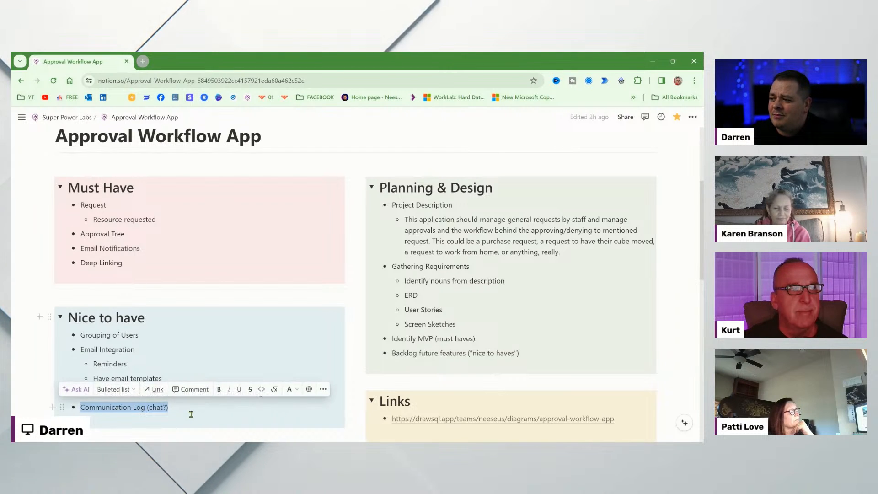
click(171, 273)
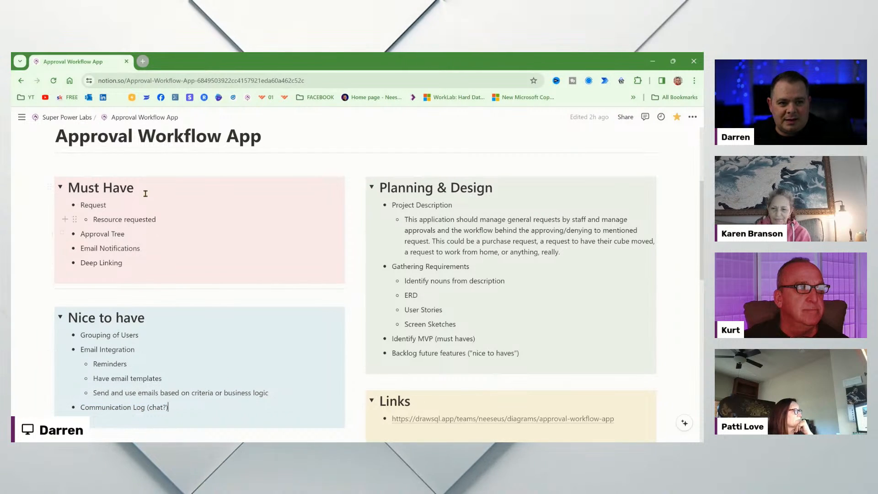
drag(81, 349, 252, 393)
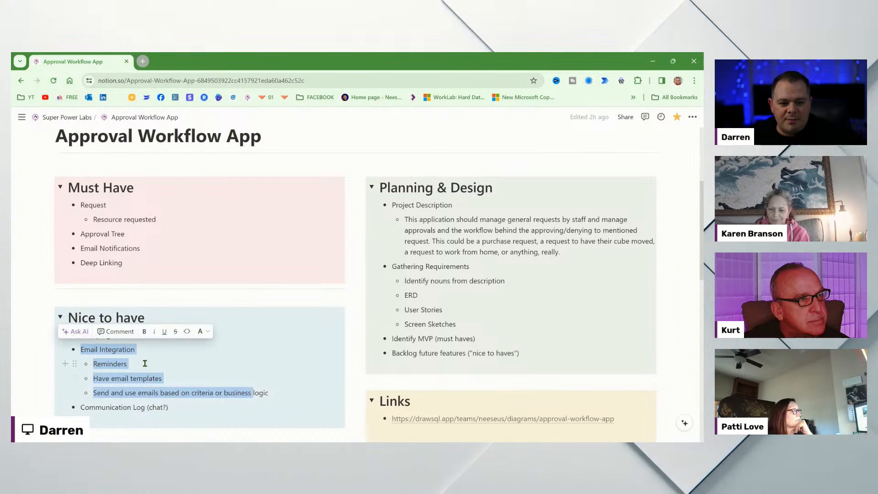
click(155, 364)
click(192, 381)
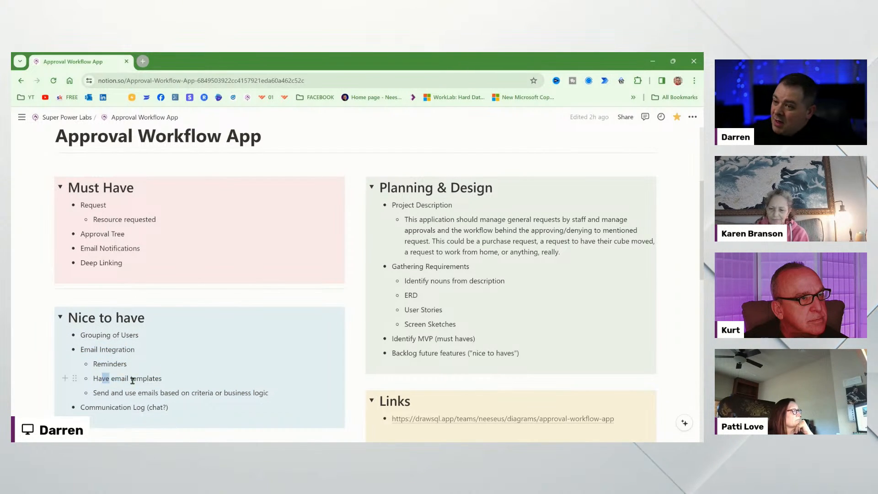
click(194, 383)
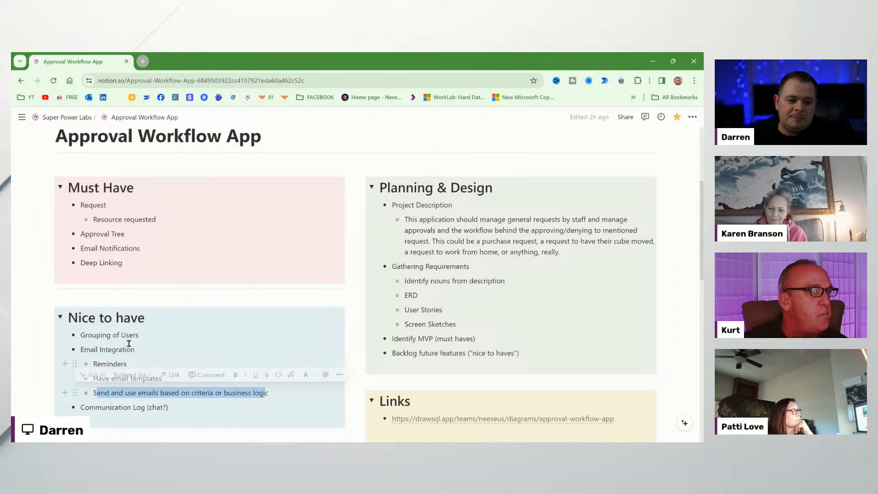
drag(80, 335, 167, 336)
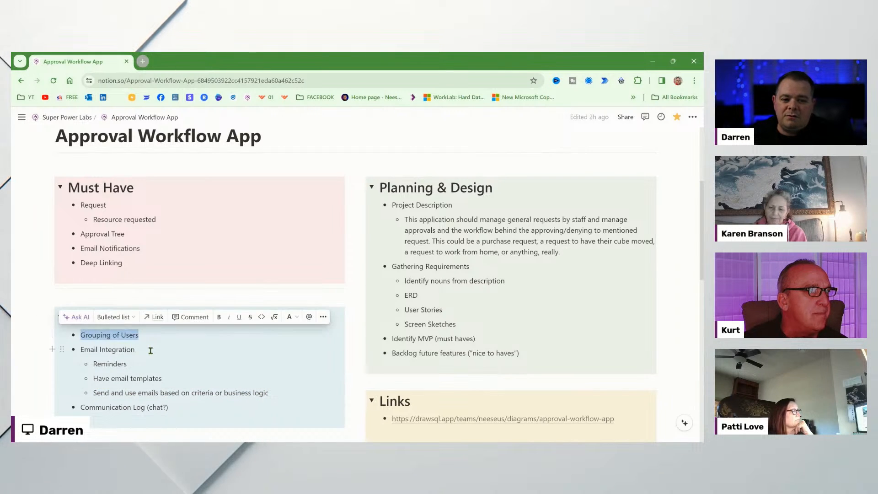
click(150, 351)
click(376, 160)
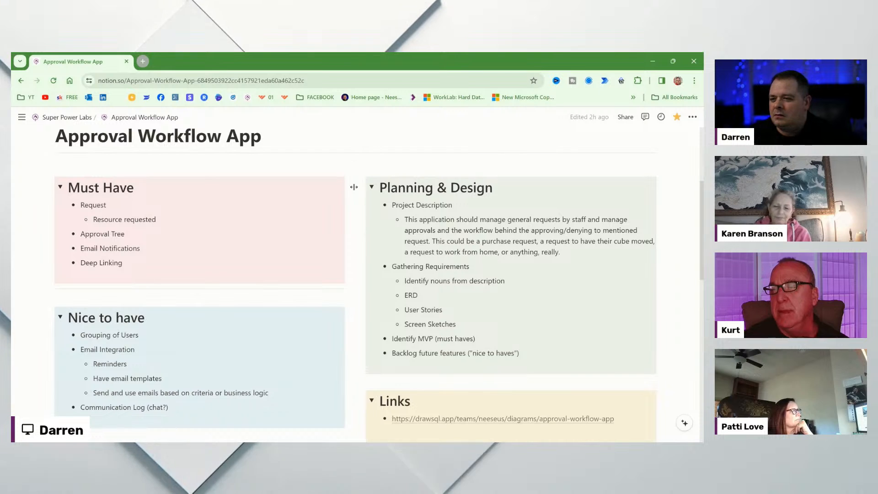
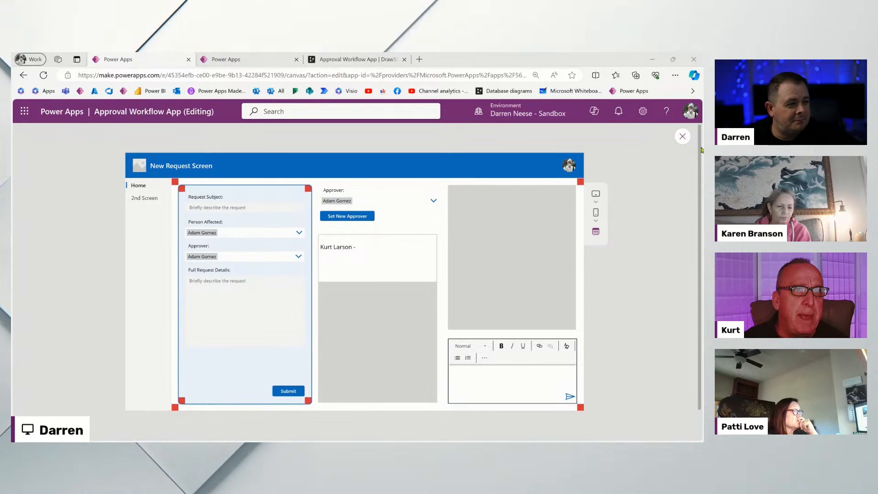
Switch to the Approval Workflow App diagram in drawSQL, add a new table, and place it to the right of AppUser.
click(343, 60)
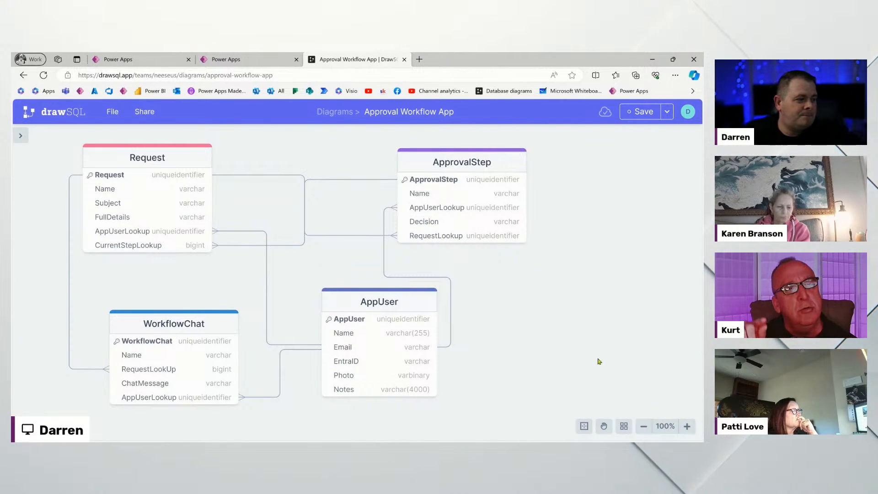
click(22, 135)
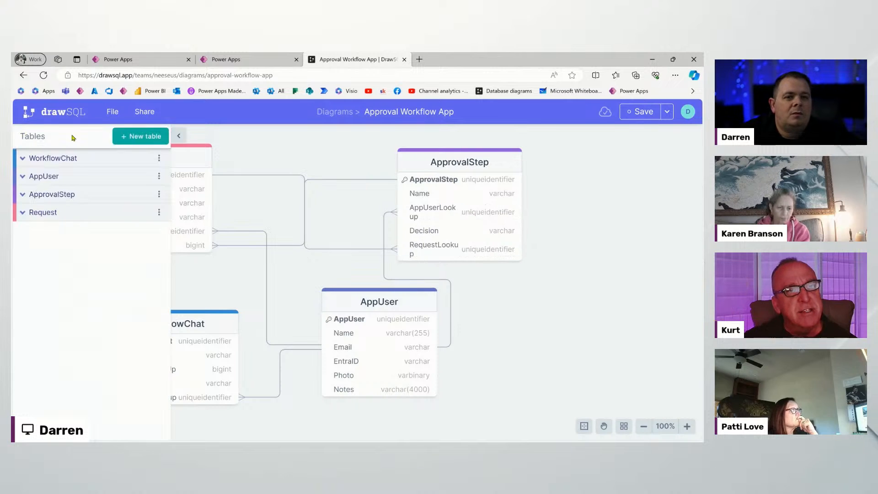
click(159, 140)
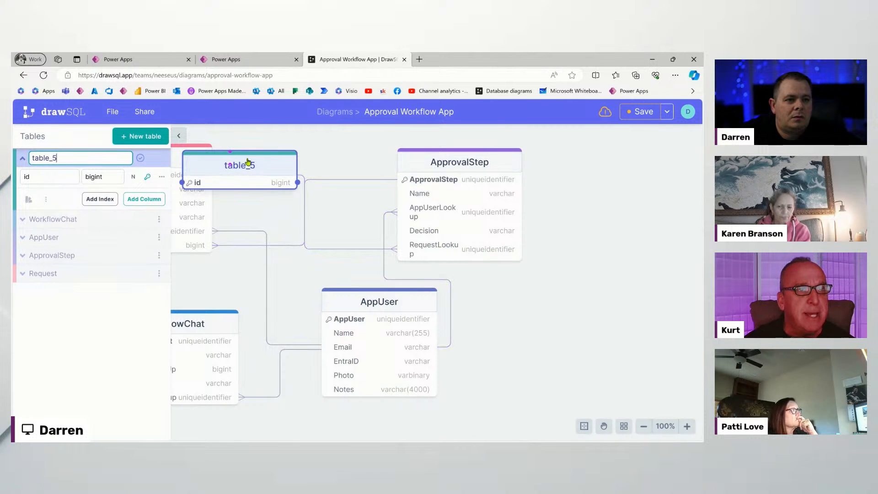
click(597, 294)
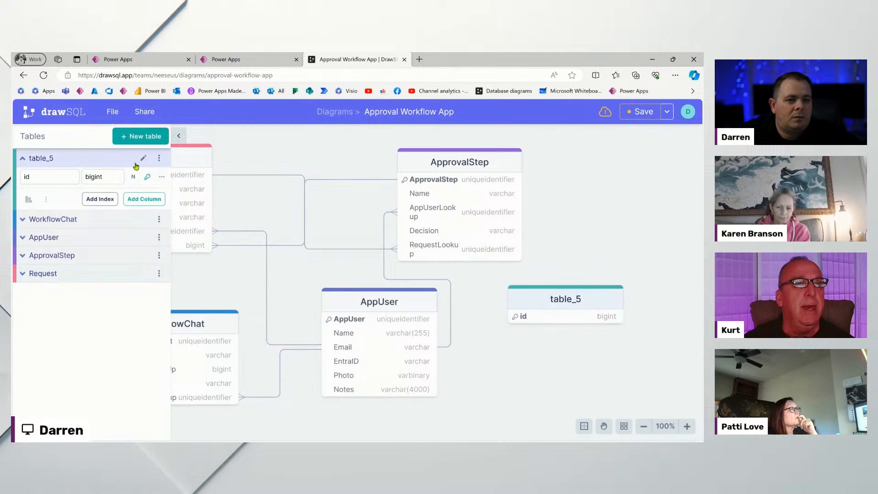
Rename the new table table_5 as ApprovalType.
click(143, 158)
drag(72, 159, 30, 156)
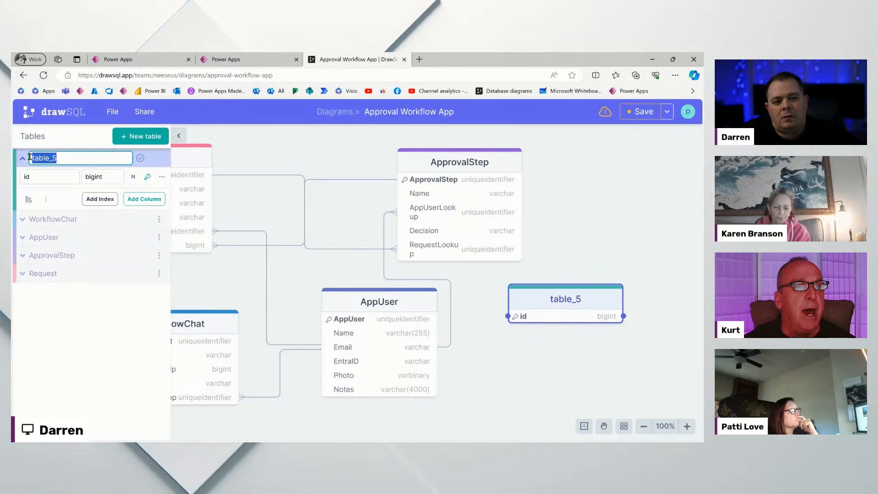
text(aPPR)
key(BackSpace)
key(BackSpace)
key(BackSpace)
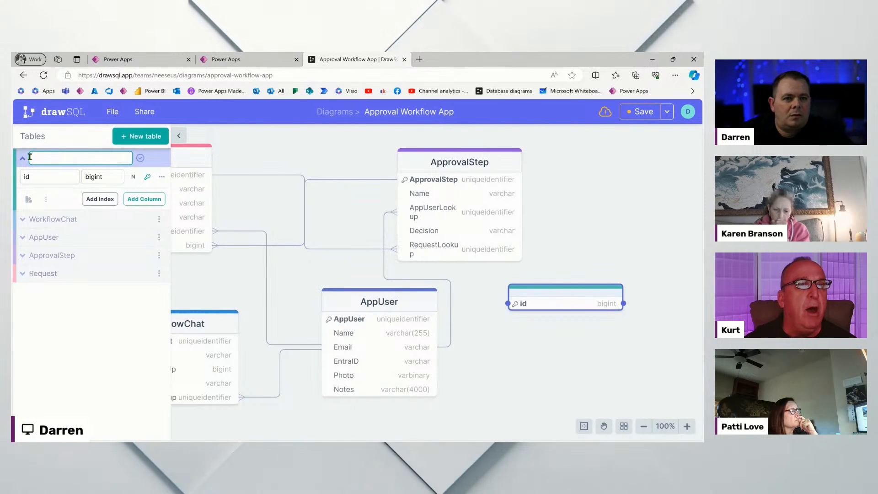
key(BackSpace)
text(Approval)
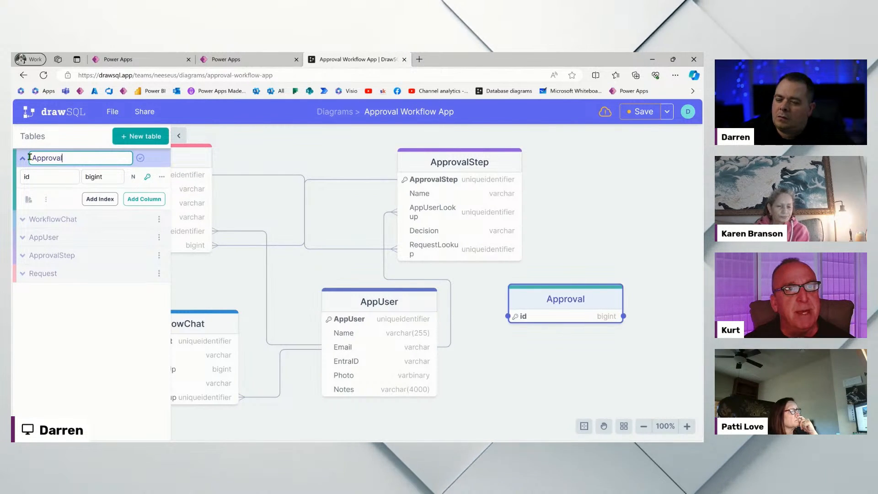
text(Type)
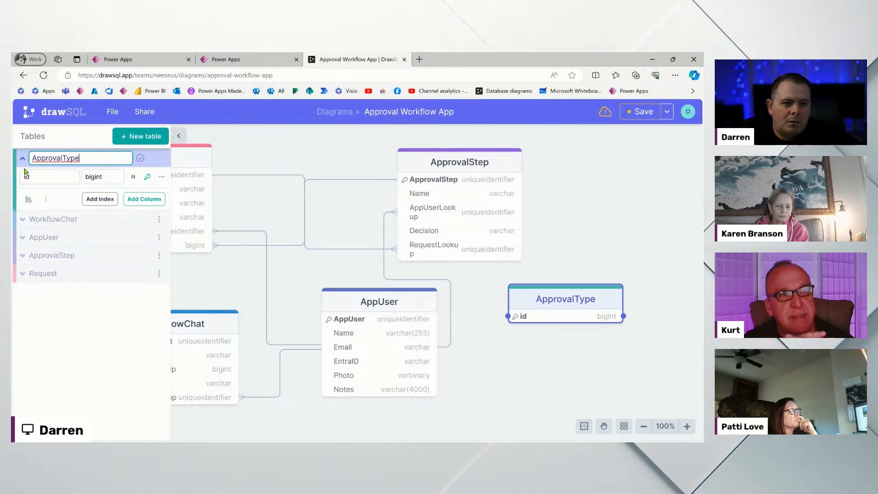
Rename the id key column of the ApprovalType table as ApprovalType and set its data type to uniqueidentifier.
double_click(62, 156)
key(ctrl+c)
double_click(26, 176)
key(ctrl+v)
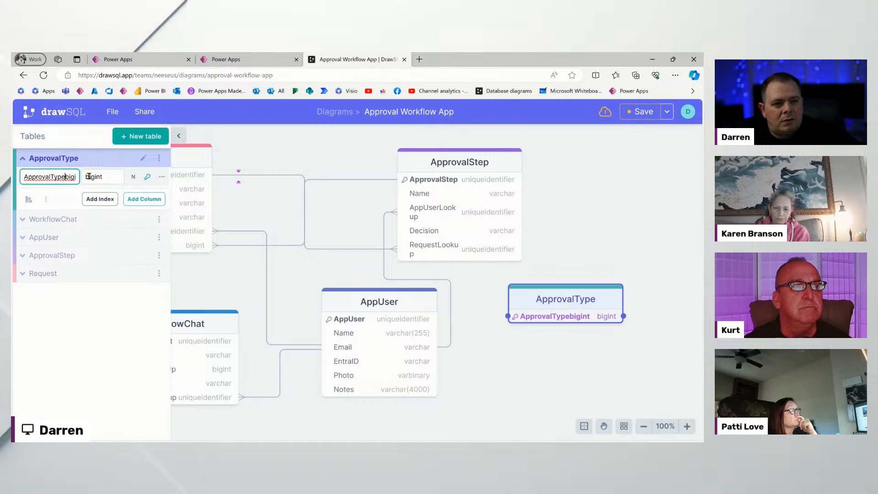
key(Left)
key(Left)
key(shift+End)
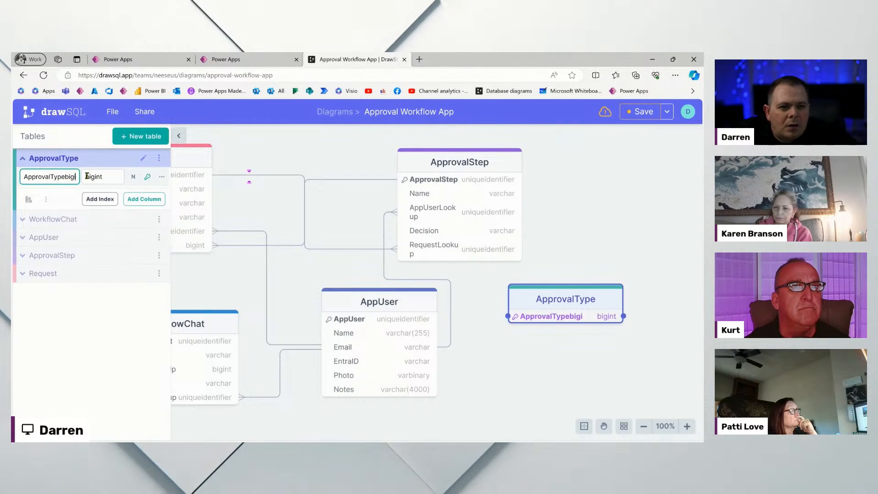
text(Type)
key(Tab)
text(un)
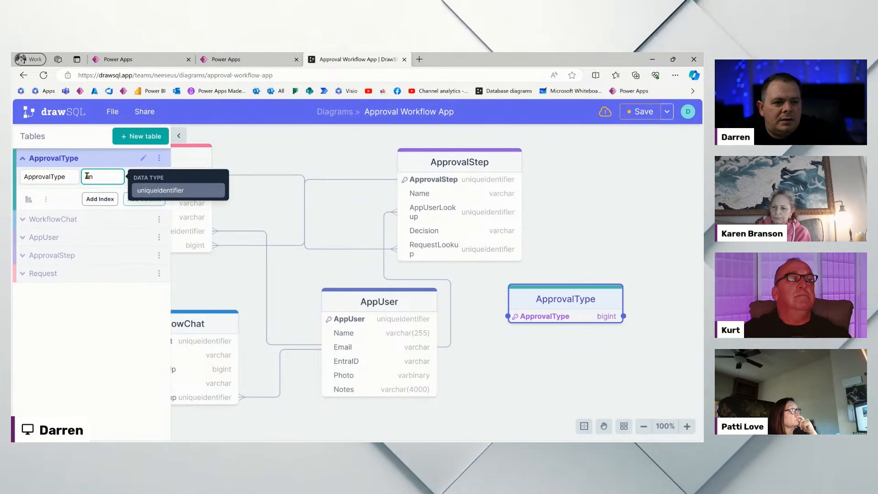
click(177, 190)
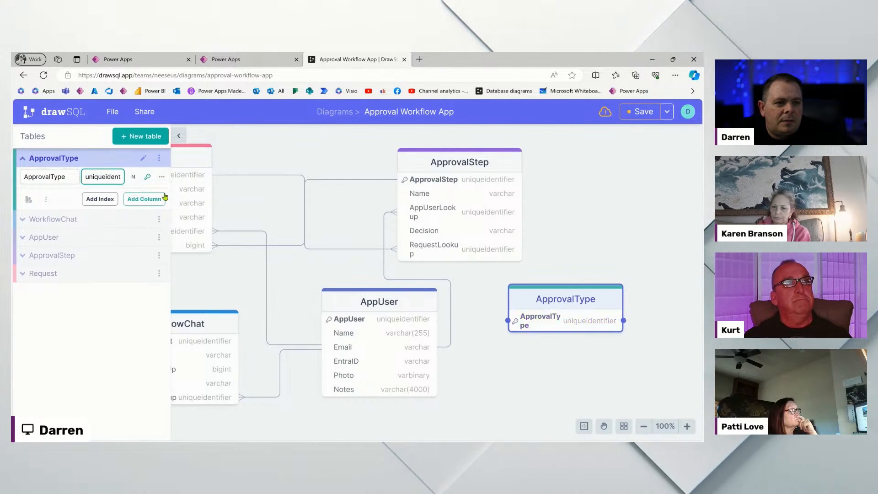
Add a Name column to the ApprovalType table and shift the table slightly down.
click(145, 199)
text(Name)
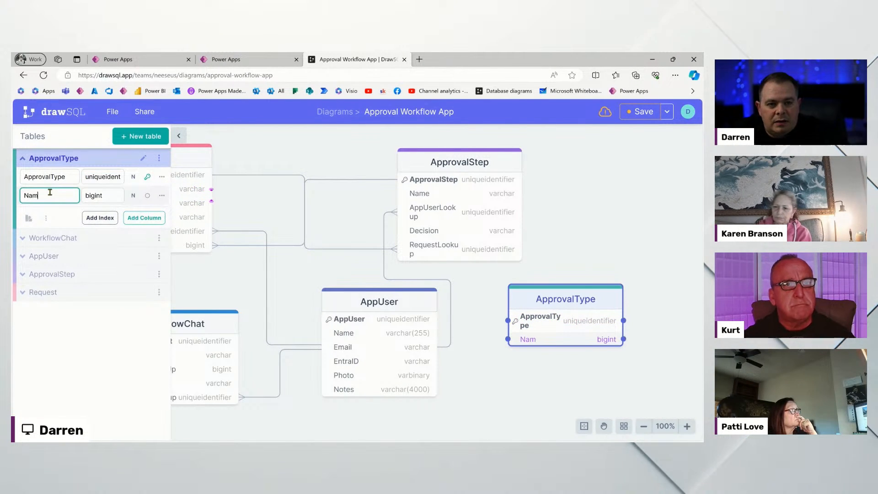
drag(560, 304, 561, 312)
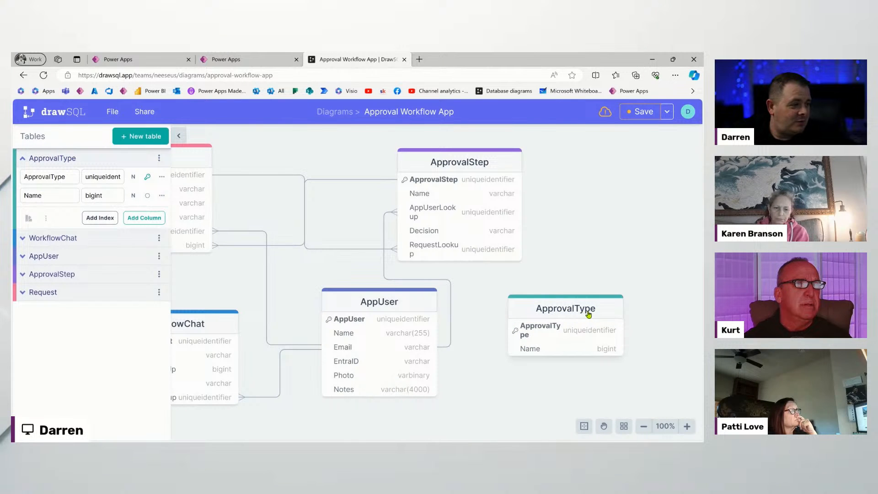
click(545, 312)
click(144, 218)
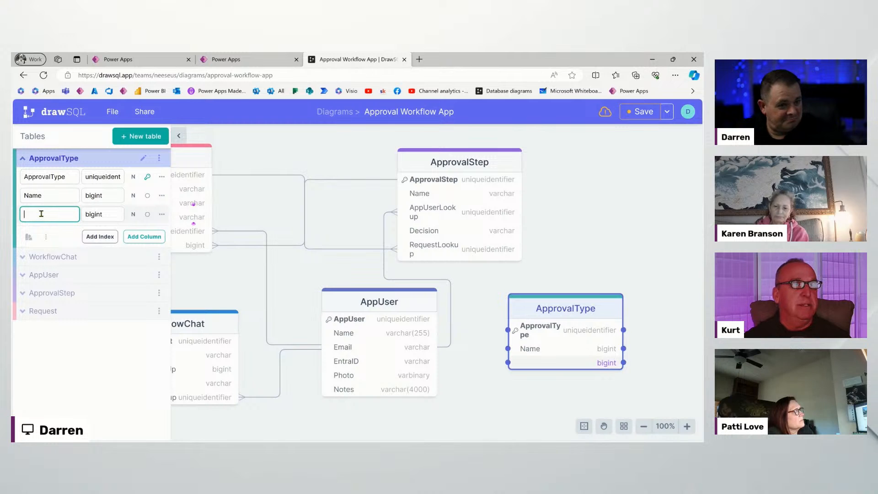
click(162, 215)
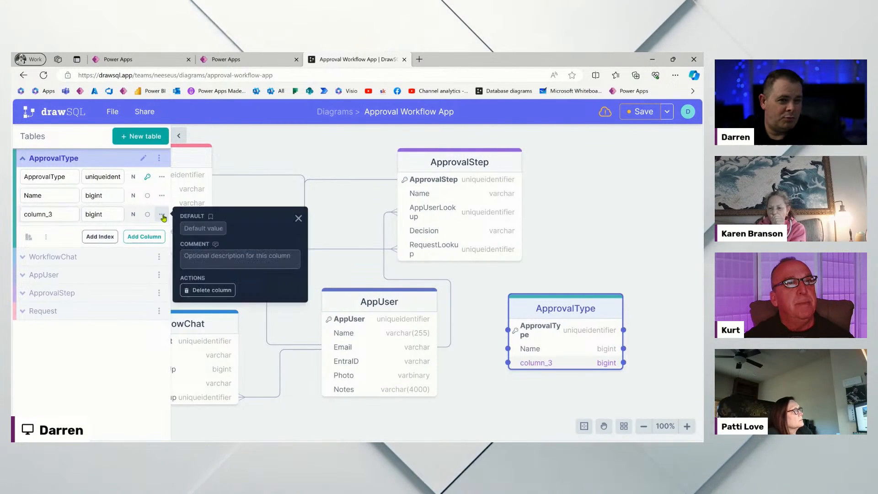
click(212, 290)
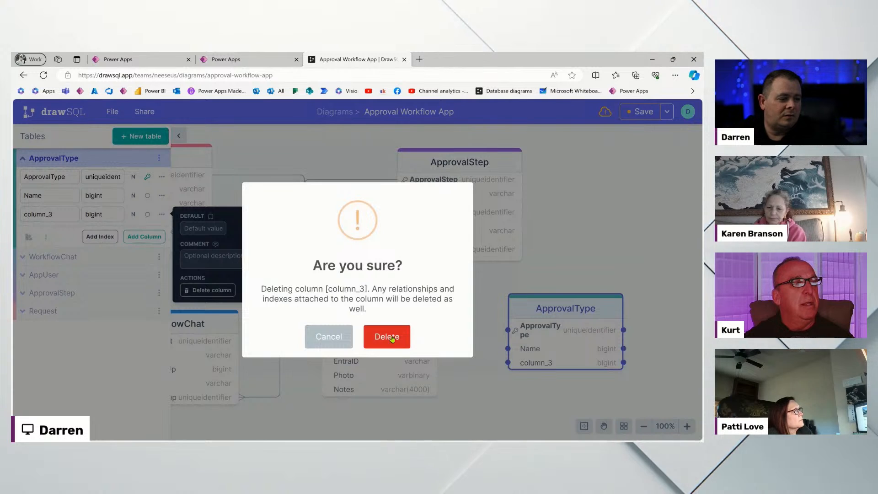
click(390, 335)
Change the data type of the ApprovalType key column to int and shift the table slightly to the right.
click(590, 310)
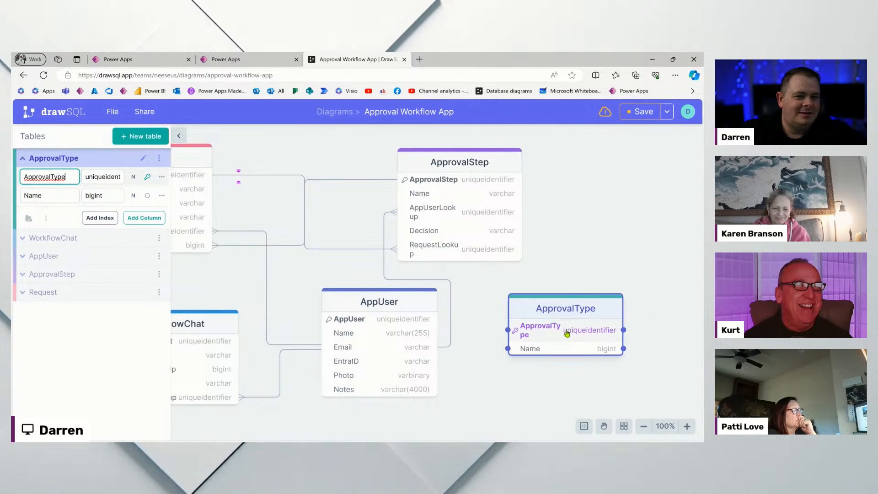
click(102, 176)
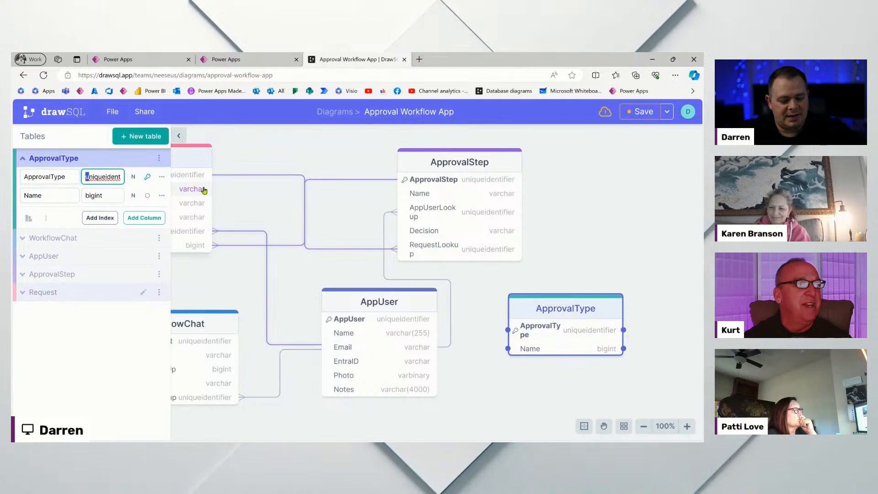
key(ctrl+a)
text(int)
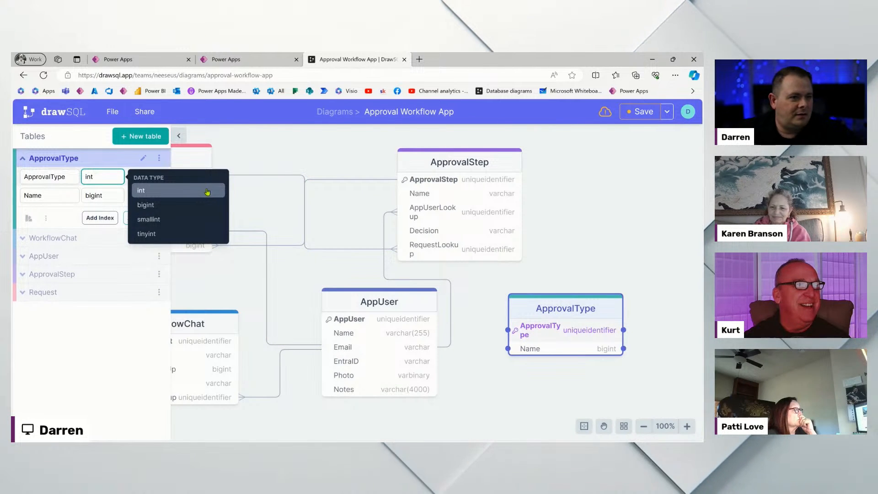
click(204, 190)
drag(588, 309, 604, 312)
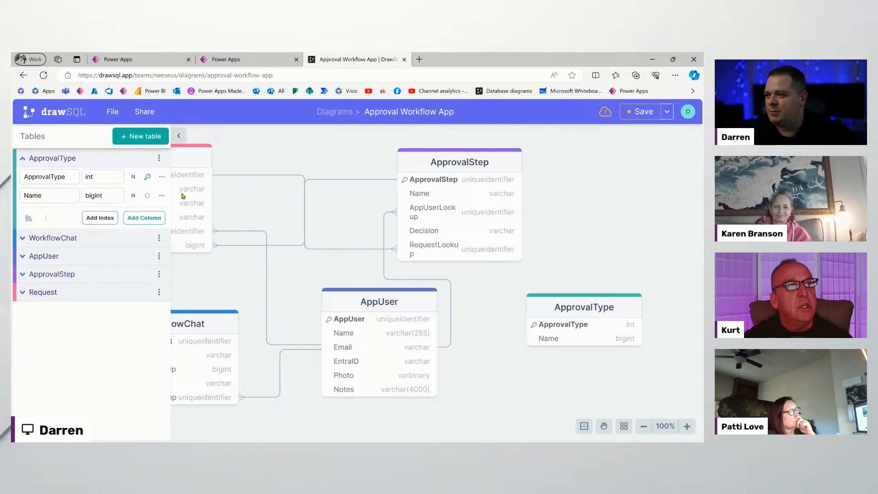
Collapse the table list to see the whole diagram and reposition the ApprovalType table to the right of ApprovalStep.
click(178, 137)
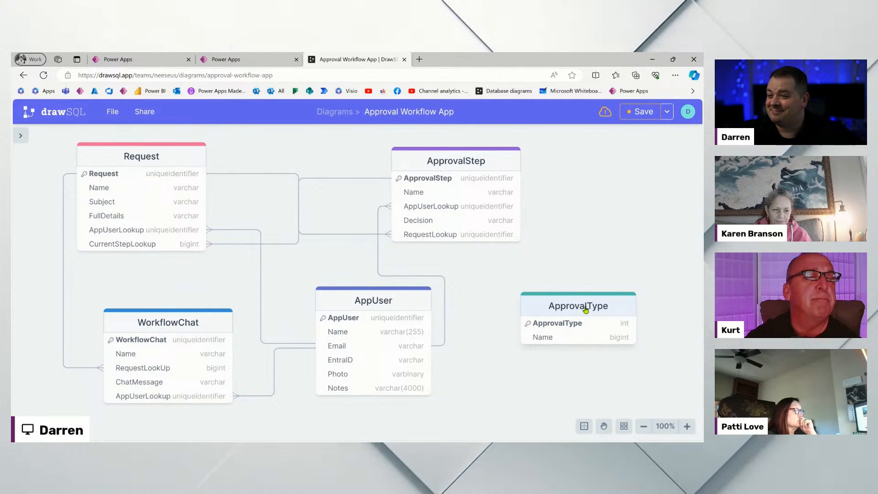
drag(586, 309, 573, 314)
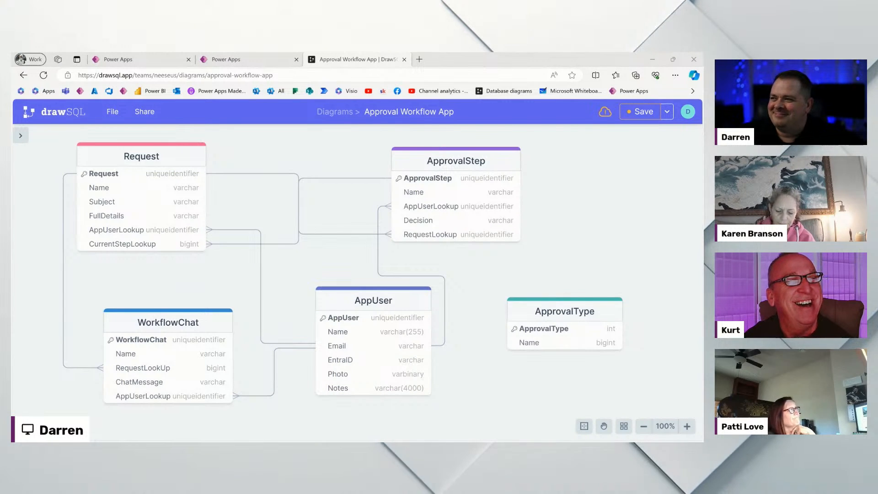
click(571, 314)
drag(570, 315, 566, 302)
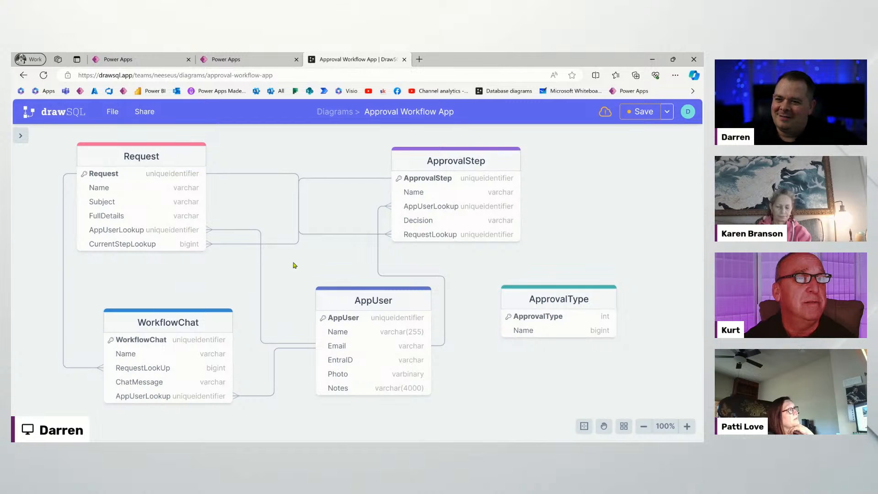
scroll(297, 264, up, 1)
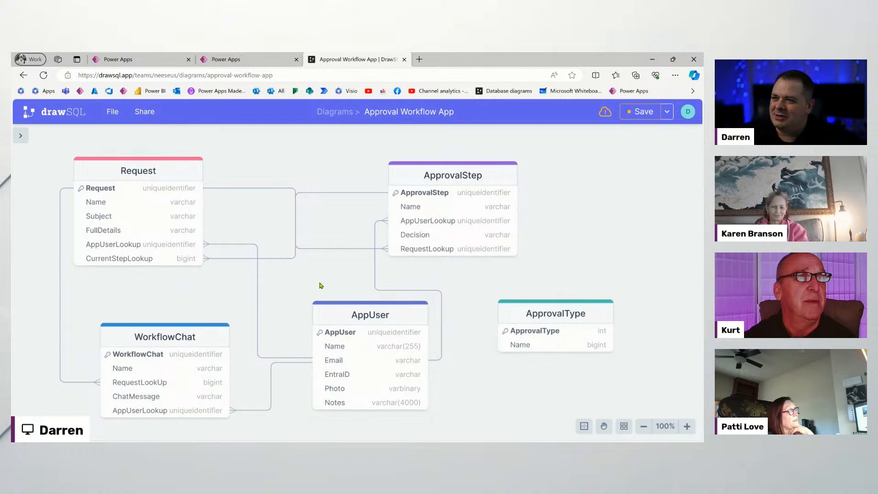
drag(575, 311, 578, 304)
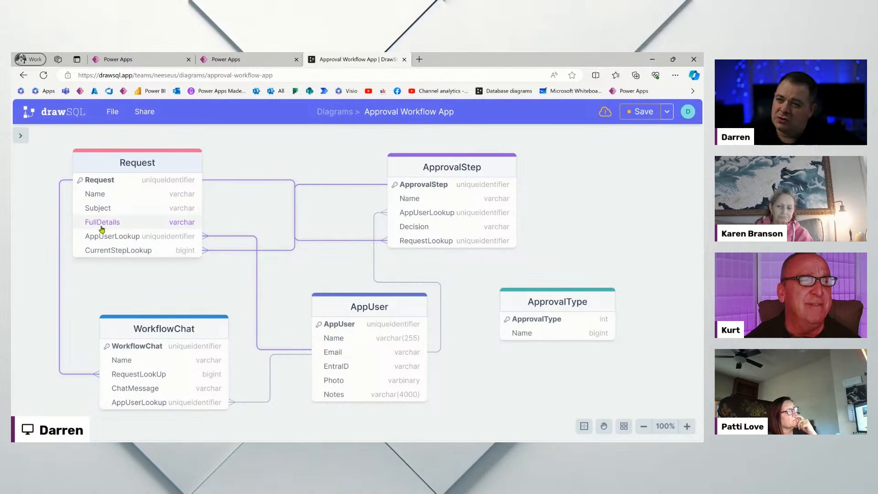
scroll(589, 219, down, 2)
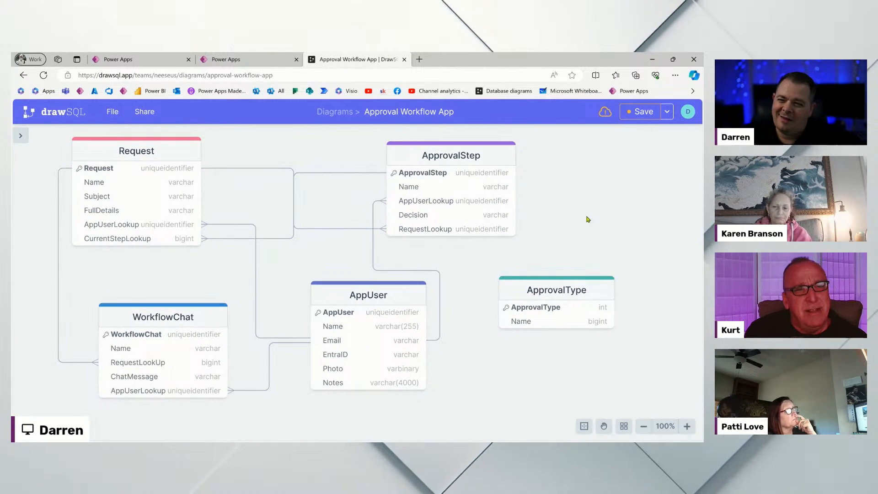
mouse_move(569, 286)
mouse_down()
mouse_move(571, 259)
mouse_move(559, 273)
mouse_up()
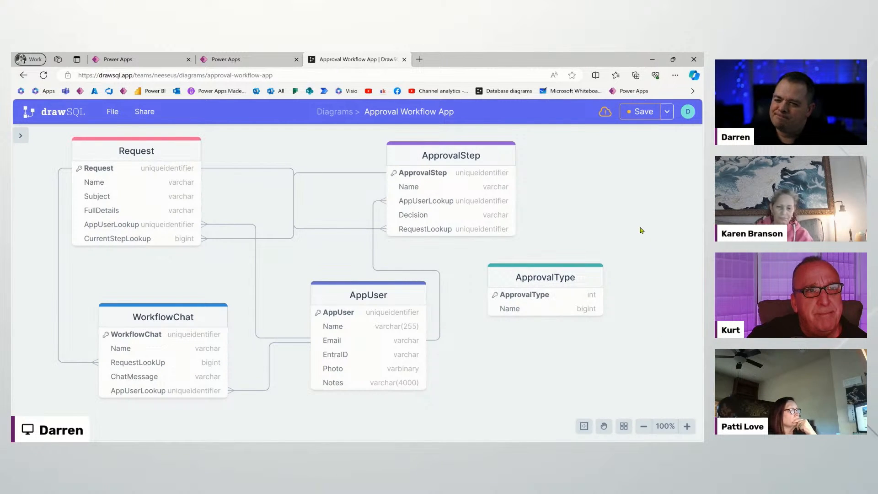
drag(538, 278, 620, 228)
Add a new table named Approvers and place it between AppUser and ApprovalType, to the right of AppUser.
click(21, 136)
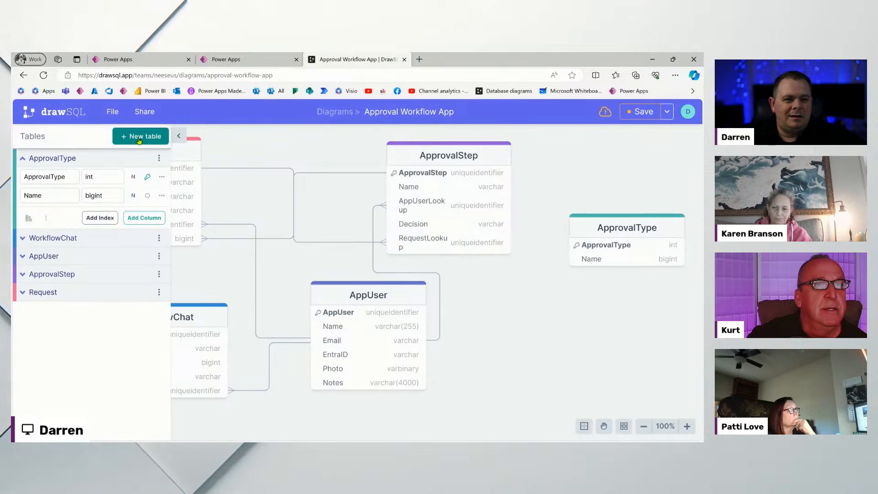
click(140, 136)
drag(72, 157, 30, 157)
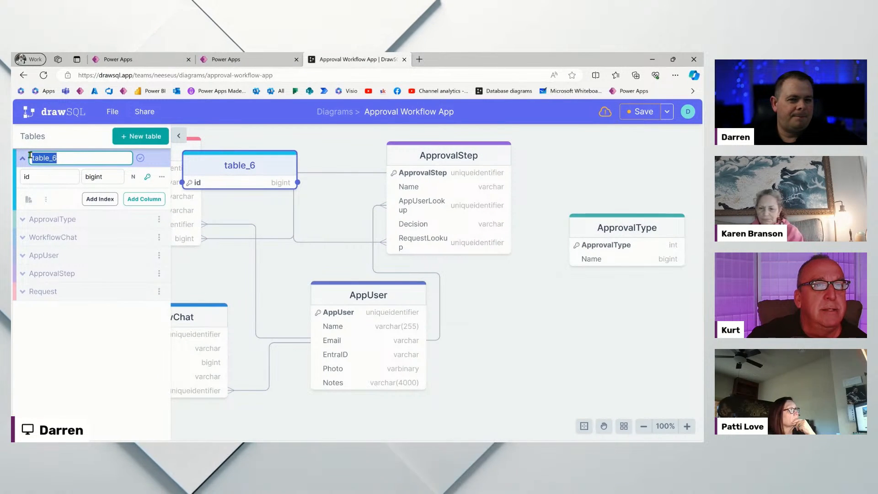
text(Approvers)
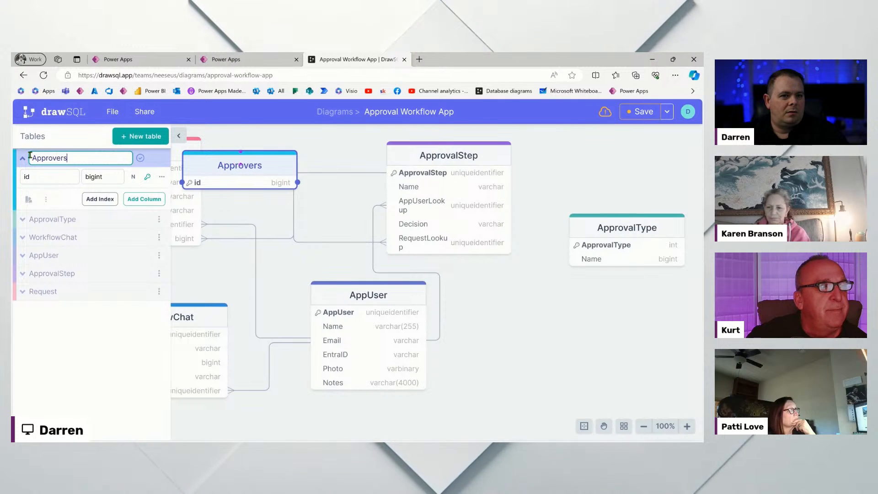
drag(265, 176, 555, 337)
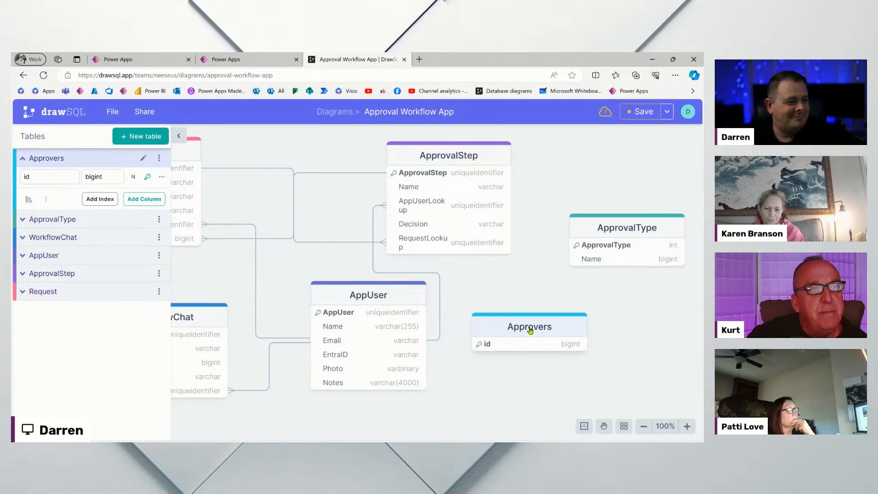
drag(531, 331, 531, 329)
Rename the id key column of the Approvers table as Approvers by copying the table's name.
click(49, 158)
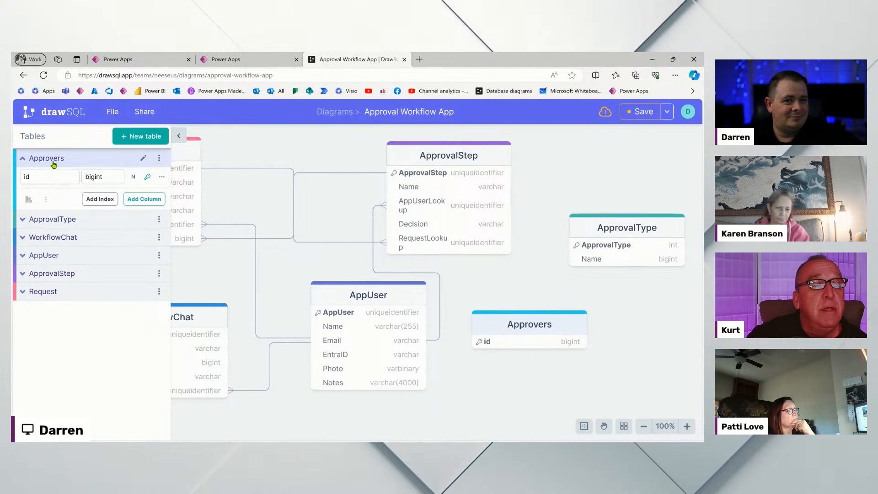
double_click(74, 159)
key(ctrl+c)
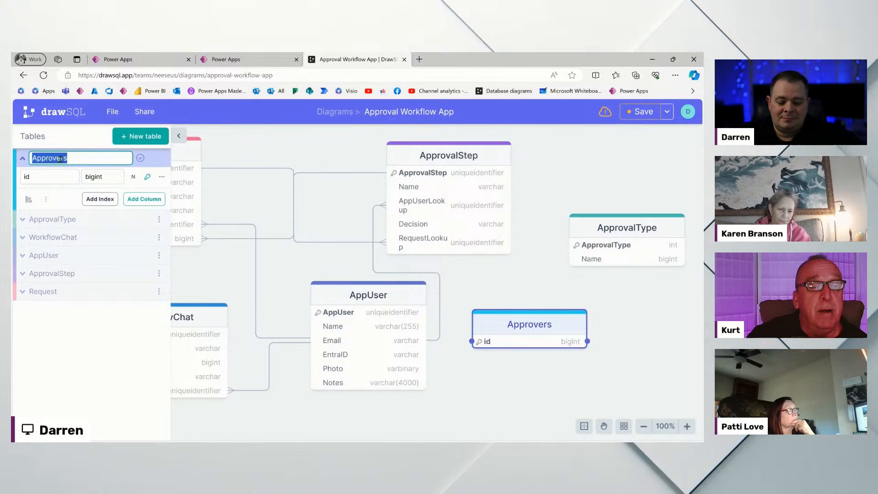
click(34, 174)
key(ctrl+v)
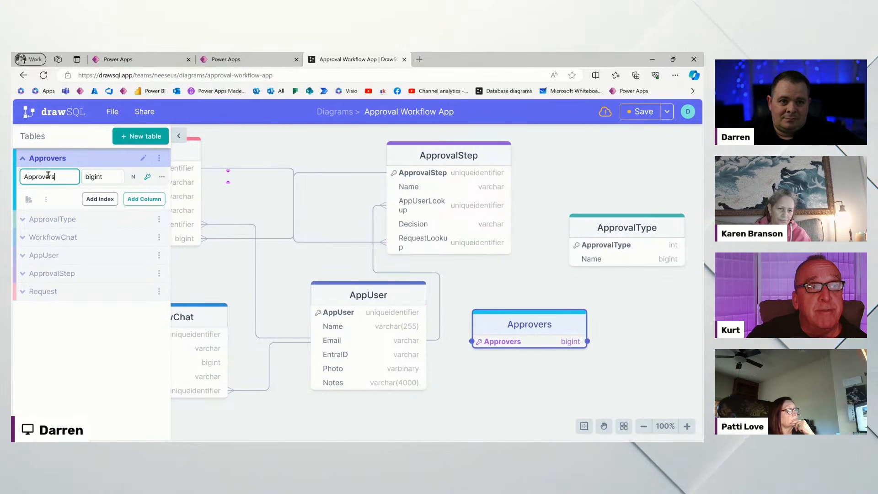
Add an AppUserLookup column to Approvers and relate it to the AppUser key, with the many side at Approvers.
click(149, 201)
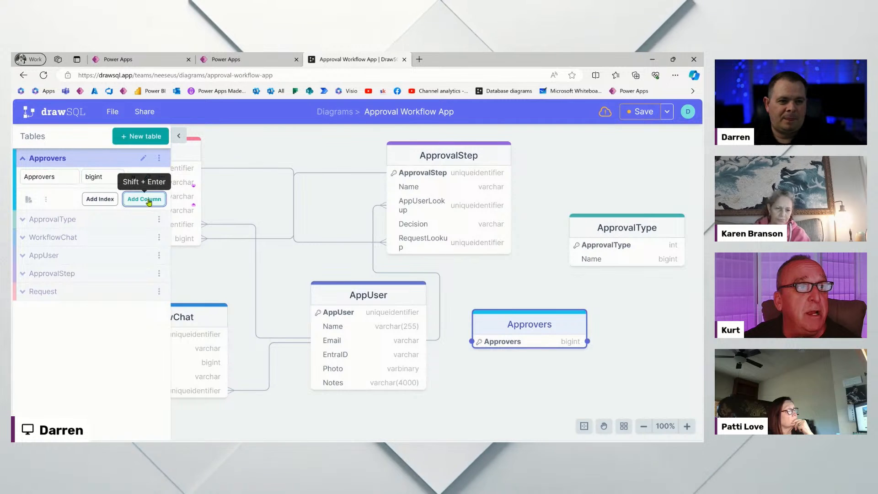
text(AppUserL)
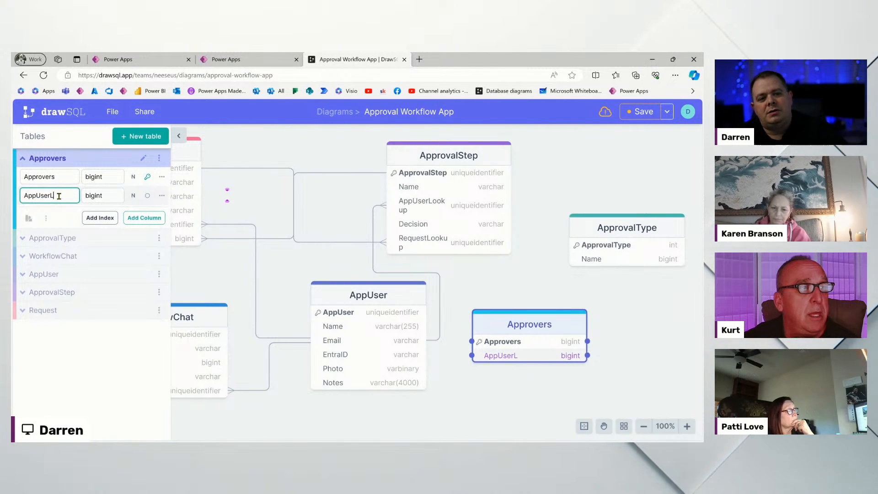
text(ookup)
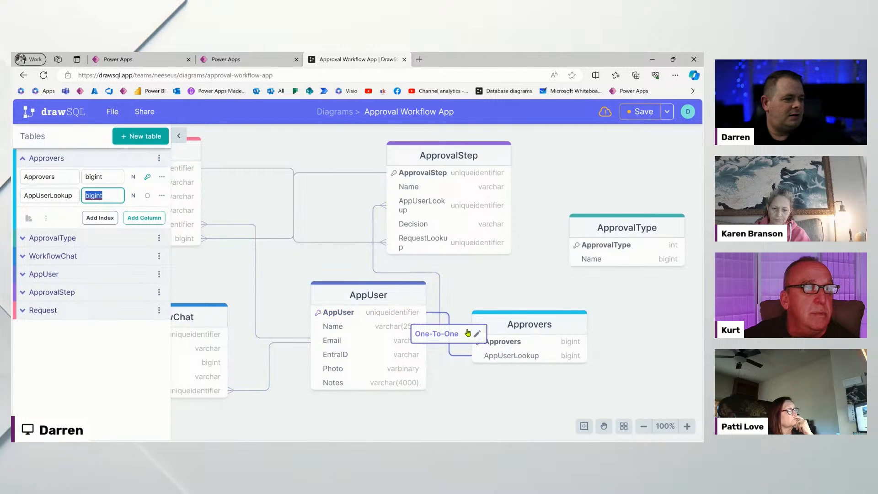
click(470, 332)
click(463, 347)
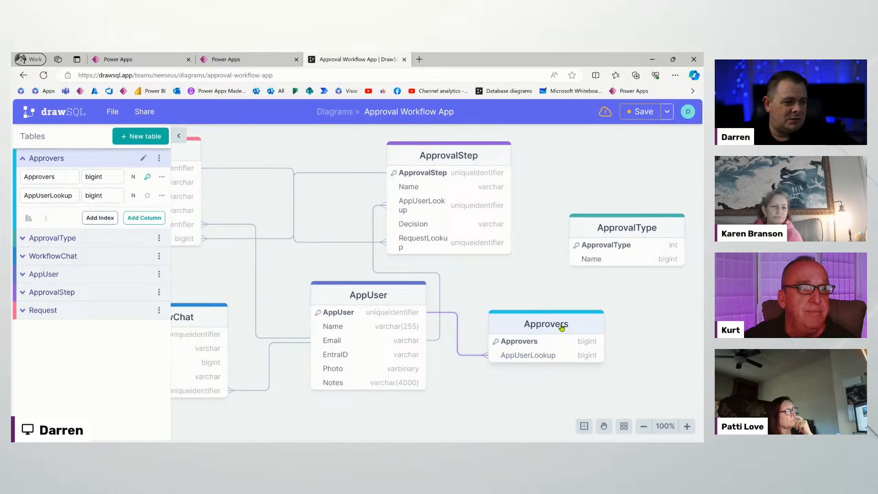
Add a column named ApprovalTypeLookup to the Approvers table.
click(493, 312)
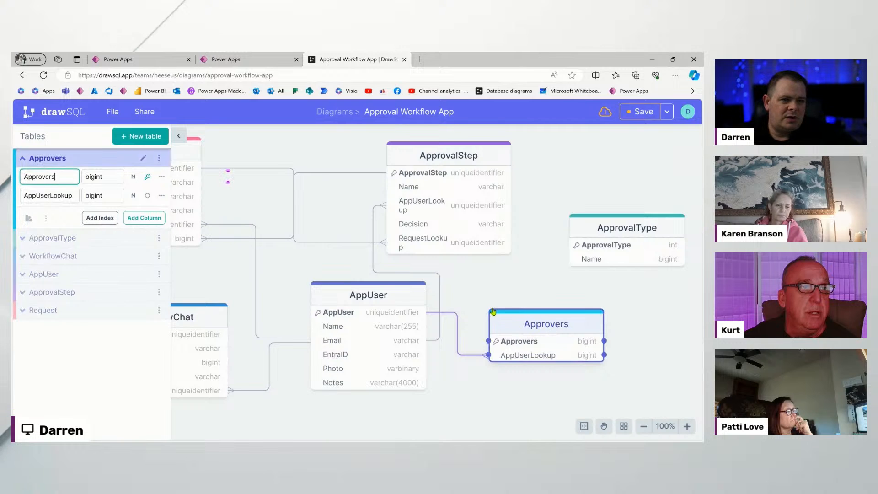
click(136, 226)
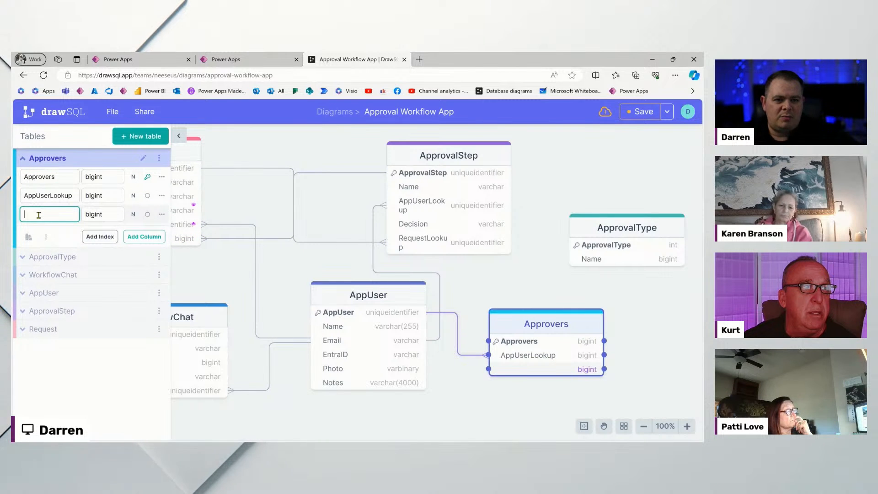
text(App)
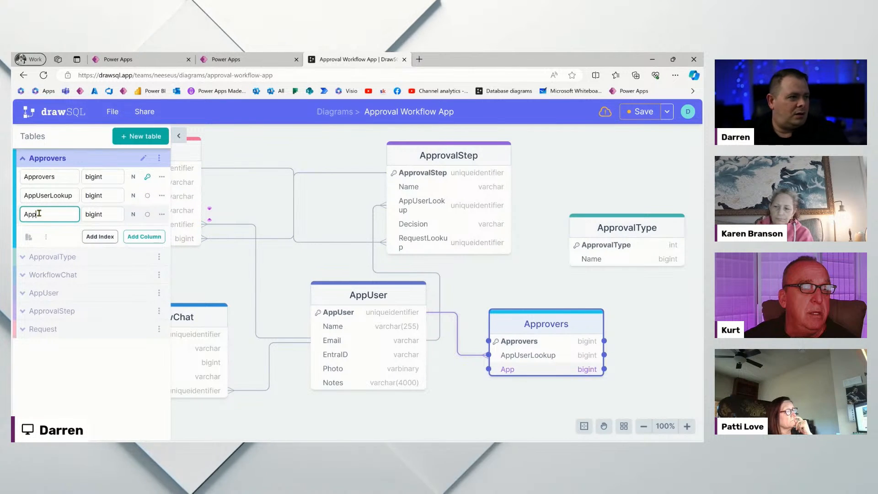
text(rovalTyu)
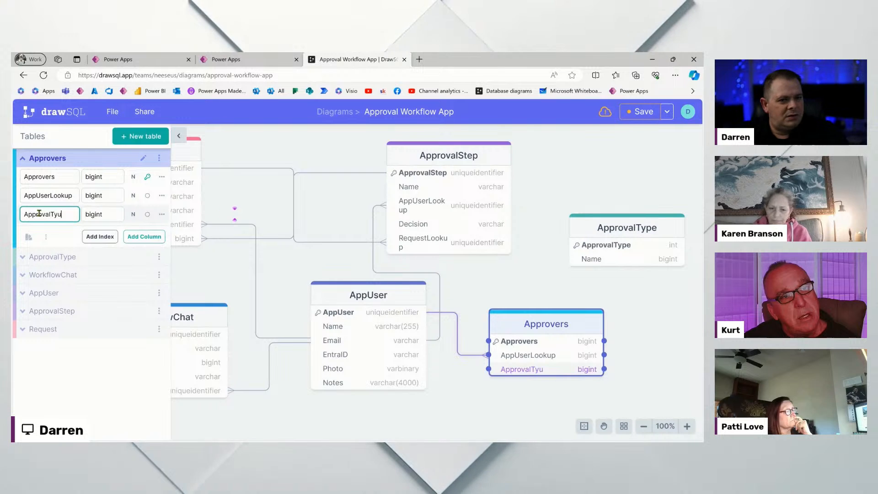
key(BackSpace)
text(pe)
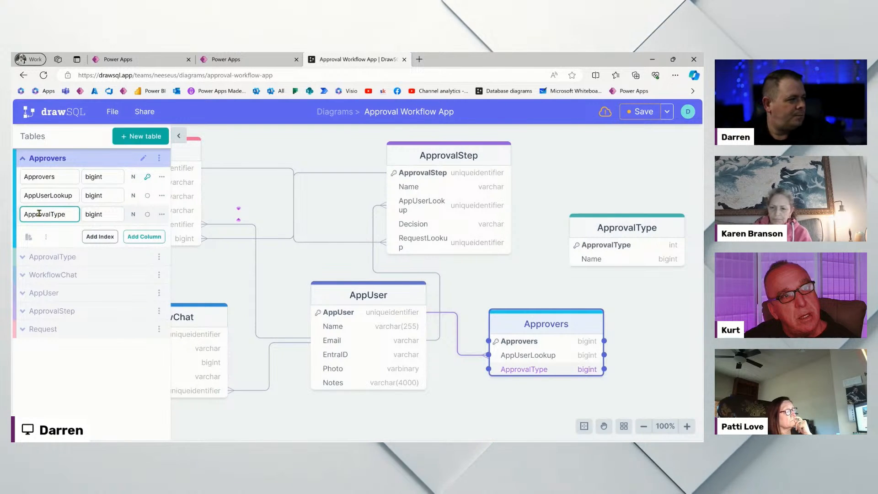
key(Tab)
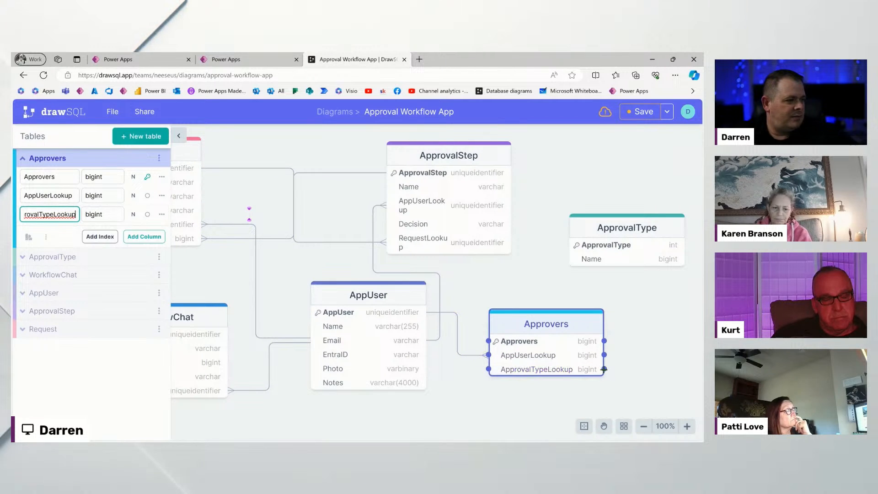
Relate ApprovalTypeLookup in Approvers to the ApprovalType key as Many-To-One, and shift both tables slightly to tidy the connector.
drag(604, 275, 589, 244)
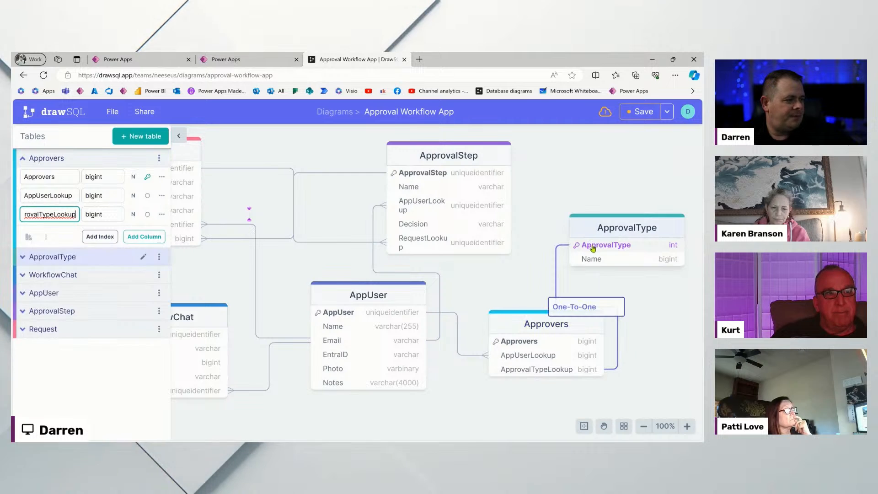
click(613, 308)
click(601, 319)
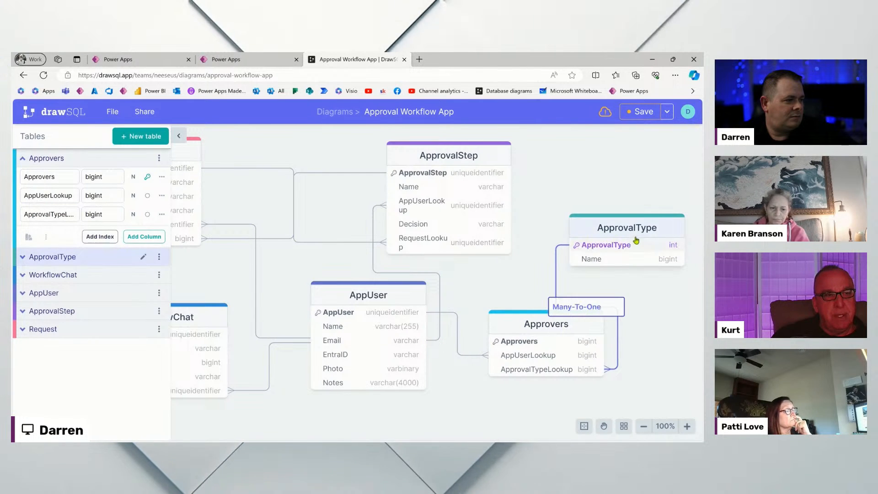
drag(642, 233, 631, 209)
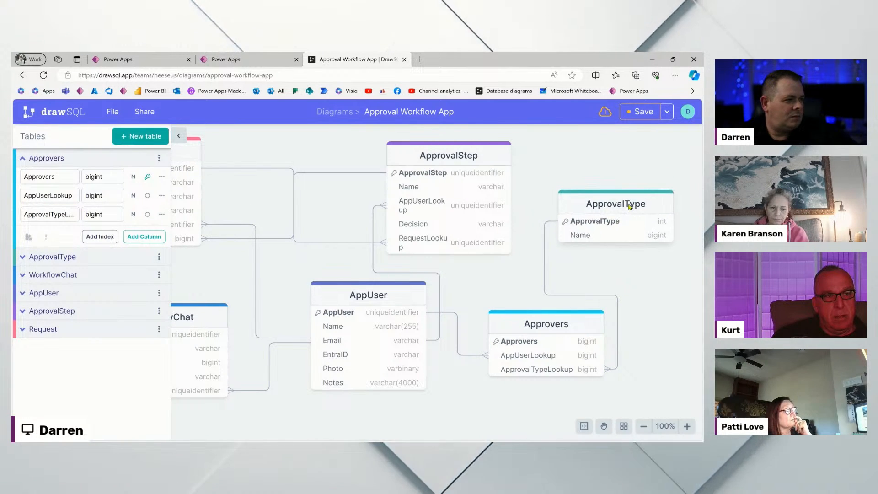
drag(563, 325, 553, 324)
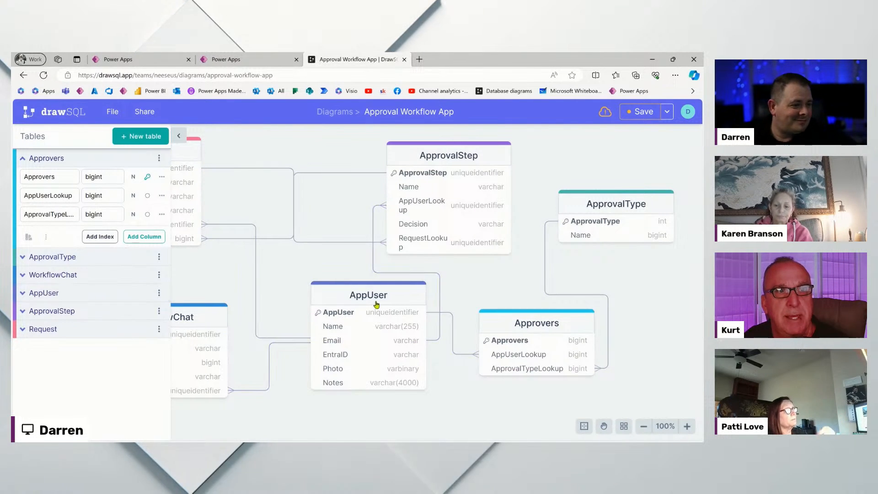
Add a column named ApprovalOrder to the Approvers table.
click(521, 323)
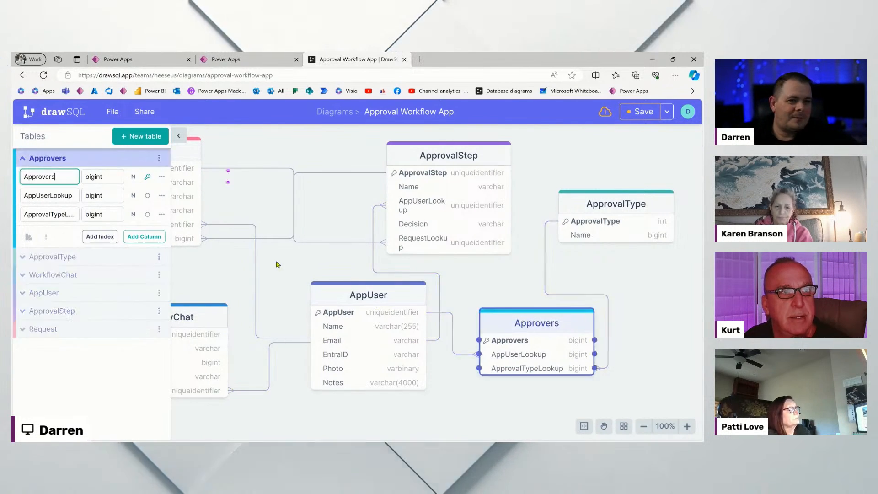
click(144, 236)
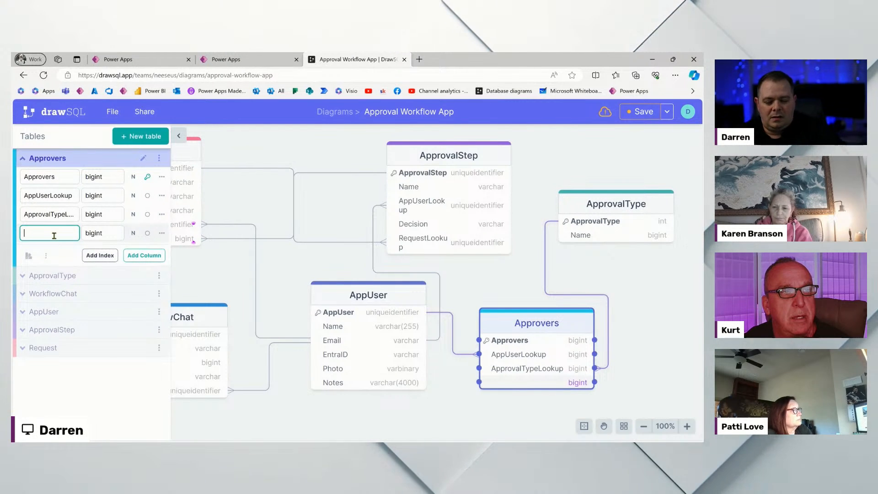
text(A)
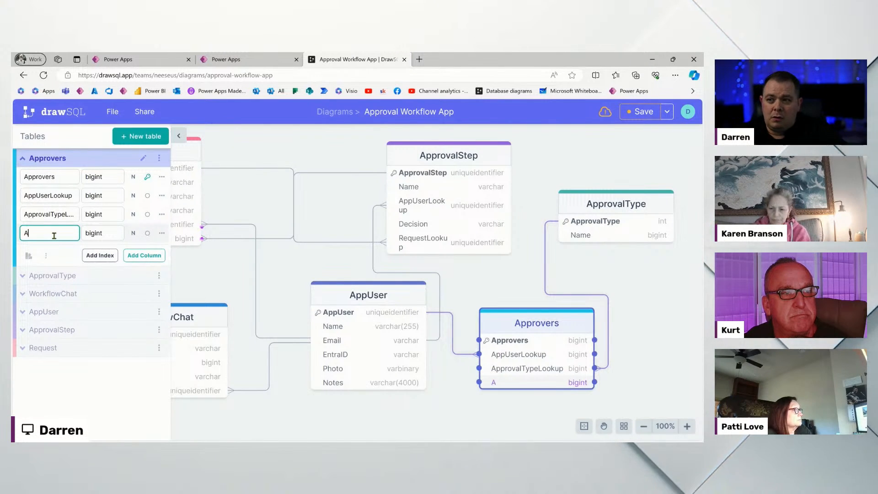
text(pprovalOrder)
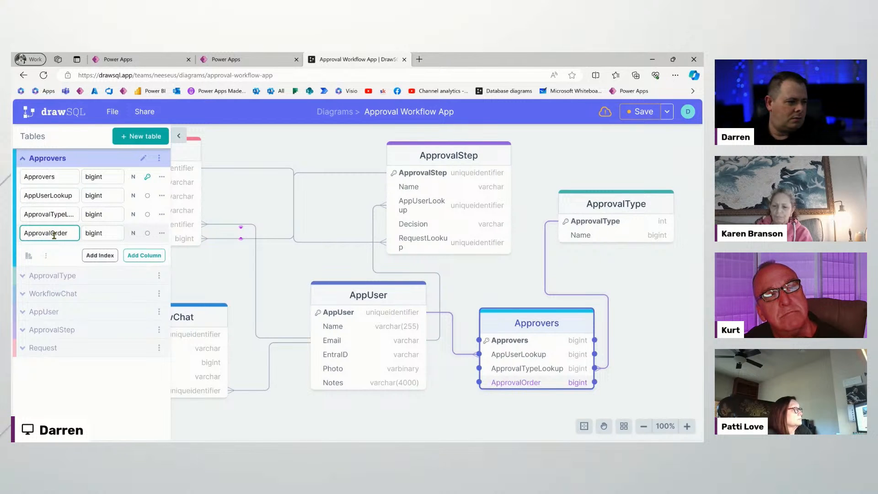
click(539, 421)
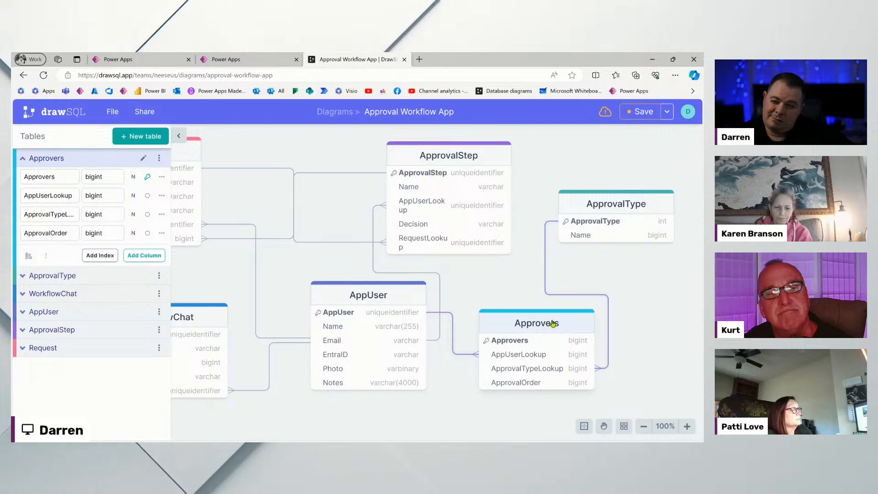
Collapse the table list to show the whole diagram and fine-tune the position of the Approvers table beside AppUser.
mouse_move(501, 284)
mouse_down()
mouse_move(570, 287)
mouse_move(505, 279)
mouse_up()
click(179, 136)
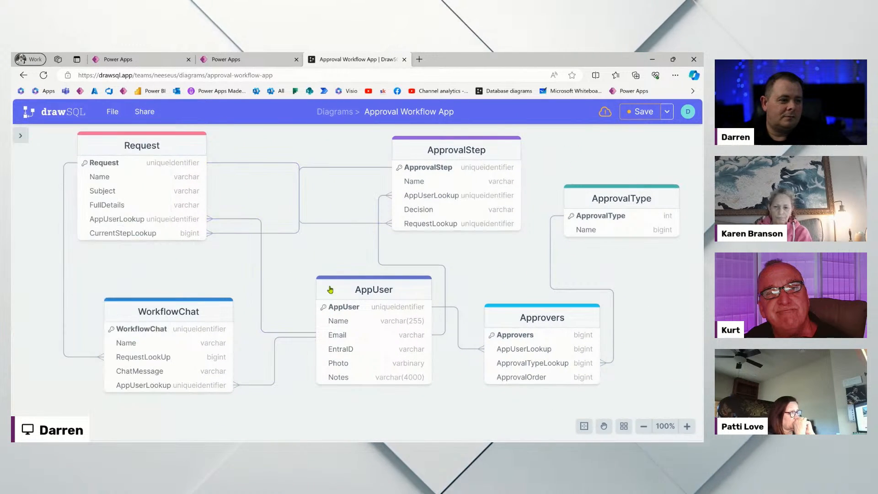
drag(327, 259, 322, 263)
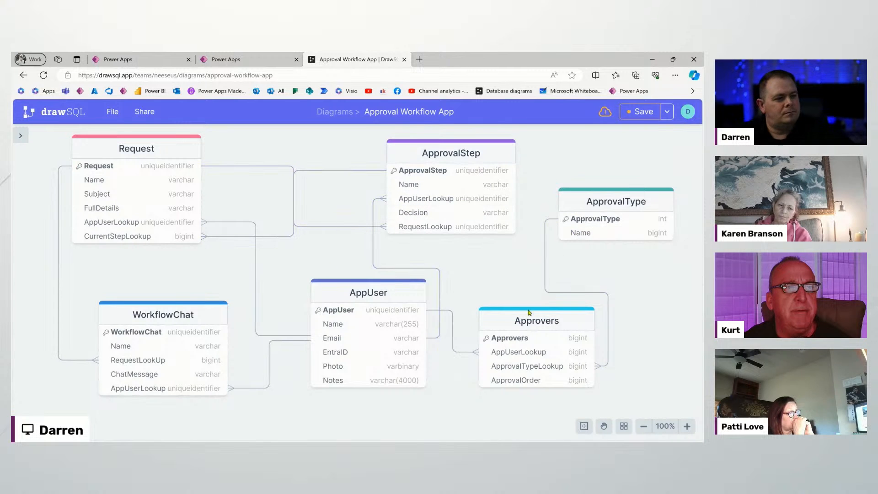
drag(536, 328, 538, 320)
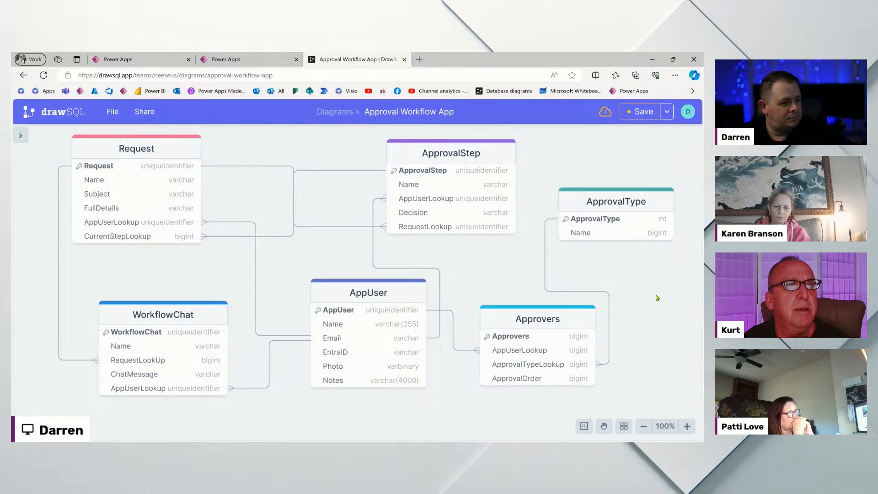
drag(538, 321, 540, 321)
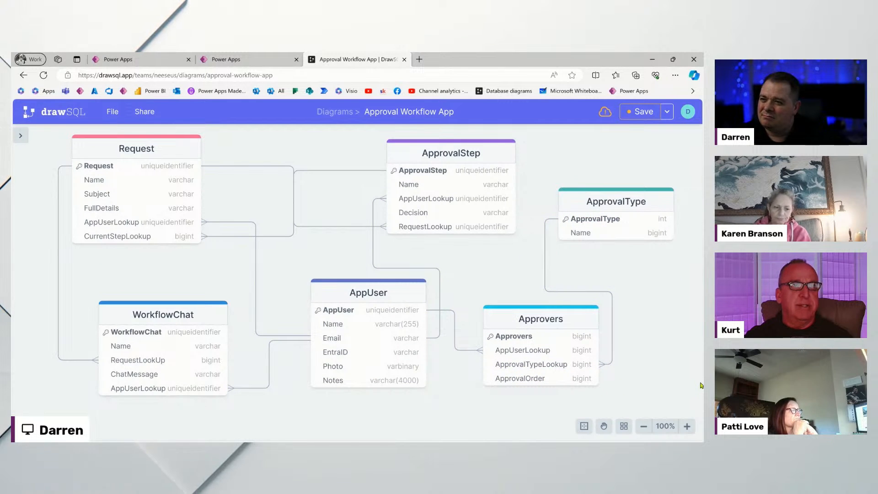
Save the diagram and copy its sharable link.
click(641, 113)
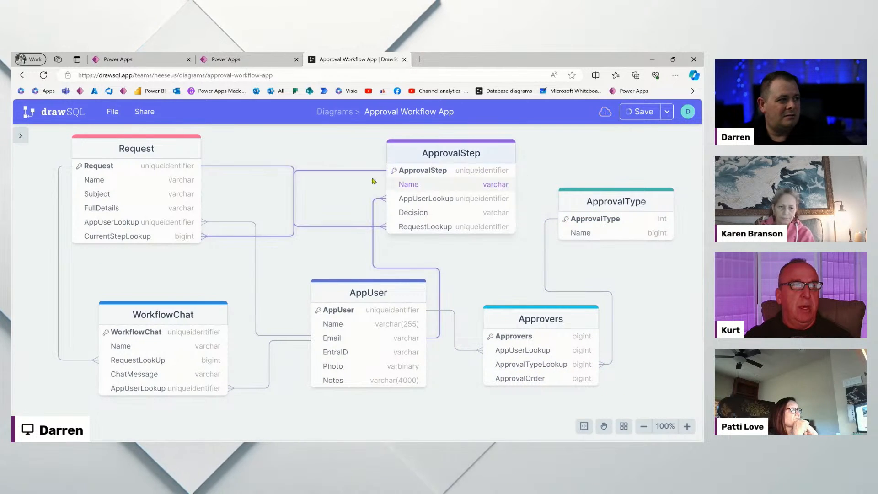
click(143, 112)
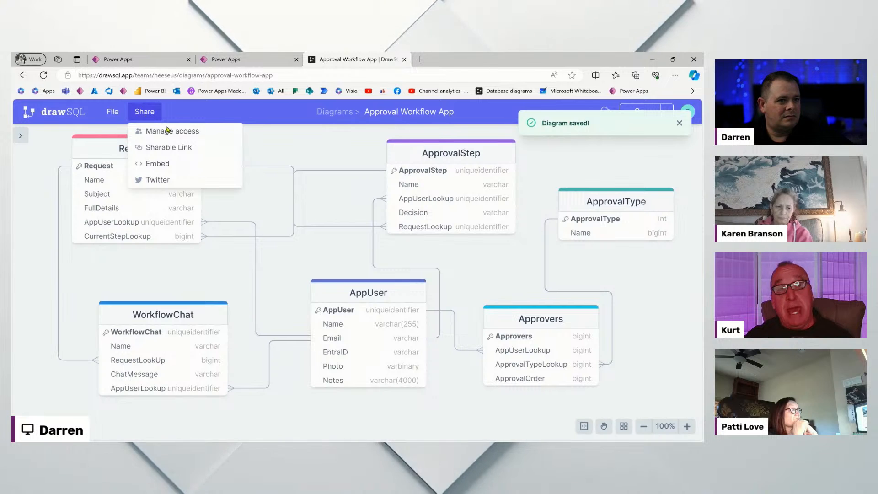
click(170, 148)
click(484, 303)
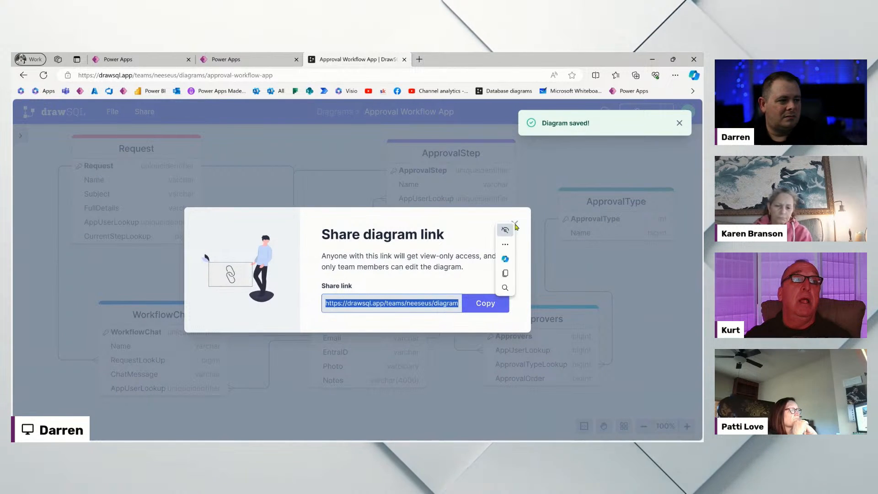
click(465, 221)
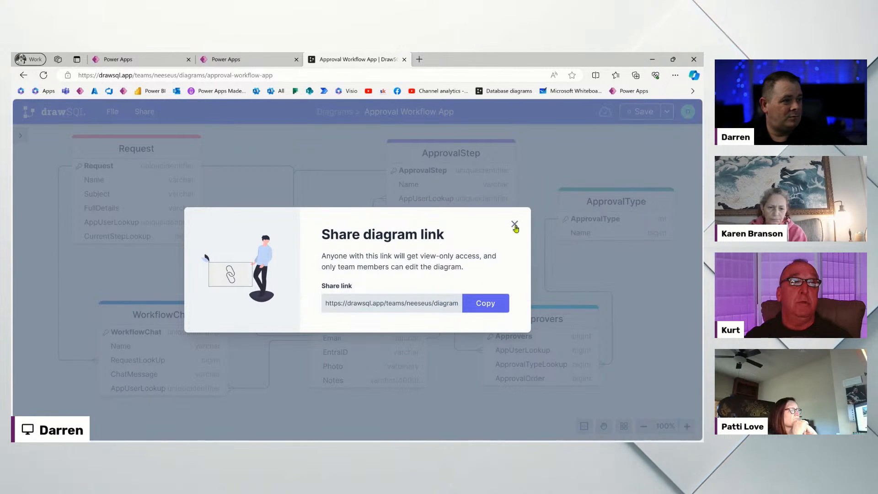
click(57, 323)
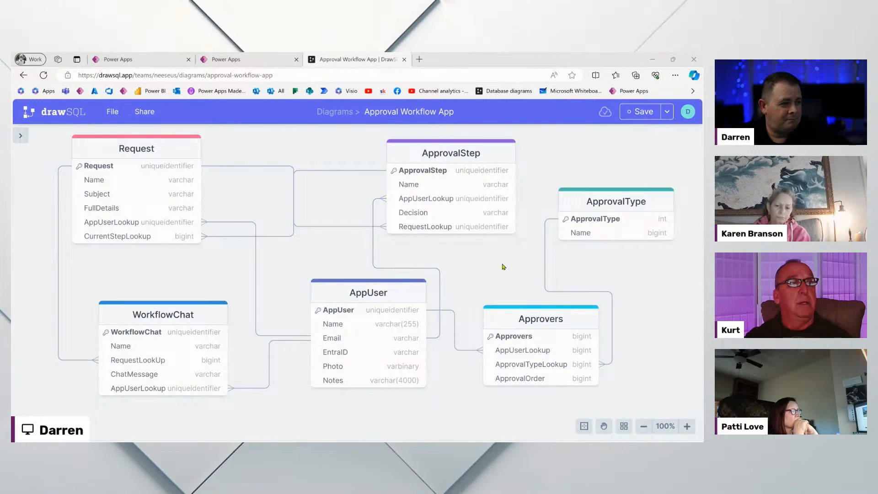
click(145, 150)
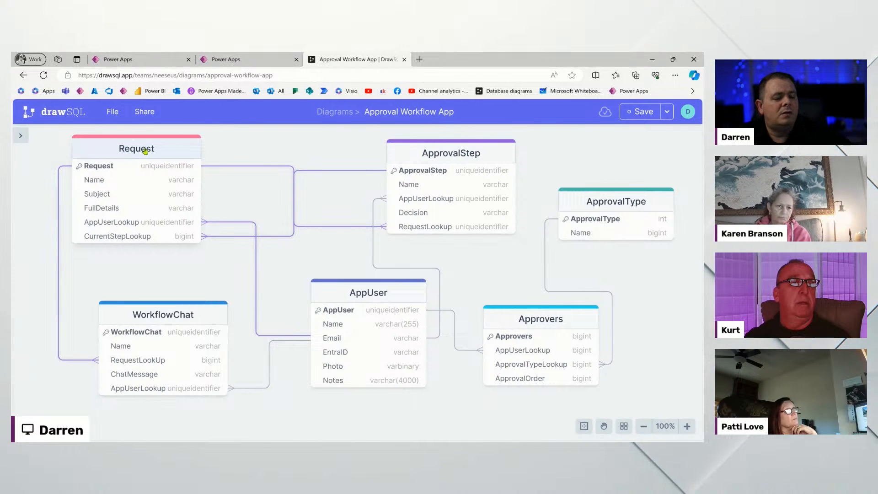
click(21, 134)
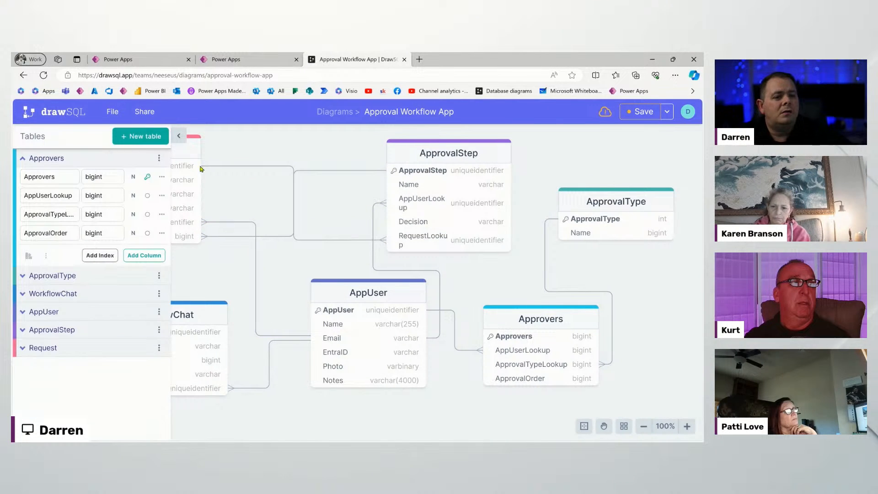
key(shift+Return)
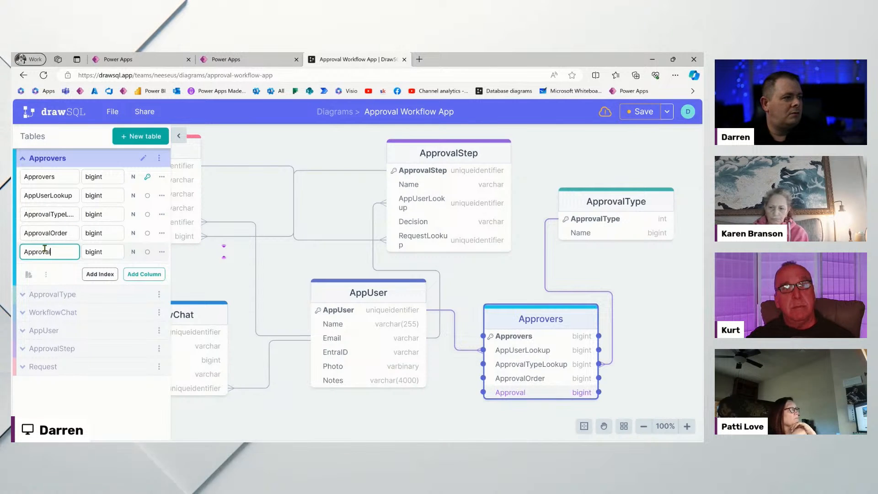
text(ApprovalType)
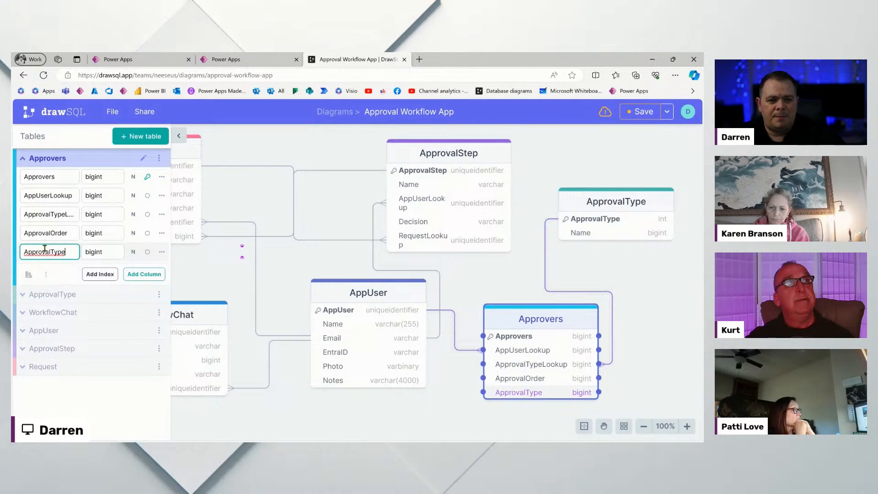
text(Lookup)
key(Tab)
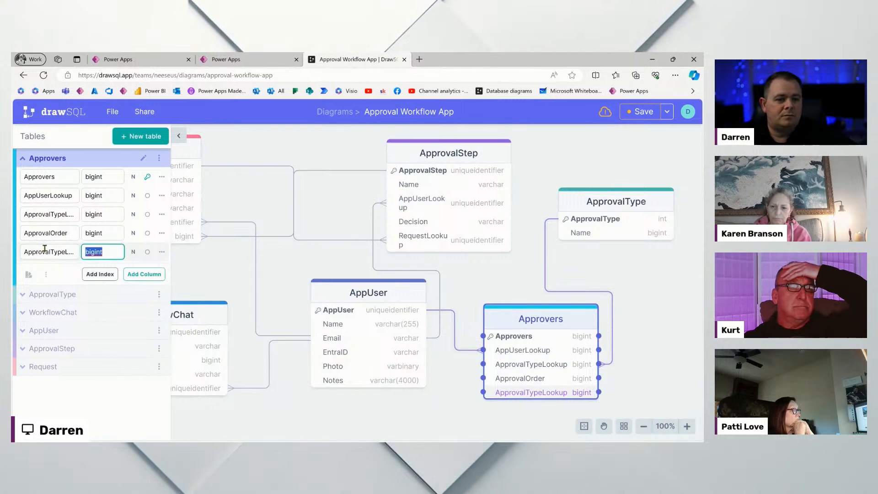
click(178, 136)
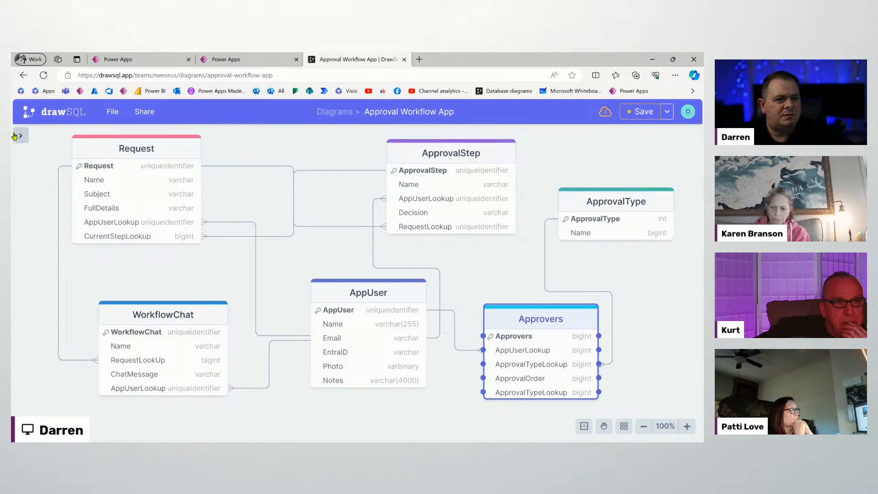
click(56, 251)
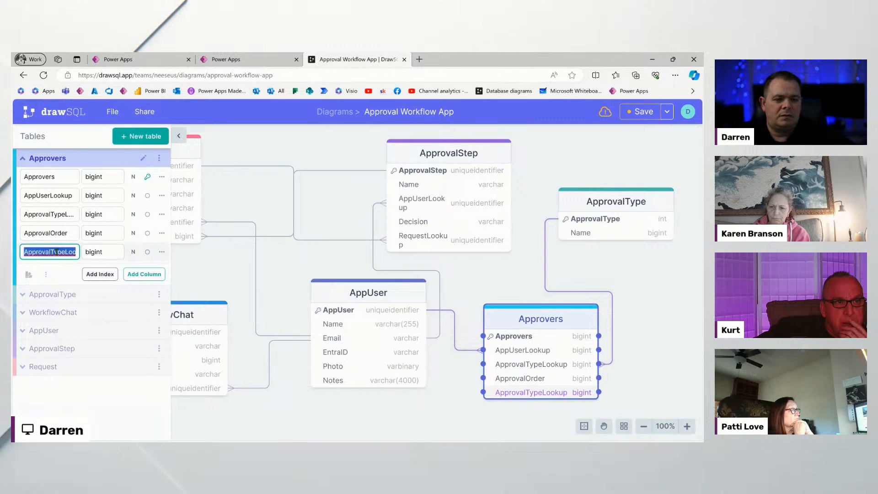
key(BackSpace)
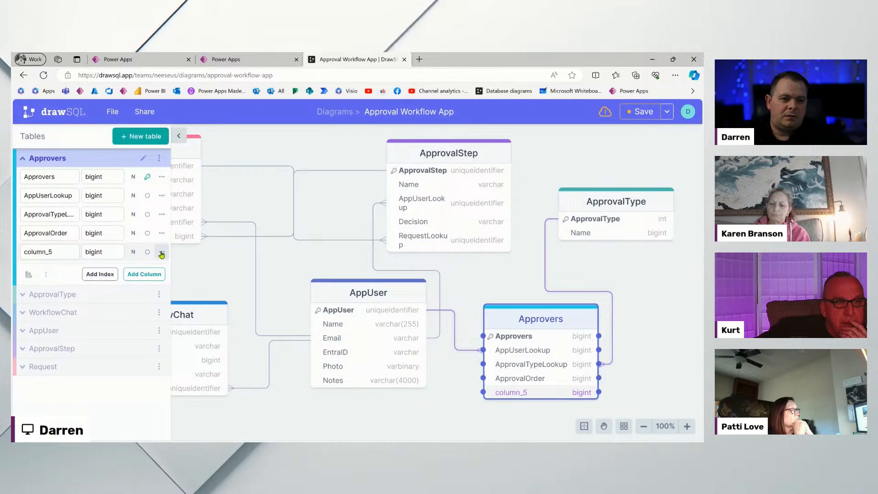
click(161, 252)
click(211, 327)
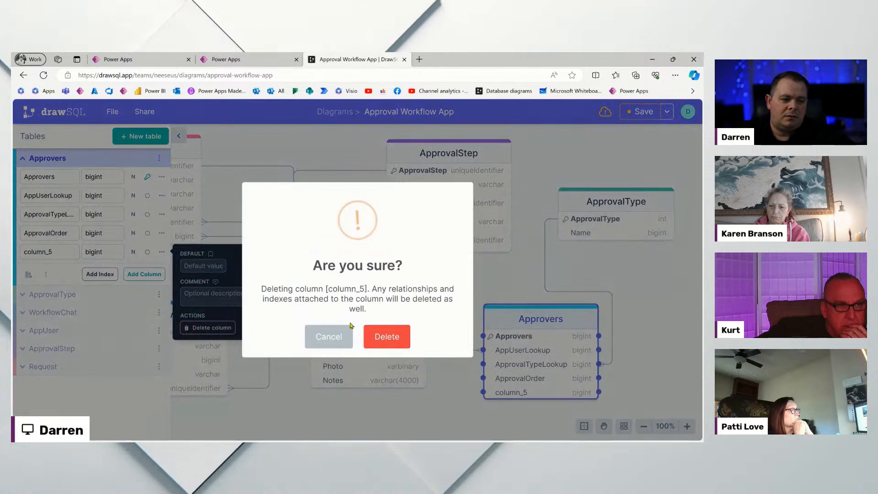
click(387, 336)
Add a column named ApprovalTypeLookup to the Request table and collapse the table list.
click(178, 136)
click(147, 151)
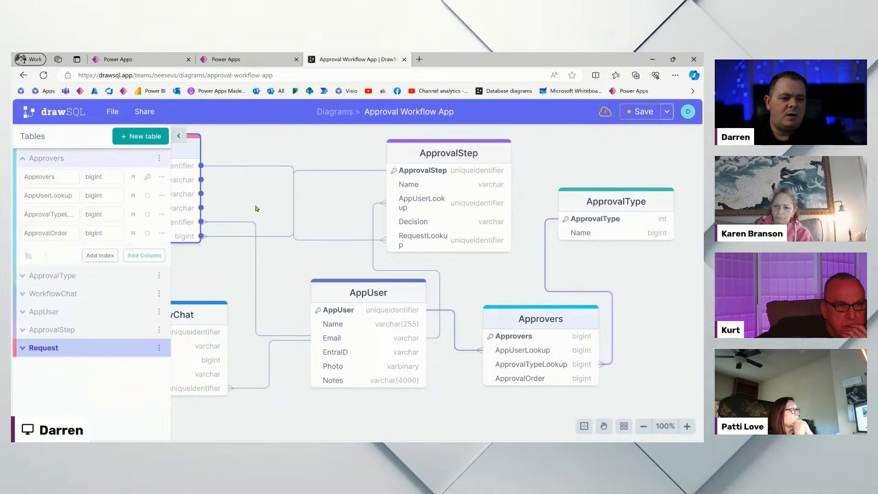
click(45, 348)
click(144, 383)
text(ApprovalTypeLookup)
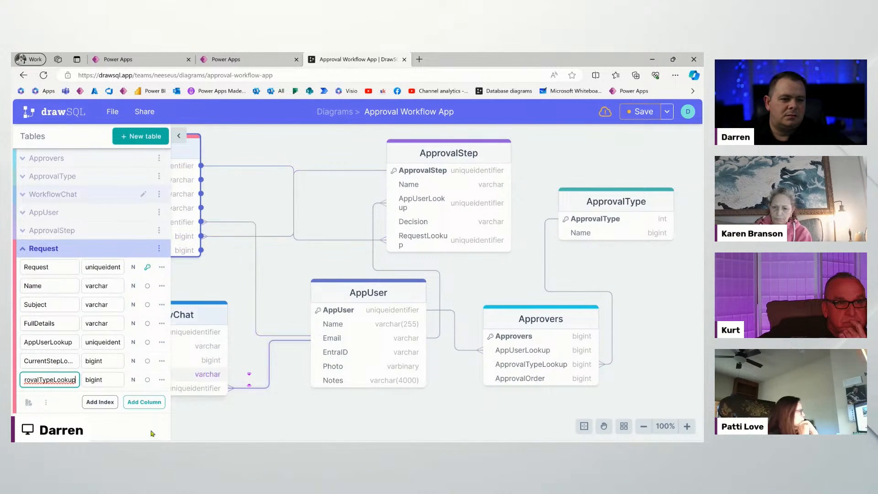
click(237, 276)
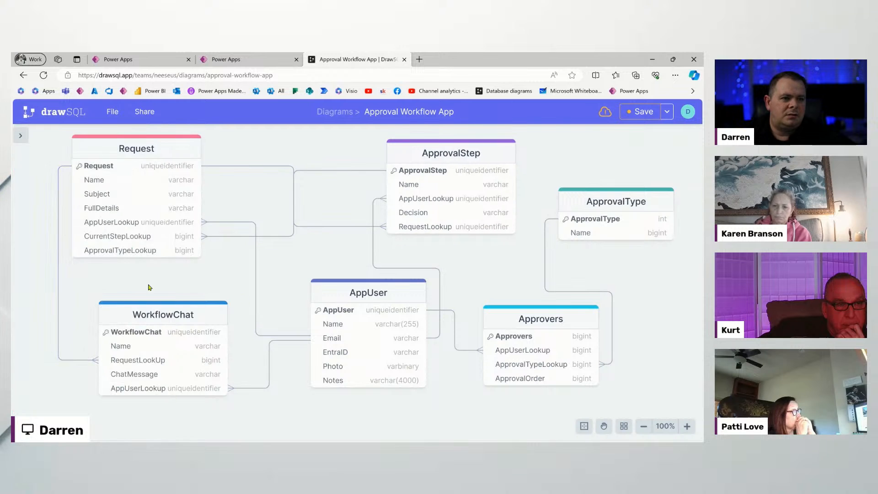
Relate ApprovalTypeLookup in Request to the ApprovalType key as Many-To-One, and place ApprovalType lower with Approvers directly beneath it.
drag(475, 251, 605, 218)
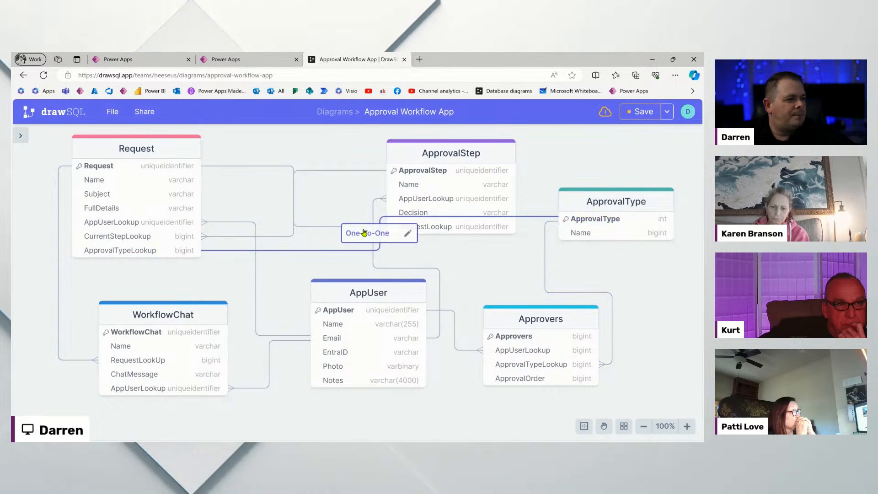
click(405, 233)
click(400, 242)
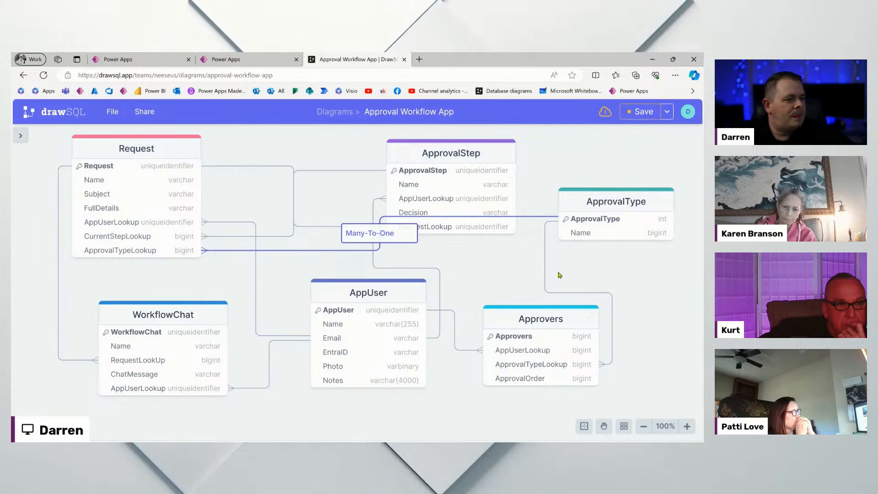
drag(627, 213, 625, 238)
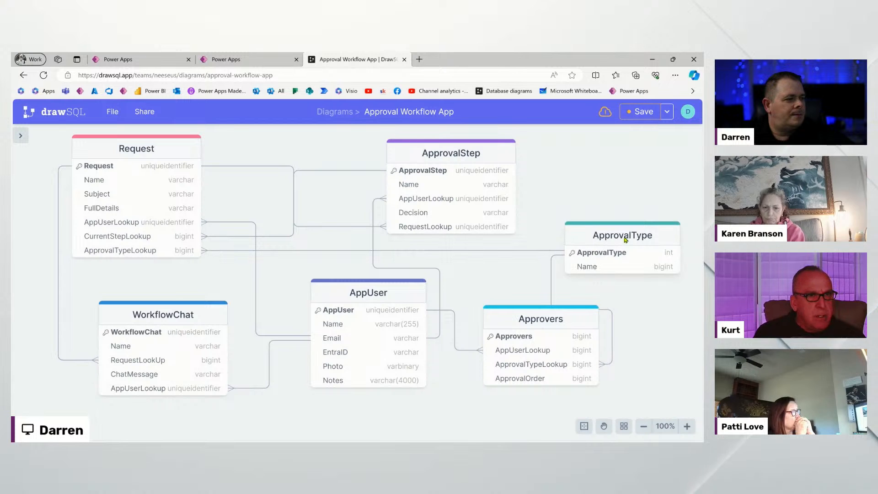
drag(559, 322, 617, 306)
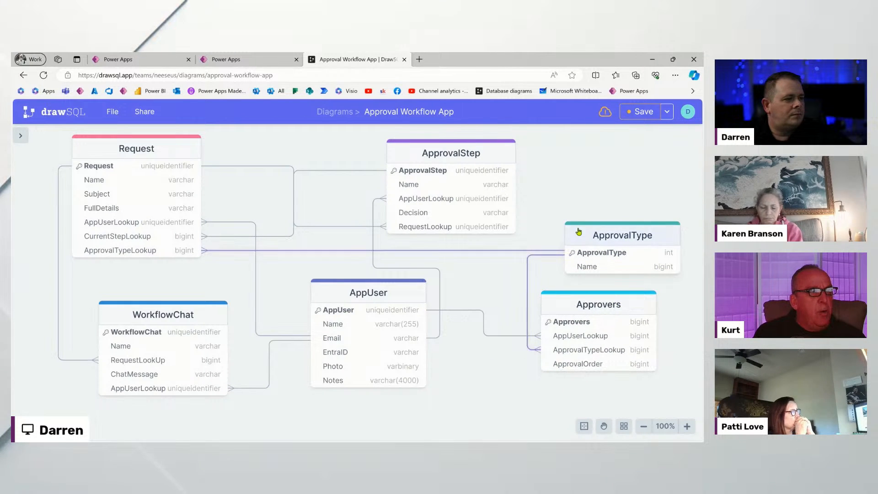